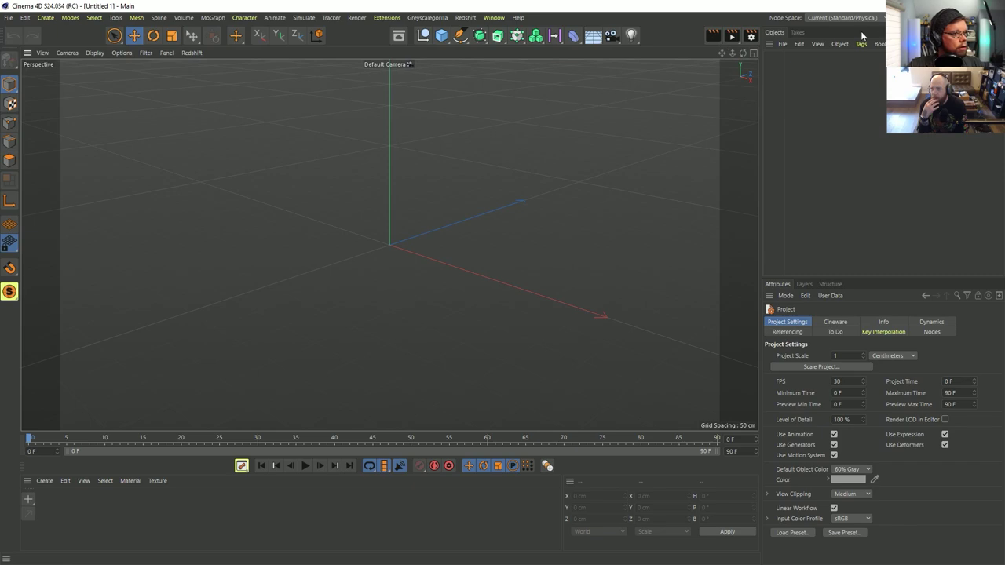
# Step: Switch to the node-editing layout and open the Asset Browser filtered to Operators
pyautogui.click(958, 17)
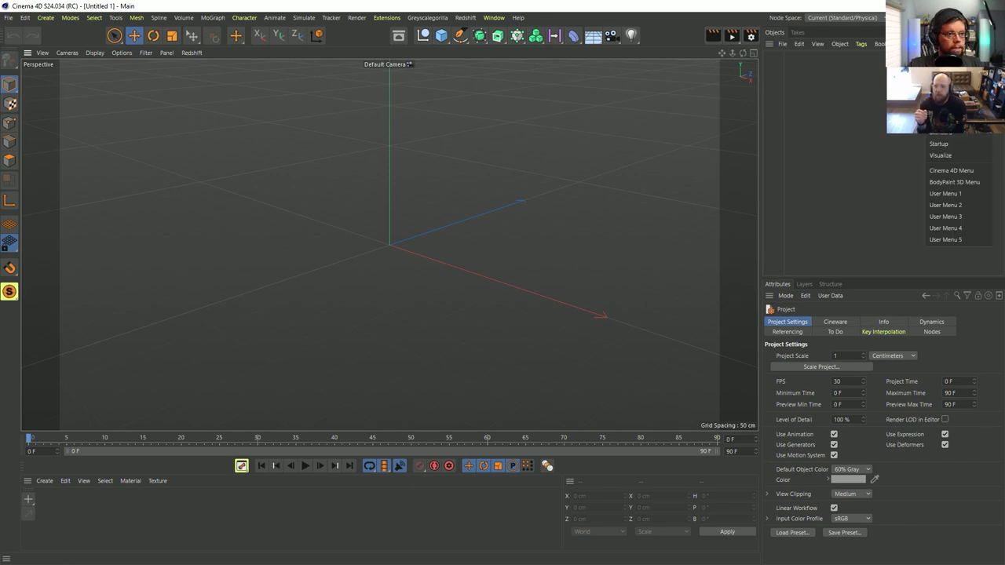
pyautogui.click(942, 98)
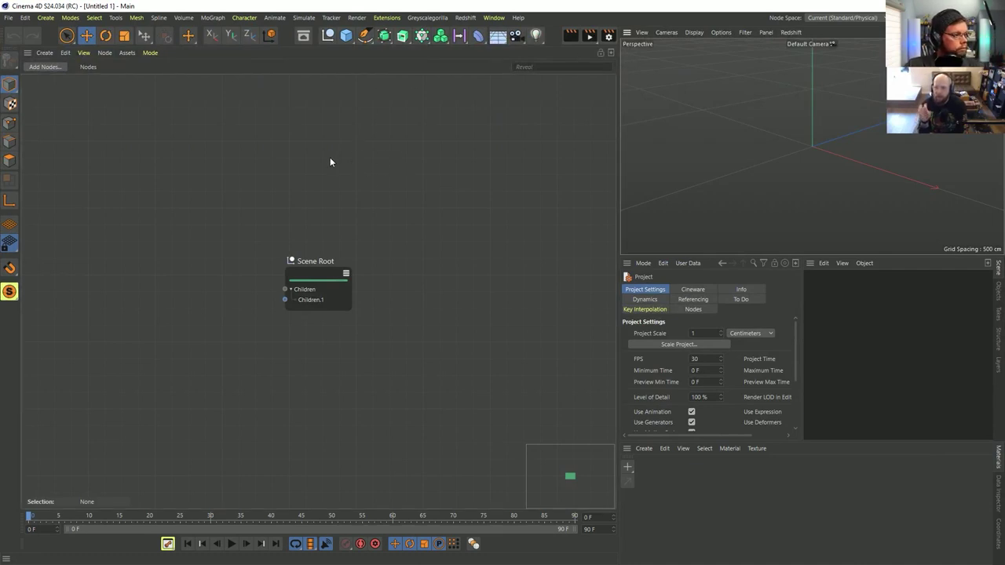
pyautogui.click(303, 36)
pyautogui.click(529, 67)
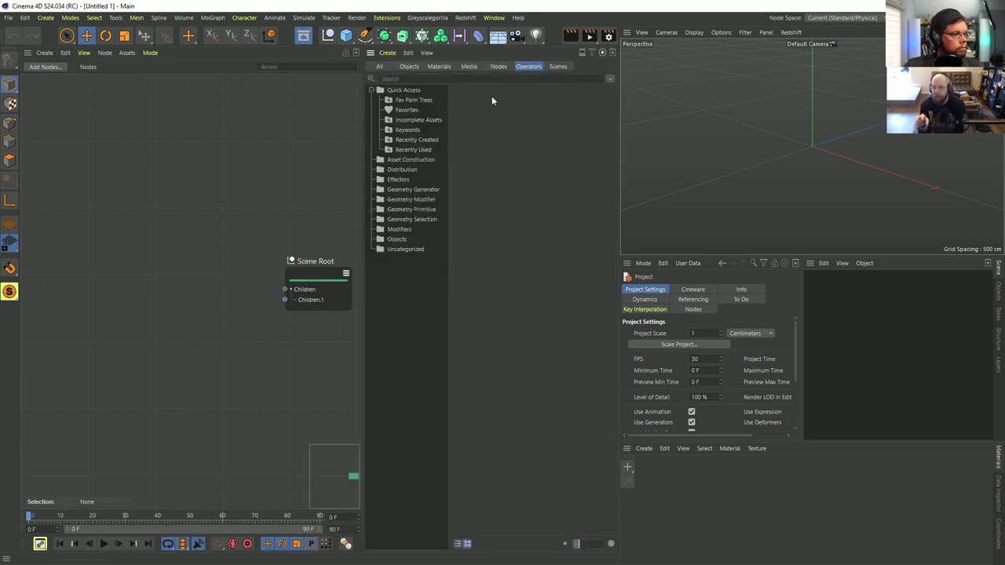
# Step: Examine the operator assets in each category, from Asset Construction and Distribution through the geometry categories to Objects and Uncategorized
pyautogui.click(399, 179)
pyautogui.click(402, 189)
pyautogui.click(408, 200)
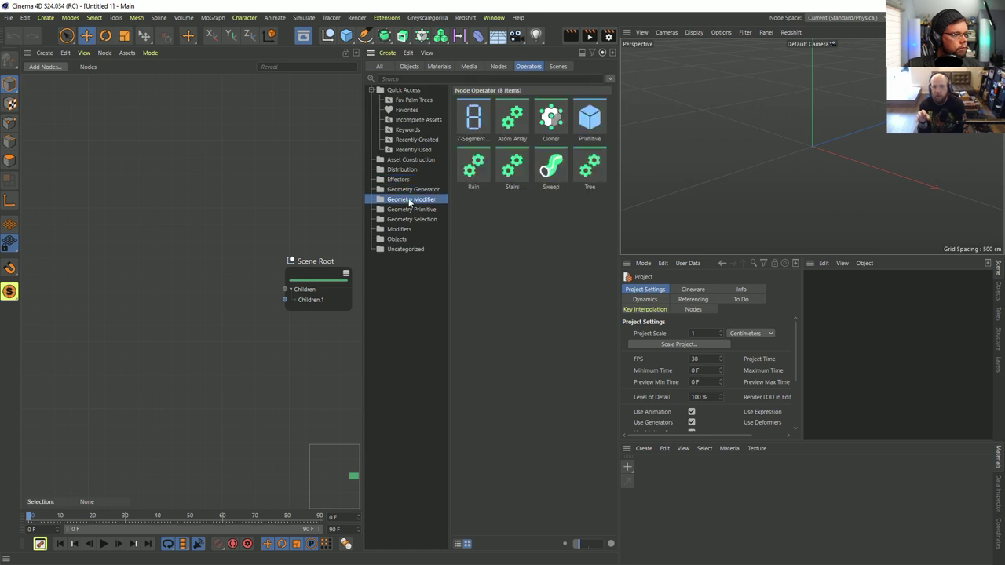
pyautogui.click(426, 209)
pyautogui.click(428, 219)
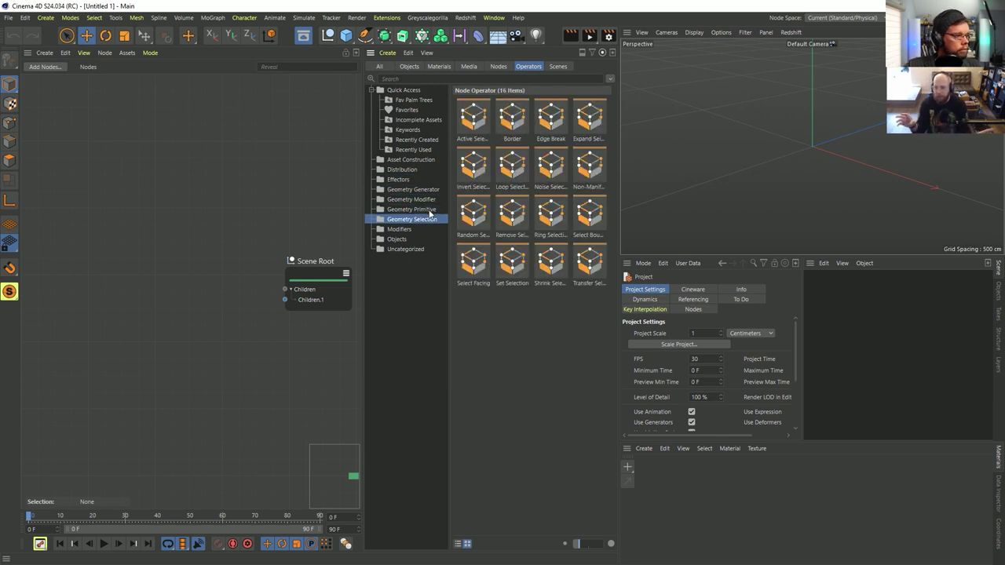
pyautogui.click(428, 209)
pyautogui.click(428, 200)
pyautogui.click(417, 190)
pyautogui.click(408, 180)
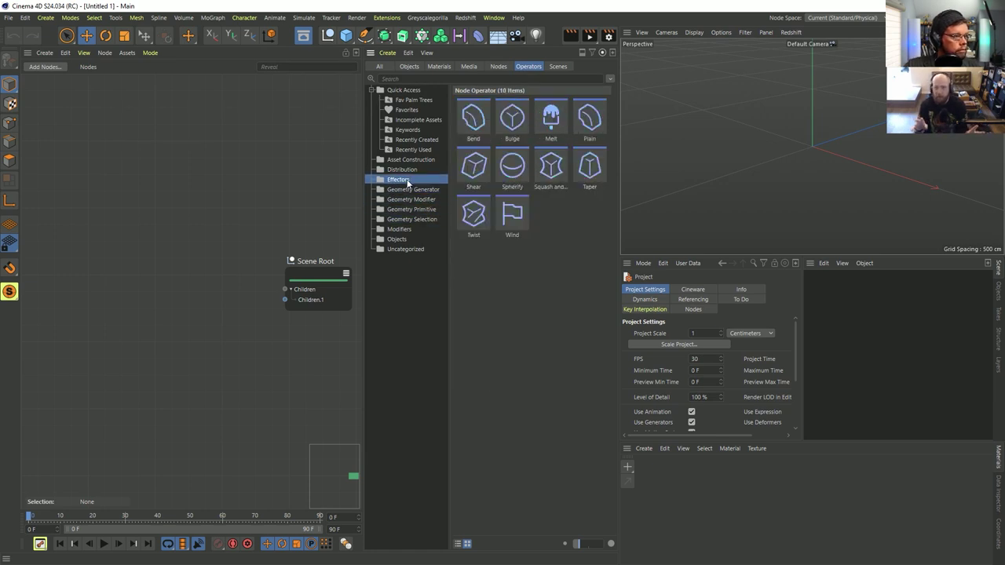
pyautogui.click(408, 171)
pyautogui.click(414, 160)
pyautogui.click(415, 170)
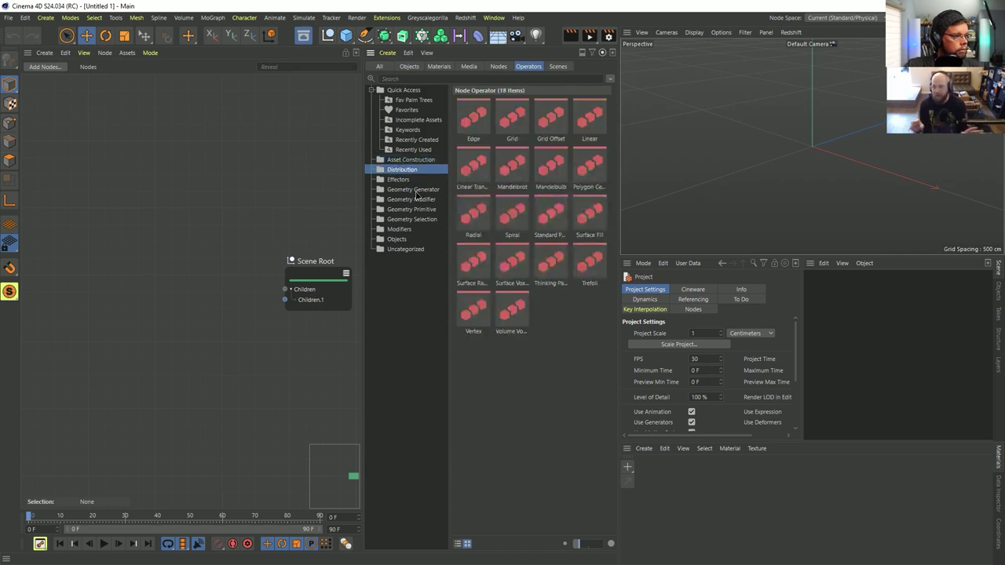
pyautogui.click(418, 200)
pyautogui.click(421, 219)
pyautogui.click(414, 229)
pyautogui.click(414, 239)
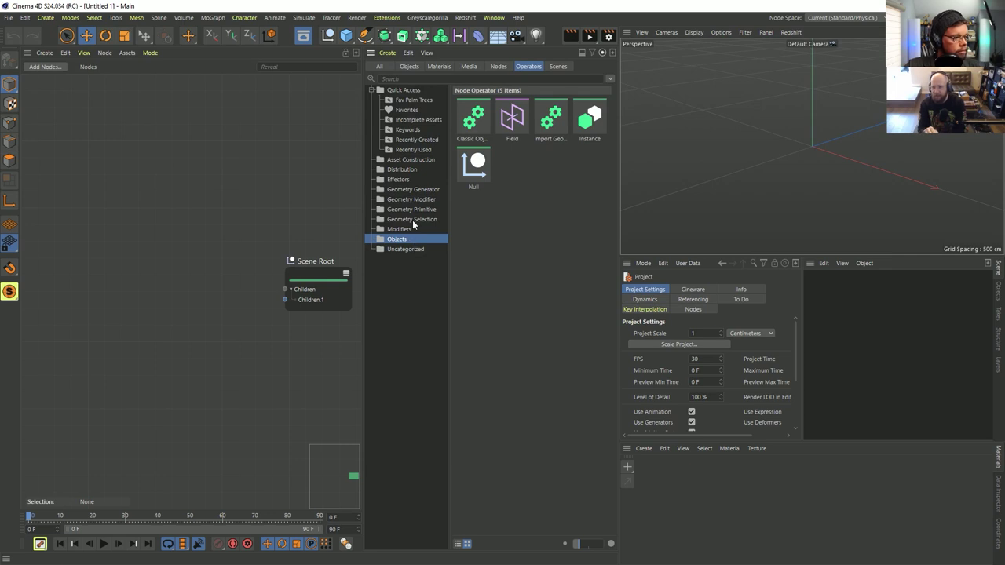
pyautogui.click(414, 249)
pyautogui.click(408, 209)
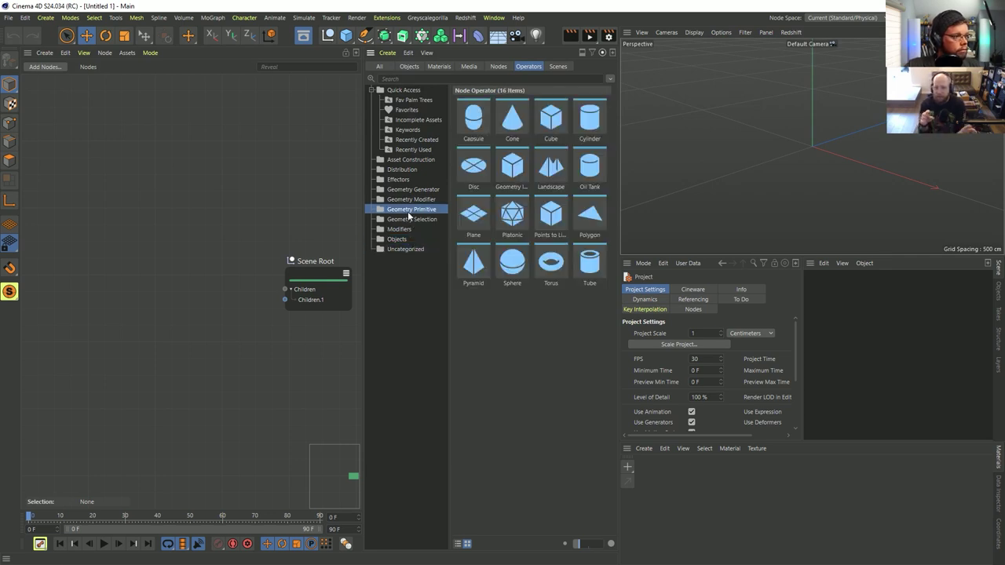
pyautogui.click(409, 220)
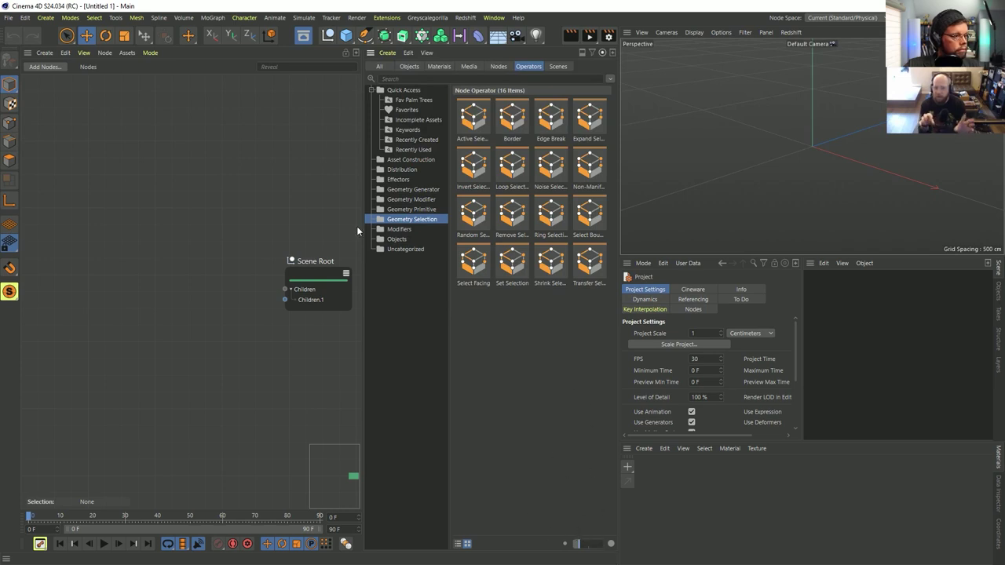
pyautogui.click(415, 201)
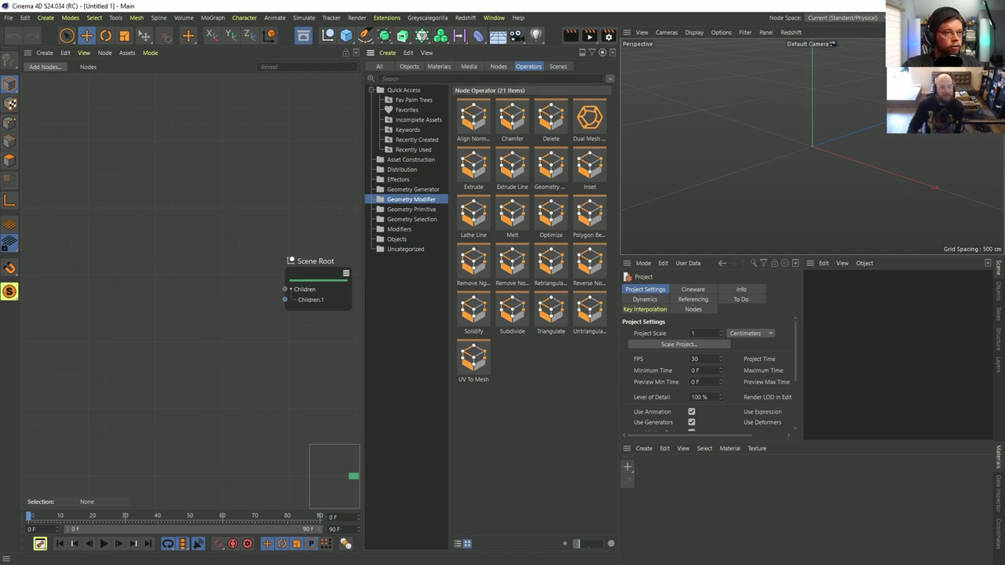
# Step: Close the Asset Browser and view the operator categories in the quick node picker opened from the empty graph area
pyautogui.click(960, 17)
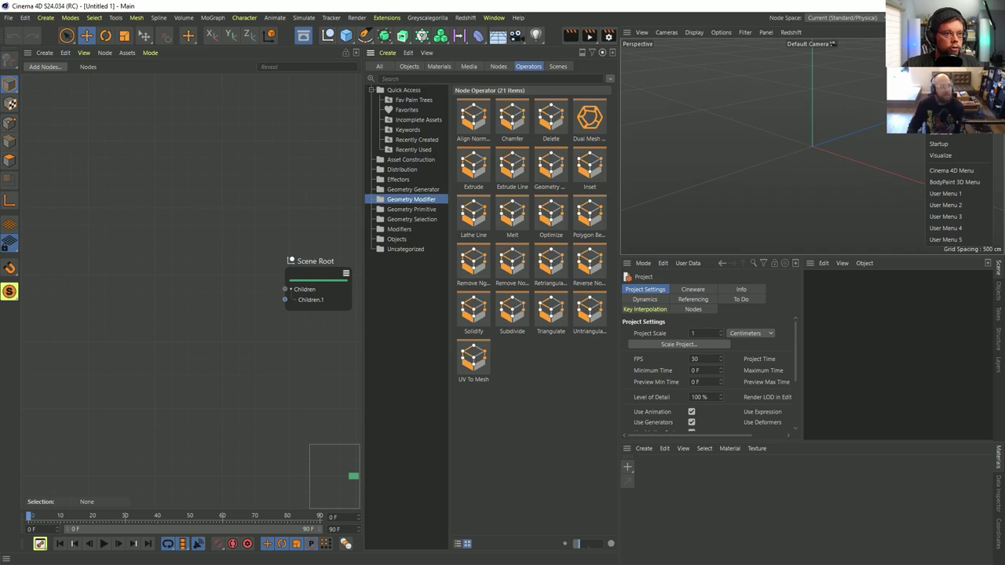
pyautogui.click(303, 36)
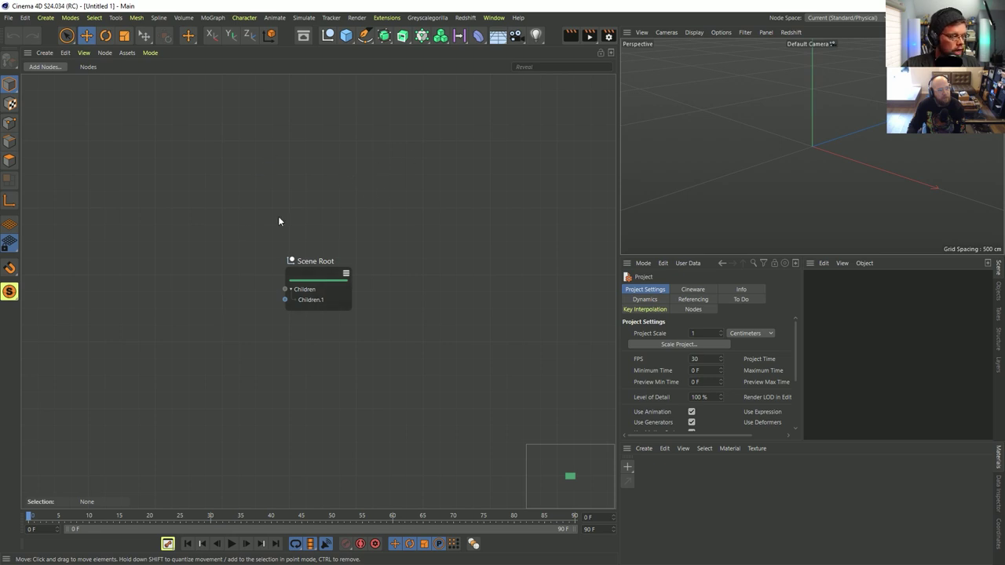
pyautogui.doubleClick(341, 180)
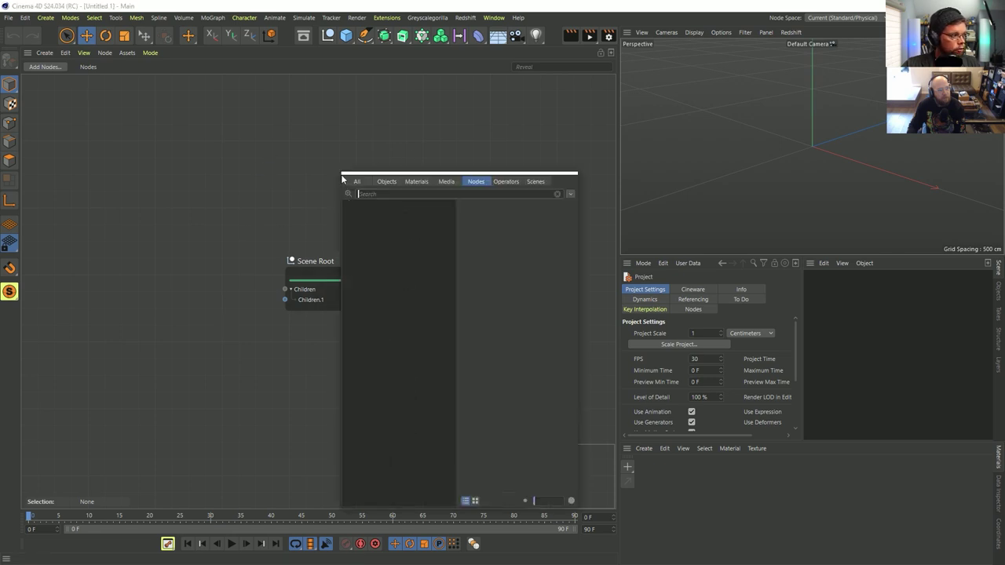
pyautogui.click(492, 183)
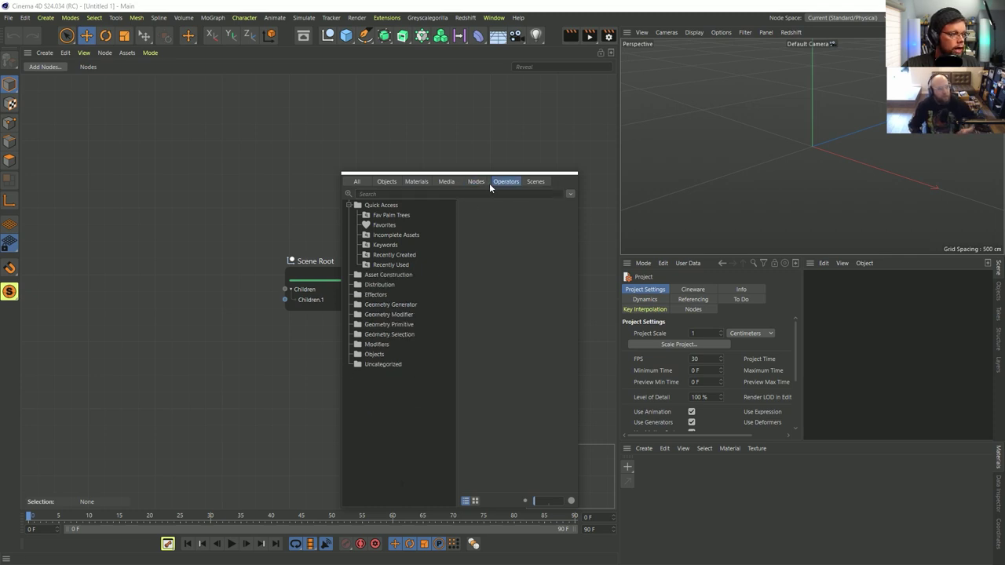
# Step: Reopen the Asset Browser, compare its Nodes and Operators categories, and display the operators as a list
pyautogui.click(303, 35)
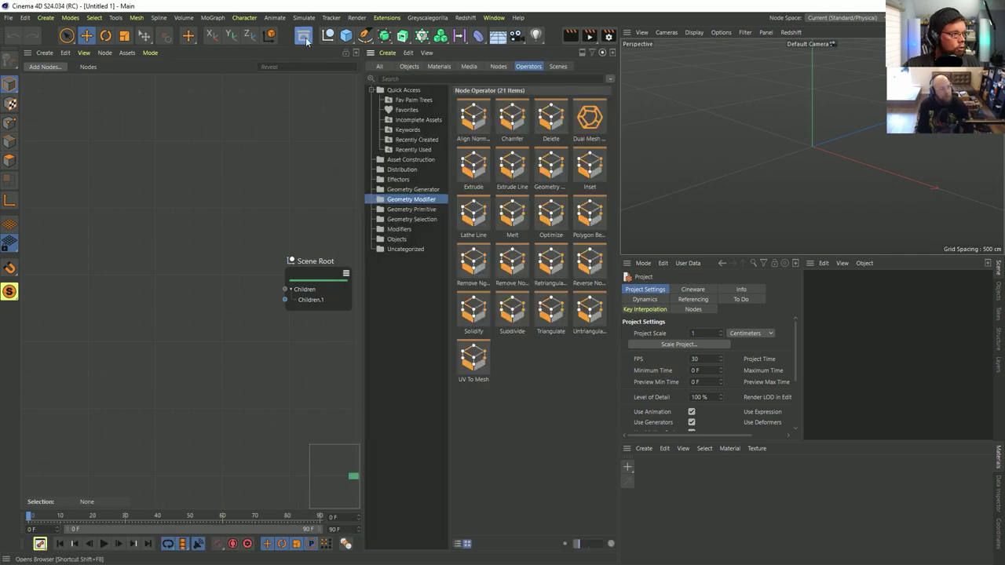
pyautogui.click(498, 67)
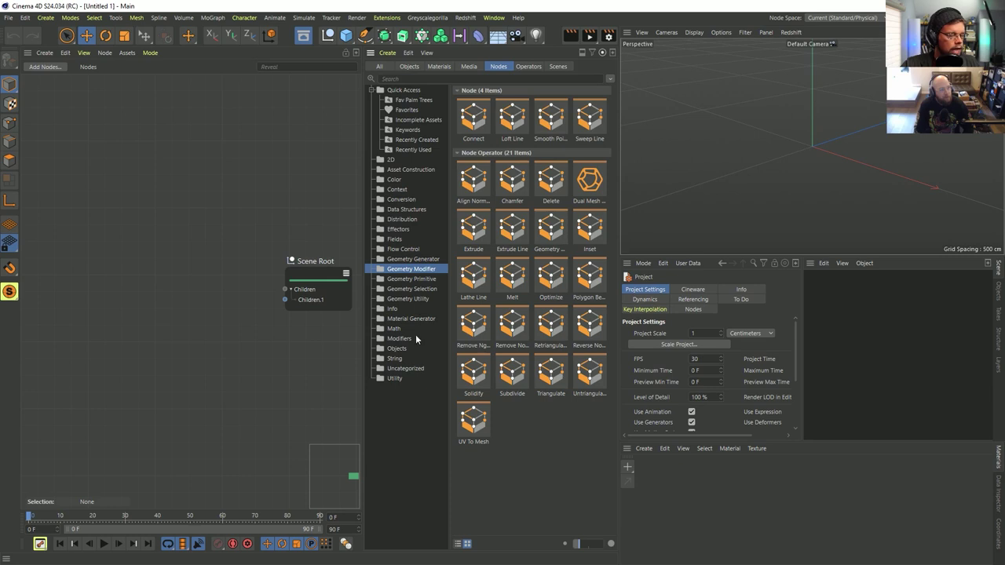
pyautogui.click(527, 67)
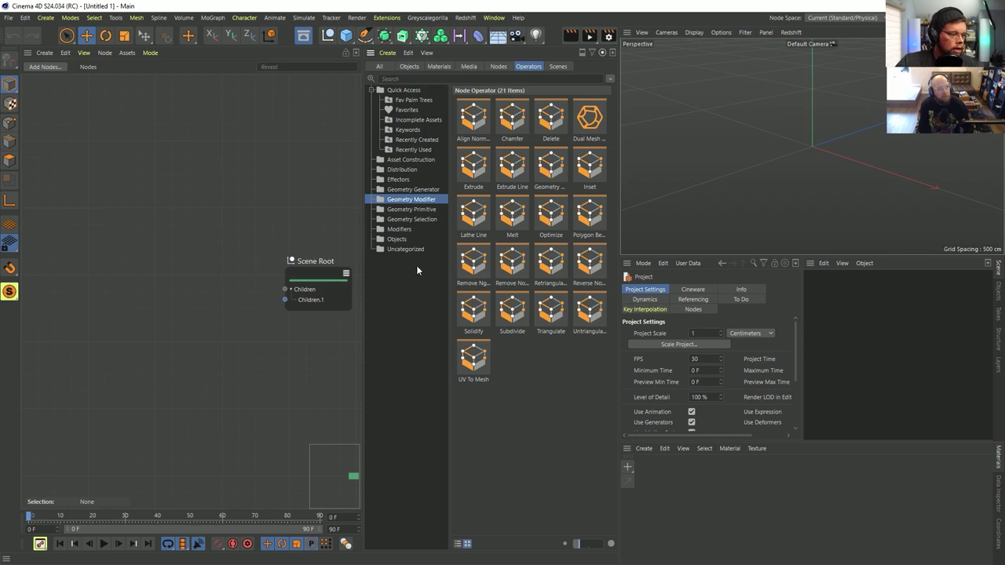
pyautogui.click(459, 544)
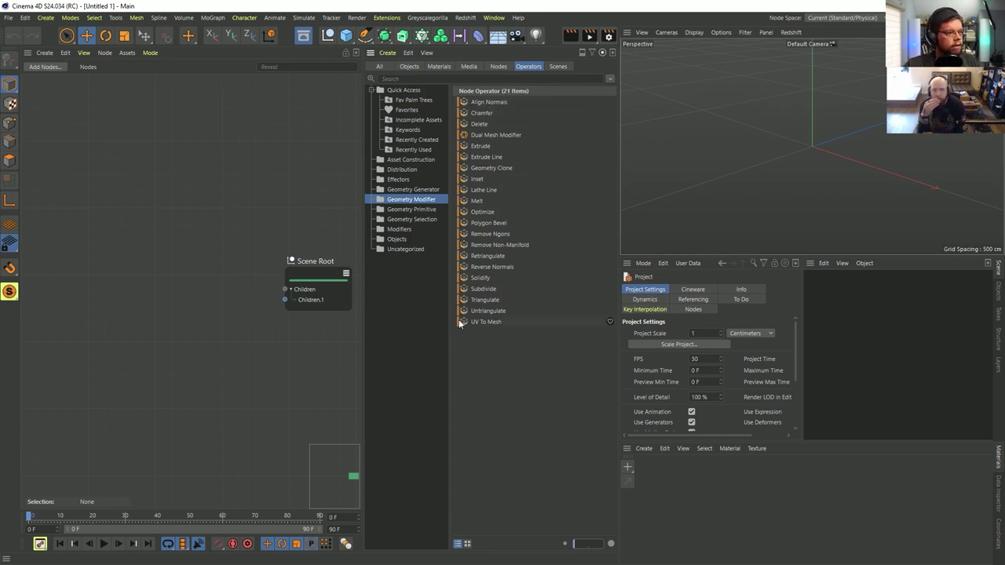
# Step: Examine the listed operators under Geometry Generator, Modifier, Primitive and Selection, and under Asset Construction
pyautogui.click(430, 191)
pyautogui.click(431, 199)
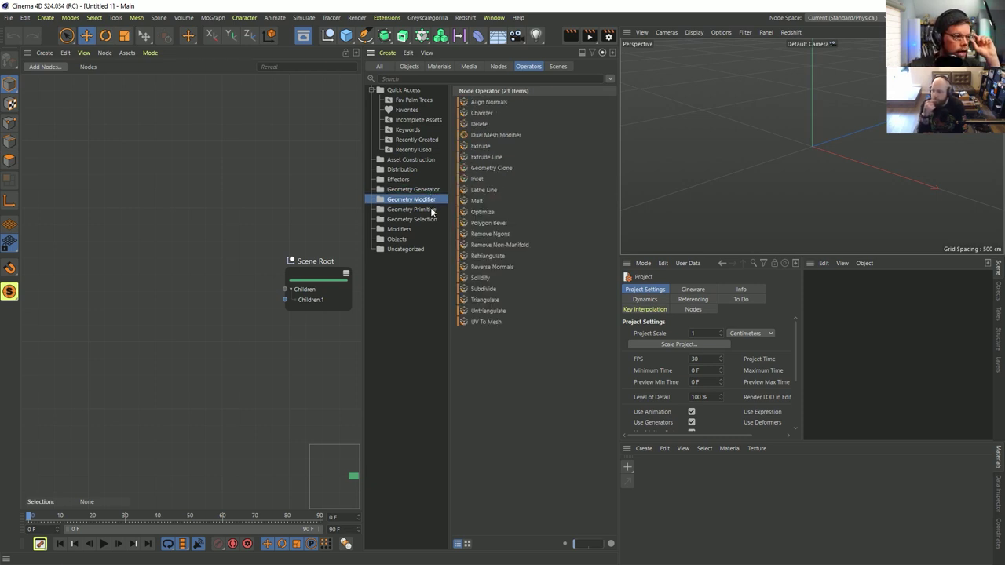
pyautogui.click(434, 210)
pyautogui.click(432, 218)
pyautogui.click(422, 190)
pyautogui.click(423, 199)
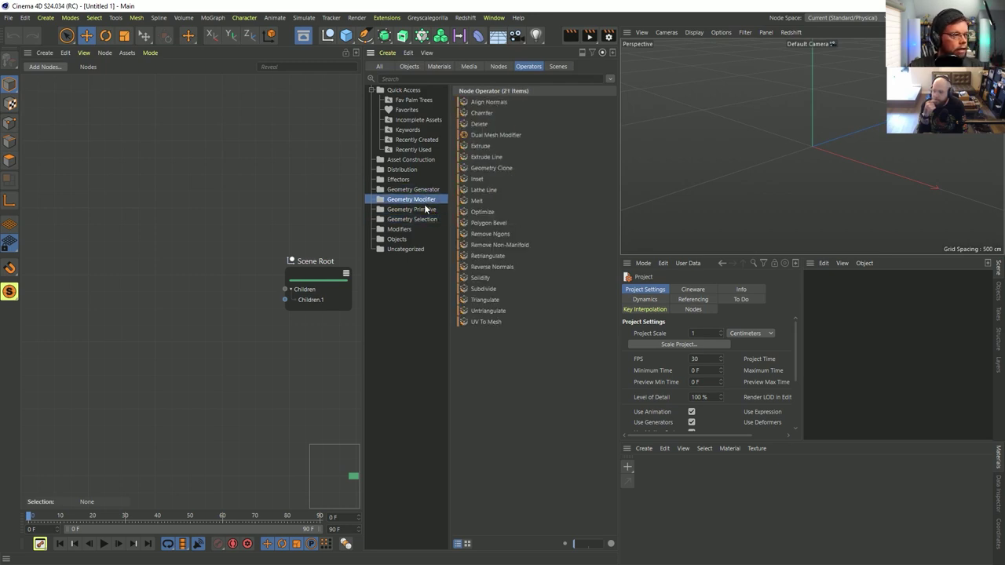
pyautogui.click(426, 208)
pyautogui.click(427, 220)
pyautogui.click(426, 191)
pyautogui.click(427, 201)
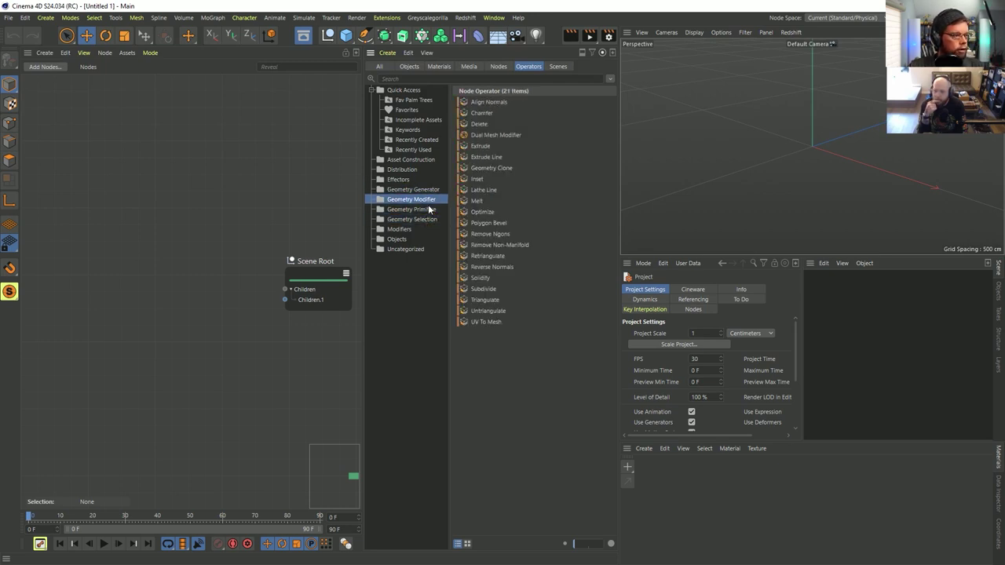
pyautogui.click(430, 209)
pyautogui.click(432, 220)
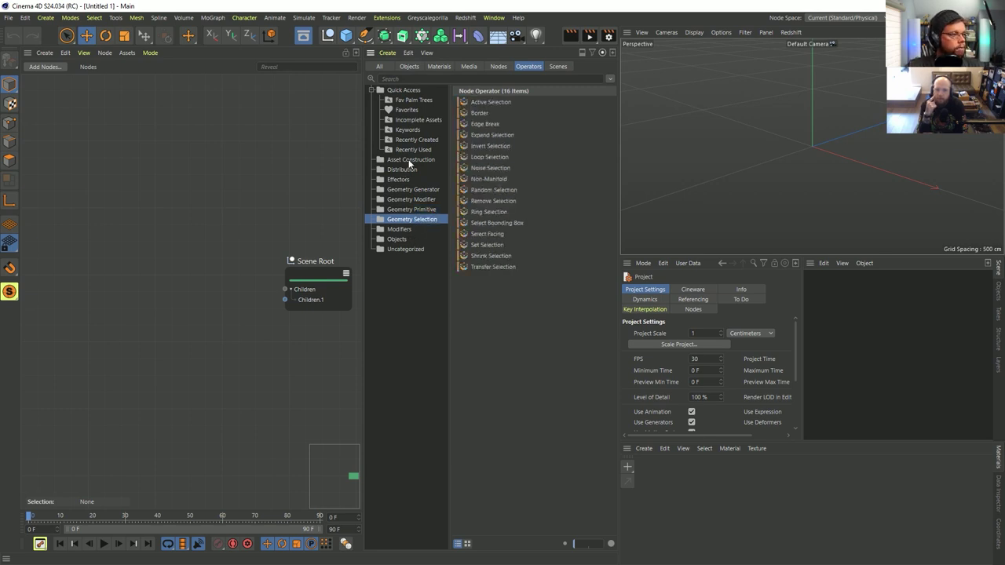
pyautogui.click(409, 160)
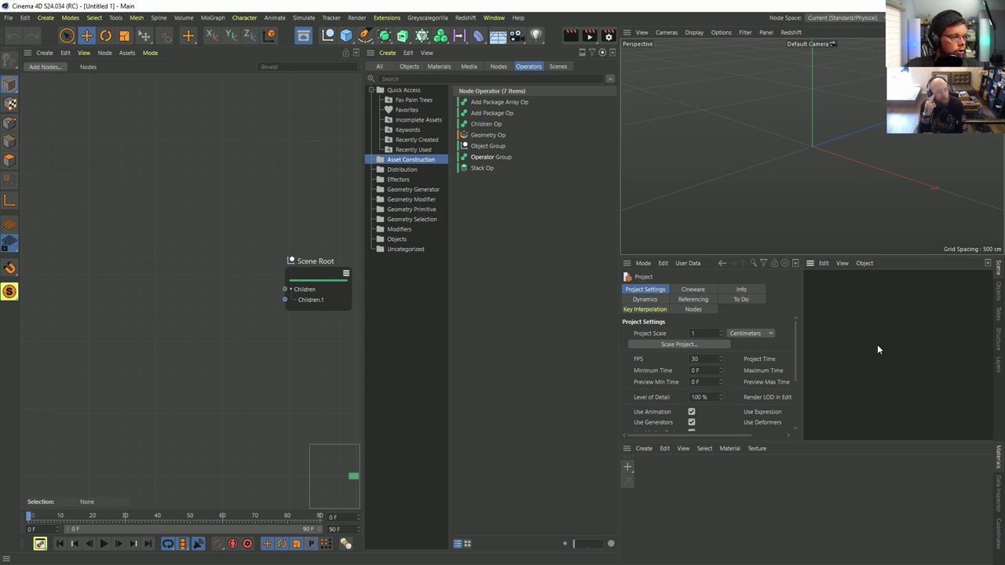
# Step: Widen the node graph and the Asset Browser's category column, and reposition the Scene Root node within the graph
pyautogui.click(317, 302)
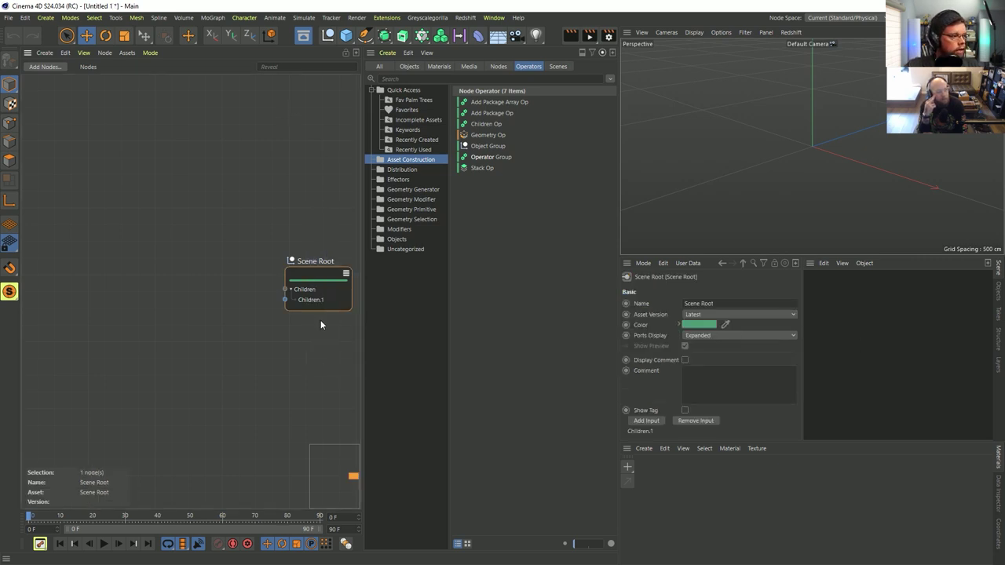
pyautogui.moveTo(311, 289); pyautogui.dragTo(237, 282)
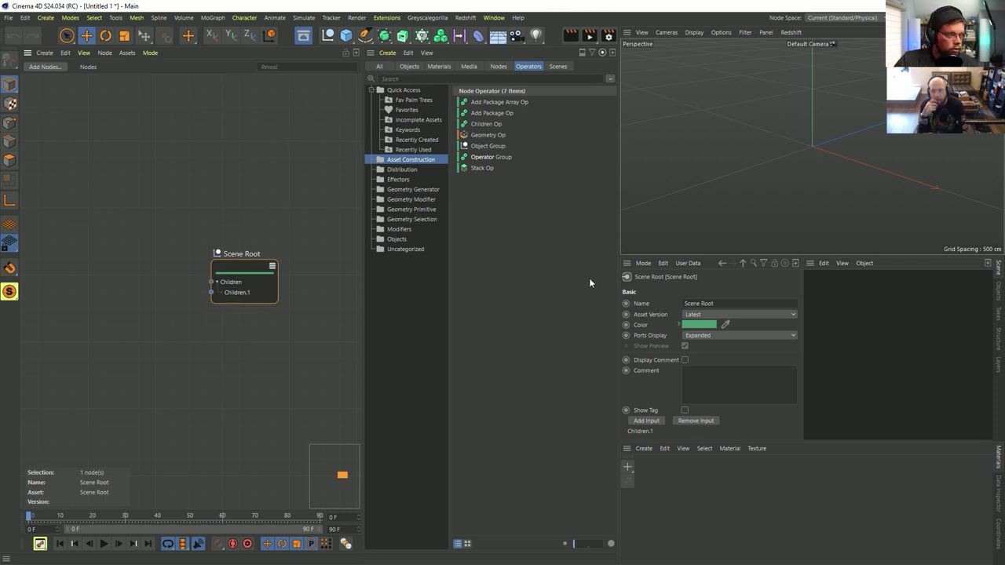
pyautogui.moveTo(364, 181); pyautogui.dragTo(423, 181)
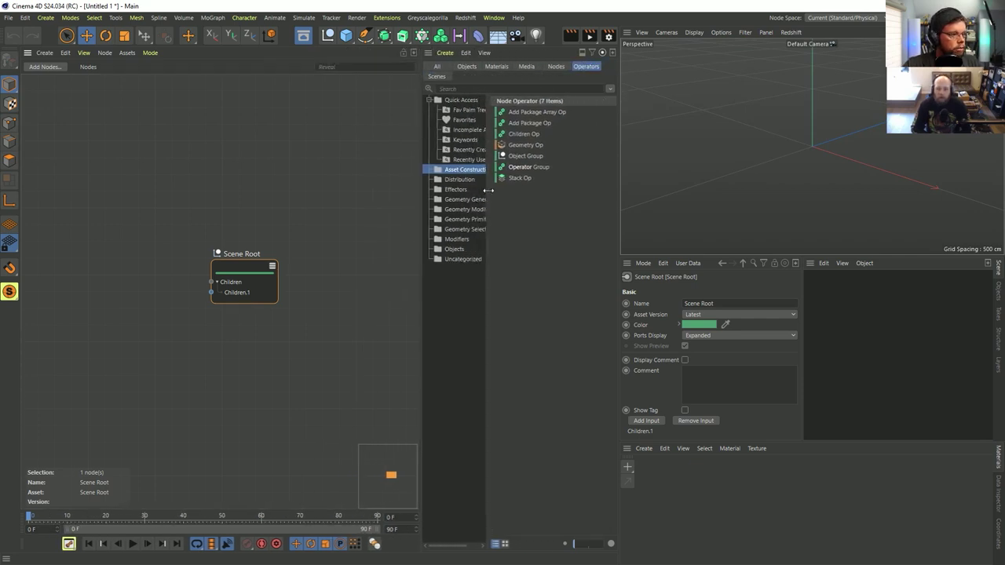
pyautogui.moveTo(489, 191); pyautogui.dragTo(512, 194)
pyautogui.click(265, 244)
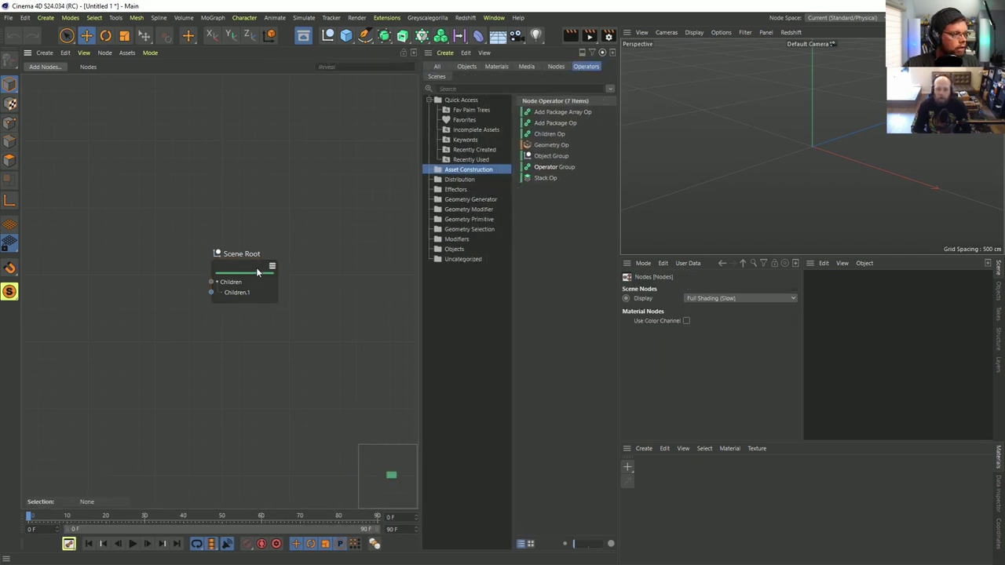
pyautogui.moveTo(257, 272); pyautogui.dragTo(335, 231)
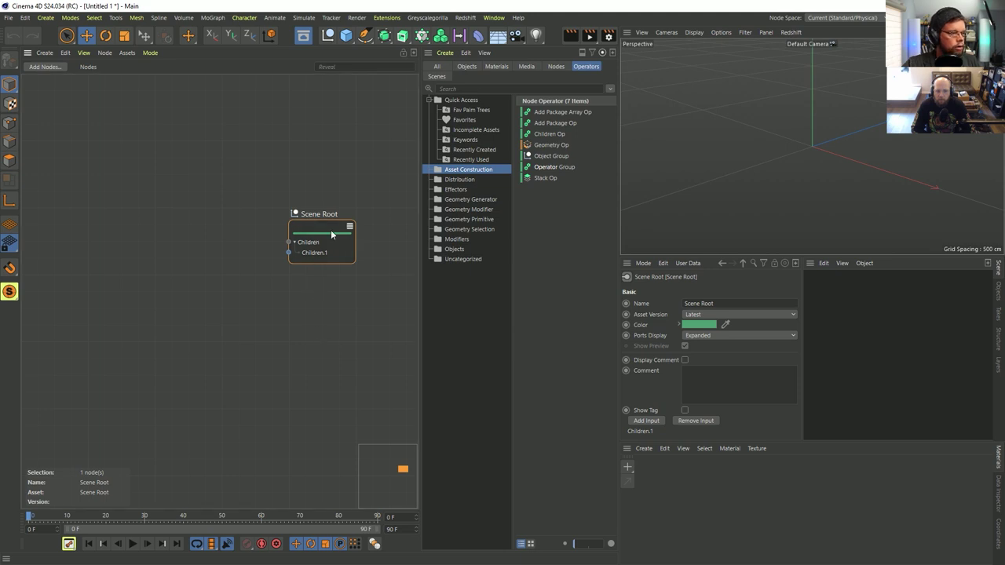
# Step: Add six more child inputs to the Scene Root node, up to Children.7
pyautogui.click(646, 421)
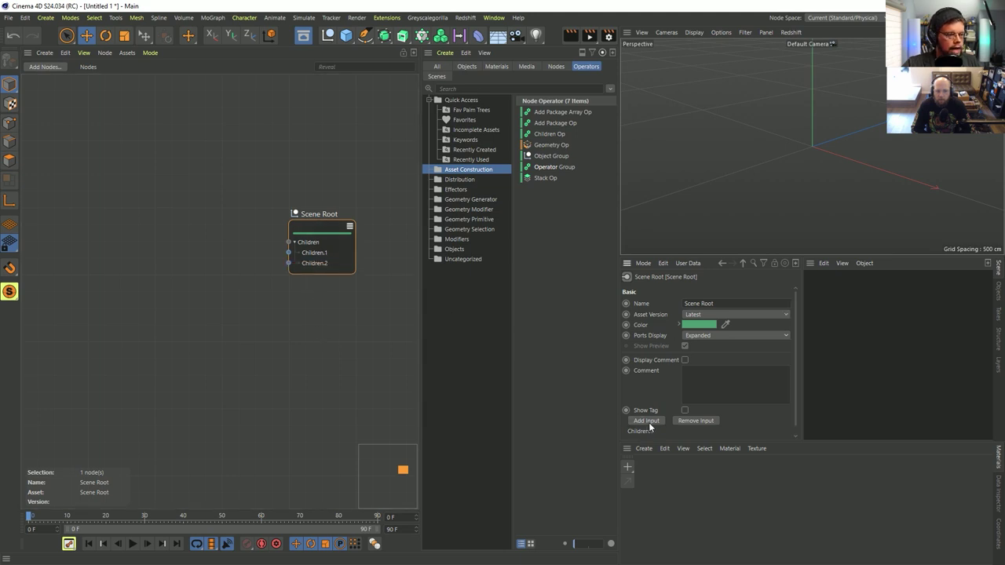
pyautogui.click(650, 423)
pyautogui.click(650, 422)
pyautogui.click(652, 423)
pyautogui.click(656, 421)
pyautogui.click(661, 421)
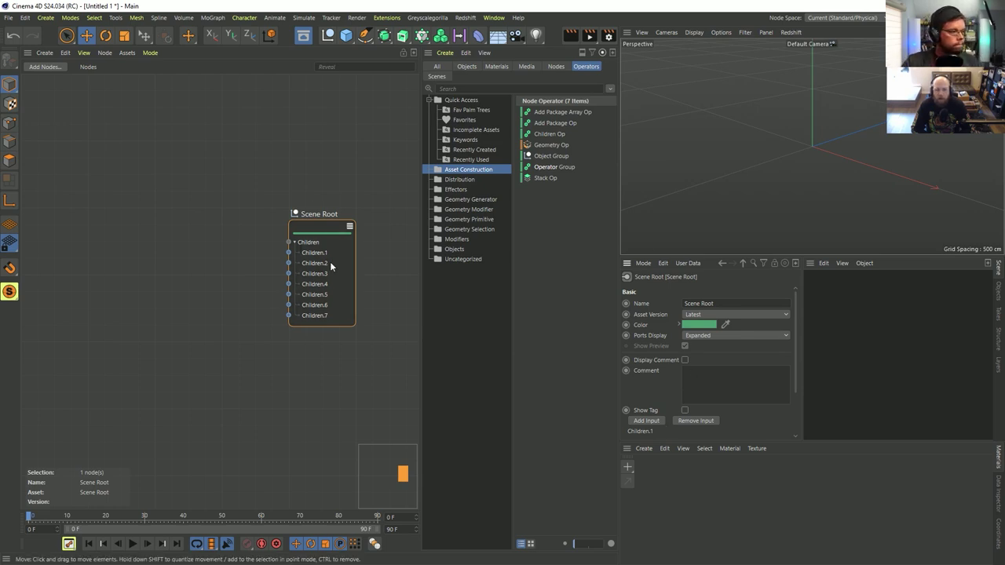
# Step: Examine the context commands offered on the Scene Root node for managing its ports, such as Remove Unused Ports
pyautogui.rightClick(308, 324)
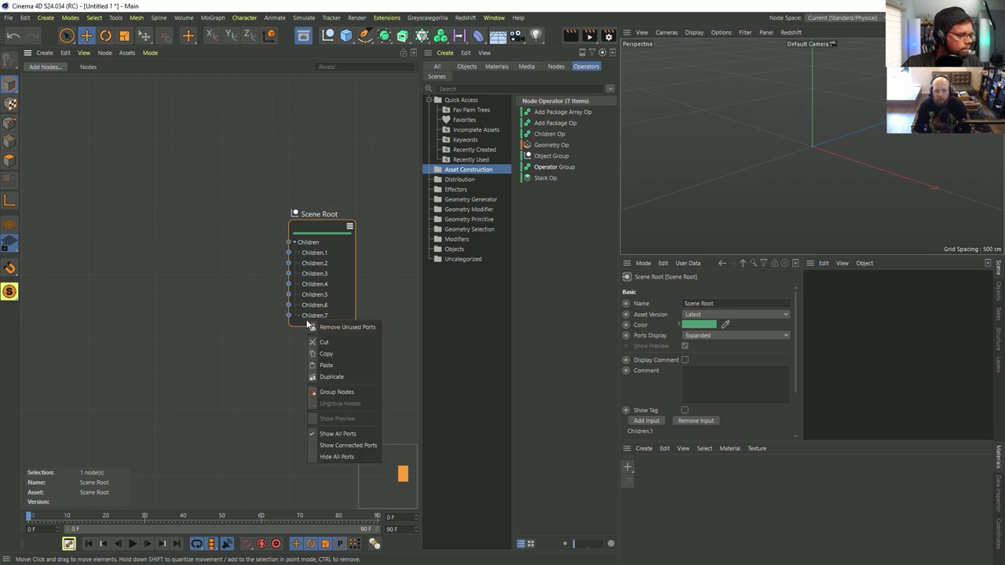
pyautogui.click(299, 329)
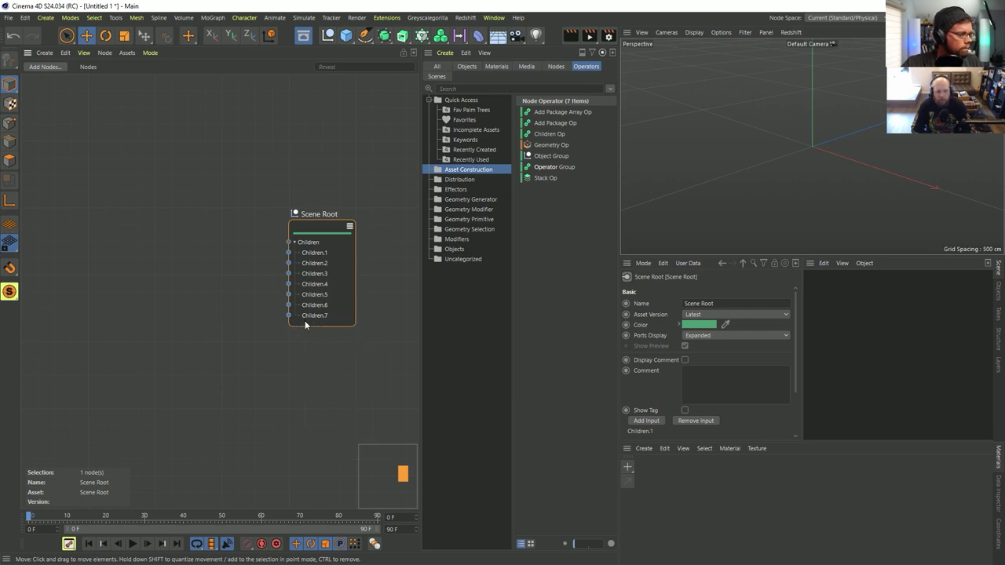
pyautogui.rightClick(311, 233)
pyautogui.click(296, 246)
pyautogui.rightClick(300, 327)
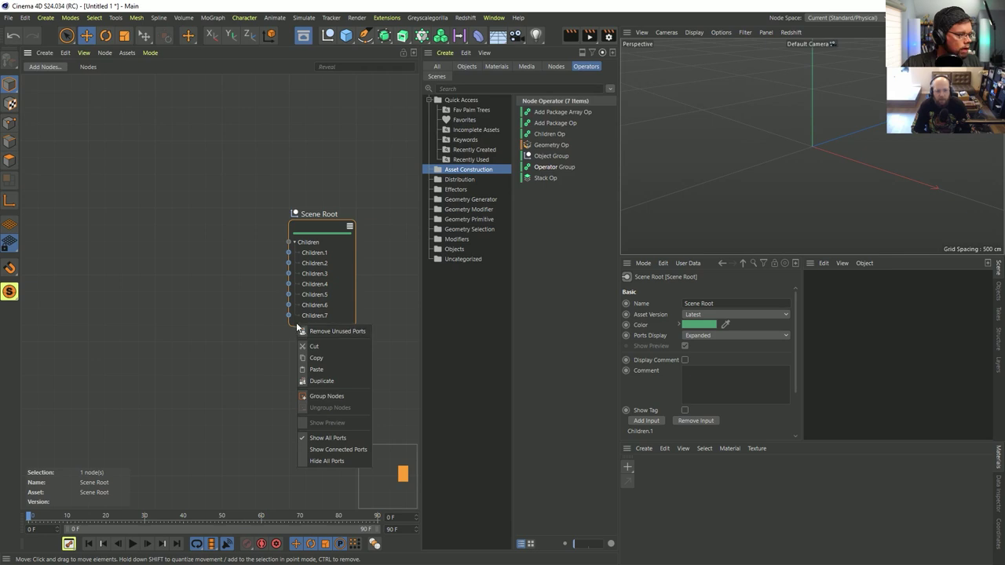
pyautogui.click(294, 322)
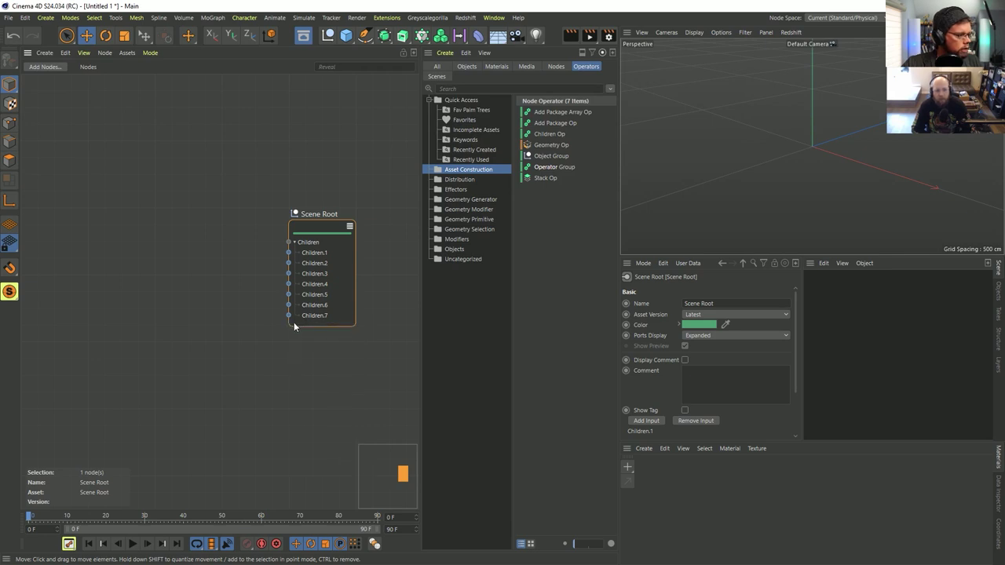
pyautogui.rightClick(296, 322)
pyautogui.click(295, 322)
pyautogui.rightClick(297, 322)
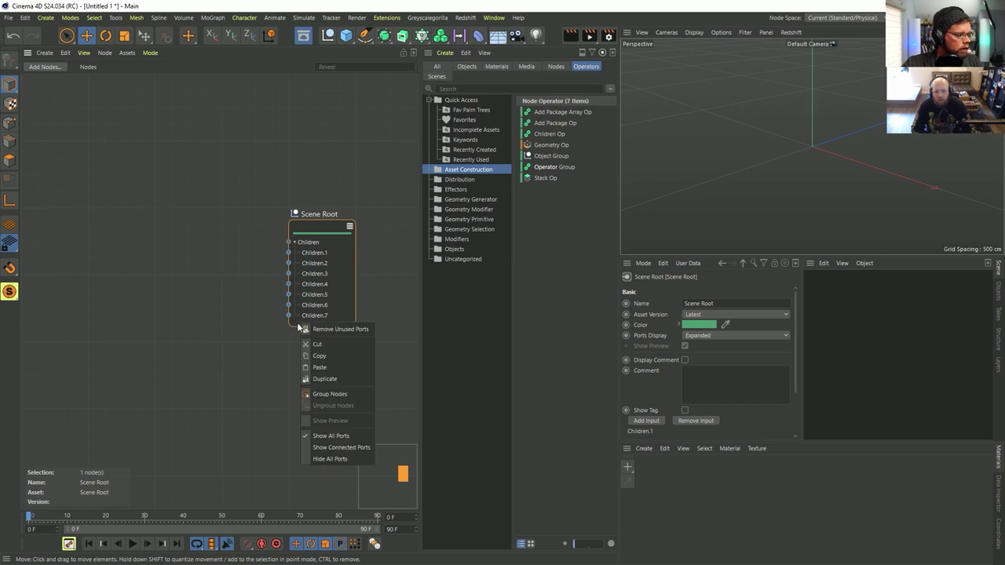
pyautogui.click(297, 322)
# Step: Add a Cube geometry primitive node to the node graph, placed away from the Scene Root node
pyautogui.click(487, 200)
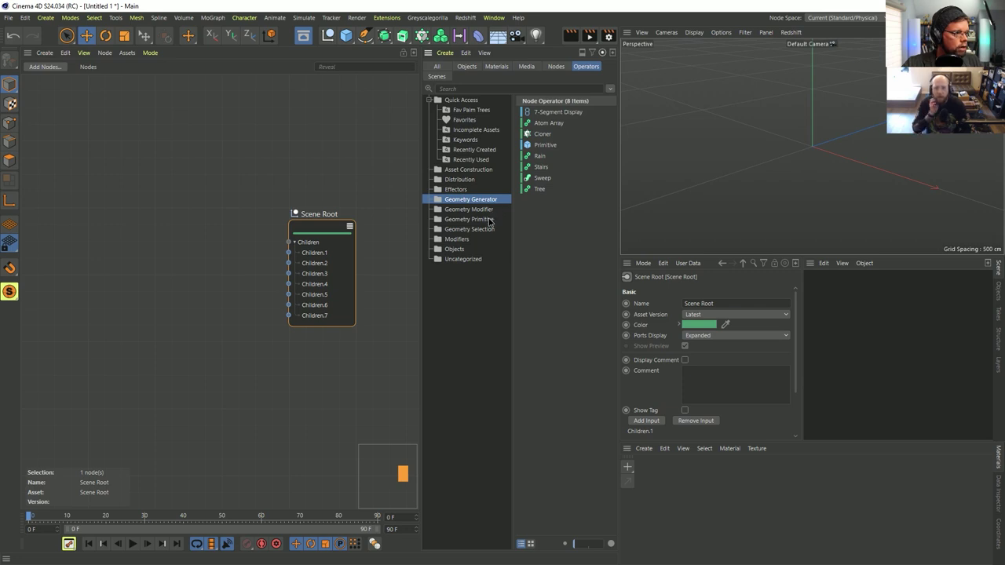
pyautogui.click(484, 220)
pyautogui.moveTo(540, 134); pyautogui.dragTo(98, 308)
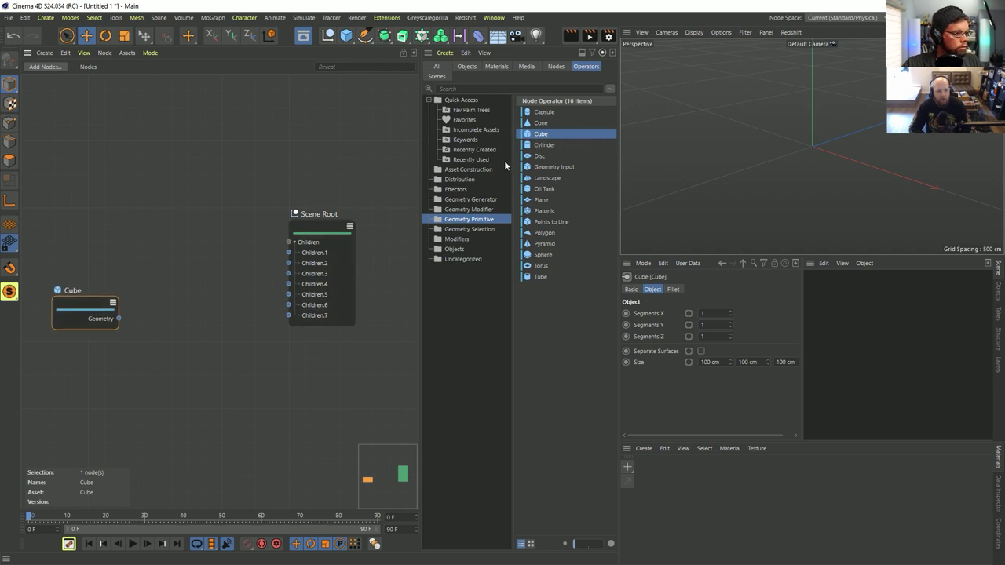
# Step: Add the Primitive geometry generator to the graph and connect its Op Output to the Scene Root's last child input, Children.7
pyautogui.click(487, 211)
pyautogui.click(471, 200)
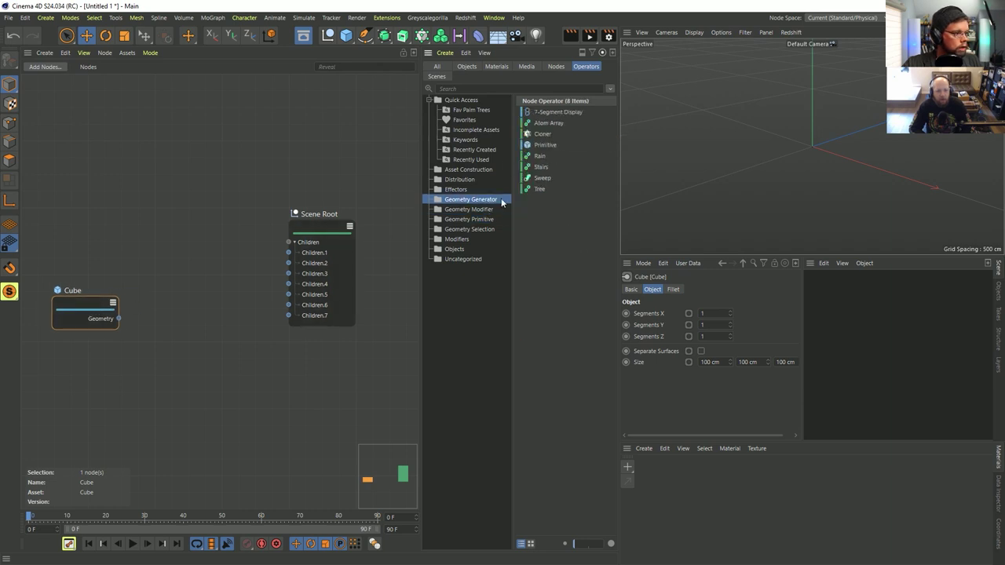
pyautogui.moveTo(543, 146); pyautogui.dragTo(193, 329)
pyautogui.moveTo(229, 357); pyautogui.dragTo(297, 323)
pyautogui.click(267, 319)
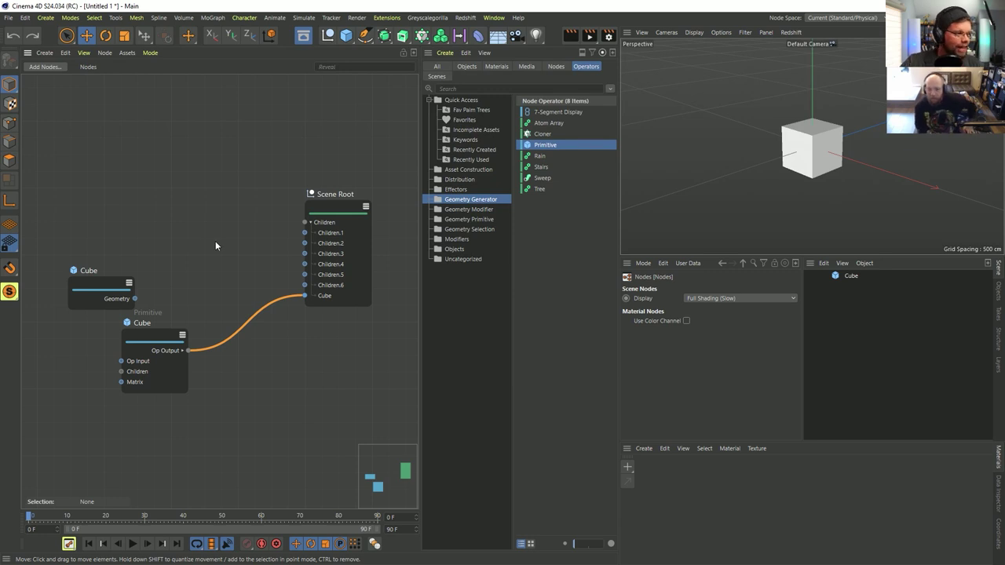
# Step: Delete both Cube nodes from the graph, leaving only the Scene Root node
pyautogui.moveTo(148, 342); pyautogui.dragTo(170, 339)
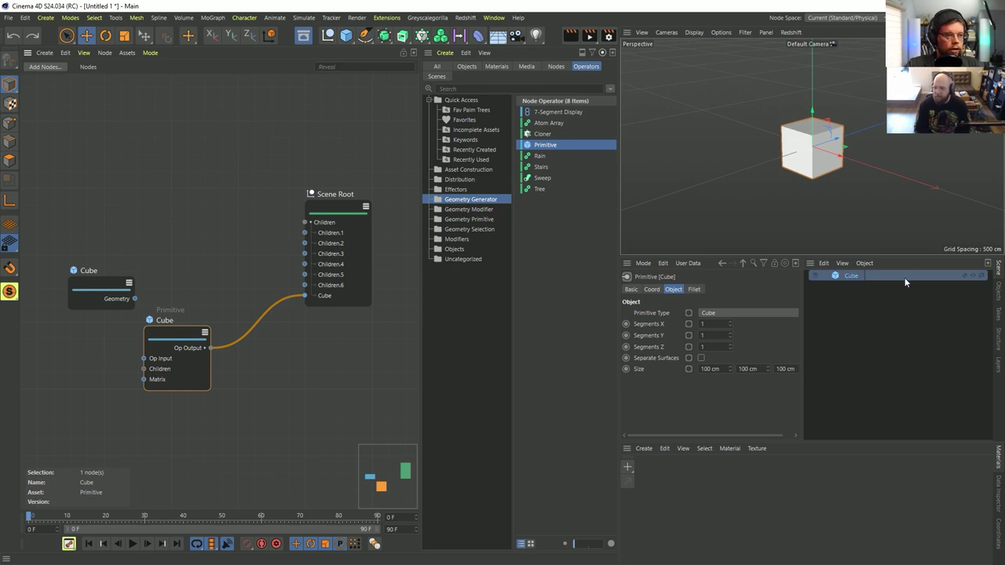
pyautogui.keyDown('shift'); pyautogui.click(106, 295); pyautogui.keyUp('shift')
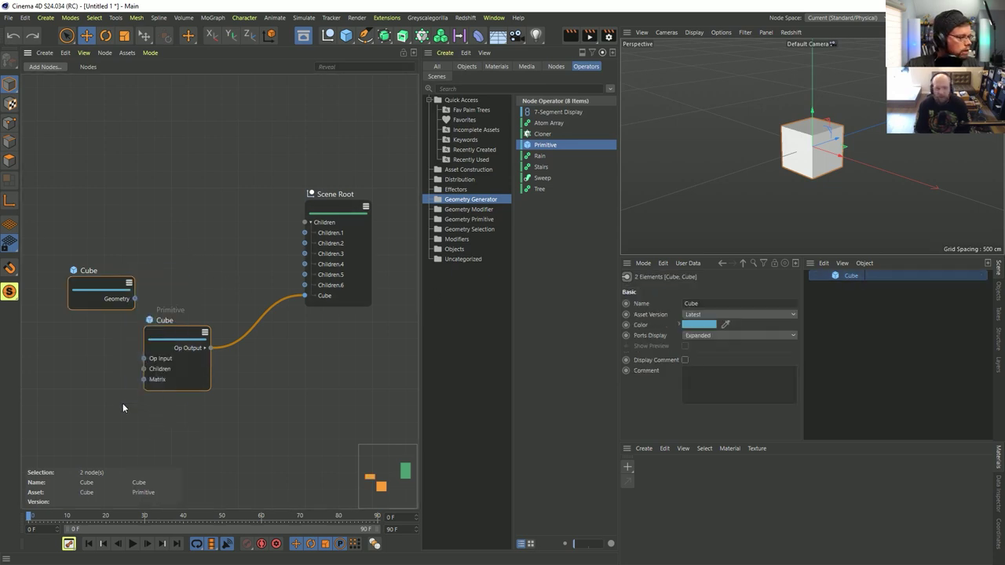
pyautogui.moveTo(226, 252); pyautogui.dragTo(120, 350)
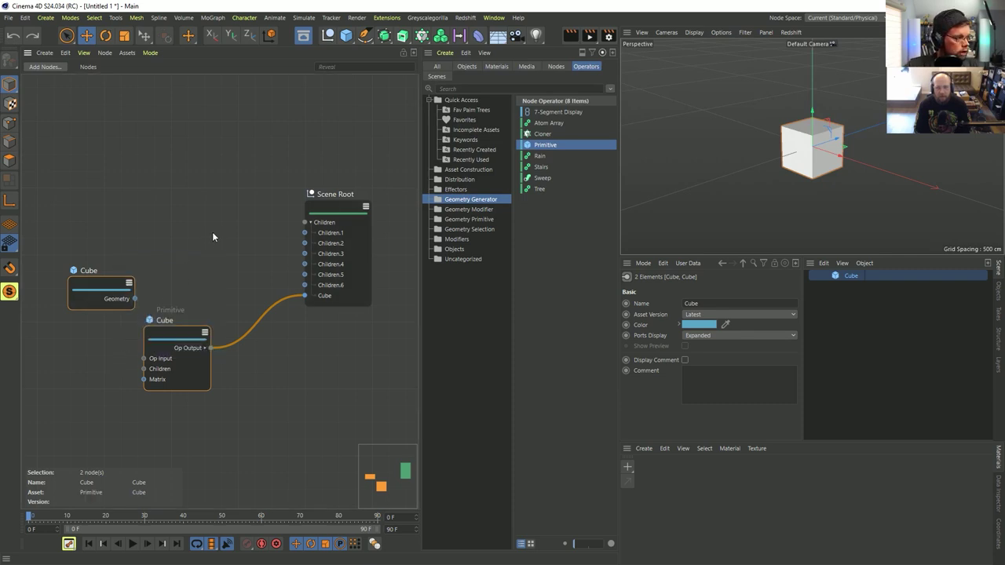
pyautogui.press('Delete')
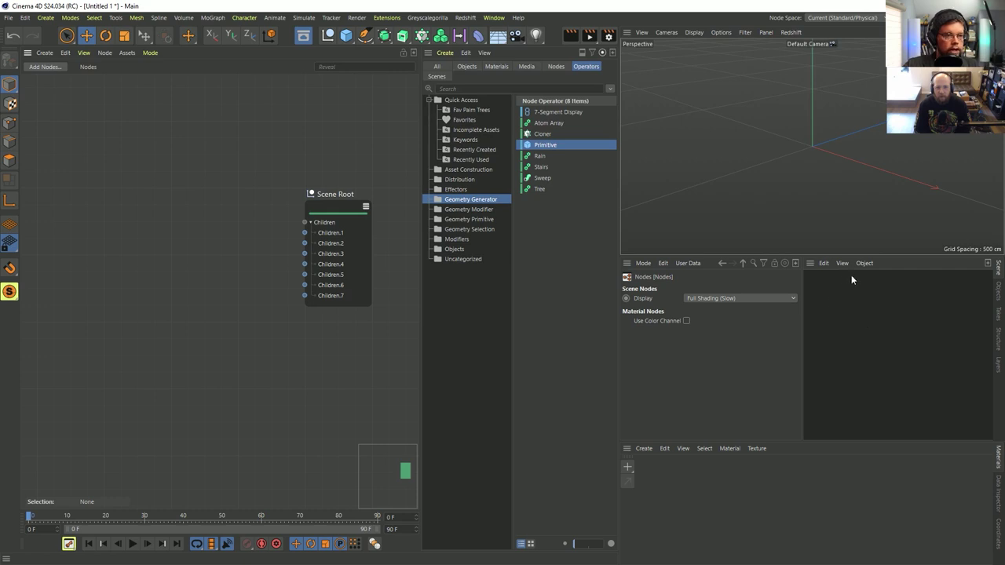
# Step: Add a Cube geometry primitive to the Scene Manager's object hierarchy
pyautogui.click(471, 210)
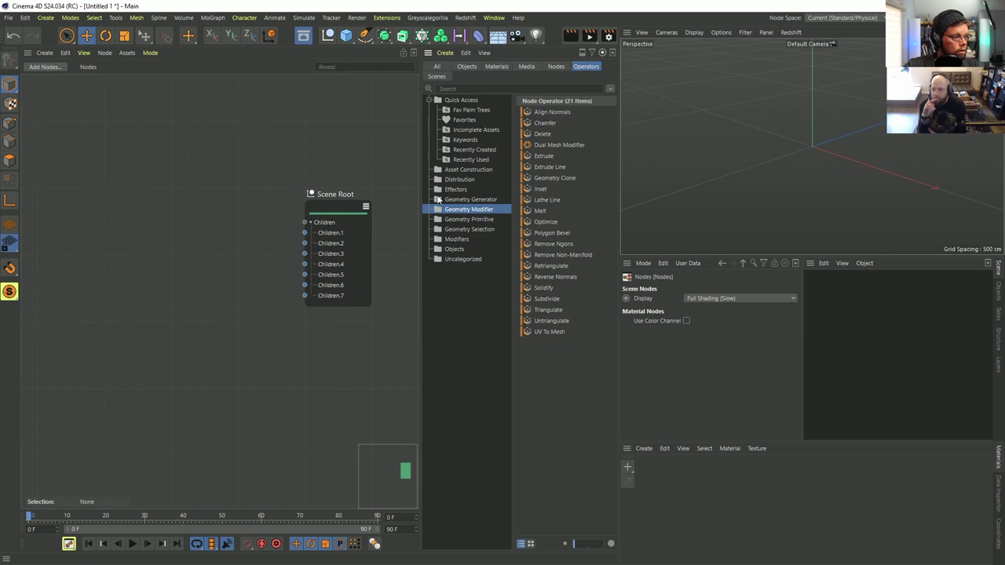
pyautogui.click(469, 219)
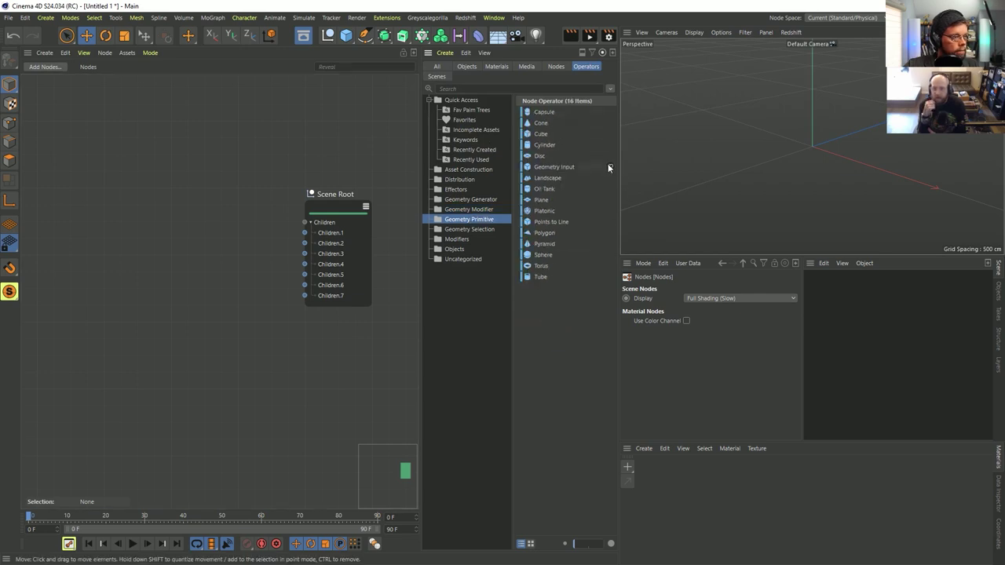
pyautogui.click(540, 137)
pyautogui.moveTo(830, 362); pyautogui.dragTo(847, 294)
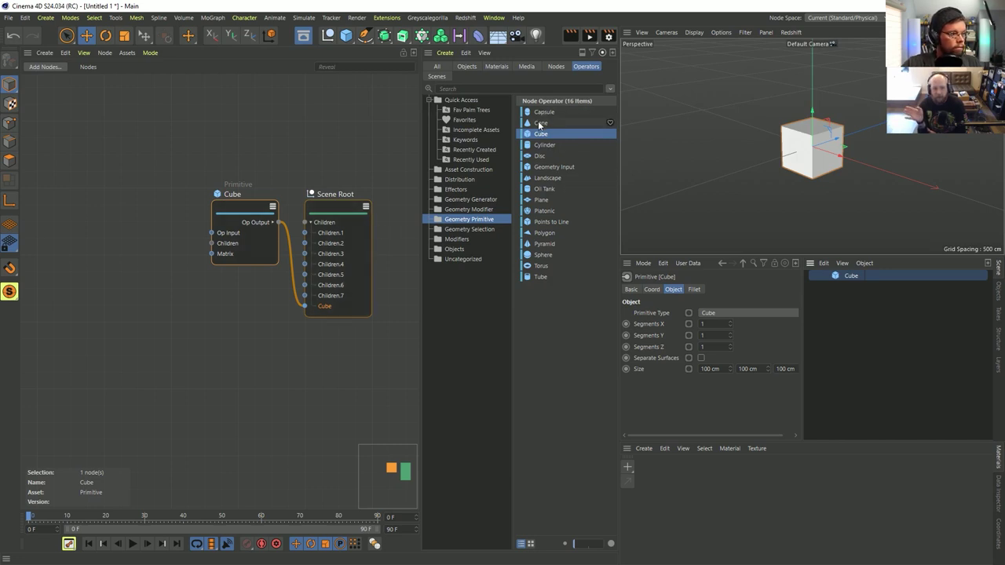
# Step: Add a Sphere primitive to the Scene Manager and place its node below the Cube node in the graph
pyautogui.click(541, 256)
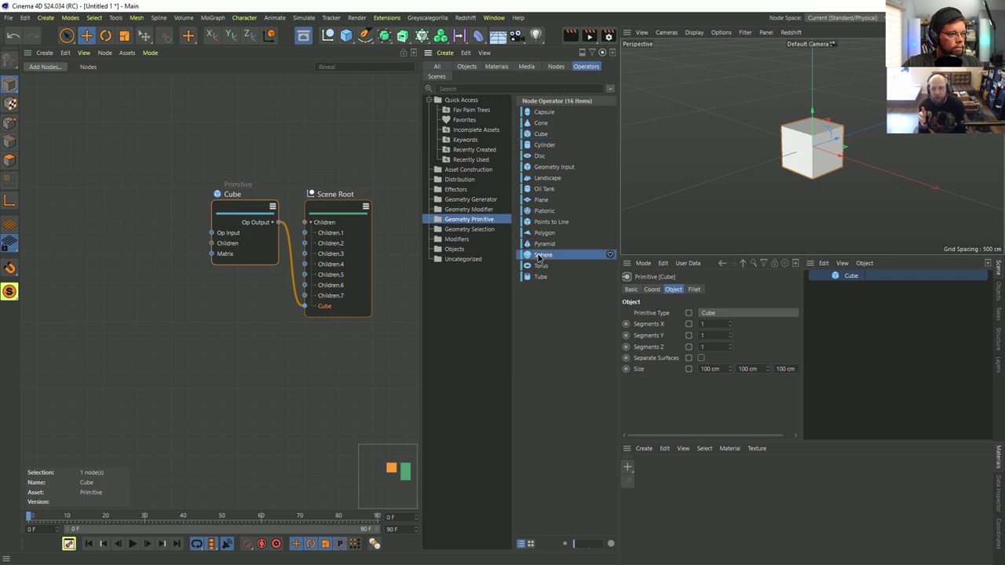
pyautogui.moveTo(540, 256); pyautogui.dragTo(903, 333)
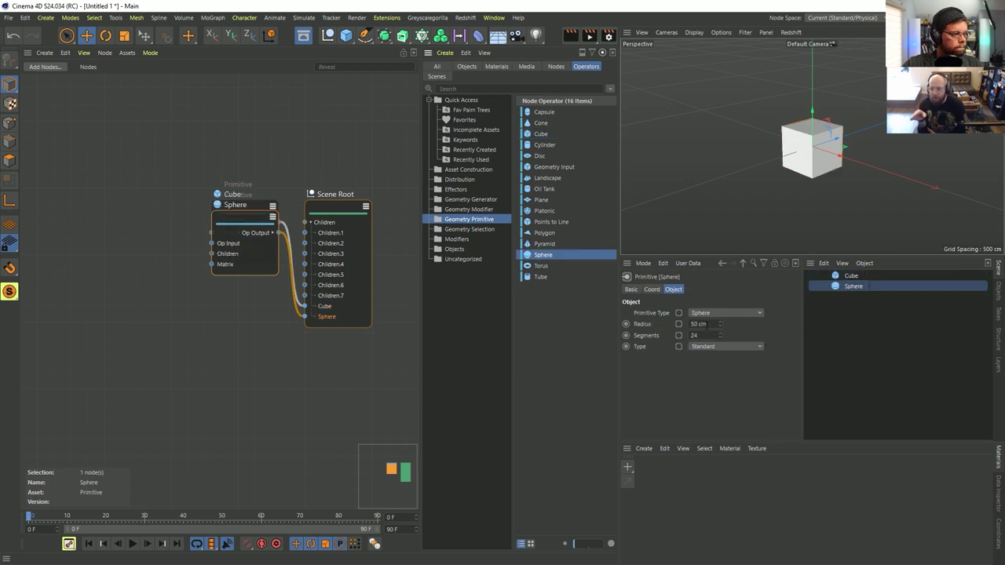
pyautogui.moveTo(254, 223); pyautogui.dragTo(239, 290)
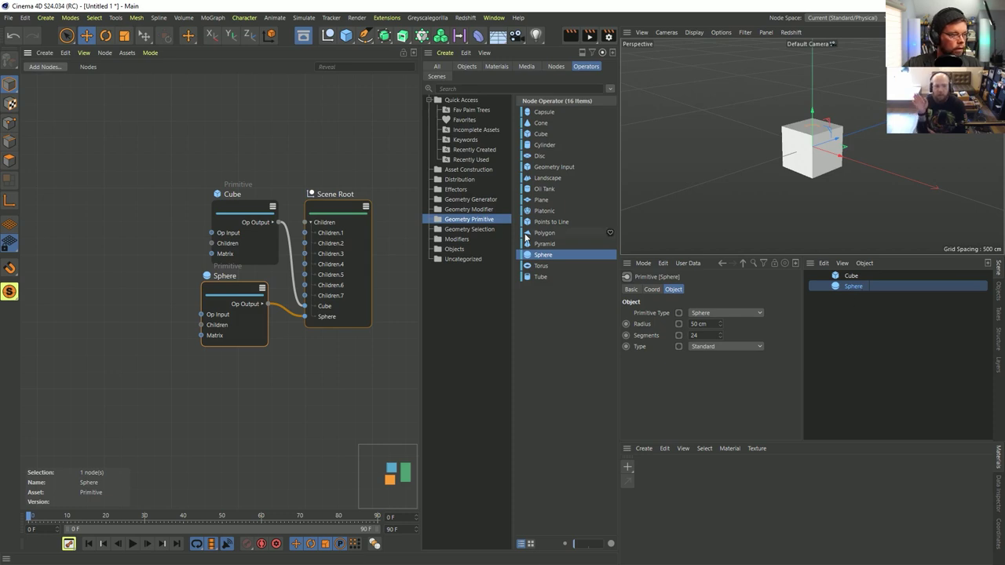
# Step: Add a Pyramid primitive to the Scene Manager and space the shapes vertically, with the pyramid above the cube and the sphere below it
pyautogui.moveTo(543, 243); pyautogui.dragTo(890, 325)
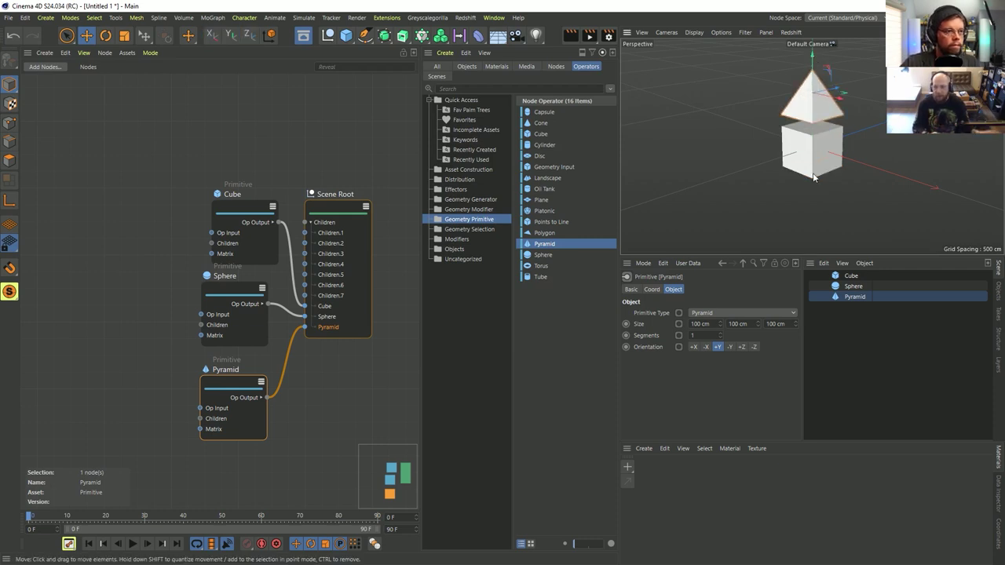
pyautogui.click(844, 287)
pyautogui.moveTo(820, 120); pyautogui.dragTo(728, 163)
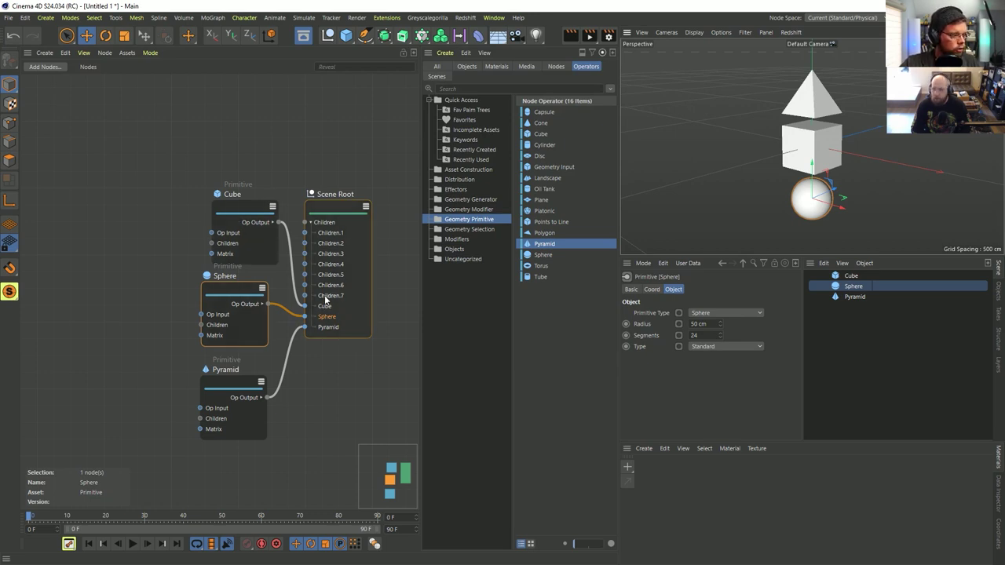
# Step: Add a Plane primitive, position its node below the Pyramid node, and delete it again
pyautogui.doubleClick(542, 200)
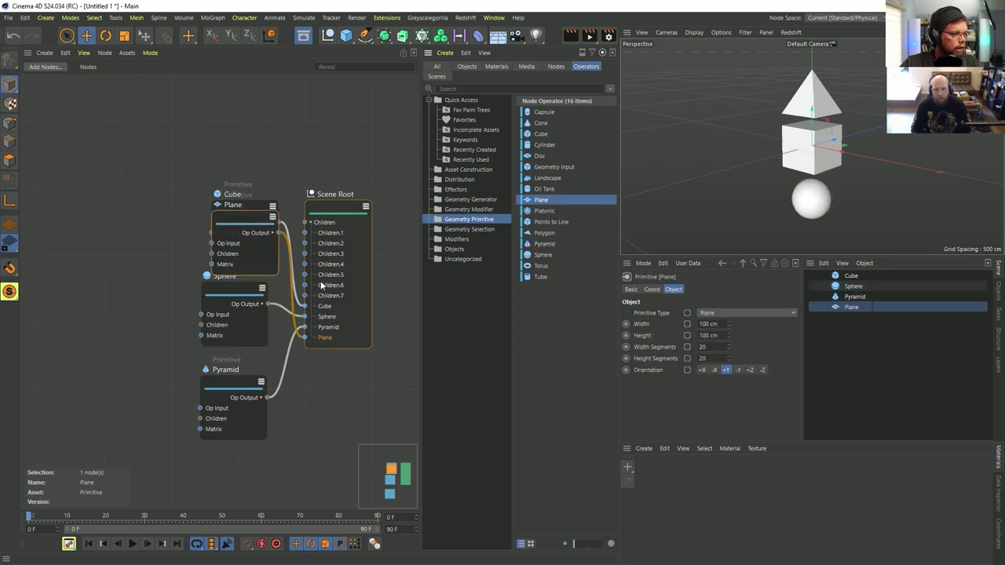
pyautogui.moveTo(253, 216); pyautogui.dragTo(283, 464)
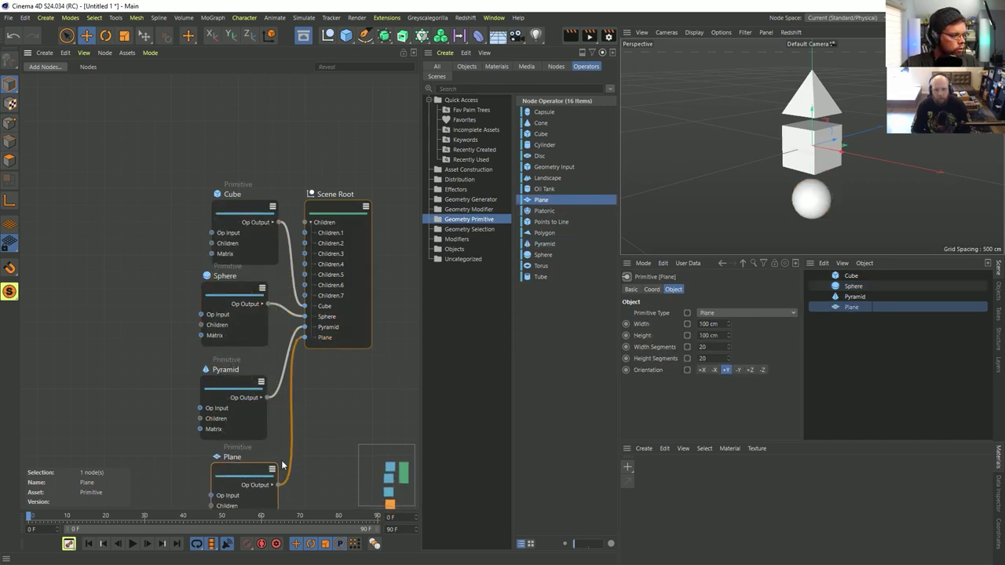
pyautogui.press('Delete')
# Step: Try moving the pyramid in the viewport, and undo the move
pyautogui.click(858, 298)
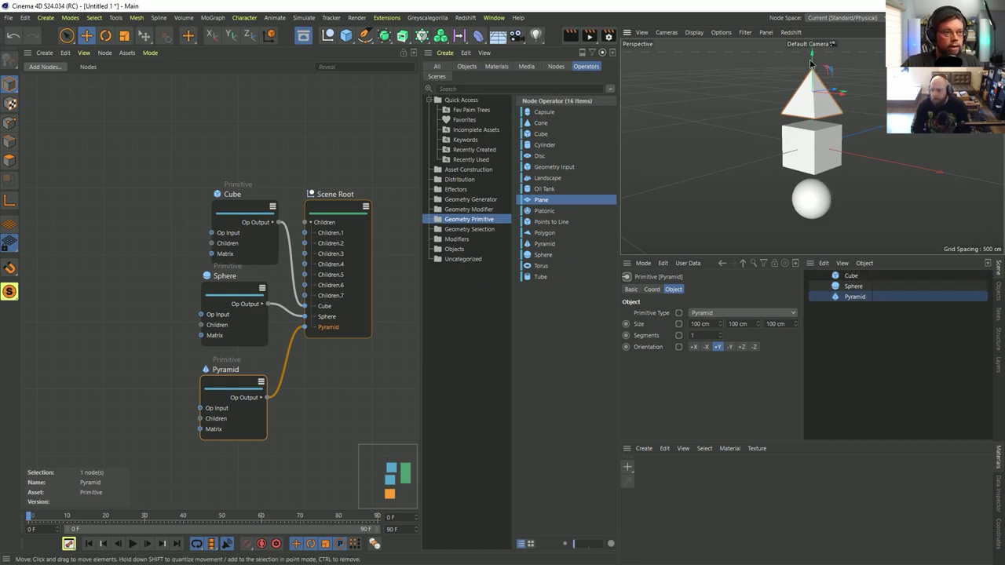
pyautogui.moveTo(807, 79); pyautogui.dragTo(745, 118)
pyautogui.hotkey('ctrl', 'z')
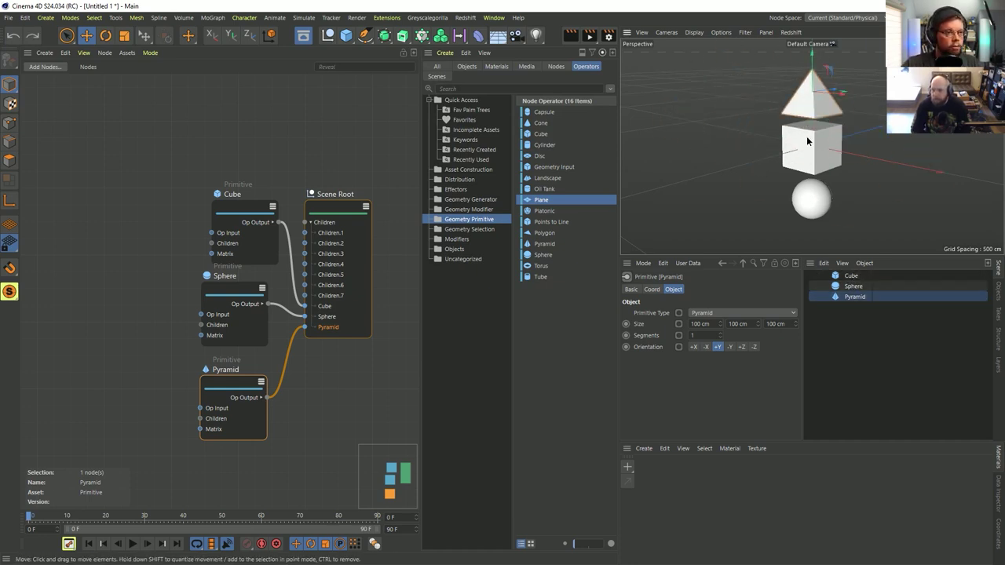
# Step: Select the cube, sphere and pyramid in turn in the viewport to inspect their object attributes
pyautogui.click(807, 138)
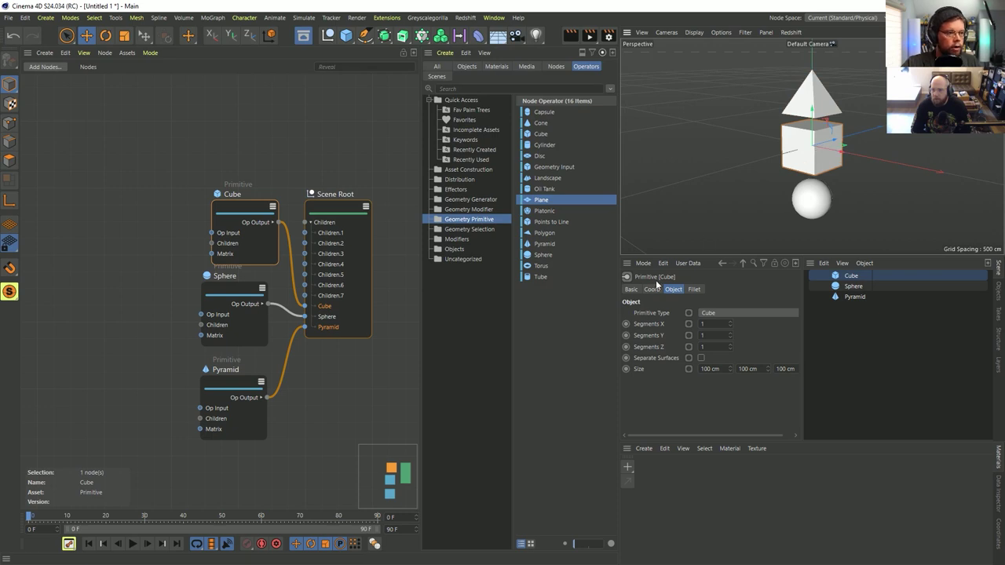
pyautogui.click(810, 197)
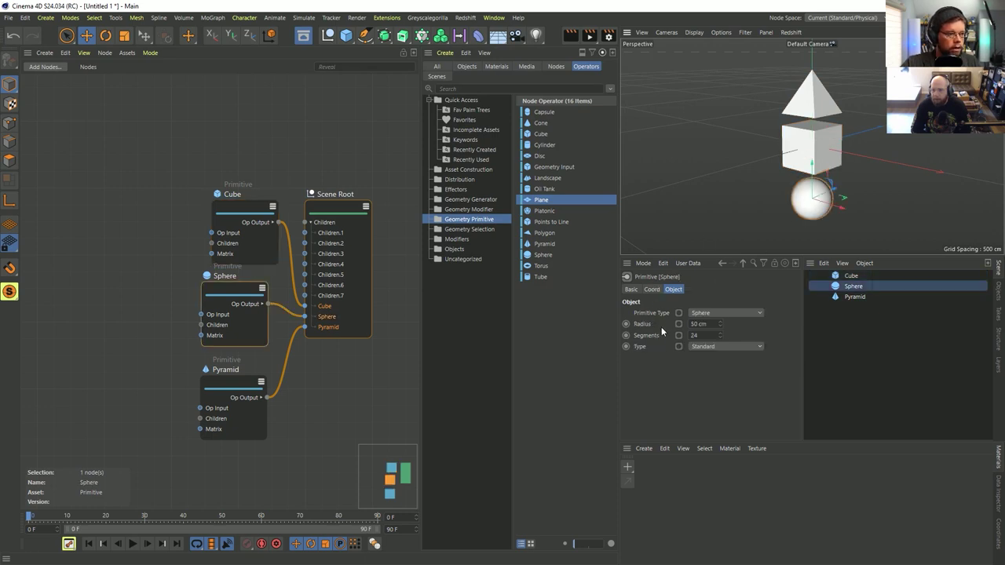
pyautogui.click(816, 93)
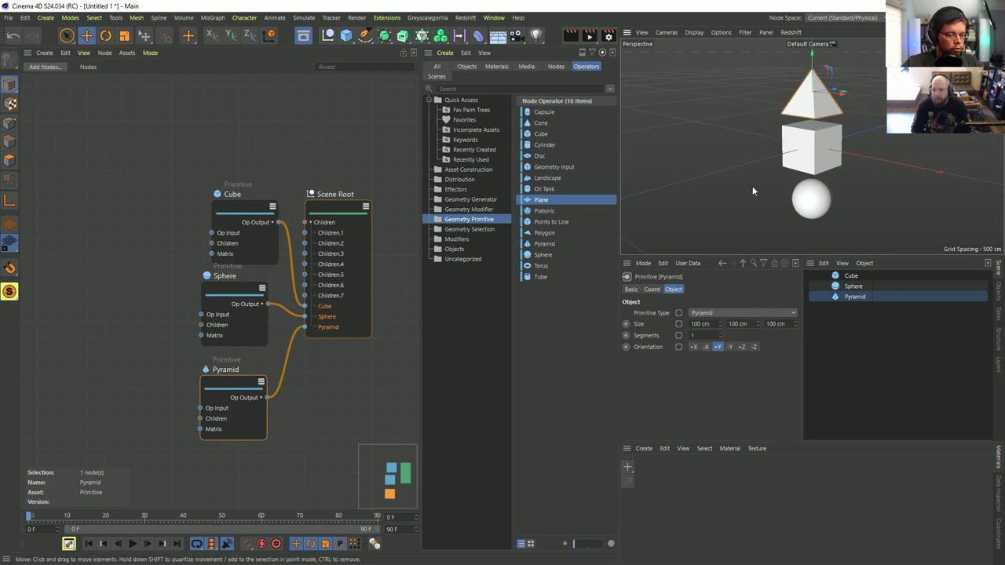
# Step: Try scaling and rotating the pyramid in the viewport, and undo each change
pyautogui.press('t')
pyautogui.moveTo(752, 186); pyautogui.dragTo(750, 116)
pyautogui.hotkey('ctrl', 'z')
pyautogui.press('r')
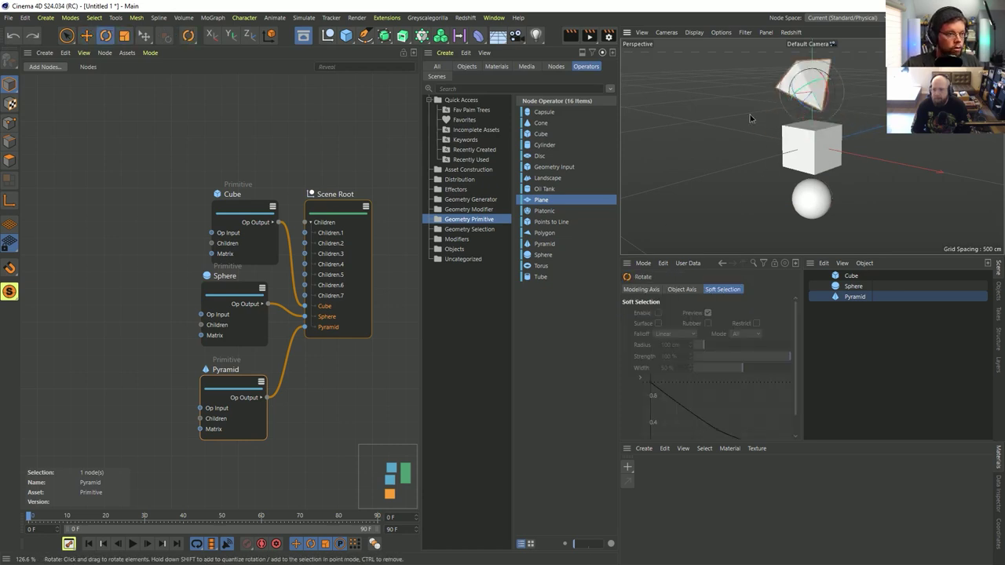
pyautogui.hotkey('ctrl', 'z')
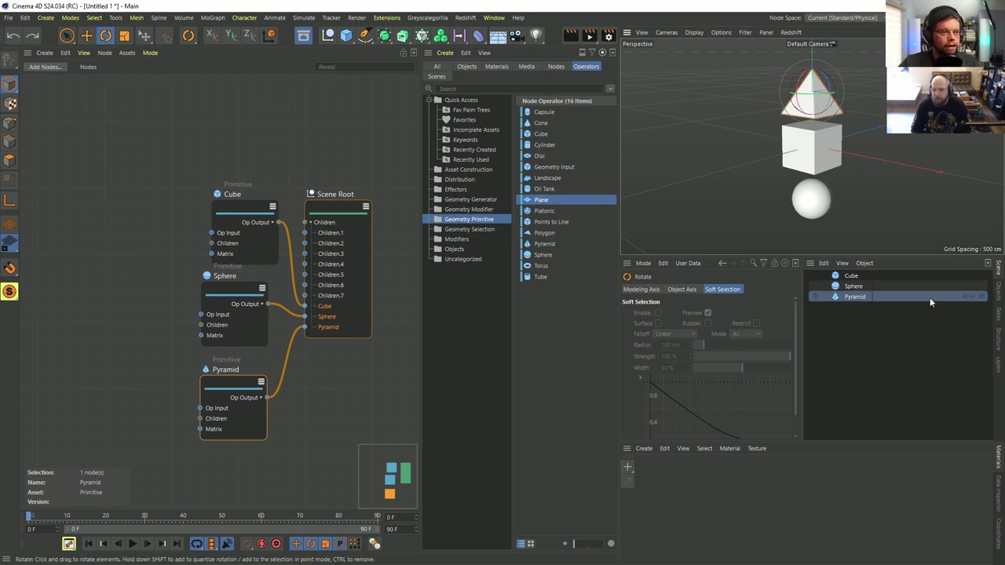
# Step: Delete the Sphere and Pyramid from the scene, keeping only the Cube
pyautogui.click(853, 286)
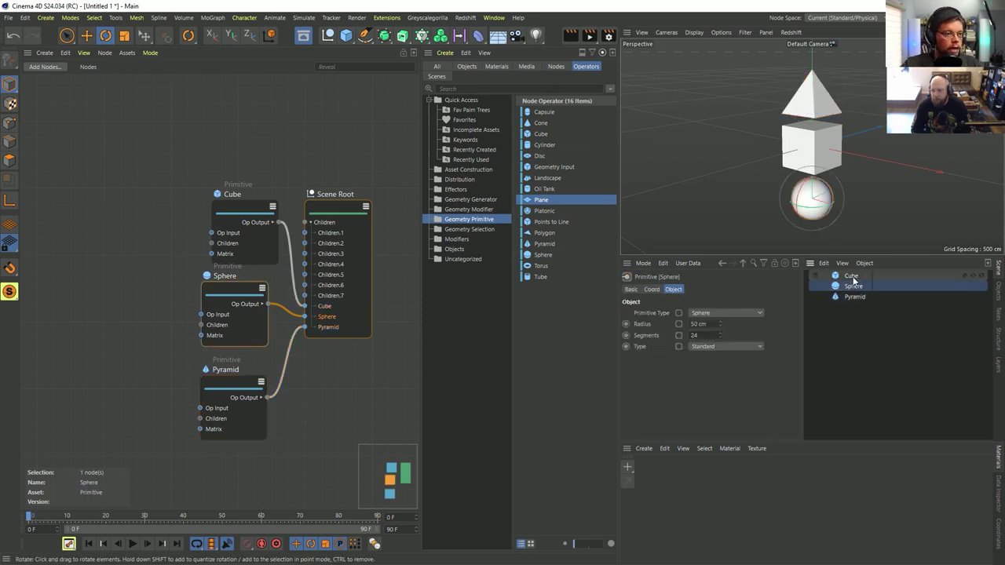
pyautogui.keyDown('ctrl'); pyautogui.click(851, 295); pyautogui.keyUp('ctrl')
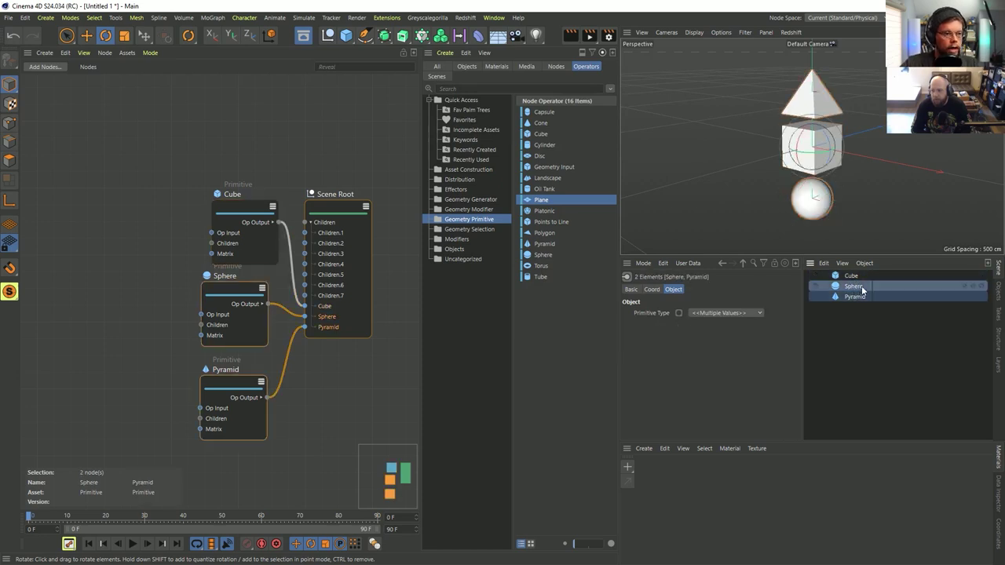
pyautogui.press('Delete')
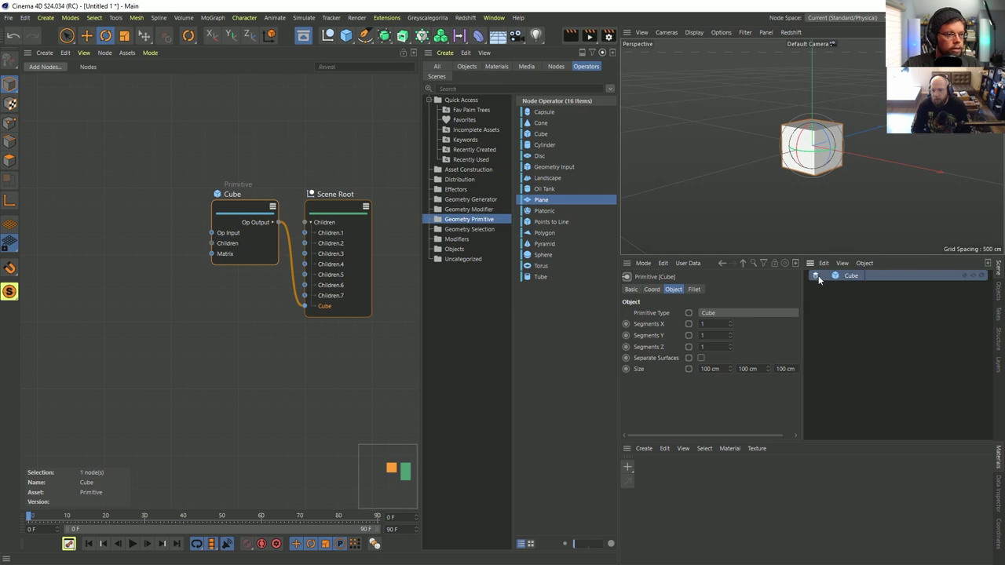
# Step: Apply the Subdivide geometry modifier to the Cube, and try its Smooth option before switching it off again
pyautogui.click(454, 210)
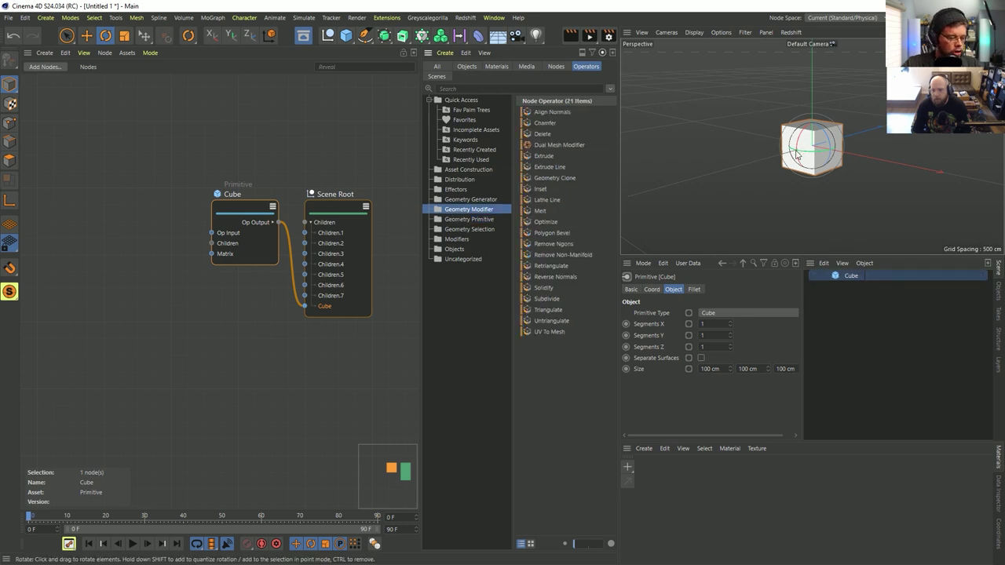
pyautogui.scroll(5, 860, 138)
pyautogui.keyDown('alt'); pyautogui.moveTo(860, 138); pyautogui.dragTo(807, 184); pyautogui.keyUp('alt')
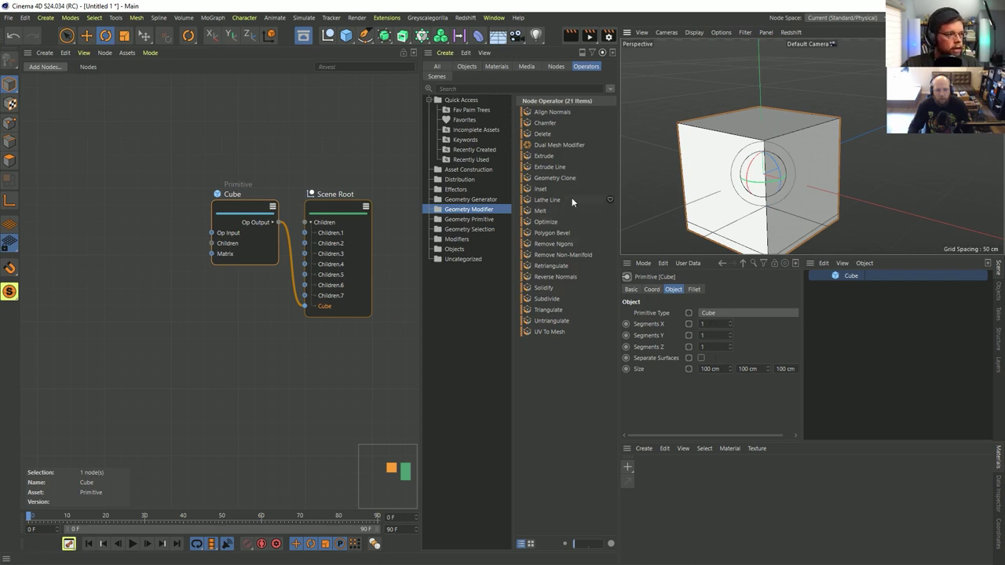
pyautogui.moveTo(564, 298); pyautogui.dragTo(840, 277)
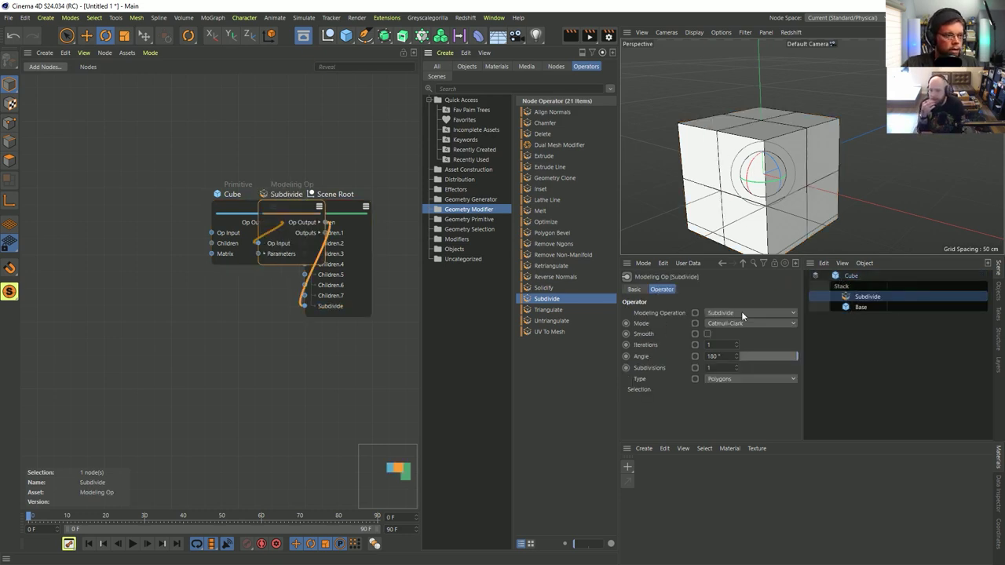
pyautogui.click(707, 333)
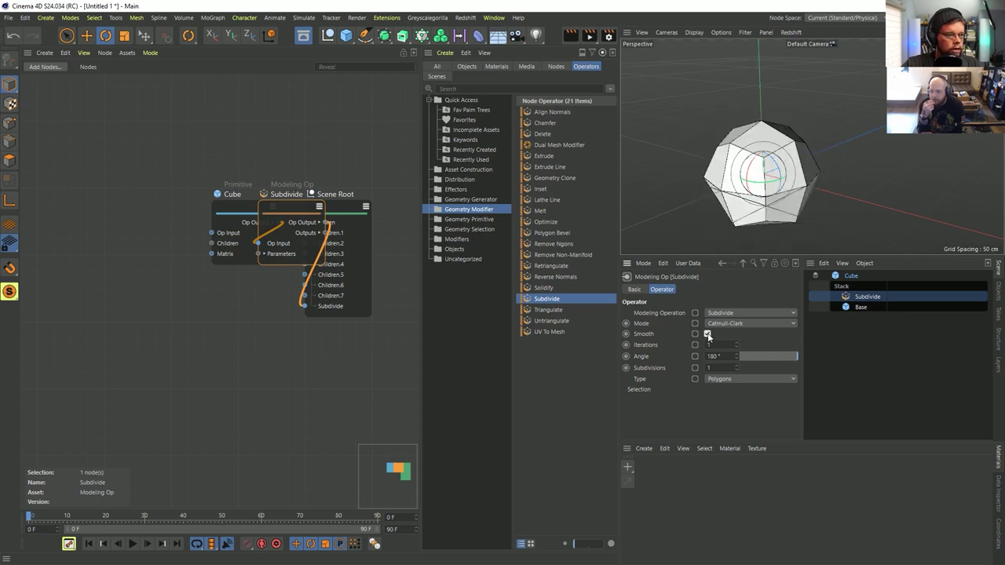
pyautogui.click(707, 333)
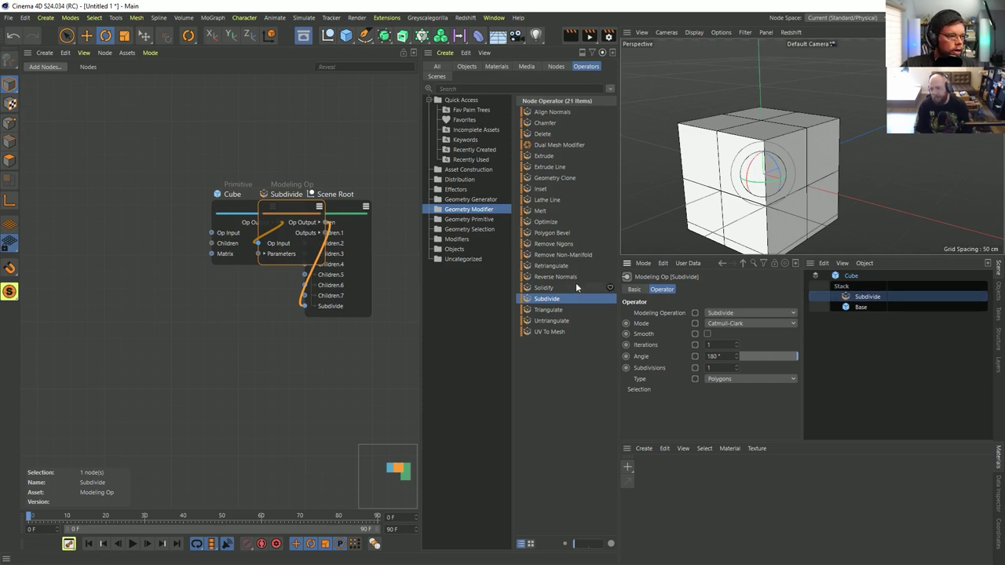
# Step: Add the Triangulate geometry modifier above Subdivide in the Cube's operator stack
pyautogui.moveTo(554, 309); pyautogui.dragTo(873, 297)
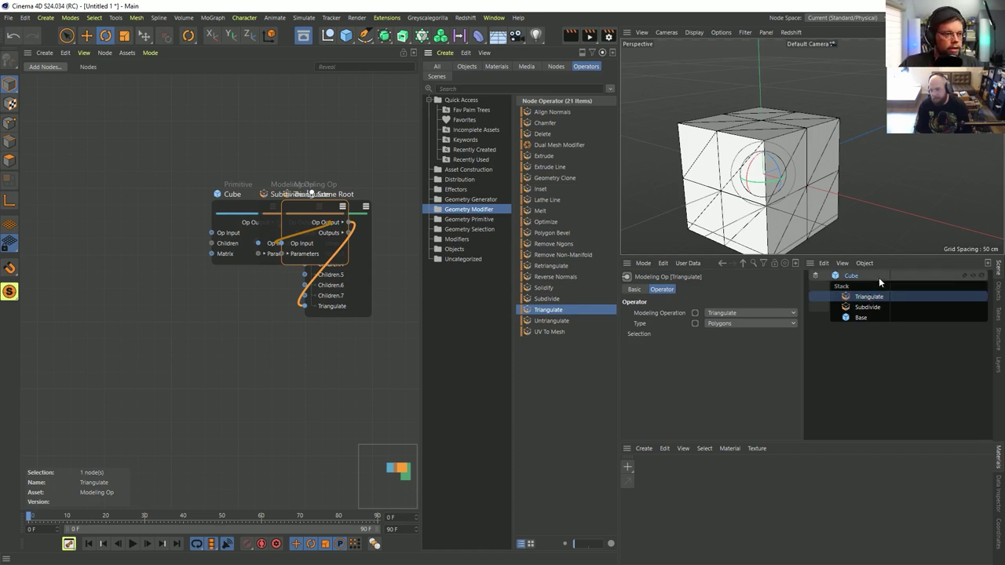
# Step: Add a second Subdivide modifier above Triangulate in the Cube's operator stack, and put an Extrude modifier on top of it
pyautogui.keyDown('alt'); pyautogui.moveTo(781, 200); pyautogui.dragTo(751, 193); pyautogui.keyUp('alt')
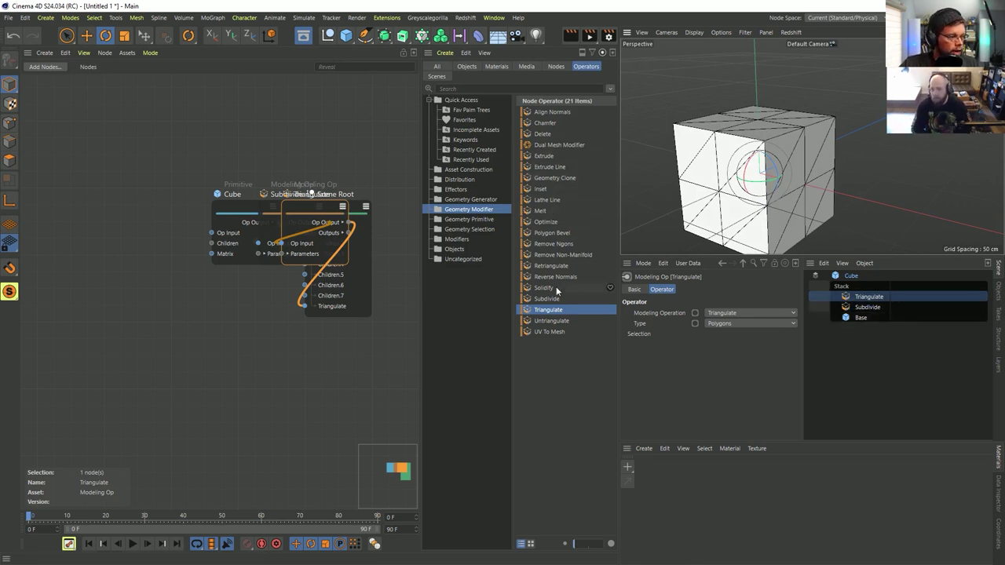
pyautogui.moveTo(550, 299); pyautogui.dragTo(862, 299)
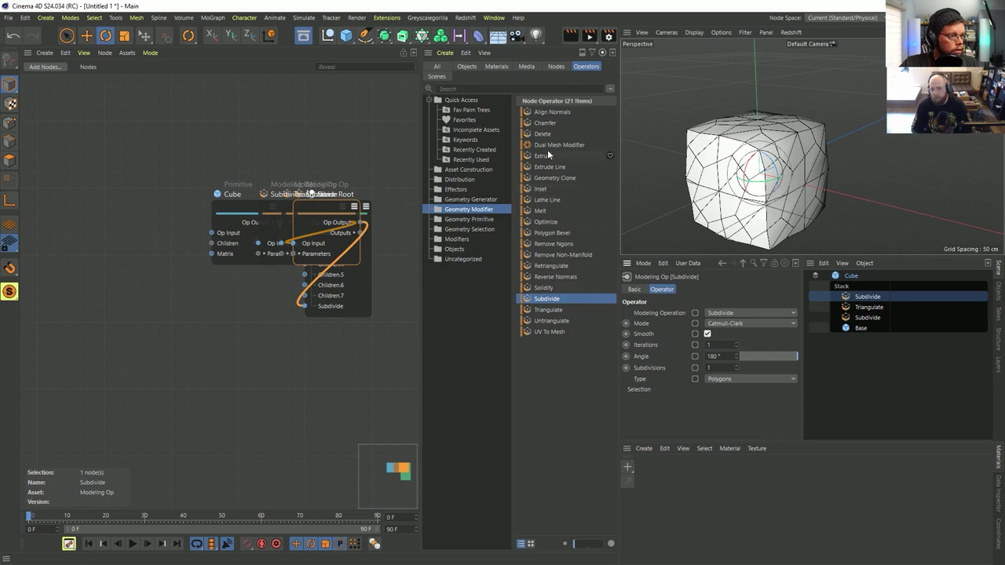
pyautogui.moveTo(546, 156); pyautogui.dragTo(870, 297)
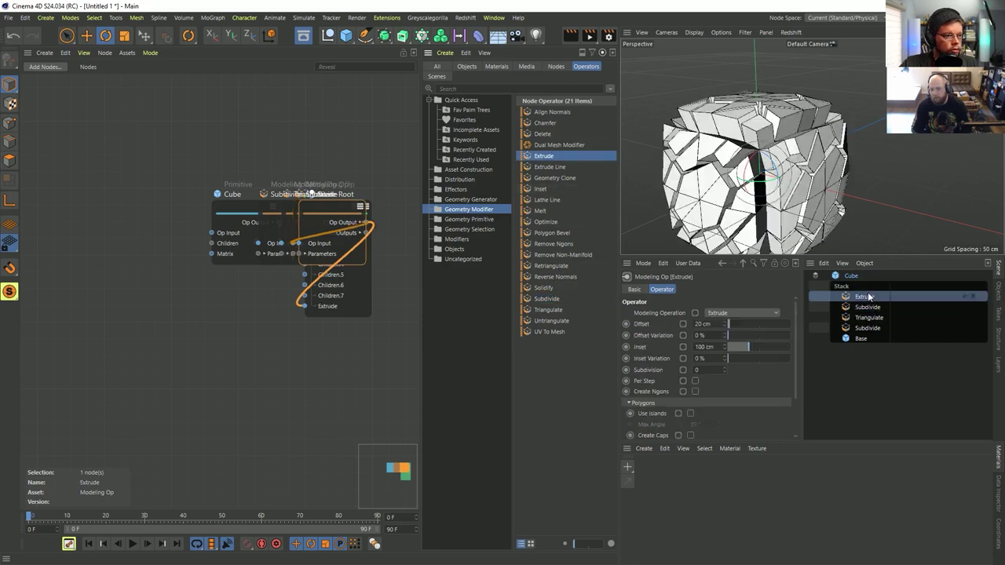
# Step: Set the Extrude modifier's Offset to 37 cm and its Offset Variation to 100 %
pyautogui.keyDown('alt'); pyautogui.moveTo(738, 153); pyautogui.dragTo(758, 160); pyautogui.keyUp('alt')
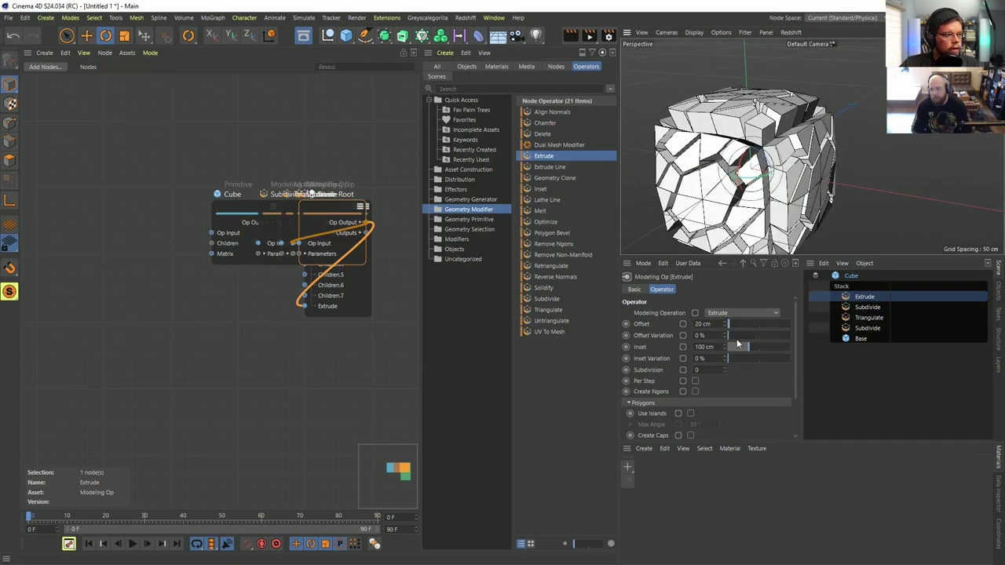
pyautogui.moveTo(740, 324); pyautogui.dragTo(801, 336)
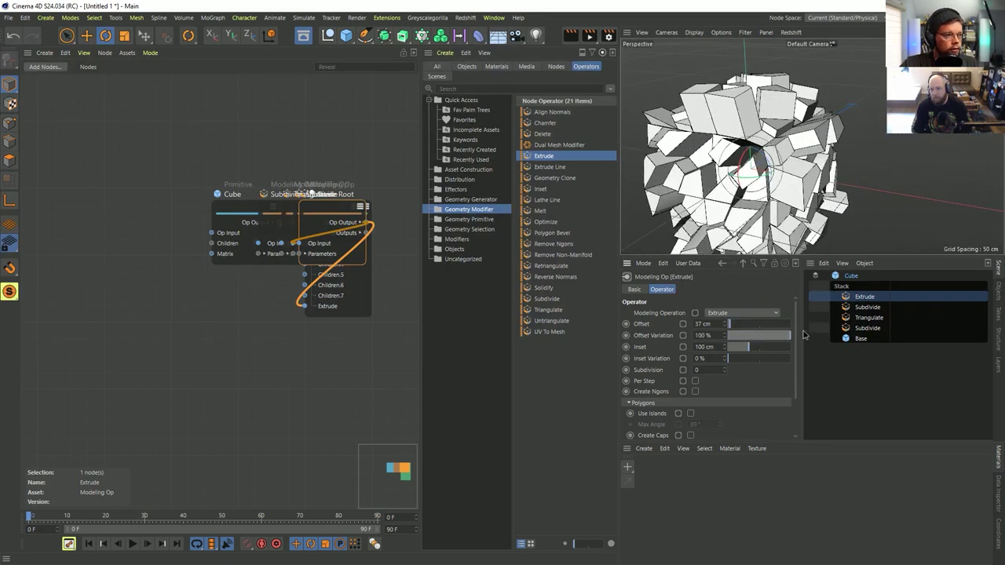
pyautogui.scroll(-3, 780, 212)
pyautogui.moveTo(780, 212)
pyautogui.keyDown('alt'); pyautogui.mouseDown()
pyautogui.moveTo(812, 167)
pyautogui.moveTo(781, 174)
pyautogui.moveTo(773, 206)
pyautogui.mouseUp(); pyautogui.keyUp('alt')
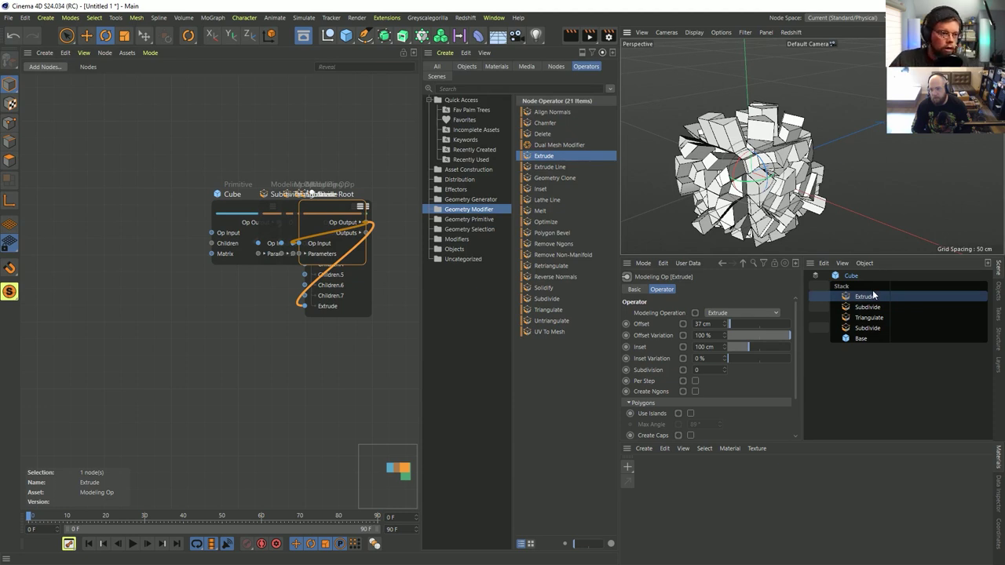
# Step: Lay out the overlapping nodes in the graph automatically as an ordered row from Cube to Scene Root
pyautogui.moveTo(352, 135); pyautogui.dragTo(281, 178, button='middle')
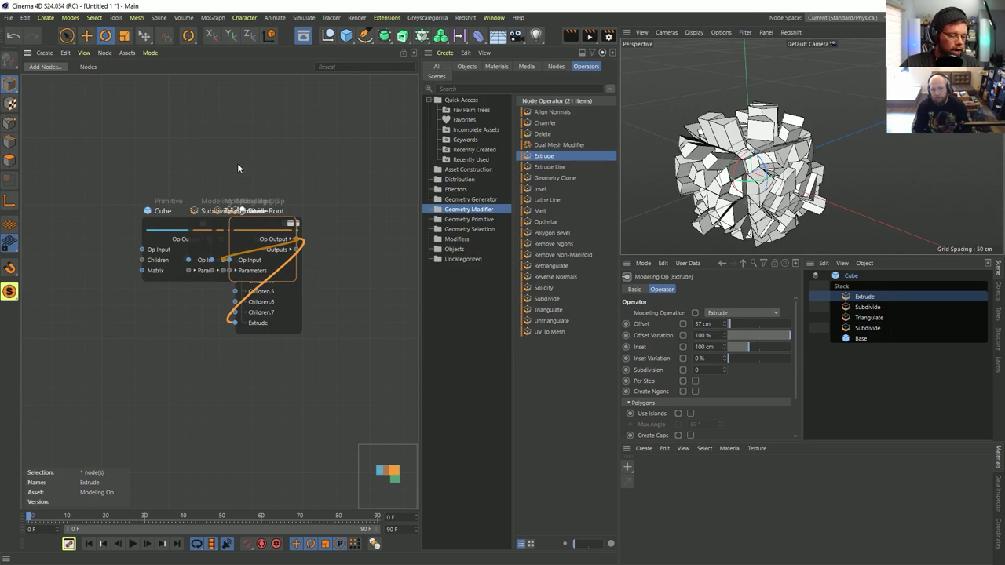
pyautogui.click(275, 159)
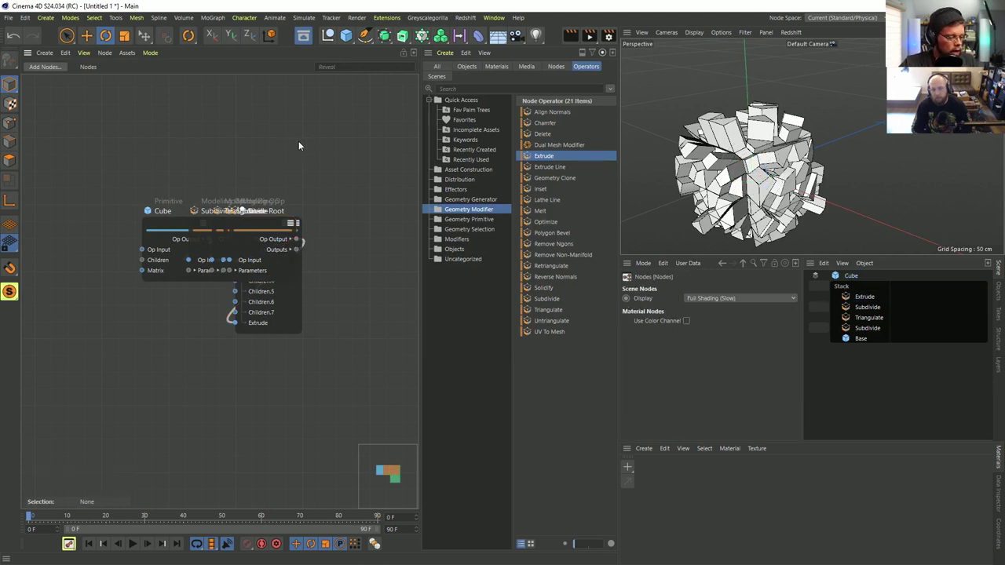
pyautogui.press('l')
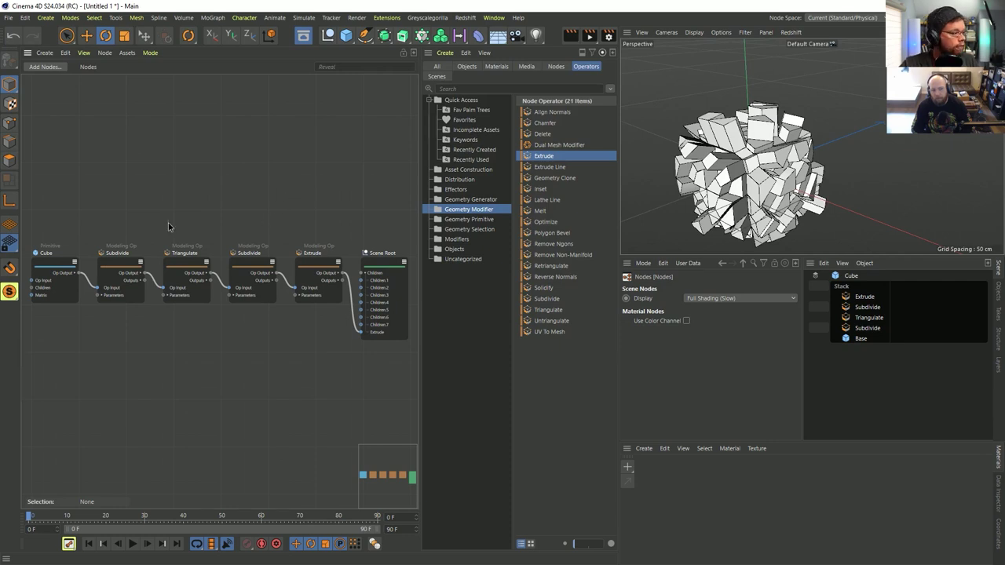
# Step: Try moving the Triangulate node and the Subdivide node after it above the row, undo the move, and clear the selection
pyautogui.moveTo(169, 227); pyautogui.dragTo(270, 325)
pyautogui.moveTo(257, 263); pyautogui.dragTo(329, 135)
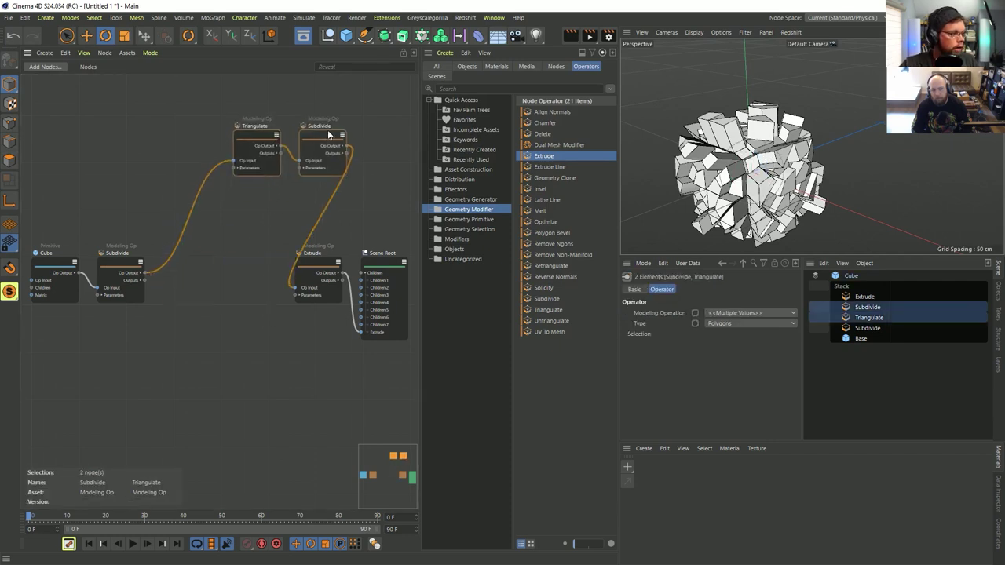
pyautogui.hotkey('ctrl', 'z')
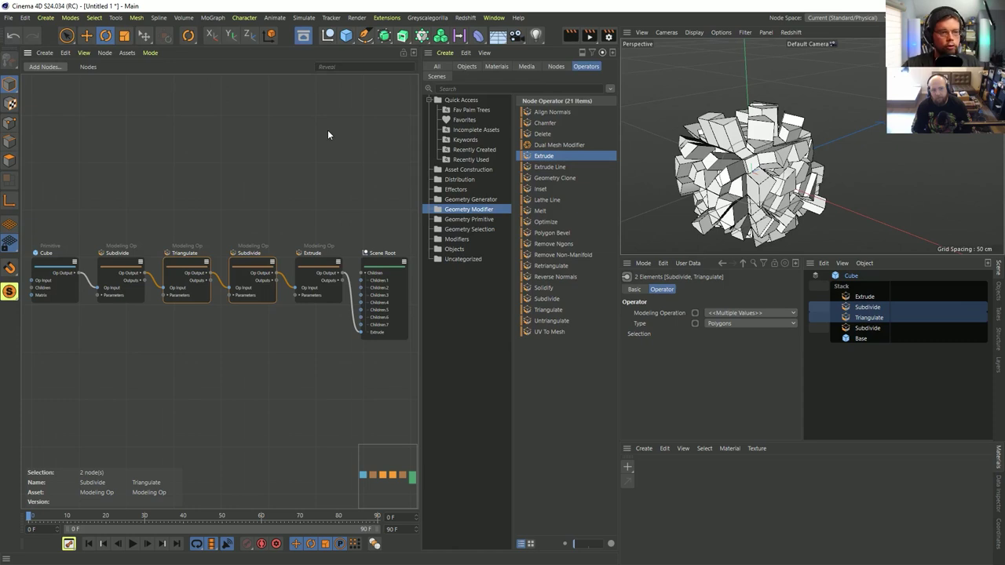
pyautogui.click(248, 161)
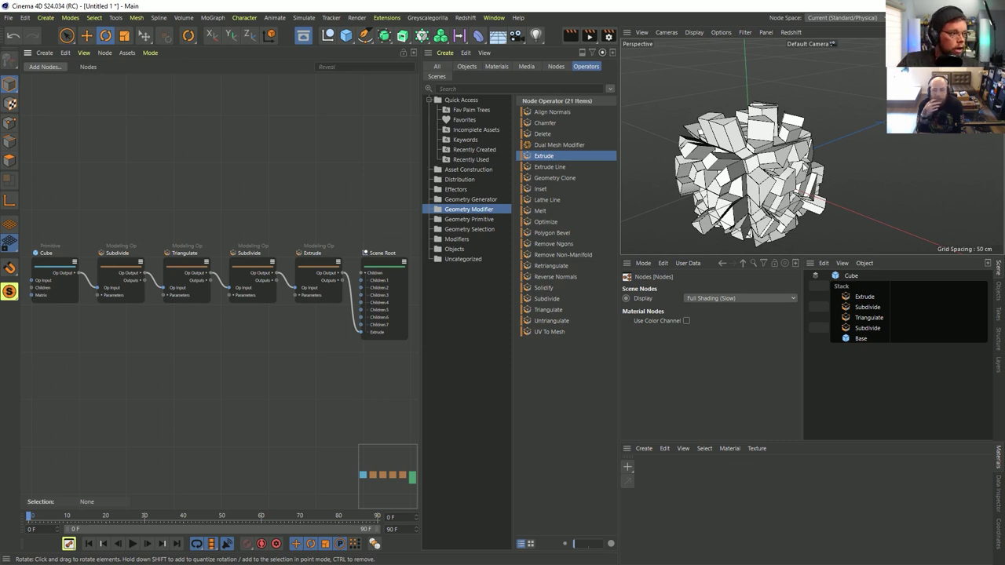
# Step: Delete Extrude, Triangulate and both Subdivide operators from the Cube's stack, leaving only Base
pyautogui.click(569, 145)
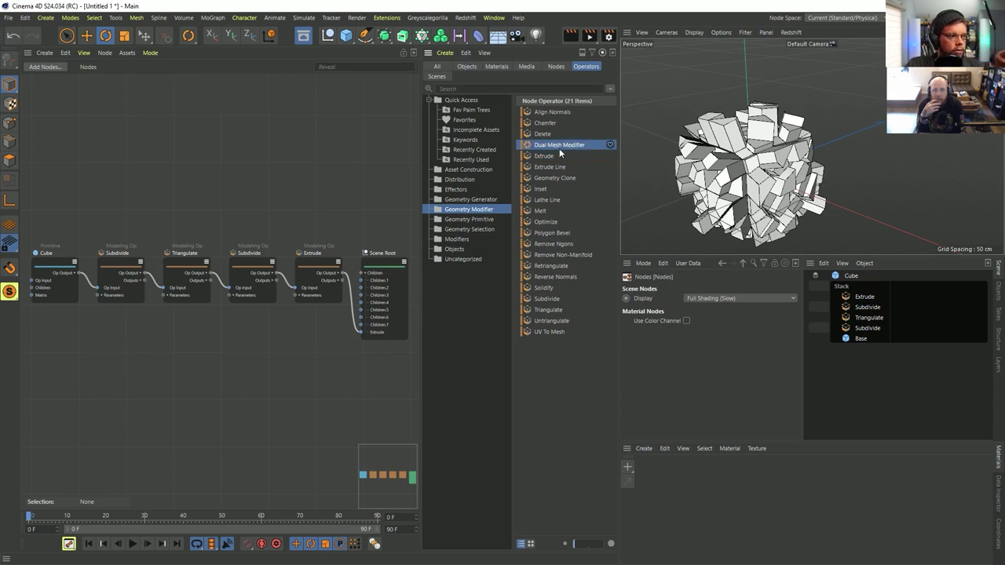
pyautogui.click(863, 305)
pyautogui.click(864, 299)
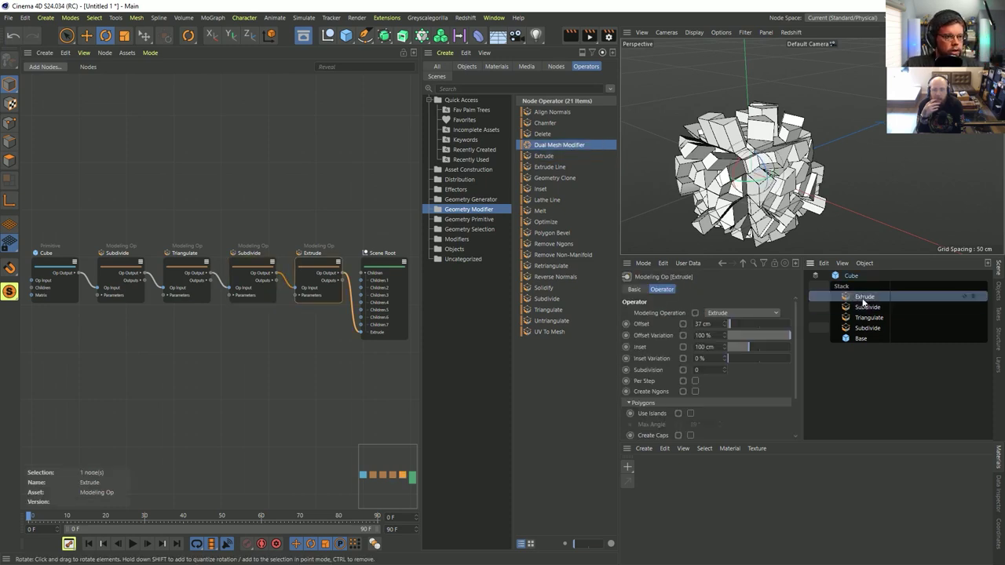
pyautogui.keyDown('shift'); pyautogui.click(865, 328); pyautogui.keyUp('shift')
pyautogui.press('Delete')
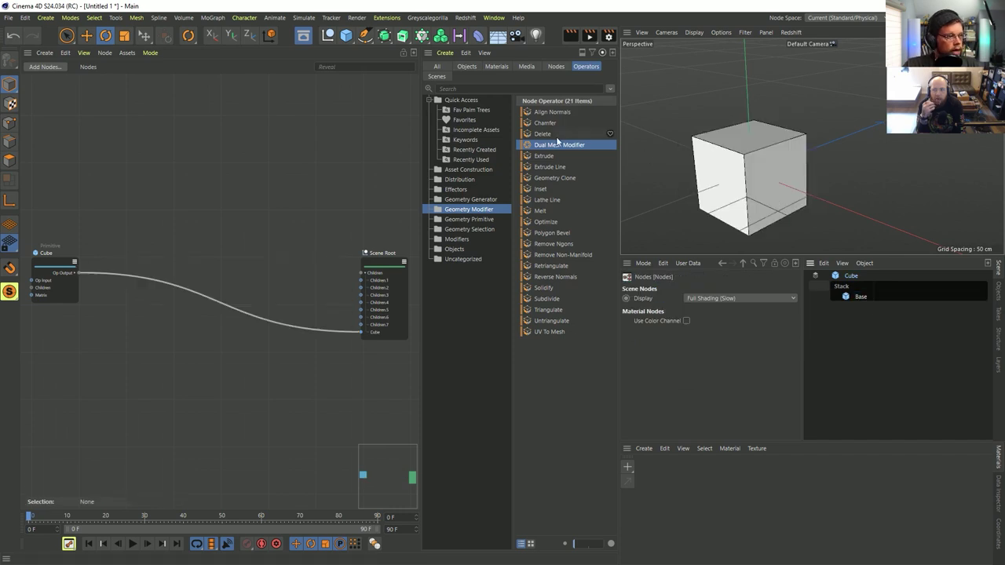
# Step: Try the Dual Mesh Modifier on the Cube, inspect its shape from different angles, and remove it from the stack
pyautogui.moveTo(542, 147); pyautogui.dragTo(854, 297)
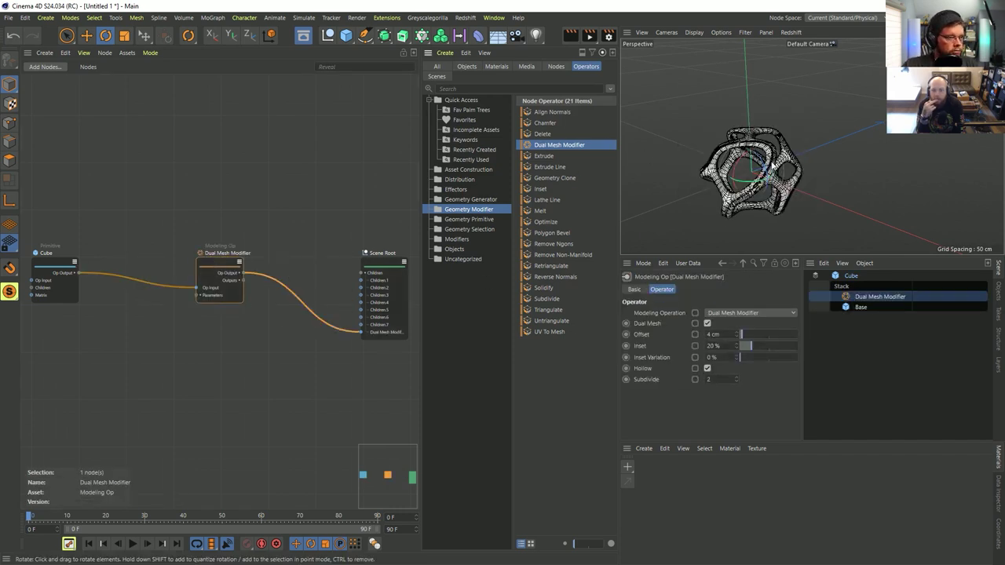
pyautogui.moveTo(763, 175)
pyautogui.keyDown('alt'); pyautogui.mouseDown()
pyautogui.moveTo(808, 164)
pyautogui.moveTo(680, 183)
pyautogui.moveTo(695, 151)
pyautogui.moveTo(832, 179)
pyautogui.moveTo(784, 182)
pyautogui.mouseUp(); pyautogui.keyUp('alt')
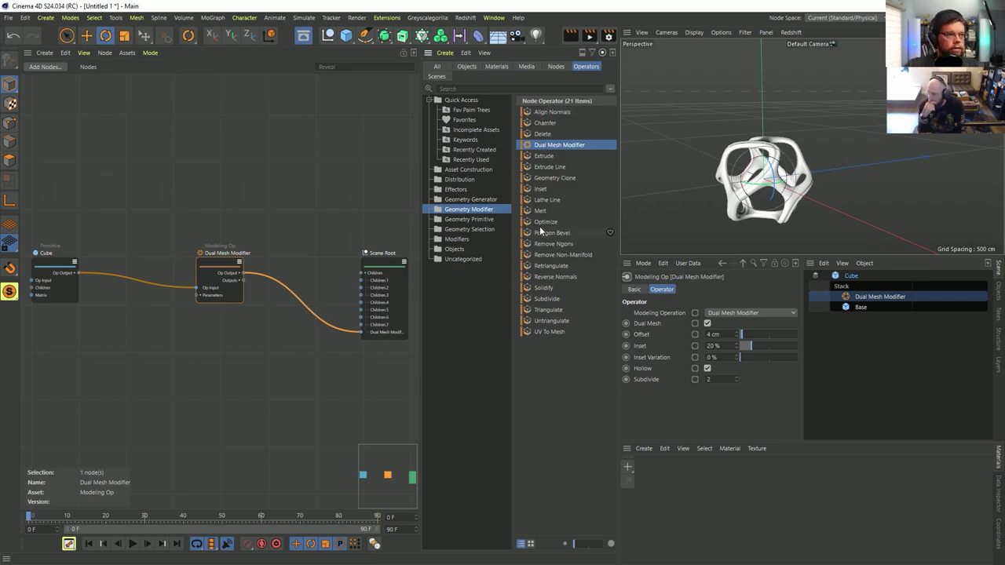
pyautogui.moveTo(778, 179); pyautogui.dragTo(821, 172)
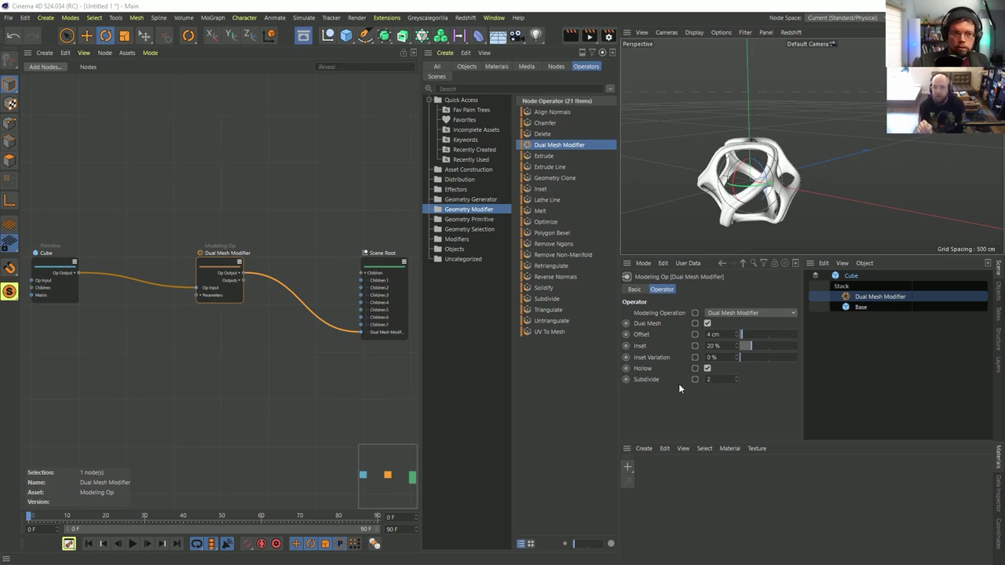
pyautogui.press('Delete')
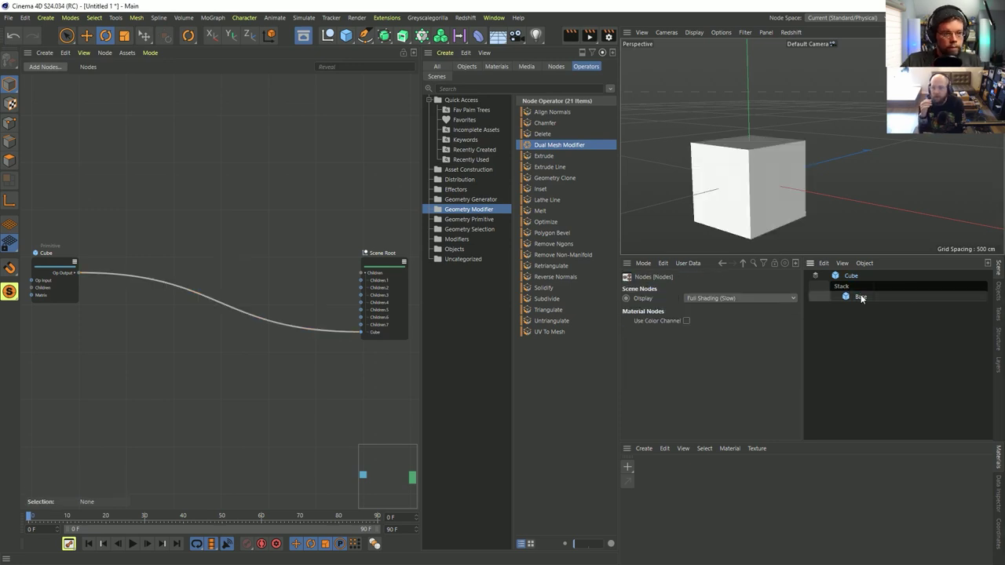
# Step: List the Geometry Selection operators, and activate Live Selection in polygon mode with the Cube's Base selected
pyautogui.scroll(5, 795, 193)
pyautogui.keyDown('alt'); pyautogui.moveTo(753, 181); pyautogui.dragTo(799, 180); pyautogui.keyUp('alt')
pyautogui.scroll(-3, 791, 191)
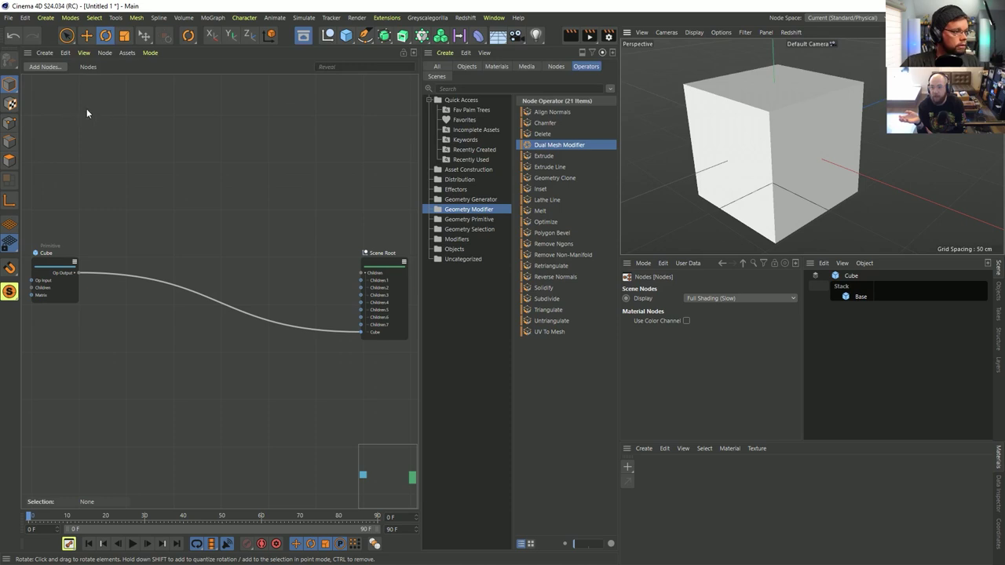
pyautogui.click(490, 229)
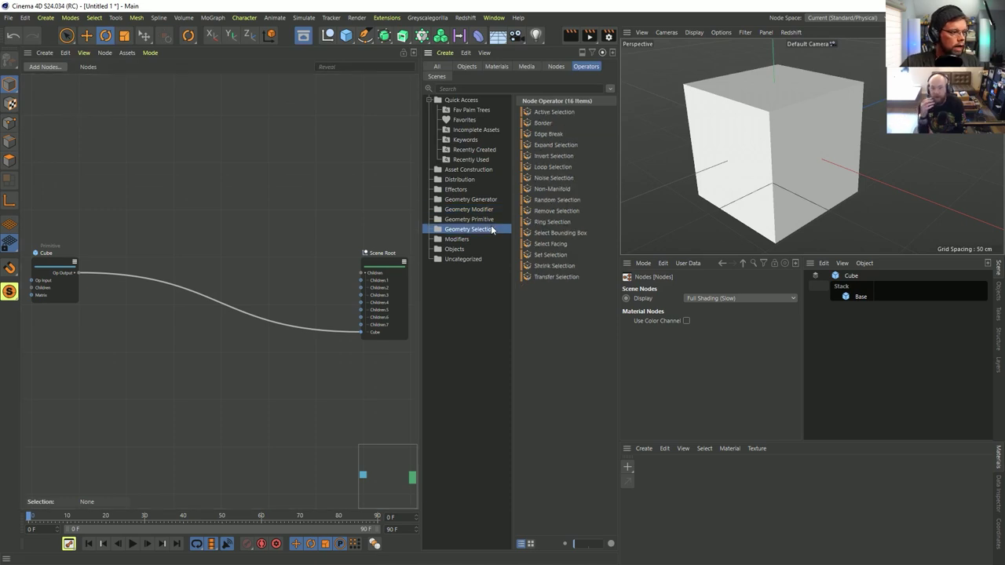
pyautogui.click(10, 124)
pyautogui.click(858, 297)
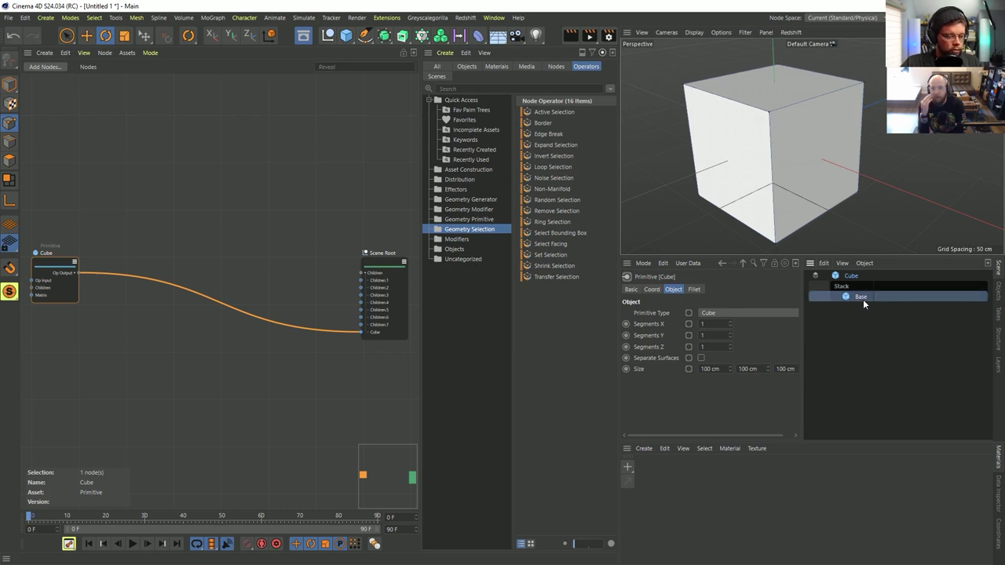
pyautogui.click(15, 139)
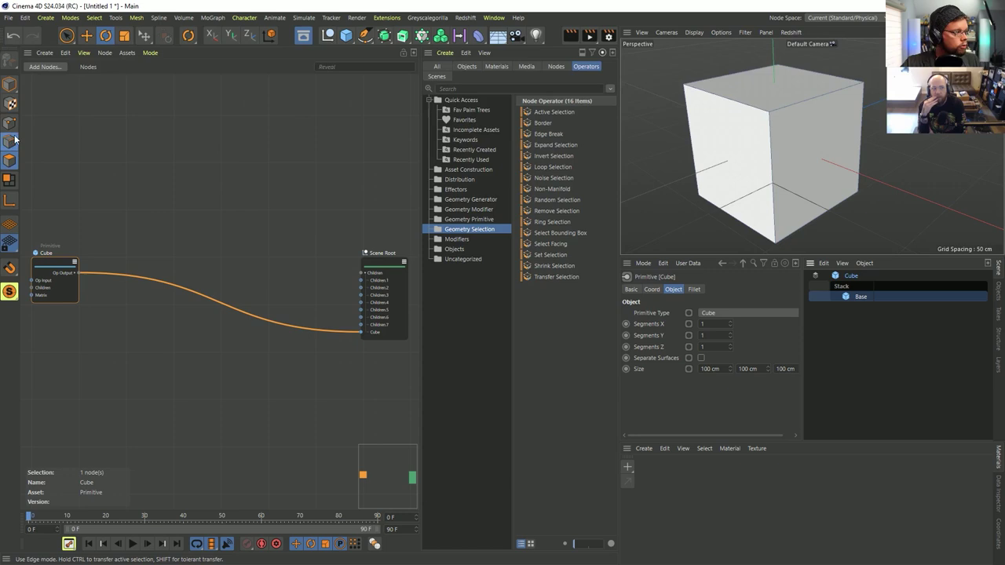
pyautogui.click(12, 161)
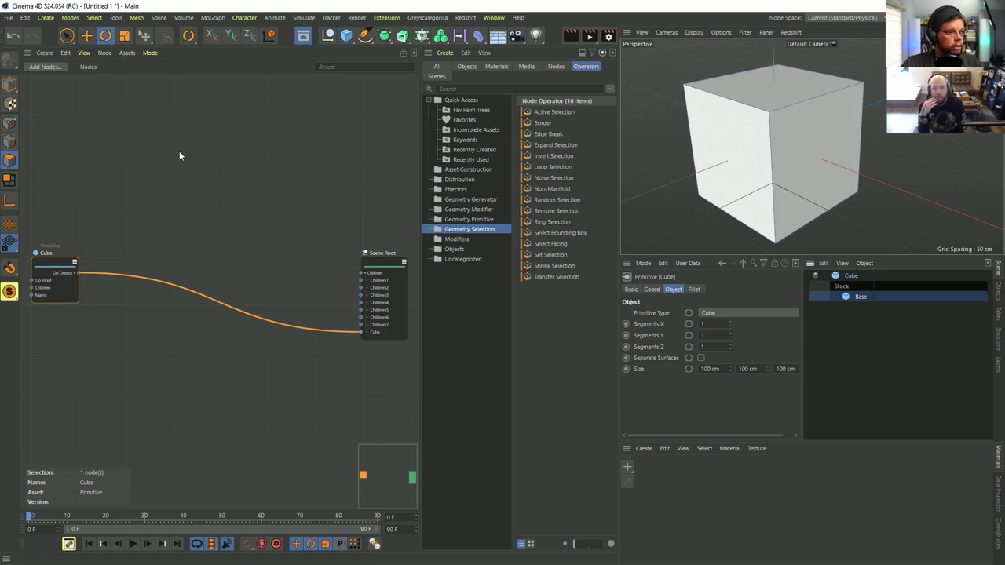
pyautogui.click(9, 123)
pyautogui.click(67, 35)
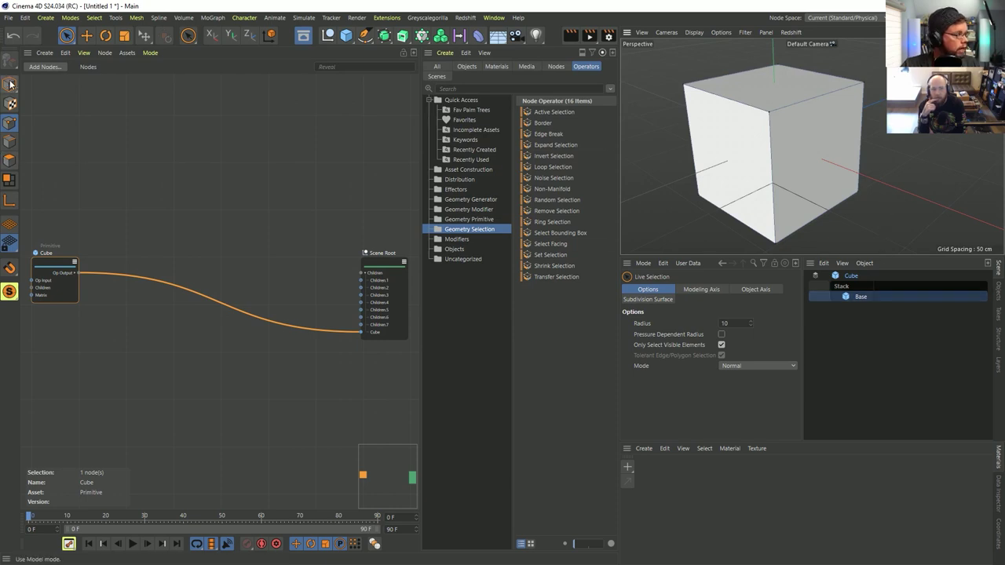
pyautogui.click(9, 160)
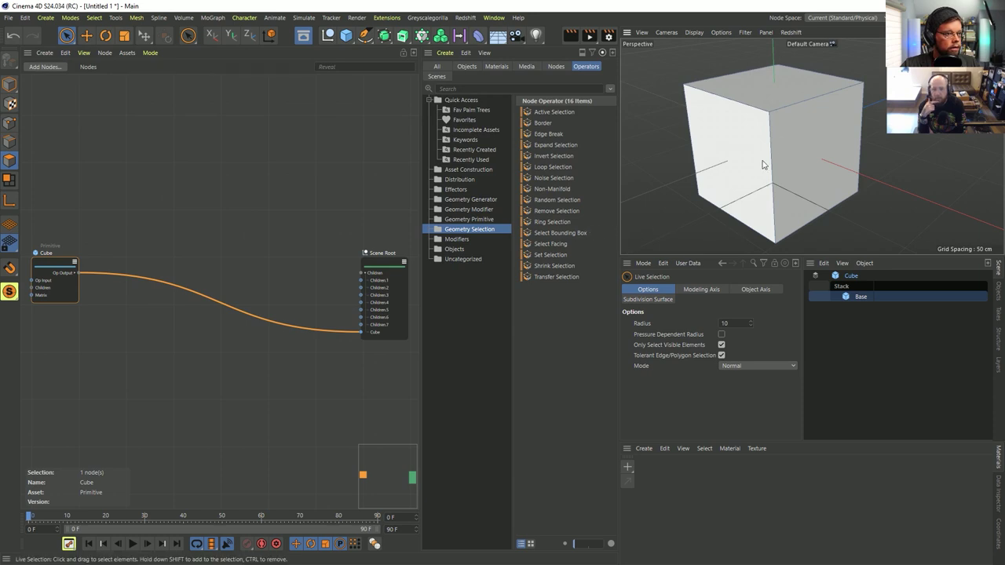
# Step: Set the Cube's Segments X, Y and Z to 5 each
pyautogui.click(849, 296)
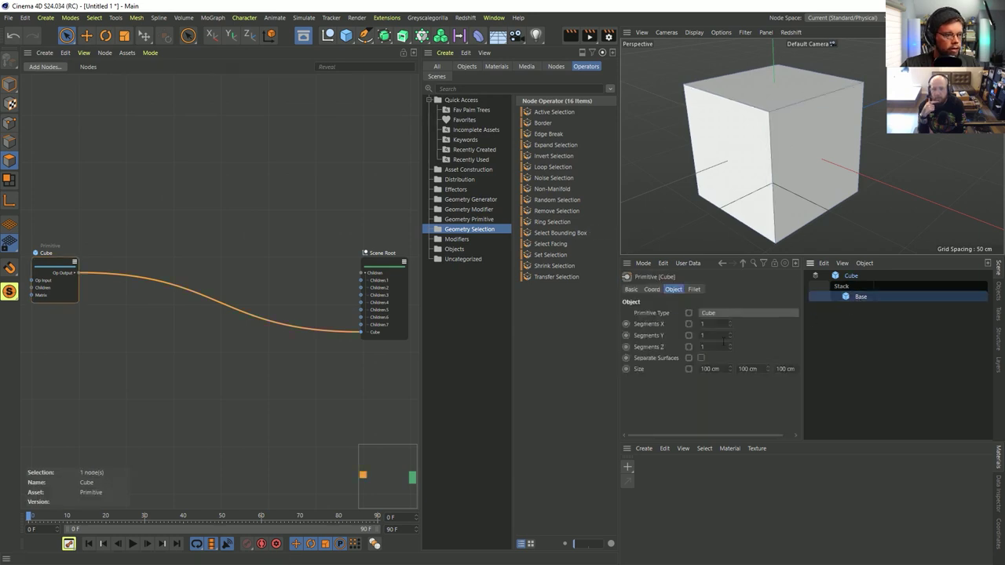
pyautogui.write('5')
pyautogui.press('Tab')
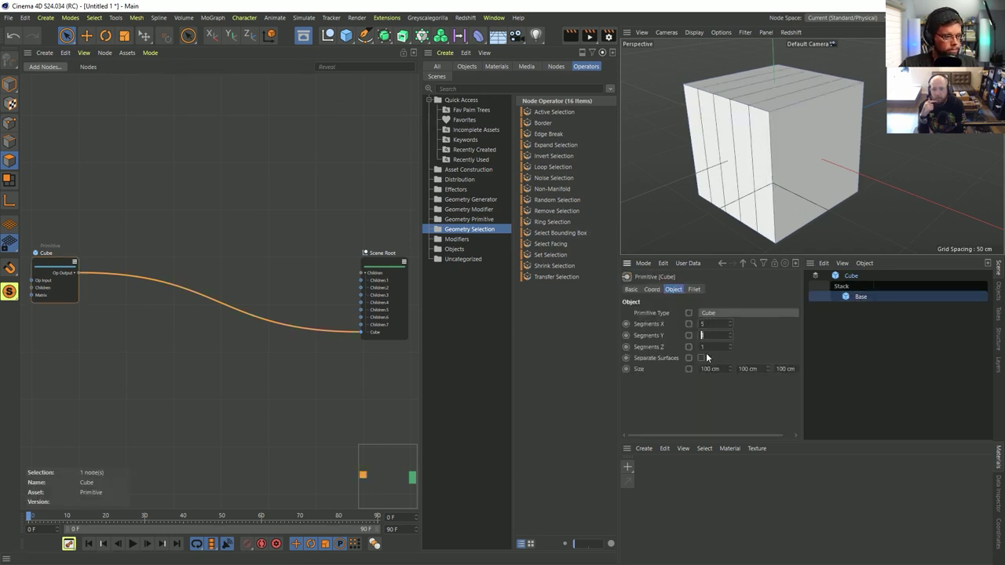
pyautogui.write('5')
pyautogui.press('Tab')
pyautogui.write('5')
pyautogui.press('Return')
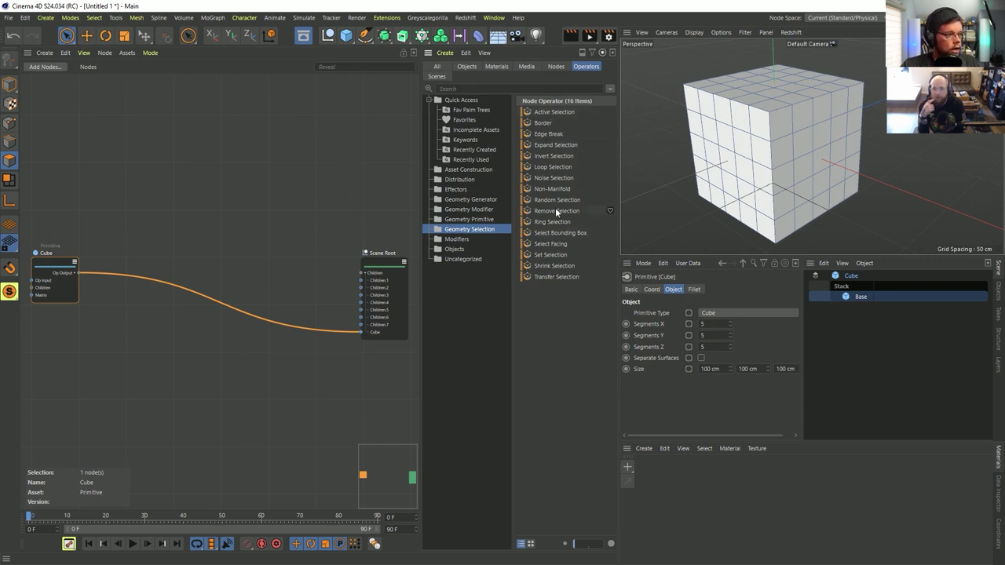
# Step: Add a Random Selection operator to the Cube, set its Mode to Polygons, and display the selected polygons through Base
pyautogui.moveTo(555, 202); pyautogui.dragTo(862, 292)
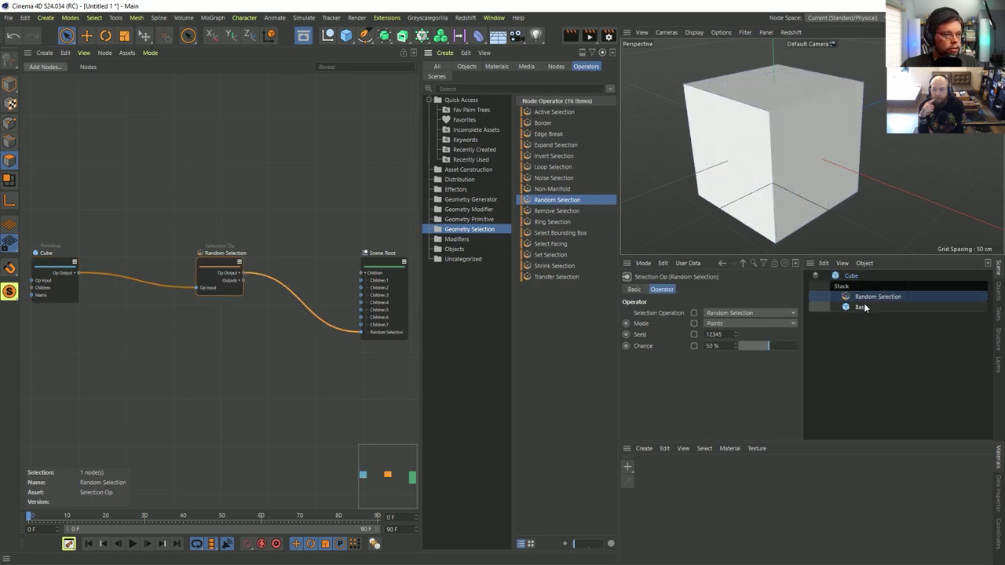
pyautogui.click(735, 323)
pyautogui.click(732, 350)
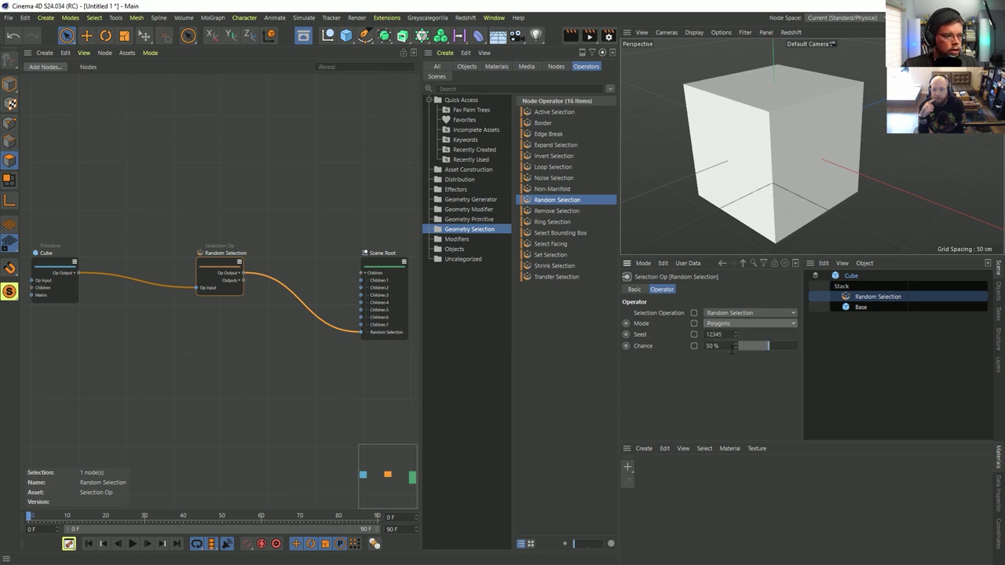
pyautogui.click(861, 307)
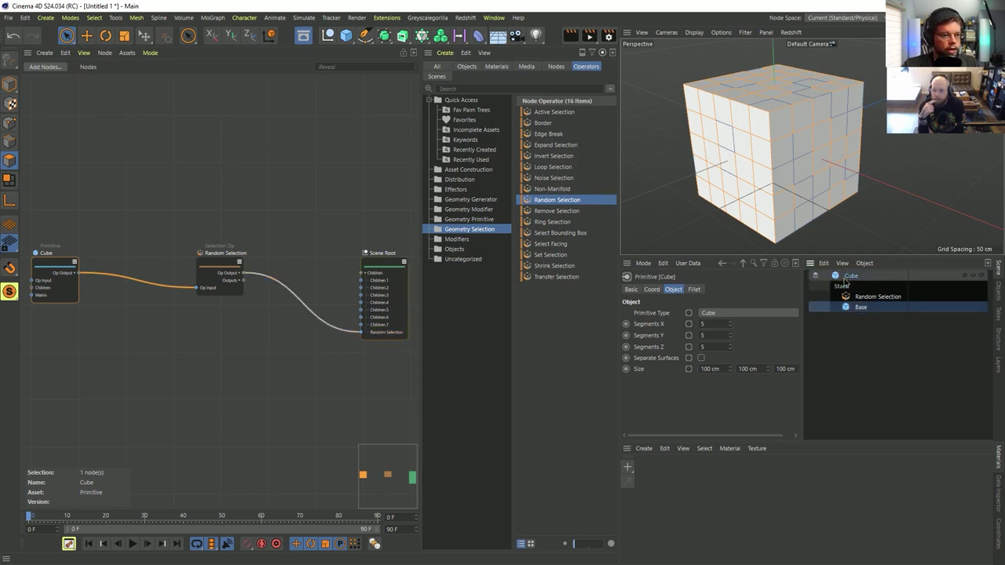
pyautogui.click(844, 279)
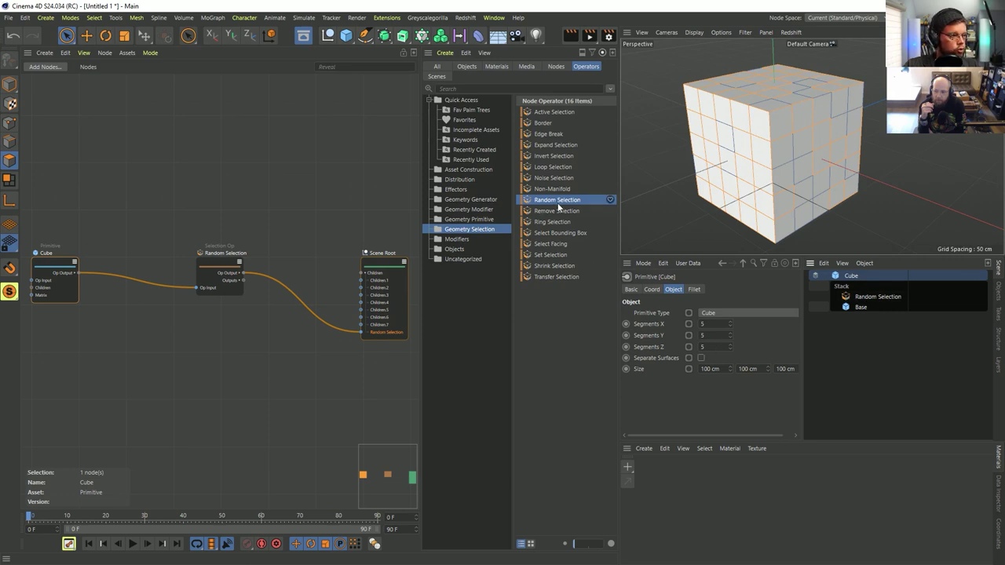
# Step: Lower the Random Selection's Chance, and display the reduced polygon selection through the Cube's Base
pyautogui.click(872, 297)
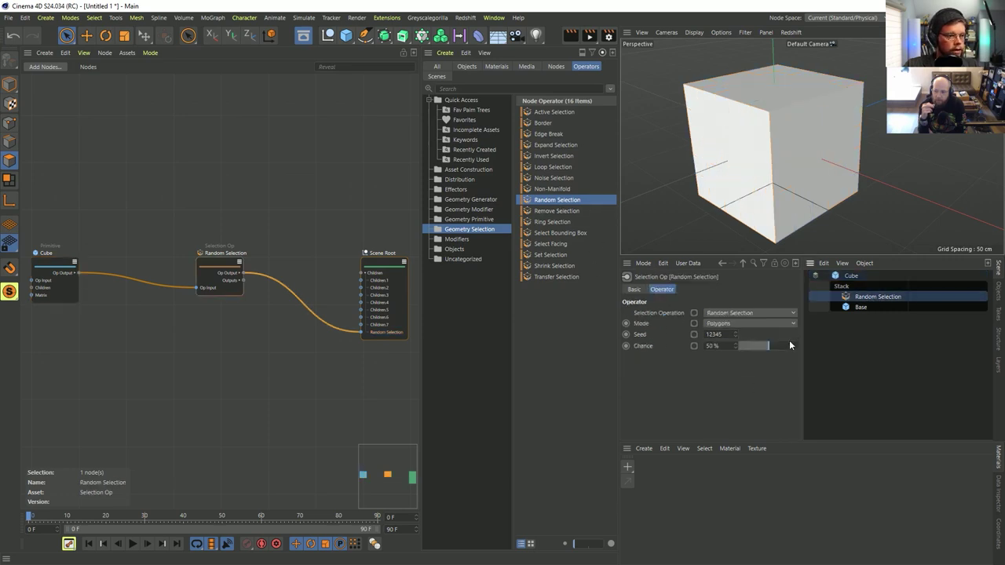
pyautogui.moveTo(769, 346); pyautogui.dragTo(747, 352)
pyautogui.click(861, 307)
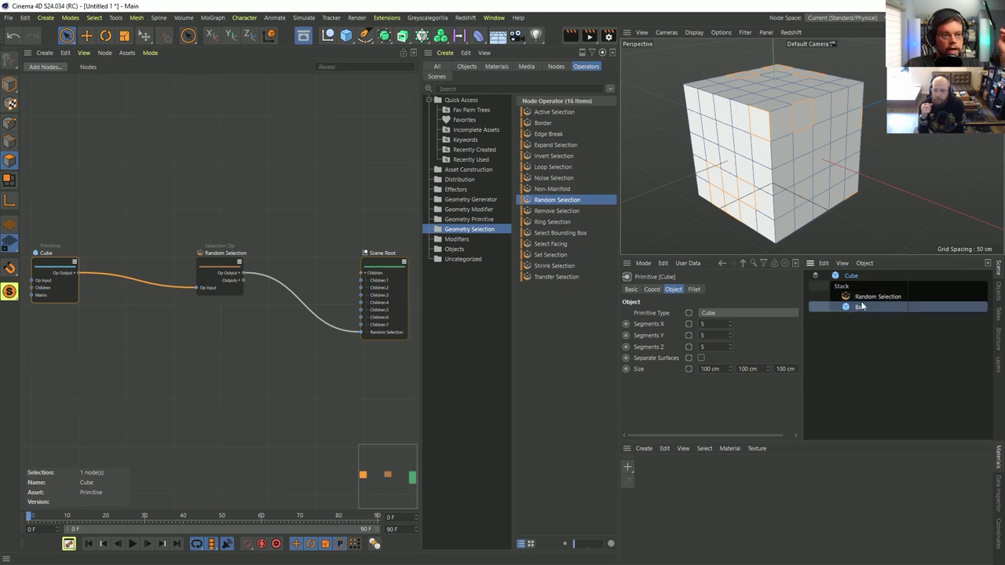
# Step: Duplicate the Cube's Random Selection operator, change the copy's Selection Operation to Expand Selection, and display the expanded polygon selection on the Cube
pyautogui.click(864, 297)
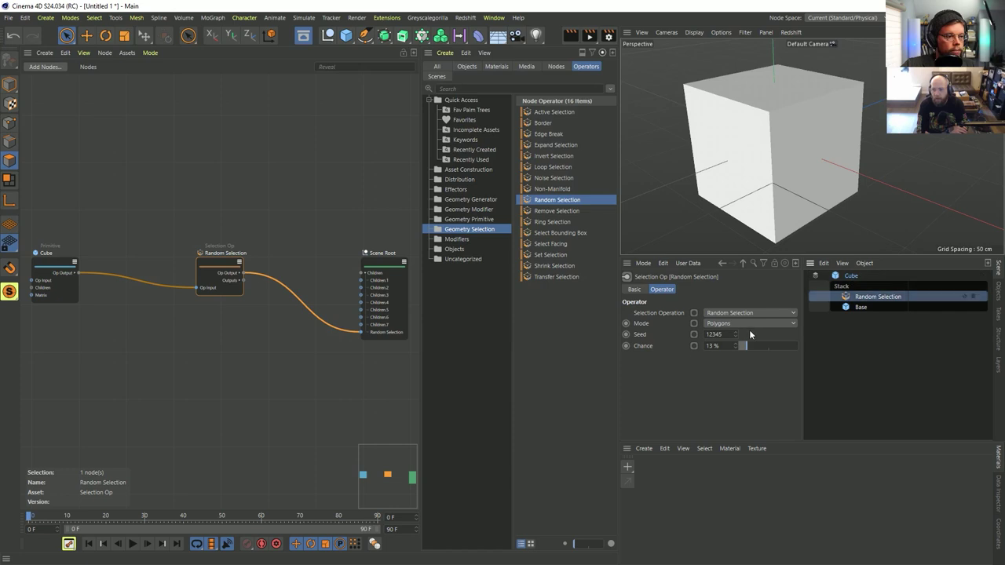
pyautogui.click(848, 276)
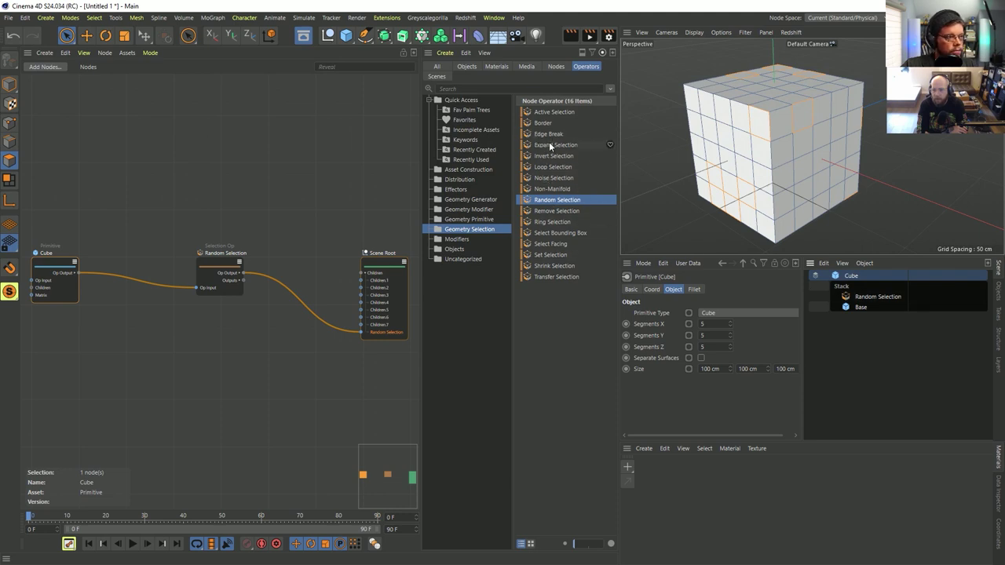
pyautogui.click(874, 297)
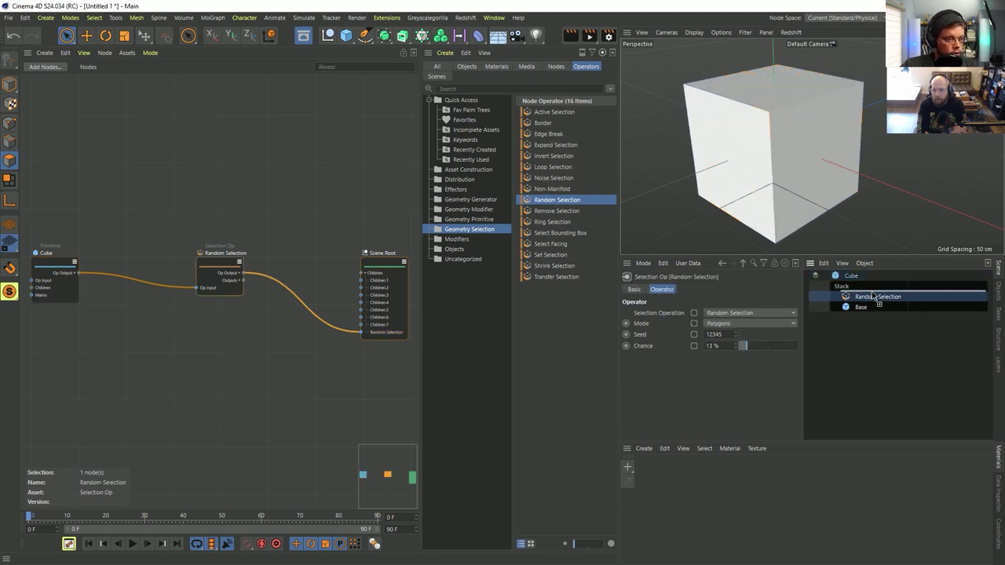
pyautogui.keyDown('ctrl'); pyautogui.moveTo(874, 296); pyautogui.dragTo(875, 300); pyautogui.keyUp('ctrl')
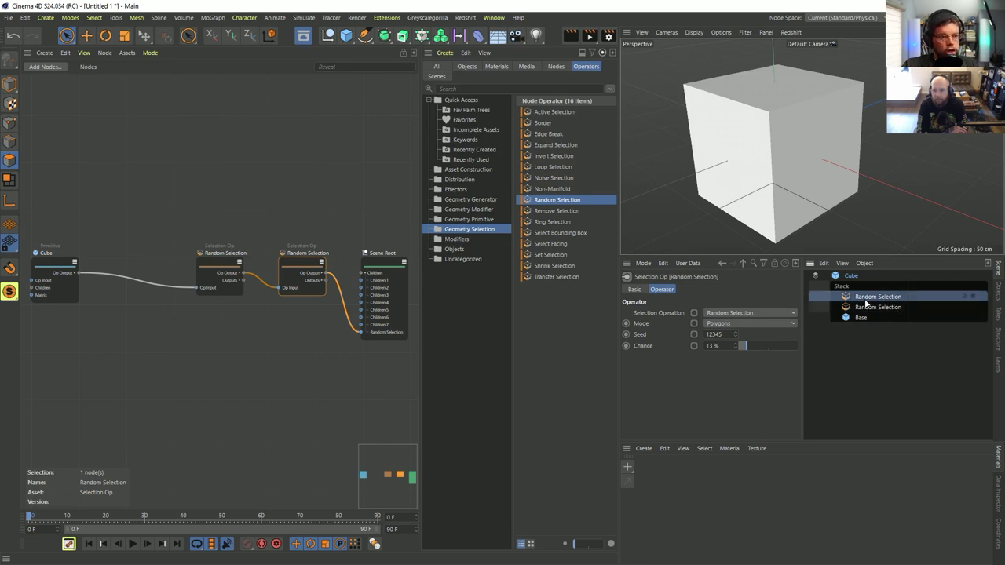
pyautogui.click(749, 313)
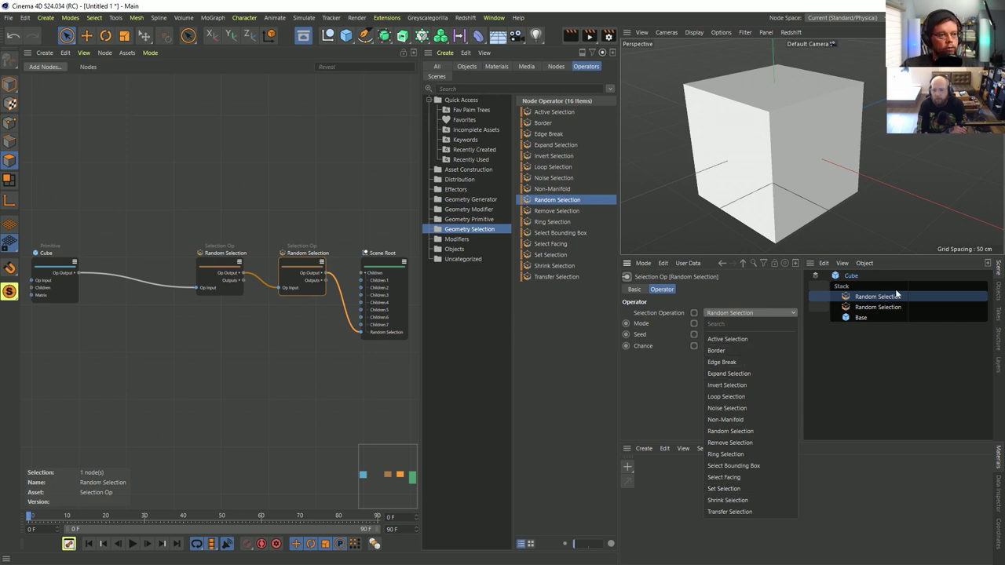
pyautogui.click(757, 374)
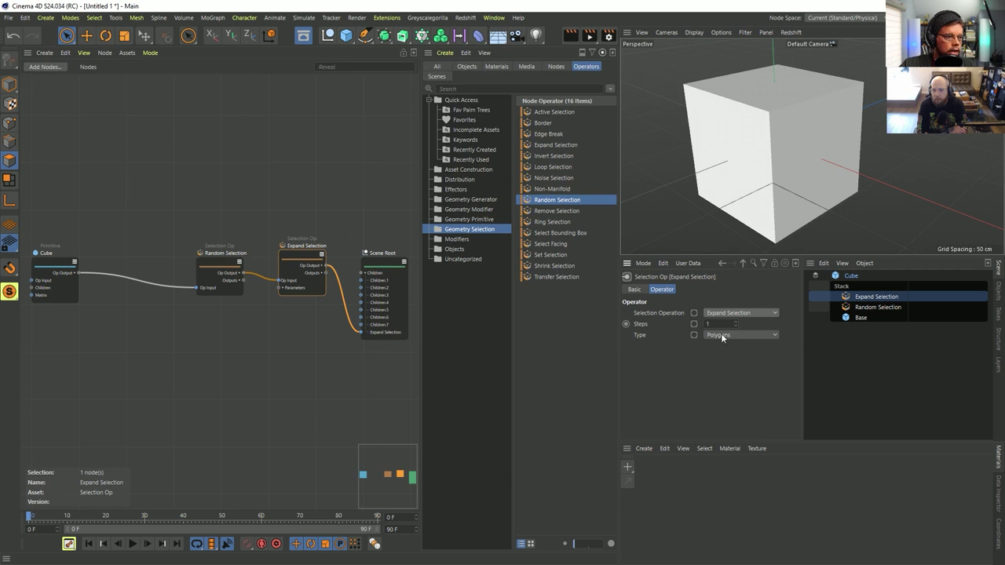
pyautogui.click(854, 276)
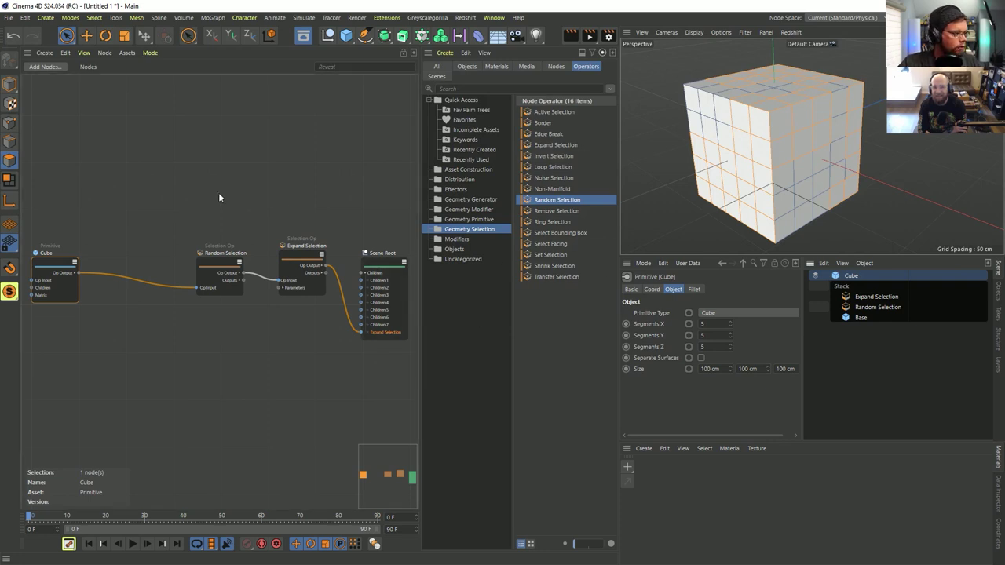
# Step: Delete both the Expand Selection and Random Selection operators from the Cube's stack
pyautogui.click(212, 272)
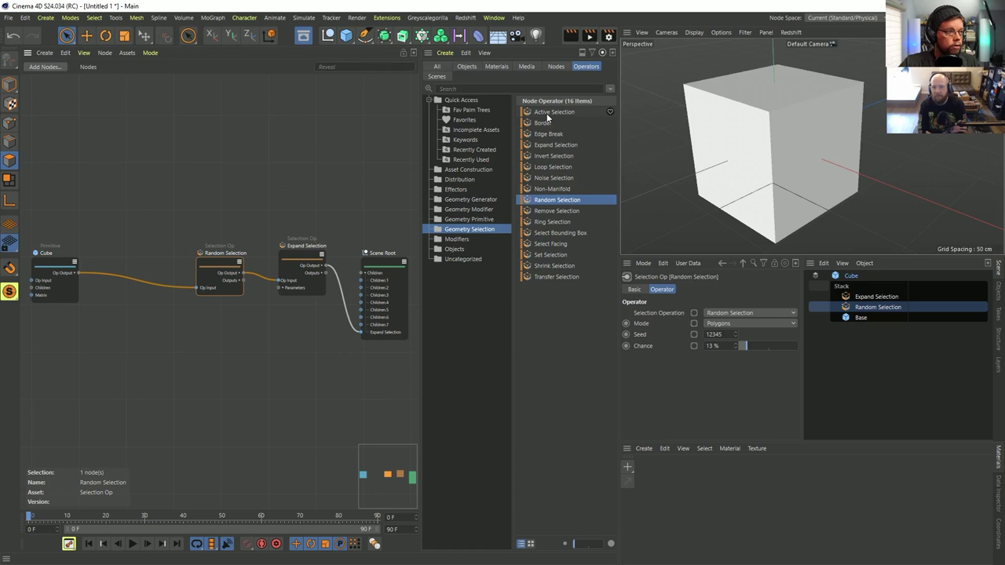
pyautogui.click(869, 299)
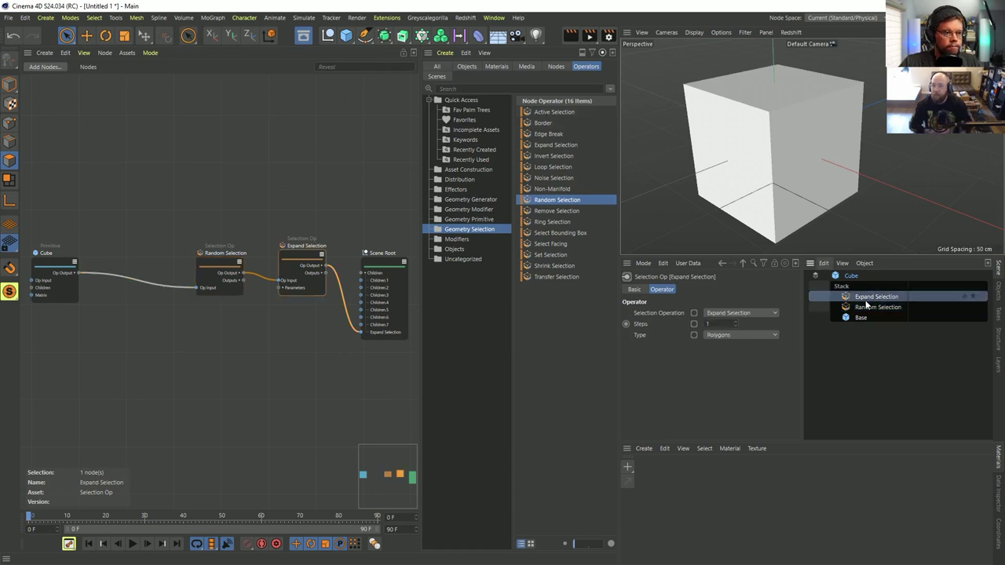
pyautogui.click(867, 307)
pyautogui.click(871, 298)
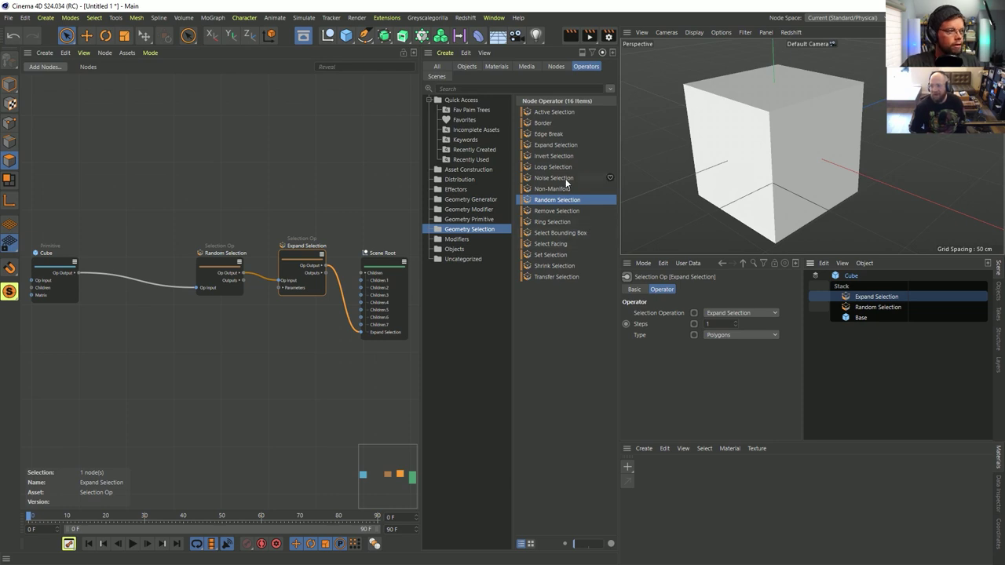
pyautogui.keyDown('ctrl'); pyautogui.click(867, 308); pyautogui.keyUp('ctrl')
pyautogui.press('Delete')
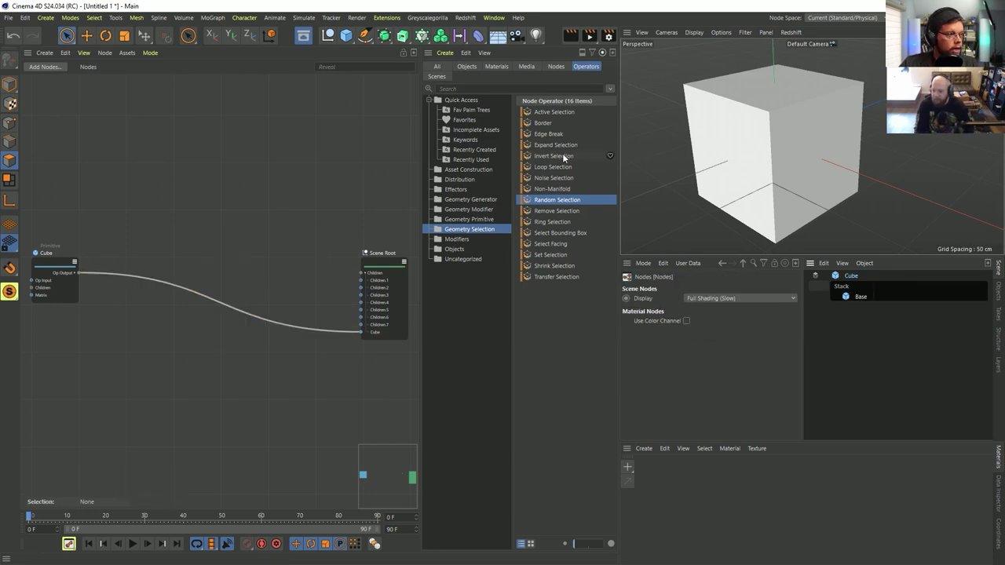
# Step: Add an Invert Selection operator to the Cube, display the inverted polygon selection, and delete the operator again
pyautogui.moveTo(562, 156); pyautogui.dragTo(856, 275)
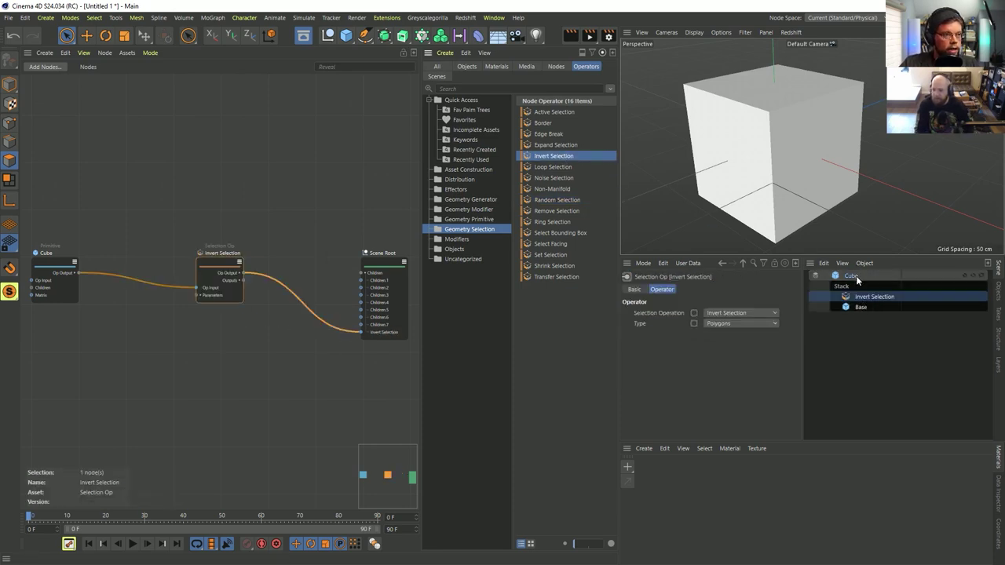
pyautogui.click(856, 276)
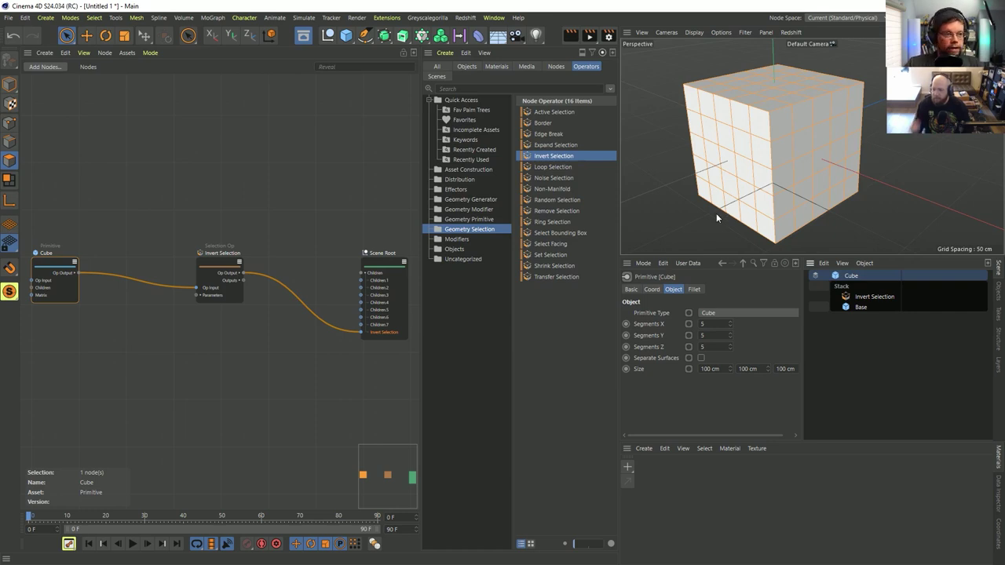
pyautogui.click(866, 297)
pyautogui.press('Delete')
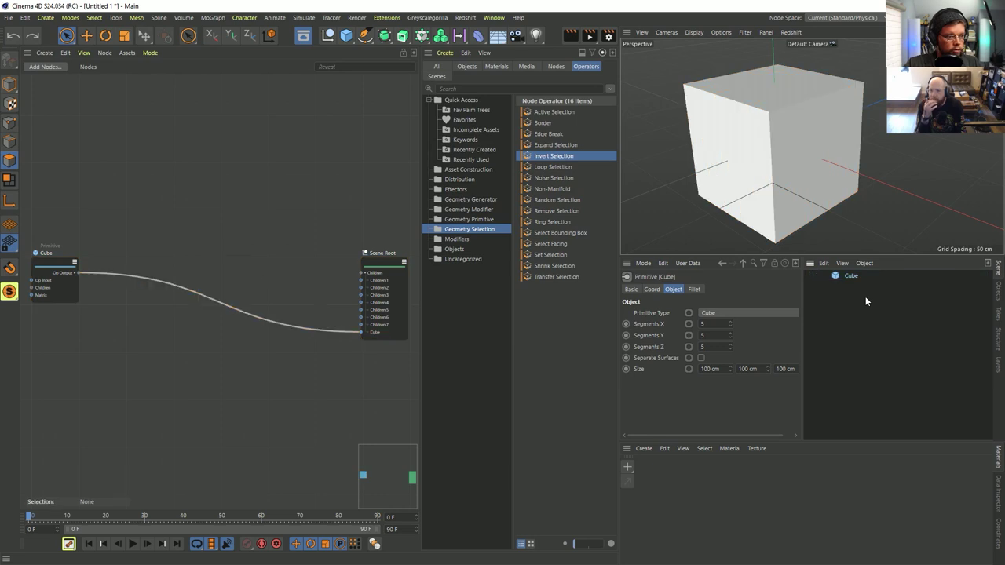
# Step: Add Random Selection and Expand Selection operators to the Cube's stack, with Random Selection's Mode set to Polygons and Chance to 15%
pyautogui.click(816, 275)
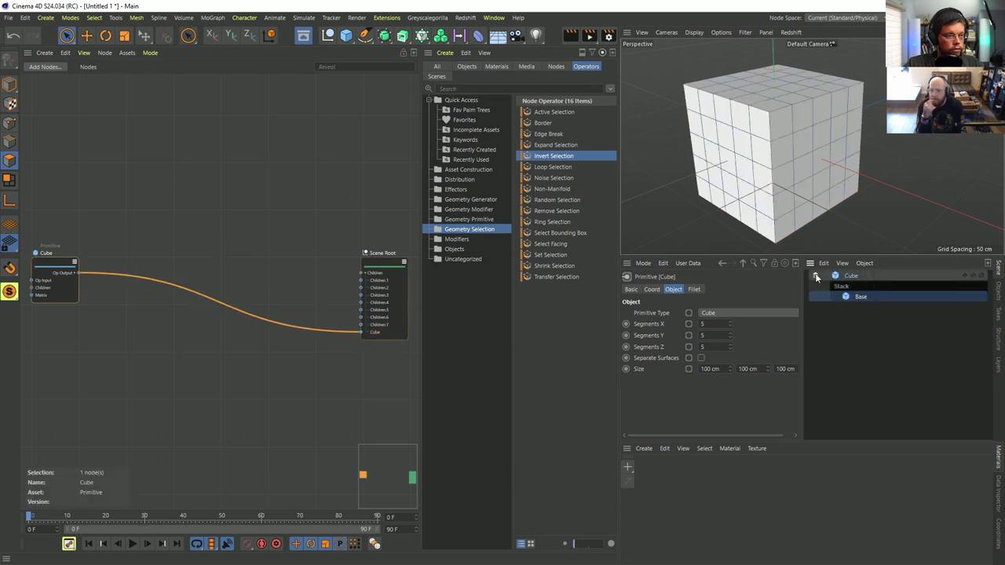
pyautogui.click(816, 276)
pyautogui.click(818, 275)
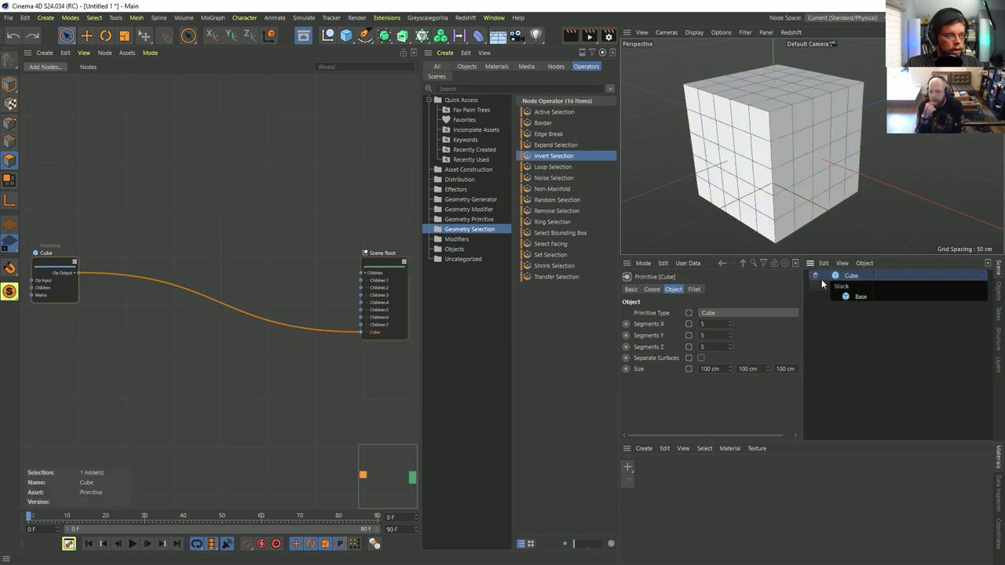
pyautogui.moveTo(557, 199); pyautogui.dragTo(854, 296)
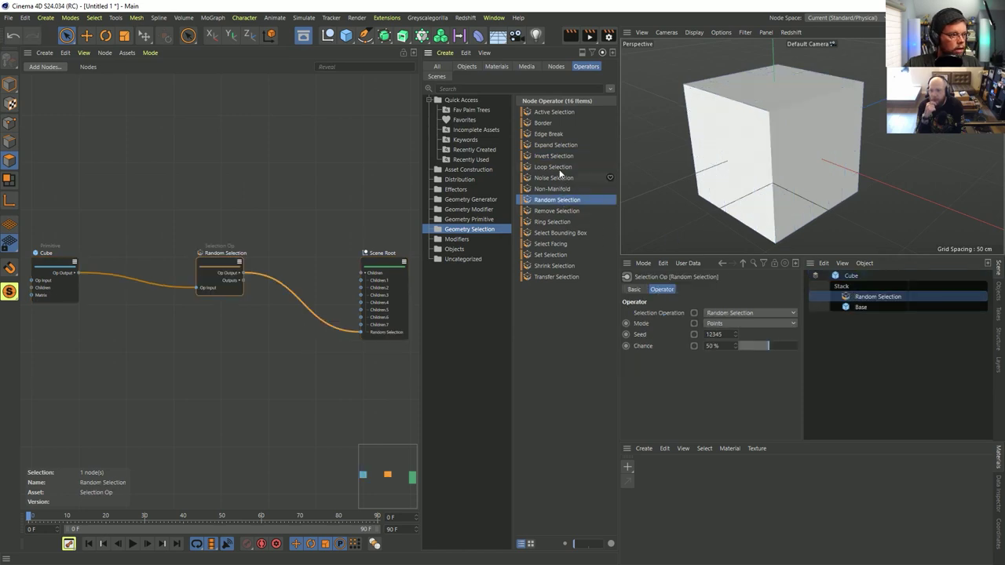
pyautogui.moveTo(555, 146); pyautogui.dragTo(863, 304)
pyautogui.click(863, 306)
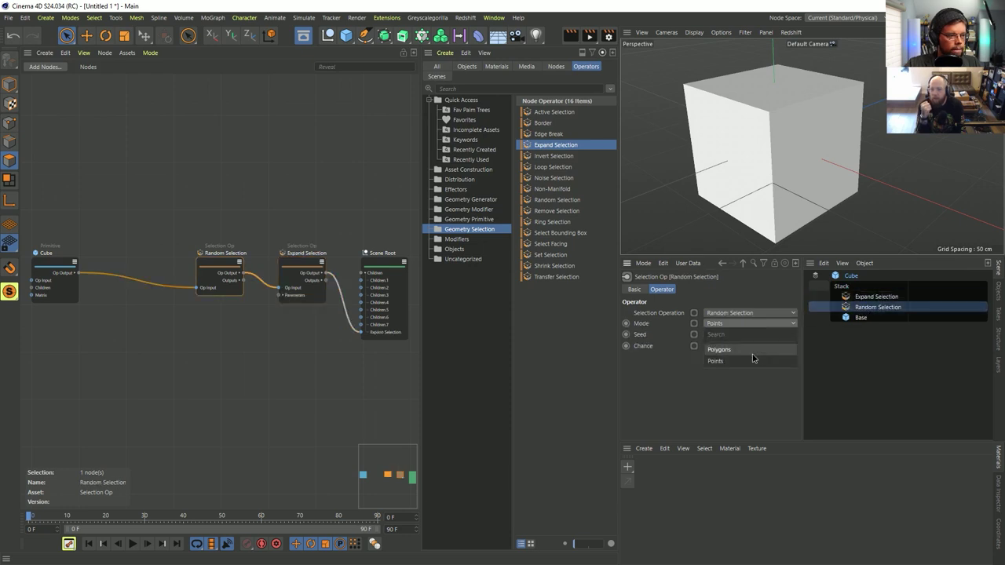
pyautogui.moveTo(750, 348); pyautogui.dragTo(746, 347)
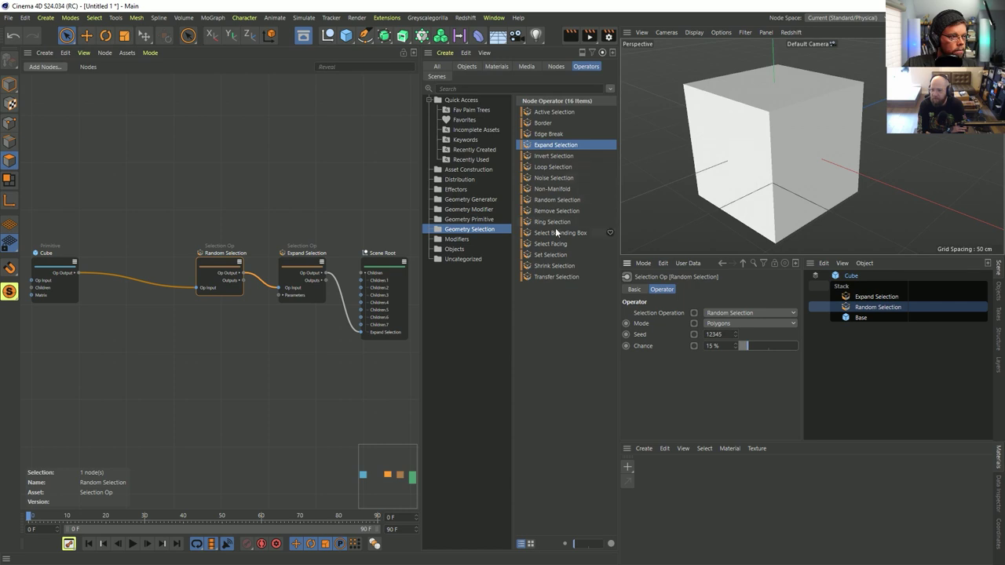
# Step: Add a Subdivide modifier directly above Base in the Cube's stack and enable its Smooth option
pyautogui.click(487, 208)
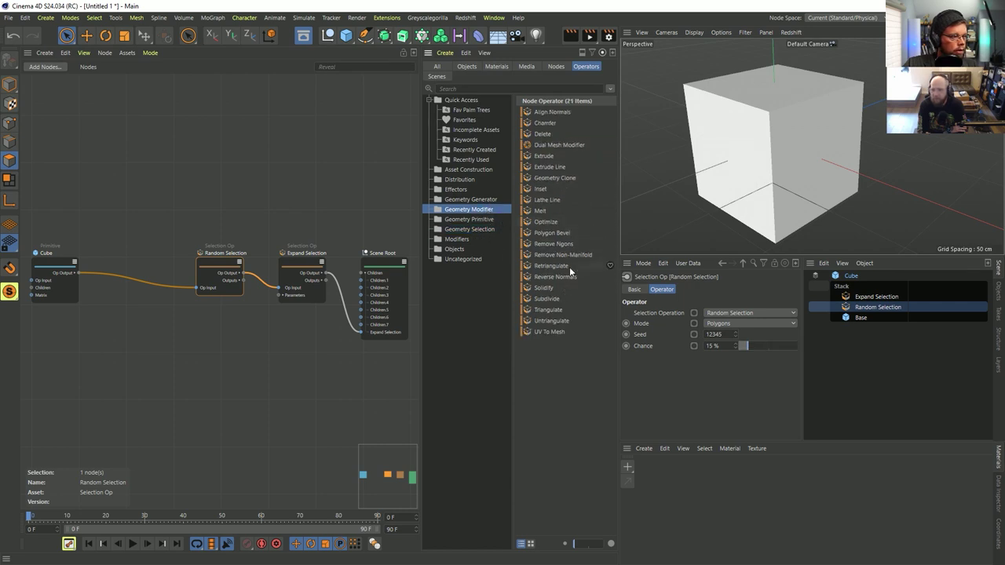
pyautogui.moveTo(548, 299); pyautogui.dragTo(864, 323)
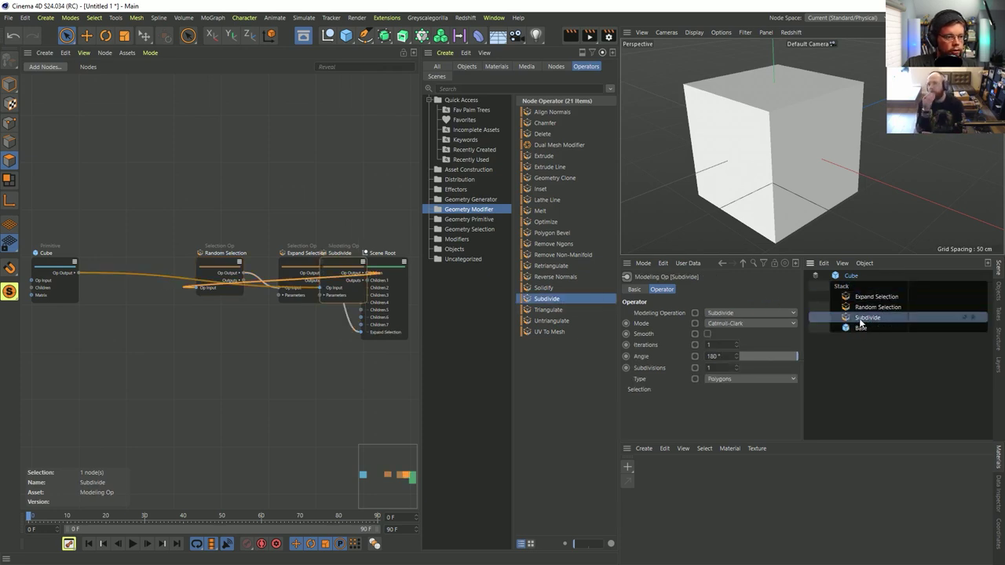
pyautogui.click(707, 334)
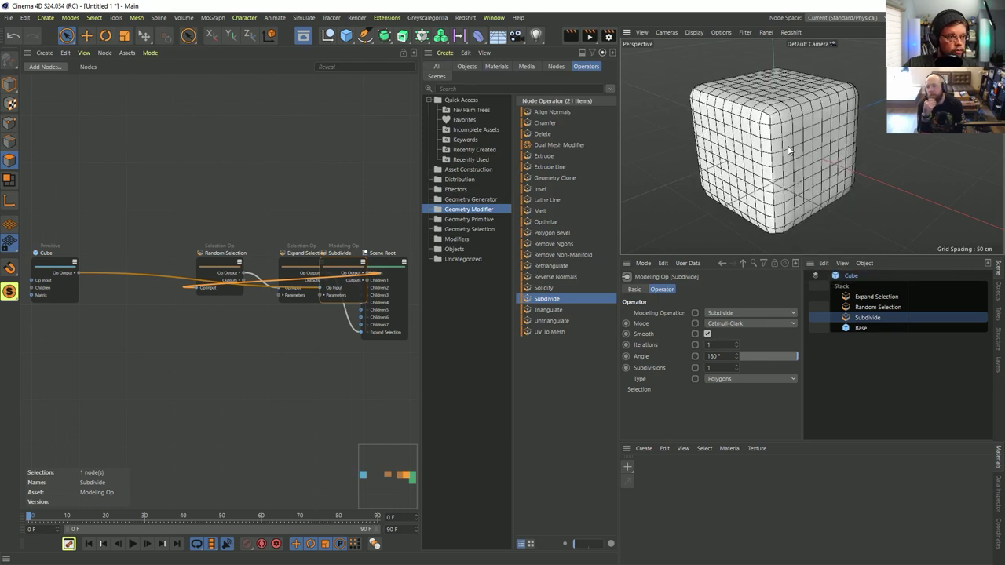
# Step: Add an Extrude modifier above Expand Selection in the Cube's stack
pyautogui.click(878, 308)
pyautogui.click(876, 299)
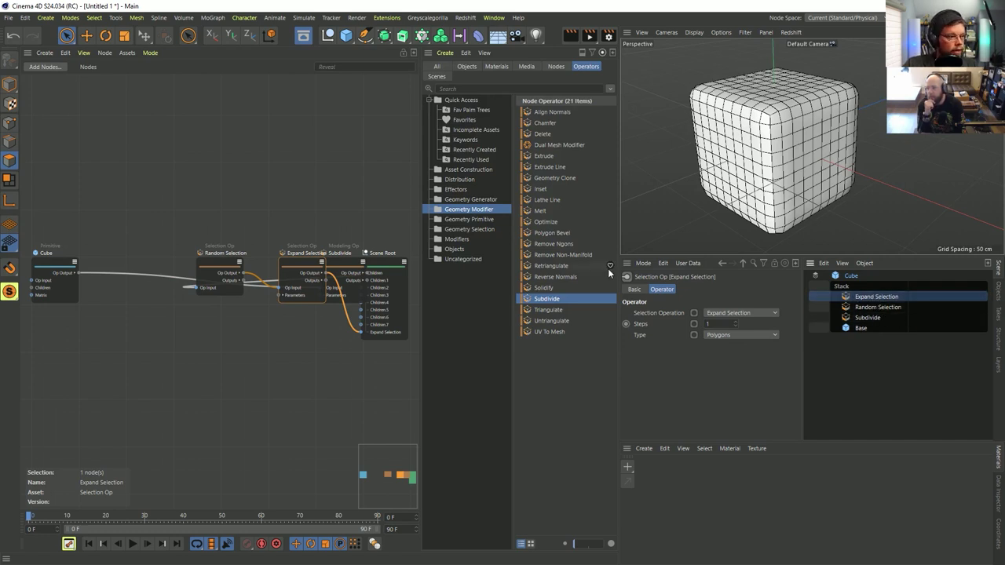
pyautogui.moveTo(543, 156); pyautogui.dragTo(862, 295)
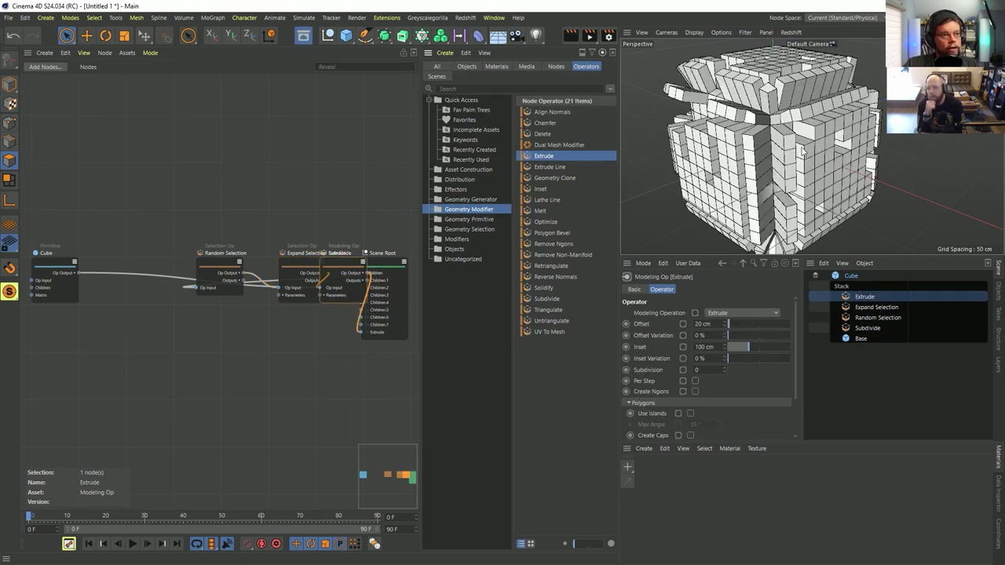
# Step: Examine the Cube's resulting polygon selection with its stack collapsed, and review the settings of the operators in the expanded stack
pyautogui.click(875, 306)
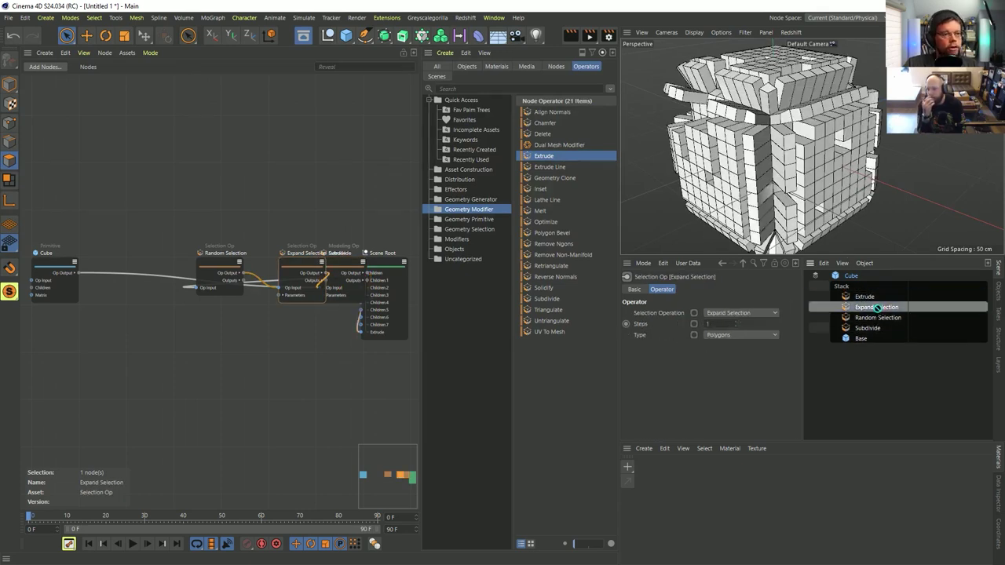
pyautogui.click(815, 276)
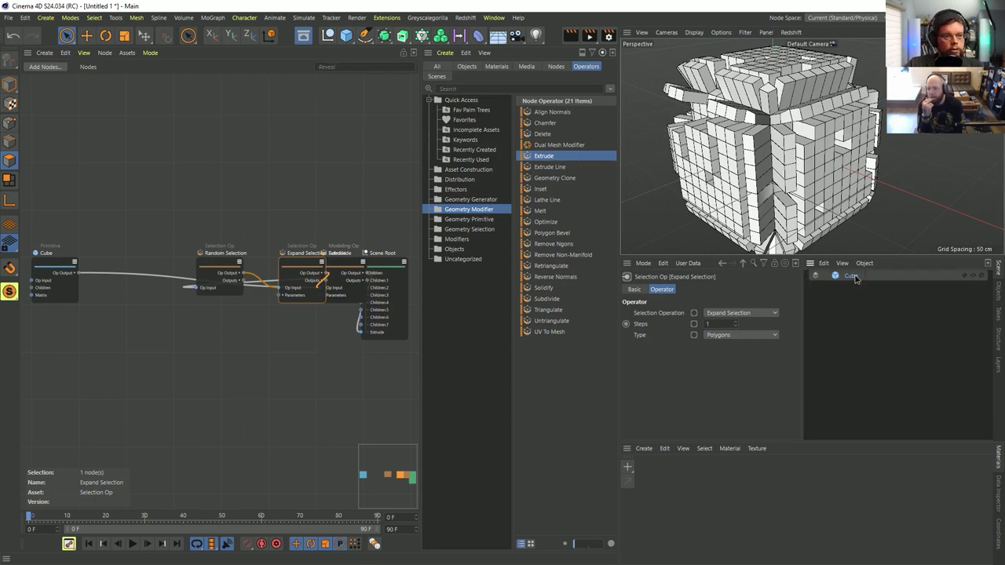
pyautogui.click(853, 275)
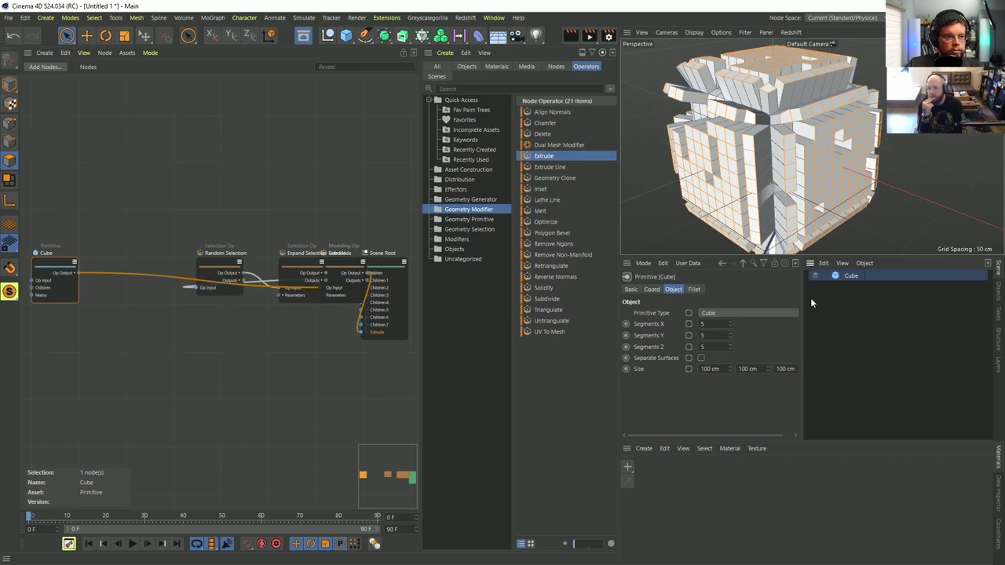
pyautogui.click(816, 276)
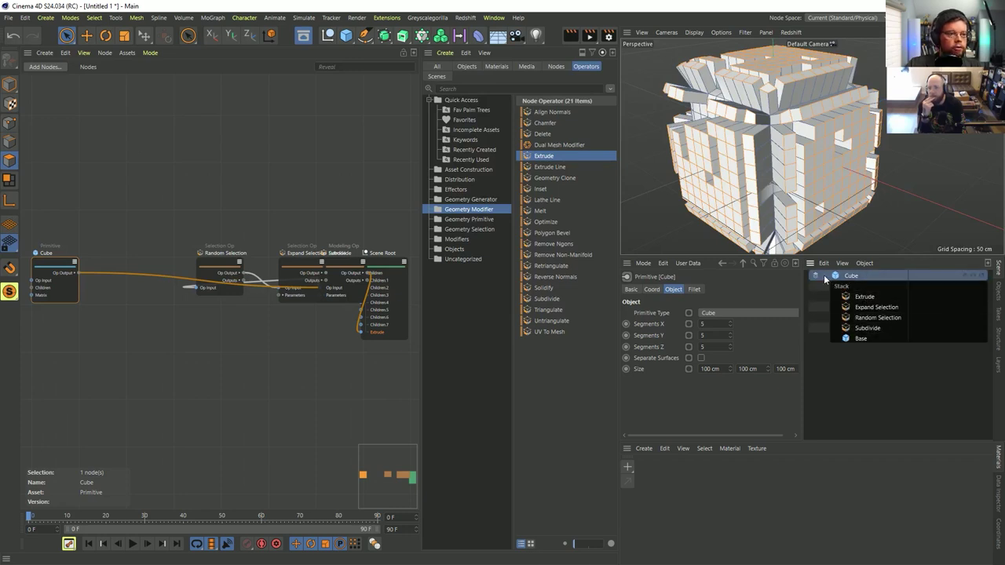
pyautogui.click(866, 318)
pyautogui.click(869, 328)
pyautogui.click(871, 308)
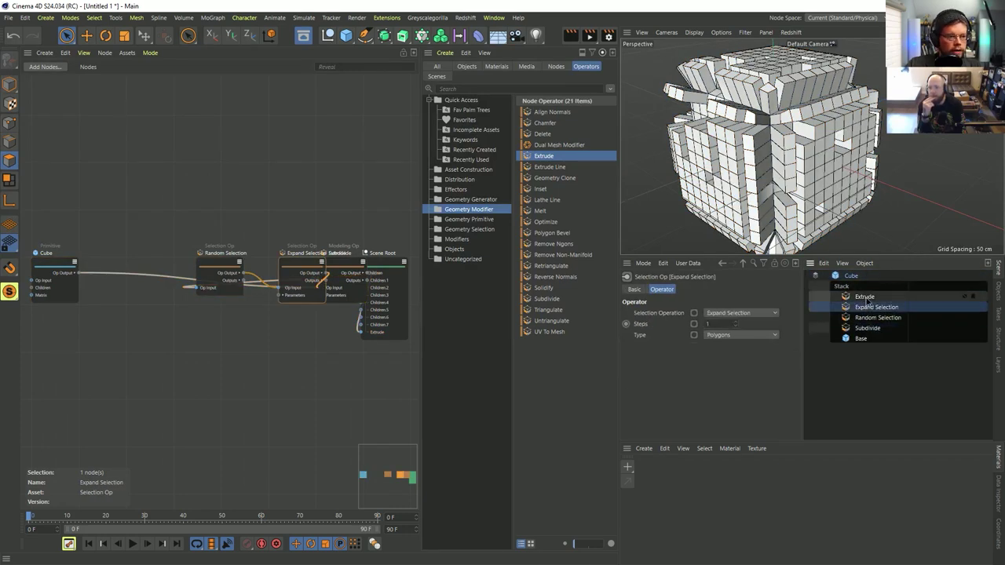
pyautogui.click(866, 297)
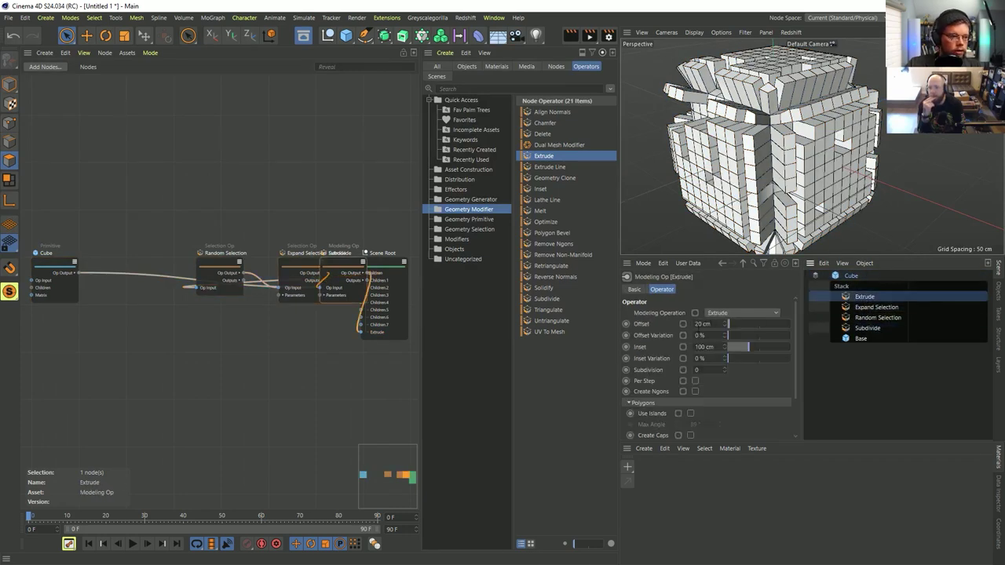
# Step: Pin the Random Selection, Expand Selection and Extrude operators as tags beside the Cube, and collapse its stack
pyautogui.click(873, 318)
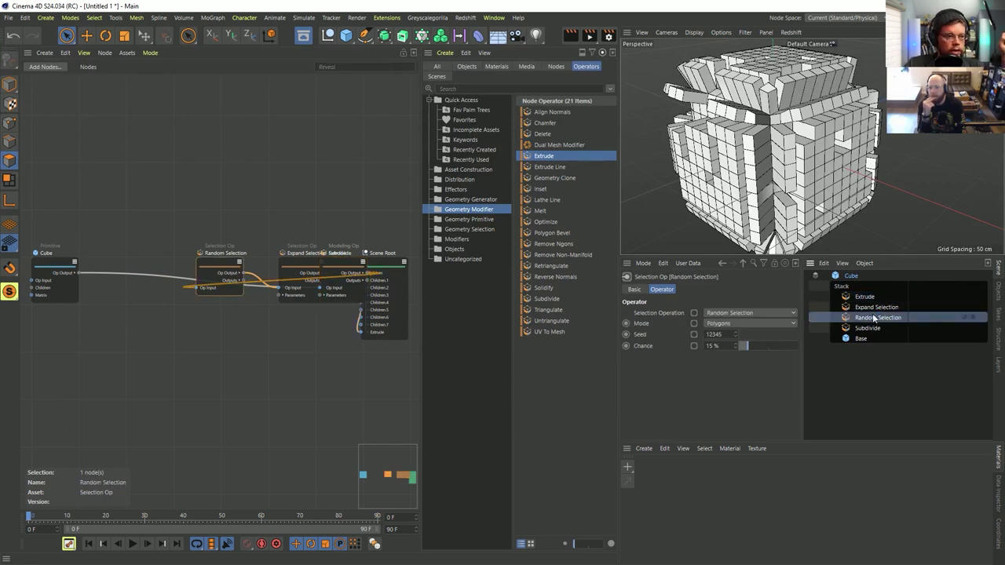
pyautogui.click(974, 318)
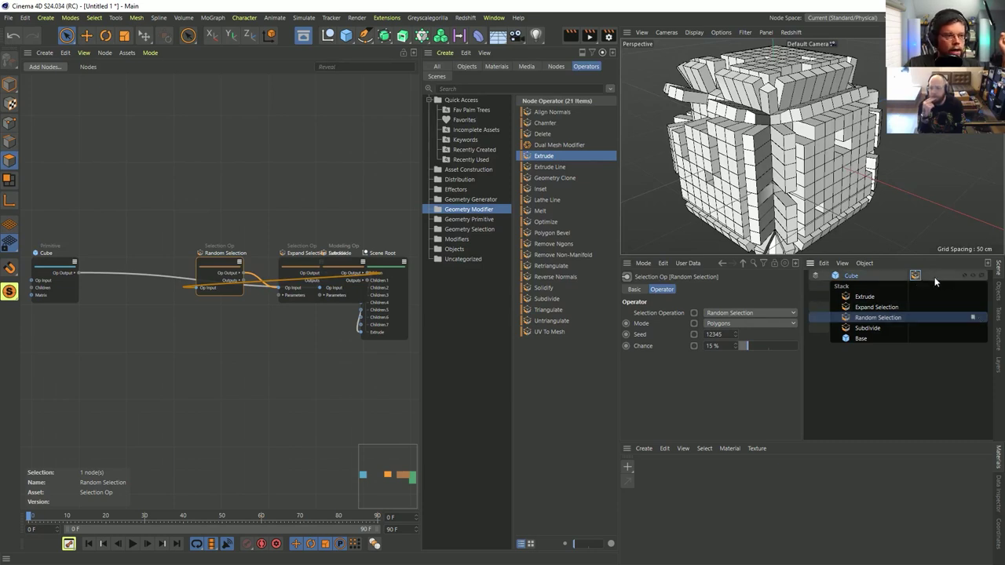
pyautogui.click(972, 309)
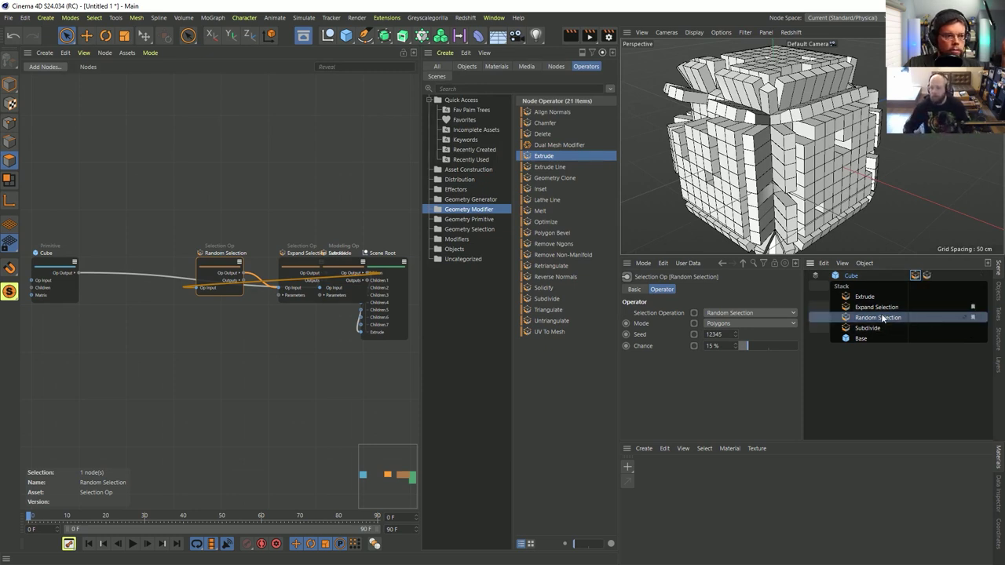
pyautogui.click(866, 296)
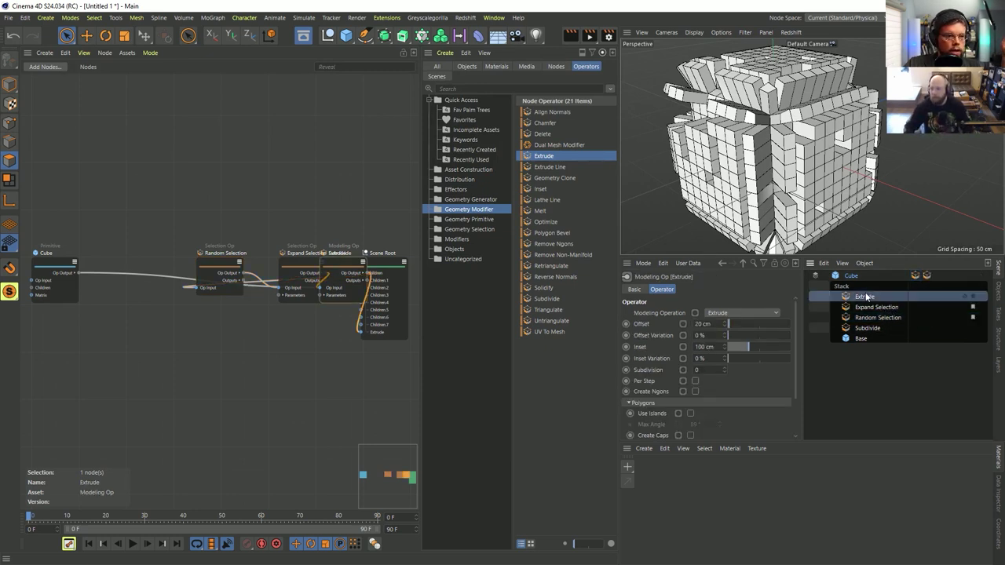
pyautogui.click(973, 296)
pyautogui.click(816, 275)
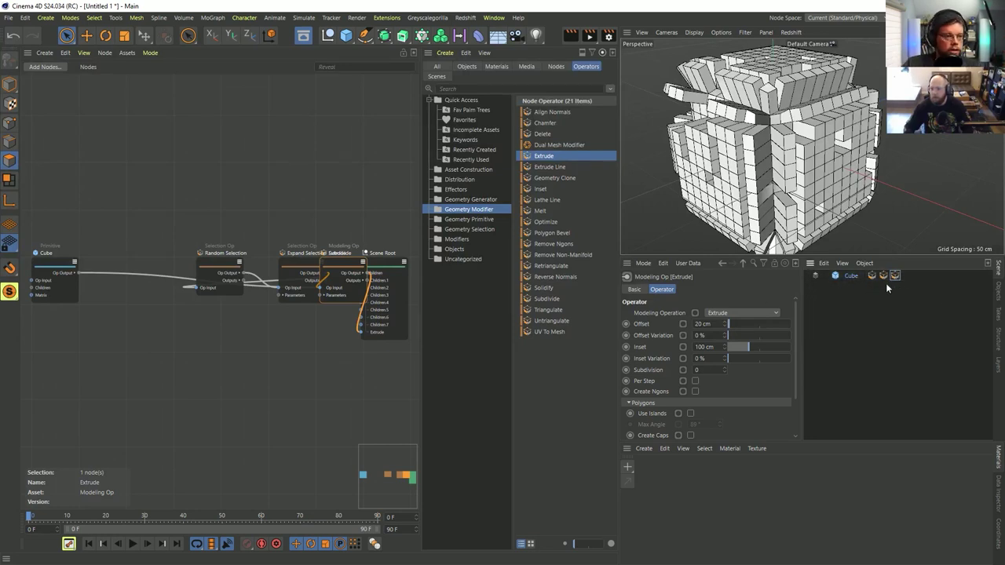
# Step: Set the Random Selection operator's Chance to 3% through its pinned tag on the Cube
pyautogui.click(871, 275)
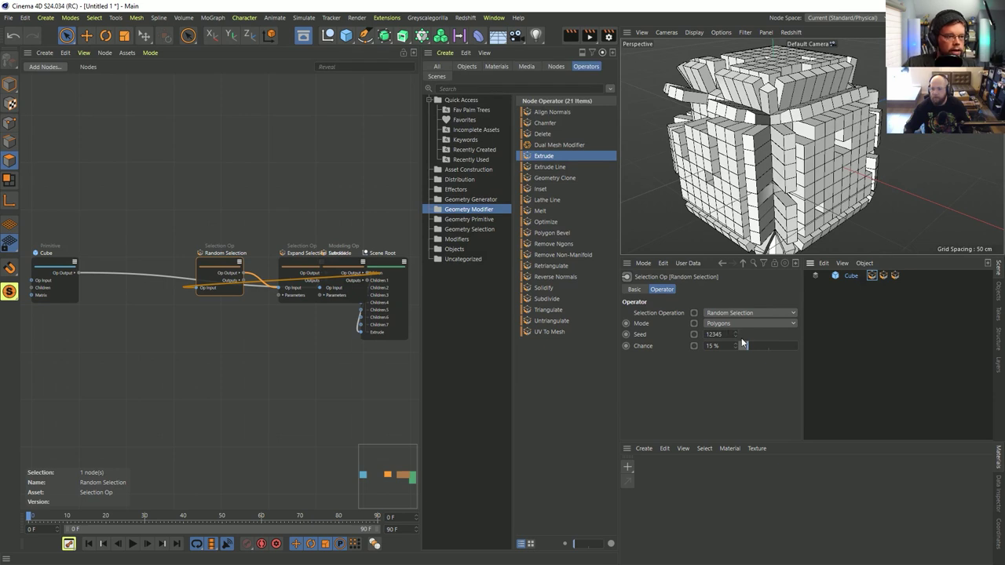
pyautogui.click(883, 275)
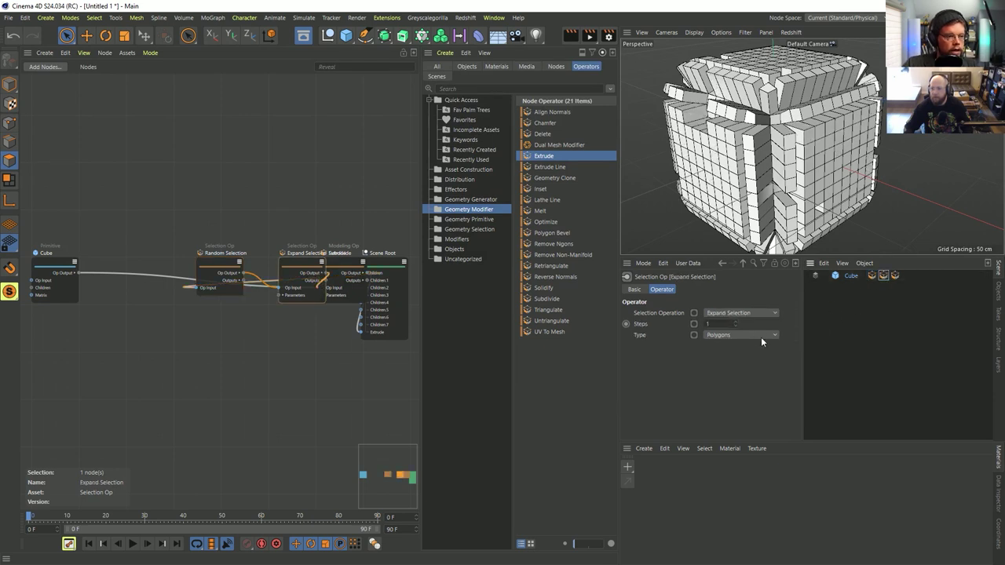
pyautogui.click(870, 275)
pyautogui.moveTo(746, 348); pyautogui.dragTo(741, 350)
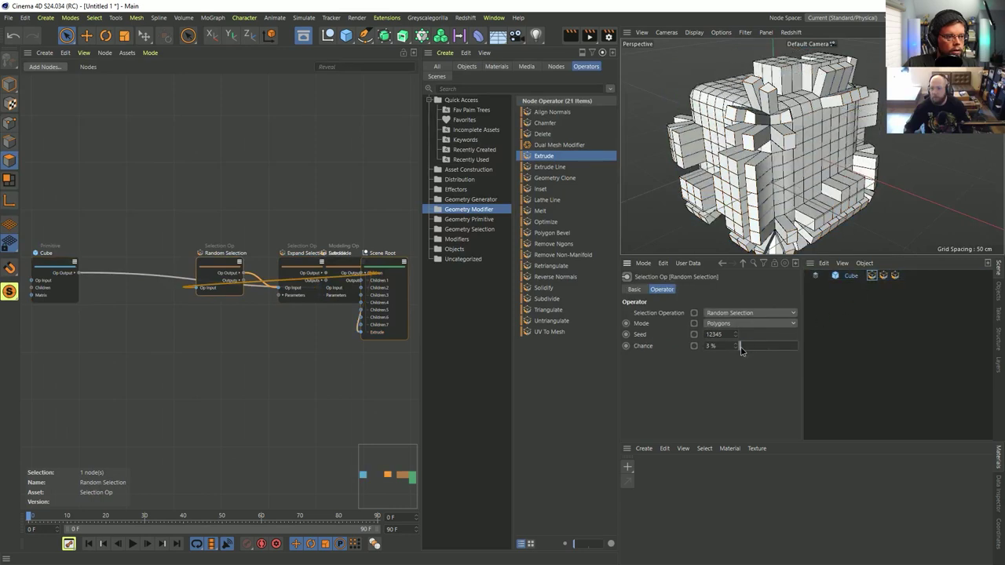
# Step: Try Steps values of 0, 2 and 3 on the Expand Selection operator and return it to 1
pyautogui.click(884, 275)
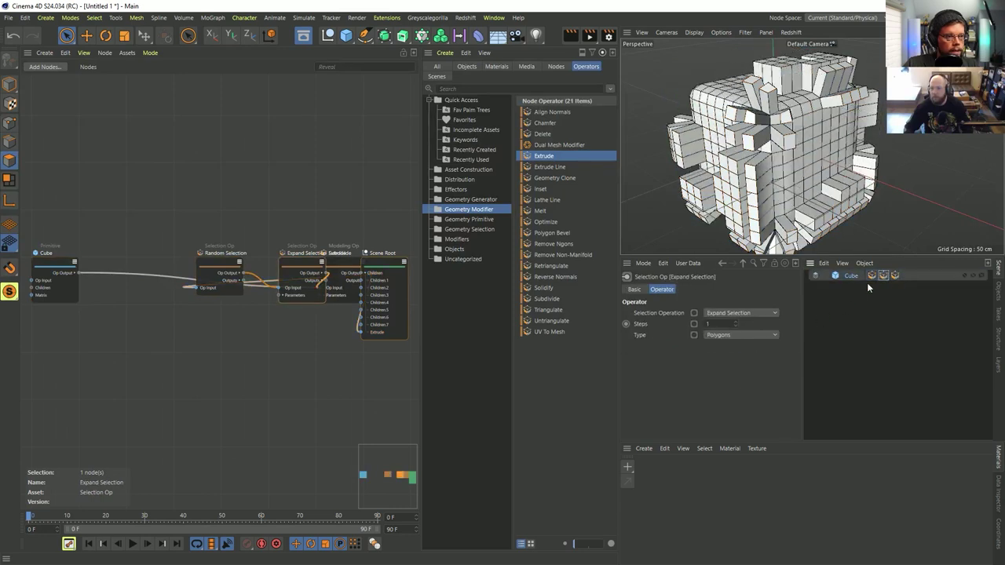
pyautogui.click(736, 326)
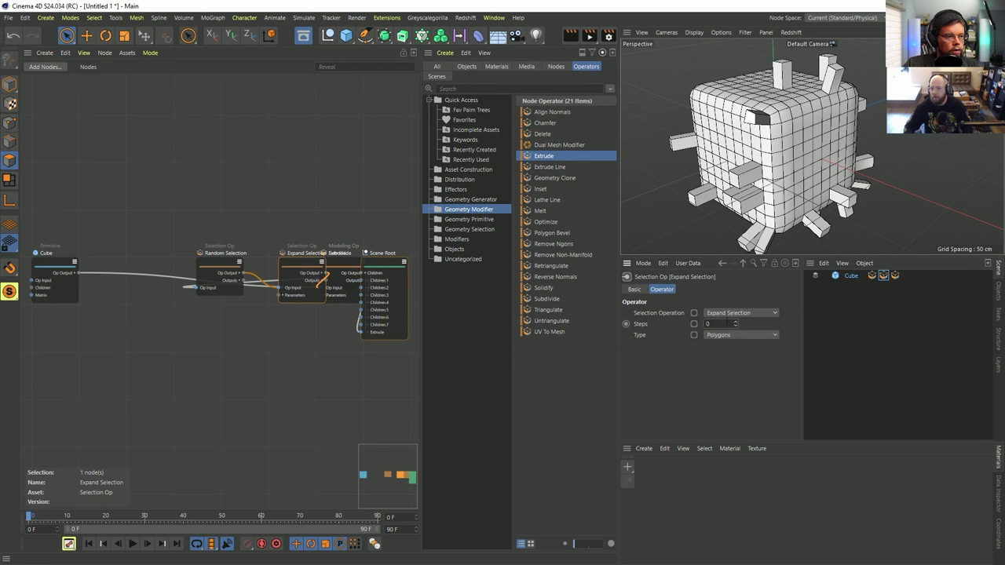
pyautogui.click(736, 321)
pyautogui.click(736, 321)
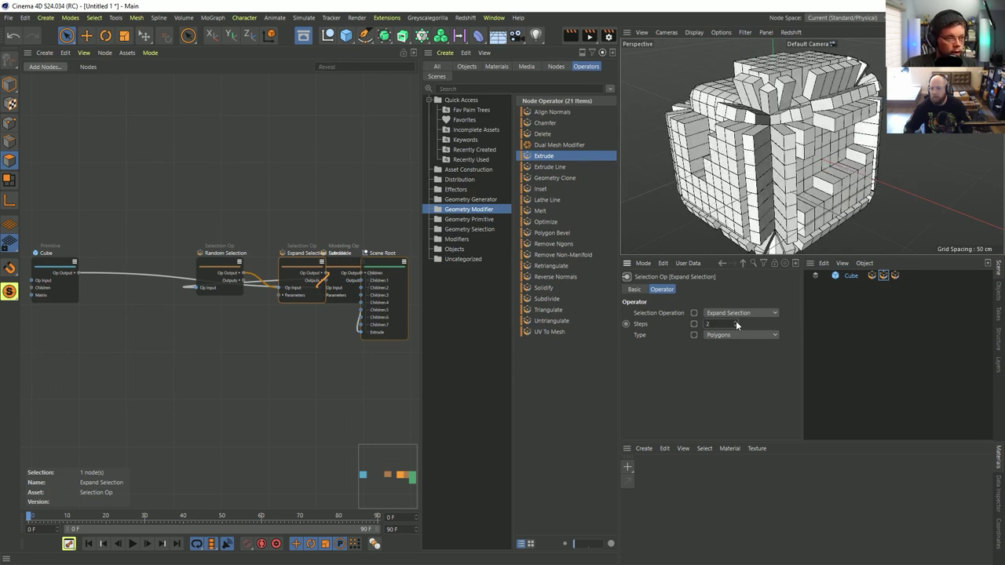
pyautogui.click(736, 321)
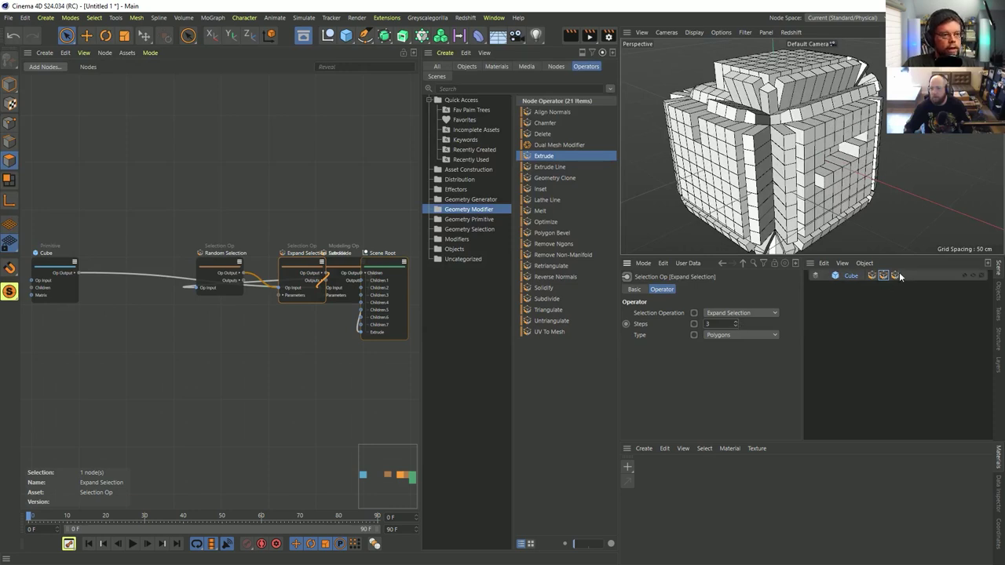
pyautogui.click(736, 326)
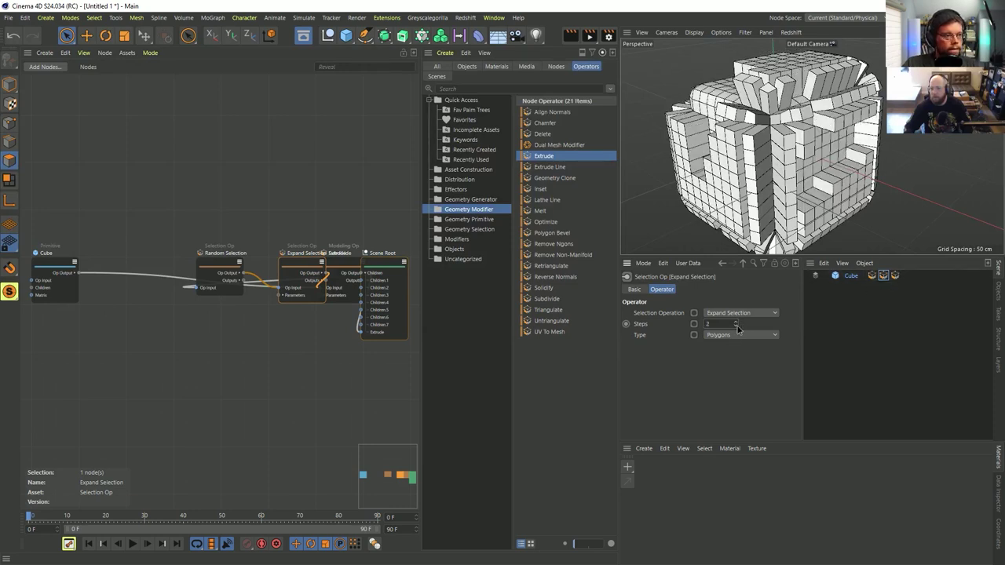
pyautogui.click(736, 326)
# Step: Set the Extrude operator's Offset Variation to 100% through its pinned tag on the Cube
pyautogui.click(896, 276)
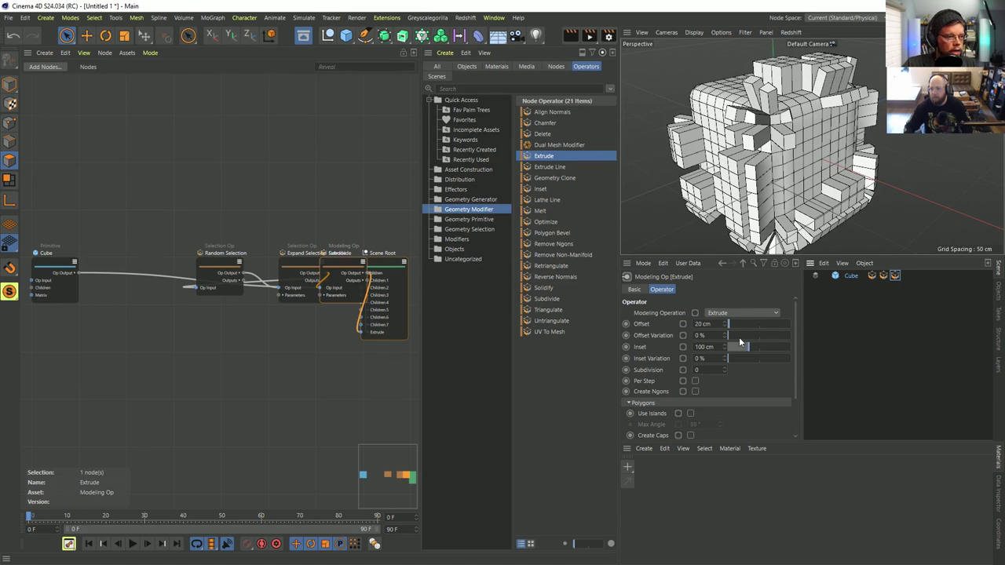
pyautogui.moveTo(739, 336); pyautogui.dragTo(795, 327)
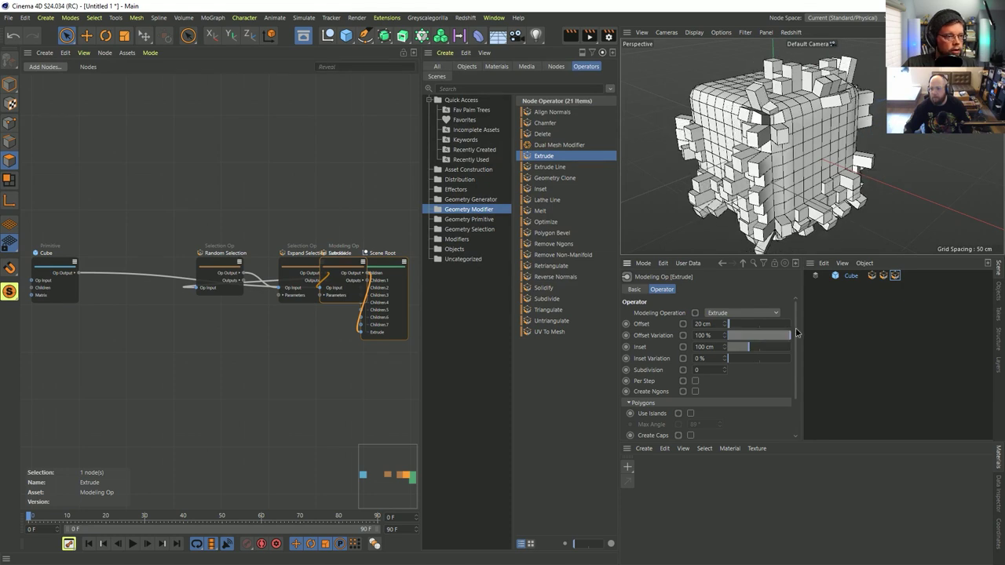
pyautogui.click(873, 274)
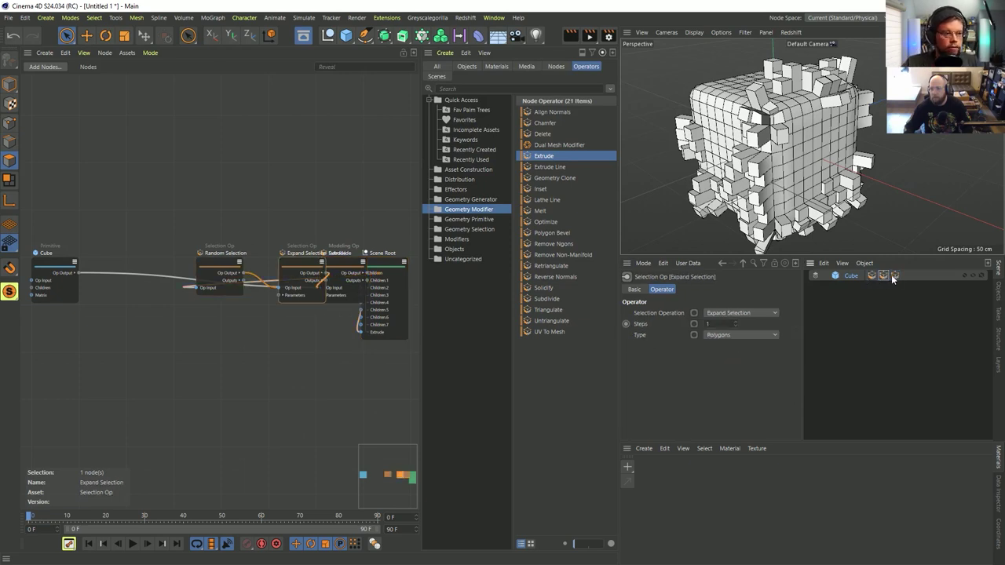
pyautogui.click(892, 275)
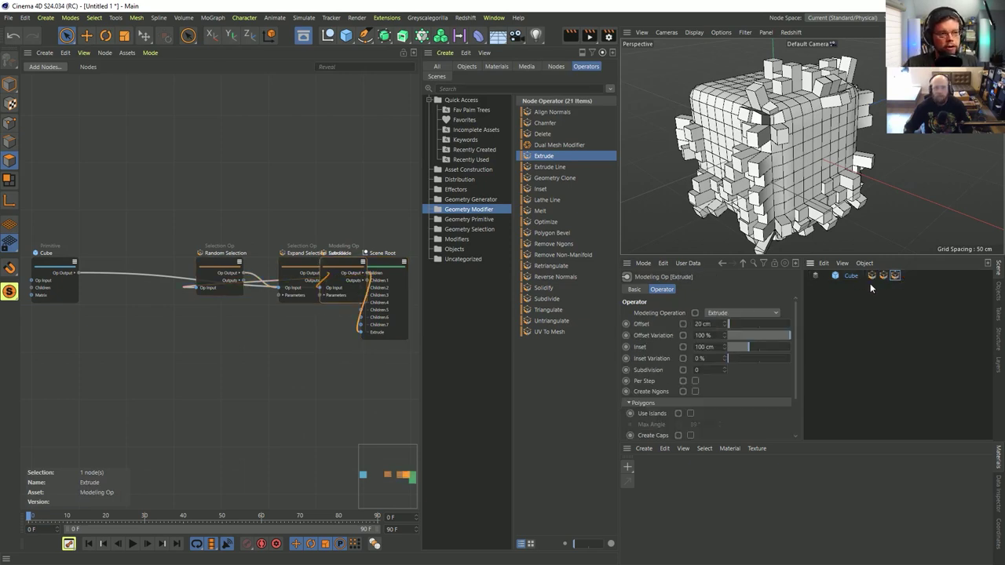
# Step: Change the Random Selection operator's Seed to 12543 from the Cube's expanded stack, and collapse the stack
pyautogui.click(815, 276)
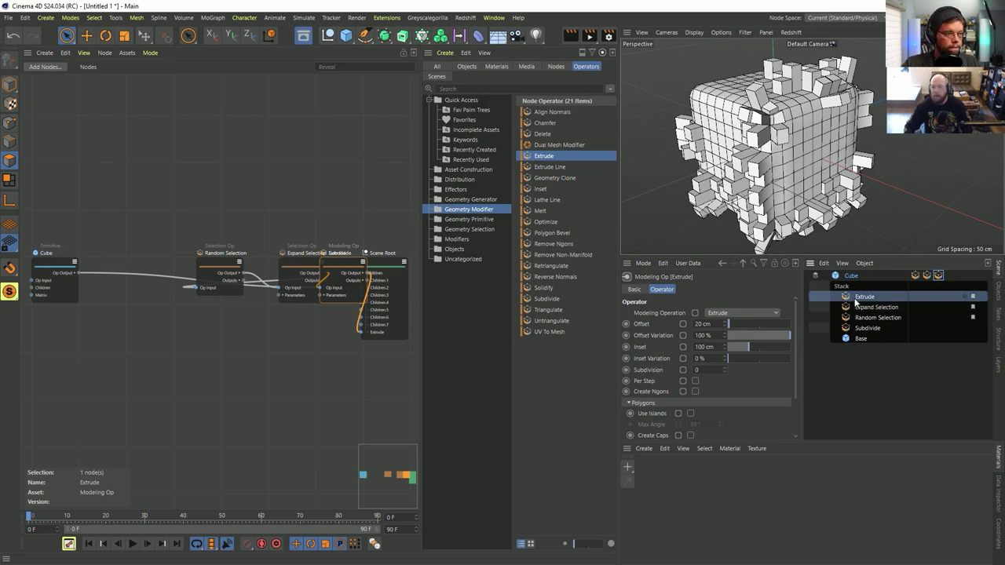
pyautogui.click(927, 276)
pyautogui.click(914, 279)
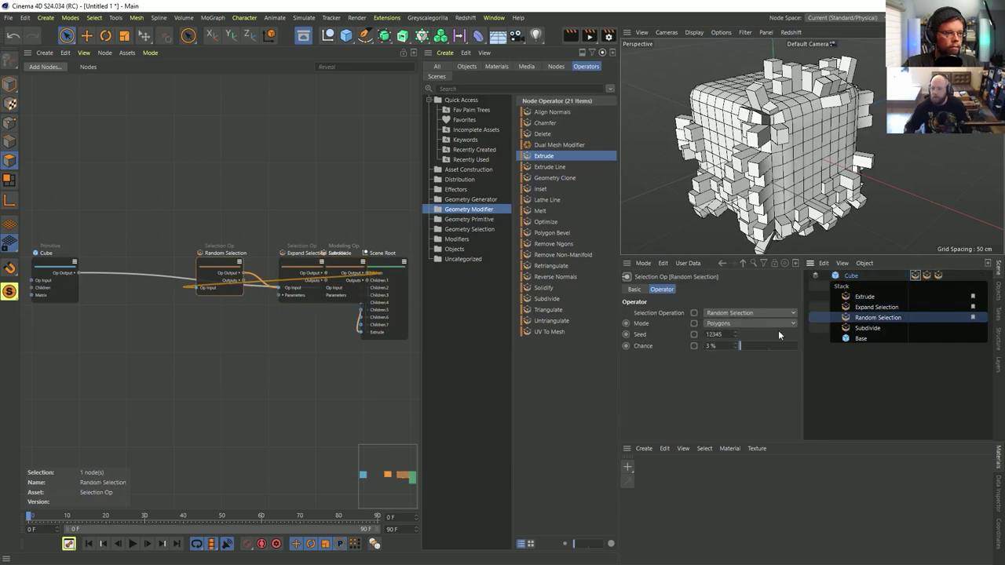
pyautogui.moveTo(734, 337); pyautogui.dragTo(734, 312)
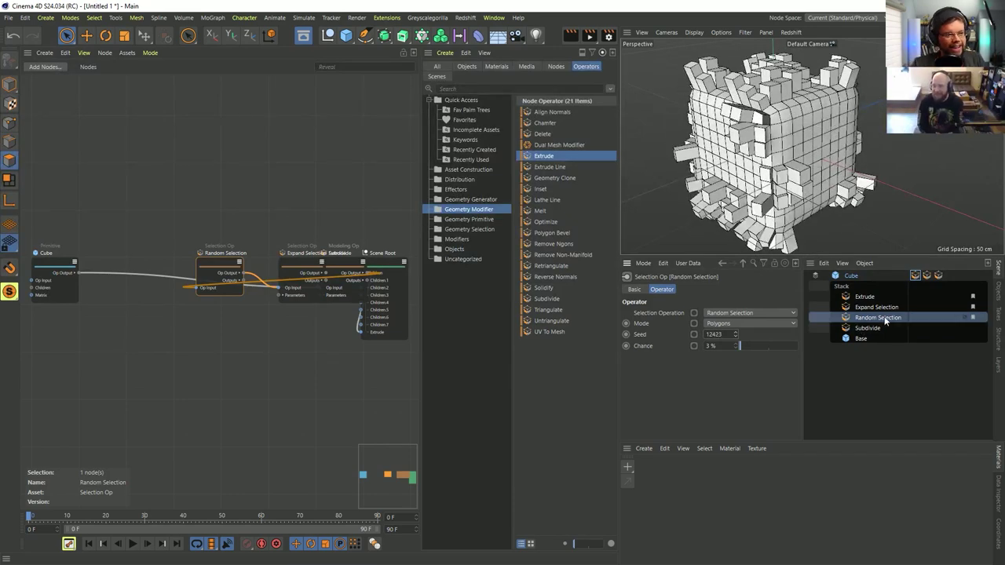
pyautogui.click(736, 337)
pyautogui.moveTo(736, 337); pyautogui.dragTo(736, 296)
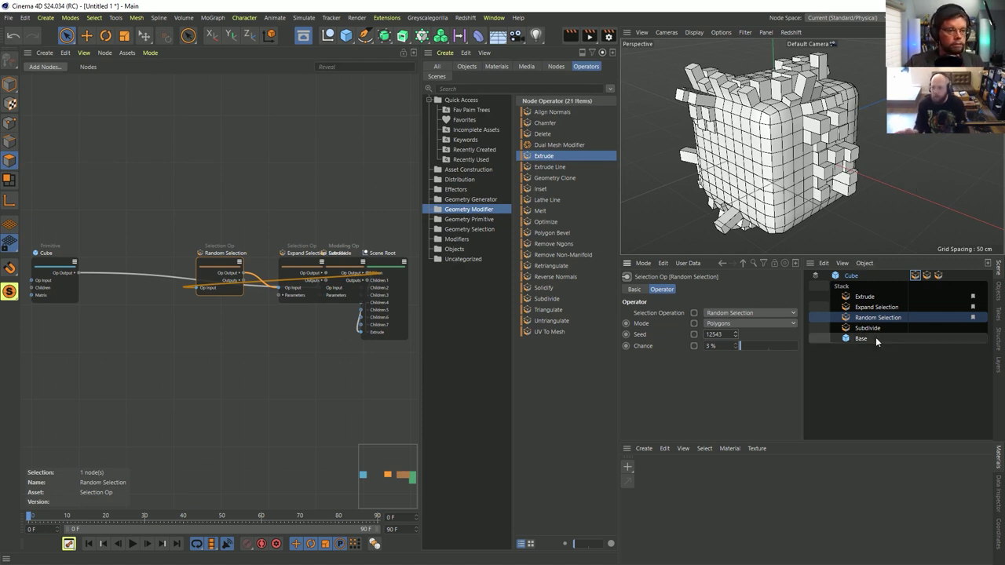
pyautogui.click(817, 277)
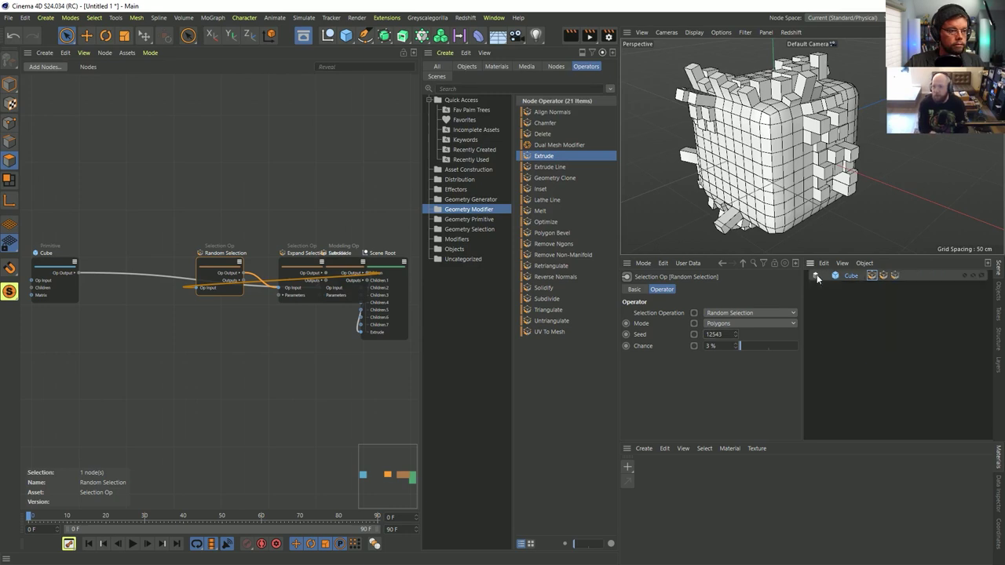
# Step: Review the Cube's primitive settings and its pinned Random Selection, Expand Selection and Extrude operators alongside their node chain
pyautogui.click(884, 276)
pyautogui.click(893, 276)
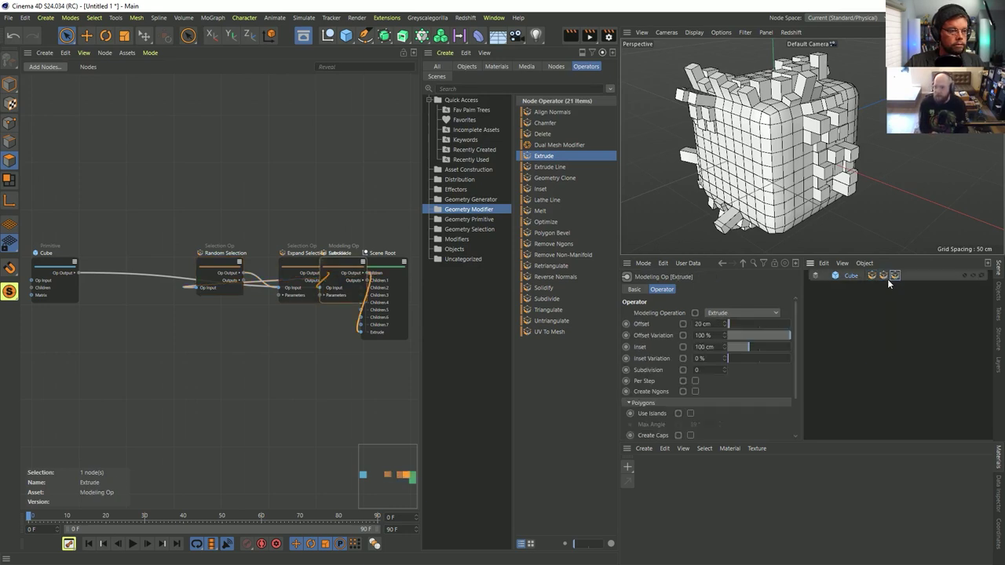
pyautogui.click(870, 277)
pyautogui.click(354, 167)
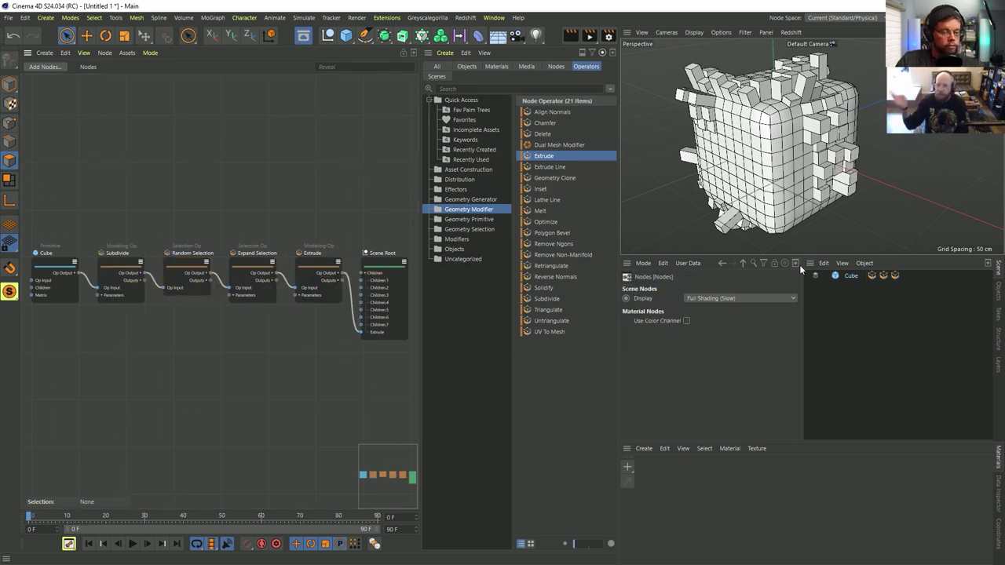
pyautogui.click(871, 276)
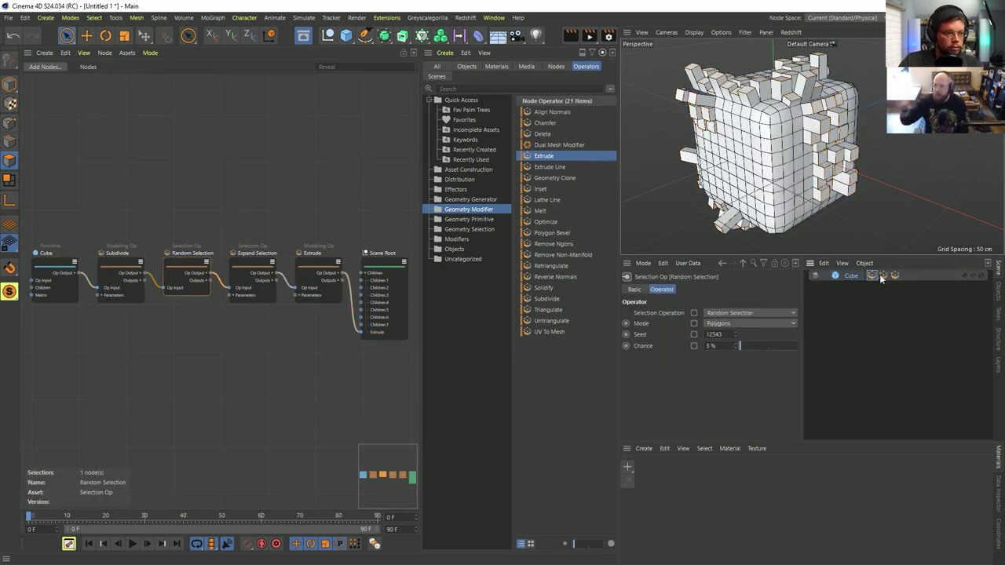
pyautogui.click(884, 275)
pyautogui.click(873, 275)
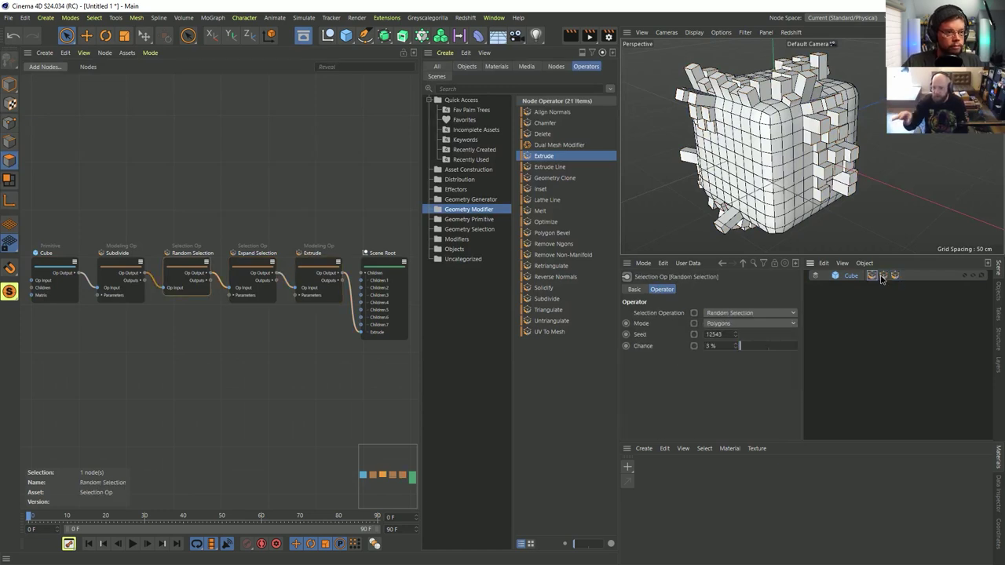
pyautogui.click(896, 276)
pyautogui.click(852, 277)
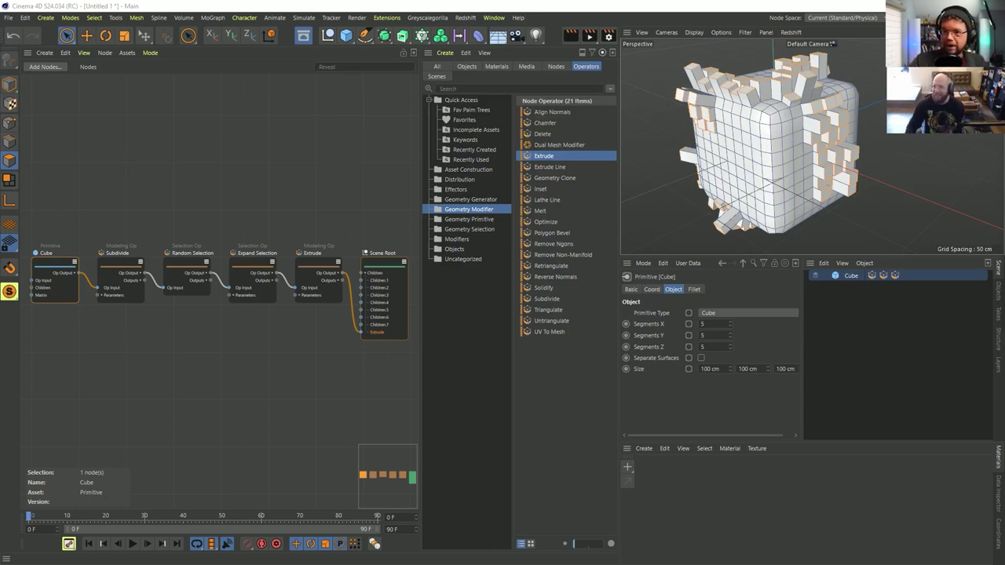
# Step: Move the Scene Root node higher in the graph, above the row of operator nodes
pyautogui.click(380, 258)
pyautogui.moveTo(380, 258); pyautogui.dragTo(384, 201)
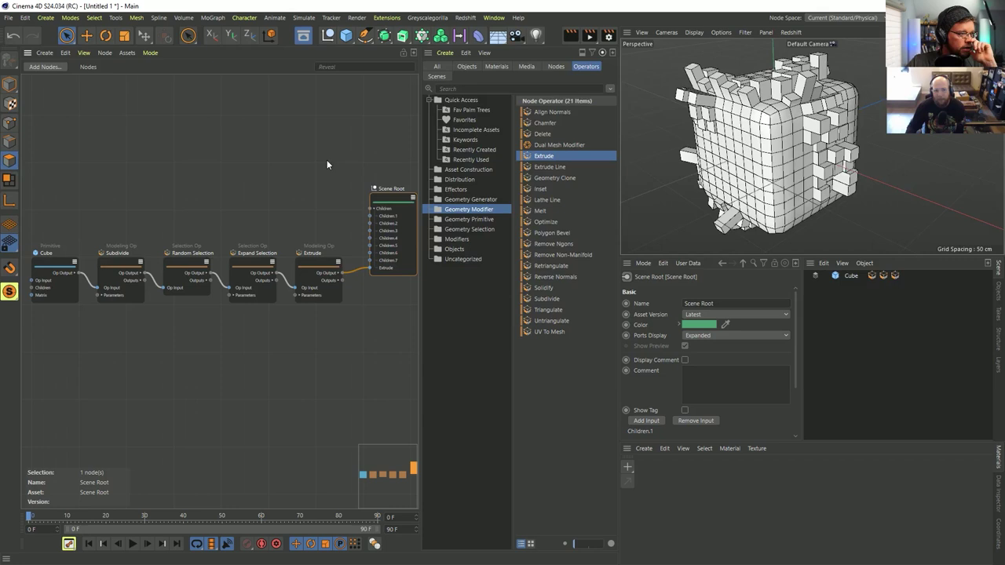
# Step: Expand the Cube's stack and compare the mesh with the Extrude operator disabled and enabled
pyautogui.click(815, 276)
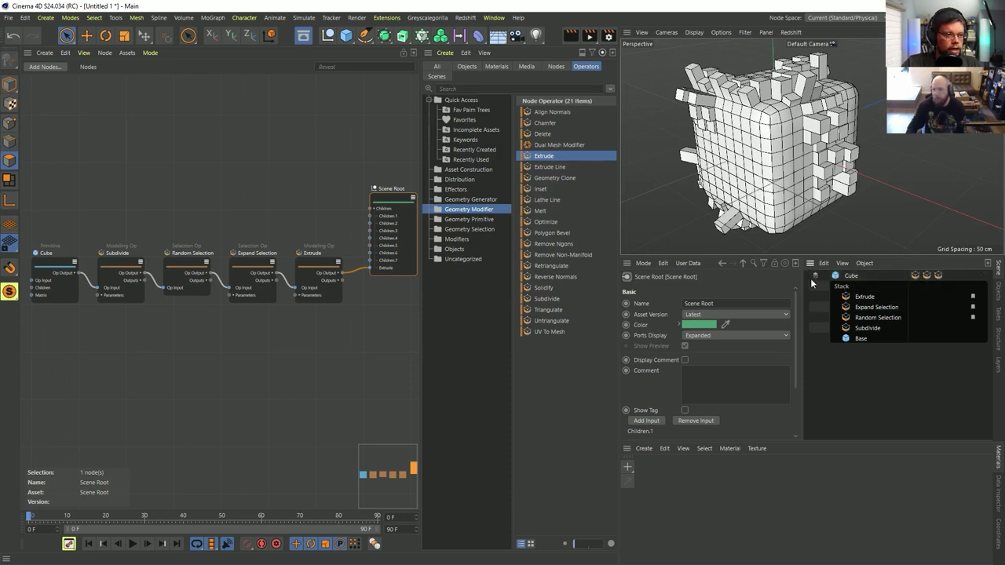
pyautogui.click(964, 296)
pyautogui.click(963, 296)
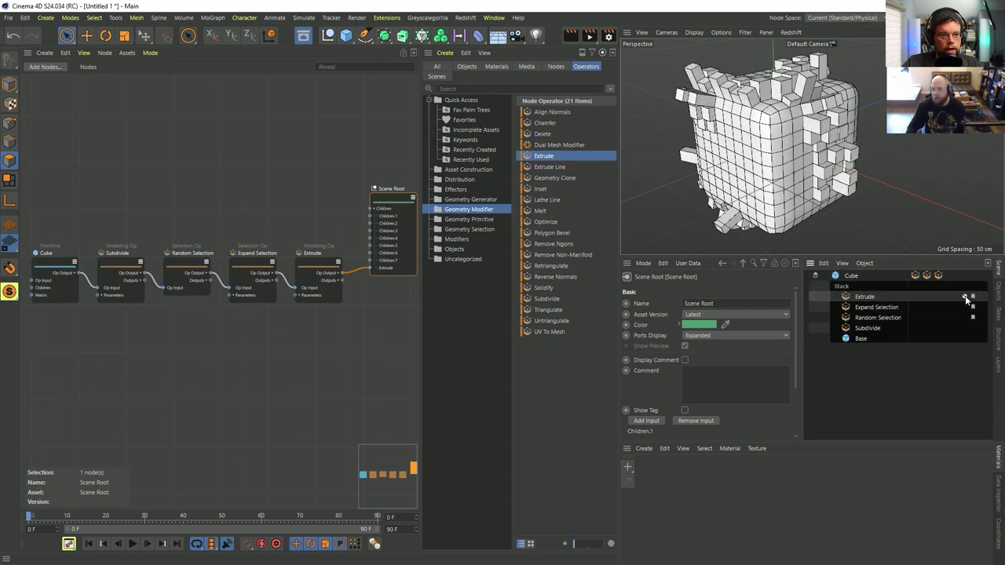
pyautogui.click(963, 296)
pyautogui.click(964, 296)
# Step: Compare the mesh with the Expand Selection operator on and off, leave it disabled in the stack, and select the Cube
pyautogui.click(965, 307)
pyautogui.click(964, 307)
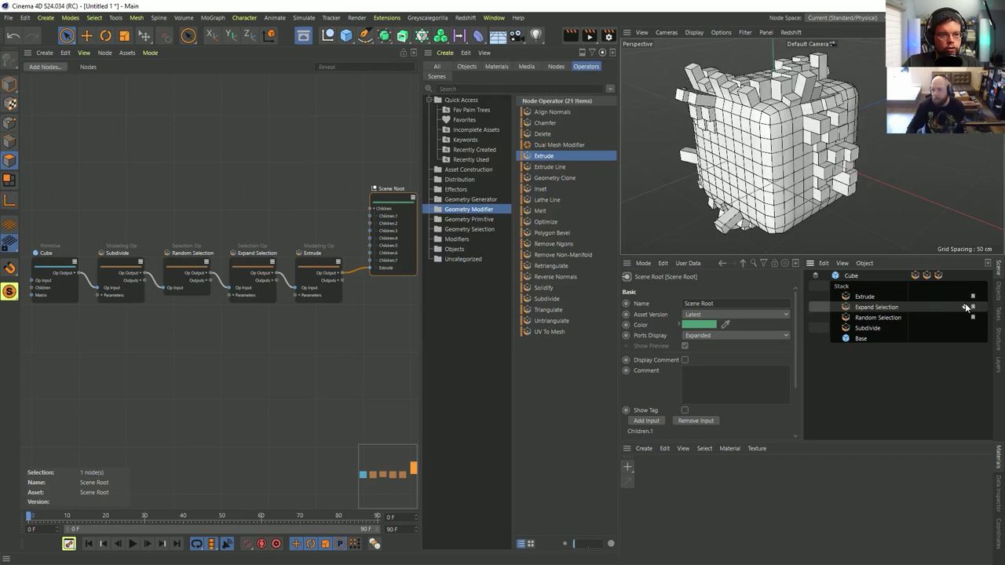
pyautogui.click(964, 307)
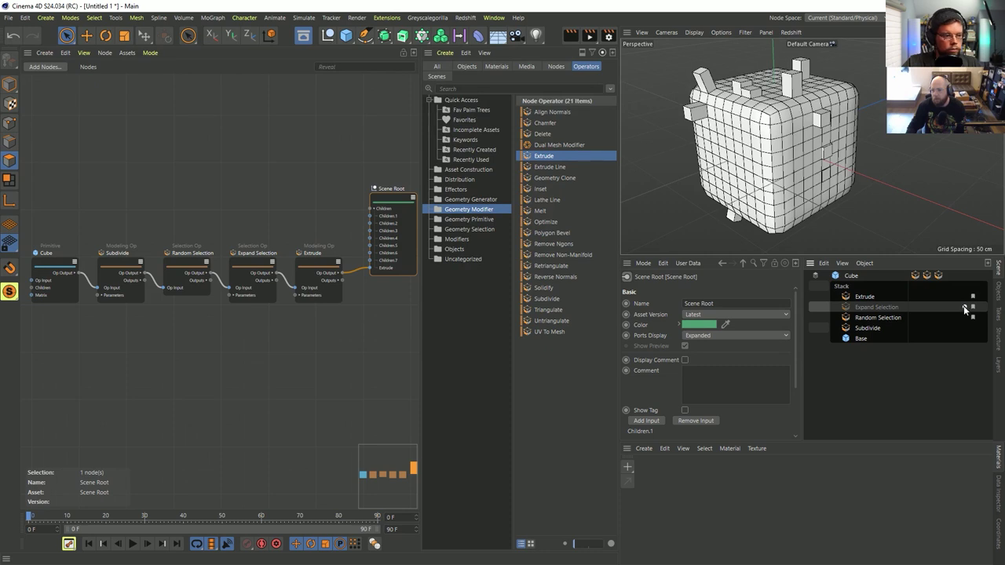
pyautogui.click(965, 308)
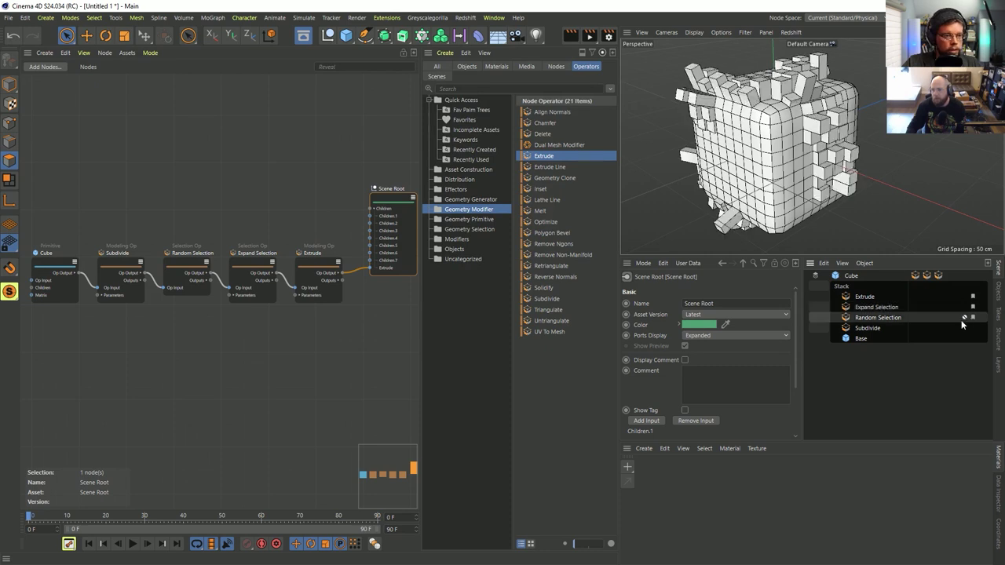
pyautogui.click(964, 307)
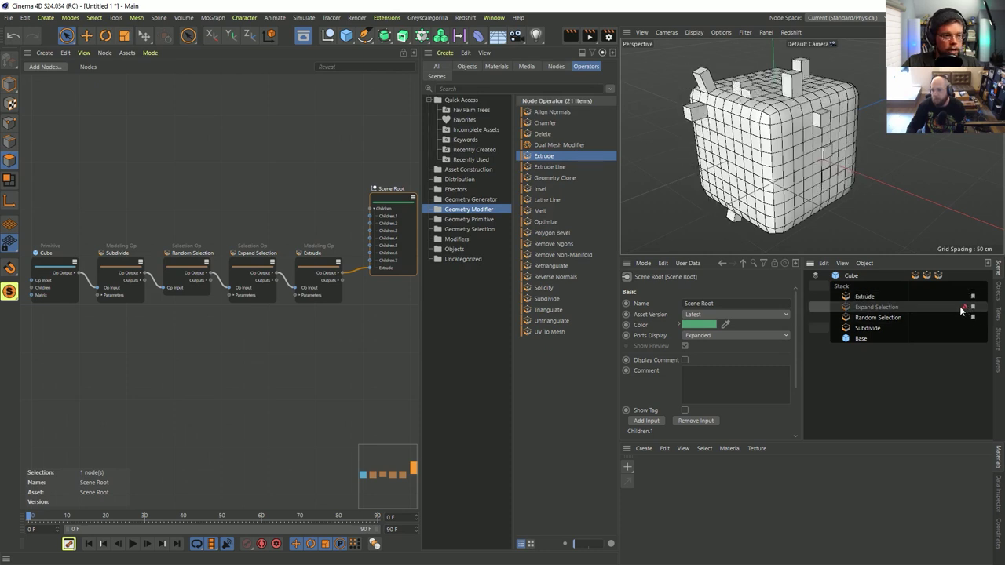
pyautogui.click(964, 307)
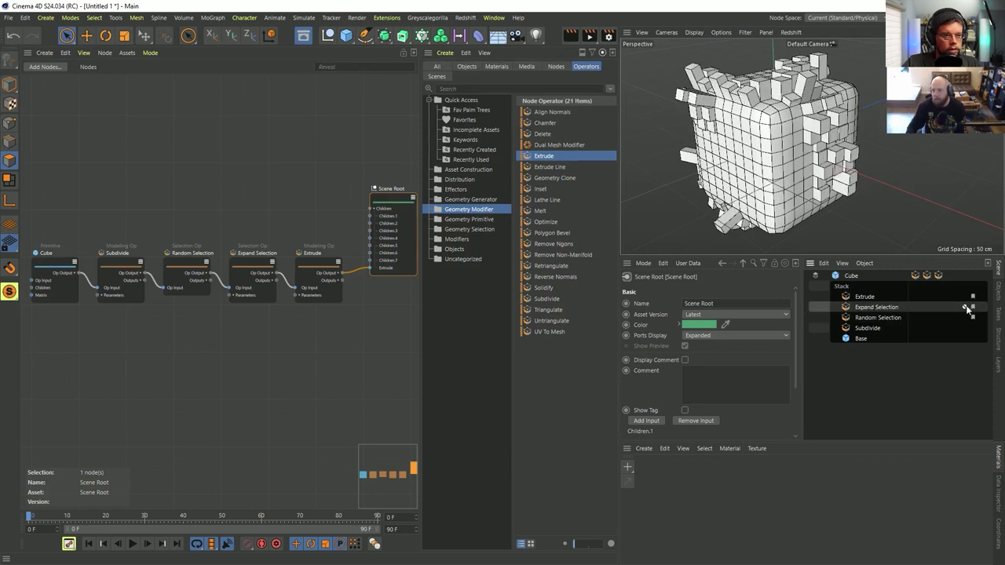
pyautogui.click(964, 307)
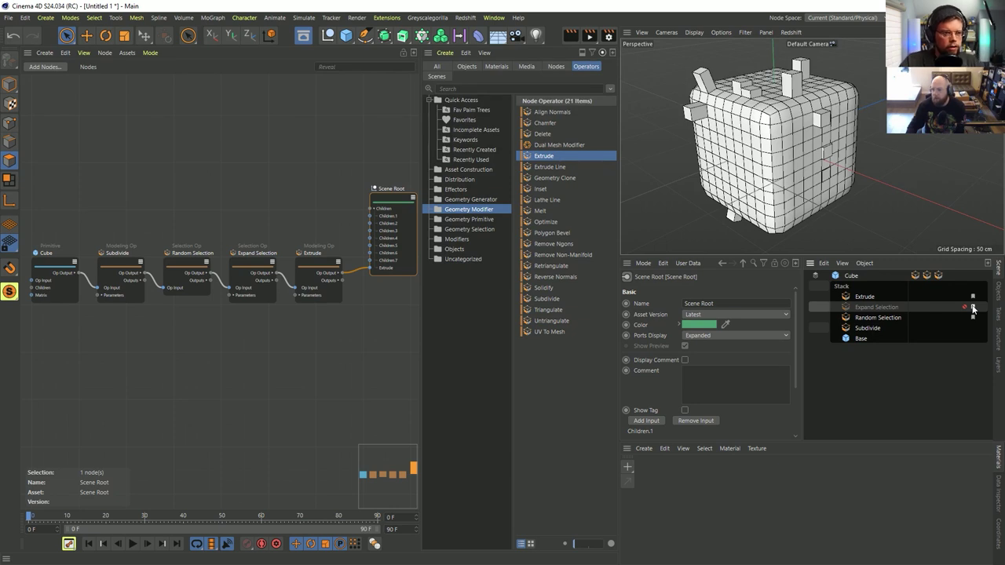
pyautogui.click(966, 308)
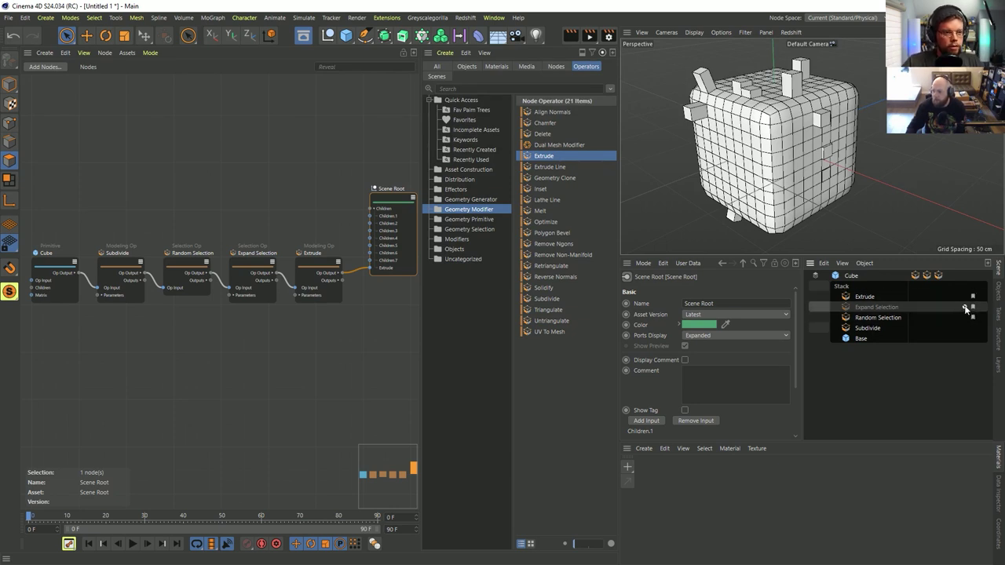
pyautogui.click(966, 308)
pyautogui.click(966, 307)
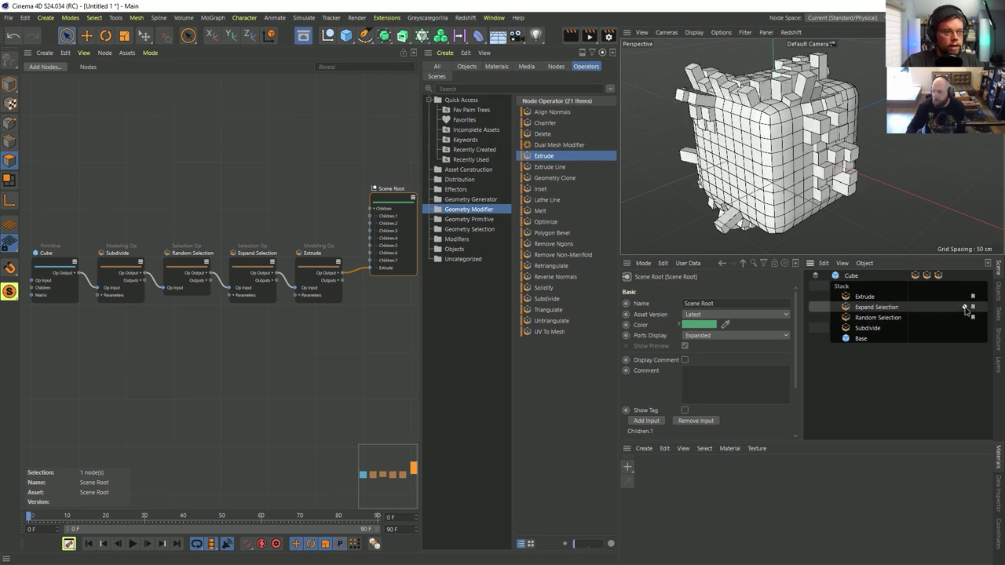
pyautogui.click(966, 308)
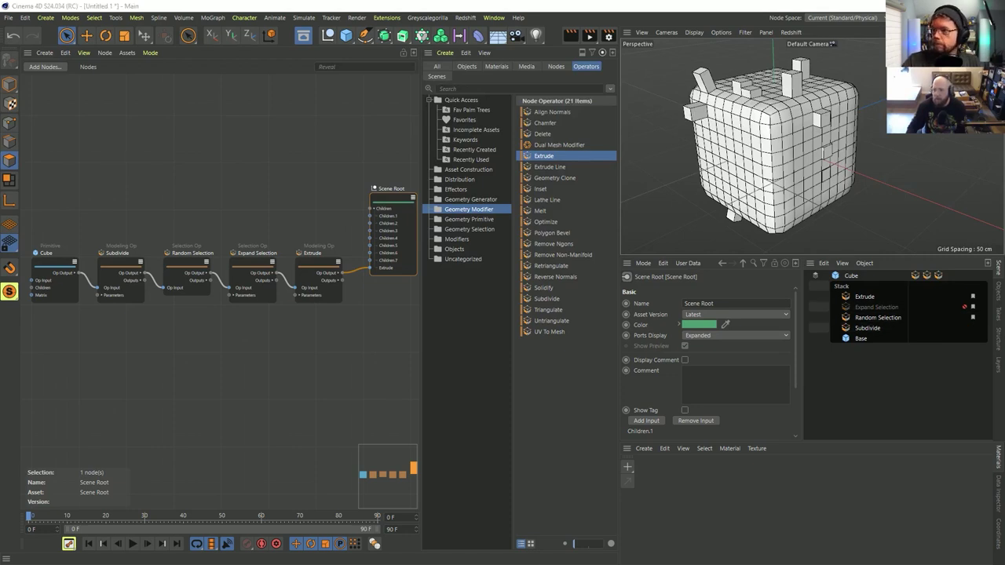
pyautogui.click(878, 276)
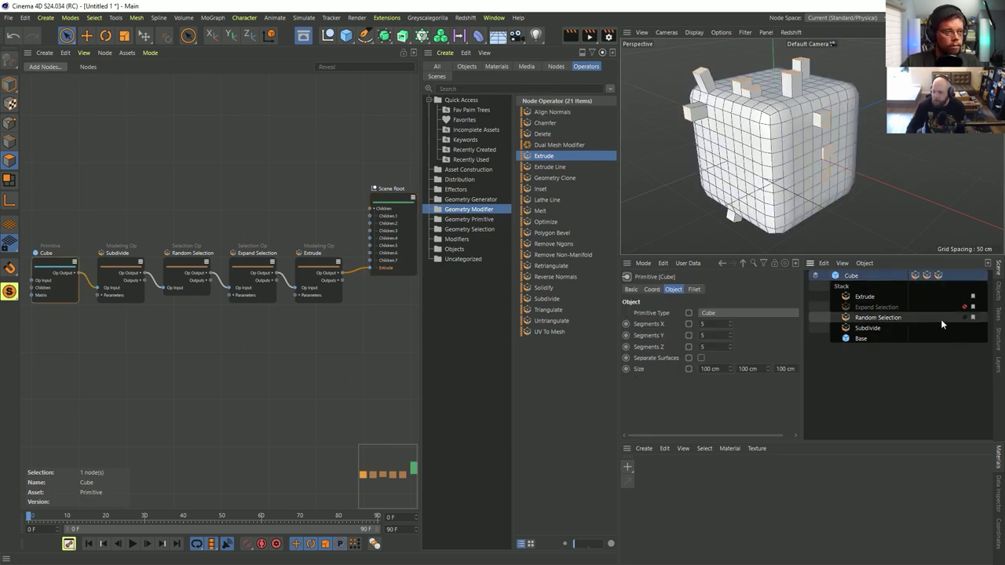
# Step: Collapse the Cube's stack and set the pinned Extrude operator's Offset to 79 cm and Inset to 98 cm
pyautogui.click(894, 318)
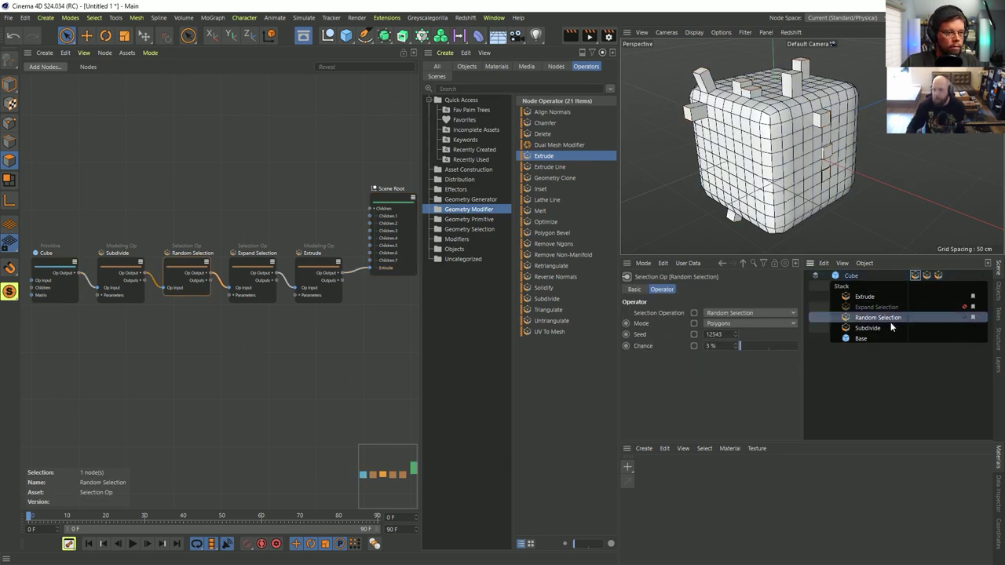
pyautogui.click(816, 275)
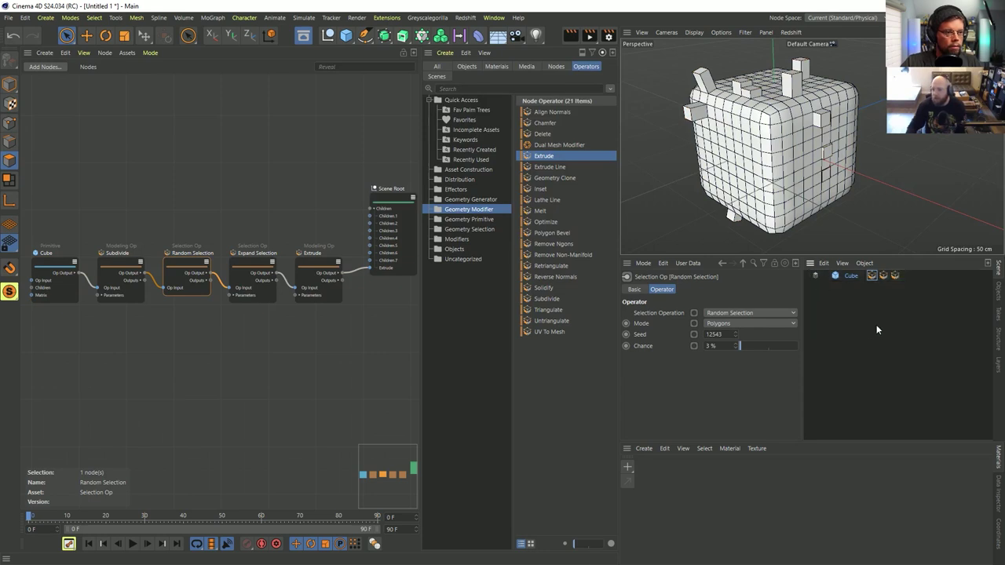
pyautogui.click(883, 275)
pyautogui.click(894, 276)
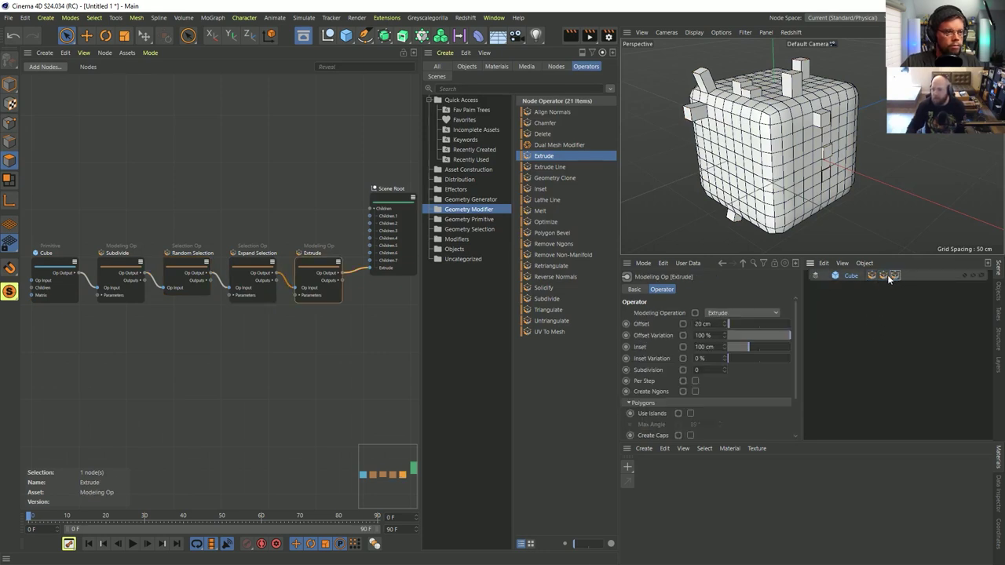
pyautogui.moveTo(747, 346); pyautogui.dragTo(860, 317)
# Step: Set the seed of the Cube's pinned Random Selection operator to 12674
pyautogui.click(872, 276)
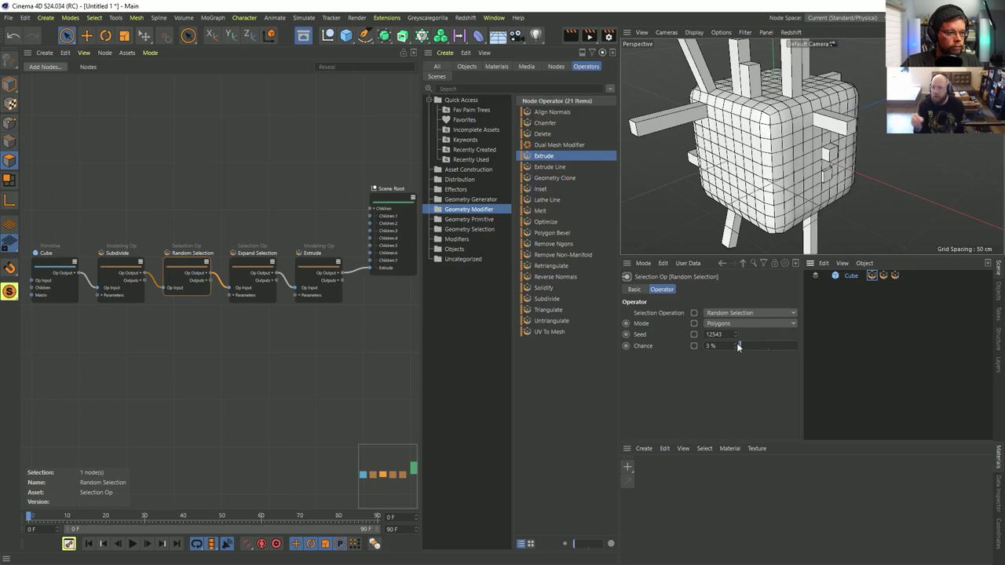
pyautogui.moveTo(734, 335); pyautogui.dragTo(738, 330)
pyautogui.moveTo(735, 334)
pyautogui.mouseDown()
pyautogui.moveTo(735, 278)
pyautogui.moveTo(735, 335)
pyautogui.mouseUp()
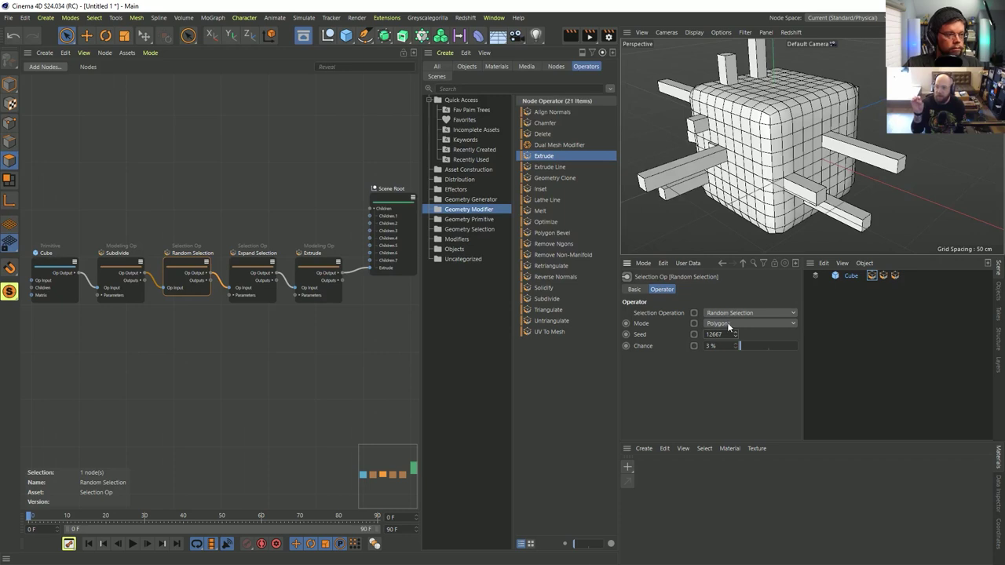
pyautogui.moveTo(736, 334); pyautogui.dragTo(736, 329)
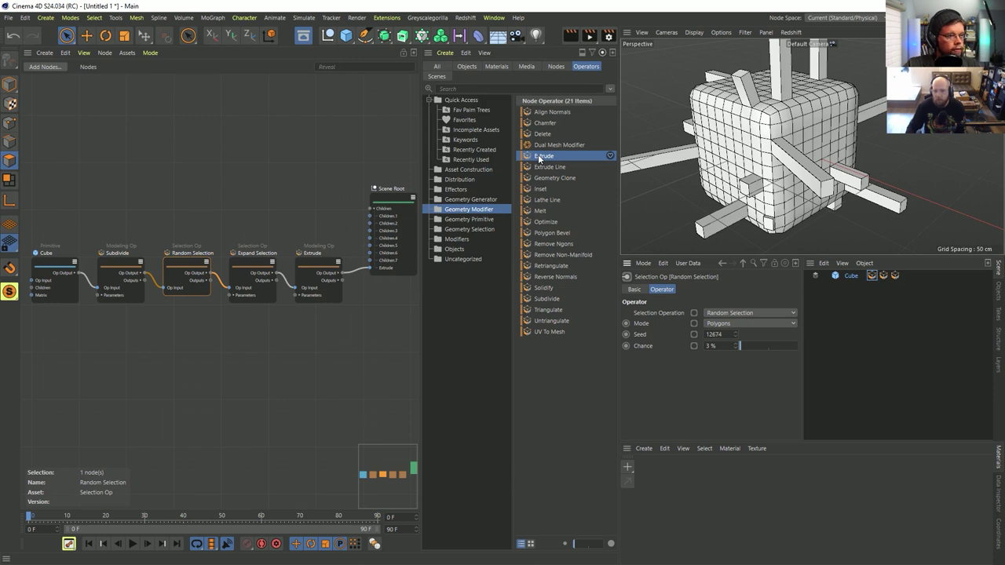
# Step: Expand the Cube's stack, select the Extrude operator and re-enable the Expand Selection operator
pyautogui.click(816, 276)
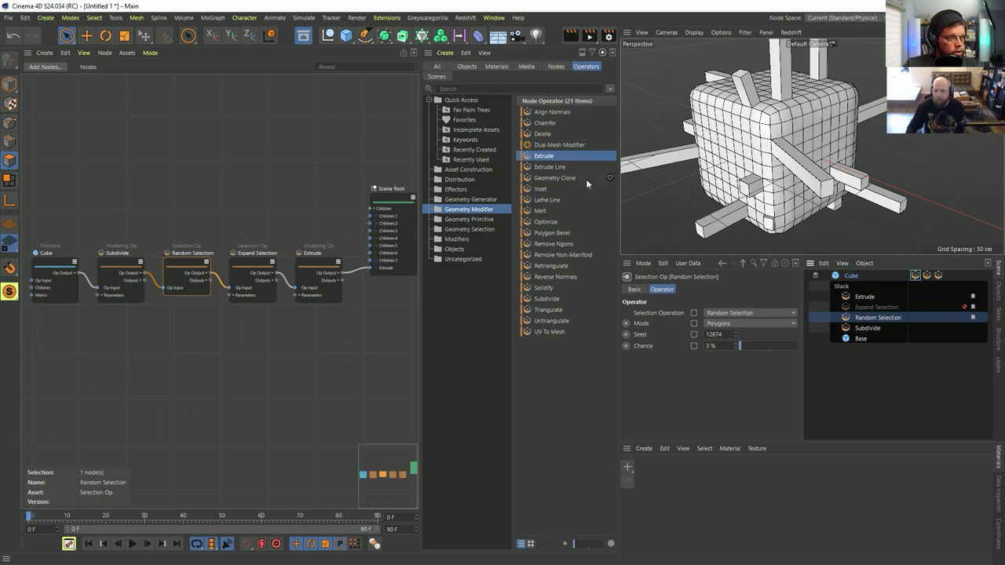
pyautogui.click(861, 299)
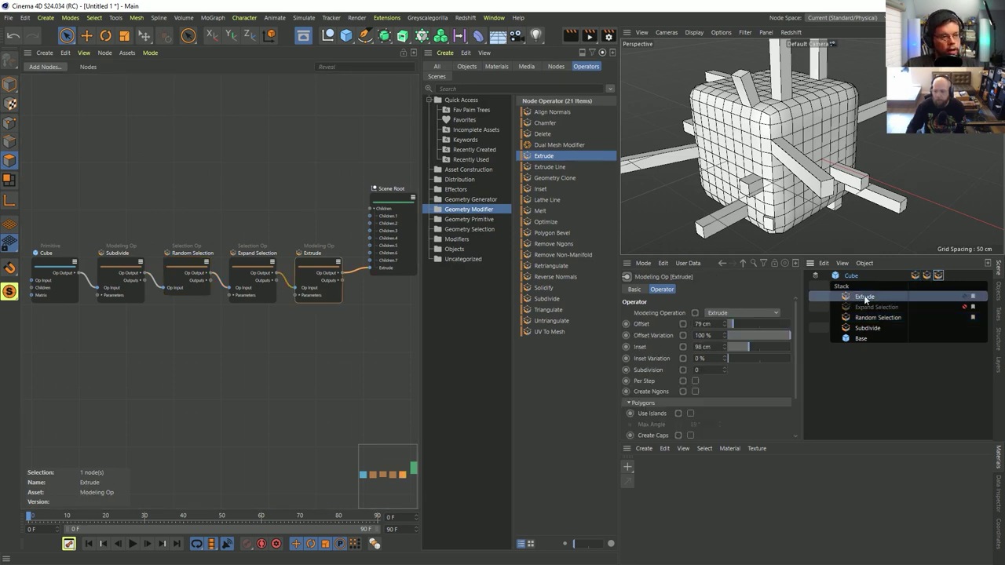
pyautogui.click(965, 307)
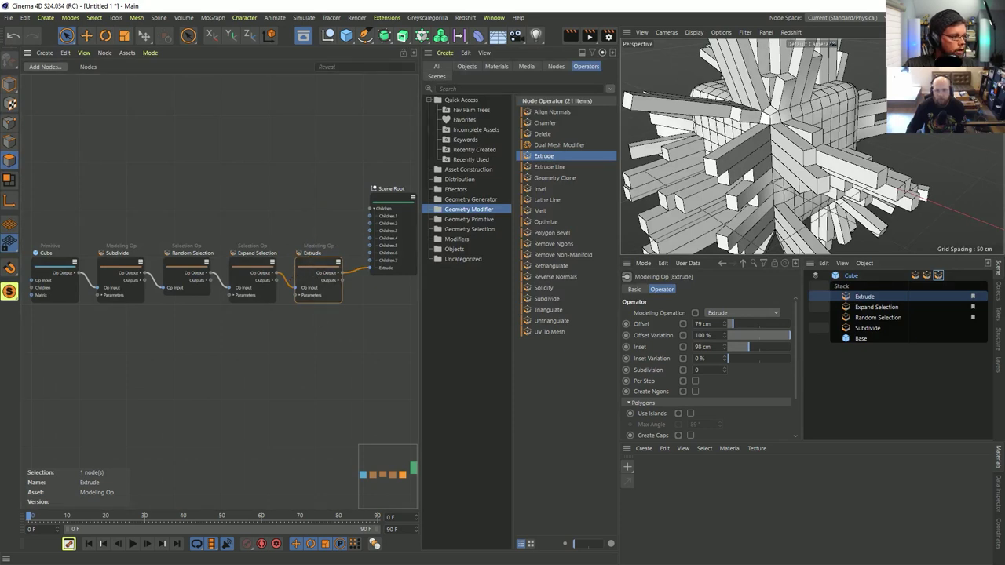
# Step: Add a standalone Extrude node to the graph, above the Extrude operator node in the Cube's chain
pyautogui.scroll(5, 322, 259)
pyautogui.moveTo(325, 321); pyautogui.dragTo(291, 305, button='middle')
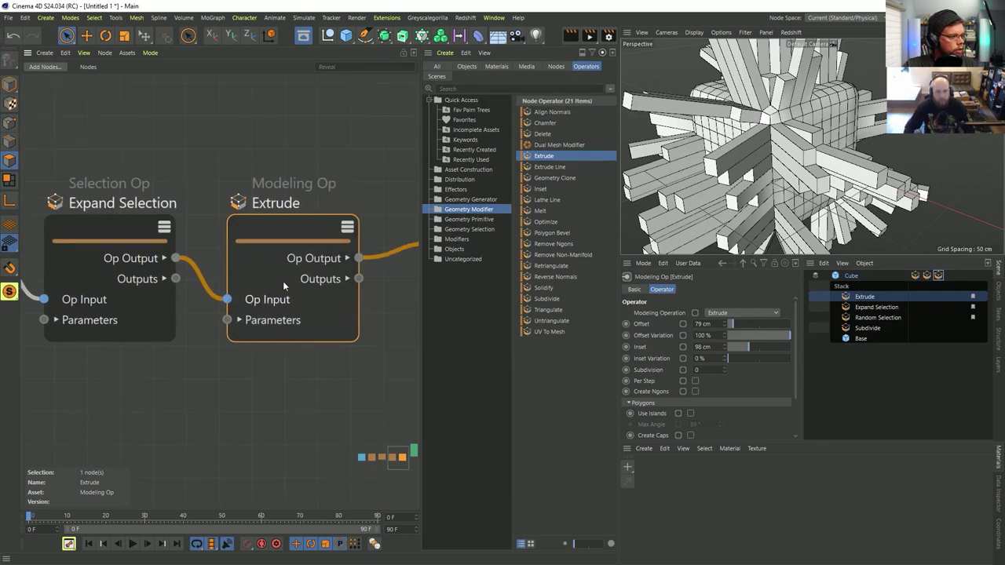
pyautogui.scroll(-5, 309, 239)
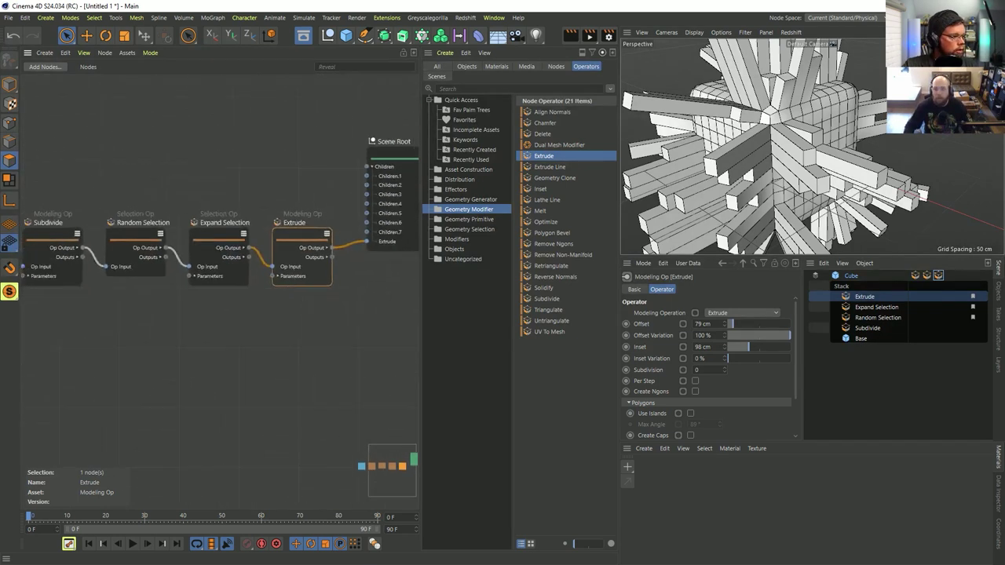
pyautogui.moveTo(541, 157); pyautogui.dragTo(272, 209)
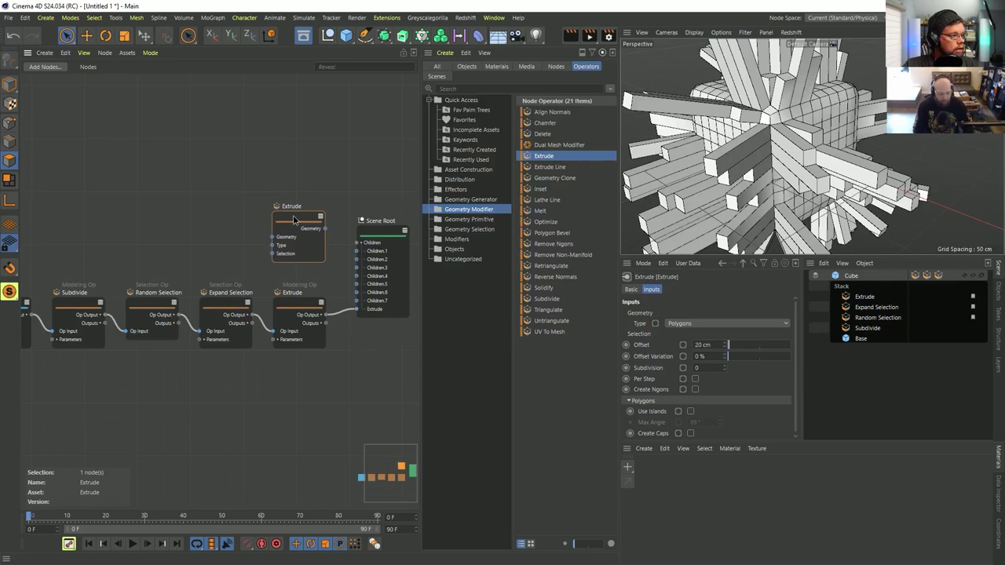
pyautogui.scroll(2, 391, 234)
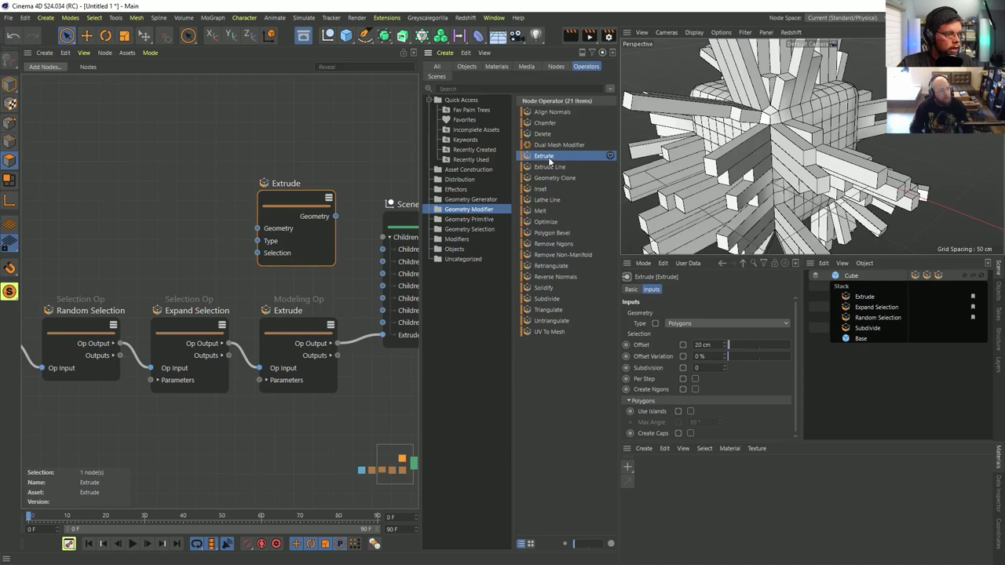
# Step: Try placing three more standalone Extrude nodes in the graph, and undo their placement
pyautogui.moveTo(281, 149); pyautogui.dragTo(184, 161)
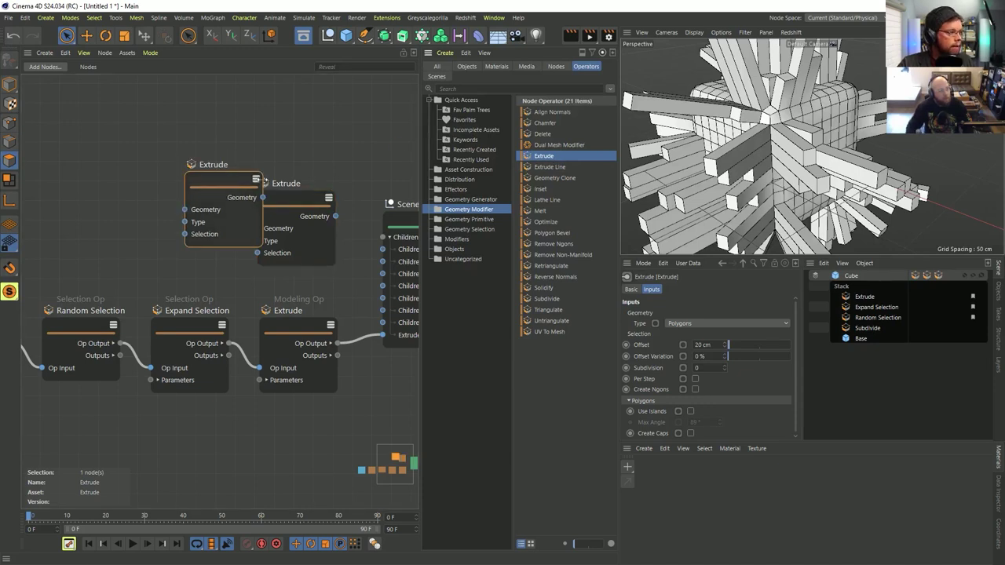
pyautogui.moveTo(559, 156); pyautogui.dragTo(292, 113)
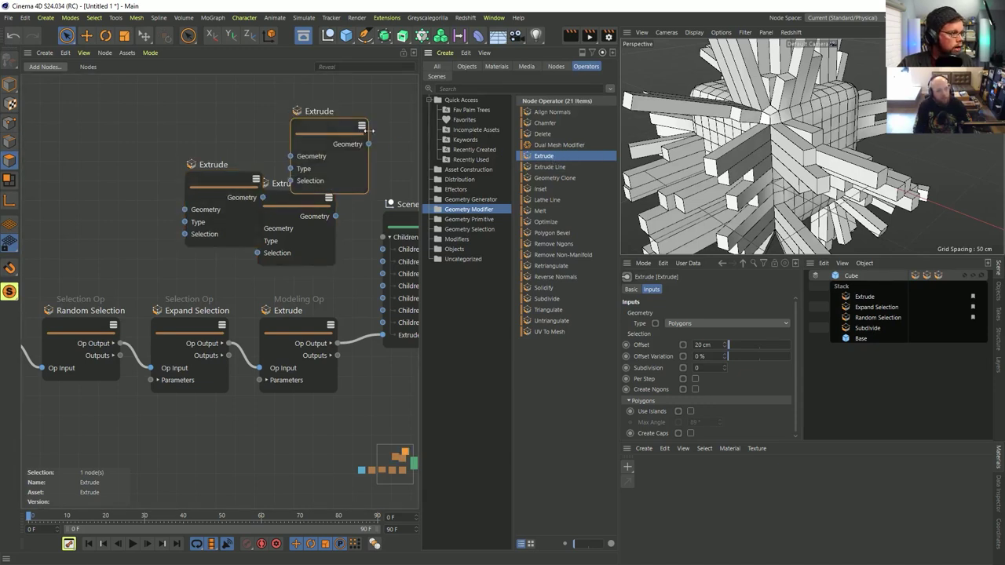
pyautogui.moveTo(543, 157); pyautogui.dragTo(81, 125)
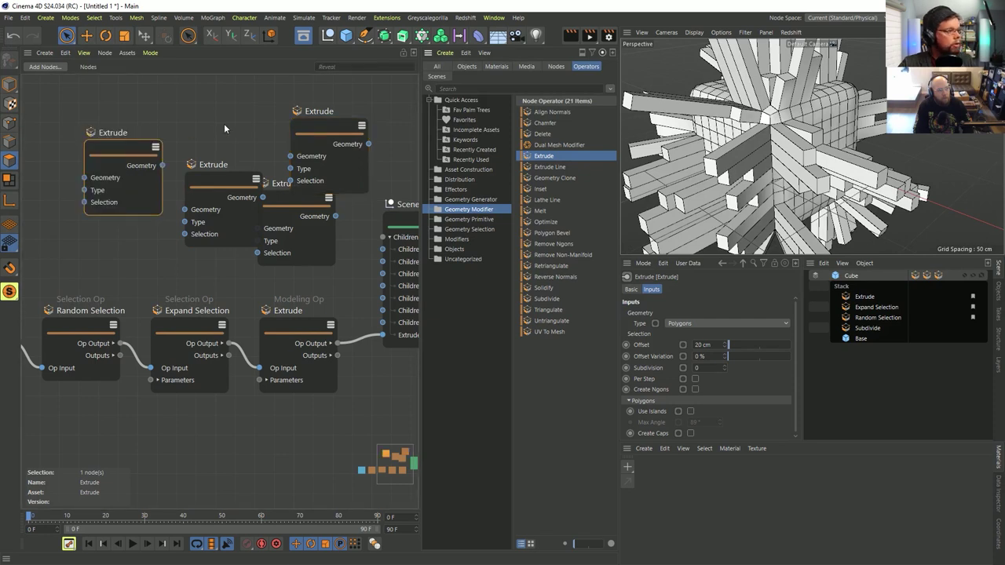
pyautogui.hotkey('ctrl', 'z')
pyautogui.hotkey('ctrl', 'z')
pyautogui.hotkey('ctrl', 'z')
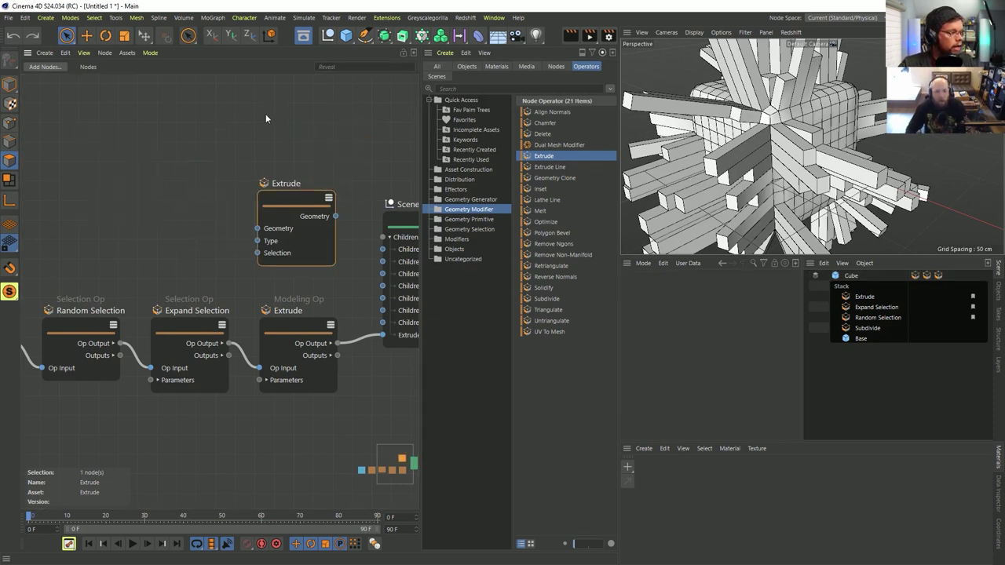
# Step: Select the chain's Extrude operator node and examine the asset, view, edit, port and grouping commands available for it
pyautogui.moveTo(294, 327); pyautogui.dragTo(289, 317)
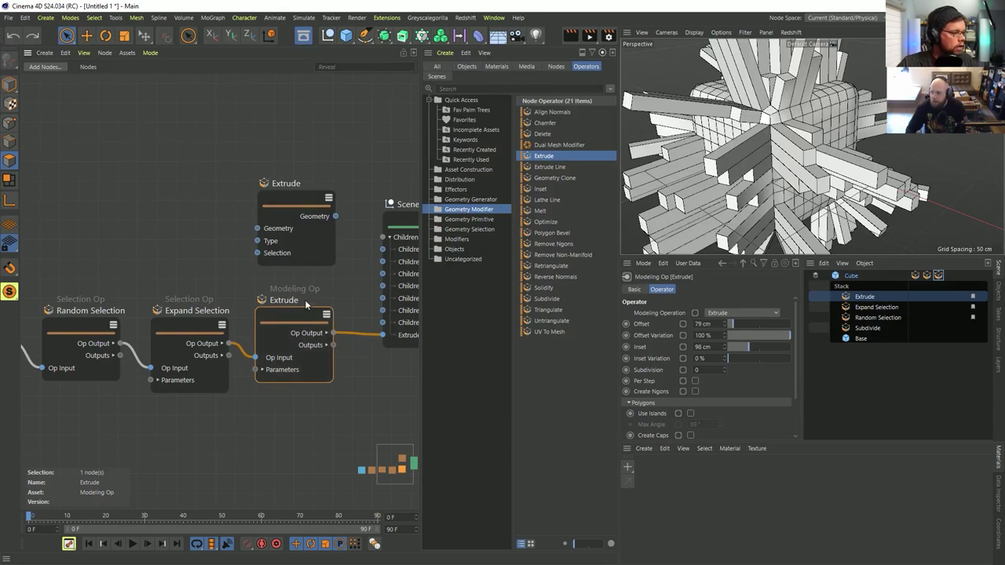
pyautogui.click(123, 54)
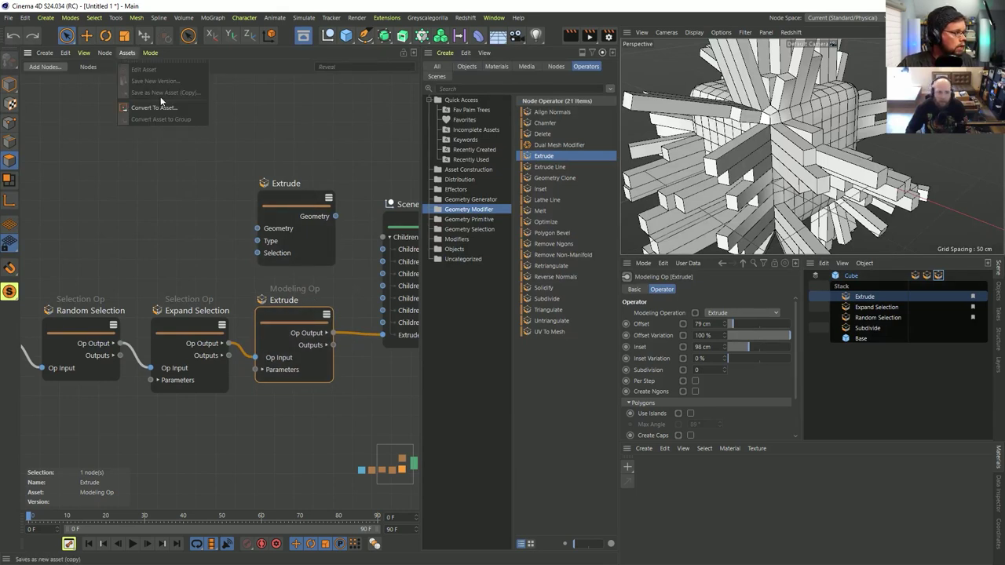
pyautogui.moveTo(112, 56)
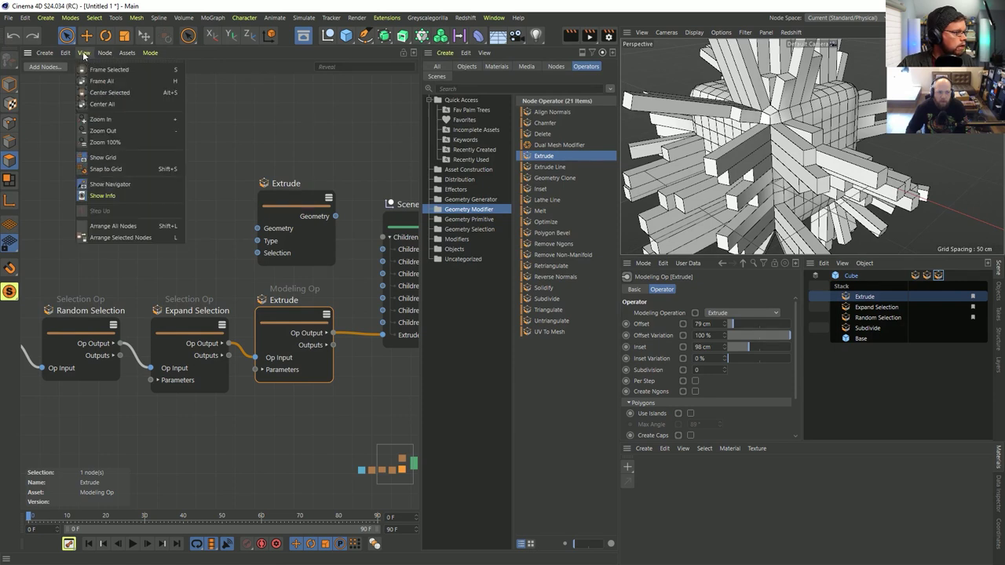
pyautogui.rightClick(283, 319)
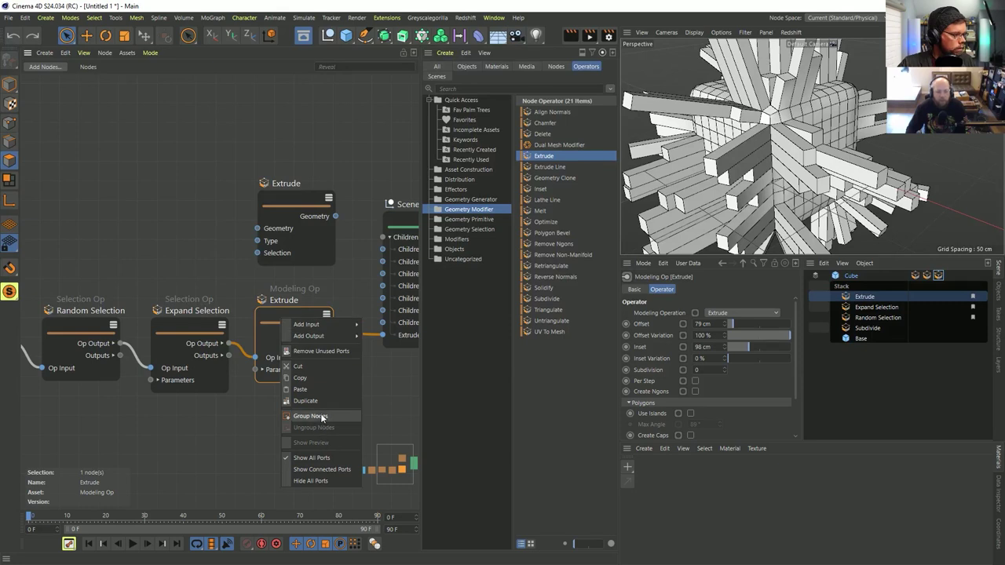
pyautogui.moveTo(324, 326)
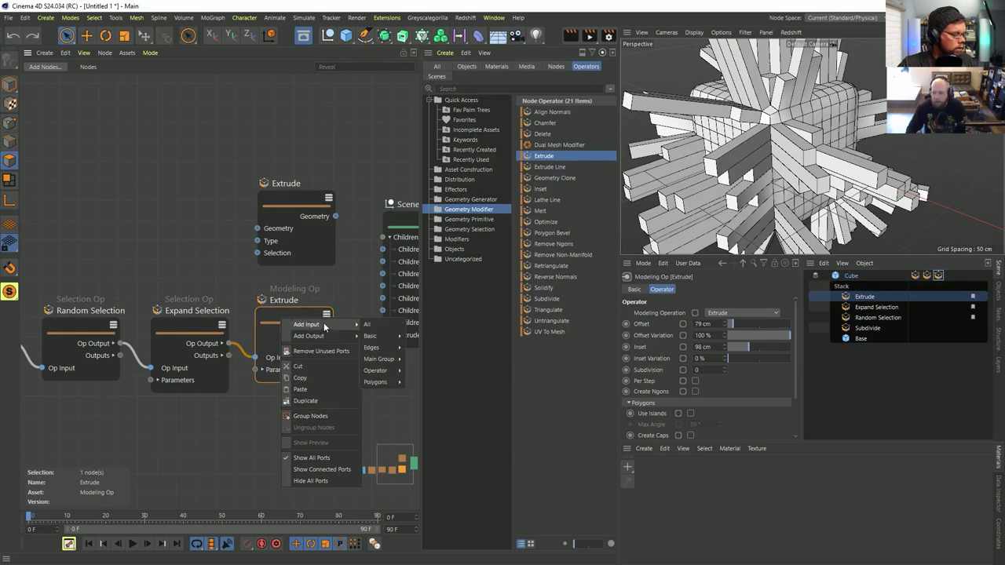
pyautogui.click(151, 70)
pyautogui.click(129, 53)
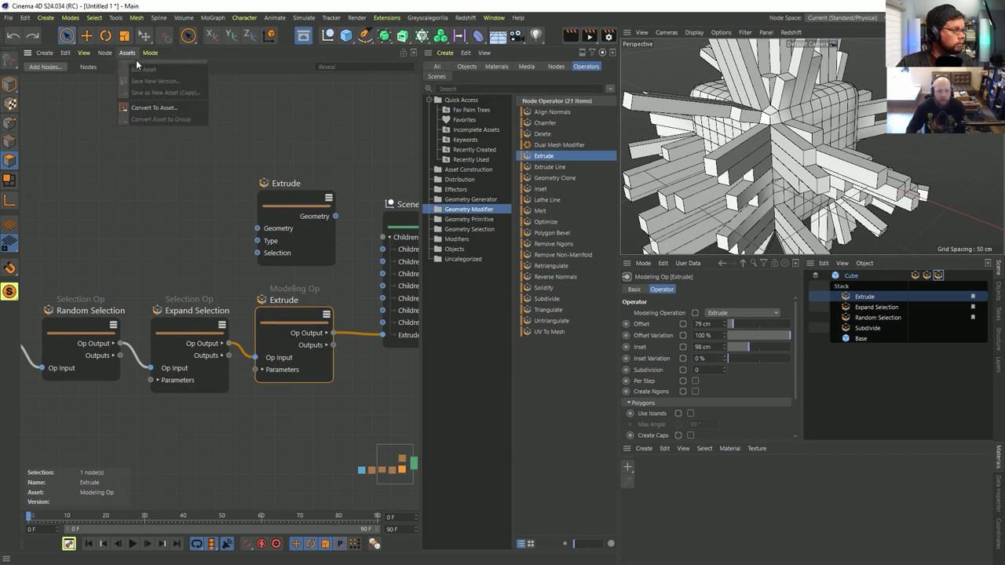
pyautogui.moveTo(104, 52)
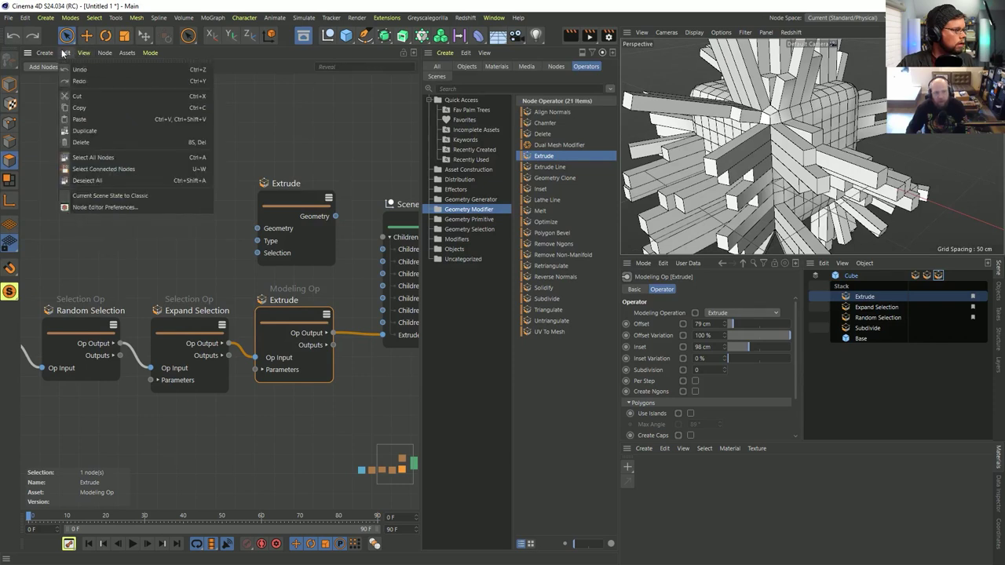
pyautogui.click(311, 163)
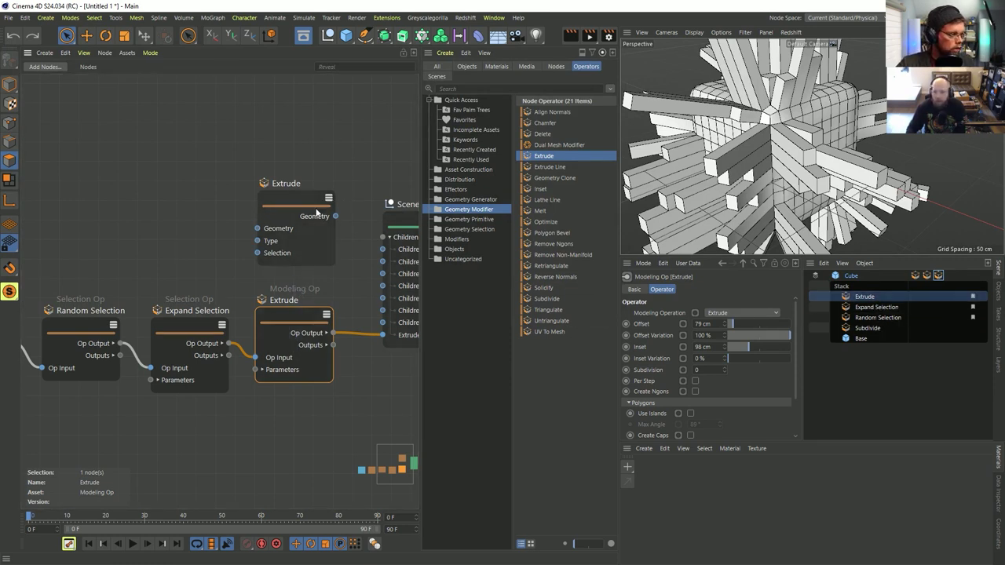
# Step: Delete all operators above the Cube's base and apply the uncategorized Dual Mesh 2 operator to the Cube
pyautogui.click(464, 260)
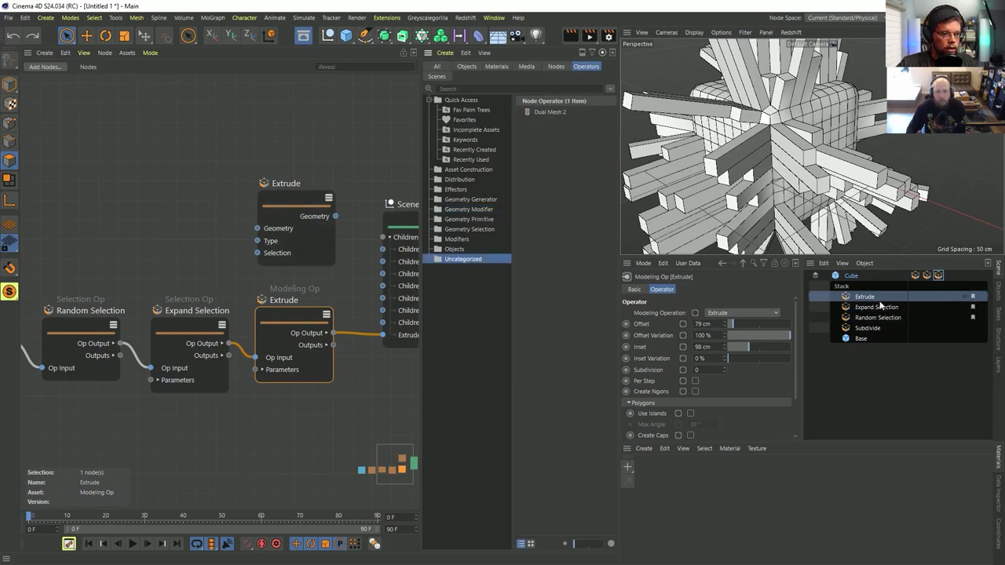
pyautogui.keyDown('shift'); pyautogui.click(867, 328); pyautogui.keyUp('shift')
pyautogui.press('Delete')
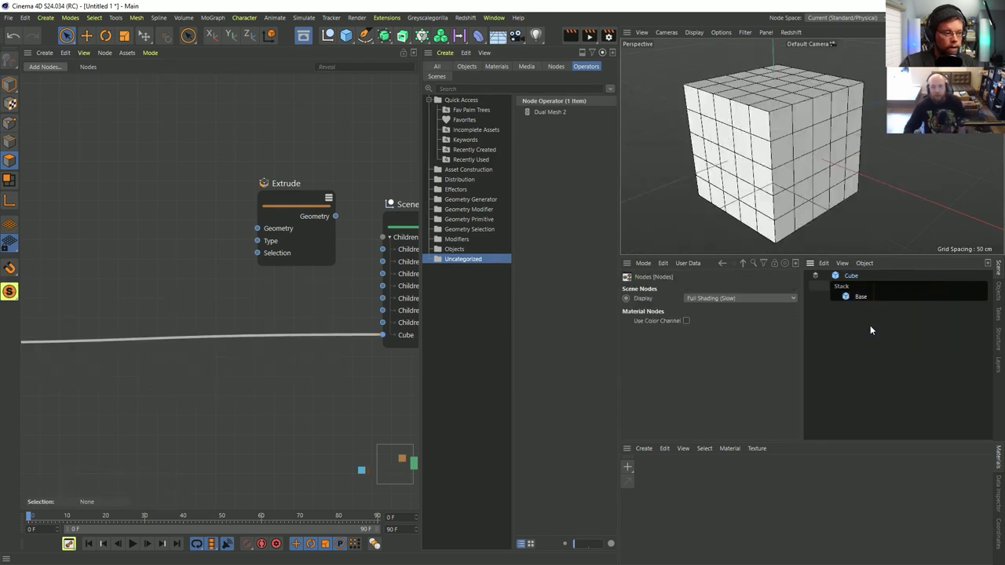
pyautogui.click(560, 113)
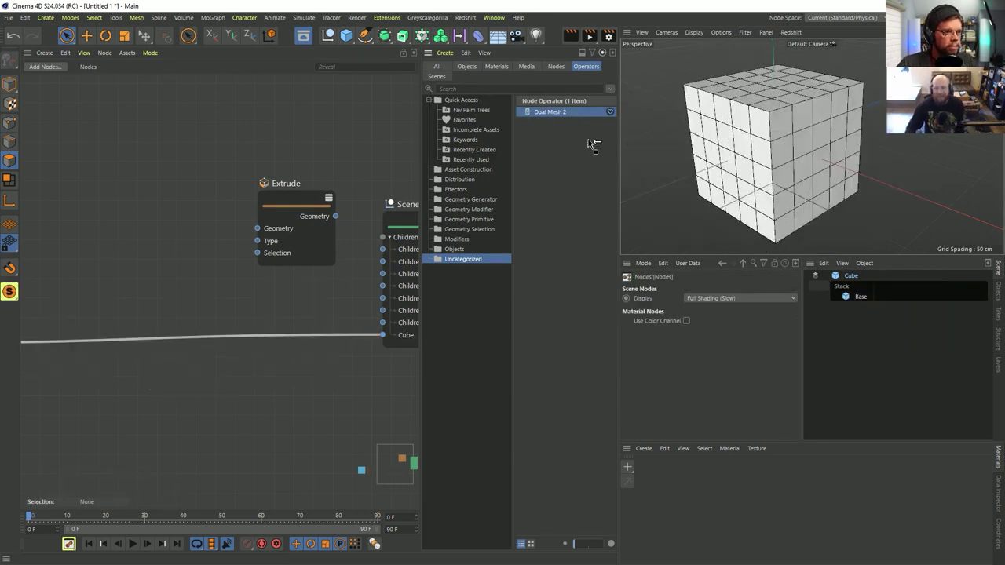
pyautogui.moveTo(593, 145); pyautogui.dragTo(850, 282)
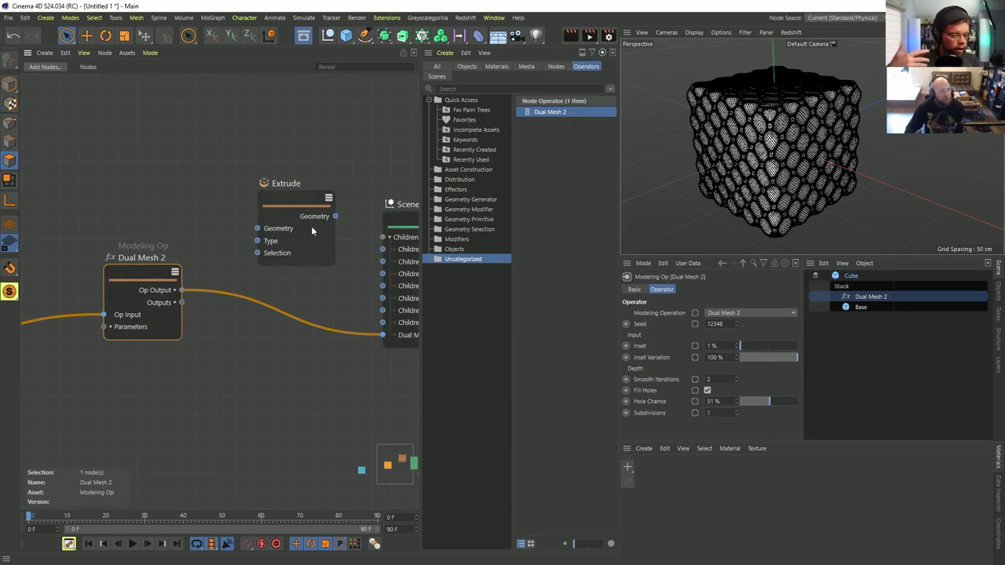
# Step: Switch the viewport to Gouraud shading without wireframe lines to inspect the Dual Mesh 2 geometry
pyautogui.press('n')
pyautogui.press('a')
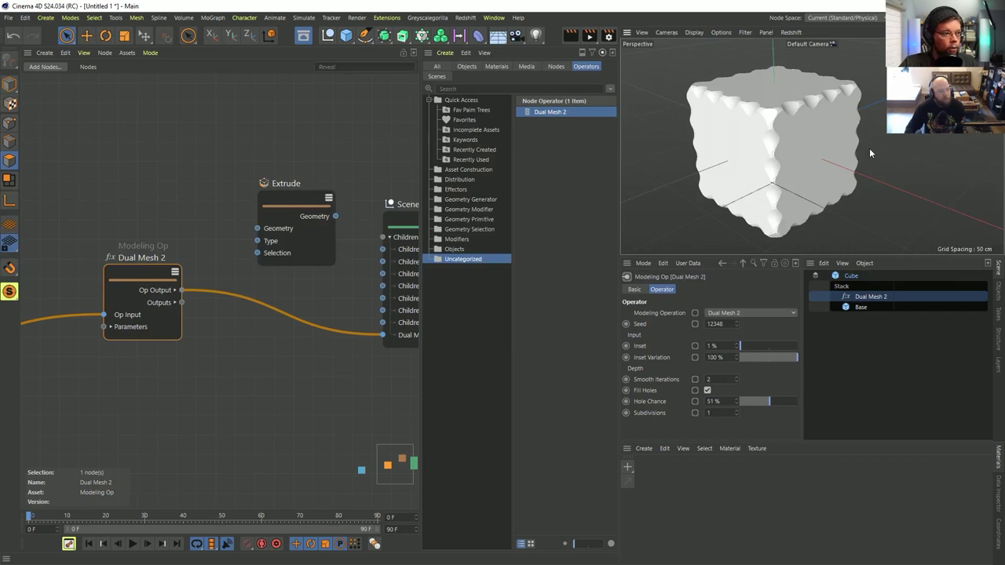
pyautogui.keyDown('alt'); pyautogui.moveTo(771, 167); pyautogui.dragTo(777, 143); pyautogui.keyUp('alt')
pyautogui.scroll(2, 778, 143)
pyautogui.moveTo(157, 198); pyautogui.dragTo(138, 341)
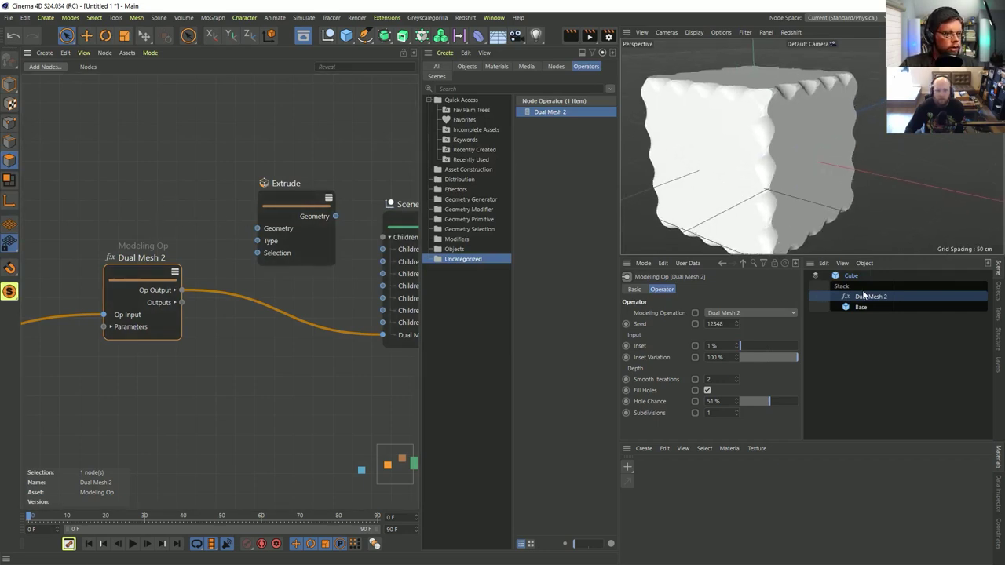
# Step: Turn off Fill Holes on the Dual Mesh 2 operator and set Inset 21%, Hole Chance 11%, Smooth Iterations 1 and Subdivisions 0
pyautogui.click(708, 390)
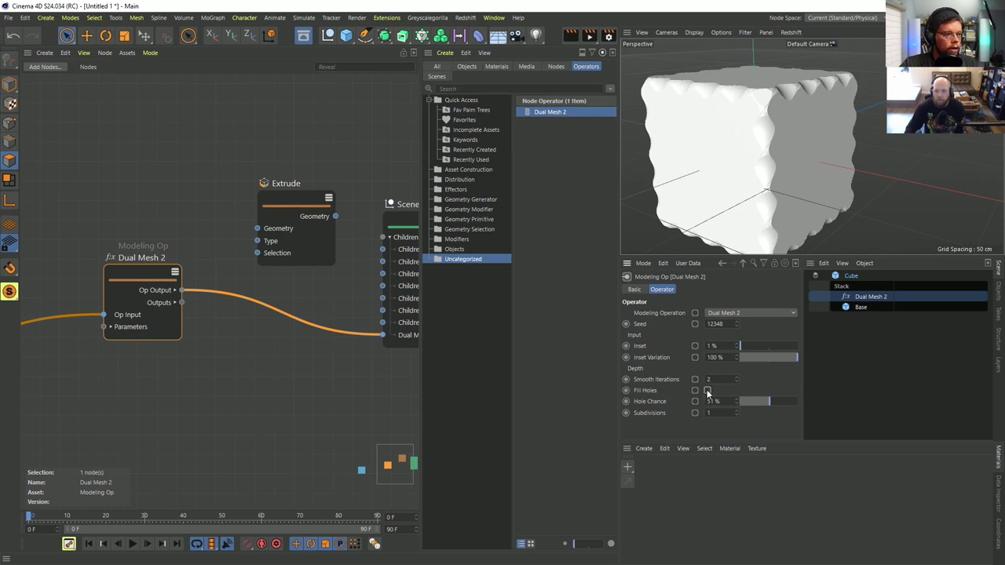
pyautogui.click(743, 313)
pyautogui.click(742, 311)
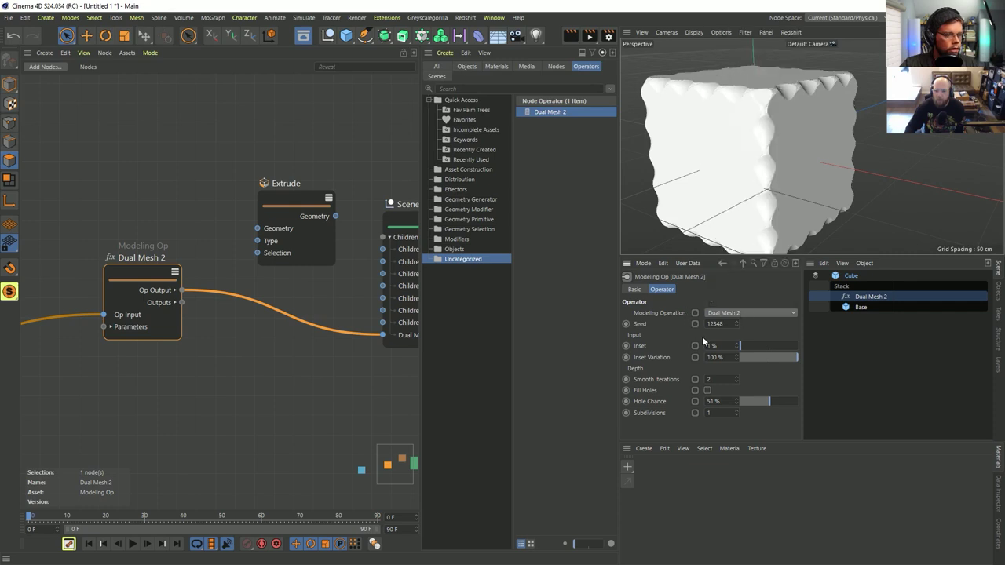
pyautogui.click(752, 345)
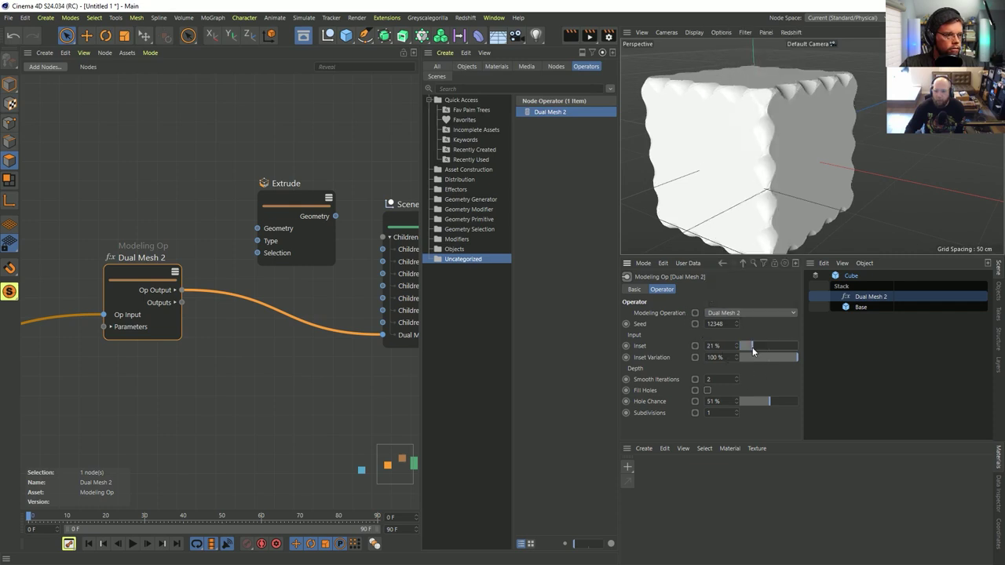
pyautogui.click(746, 399)
pyautogui.click(719, 378)
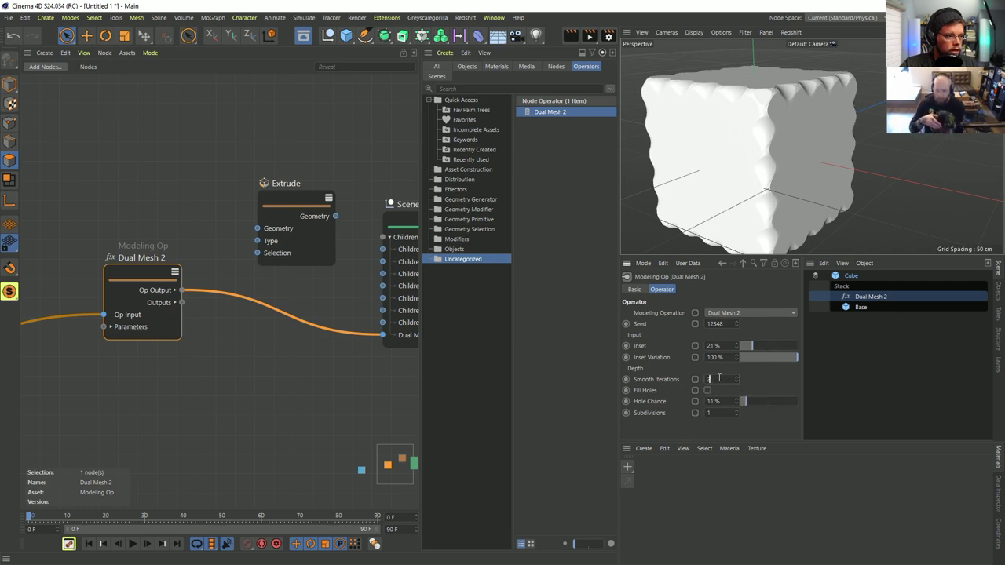
pyautogui.press('Return')
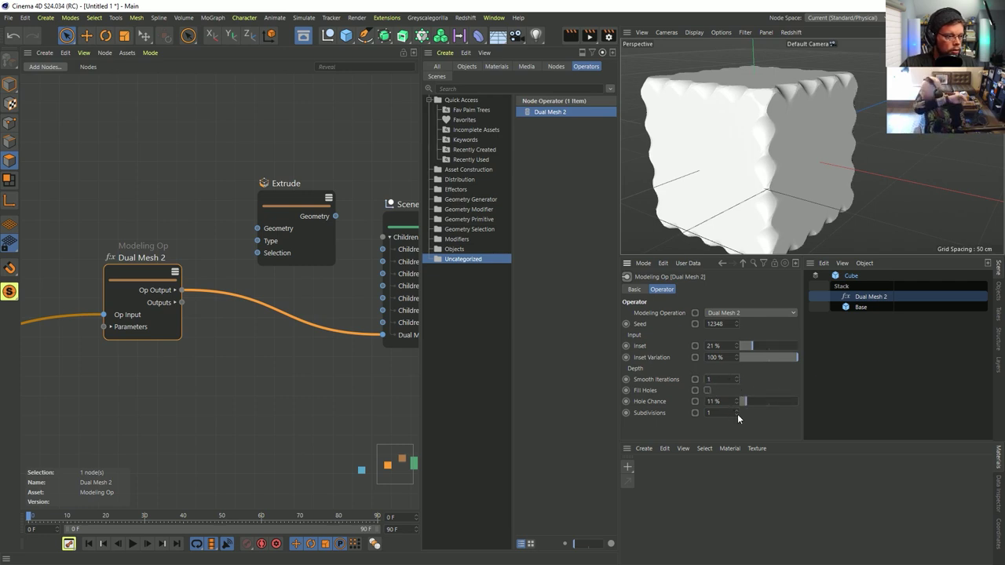
pyautogui.click(737, 414)
# Step: Switch the viewport to Gouraud shading with lines and inspect the Dual Mesh 2 wireframe up close
pyautogui.press('n')
pyautogui.press('b')
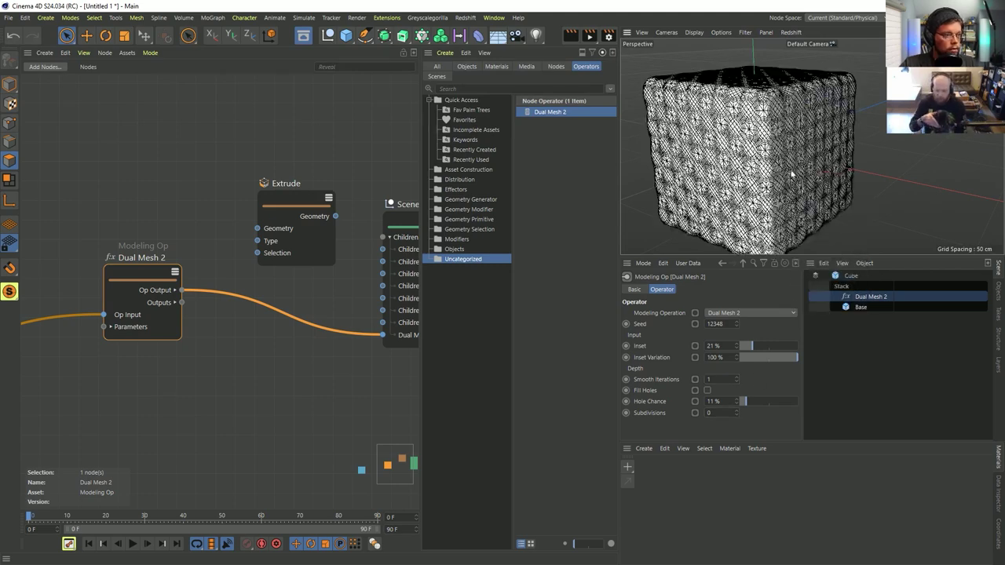
pyautogui.keyDown('alt'); pyautogui.moveTo(790, 174); pyautogui.dragTo(817, 169); pyautogui.keyUp('alt')
pyautogui.scroll(3, 775, 181)
# Step: Delete the Dual Mesh 2 operator node from the Cube's chain
pyautogui.moveTo(161, 268); pyautogui.dragTo(149, 259, button='middle')
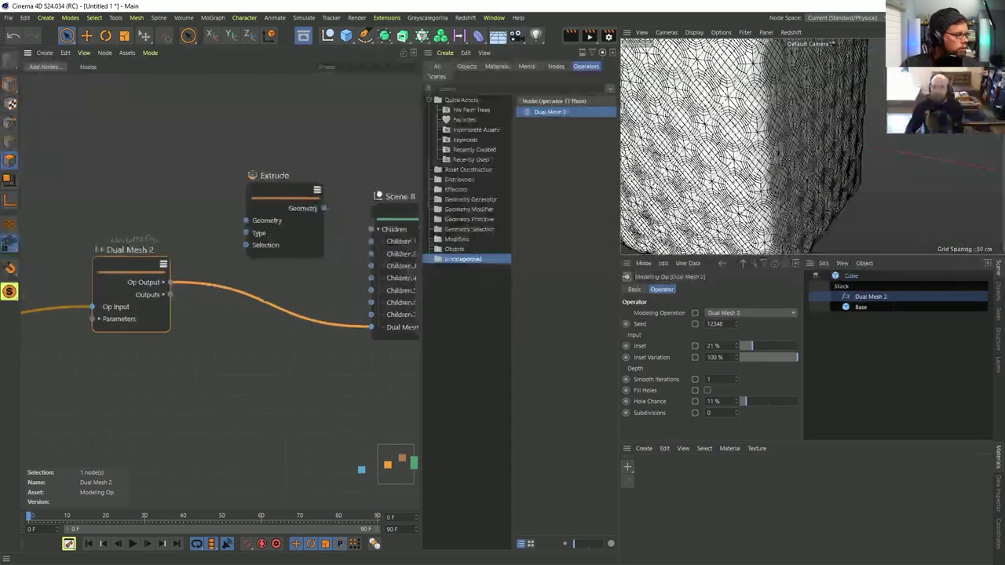
pyautogui.click(131, 323)
pyautogui.press('Delete')
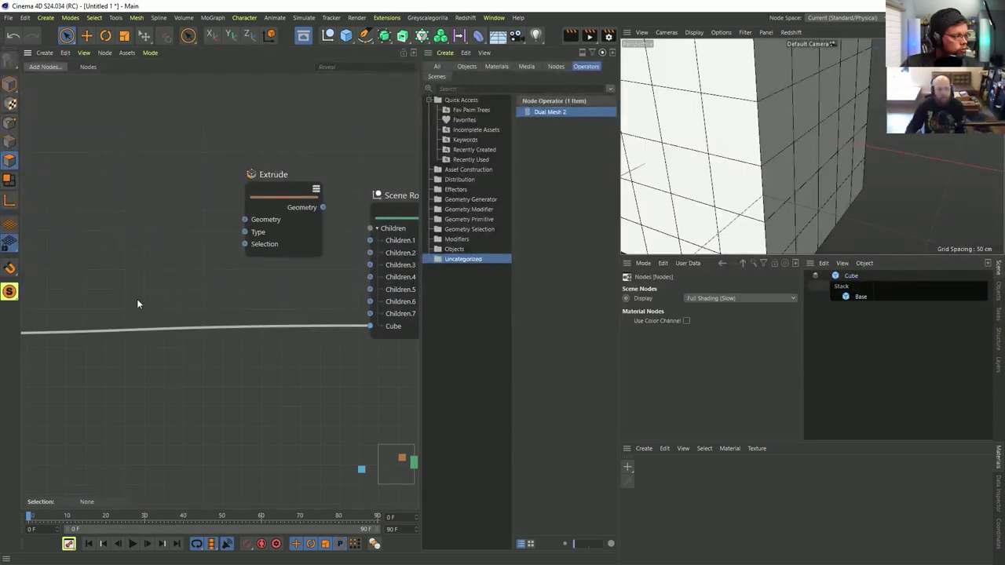
pyautogui.scroll(-3, 309, 213)
pyautogui.scroll(2, 302, 214)
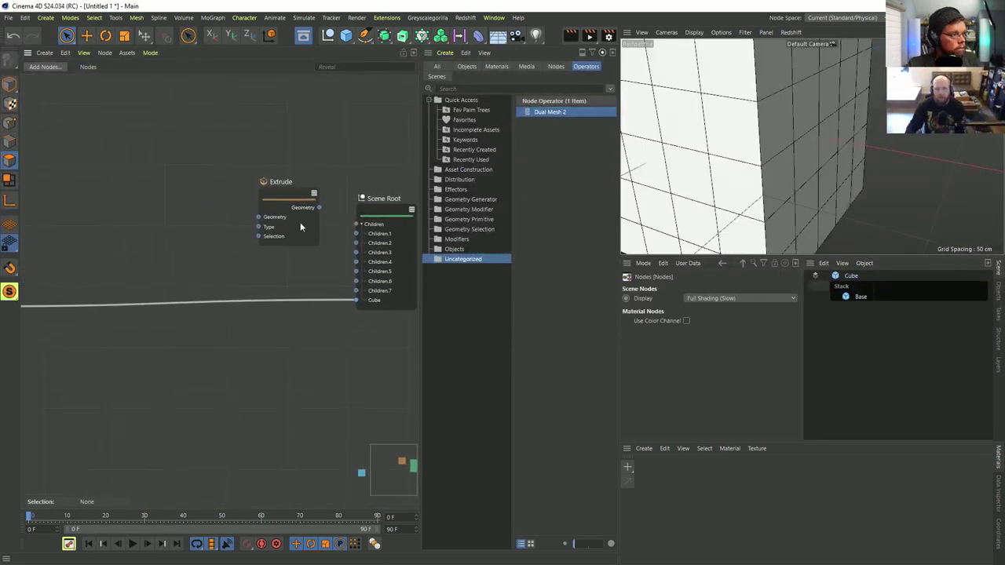
# Step: Place a standalone Dual Mesh Modifier node from the Geometry Modifier category in the graph and check its asset commands
pyautogui.click(484, 211)
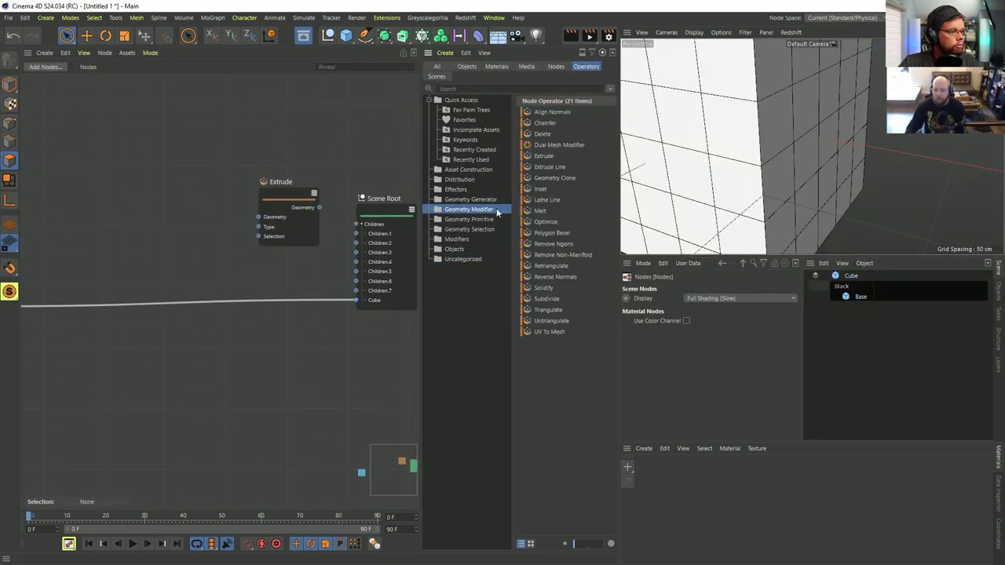
pyautogui.moveTo(559, 144); pyautogui.dragTo(134, 158)
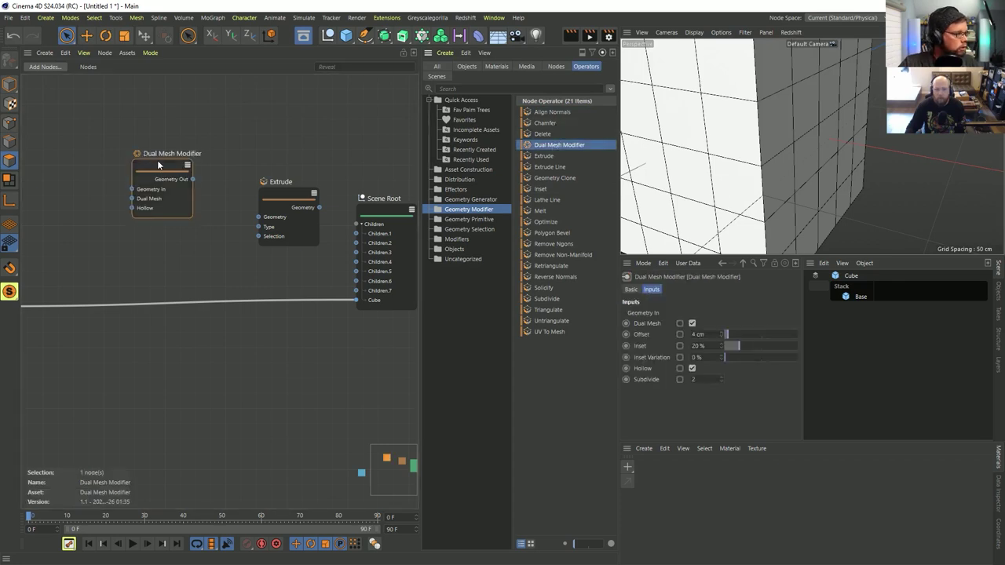
pyautogui.rightClick(160, 161)
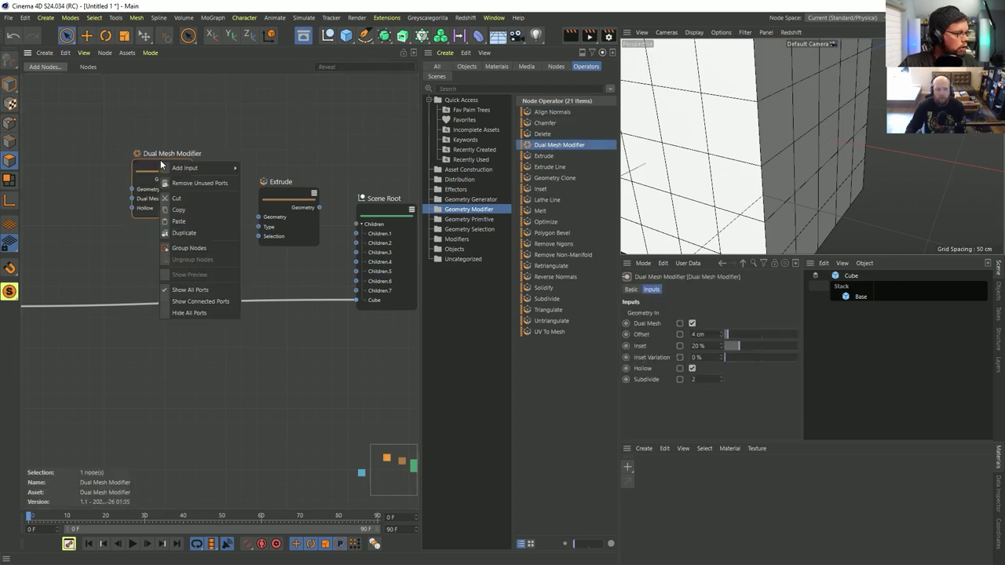
pyautogui.click(190, 211)
pyautogui.click(131, 53)
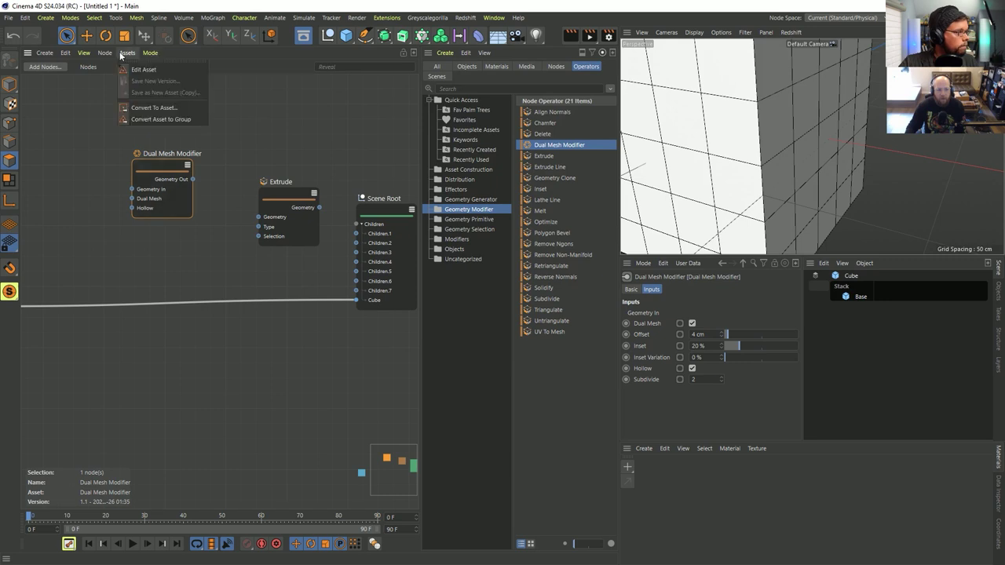
pyautogui.click(140, 70)
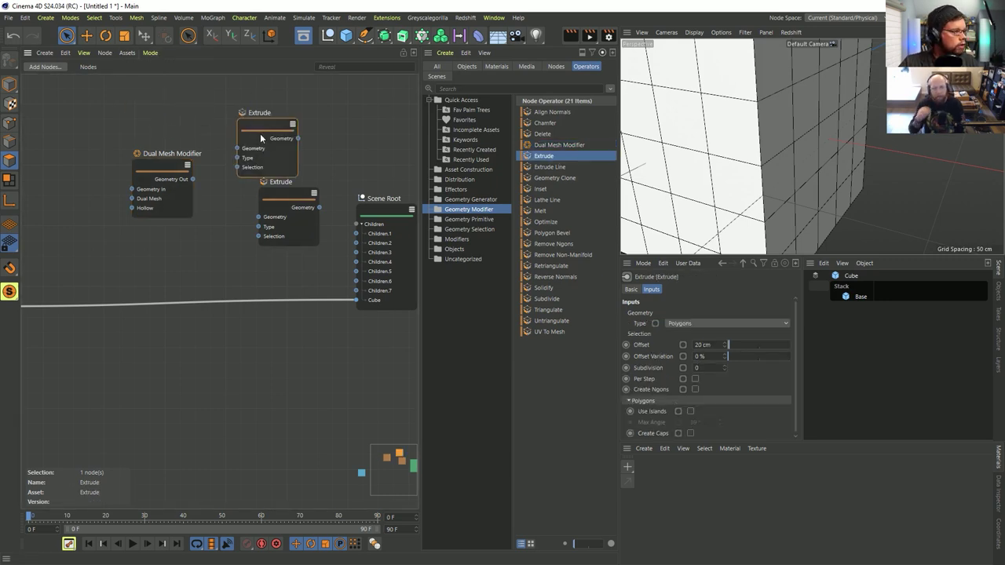
# Step: Separate the newly added standalone Extrude node from the Dual Mesh Modifier node, and delete that upper Extrude
pyautogui.moveTo(260, 133); pyautogui.dragTo(249, 122)
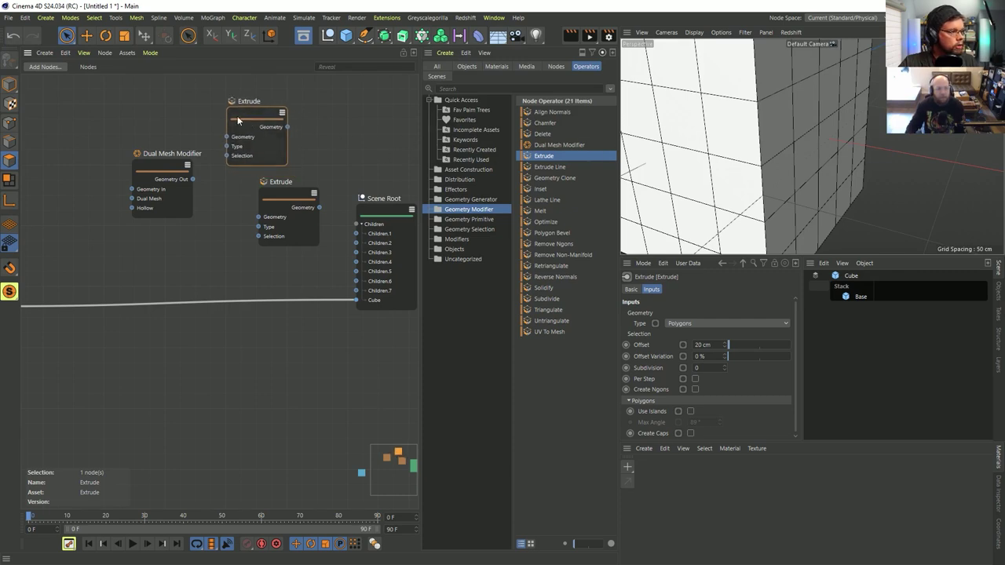
pyautogui.moveTo(189, 168); pyautogui.dragTo(176, 161)
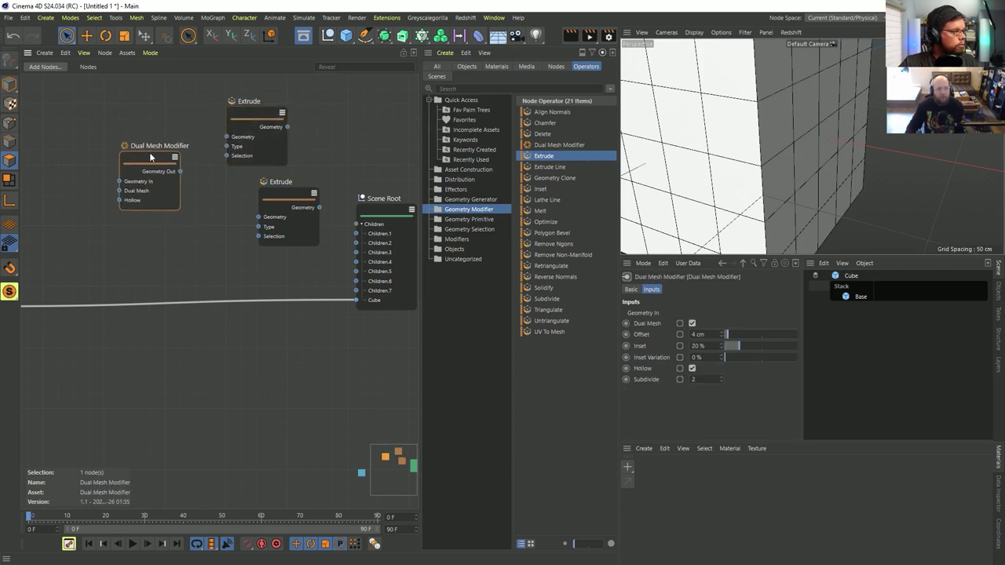
pyautogui.click(253, 121)
pyautogui.press('Delete')
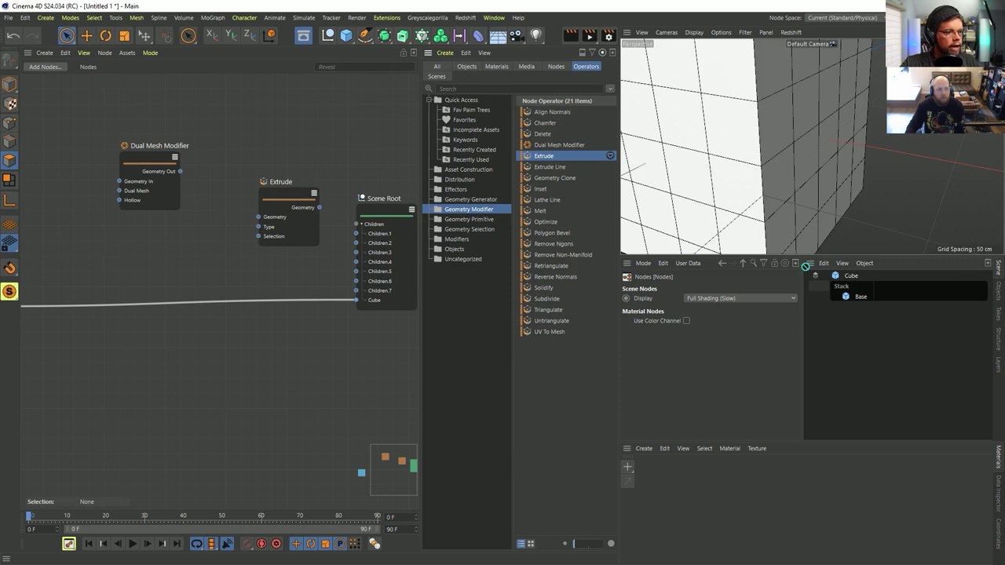
# Step: Apply the Extrude operator to the Cube and place another standalone Extrude node, comparing the asset commands available for each
pyautogui.moveTo(806, 267); pyautogui.dragTo(862, 297)
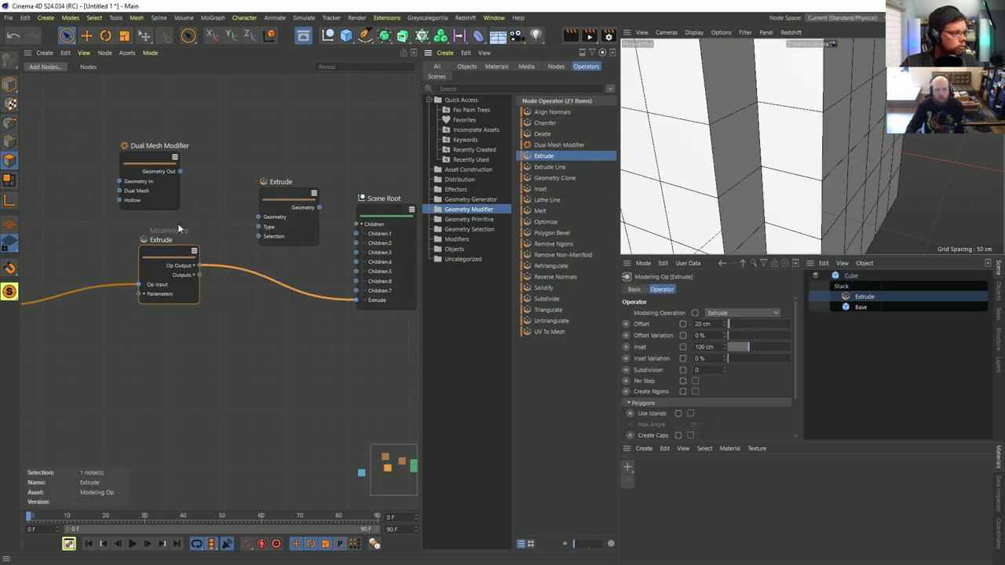
pyautogui.click(126, 53)
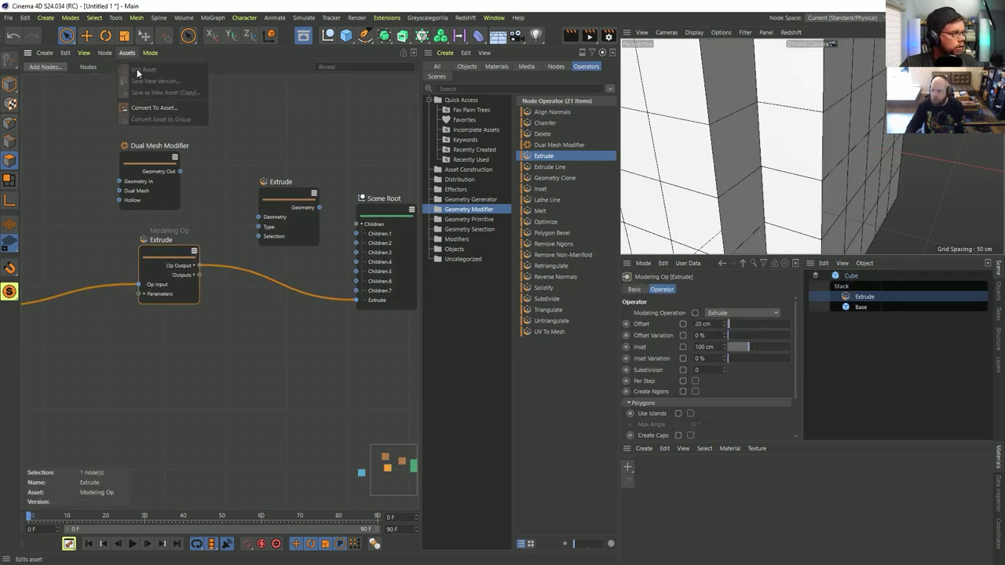
pyautogui.moveTo(546, 155); pyautogui.dragTo(261, 129)
pyautogui.click(127, 53)
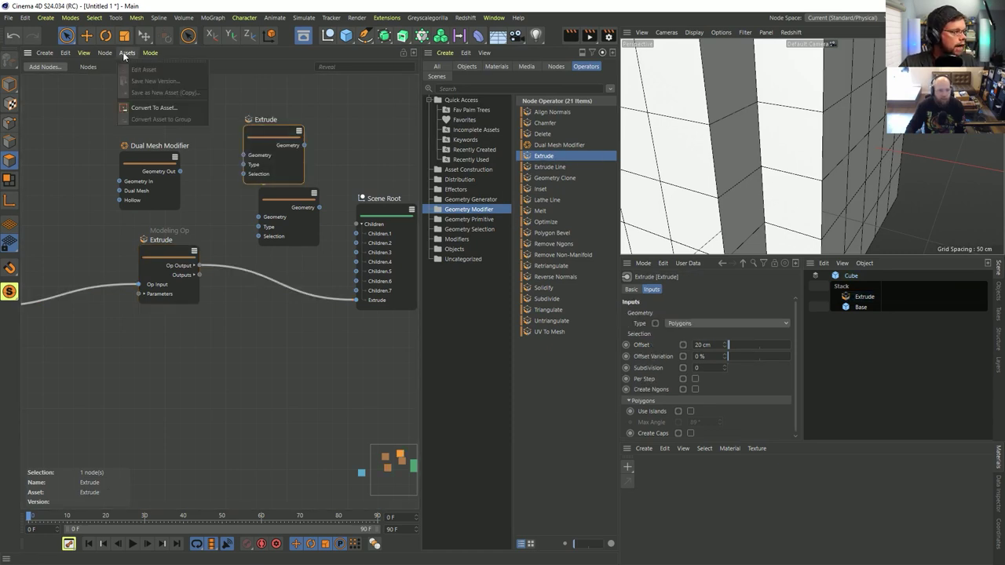
pyautogui.click(182, 139)
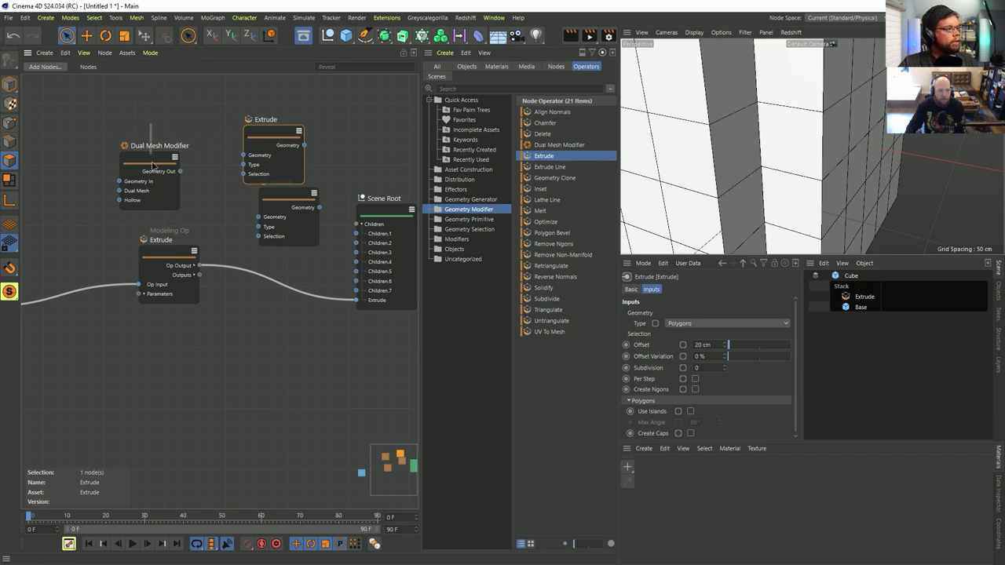
# Step: Reposition the Dual Mesh Modifier node and open its asset for editing
pyautogui.moveTo(144, 163); pyautogui.dragTo(165, 141)
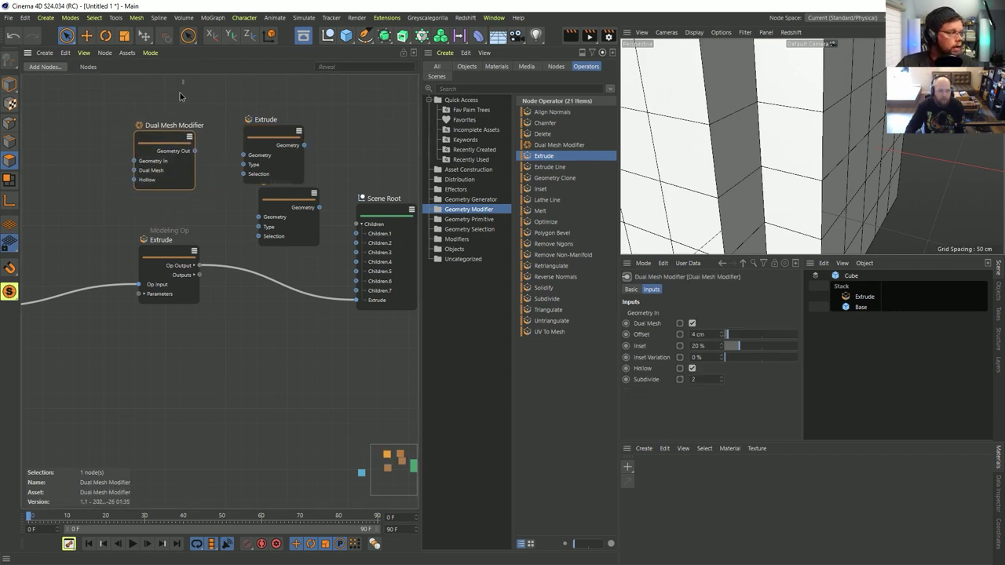
pyautogui.moveTo(158, 136); pyautogui.dragTo(168, 143)
pyautogui.click(127, 54)
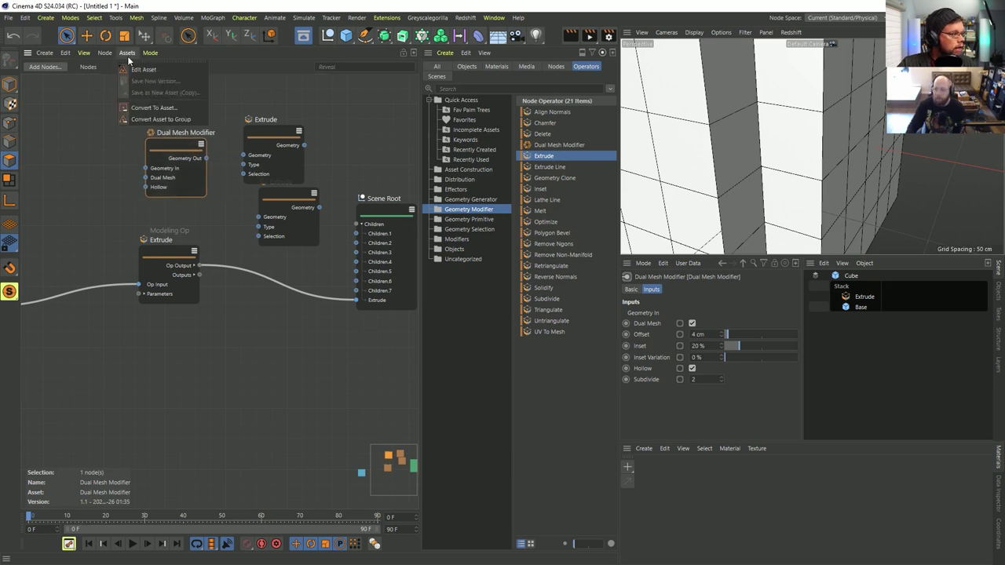
pyautogui.click(134, 70)
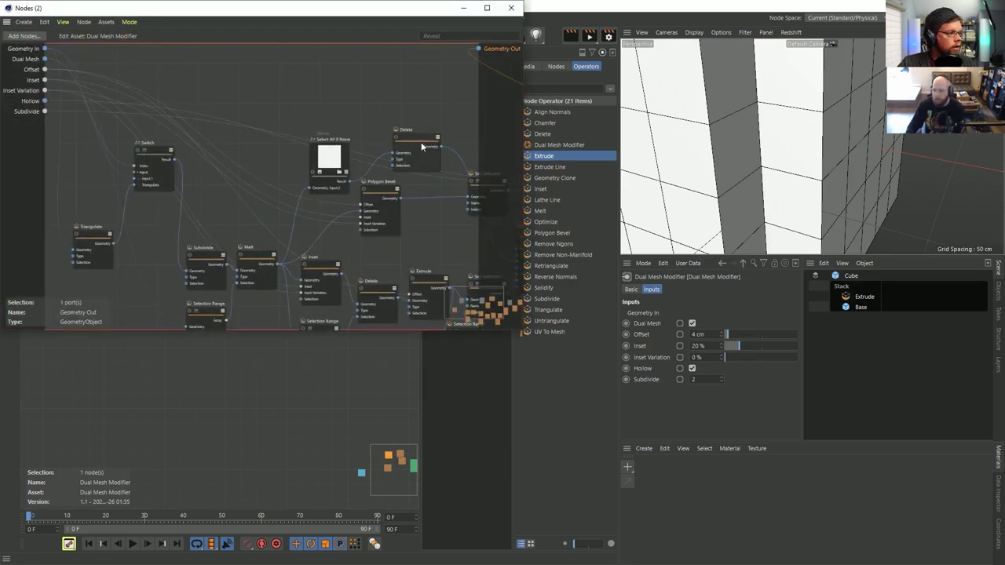
# Step: Enlarge the asset editor window, examine the node network inside the Dual Mesh Modifier, and close the window
pyautogui.scroll(-5, 410, 190)
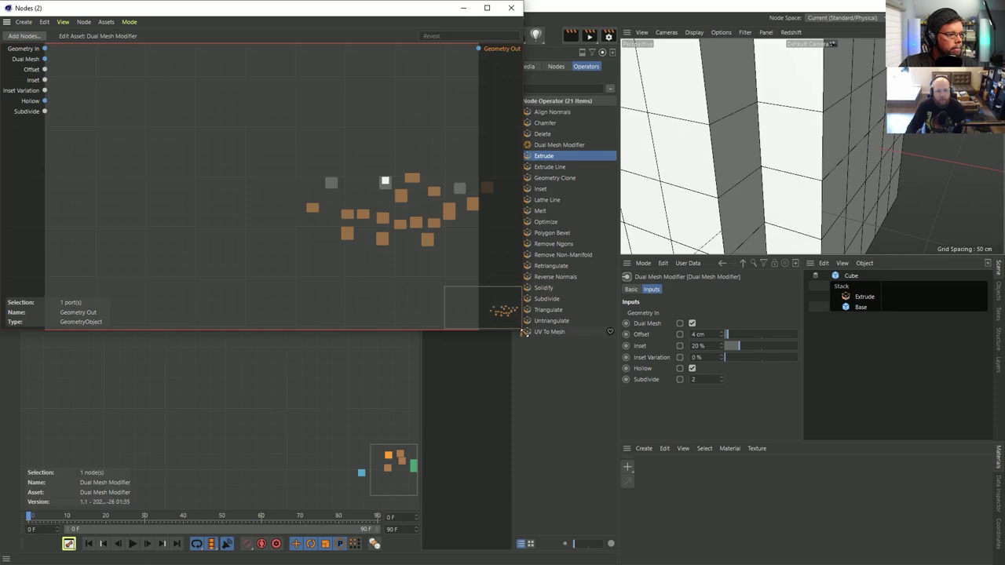
pyautogui.moveTo(525, 332); pyautogui.dragTo(754, 502)
pyautogui.scroll(5, 485, 283)
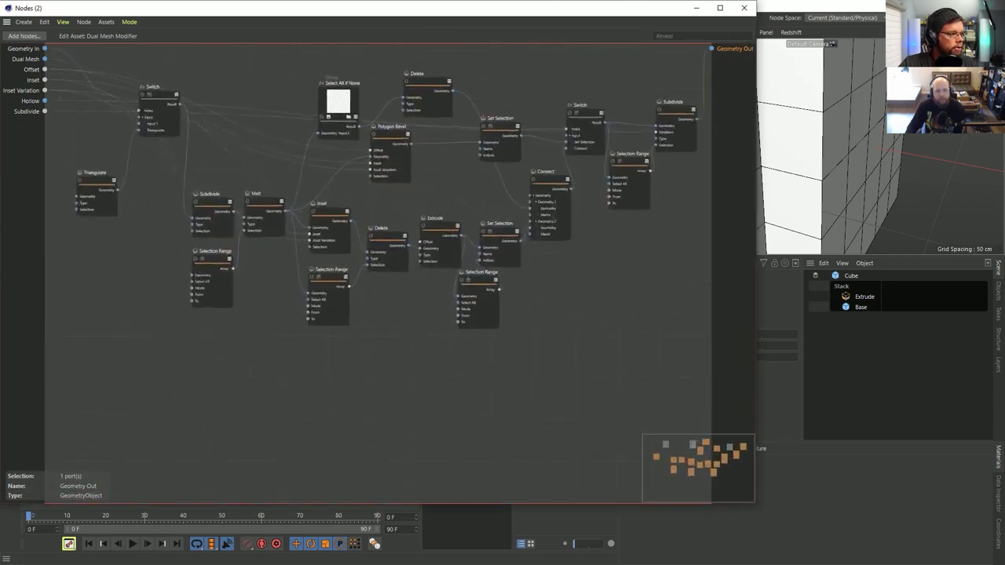
pyautogui.scroll(1, 440, 212)
pyautogui.moveTo(492, 128); pyautogui.dragTo(555, 205, button='middle')
pyautogui.moveTo(409, 280); pyautogui.dragTo(339, 300, button='middle')
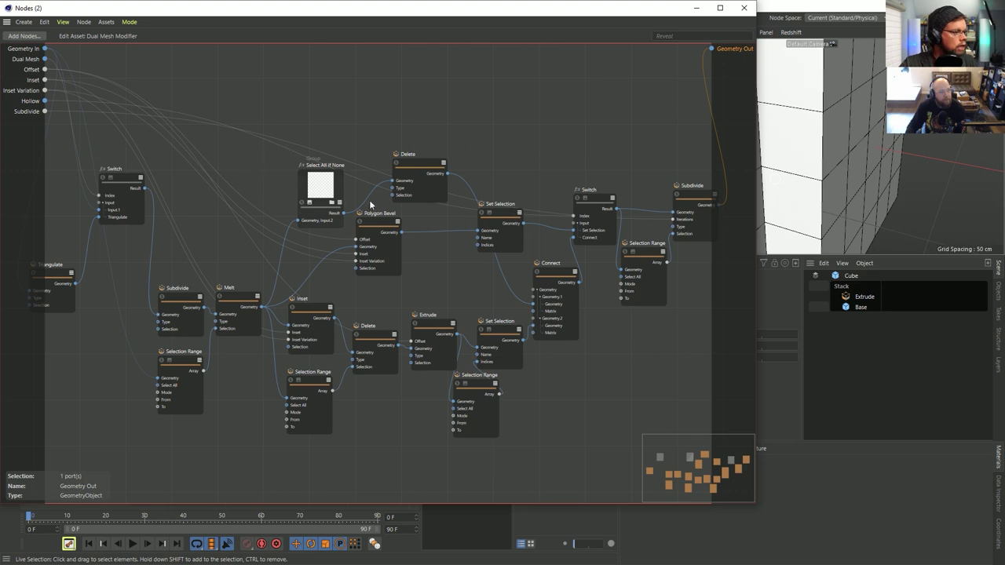
pyautogui.moveTo(372, 206); pyautogui.dragTo(279, 173, button='middle')
pyautogui.moveTo(153, 93); pyautogui.dragTo(215, 105, button='middle')
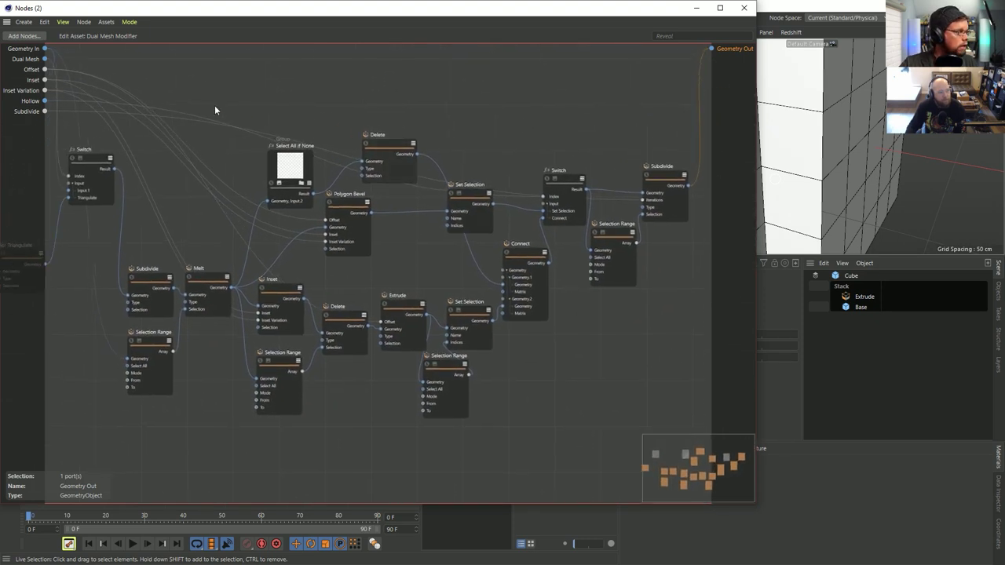
pyautogui.click(744, 8)
# Step: Delete the standalone Dual Mesh Modifier and both standalone Extrude nodes, keeping only the Extrude operator chain
pyautogui.click(330, 136)
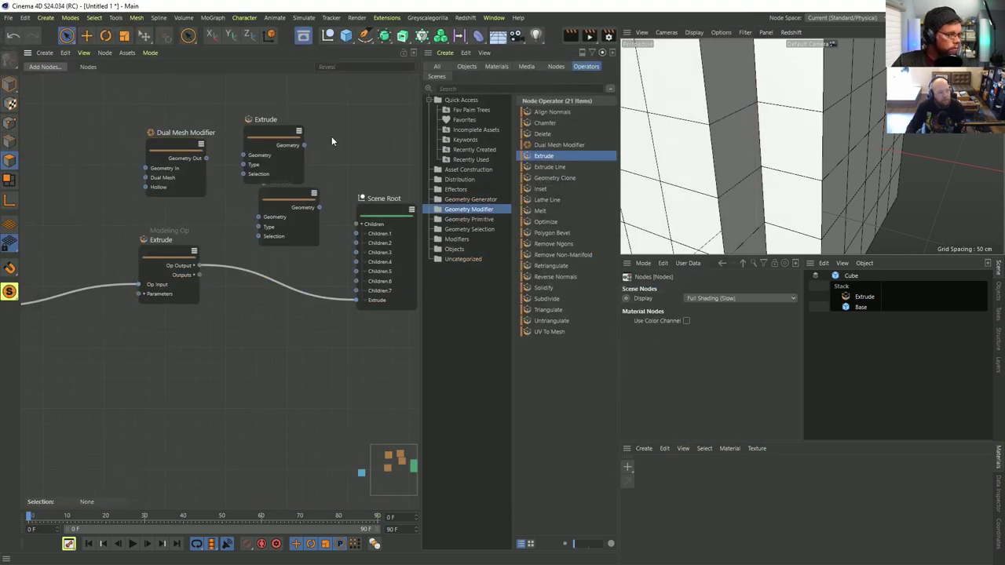
pyautogui.moveTo(330, 106); pyautogui.dragTo(165, 204)
pyautogui.press('Delete')
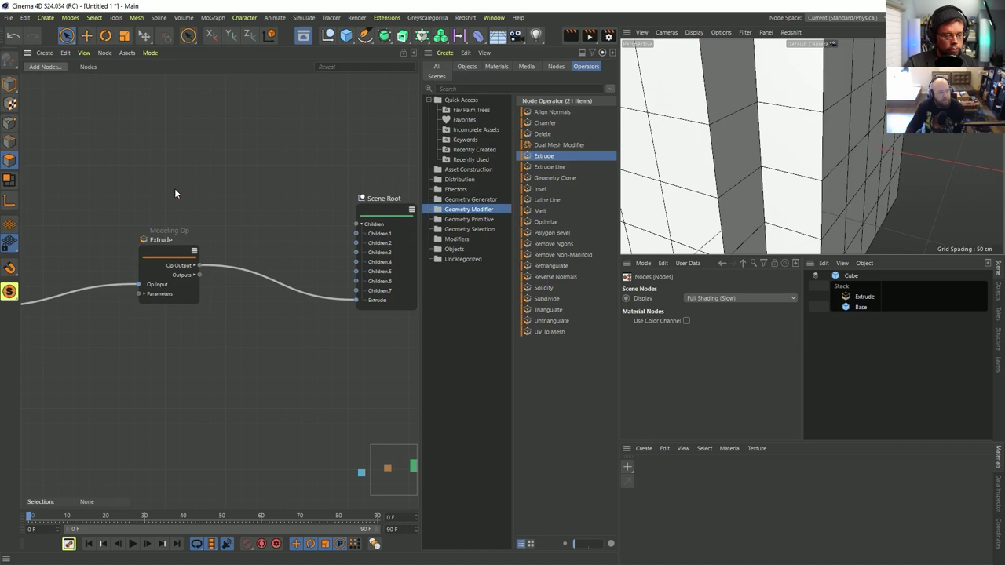
pyautogui.scroll(-5, 803, 168)
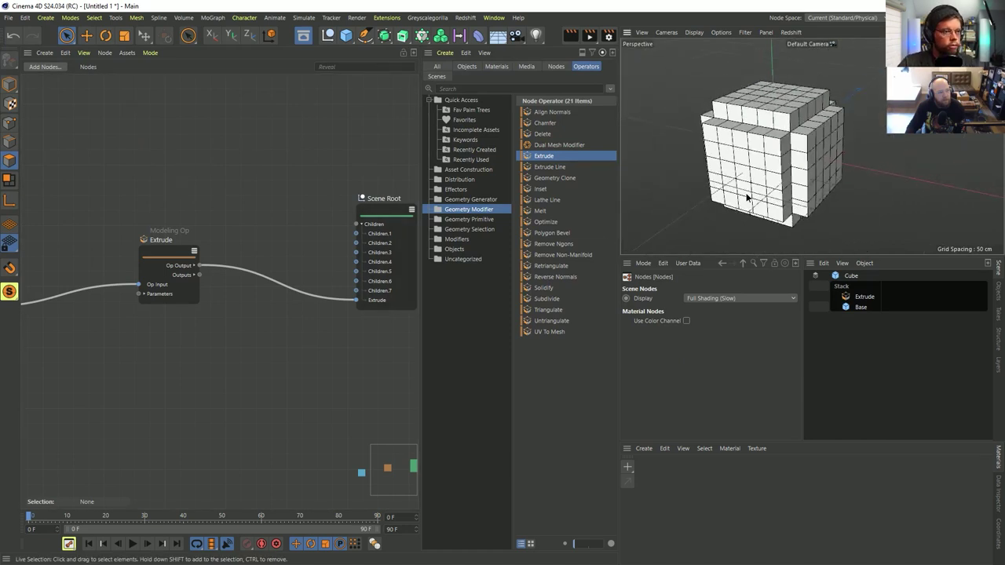
pyautogui.scroll(2, 763, 191)
pyautogui.keyDown('alt'); pyautogui.moveTo(361, 228); pyautogui.dragTo(348, 223, button='middle'); pyautogui.keyUp('alt')
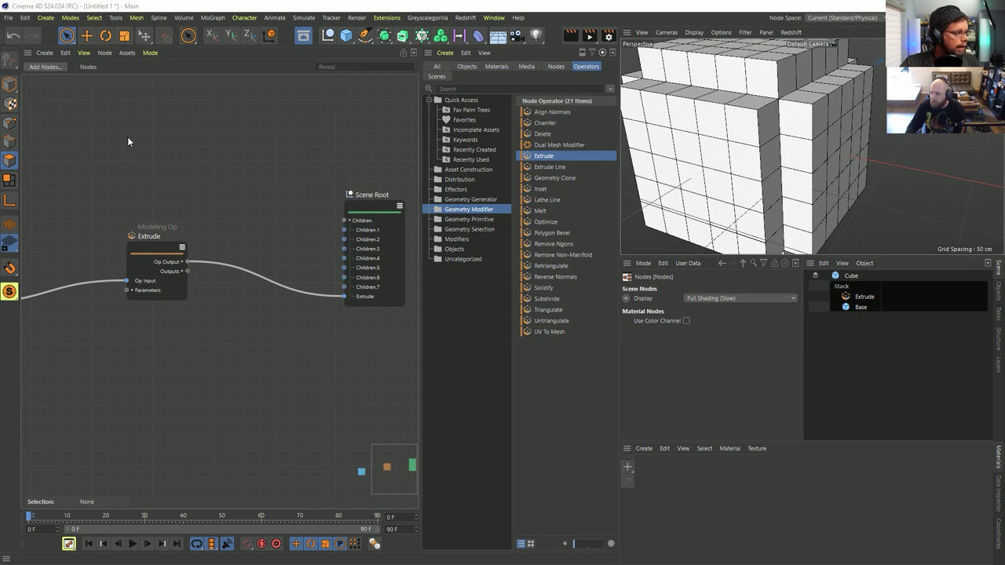
# Step: Add a Time node to the graph and place it above the Extrude operator
pyautogui.doubleClick(153, 142)
pyautogui.write('time')
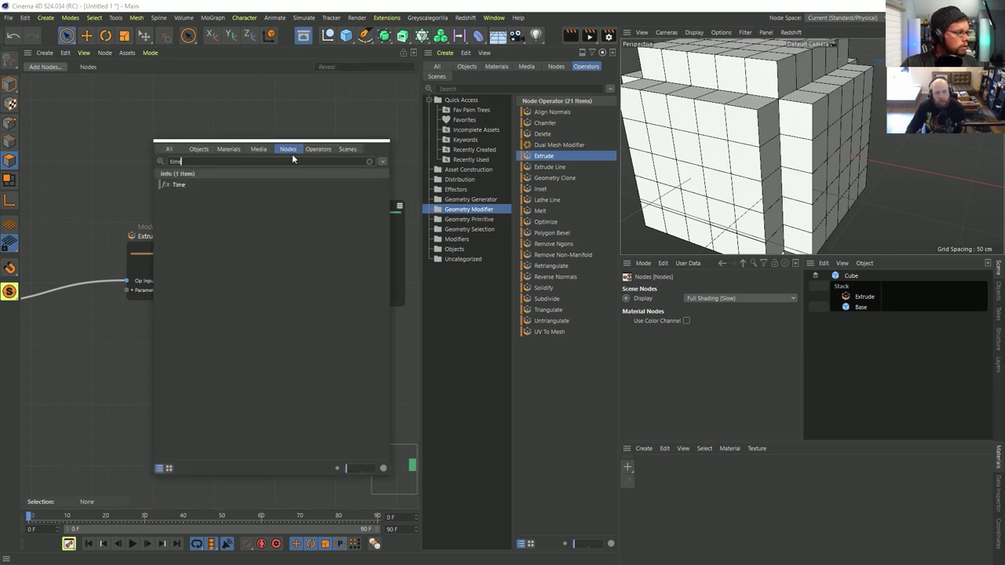
pyautogui.moveTo(181, 184); pyautogui.dragTo(135, 163)
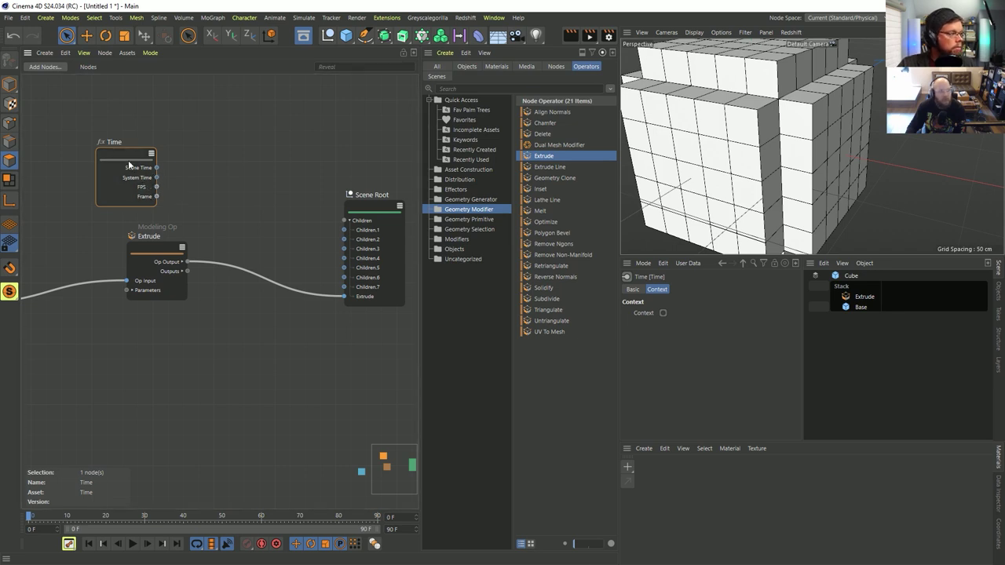
pyautogui.moveTo(138, 166); pyautogui.dragTo(188, 152)
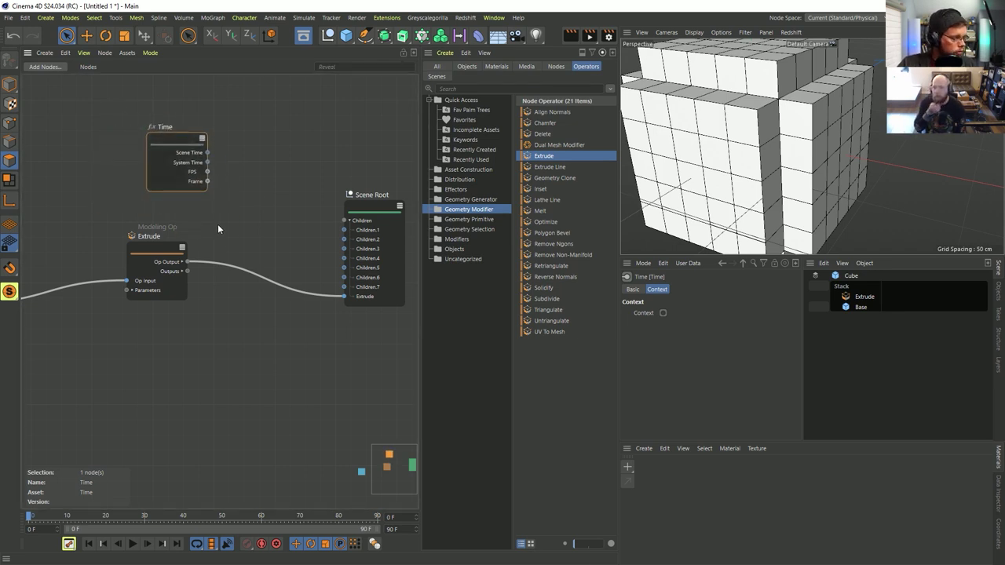
# Step: Expand the Extrude operator's Parameters port and reposition the Extrude operator and the Time node, with Time as its upstream neighbour
pyautogui.moveTo(184, 222); pyautogui.dragTo(229, 205, button='middle')
pyautogui.click(178, 272)
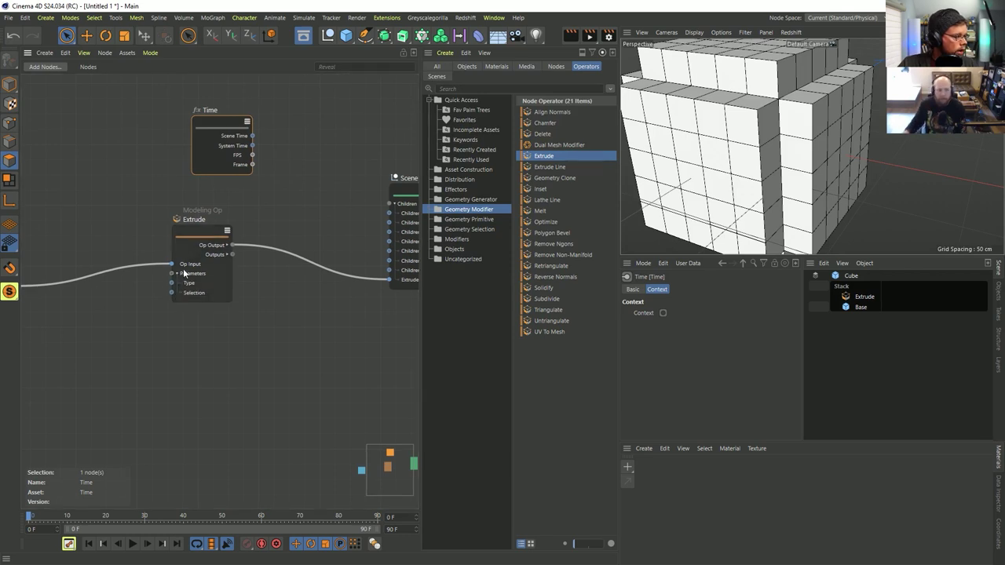
pyautogui.moveTo(200, 231); pyautogui.dragTo(204, 233)
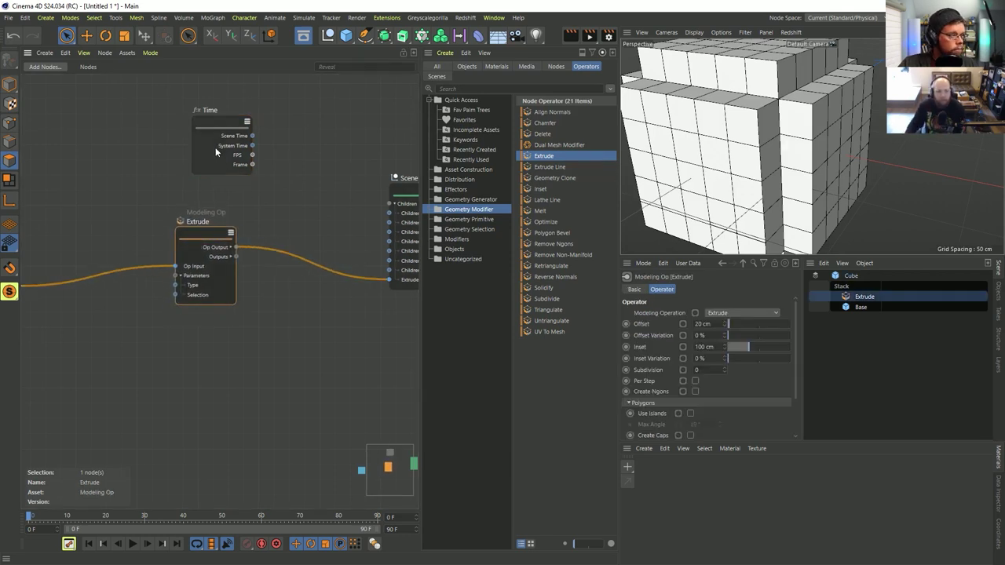
pyautogui.click(210, 119)
pyautogui.moveTo(210, 119); pyautogui.dragTo(83, 147)
# Step: Connect the Time node's Frame output to the Extrude operator's Offset parameter and play the animation until about frame 74
pyautogui.moveTo(126, 191); pyautogui.dragTo(163, 265)
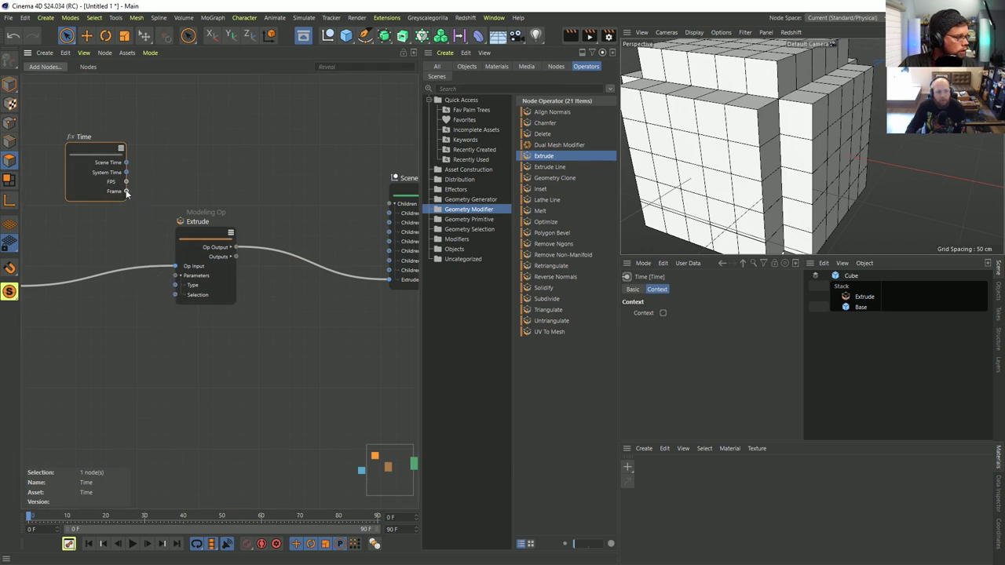
pyautogui.moveTo(126, 192); pyautogui.dragTo(179, 302)
pyautogui.moveTo(197, 312)
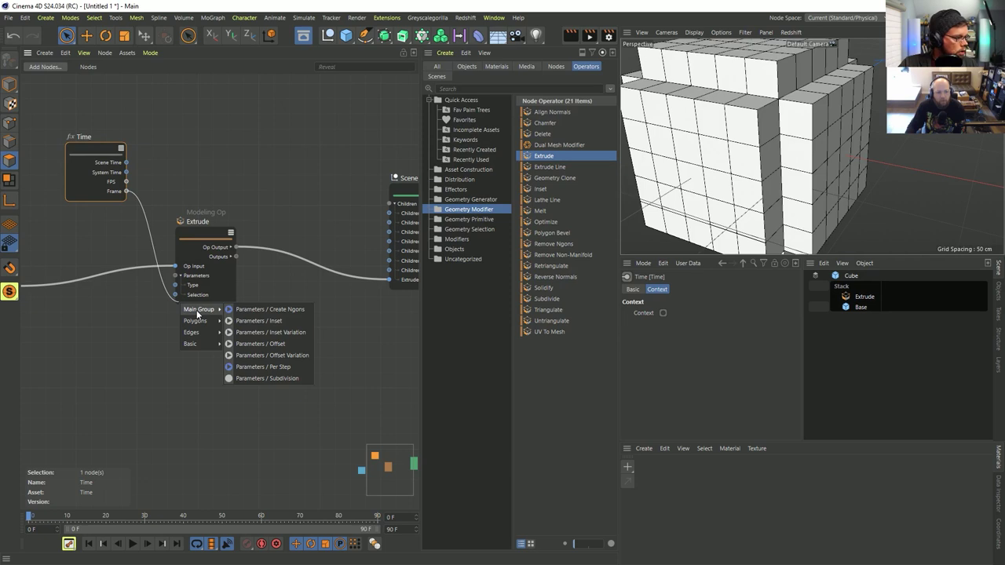
pyautogui.click(262, 343)
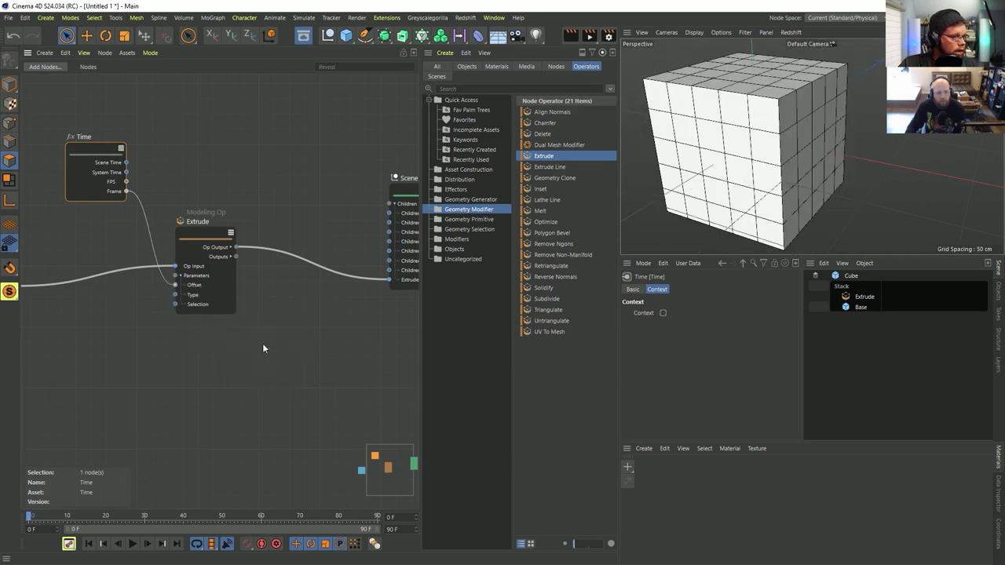
pyautogui.click(133, 544)
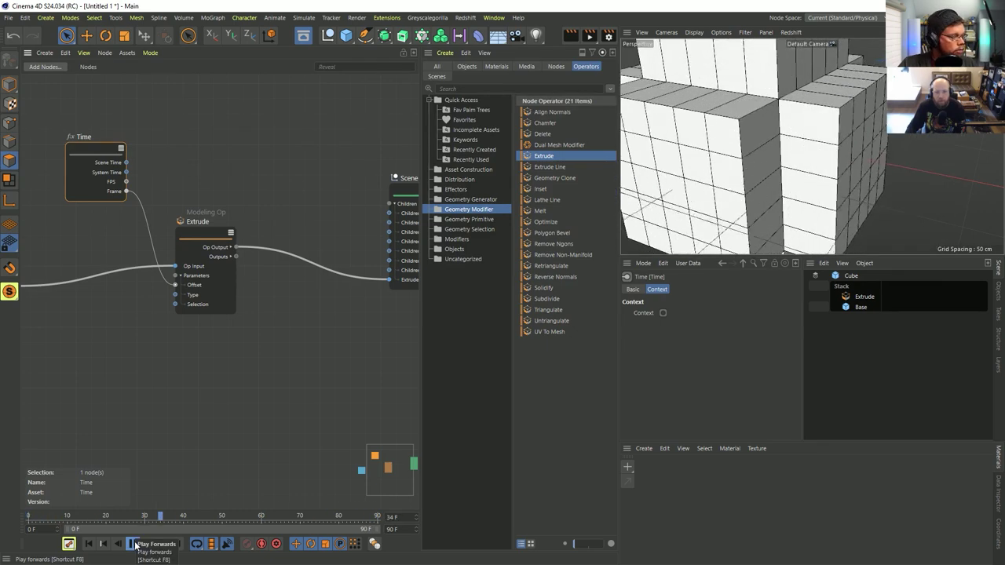
pyautogui.click(133, 543)
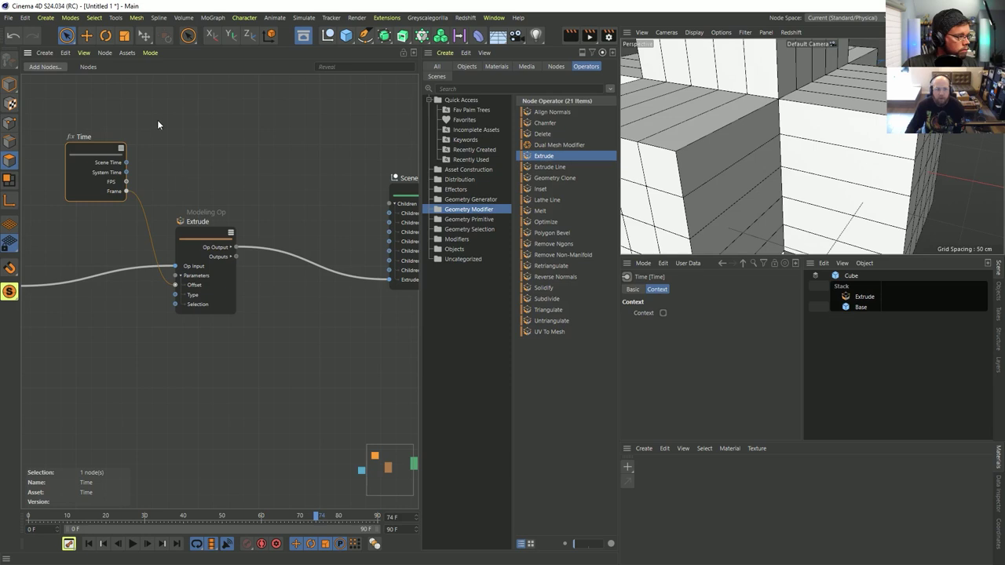
# Step: Remove the connection between Time's Frame output and the Extrude Offset, and try to delete the Extrude operator from the Cube's stack
pyautogui.click(146, 227)
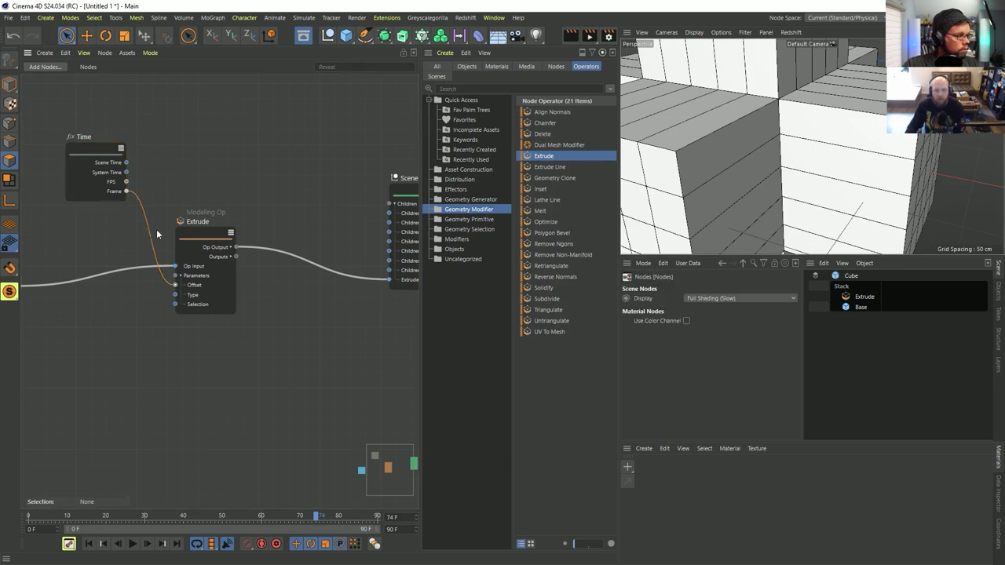
pyautogui.press('Delete')
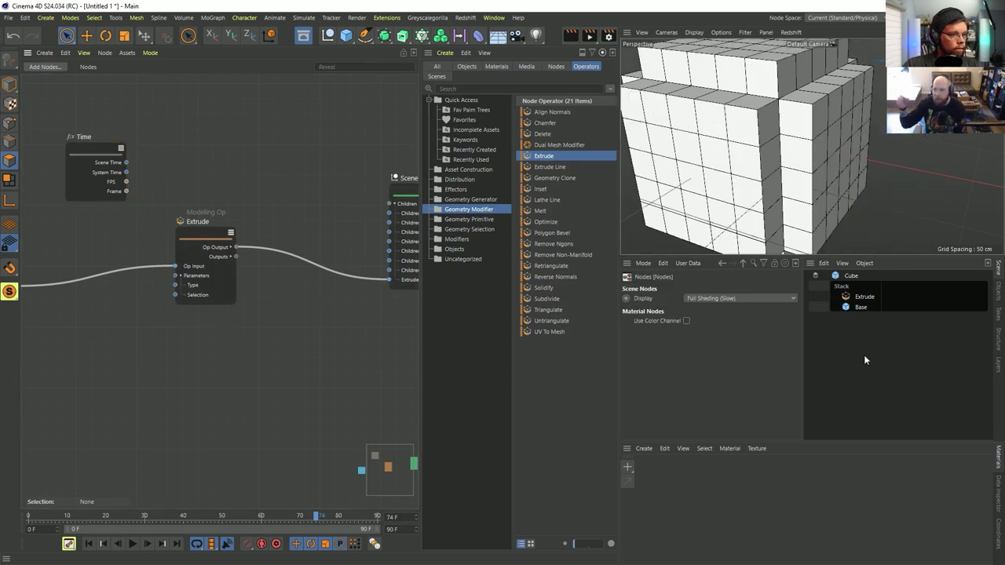
pyautogui.click(862, 299)
pyautogui.press('Delete')
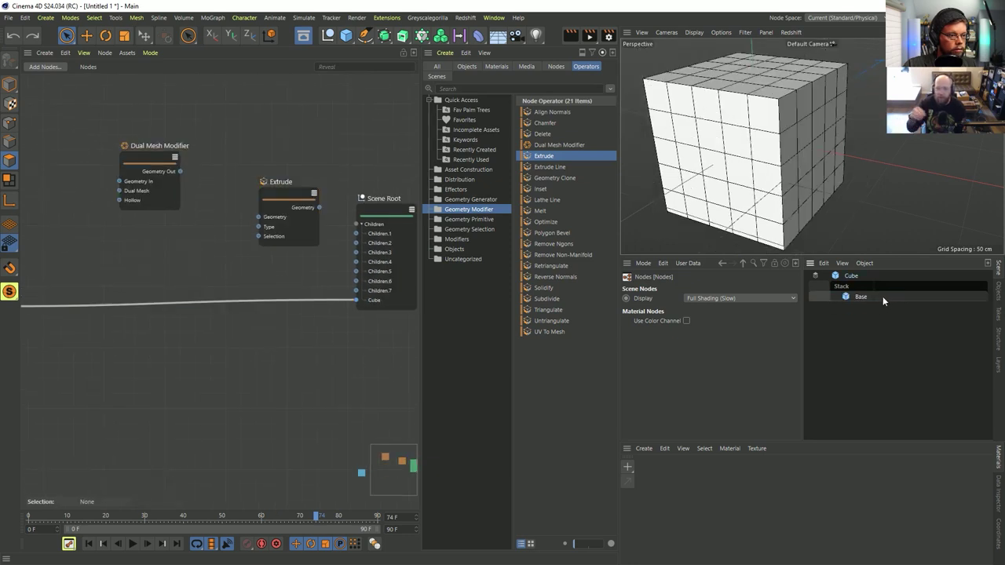
# Step: Undo the earlier changes back to the Cube stack of Subdivide, Random Selection, Expand Selection and Extrude operators
pyautogui.hotkey('ctrl', 'z')
pyautogui.hotkey('ctrl', 'z')
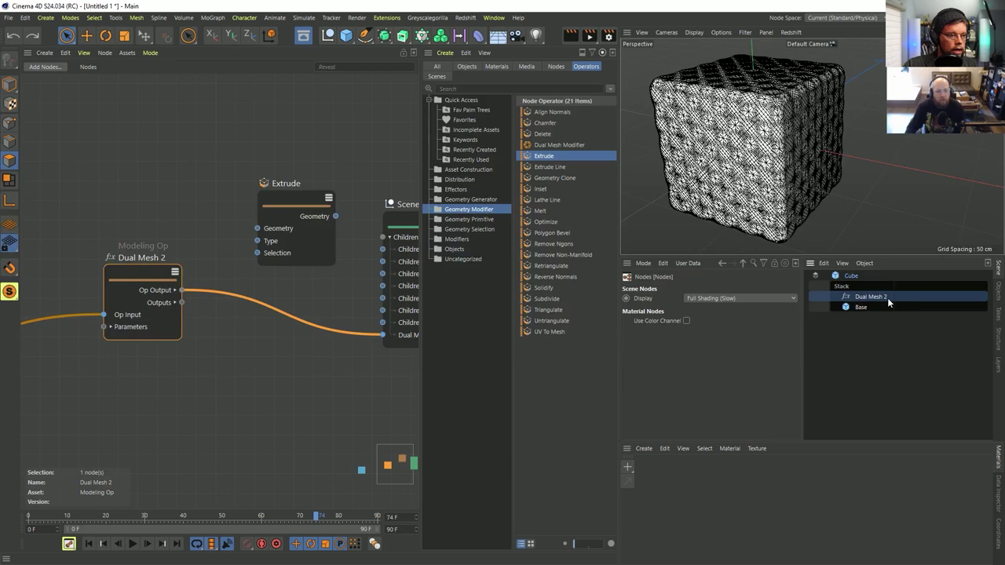
pyautogui.click(14, 36)
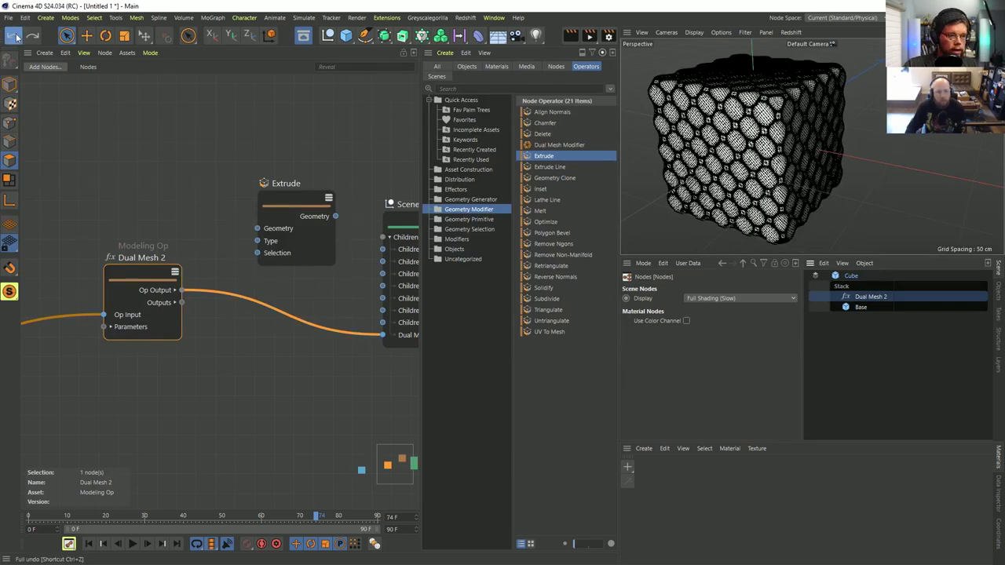
pyautogui.click(14, 36)
pyautogui.click(15, 36)
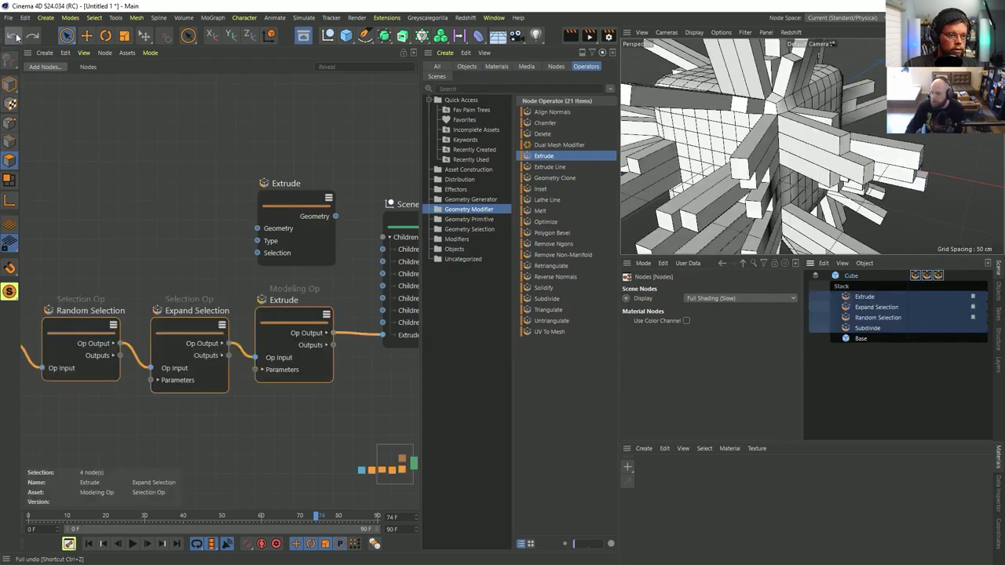
# Step: Search for and add a Time node, raise the Random Selection operator in the graph, and place Time above the operator chain
pyautogui.click(159, 170)
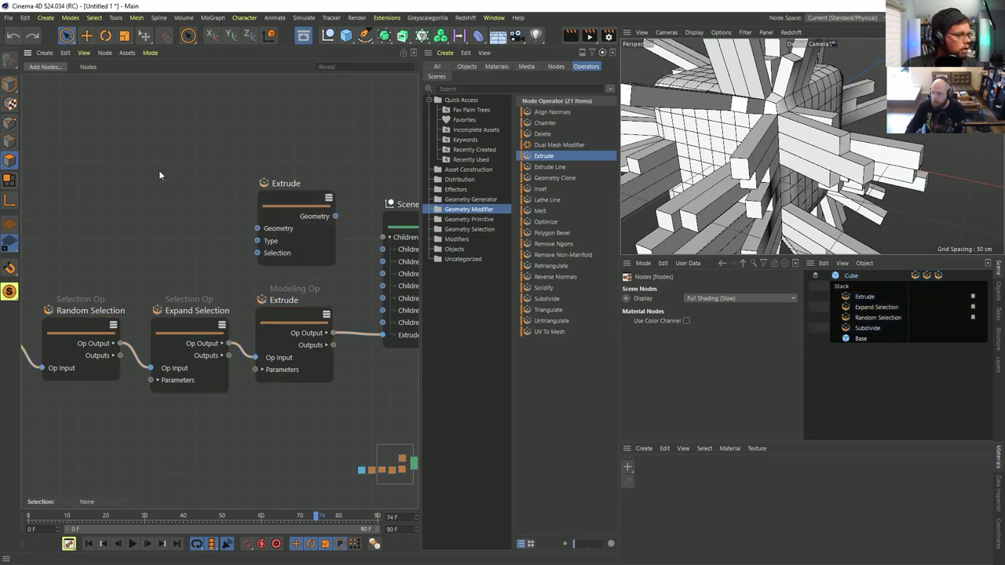
pyautogui.doubleClick(136, 156)
pyautogui.write('time')
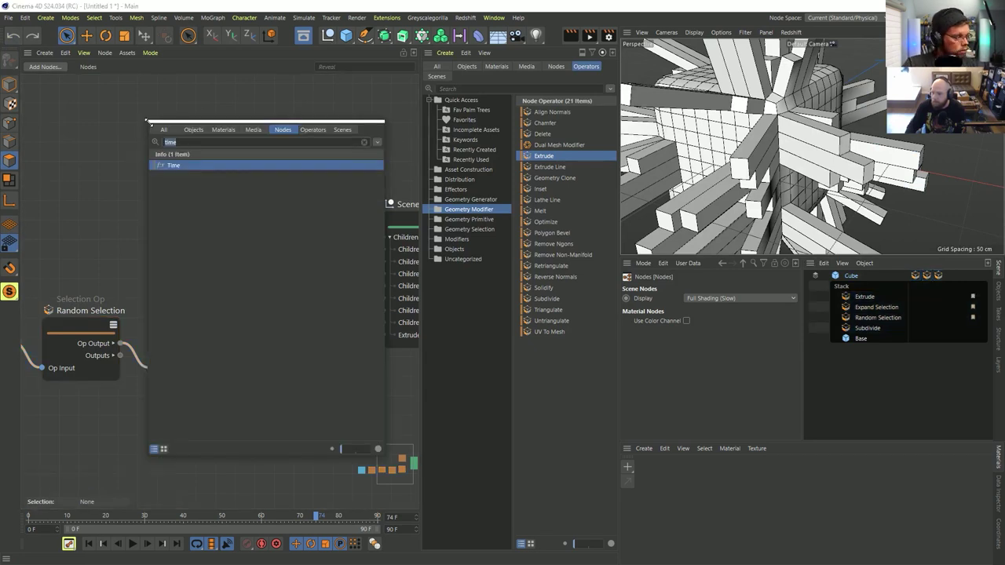
pyautogui.moveTo(157, 165); pyautogui.dragTo(92, 180)
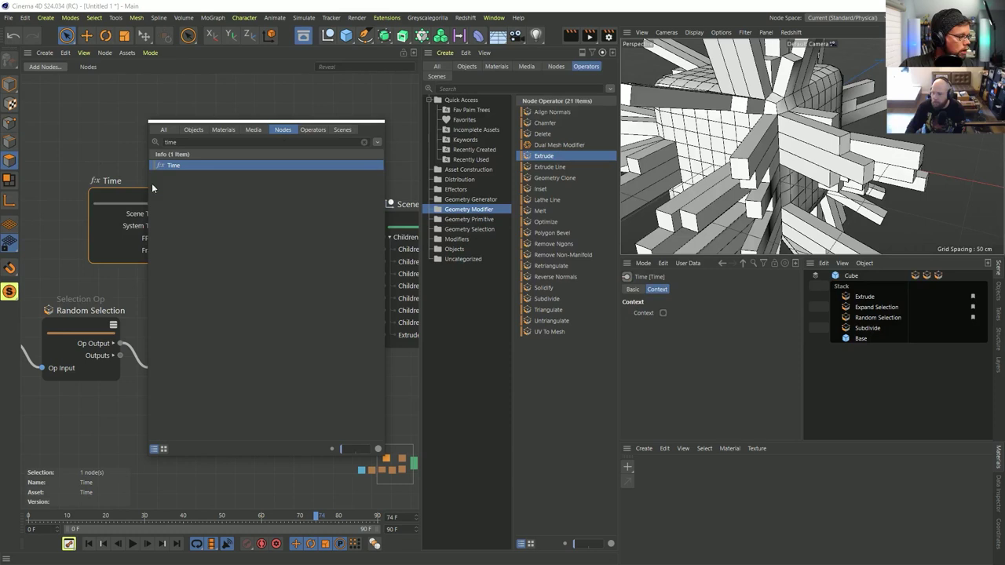
pyautogui.click(374, 117)
pyautogui.moveTo(313, 264); pyautogui.dragTo(435, 238, button='middle')
pyautogui.moveTo(215, 295); pyautogui.dragTo(214, 253)
pyautogui.moveTo(252, 171); pyautogui.dragTo(128, 121)
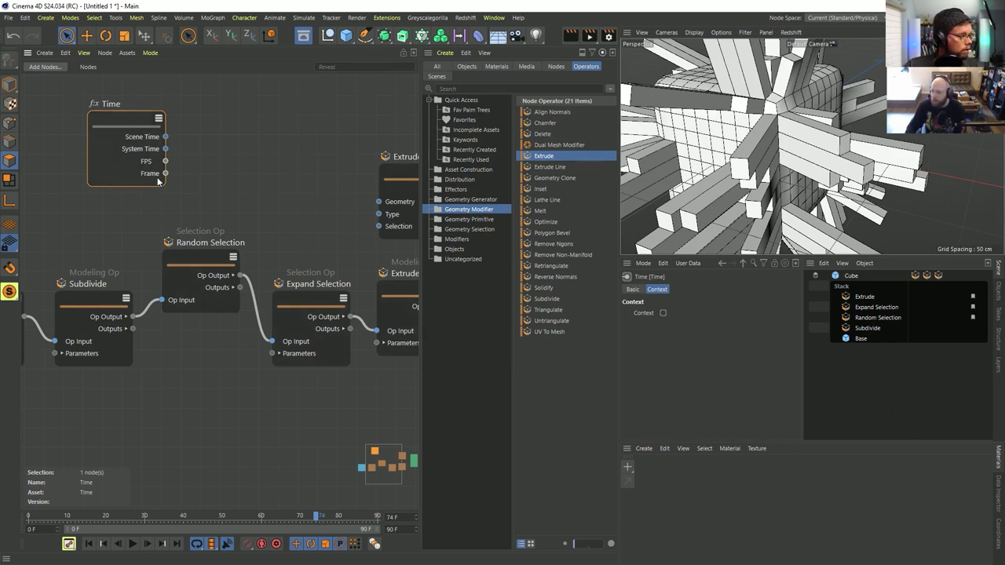
# Step: Connect the Time node's Frame output to the Random Selection operator's Parameters, and play the animation from frame 0
pyautogui.moveTo(165, 173); pyautogui.dragTo(240, 318)
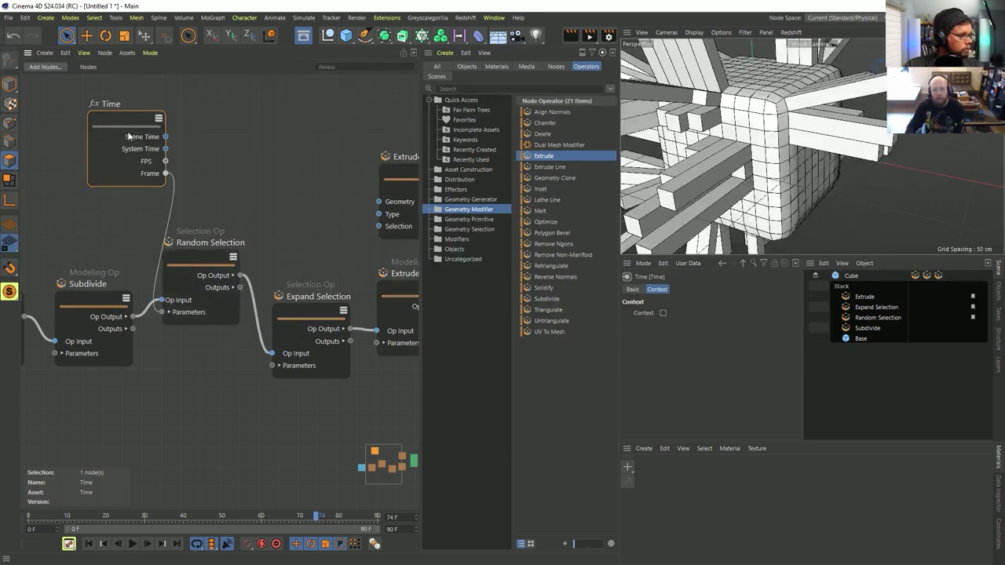
pyautogui.moveTo(127, 131); pyautogui.dragTo(102, 122)
pyautogui.click(88, 544)
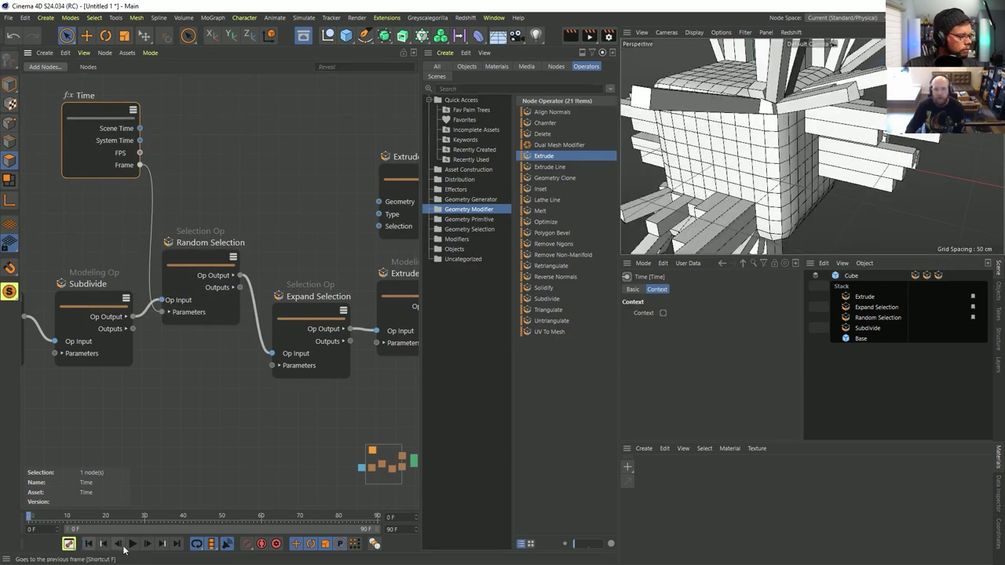
pyautogui.click(131, 543)
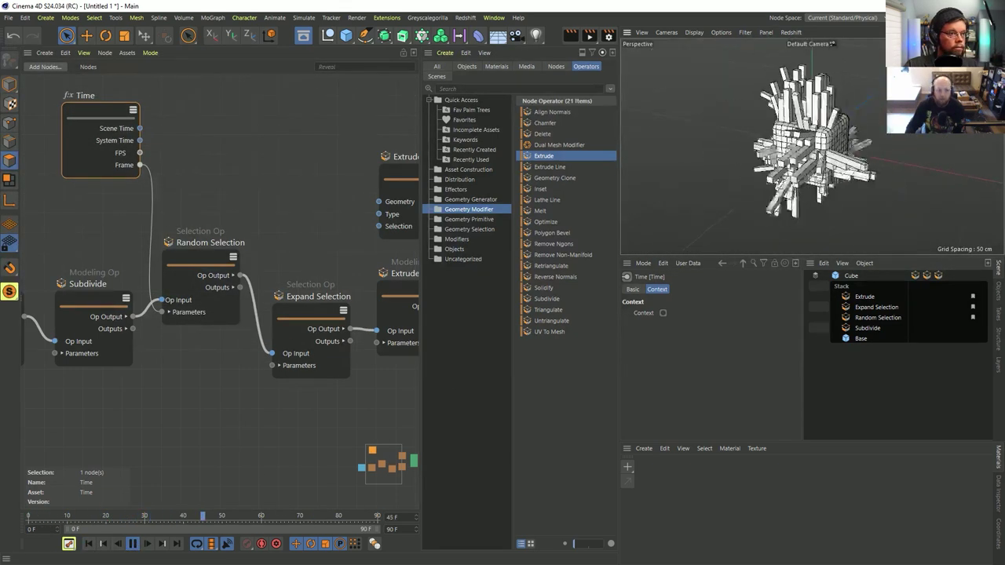
pyautogui.click(132, 543)
pyautogui.click(89, 543)
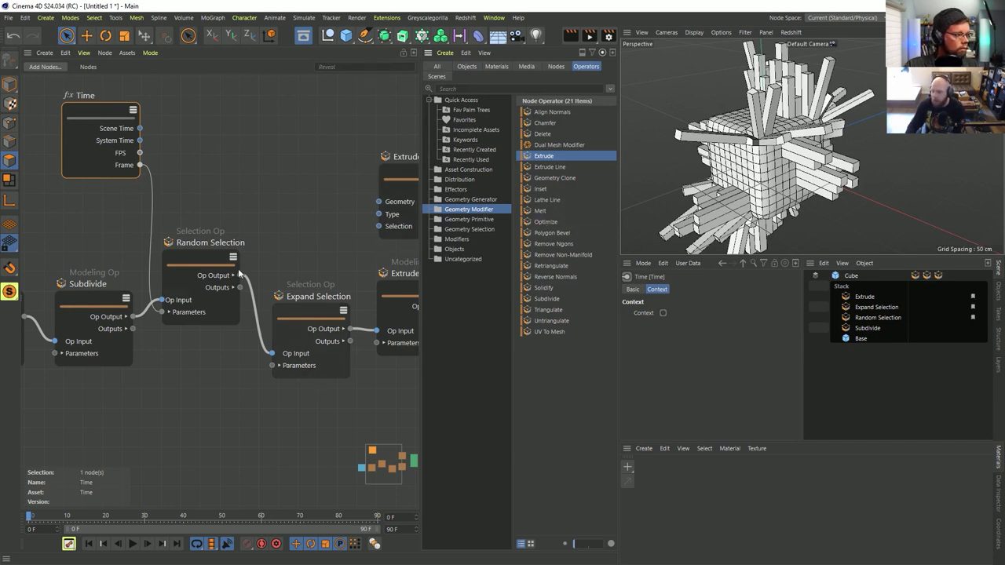
# Step: Compare the settings and ports of the standalone Extrude node with those of the Extrude operator in the chain
pyautogui.keyDown('alt'); pyautogui.moveTo(287, 239); pyautogui.dragTo(175, 248, button='middle'); pyautogui.keyUp('alt')
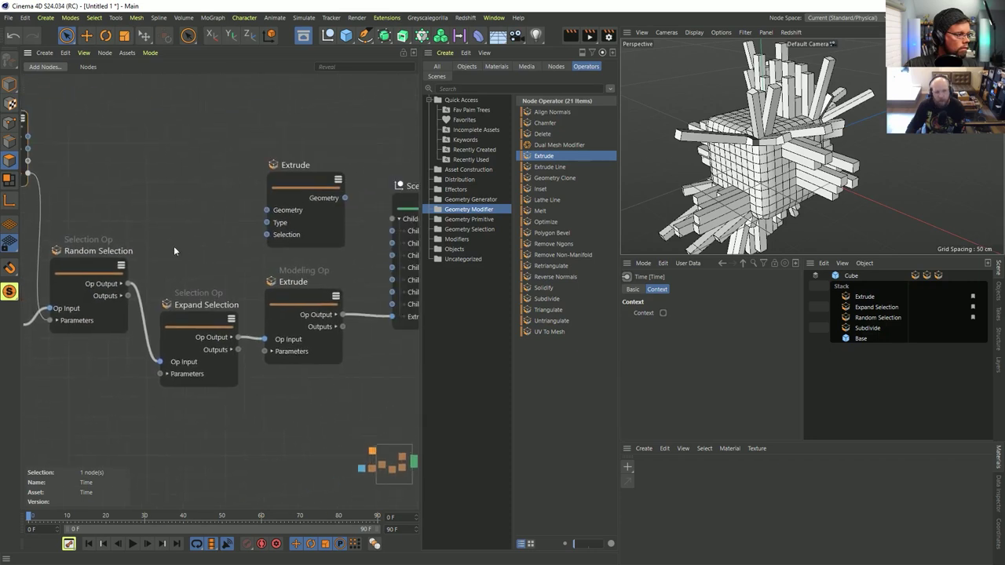
pyautogui.click(308, 177)
pyautogui.click(312, 331)
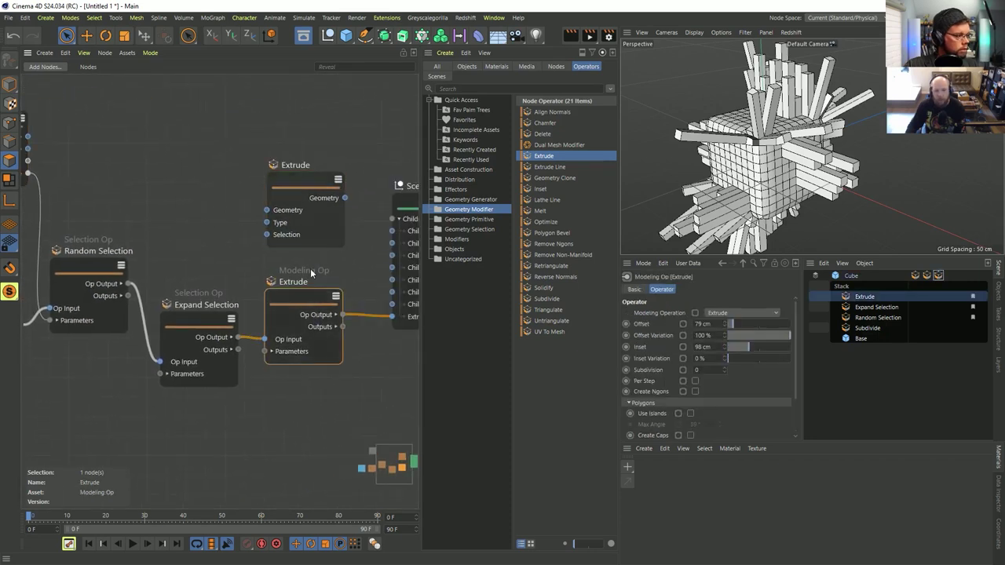
pyautogui.scroll(5, 310, 268)
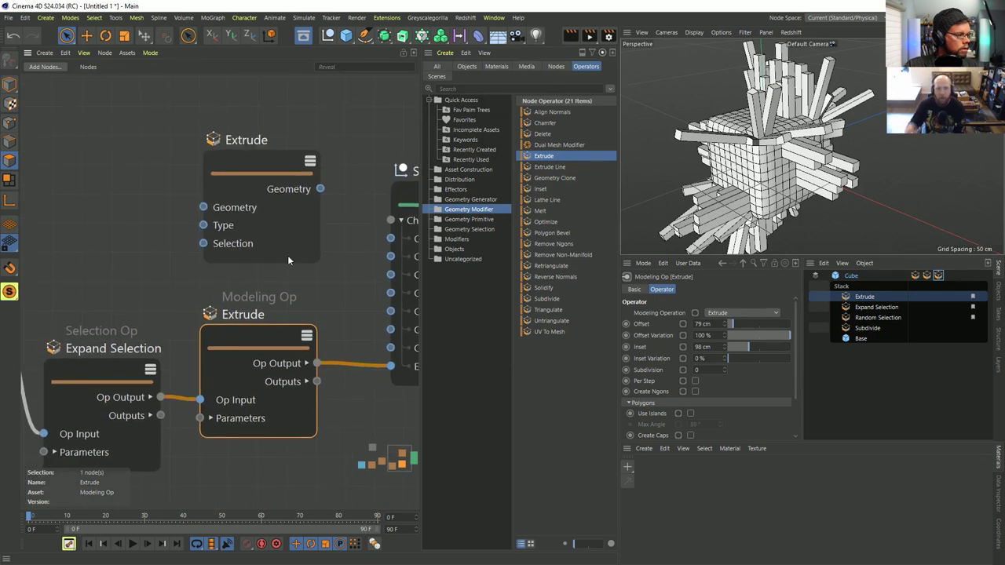
pyautogui.moveTo(265, 114); pyautogui.dragTo(249, 203)
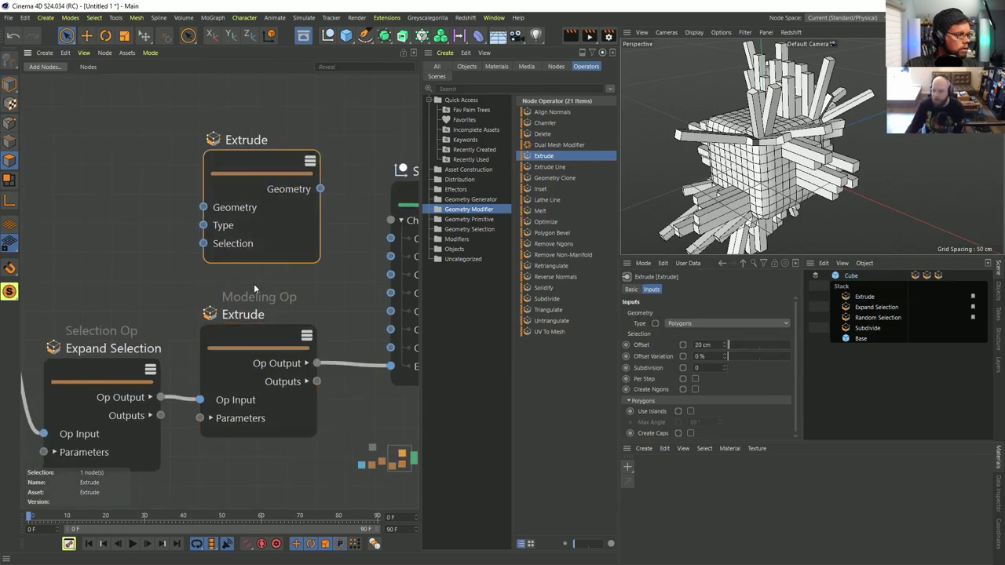
pyautogui.moveTo(263, 285); pyautogui.dragTo(255, 357)
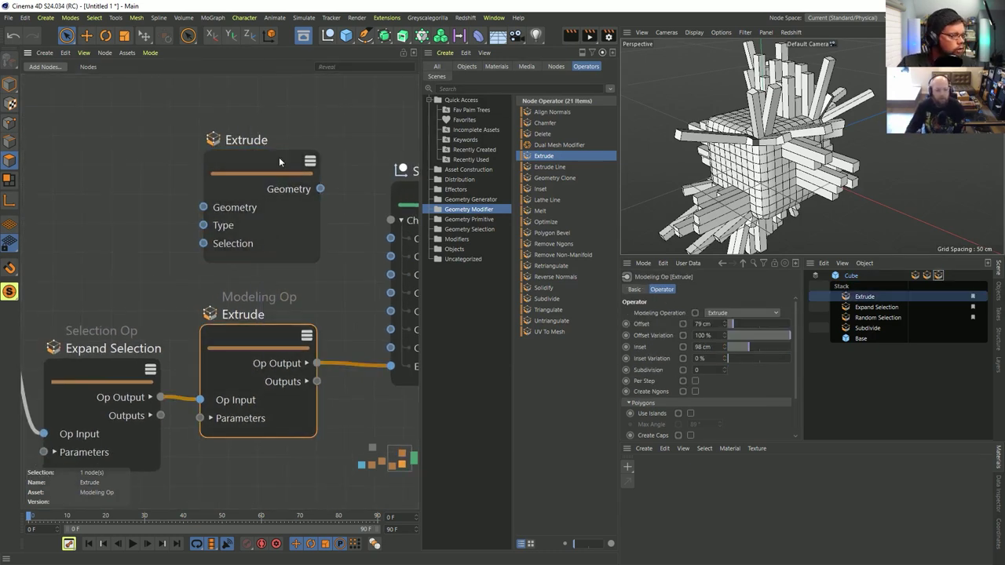
pyautogui.click(249, 212)
pyautogui.moveTo(248, 167); pyautogui.dragTo(243, 168)
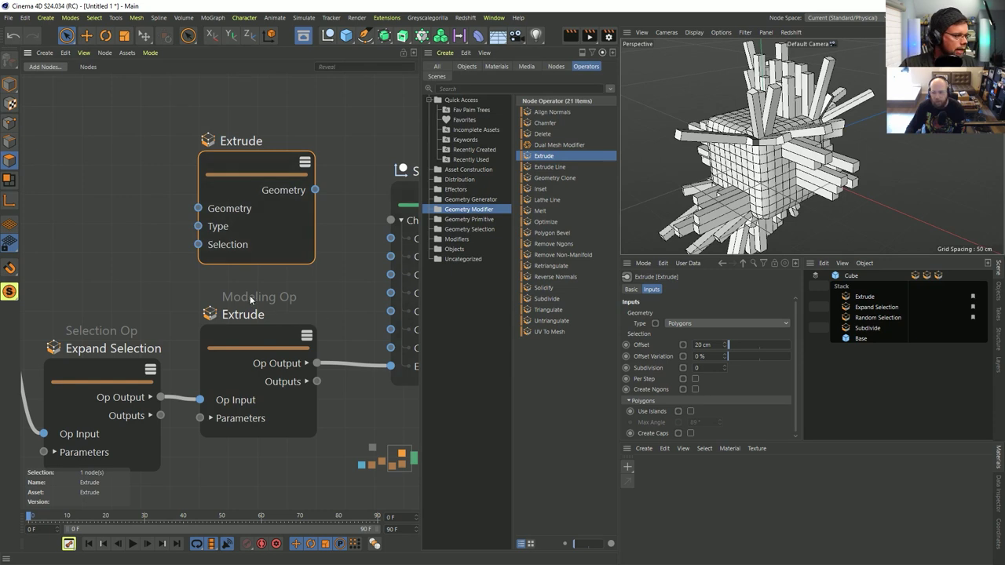
pyautogui.scroll(-3, 212, 119)
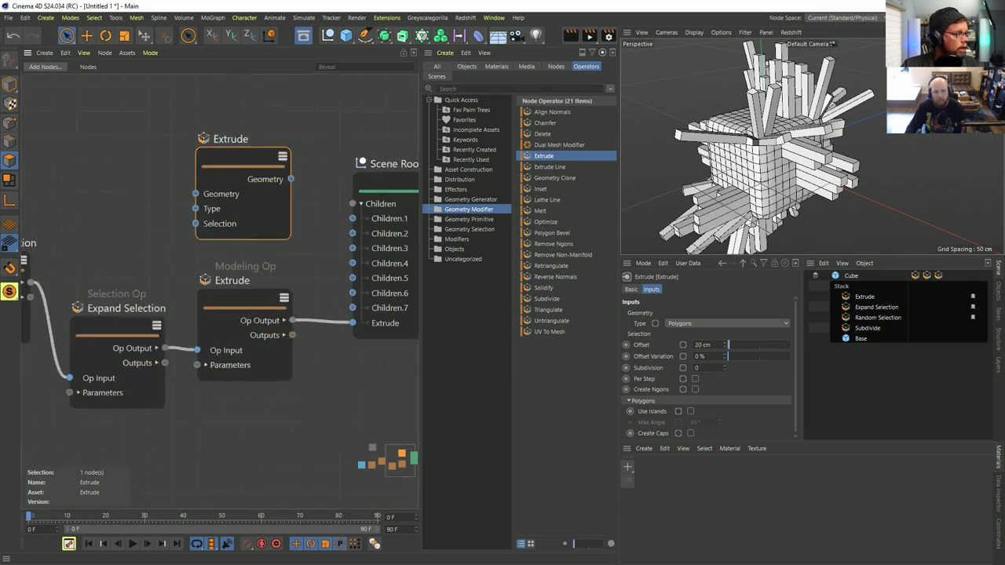
# Step: Add an Operator Group from the Asset Construction category above the standalone Extrude node, look inside it and return to the main graph
pyautogui.moveTo(240, 120); pyautogui.dragTo(247, 269, button='middle')
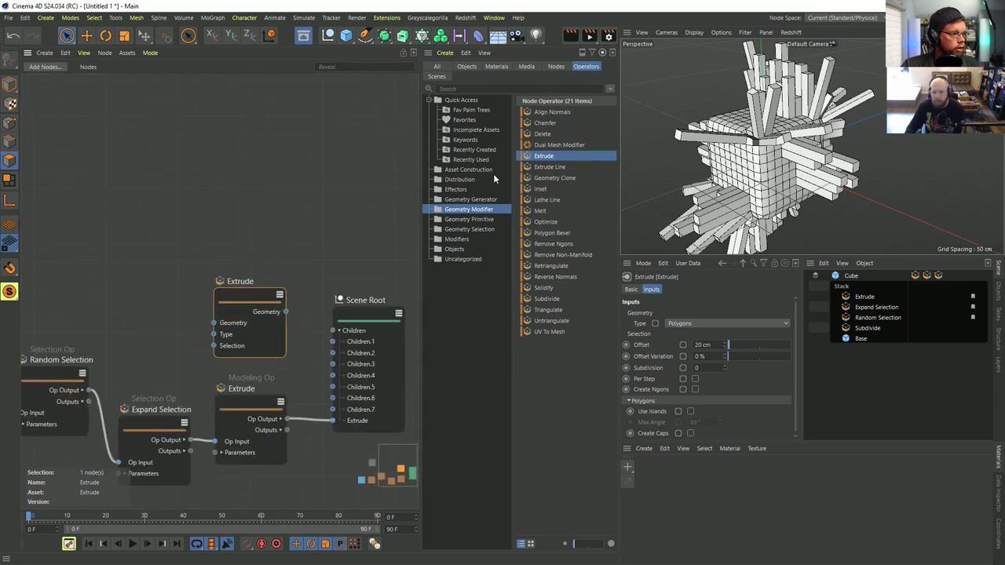
pyautogui.click(471, 169)
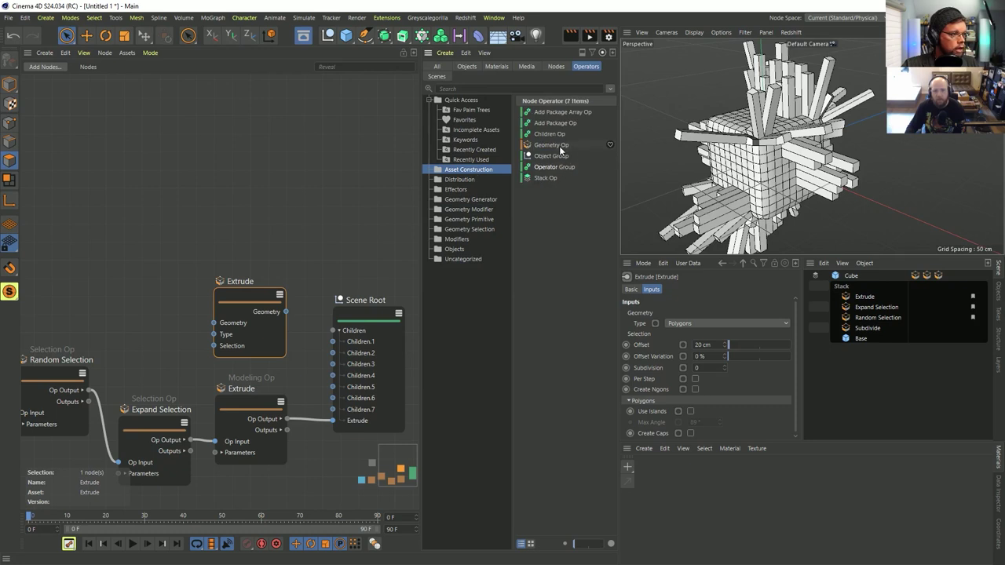
pyautogui.click(561, 148)
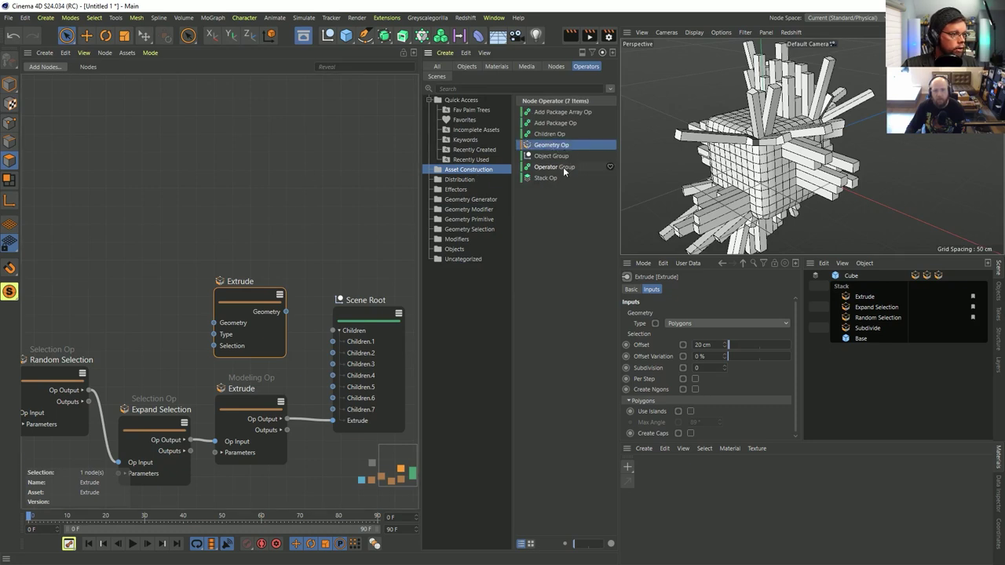
pyautogui.moveTo(564, 172); pyautogui.dragTo(237, 168)
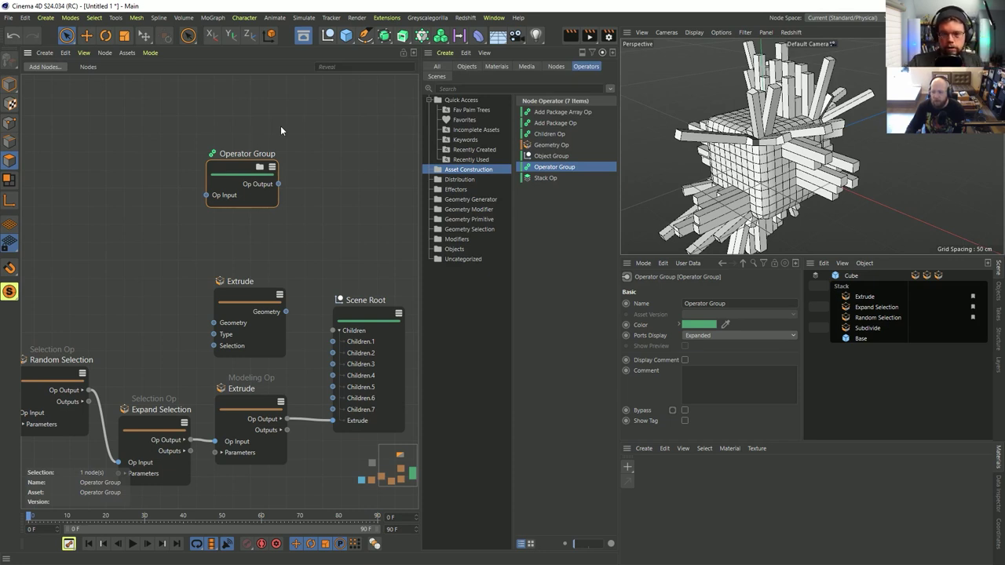
pyautogui.click(258, 169)
pyautogui.click(88, 67)
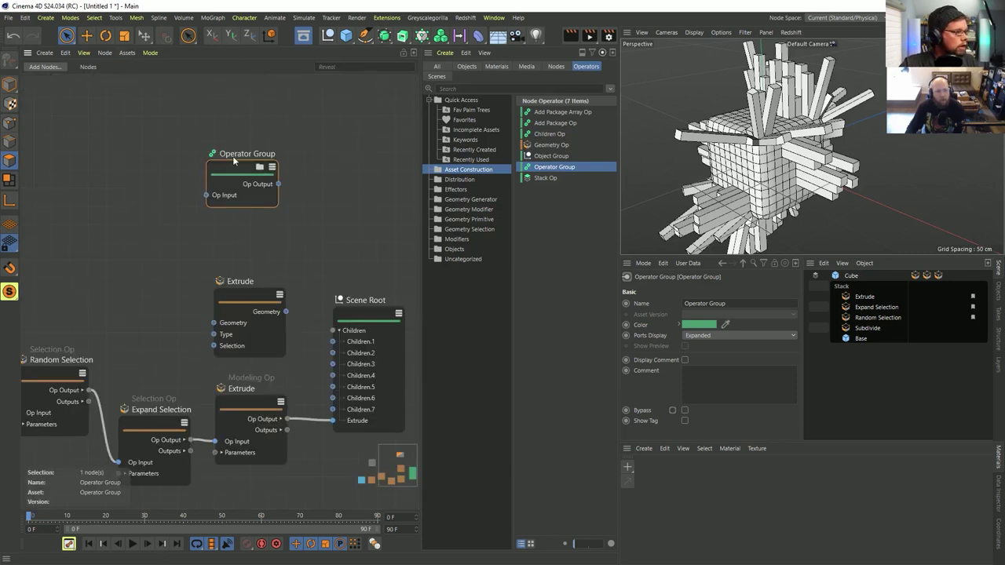
# Step: Shift the Operator Group node slightly up in the graph and check which asset conversion commands are available for it
pyautogui.moveTo(263, 160); pyautogui.dragTo(256, 160)
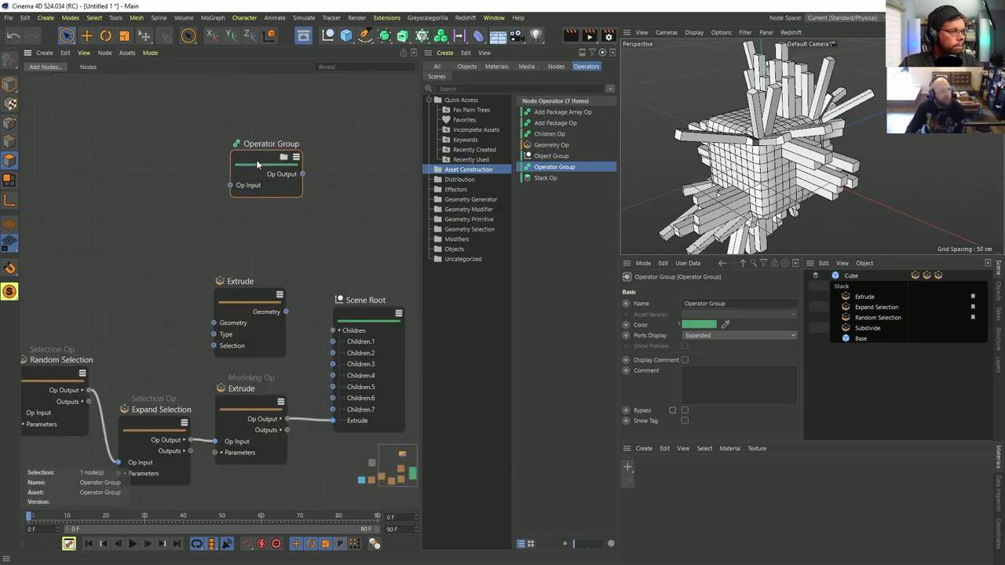
pyautogui.click(128, 52)
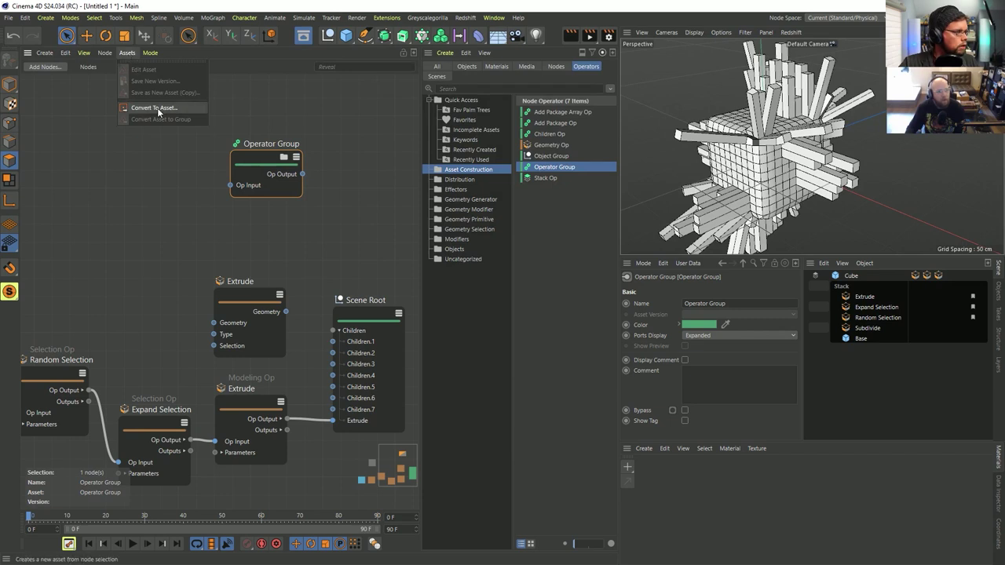
pyautogui.click(261, 157)
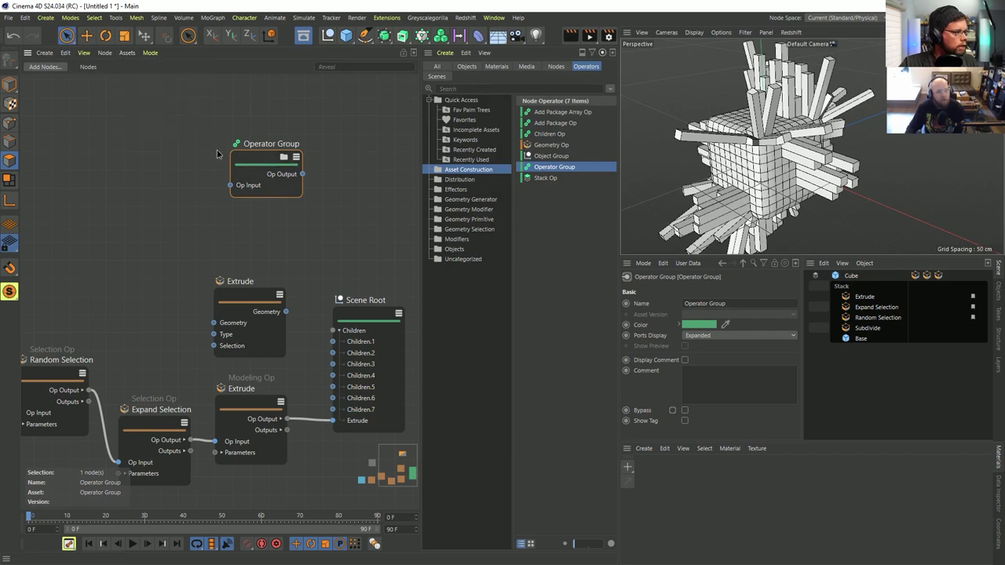
# Step: Add a Geometry Op from the Asset Construction category between the Operator Group and standalone Extrude nodes, and check its asset conversion commands
pyautogui.click(238, 406)
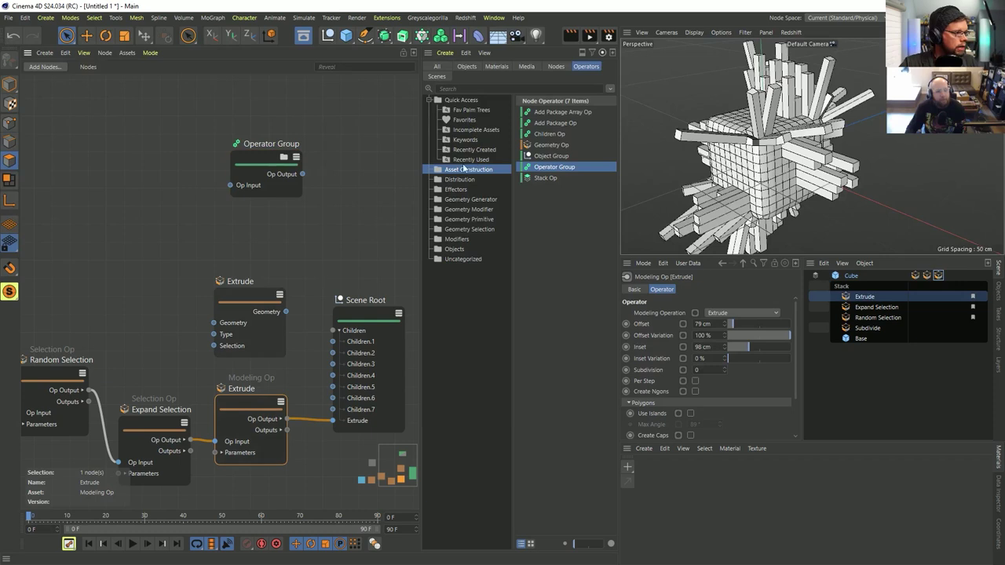
pyautogui.click(552, 147)
pyautogui.moveTo(526, 147); pyautogui.dragTo(260, 219)
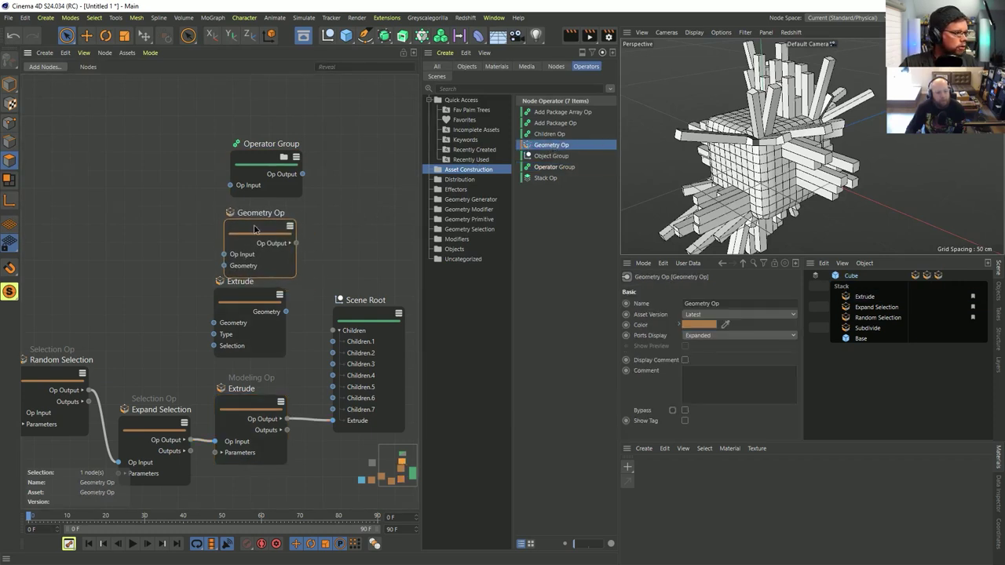
pyautogui.click(127, 53)
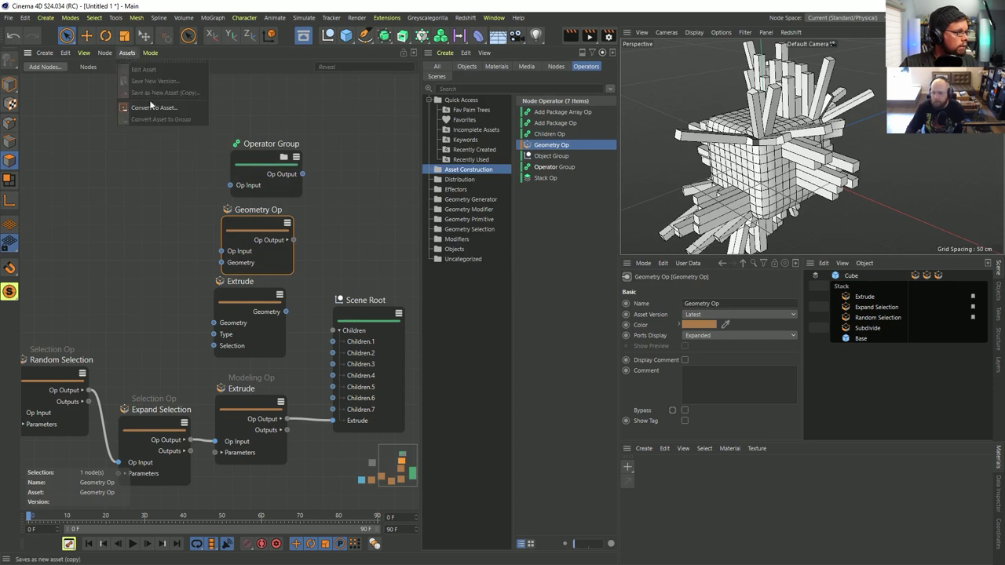
# Step: Delete the Operator Group and Geometry Op nodes from the graph
pyautogui.click(267, 125)
pyautogui.moveTo(267, 119); pyautogui.dragTo(244, 245)
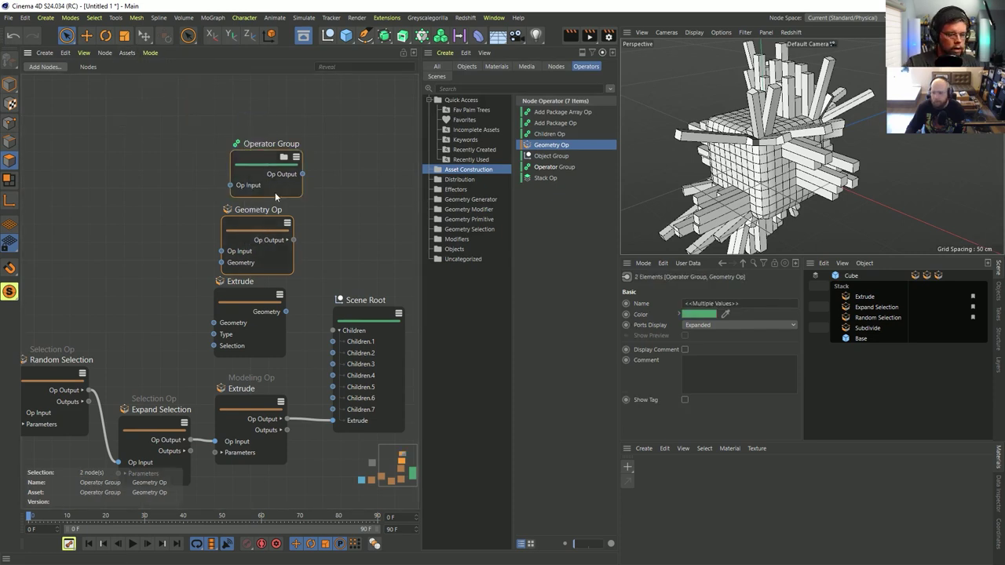
pyautogui.press('Delete')
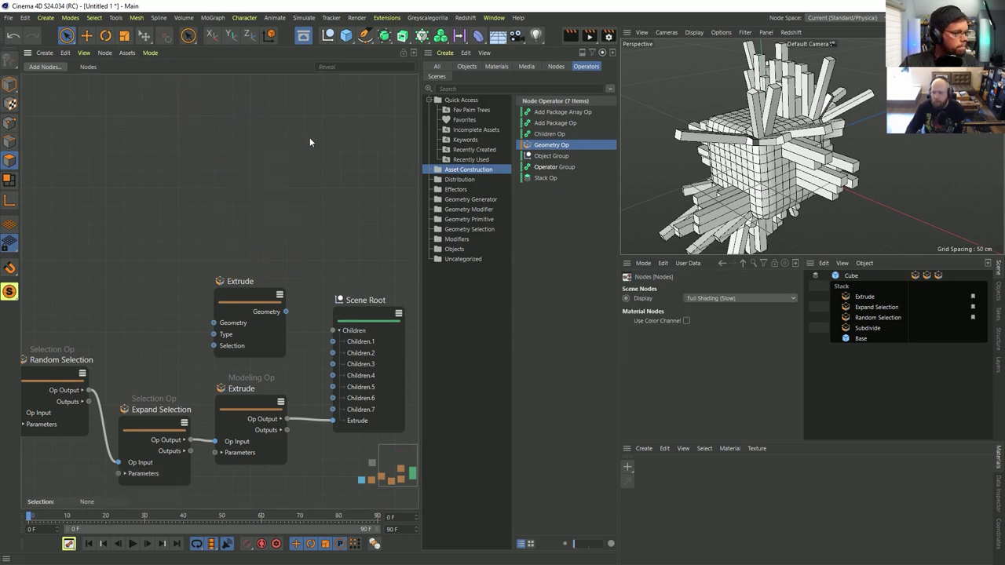
# Step: Look through the Uncategorized and Asset Construction operators, and review the operator chain back to the Time node
pyautogui.click(476, 260)
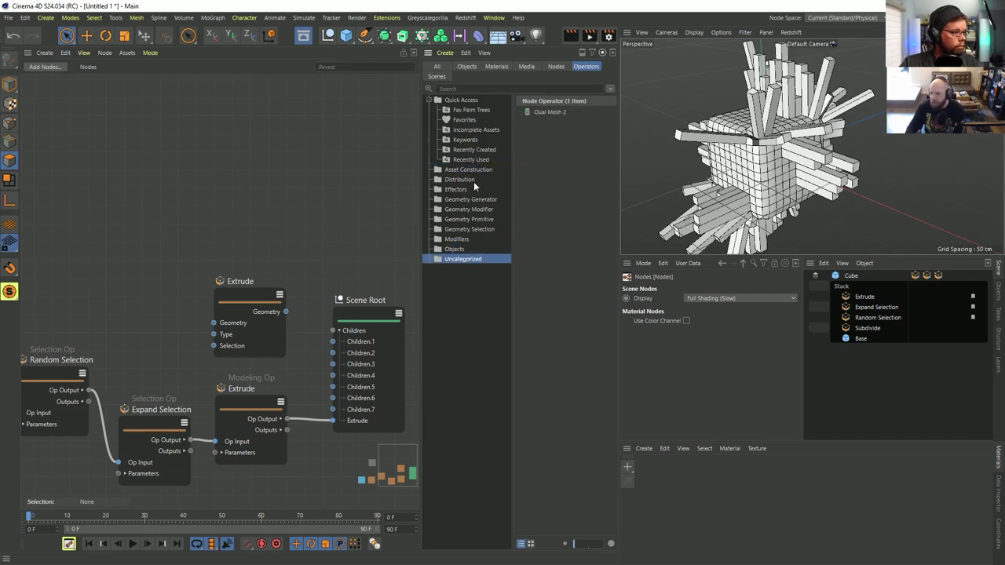
pyautogui.click(471, 169)
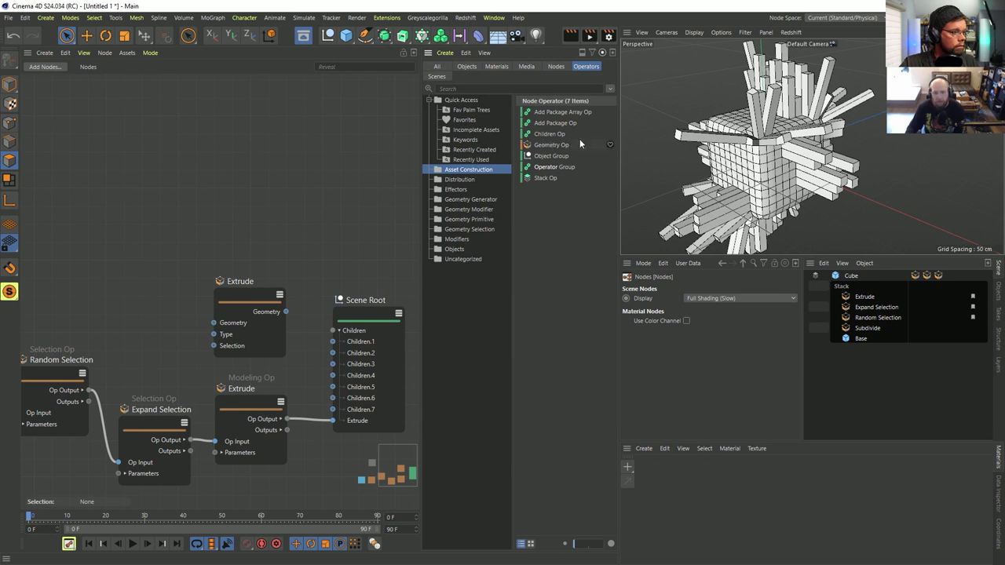
pyautogui.click(554, 155)
pyautogui.click(555, 166)
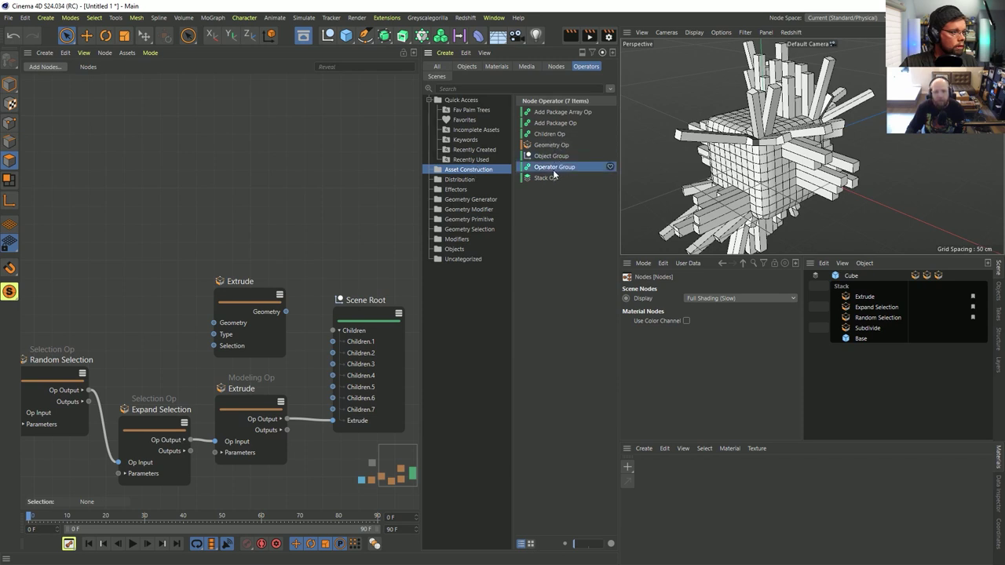
pyautogui.moveTo(163, 295); pyautogui.dragTo(233, 228, button='middle')
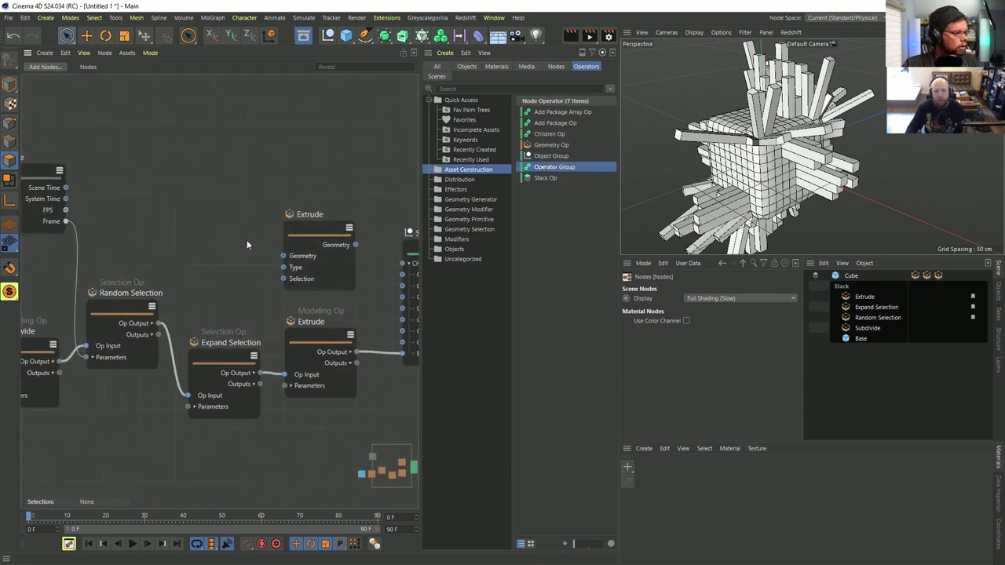
pyautogui.moveTo(262, 298); pyautogui.dragTo(404, 385)
pyautogui.moveTo(82, 191); pyautogui.dragTo(185, 198, button='middle')
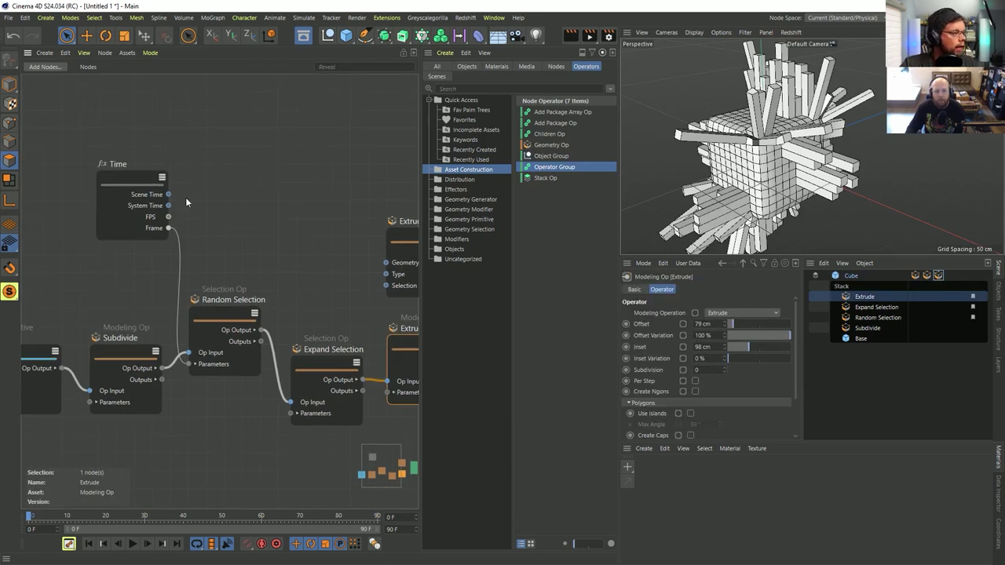
# Step: Compare the uncategorized Dual Mesh 2 asset with the Geometry Modifier operators and the Extrude operator's Modeling Operation choices
pyautogui.click(460, 249)
pyautogui.click(464, 260)
pyautogui.click(545, 112)
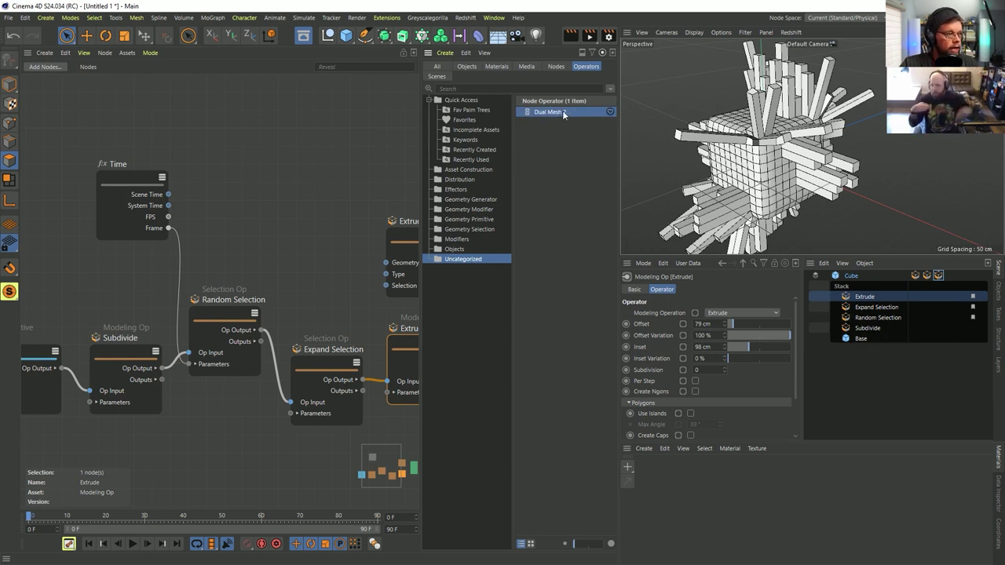
pyautogui.click(469, 209)
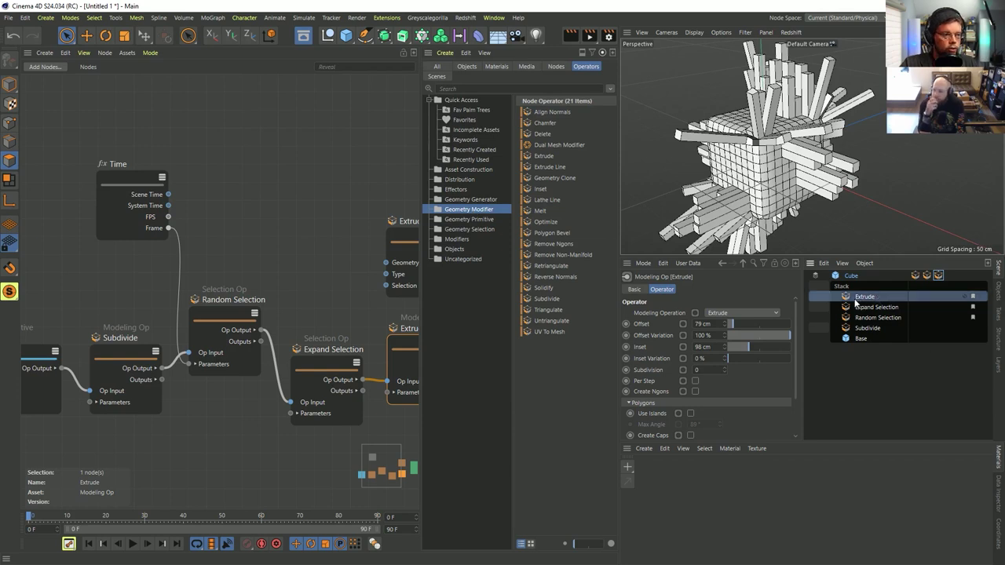
pyautogui.click(733, 313)
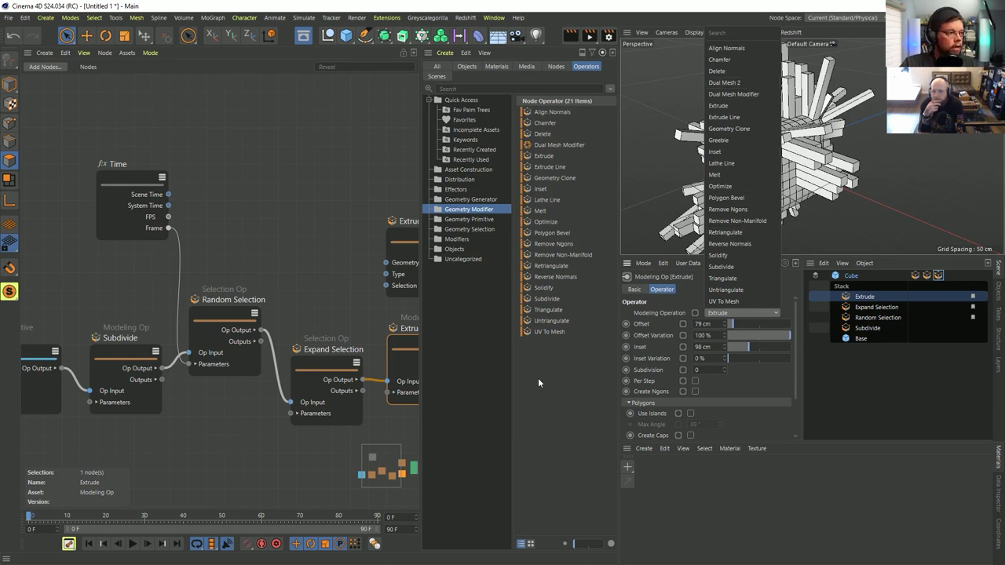
# Step: Move the Dual Mesh 2 asset from Uncategorized into the Geometry Modifier category and show that category
pyautogui.click(455, 249)
pyautogui.click(464, 259)
pyautogui.moveTo(550, 111); pyautogui.dragTo(493, 220)
pyautogui.click(482, 210)
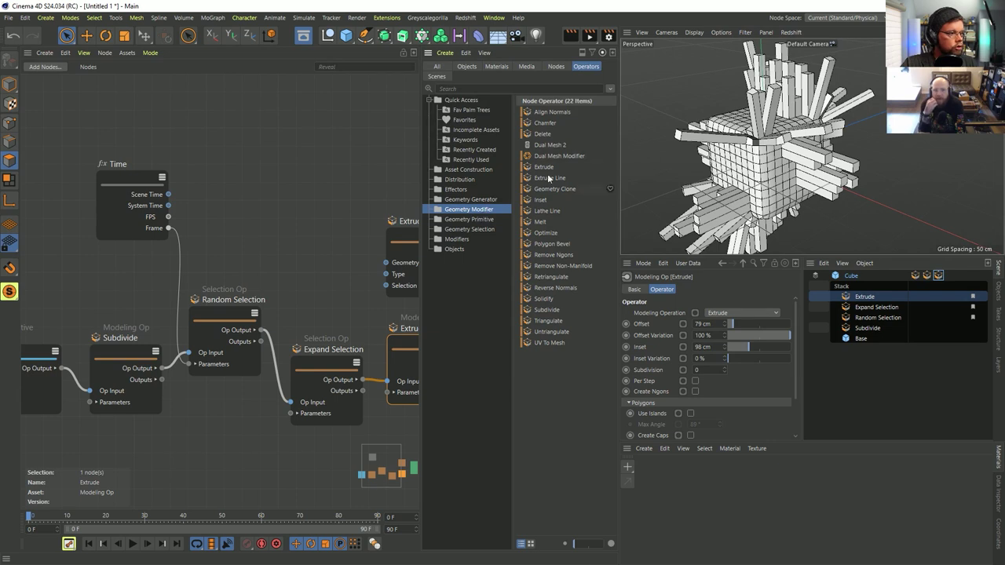
# Step: Show the asset info of Dual Mesh 2 and update its preview from a clipboard capture of the extruded cube viewport
pyautogui.click(550, 145)
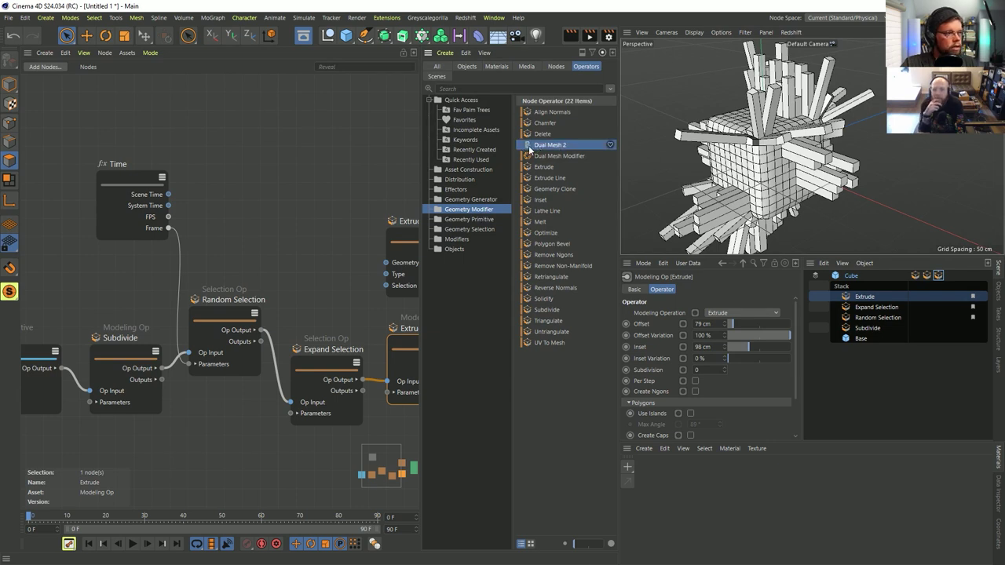
pyautogui.click(582, 52)
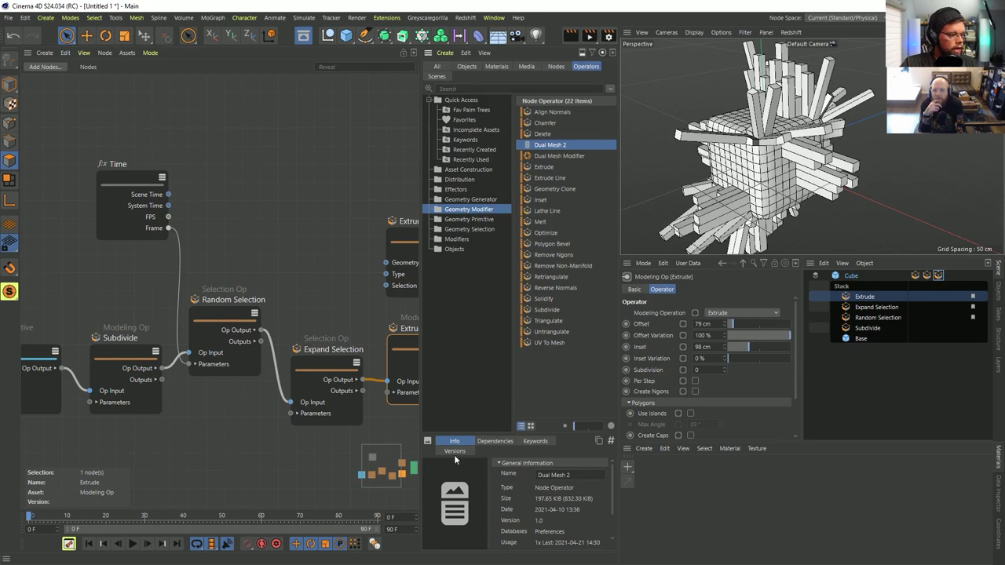
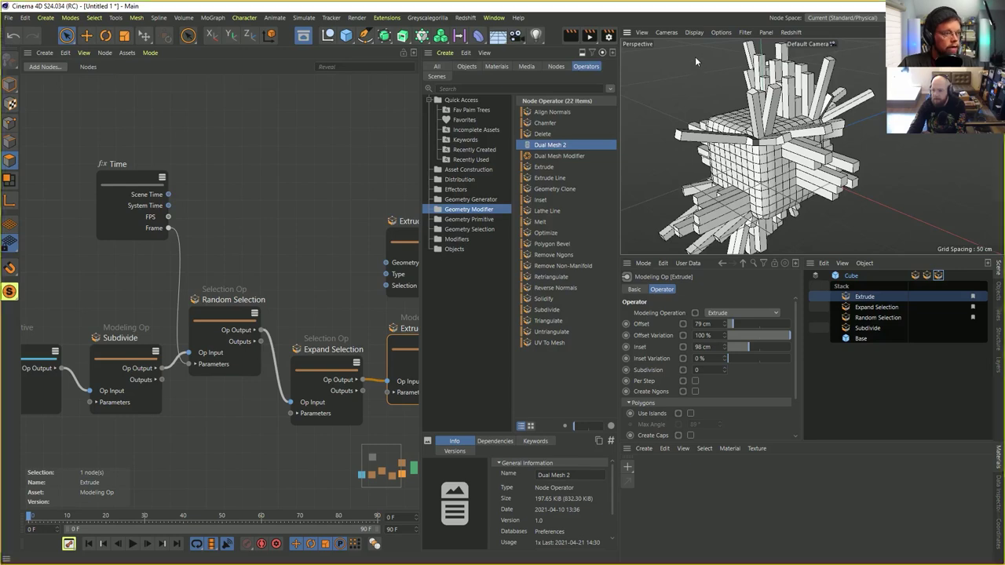
pyautogui.press('super+shift+s')
pyautogui.moveTo(657, 44); pyautogui.dragTo(888, 253)
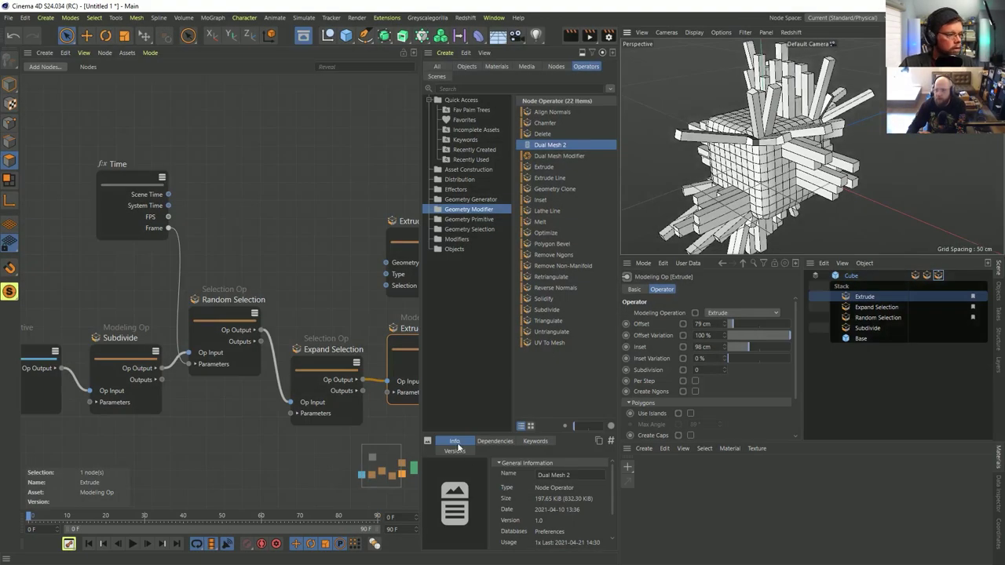
pyautogui.rightClick(476, 491)
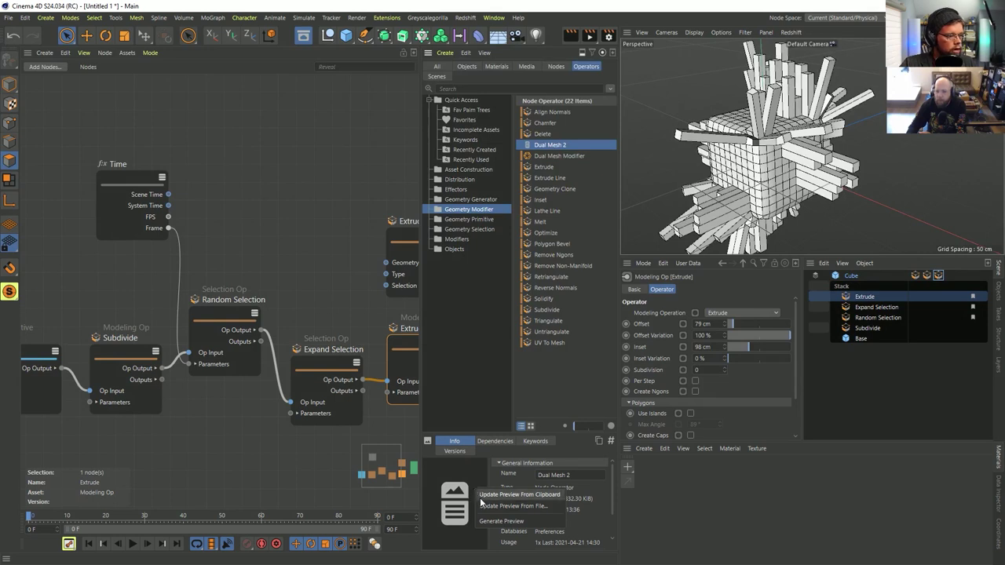
pyautogui.click(511, 495)
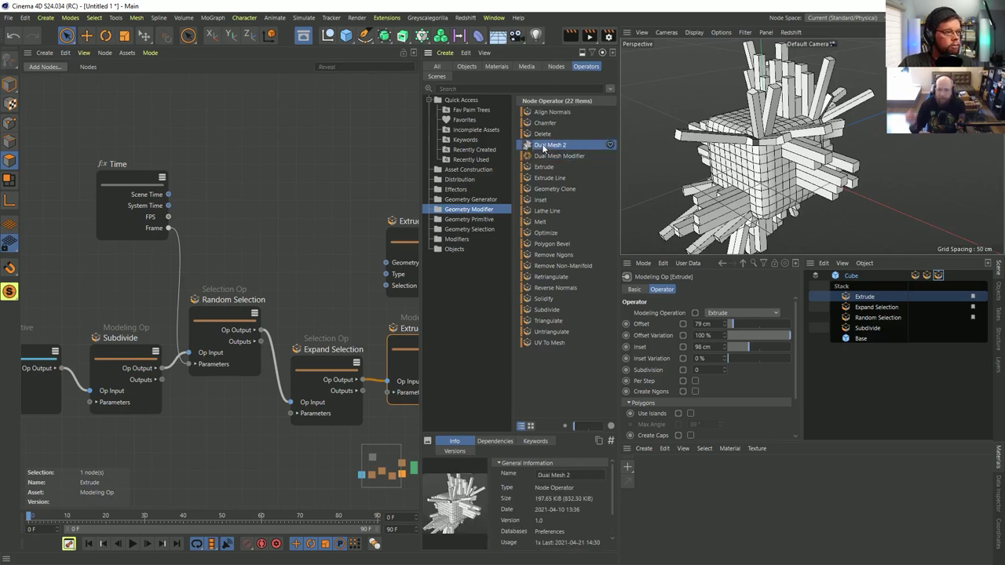
# Step: Enlarge the thumbnails in the asset list and compare the previews of Dual Mesh Modifier and Dual Mesh 2
pyautogui.moveTo(581, 429)
pyautogui.mouseDown()
pyautogui.moveTo(600, 427)
pyautogui.moveTo(577, 428)
pyautogui.mouseUp()
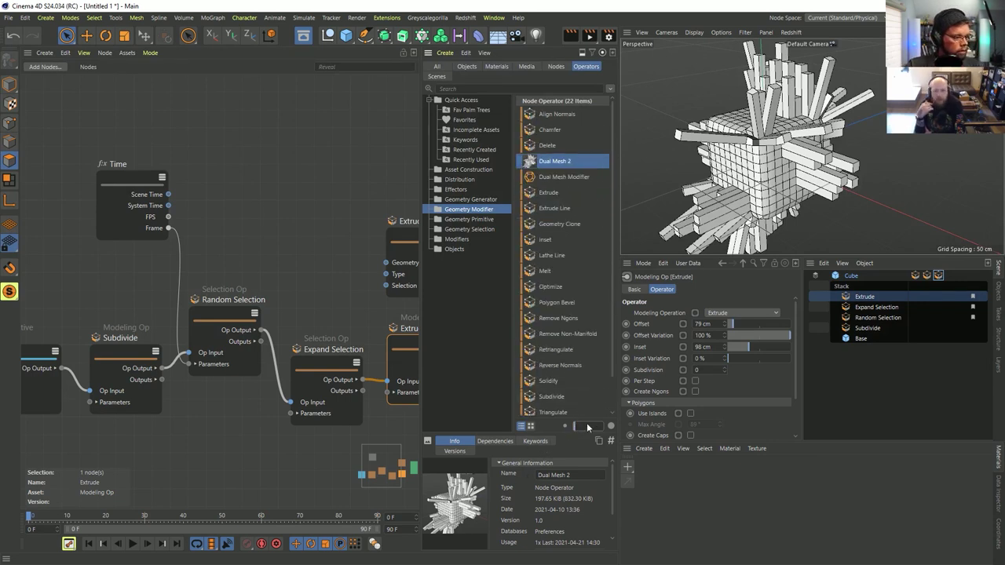
pyautogui.click(551, 178)
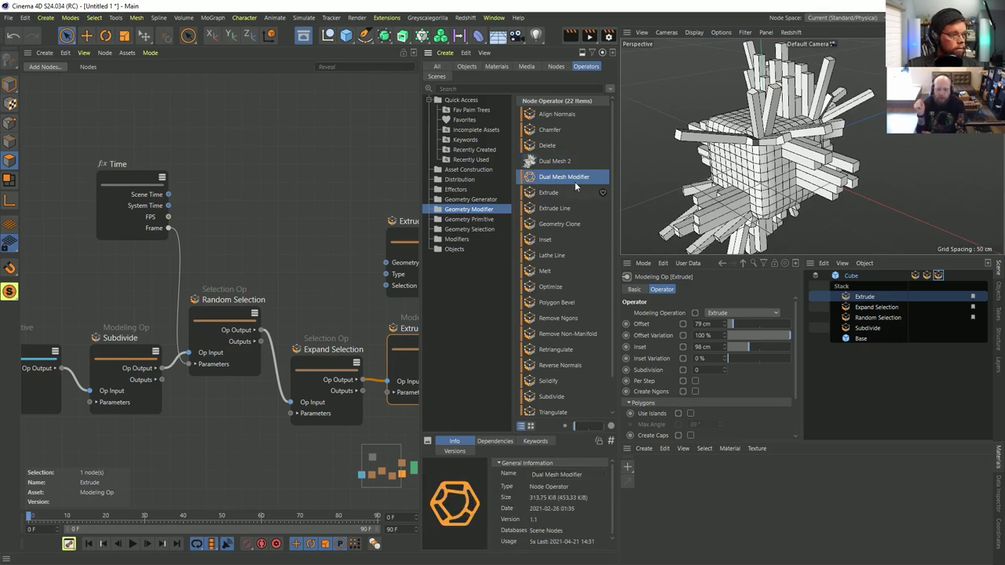
pyautogui.click(536, 161)
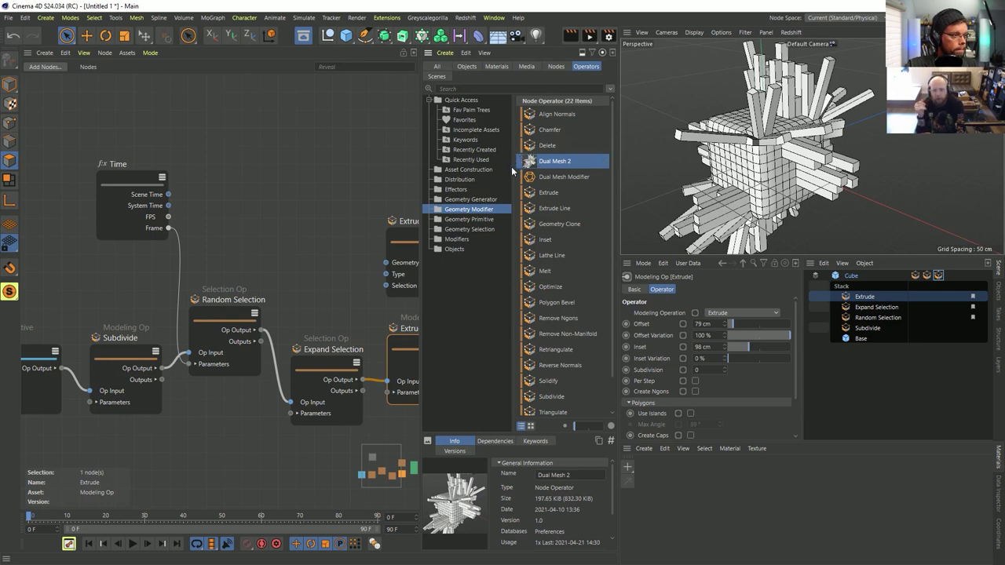
# Step: Look through the operators in the Recently Used, Distribution and Asset Construction categories
pyautogui.click(508, 163)
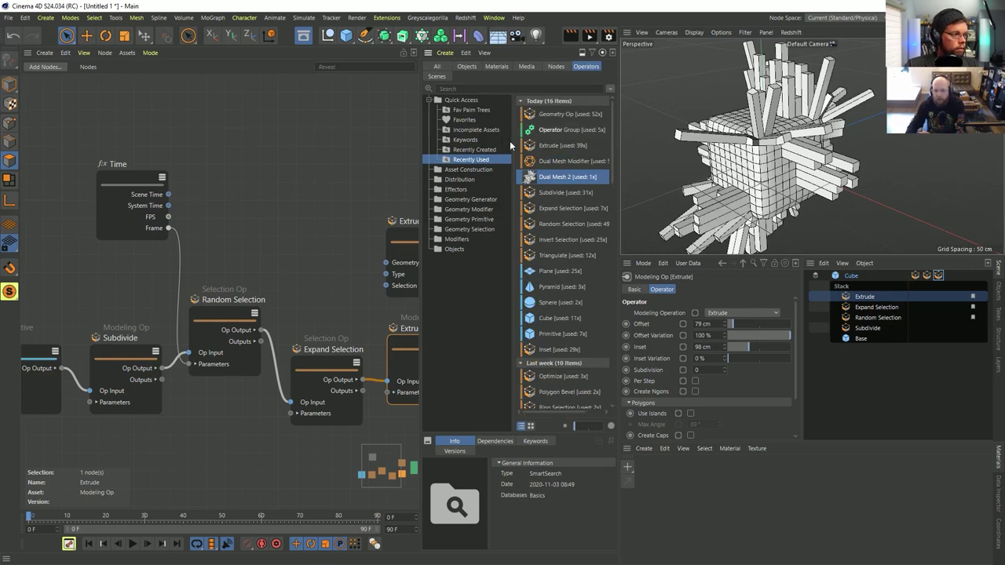
pyautogui.moveTo(515, 147)
pyautogui.mouseDown()
pyautogui.moveTo(507, 149)
pyautogui.moveTo(515, 149)
pyautogui.mouseUp()
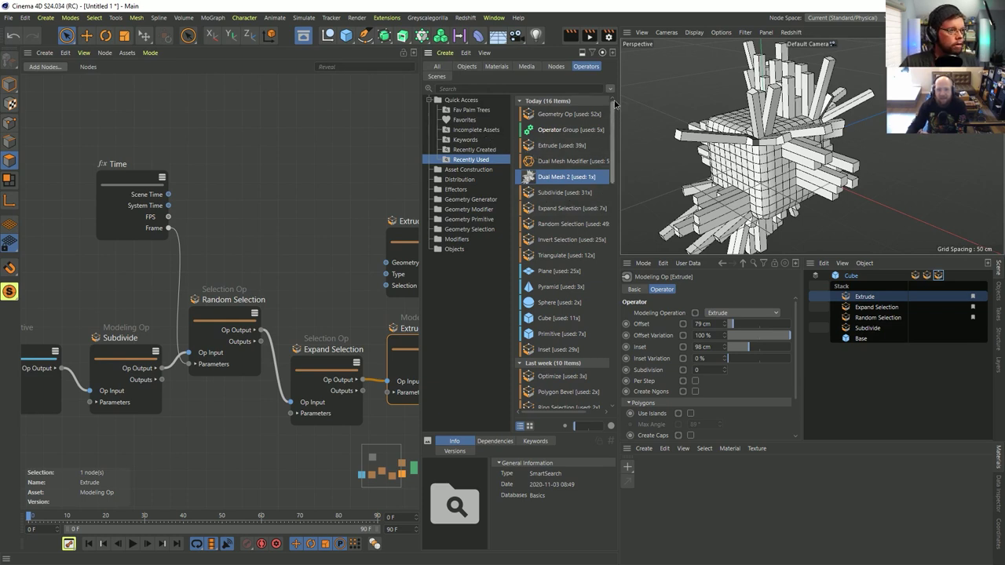
pyautogui.click(480, 179)
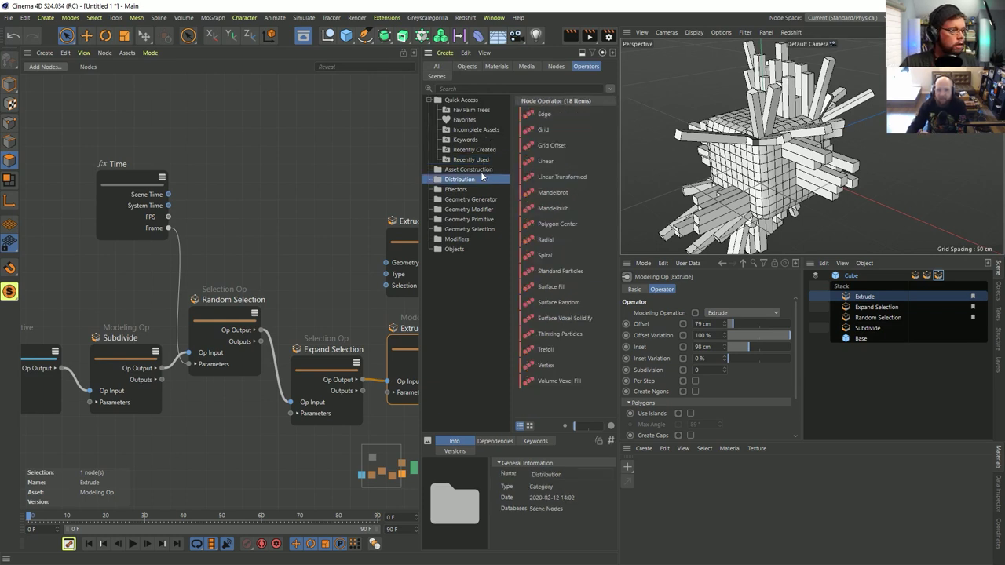
pyautogui.click(481, 171)
pyautogui.click(318, 201)
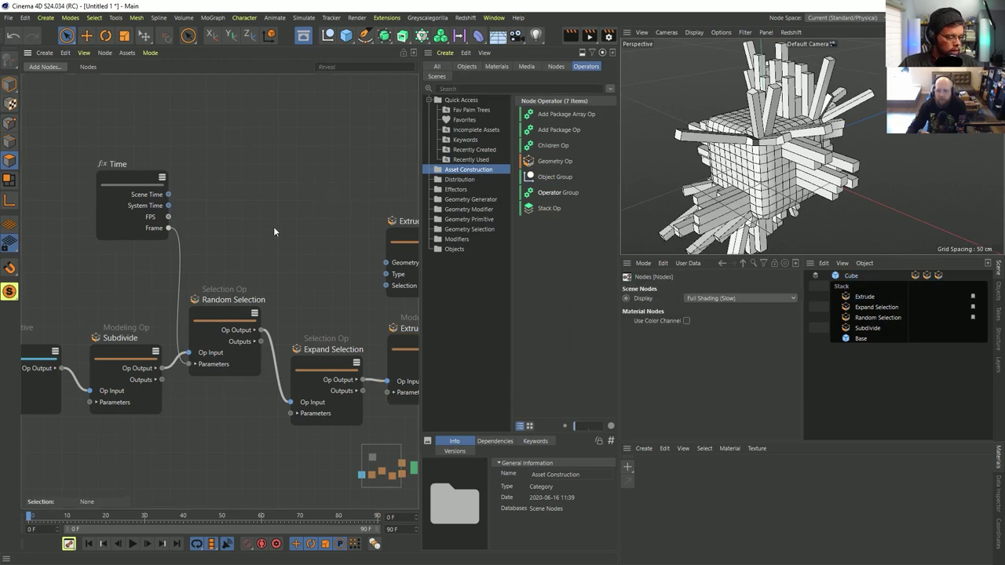
pyautogui.press('h')
pyautogui.moveTo(101, 173); pyautogui.dragTo(176, 227)
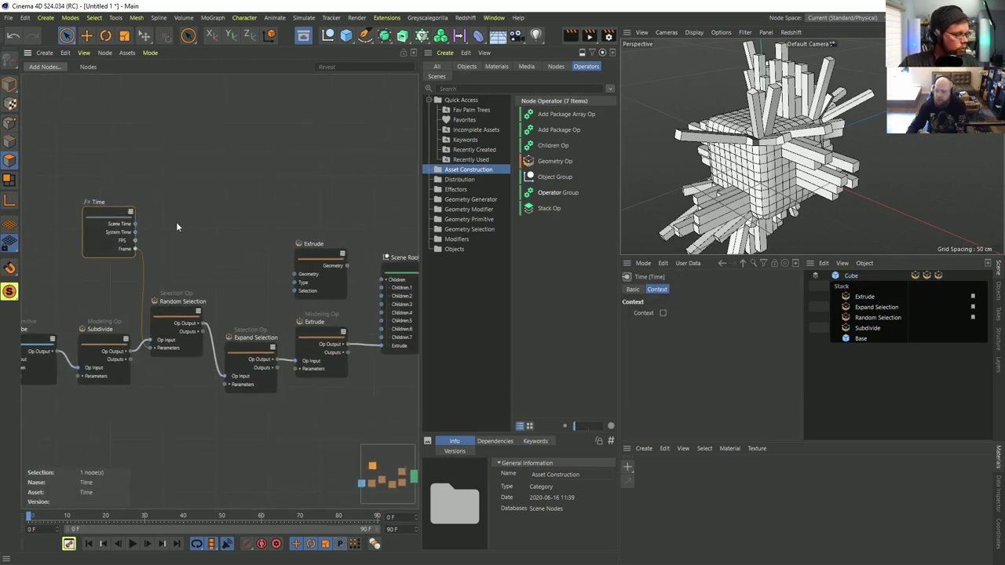
pyautogui.hotkey('ctrl', 'o')
pyautogui.press('Escape')
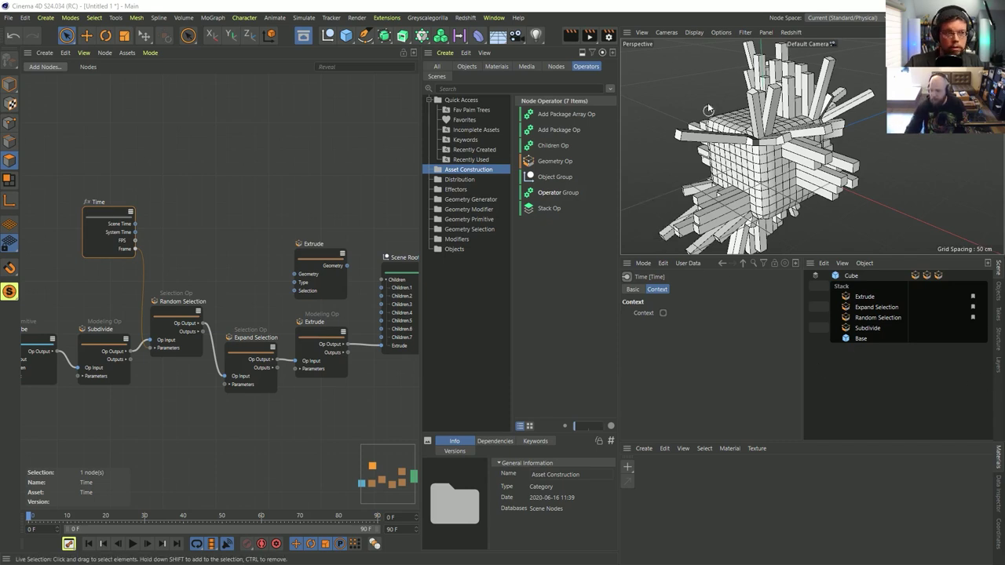
# Step: Look through the node asset categories from Asset Construction through Data Structures, Distribution and Fields to Flow Control
pyautogui.click(550, 68)
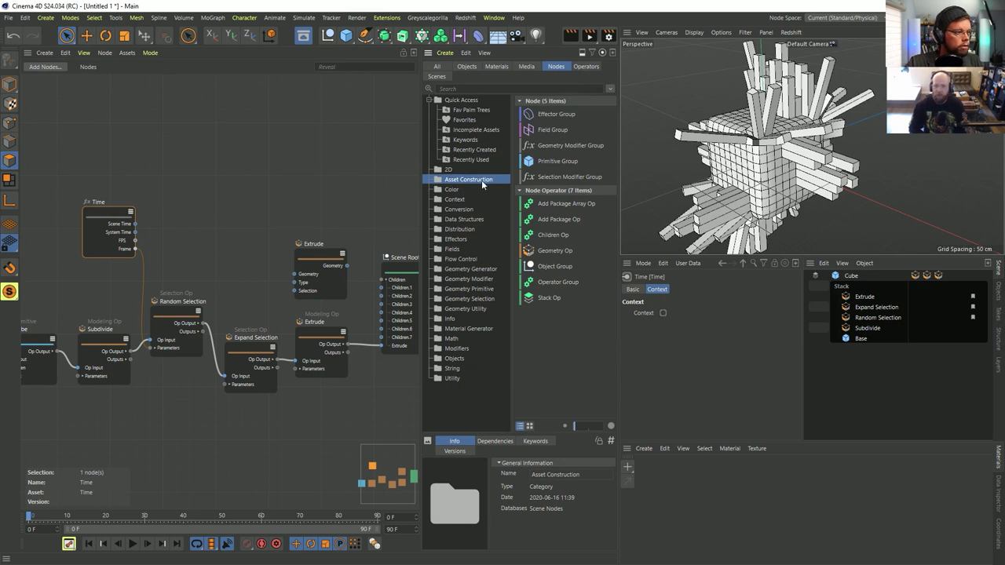
pyautogui.click(574, 66)
pyautogui.click(559, 68)
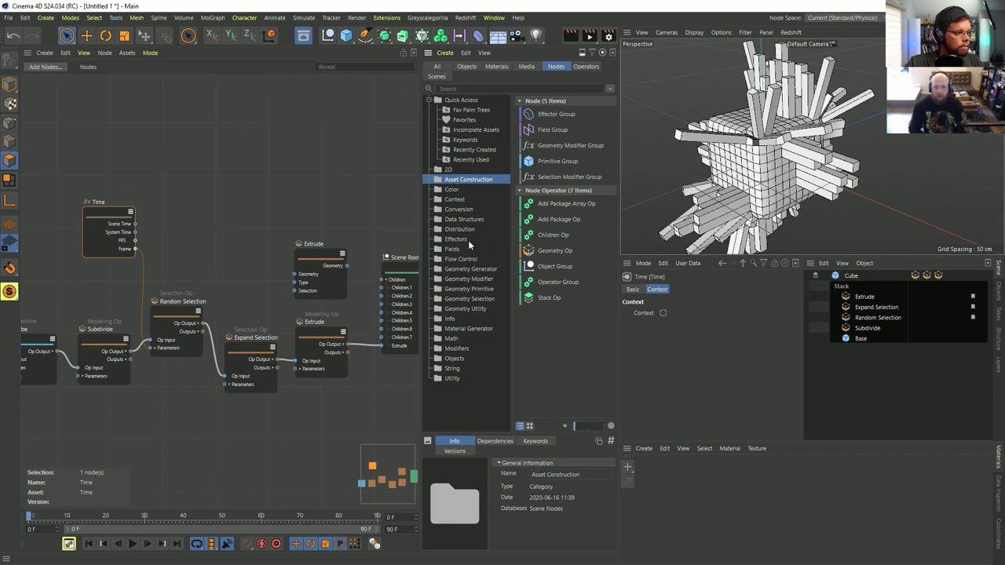
pyautogui.click(465, 201)
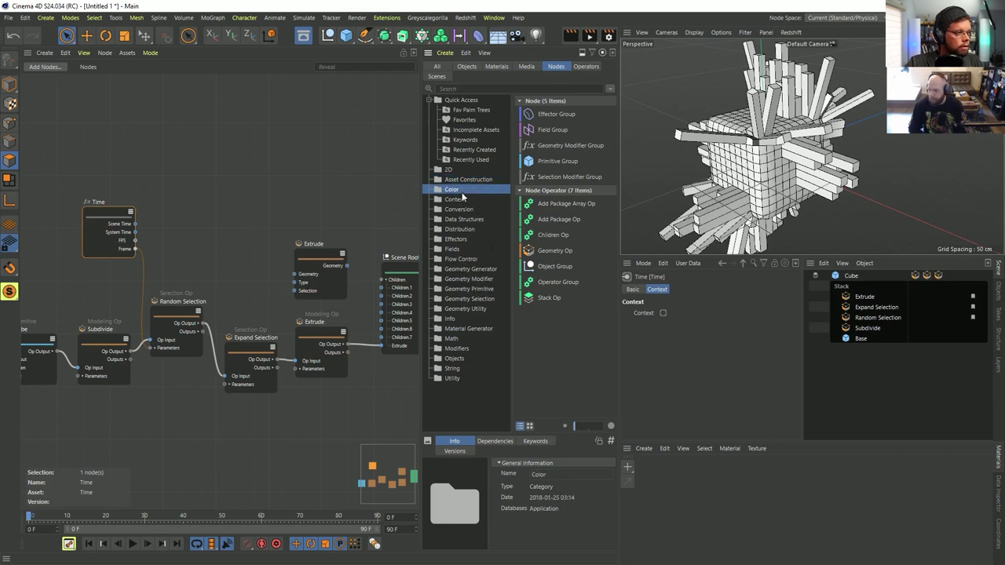
pyautogui.click(463, 210)
pyautogui.click(463, 221)
pyautogui.click(463, 229)
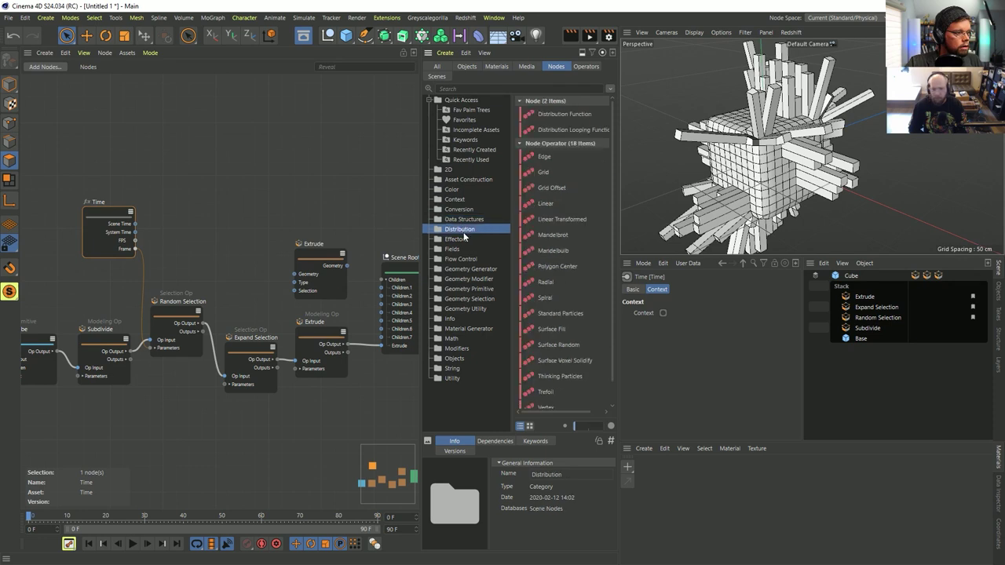
pyautogui.click(470, 220)
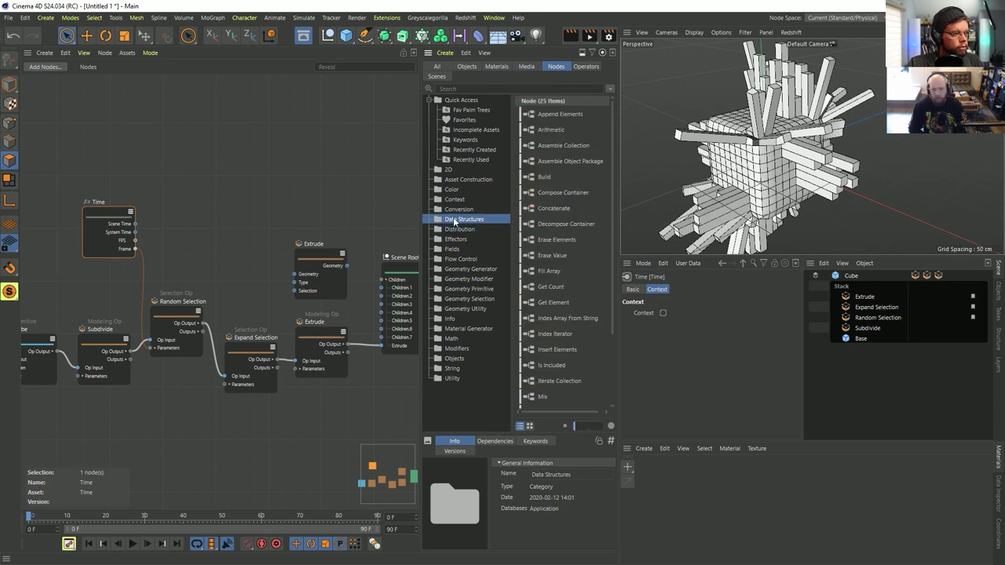
pyautogui.click(456, 239)
pyautogui.click(452, 249)
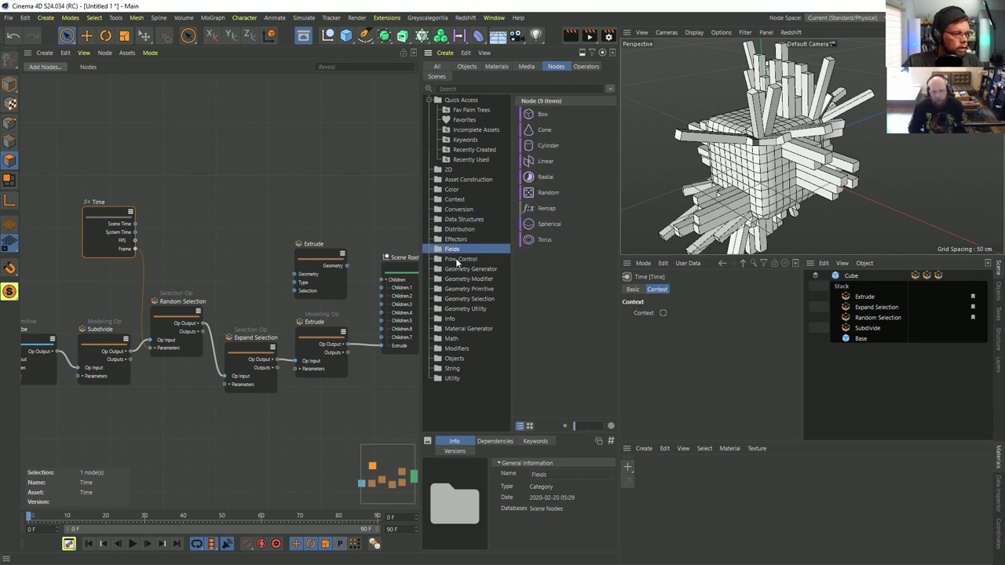
pyautogui.click(460, 259)
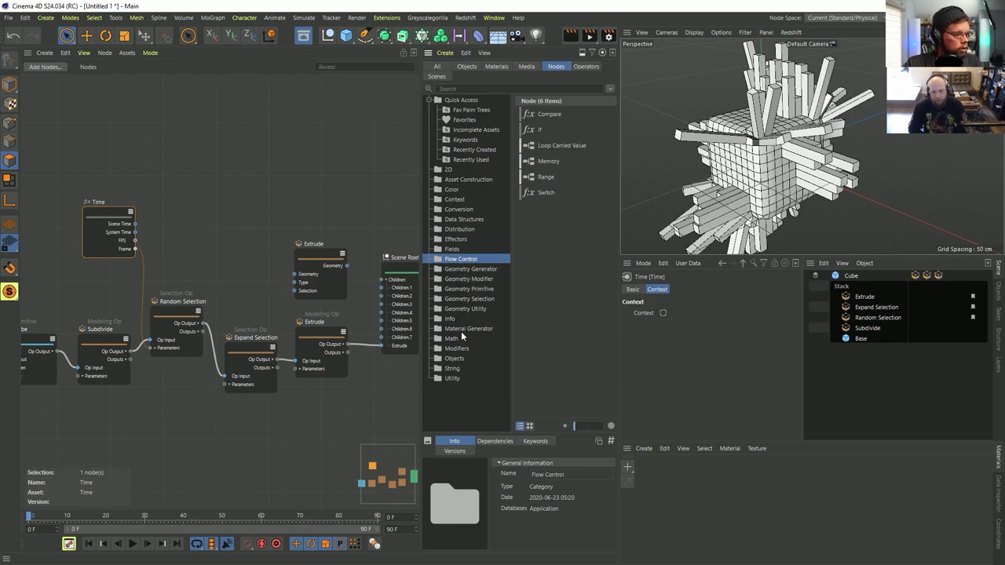
# Step: Compare the operator and node category lists, and examine the node assets under Objects and Asset Construction
pyautogui.click(572, 66)
pyautogui.click(555, 66)
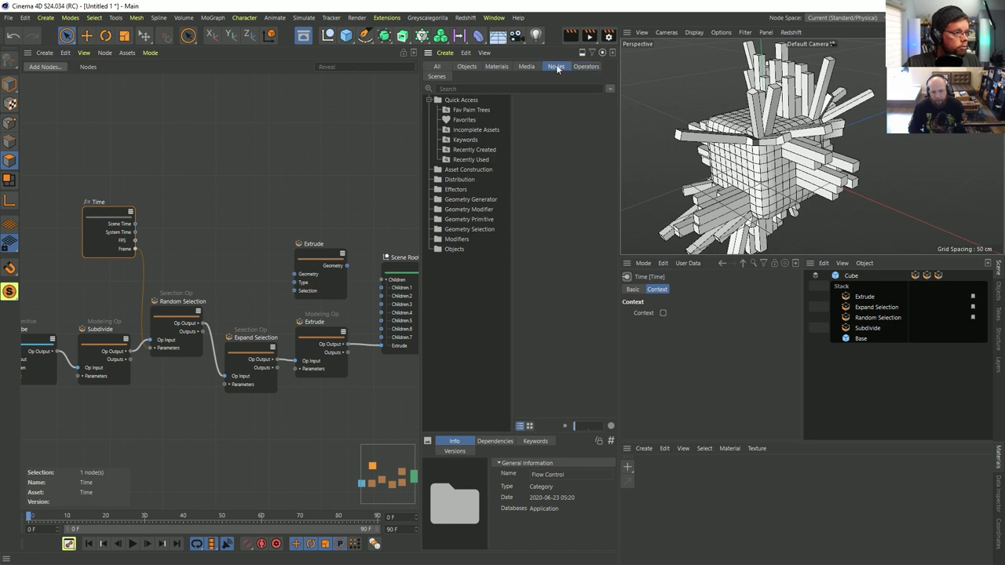
pyautogui.click(467, 359)
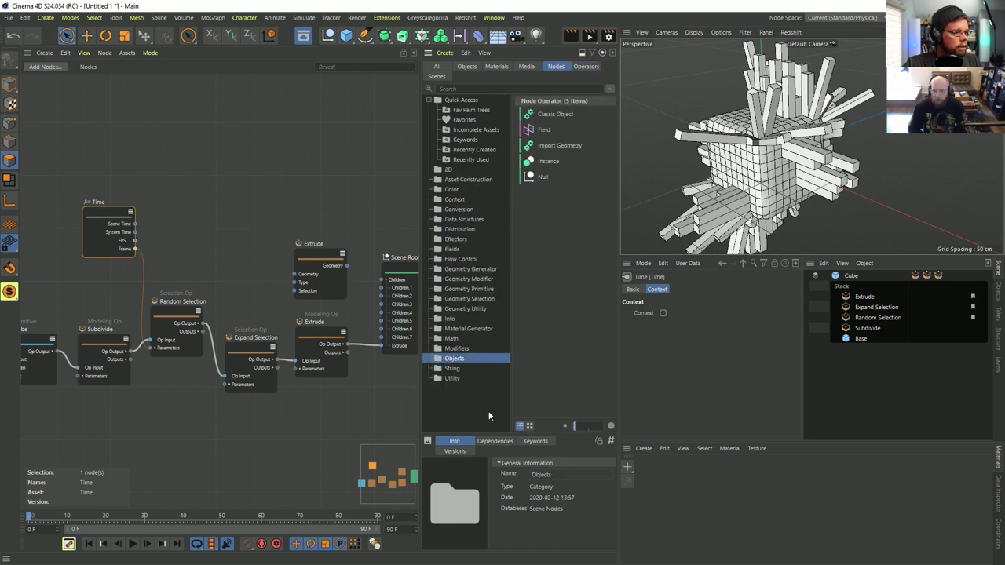
pyautogui.click(473, 179)
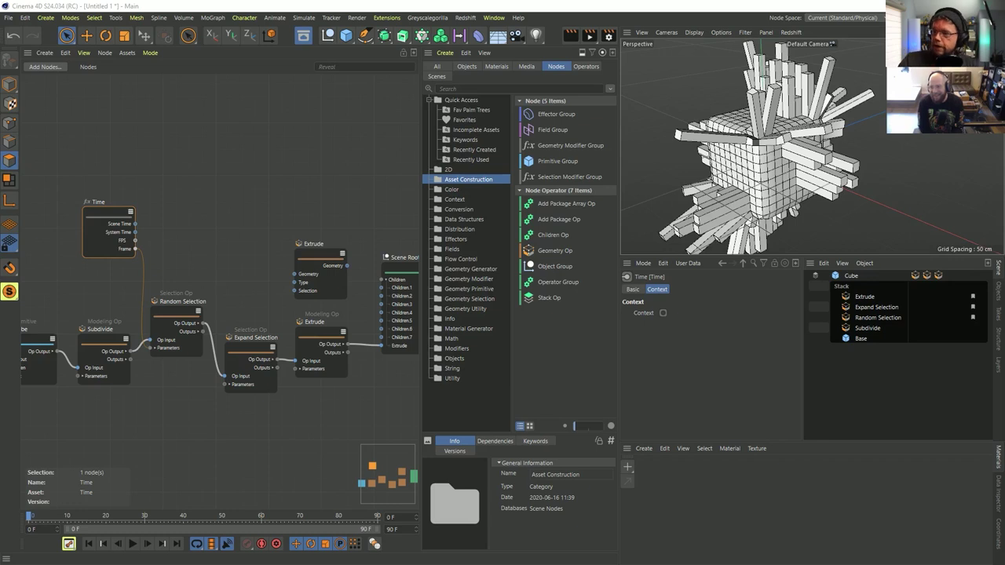
# Step: Delete the Extrude, Expand Selection, Random Selection and Subdivide operators from the Cube's stack
pyautogui.click(316, 189)
pyautogui.moveTo(324, 192); pyautogui.dragTo(297, 150, button='middle')
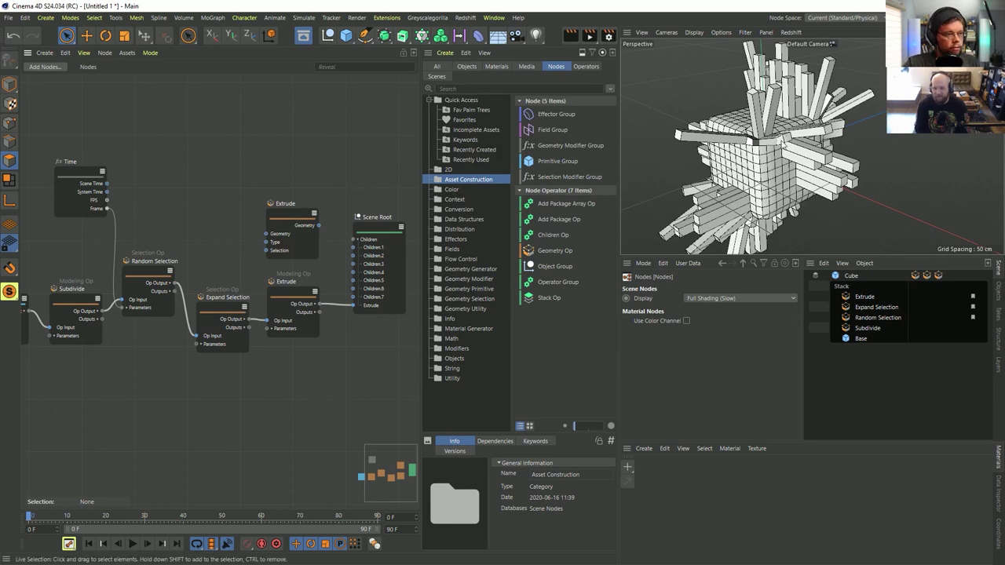
pyautogui.click(871, 317)
pyautogui.click(867, 297)
pyautogui.keyDown('shift'); pyautogui.click(871, 328); pyautogui.keyUp('shift')
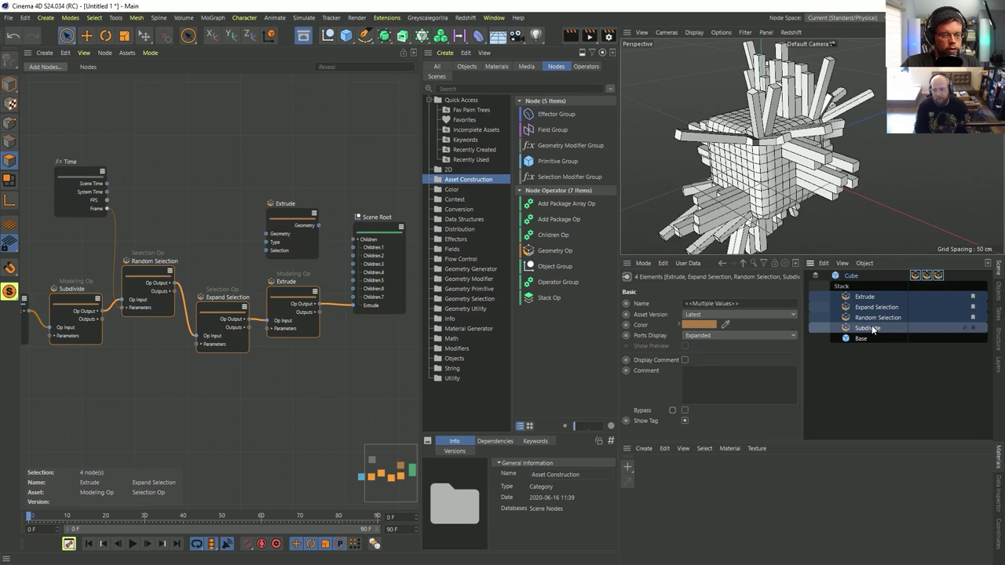
pyautogui.press('Delete')
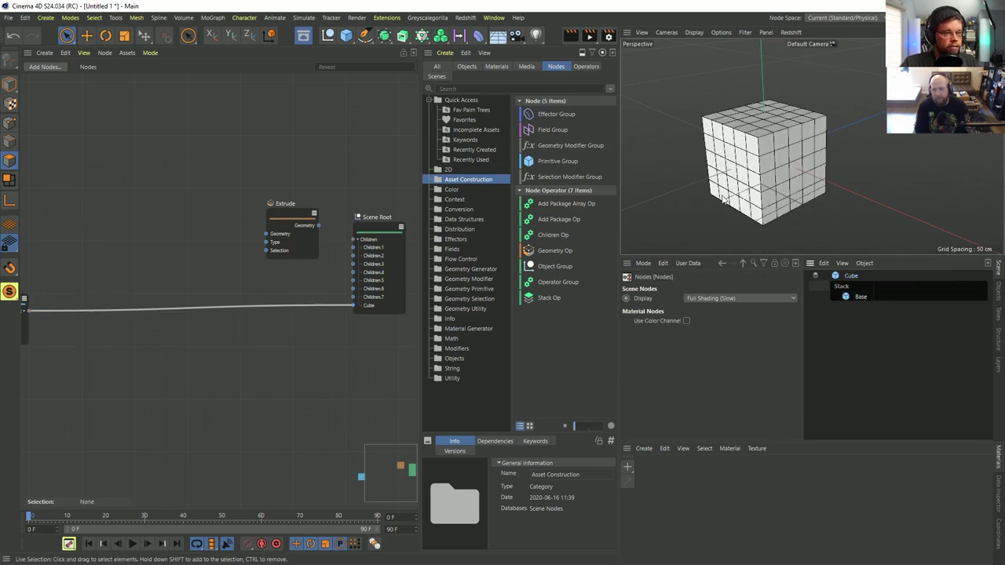
# Step: Change the primitive type of the stack's Base to Sphere
pyautogui.click(860, 297)
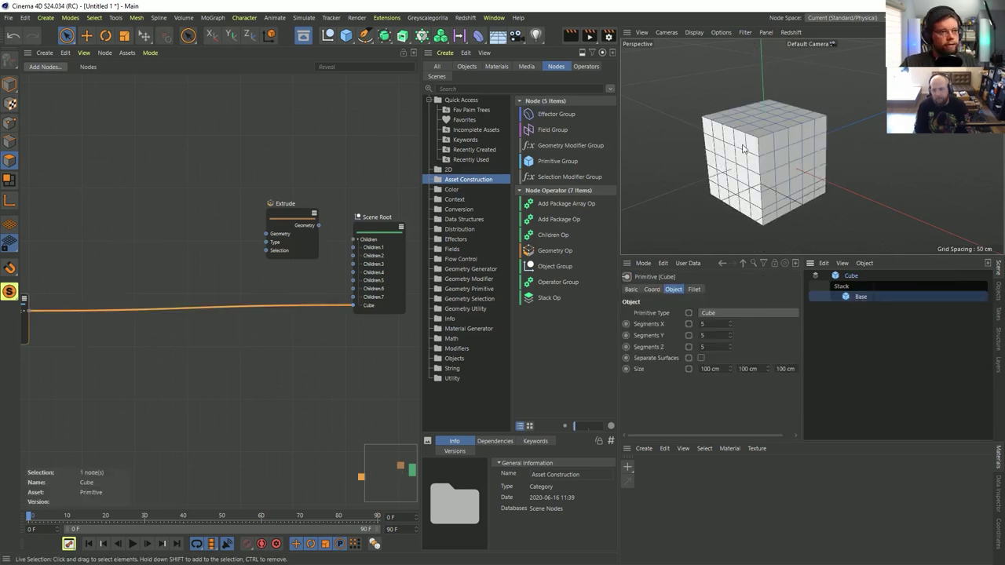
pyautogui.keyDown('alt'); pyautogui.moveTo(748, 189); pyautogui.dragTo(754, 129); pyautogui.keyUp('alt')
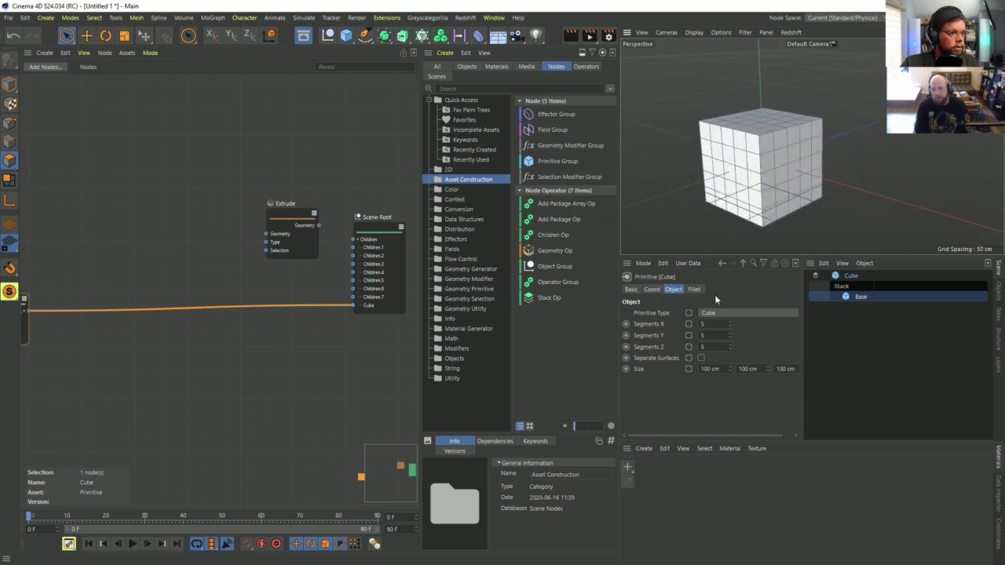
pyautogui.click(726, 312)
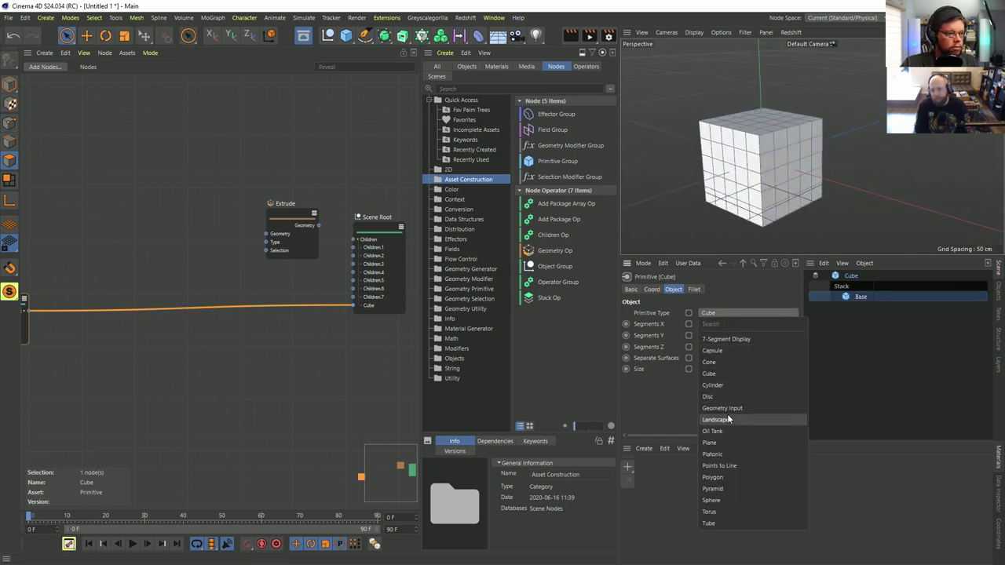
pyautogui.click(675, 311)
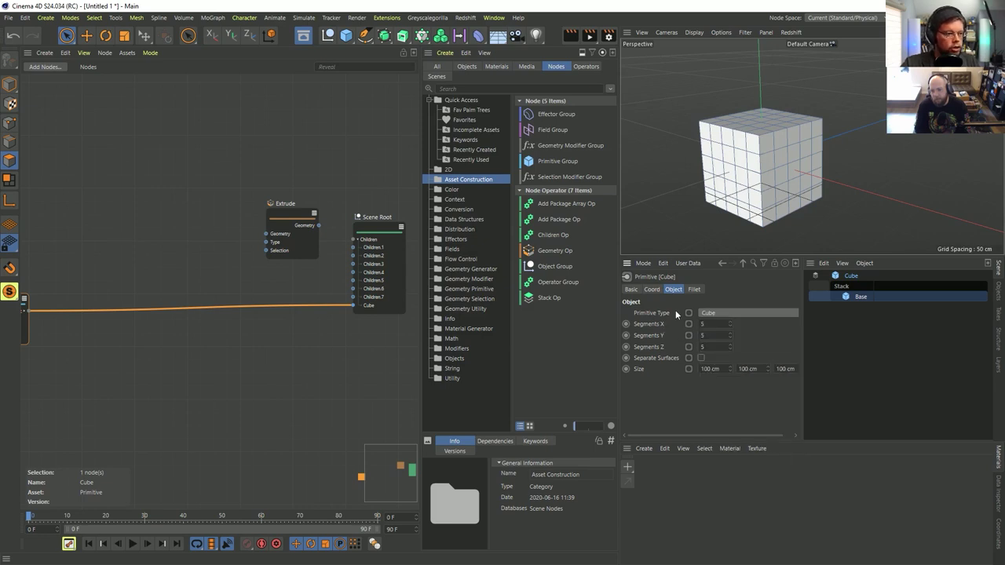
pyautogui.click(729, 314)
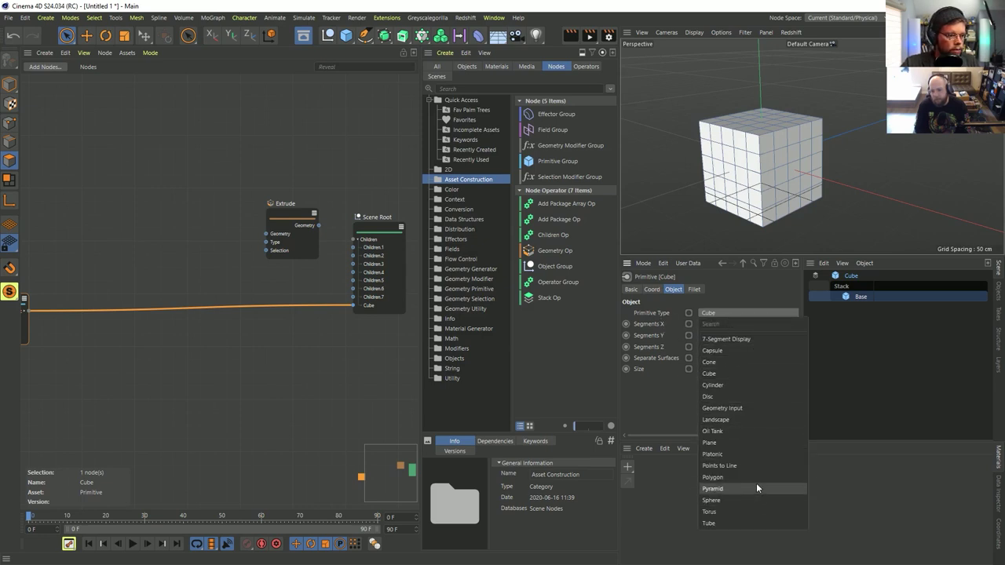
pyautogui.click(724, 499)
# Step: Set the sphere's type to Icosahedron and its segments to 16
pyautogui.click(714, 346)
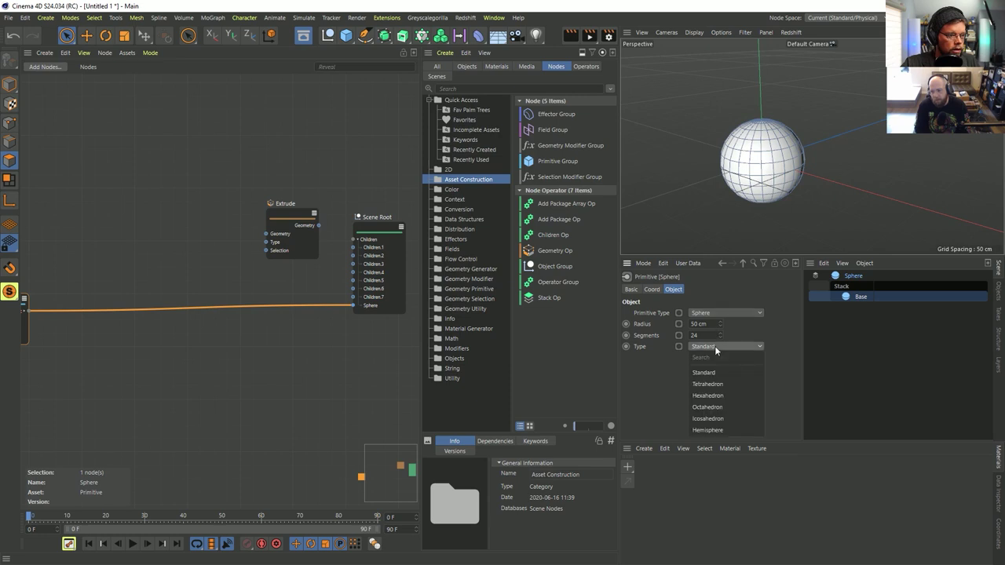
pyautogui.click(732, 418)
pyautogui.moveTo(723, 338); pyautogui.dragTo(722, 355)
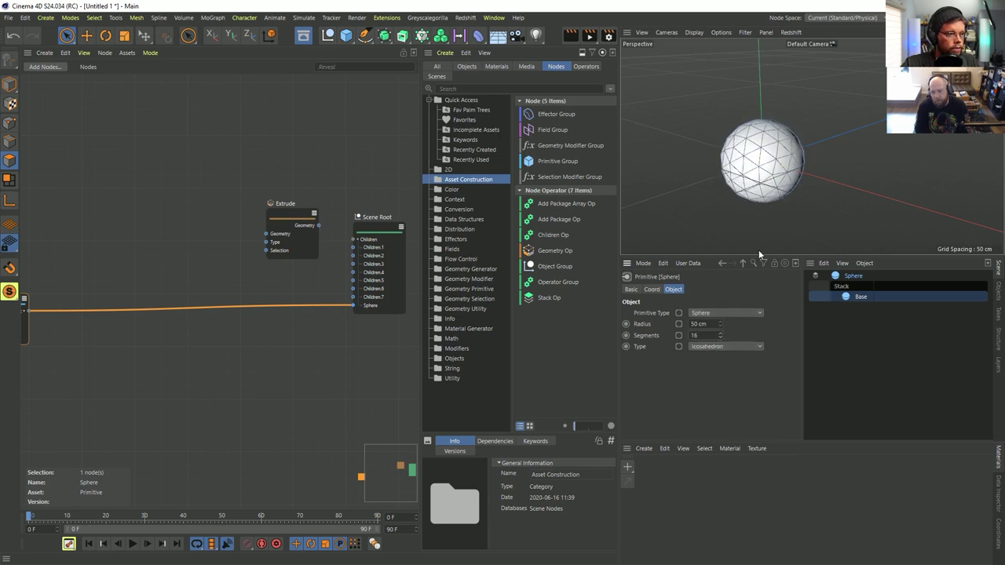
# Step: Delete the unconnected Extrude node from the node graph
pyautogui.click(276, 235)
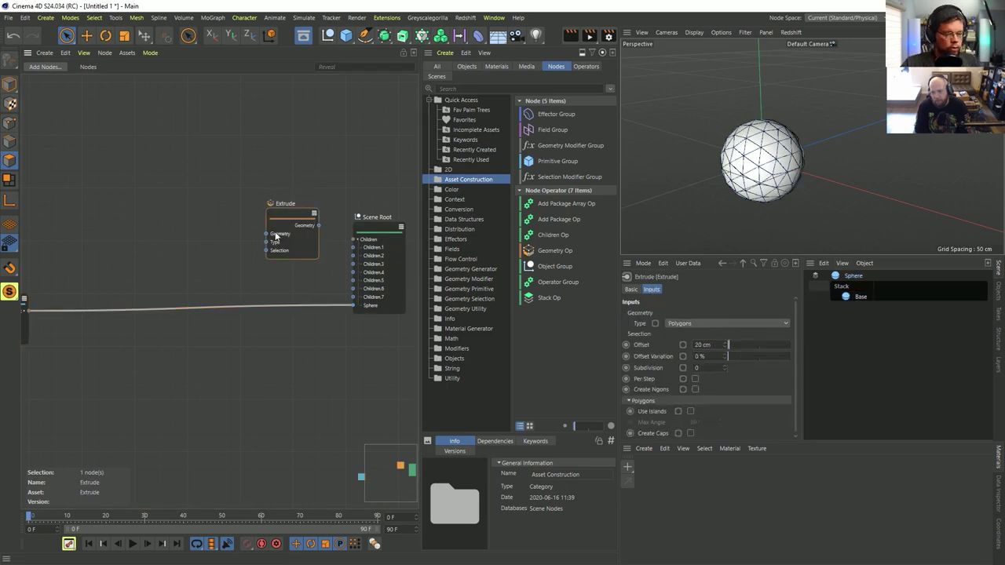
pyautogui.press('Delete')
# Step: Add the Random Selection operator from the Geometry Selection category above the Base in the Sphere's stack
pyautogui.click(488, 279)
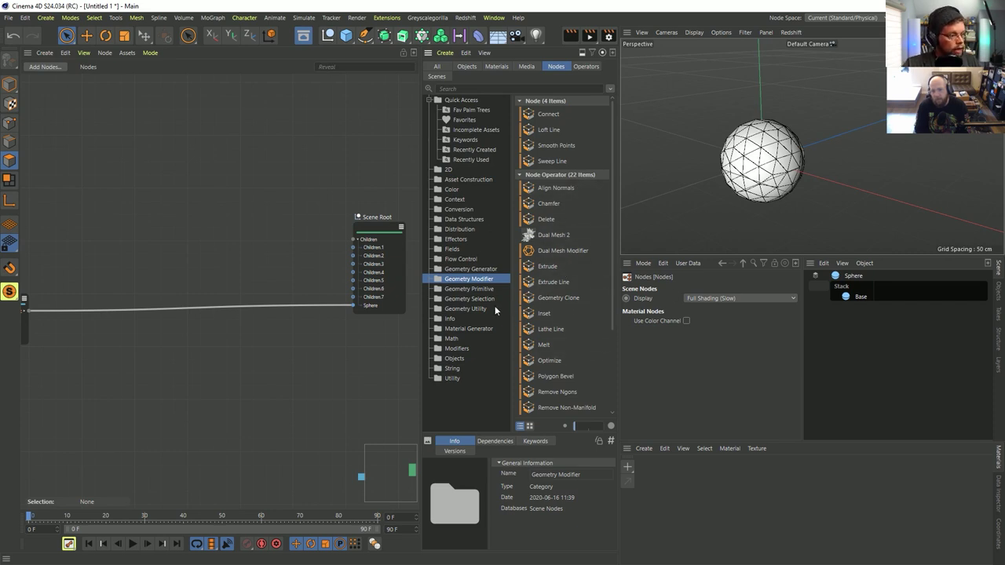
pyautogui.click(472, 309)
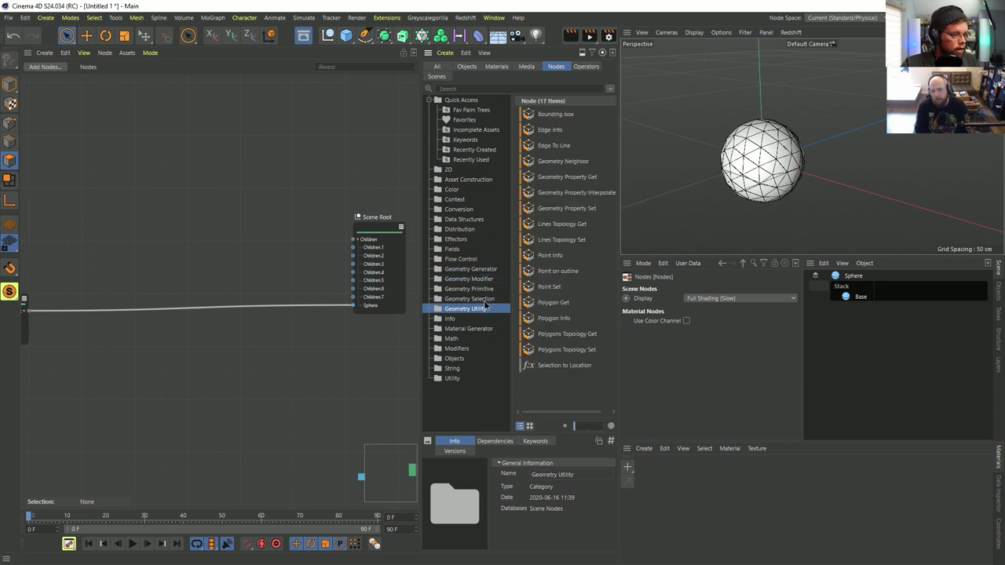
pyautogui.click(483, 299)
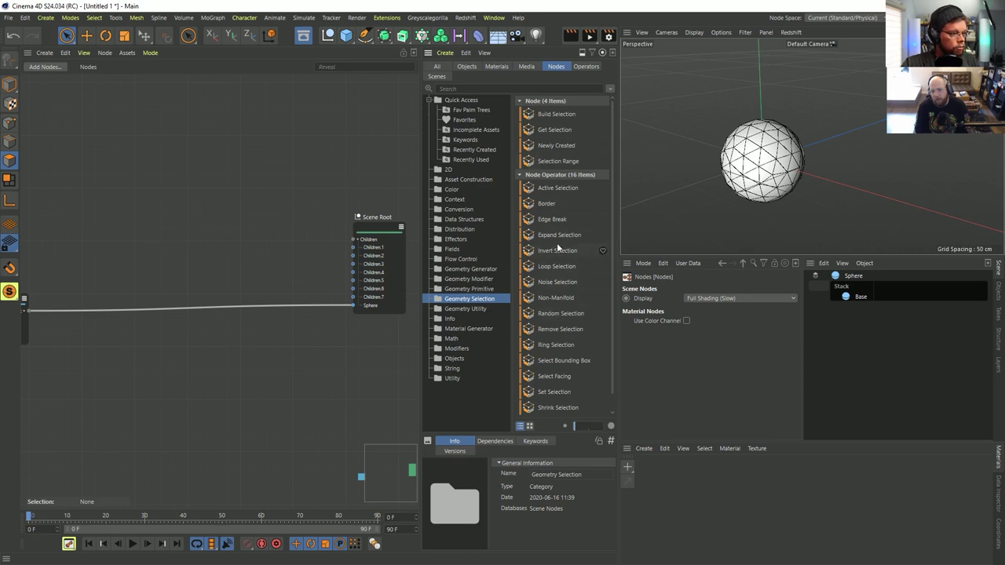
pyautogui.moveTo(575, 425); pyautogui.dragTo(547, 432)
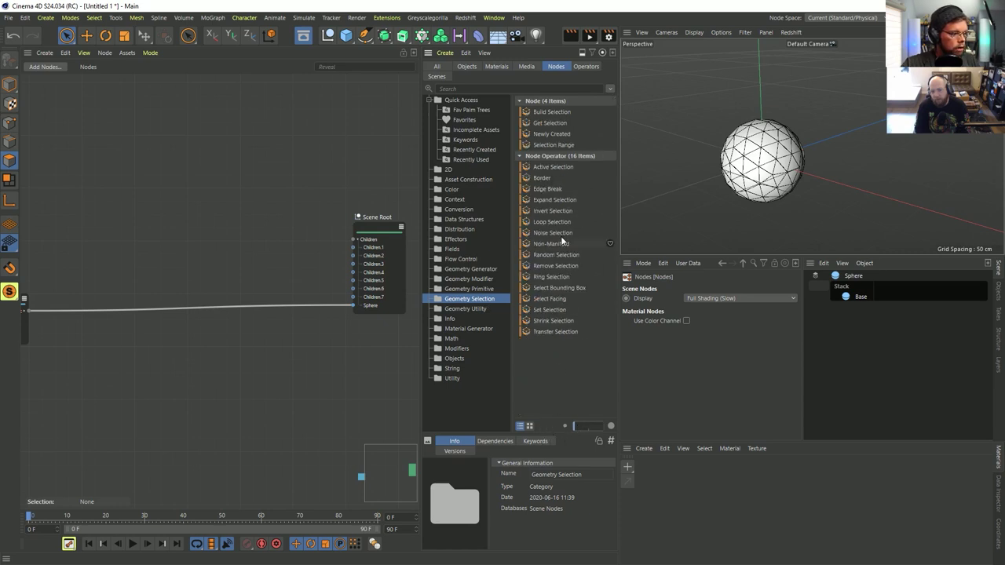
pyautogui.moveTo(554, 256); pyautogui.dragTo(856, 292)
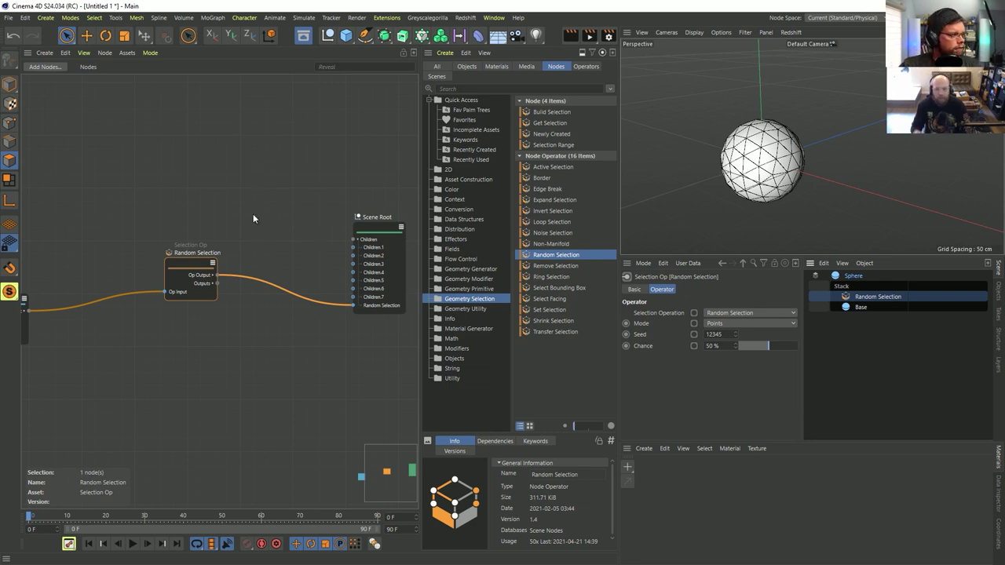
# Step: Rearrange the Sphere and Scene Root nodes around the Random Selection node in the graph
pyautogui.moveTo(76, 275); pyautogui.dragTo(138, 272, button='middle')
pyautogui.moveTo(71, 296); pyautogui.dragTo(99, 246)
pyautogui.moveTo(280, 256); pyautogui.dragTo(194, 262, button='middle')
pyautogui.moveTo(362, 233); pyautogui.dragTo(347, 196)
pyautogui.moveTo(190, 224); pyautogui.dragTo(225, 219, button='middle')
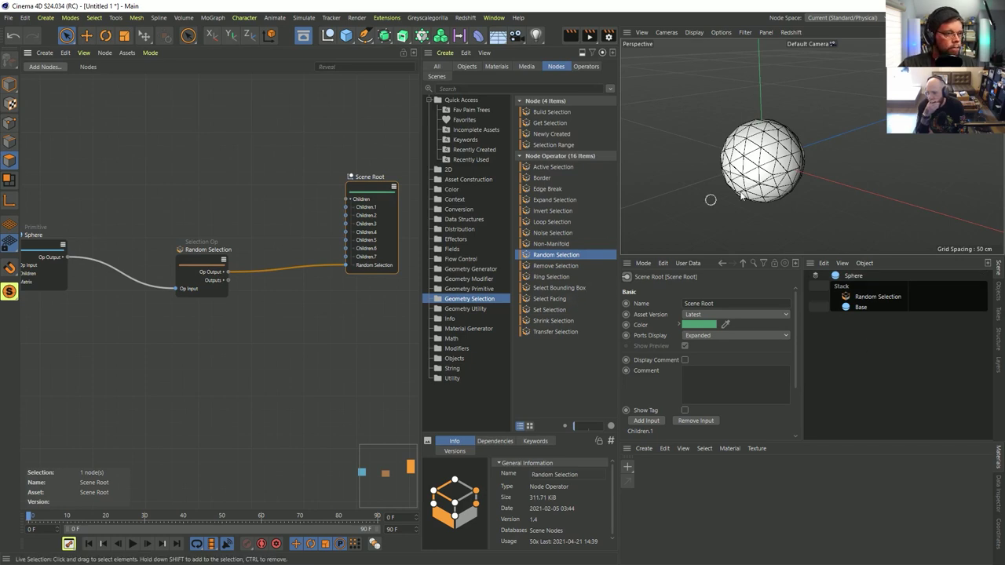
# Step: Set the mode of the Random Selection operator to Polygons
pyautogui.click(878, 297)
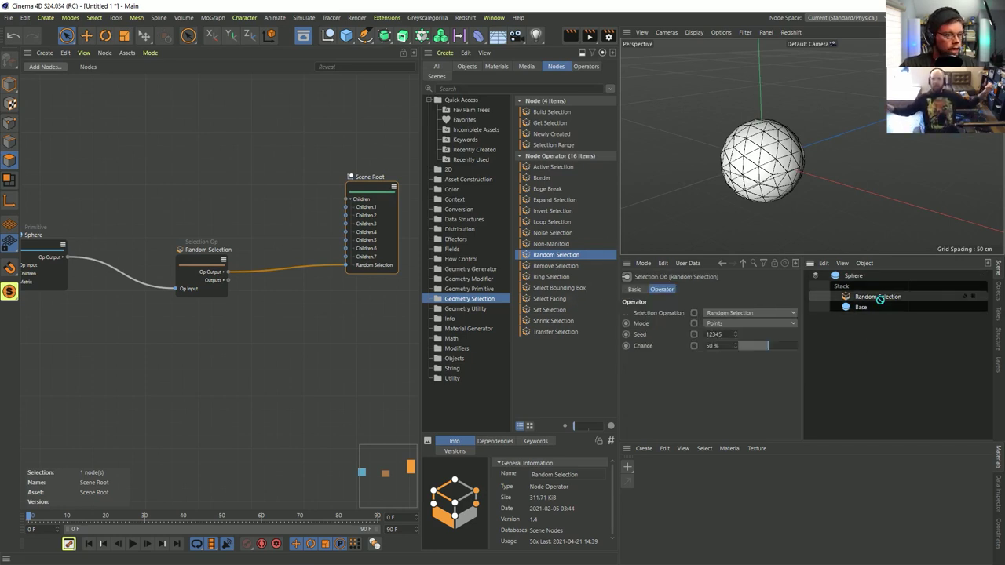
pyautogui.click(785, 323)
pyautogui.click(754, 353)
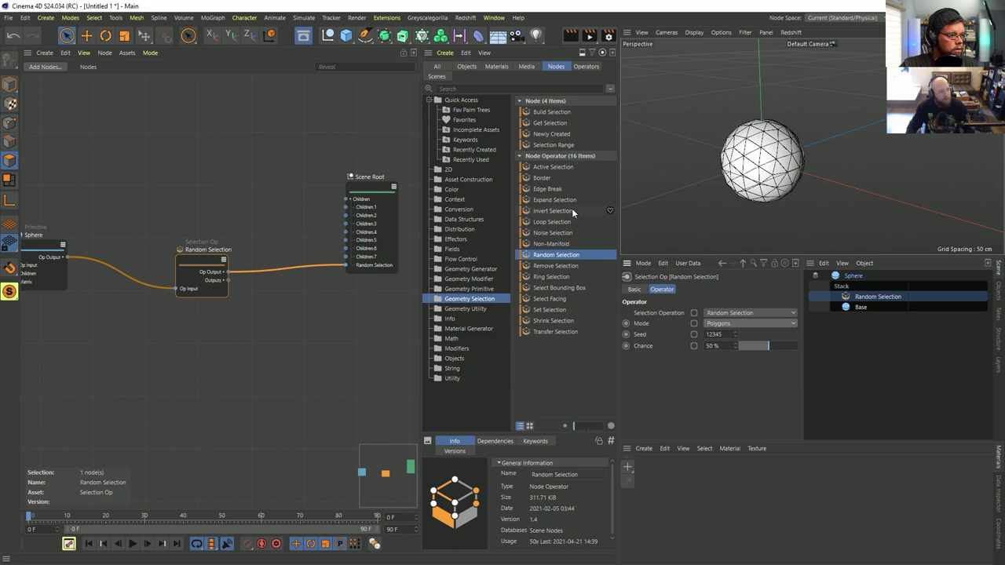
# Step: Add the Delete operator from the Geometry Modifier category above Random Selection and inspect the sphere up close
pyautogui.click(485, 279)
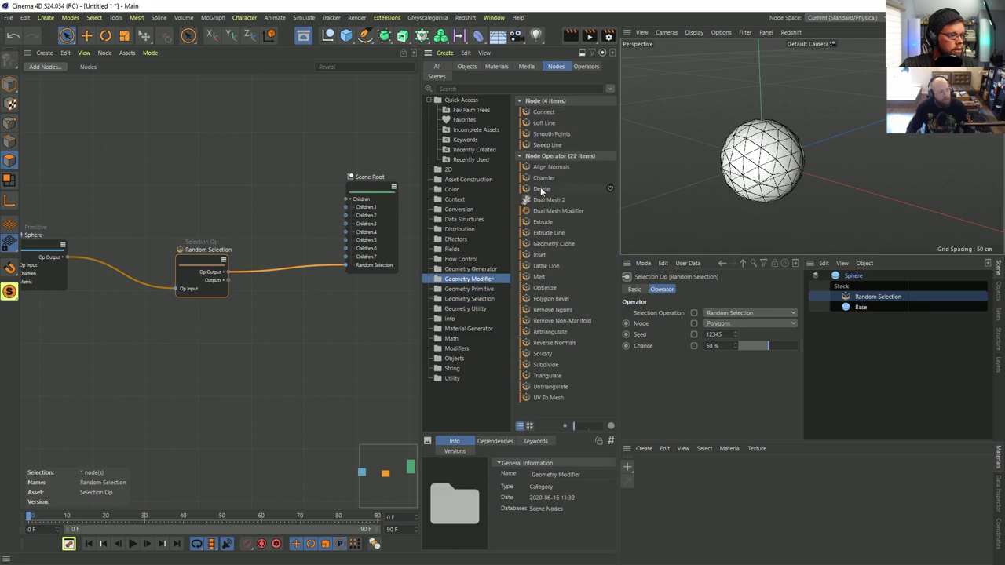
pyautogui.moveTo(541, 189); pyautogui.dragTo(868, 297)
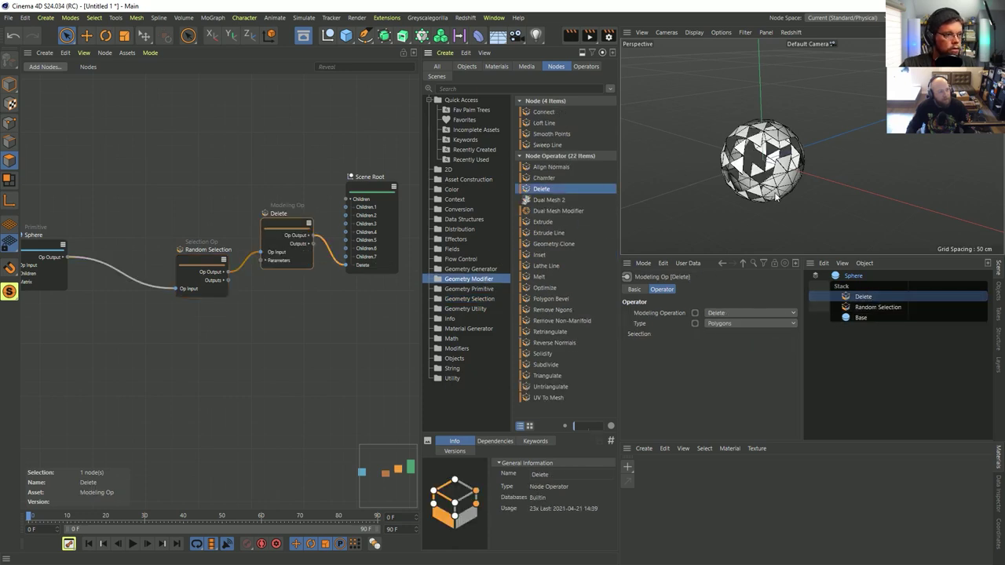
pyautogui.keyDown('alt'); pyautogui.moveTo(782, 189); pyautogui.dragTo(618, 233); pyautogui.keyUp('alt')
pyautogui.scroll(3, 771, 179)
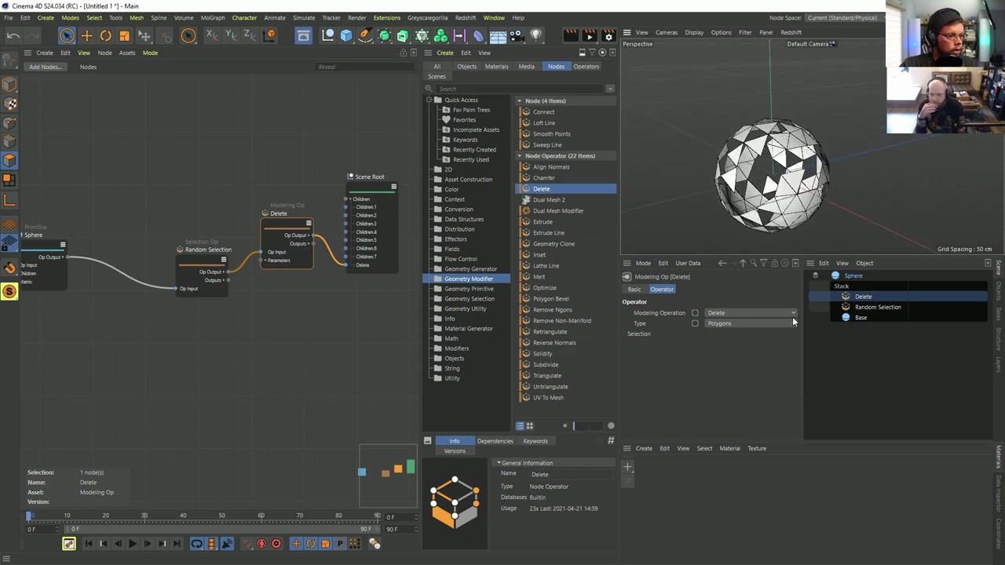
# Step: Duplicate Random Selection above the Delete operator with a chance of 100 %, and add an Inset operator on top of the stack
pyautogui.keyDown('ctrl'); pyautogui.moveTo(866, 308); pyautogui.dragTo(864, 299); pyautogui.keyUp('ctrl')
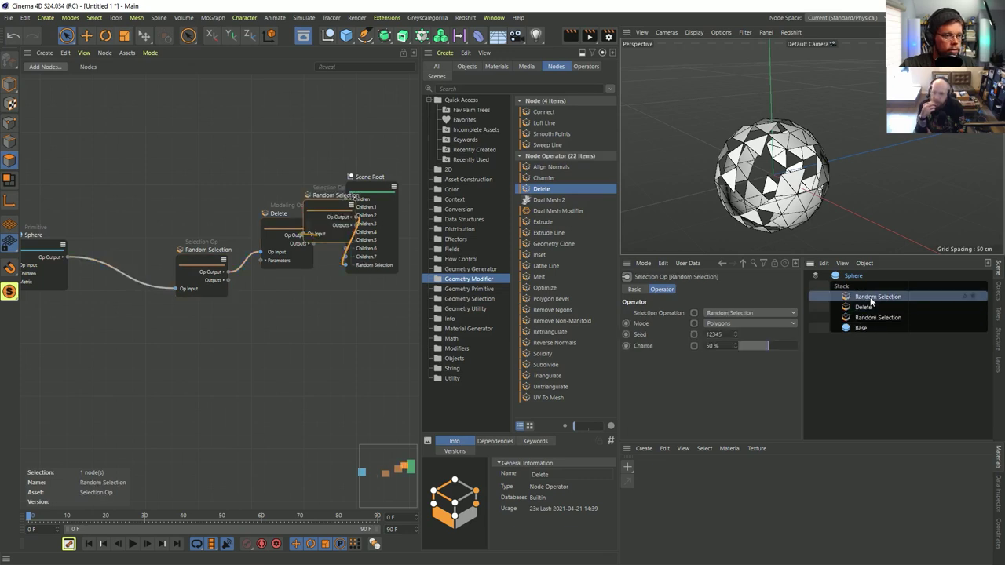
pyautogui.moveTo(757, 346); pyautogui.dragTo(817, 351)
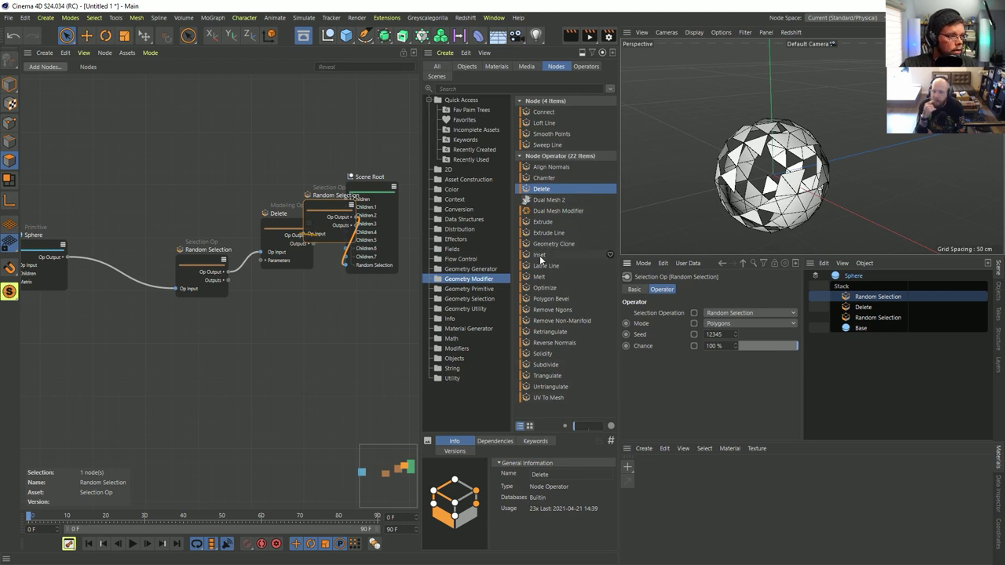
pyautogui.moveTo(540, 255); pyautogui.dragTo(859, 299)
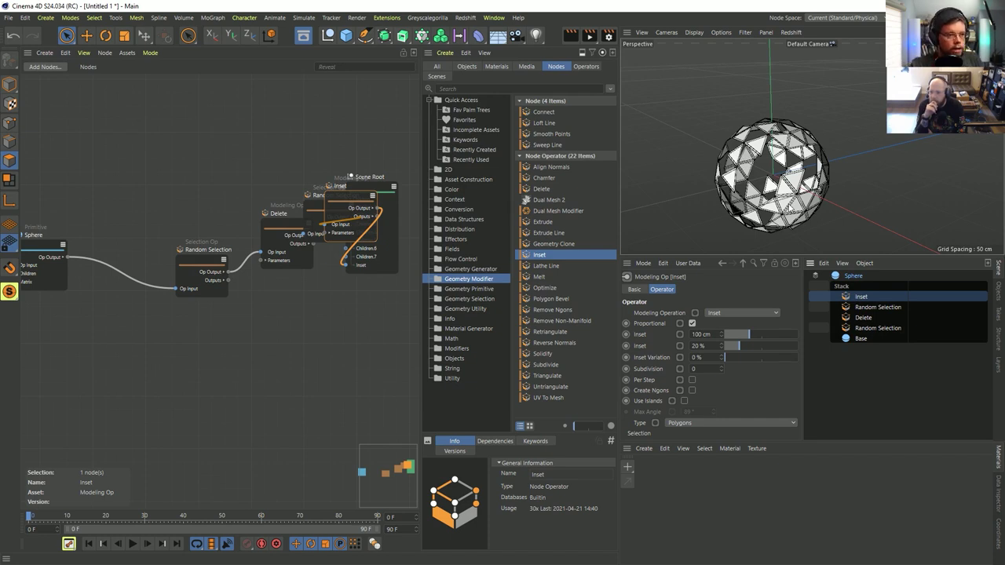
# Step: Place a copy of the Delete operator above Inset at the top of the Sphere's stack and inspect the sphere
pyautogui.moveTo(864, 317); pyautogui.dragTo(867, 298)
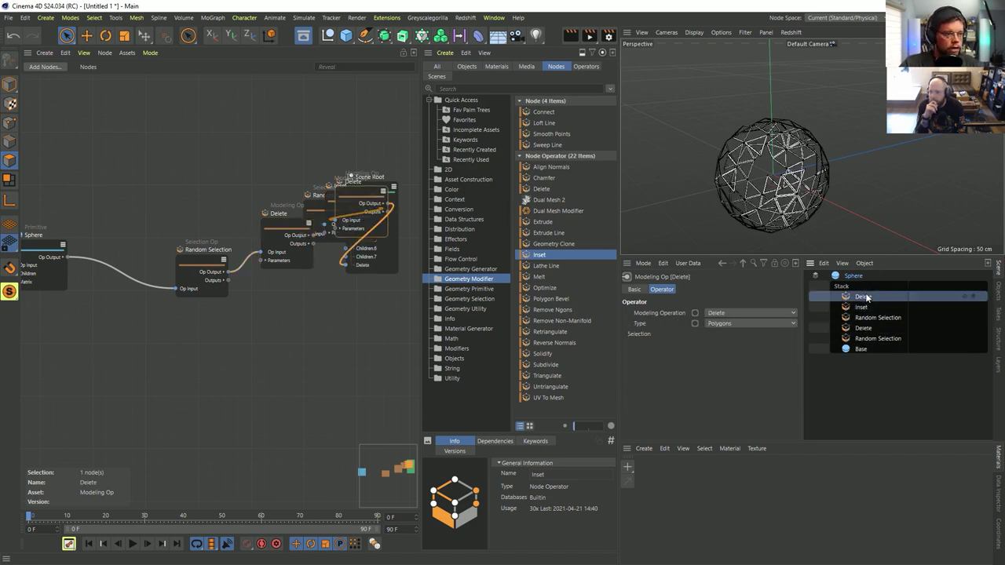
pyautogui.keyDown('alt'); pyautogui.moveTo(766, 179); pyautogui.dragTo(792, 179); pyautogui.keyUp('alt')
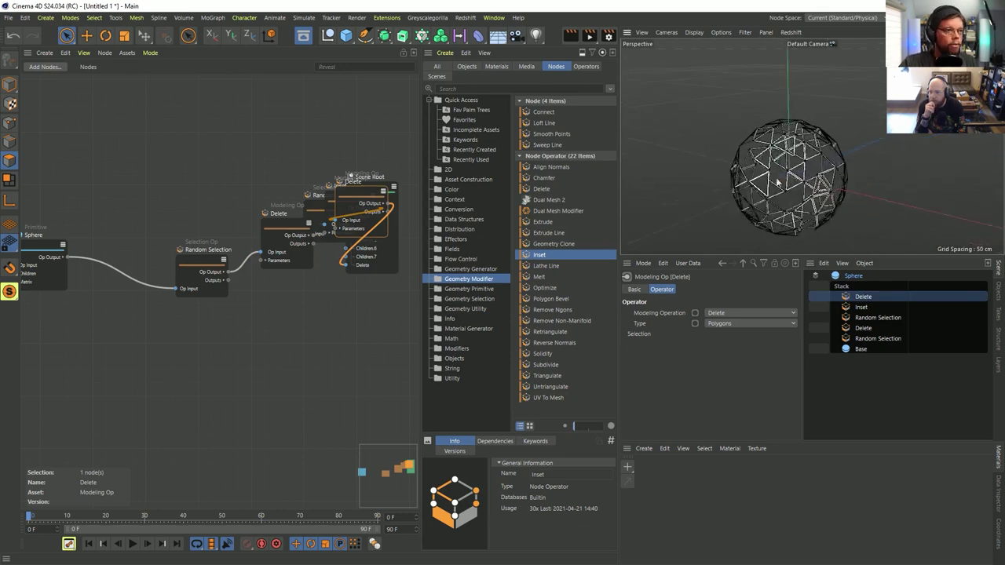
pyautogui.keyDown('alt'); pyautogui.moveTo(791, 177); pyautogui.dragTo(803, 172, button='right'); pyautogui.keyUp('alt')
pyautogui.scroll(2, 790, 176)
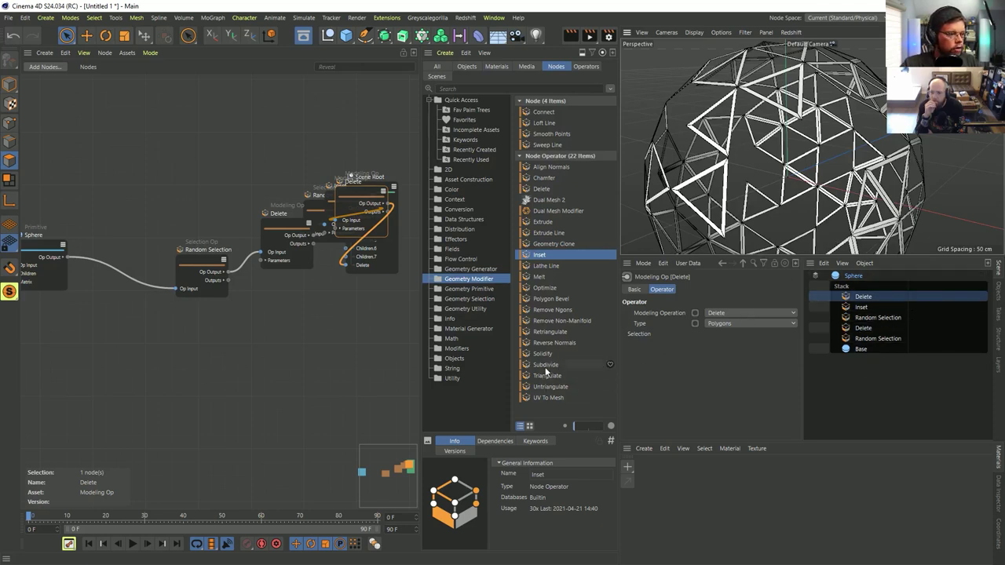
# Step: Add the Solidify operator from the Geometry Modifier category on top of the Sphere's stack and inspect the thickened struts
pyautogui.moveTo(541, 354)
pyautogui.mouseDown()
pyautogui.moveTo(890, 303)
pyautogui.moveTo(872, 297)
pyautogui.mouseUp()
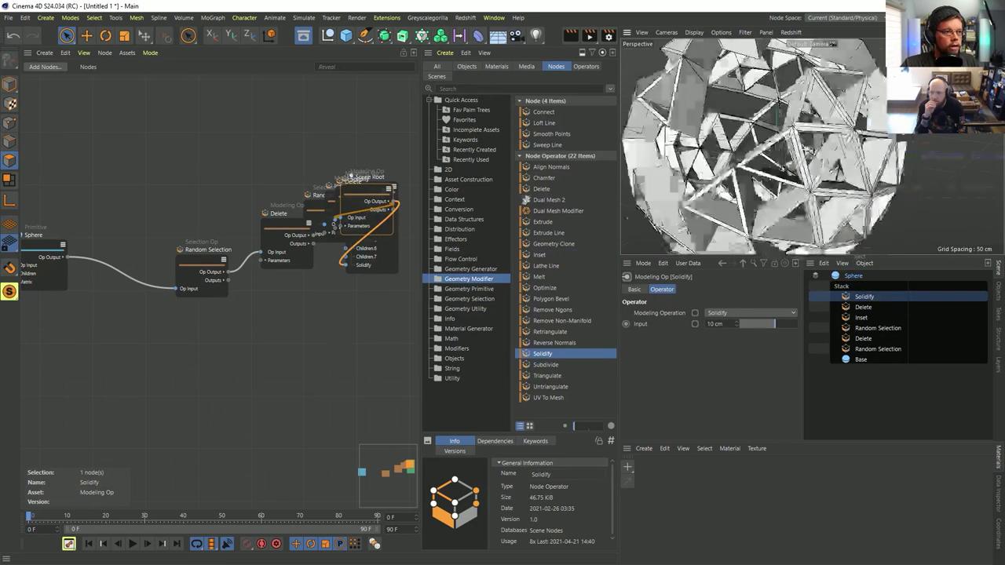
pyautogui.keyDown('alt'); pyautogui.moveTo(738, 150); pyautogui.dragTo(787, 146); pyautogui.keyUp('alt')
pyautogui.scroll(4, 799, 143)
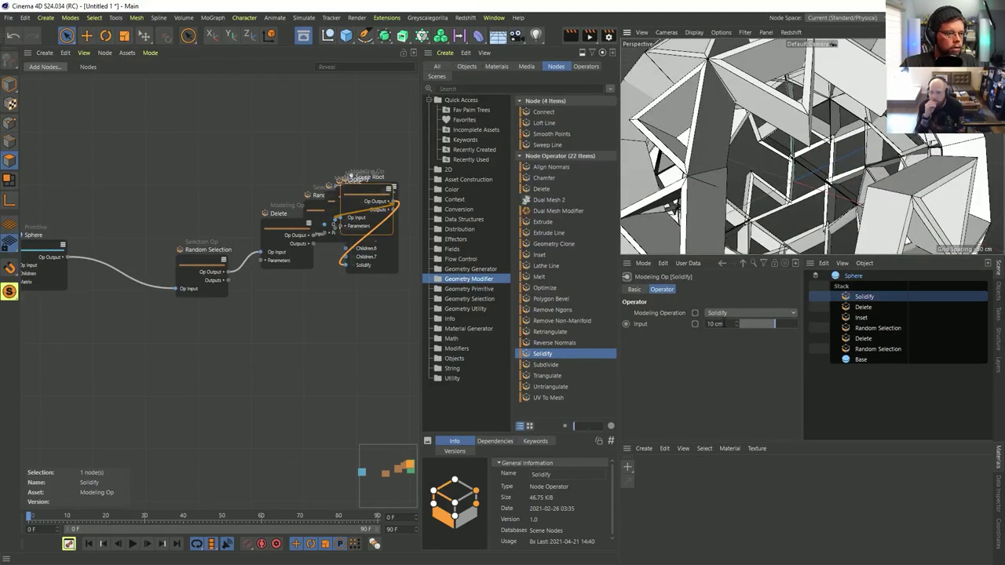
# Step: Set the Solidify operator's input to 1 cm and inspect the sphere's thin struts from several angles
pyautogui.doubleClick(722, 324)
pyautogui.write('11')
pyautogui.press('Return')
pyautogui.scroll(-8, 740, 149)
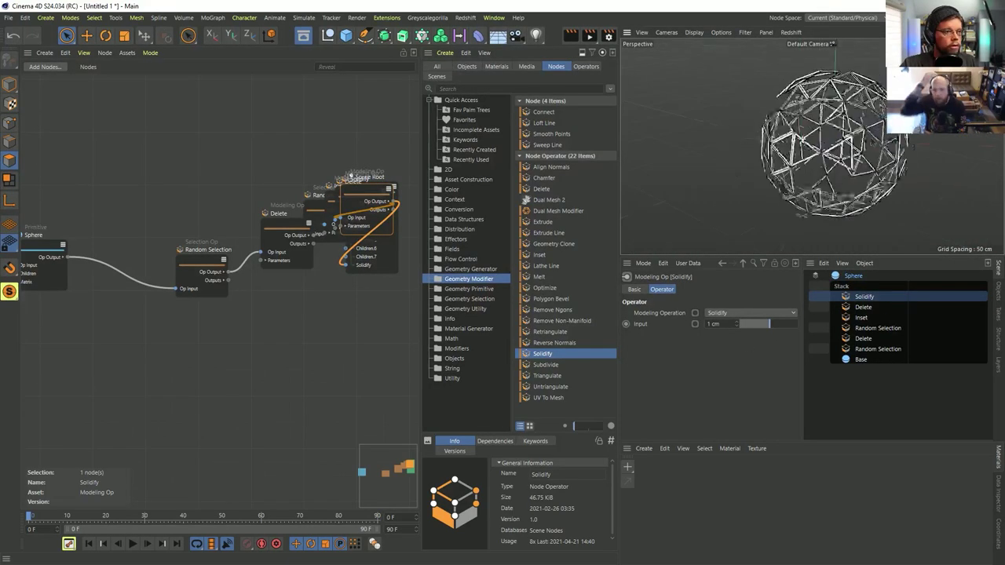
pyautogui.scroll(5, 812, 106)
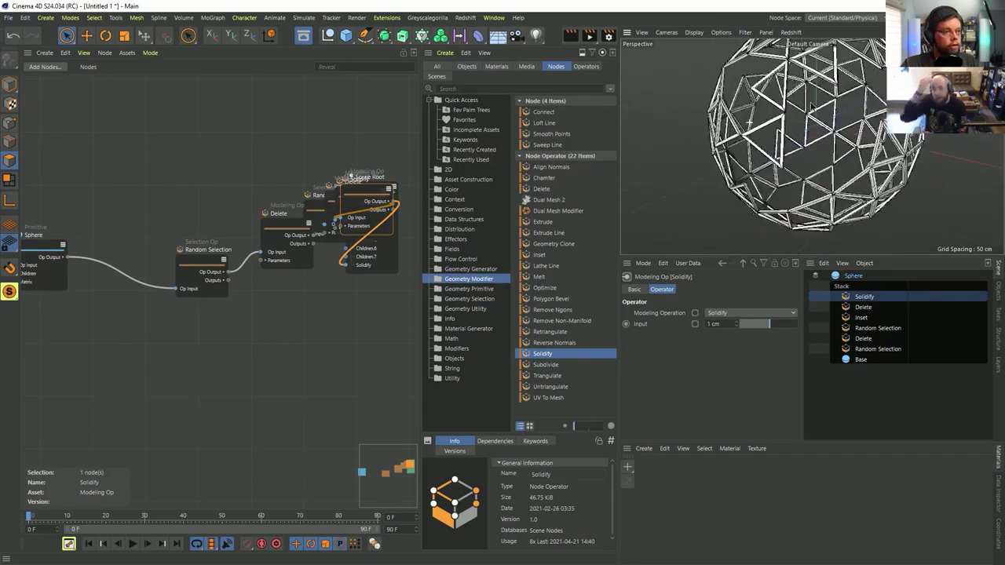
pyautogui.keyDown('alt'); pyautogui.moveTo(812, 106); pyautogui.dragTo(772, 122); pyautogui.keyUp('alt')
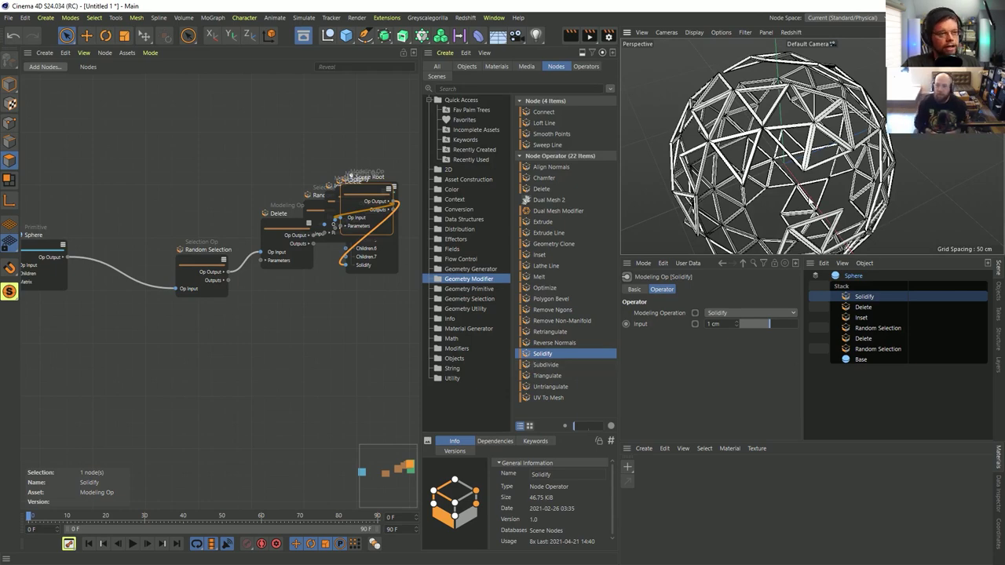
pyautogui.keyDown('alt'); pyautogui.moveTo(811, 202); pyautogui.dragTo(807, 228); pyautogui.keyUp('alt')
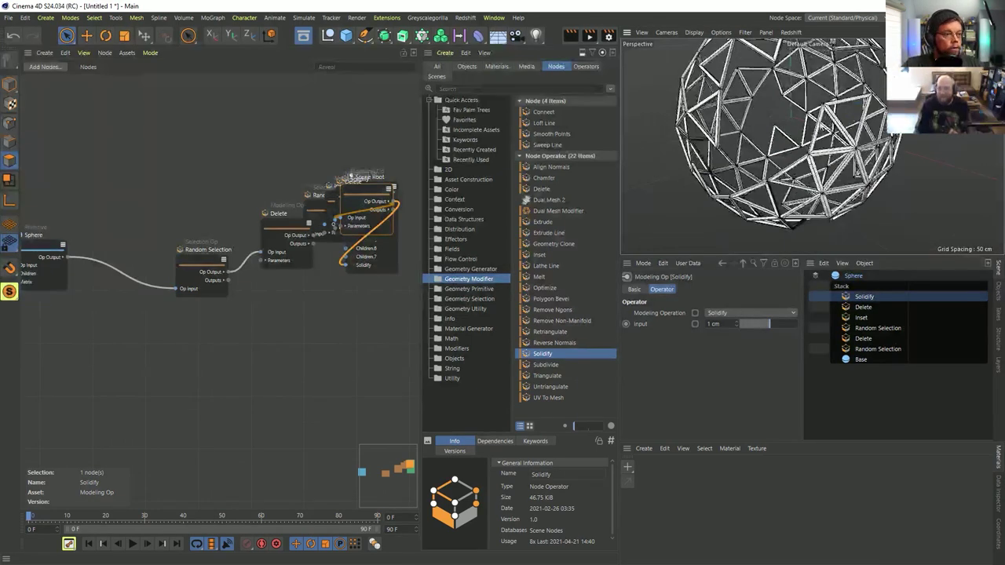
pyautogui.scroll(-3, 821, 205)
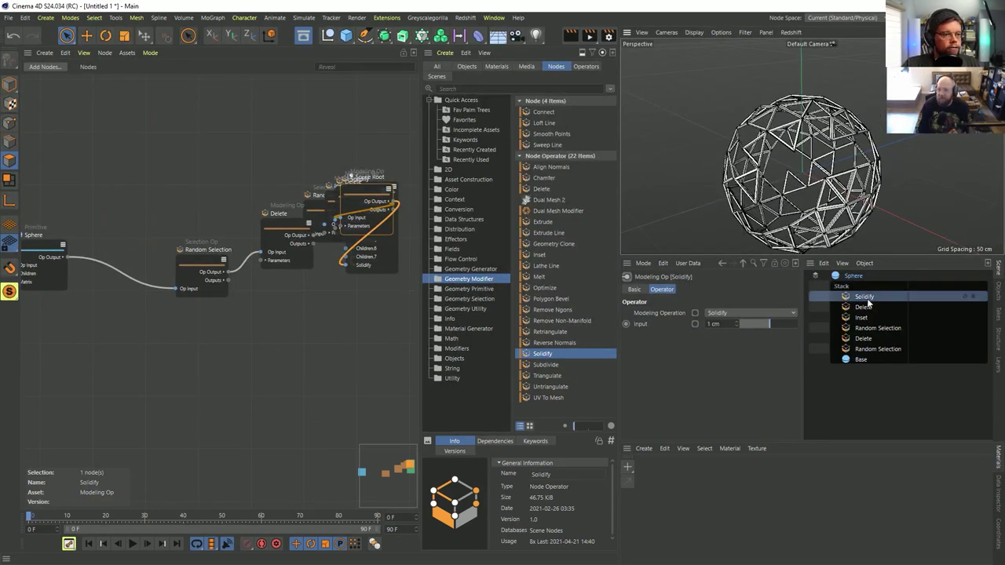
# Step: Auto-arrange the graph's nodes in a row and select the six operator nodes between Sphere and Scene Root
pyautogui.click(364, 306)
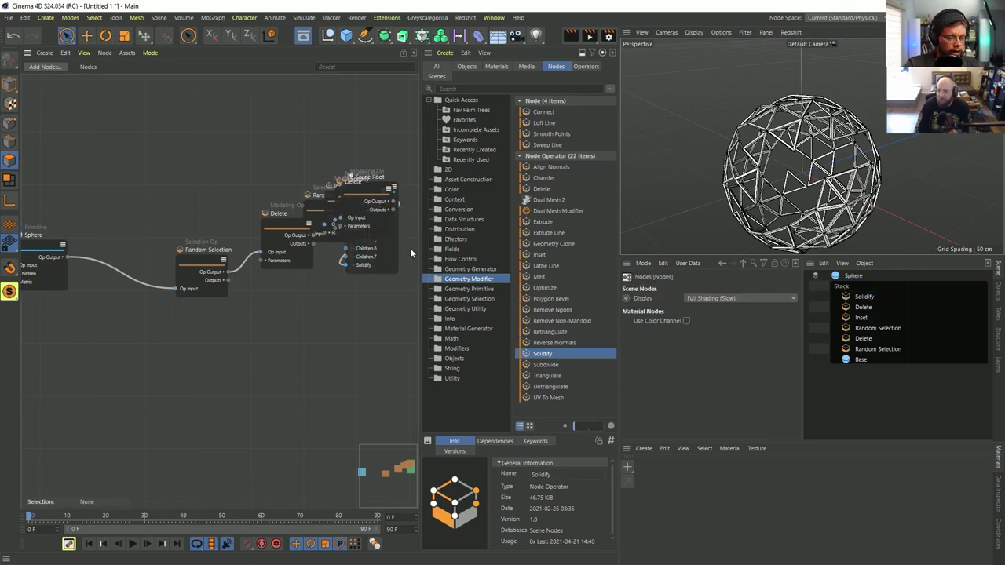
pyautogui.press('l')
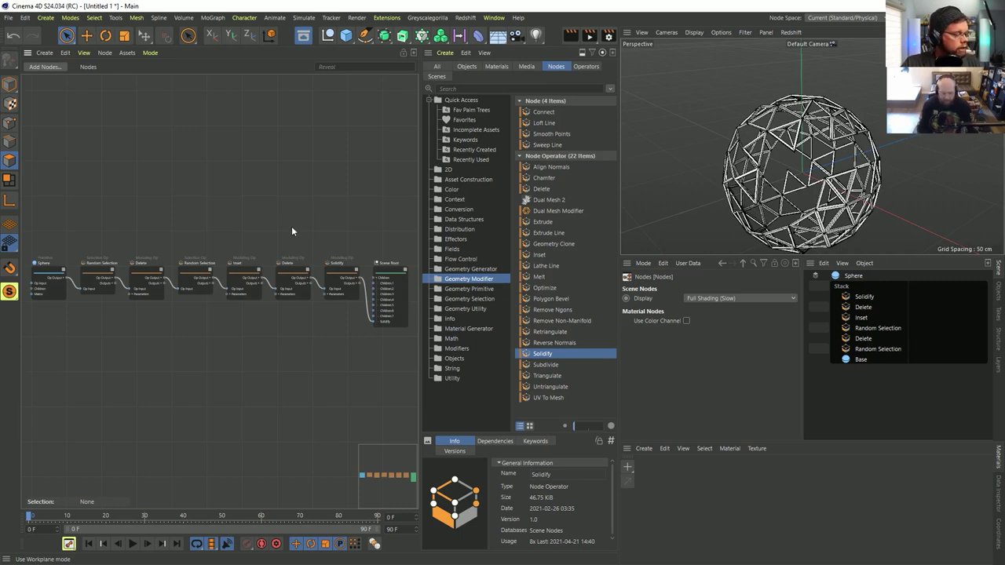
pyautogui.moveTo(88, 228); pyautogui.dragTo(350, 347)
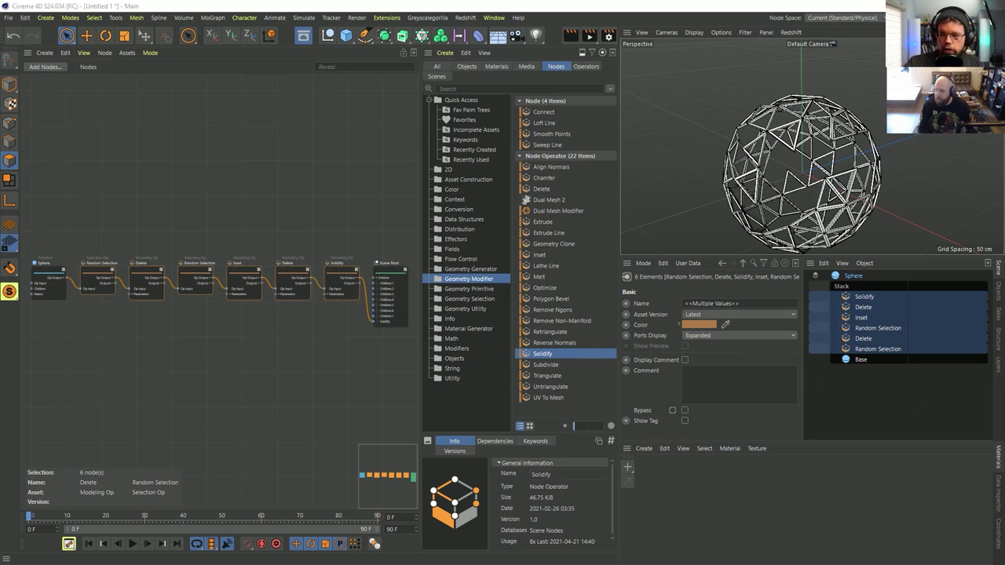
# Step: Review the grouping and asset conversion commands for the six operator nodes, and browse the Asset Construction category
pyautogui.rightClick(304, 273)
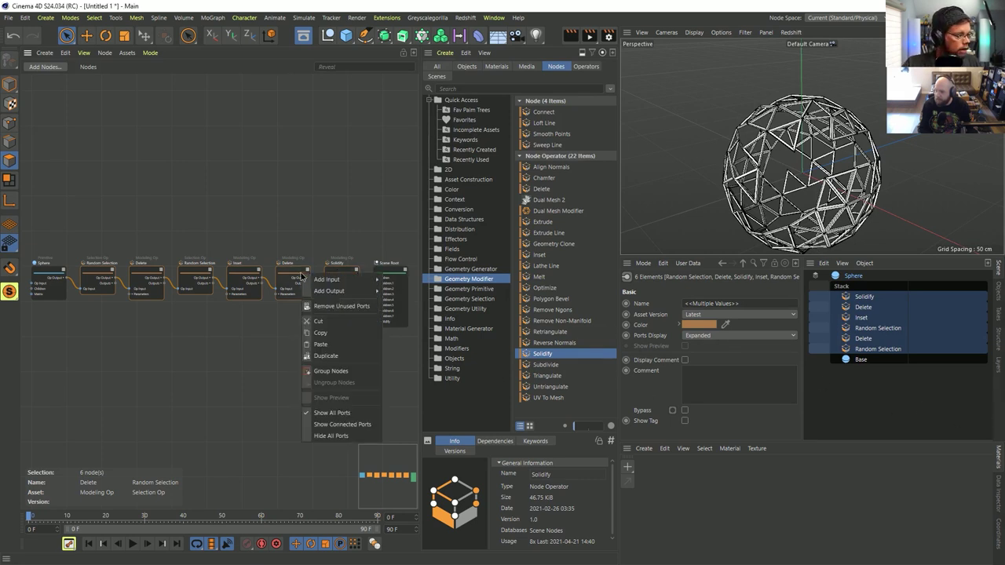
pyautogui.click(344, 370)
pyautogui.moveTo(96, 219); pyautogui.dragTo(347, 363)
pyautogui.click(128, 53)
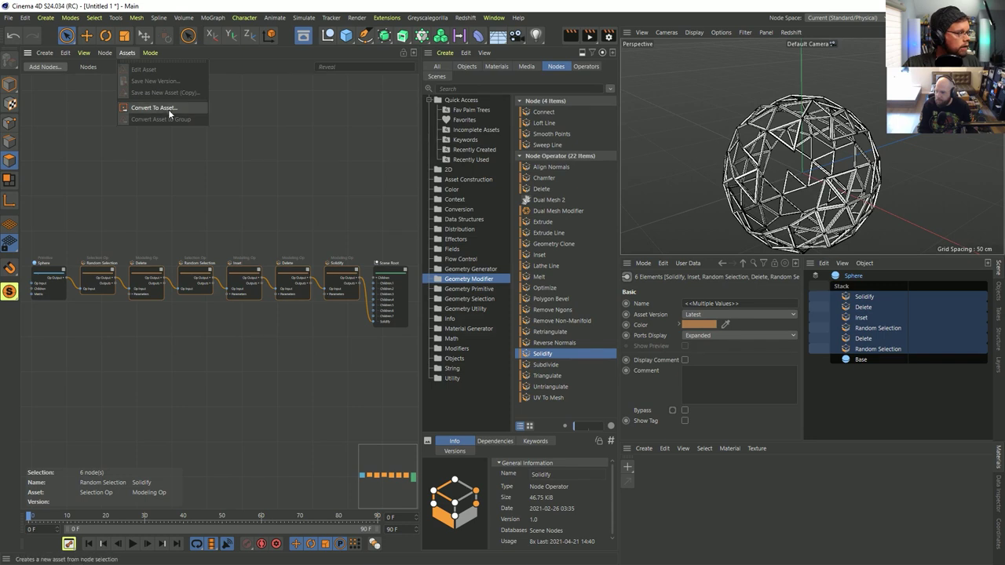
pyautogui.click(291, 274)
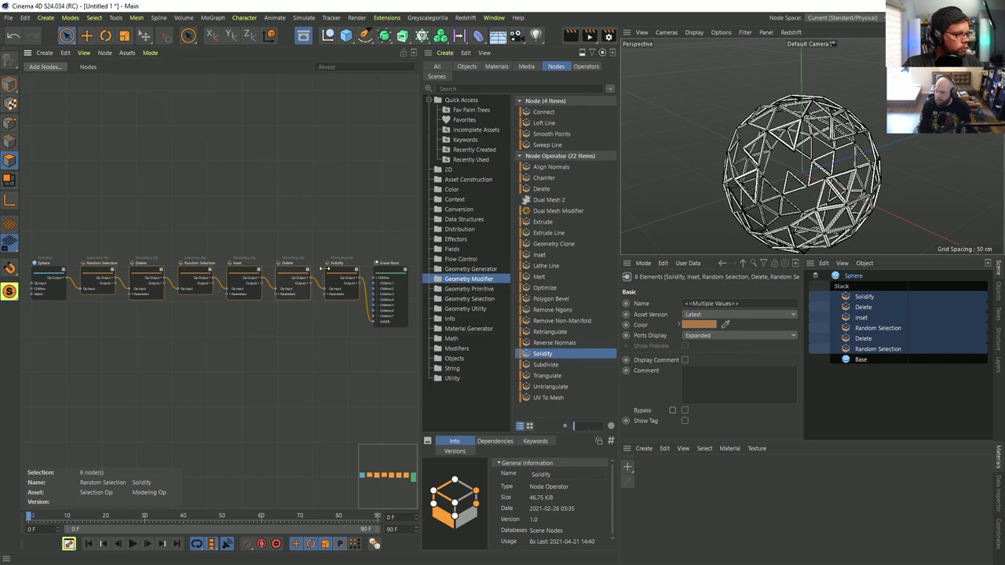
pyautogui.click(476, 180)
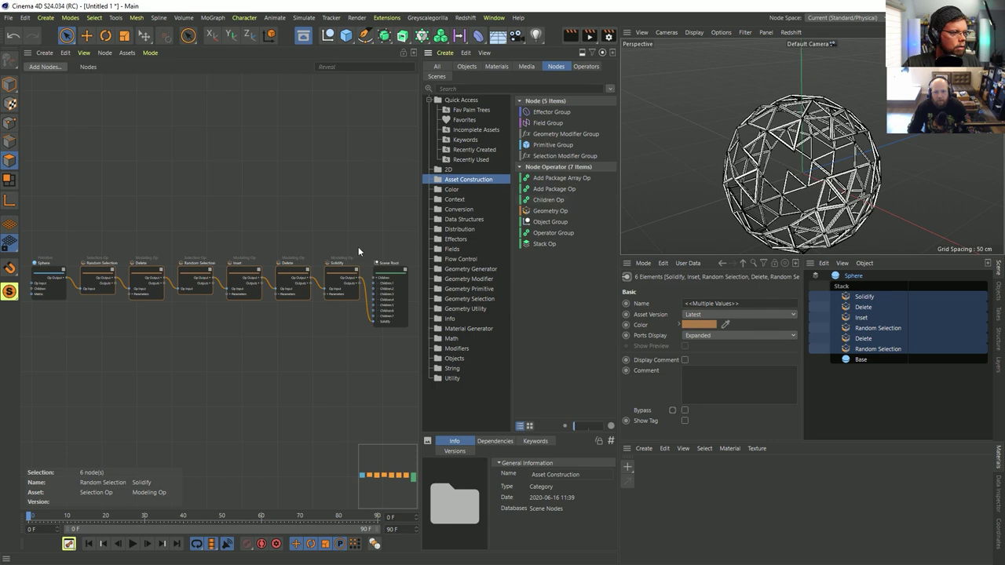
# Step: Try grouping the six operator nodes between Sphere and Scene Root into one node, and undo the grouping
pyautogui.moveTo(346, 231); pyautogui.dragTo(91, 351)
pyautogui.rightClick(95, 271)
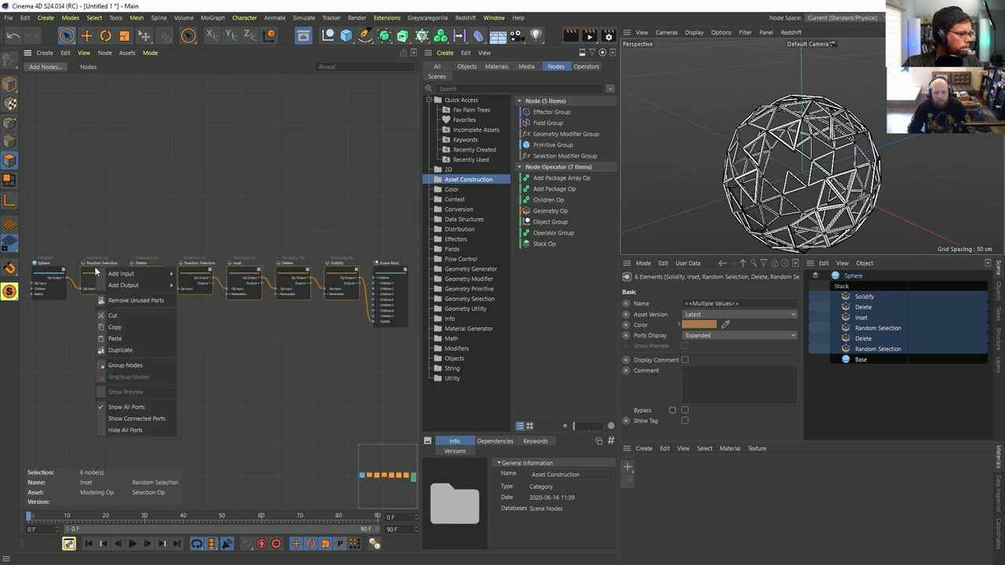
pyautogui.click(137, 365)
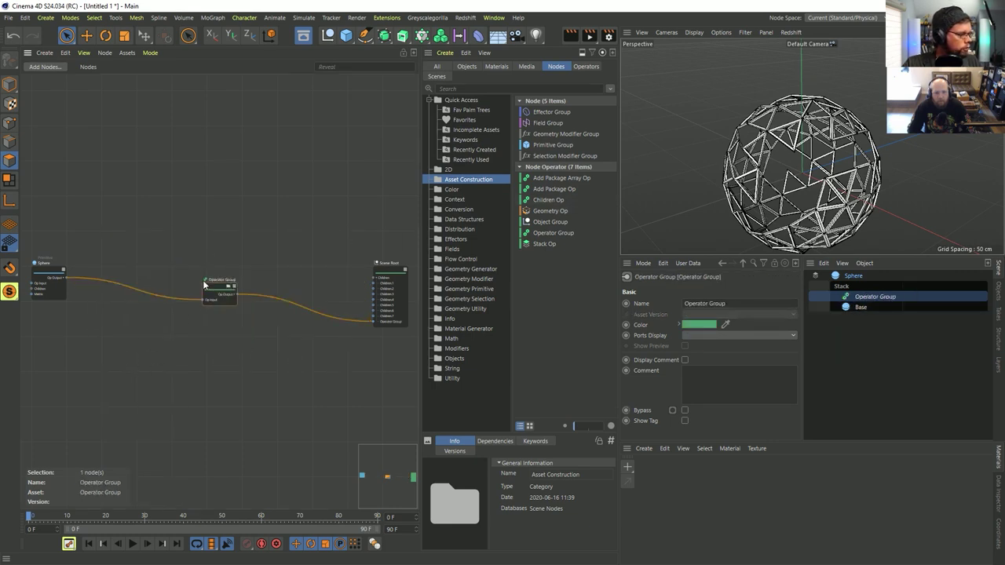
pyautogui.moveTo(204, 285); pyautogui.dragTo(221, 234)
pyautogui.scroll(2, 235, 236)
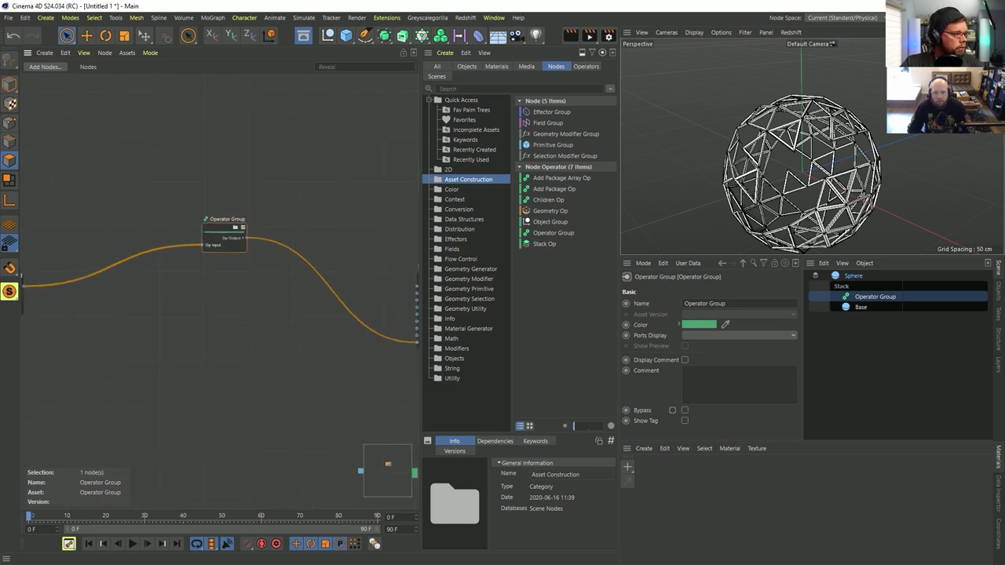
pyautogui.hotkey('ctrl', 'z')
pyautogui.scroll(-1, 283, 277)
pyautogui.moveTo(160, 295); pyautogui.dragTo(198, 295, button='middle')
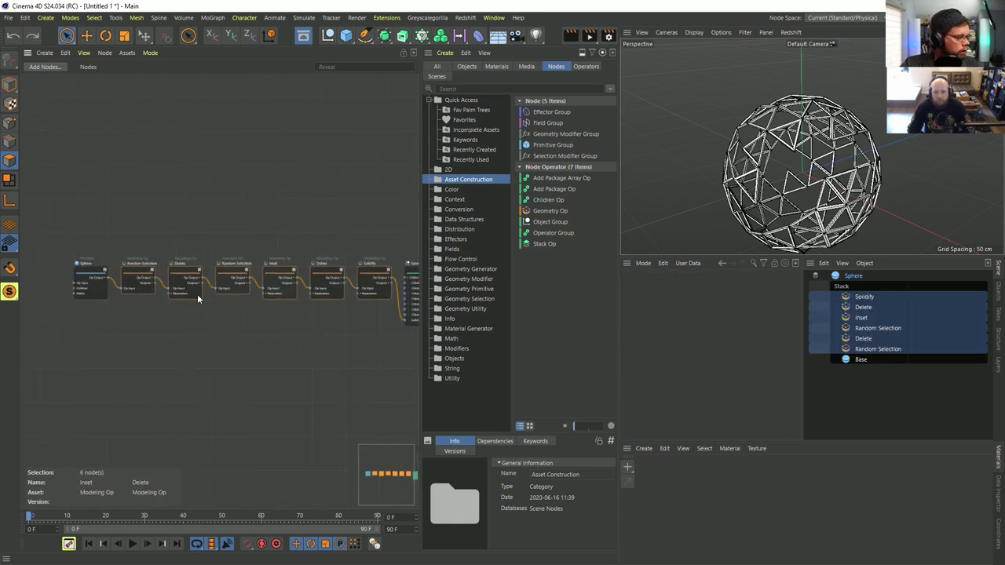
pyautogui.scroll(3, 135, 291)
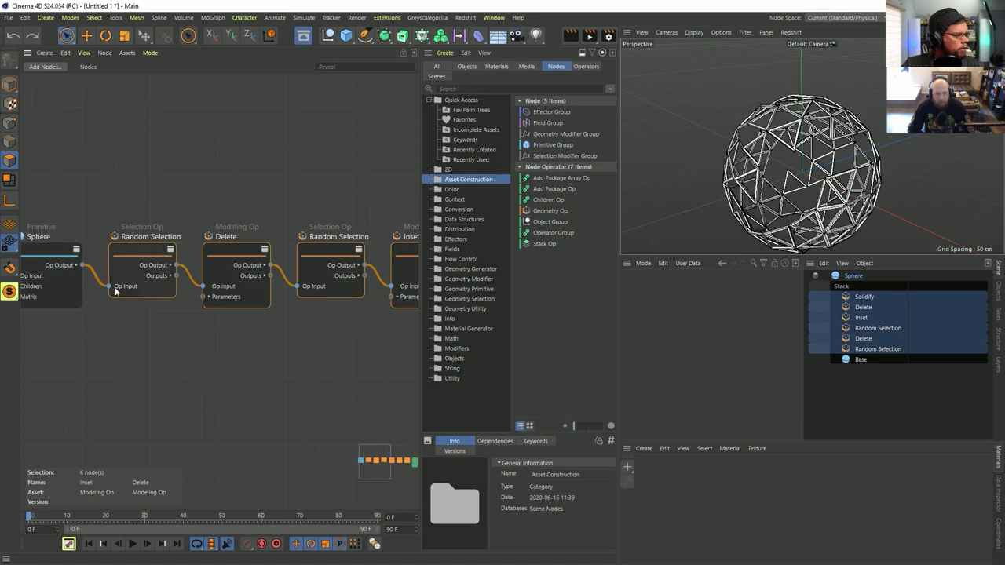
# Step: Expand the Sphere node's output ports and group the six selected operator nodes, from the first Random Selection to Solidify, into one node
pyautogui.click(75, 265)
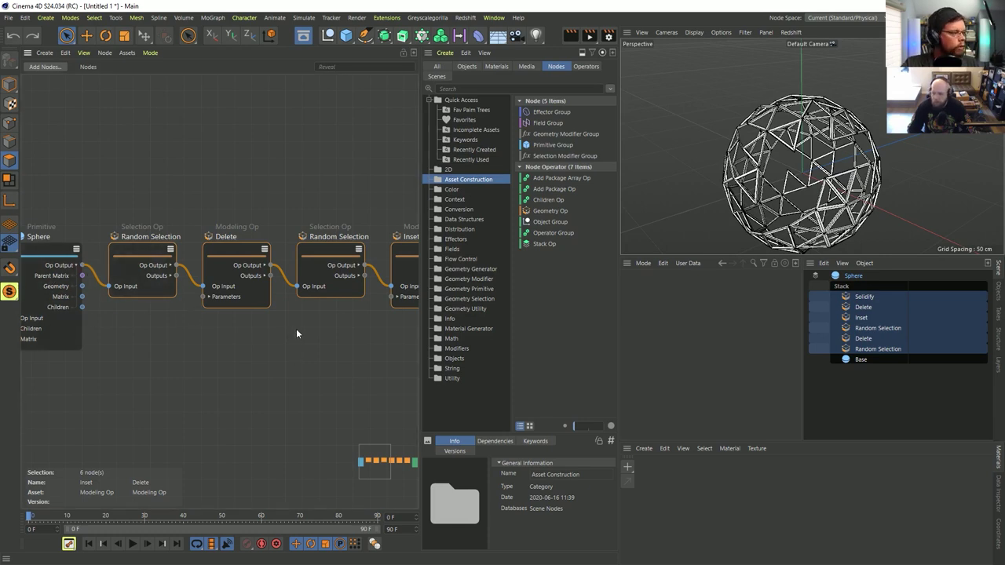
pyautogui.scroll(-2, 296, 333)
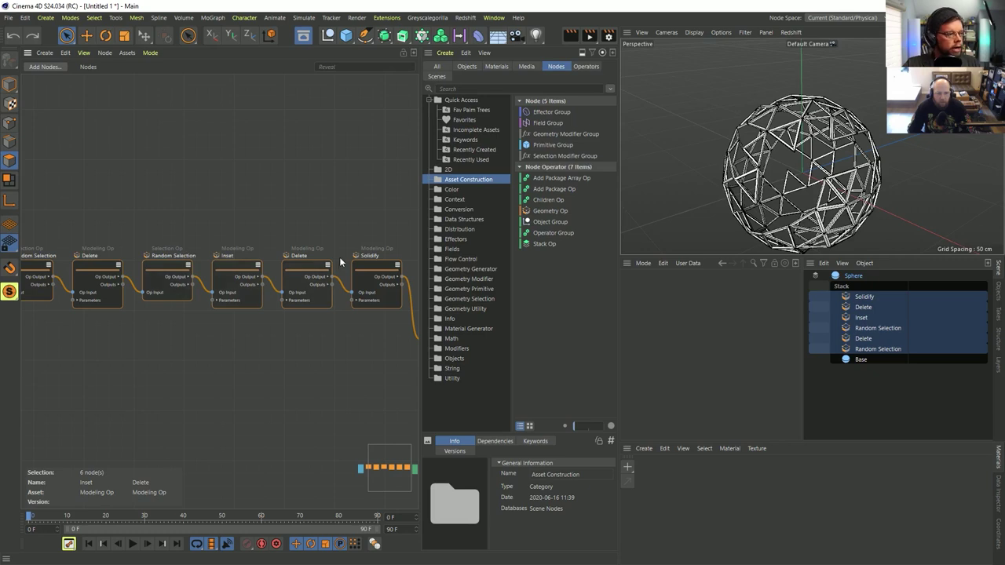
pyautogui.moveTo(364, 289); pyautogui.dragTo(514, 266, button='middle')
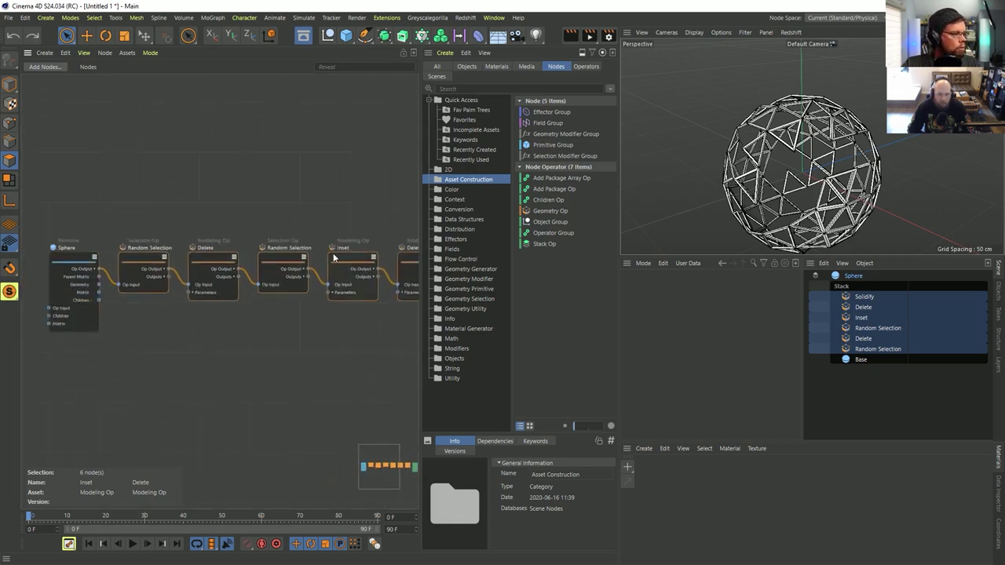
pyautogui.moveTo(333, 253); pyautogui.dragTo(197, 247, button='middle')
pyautogui.scroll(-3, 206, 248)
pyautogui.moveTo(105, 246); pyautogui.dragTo(150, 253, button='middle')
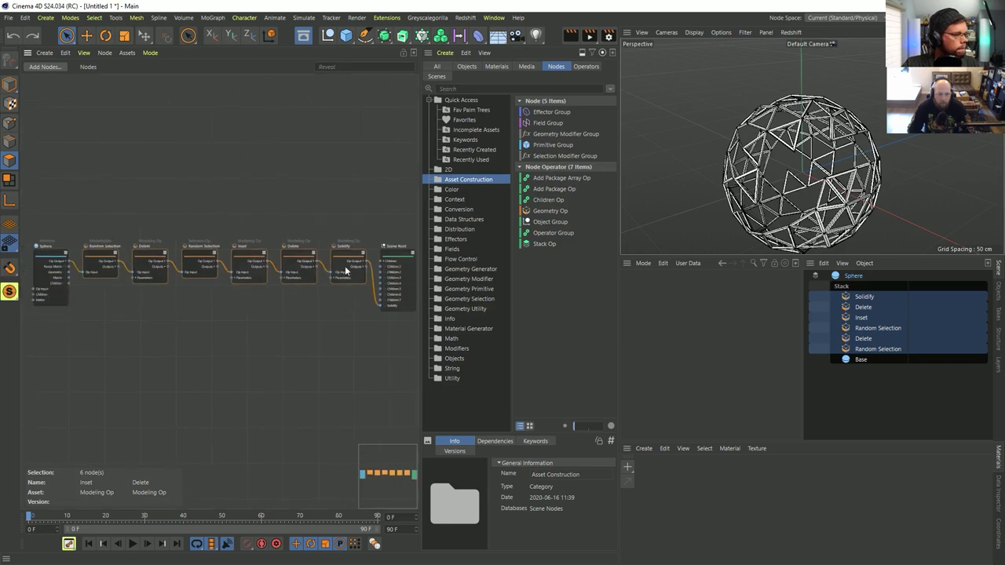
pyautogui.rightClick(308, 258)
pyautogui.click(335, 352)
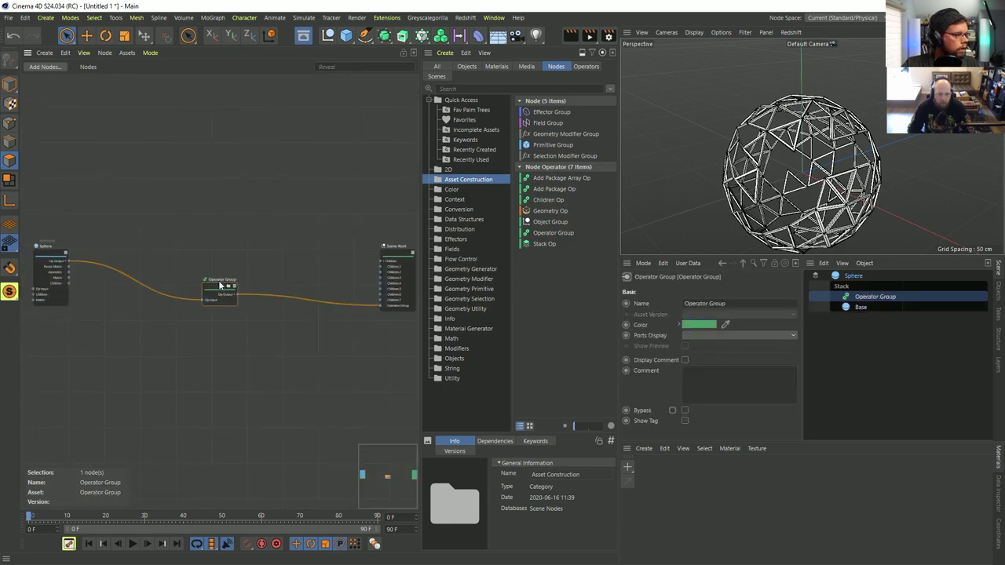
# Step: Inspect the contents of the new Operator Group and return to the main node graph
pyautogui.scroll(2, 212, 290)
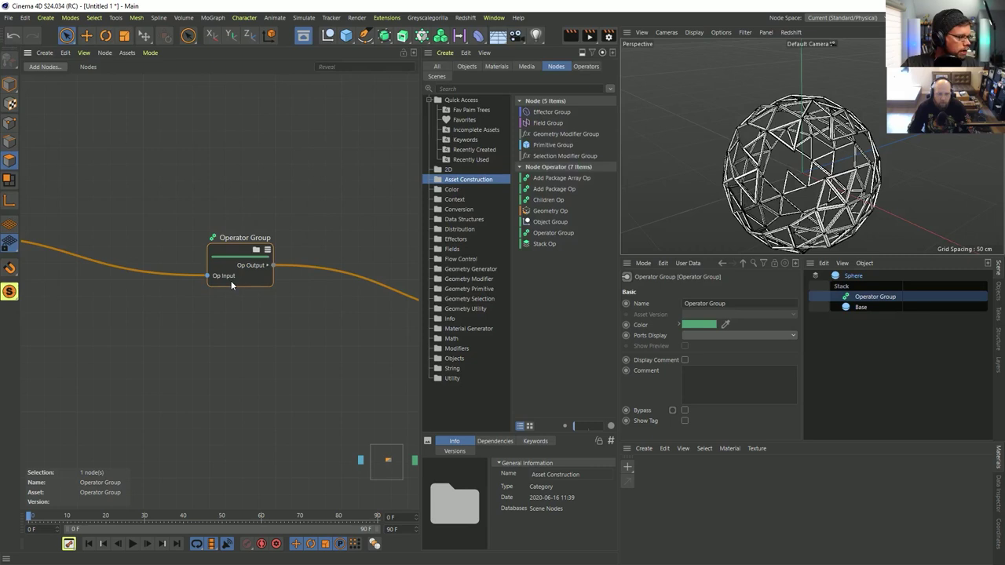
pyautogui.click(255, 250)
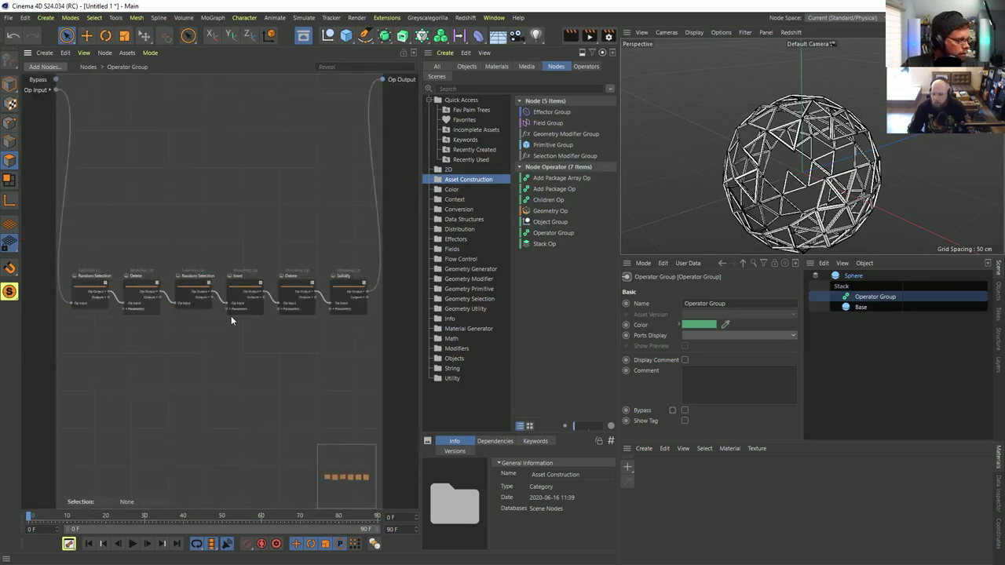
pyautogui.click(87, 66)
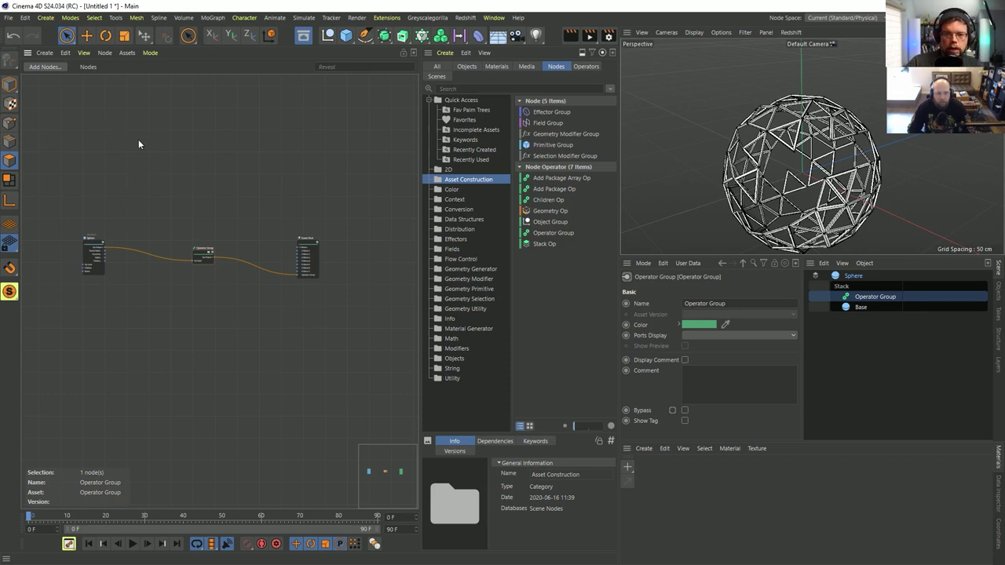
# Step: Move the Operator Group node slightly higher in the graph and rename it Random Holes
pyautogui.scroll(4, 224, 251)
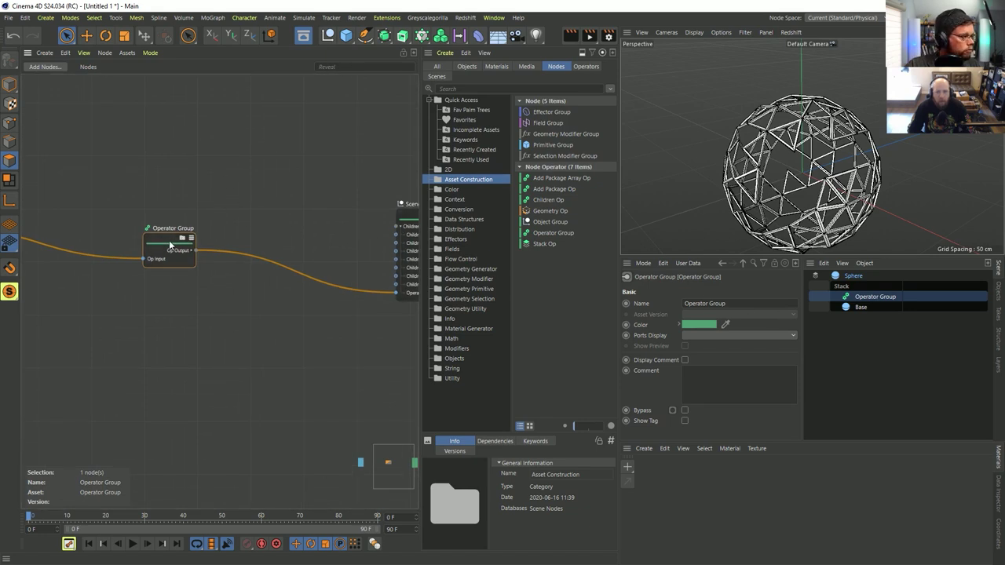
pyautogui.moveTo(170, 245); pyautogui.dragTo(185, 202)
pyautogui.tripleClick(745, 304)
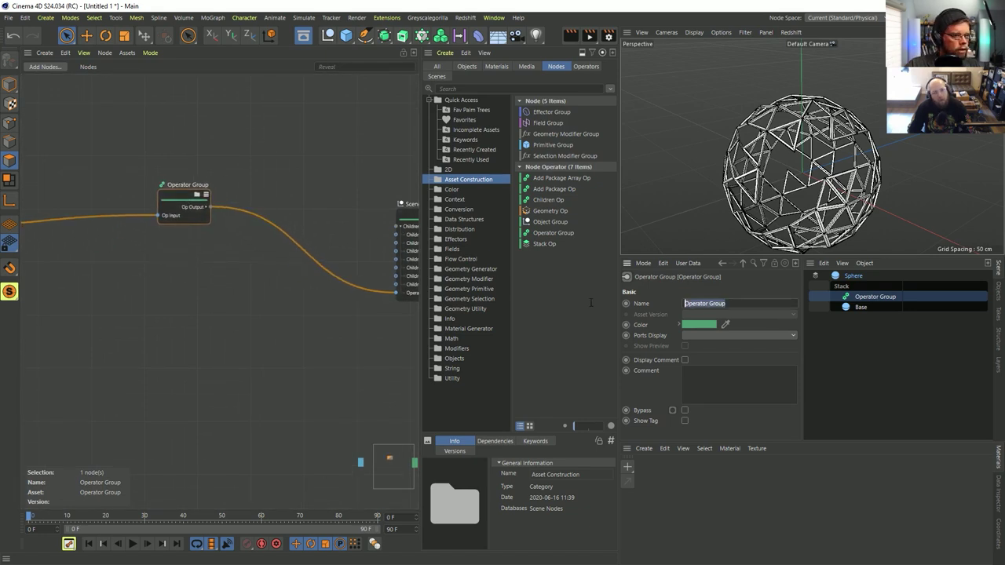
pyautogui.write('Ri')
pyautogui.press('BackSpace')
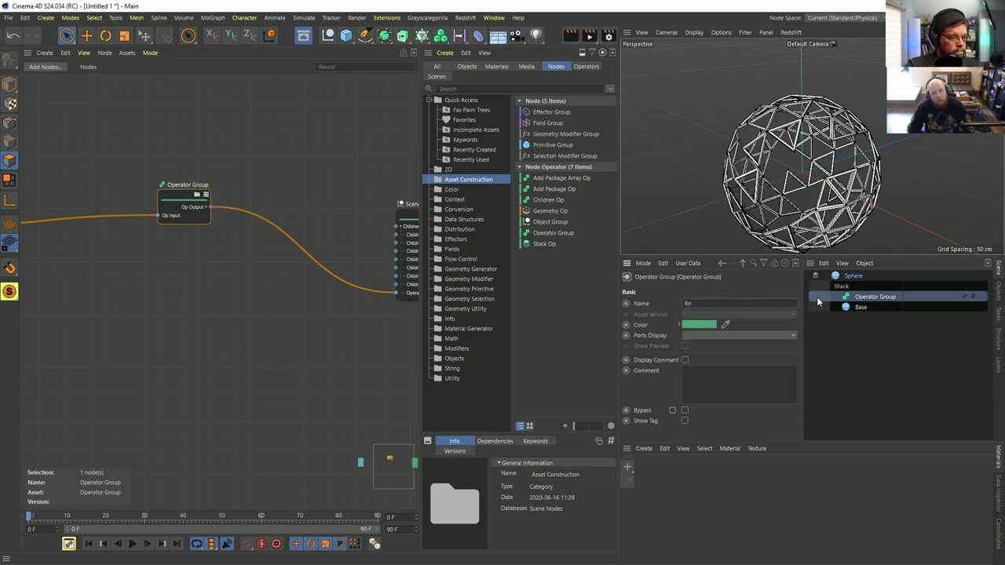
pyautogui.write('andom')
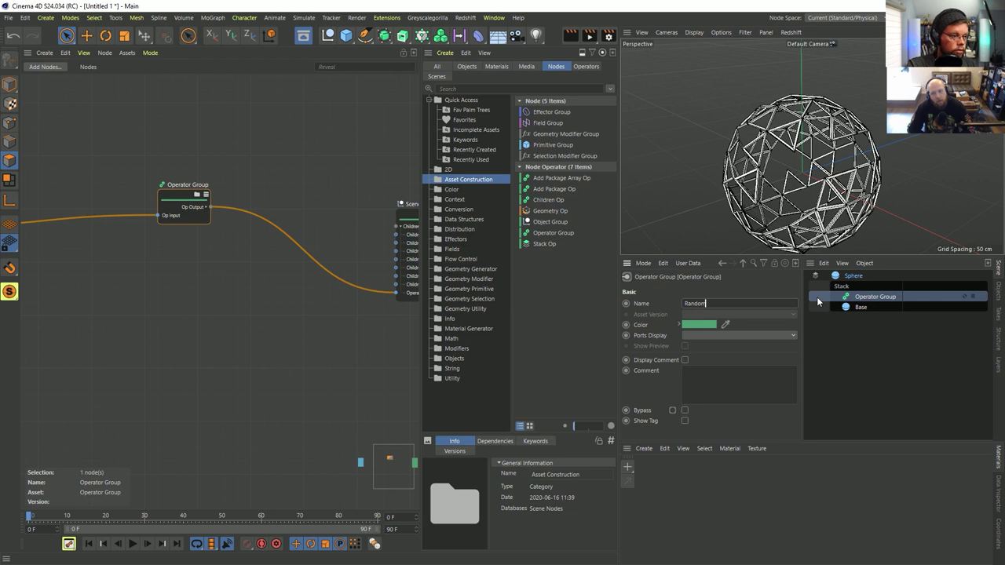
pyautogui.write(' H')
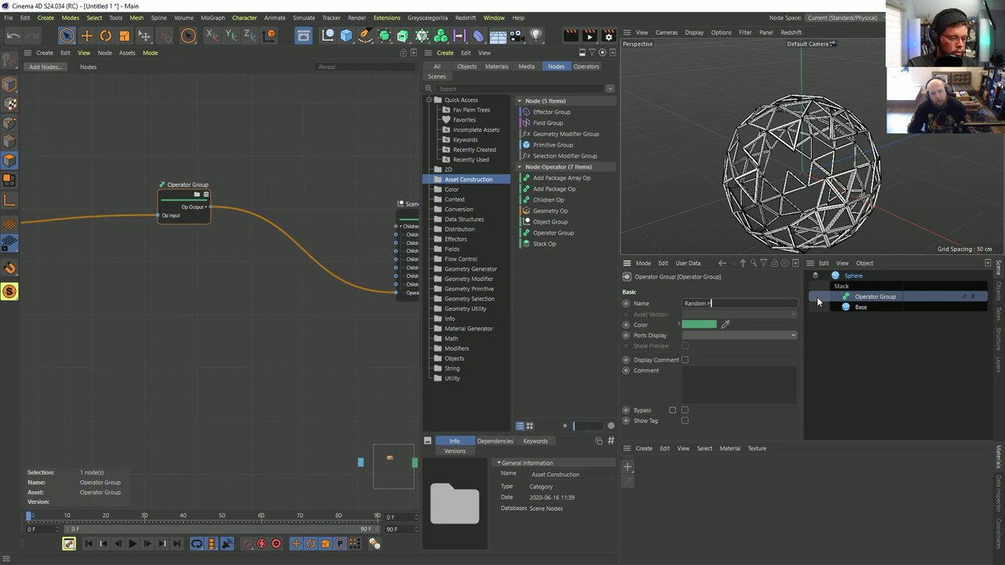
pyautogui.write('oles')
pyautogui.press('Return')
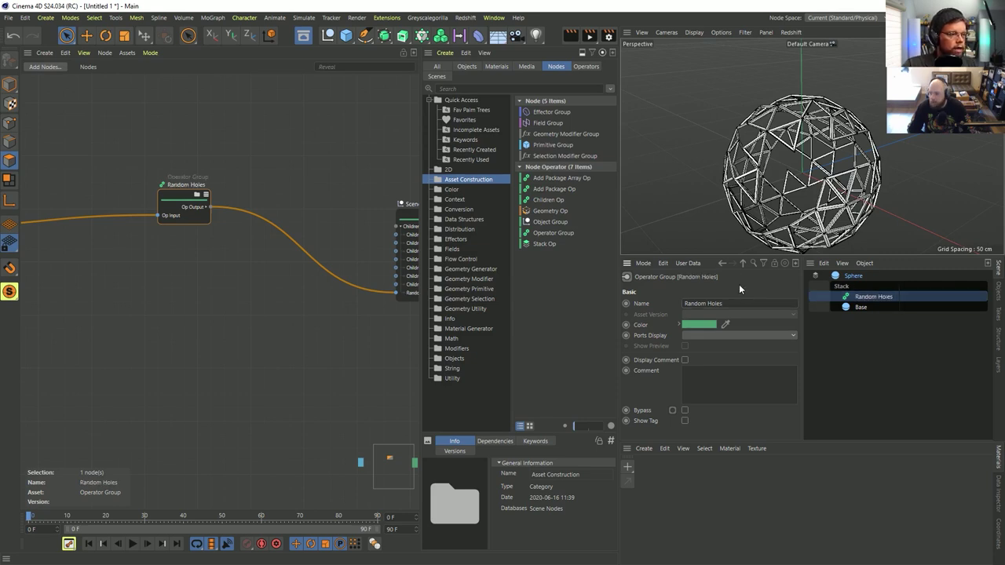
# Step: Save the Random Holes group as a version 1.0 asset in the Preferences database and select it in the Uncategorized category
pyautogui.click(127, 52)
pyautogui.click(161, 108)
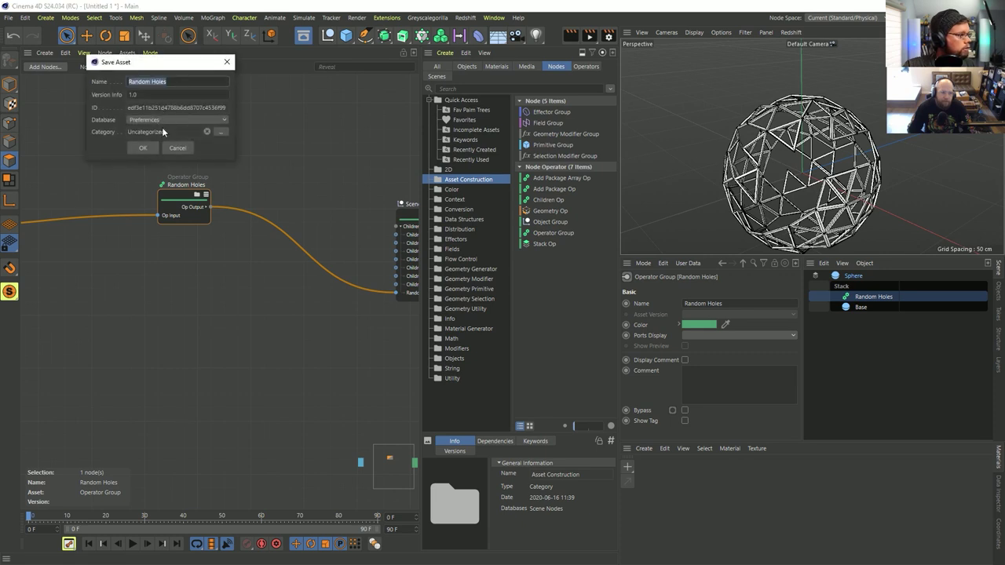
pyautogui.click(143, 147)
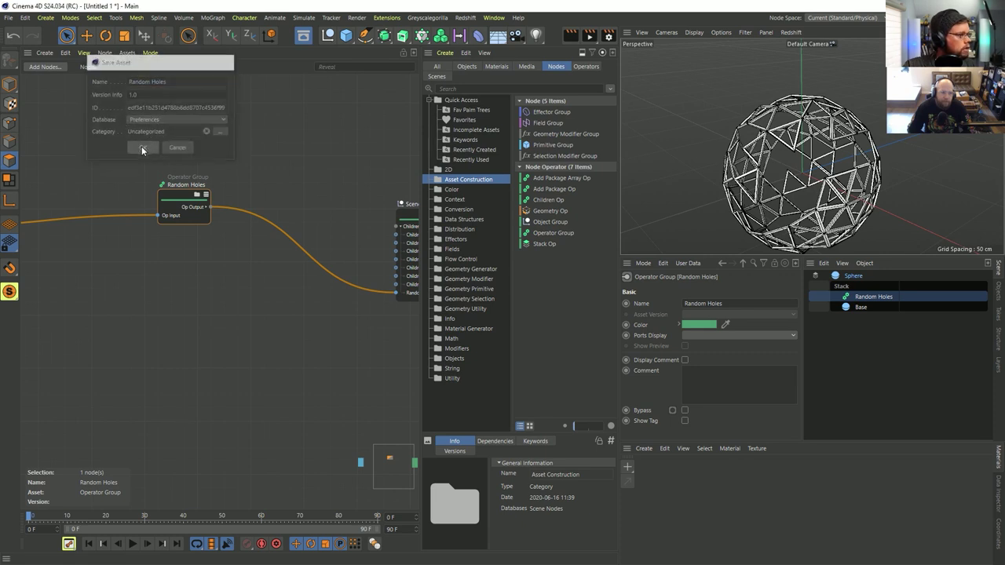
pyautogui.click(463, 378)
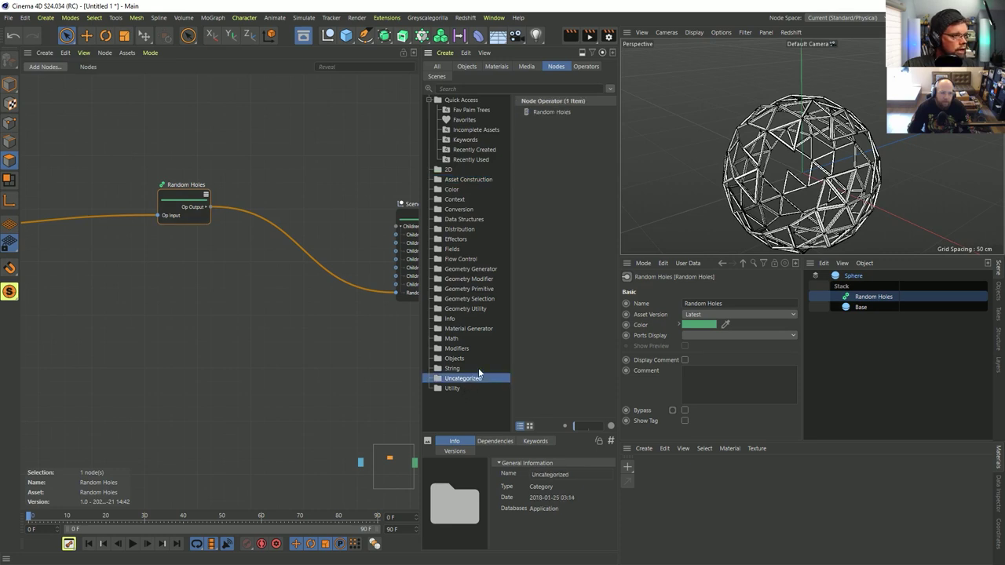
pyautogui.click(544, 112)
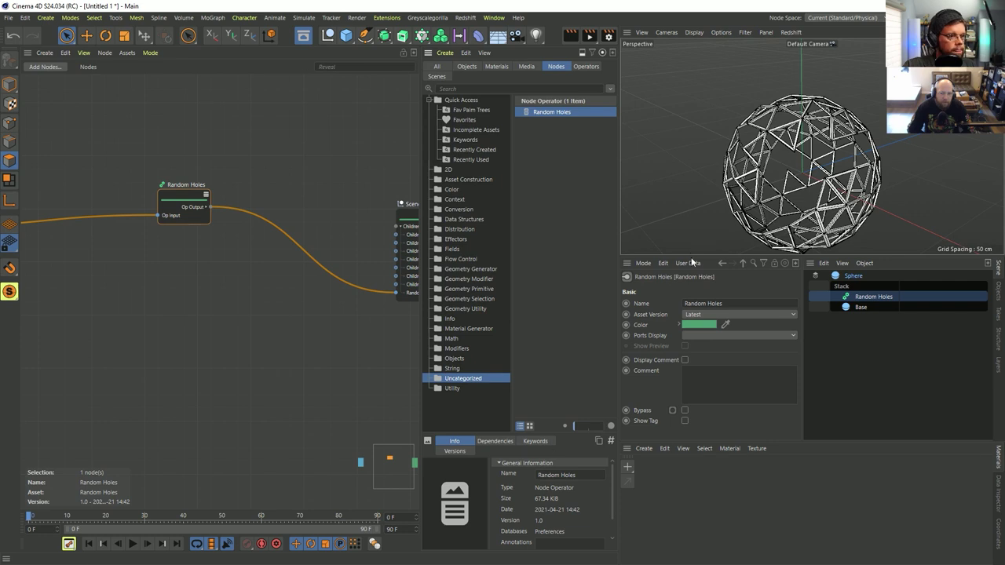
pyautogui.moveTo(552, 116)
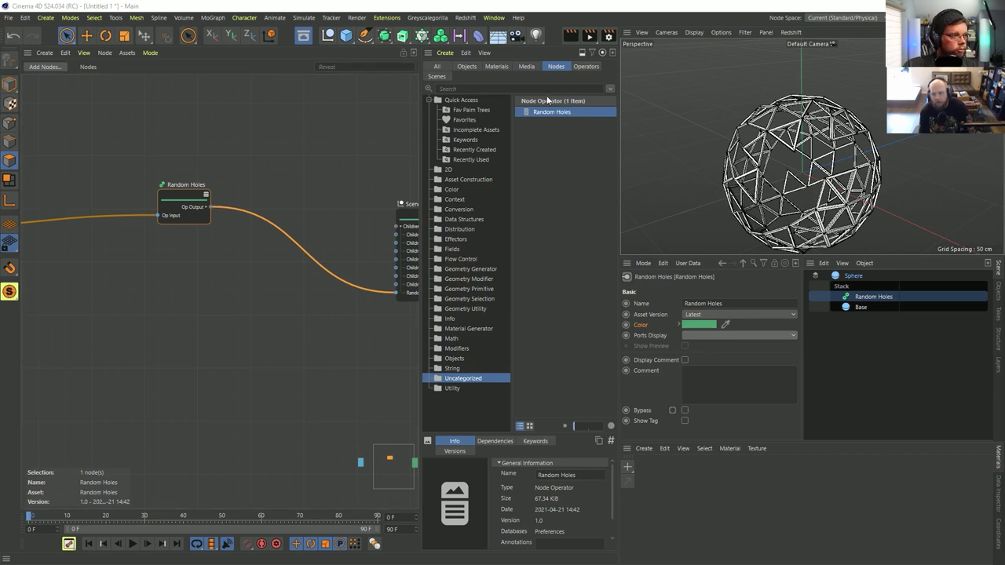
# Step: Undo the asset conversion, renaming, moving and grouping in the scene, back to the six separate operator nodes
pyautogui.click(168, 156)
pyautogui.hotkey('ctrl', 'z')
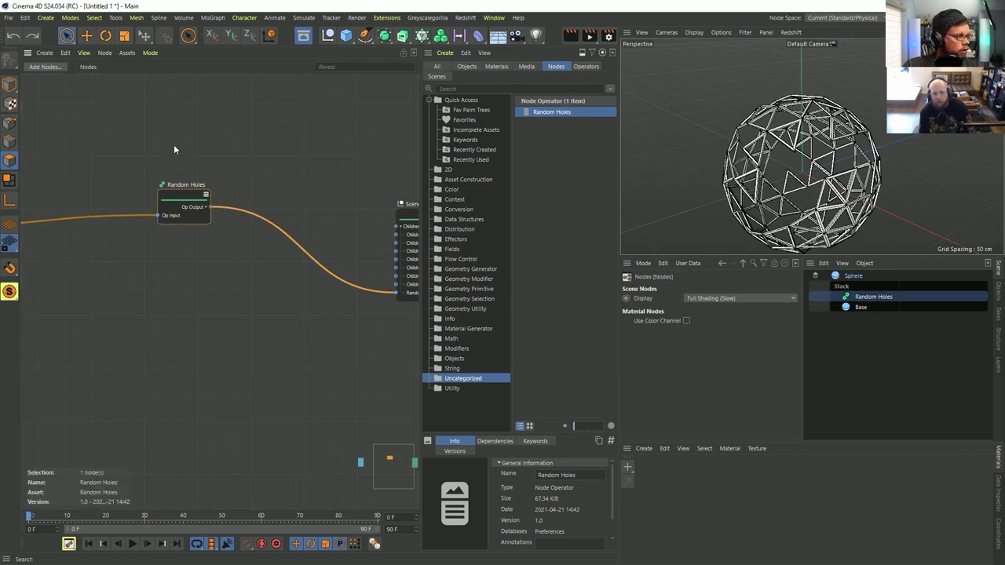
pyautogui.hotkey('ctrl', 'z')
pyautogui.hotkey('ctrl', 'z')
pyautogui.hotkey('ctrl', 'z')
pyautogui.hotkey('ctrl', 'z')
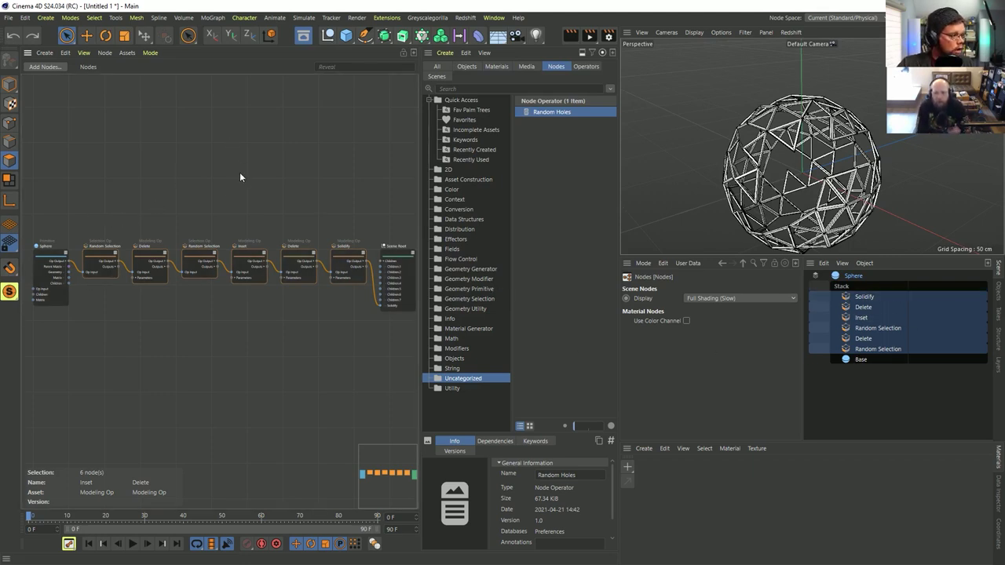
# Step: Move the six-node chain above the Sphere node and add a Geometry Op fed by Solidify's Op Output
pyautogui.moveTo(103, 258); pyautogui.dragTo(101, 176)
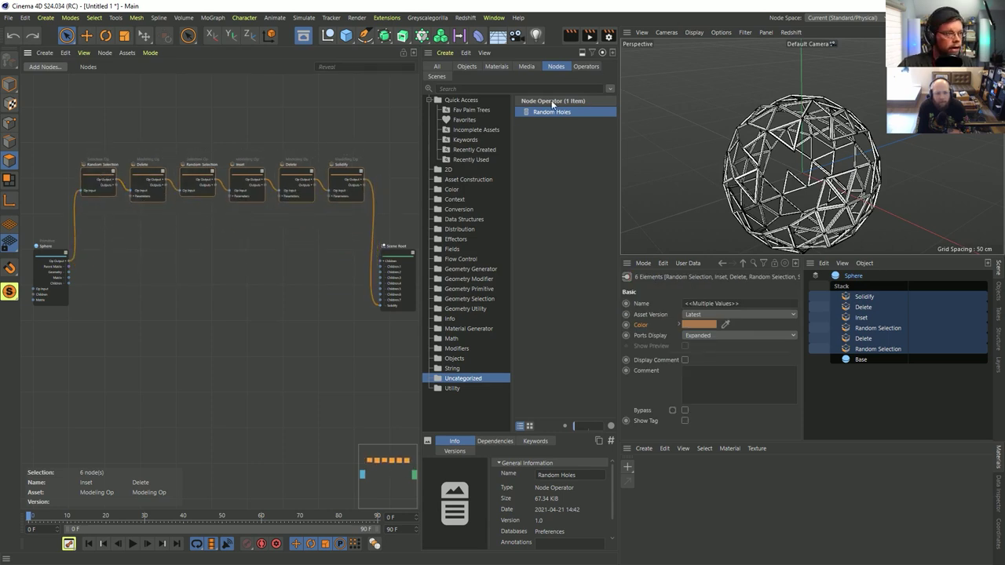
pyautogui.click(478, 181)
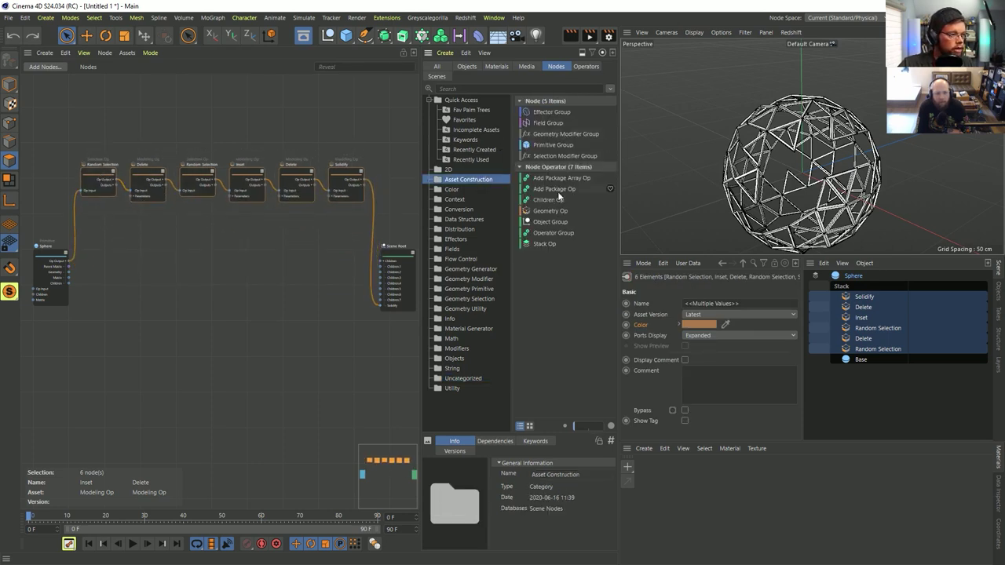
pyautogui.moveTo(554, 212); pyautogui.dragTo(399, 185)
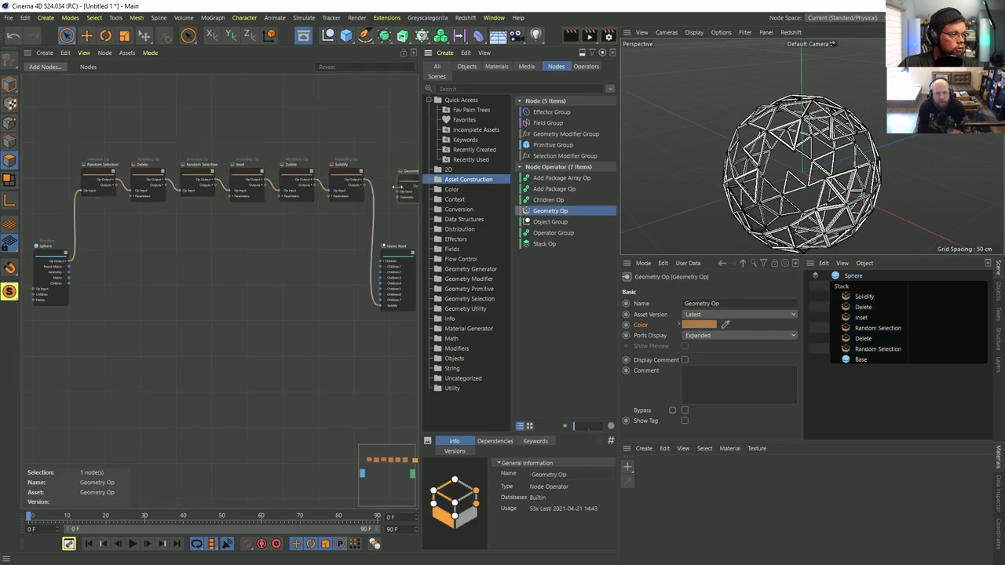
pyautogui.scroll(3, 396, 190)
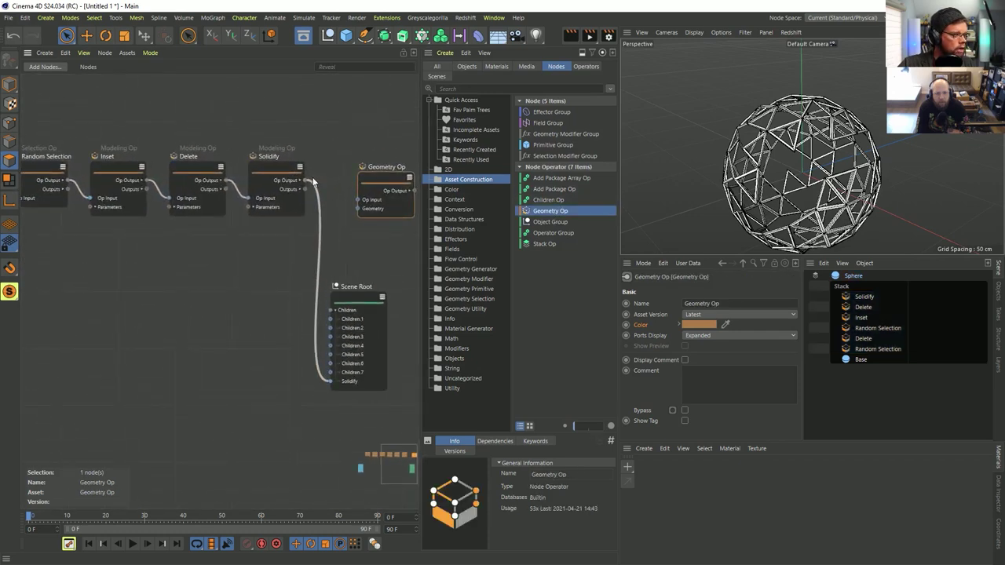
pyautogui.moveTo(305, 180); pyautogui.dragTo(356, 203)
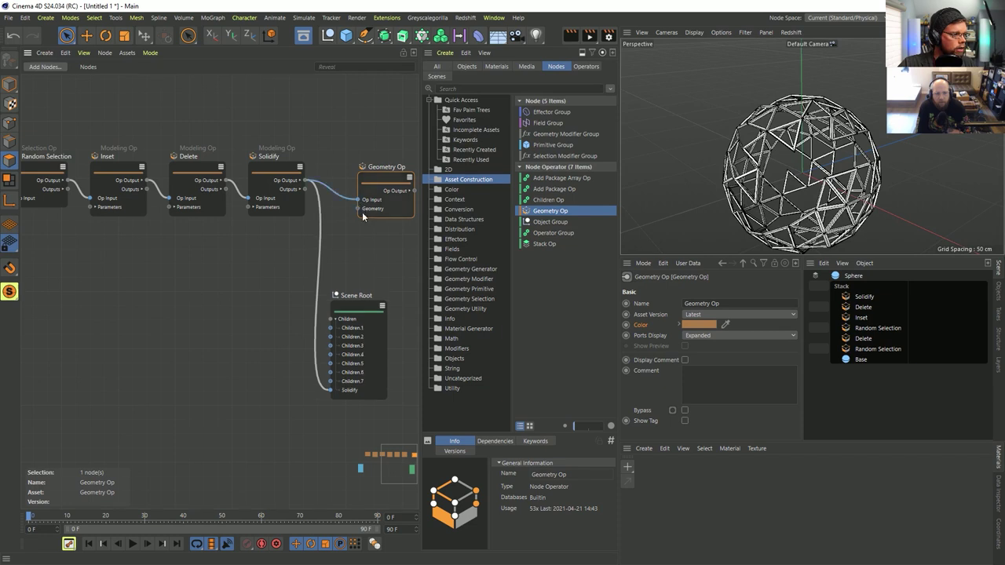
# Step: Replace the wire from Solidify to the Scene Root with one from the Geometry Op's output to the Scene Root's children
pyautogui.click(320, 212)
pyautogui.press('Delete')
pyautogui.scroll(-3, 321, 198)
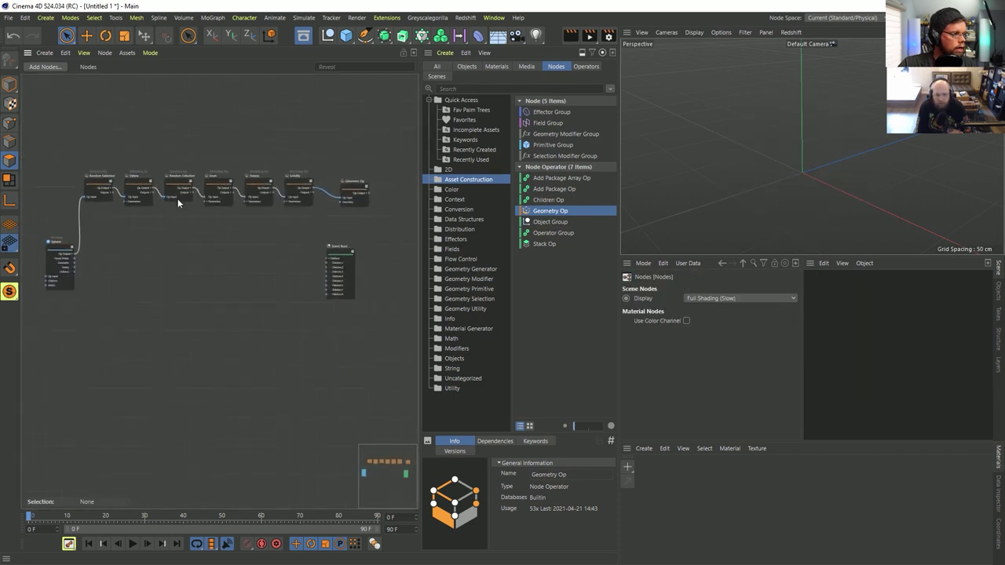
pyautogui.scroll(1, 267, 199)
pyautogui.moveTo(394, 192); pyautogui.dragTo(340, 275)
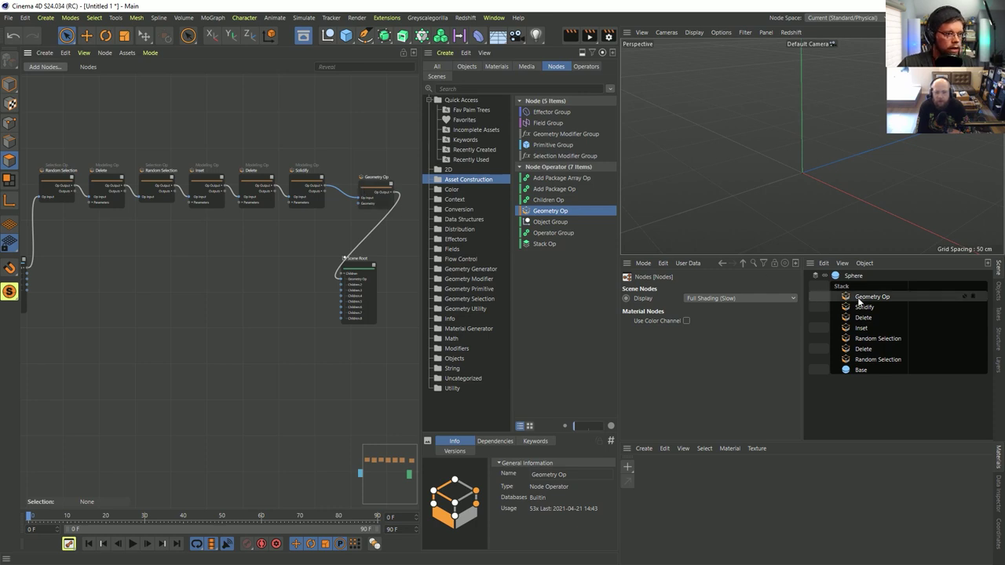
# Step: Group the seven operator nodes, from the first Random Selection to Geometry Op, into one node and open the group
pyautogui.moveTo(316, 202); pyautogui.dragTo(38, 238)
pyautogui.rightClick(148, 176)
pyautogui.click(191, 275)
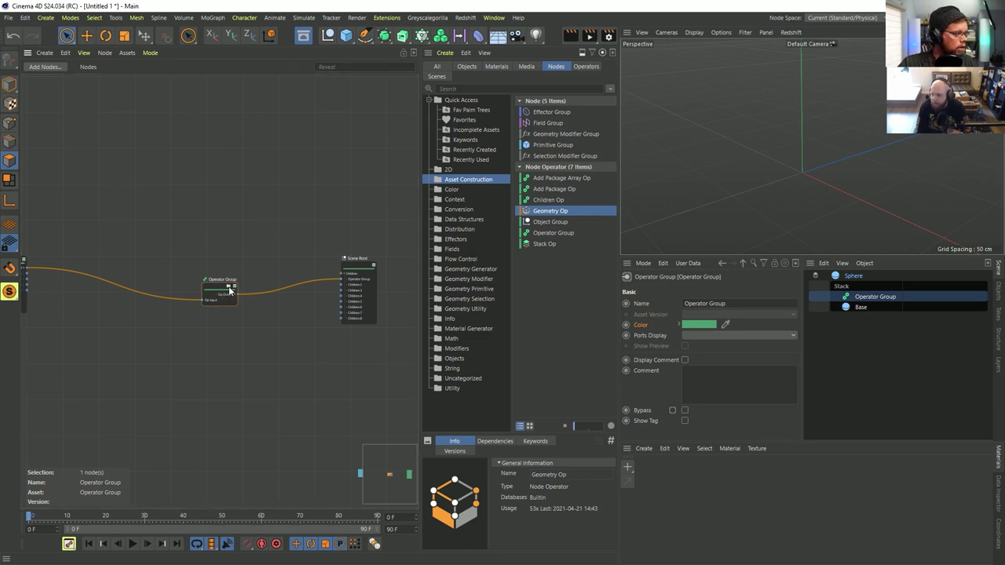
pyautogui.click(229, 289)
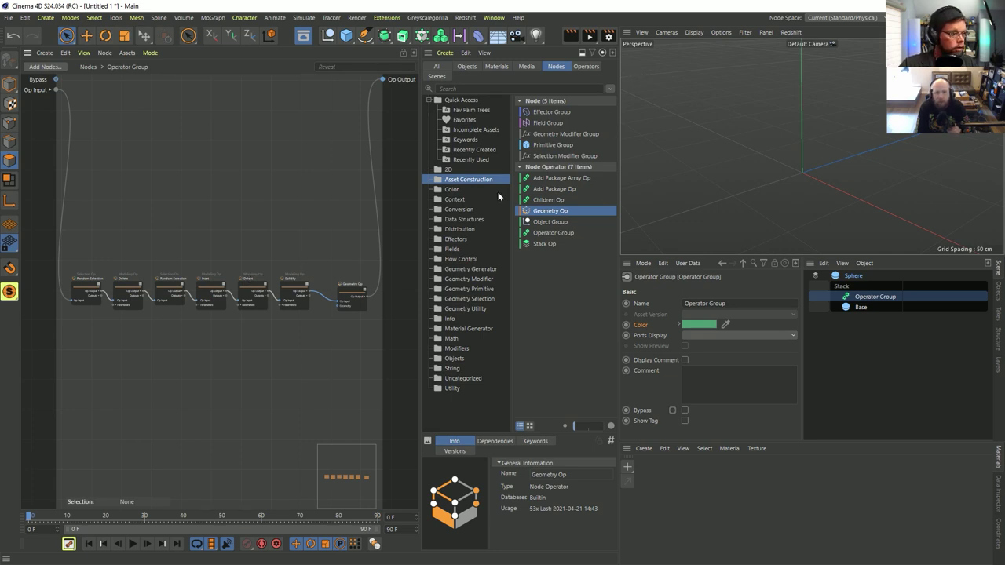
# Step: Add an Object Group node and an Operator Group node from Asset Construction above the chain inside the group
pyautogui.click(559, 223)
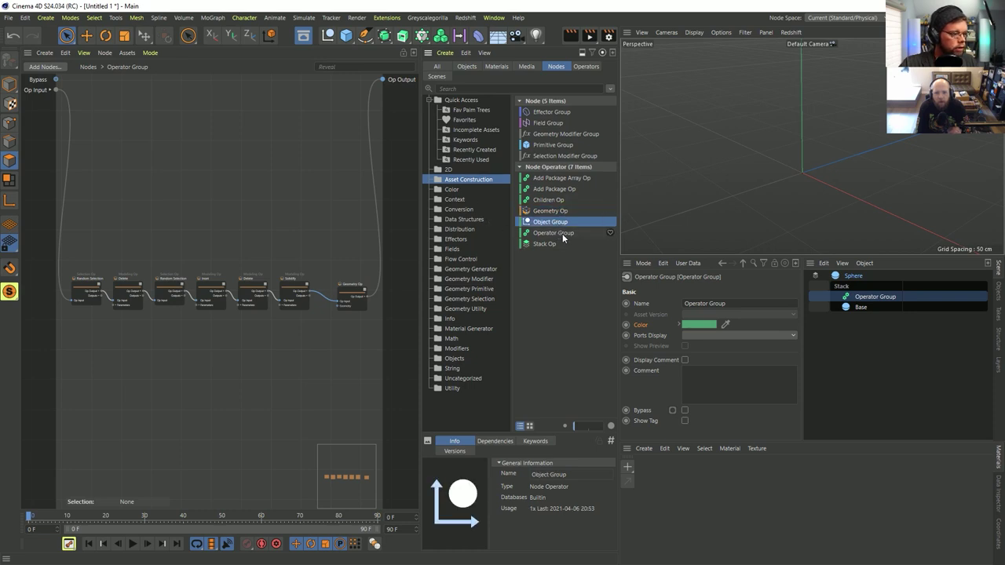
pyautogui.moveTo(550, 222); pyautogui.dragTo(256, 182)
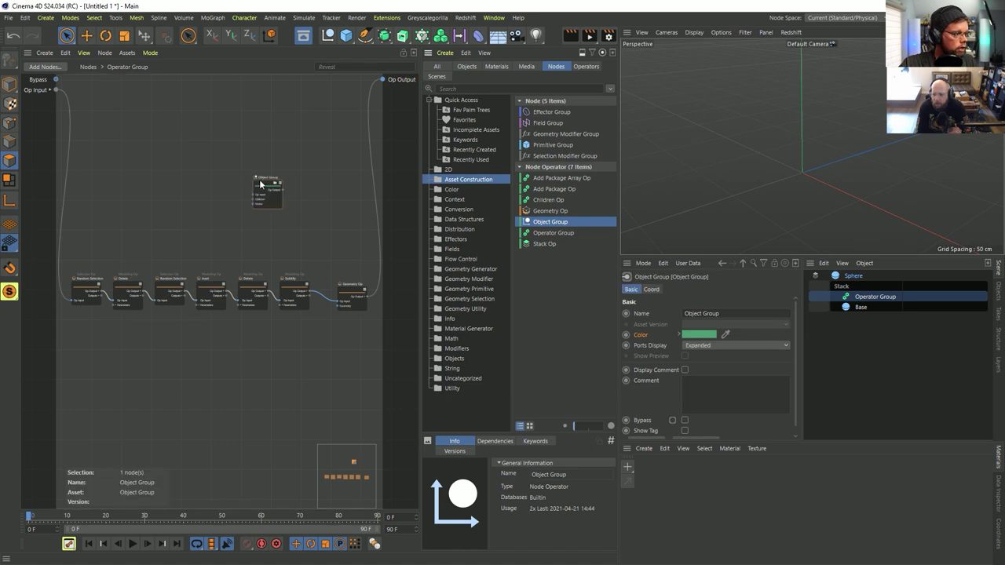
pyautogui.click(562, 233)
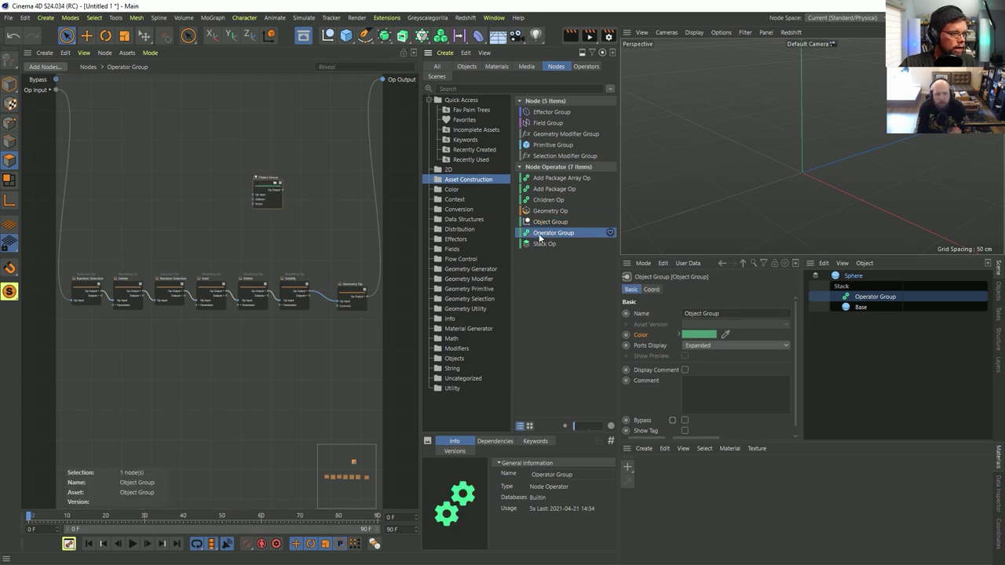
pyautogui.moveTo(300, 135); pyautogui.dragTo(301, 135)
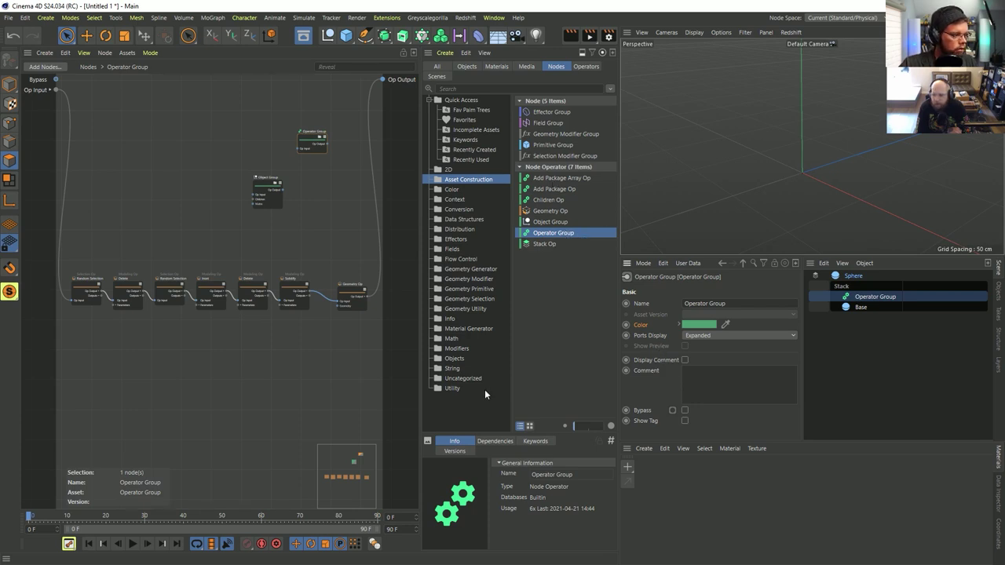
pyautogui.click(469, 180)
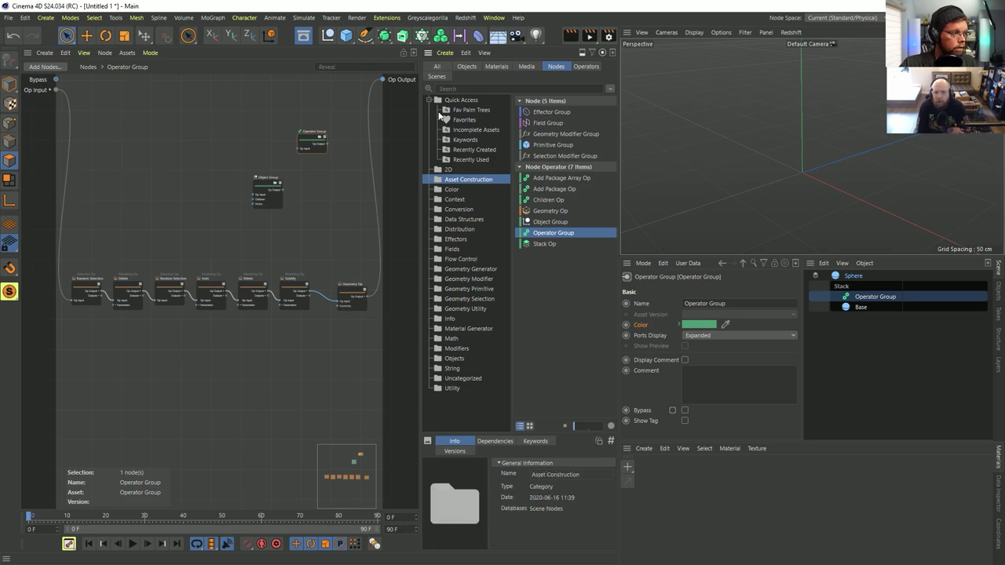
# Step: Delete the Object Group and Operator Group nodes, and undo the grouping of the operator chain at the top level
pyautogui.click(431, 100)
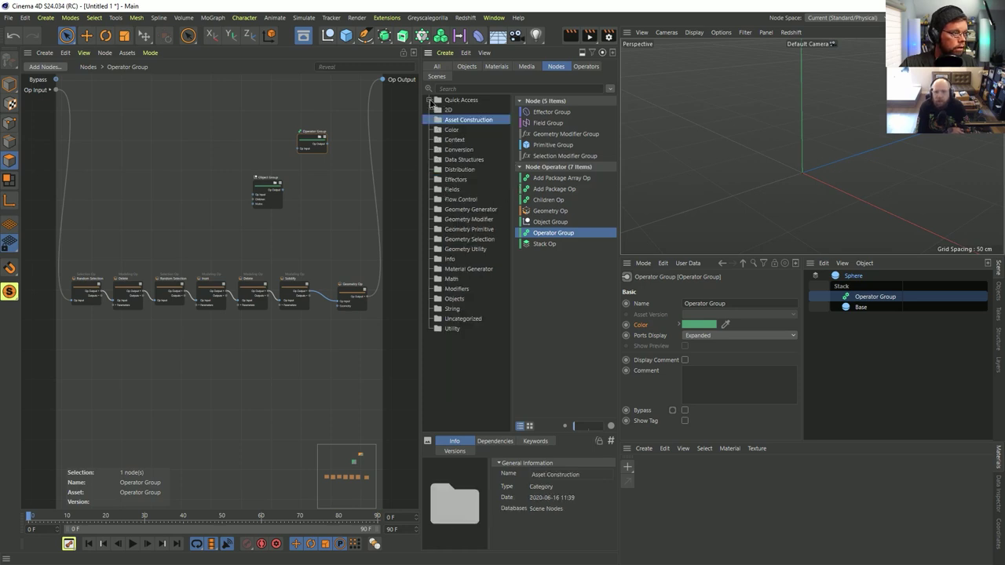
pyautogui.click(536, 135)
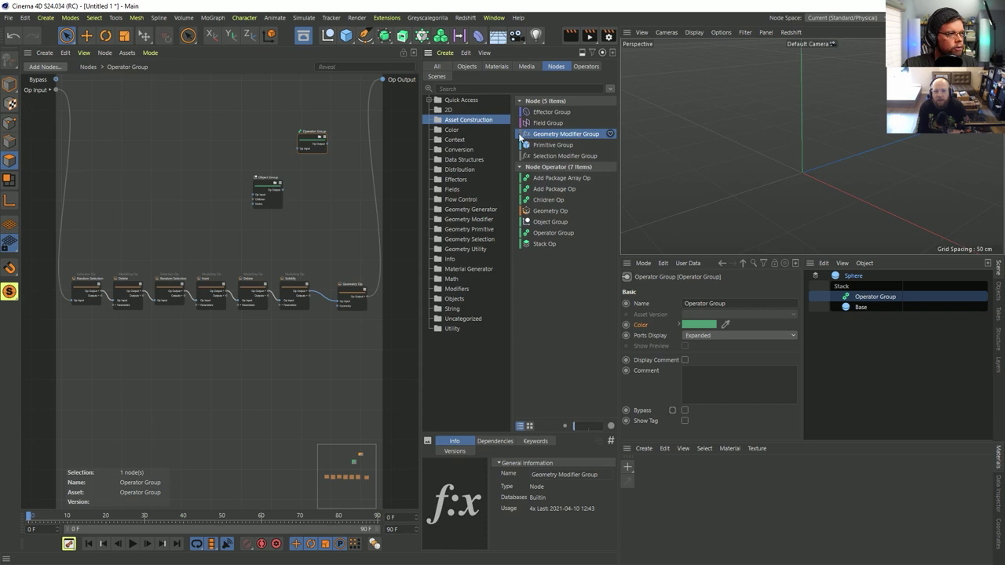
pyautogui.moveTo(344, 113); pyautogui.dragTo(233, 233)
pyautogui.press('Delete')
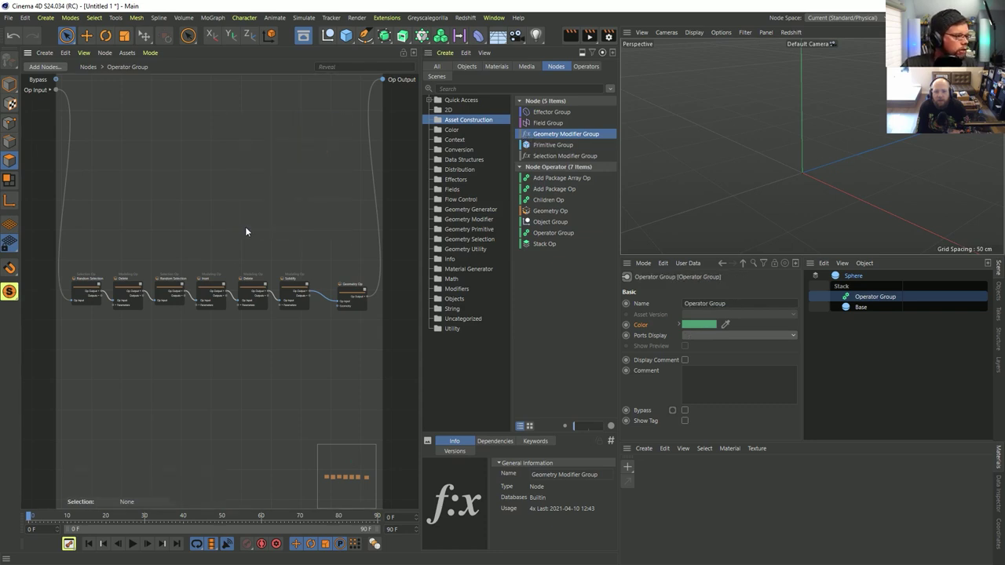
pyautogui.click(88, 67)
pyautogui.hotkey('ctrl', 'z')
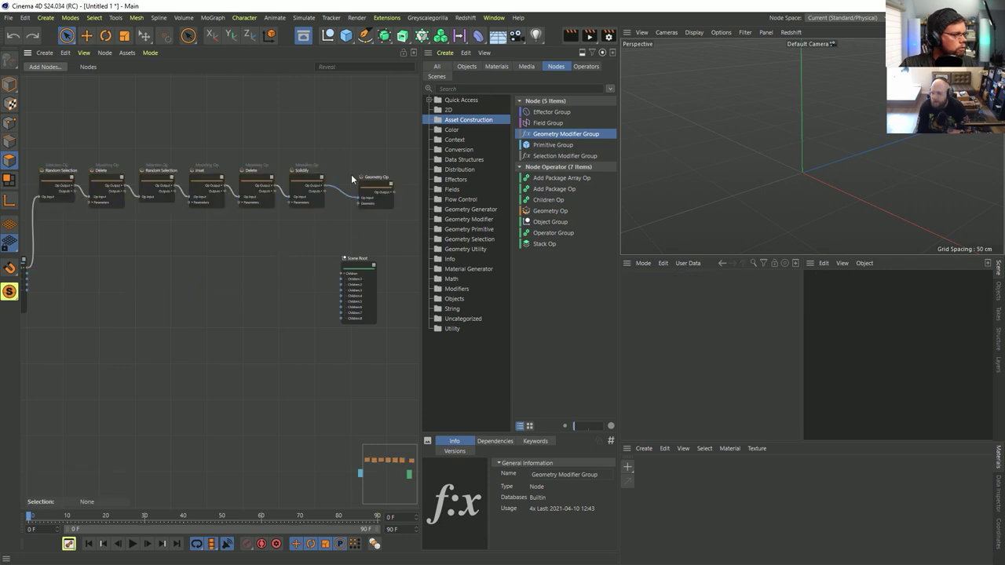
# Step: Delete the Geometry Op after Solidify and wire Solidify's Op Output to the Scene Root's children
pyautogui.moveTo(370, 154); pyautogui.dragTo(396, 223)
pyautogui.press('Delete')
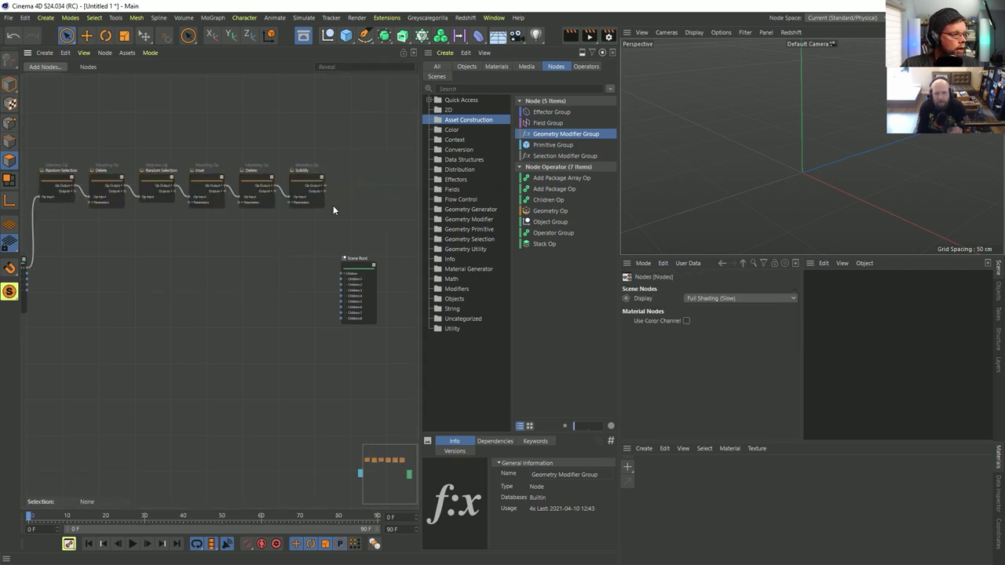
pyautogui.moveTo(324, 186); pyautogui.dragTo(343, 277)
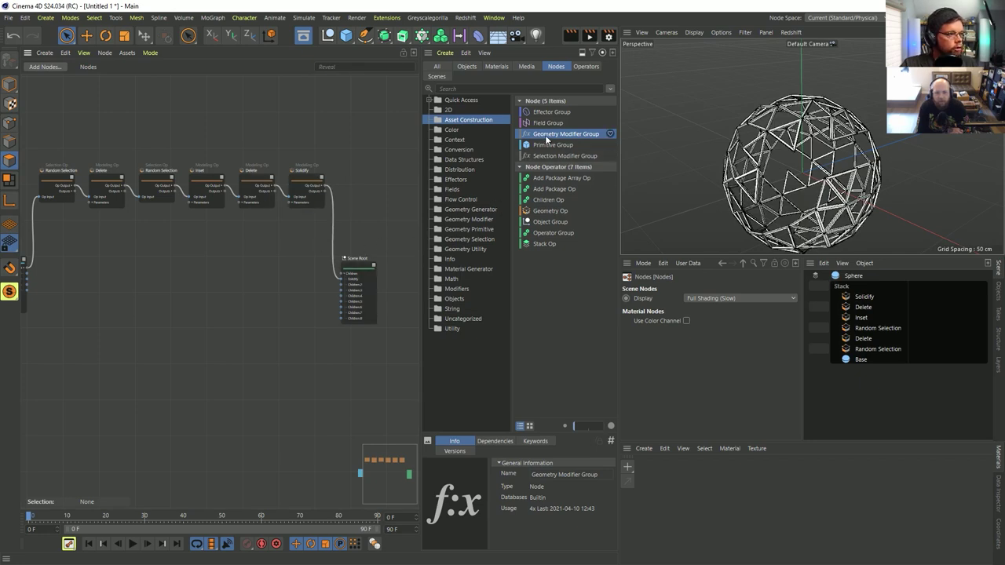
# Step: Add a Geometry Modifier Group beside Solidify and paste a copy of the six-node chain inside it
pyautogui.moveTo(545, 135); pyautogui.dragTo(367, 177)
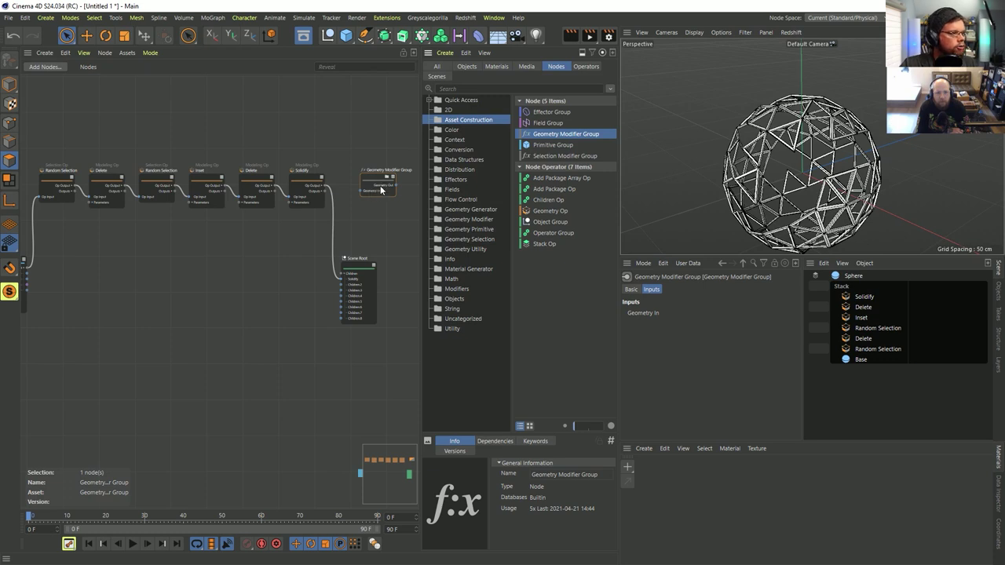
pyautogui.moveTo(321, 150); pyautogui.dragTo(39, 261)
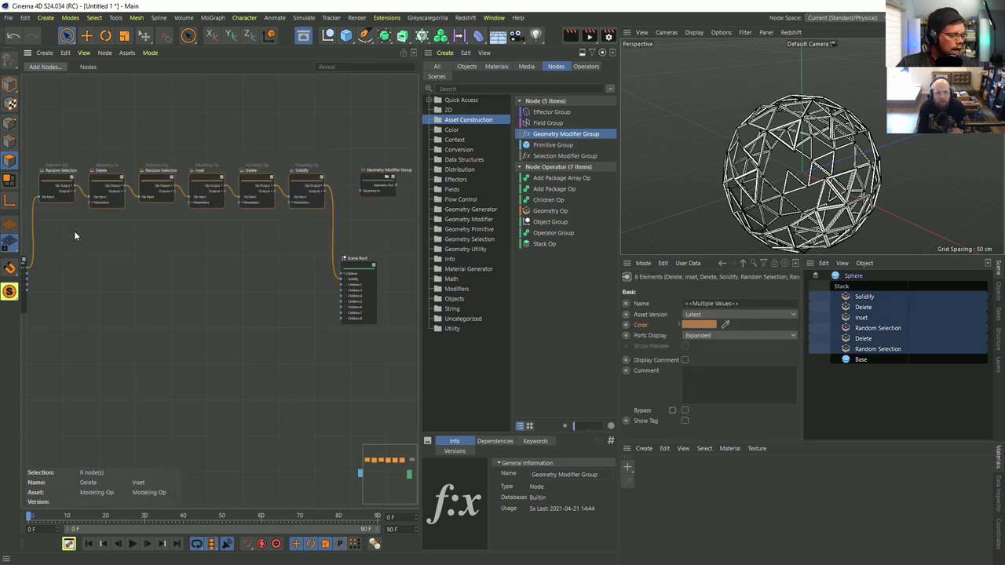
pyautogui.click(387, 179)
pyautogui.hotkey('ctrl', 'v')
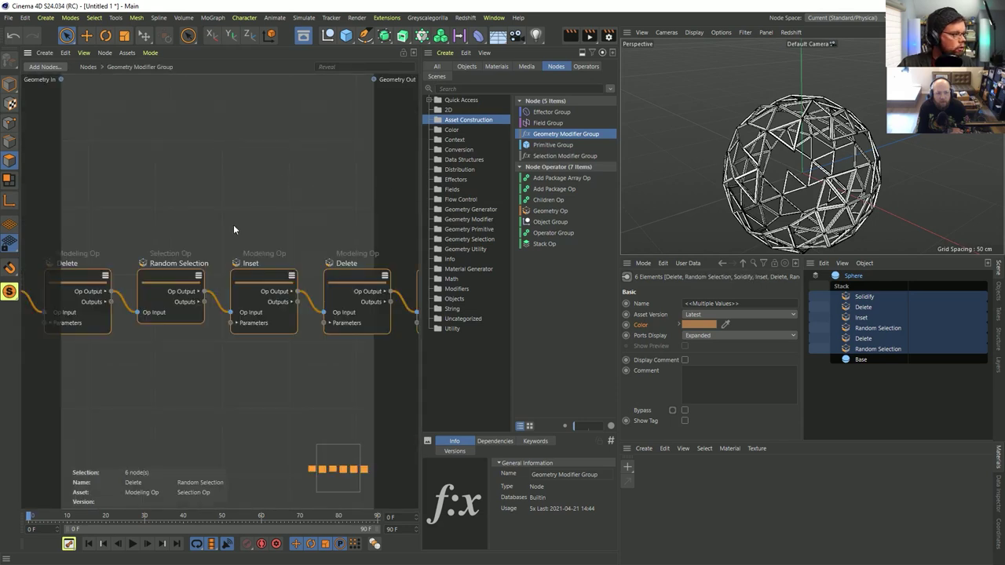
# Step: Add a Geometry Op fed by the group's Geometry In and wire its Op Output to the first Random Selection's Op Input
pyautogui.keyDown('alt'); pyautogui.moveTo(271, 243); pyautogui.dragTo(181, 259, button='right'); pyautogui.keyUp('alt')
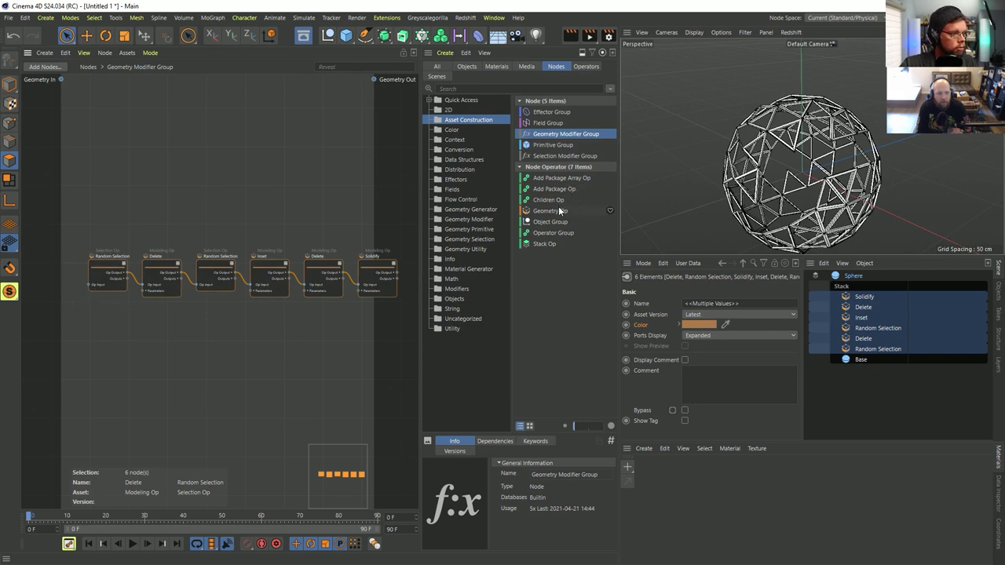
pyautogui.moveTo(550, 211); pyautogui.dragTo(61, 80)
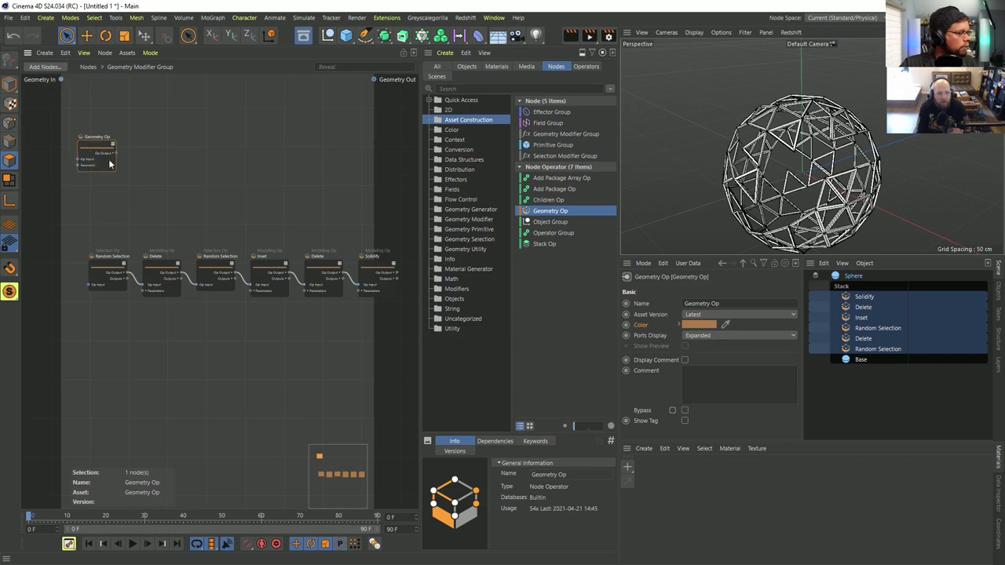
pyautogui.moveTo(114, 154); pyautogui.dragTo(88, 285)
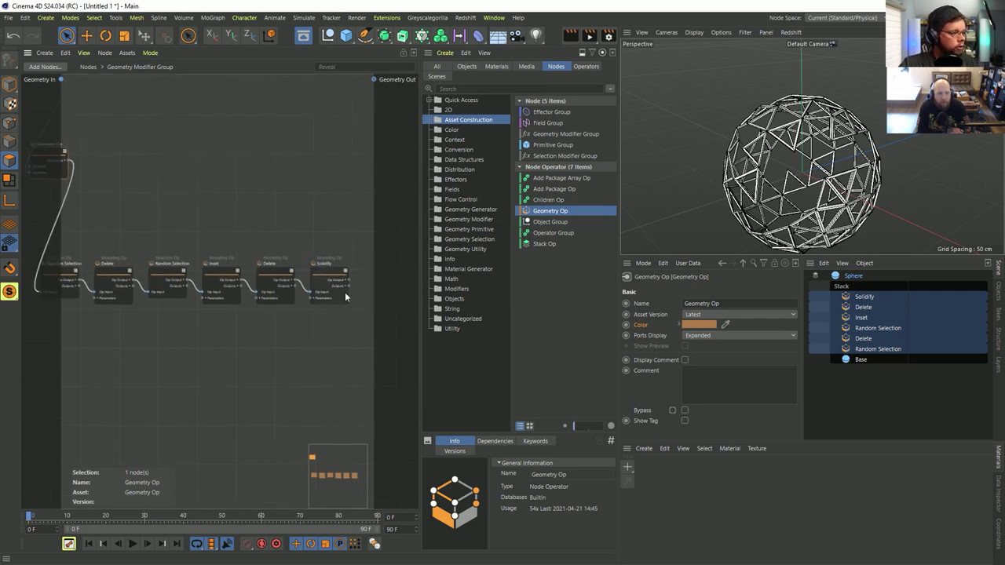
# Step: Expand Solidify's Outputs and wire its Geometry Out to the group's Geometry Out port
pyautogui.scroll(3, 347, 285)
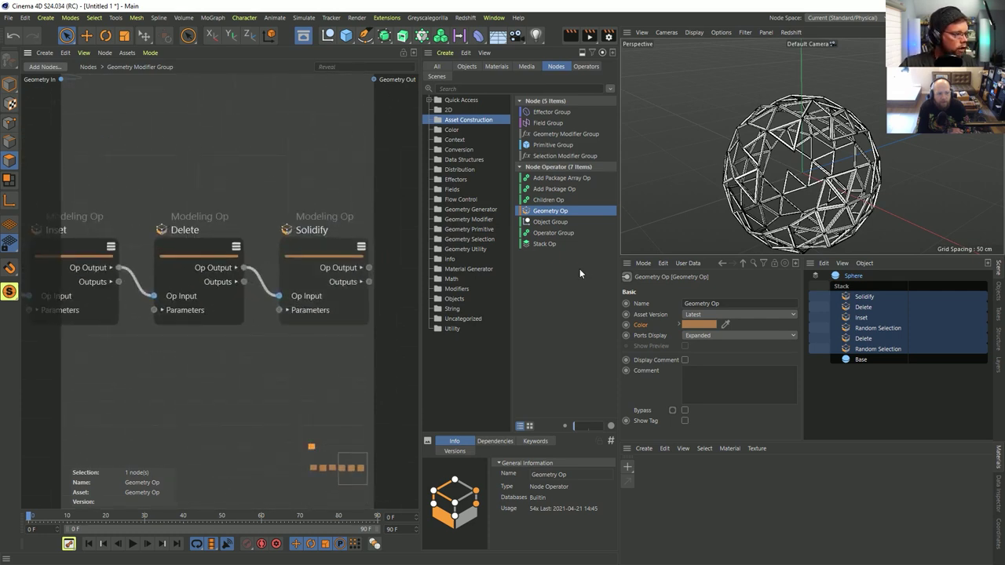
pyautogui.click(361, 283)
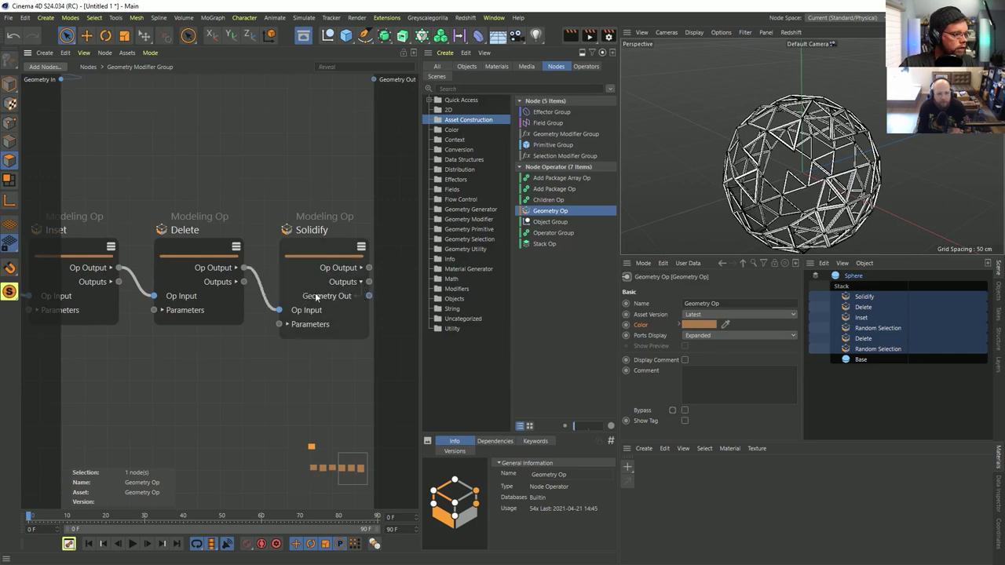
pyautogui.keyDown('alt'); pyautogui.moveTo(333, 298); pyautogui.dragTo(91, 345, button='right'); pyautogui.keyUp('alt')
pyautogui.keyDown('alt'); pyautogui.moveTo(300, 299); pyautogui.dragTo(392, 298, button='right'); pyautogui.keyUp('alt')
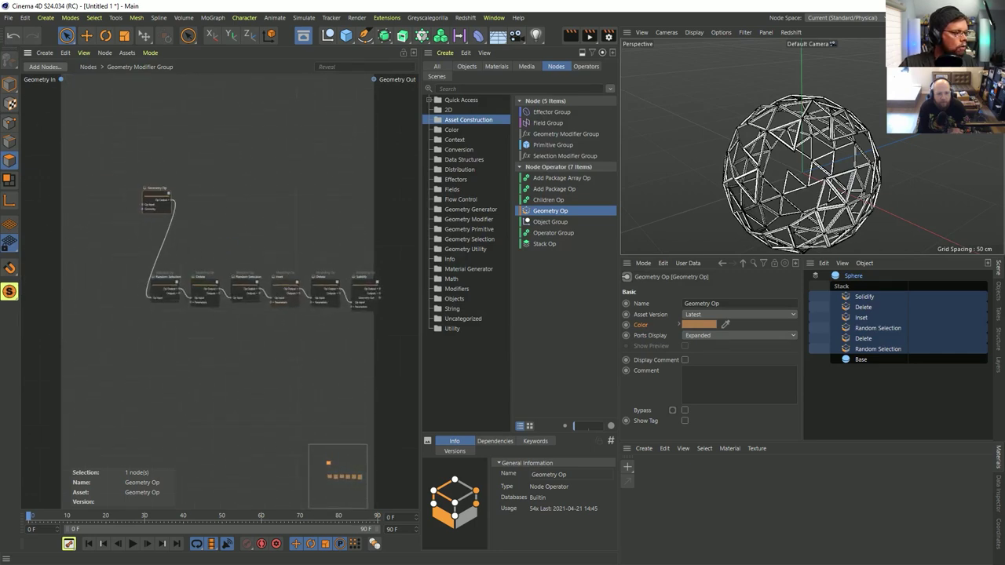
pyautogui.moveTo(470, 210); pyautogui.dragTo(353, 251)
pyautogui.keyDown('alt'); pyautogui.moveTo(373, 304); pyautogui.dragTo(289, 319, button='middle'); pyautogui.keyUp('alt')
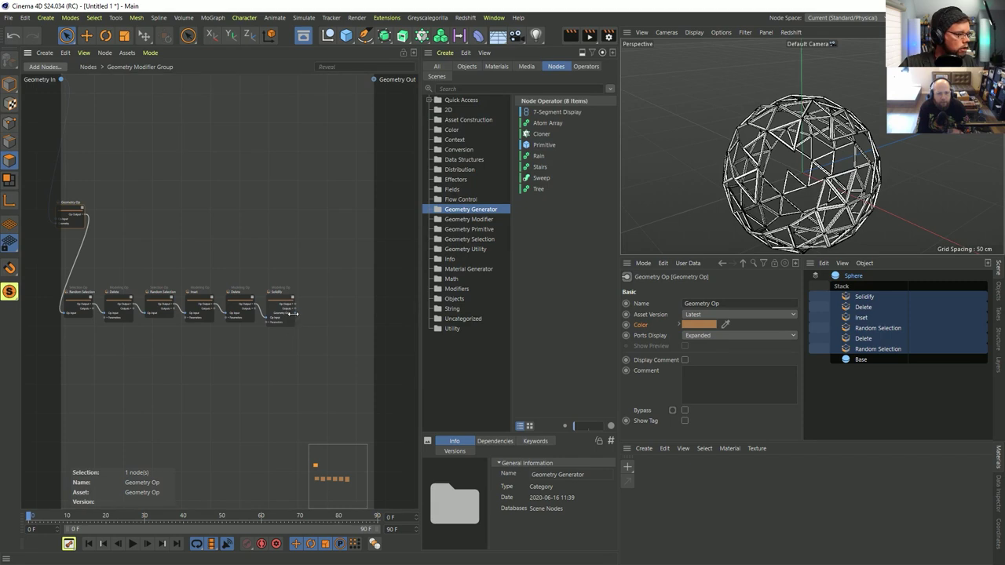
pyautogui.moveTo(295, 317); pyautogui.dragTo(375, 82)
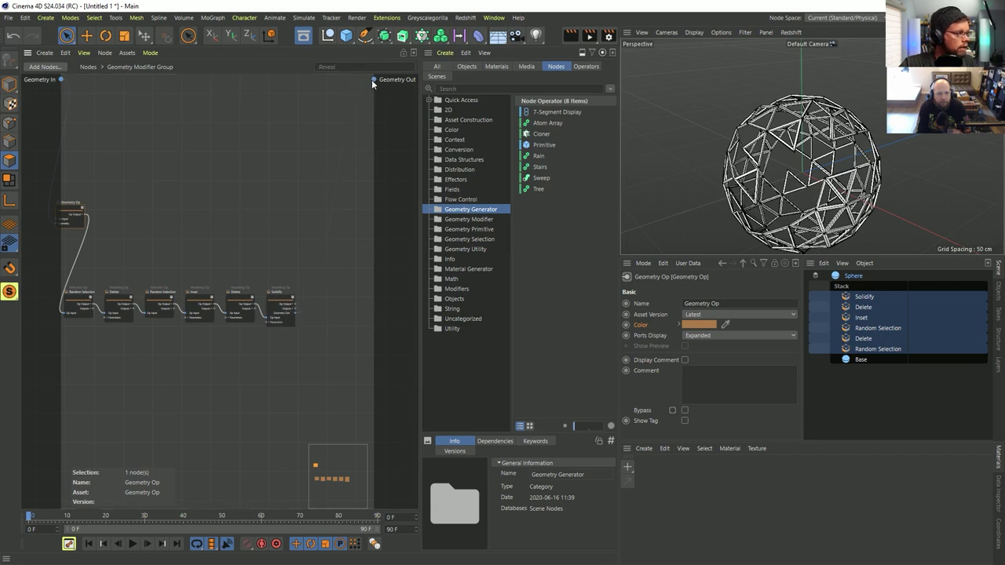
# Step: Delete the original six-node chain at the top level and place the Geometry Modifier Group above the Sphere-to-Scene Root wire
pyautogui.click(87, 67)
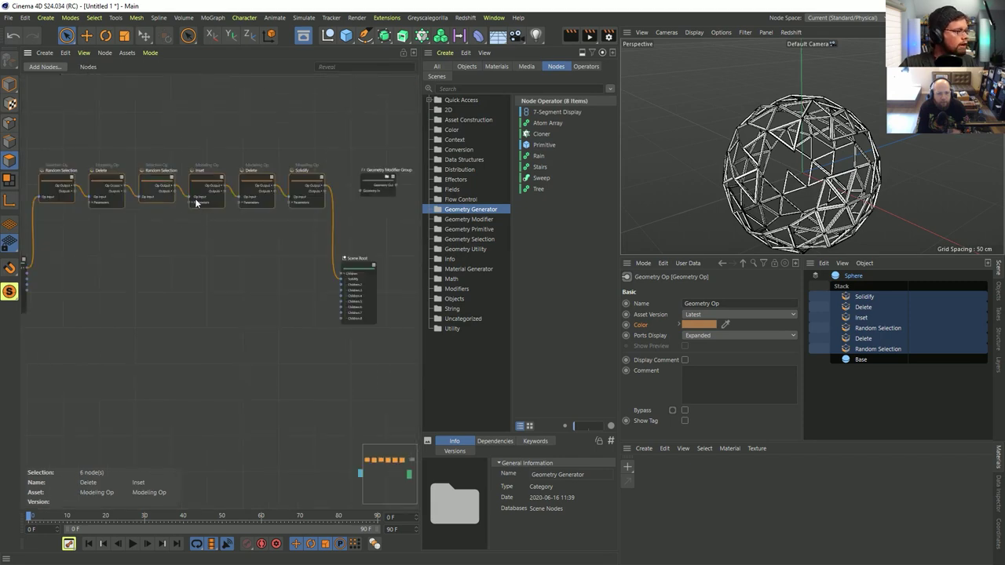
pyautogui.click(357, 182)
pyautogui.moveTo(357, 183); pyautogui.dragTo(188, 285)
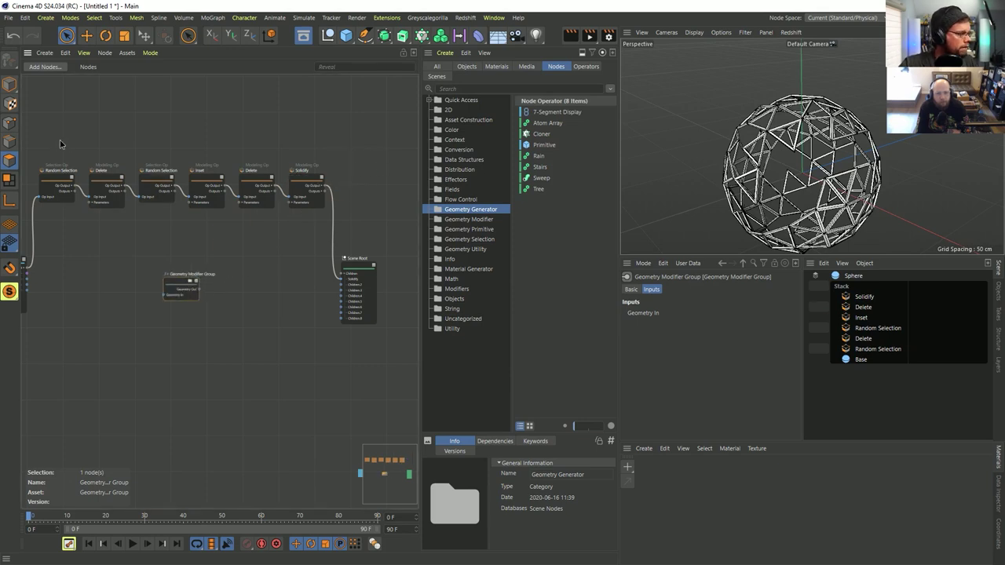
pyautogui.moveTo(60, 139); pyautogui.dragTo(320, 214)
pyautogui.press('Delete')
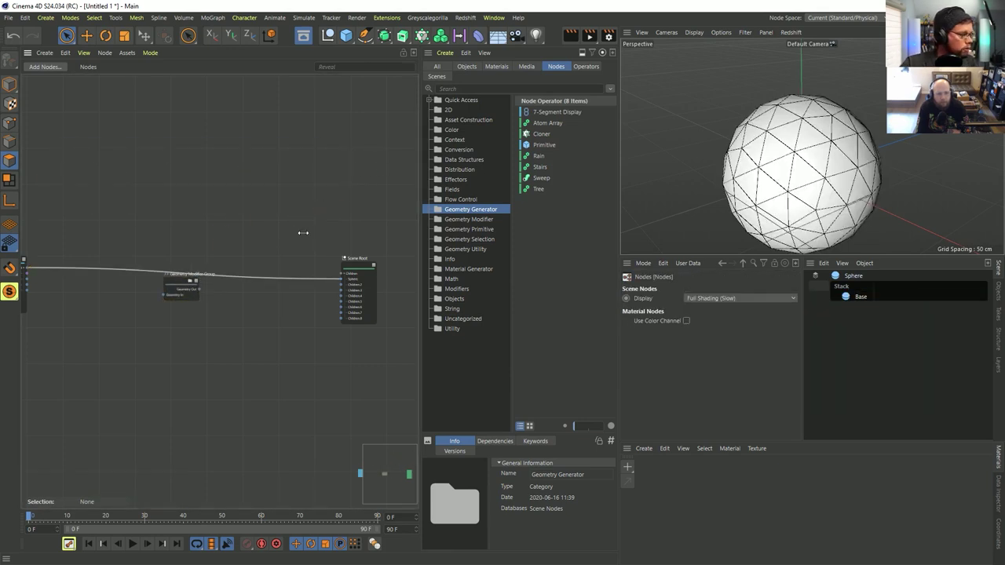
pyautogui.moveTo(177, 287); pyautogui.dragTo(194, 244)
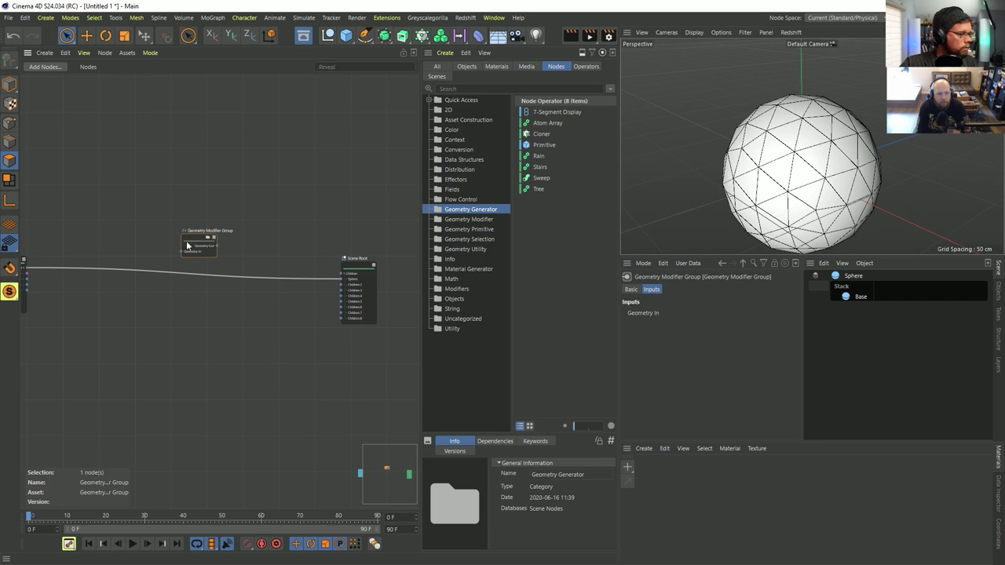
# Step: Delete the existing Random Holes asset from the Uncategorized category and confirm the deletion
pyautogui.scroll(3, 194, 244)
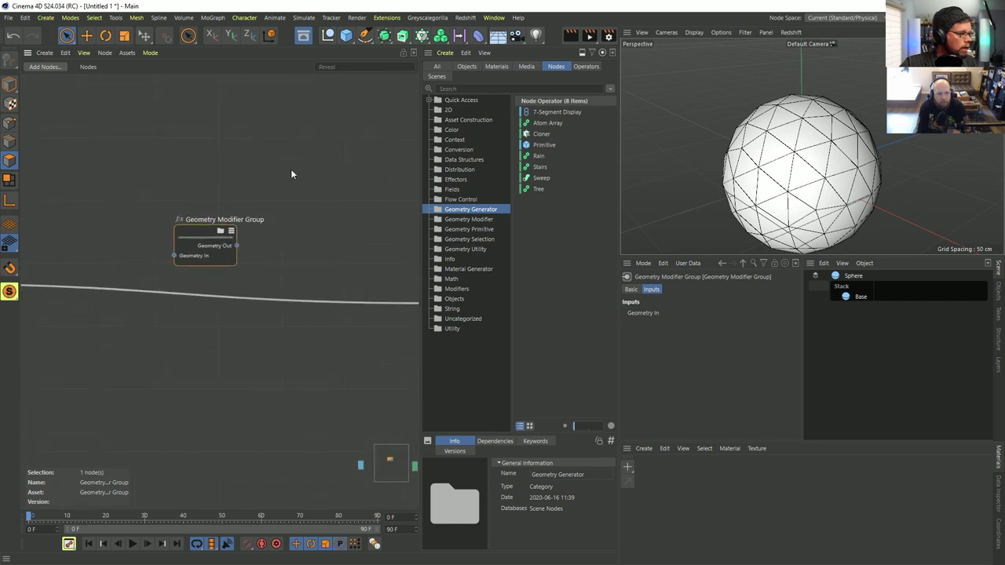
pyautogui.click(631, 289)
pyautogui.click(464, 319)
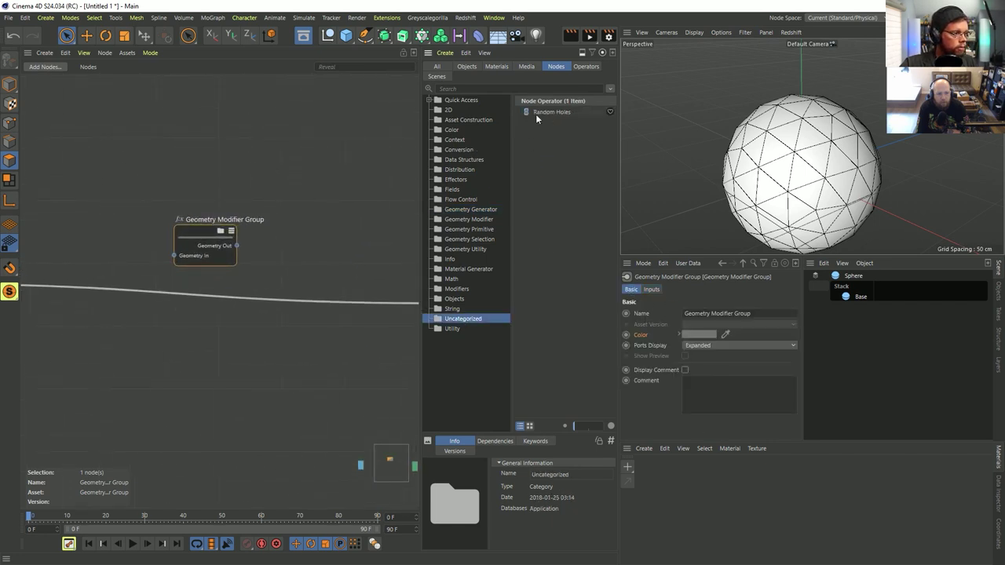
pyautogui.rightClick(542, 111)
pyautogui.click(577, 237)
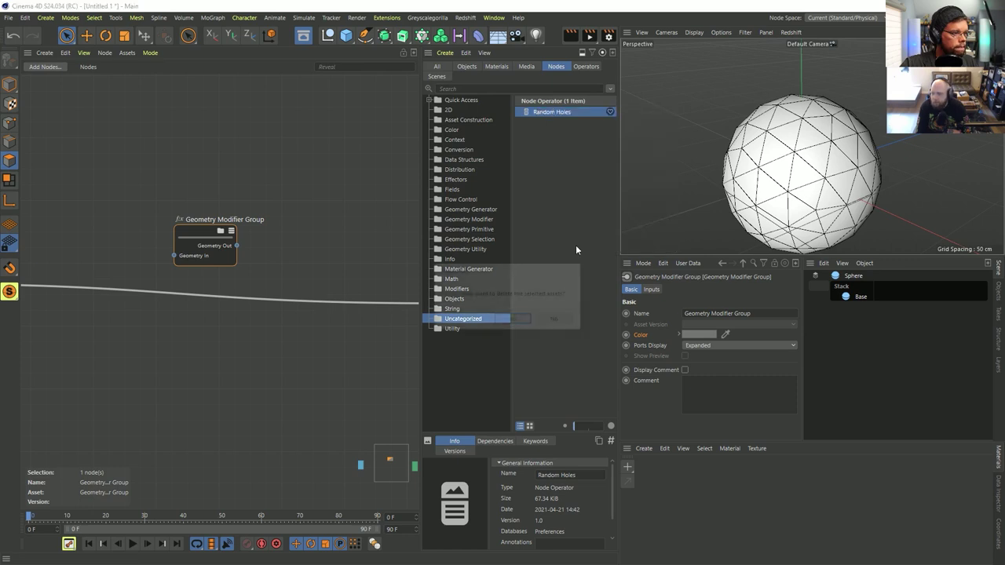
pyautogui.click(511, 319)
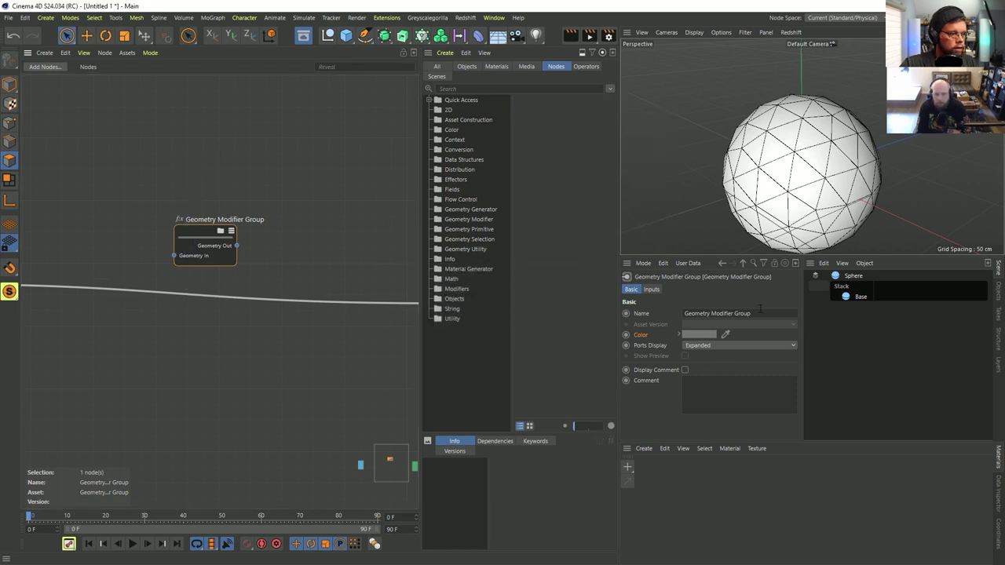
# Step: Rename the Geometry Modifier Group as Random Holes
pyautogui.click(730, 313)
pyautogui.write('Random')
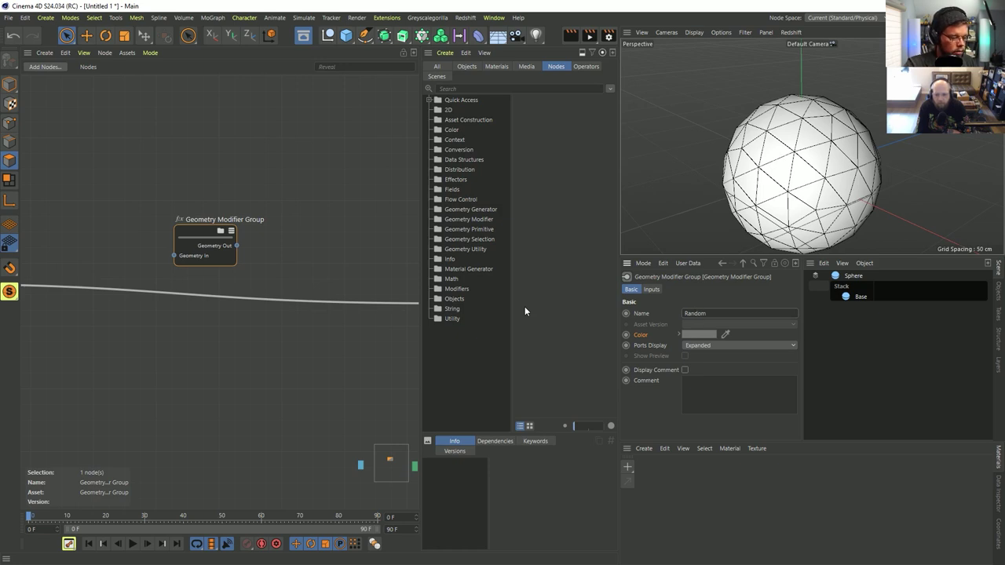
pyautogui.write(' Holes')
pyautogui.press('Return')
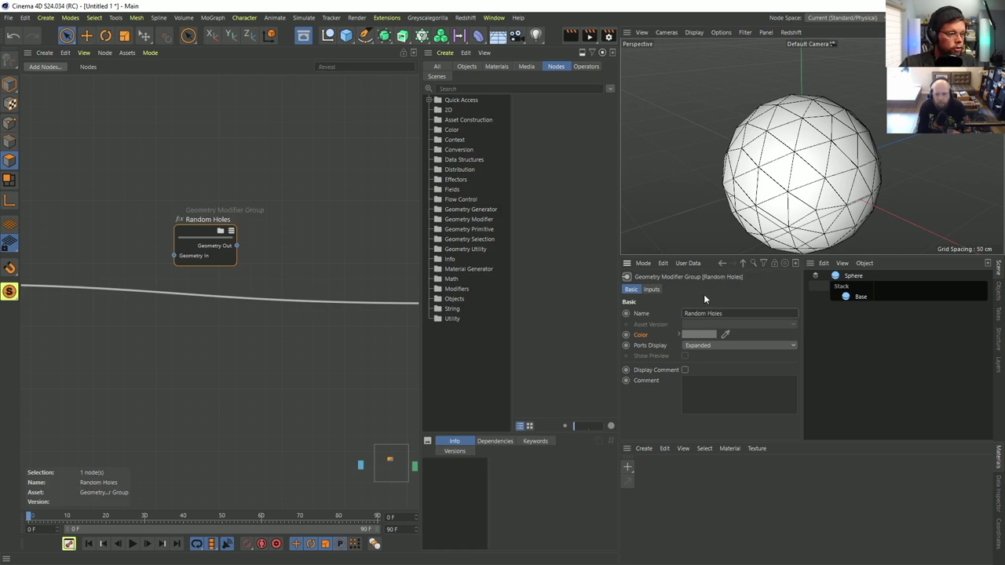
# Step: Convert the Random Holes group to an asset, version 1.0, saved in the Preferences database under Uncategorized
pyautogui.rightClick(203, 235)
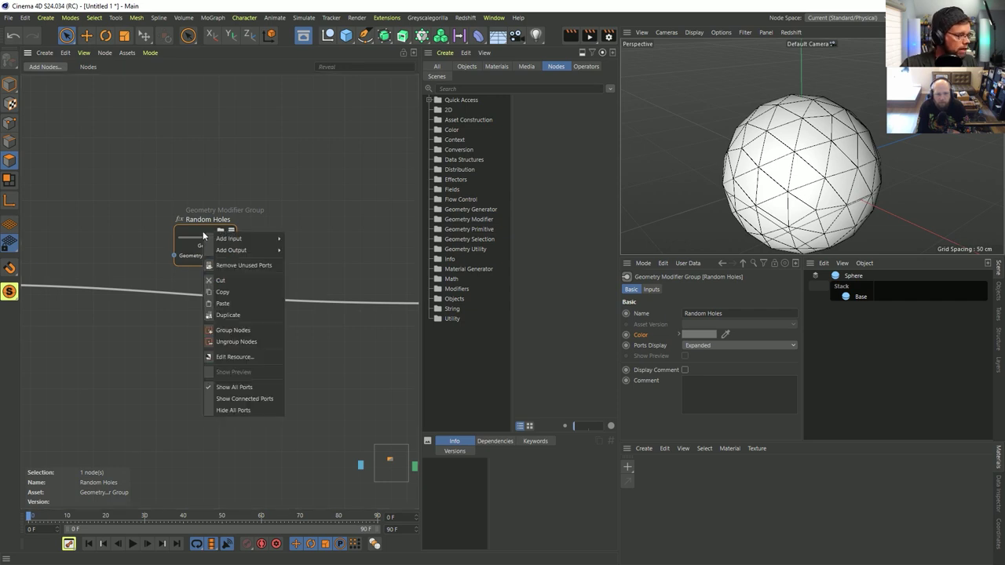
pyautogui.click(203, 236)
pyautogui.click(127, 54)
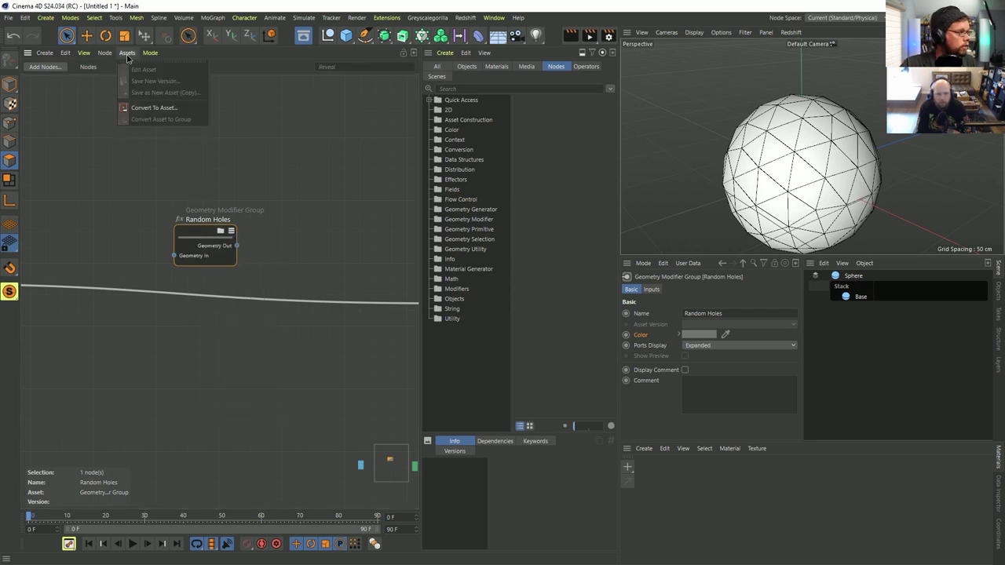
pyautogui.click(157, 108)
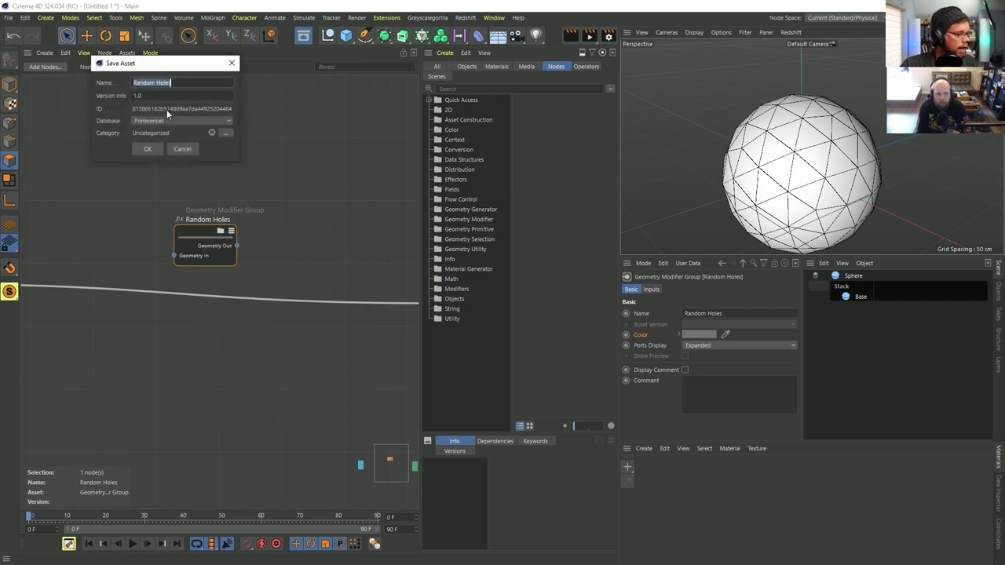
pyautogui.click(147, 148)
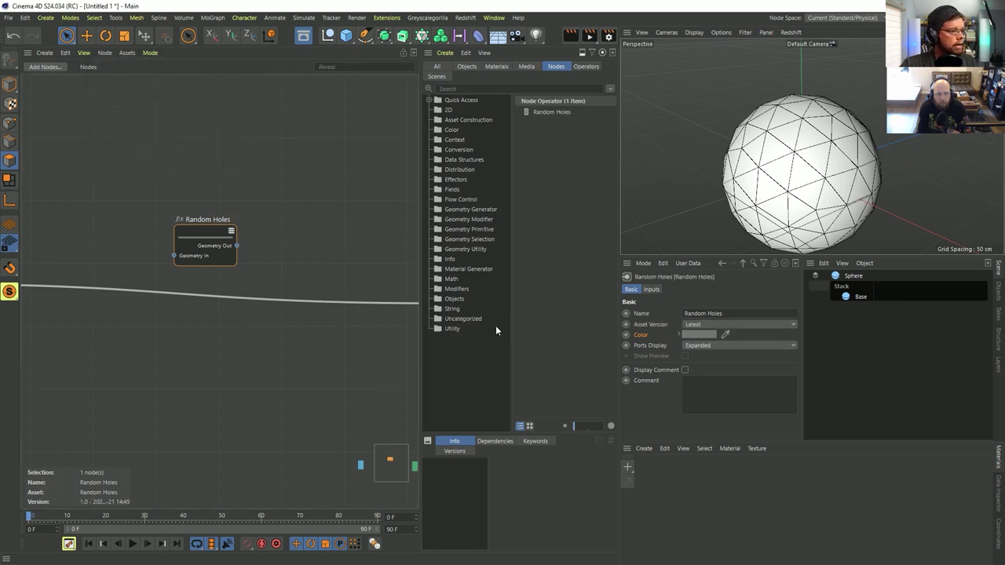
# Step: Add the new Random Holes asset to the Sphere's stack above Base
pyautogui.click(474, 319)
pyautogui.click(542, 114)
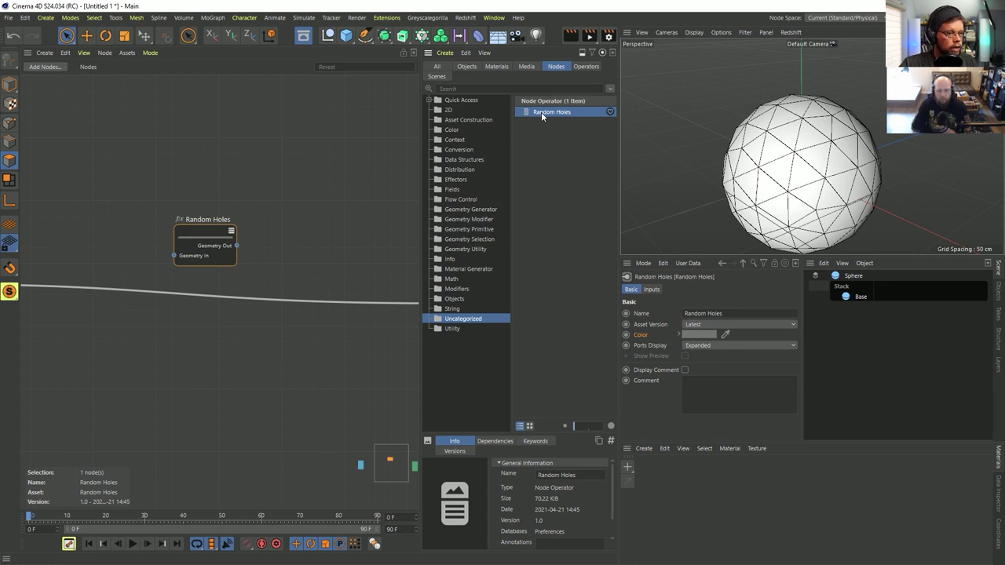
pyautogui.moveTo(541, 112); pyautogui.dragTo(875, 297)
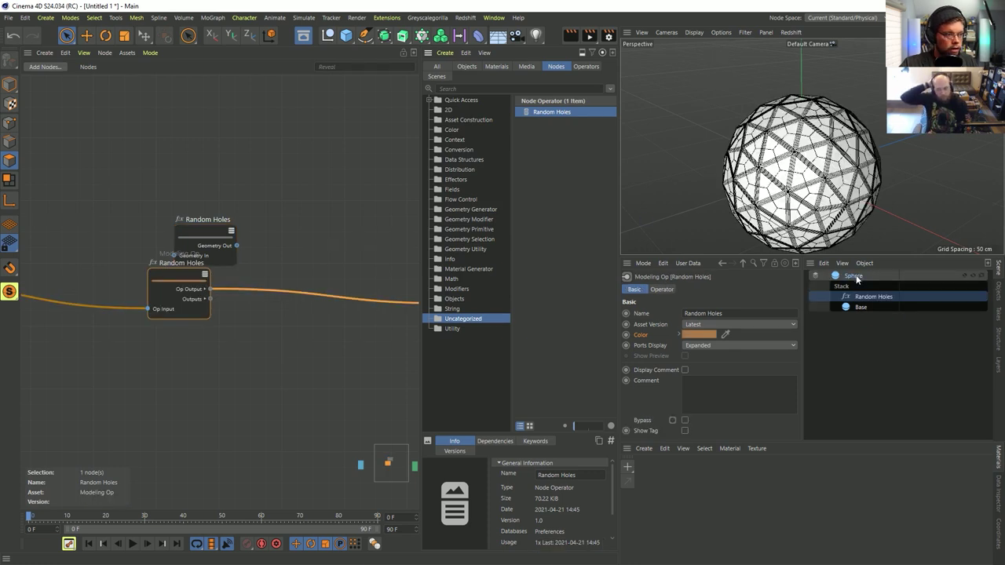
# Step: Check which modeling operations are available for the Random Holes operator in the Sphere's stack
pyautogui.click(662, 289)
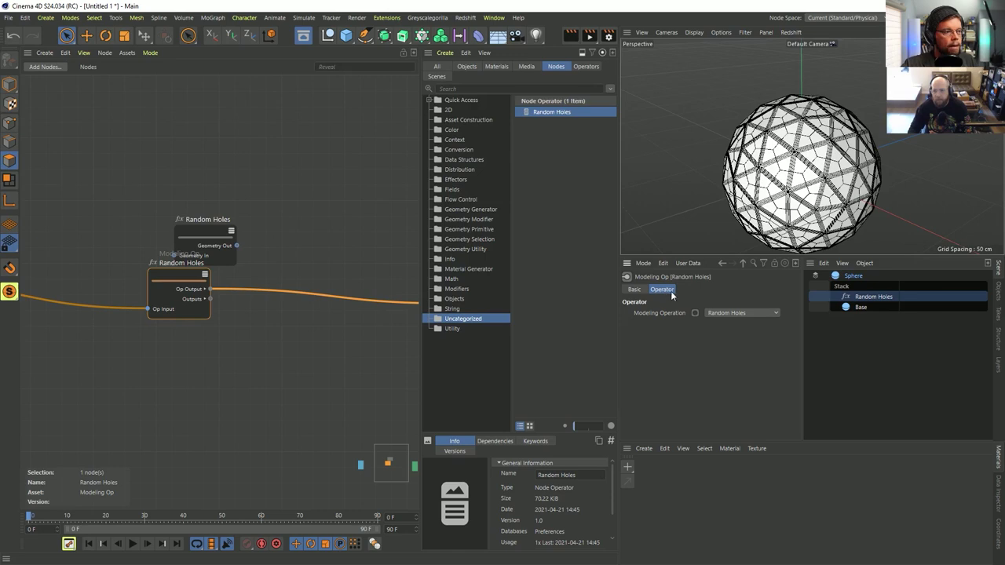
pyautogui.click(734, 312)
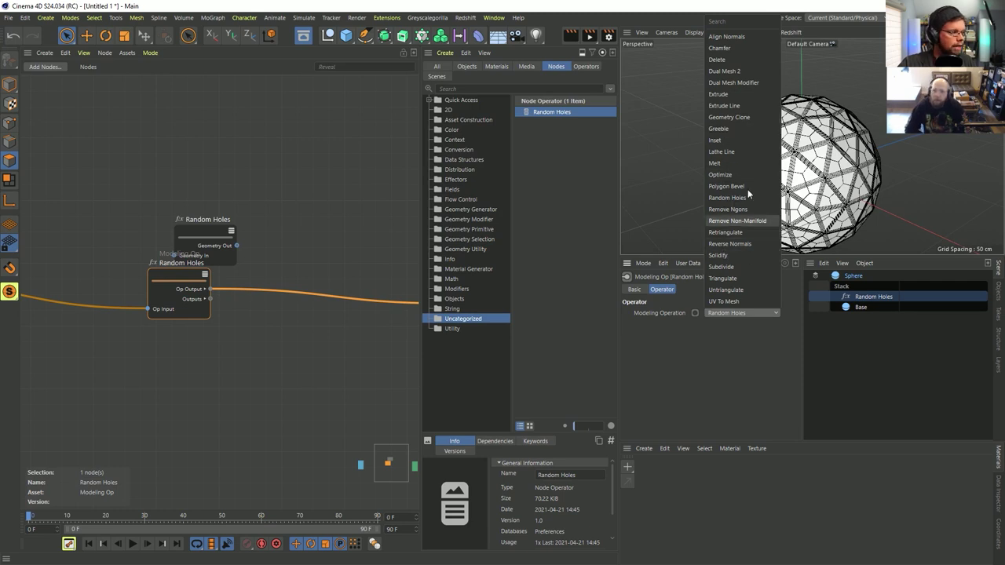
pyautogui.click(737, 378)
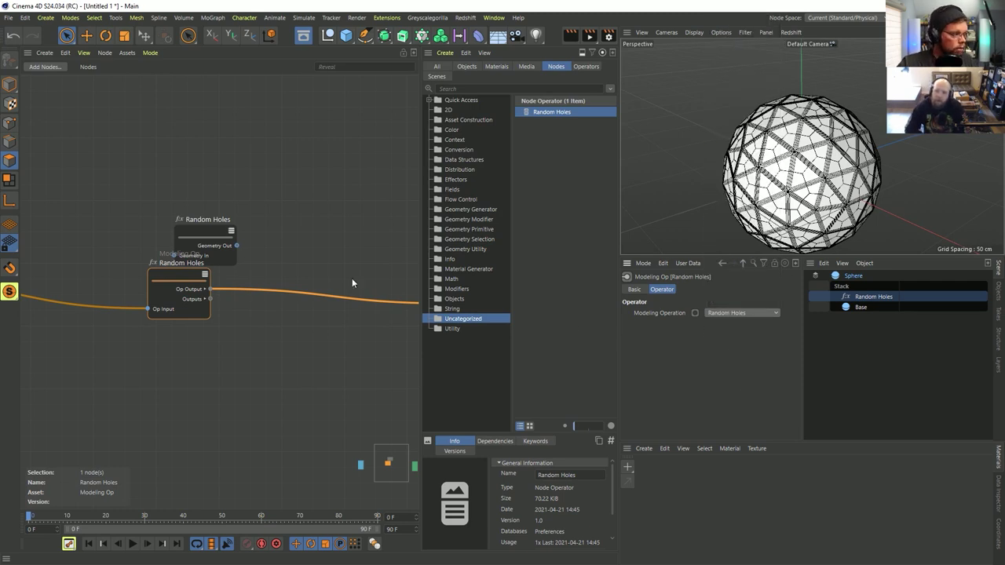
# Step: Delete the unconnected Random Holes node above the Modeling Op and reselect the Random Holes Modeling Op
pyautogui.moveTo(201, 235); pyautogui.dragTo(179, 210)
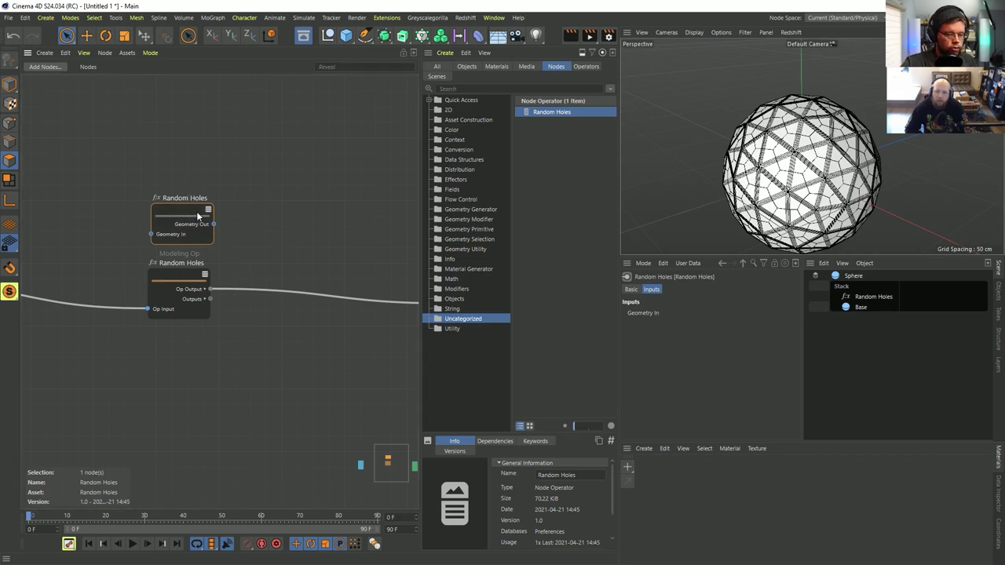
pyautogui.press('Delete')
pyautogui.click(194, 278)
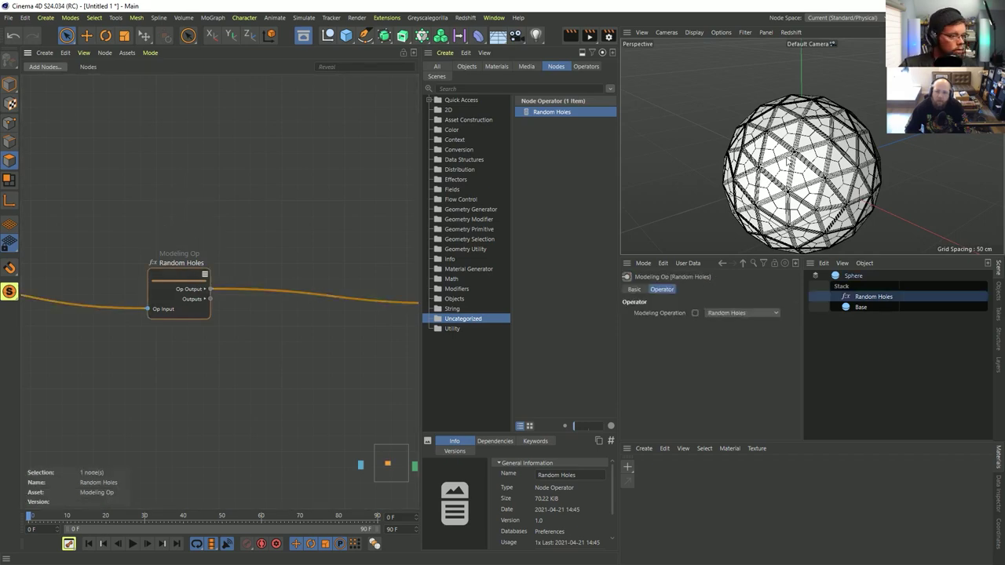
pyautogui.keyDown('alt'); pyautogui.moveTo(787, 146); pyautogui.dragTo(924, 165, button='right'); pyautogui.keyUp('alt')
pyautogui.scroll(-10, 924, 168)
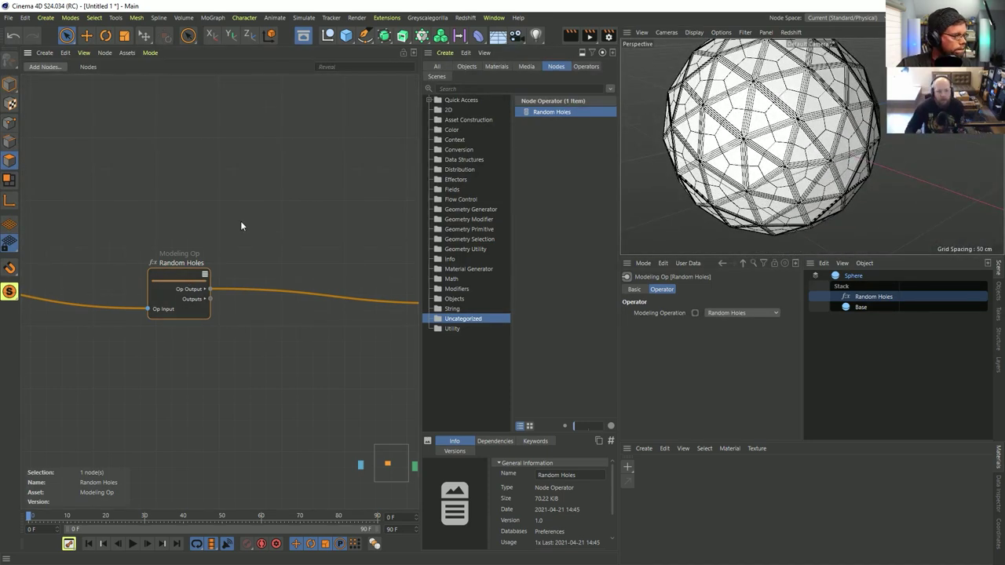
pyautogui.click(205, 299)
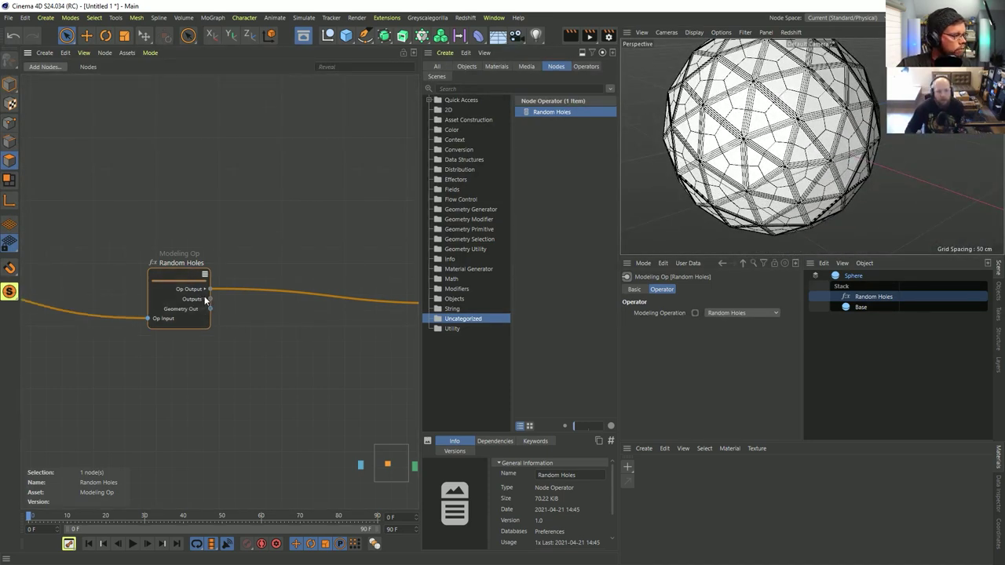
pyautogui.click(205, 299)
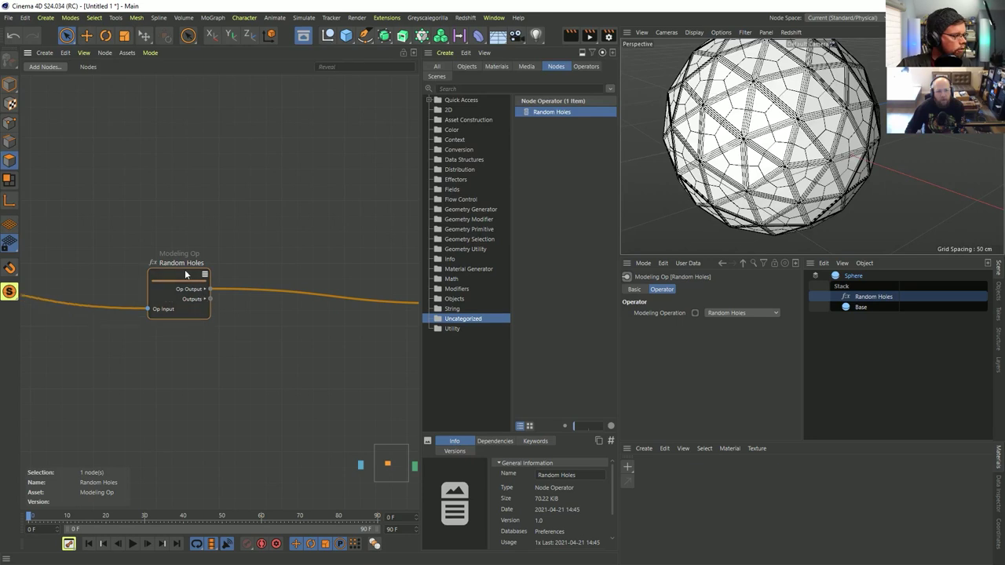
pyautogui.click(213, 195)
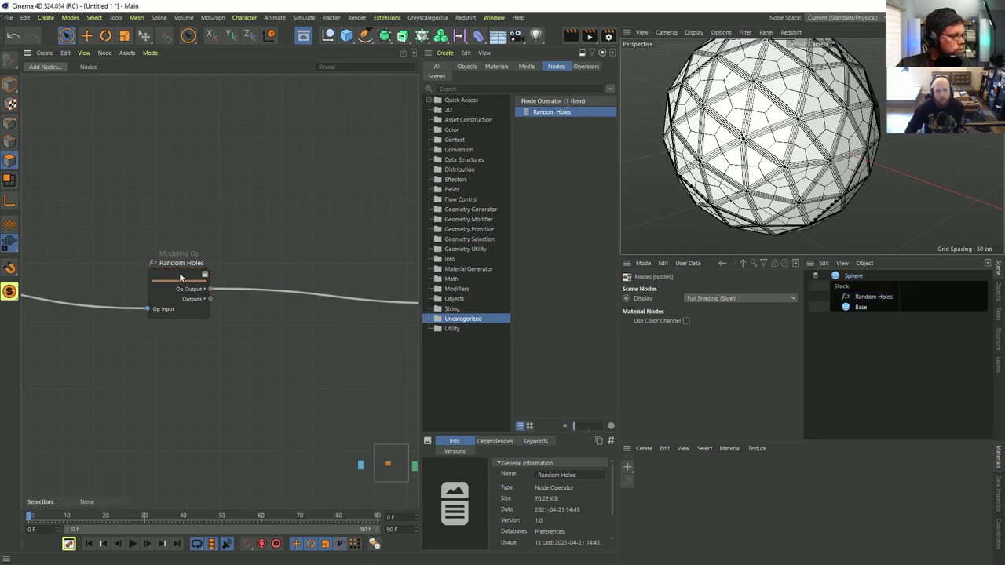
# Step: Convert the Random Holes Modeling Op to an asset, version 1.0, saved in the Preferences database under Modifiers
pyautogui.moveTo(180, 279); pyautogui.dragTo(181, 279)
pyautogui.click(127, 53)
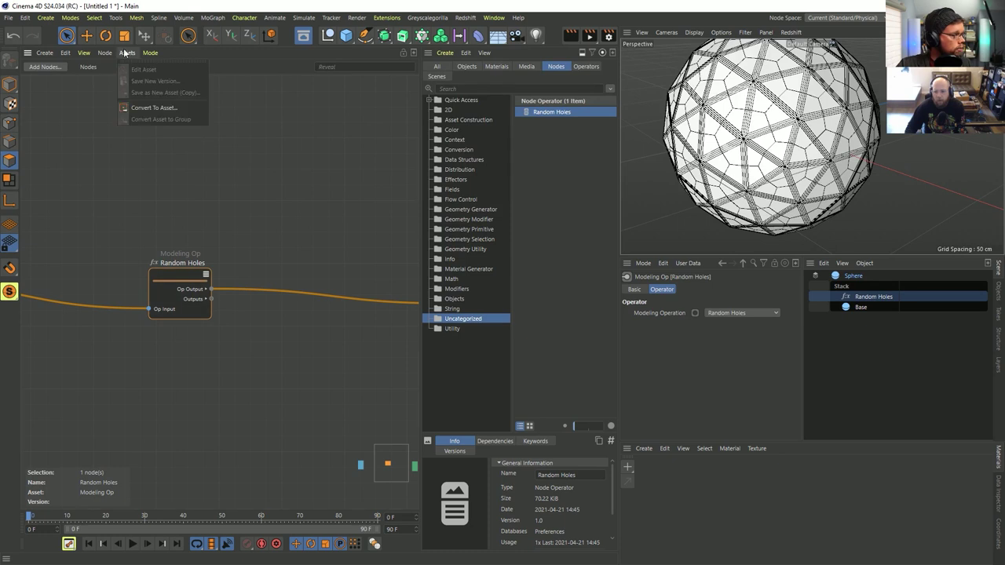
pyautogui.click(157, 110)
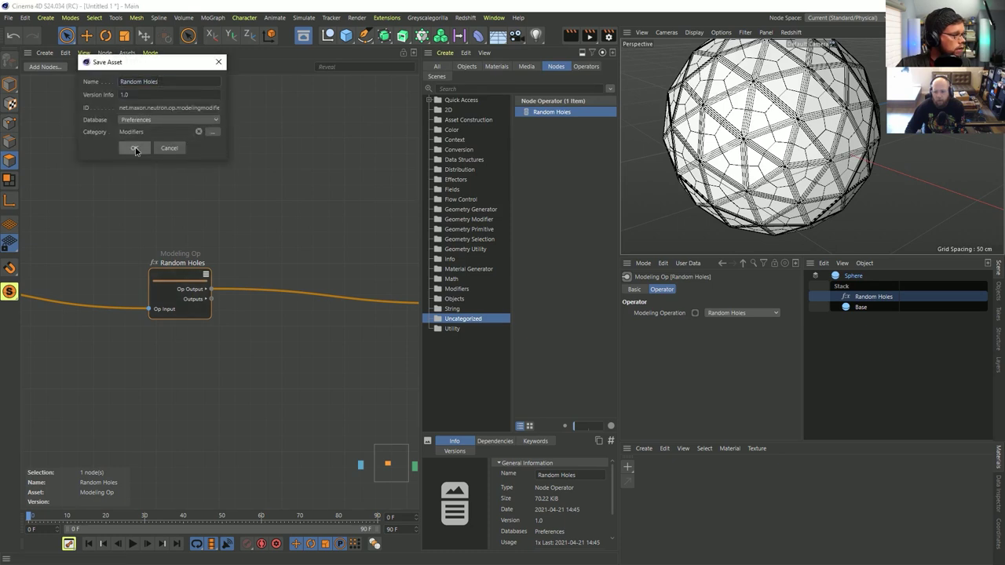
pyautogui.click(135, 149)
pyautogui.moveTo(228, 230); pyautogui.dragTo(204, 267)
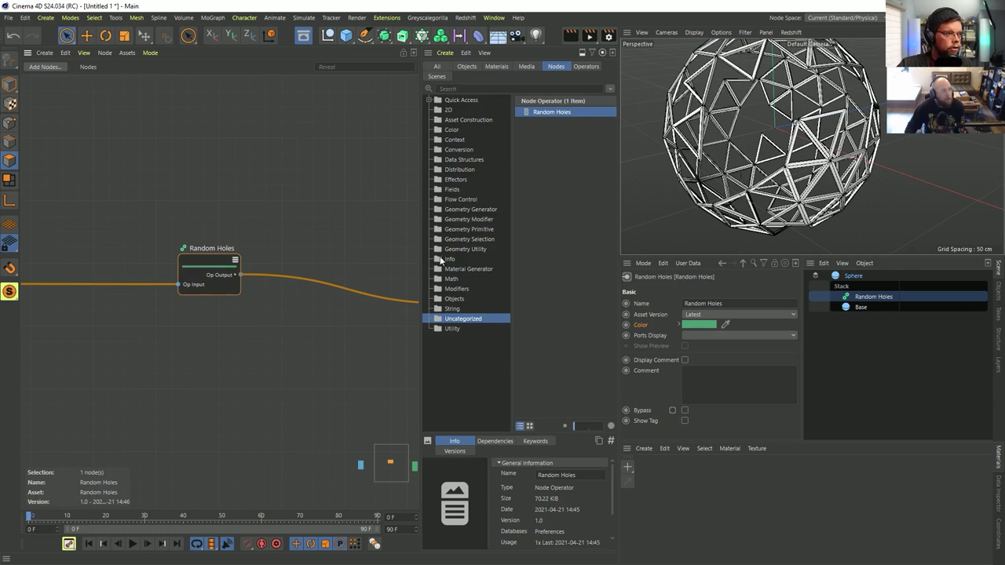
pyautogui.moveTo(209, 266); pyautogui.dragTo(200, 235)
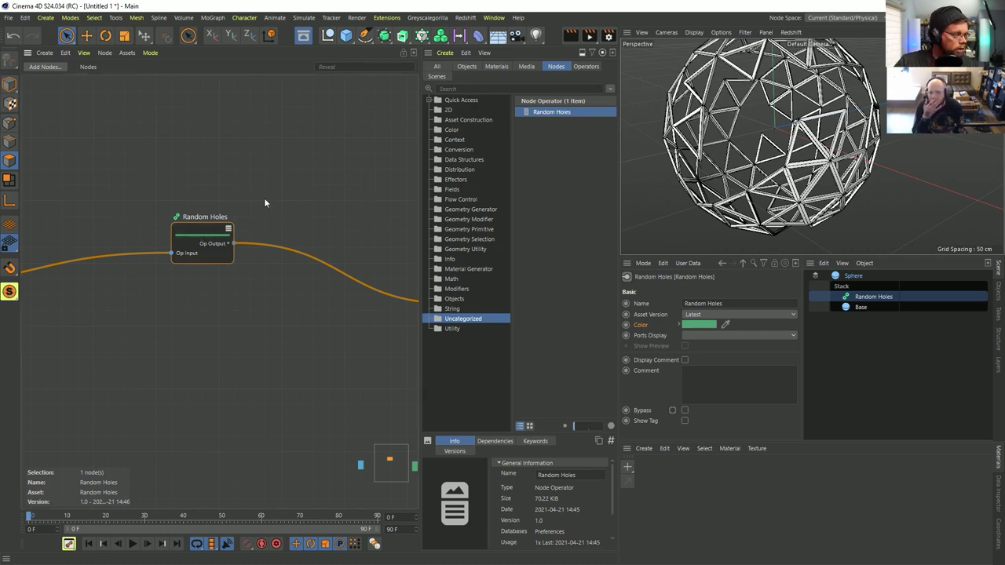
# Step: Open the converted Random Holes node for asset editing
pyautogui.moveTo(220, 238); pyautogui.dragTo(215, 233)
pyautogui.rightClick(214, 234)
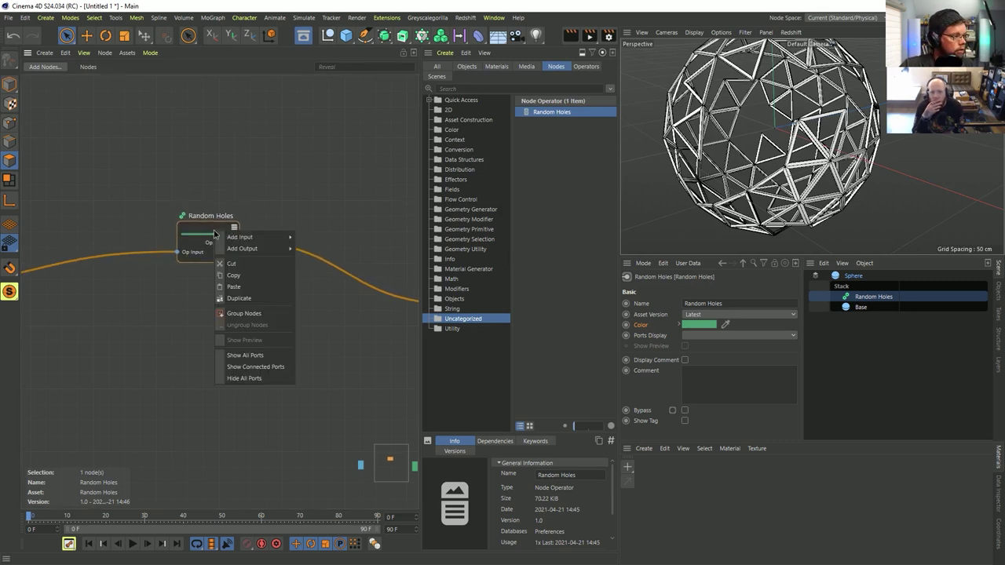
pyautogui.click(203, 230)
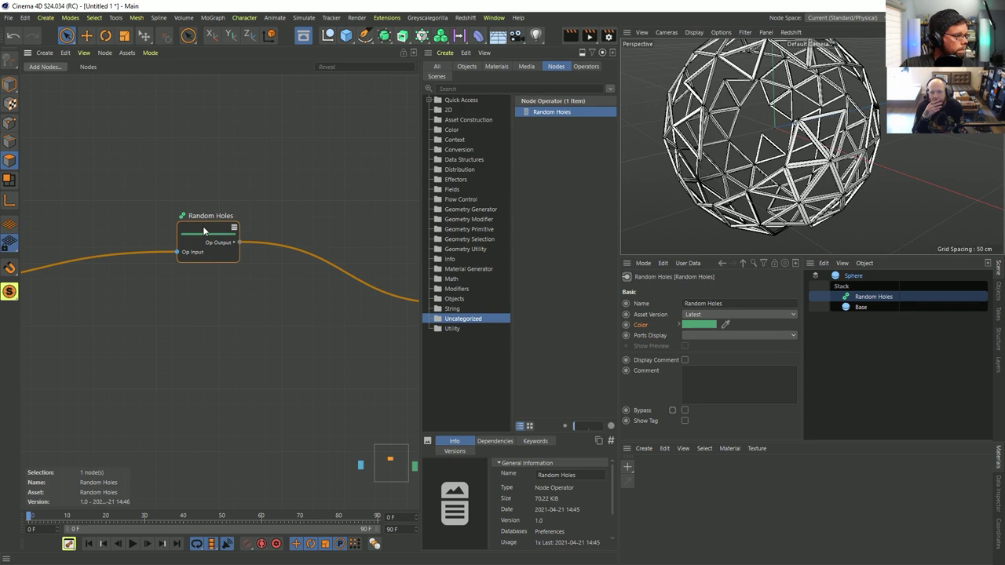
pyautogui.click(130, 52)
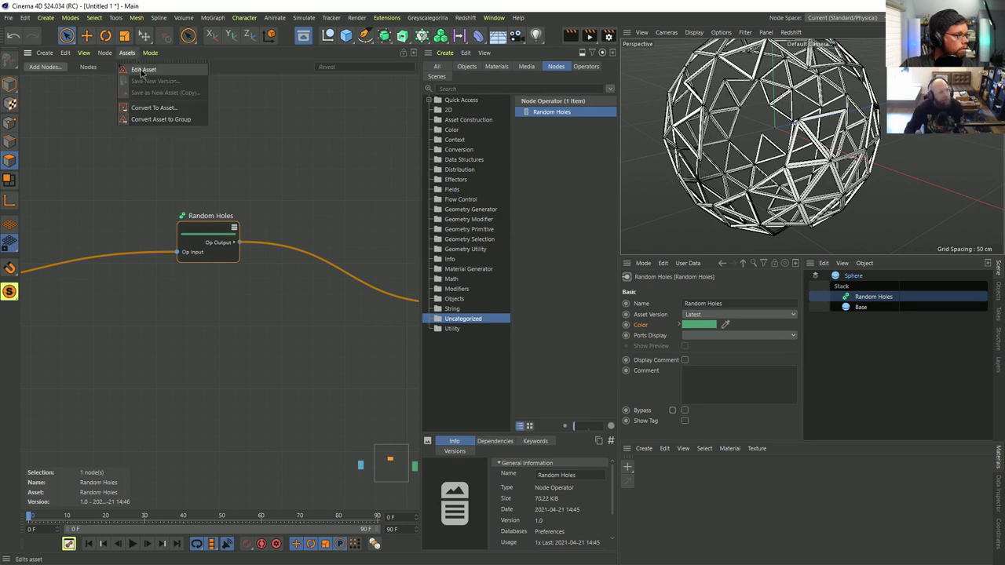
pyautogui.click(141, 70)
# Step: Examine the Random Holes Modeling Op inside the asset and the node and asset commands available for it
pyautogui.click(254, 175)
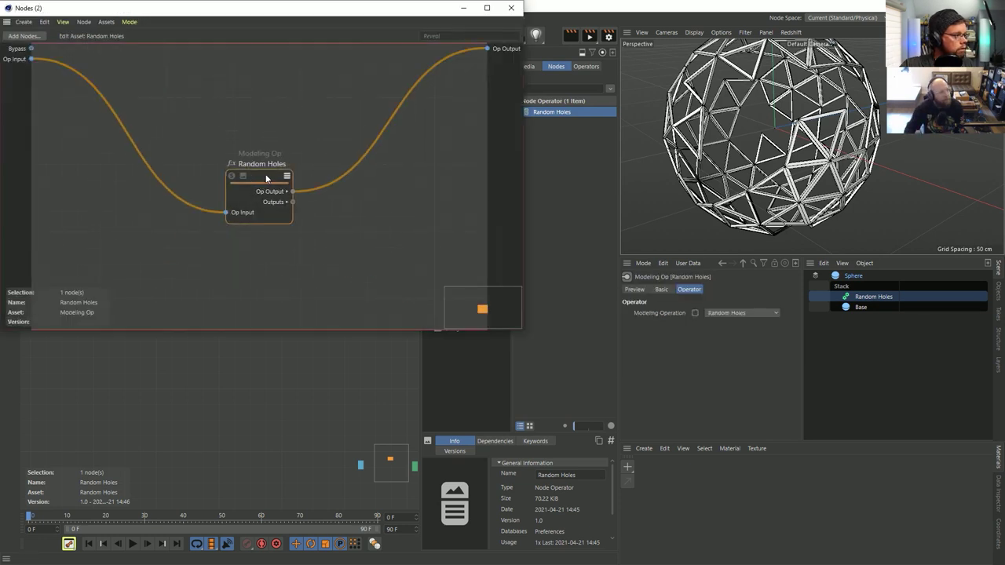
pyautogui.scroll(-4, 278, 163)
pyautogui.scroll(4, 283, 154)
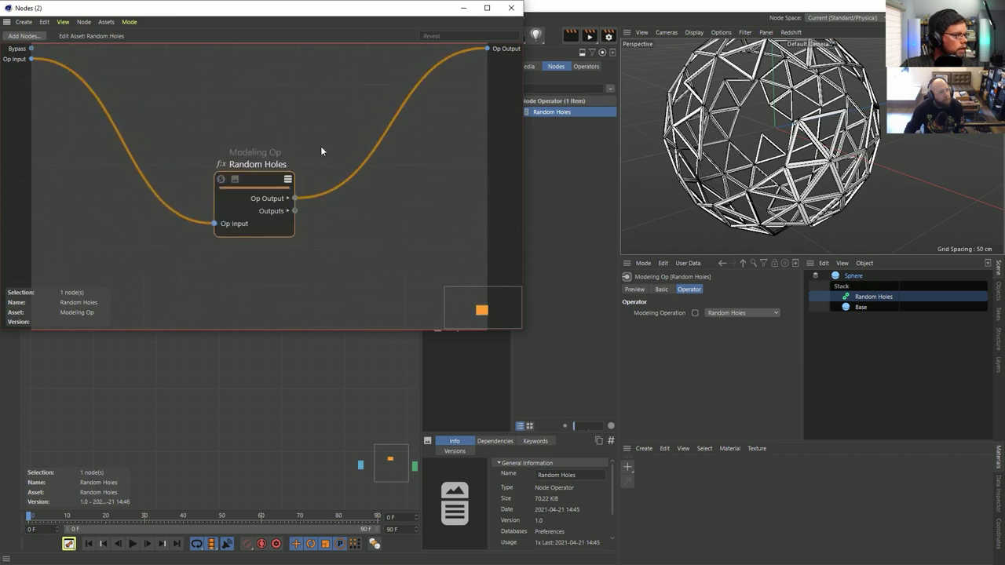
pyautogui.rightClick(261, 185)
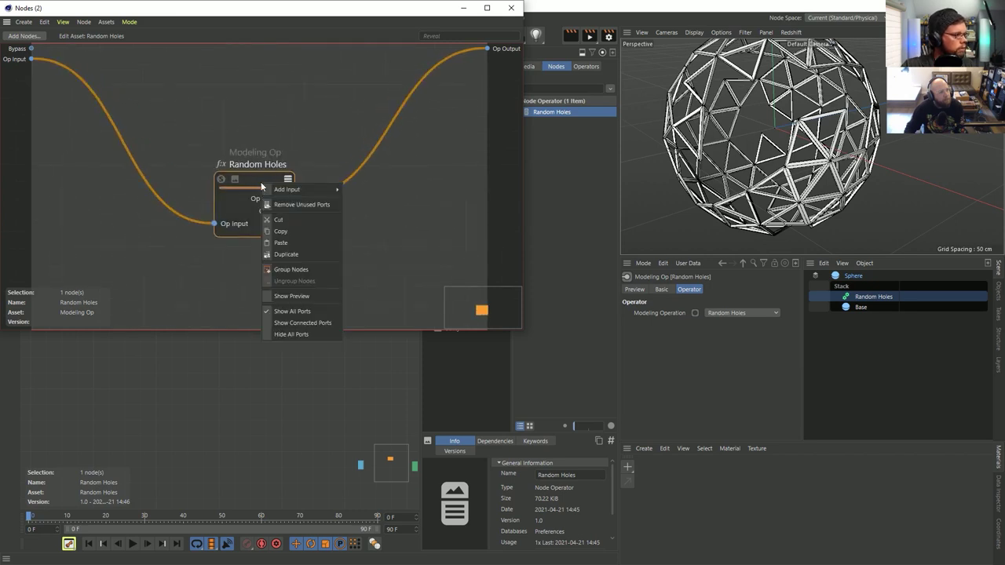
pyautogui.click(258, 178)
pyautogui.rightClick(263, 183)
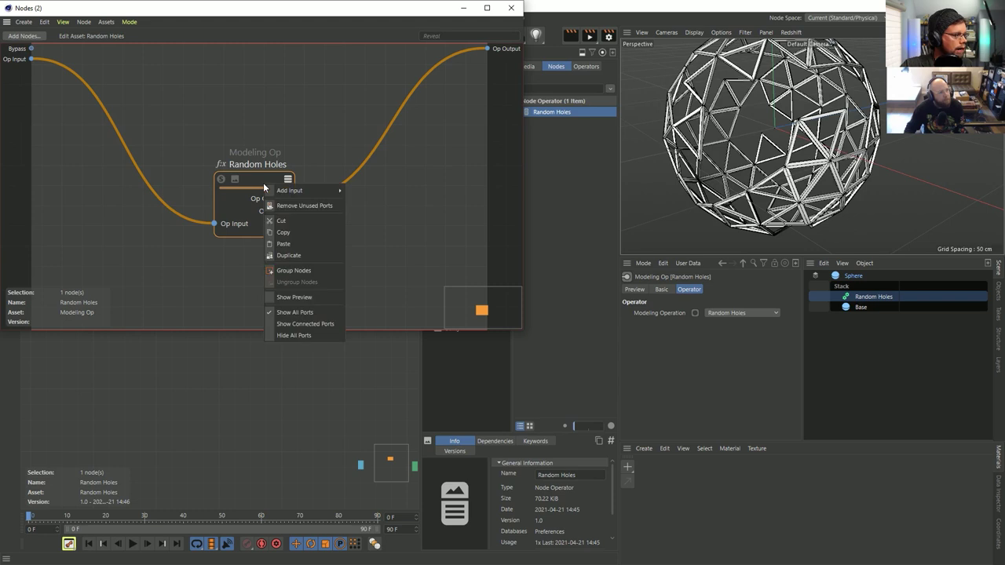
pyautogui.click(282, 153)
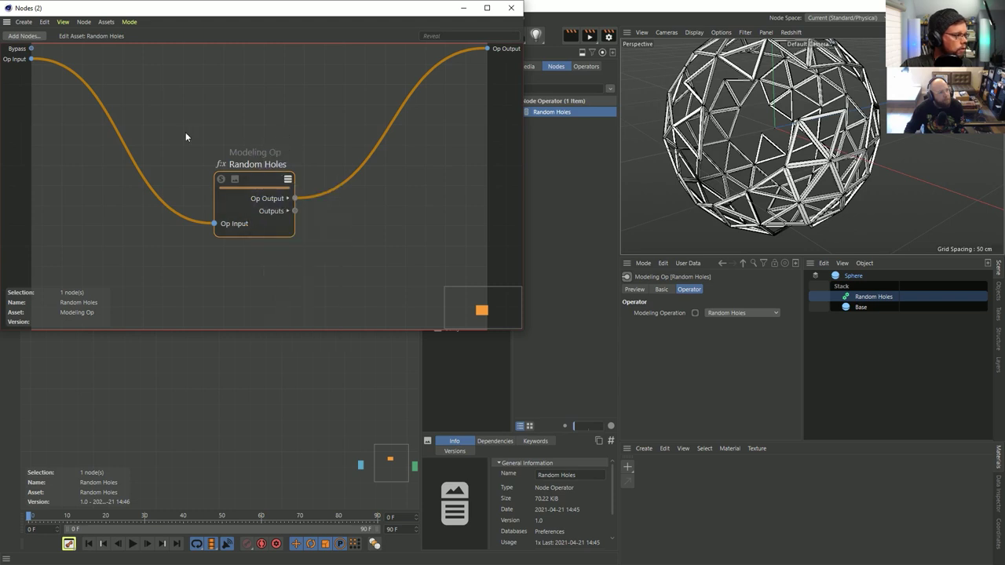
pyautogui.click(110, 22)
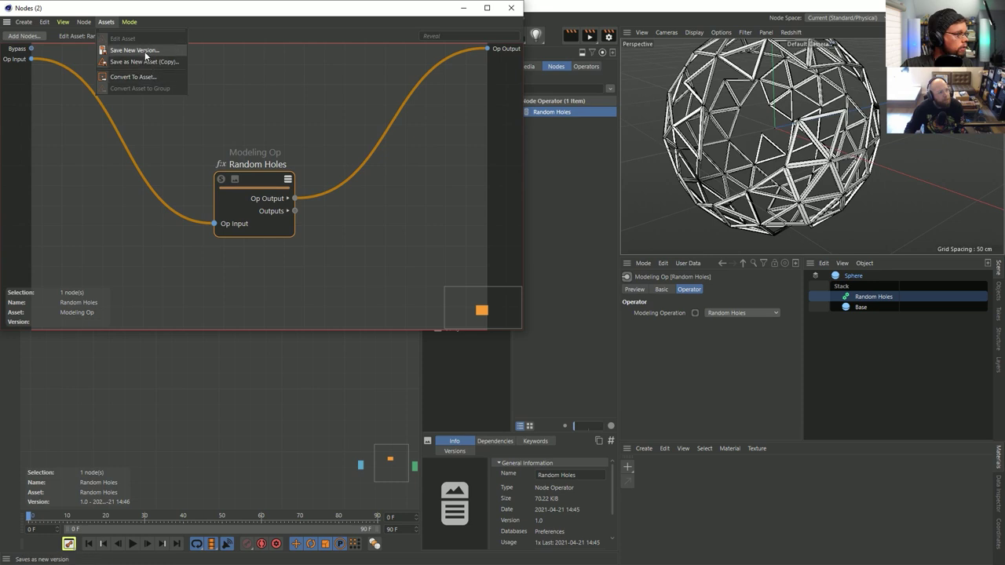
pyautogui.moveTo(83, 24)
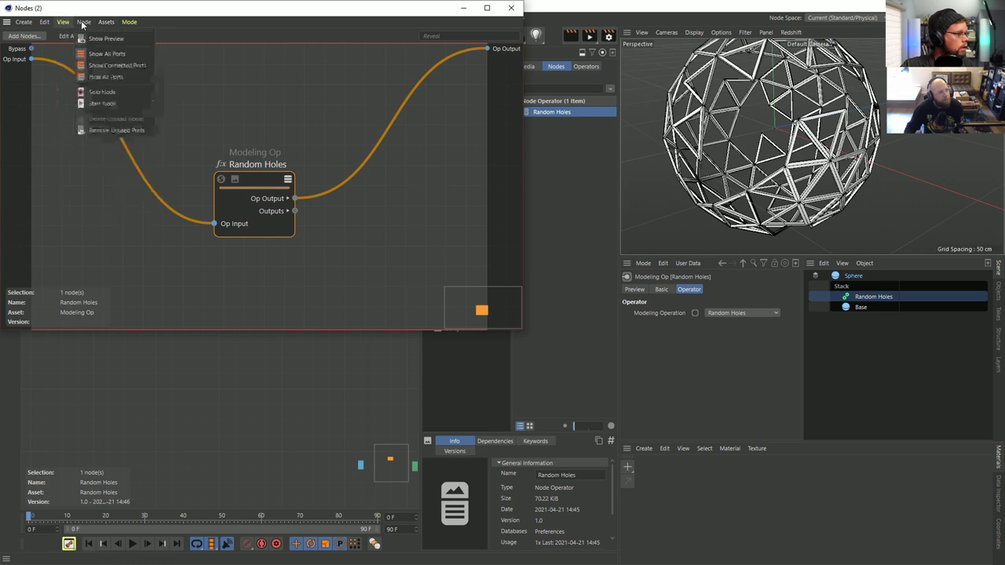
pyautogui.moveTo(49, 24)
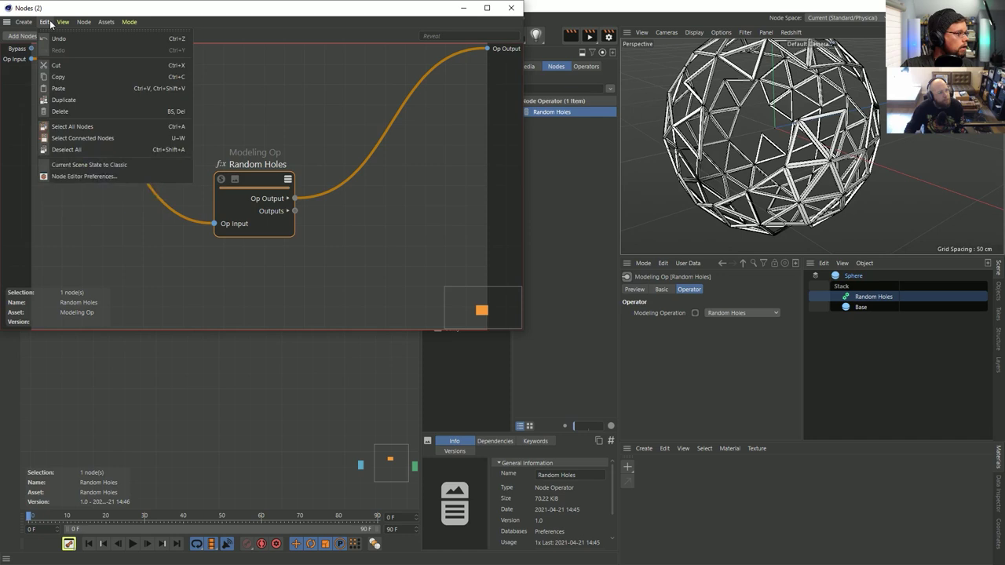
# Step: Close the asset editing window and undo the conversion of the Random Holes Modeling Op to an asset
pyautogui.click(508, 11)
pyautogui.click(508, 10)
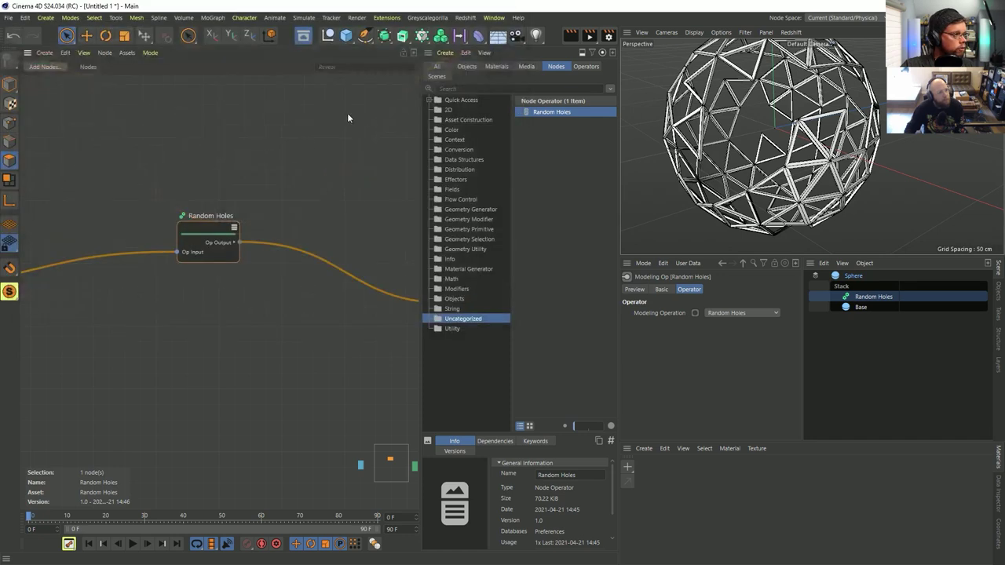
pyautogui.moveTo(172, 265); pyautogui.dragTo(206, 252)
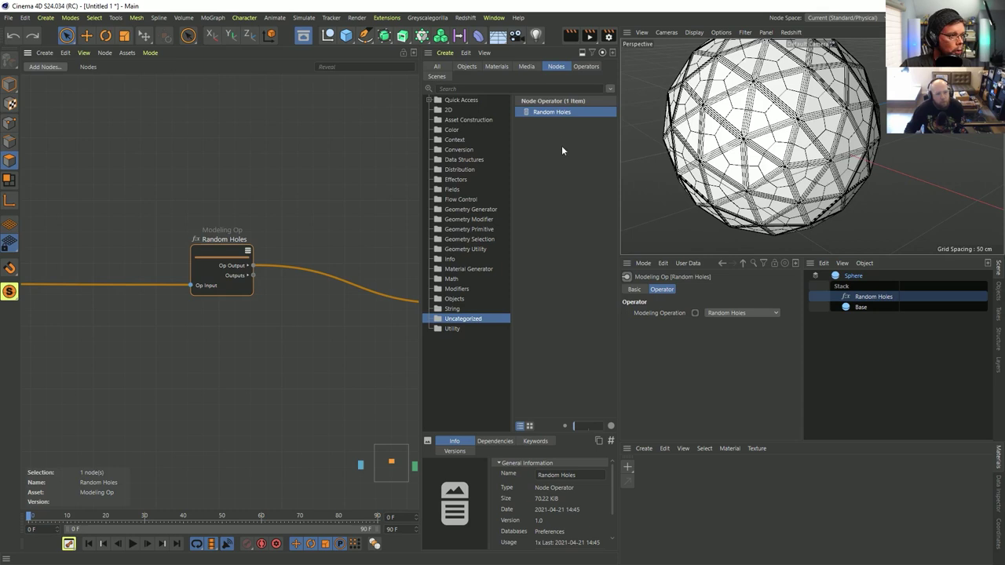
# Step: Add the Random Holes asset from Uncategorized to the graph as a separate node and open it for asset editing
pyautogui.moveTo(549, 113); pyautogui.dragTo(213, 146)
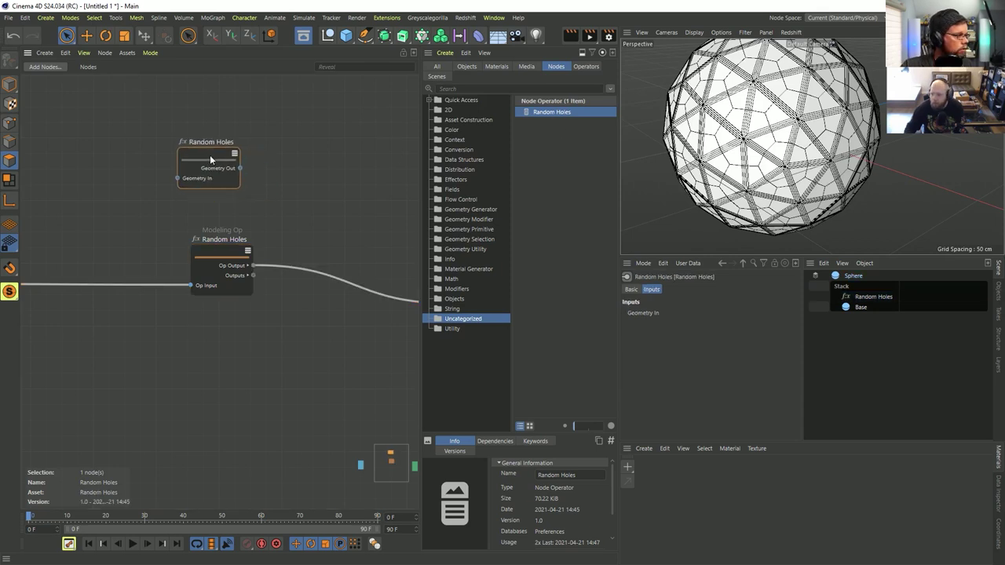
pyautogui.rightClick(210, 159)
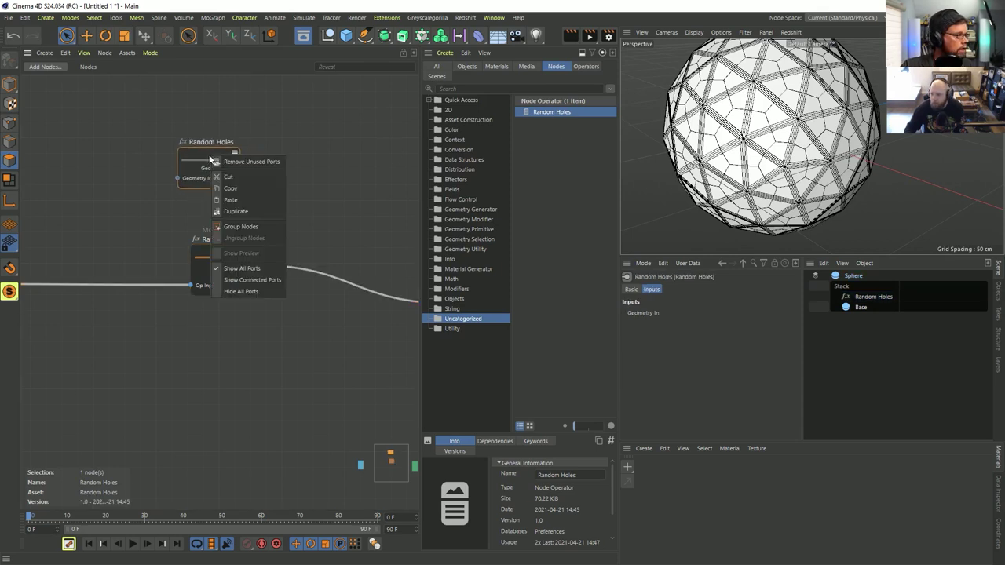
pyautogui.press('Escape')
pyautogui.click(126, 52)
pyautogui.click(132, 66)
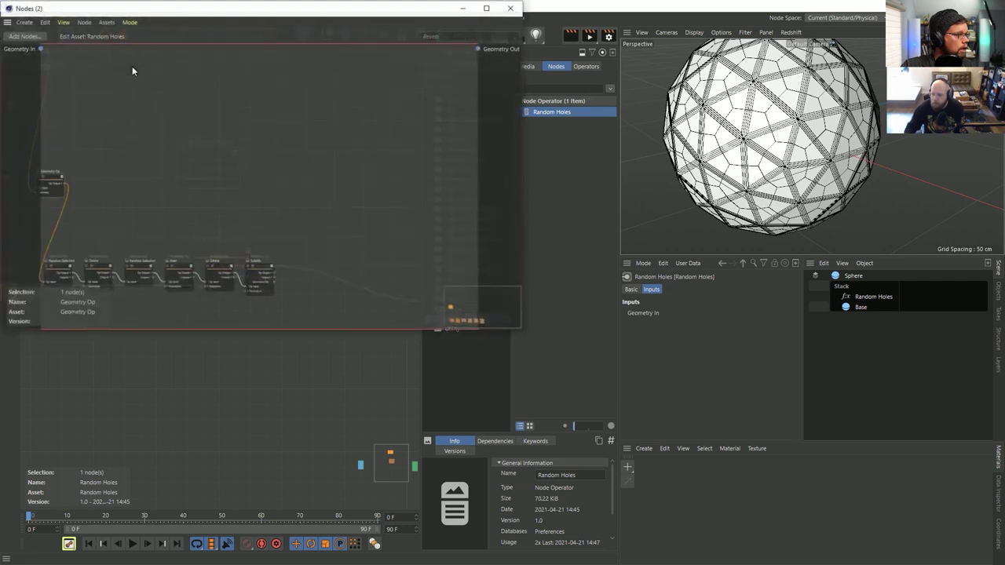
# Step: Move the six nodes from Random Selection to Solidify up beside the Geometry Op node and narrow the asset editing window
pyautogui.keyDown('alt'); pyautogui.moveTo(71, 253); pyautogui.dragTo(176, 218, button='middle'); pyautogui.keyUp('alt')
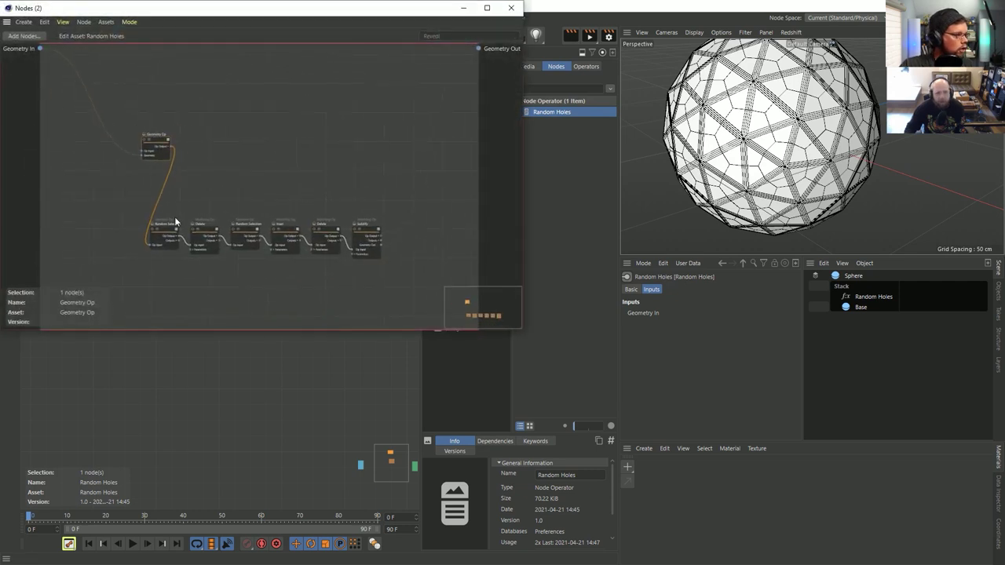
pyautogui.moveTo(127, 215); pyautogui.dragTo(444, 292)
pyautogui.moveTo(375, 234); pyautogui.dragTo(408, 154)
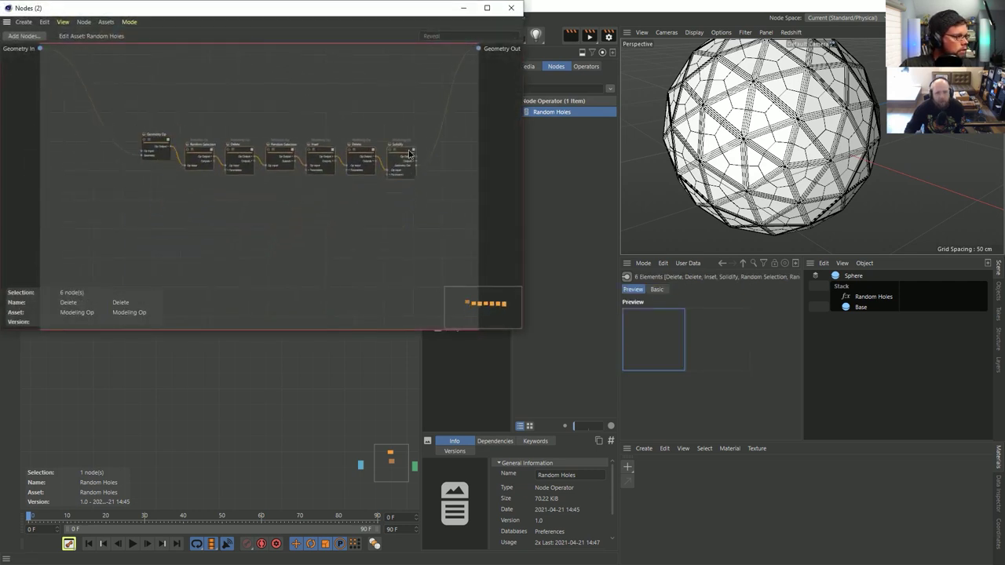
pyautogui.scroll(5, 410, 155)
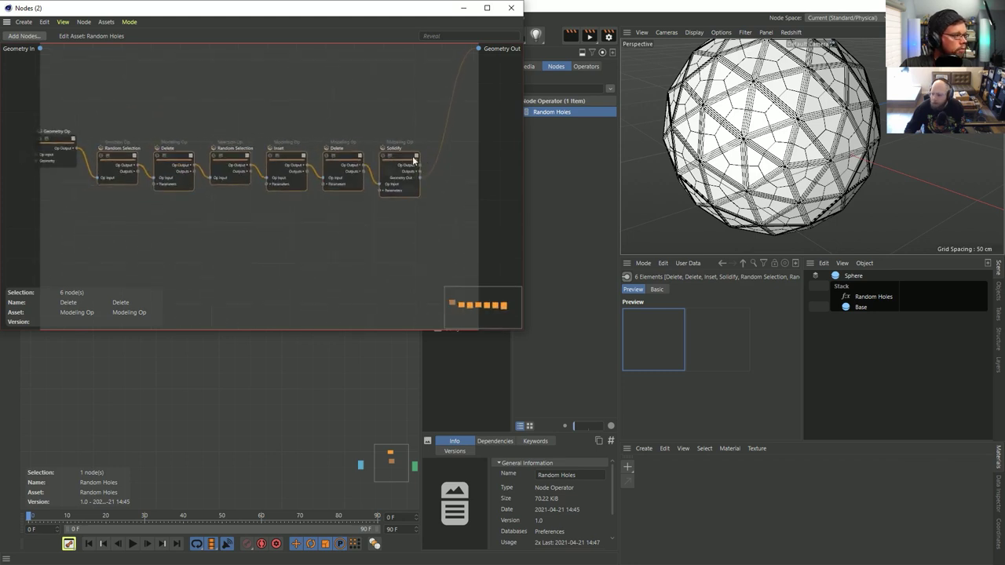
pyautogui.keyDown('alt'); pyautogui.moveTo(293, 143); pyautogui.dragTo(333, 157, button='middle'); pyautogui.keyUp('alt')
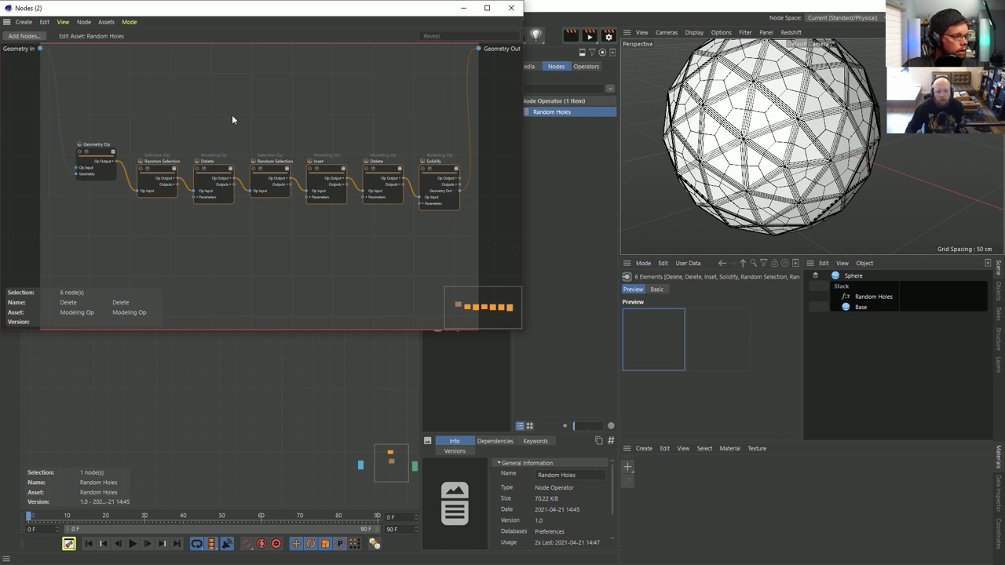
pyautogui.moveTo(231, 115); pyautogui.dragTo(218, 147, button='middle')
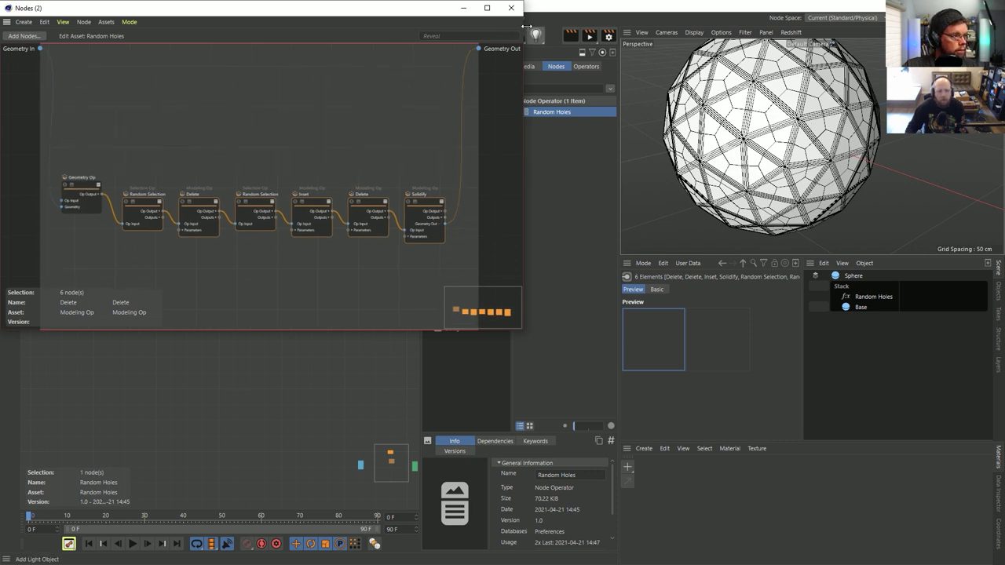
pyautogui.moveTo(523, 47); pyautogui.dragTo(414, 48)
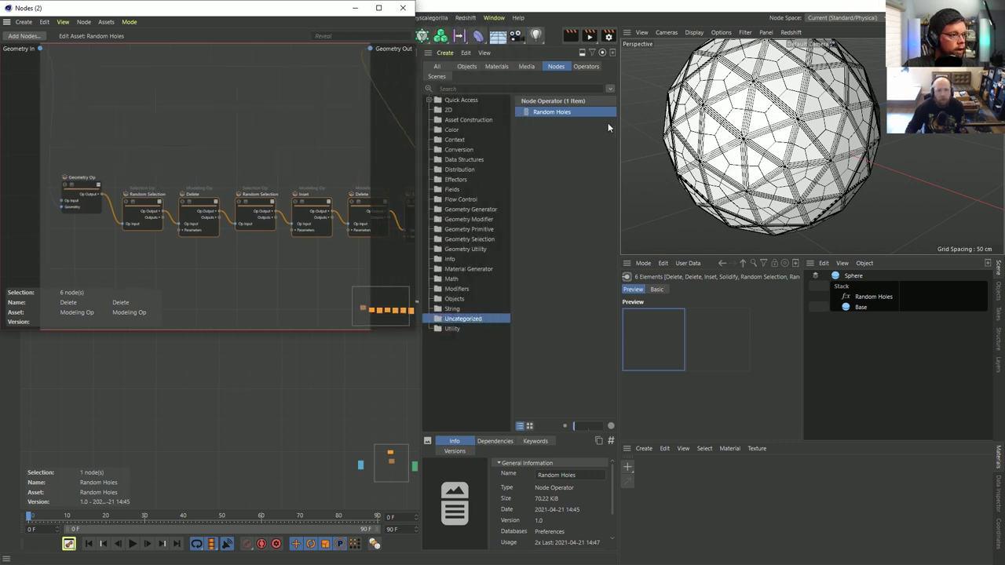
# Step: Add a Random Selection node, a Delete node and a duplicate of the Random Selection above the existing operator chain
pyautogui.press('h')
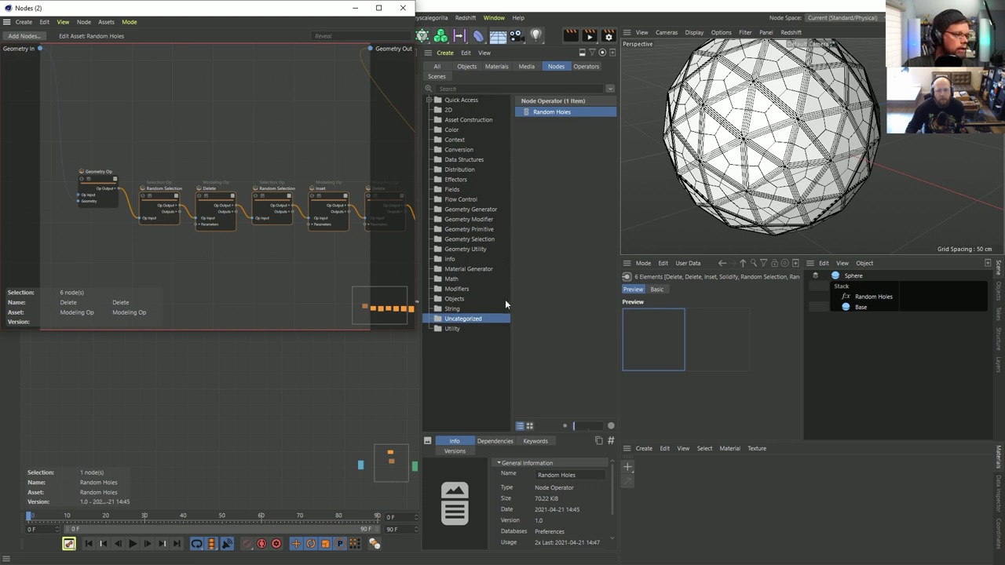
pyautogui.click(482, 220)
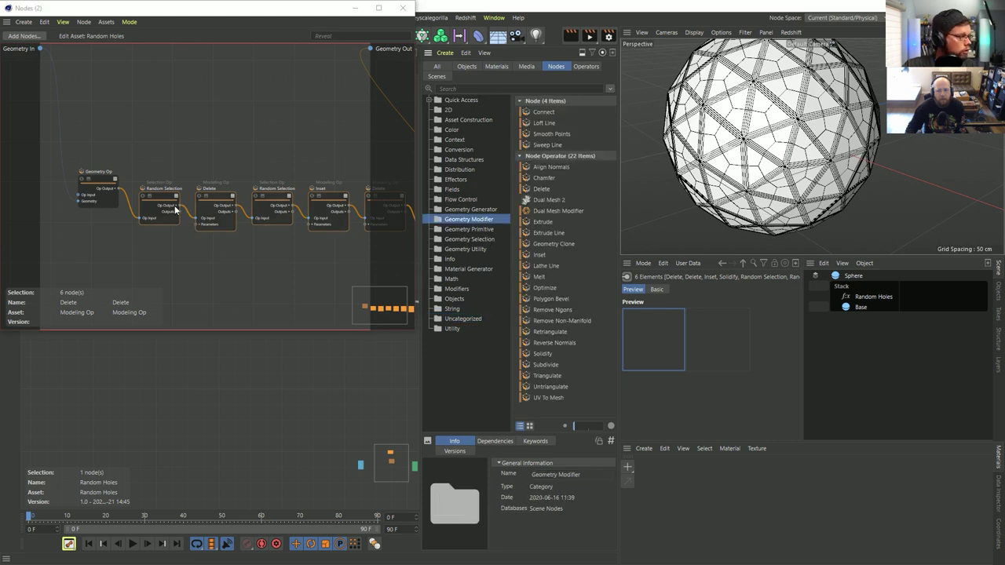
pyautogui.click(490, 240)
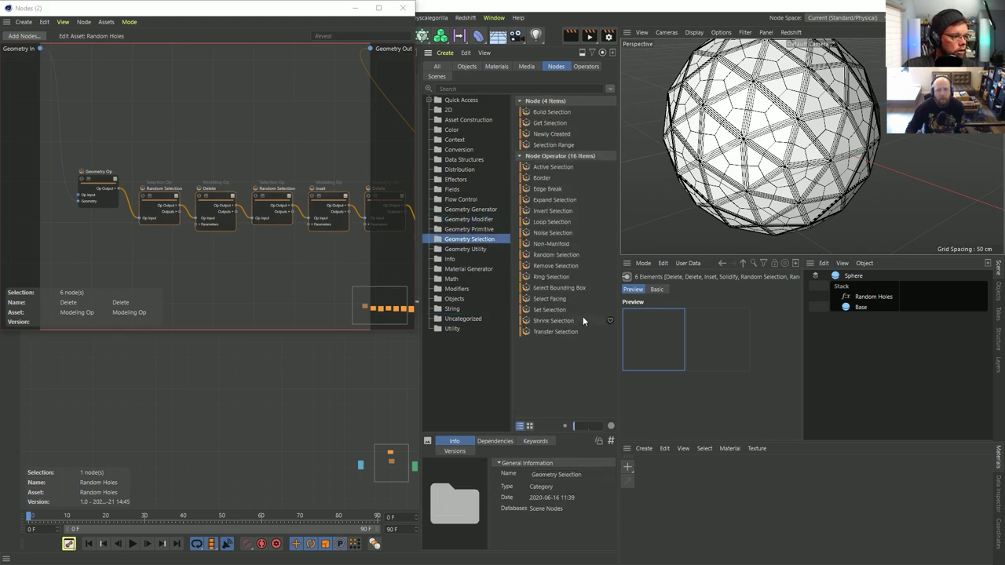
pyautogui.moveTo(251, 171); pyautogui.dragTo(162, 150)
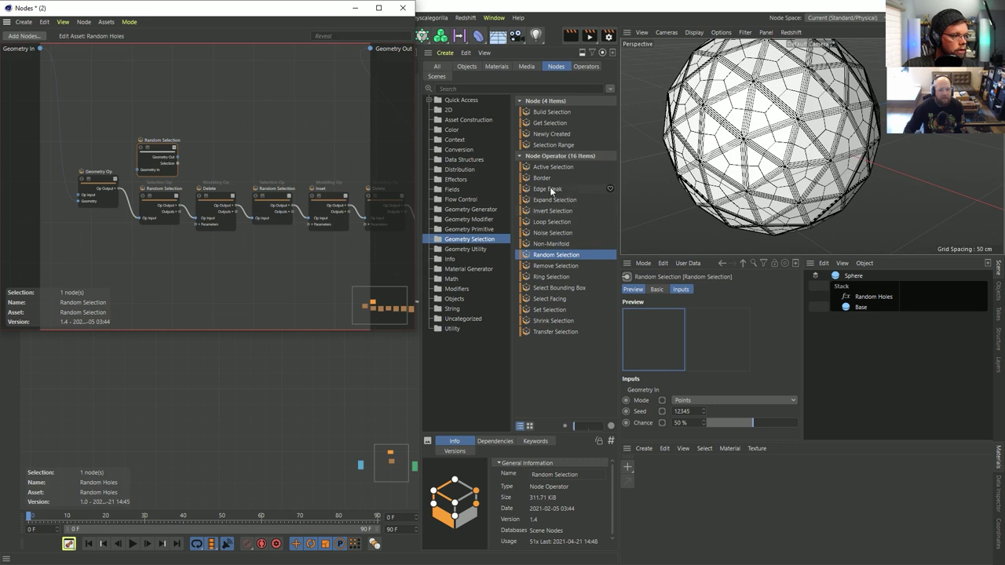
pyautogui.click(471, 219)
pyautogui.moveTo(567, 188); pyautogui.dragTo(233, 157)
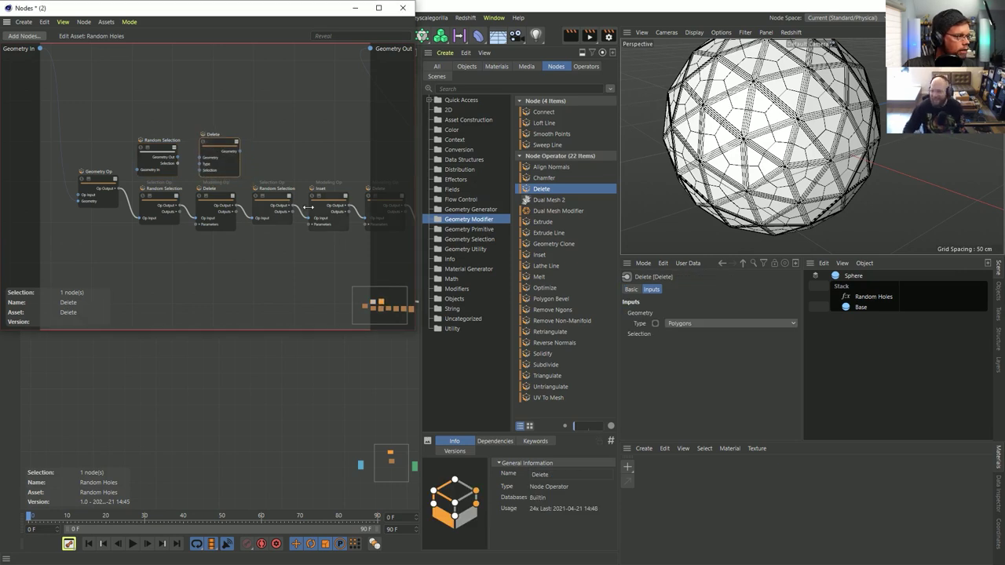
pyautogui.keyDown('ctrl'); pyautogui.moveTo(156, 152); pyautogui.dragTo(285, 152); pyautogui.keyUp('ctrl')
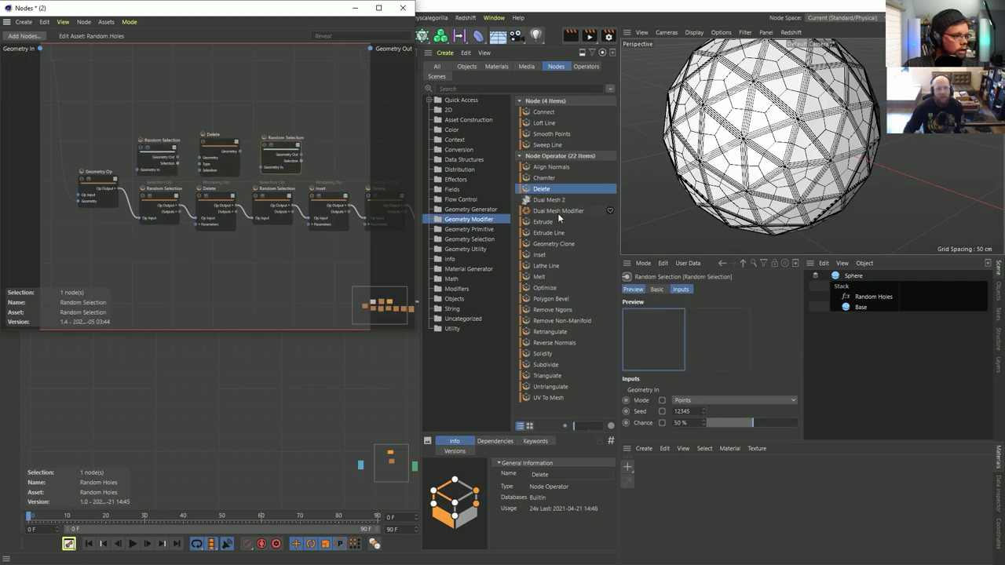
# Step: Extend the new upper row with an Inset node, a copy of the Delete Modeling Op and a Solidify node
pyautogui.moveTo(542, 255); pyautogui.dragTo(259, 153)
pyautogui.keyDown('ctrl'); pyautogui.moveTo(148, 200); pyautogui.dragTo(323, 152); pyautogui.keyUp('ctrl')
pyautogui.keyDown('alt'); pyautogui.moveTo(336, 145); pyautogui.dragTo(292, 144, button='middle'); pyautogui.keyUp('alt')
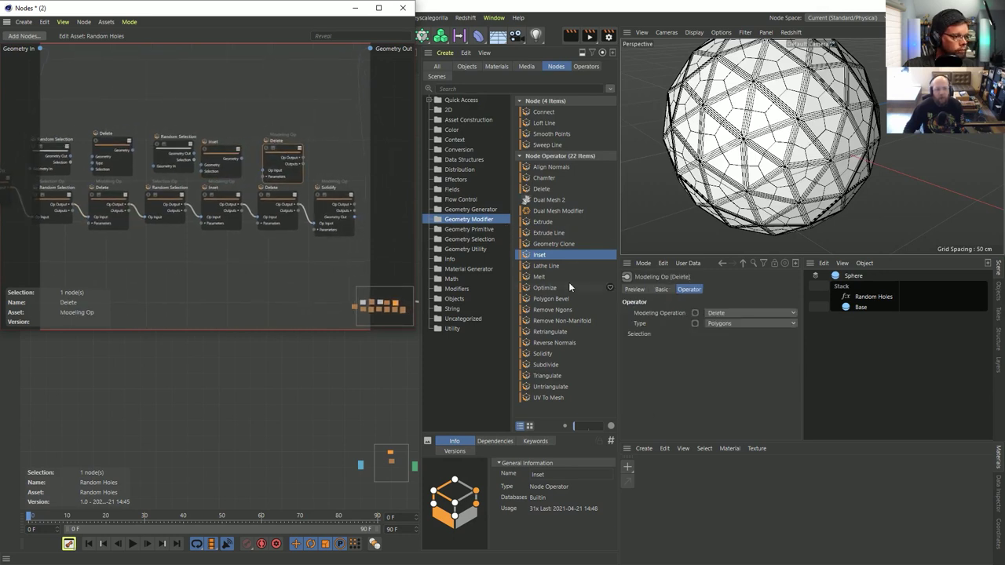
pyautogui.moveTo(550, 352); pyautogui.dragTo(351, 125)
pyautogui.scroll(3, 334, 164)
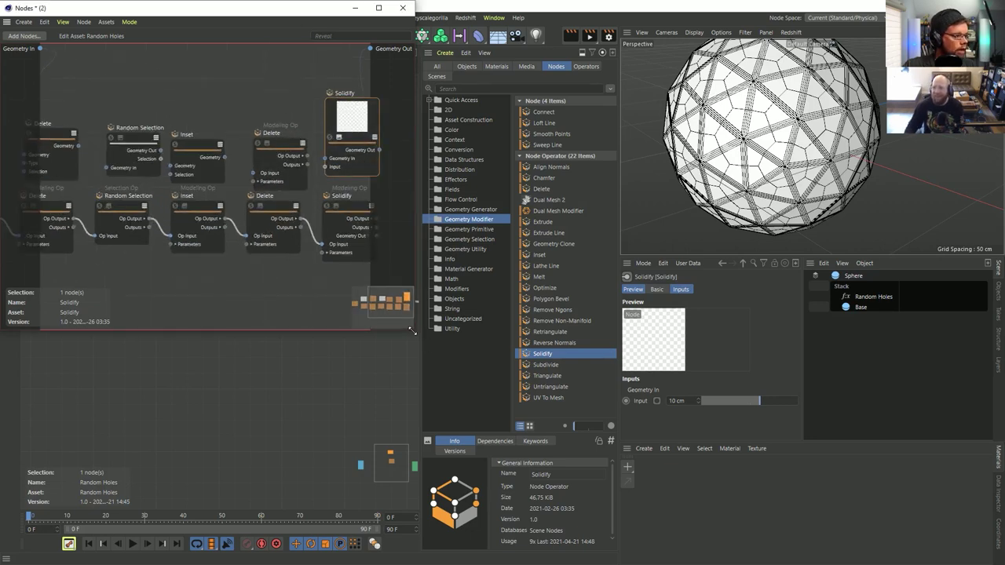
# Step: Enlarge the asset editing window and wire Geometry In through the first new Random Selection to the new Delete node's Geometry input
pyautogui.moveTo(415, 330); pyautogui.dragTo(844, 525)
pyautogui.moveTo(343, 112); pyautogui.dragTo(481, 187, button='middle')
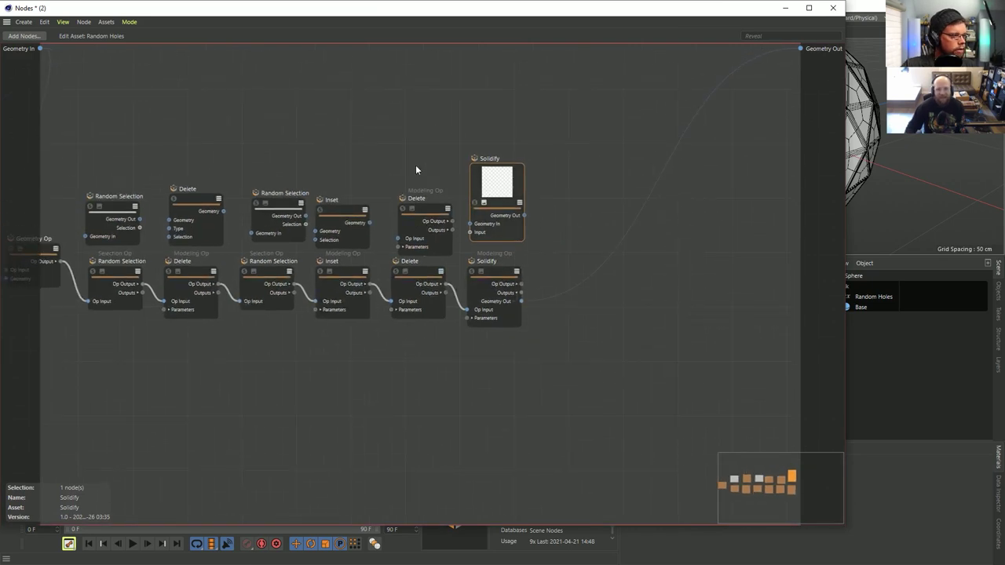
pyautogui.moveTo(417, 169); pyautogui.dragTo(553, 192, button='middle')
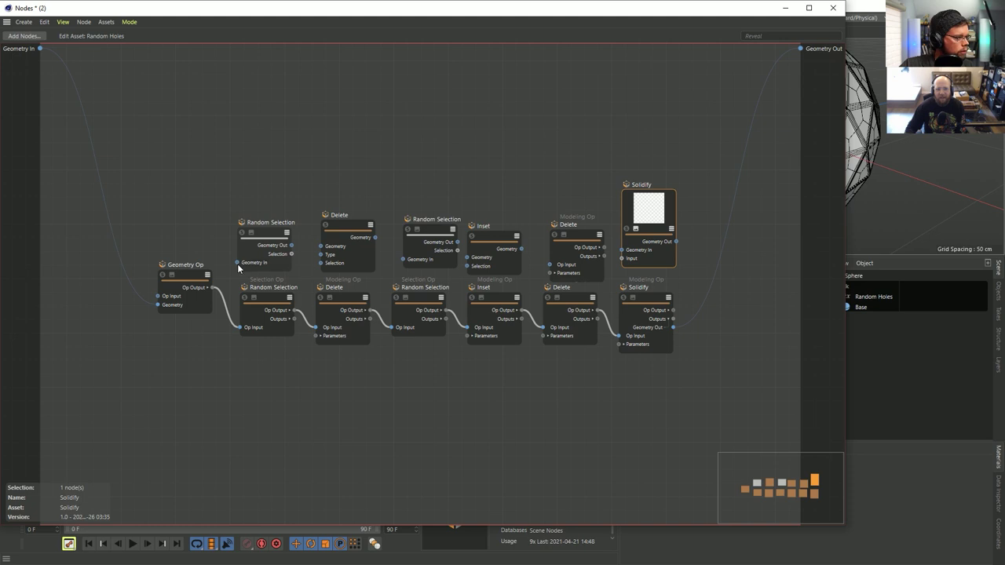
pyautogui.moveTo(234, 263); pyautogui.dragTo(41, 48)
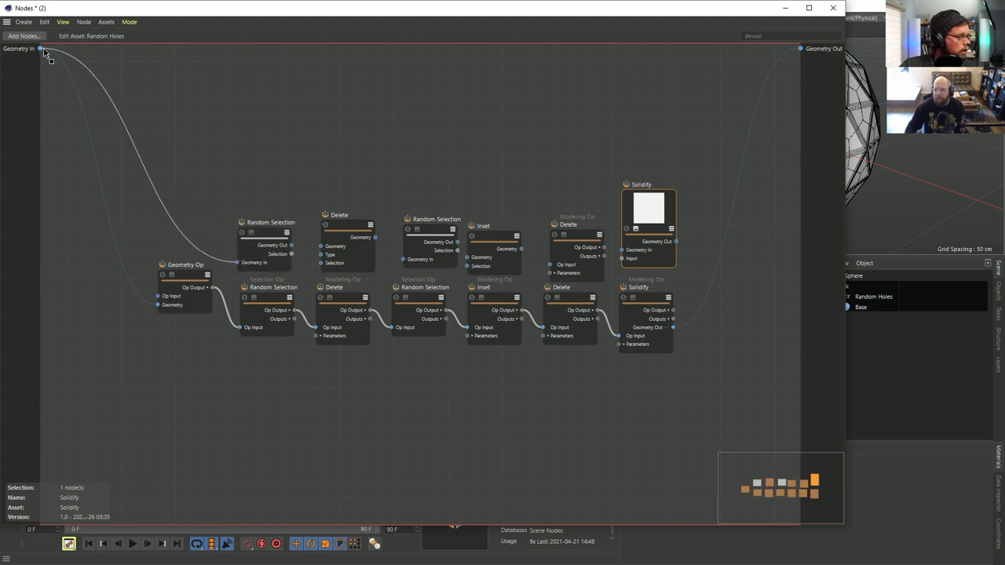
pyautogui.click(276, 229)
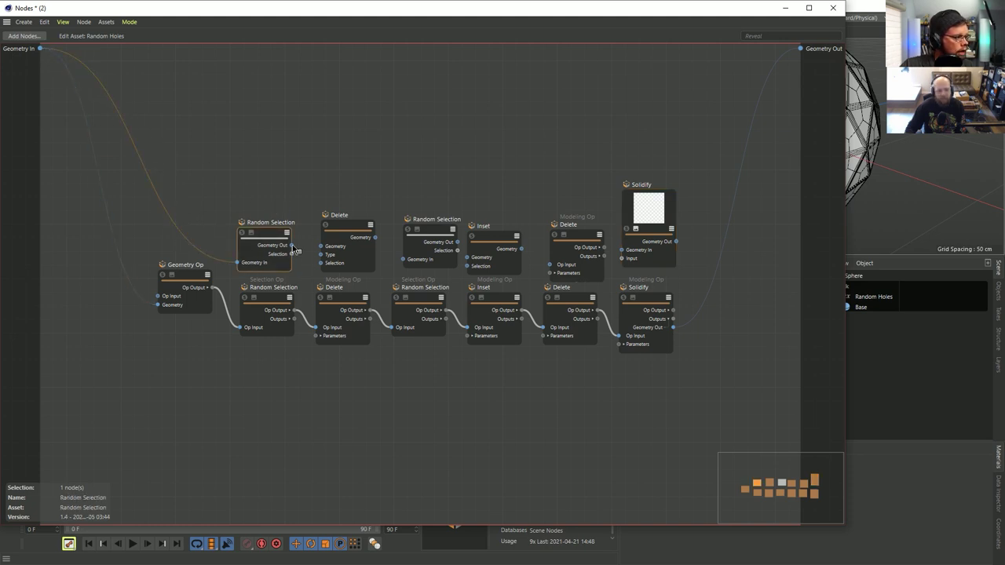
pyautogui.moveTo(314, 264); pyautogui.dragTo(321, 247)
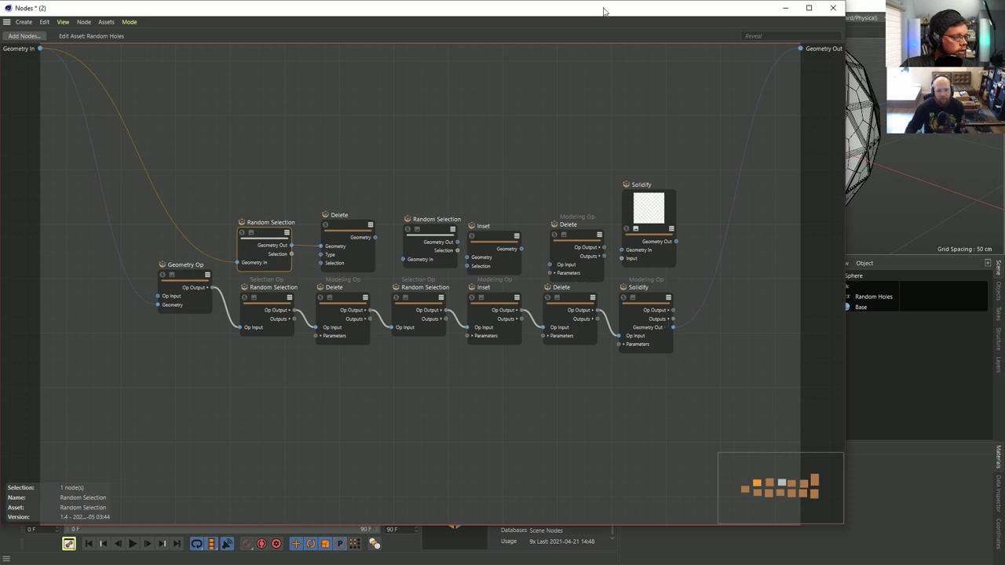
# Step: Narrow the asset editing window and set the Mode of both new Random Selection nodes to Polygons
pyautogui.moveTo(846, 125); pyautogui.dragTo(547, 125)
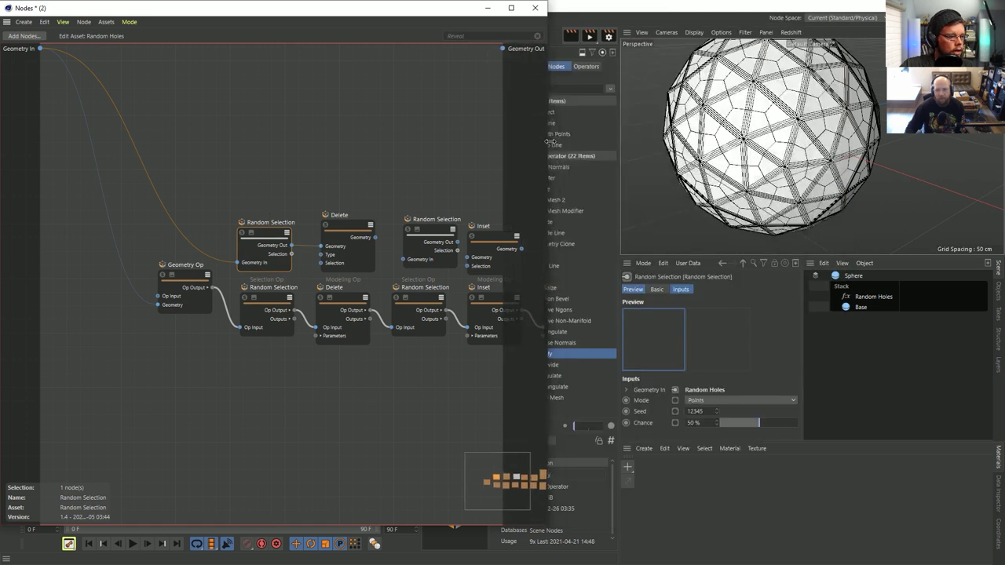
pyautogui.click(716, 400)
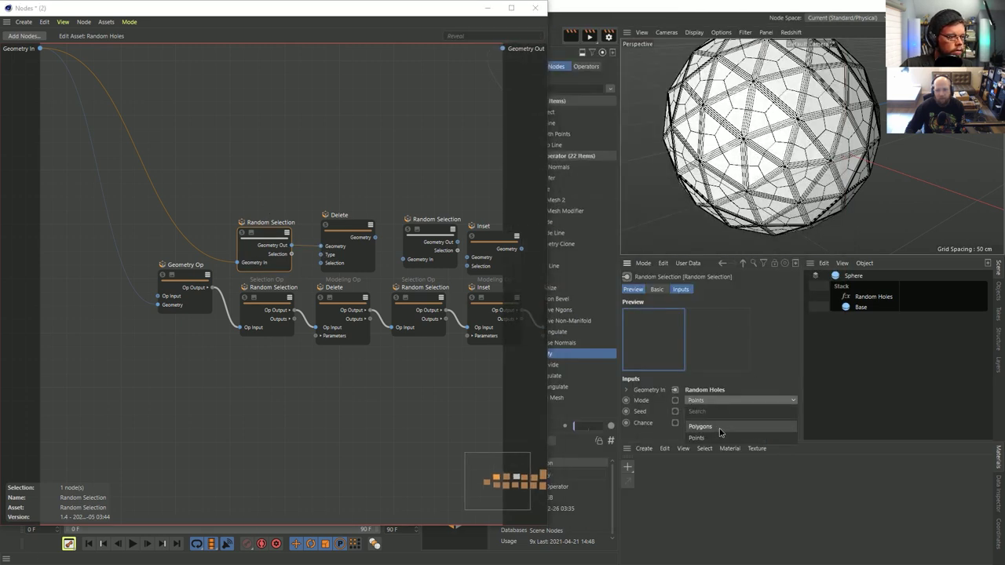
pyautogui.click(720, 427)
pyautogui.click(430, 230)
pyautogui.click(691, 401)
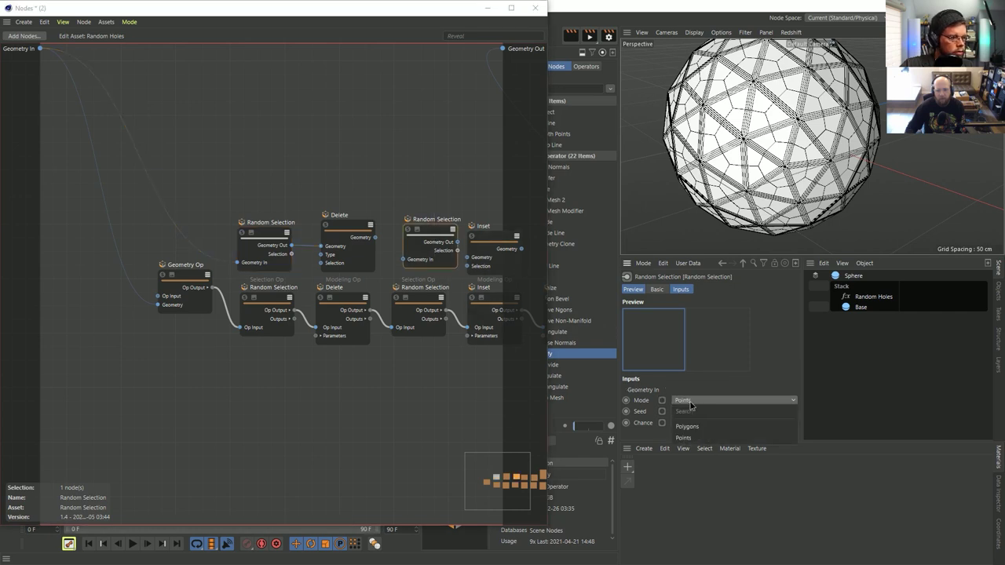
pyautogui.click(688, 426)
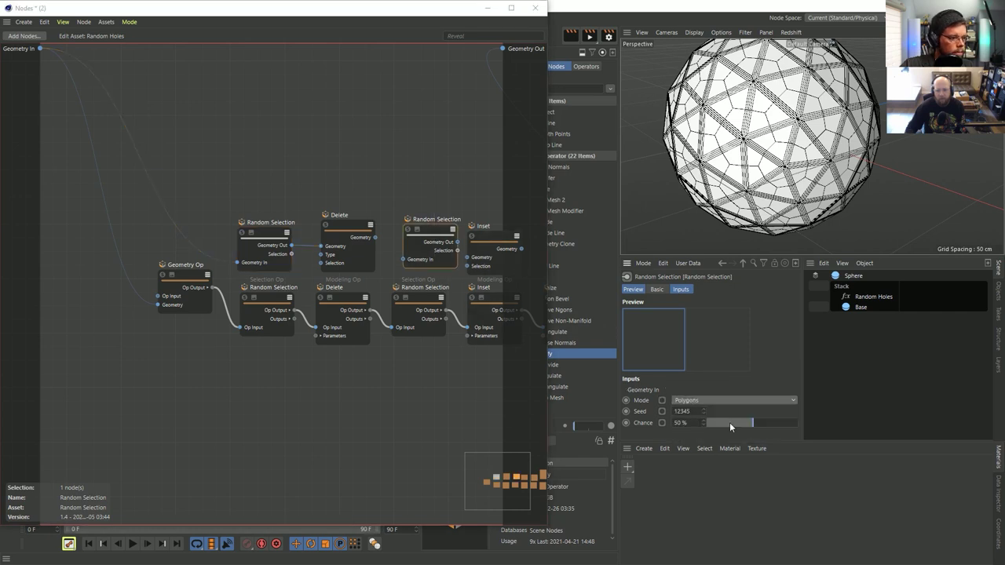
# Step: Connect the new Delete node to the second Random Selection and that node's Geometry Out to the Inset's Geometry input
pyautogui.click(367, 234)
pyautogui.moveTo(375, 237); pyautogui.dragTo(402, 260)
pyautogui.moveTo(458, 240); pyautogui.dragTo(363, 233, button='middle')
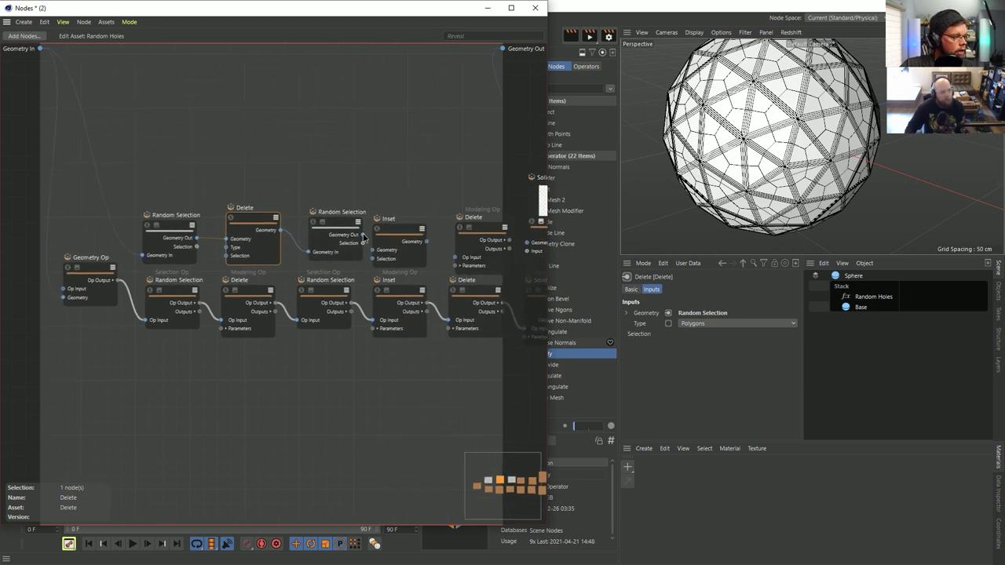
pyautogui.click(414, 234)
pyautogui.moveTo(414, 234); pyautogui.dragTo(333, 224, button='middle')
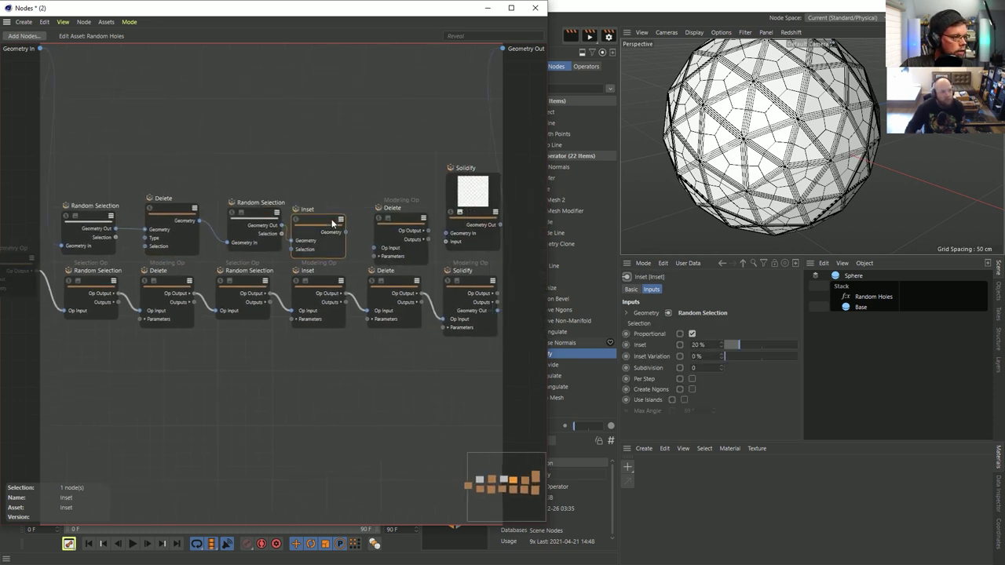
# Step: Replace the copied Delete Modeling Op with a plain Delete node from Geometry Modifier, fed by the Inset's geometry
pyautogui.moveTo(361, 247); pyautogui.dragTo(403, 189)
pyautogui.click(402, 240)
pyautogui.press('Delete')
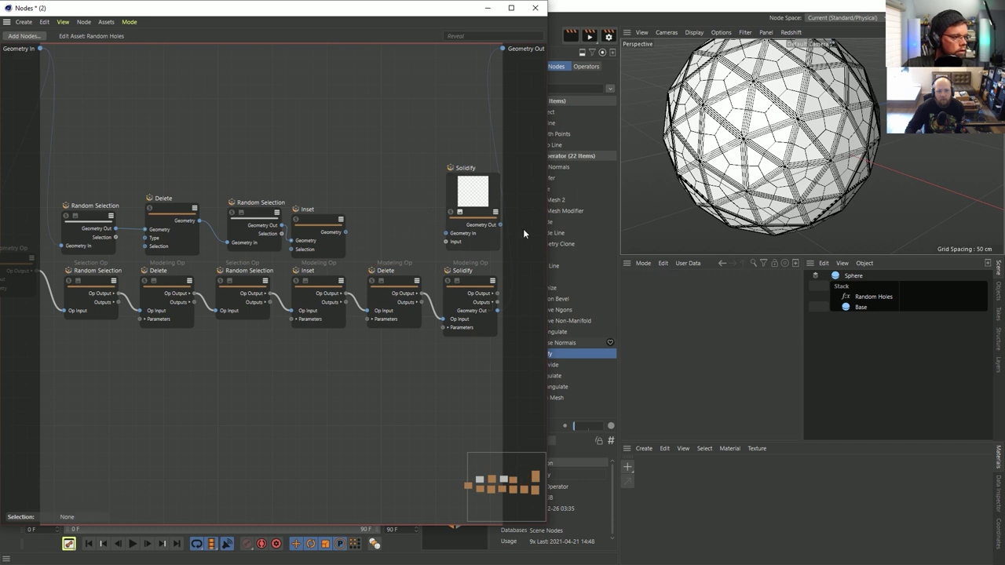
pyautogui.moveTo(549, 24); pyautogui.dragTo(476, 24)
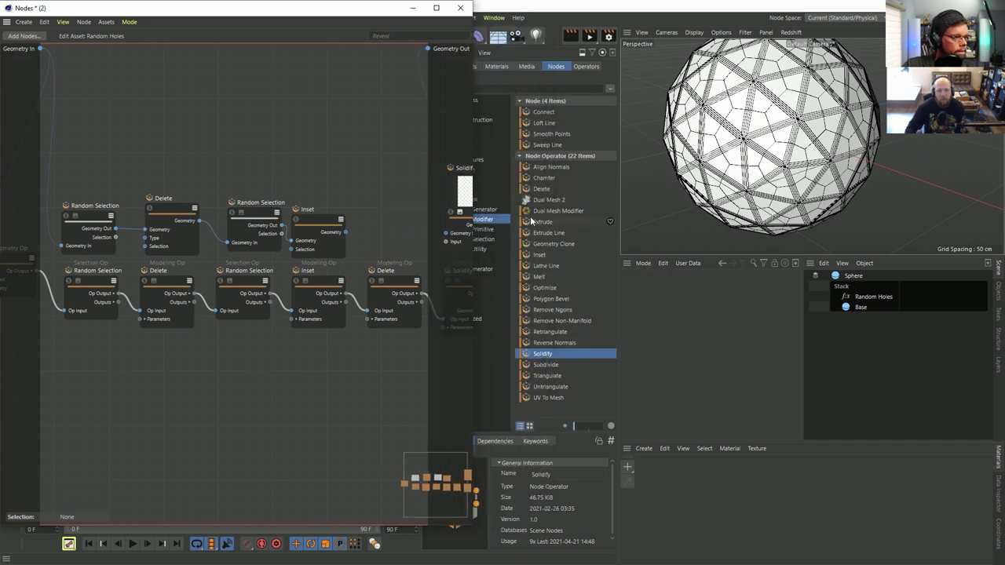
pyautogui.moveTo(541, 189); pyautogui.dragTo(346, 233)
pyautogui.moveTo(410, 207); pyautogui.dragTo(390, 206)
# Step: Connect the last Delete node to the new Solidify node and its Geometry Out to the asset's Geometry Out
pyautogui.moveTo(389, 207); pyautogui.dragTo(274, 208, button='middle')
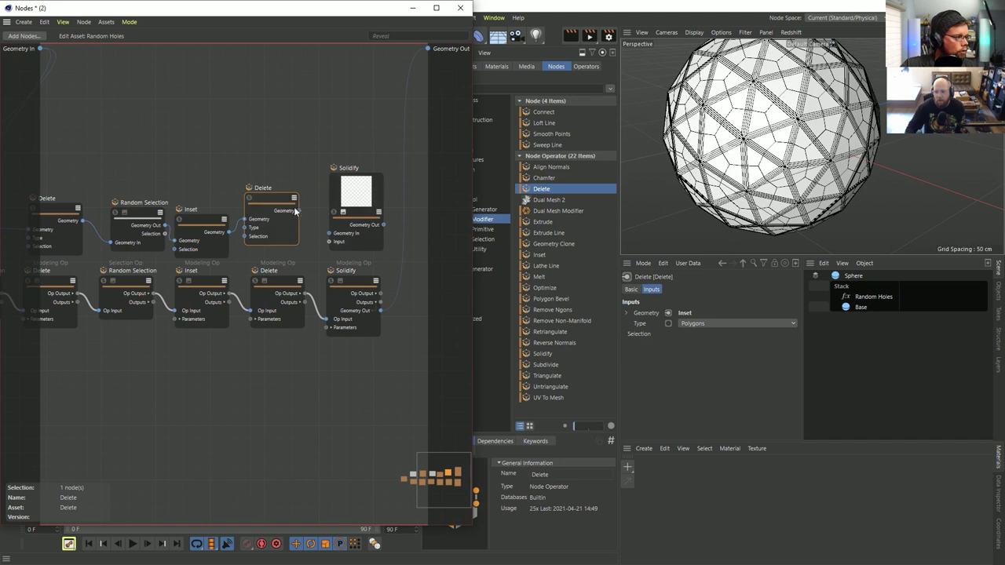
pyautogui.moveTo(297, 210); pyautogui.dragTo(330, 233)
pyautogui.moveTo(377, 231); pyautogui.dragTo(355, 247, button='middle')
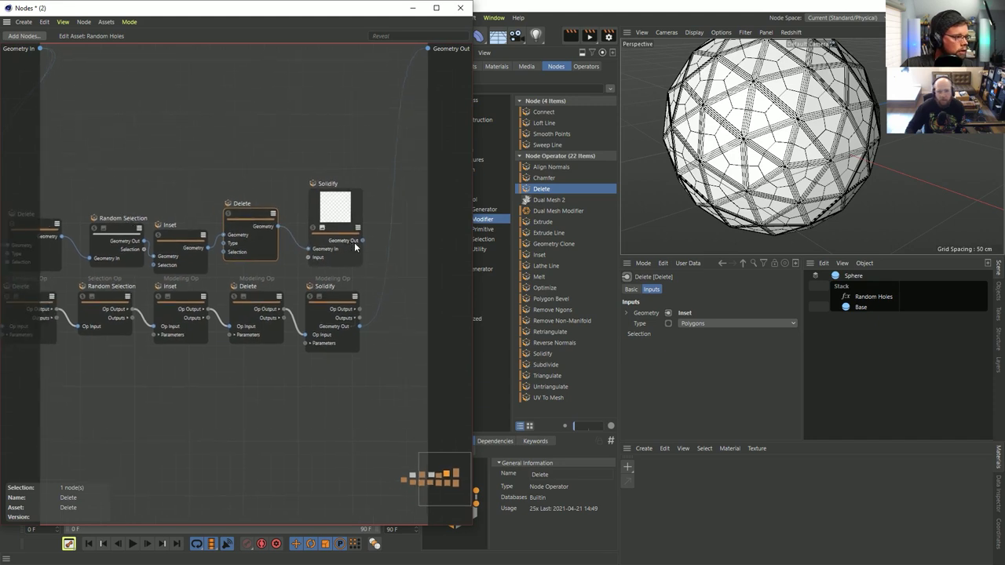
pyautogui.moveTo(363, 245); pyautogui.dragTo(428, 48)
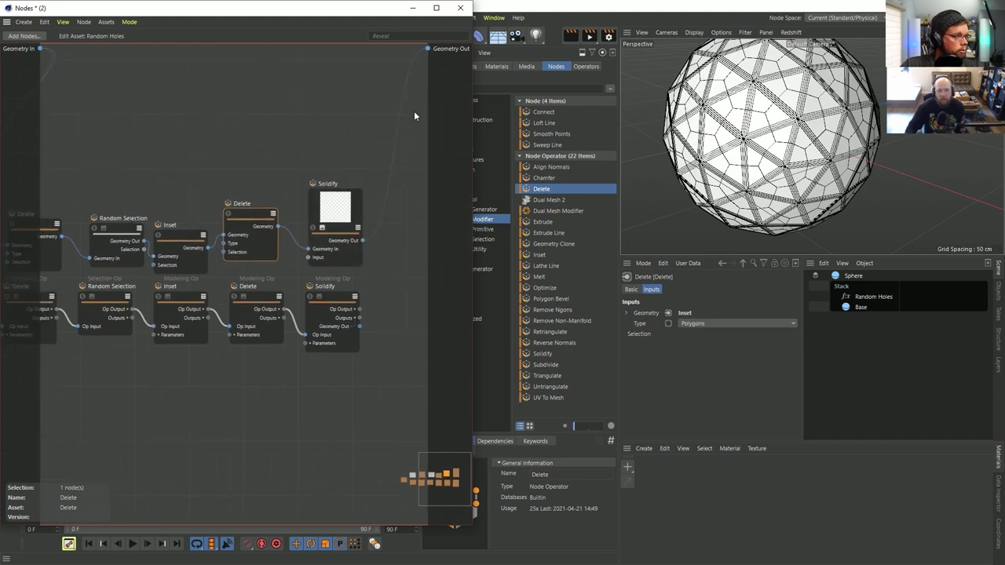
# Step: Delete the old lower chain of nodes, from Geometry Op through to the Solidify Modeling Op
pyautogui.scroll(-2, 340, 236)
pyautogui.scroll(-2, 343, 314)
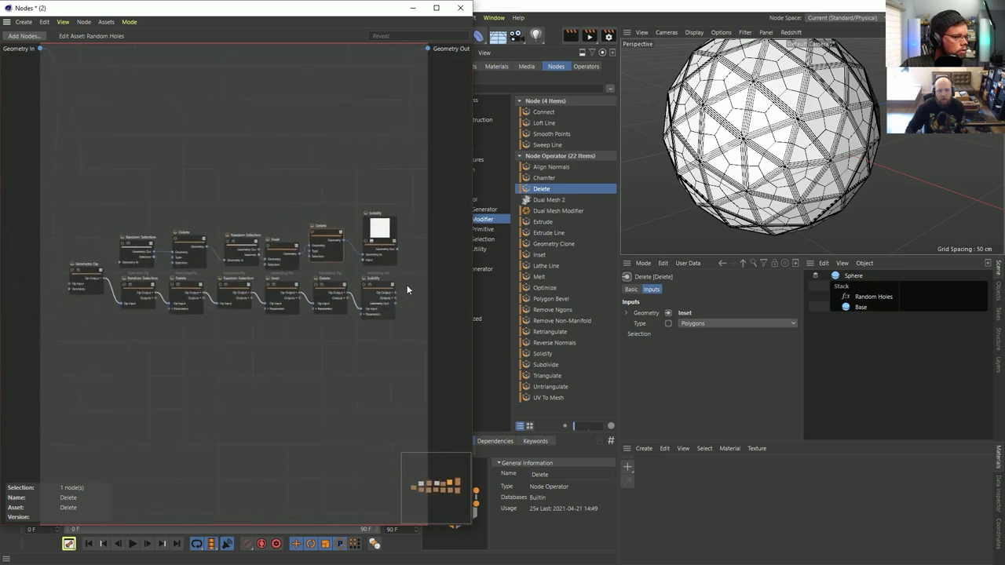
pyautogui.moveTo(406, 283); pyautogui.dragTo(56, 322)
pyautogui.press('Delete')
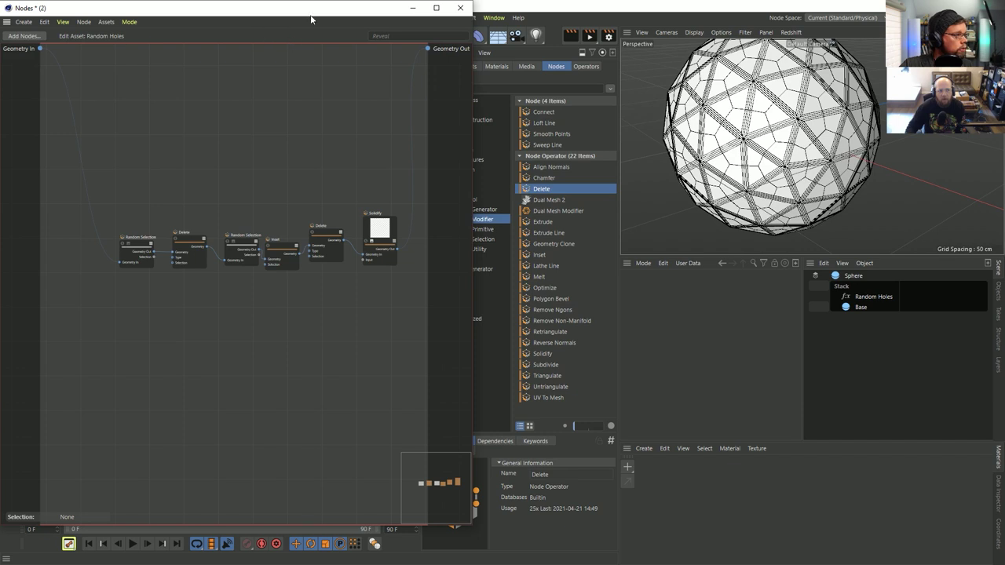
# Step: Save the edited Random Holes asset as new version 1.1 in the Preferences database and close the asset editing window
pyautogui.click(106, 22)
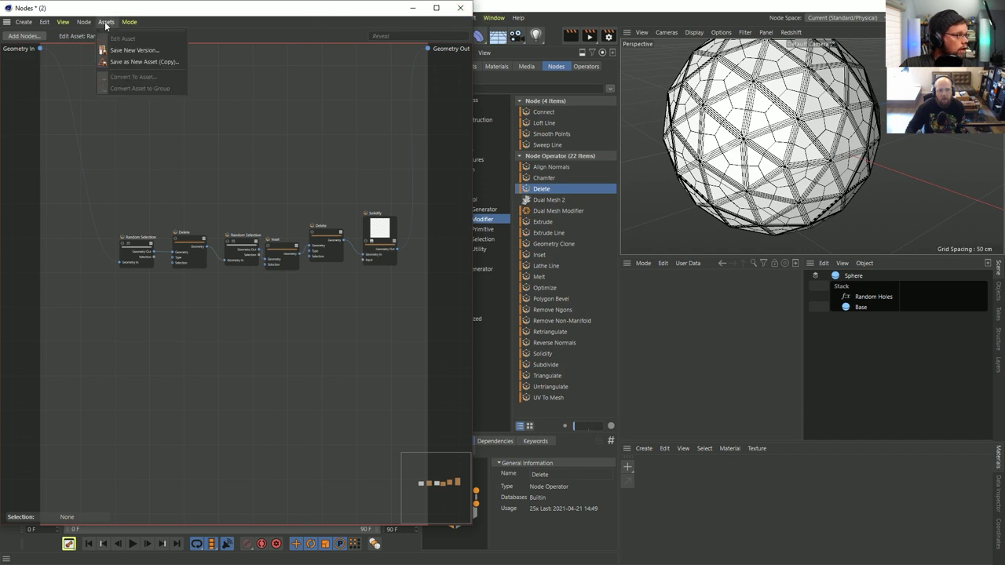
pyautogui.click(135, 50)
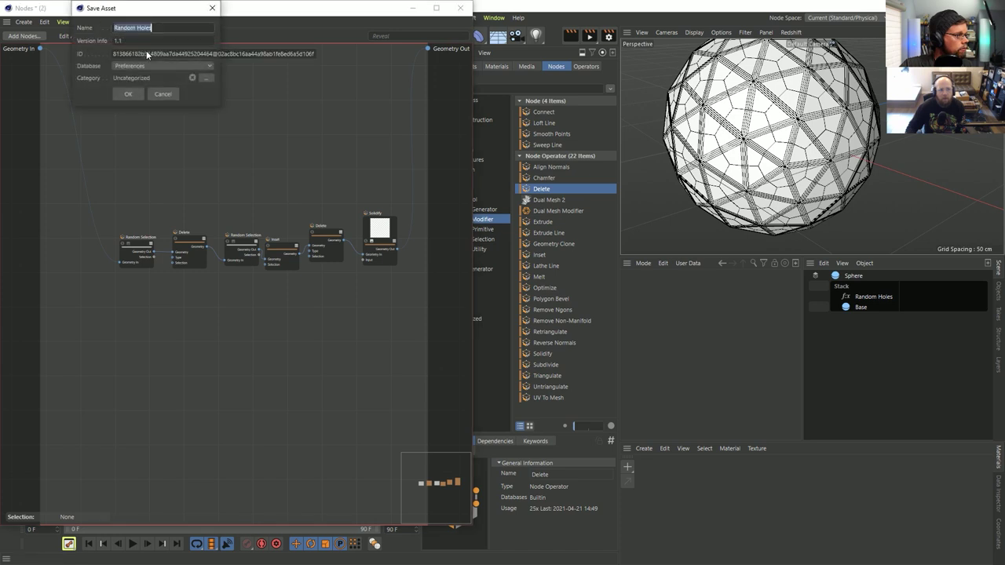
pyautogui.click(128, 95)
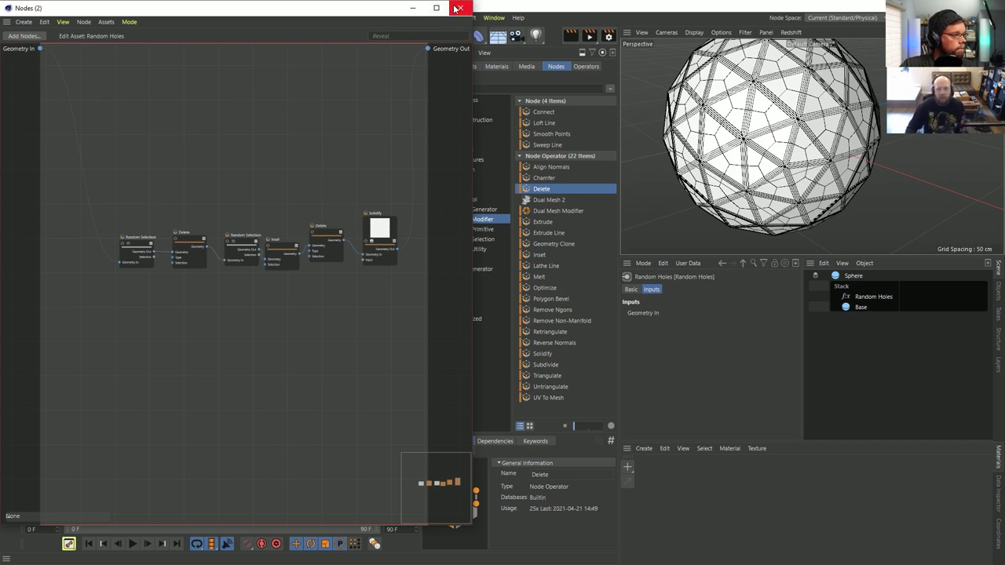
pyautogui.click(457, 8)
# Step: Move the separate Random Holes node down to just above the Random Holes Modeling Op in the graph
pyautogui.click(226, 172)
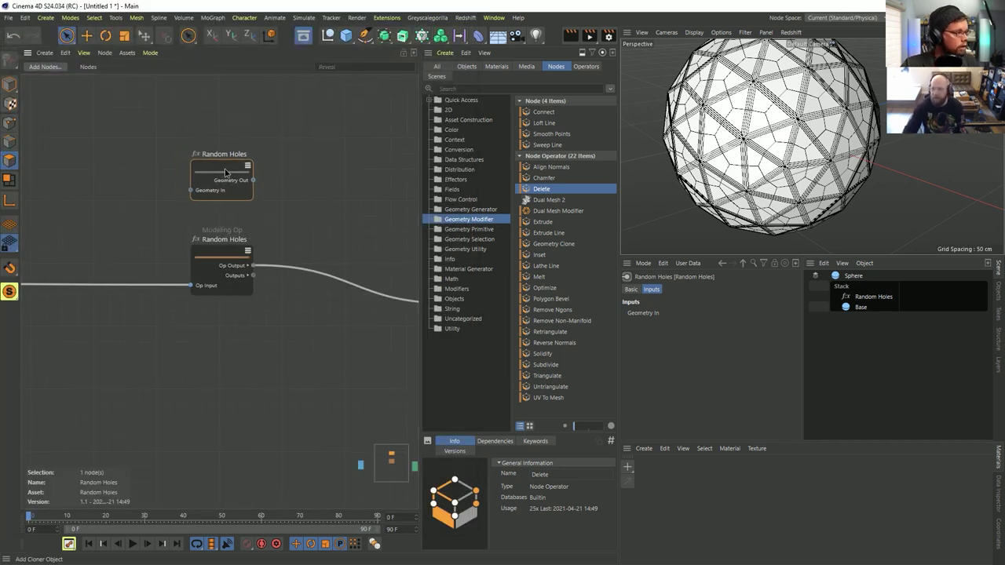
pyautogui.moveTo(226, 172); pyautogui.dragTo(222, 200)
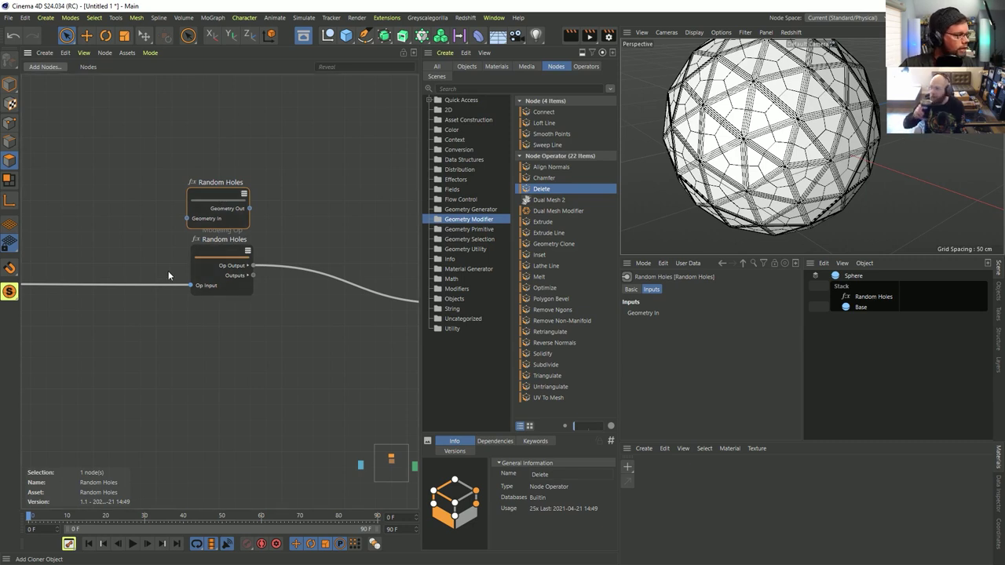
pyautogui.moveTo(180, 284)
pyautogui.mouseDown()
pyautogui.moveTo(184, 277)
pyautogui.moveTo(190, 285)
pyautogui.mouseUp()
pyautogui.moveTo(248, 163); pyautogui.dragTo(214, 202)
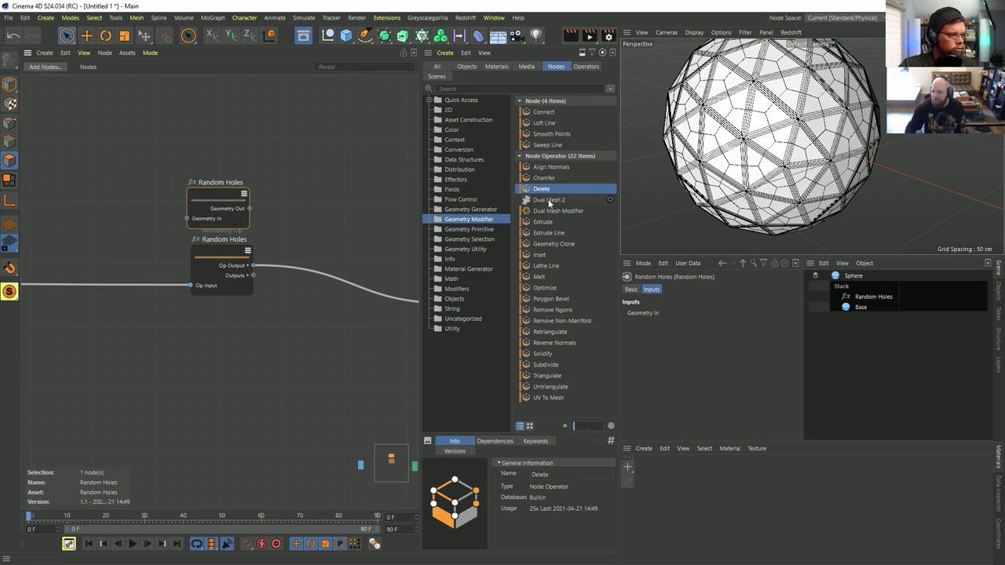
# Step: Replace the Random Holes modifier in the Sphere's stack with the updated Random Holes asset from Uncategorized
pyautogui.click(469, 308)
pyautogui.click(466, 319)
pyautogui.click(550, 114)
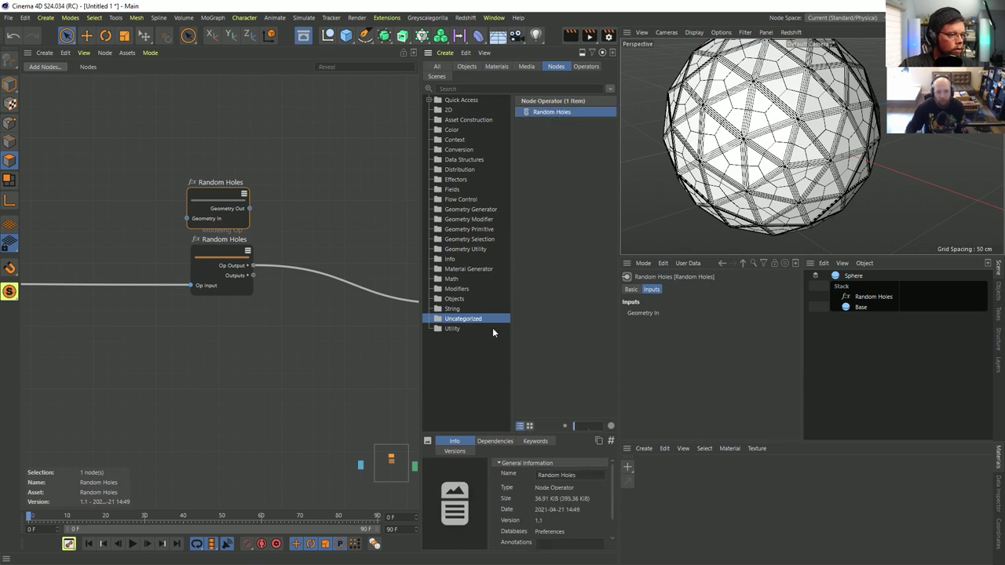
pyautogui.click(869, 299)
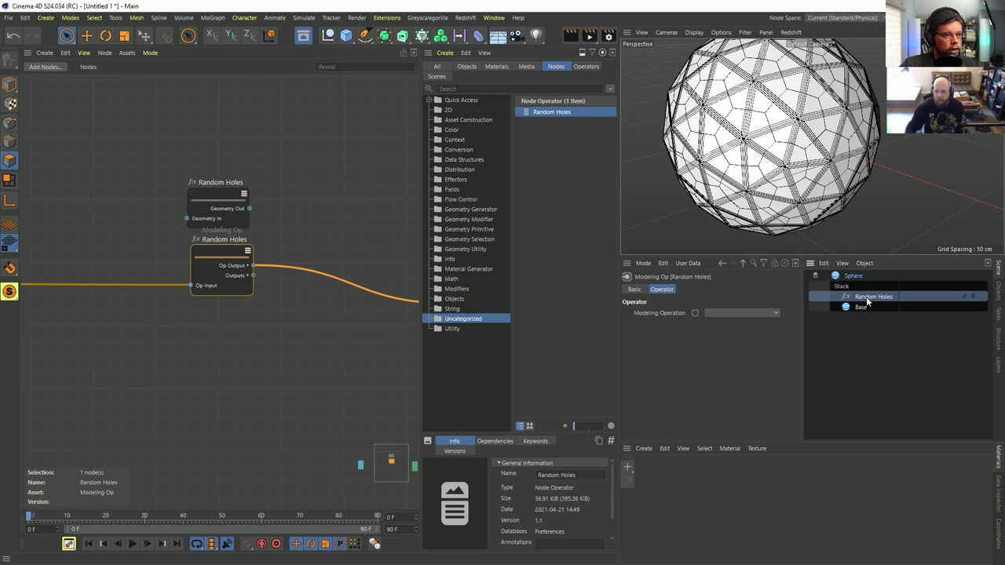
pyautogui.press('Delete')
pyautogui.moveTo(566, 113); pyautogui.dragTo(852, 273)
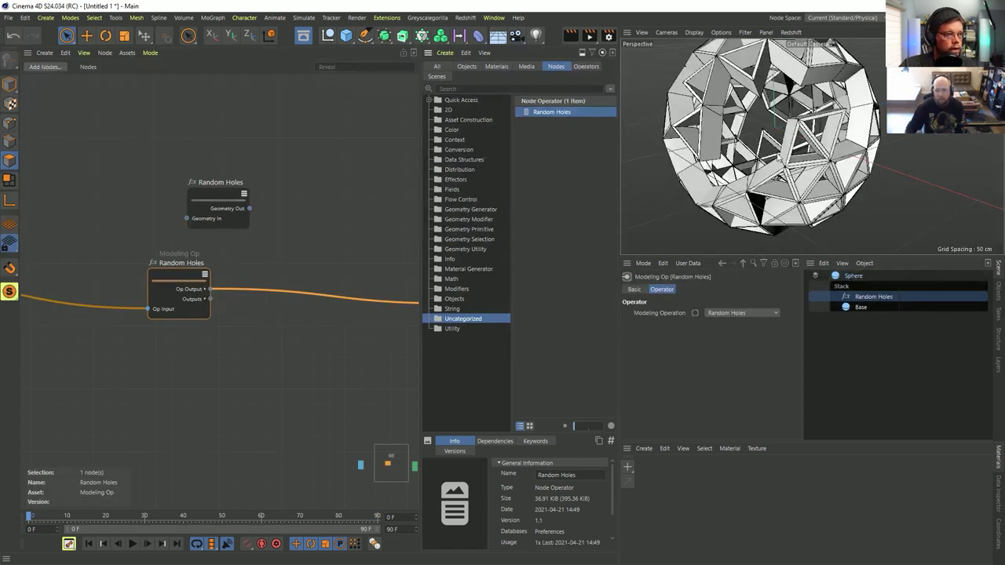
pyautogui.scroll(-6, 662, 194)
pyautogui.moveTo(266, 146); pyautogui.dragTo(176, 216)
pyautogui.press('Delete')
pyautogui.click(179, 289)
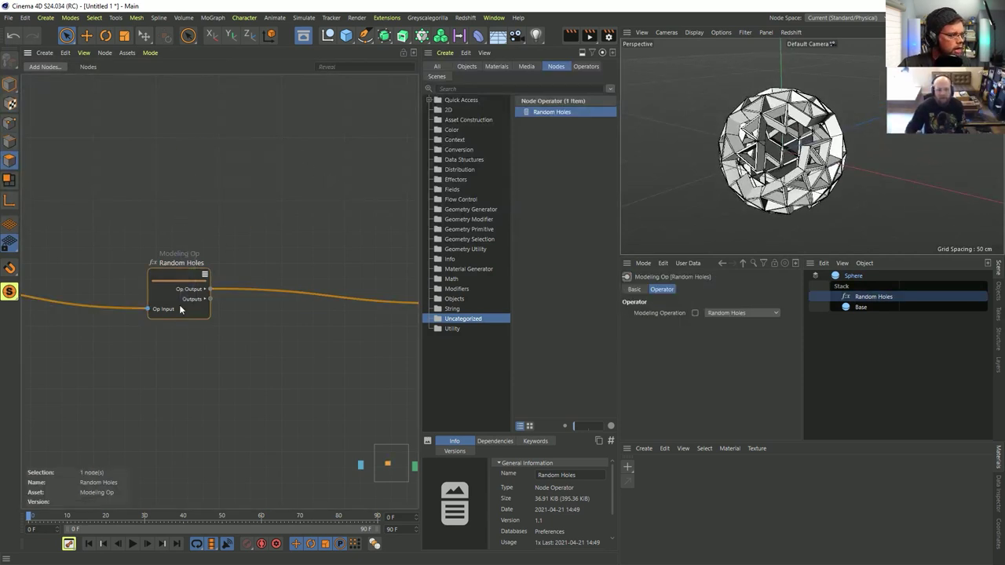
pyautogui.moveTo(194, 278); pyautogui.dragTo(229, 257)
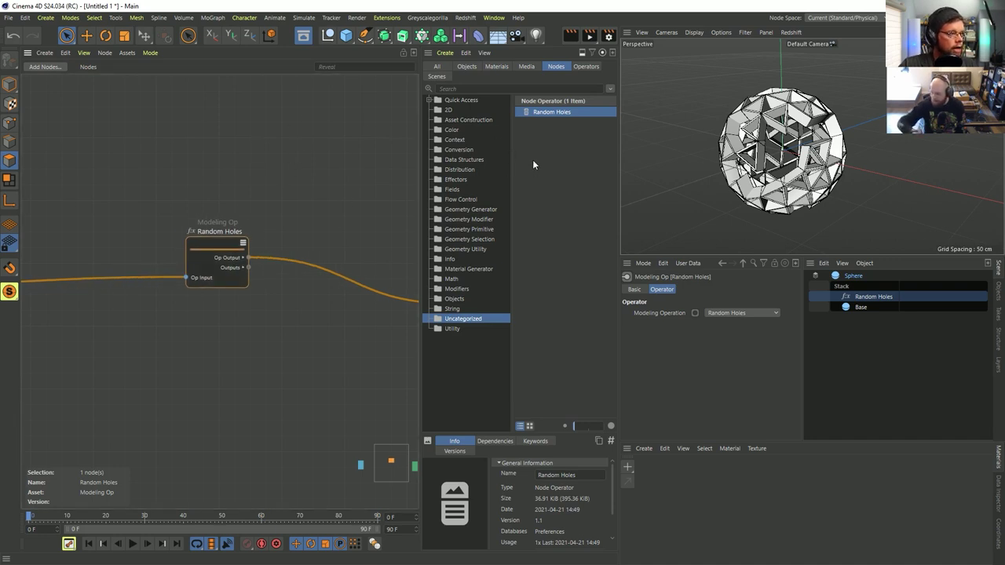
pyautogui.hotkey('ctrl', 'z')
pyautogui.hotkey('ctrl', 'z')
pyautogui.hotkey('ctrl', 'z')
# Step: Compare the settings of the separate Random Holes node with those of the Random Holes modifier in the Sphere's stack
pyautogui.moveTo(212, 201); pyautogui.dragTo(222, 183)
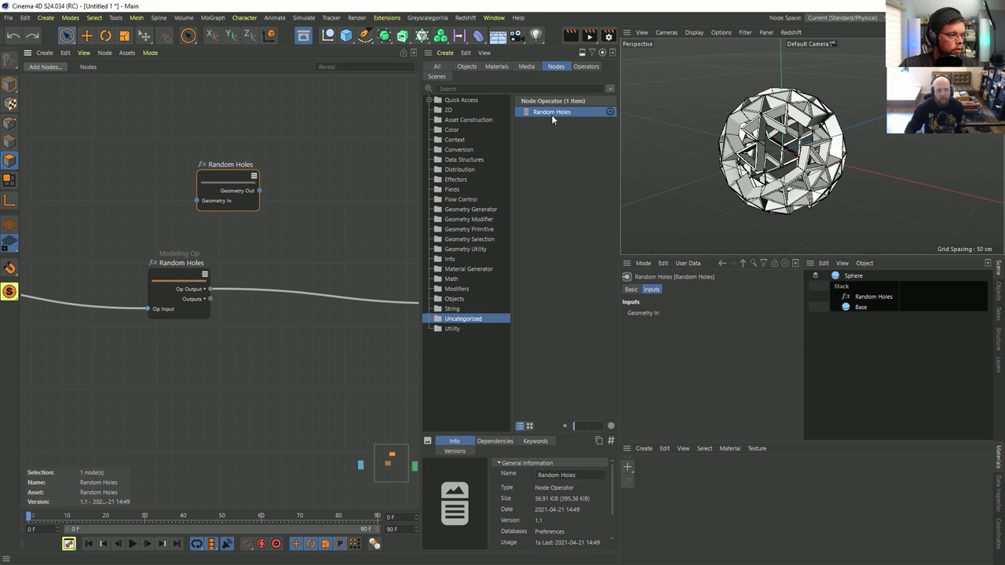
pyautogui.click(636, 290)
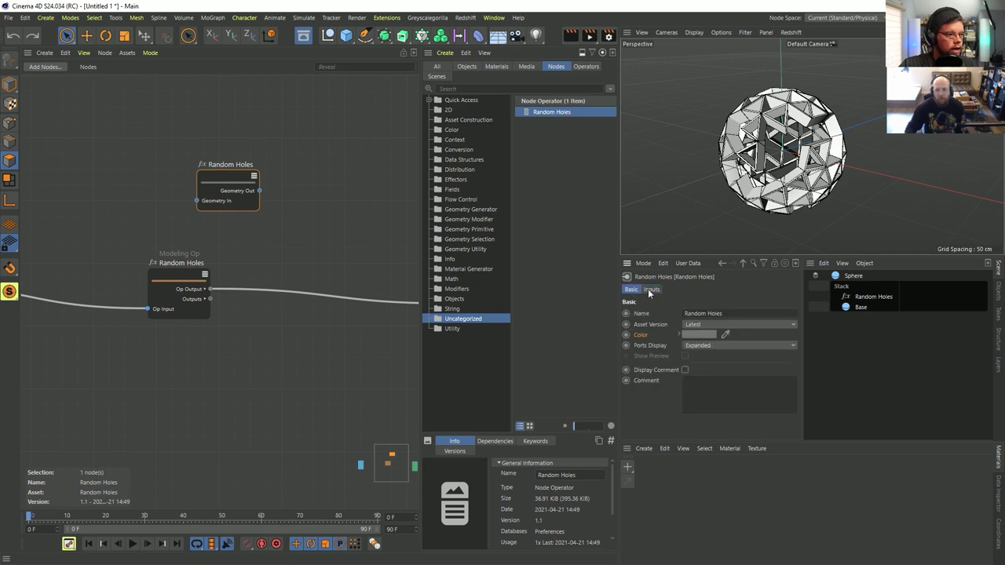
pyautogui.click(649, 289)
pyautogui.click(871, 298)
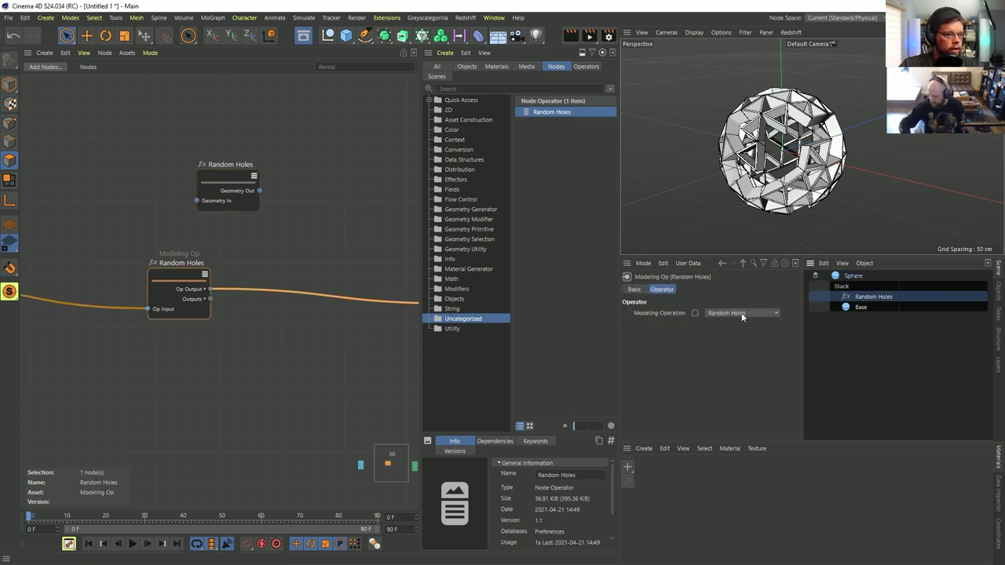
pyautogui.click(741, 312)
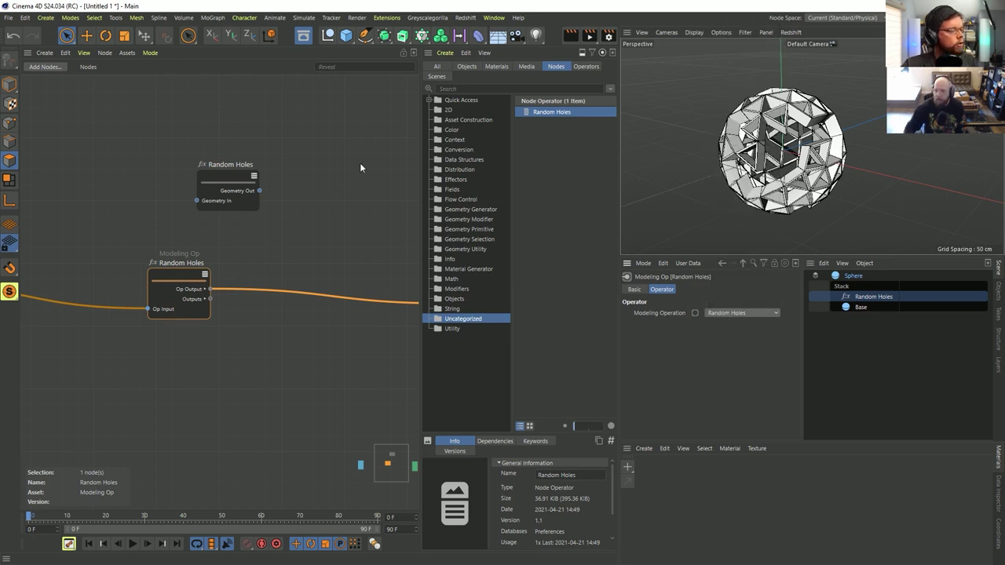
# Step: Open the separate Random Holes node's asset for editing, select its first Random Selection node and narrow the editing window
pyautogui.moveTo(236, 174); pyautogui.dragTo(216, 177)
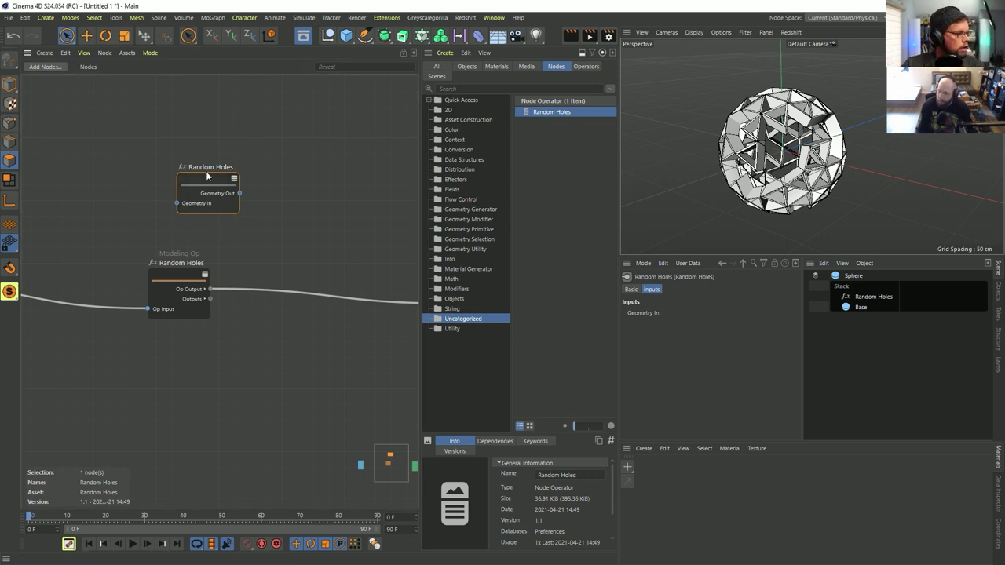
pyautogui.click(127, 53)
pyautogui.click(167, 95)
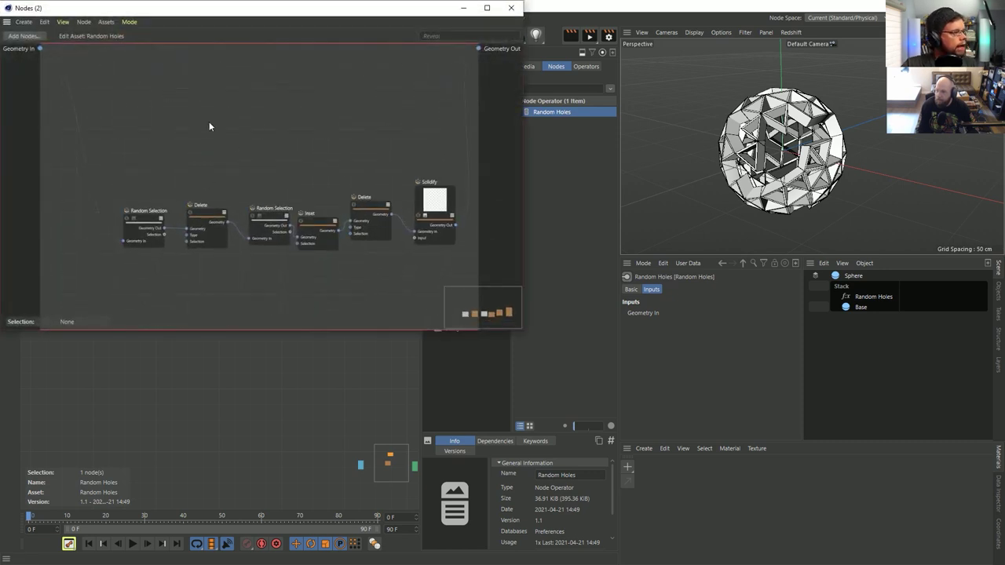
pyautogui.click(205, 224)
pyautogui.click(145, 218)
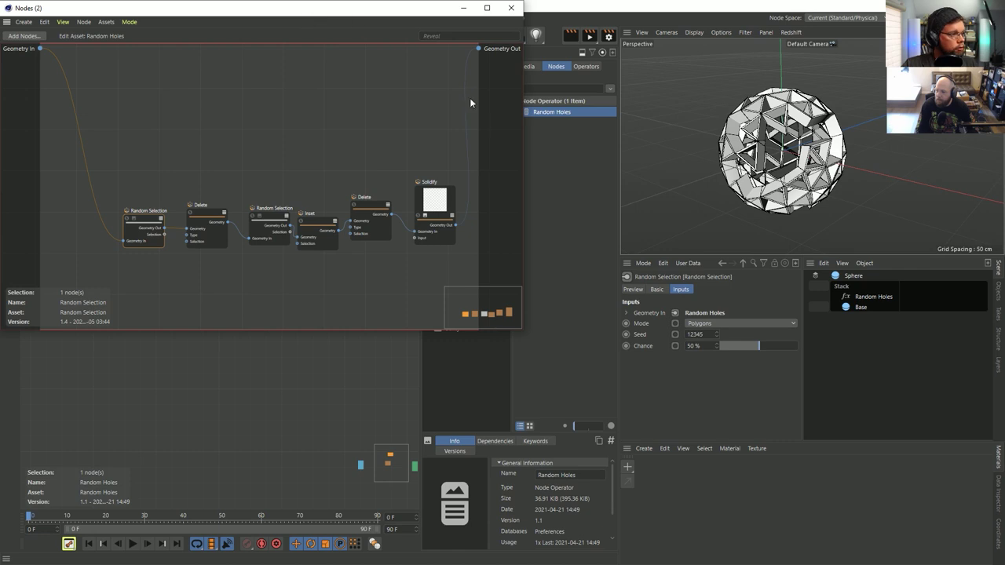
pyautogui.moveTo(525, 122); pyautogui.dragTo(442, 123)
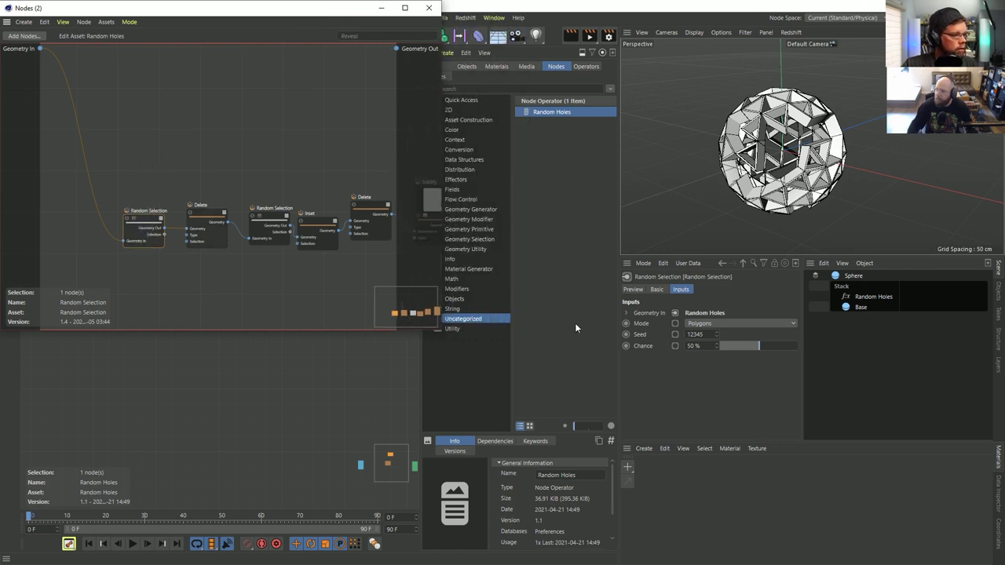
# Step: Add a Chance port to the first Random Selection node and expose it as an input of the Random Holes asset
pyautogui.click(643, 346)
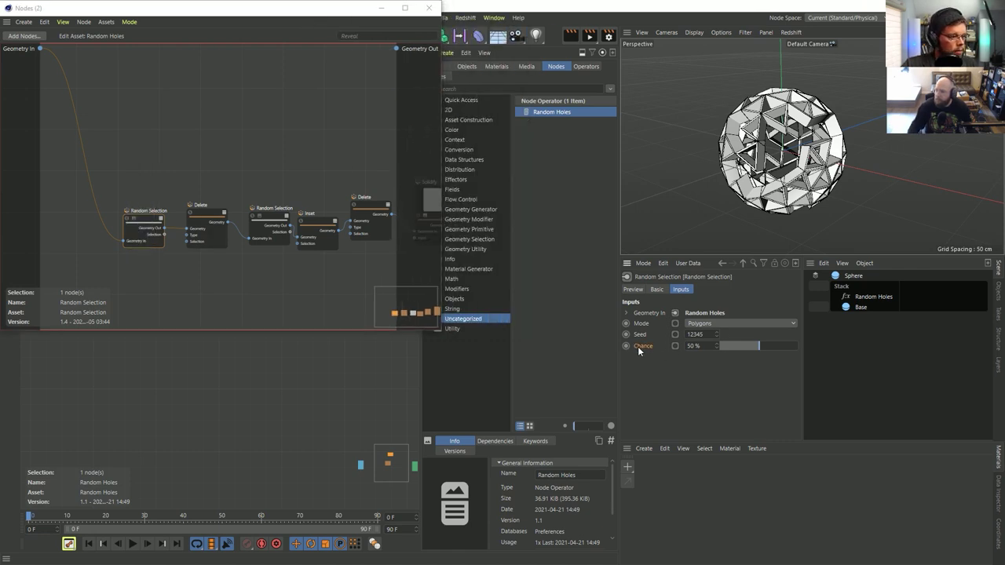
pyautogui.rightClick(127, 246)
pyautogui.moveTo(148, 254)
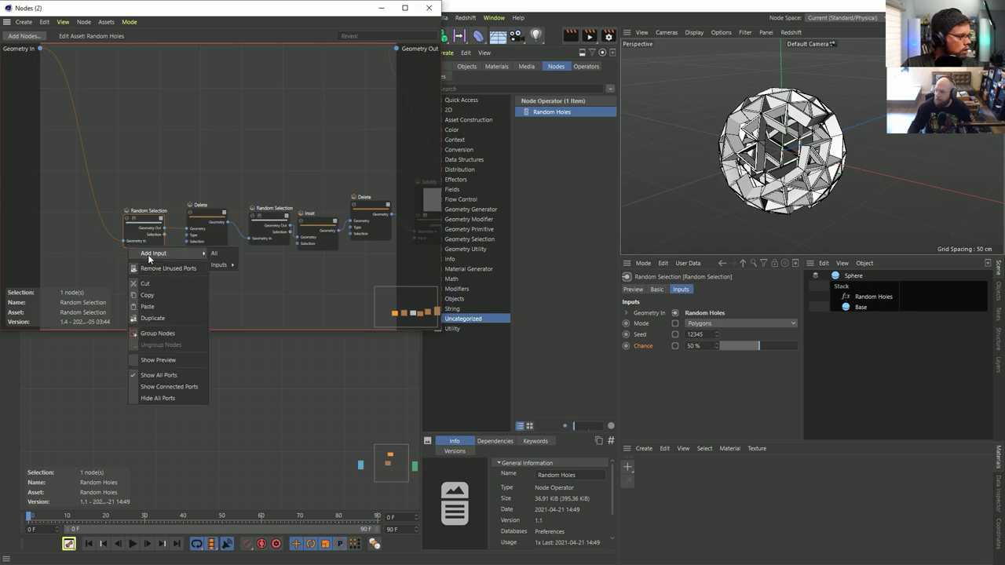
pyautogui.moveTo(231, 270)
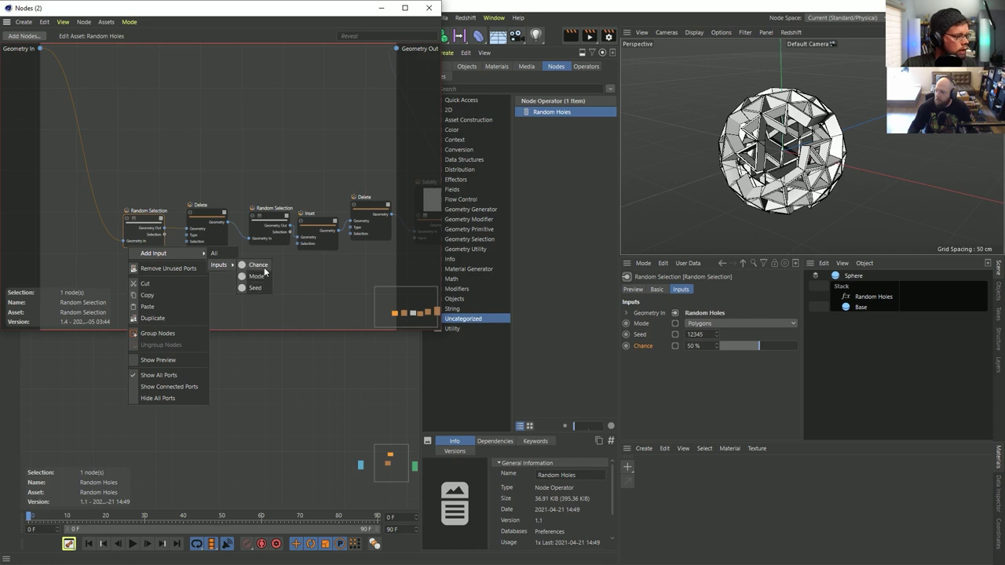
pyautogui.click(259, 266)
pyautogui.moveTo(157, 226); pyautogui.dragTo(109, 215, button='middle')
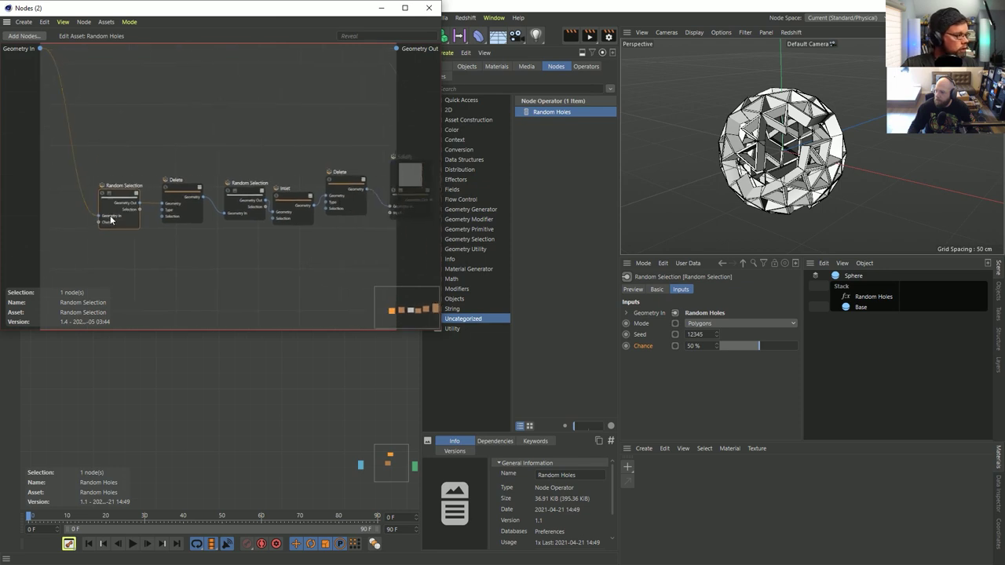
pyautogui.moveTo(98, 223); pyautogui.dragTo(32, 95)
pyautogui.click(51, 94)
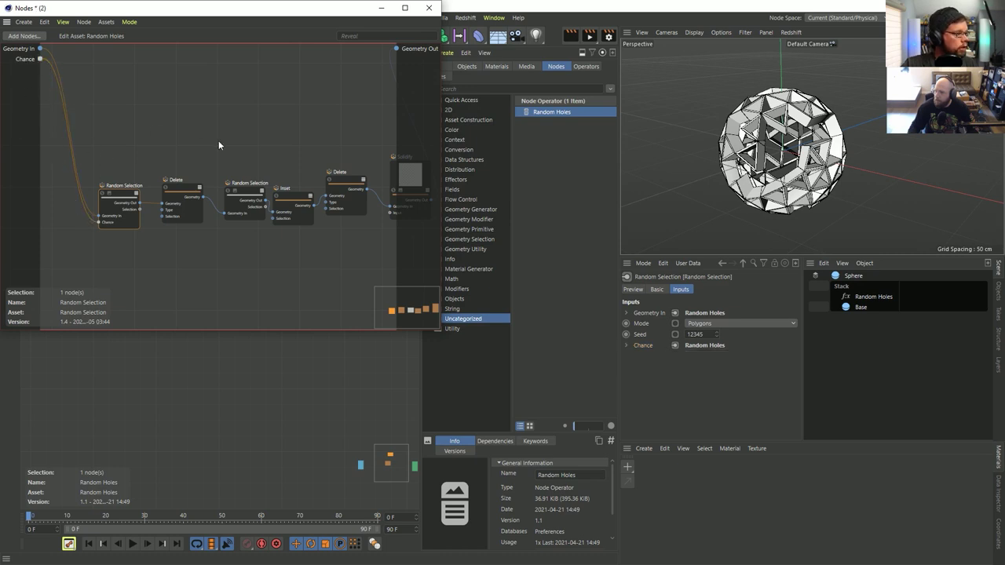
# Step: Try to find an option for exposing the Solidify node's Input value among the node's commands
pyautogui.scroll(2, 239, 182)
pyautogui.moveTo(299, 169); pyautogui.dragTo(237, 175, button='middle')
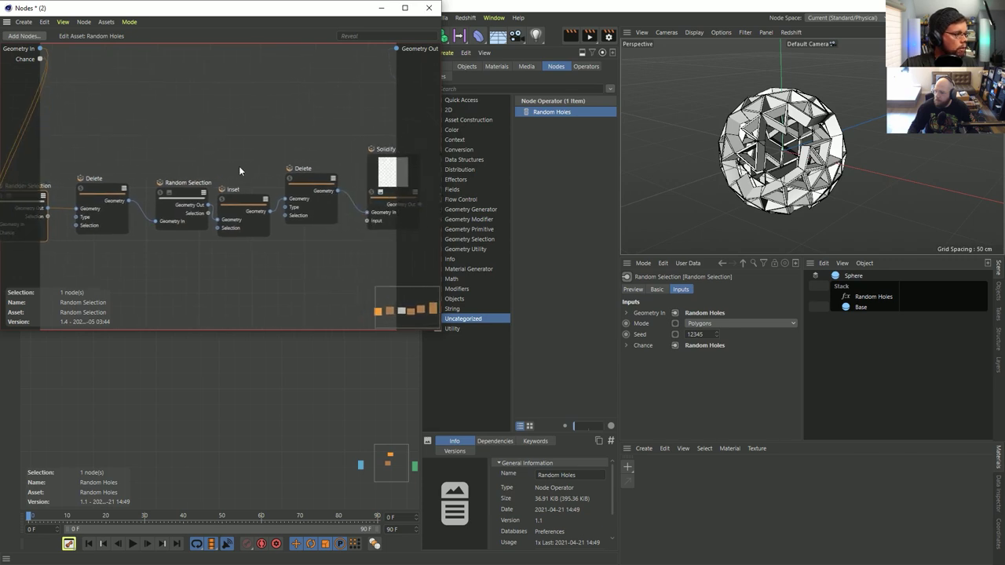
pyautogui.moveTo(349, 144); pyautogui.dragTo(252, 175, button='middle')
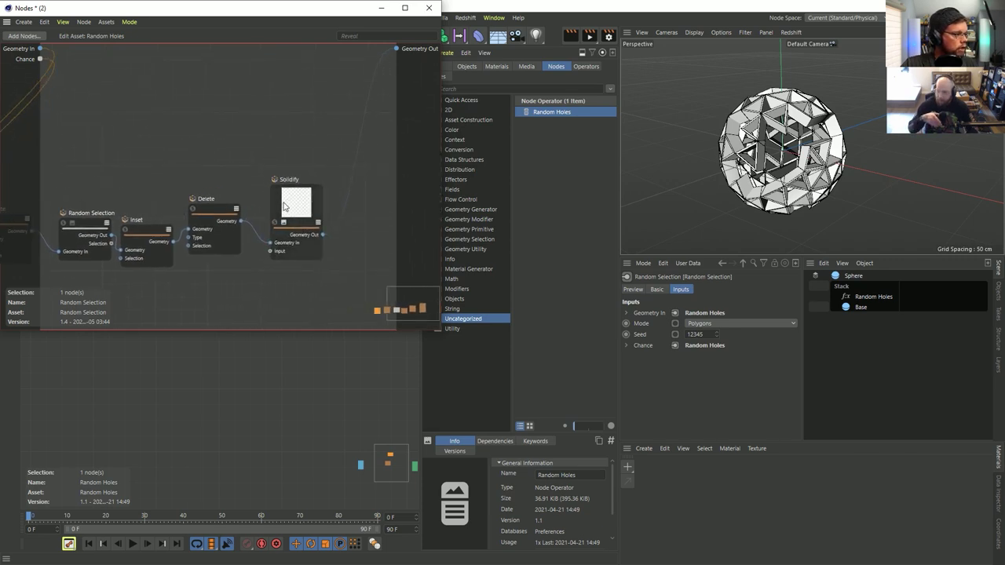
pyautogui.click(266, 200)
pyautogui.click(287, 225)
pyautogui.rightClick(273, 256)
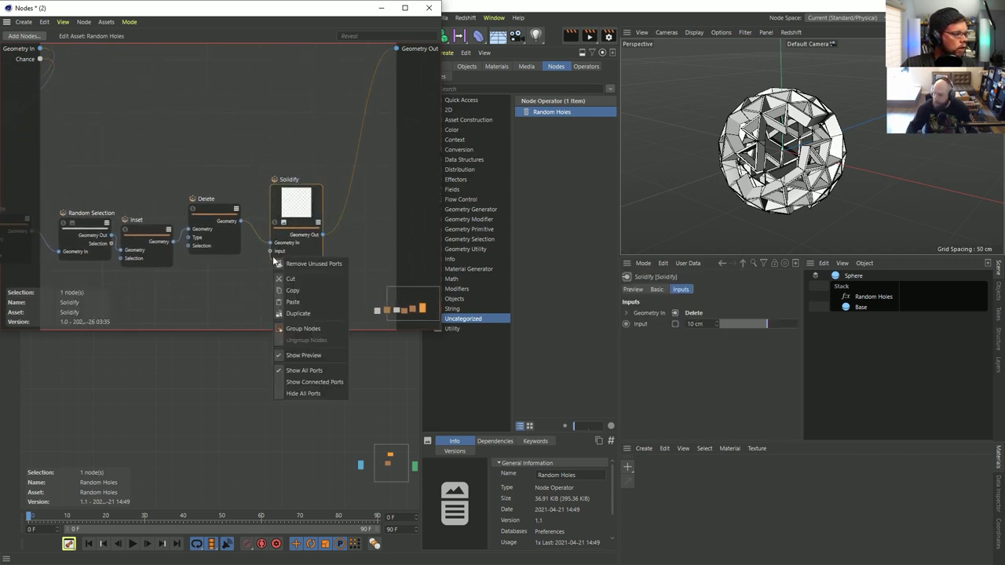
pyautogui.click(289, 251)
pyautogui.rightClick(286, 254)
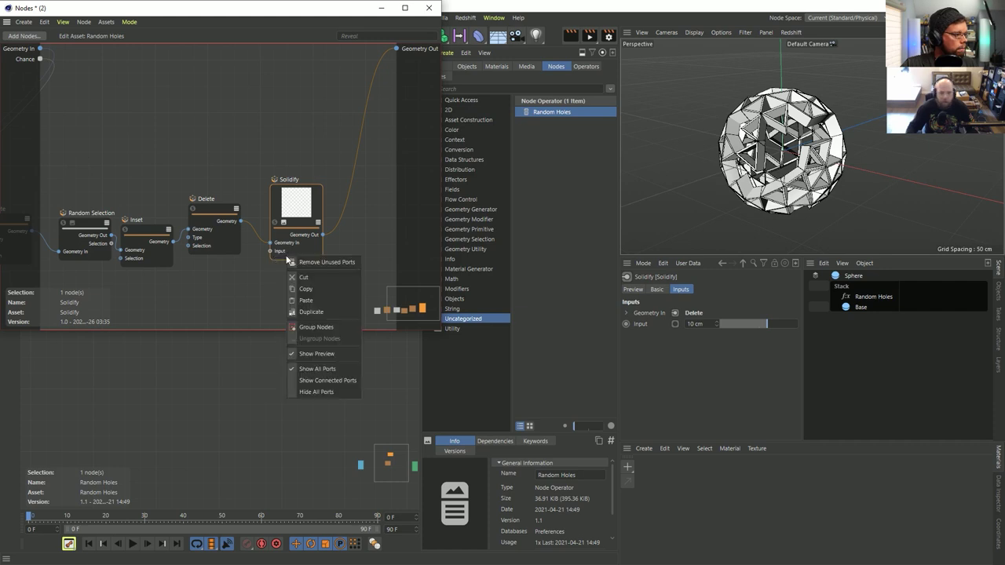
pyautogui.click(282, 256)
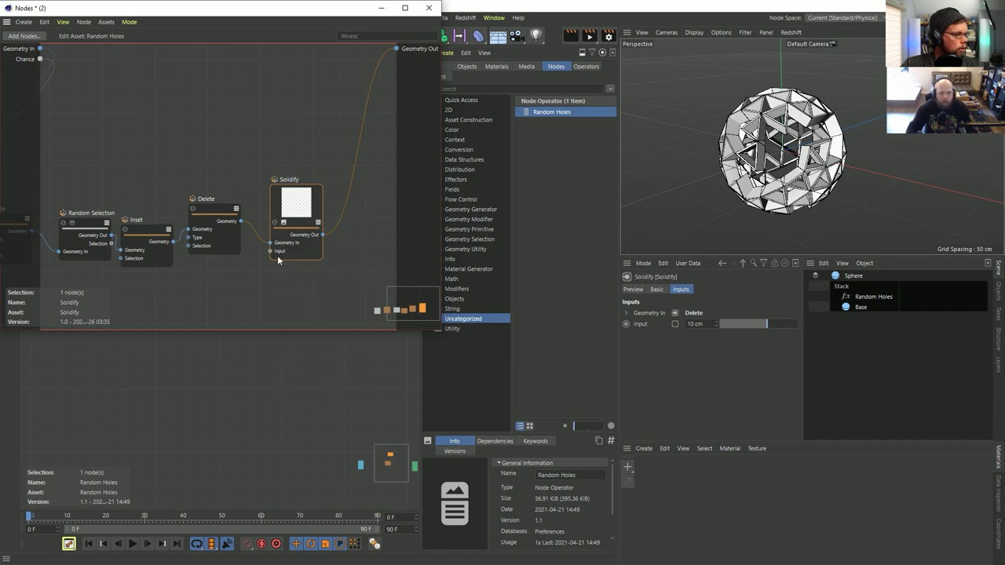
pyautogui.rightClick(275, 257)
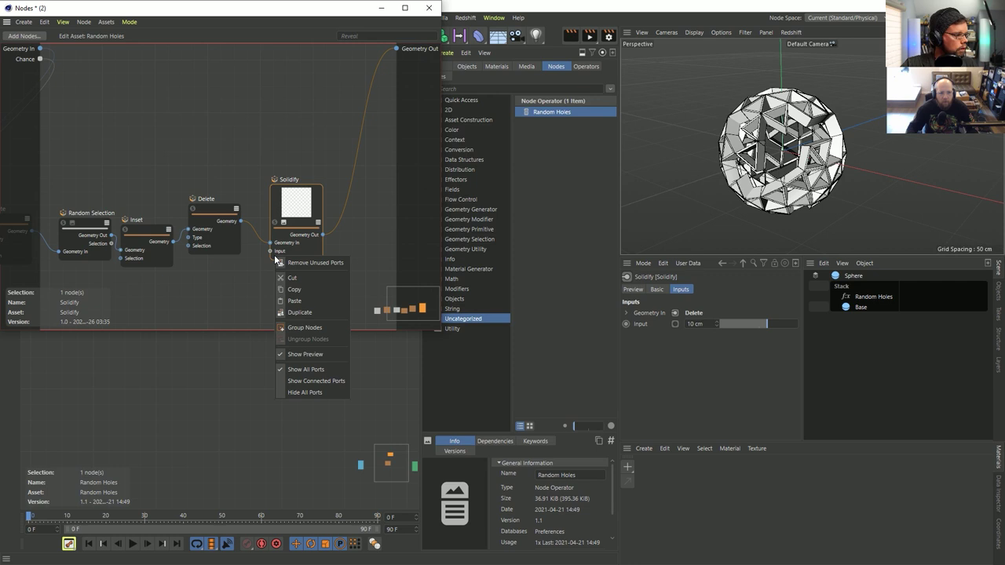
pyautogui.press('Escape')
# Step: Try to link the Solidify node's Input parameter from its attributes to the node in the graph
pyautogui.moveTo(639, 323); pyautogui.dragTo(271, 251)
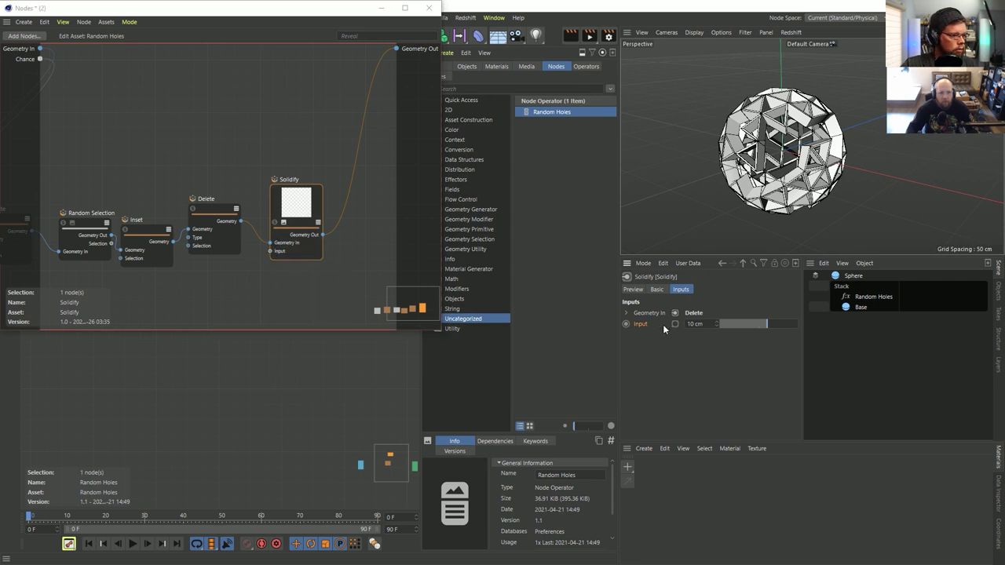
pyautogui.moveTo(305, 149); pyautogui.dragTo(278, 245)
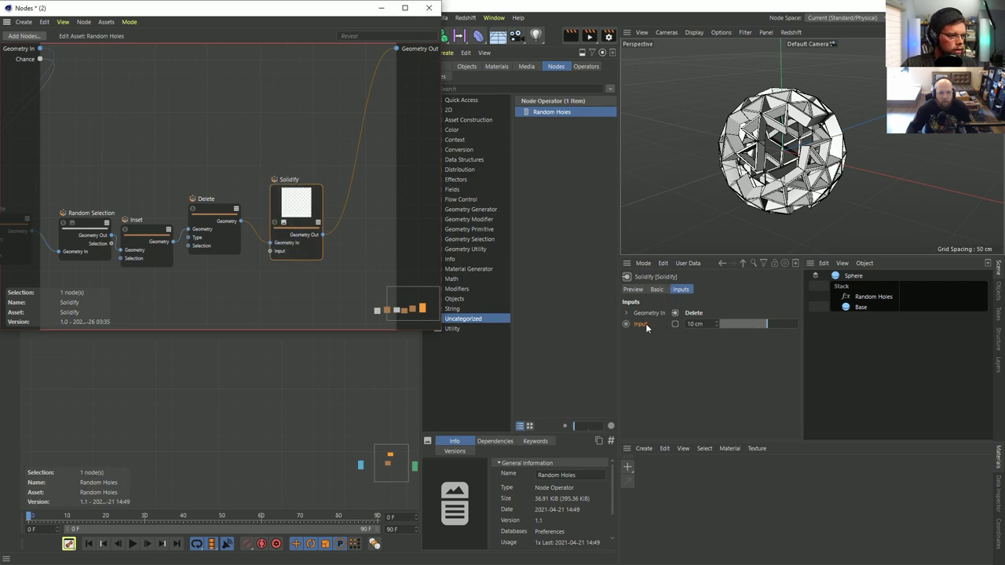
pyautogui.moveTo(646, 323); pyautogui.dragTo(274, 257)
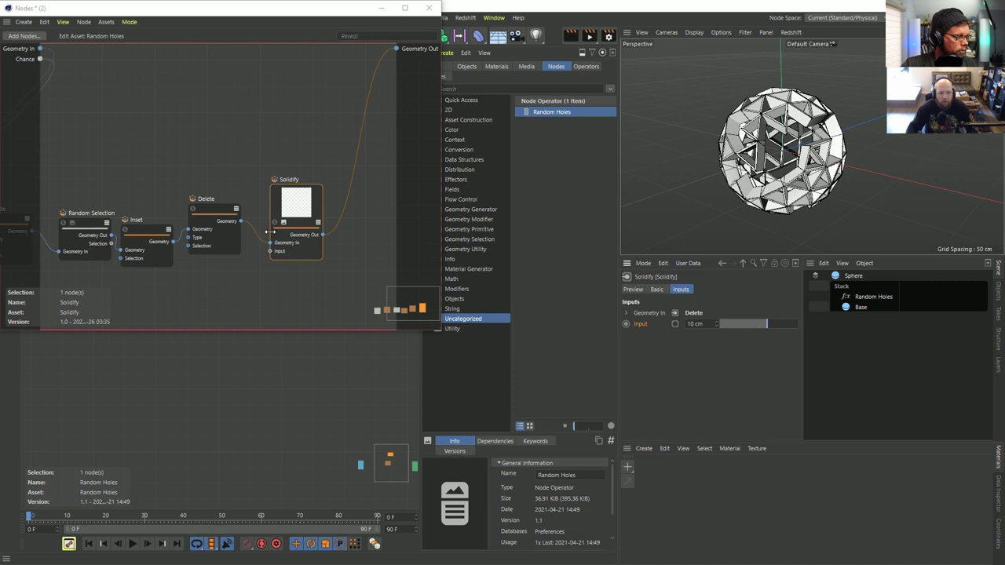
pyautogui.click(270, 232)
# Step: Add a new empty input port to the Random Holes asset below the Chance port
pyautogui.moveTo(205, 128); pyautogui.dragTo(234, 139, button='middle')
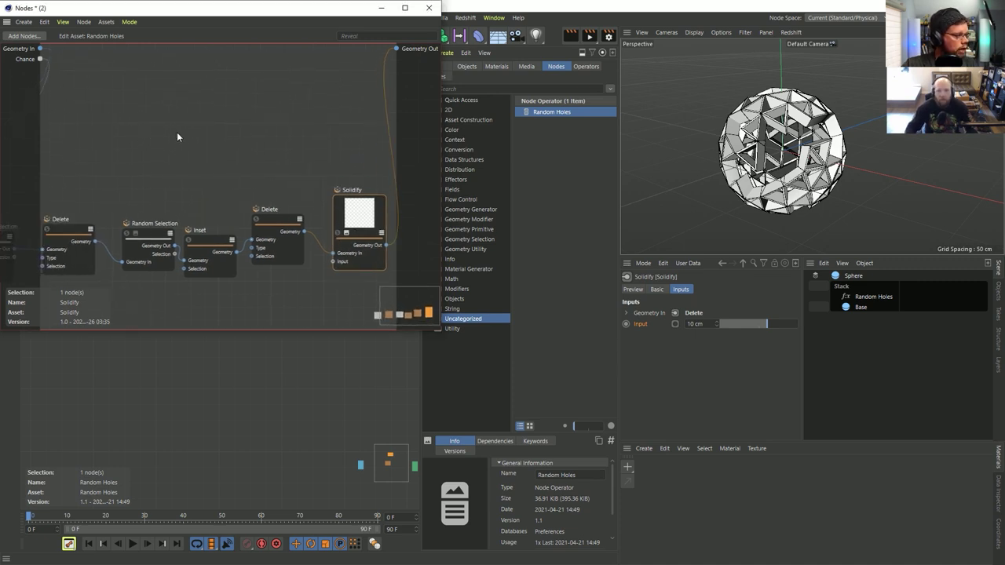
pyautogui.rightClick(27, 80)
pyautogui.moveTo(45, 86)
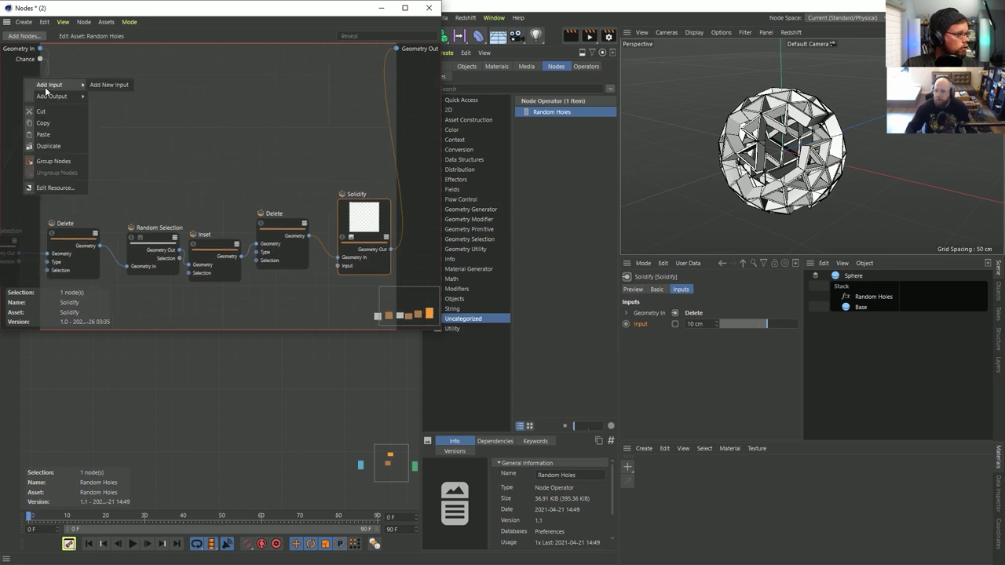
pyautogui.click(115, 84)
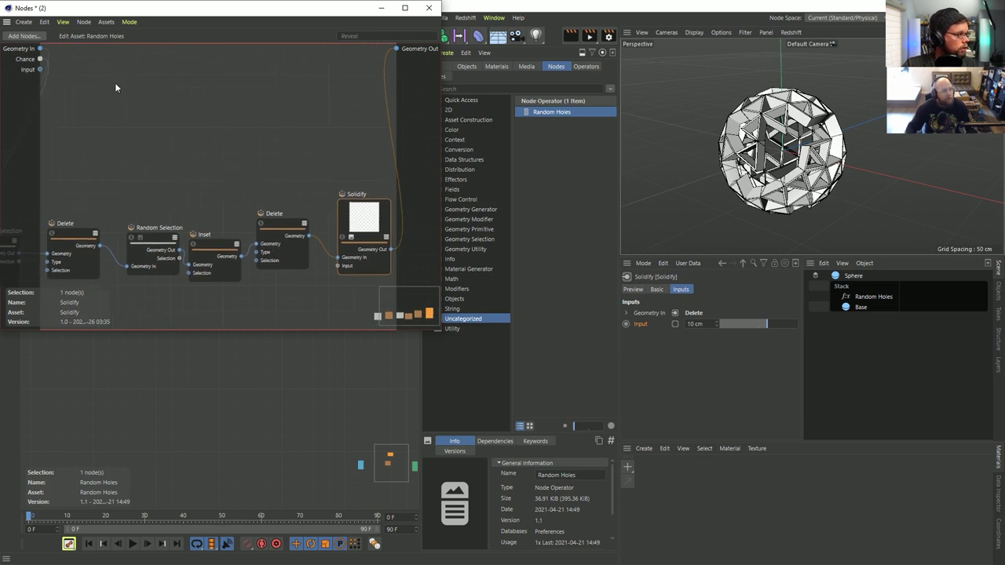
# Step: Open the new Input port's definition in the Resource Editor and enlarge the editor window
pyautogui.click(28, 69)
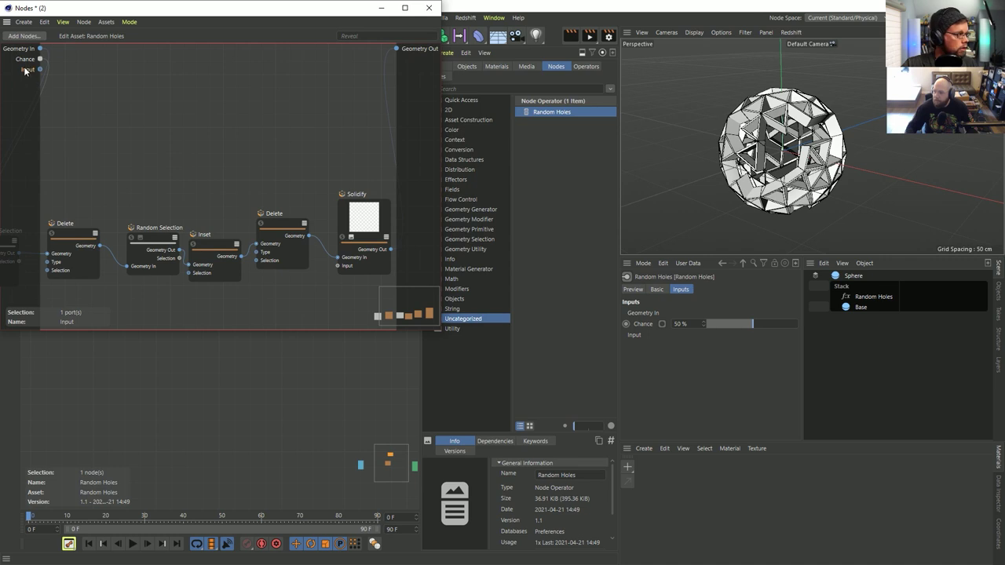
pyautogui.rightClick(25, 73)
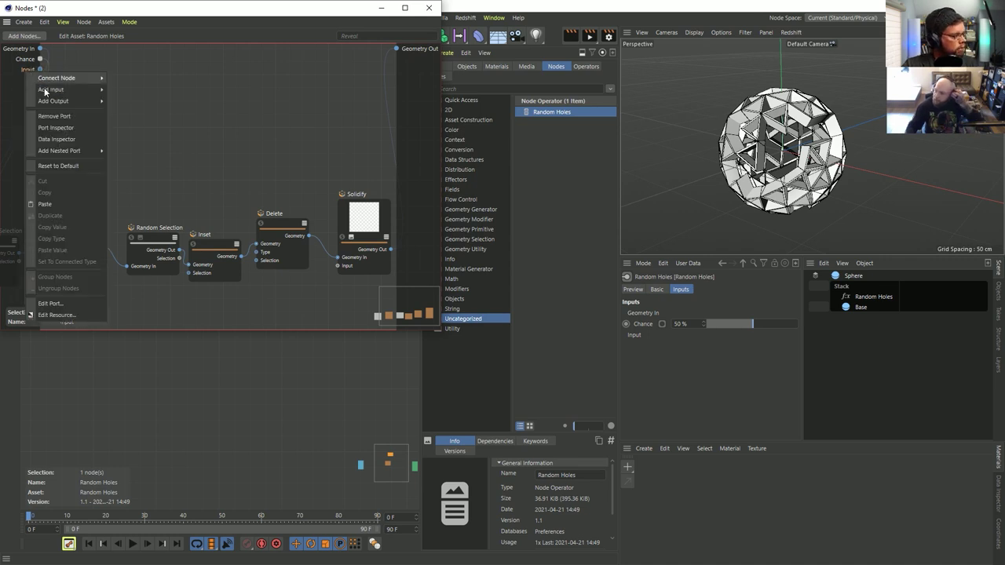
pyautogui.click(68, 304)
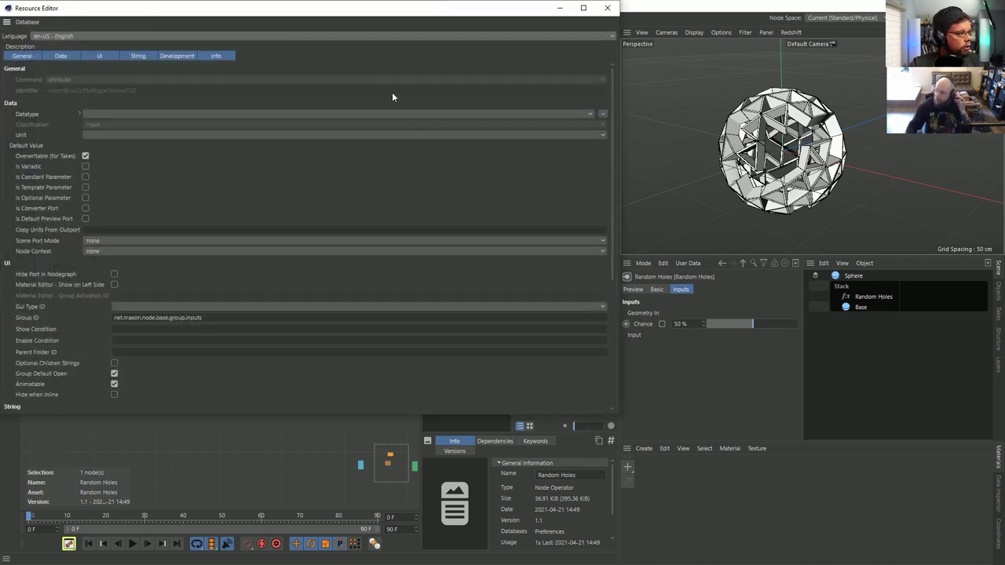
pyautogui.moveTo(294, 21); pyautogui.dragTo(334, 26)
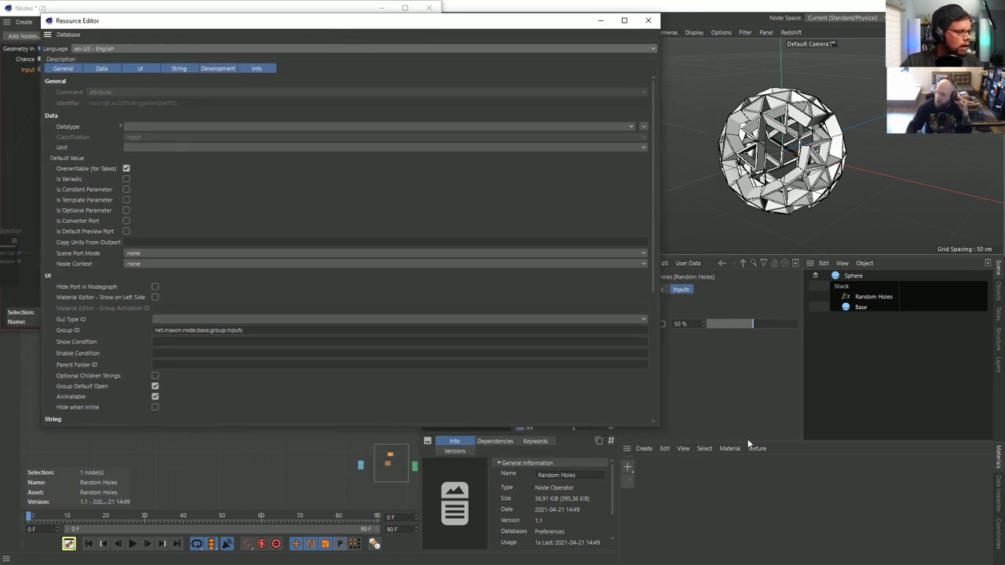
pyautogui.moveTo(664, 427); pyautogui.dragTo(747, 559)
# Step: Look through the port's General, Data, UI, String, Info and Development settings for its name
pyautogui.click(69, 69)
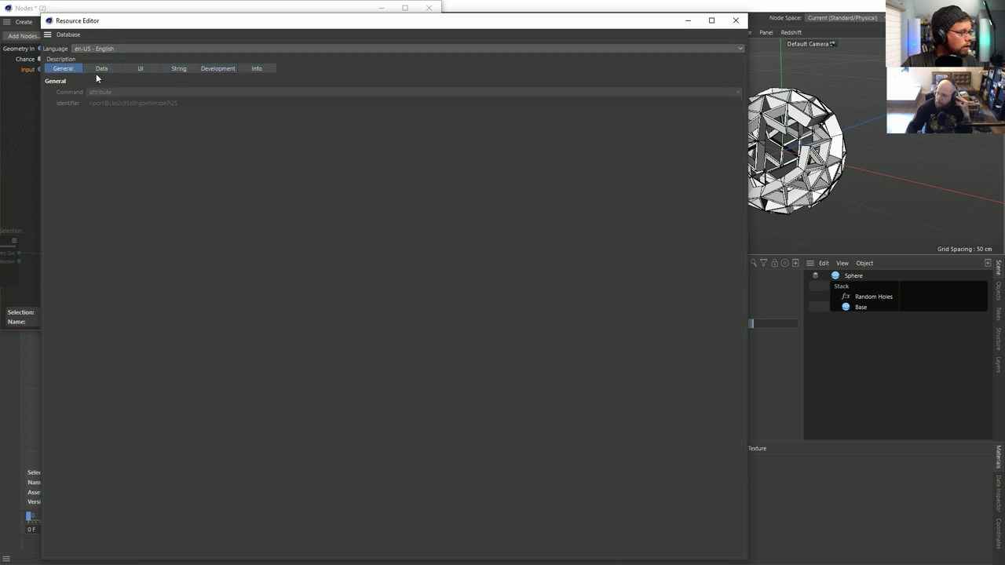
pyautogui.click(101, 69)
pyautogui.click(140, 69)
pyautogui.click(182, 69)
pyautogui.click(255, 68)
pyautogui.click(218, 69)
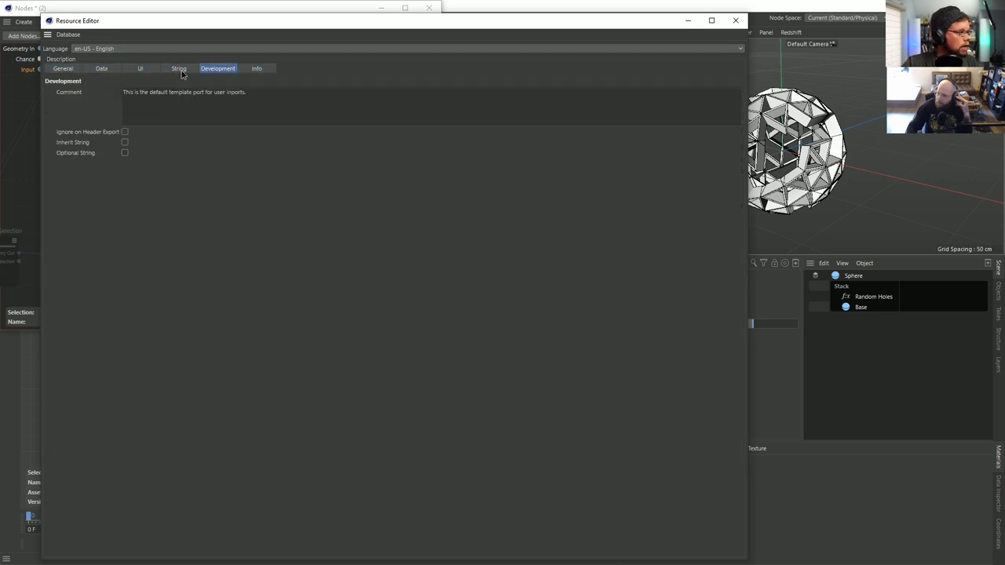
pyautogui.click(179, 69)
pyautogui.click(62, 71)
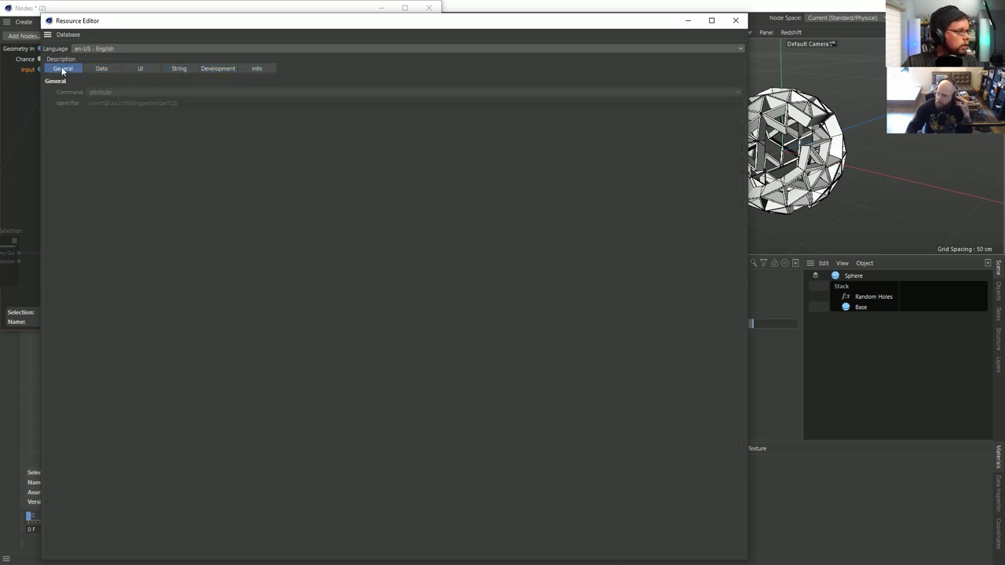
# Step: Name the new input port Thickness in its string definition
pyautogui.click(179, 68)
pyautogui.click(118, 103)
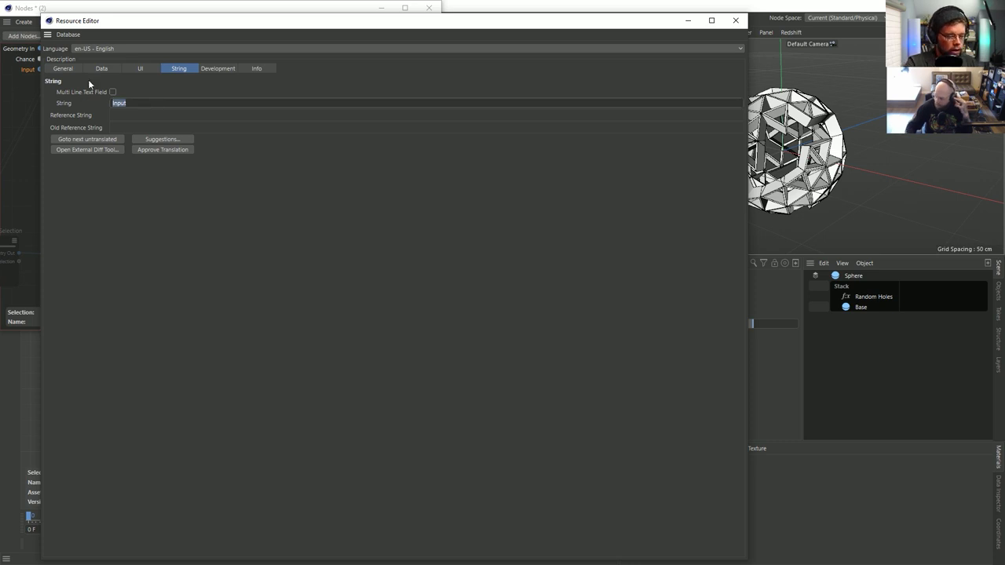
pyautogui.write('Thickness')
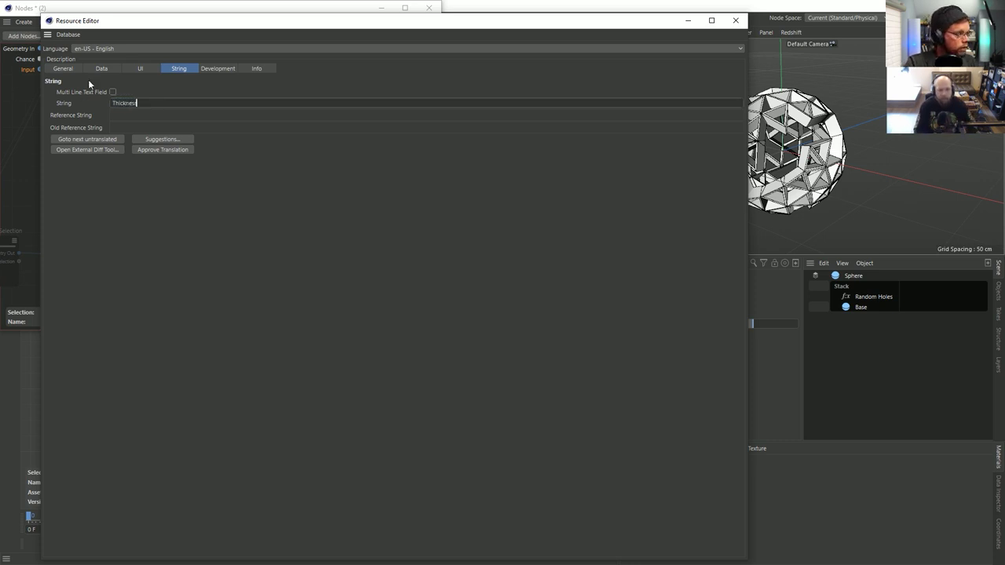
pyautogui.press('Return')
# Step: Set the Thickness port's datatype to Float and its unit to Meter
pyautogui.click(141, 69)
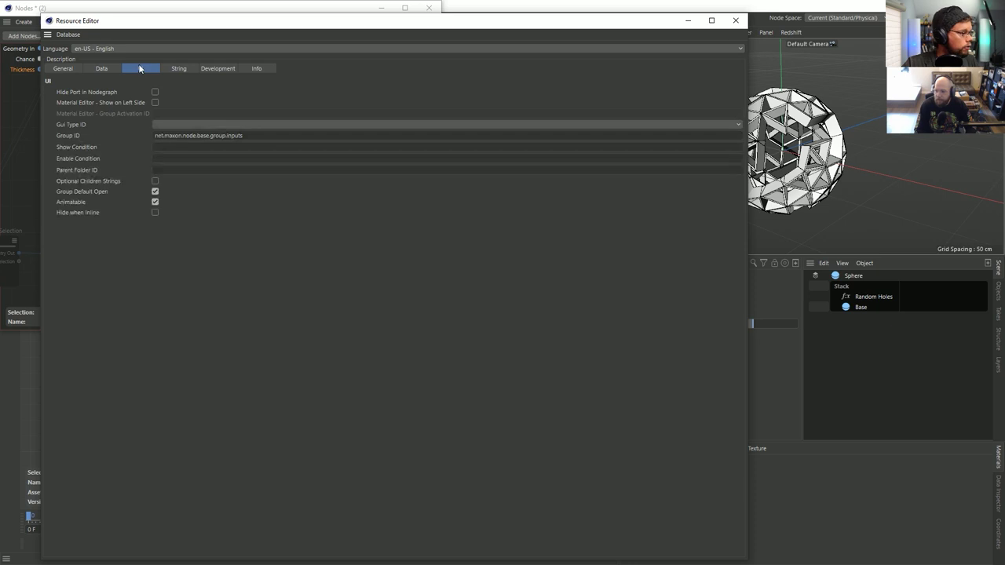
pyautogui.click(104, 70)
pyautogui.click(72, 71)
pyautogui.click(95, 71)
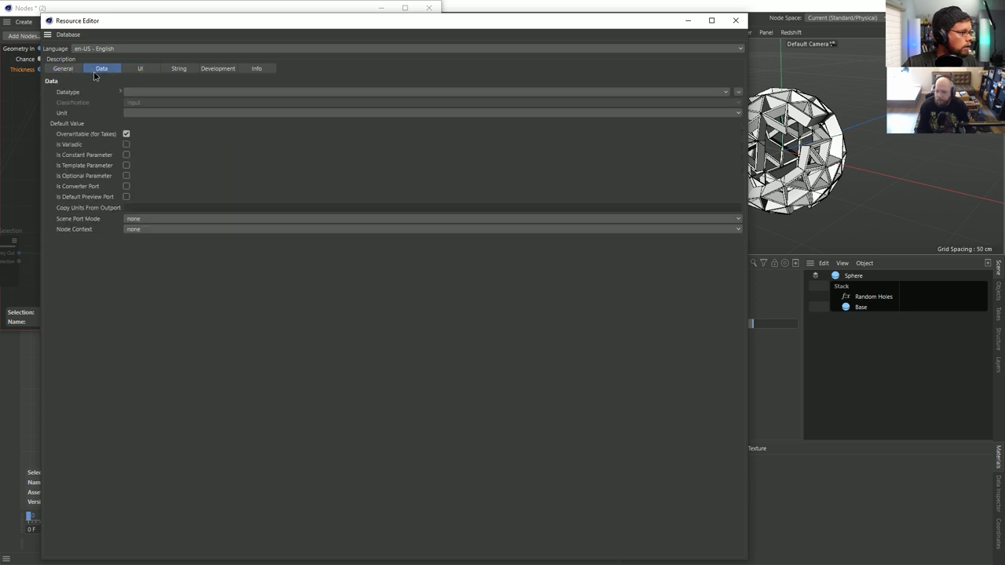
pyautogui.click(136, 91)
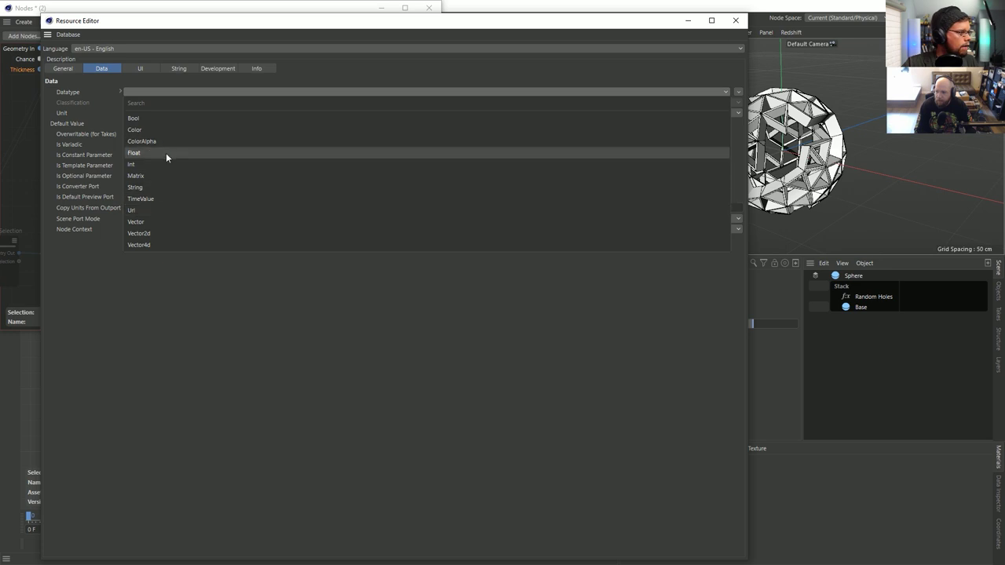
pyautogui.click(166, 154)
pyautogui.click(135, 112)
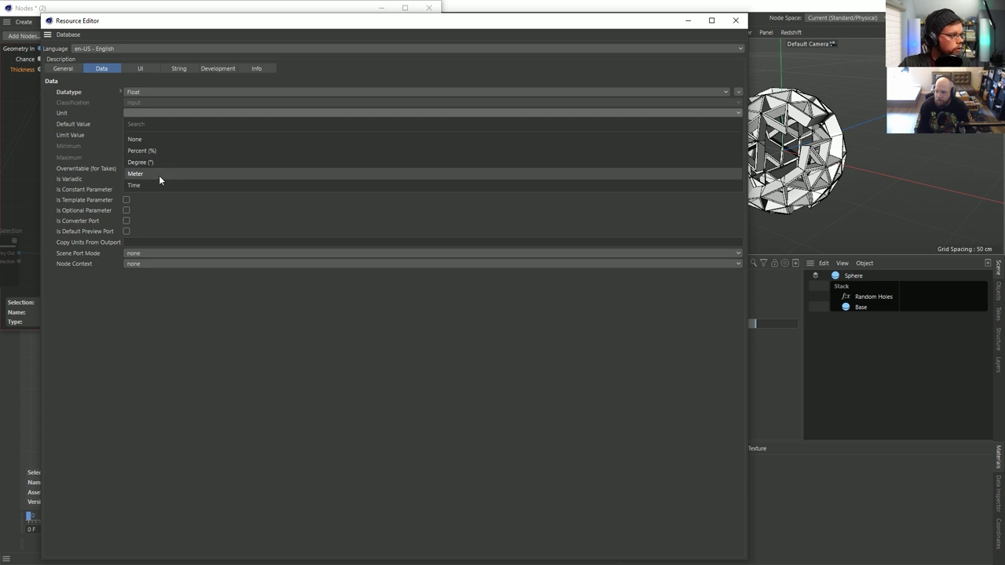
pyautogui.click(156, 173)
# Step: Review the Thickness port's Limit Value and Gui Type ID options, and close the Resource Editor
pyautogui.click(157, 135)
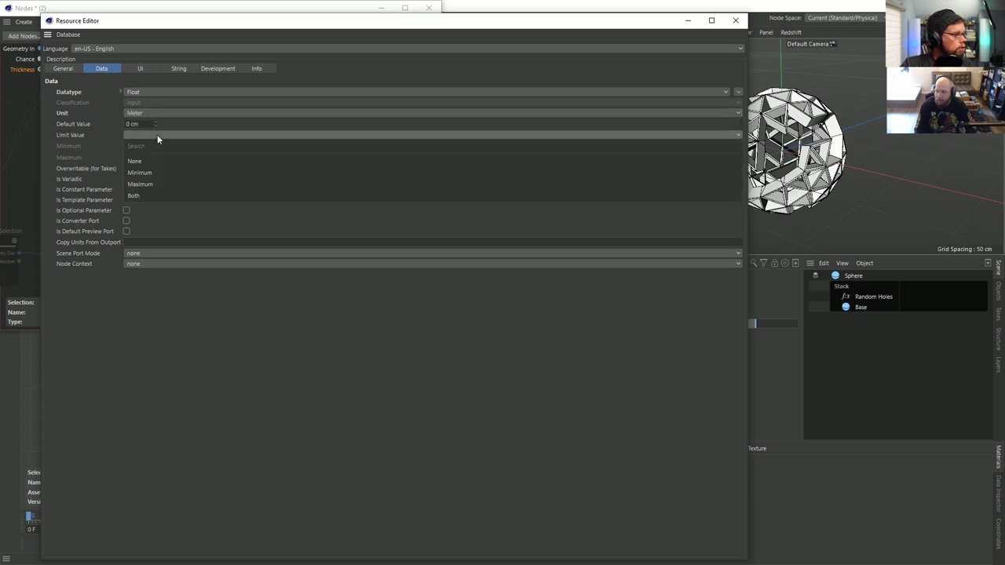
pyautogui.click(100, 149)
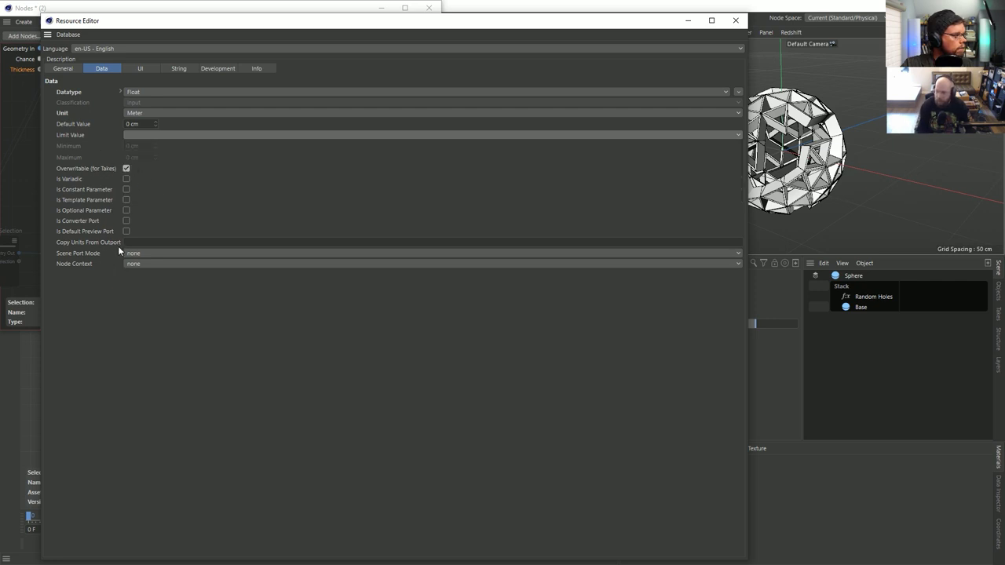
pyautogui.click(142, 69)
pyautogui.click(176, 124)
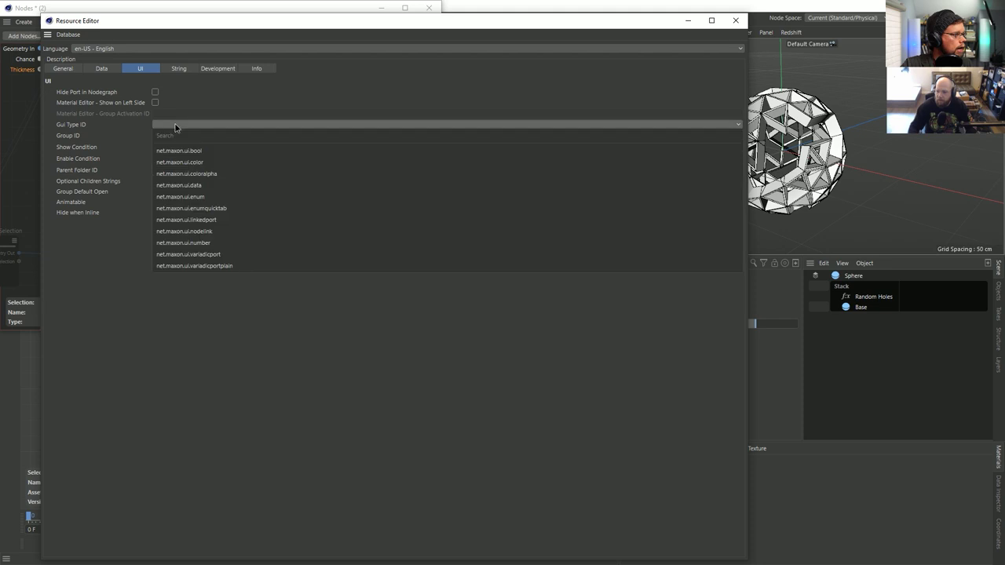
pyautogui.click(207, 113)
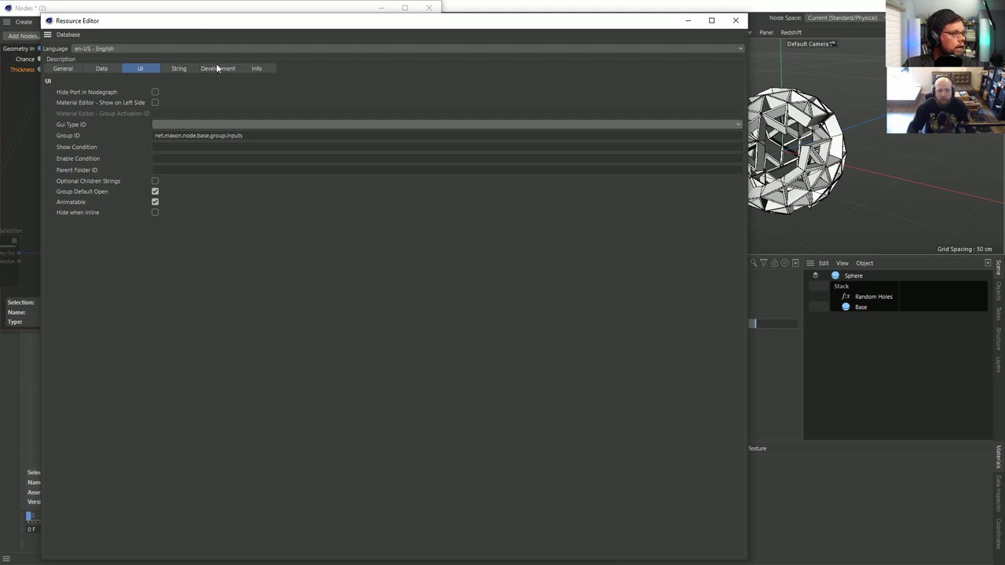
pyautogui.click(736, 20)
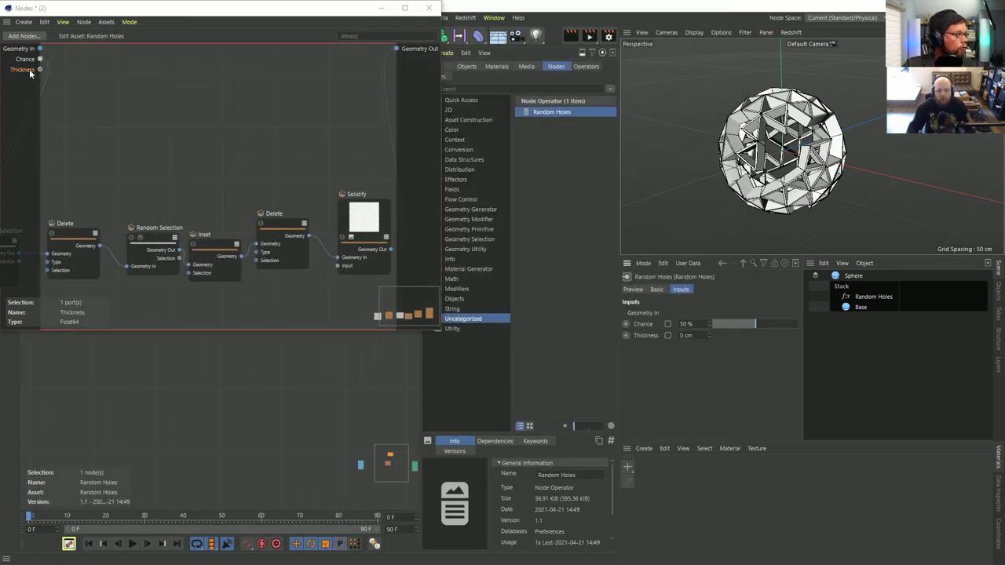
# Step: Connect the asset's Thickness port to the Input port of the Solidify node
pyautogui.moveTo(104, 90); pyautogui.dragTo(136, 95, button='middle')
pyautogui.moveTo(40, 71); pyautogui.dragTo(378, 277)
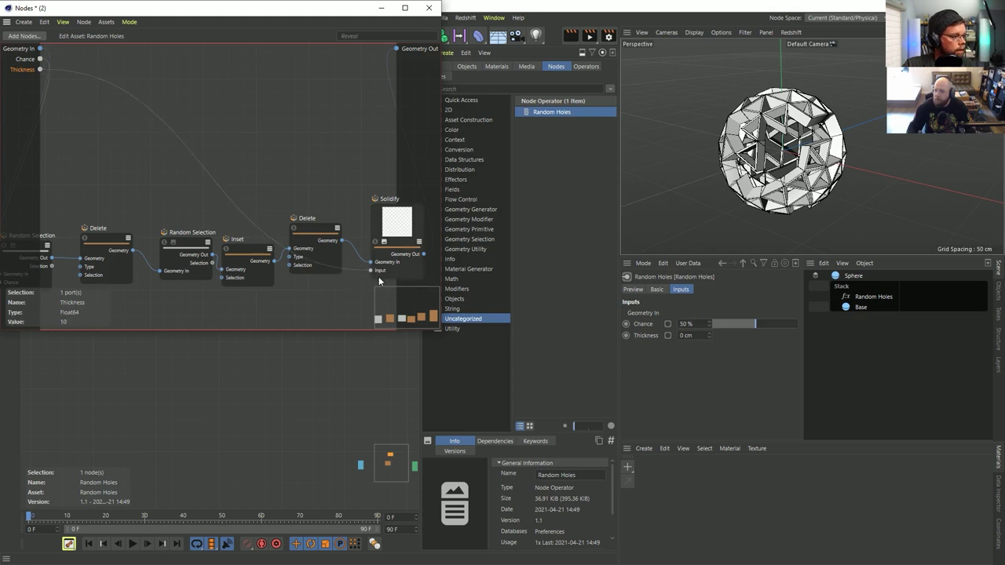
pyautogui.click(380, 222)
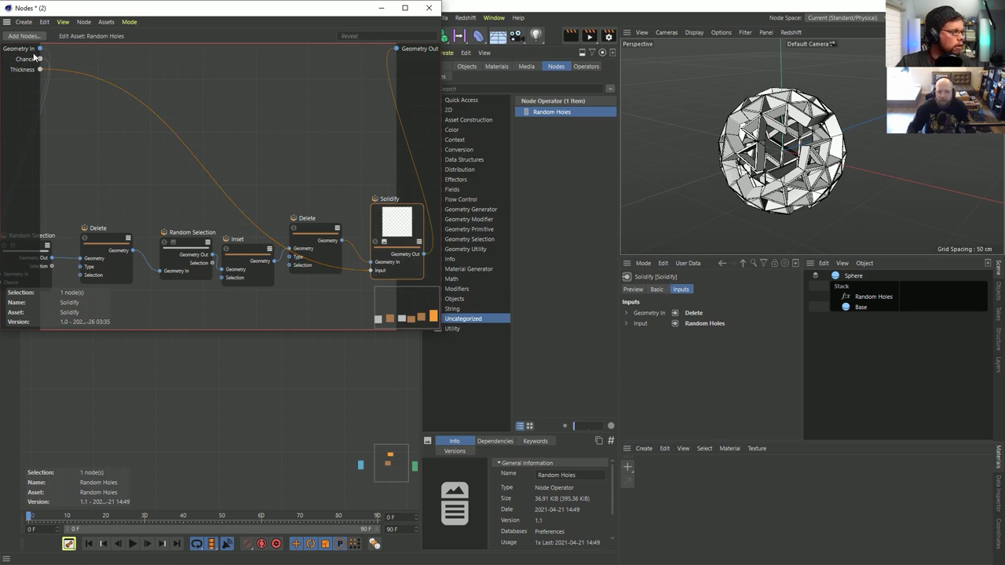
pyautogui.moveTo(66, 88); pyautogui.dragTo(103, 86, button='middle')
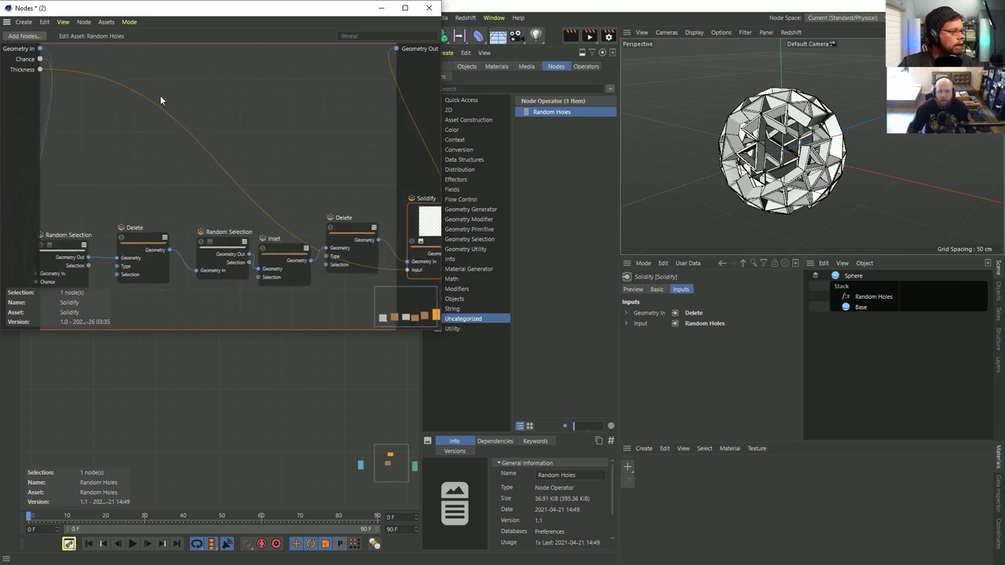
pyautogui.click(225, 90)
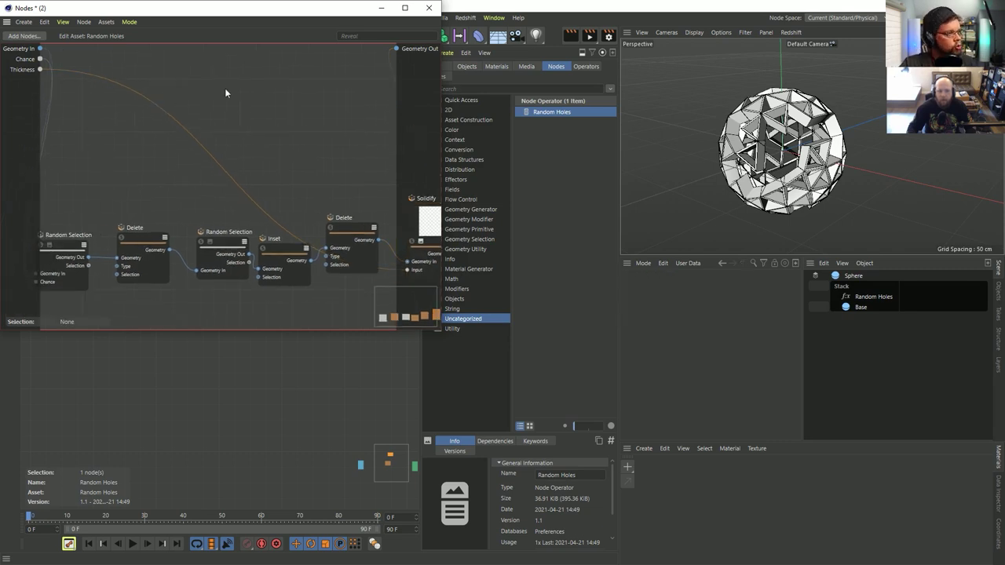
# Step: Save the Random Holes asset as a new version and close its node editing window
pyautogui.click(103, 22)
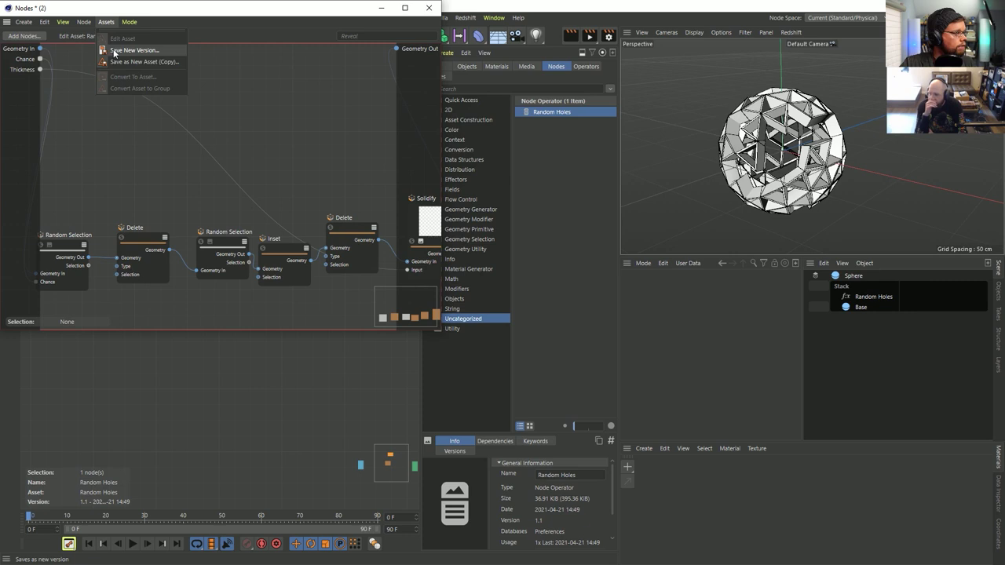
pyautogui.click(114, 50)
pyautogui.click(102, 92)
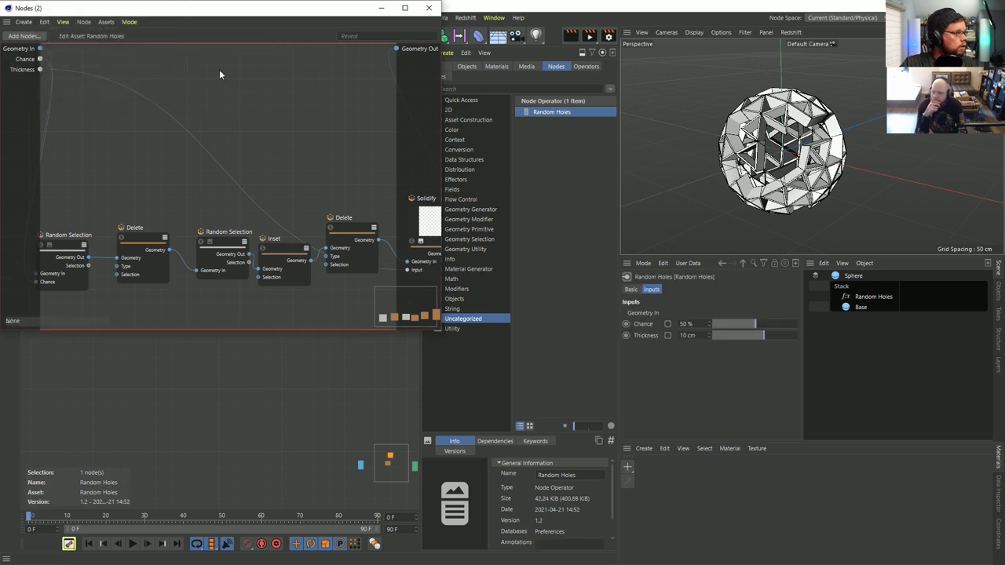
pyautogui.click(429, 8)
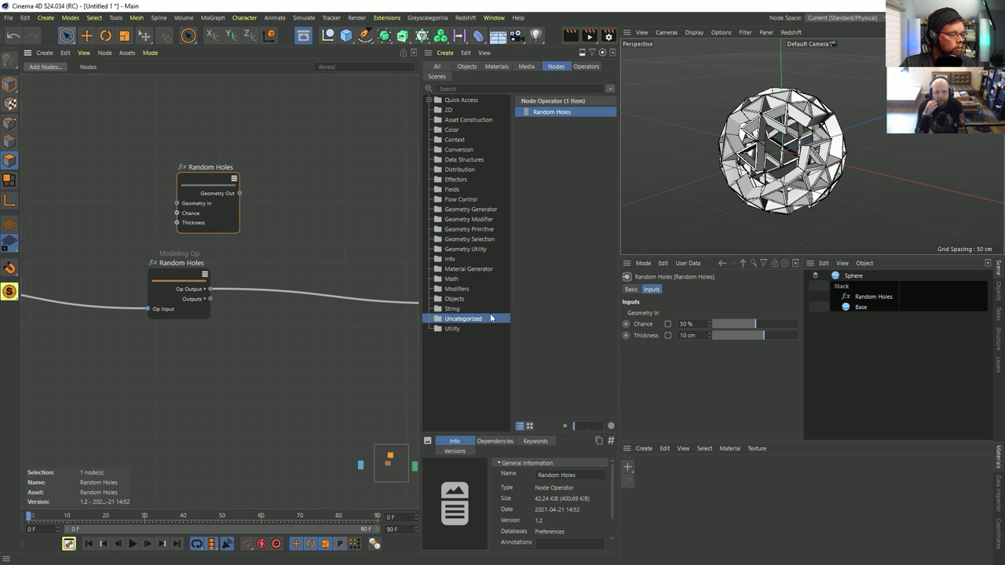
# Step: Set the Modeling Operation of the Random Holes modifier in the sphere's stack to Random Holes, and show its basic settings
pyautogui.click(864, 299)
pyautogui.rightClick(864, 301)
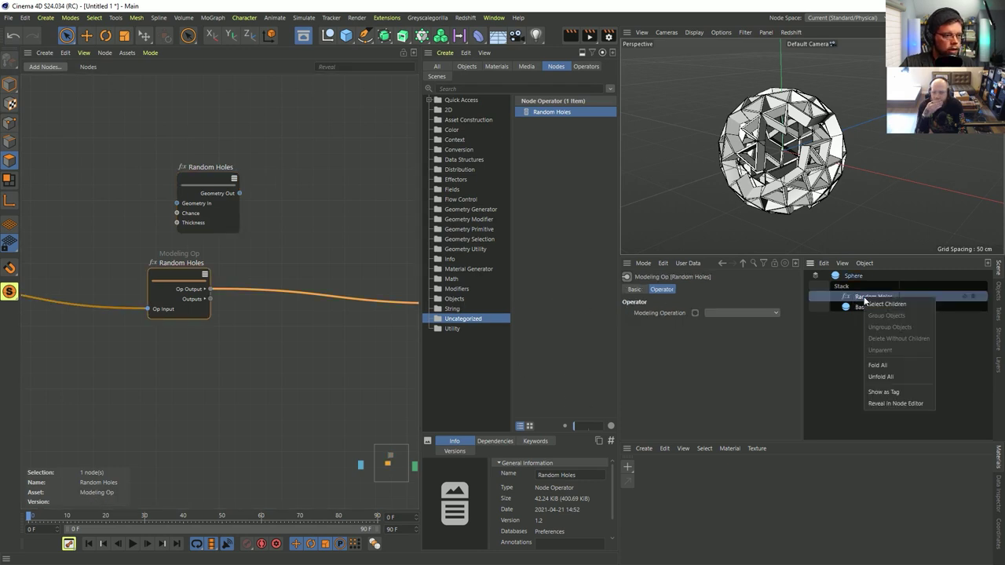
pyautogui.click(850, 296)
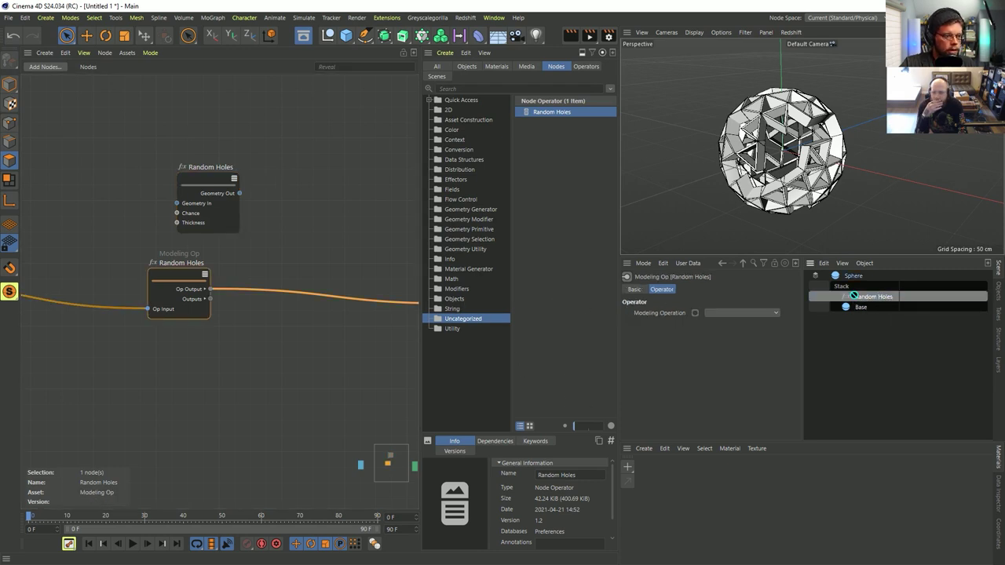
pyautogui.click(716, 313)
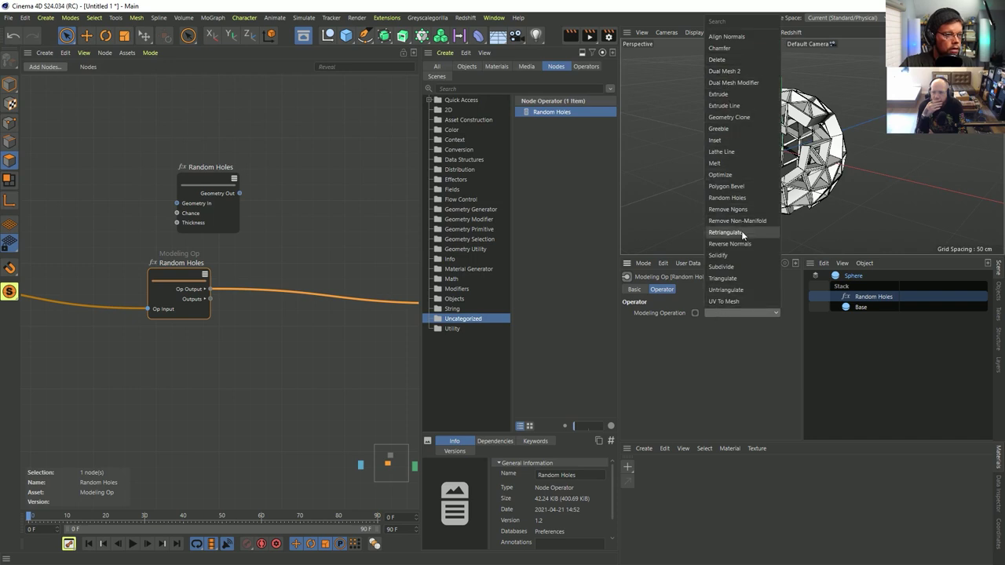
pyautogui.click(738, 197)
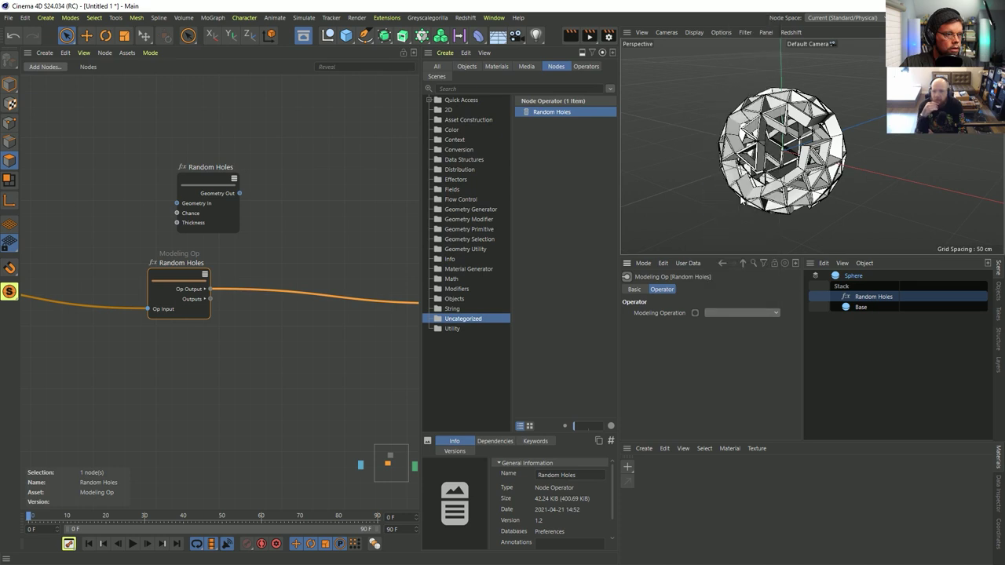
pyautogui.click(634, 289)
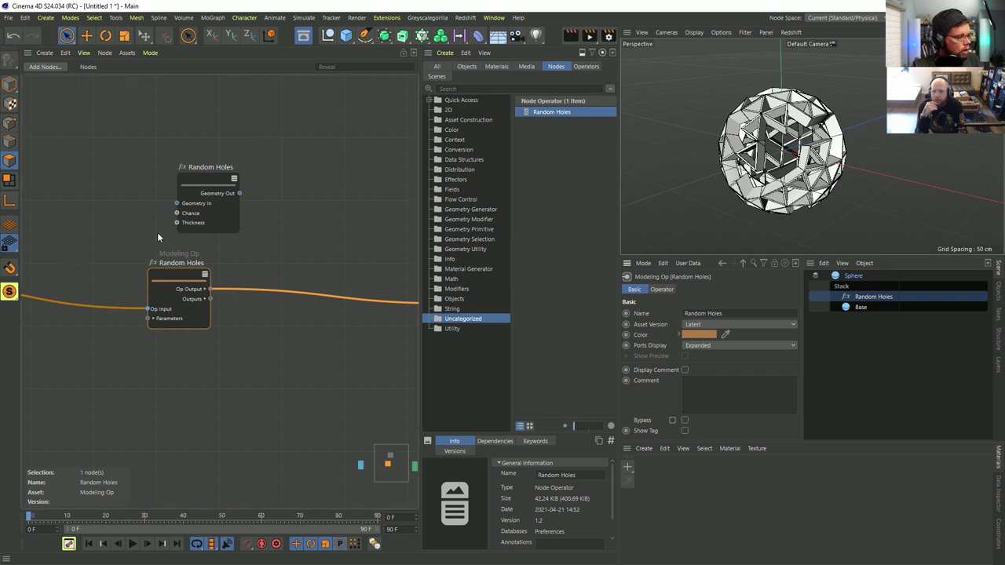
# Step: Move the Modeling Op node up and closer beneath the standalone Random Holes node in the graph
pyautogui.moveTo(162, 154); pyautogui.dragTo(224, 209)
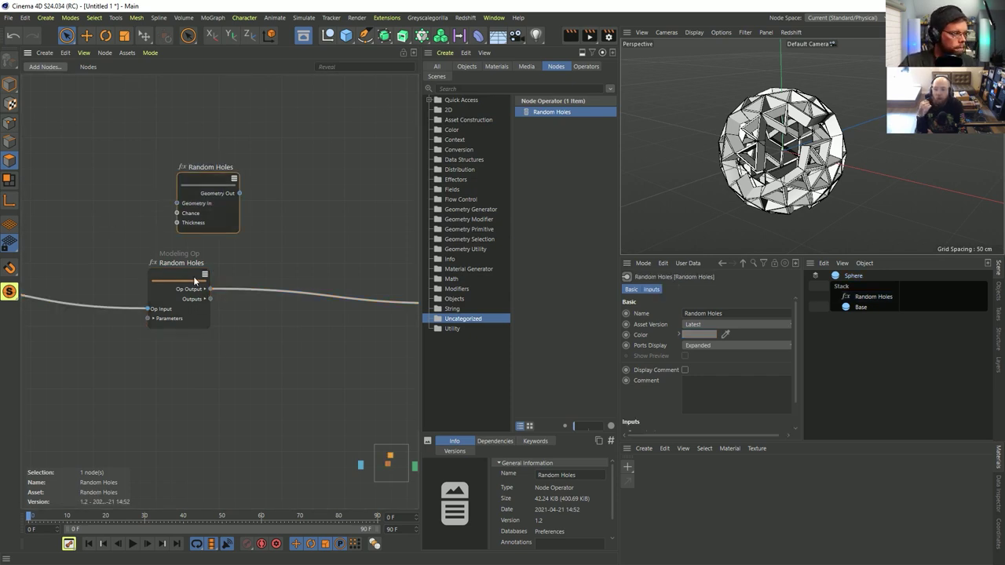
pyautogui.click(163, 274)
pyautogui.moveTo(164, 274); pyautogui.dragTo(185, 264)
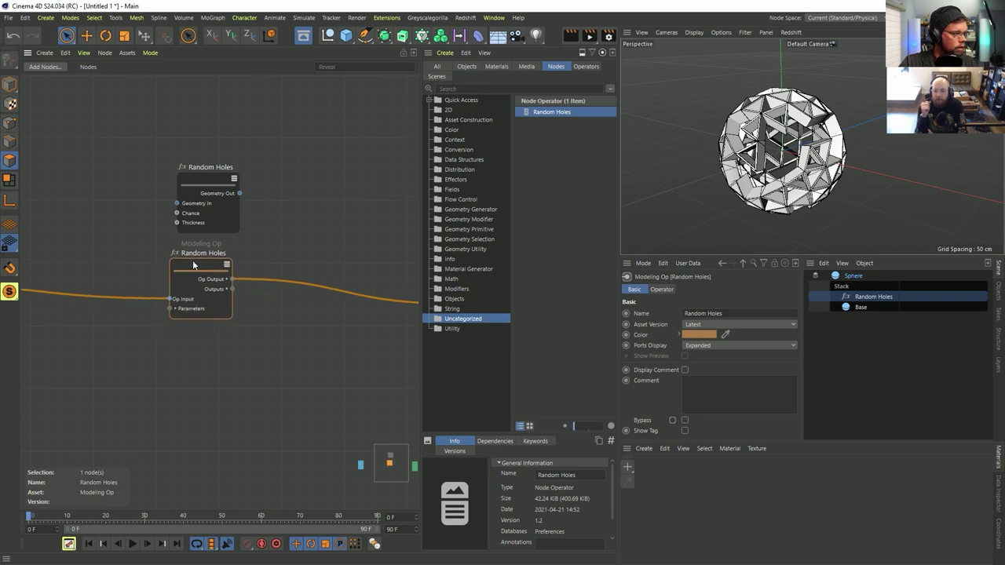
# Step: Examine the stored versions of the Random Holes asset and the Asset Version choices of the Modeling Op node
pyautogui.click(706, 326)
pyautogui.click(705, 331)
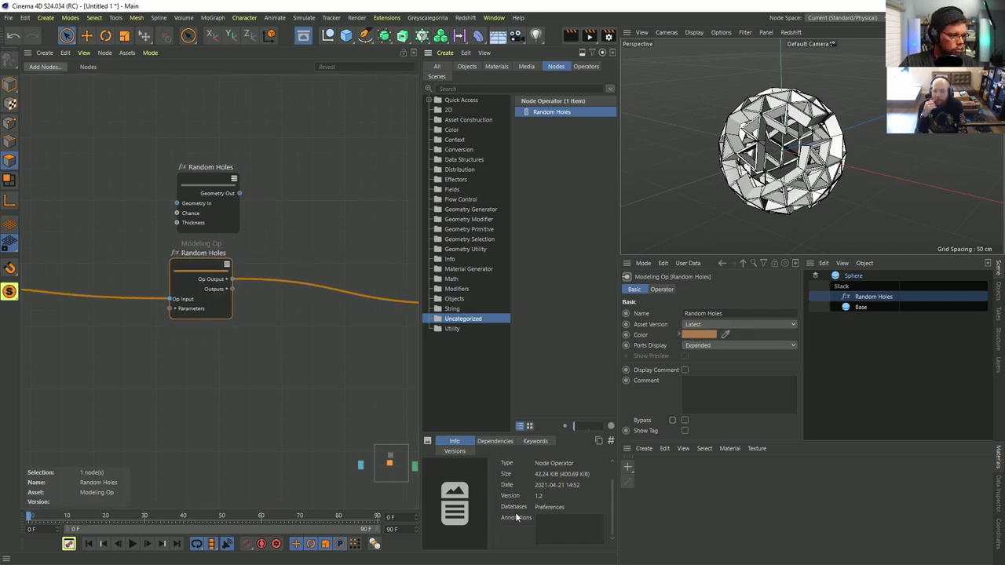
pyautogui.click(455, 451)
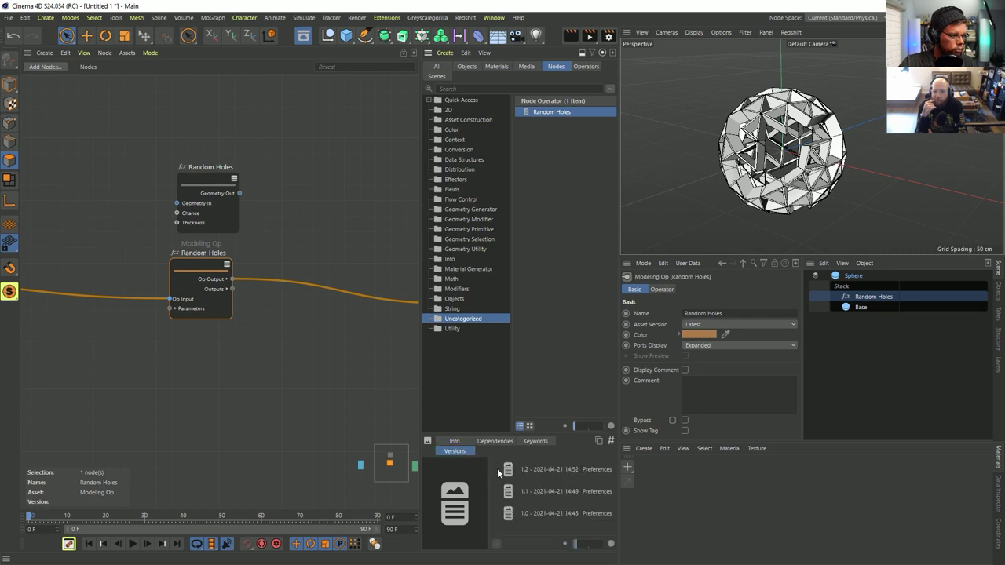
pyautogui.click(535, 491)
pyautogui.click(534, 510)
pyautogui.click(537, 491)
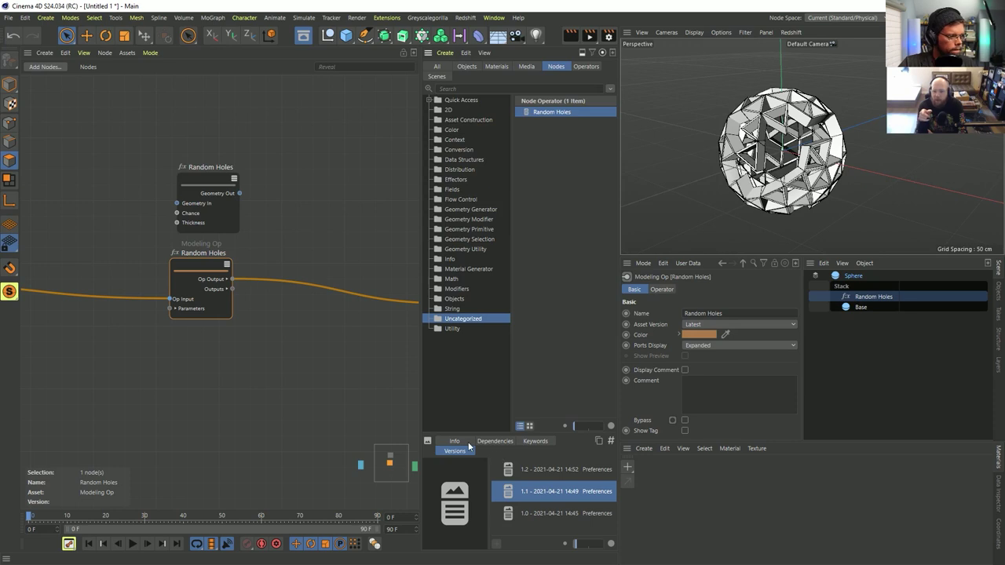
pyautogui.click(540, 471)
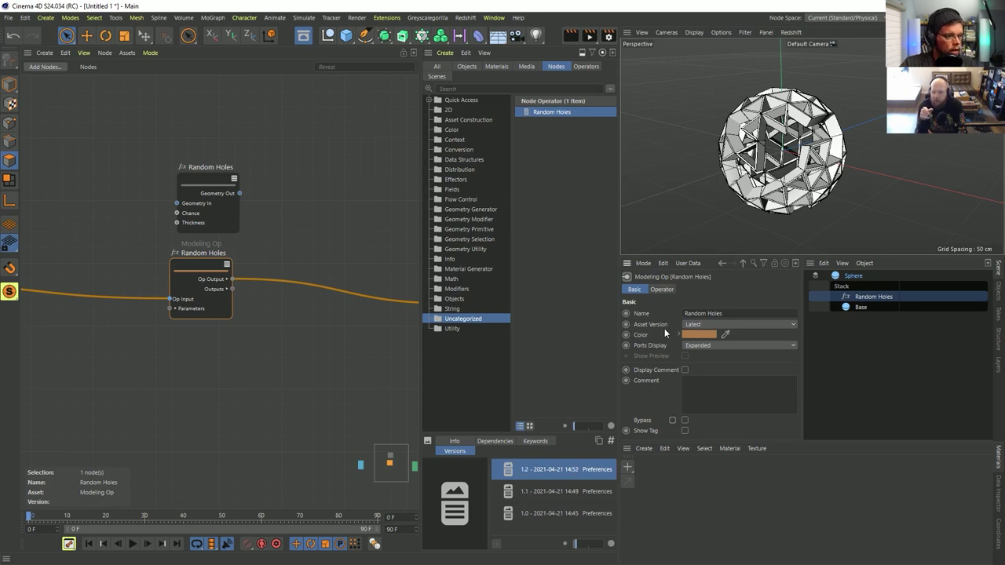
pyautogui.click(697, 326)
pyautogui.click(697, 336)
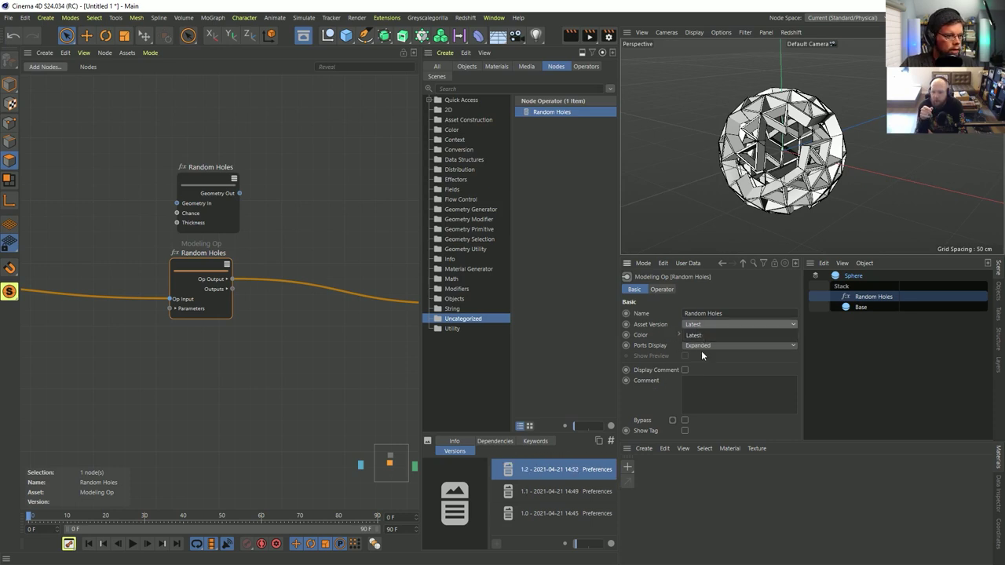
pyautogui.rightClick(671, 325)
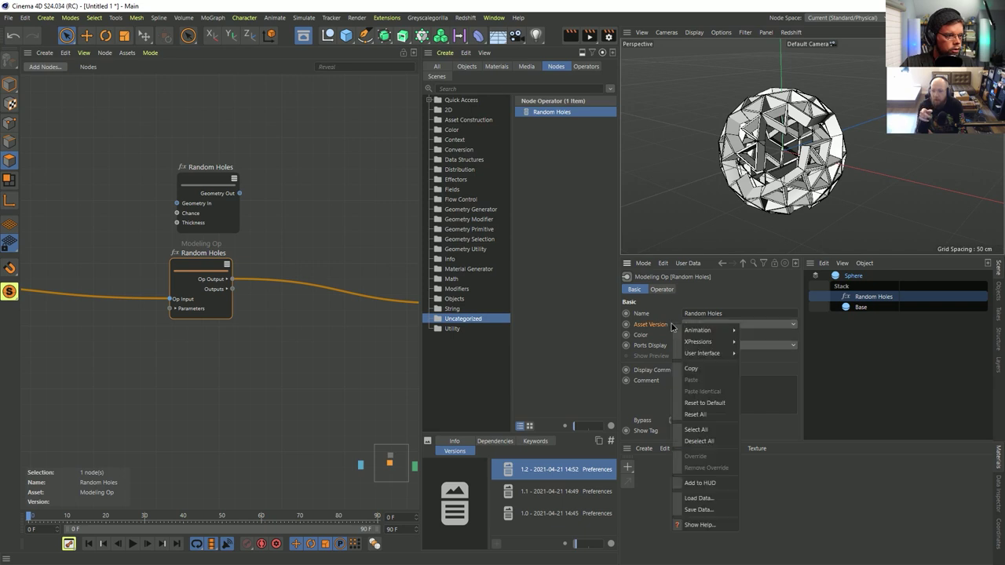
pyautogui.click(671, 323)
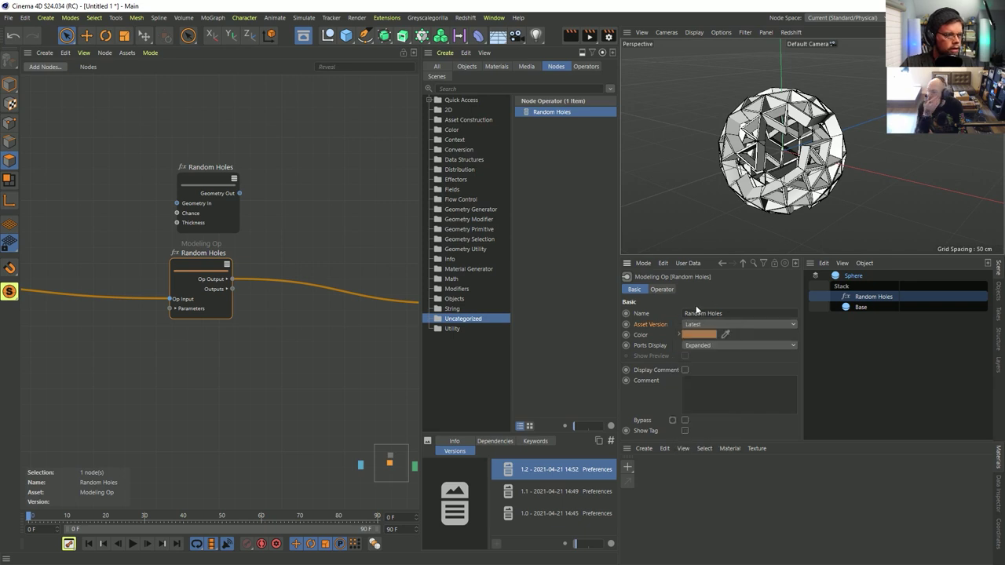
# Step: Set the Random Holes modifier's Chance to 71% and Thickness to 3 cm
pyautogui.click(658, 290)
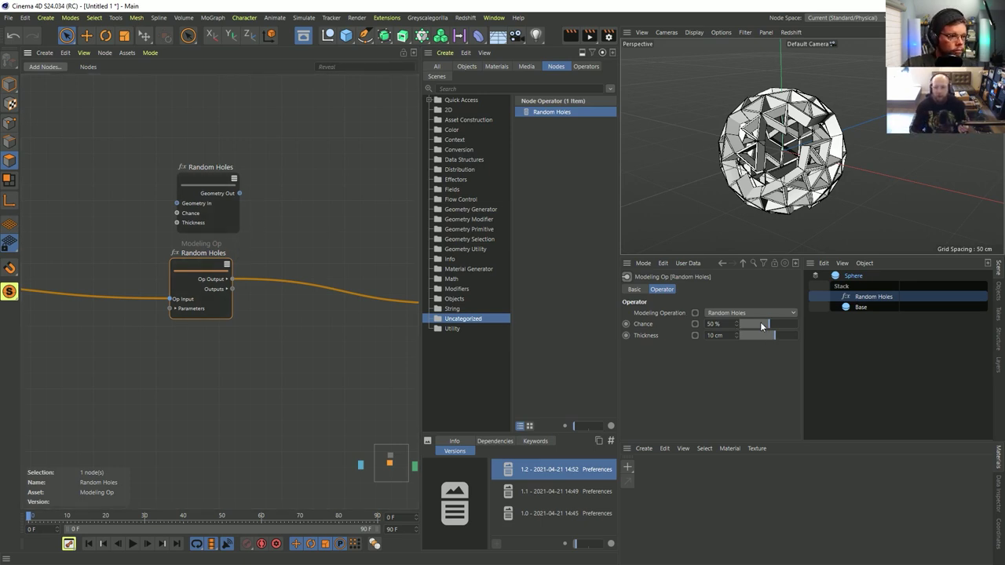
pyautogui.moveTo(765, 323)
pyautogui.mouseDown()
pyautogui.moveTo(747, 328)
pyautogui.moveTo(801, 325)
pyautogui.moveTo(761, 325)
pyautogui.moveTo(782, 324)
pyautogui.moveTo(759, 336)
pyautogui.moveTo(772, 337)
pyautogui.mouseUp()
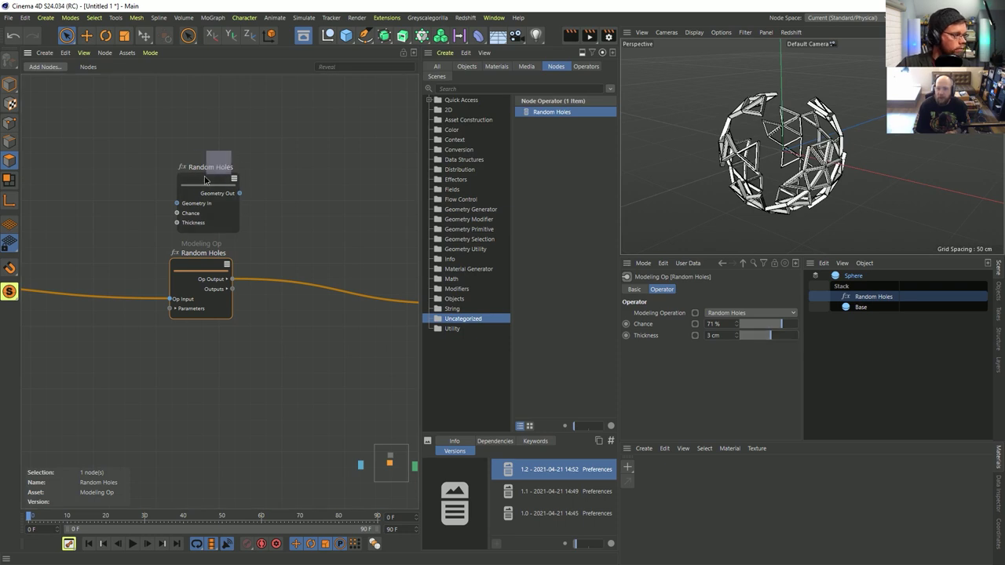
# Step: Align the standalone Random Holes node directly above the Modeling Op node, and select the Modeling Op node
pyautogui.moveTo(209, 178); pyautogui.dragTo(201, 168)
pyautogui.click(213, 291)
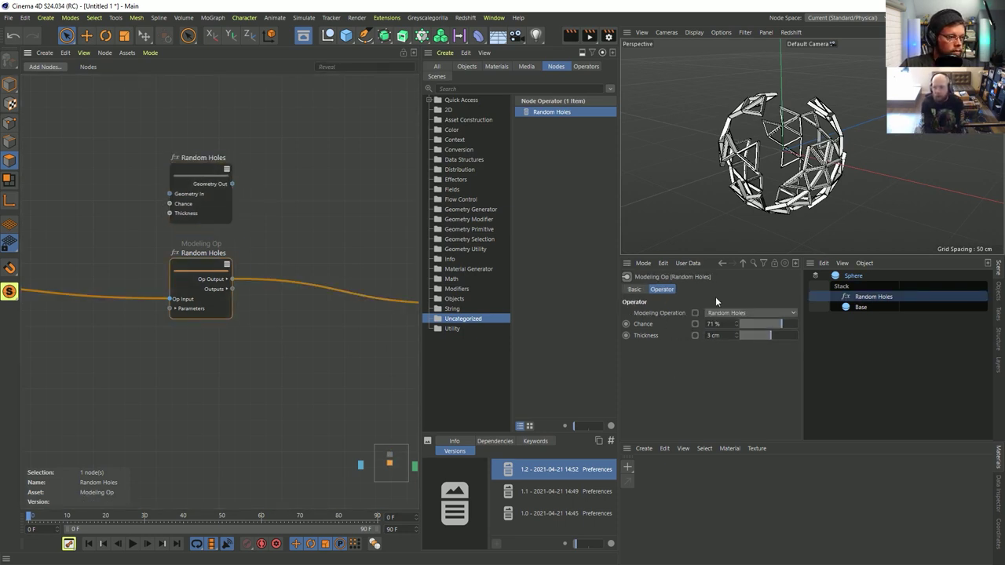
# Step: Set the Random Holes modifier's Chance to 53% and its Thickness to -15 cm
pyautogui.click(552, 488)
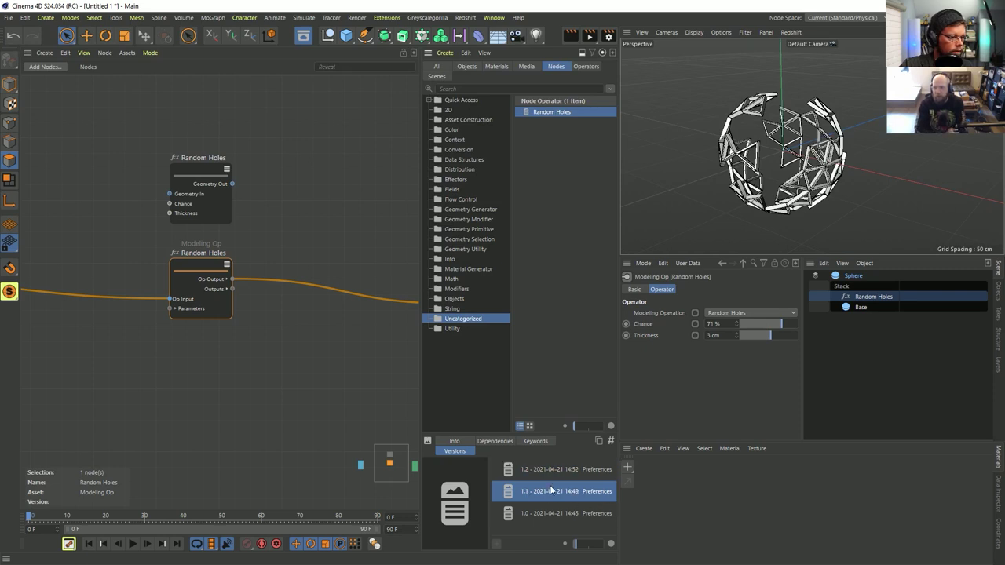
pyautogui.click(547, 475)
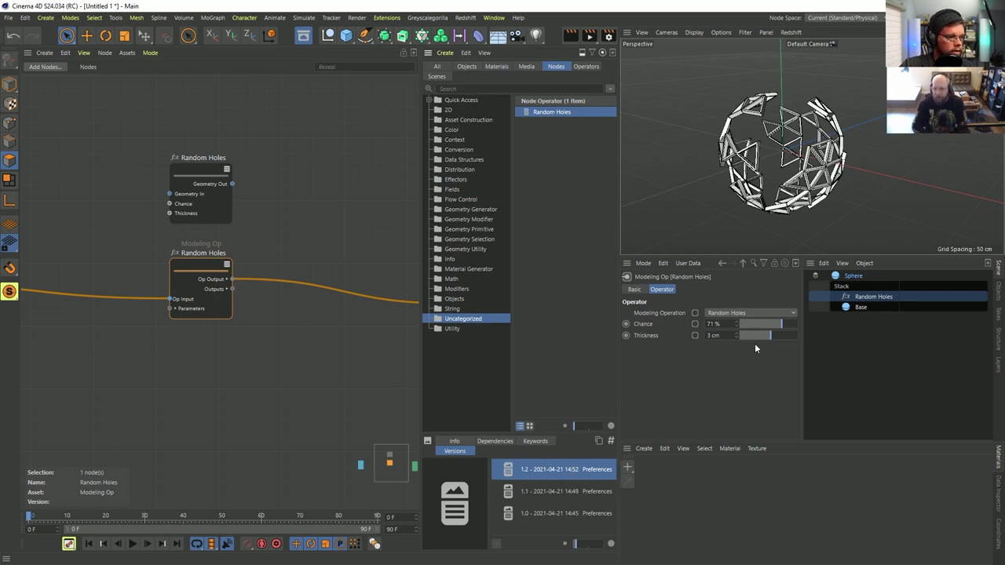
pyautogui.moveTo(781, 324); pyautogui.dragTo(760, 336)
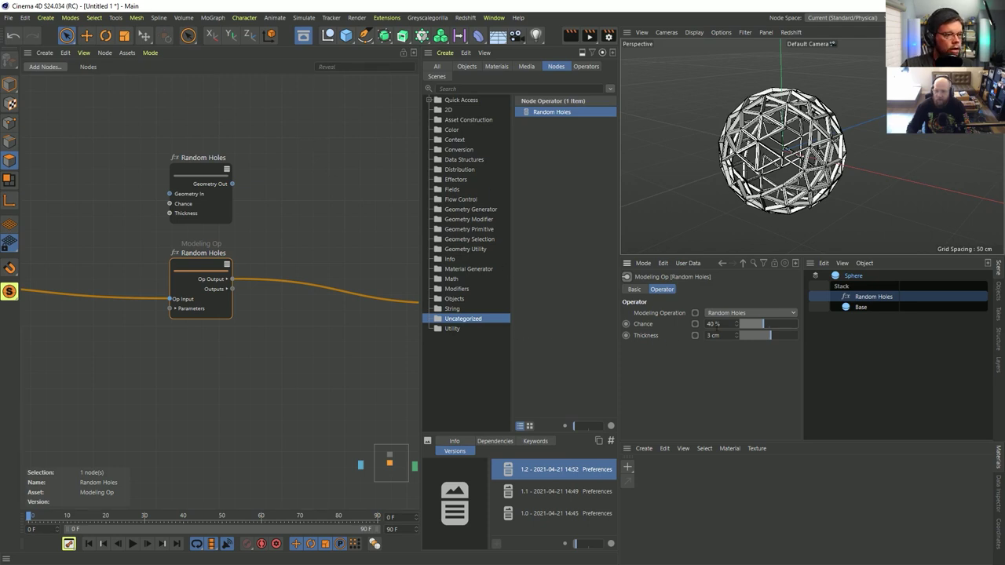
pyautogui.moveTo(759, 324)
pyautogui.mouseDown()
pyautogui.moveTo(785, 326)
pyautogui.moveTo(745, 325)
pyautogui.moveTo(777, 336)
pyautogui.moveTo(760, 337)
pyautogui.mouseUp()
pyautogui.moveTo(746, 324); pyautogui.dragTo(772, 329)
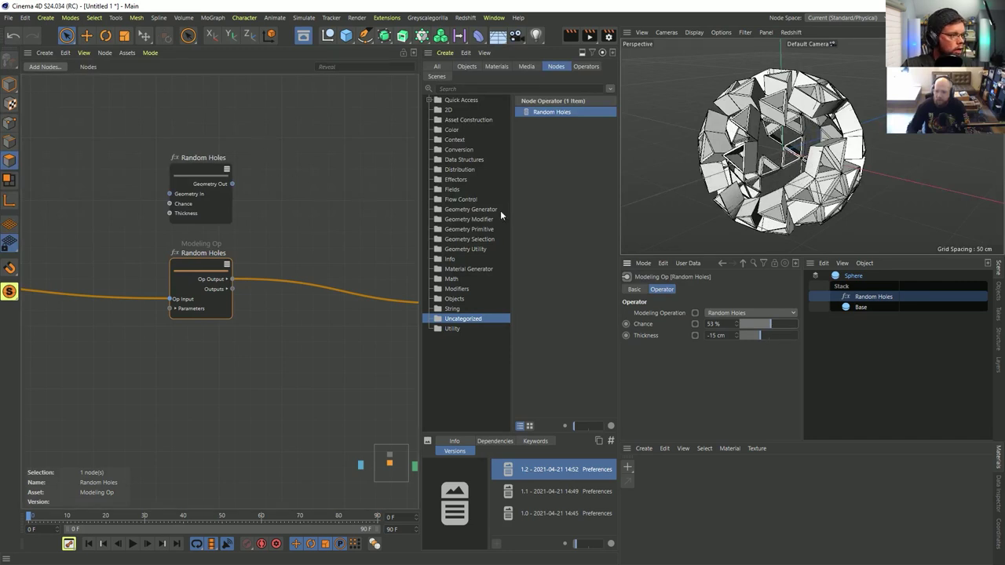
pyautogui.keyDown('alt'); pyautogui.moveTo(772, 174); pyautogui.dragTo(799, 169); pyautogui.keyUp('alt')
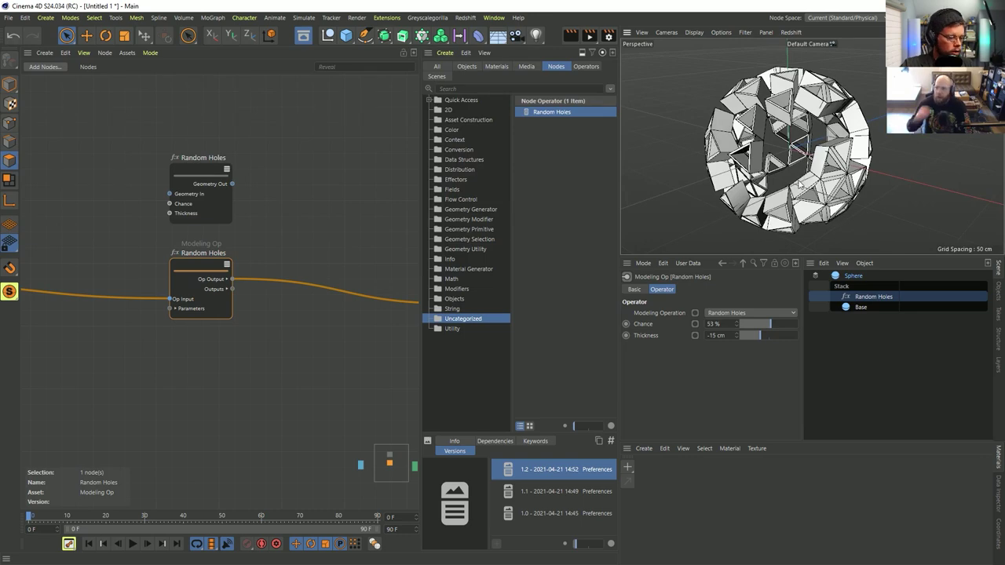
# Step: Capture the sphere in the viewport as a screenshot and paste it as the Random Holes asset's preview image
pyautogui.press('Print')
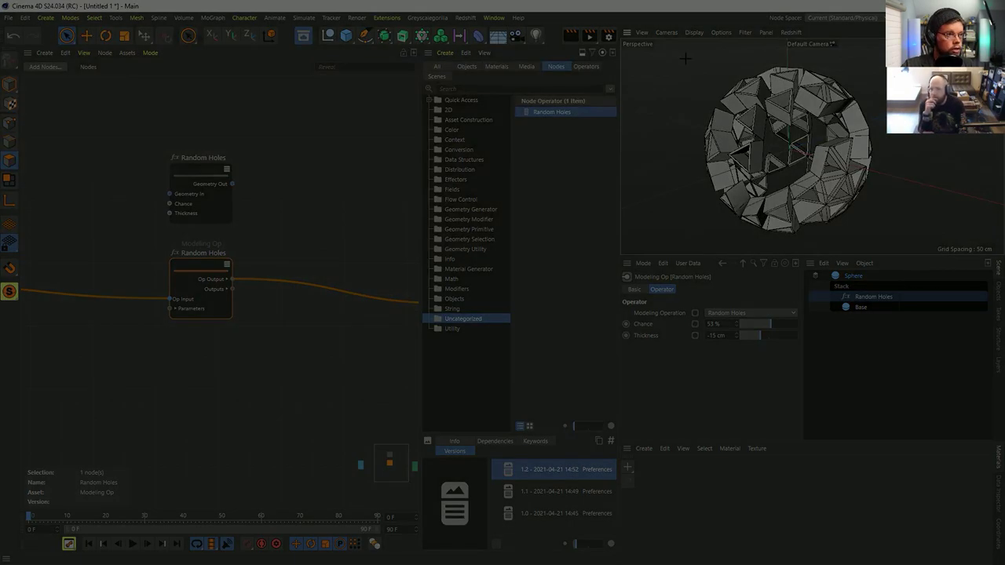
pyautogui.moveTo(685, 59); pyautogui.dragTo(895, 241)
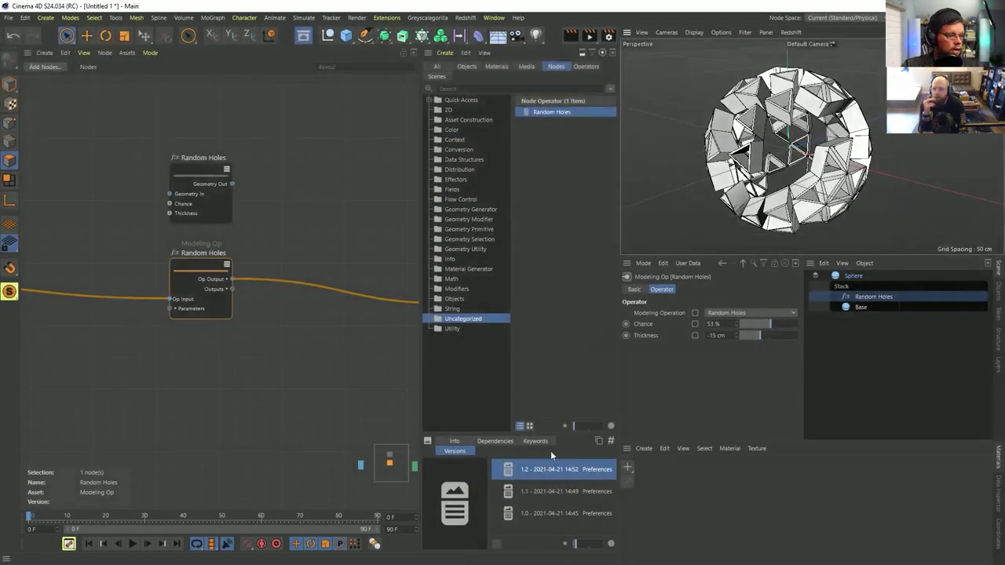
pyautogui.rightClick(438, 505)
pyautogui.click(484, 513)
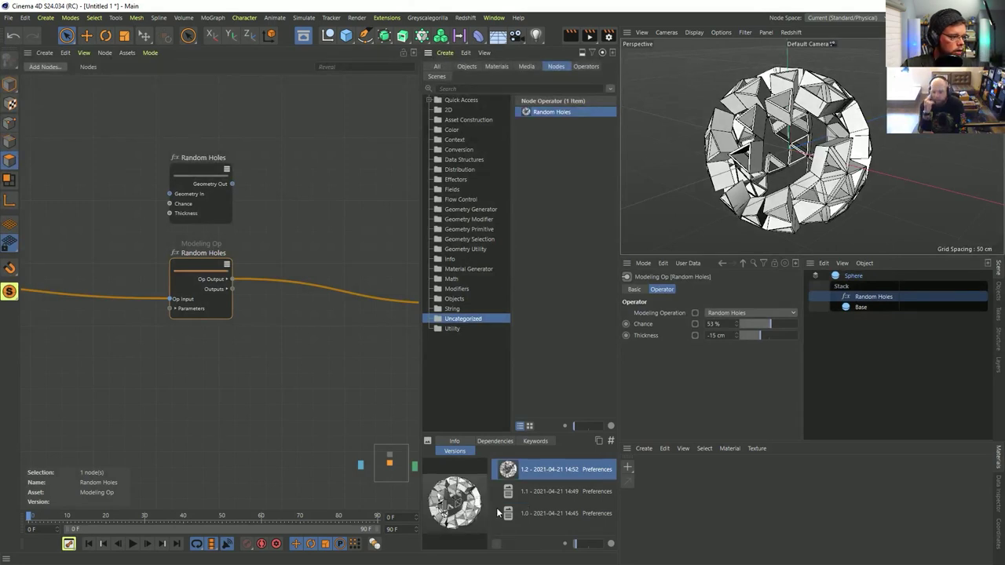
# Step: Move the Random Holes asset from Uncategorized into the Geometry Modifier category and select it there
pyautogui.moveTo(527, 113); pyautogui.dragTo(485, 221)
pyautogui.click(484, 221)
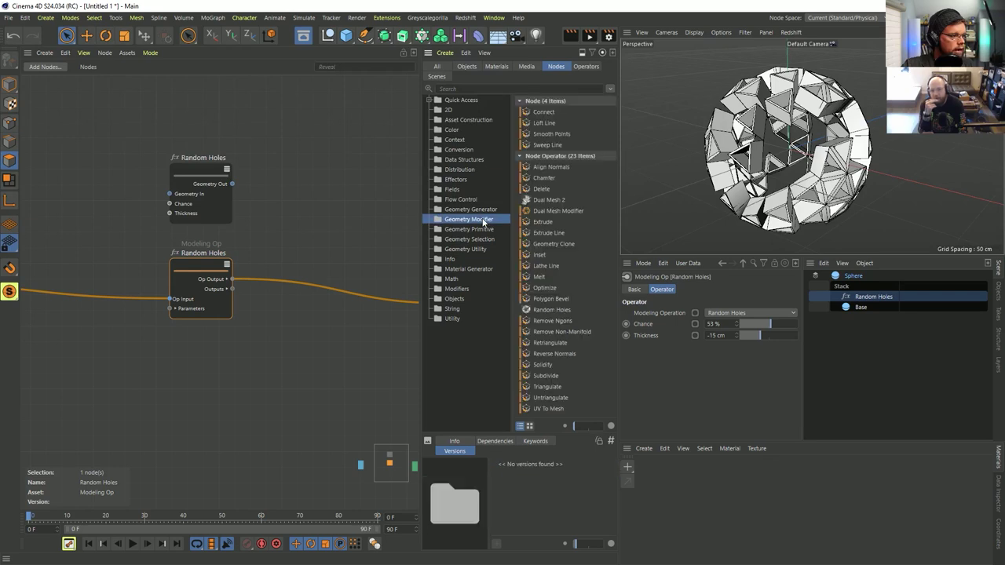
pyautogui.click(547, 310)
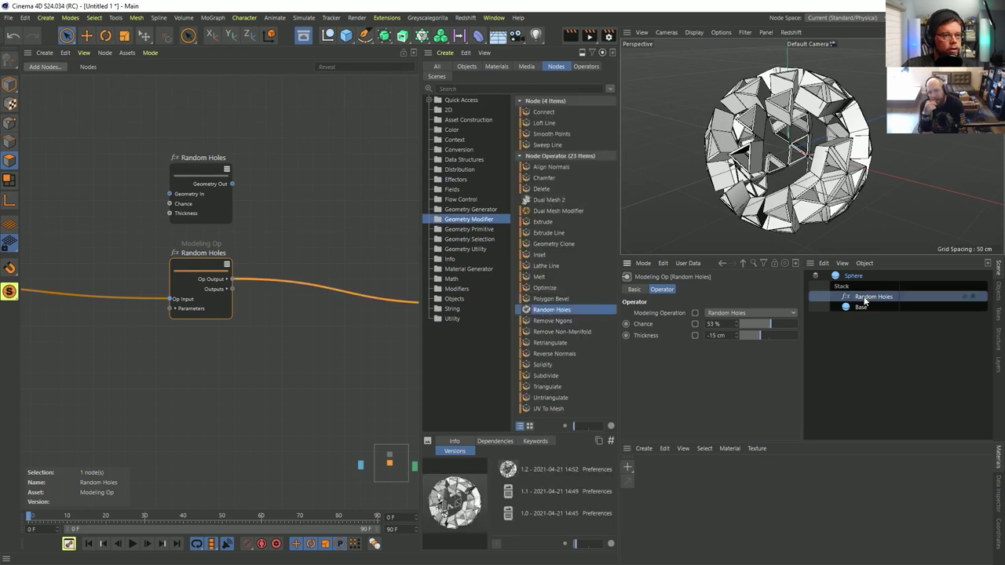
# Step: Replace the sphere's Random Holes modifier with a fresh one from the asset library, and align the standalone node above it
pyautogui.press('Delete')
pyautogui.moveTo(609, 313); pyautogui.dragTo(852, 287)
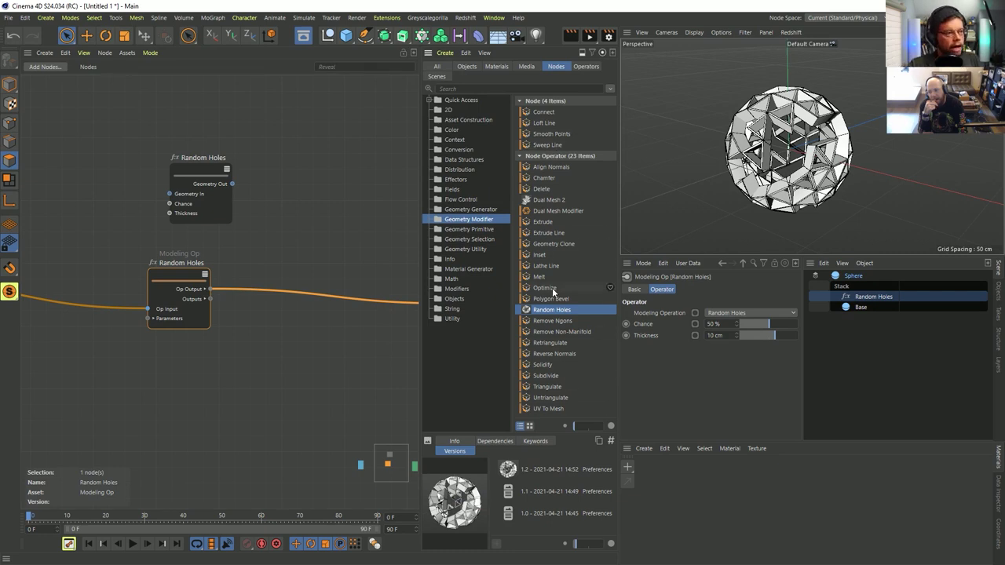
pyautogui.moveTo(210, 187); pyautogui.dragTo(188, 186)
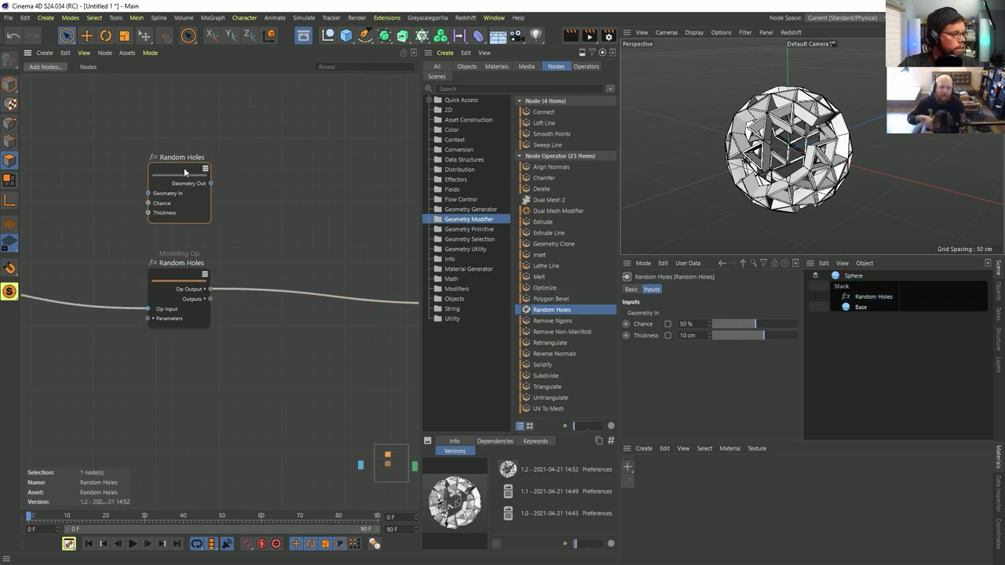
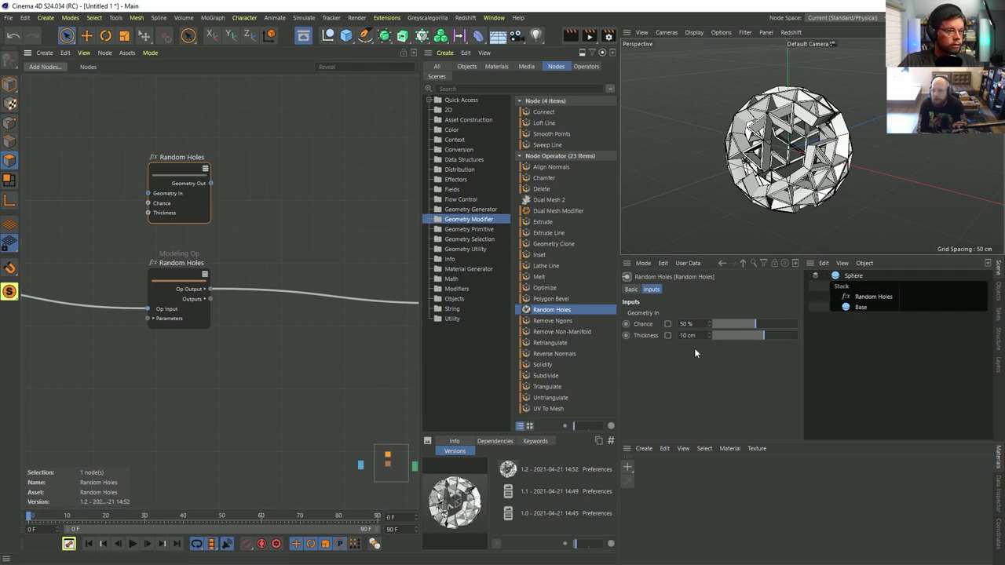
# Step: Set the base sphere's Radius to 168 cm and its Segments to 97
pyautogui.click(863, 306)
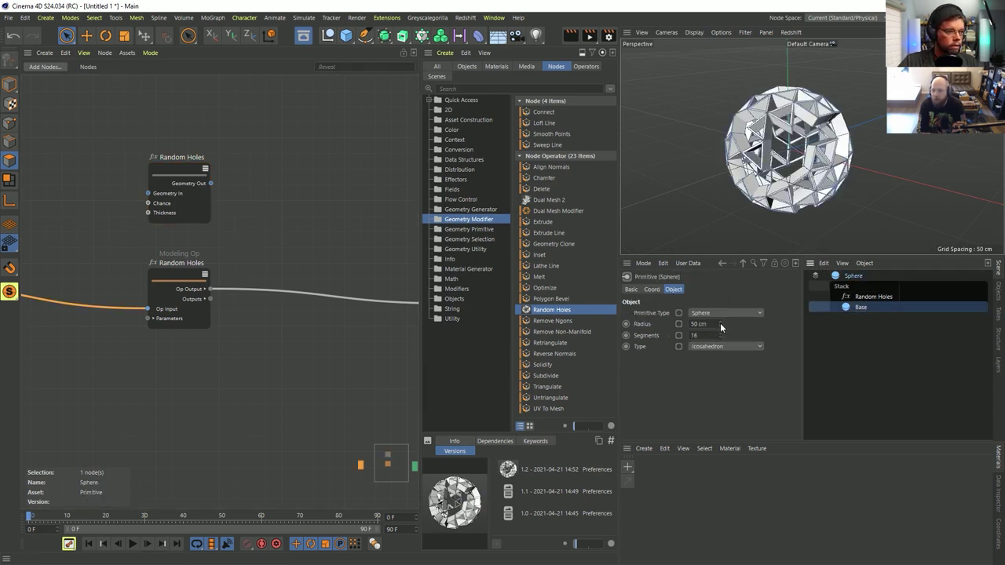
pyautogui.moveTo(720, 323); pyautogui.dragTo(721, 308)
pyautogui.scroll(-6, 774, 157)
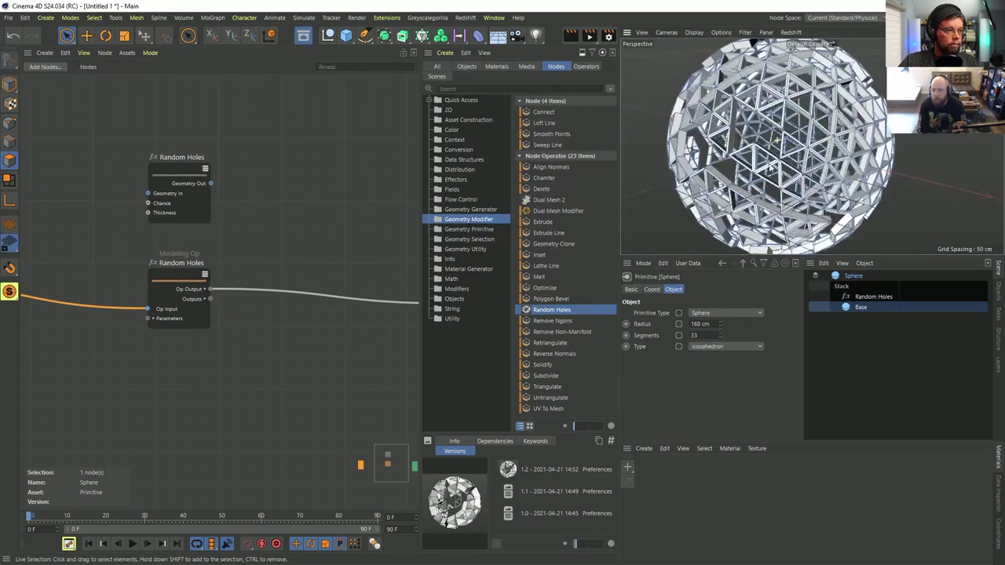
pyautogui.scroll(-2, 770, 167)
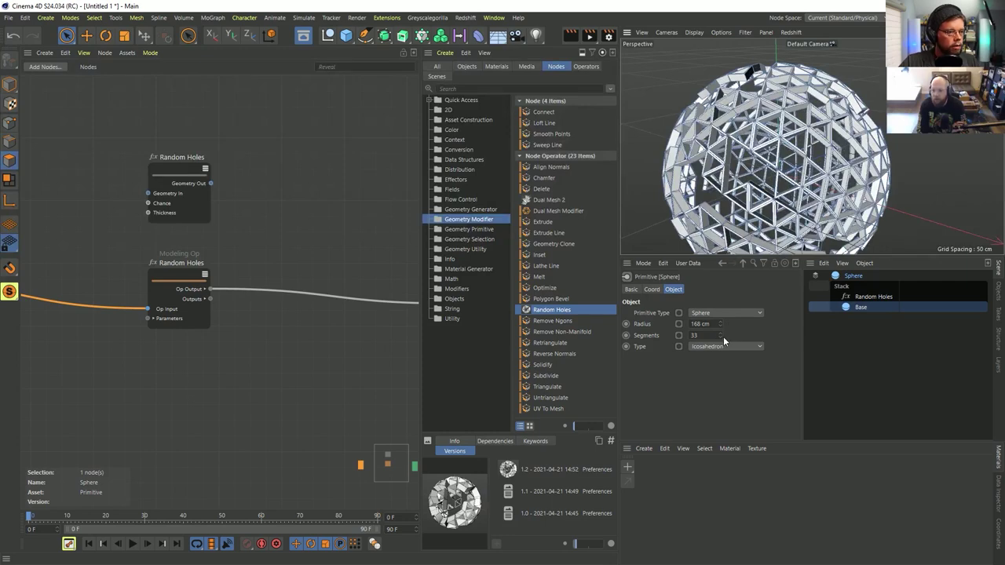
pyautogui.moveTo(721, 335); pyautogui.dragTo(721, 303)
pyautogui.keyDown('alt'); pyautogui.moveTo(751, 94); pyautogui.dragTo(766, 110); pyautogui.keyUp('alt')
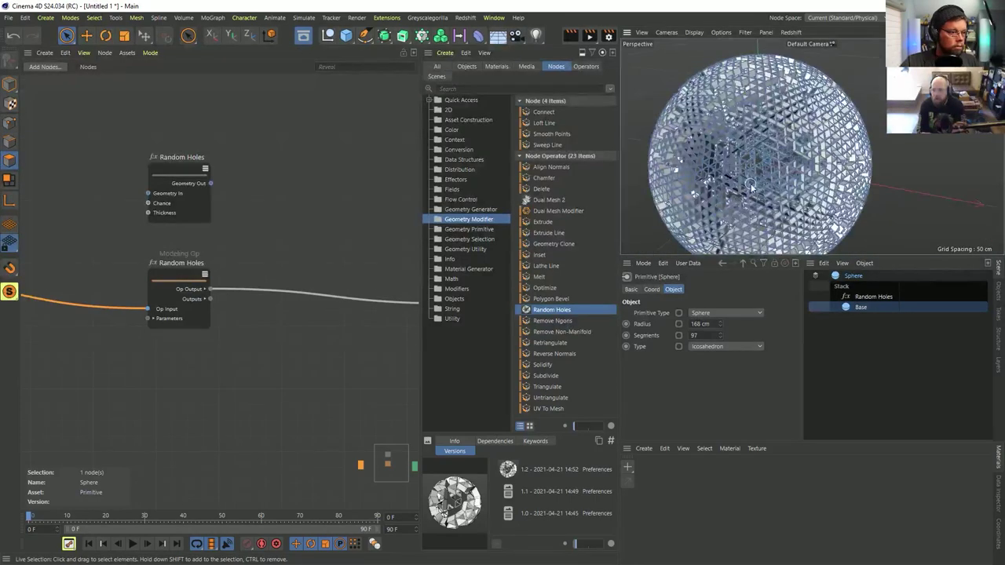
# Step: Set the Random Holes modifier's Chance to 92% and Thickness to 2 cm, and inspect the resulting sphere up close
pyautogui.click(868, 297)
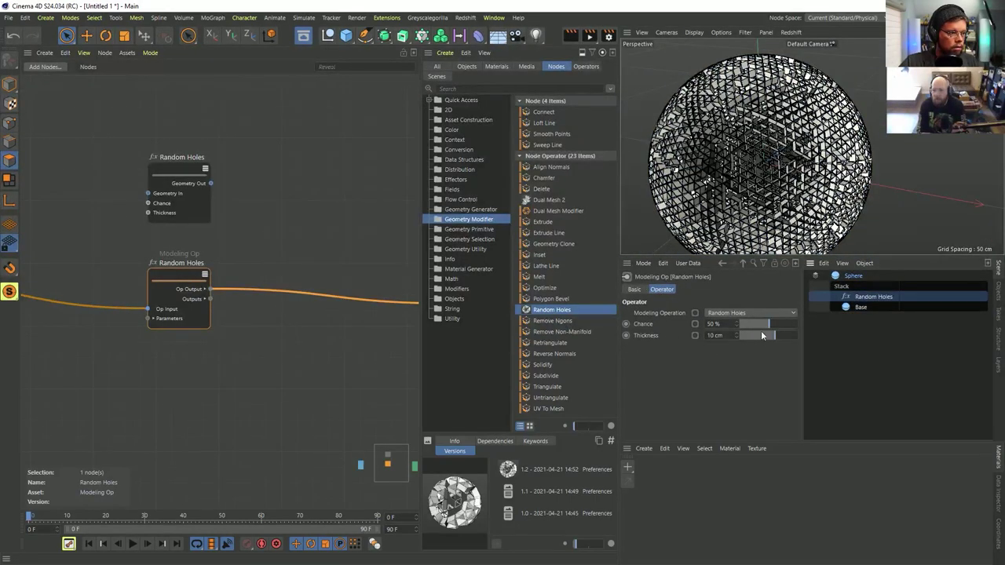
pyautogui.moveTo(764, 325); pyautogui.dragTo(787, 340)
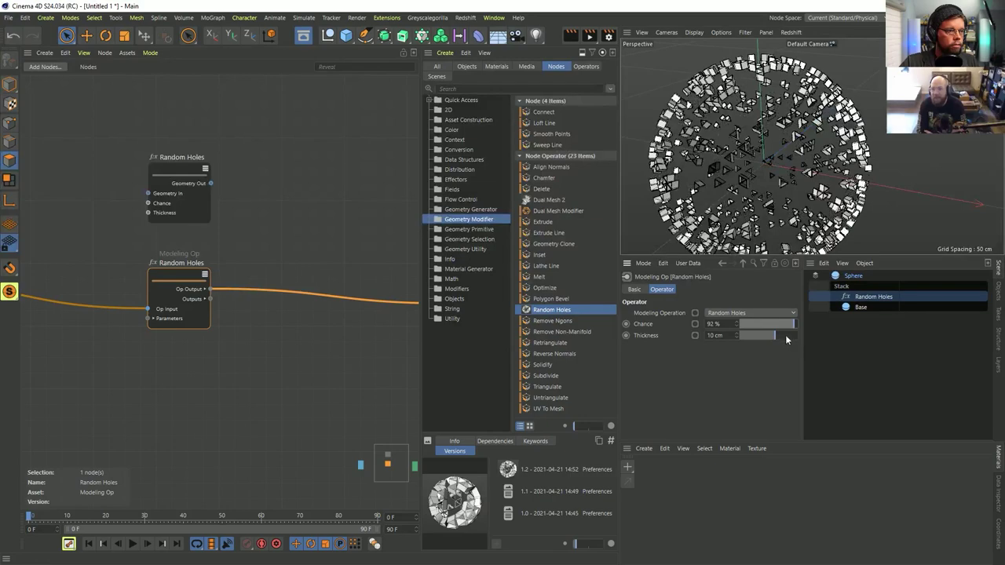
pyautogui.click(746, 337)
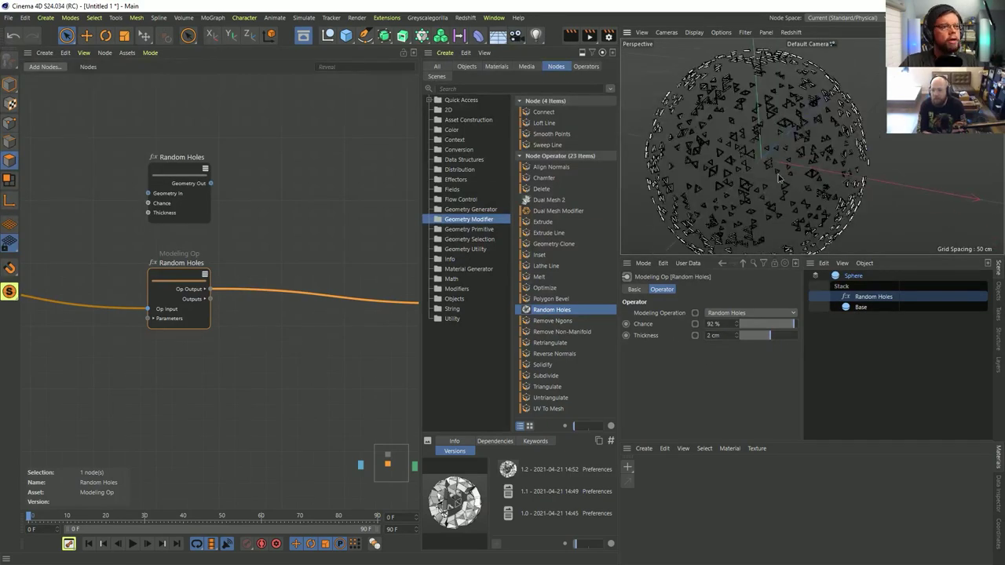
pyautogui.scroll(5, 778, 179)
pyautogui.keyDown('alt'); pyautogui.moveTo(778, 178); pyautogui.dragTo(744, 174); pyautogui.keyUp('alt')
pyautogui.scroll(-4, 744, 175)
pyautogui.scroll(4, 746, 164)
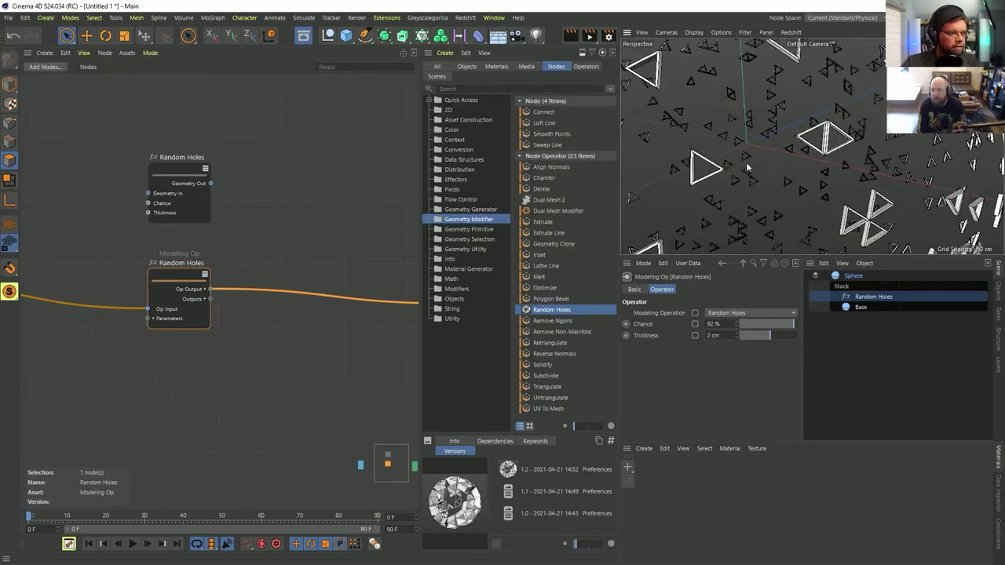
pyautogui.scroll(-5, 746, 161)
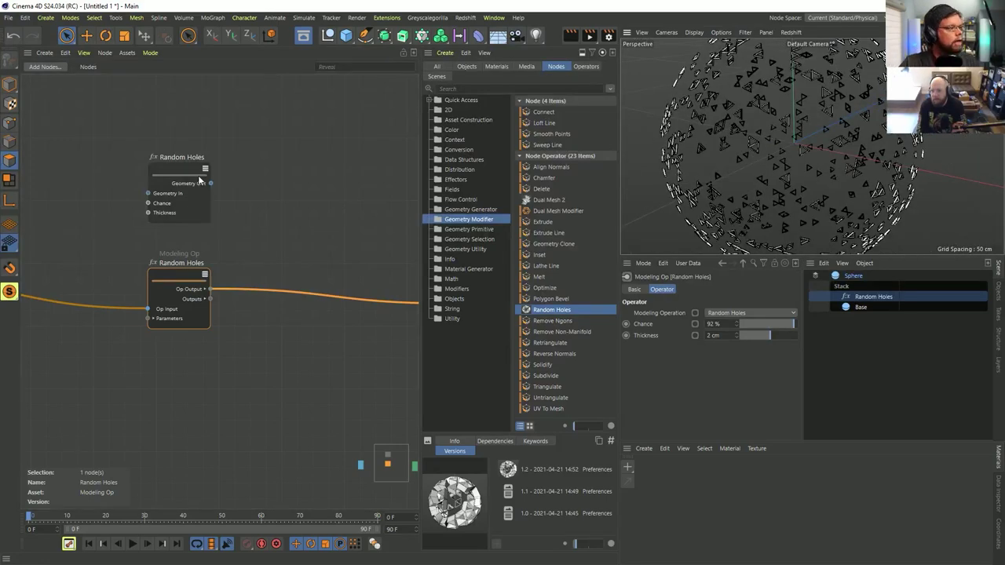
# Step: Move the standalone Random Holes node higher and add a second Random Holes node beside it in the graph
pyautogui.moveTo(199, 180); pyautogui.dragTo(206, 148)
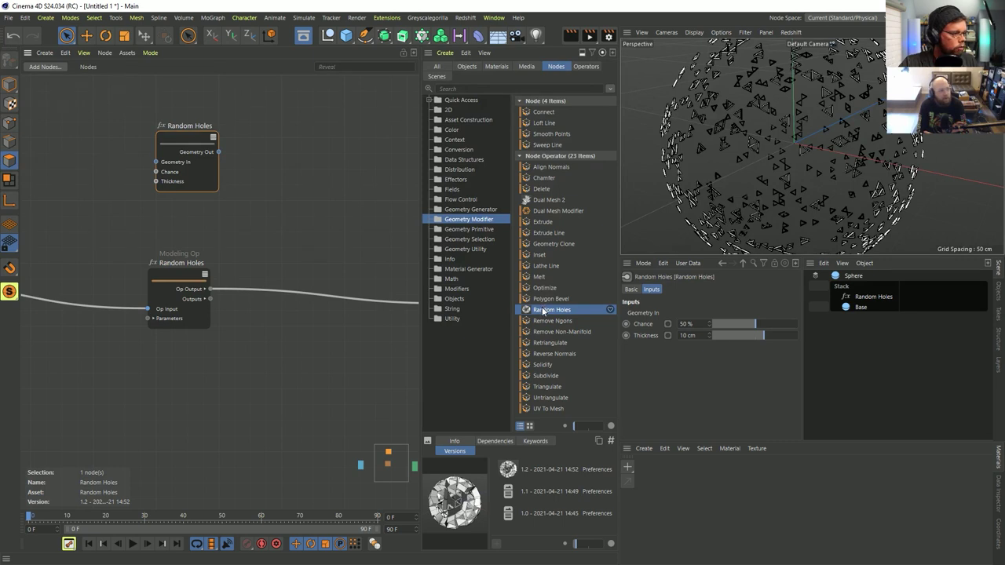
pyautogui.moveTo(330, 180); pyautogui.dragTo(328, 149)
pyautogui.rightClick(330, 156)
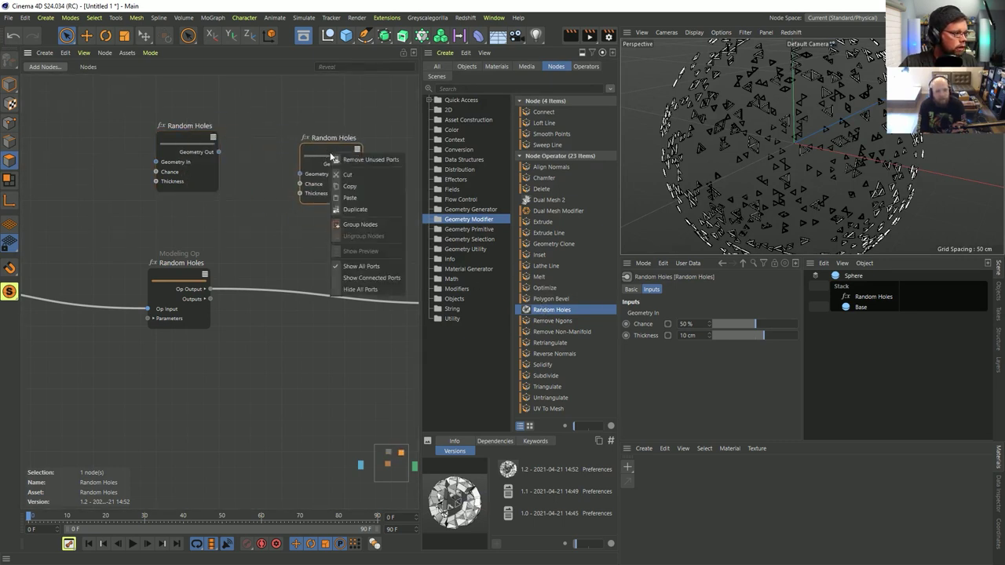
pyautogui.click(298, 131)
# Step: Open the second Random Holes node's asset for editing, examine its internal node chain, and close the asset editor
pyautogui.click(150, 53)
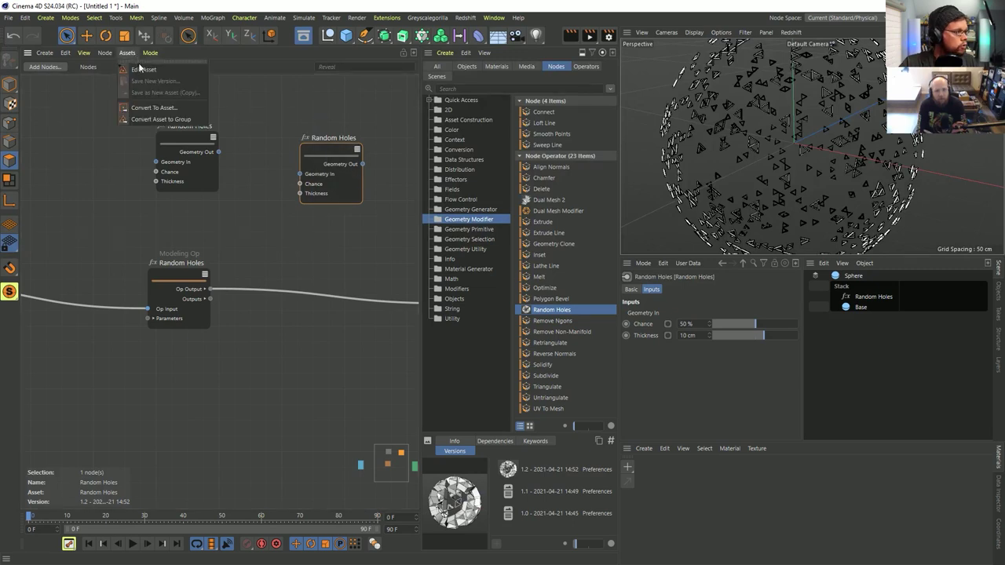
pyautogui.click(144, 68)
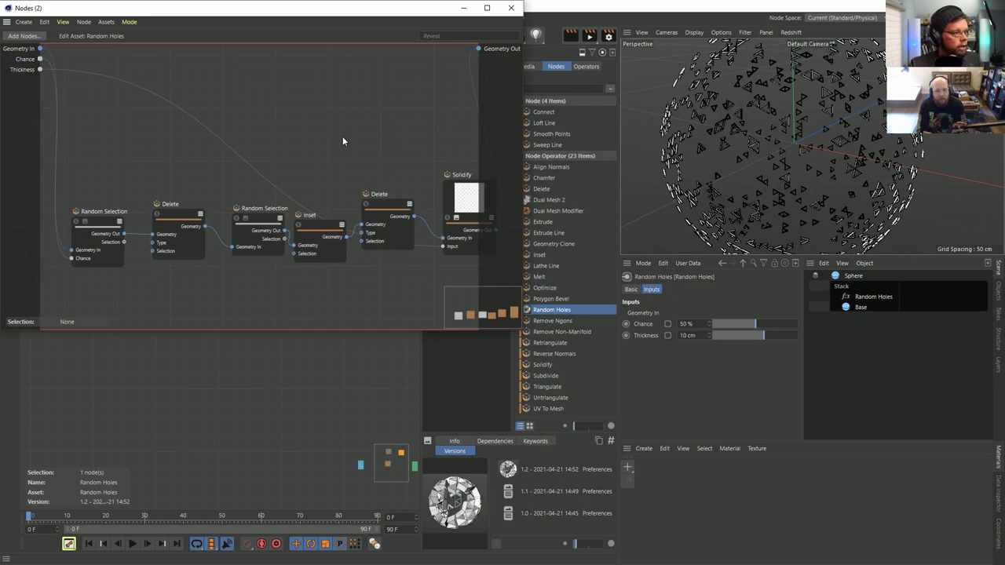
pyautogui.click(511, 7)
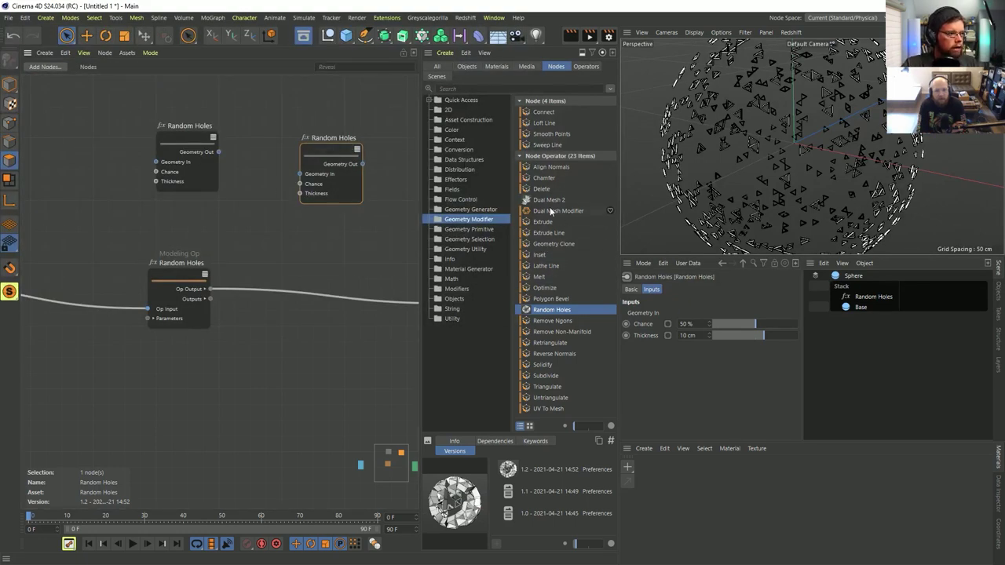
# Step: Add a Dual Mesh 2 node below the second Random Holes node and examine the internal graph of its asset
pyautogui.moveTo(554, 199); pyautogui.dragTo(271, 373)
pyautogui.moveTo(295, 424); pyautogui.dragTo(299, 282)
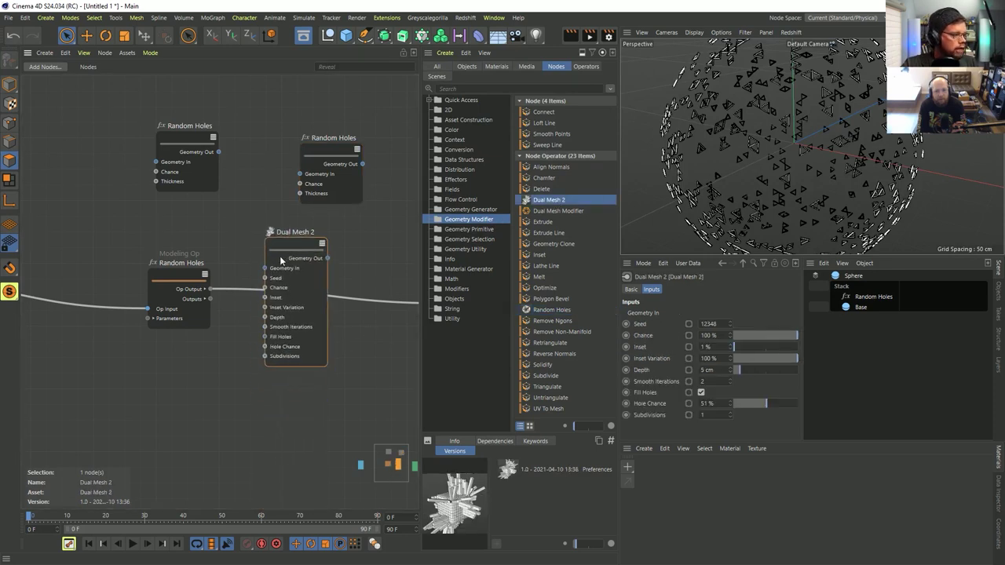
pyautogui.click(127, 52)
pyautogui.click(136, 68)
pyautogui.scroll(-5, 299, 179)
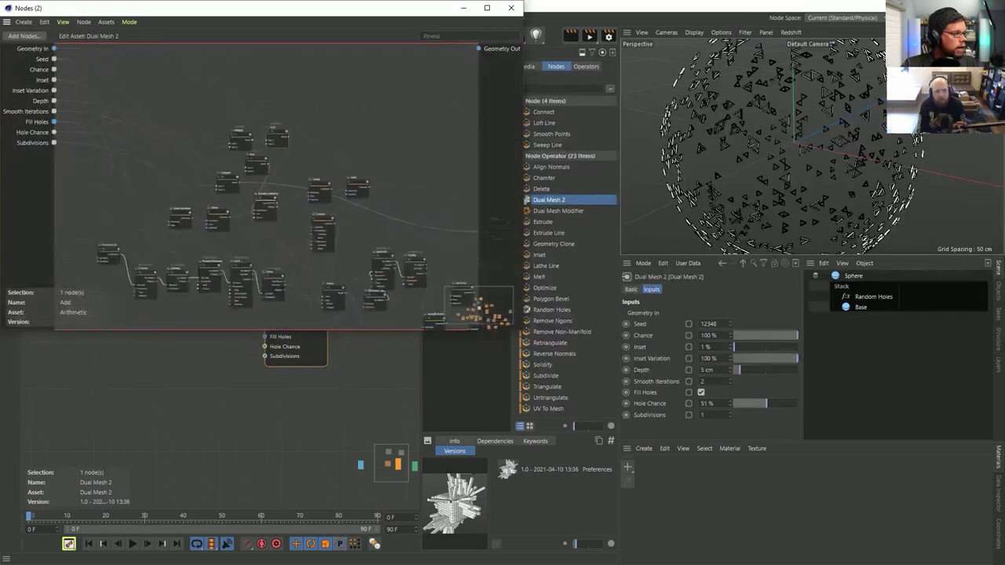
pyautogui.scroll(5, 210, 235)
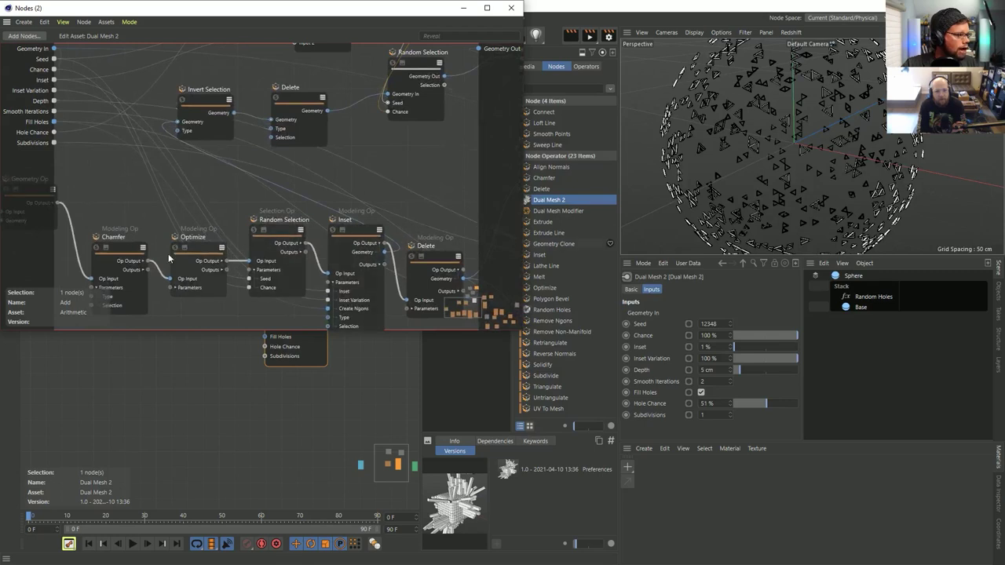
pyautogui.moveTo(198, 252); pyautogui.dragTo(206, 252)
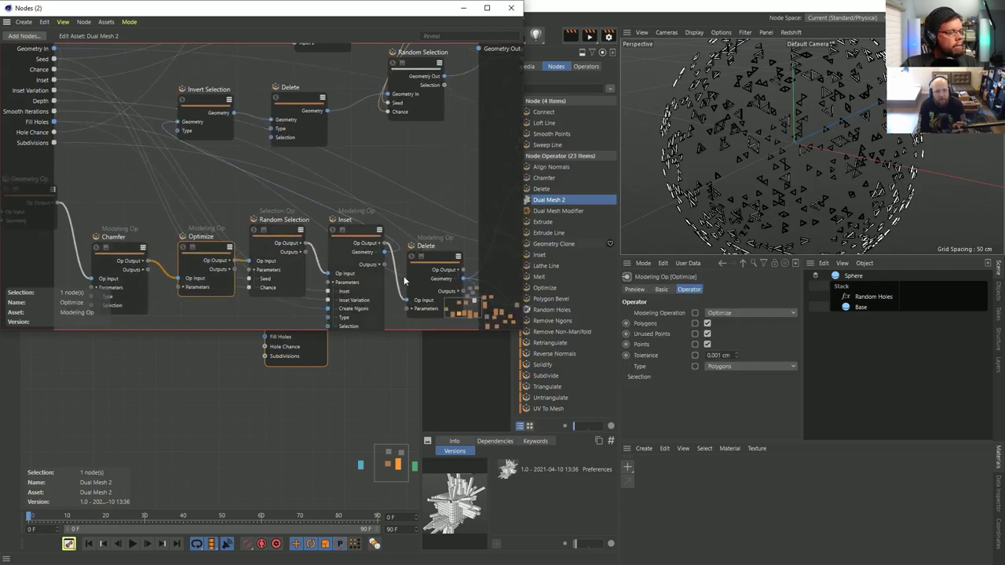
pyautogui.scroll(-4, 406, 280)
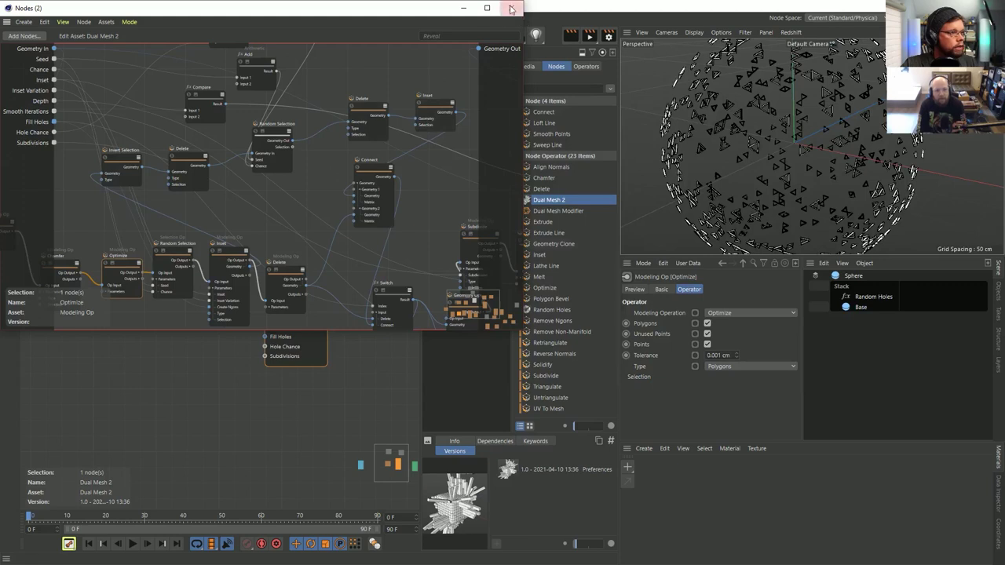
pyautogui.click(511, 8)
pyautogui.click(331, 107)
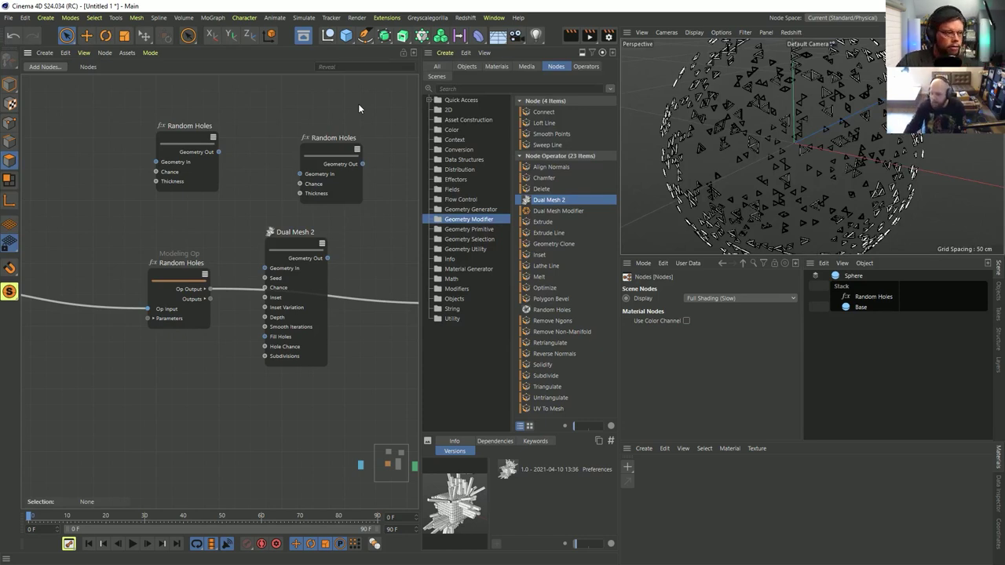
# Step: Delete the Dual Mesh 2 node and move the second Random Holes node lower in the graph
pyautogui.click(291, 280)
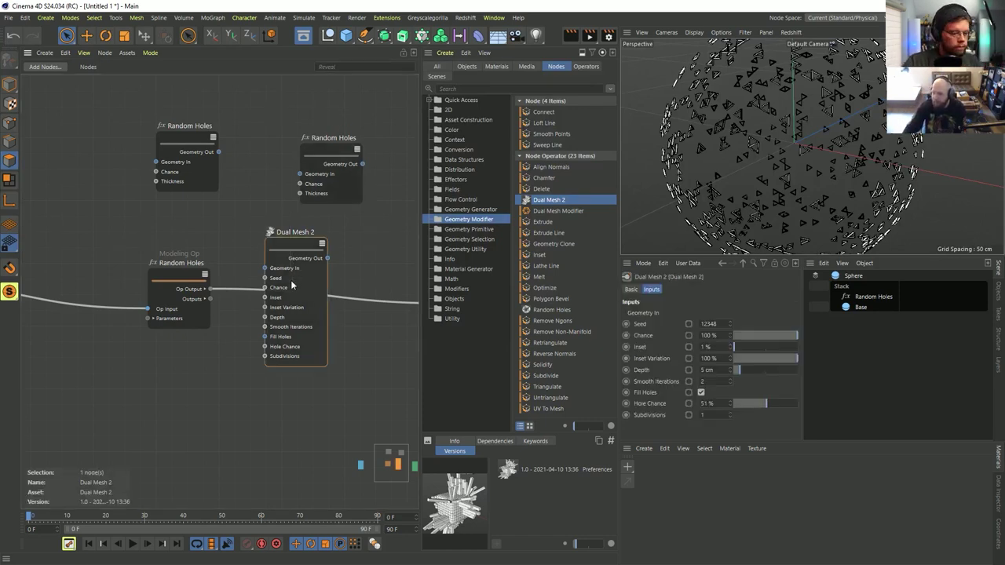
pyautogui.press('Delete')
pyautogui.moveTo(333, 167); pyautogui.dragTo(321, 210)
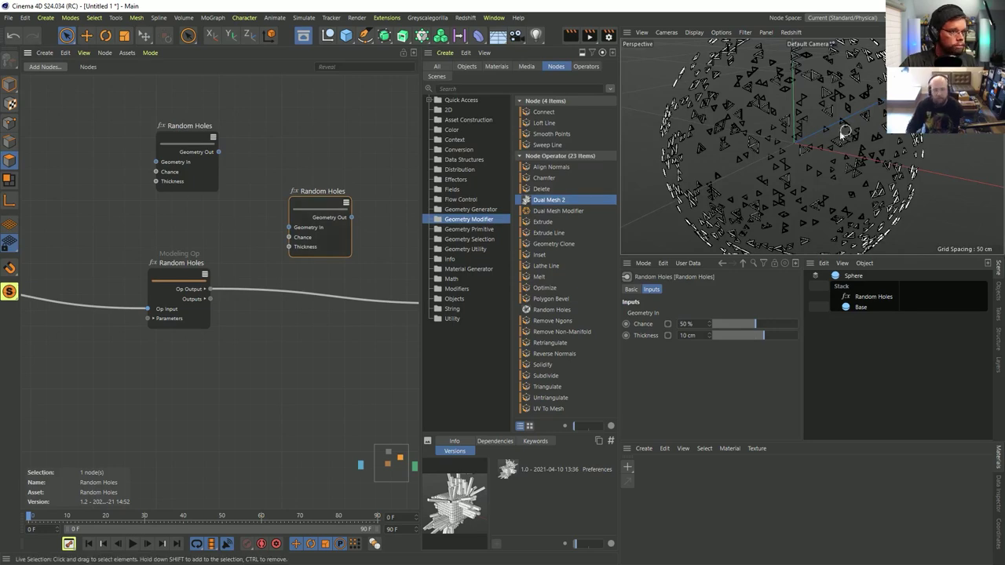
# Step: Set the sphere base's radius to 137 cm and its segments to 24
pyautogui.scroll(5, 765, 160)
pyautogui.scroll(-3, 765, 159)
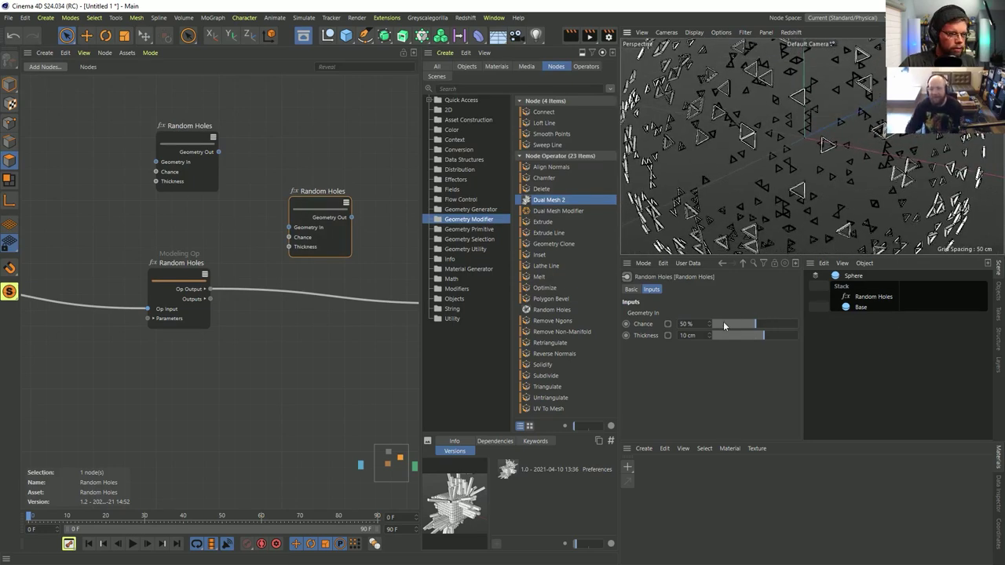
pyautogui.click(632, 290)
pyautogui.click(651, 291)
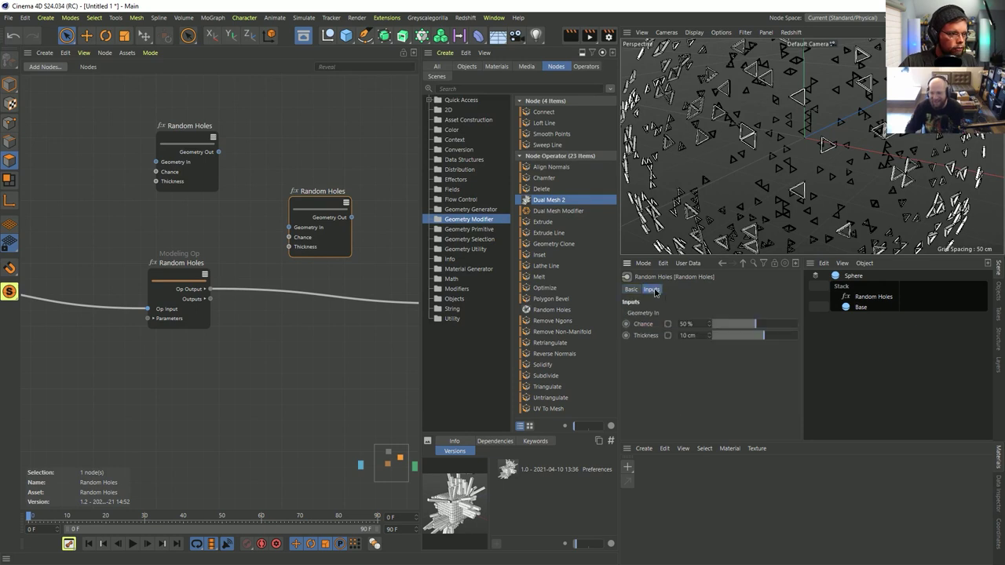
pyautogui.click(868, 309)
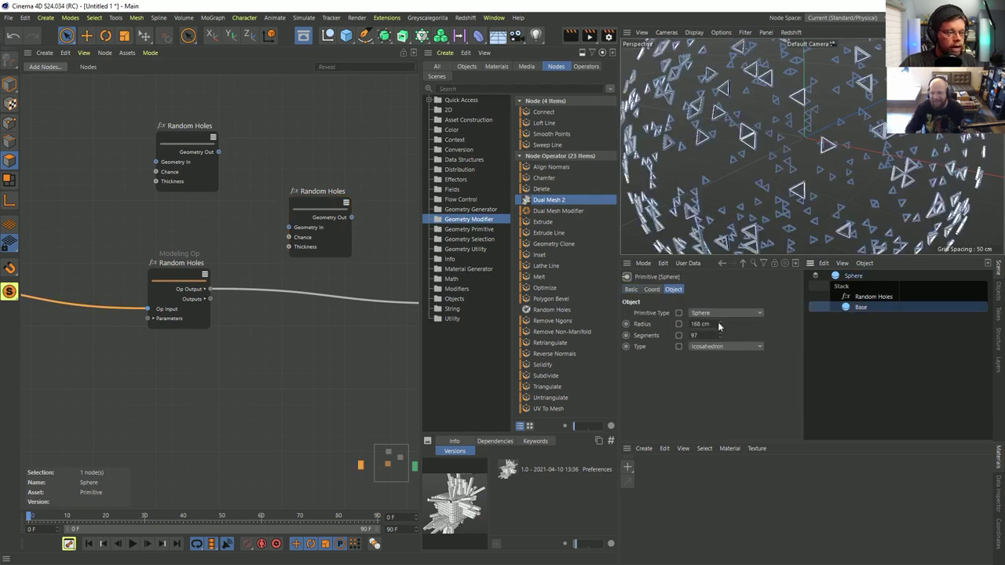
pyautogui.moveTo(718, 326); pyautogui.dragTo(721, 365)
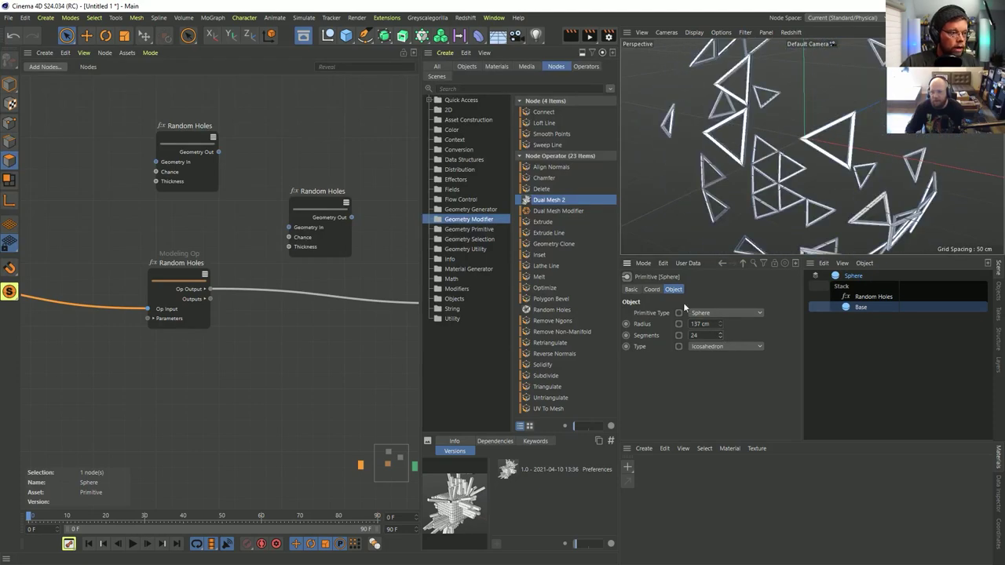
# Step: Raise the thickness of the sphere's Random Holes modifier to 44 cm
pyautogui.click(872, 297)
pyautogui.moveTo(770, 339); pyautogui.dragTo(796, 336)
pyautogui.keyDown('alt'); pyautogui.moveTo(817, 204); pyautogui.dragTo(789, 187); pyautogui.keyUp('alt')
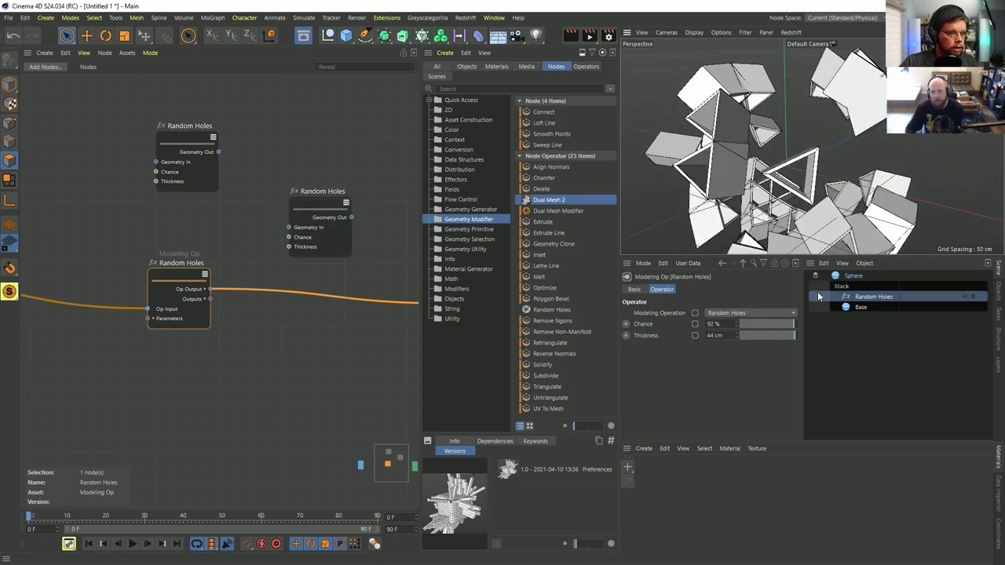
# Step: Add a second Random Holes modifier at the top of the sphere's stack and examine the model from several angles
pyautogui.moveTo(552, 310); pyautogui.dragTo(873, 295)
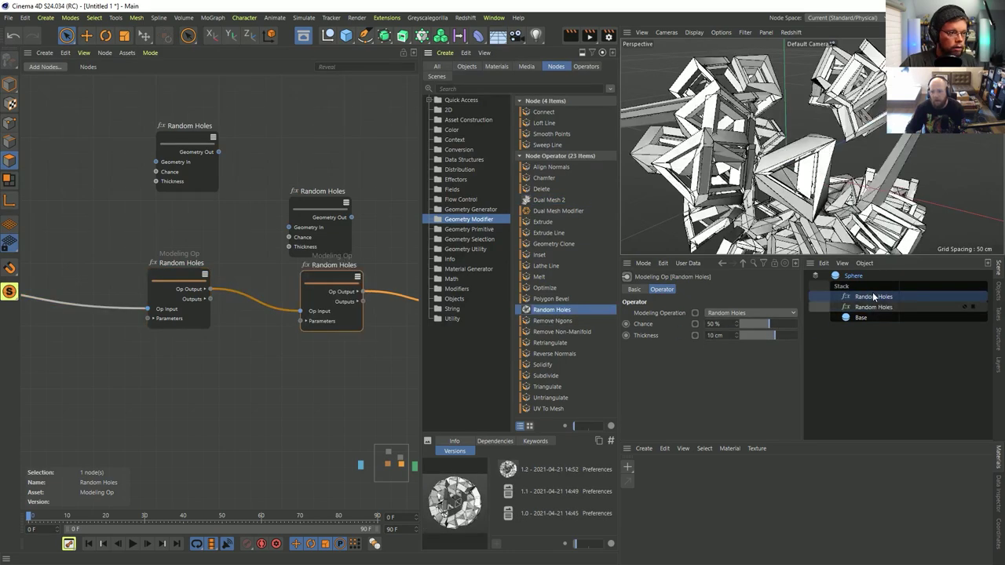
pyautogui.keyDown('alt'); pyautogui.moveTo(809, 179); pyautogui.dragTo(773, 194); pyautogui.keyUp('alt')
pyautogui.keyDown('alt'); pyautogui.moveTo(741, 134); pyautogui.dragTo(675, 134, button='right'); pyautogui.keyUp('alt')
pyautogui.keyDown('alt'); pyautogui.moveTo(730, 144); pyautogui.dragTo(721, 143); pyautogui.keyUp('alt')
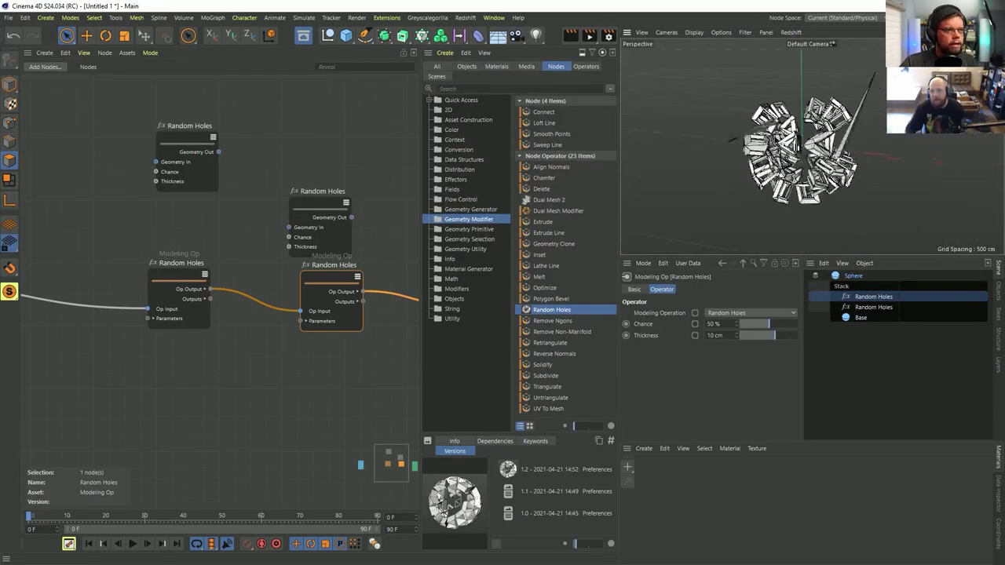
pyautogui.keyDown('alt'); pyautogui.moveTo(721, 144); pyautogui.dragTo(785, 143, button='right'); pyautogui.keyUp('alt')
pyautogui.keyDown('alt'); pyautogui.moveTo(785, 143); pyautogui.dragTo(721, 144); pyautogui.keyUp('alt')
pyautogui.scroll(8, 721, 144)
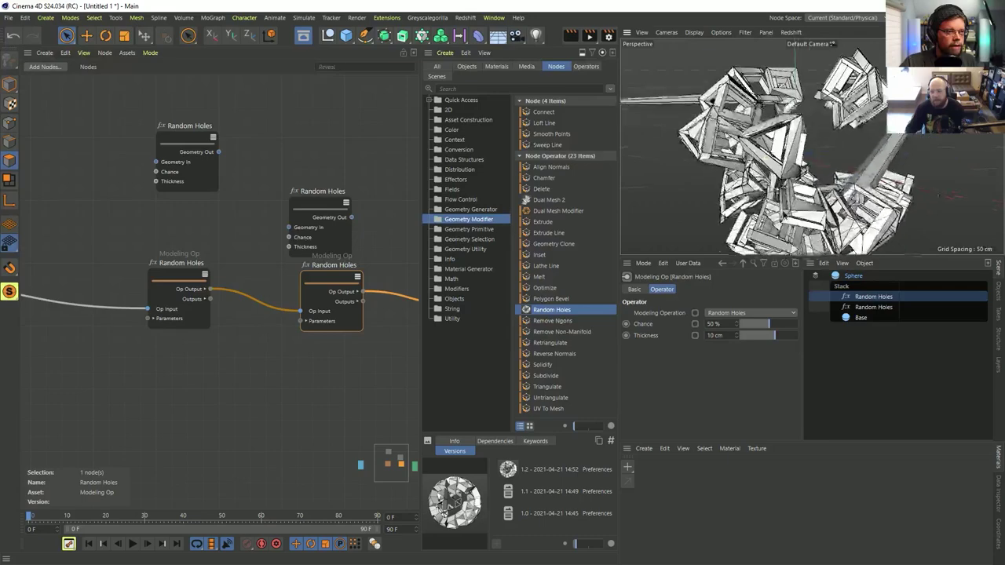
pyautogui.scroll(-8, 837, 212)
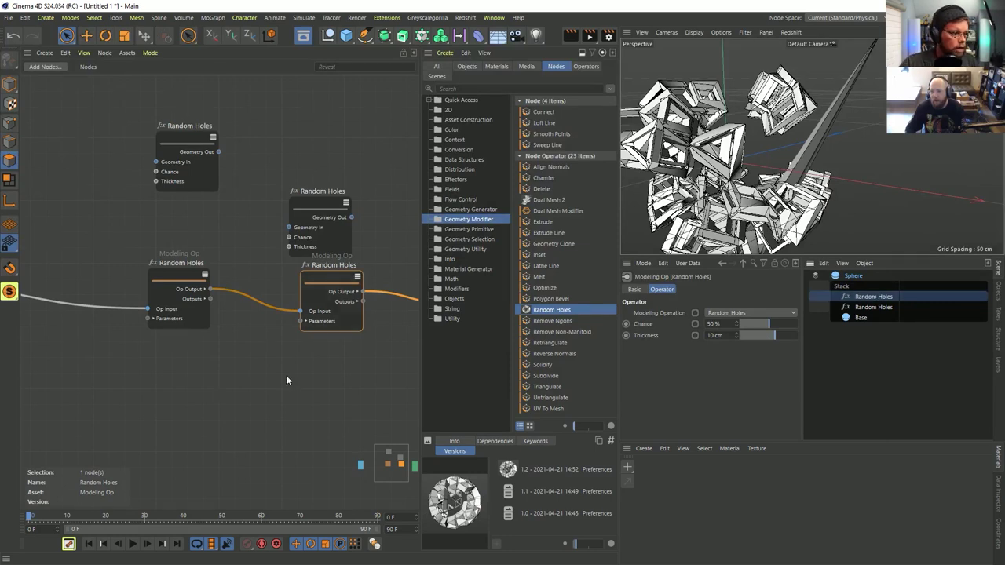
# Step: Insert a Subdivide modifier between the two Random Holes modifiers in the sphere's stack and inspect the geometry
pyautogui.moveTo(542, 376); pyautogui.dragTo(861, 306)
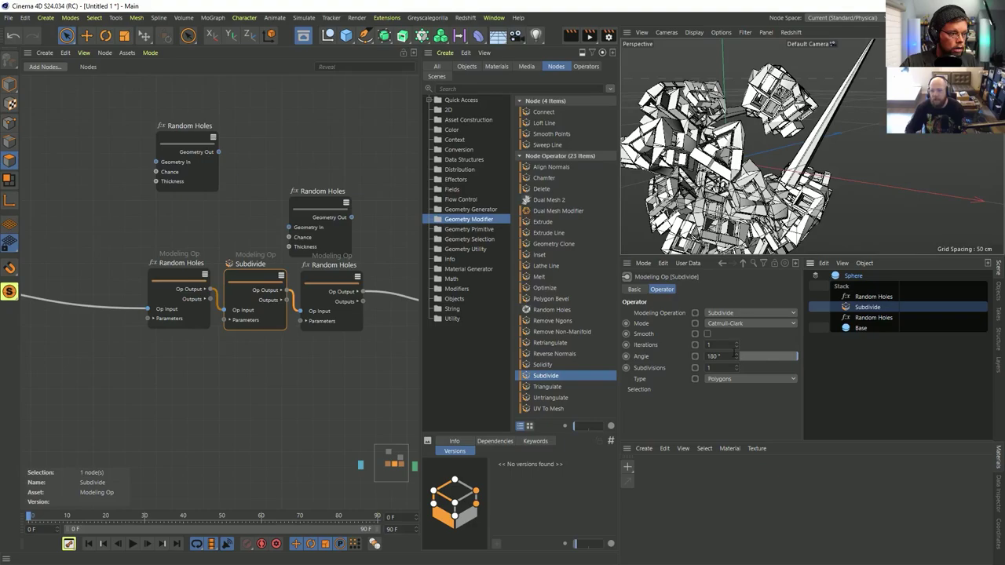
pyautogui.keyDown('alt'); pyautogui.moveTo(740, 224); pyautogui.dragTo(859, 176); pyautogui.keyUp('alt')
pyautogui.scroll(3, 709, 146)
pyautogui.scroll(-5, 774, 146)
pyautogui.scroll(2, 773, 146)
pyautogui.keyDown('alt'); pyautogui.moveTo(795, 67); pyautogui.dragTo(837, 176); pyautogui.keyUp('alt')
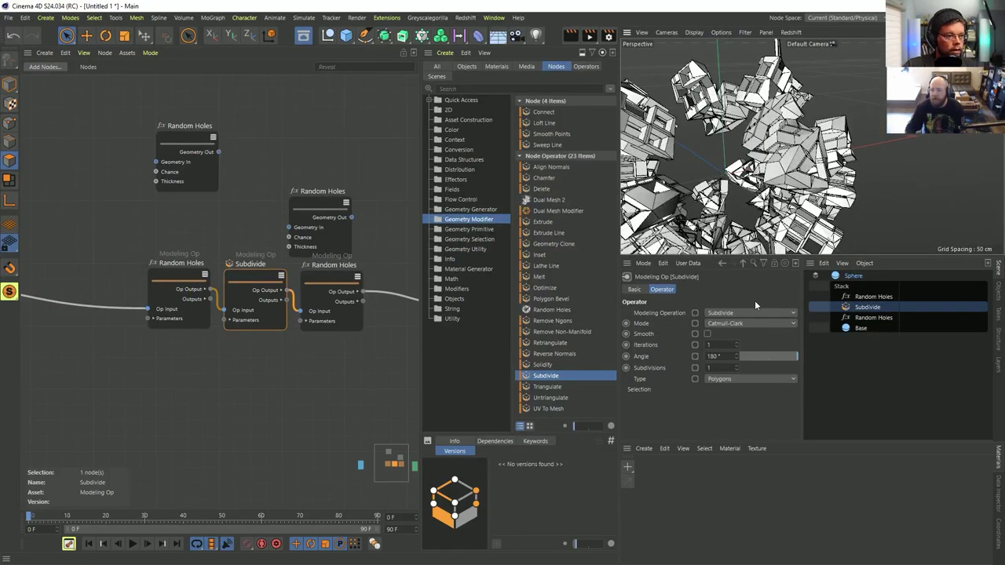
pyautogui.keyDown('alt'); pyautogui.moveTo(774, 185); pyautogui.dragTo(997, 147); pyautogui.keyUp('alt')
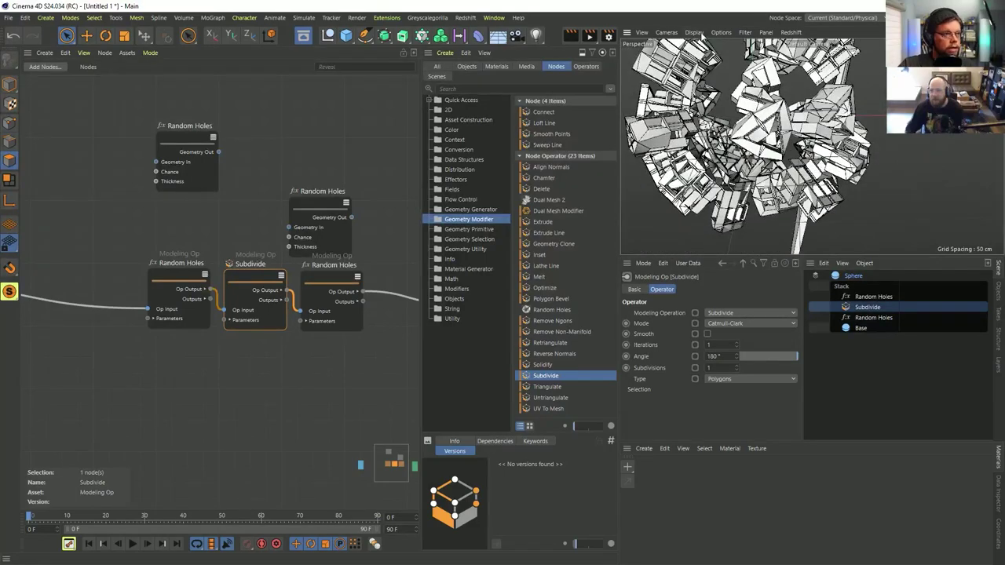
# Step: Apply a viewport filter that hides the grid and world axes, and inspect the model from several angles
pyautogui.click(721, 32)
pyautogui.click(720, 32)
pyautogui.click(720, 33)
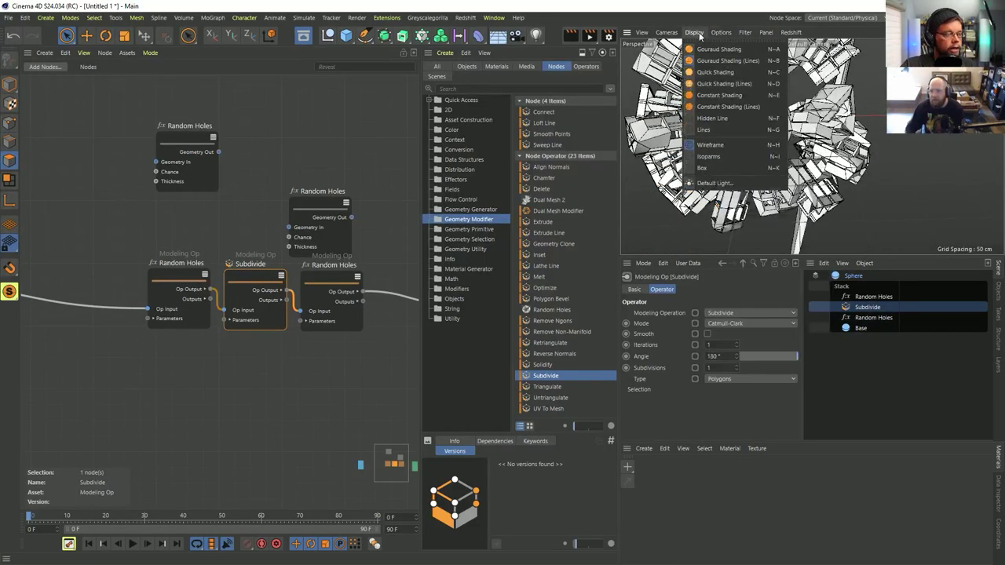
pyautogui.moveTo(756, 33)
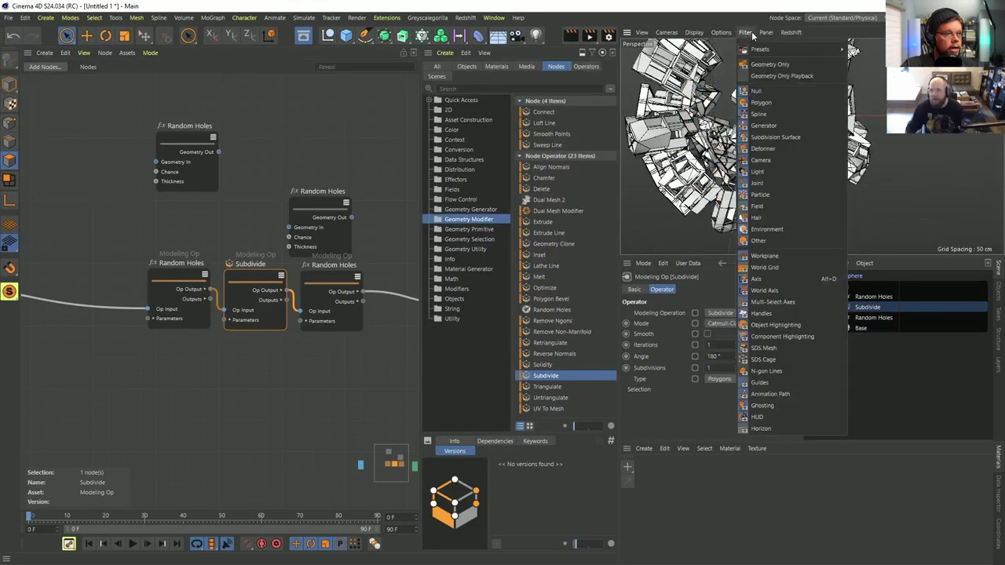
pyautogui.click(863, 76)
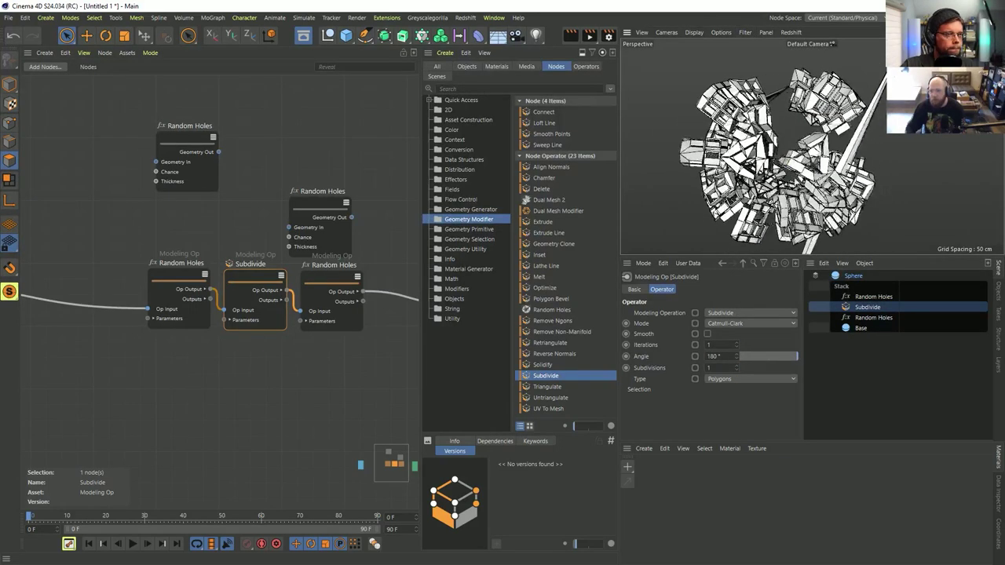
pyautogui.keyDown('alt'); pyautogui.moveTo(894, 164); pyautogui.dragTo(845, 164, button='right'); pyautogui.keyUp('alt')
pyautogui.keyDown('alt'); pyautogui.moveTo(844, 163); pyautogui.dragTo(895, 163); pyautogui.keyUp('alt')
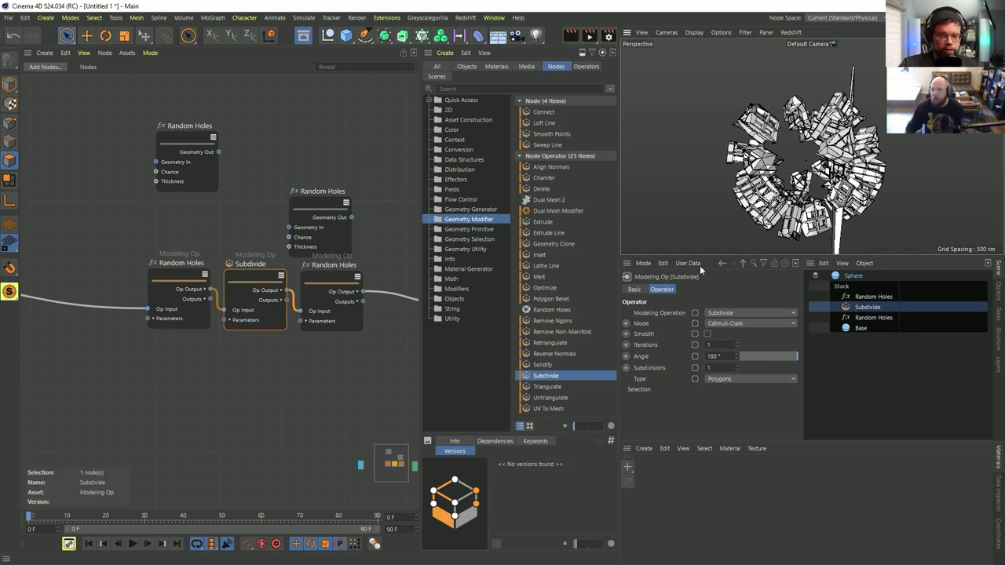
pyautogui.scroll(5, 822, 146)
pyautogui.keyDown('alt'); pyautogui.moveTo(811, 154); pyautogui.dragTo(739, 146); pyautogui.keyUp('alt')
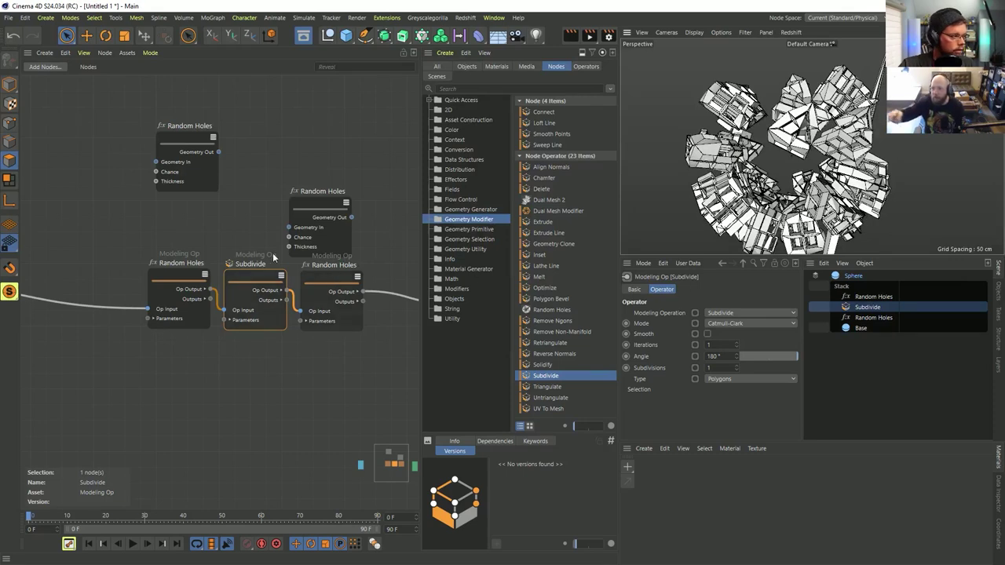
# Step: Delete the upper standalone Random Holes node from the graph, keeping the one above the modifier chain
pyautogui.moveTo(323, 251); pyautogui.dragTo(295, 243, button='middle')
pyautogui.scroll(2, 756, 182)
pyautogui.scroll(-3, 755, 183)
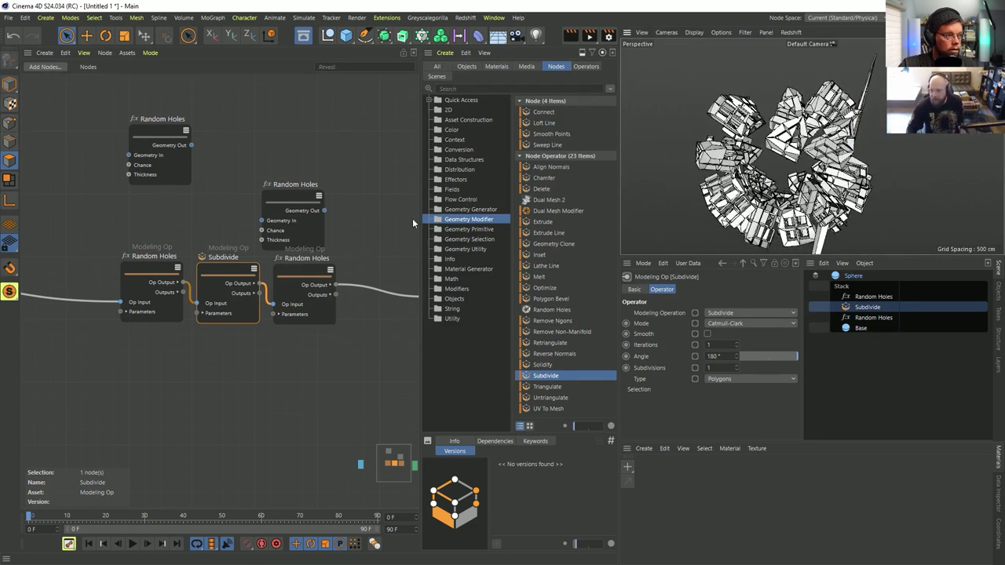
pyautogui.click(303, 199)
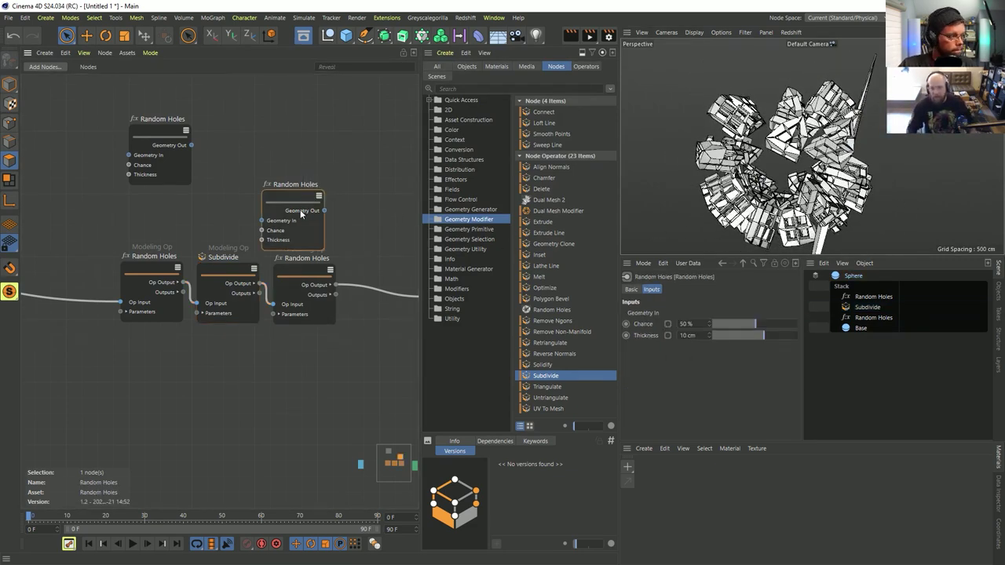
pyautogui.click(186, 142)
pyautogui.press('Delete')
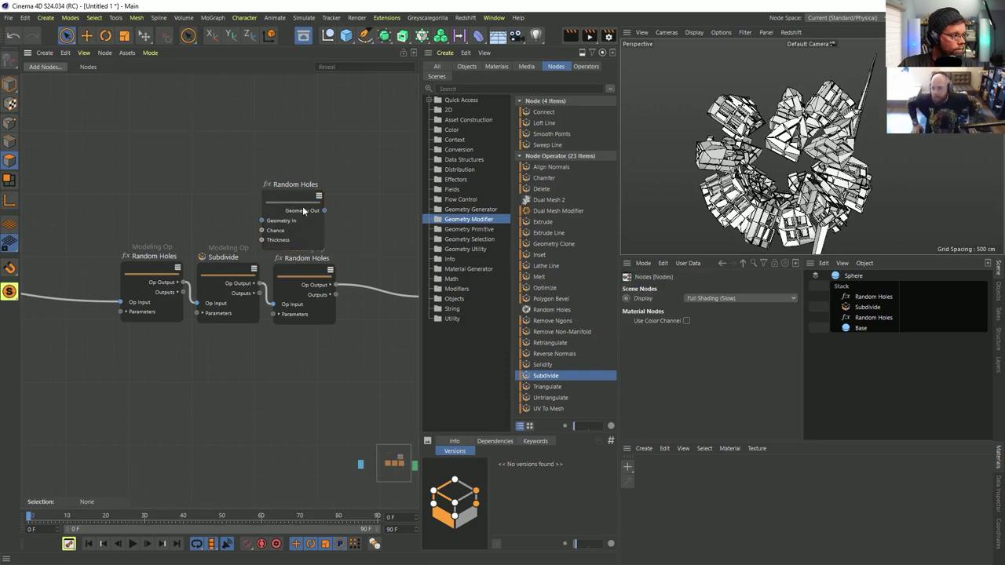
# Step: Open the remaining standalone Random Holes node's asset for editing
pyautogui.rightClick(303, 206)
pyautogui.click(295, 173)
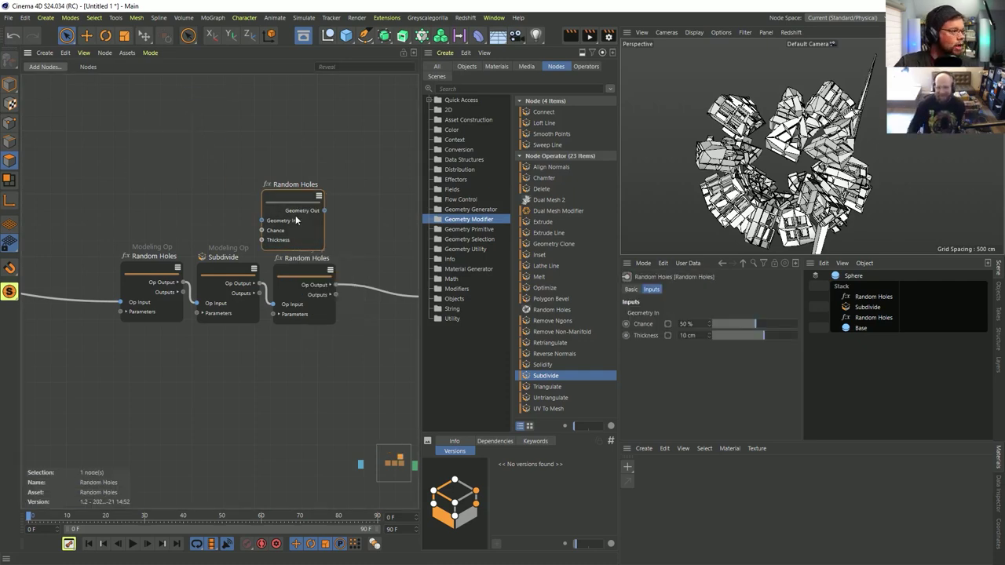
pyautogui.scroll(5, 813, 157)
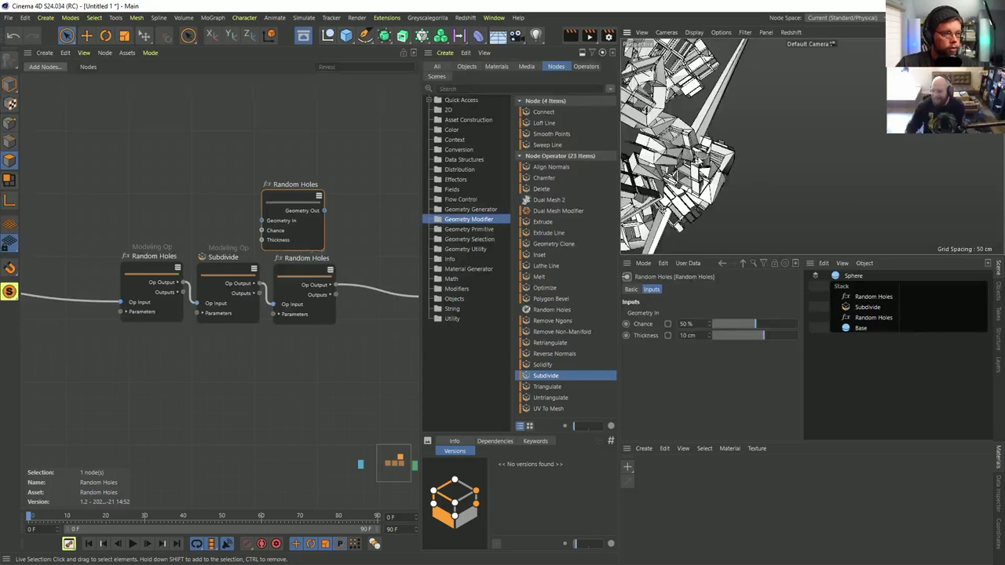
pyautogui.moveTo(304, 153); pyautogui.dragTo(302, 154, button='middle')
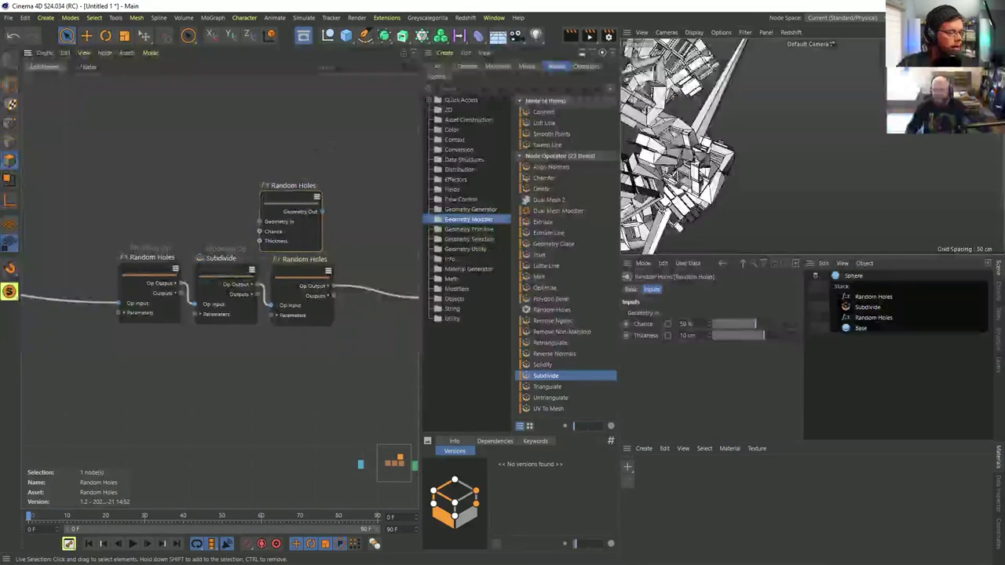
pyautogui.keyDown('alt'); pyautogui.moveTo(738, 172); pyautogui.dragTo(691, 185); pyautogui.keyUp('alt')
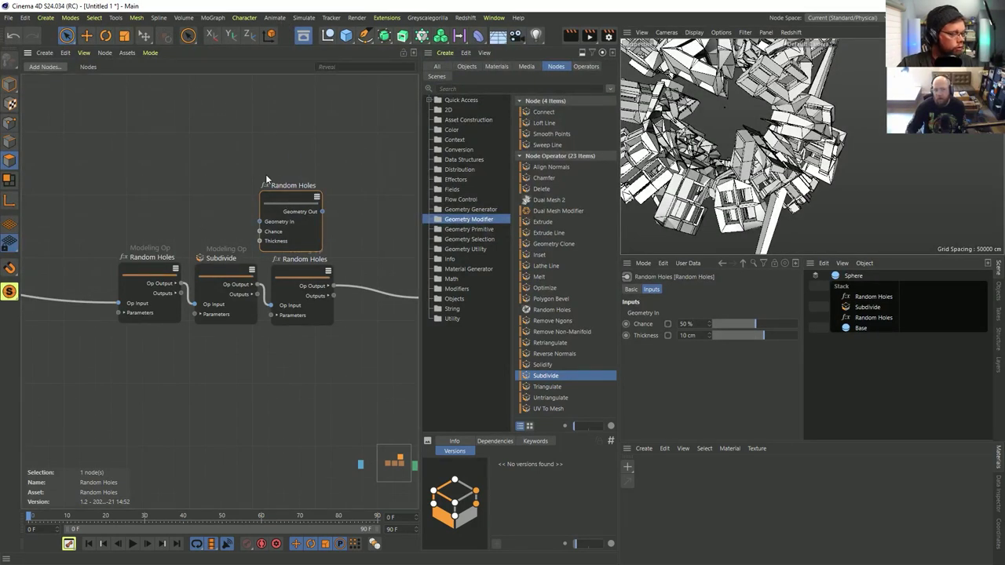
pyautogui.click(125, 54)
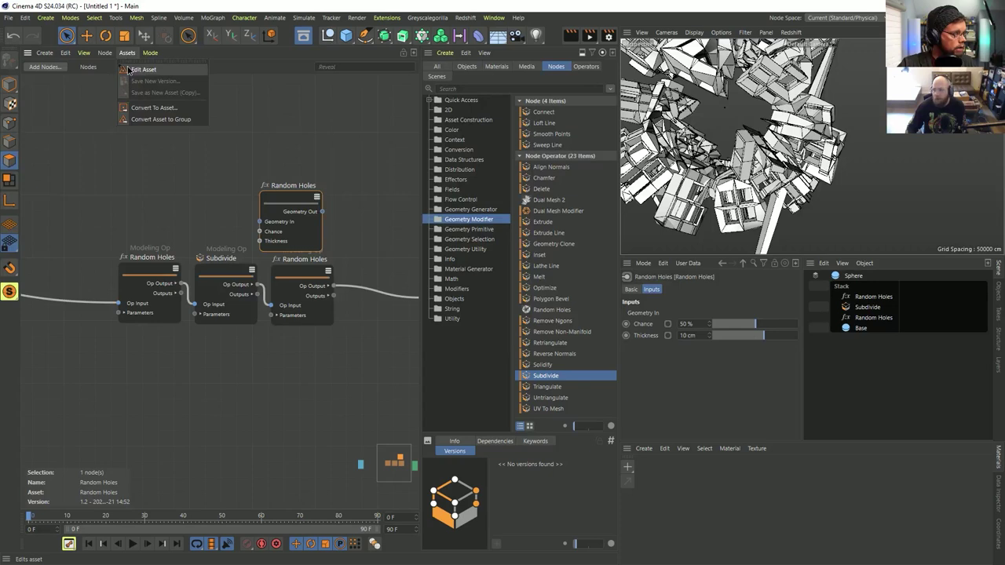
pyautogui.click(131, 69)
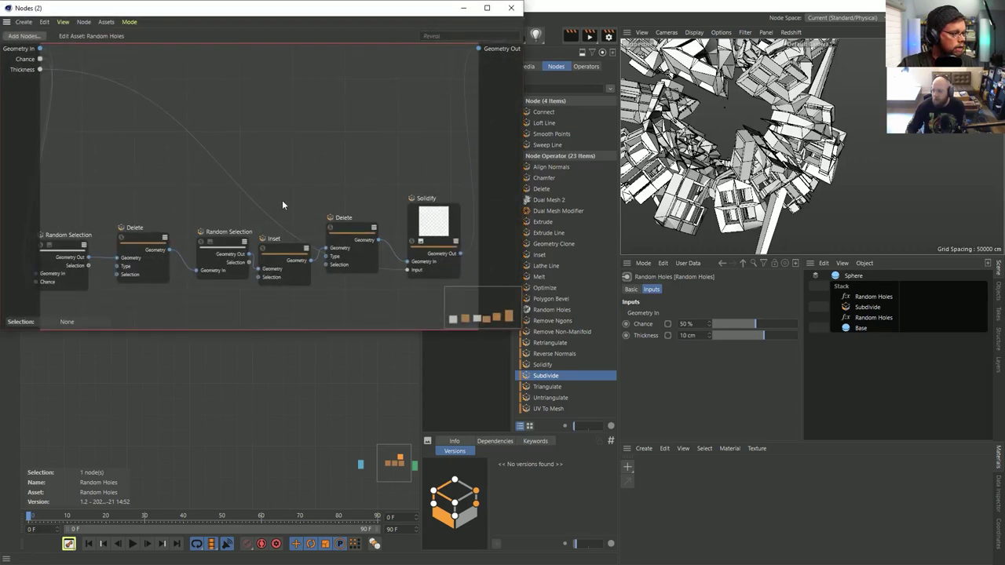
# Step: Select the Inset node inside the Random Holes asset and try to remove its unused ports
pyautogui.click(275, 250)
pyautogui.rightClick(264, 280)
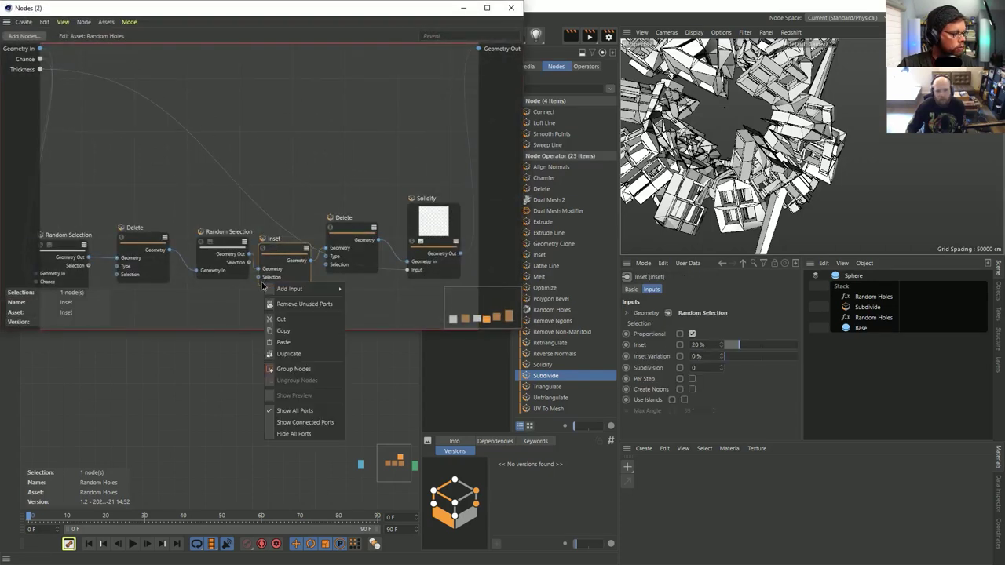
pyautogui.rightClick(270, 283)
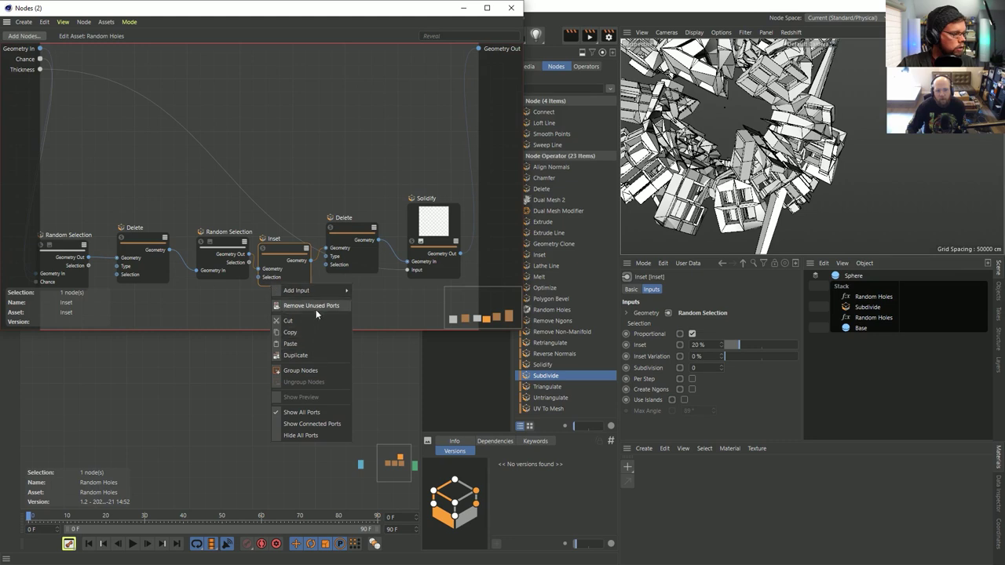
pyautogui.click(316, 309)
pyautogui.rightClick(268, 280)
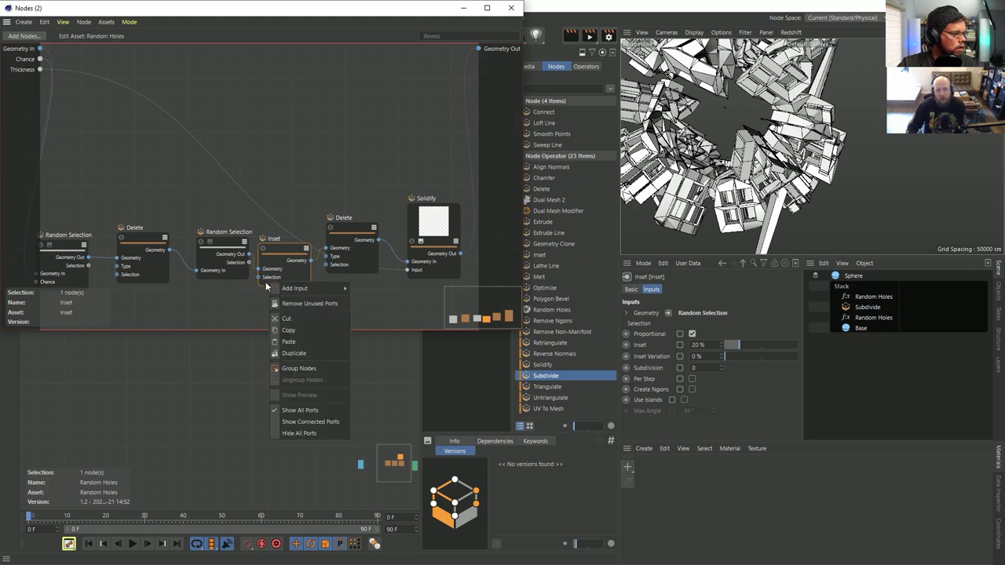
pyautogui.click(269, 280)
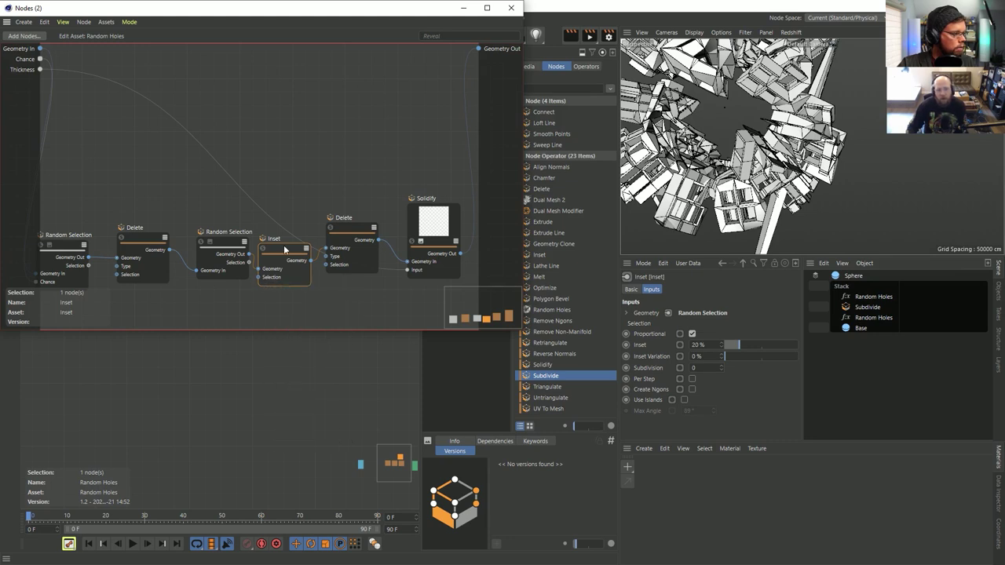
# Step: Check the connection options of the Inset node's Inset parameter and request to show it in the node editor
pyautogui.click(641, 346)
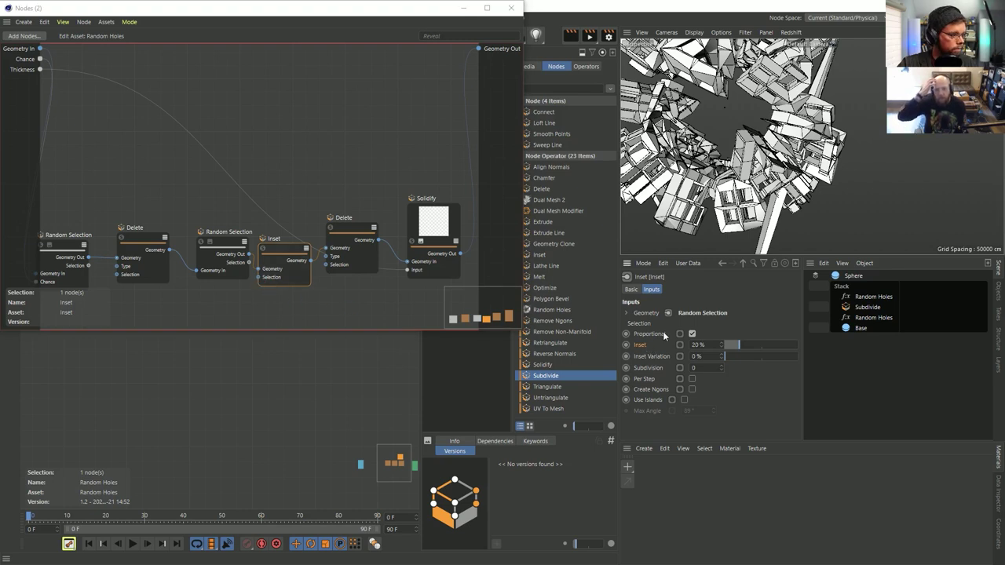
pyautogui.rightClick(640, 345)
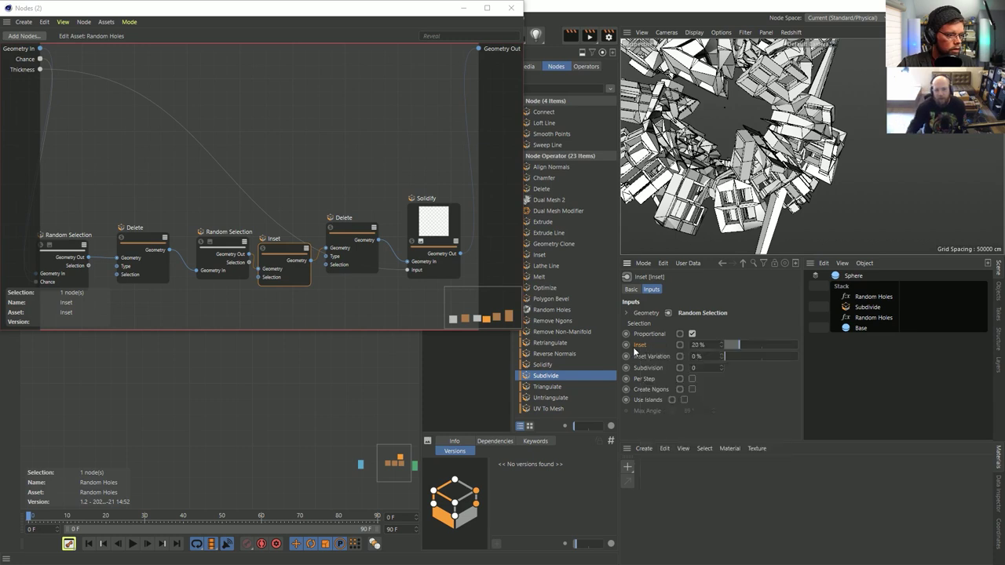
pyautogui.rightClick(626, 348)
pyautogui.click(626, 348)
pyautogui.click(679, 346)
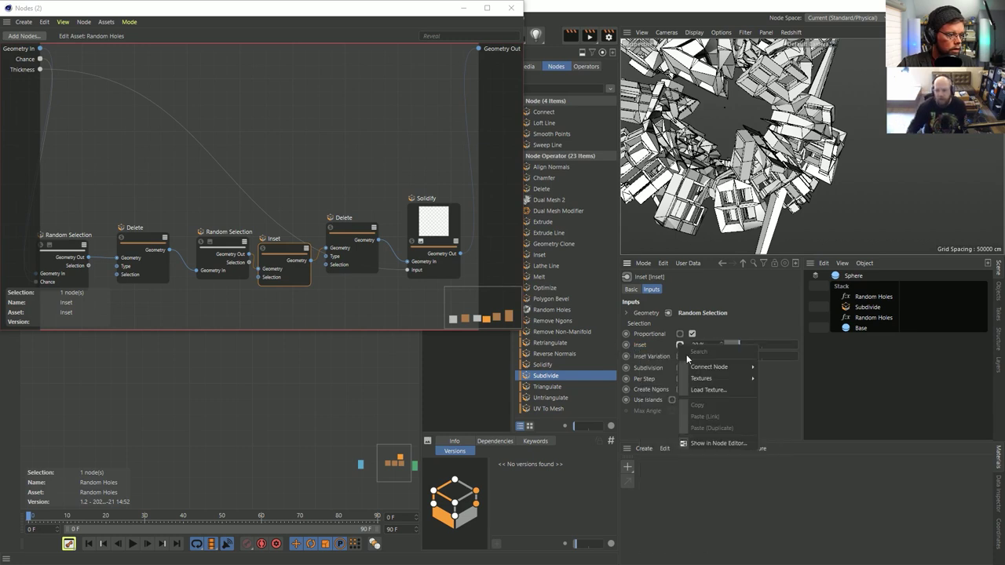
pyautogui.click(717, 444)
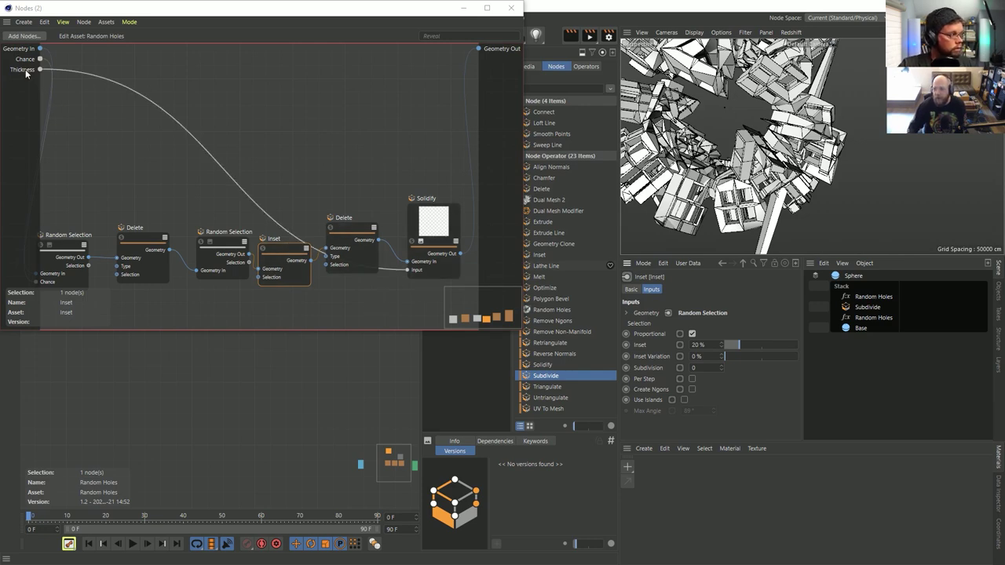
pyautogui.keyDown('alt'); pyautogui.moveTo(682, 127); pyautogui.dragTo(667, 165); pyautogui.keyUp('alt')
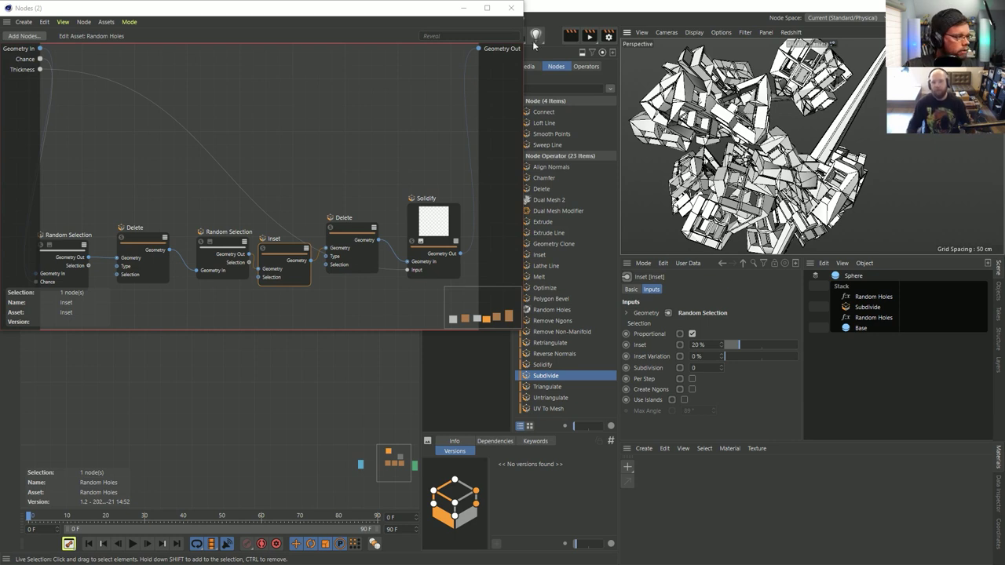
# Step: Move the Inset node up above the node chain inside the Random Holes asset
pyautogui.click(22, 69)
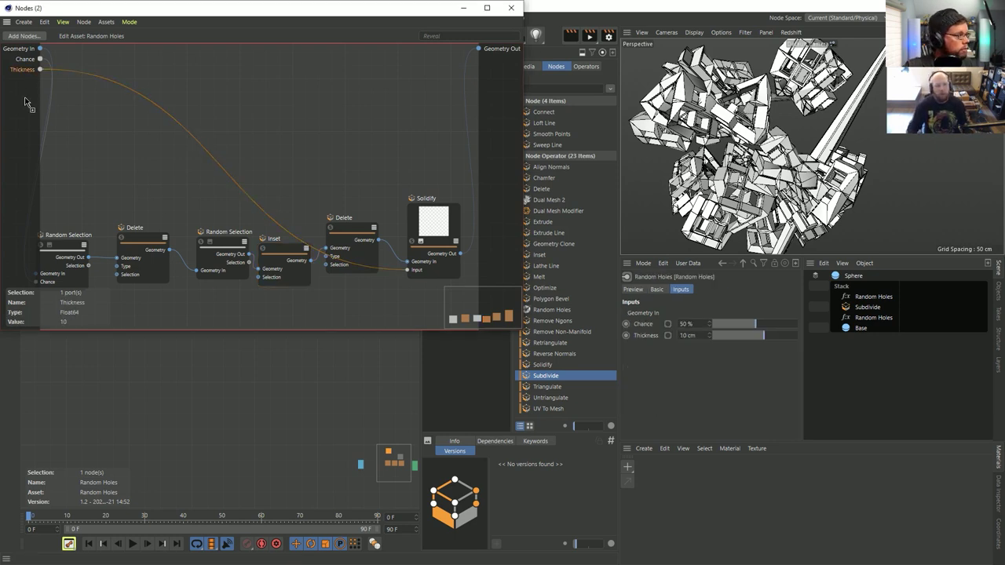
pyautogui.click(276, 247)
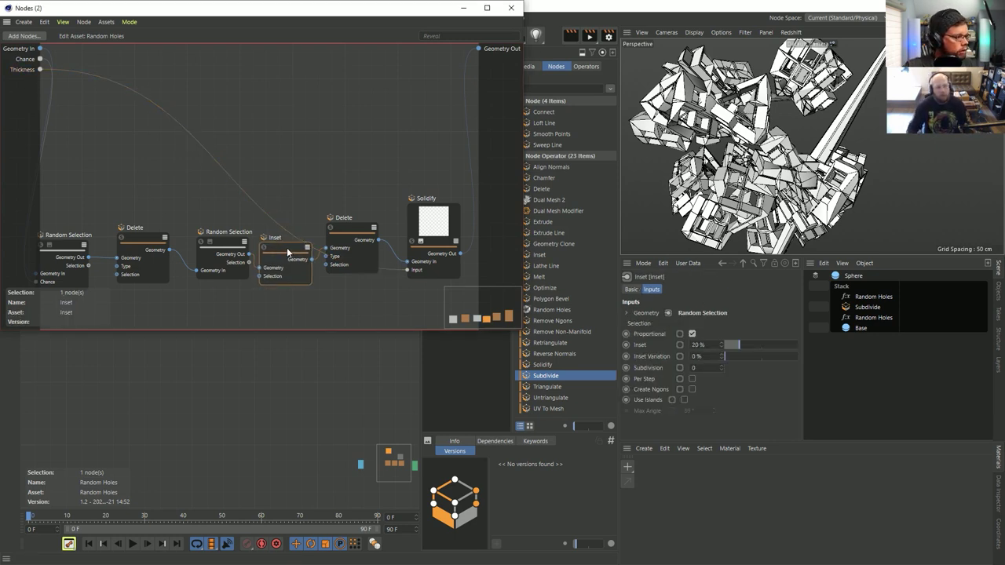
pyautogui.moveTo(286, 247); pyautogui.dragTo(290, 161)
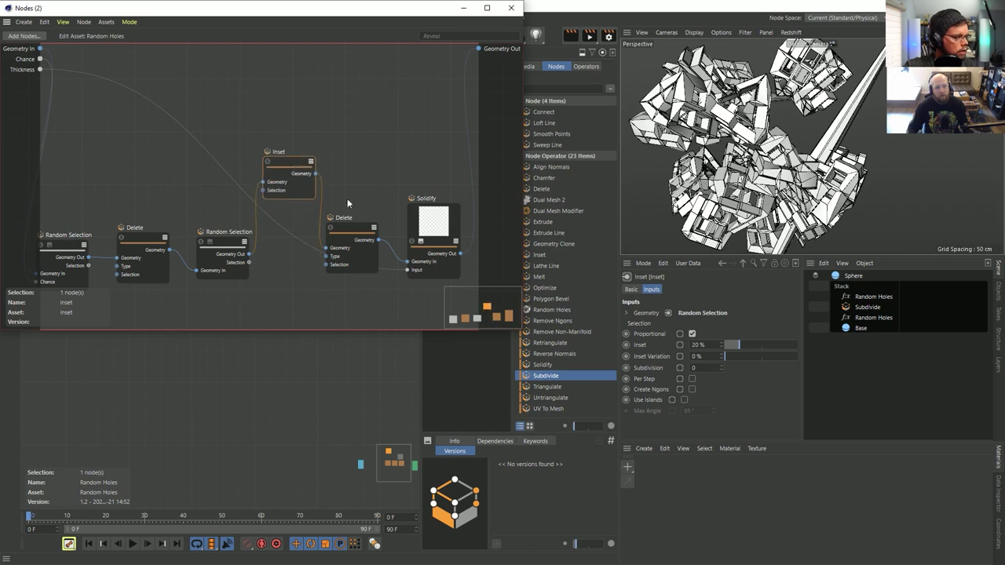
# Step: Try to expose the Inset parameter as a port on the Inset node
pyautogui.click(642, 347)
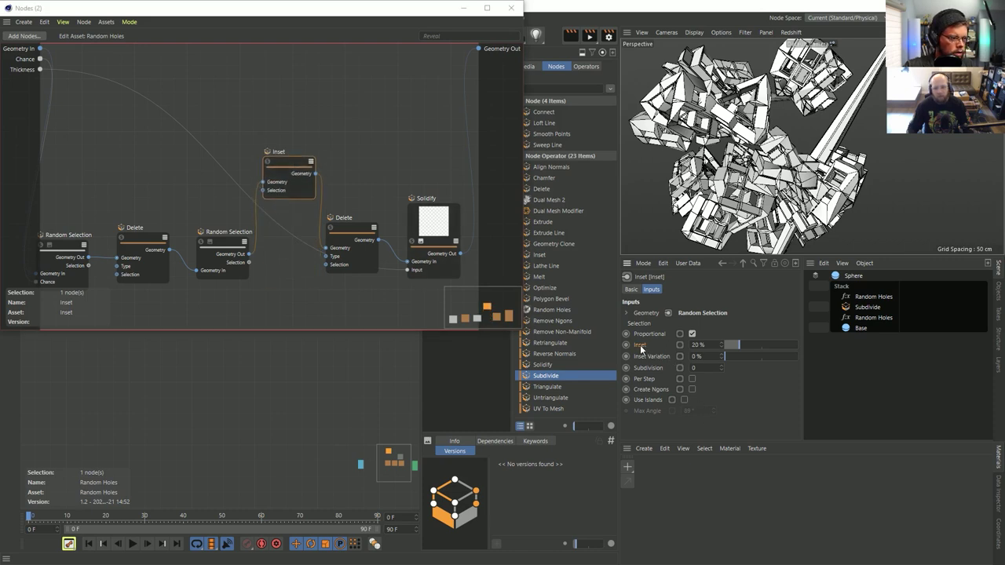
pyautogui.rightClick(271, 197)
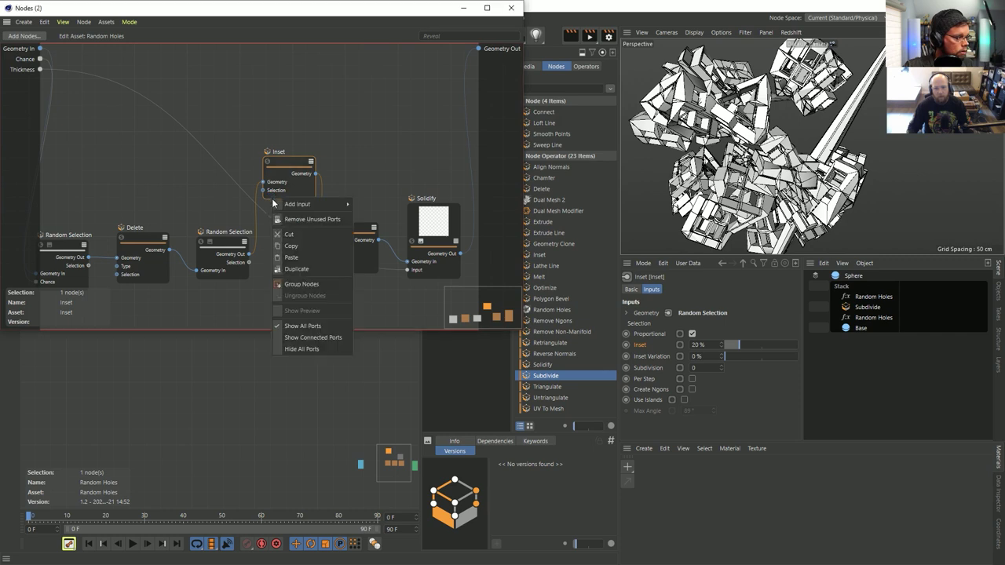
pyautogui.click(650, 343)
pyautogui.moveTo(642, 343); pyautogui.dragTo(267, 194)
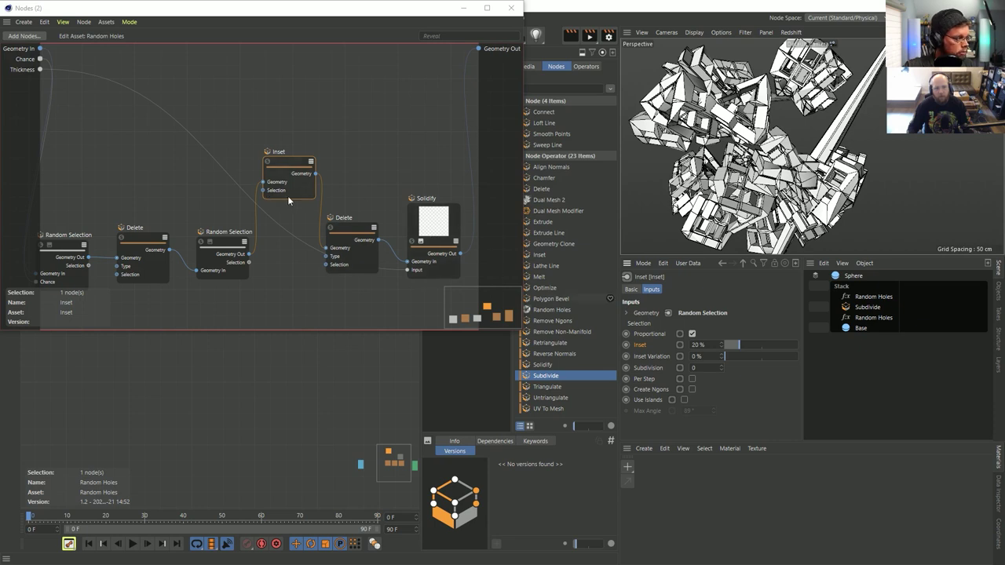
# Step: Add the first Inset input from the Main Group to the Inset node and propagate it as a new input of the asset
pyautogui.rightClick(268, 197)
pyautogui.moveTo(293, 204)
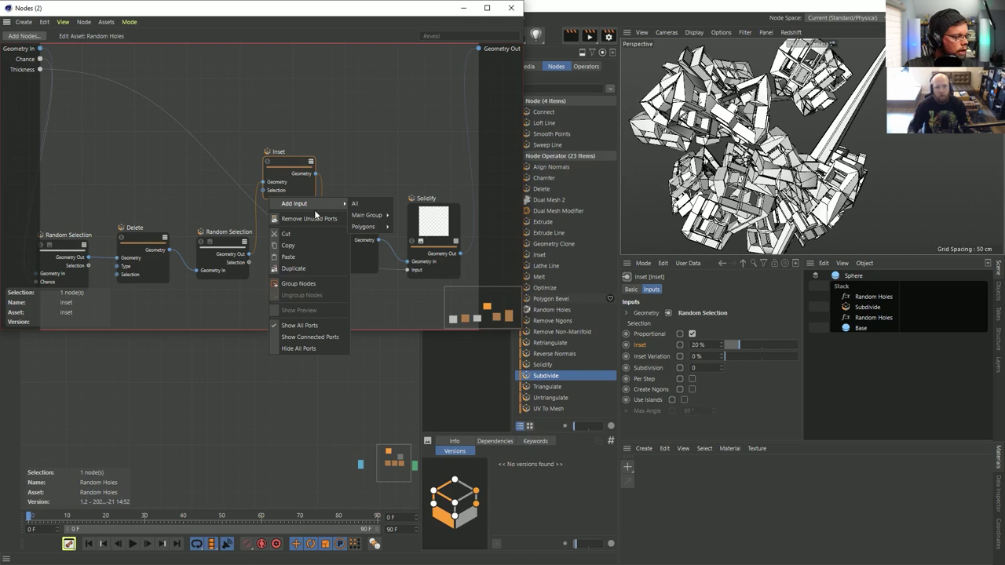
pyautogui.moveTo(384, 216)
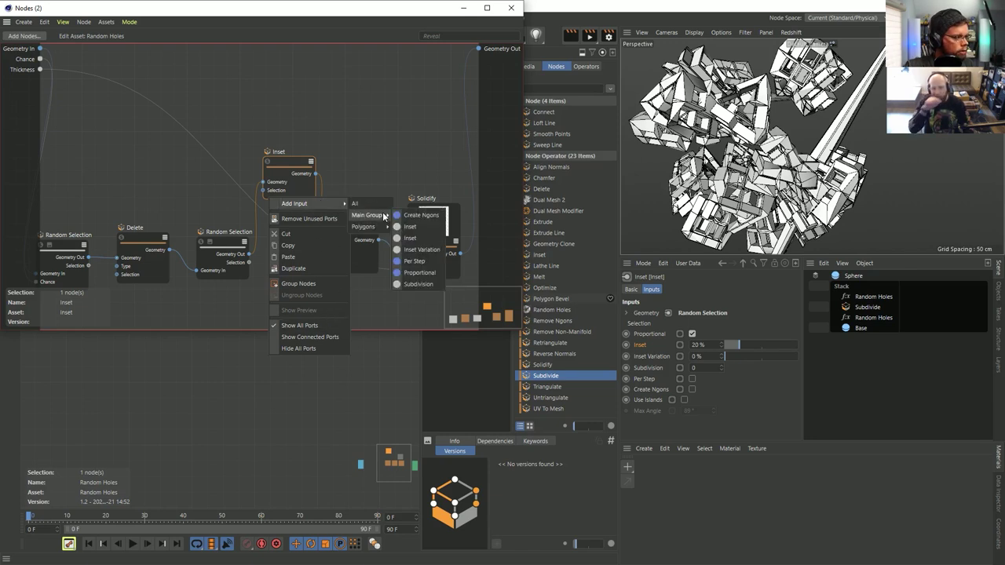
pyautogui.click(425, 226)
pyautogui.moveTo(265, 181); pyautogui.dragTo(26, 93)
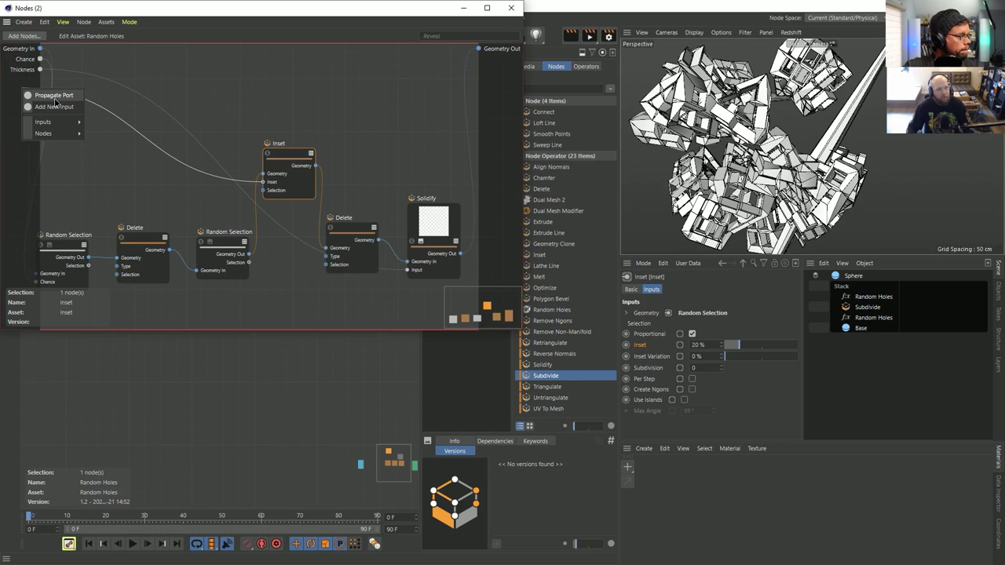
pyautogui.click(54, 97)
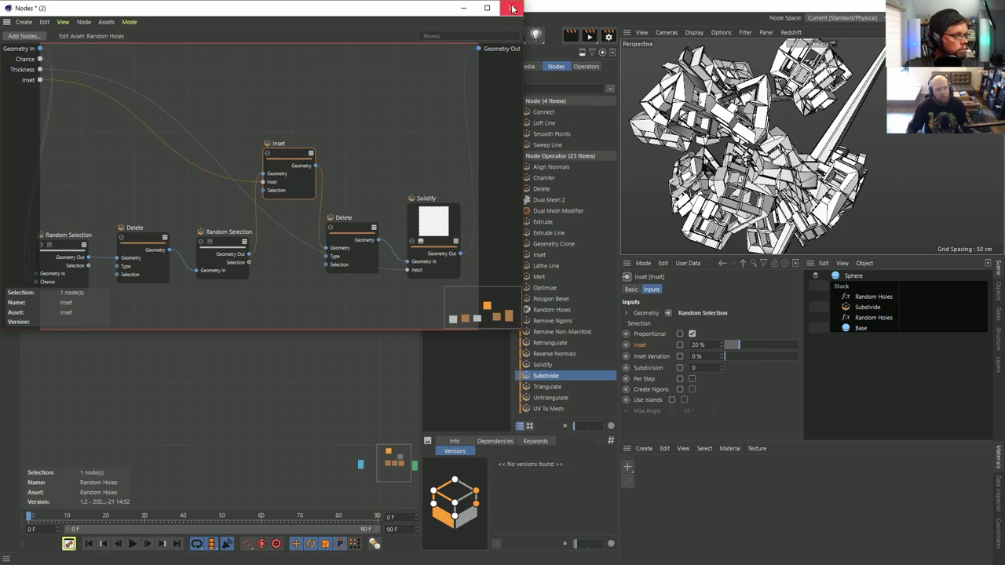
# Step: Save the edited Random Holes asset as a new version and close its editing window
pyautogui.click(106, 22)
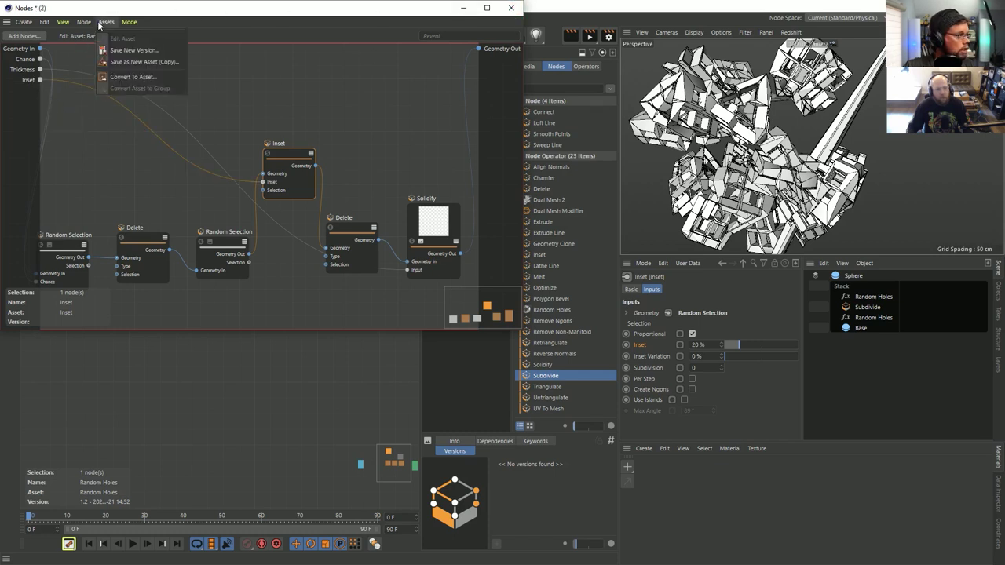
pyautogui.click(142, 50)
pyautogui.click(125, 94)
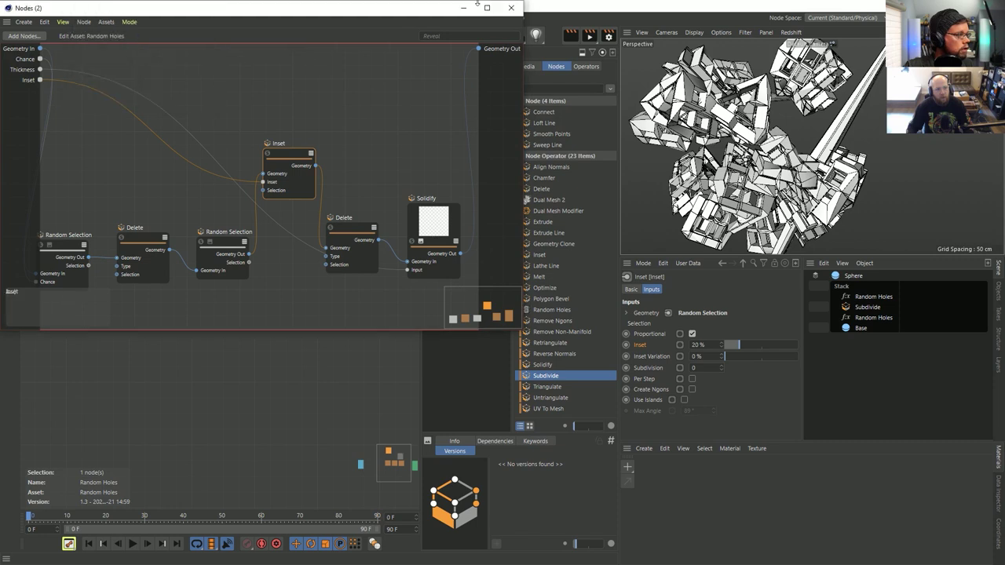
pyautogui.click(511, 8)
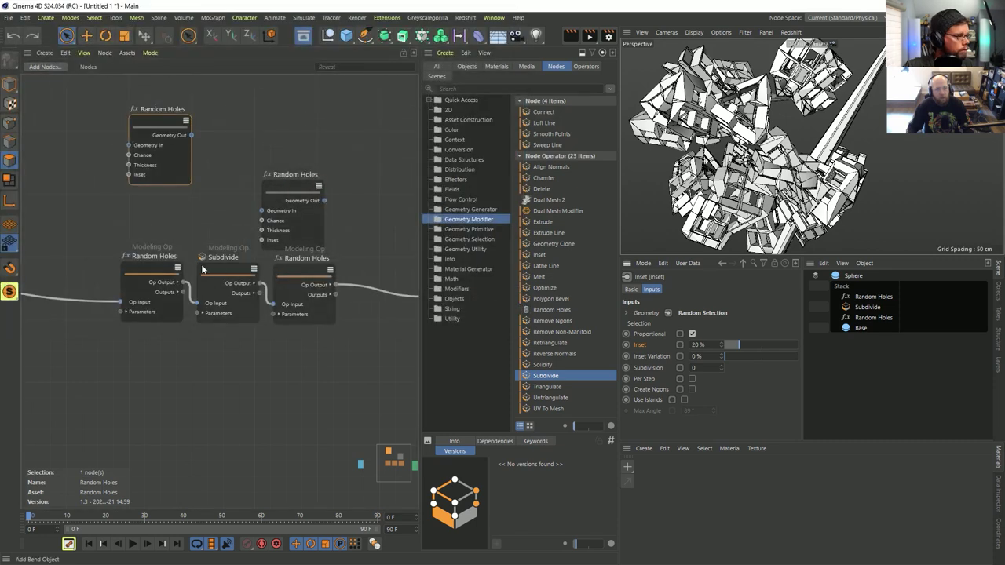
# Step: Examine the operator parameters and available asset versions of the two Random Holes operators in the sphere's chain
pyautogui.click(148, 274)
pyautogui.keyDown('shift'); pyautogui.click(293, 270); pyautogui.keyUp('shift')
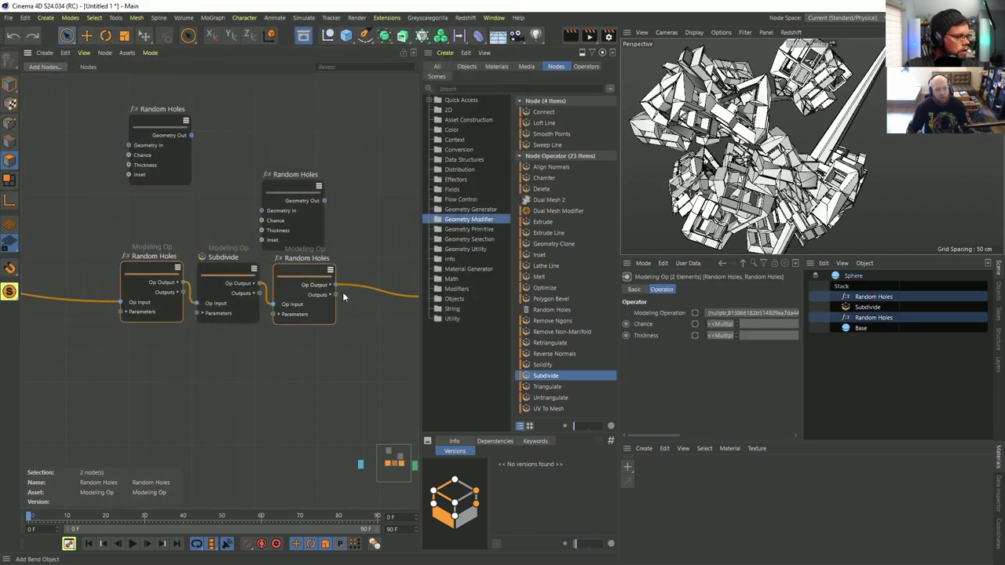
pyautogui.click(720, 313)
pyautogui.click(720, 313)
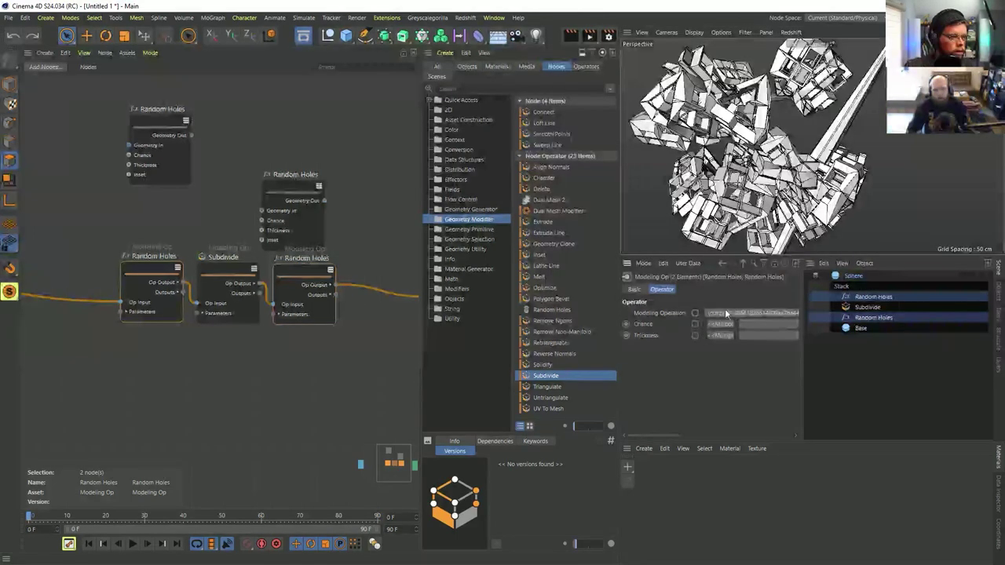
pyautogui.click(325, 355)
pyautogui.click(306, 305)
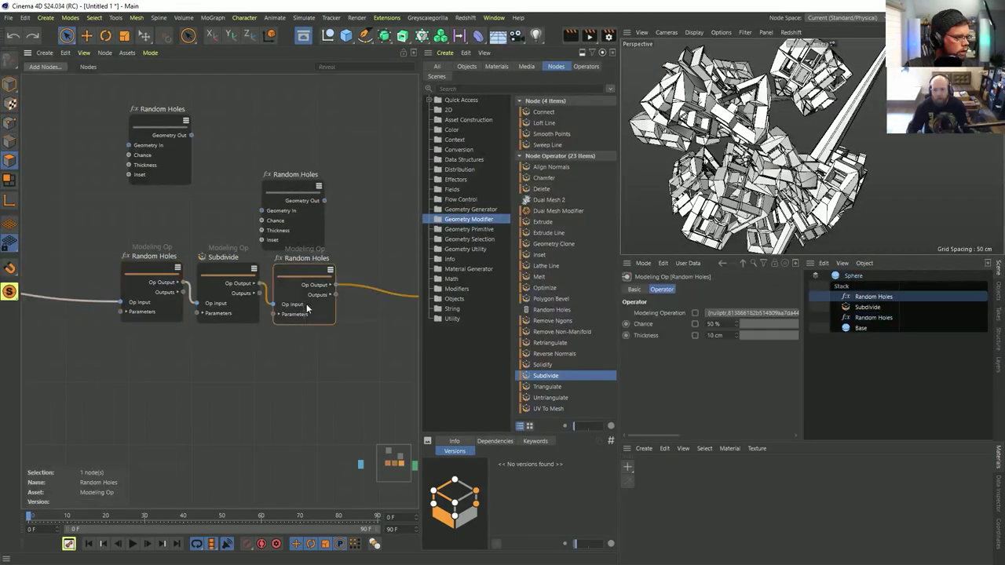
pyautogui.click(639, 290)
pyautogui.click(704, 325)
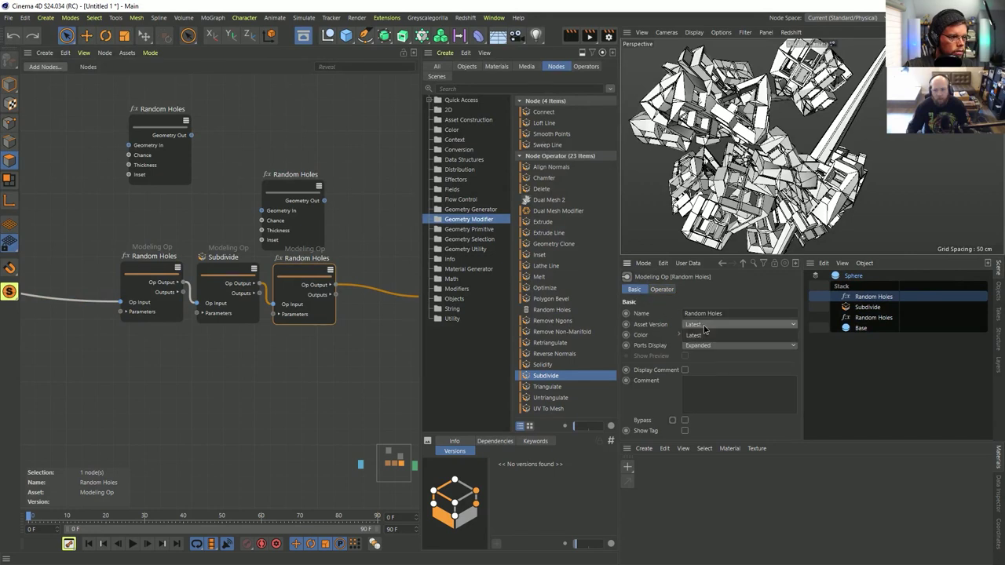
pyautogui.click(707, 303)
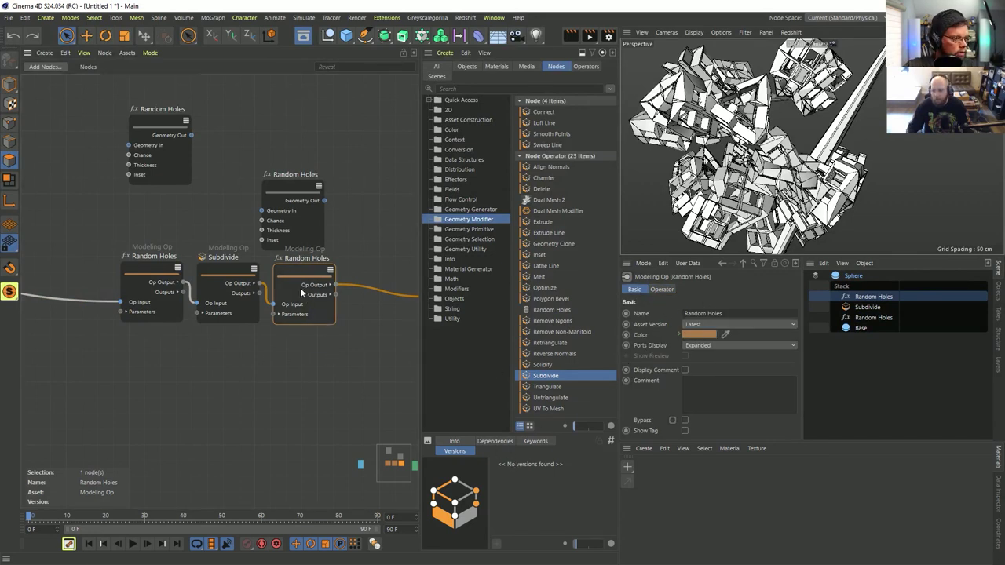
# Step: Delete both Random Holes operators from the sphere's modifier chain, keeping Subdivide
pyautogui.click(166, 243)
pyautogui.press('Delete')
pyautogui.click(176, 291)
pyautogui.press('Delete')
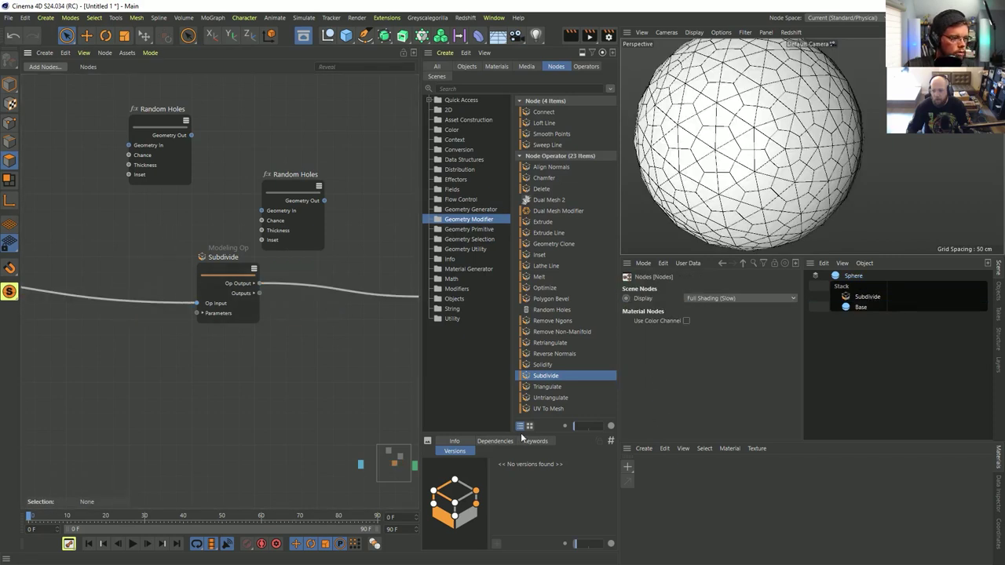
# Step: Add the Random Holes asset to the sphere's stack twice, once between Base and Subdivide and once above Subdivide
pyautogui.click(552, 309)
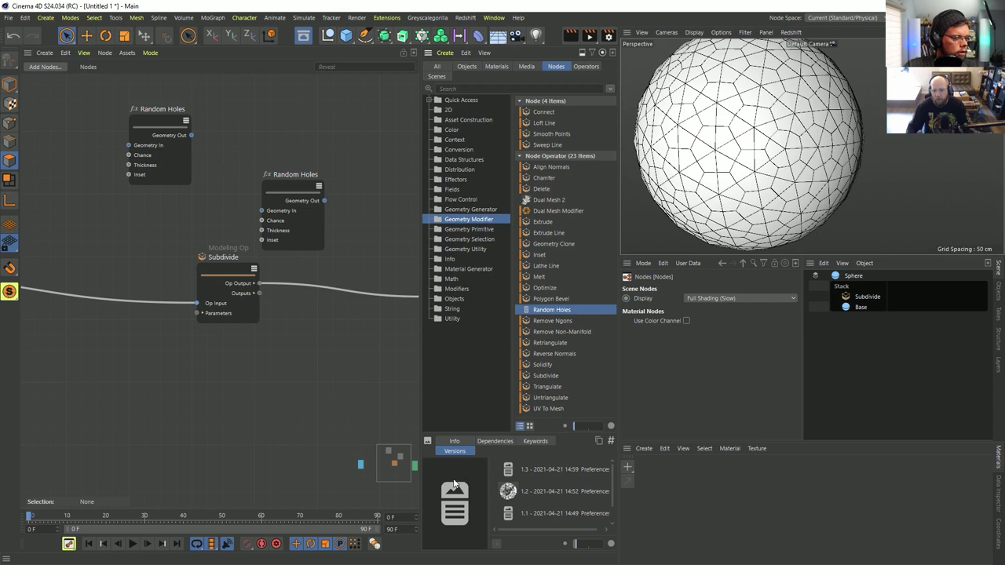
pyautogui.moveTo(528, 309); pyautogui.dragTo(867, 309)
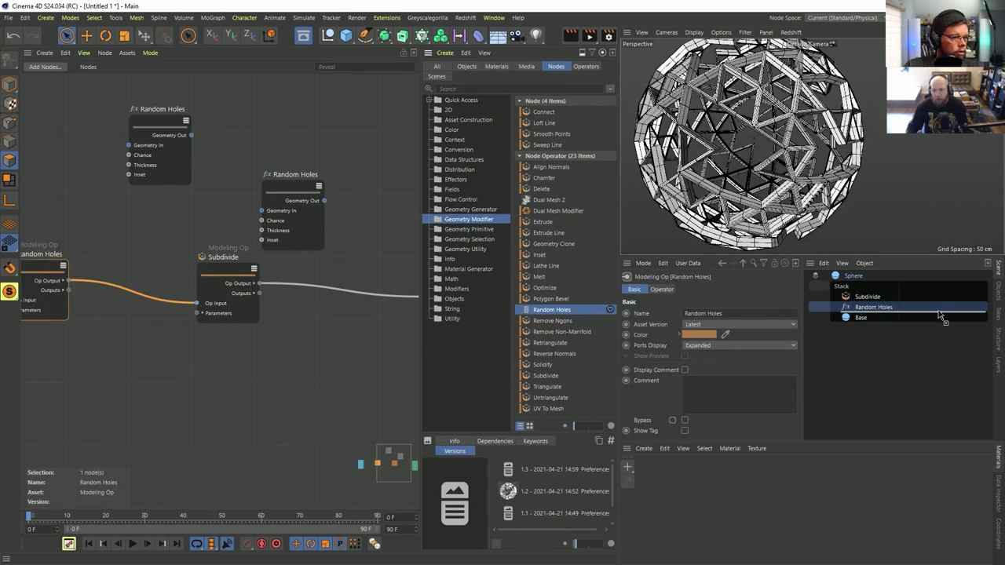
pyautogui.moveTo(940, 314); pyautogui.dragTo(896, 297)
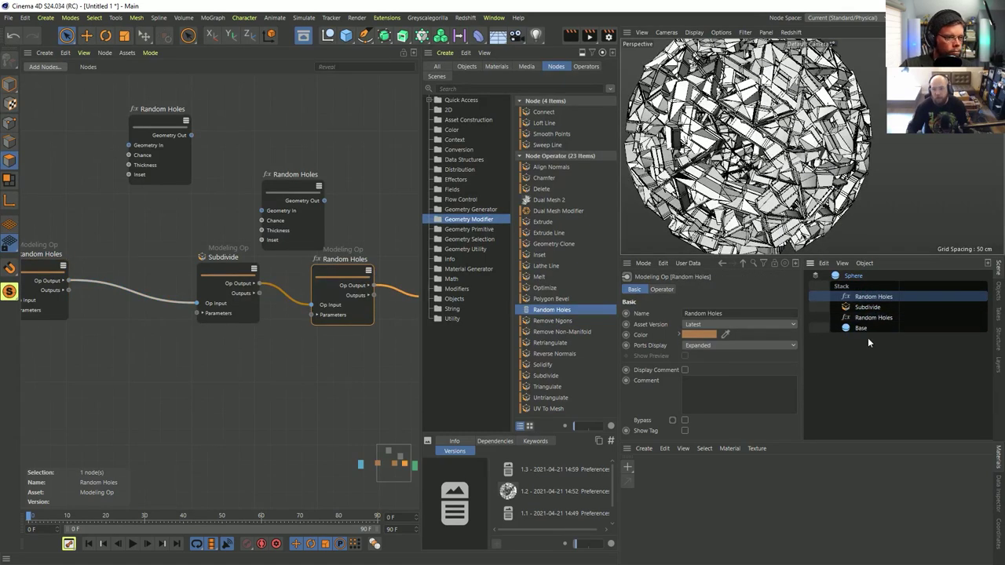
# Step: Connect the first Random Holes operator's output directly to the second one's input, bypassing Subdivide, and move Subdivide below the chain
pyautogui.click(874, 319)
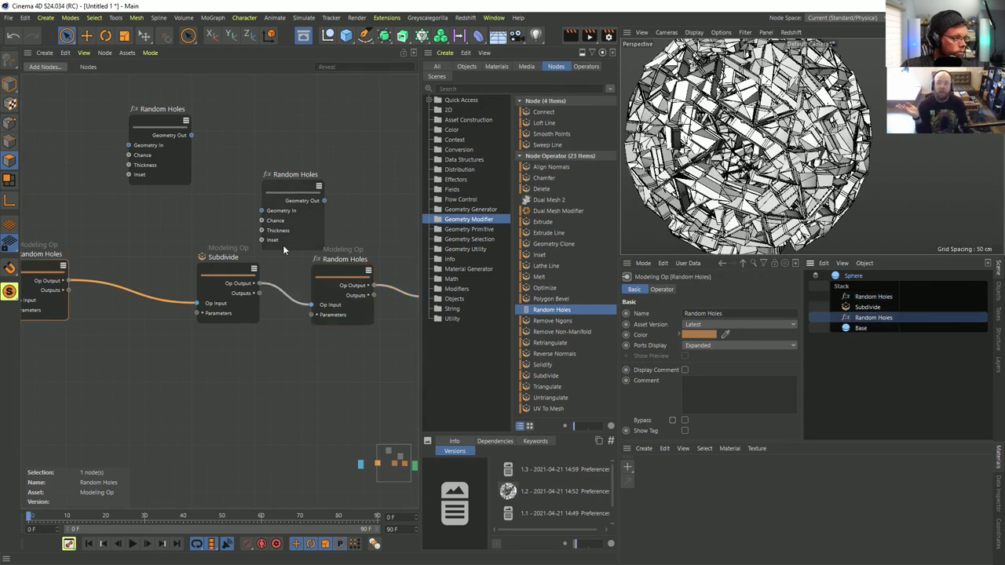
pyautogui.click(31, 296)
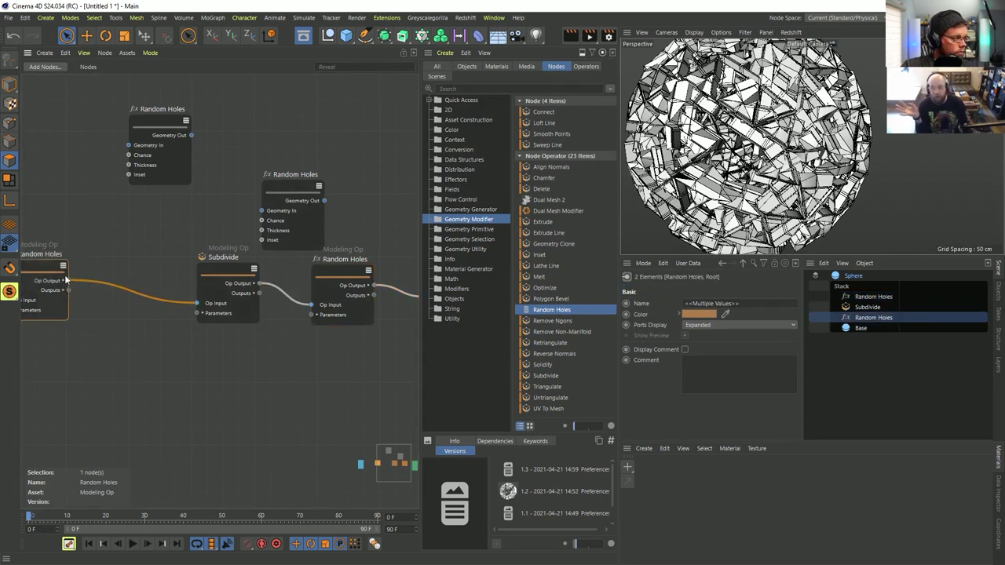
pyautogui.moveTo(67, 279); pyautogui.dragTo(311, 304)
pyautogui.moveTo(228, 277); pyautogui.dragTo(220, 334)
pyautogui.moveTo(260, 302); pyautogui.dragTo(317, 302, button='middle')
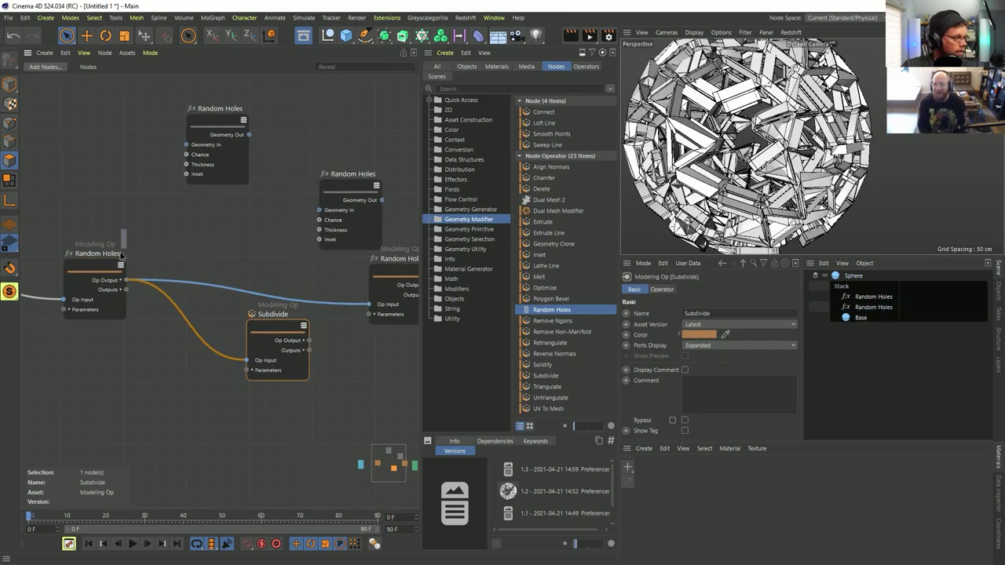
# Step: Open the first Random Holes operator's parameters and try to adjust its Inset value
pyautogui.click(110, 300)
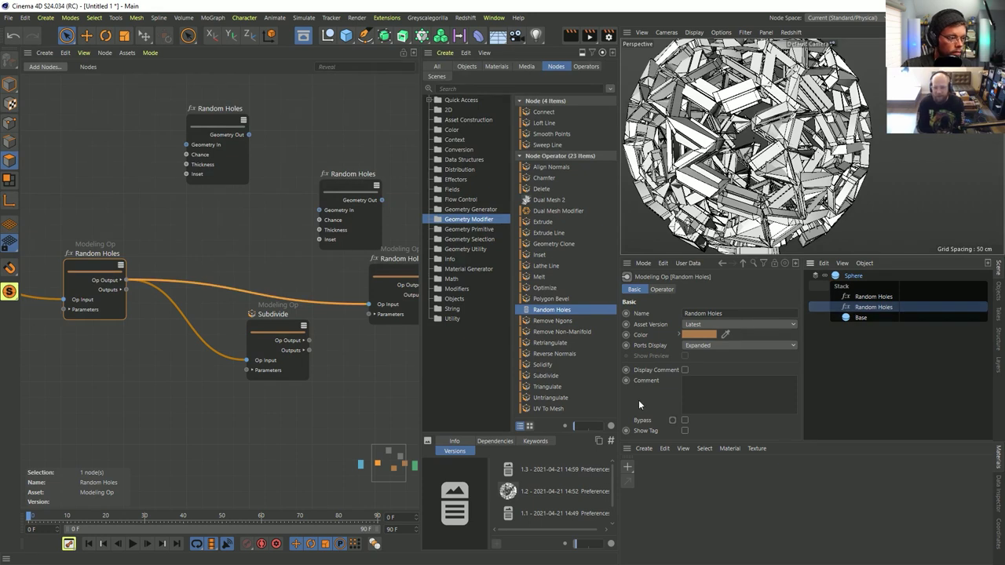
pyautogui.click(661, 289)
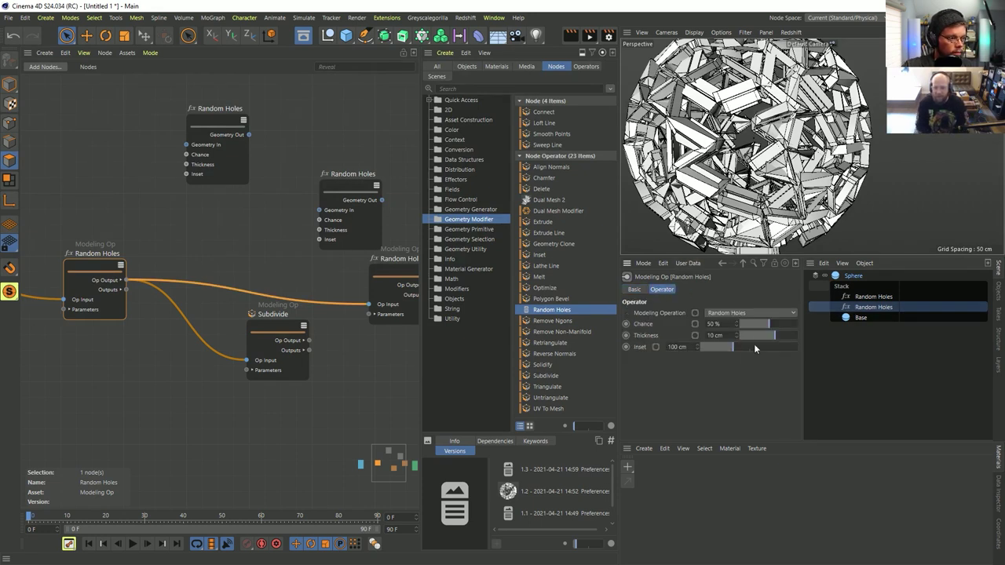
pyautogui.moveTo(731, 347)
pyautogui.mouseDown()
pyautogui.moveTo(705, 352)
pyautogui.moveTo(738, 350)
pyautogui.mouseUp()
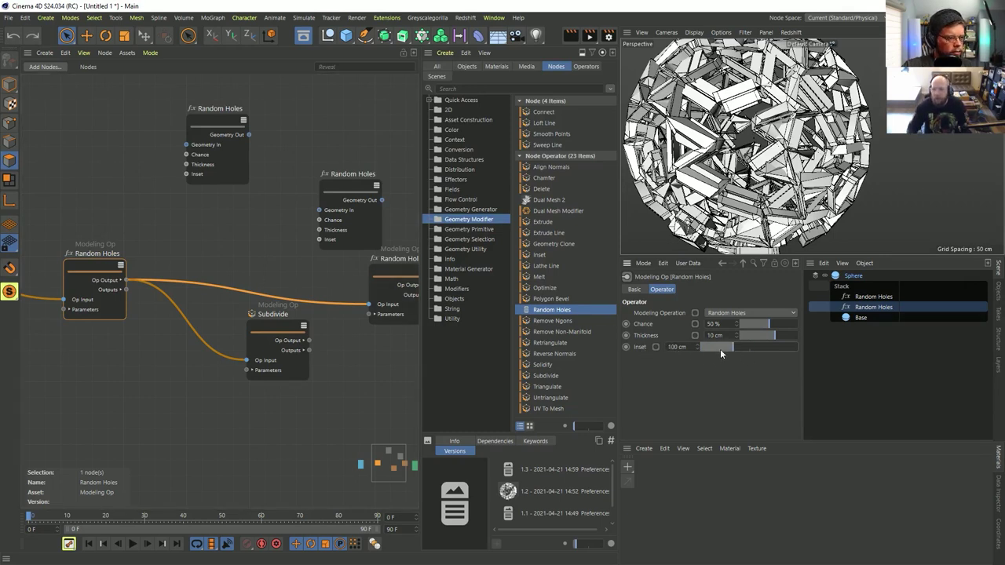
pyautogui.doubleClick(677, 347)
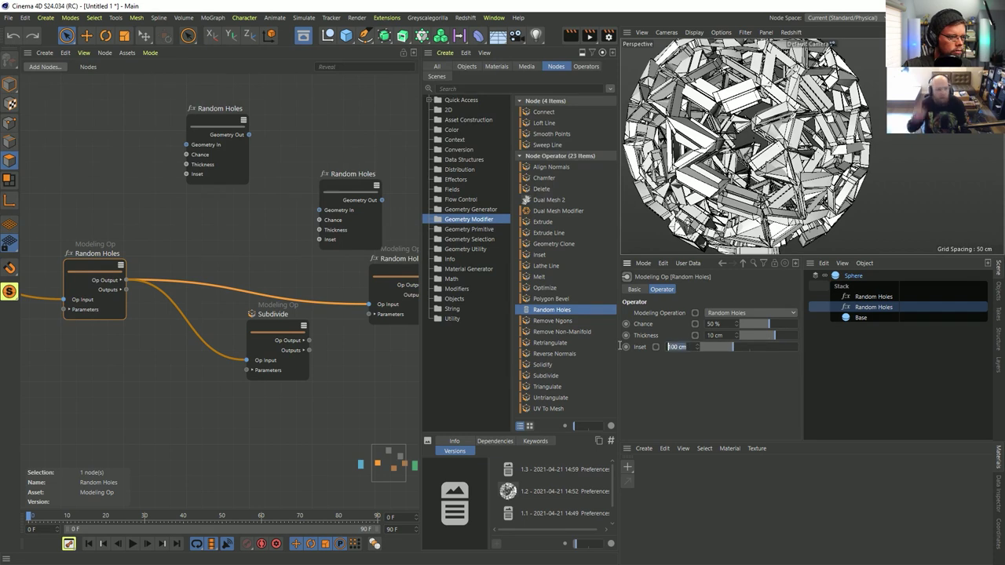
# Step: Reposition the two Random Holes operators to the right in the graph around the disconnected Subdivide node
pyautogui.click(296, 323)
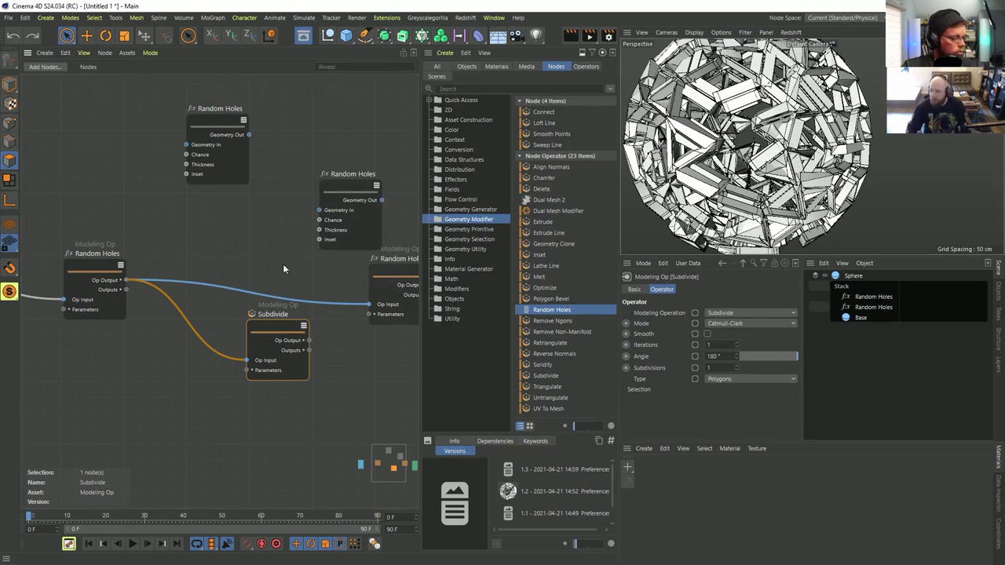
pyautogui.scroll(-2, 239, 267)
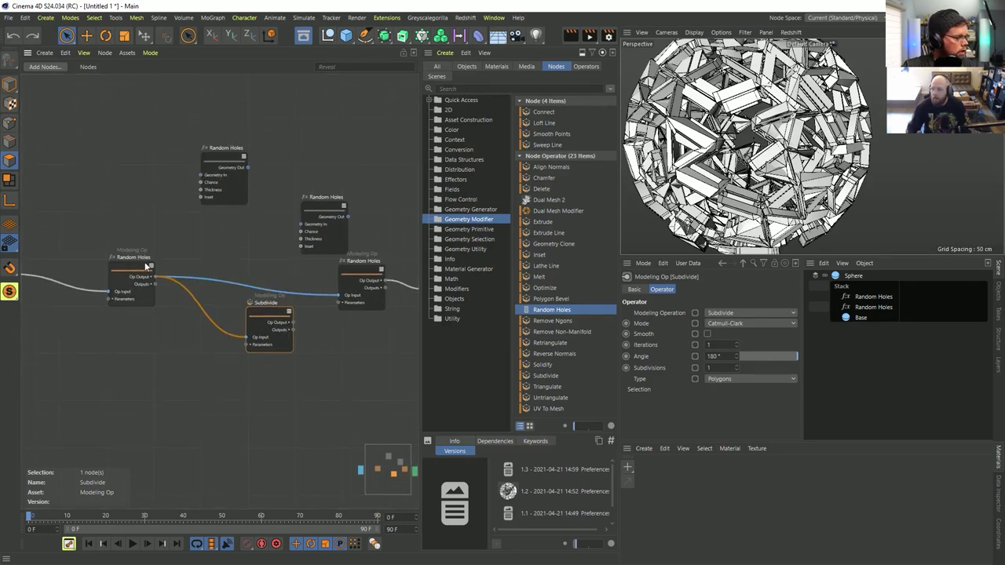
pyautogui.moveTo(147, 267); pyautogui.dragTo(192, 276)
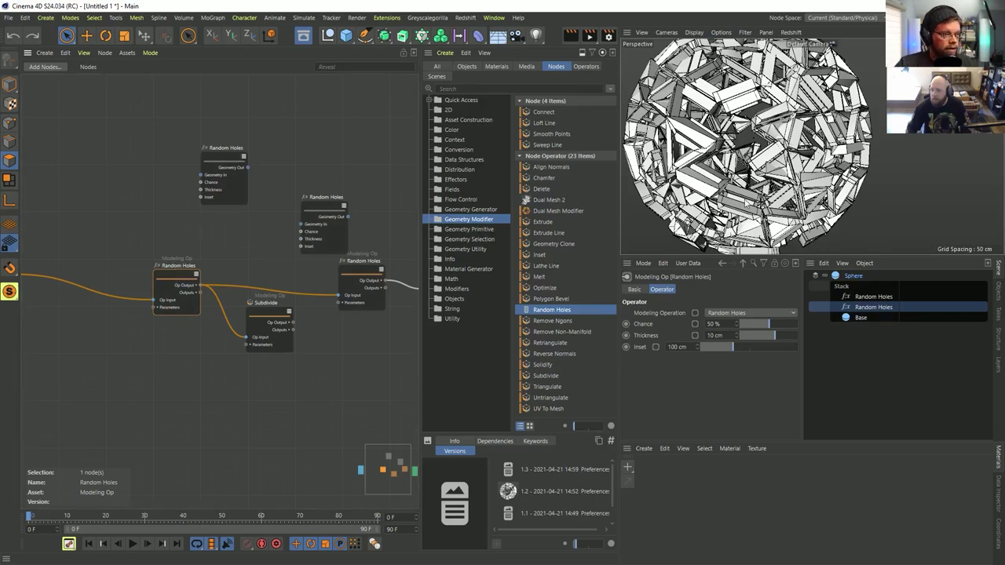
pyautogui.scroll(3, 746, 202)
pyautogui.keyDown('alt'); pyautogui.moveTo(750, 169); pyautogui.dragTo(734, 171); pyautogui.keyUp('alt')
pyautogui.moveTo(362, 272); pyautogui.dragTo(371, 271)
pyautogui.moveTo(778, 203)
pyautogui.keyDown('alt'); pyautogui.mouseDown()
pyautogui.moveTo(809, 203)
pyautogui.moveTo(768, 200)
pyautogui.mouseUp(); pyautogui.keyUp('alt')
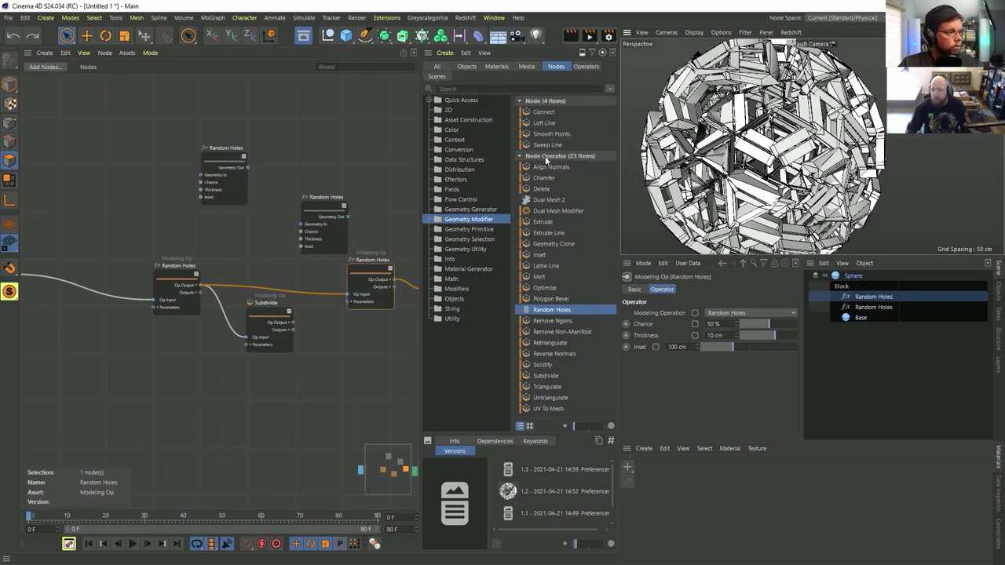
# Step: Create a new empty project
pyautogui.click(212, 101)
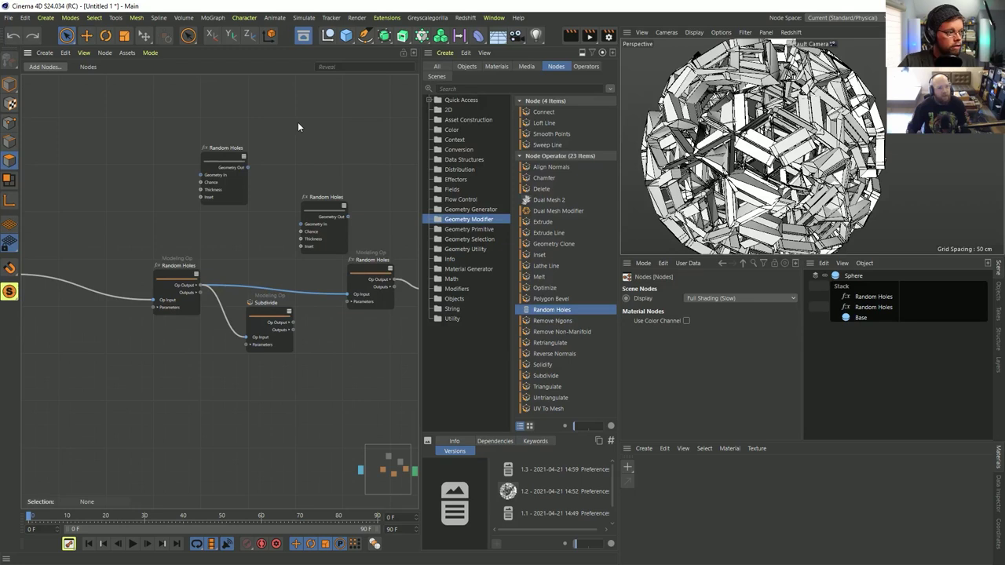
pyautogui.hotkey('ctrl', 'n')
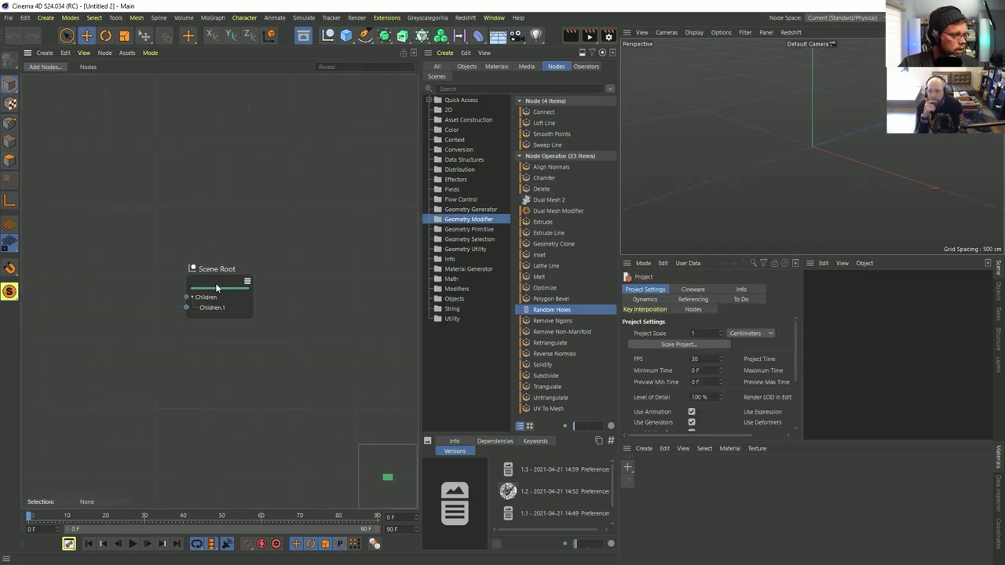
# Step: Move Scene Root to the right in the graph and add a Plane geometry primitive node to its left
pyautogui.moveTo(217, 288); pyautogui.dragTo(338, 234)
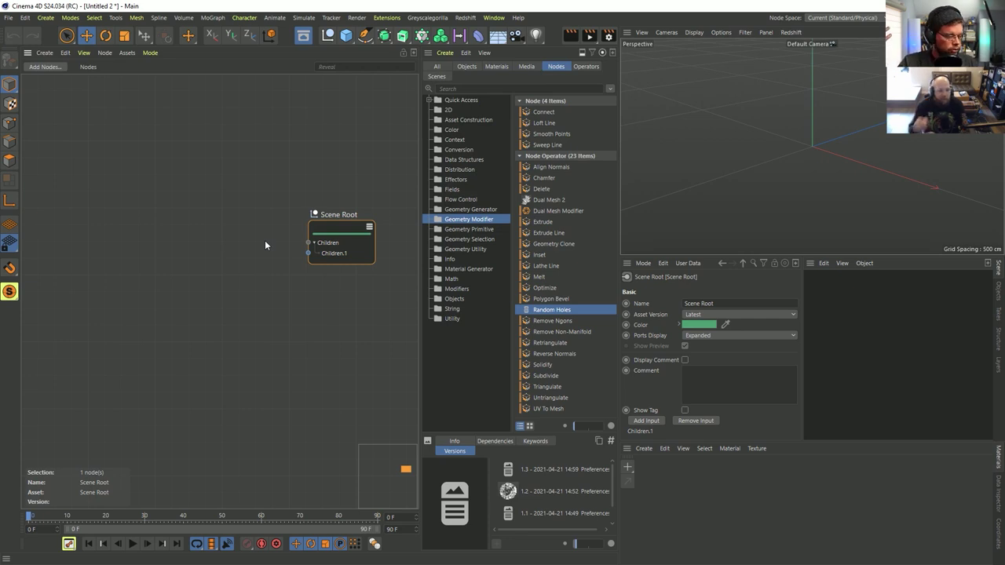
pyautogui.click(485, 211)
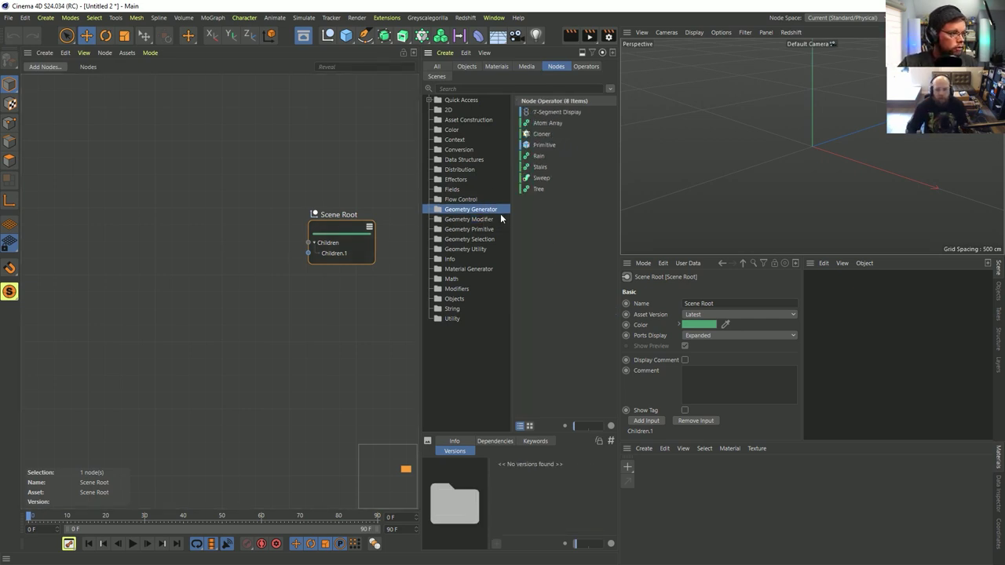
pyautogui.click(490, 229)
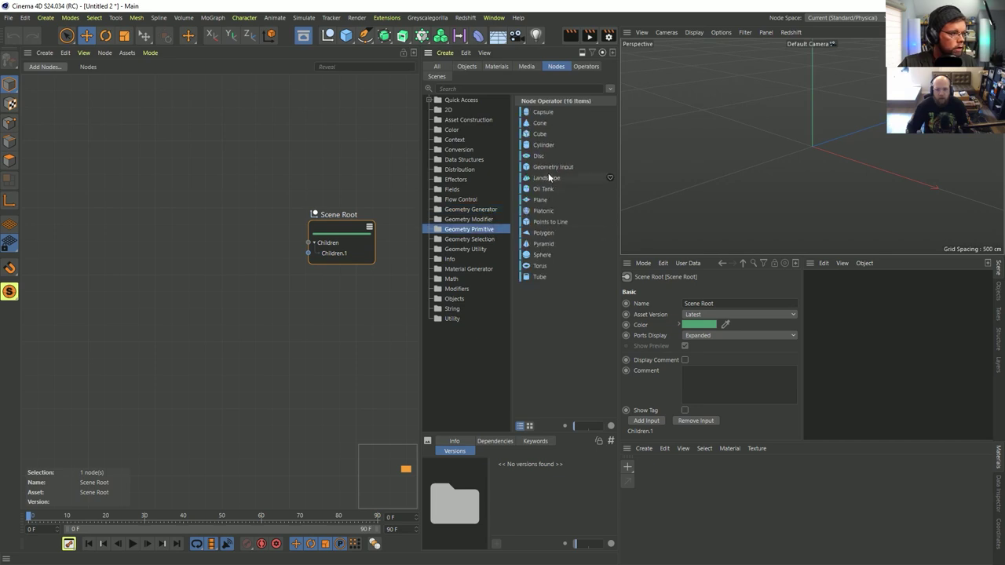
pyautogui.moveTo(540, 200); pyautogui.dragTo(74, 239)
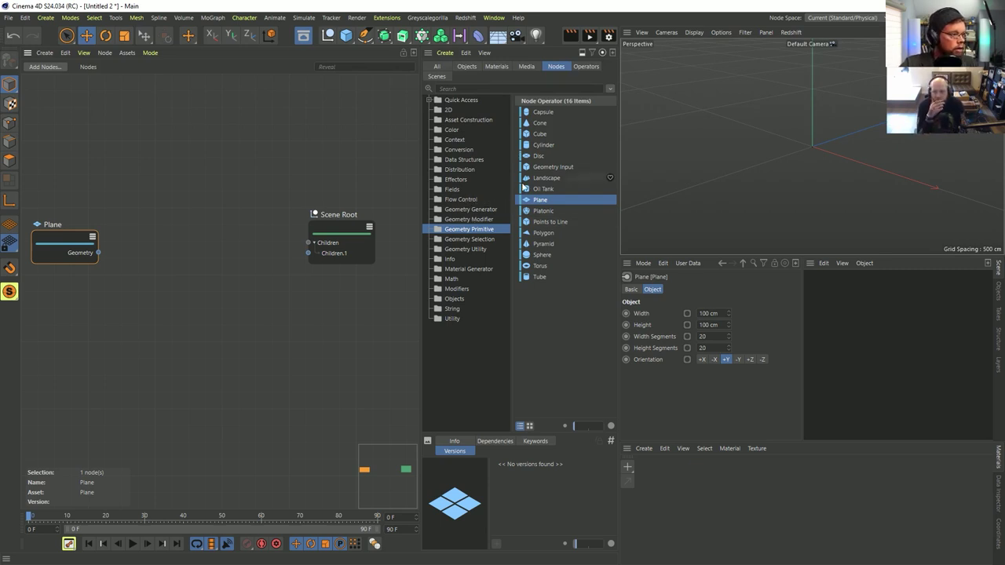
# Step: Add a Geometry Op node, feed the Plane's geometry into it, and connect its output to Scene Root's children
pyautogui.click(483, 209)
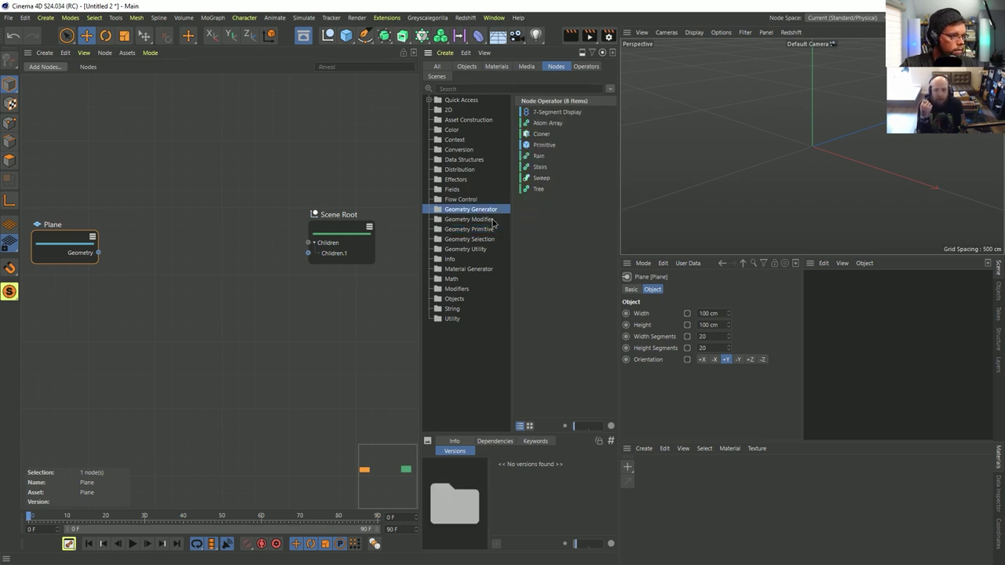
pyautogui.click(487, 219)
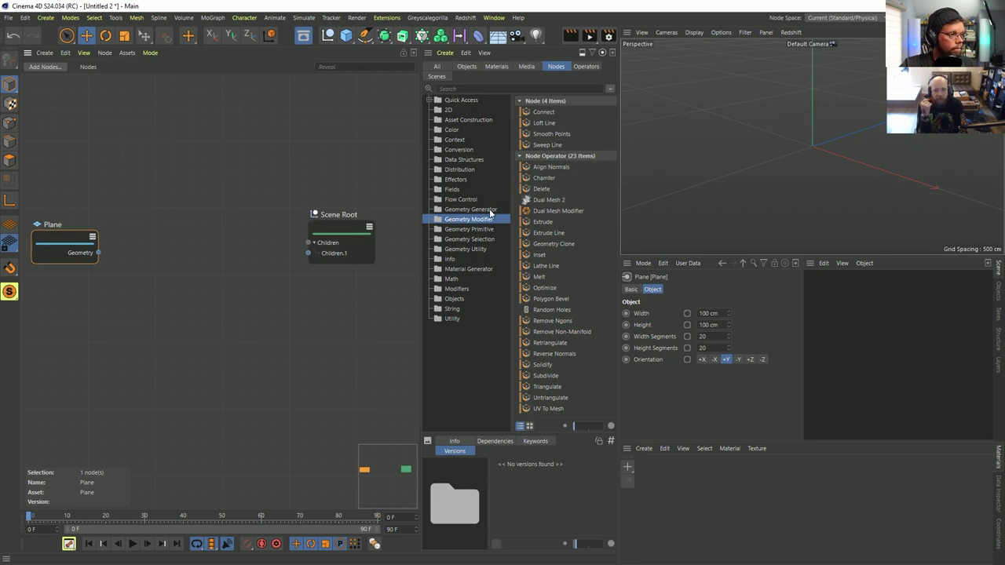
pyautogui.click(462, 150)
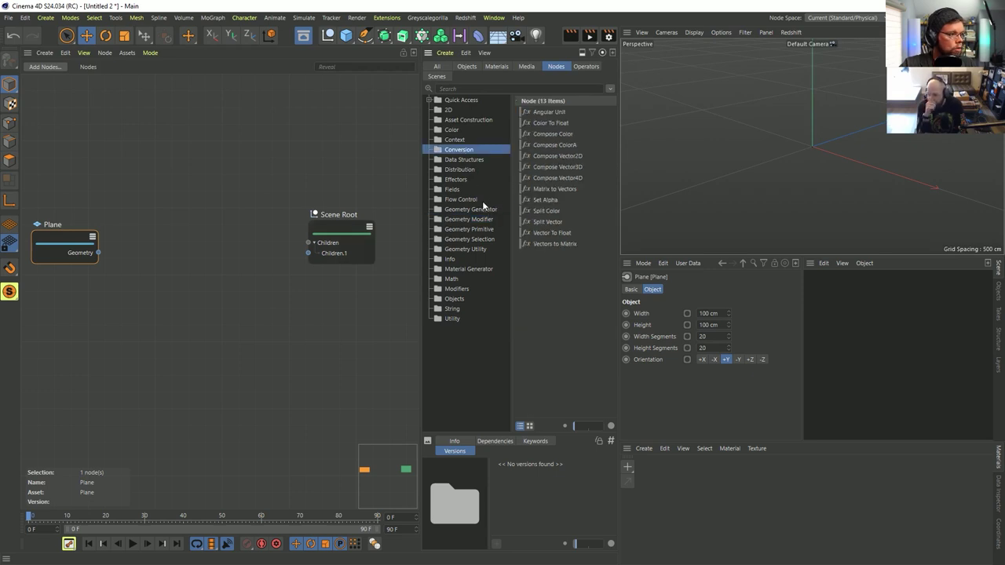
pyautogui.click(479, 89)
pyautogui.write('geo')
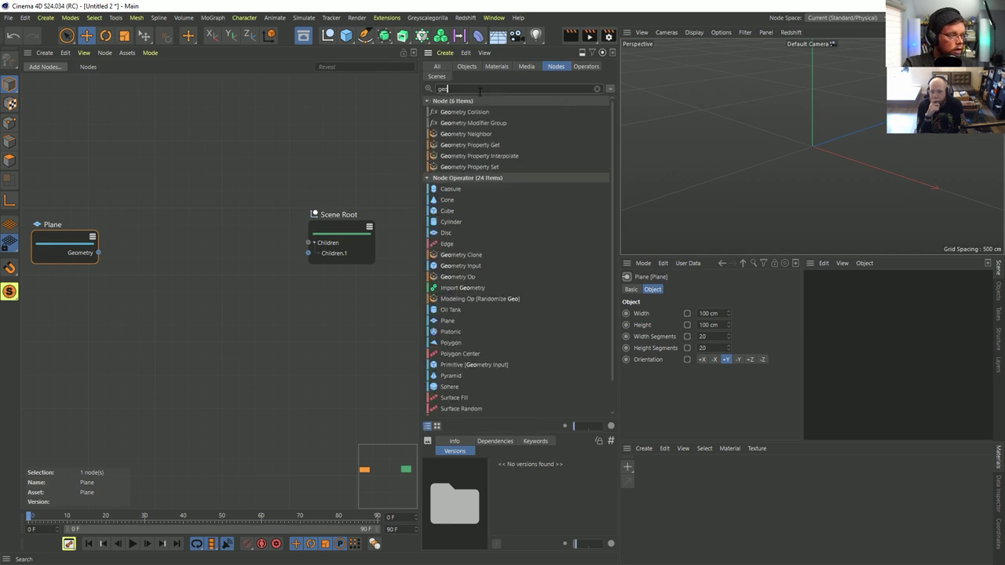
pyautogui.moveTo(464, 277); pyautogui.dragTo(194, 237)
pyautogui.moveTo(99, 253); pyautogui.dragTo(194, 275)
pyautogui.moveTo(263, 256); pyautogui.dragTo(307, 254)
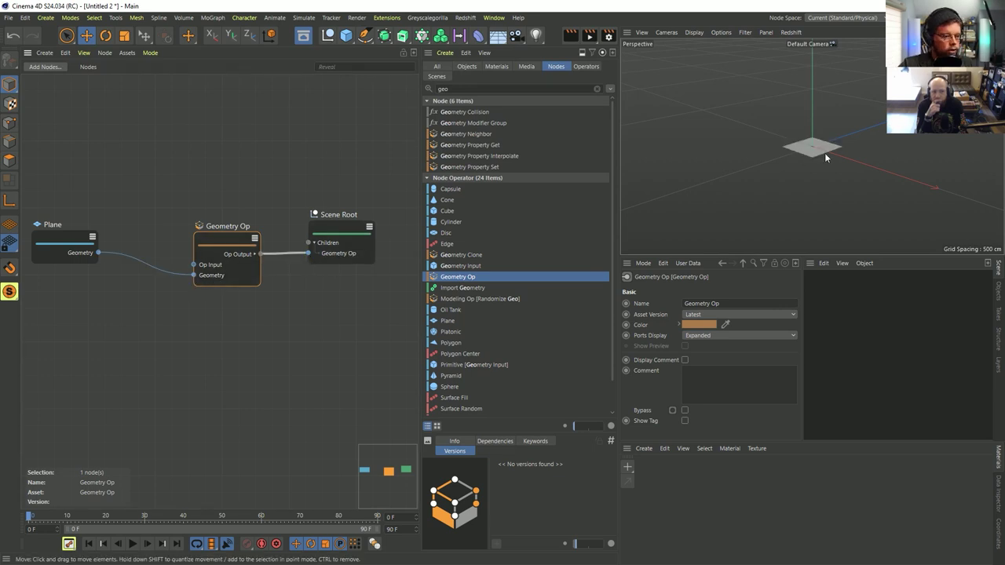
# Step: Show the plane up close in the viewport with Gouraud shading and polygon lines
pyautogui.scroll(8, 825, 152)
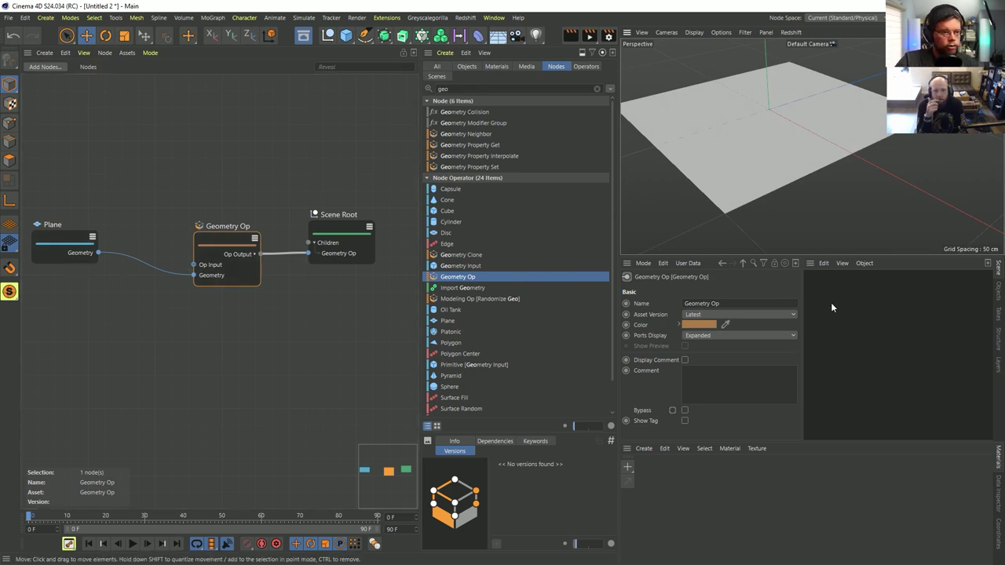
pyautogui.press('n')
pyautogui.press('b')
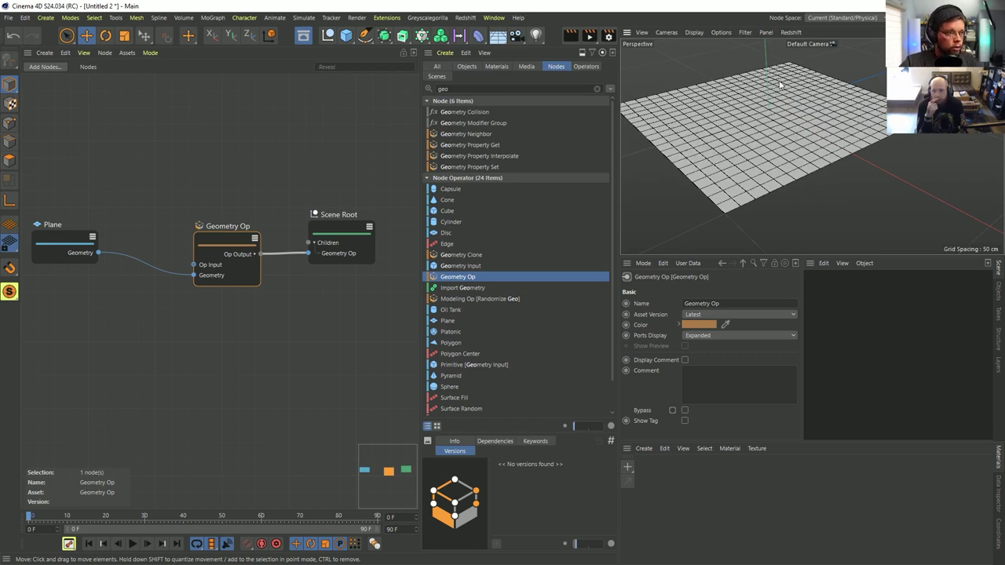
pyautogui.keyDown('alt'); pyautogui.moveTo(778, 83); pyautogui.dragTo(774, 148); pyautogui.keyUp('alt')
pyautogui.scroll(4, 777, 149)
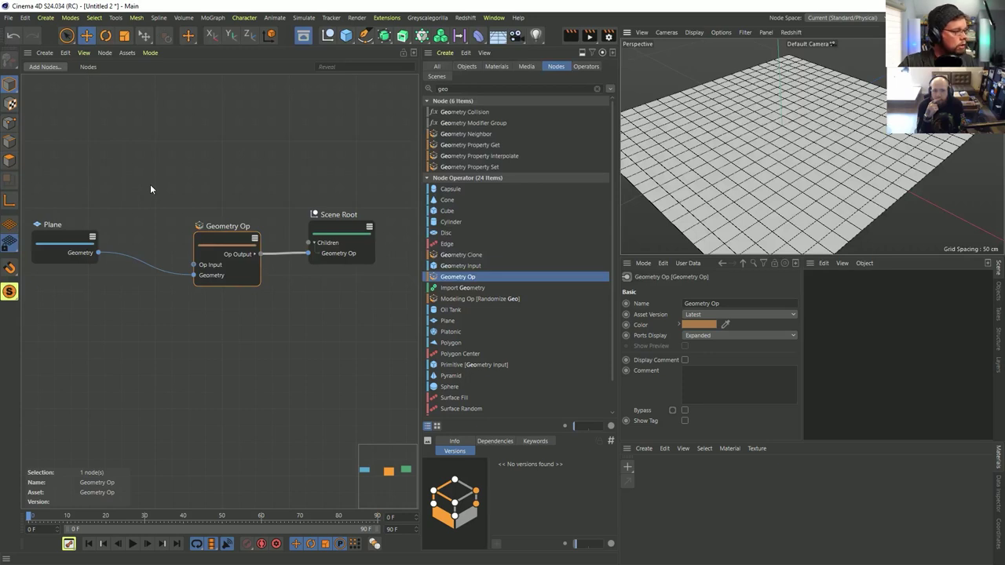
# Step: Spread the Plane, Geometry Op and Scene Root nodes apart to make room in the graph
pyautogui.moveTo(177, 207); pyautogui.dragTo(209, 195, button='middle')
pyautogui.moveTo(276, 193); pyautogui.dragTo(64, 294)
pyautogui.moveTo(267, 234); pyautogui.dragTo(234, 216)
pyautogui.moveTo(231, 214); pyautogui.dragTo(285, 213, button='middle')
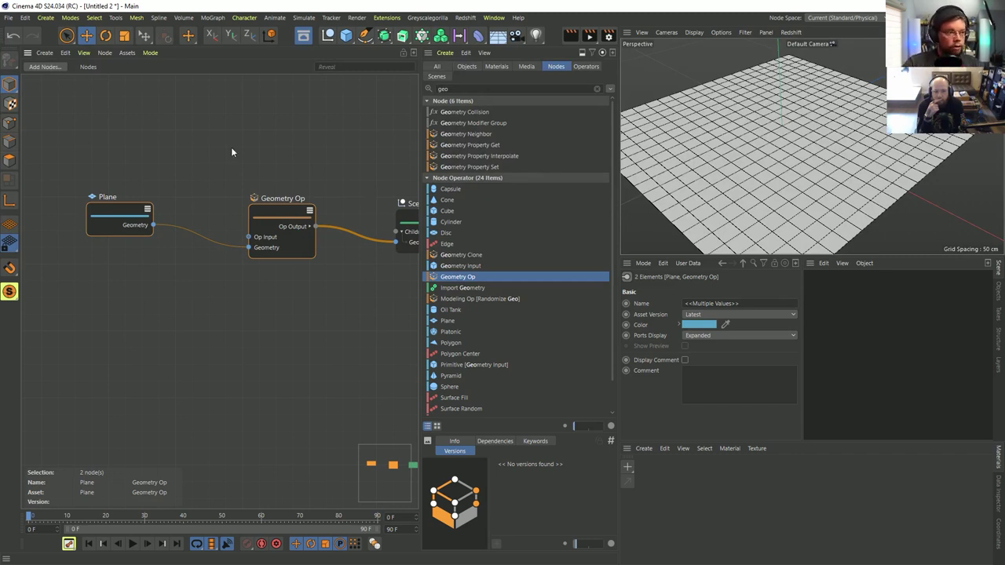
pyautogui.click(118, 220)
pyautogui.moveTo(118, 220); pyautogui.dragTo(67, 228)
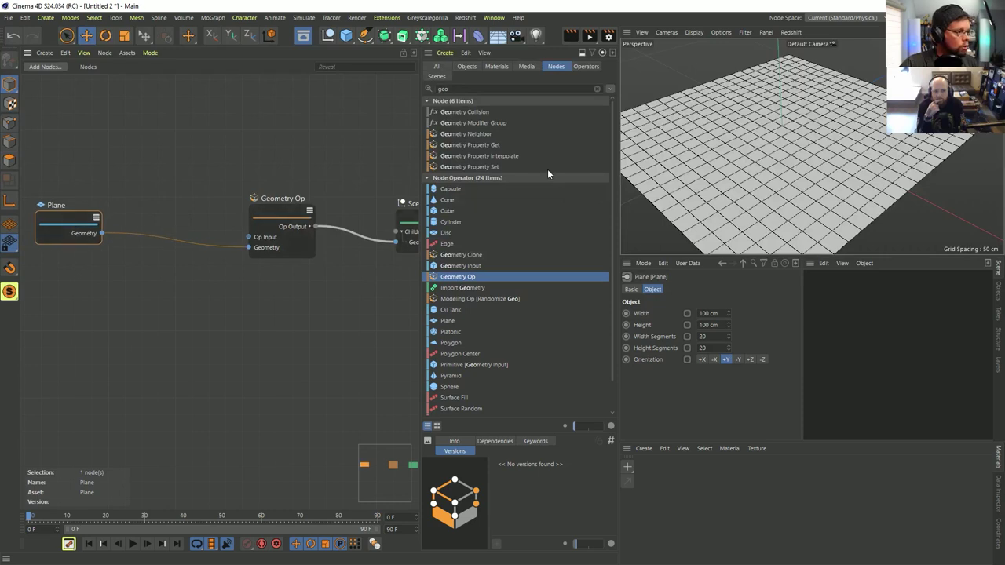
# Step: Find and add Point Info and Point Set nodes, placing them apart above the existing node chain
pyautogui.click(597, 88)
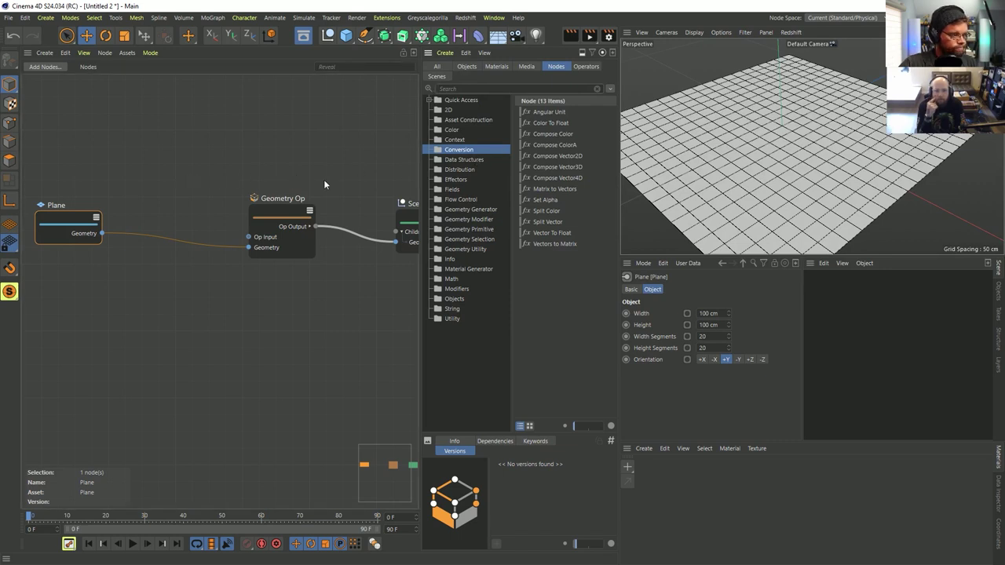
pyautogui.click(501, 87)
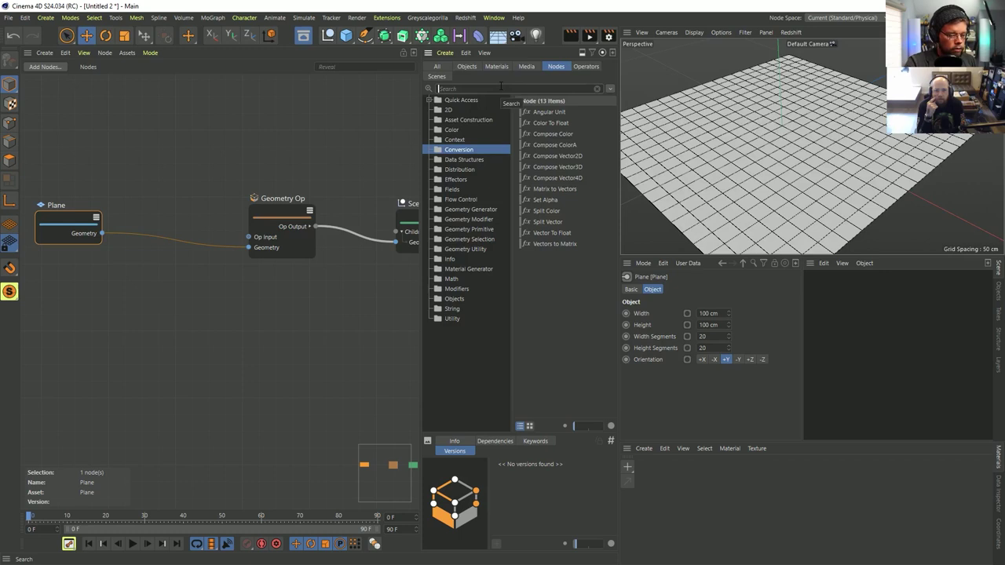
pyautogui.write('point')
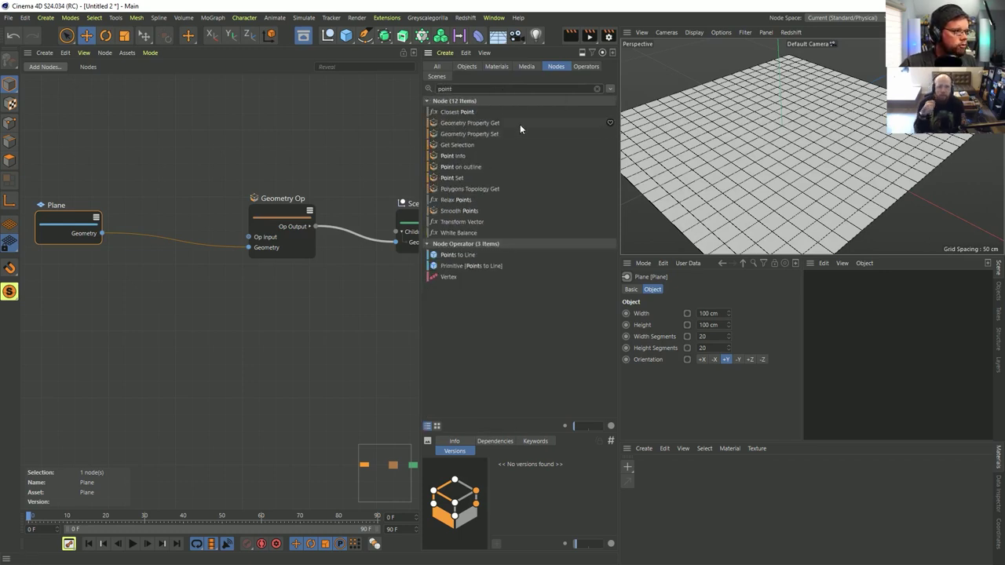
pyautogui.moveTo(456, 156); pyautogui.dragTo(312, 143)
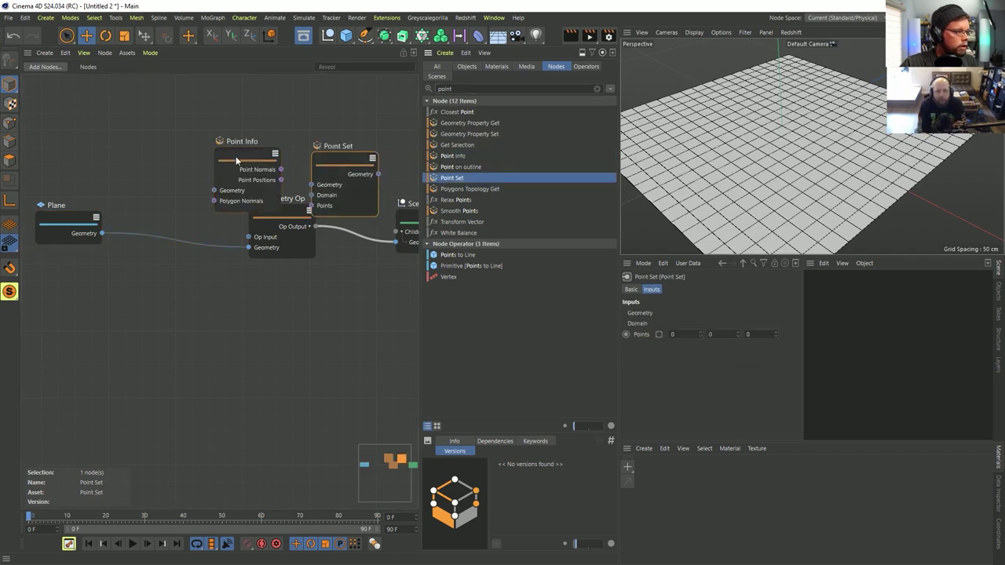
pyautogui.moveTo(237, 160); pyautogui.dragTo(167, 126)
pyautogui.moveTo(346, 159); pyautogui.dragTo(326, 109)
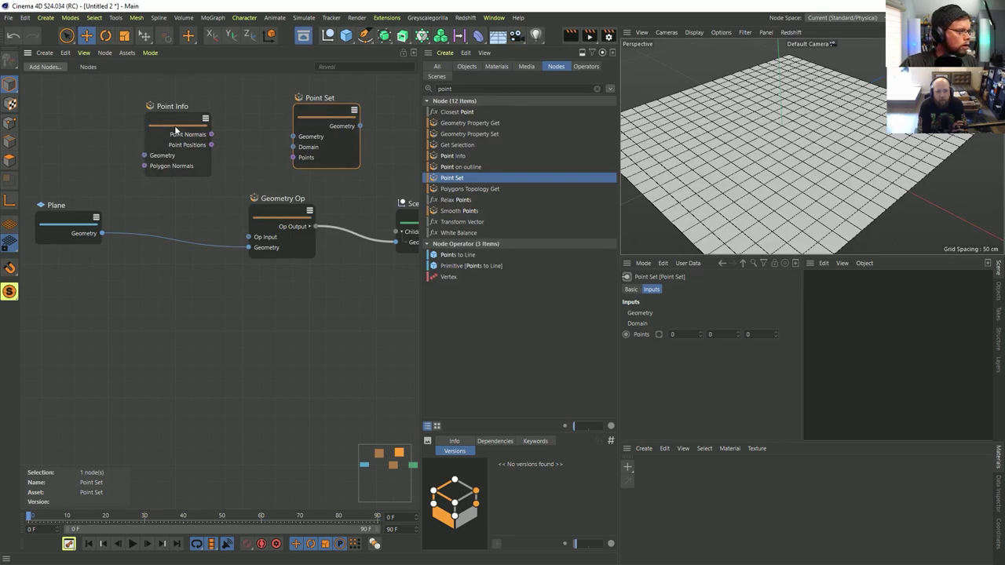
pyautogui.moveTo(319, 119); pyautogui.dragTo(342, 108)
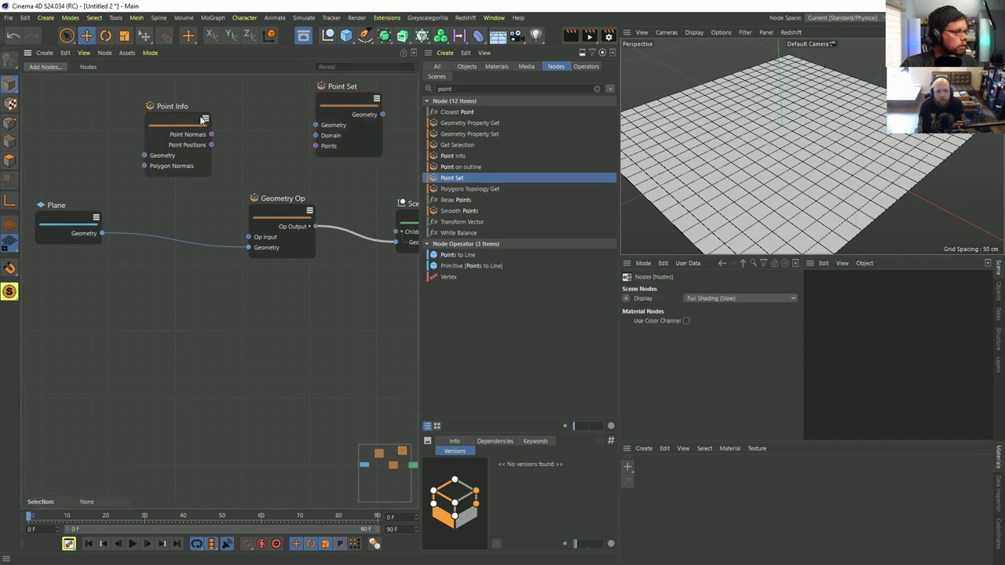
pyautogui.moveTo(181, 110); pyautogui.dragTo(161, 99)
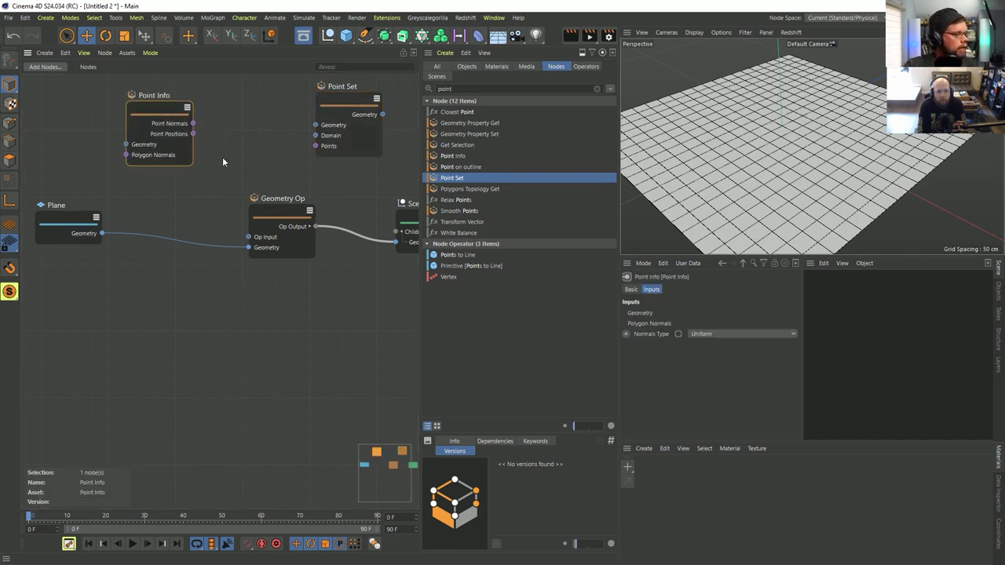
# Step: Connect the Plane's geometry to Point Info's Geometry input and inspect the Normals Type options
pyautogui.moveTo(102, 233); pyautogui.dragTo(129, 147)
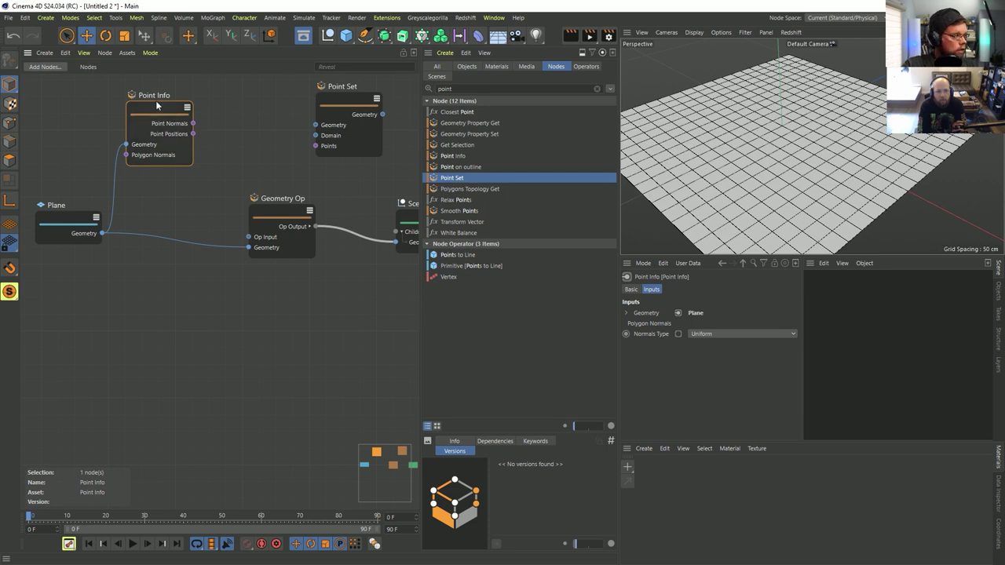
pyautogui.moveTo(155, 101); pyautogui.dragTo(155, 102)
pyautogui.click(707, 334)
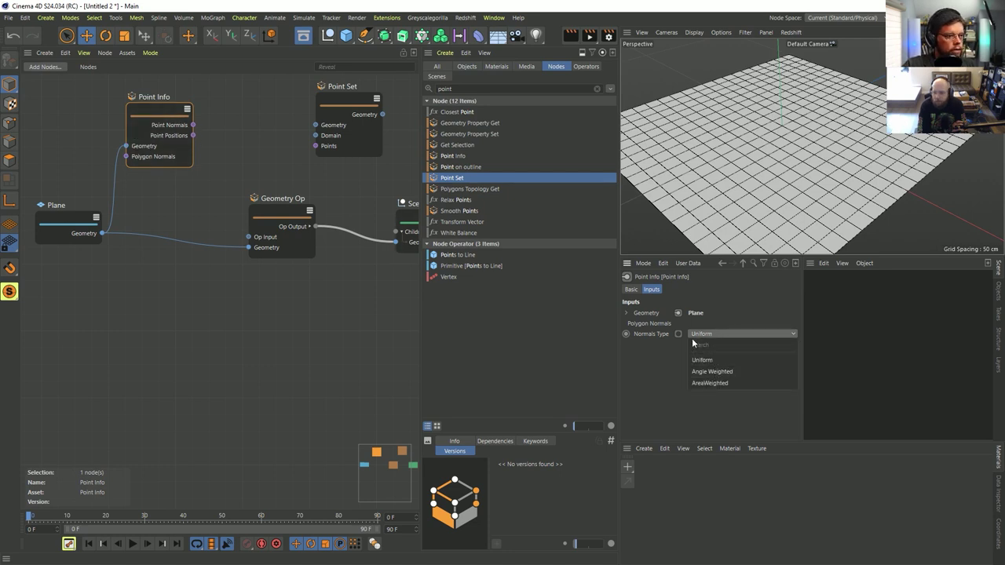
pyautogui.click(695, 337)
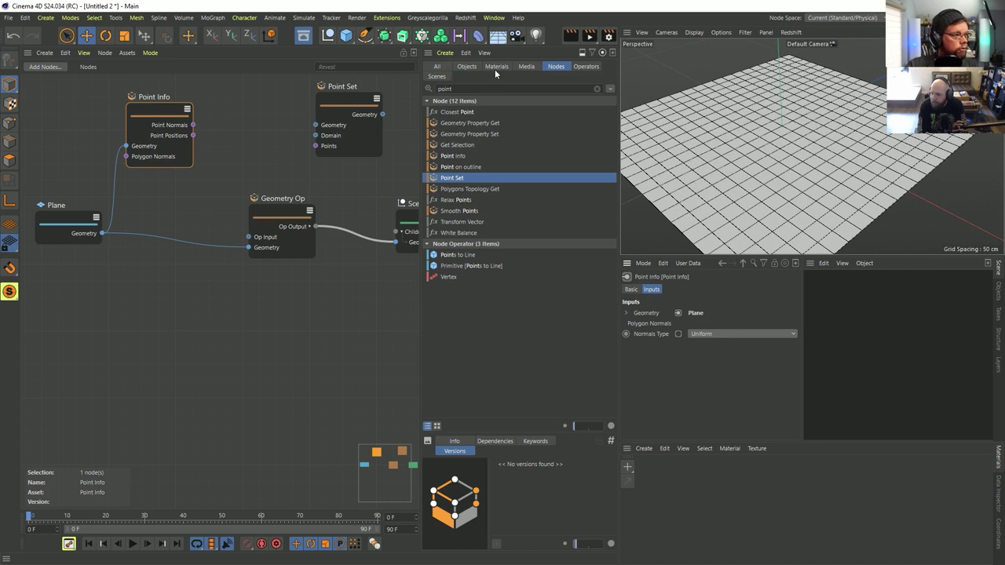
# Step: Add a Primitive node of type Plane, connect its Op Output to Scene Root and its Geometry output to Point Info
pyautogui.click(597, 88)
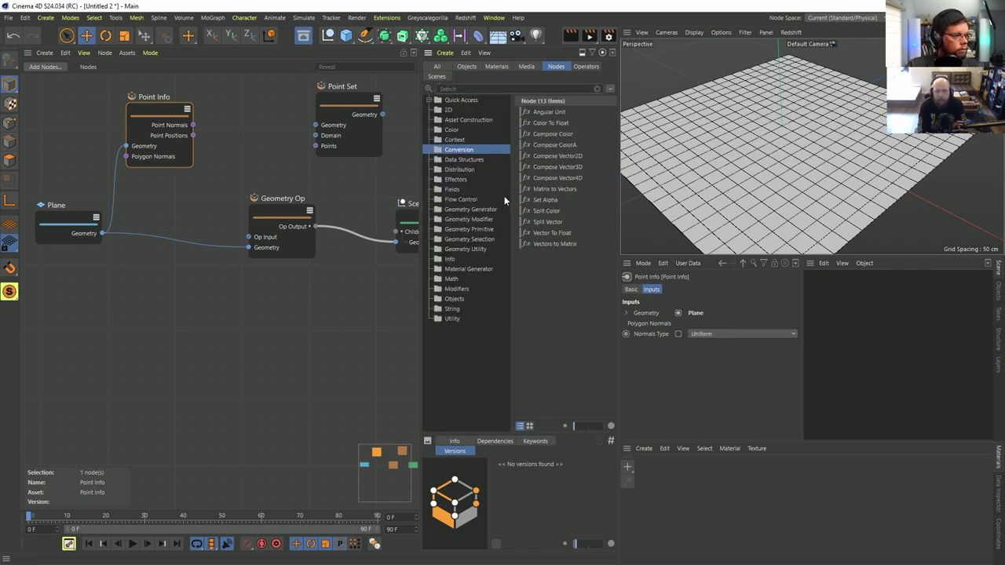
pyautogui.click(471, 209)
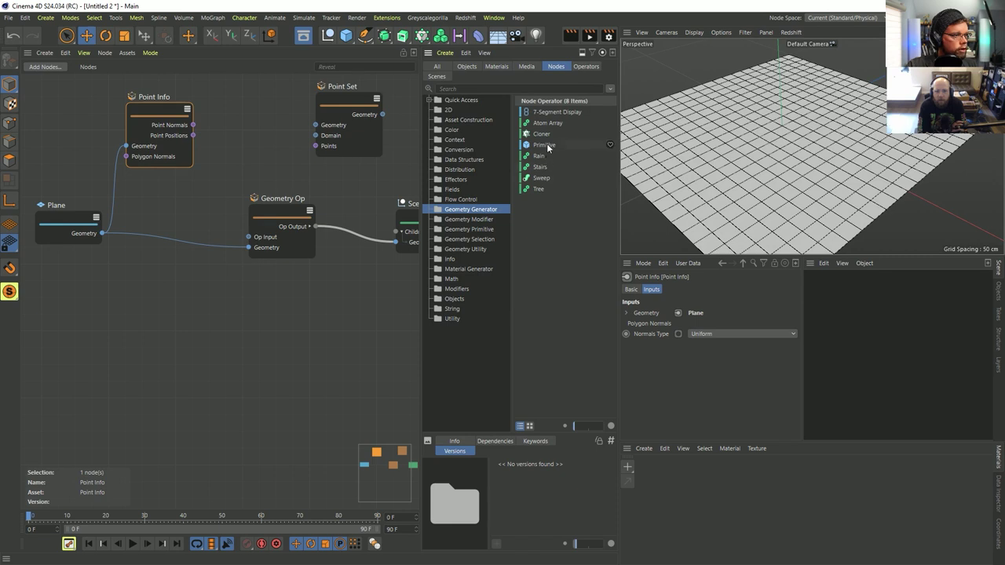
pyautogui.moveTo(542, 146); pyautogui.dragTo(61, 301)
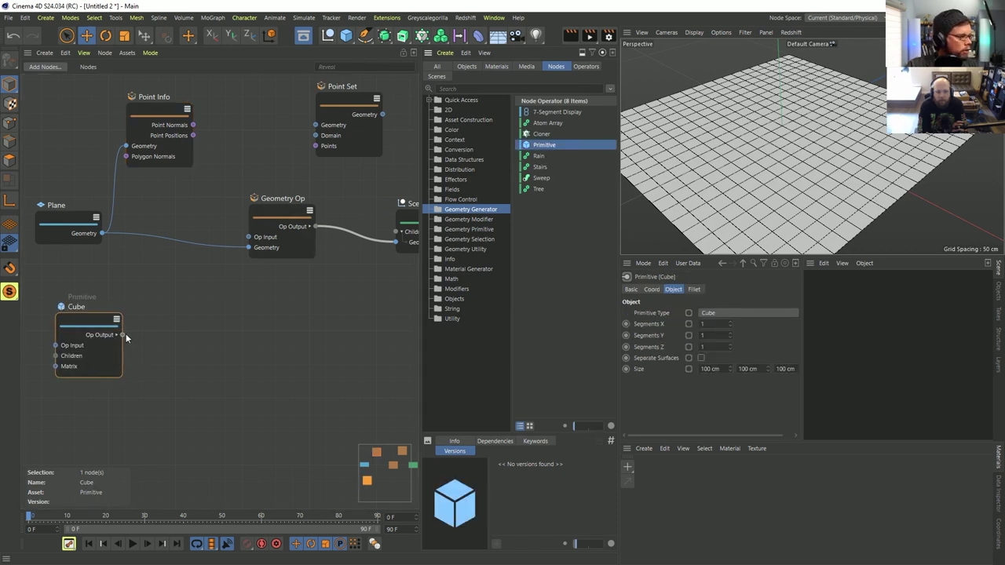
pyautogui.moveTo(124, 334); pyautogui.dragTo(396, 241)
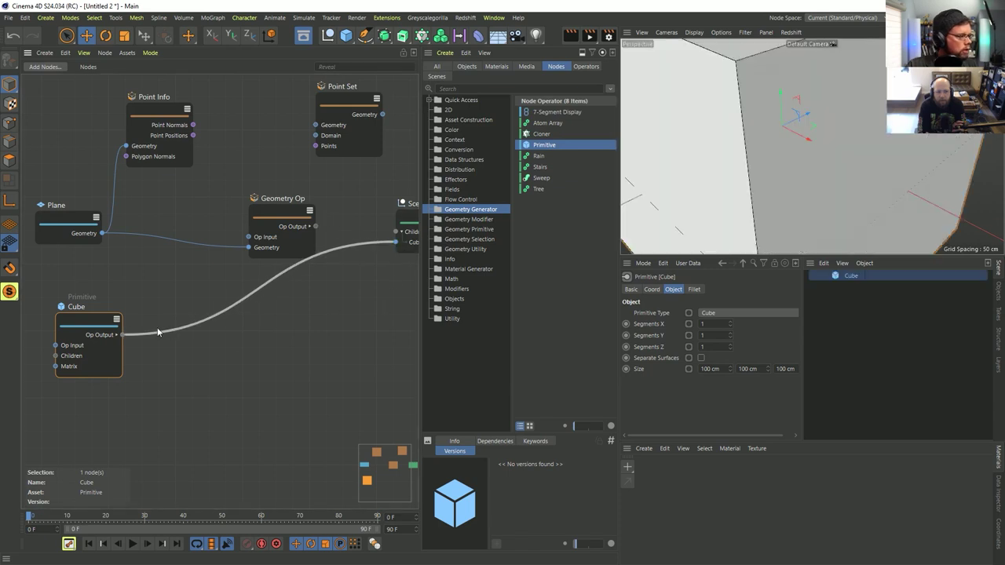
pyautogui.click(117, 334)
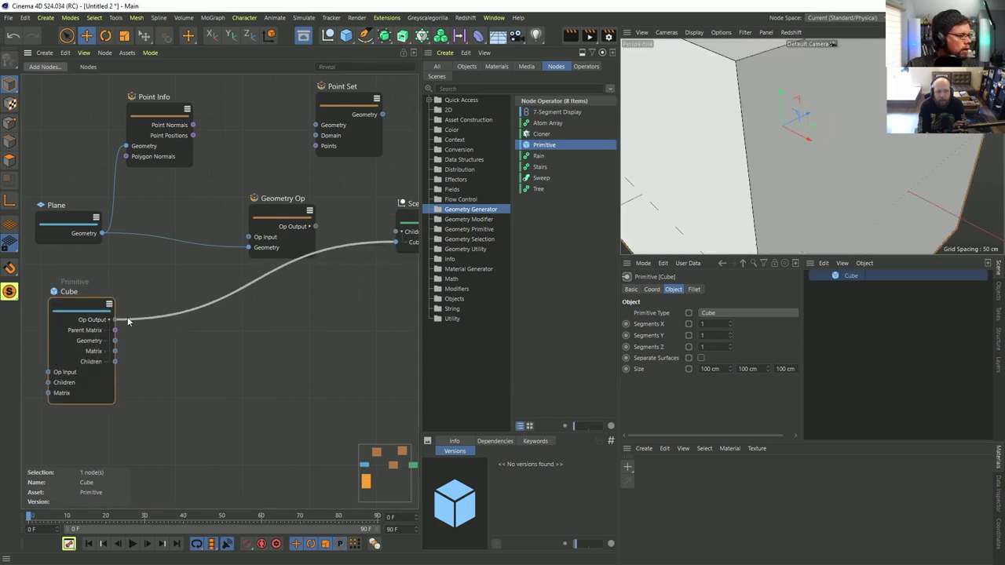
pyautogui.click(738, 313)
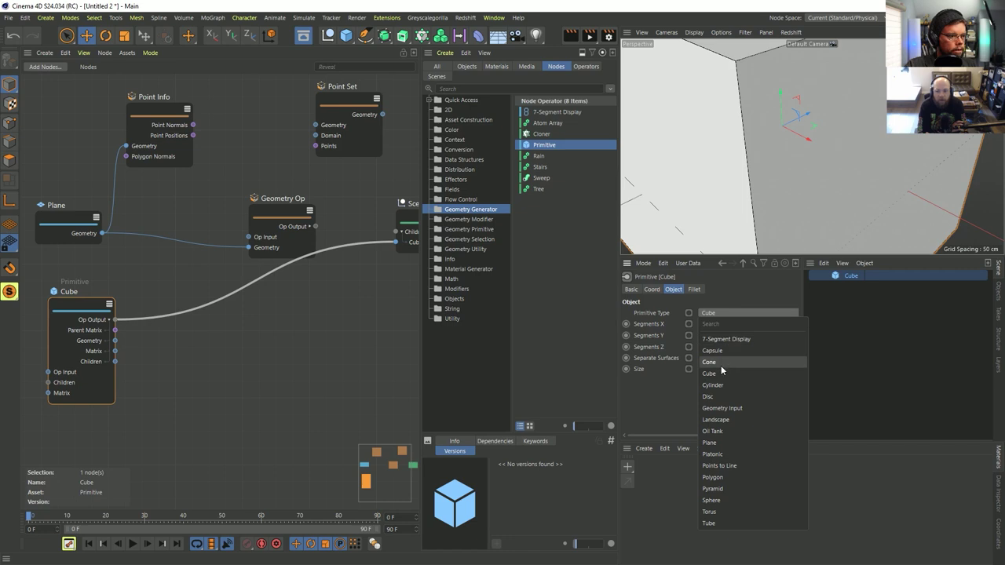
pyautogui.click(725, 442)
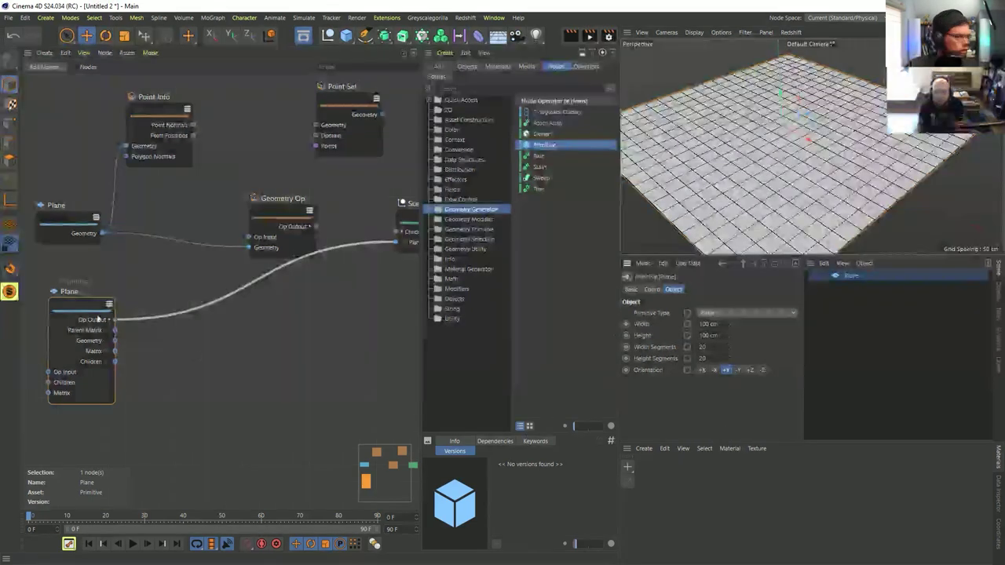
pyautogui.moveTo(115, 341); pyautogui.dragTo(126, 147)
# Step: Delete the original Plane node, shift Point Info left, and move the disconnected Geometry Op below the Scene Root connection
pyautogui.moveTo(92, 197); pyautogui.dragTo(179, 222)
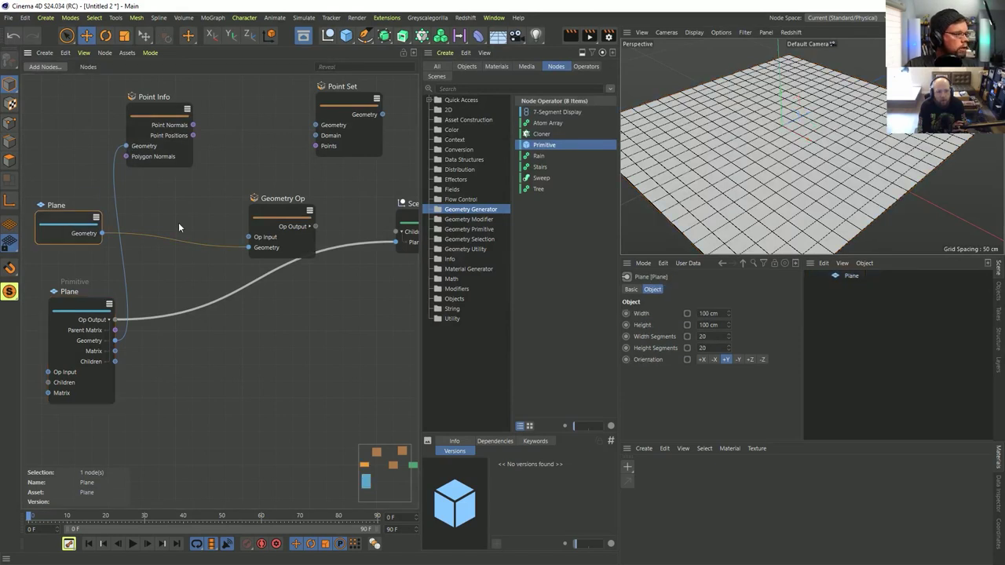
pyautogui.moveTo(292, 188); pyautogui.dragTo(21, 263)
pyautogui.moveTo(281, 215); pyautogui.dragTo(267, 198)
pyautogui.click(49, 220)
pyautogui.press('Delete')
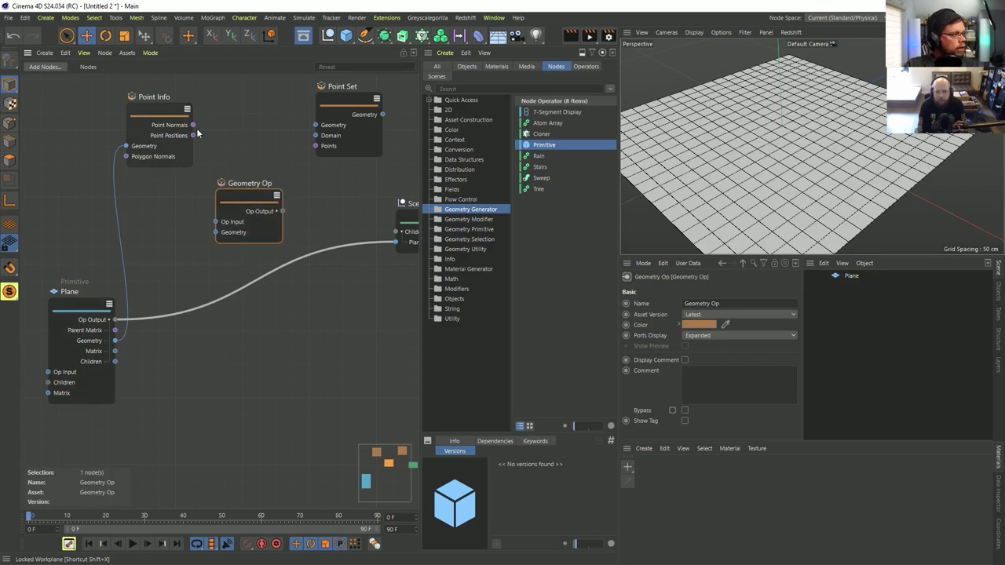
pyautogui.moveTo(157, 110); pyautogui.dragTo(120, 103)
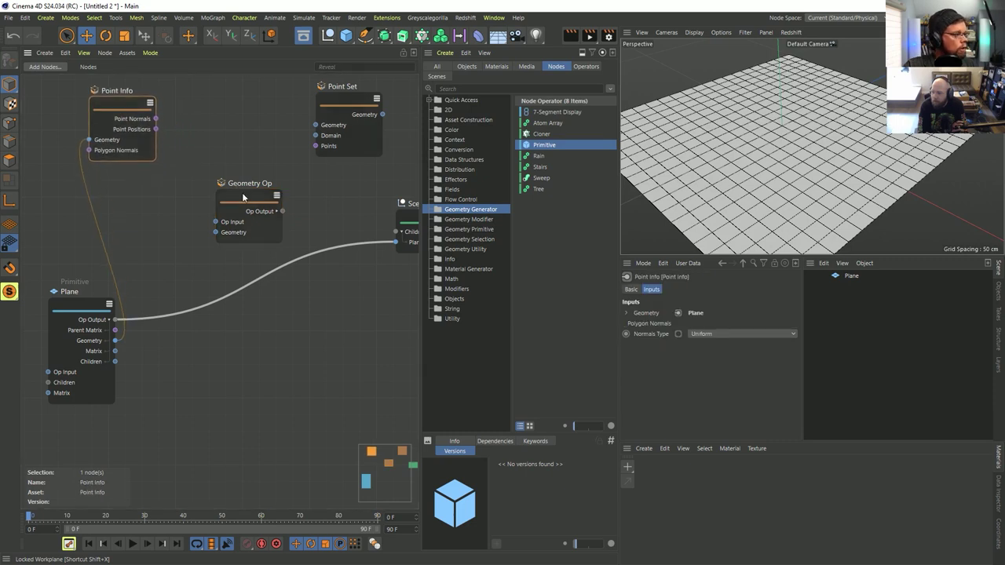
pyautogui.moveTo(243, 197); pyautogui.dragTo(242, 340)
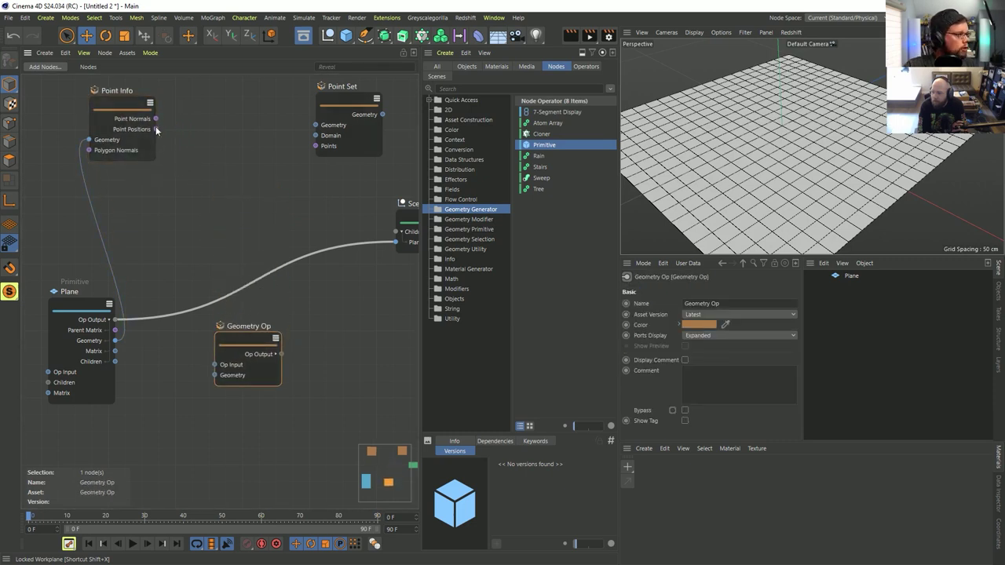
# Step: Find the Geometry Property Get node and add it to the graph below Point Info
pyautogui.moveTo(295, 140); pyautogui.dragTo(247, 157, button='middle')
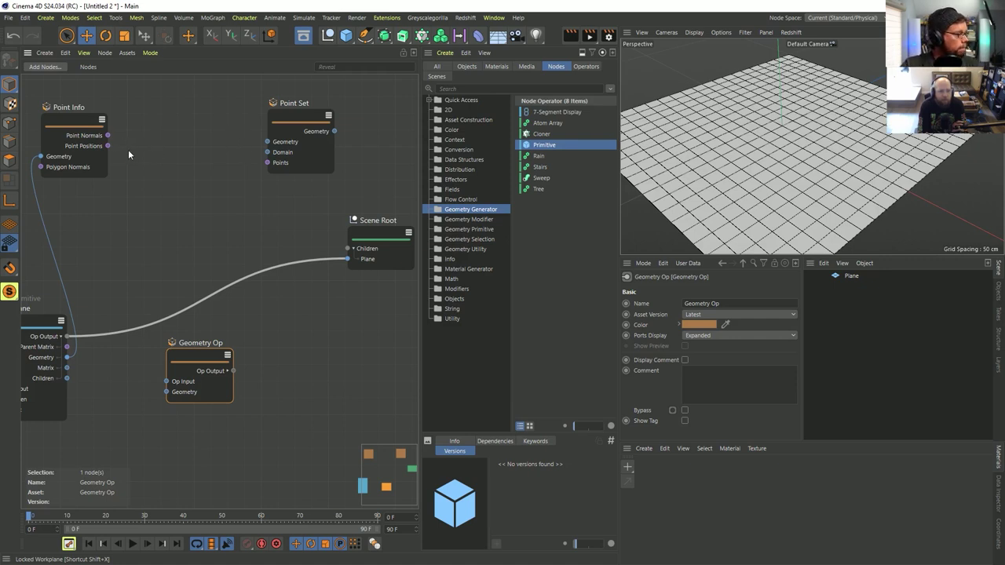
pyautogui.moveTo(109, 146); pyautogui.dragTo(132, 182)
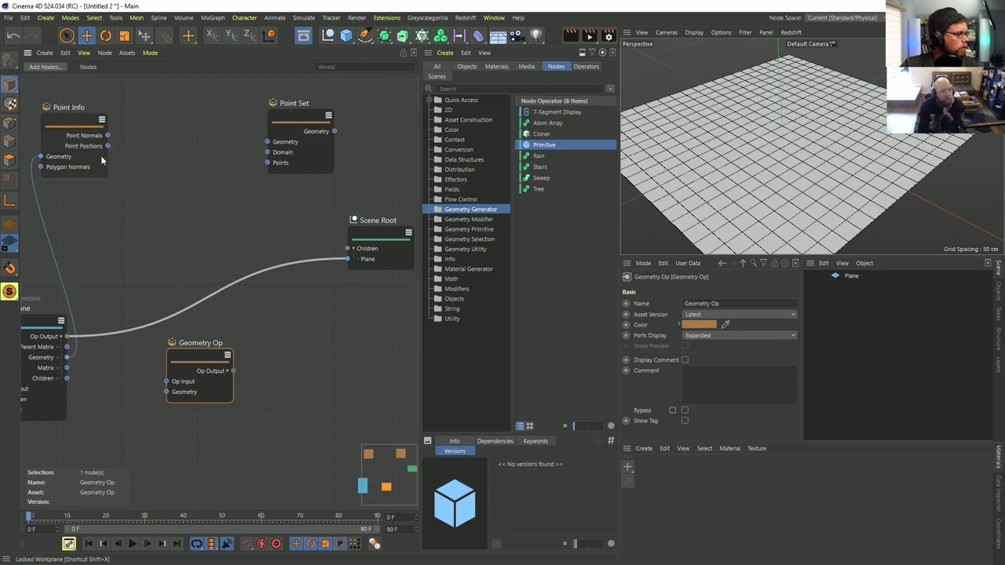
pyautogui.click(507, 89)
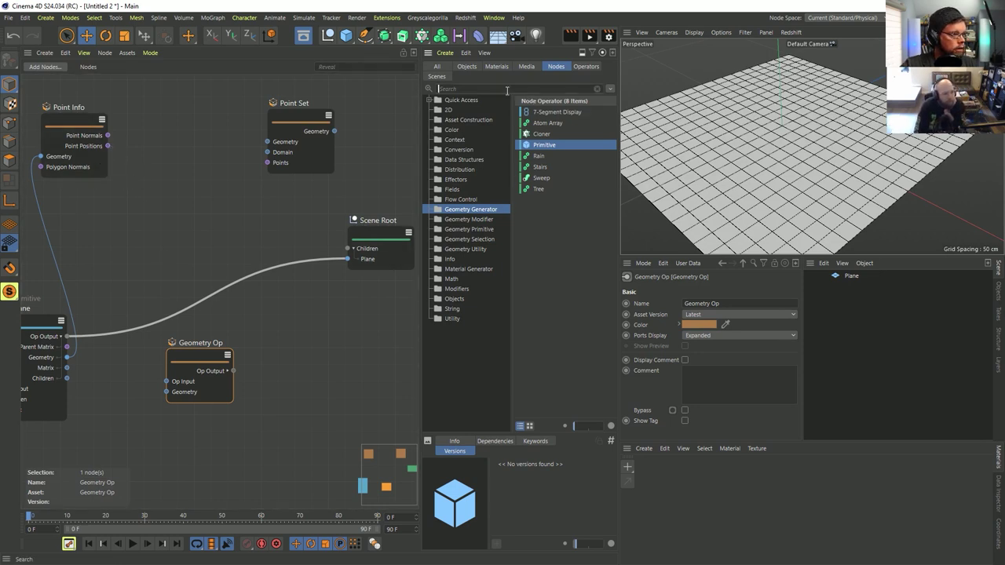
pyautogui.write('geom')
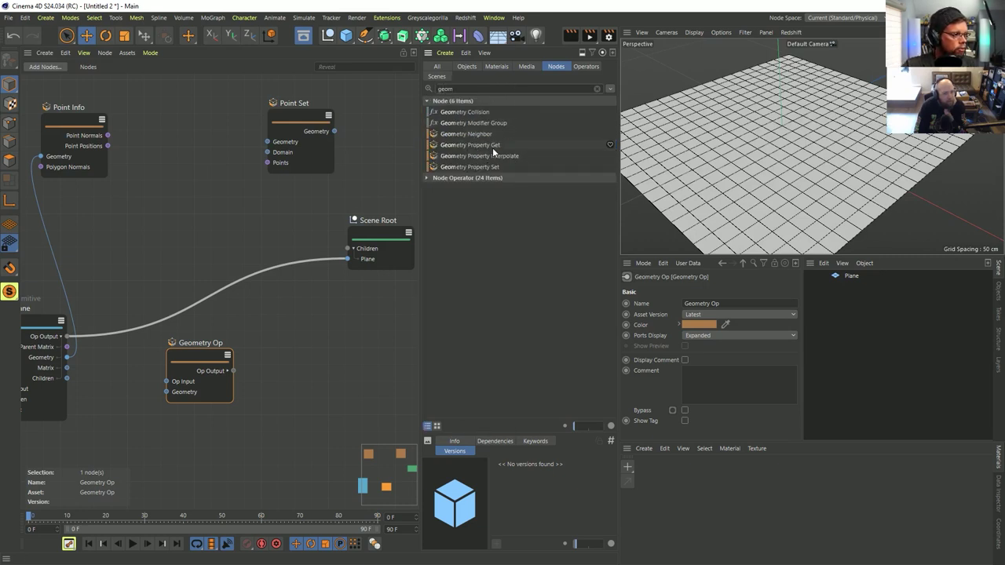
pyautogui.moveTo(490, 148); pyautogui.dragTo(157, 212)
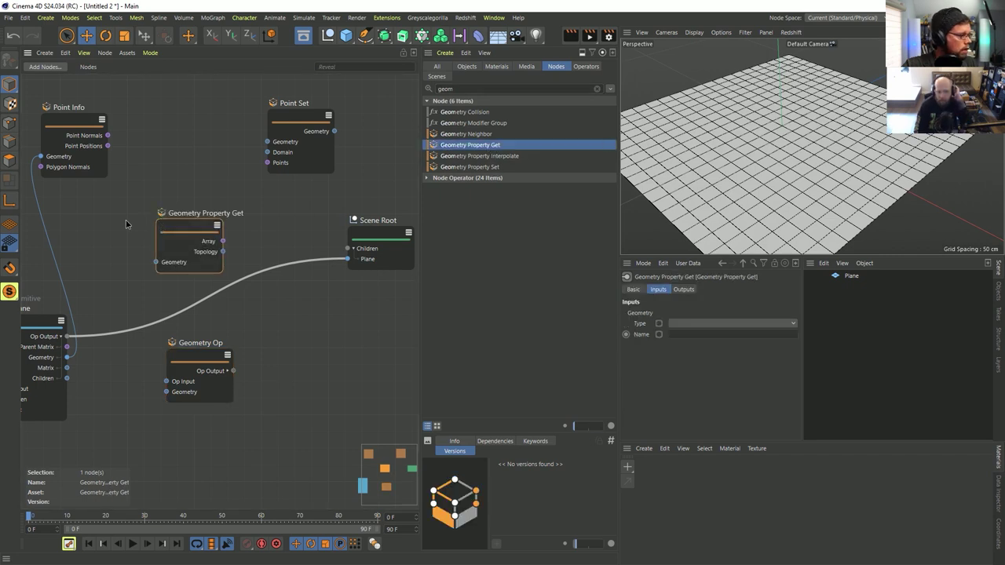
pyautogui.moveTo(187, 228); pyautogui.dragTo(157, 220)
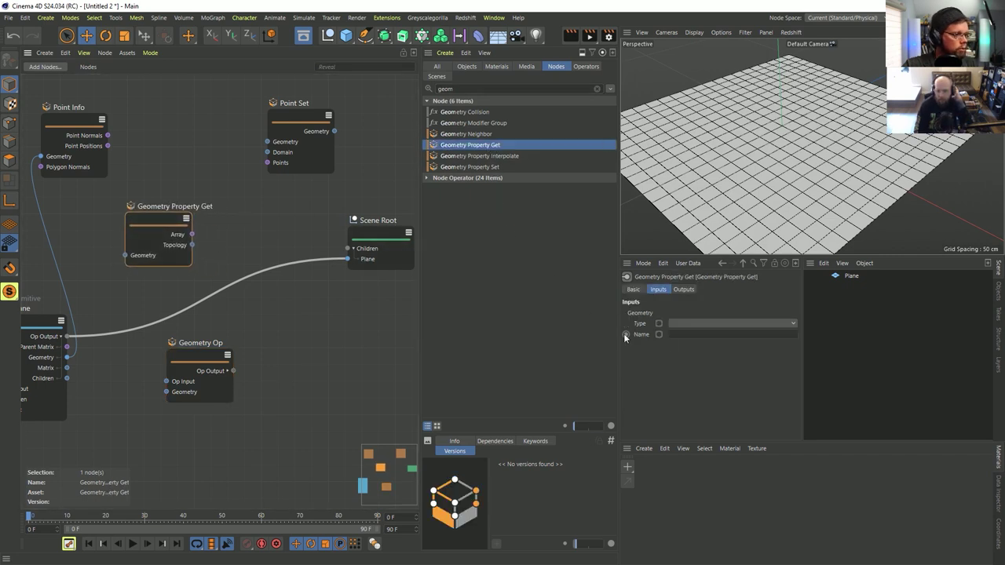
# Step: Set Geometry Property Get's Type to 3d Points, connect the Plane's Geometry output to it, and place it directly beneath Point Info
pyautogui.click(687, 323)
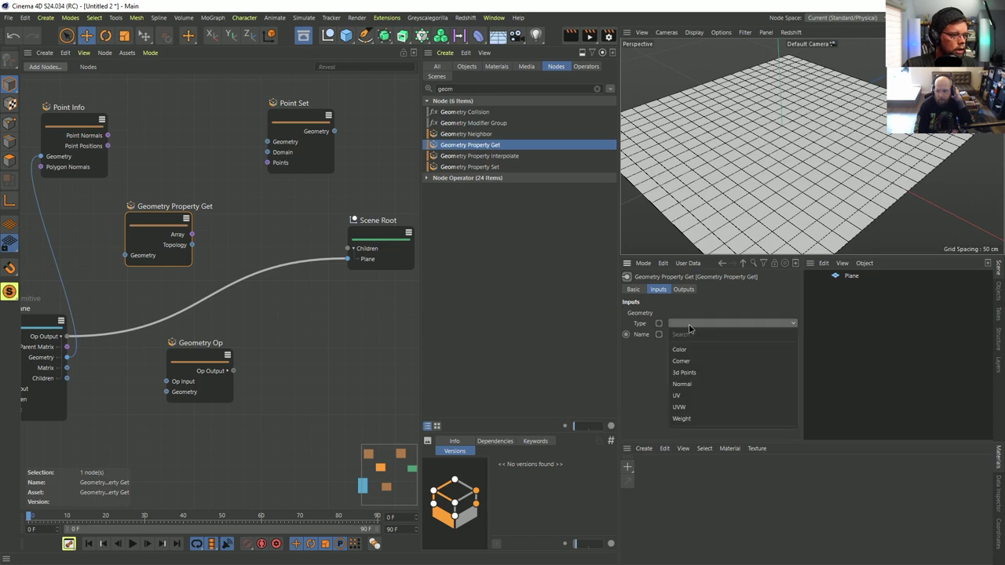
pyautogui.click(685, 372)
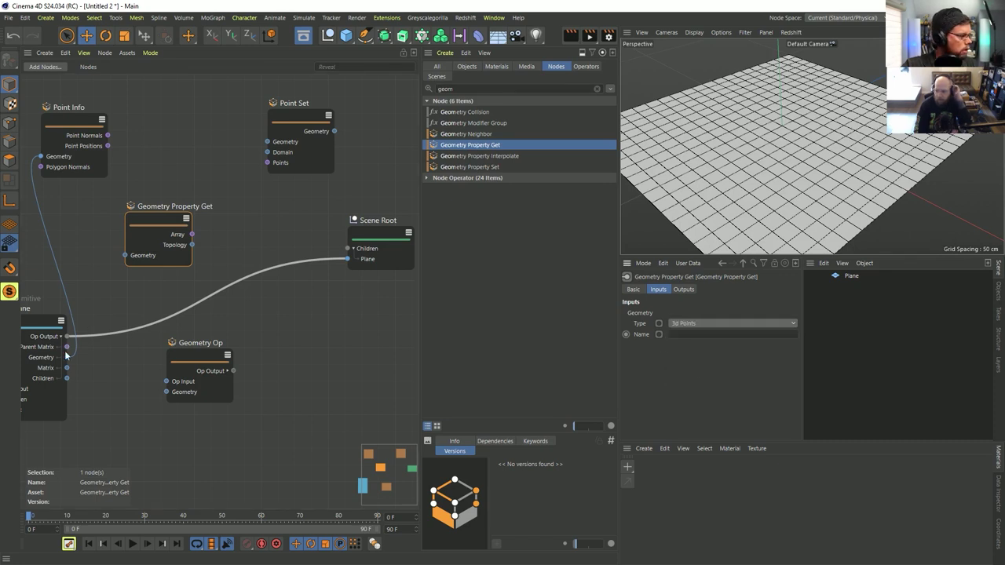
pyautogui.moveTo(67, 357); pyautogui.dragTo(104, 216)
pyautogui.click(700, 324)
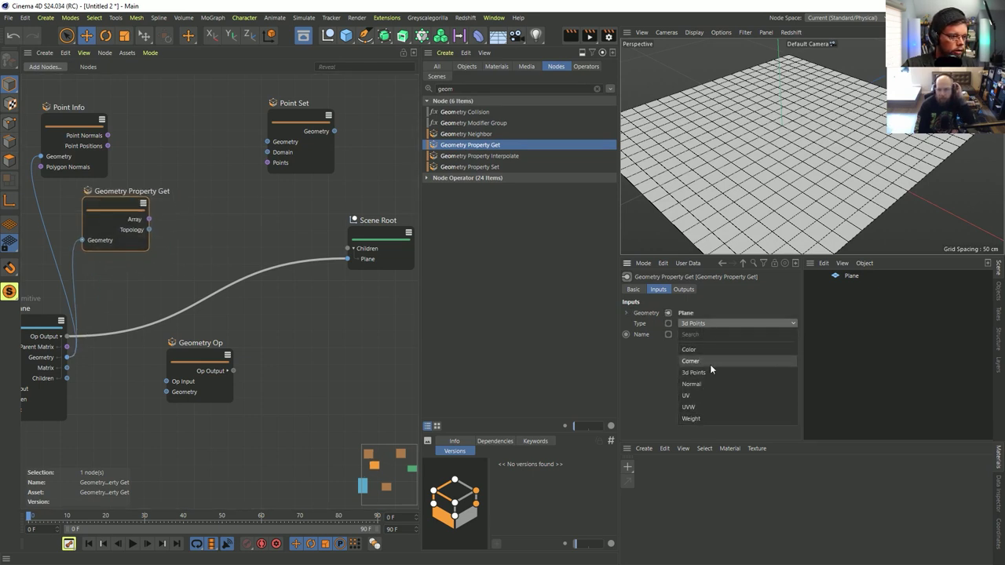
pyautogui.click(725, 304)
pyautogui.moveTo(120, 208)
pyautogui.mouseDown()
pyautogui.moveTo(98, 206)
pyautogui.moveTo(111, 224)
pyautogui.mouseUp()
pyautogui.click(112, 216)
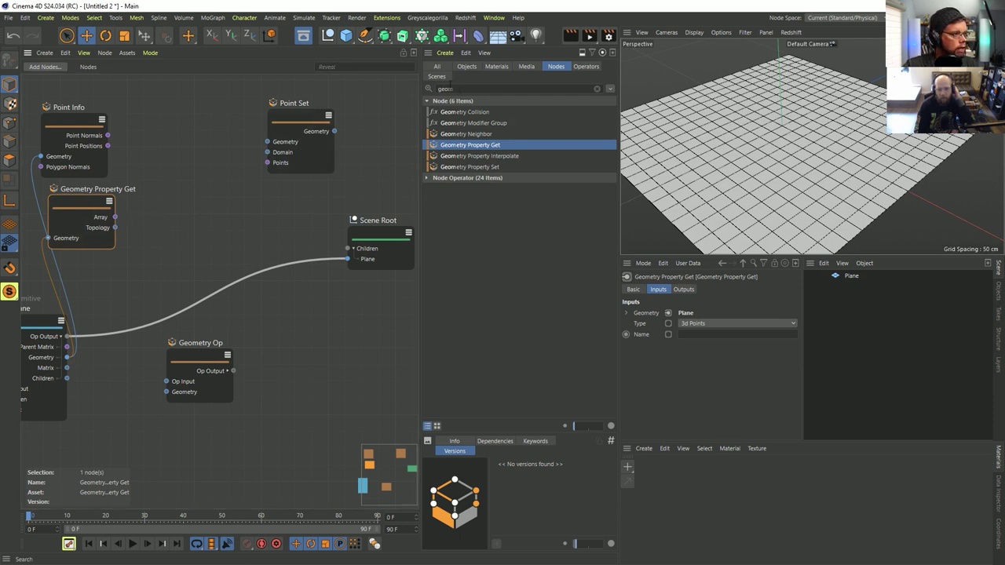
# Step: Add an Index Iterator fed by Geometry Property Get's Array output, and attach a Data Inspector to that output
pyautogui.moveTo(464, 90); pyautogui.dragTo(304, 73)
pyautogui.write('index')
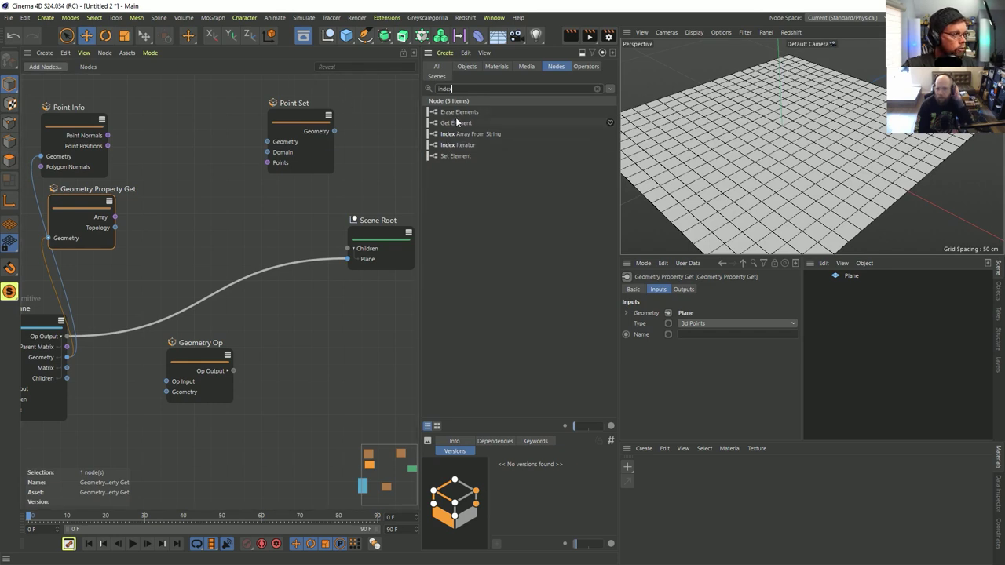
pyautogui.click(470, 144)
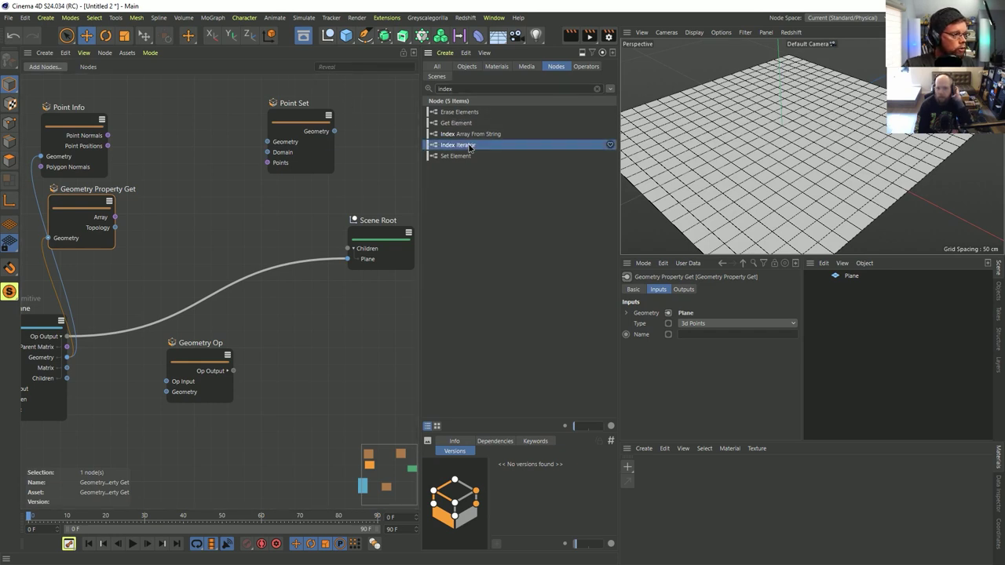
pyautogui.moveTo(470, 146); pyautogui.dragTo(201, 209)
pyautogui.moveTo(116, 218); pyautogui.dragTo(166, 179)
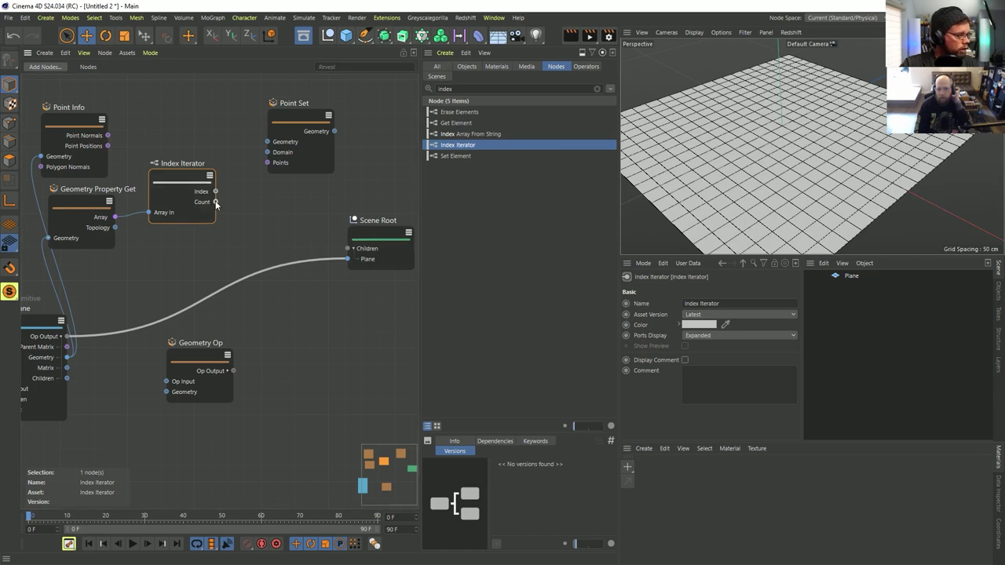
pyautogui.rightClick(115, 218)
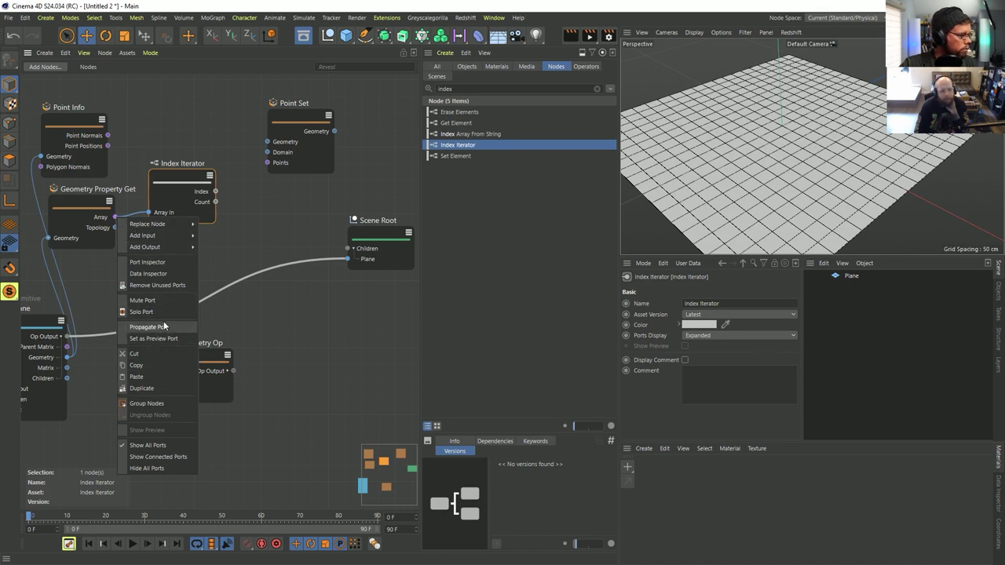
pyautogui.click(166, 274)
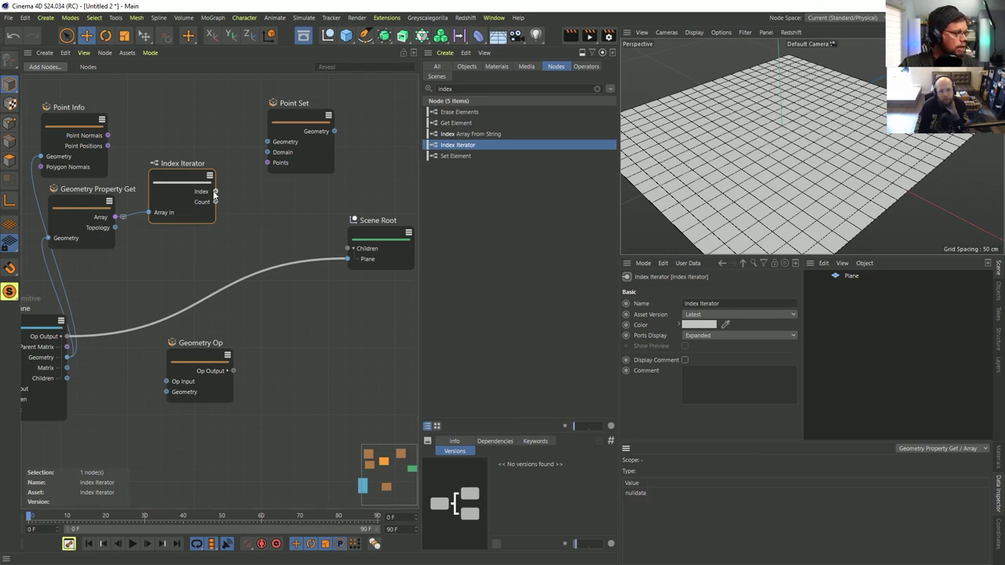
# Step: Connect Index Iterator's Index to Point Set's Points, Point Set's Geometry to Geometry Op, and Geometry Op's Op Output to Scene Root
pyautogui.moveTo(215, 191); pyautogui.dragTo(267, 163)
pyautogui.moveTo(336, 132); pyautogui.dragTo(166, 391)
pyautogui.moveTo(233, 369); pyautogui.dragTo(351, 260)
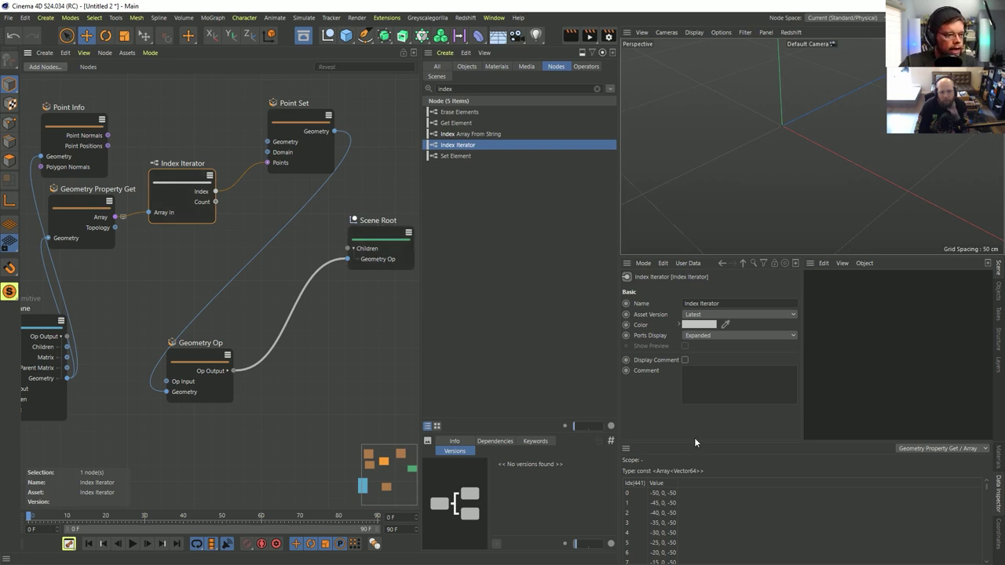
# Step: Enlarge the Data Inspector and spread the Point Set and Index Iterator nodes further apart
pyautogui.moveTo(694, 444); pyautogui.dragTo(671, 232)
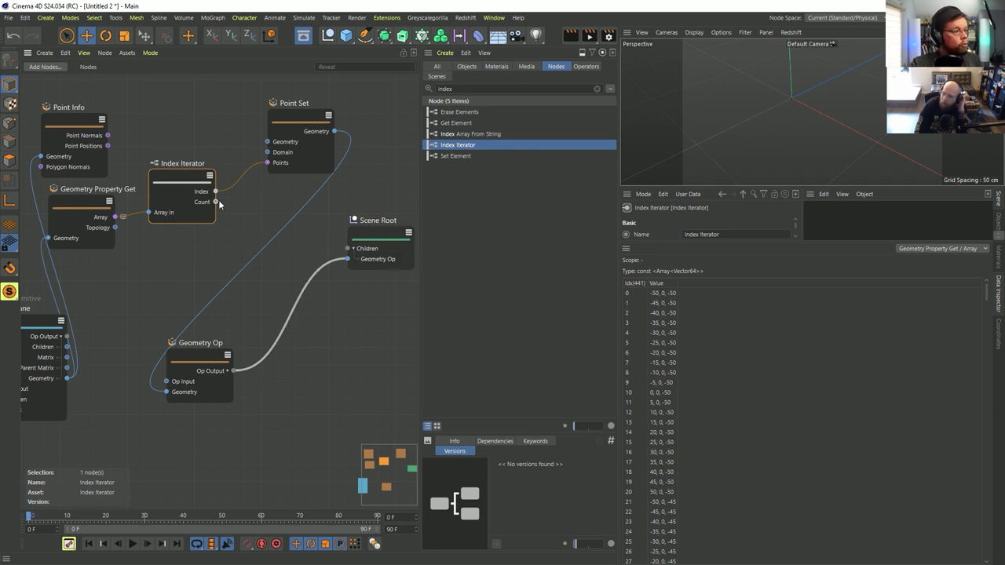
pyautogui.moveTo(280, 112); pyautogui.dragTo(324, 106)
pyautogui.moveTo(188, 180); pyautogui.dragTo(187, 197)
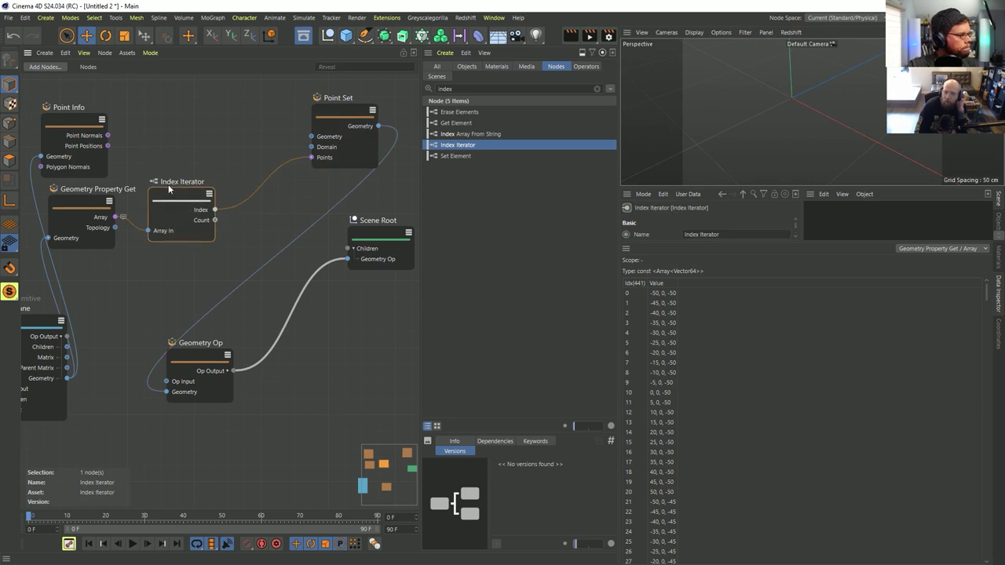
# Step: Add a Hash node beside the Index Iterator and connect the iterator's Index output to the Hash's Salt input
pyautogui.doubleClick(466, 89)
pyautogui.write('hash')
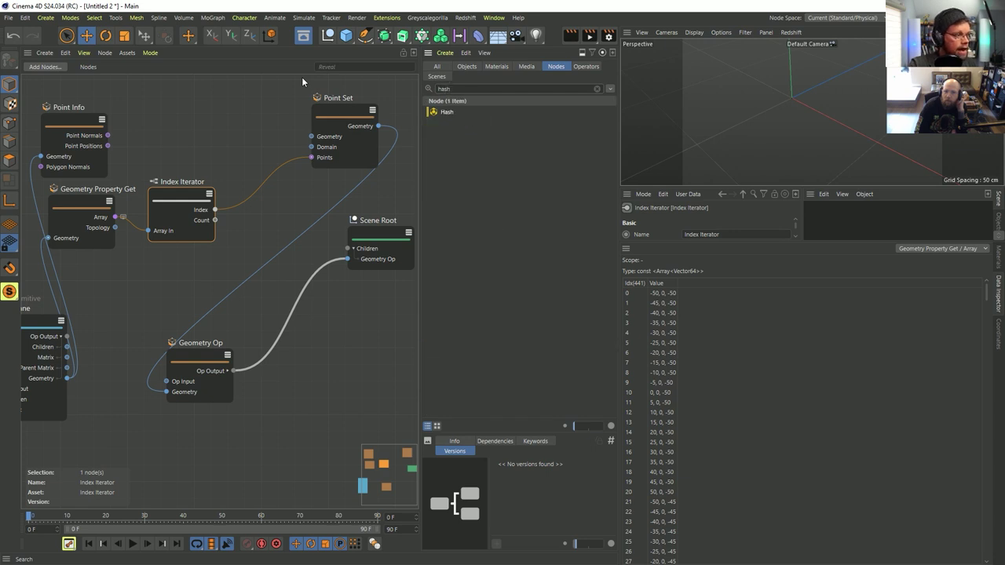
pyautogui.moveTo(442, 113); pyautogui.dragTo(245, 162)
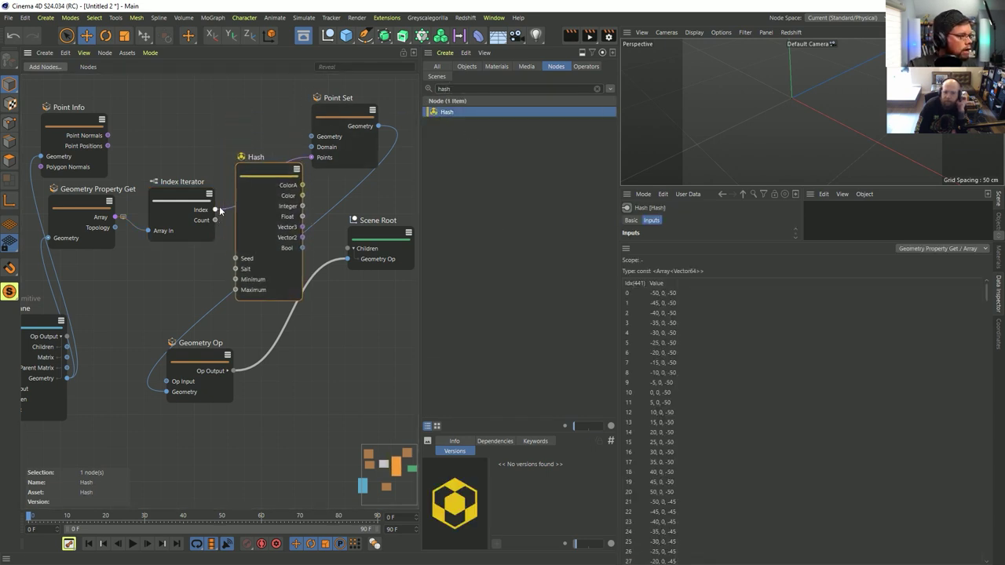
pyautogui.moveTo(215, 211); pyautogui.dragTo(235, 258)
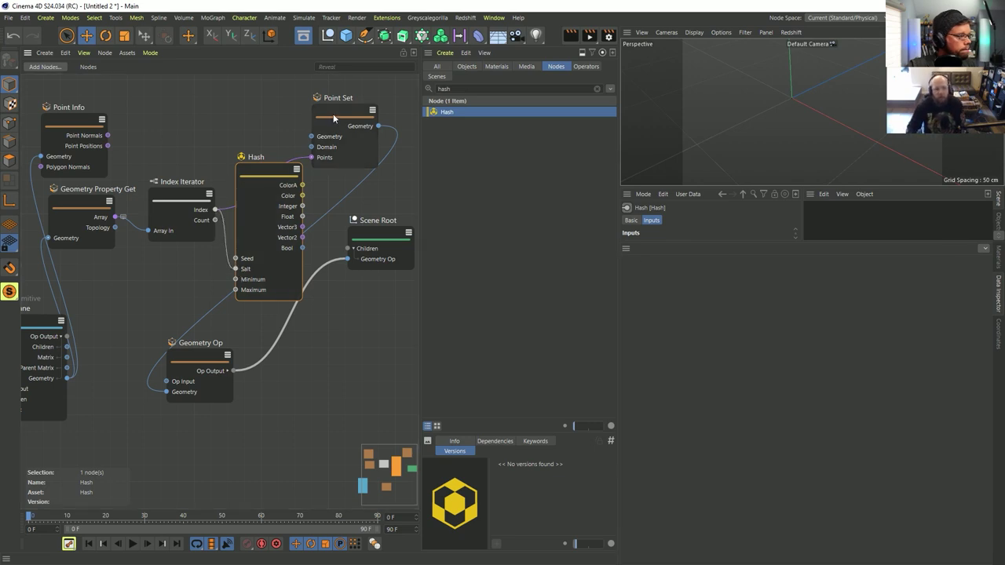
# Step: Rearrange the Point Set, Scene Root and Geometry Op nodes to clear space around the Hash node
pyautogui.moveTo(331, 114); pyautogui.dragTo(249, 181, button='middle')
pyautogui.moveTo(273, 168); pyautogui.dragTo(366, 110)
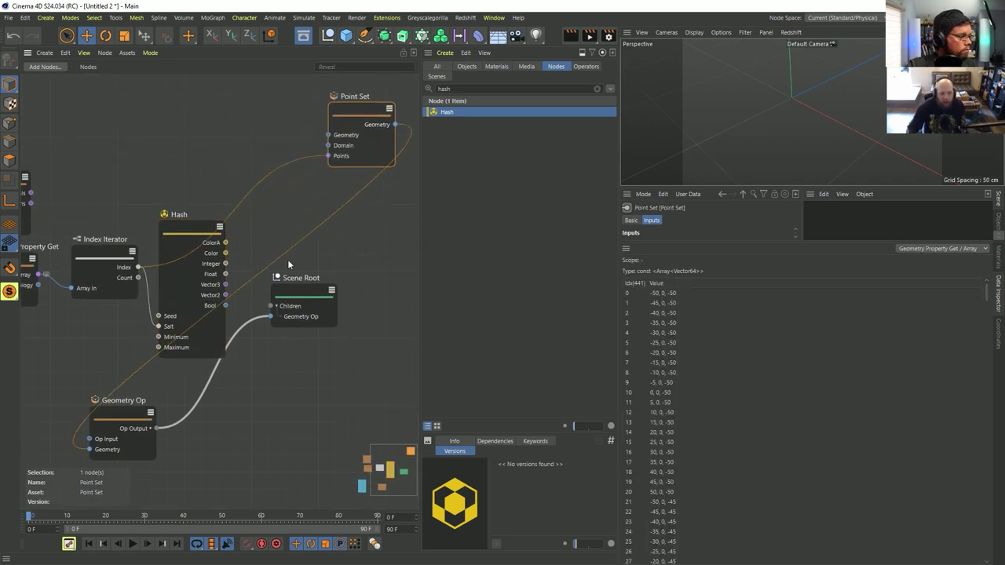
pyautogui.moveTo(306, 296); pyautogui.dragTo(442, 254)
pyautogui.moveTo(126, 414); pyautogui.dragTo(385, 337)
pyautogui.moveTo(194, 233); pyautogui.dragTo(227, 218)
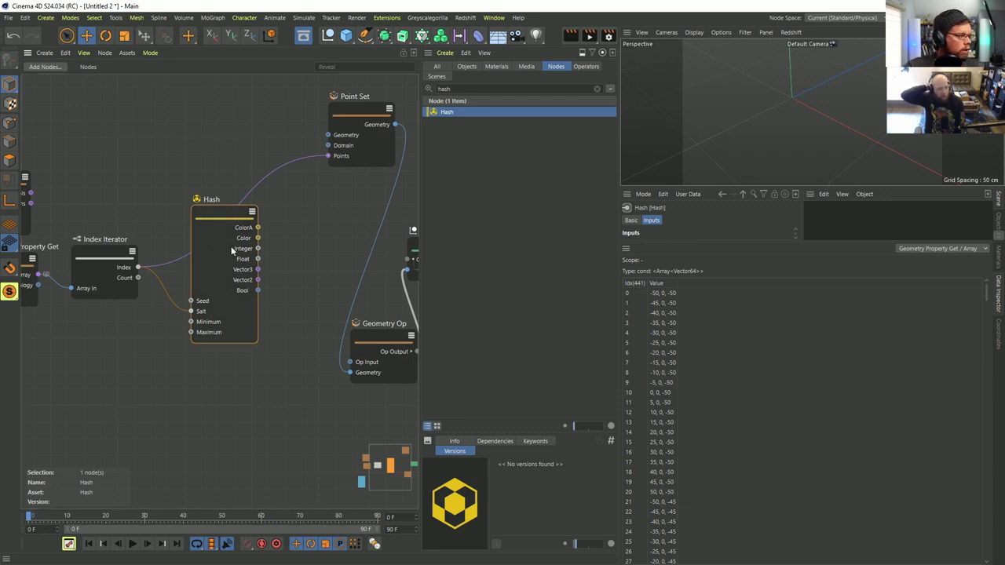
pyautogui.moveTo(220, 215); pyautogui.dragTo(213, 198)
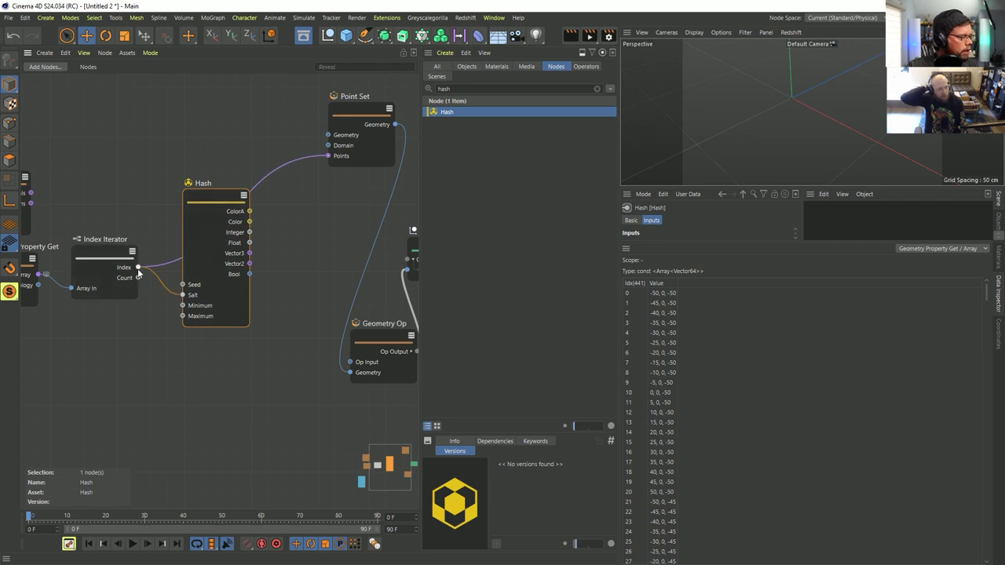
# Step: Enlarge the attributes area to expose the Hash settings and move the Hash node below the Index Iterator–Point Set connection
pyautogui.moveTo(159, 283); pyautogui.dragTo(182, 285)
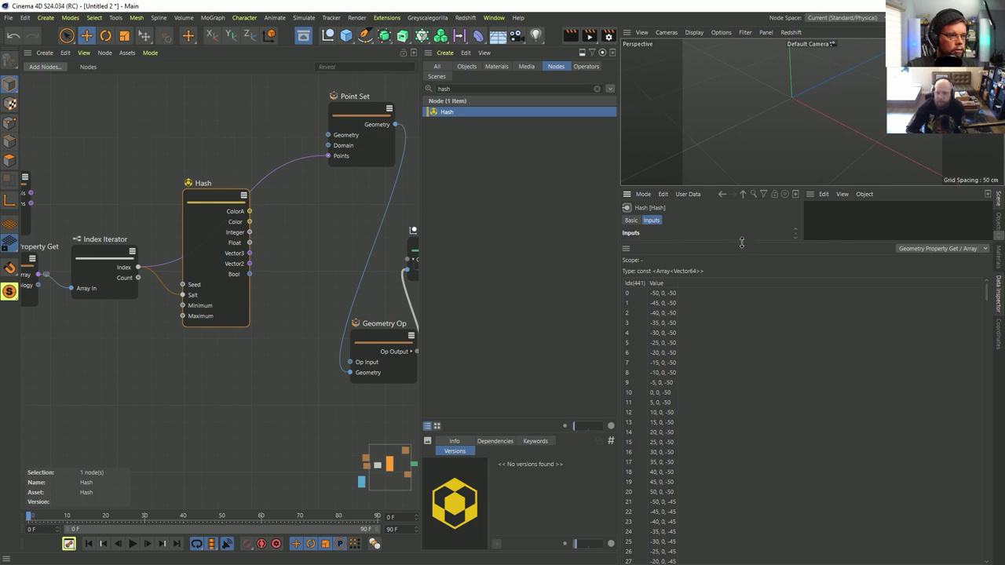
pyautogui.moveTo(696, 243); pyautogui.dragTo(709, 243)
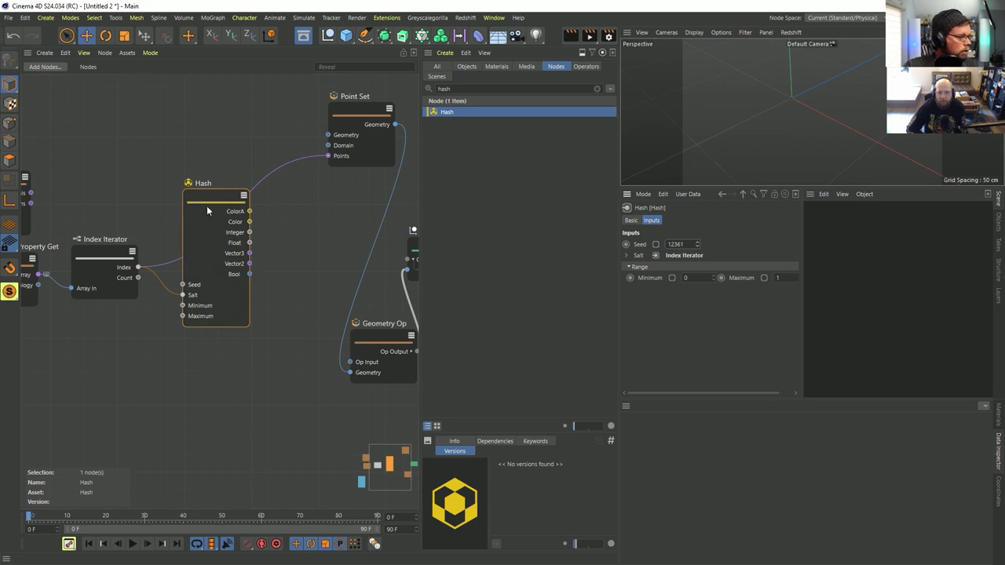
pyautogui.moveTo(207, 210); pyautogui.dragTo(203, 254)
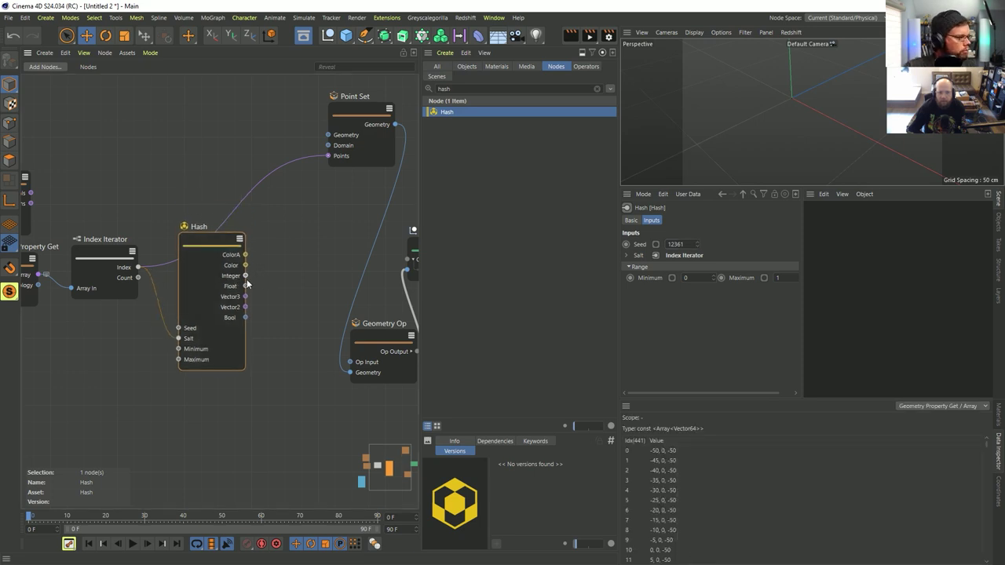
pyautogui.moveTo(208, 245); pyautogui.dragTo(225, 298)
pyautogui.moveTo(145, 220); pyautogui.dragTo(219, 245, button='middle')
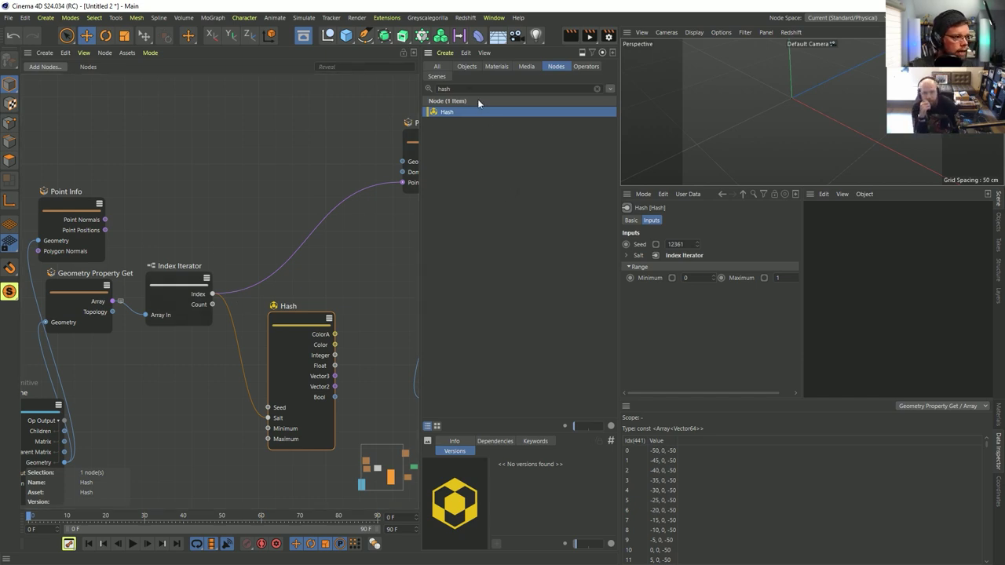
# Step: Add a Get Element node above the Index Iterator, fed by Geometry Property Get's Array and the Index Iterator's Index
pyautogui.moveTo(470, 90); pyautogui.dragTo(344, 75)
pyautogui.write('get')
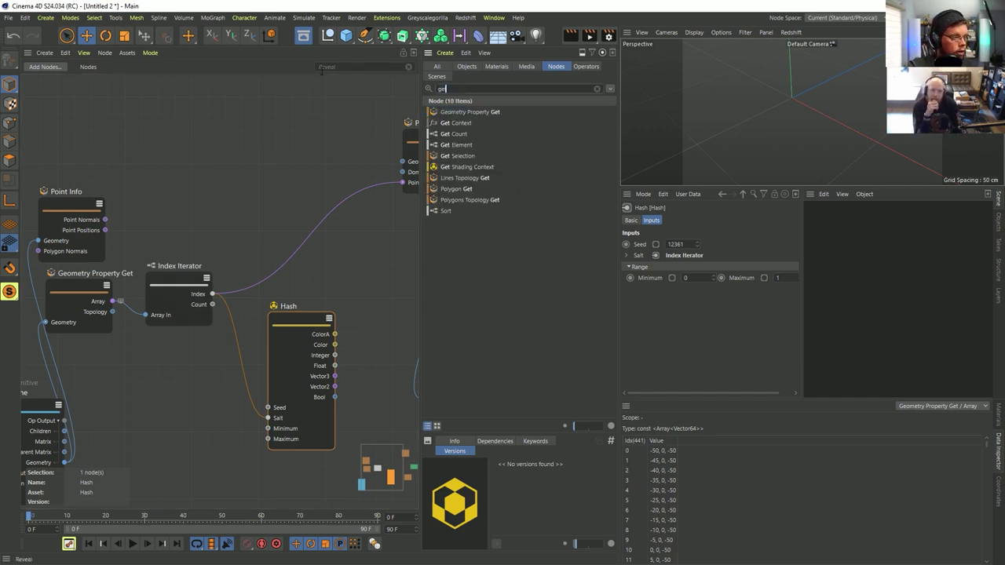
pyautogui.moveTo(456, 144); pyautogui.dragTo(269, 148)
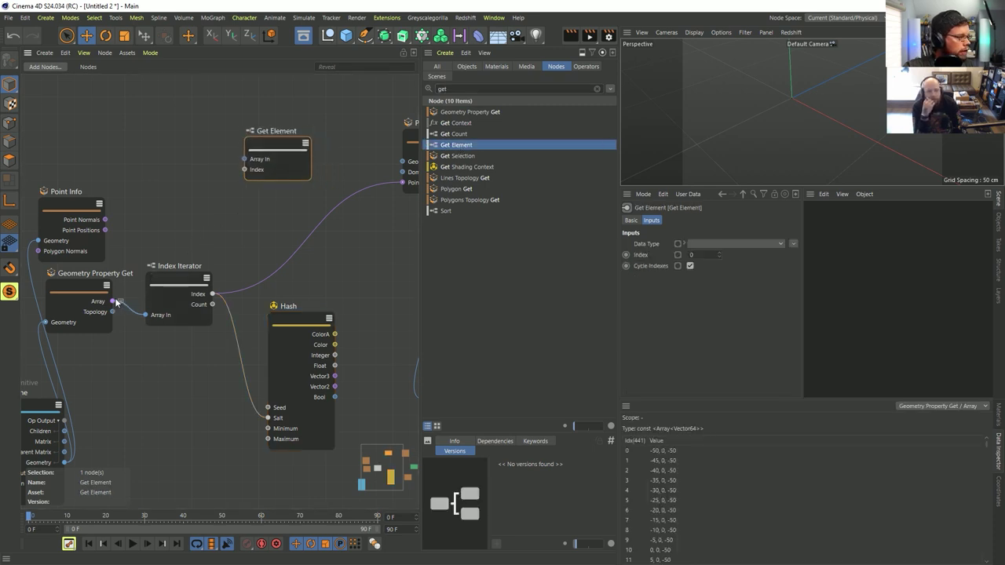
pyautogui.moveTo(114, 301); pyautogui.dragTo(212, 295)
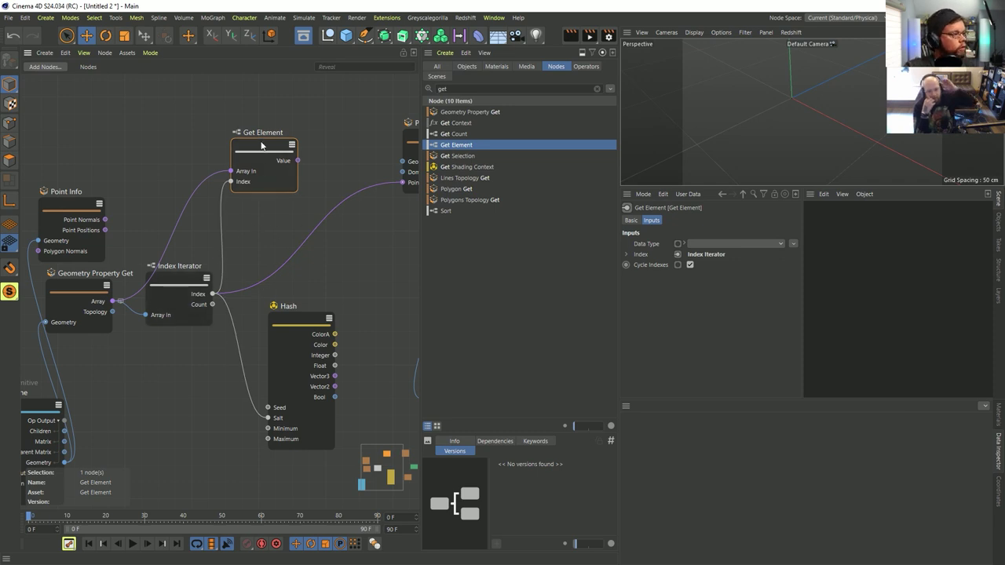
pyautogui.moveTo(261, 145); pyautogui.dragTo(226, 138)
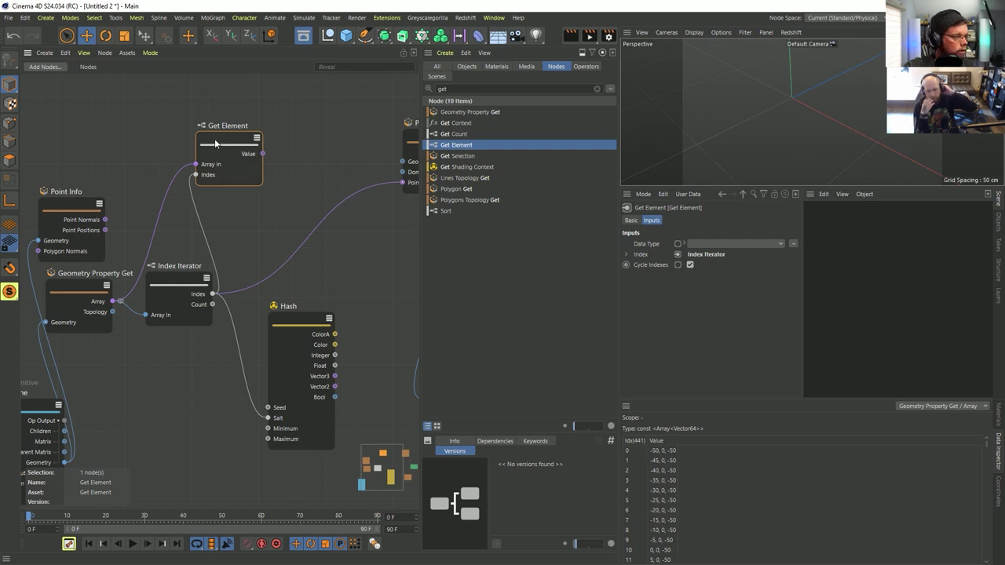
pyautogui.moveTo(220, 145); pyautogui.dragTo(192, 137)
# Step: Add a Split Vector node beside Get Element and connect Get Element's Value to its Vector input
pyautogui.doubleClick(484, 89)
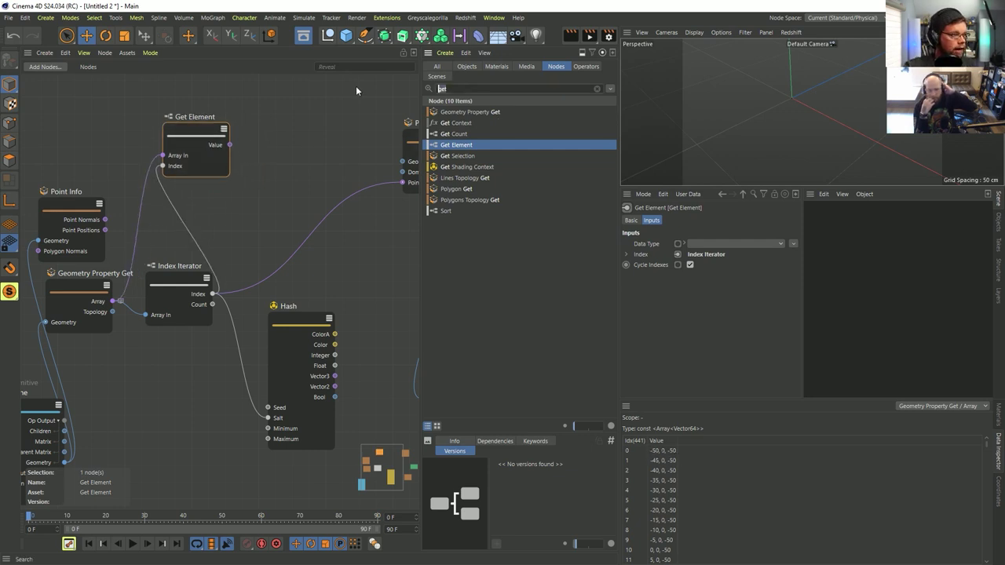
pyautogui.write('vector')
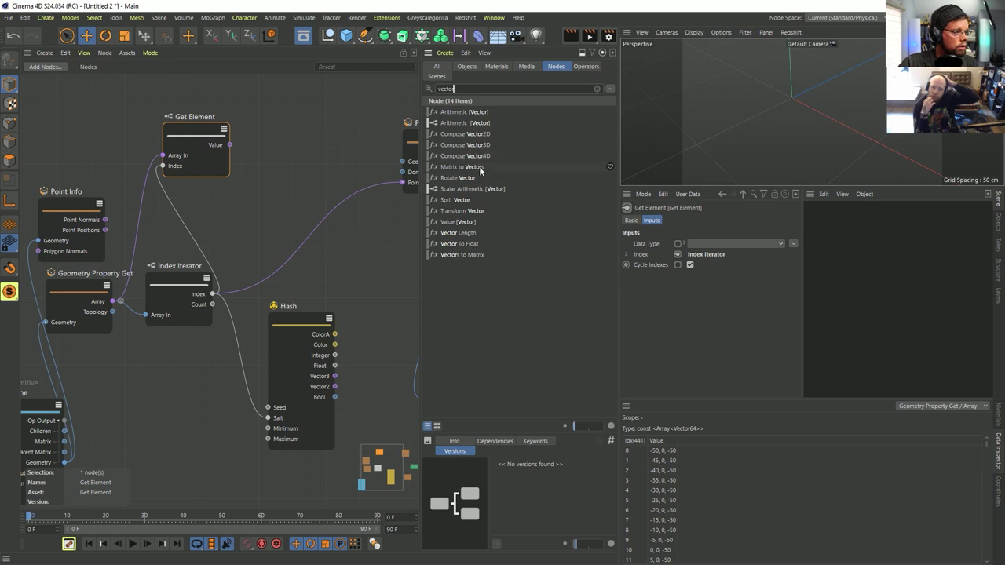
pyautogui.moveTo(465, 200); pyautogui.dragTo(283, 127)
pyautogui.moveTo(230, 145); pyautogui.dragTo(278, 182)
pyautogui.moveTo(303, 139); pyautogui.dragTo(263, 105)
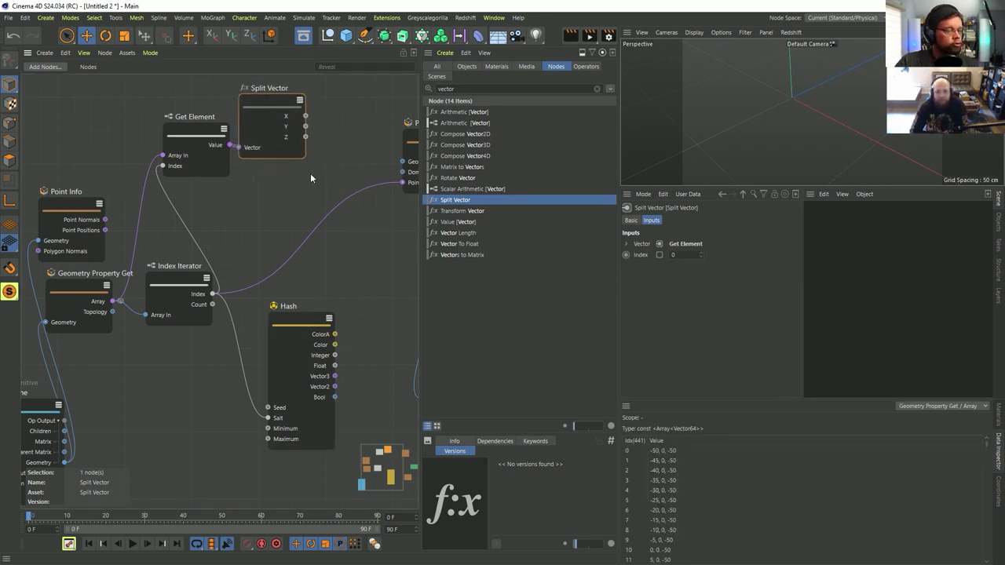
pyautogui.moveTo(268, 101); pyautogui.dragTo(297, 102)
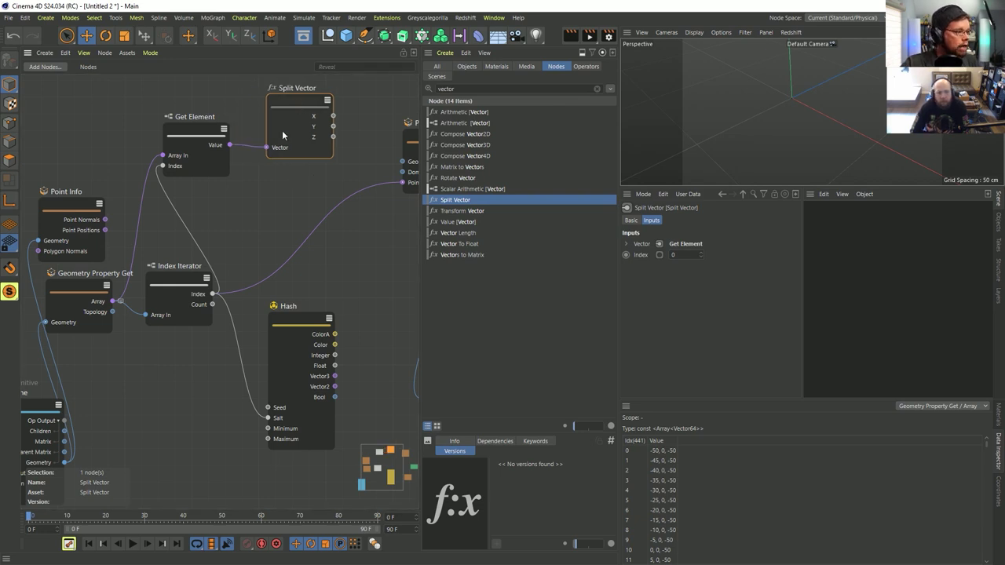
# Step: Set the Hash node's Maximum range value to 100
pyautogui.click(300, 323)
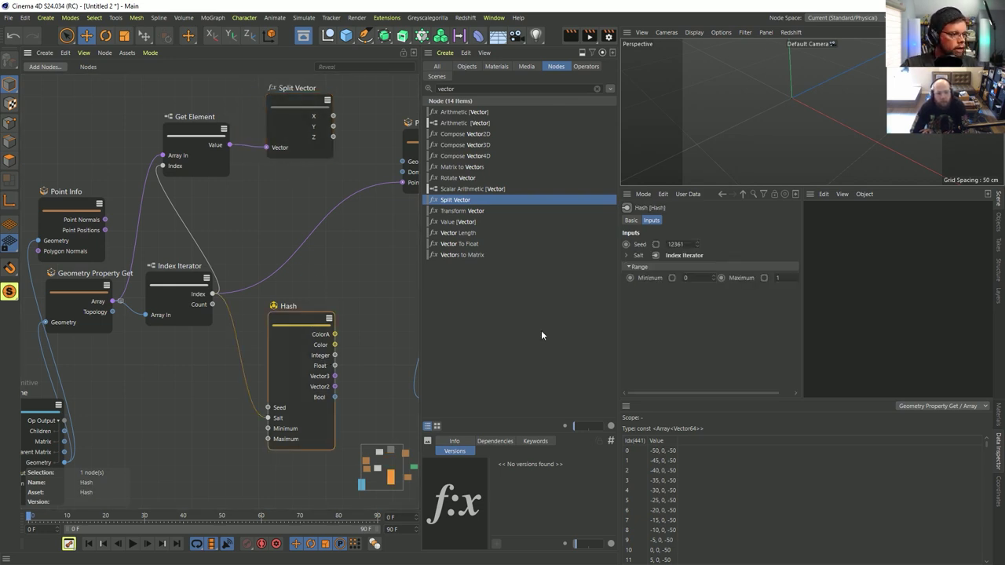
pyautogui.click(786, 277)
pyautogui.write('00')
pyautogui.press('Return')
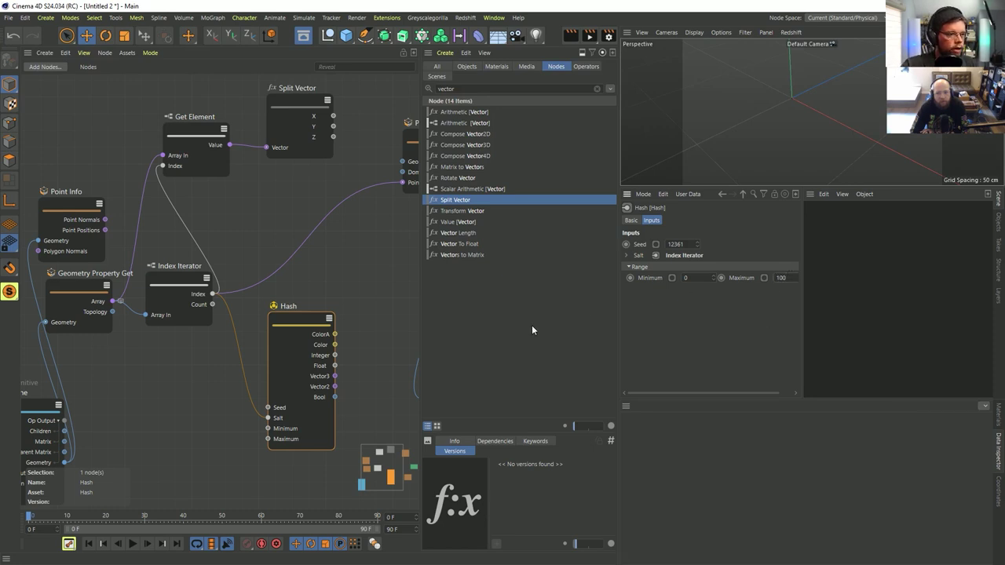
pyautogui.click(695, 278)
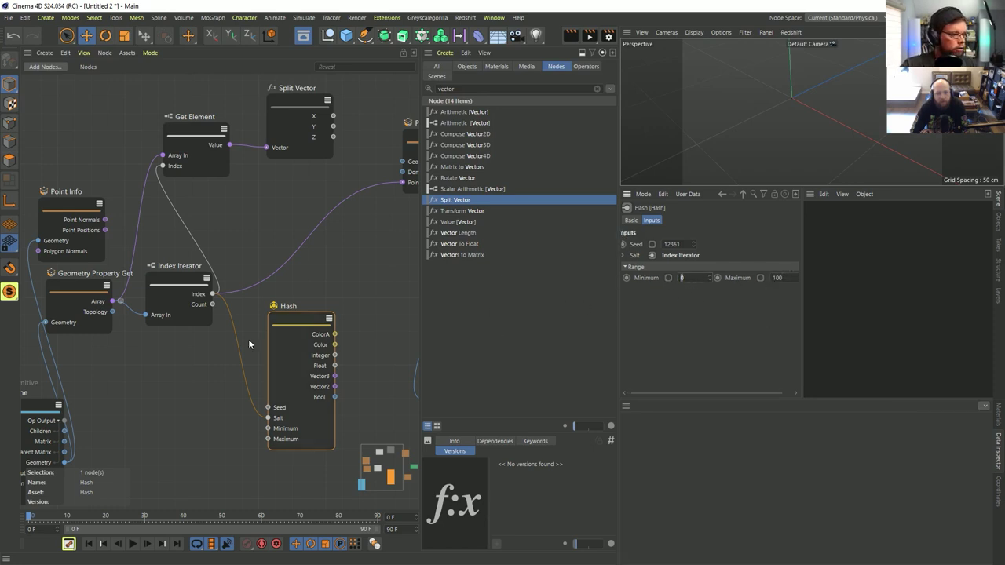
# Step: Add a Compose Vector3D node taking X and Z from Split Vector and Y from the Hash's Integer output
pyautogui.moveTo(332, 252); pyautogui.dragTo(296, 303, button='middle')
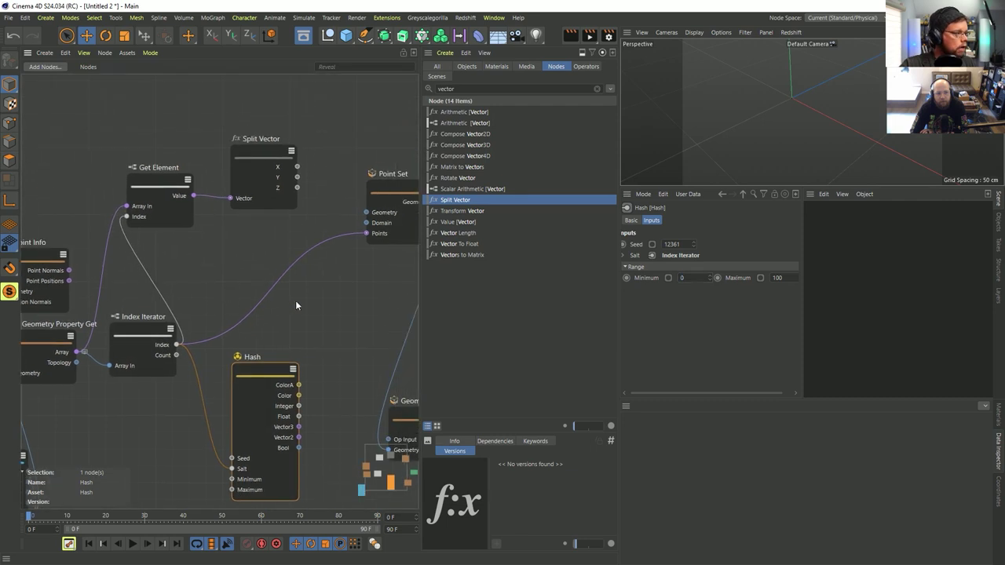
pyautogui.moveTo(332, 273); pyautogui.dragTo(280, 269, button='middle')
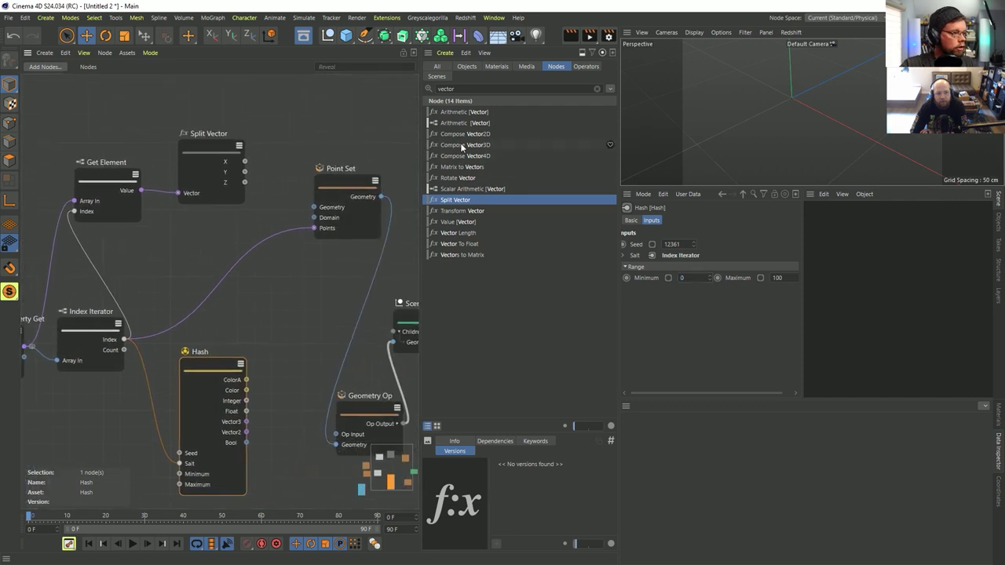
pyautogui.moveTo(464, 144); pyautogui.dragTo(297, 268)
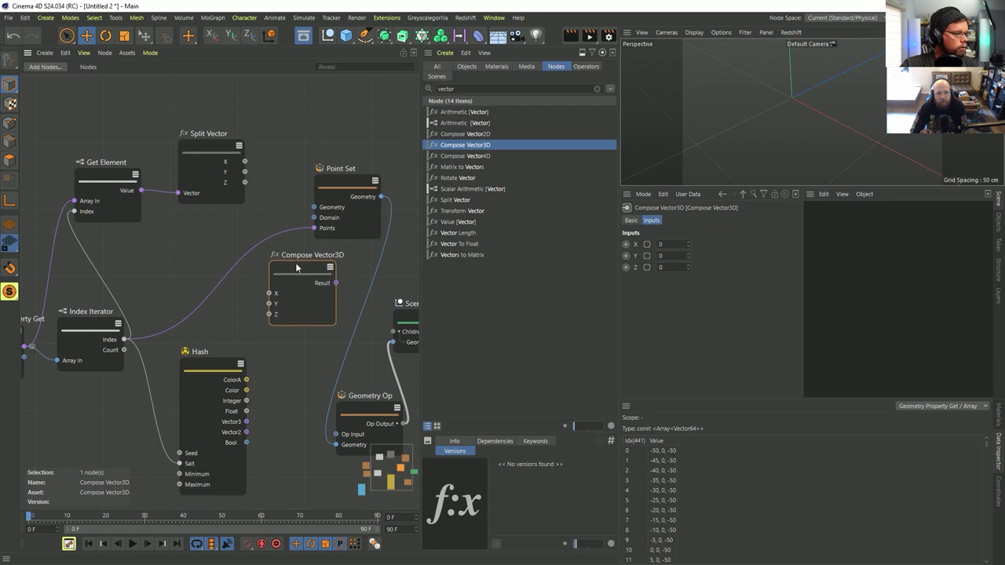
pyautogui.moveTo(245, 162); pyautogui.dragTo(259, 369)
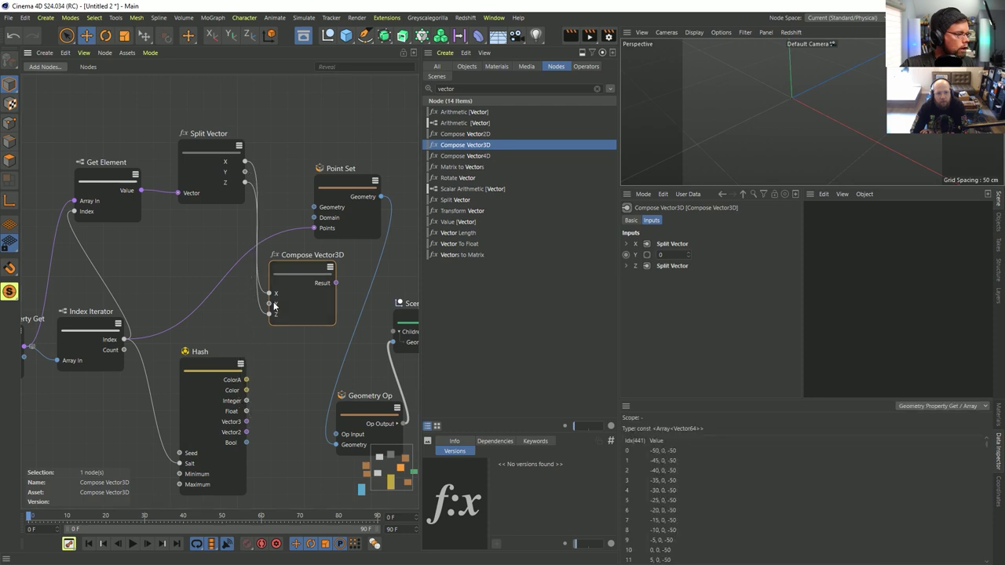
pyautogui.moveTo(269, 304); pyautogui.dragTo(214, 359)
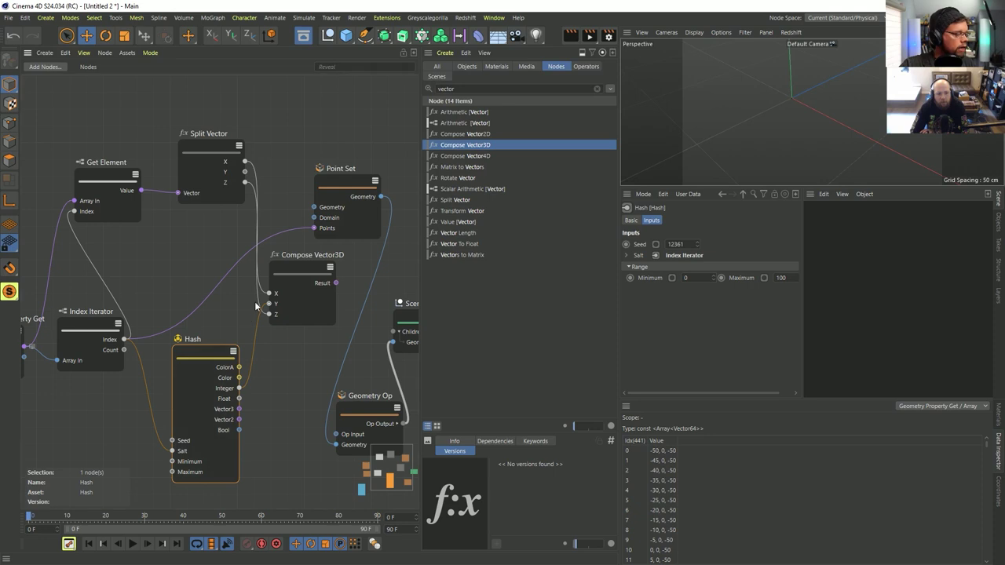
pyautogui.moveTo(303, 270)
pyautogui.mouseDown()
pyautogui.moveTo(288, 268)
pyautogui.moveTo(306, 265)
pyautogui.mouseUp()
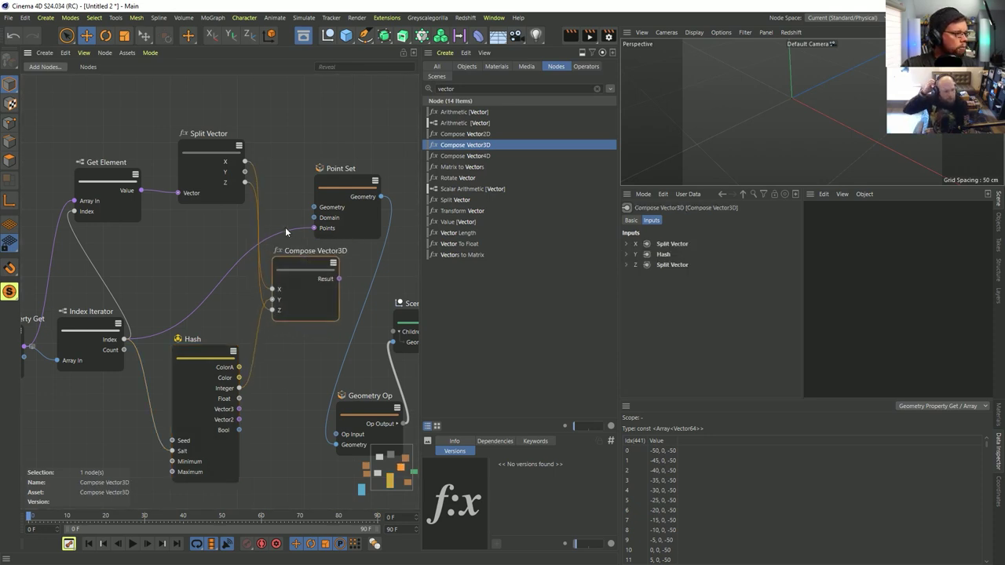
# Step: Switch Compose Vector3D's Y input to the Hash's Float output and move the Hash and Point Set nodes outward
pyautogui.moveTo(286, 231); pyautogui.dragTo(244, 224, button='middle')
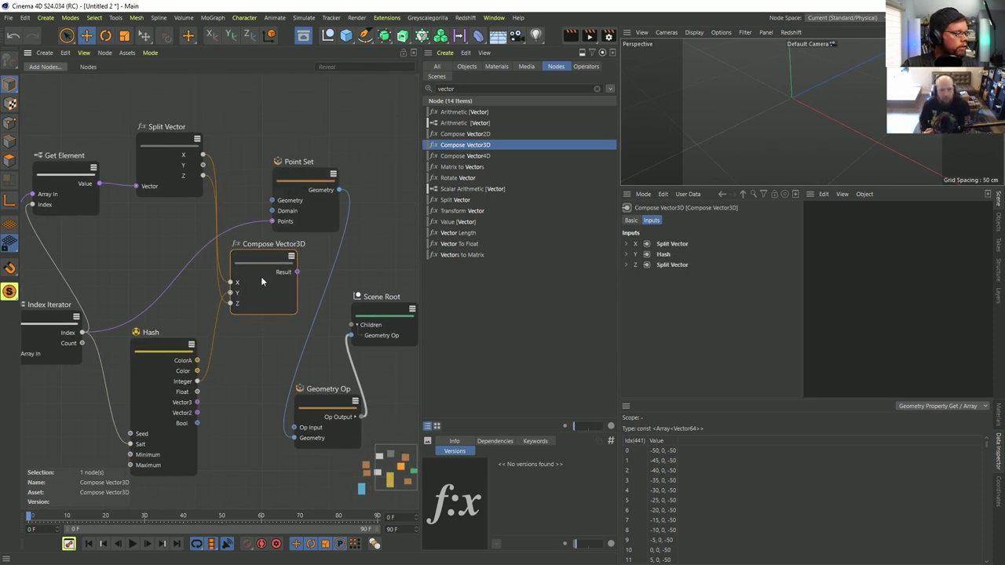
pyautogui.moveTo(261, 281); pyautogui.dragTo(312, 274, button='middle')
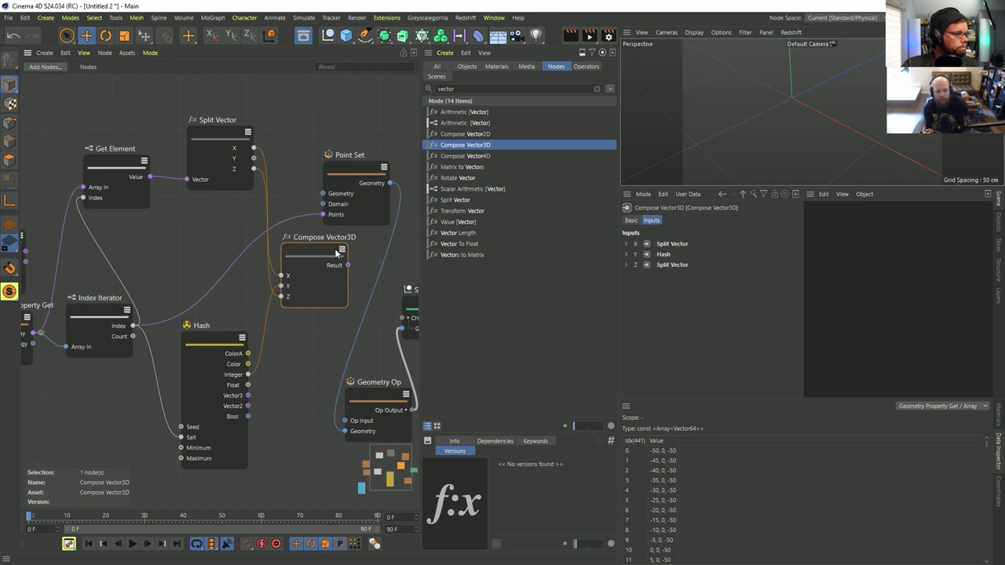
pyautogui.moveTo(253, 366); pyautogui.dragTo(248, 385)
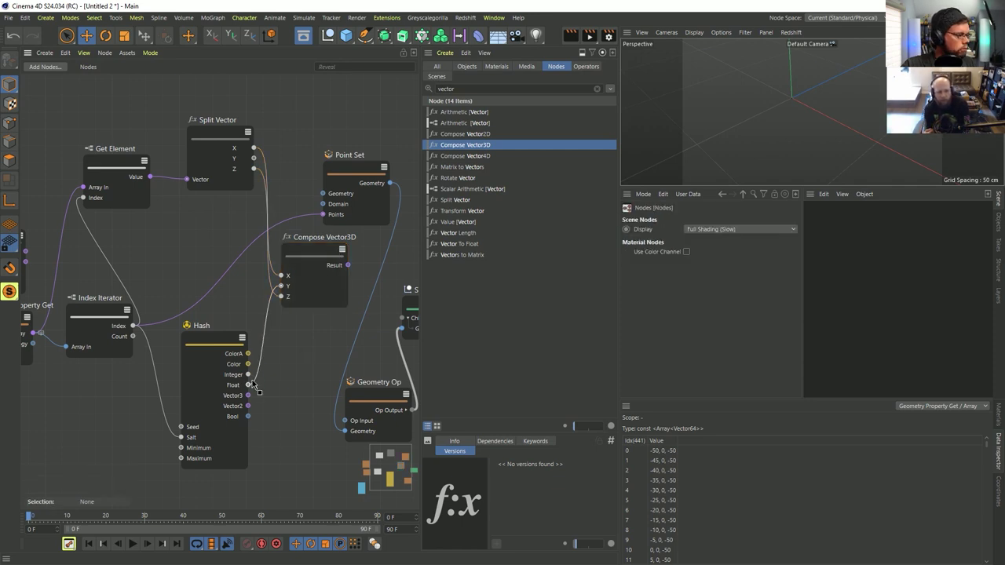
pyautogui.click(224, 339)
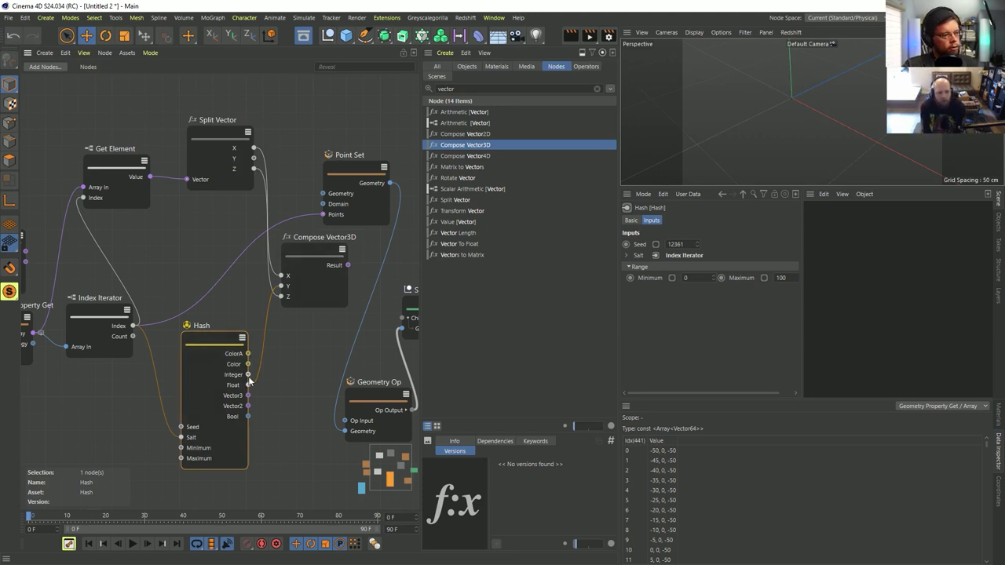
pyautogui.moveTo(221, 324); pyautogui.dragTo(208, 346)
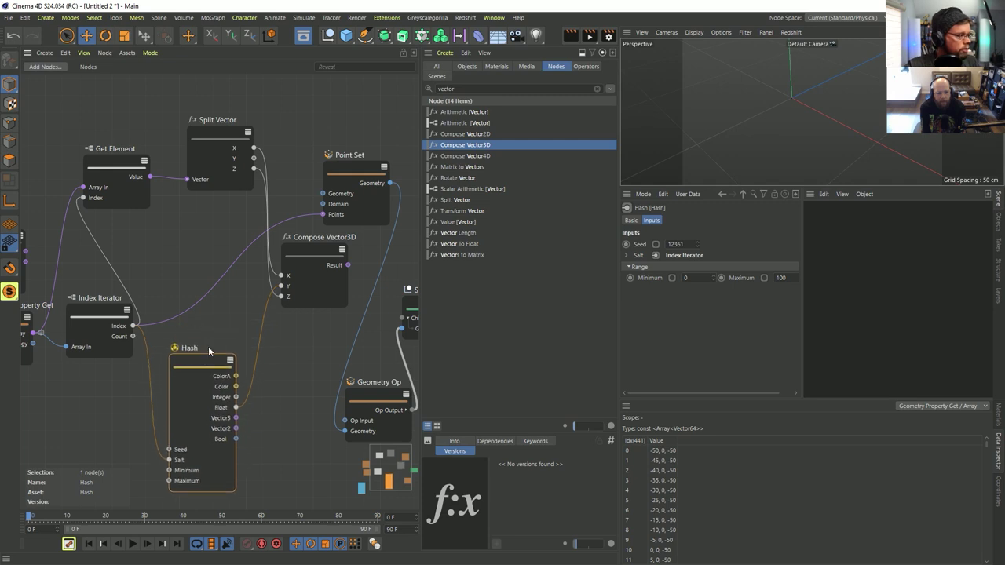
pyautogui.moveTo(357, 171); pyautogui.dragTo(393, 163)
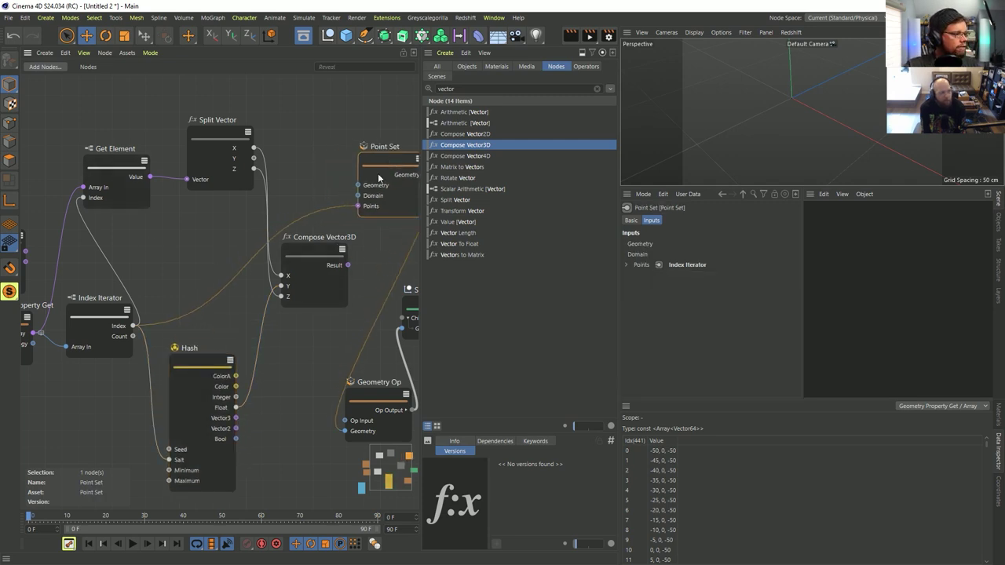
# Step: Add a Set Element node between Compose Vector3D and Point Set, moving Point Set outward to make room
pyautogui.moveTo(378, 176); pyautogui.dragTo(320, 185, button='middle')
pyautogui.moveTo(256, 252)
pyautogui.mouseDown()
pyautogui.moveTo(263, 244)
pyautogui.moveTo(274, 259)
pyautogui.mouseUp()
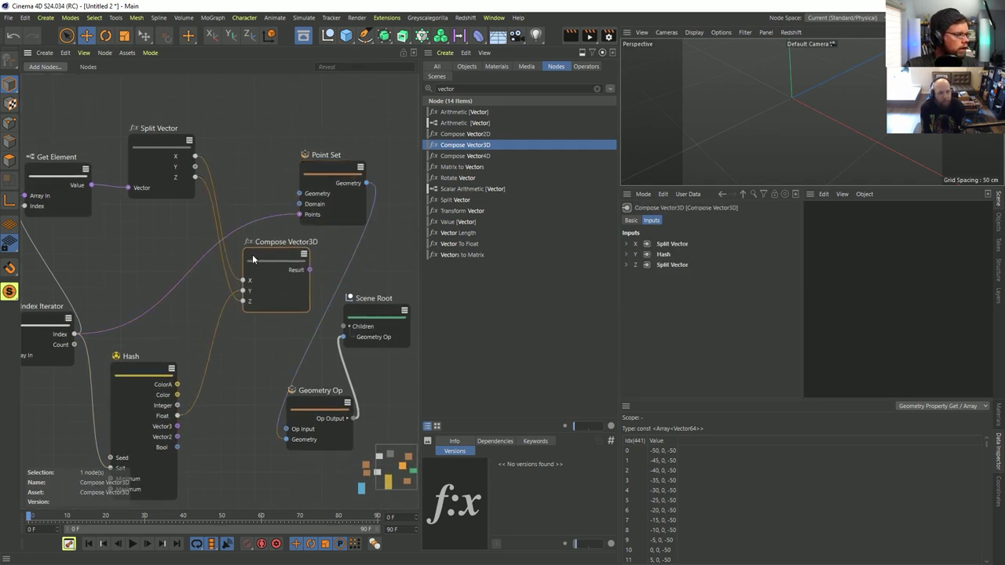
pyautogui.moveTo(330, 183); pyautogui.dragTo(379, 166)
pyautogui.doubleClick(472, 95)
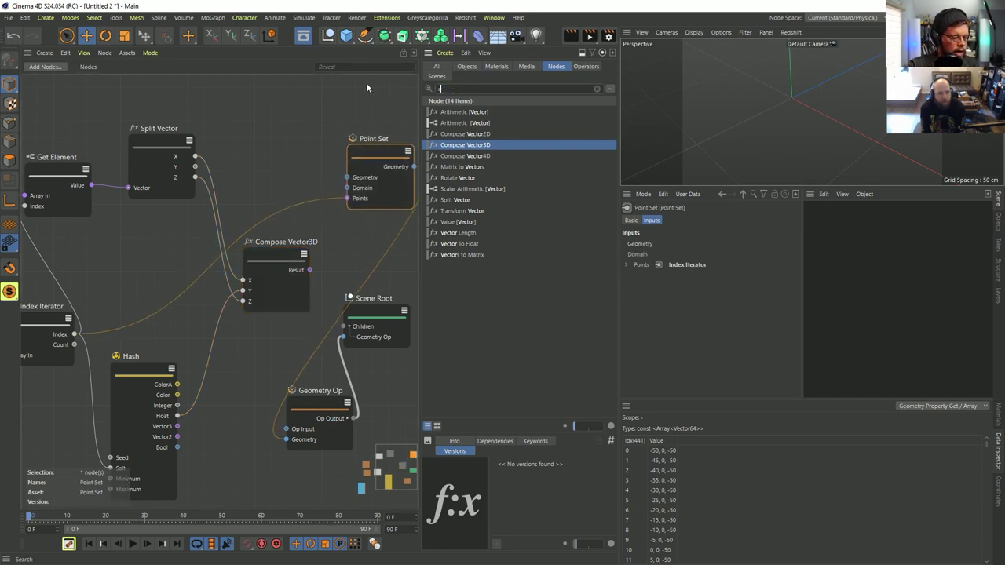
pyautogui.write('array')
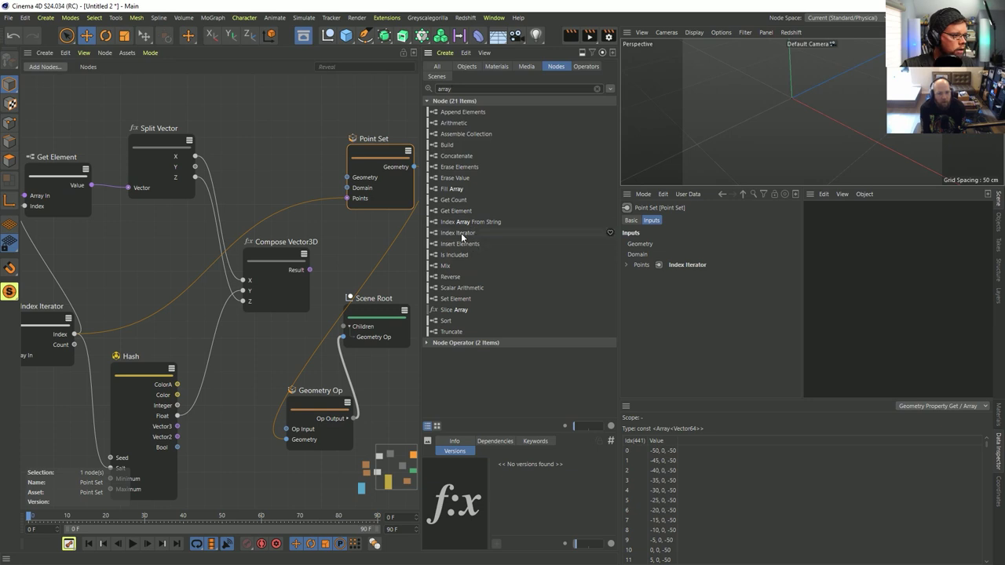
pyautogui.click(450, 302)
pyautogui.moveTo(293, 110); pyautogui.dragTo(359, 211)
pyautogui.moveTo(373, 150); pyautogui.dragTo(418, 127)
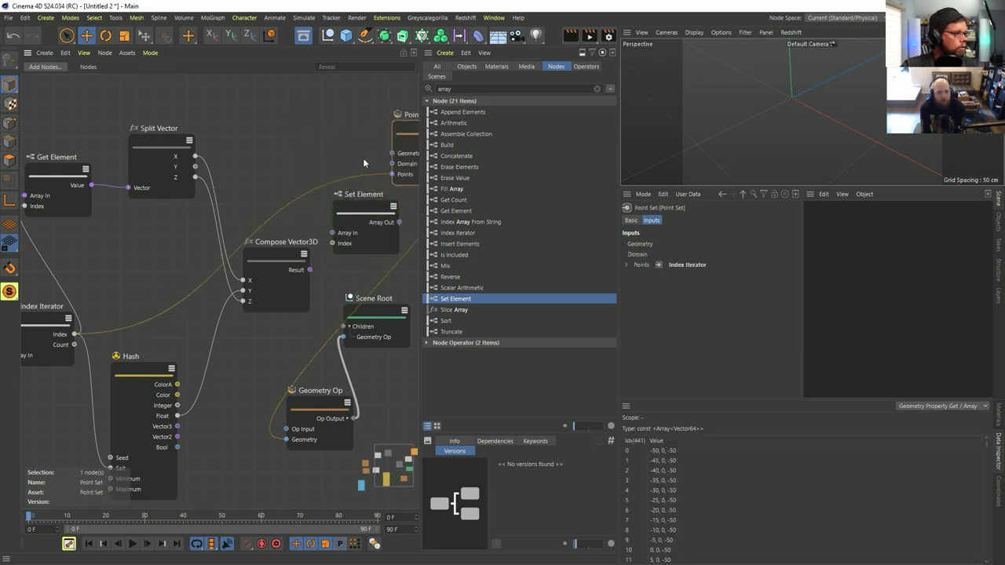
# Step: Connect Geometry Property Get's Array, Compose Vector3D's Result and Index Iterator's Index to Set Element's Array In, Value and Index inputs
pyautogui.moveTo(347, 189); pyautogui.dragTo(353, 160, button='middle')
pyautogui.scroll(-1, 342, 161)
pyautogui.scroll(-1, 245, 287)
pyautogui.moveTo(63, 308); pyautogui.dragTo(112, 303, button='middle')
pyautogui.scroll(-1, 111, 303)
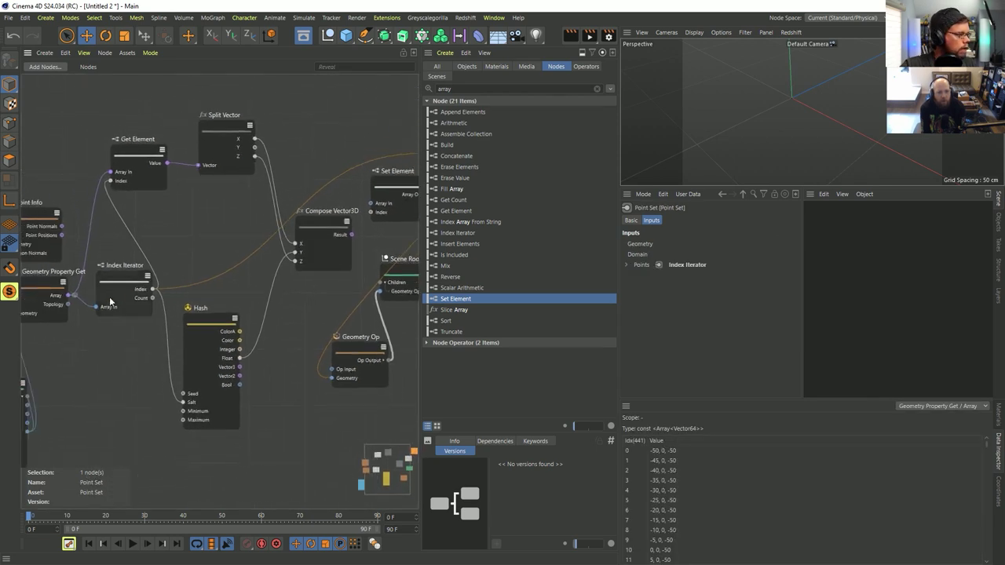
pyautogui.moveTo(70, 295); pyautogui.dragTo(370, 204)
pyautogui.moveTo(370, 204); pyautogui.dragTo(287, 203, button='middle')
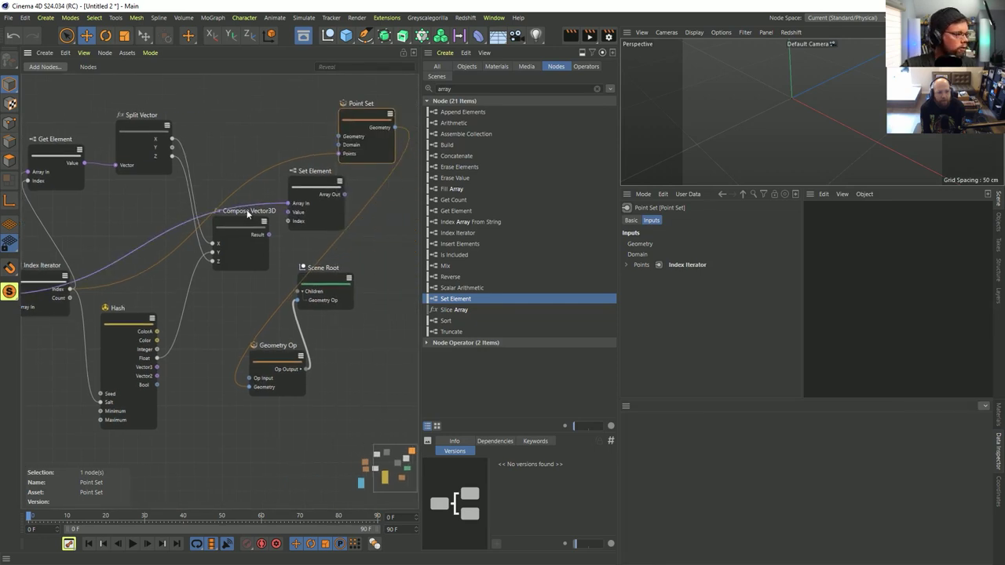
pyautogui.moveTo(269, 206); pyautogui.dragTo(266, 225)
pyautogui.moveTo(104, 290); pyautogui.dragTo(173, 260, button='middle')
pyautogui.moveTo(358, 191); pyautogui.dragTo(139, 260)
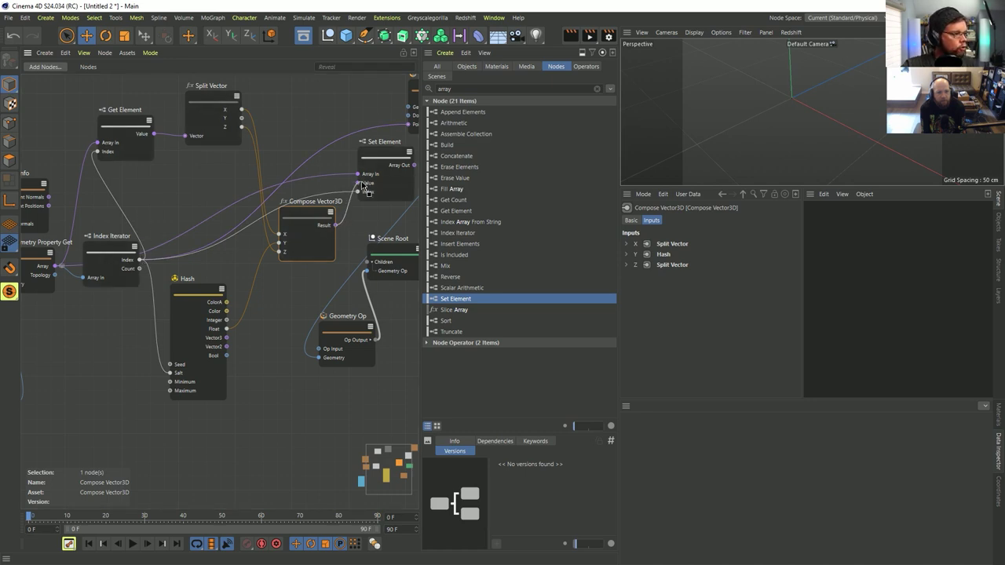
# Step: Move Point Set away from Set Element and feed its Points input from Set Element's Array Out
pyautogui.moveTo(396, 157); pyautogui.dragTo(275, 190, button='middle')
pyautogui.moveTo(273, 190); pyautogui.dragTo(280, 189)
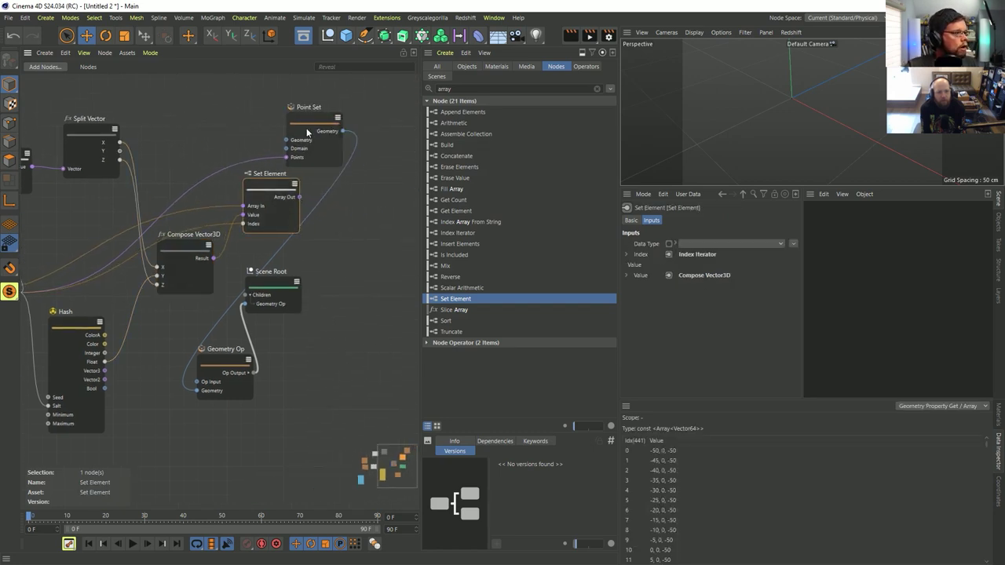
pyautogui.moveTo(307, 131); pyautogui.dragTo(364, 143)
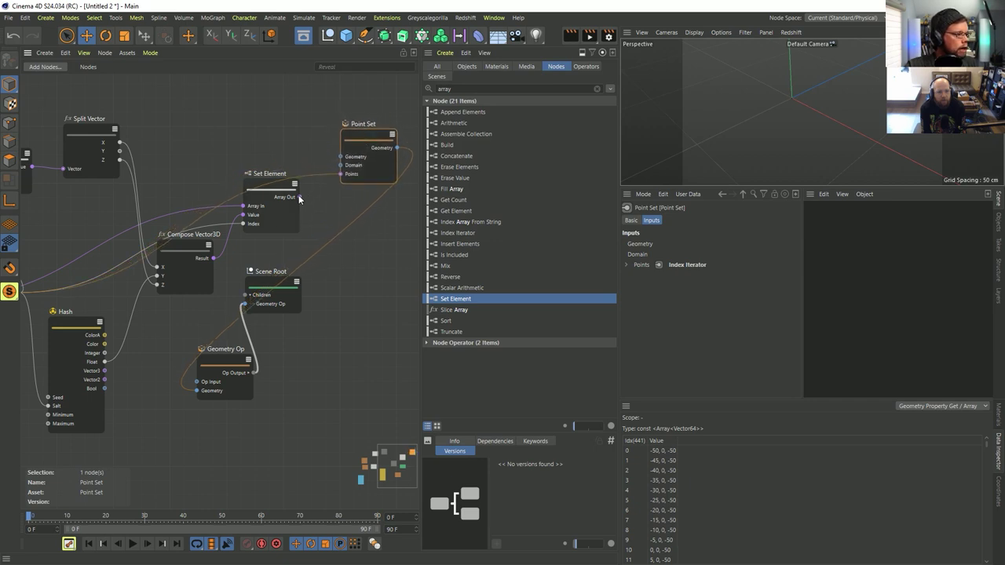
pyautogui.moveTo(299, 197); pyautogui.dragTo(343, 173)
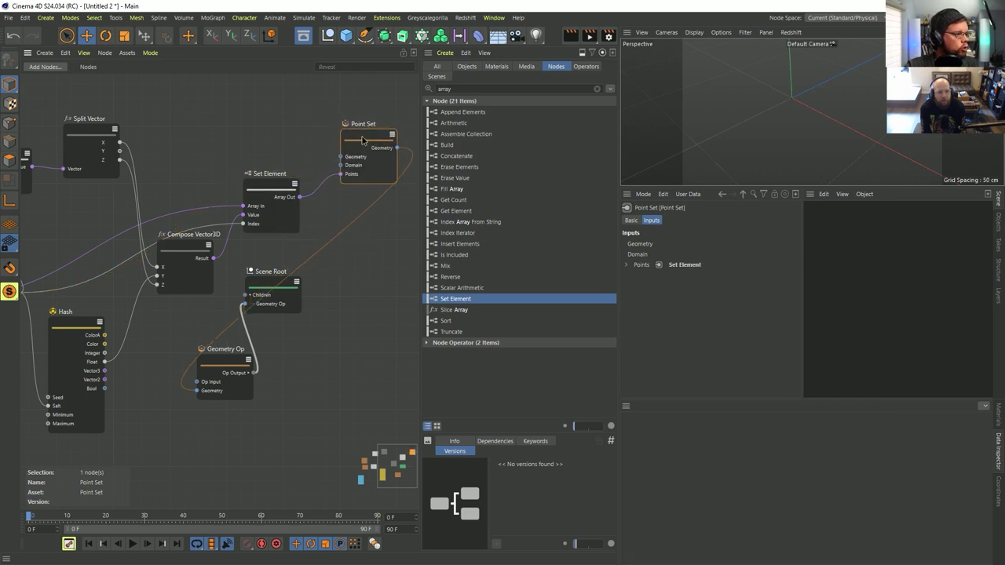
# Step: Connect the Plane node's Geometry output to the Geometry input of Point Set
pyautogui.moveTo(364, 140); pyautogui.dragTo(350, 199)
pyautogui.keyDown('alt'); pyautogui.moveTo(331, 255); pyautogui.dragTo(382, 224, button='middle'); pyautogui.keyUp('alt')
pyautogui.keyDown('alt'); pyautogui.moveTo(381, 224); pyautogui.dragTo(327, 264, button='right'); pyautogui.keyUp('alt')
pyautogui.keyDown('alt'); pyautogui.moveTo(285, 276); pyautogui.dragTo(304, 258, button='middle'); pyautogui.keyUp('alt')
pyautogui.scroll(-1, 304, 263)
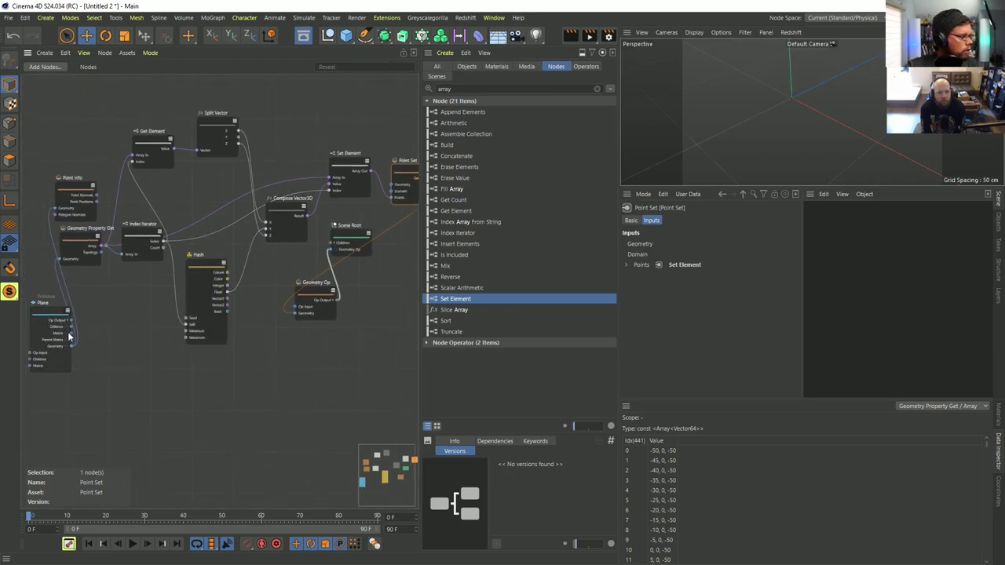
pyautogui.moveTo(71, 346); pyautogui.dragTo(393, 185)
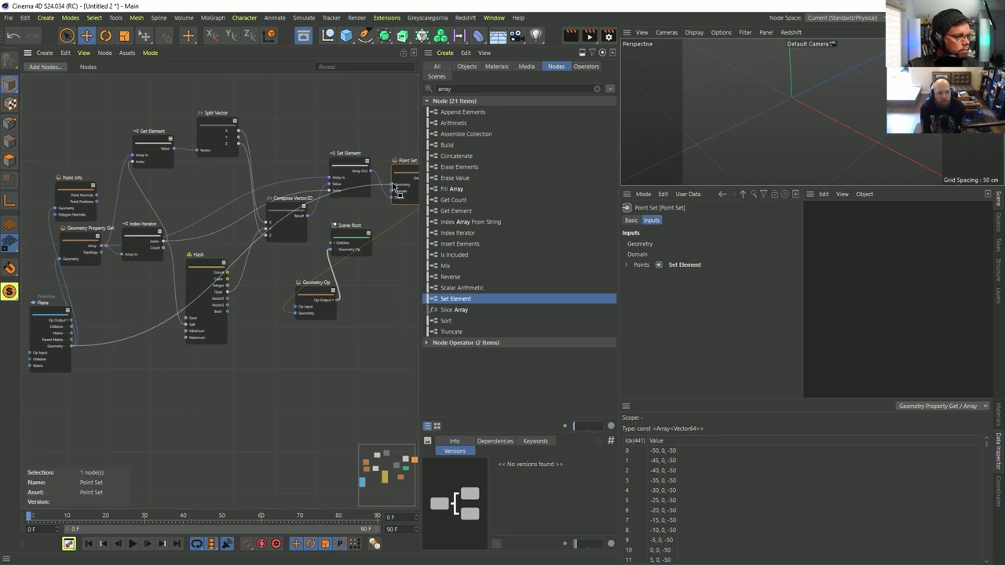
pyautogui.moveTo(382, 200); pyautogui.dragTo(308, 233, button='middle')
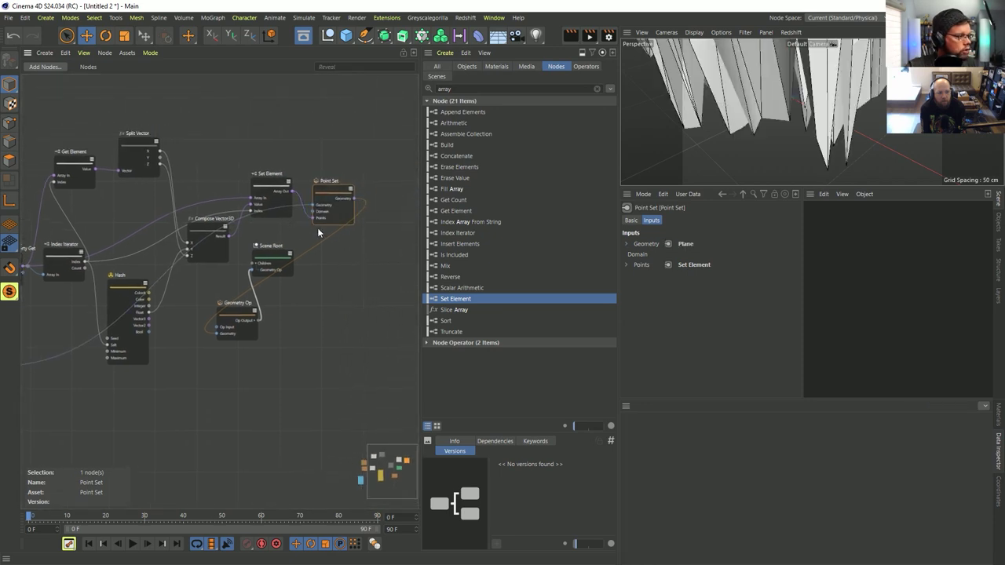
# Step: Spread out the Point Set, Geometry Op and Scene Root nodes at the end of the graph
pyautogui.moveTo(340, 198); pyautogui.dragTo(375, 229)
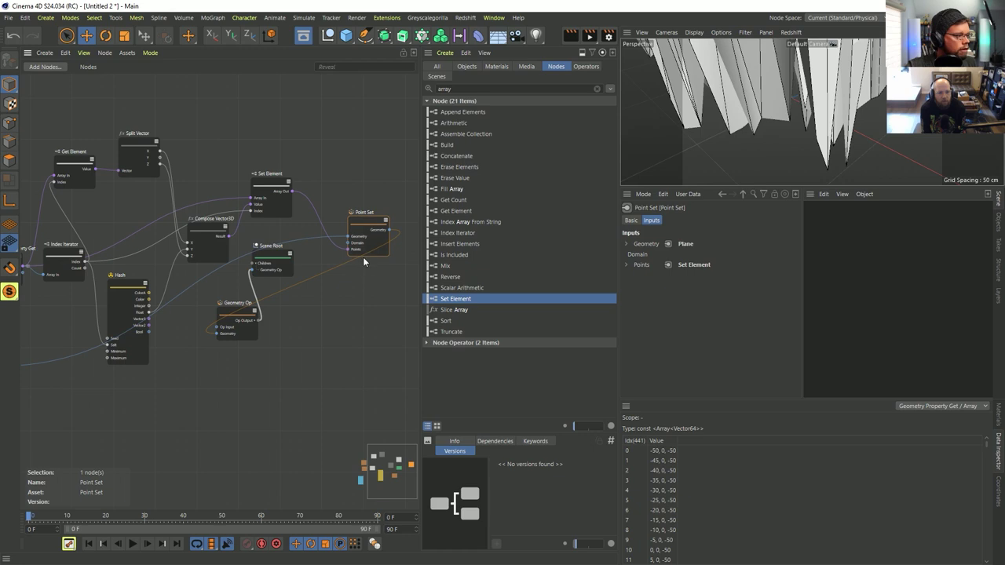
pyautogui.moveTo(236, 314); pyautogui.dragTo(261, 320)
pyautogui.moveTo(273, 266); pyautogui.dragTo(273, 277)
pyautogui.scroll(-5, 732, 115)
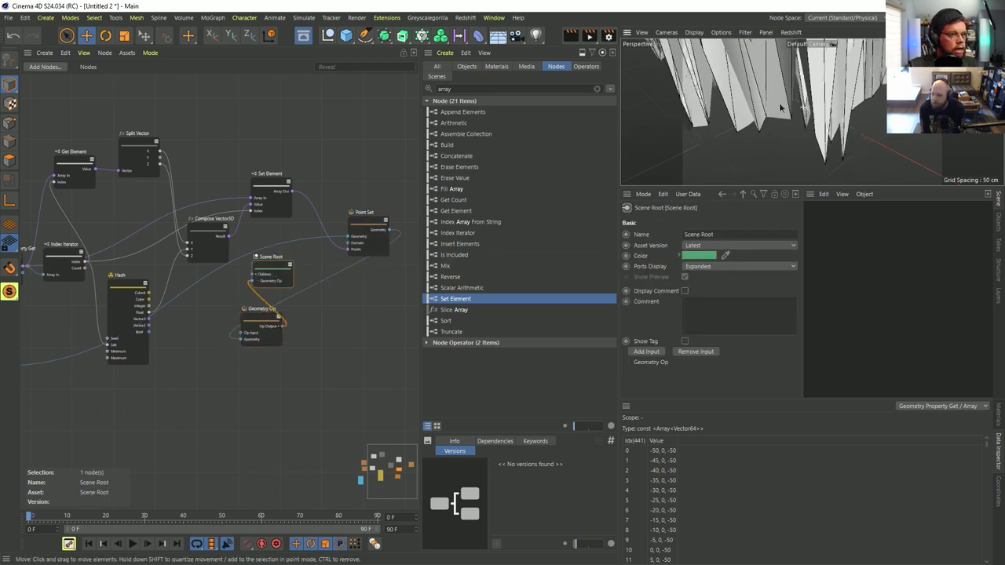
pyautogui.scroll(5, 793, 98)
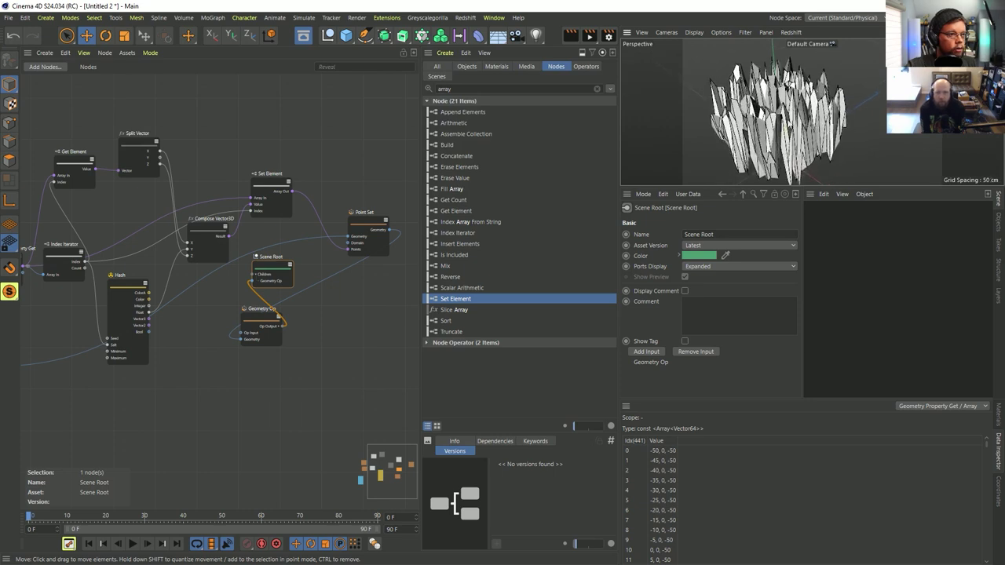
pyautogui.moveTo(793, 98)
pyautogui.keyDown('alt'); pyautogui.mouseDown()
pyautogui.moveTo(778, 126)
pyautogui.moveTo(803, 118)
pyautogui.moveTo(802, 86)
pyautogui.mouseUp(); pyautogui.keyUp('alt')
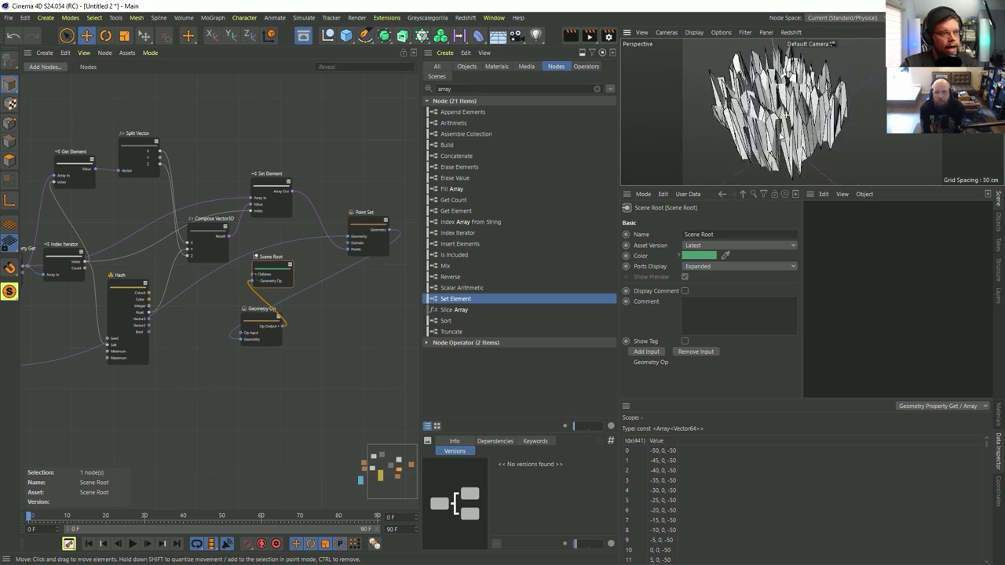
# Step: Delete the unused Point Info node and automatically arrange the layout of the whole node graph
pyautogui.click(341, 166)
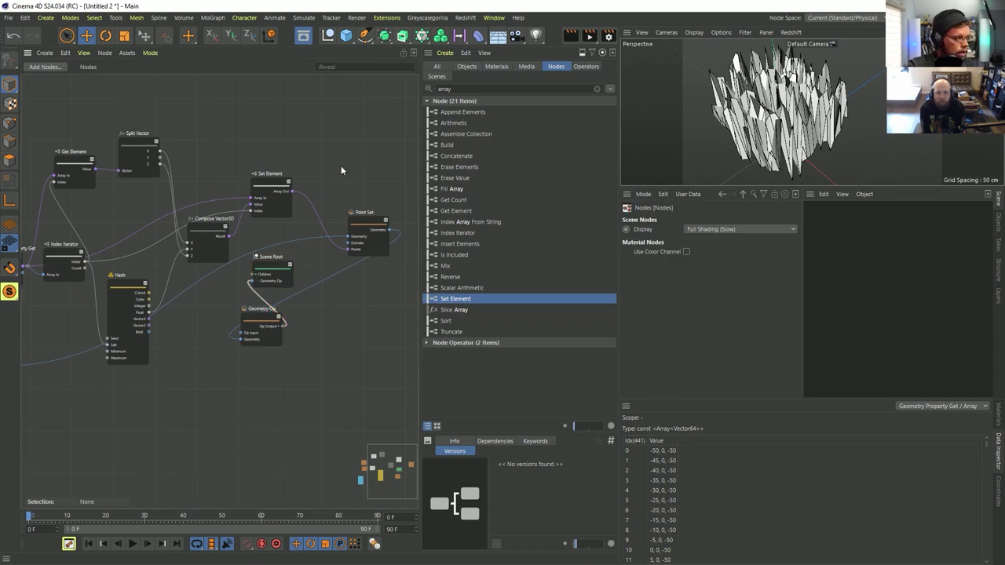
pyautogui.press('l')
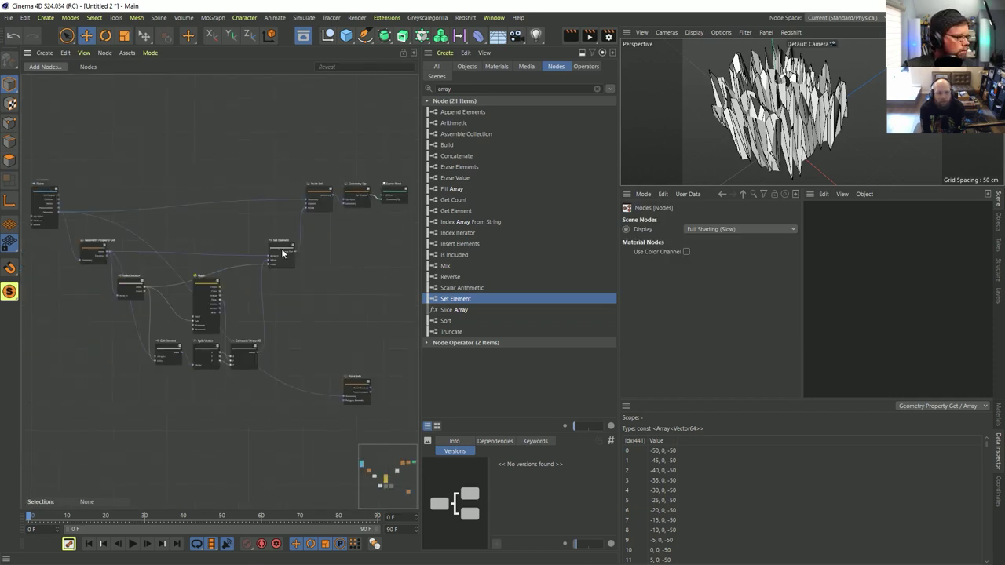
pyautogui.scroll(2, 252, 267)
pyautogui.moveTo(291, 212); pyautogui.dragTo(237, 203, button='middle')
pyautogui.moveTo(331, 397); pyautogui.dragTo(319, 349)
pyautogui.press('Delete')
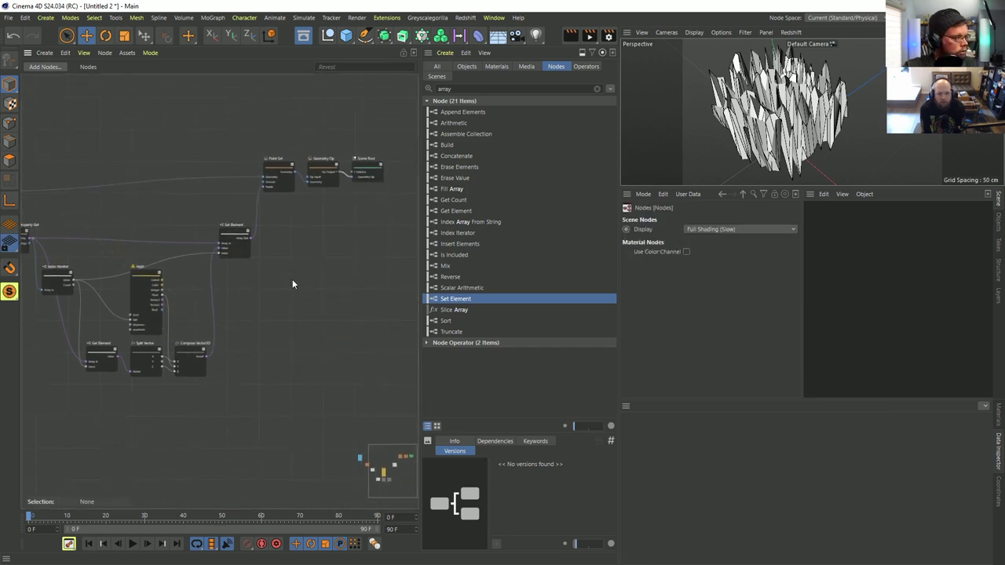
pyautogui.press('l')
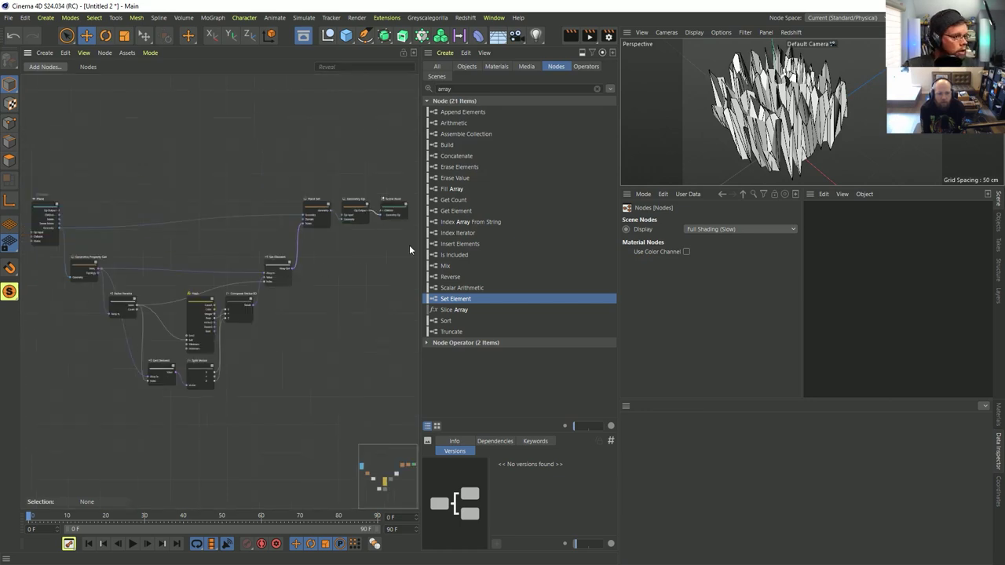
# Step: Lower the Hash node's Maximum range value to 12.3
pyautogui.scroll(3, 267, 276)
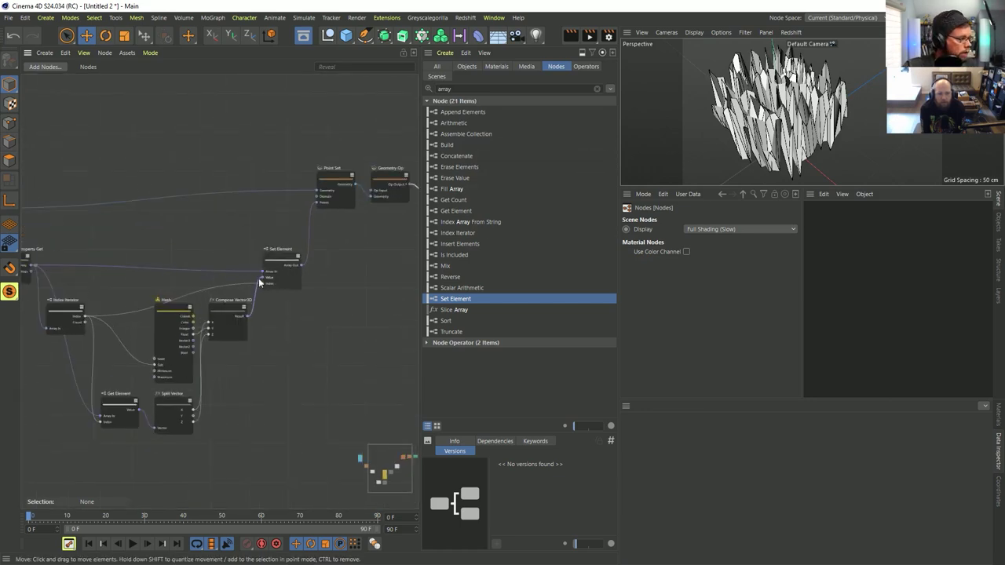
pyautogui.click(168, 306)
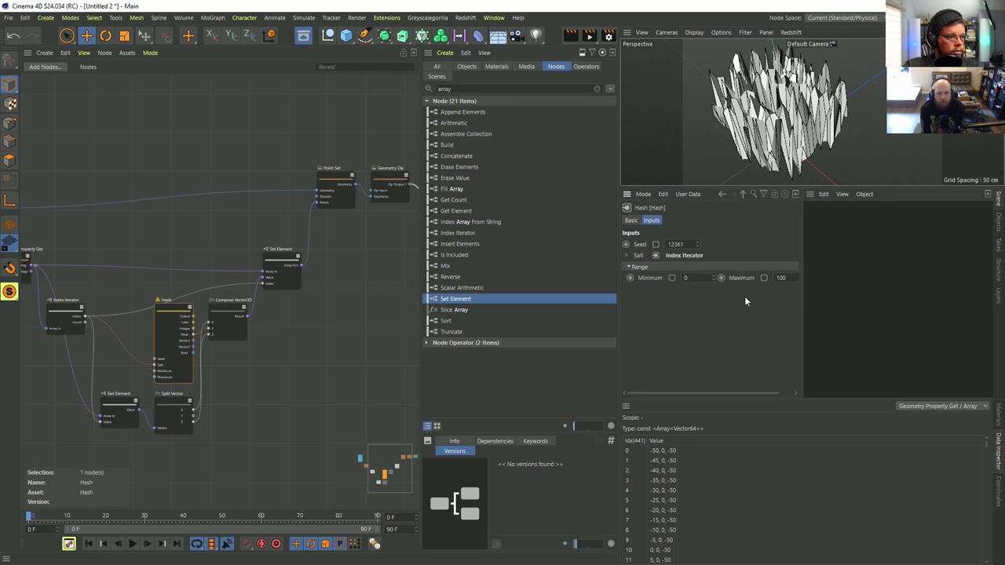
pyautogui.moveTo(744, 296); pyautogui.dragTo(677, 295, button='middle')
pyautogui.moveTo(790, 277); pyautogui.dragTo(792, 278)
pyautogui.scroll(5, 821, 128)
pyautogui.scroll(-5, 821, 128)
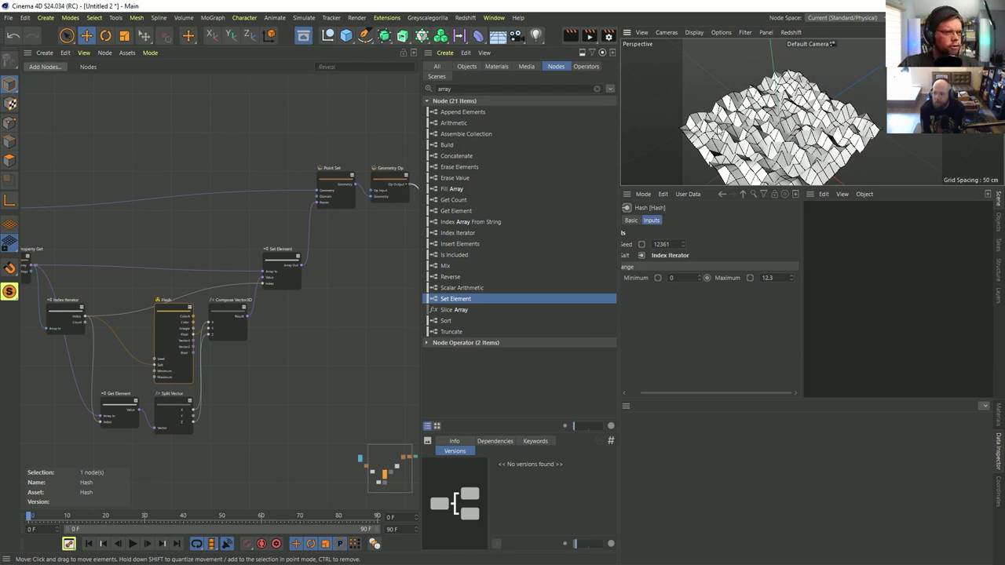
pyautogui.keyDown('alt'); pyautogui.moveTo(748, 123); pyautogui.dragTo(755, 106, button='middle'); pyautogui.keyUp('alt')
pyautogui.keyDown('alt'); pyautogui.moveTo(784, 113); pyautogui.dragTo(793, 90); pyautogui.keyUp('alt')
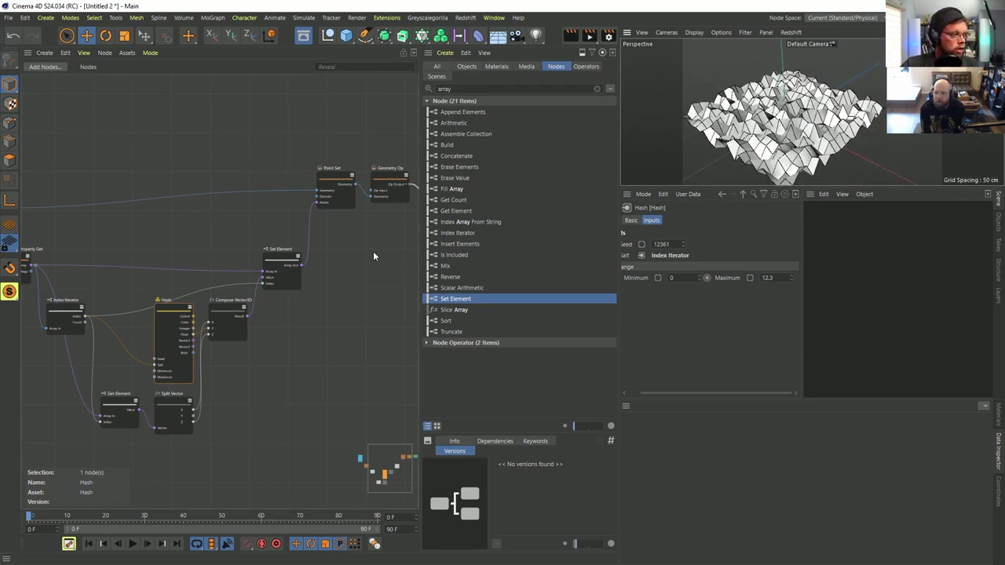
# Step: Shift the Hash node upward and move the Get Element node slightly away from Split Vector
pyautogui.moveTo(221, 287); pyautogui.dragTo(273, 250, button='middle')
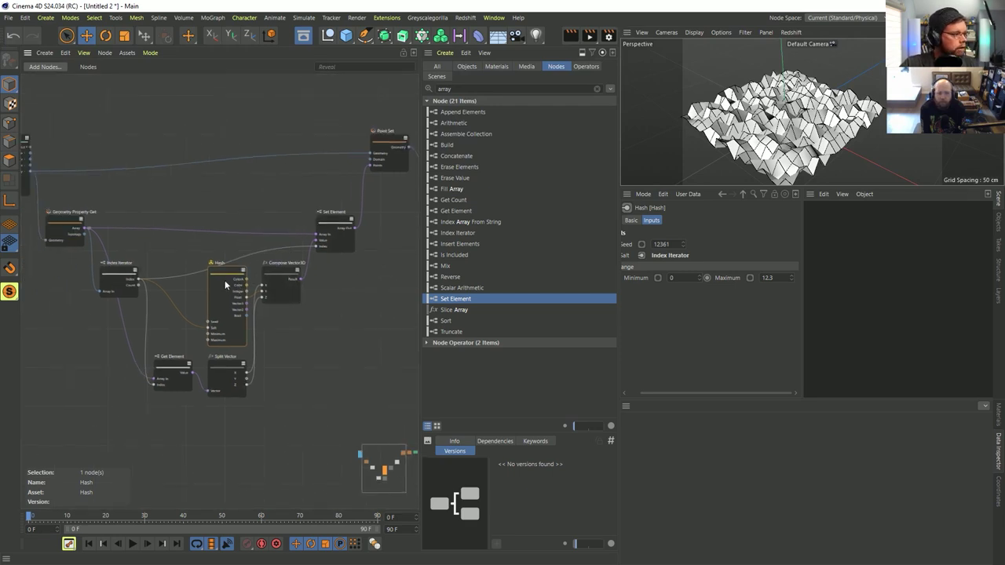
pyautogui.scroll(3, 225, 279)
pyautogui.moveTo(244, 264); pyautogui.dragTo(212, 241)
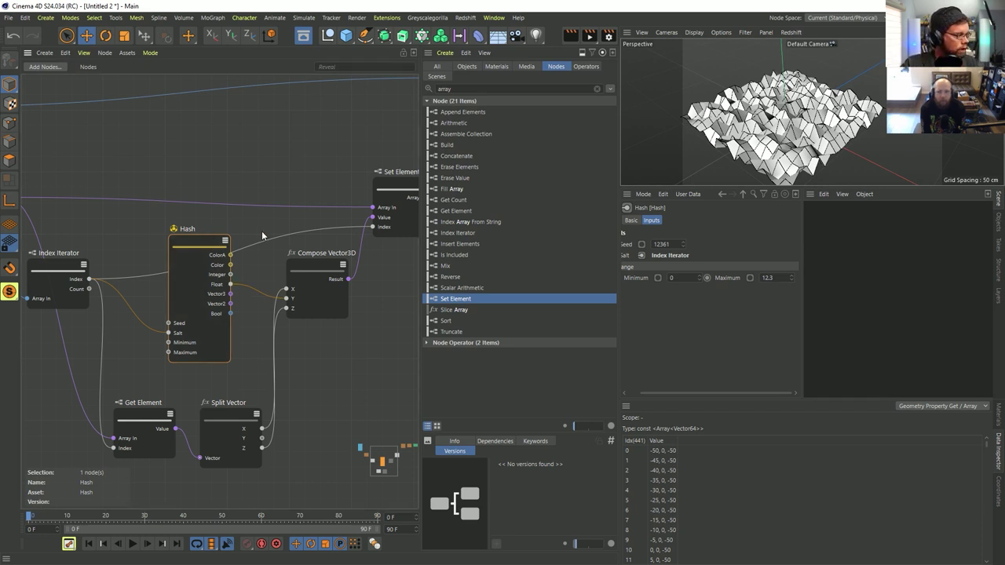
pyautogui.moveTo(261, 234); pyautogui.dragTo(290, 241, button='middle')
pyautogui.moveTo(262, 160); pyautogui.dragTo(290, 164, button='middle')
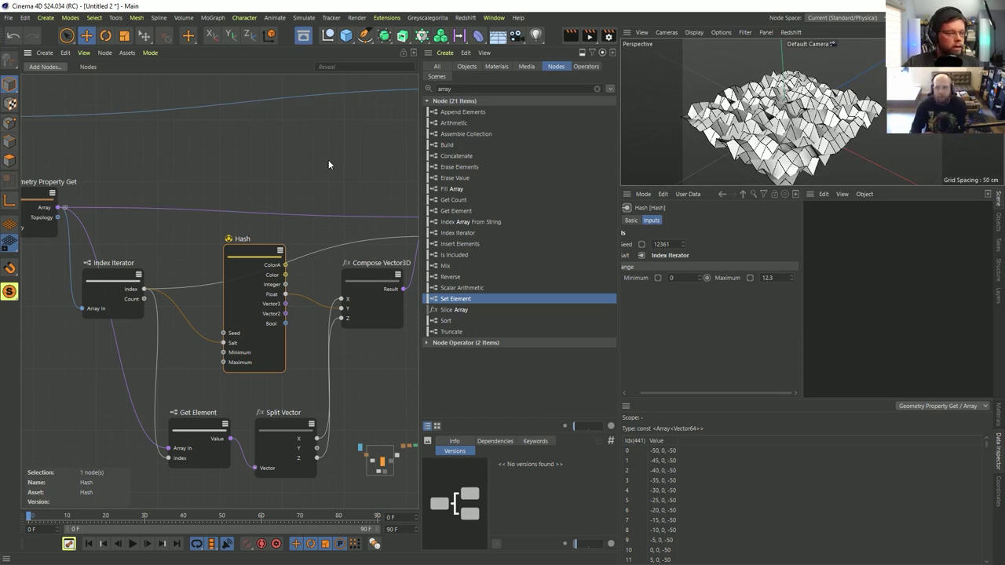
pyautogui.moveTo(118, 123); pyautogui.dragTo(181, 111, button='middle')
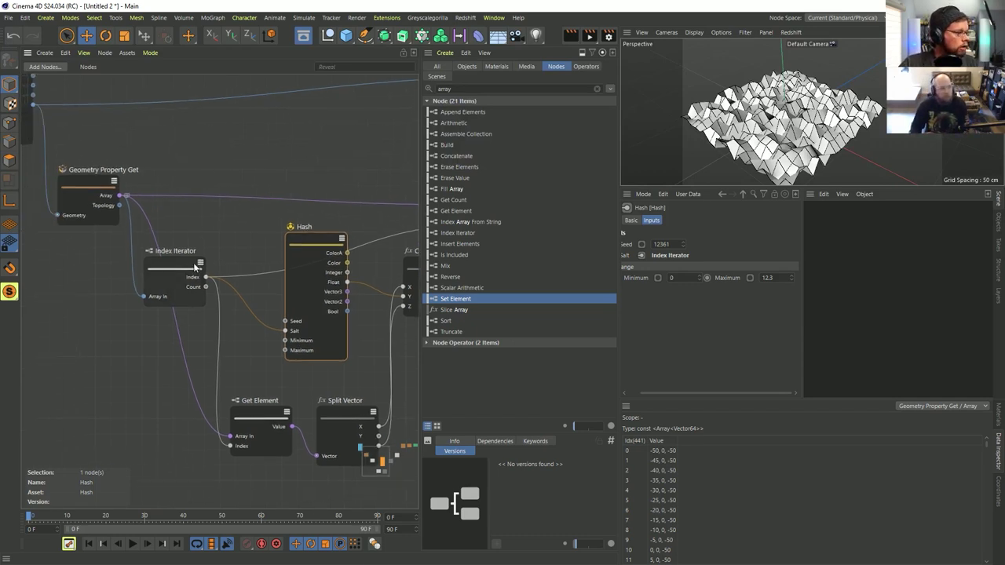
pyautogui.moveTo(266, 430); pyautogui.dragTo(200, 416, button='middle')
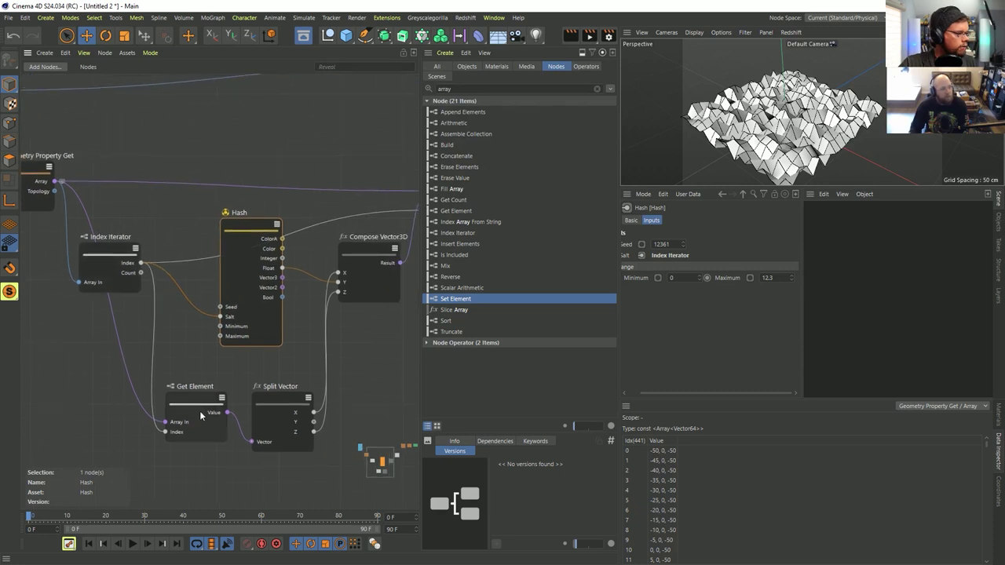
pyautogui.moveTo(210, 403); pyautogui.dragTo(194, 415)
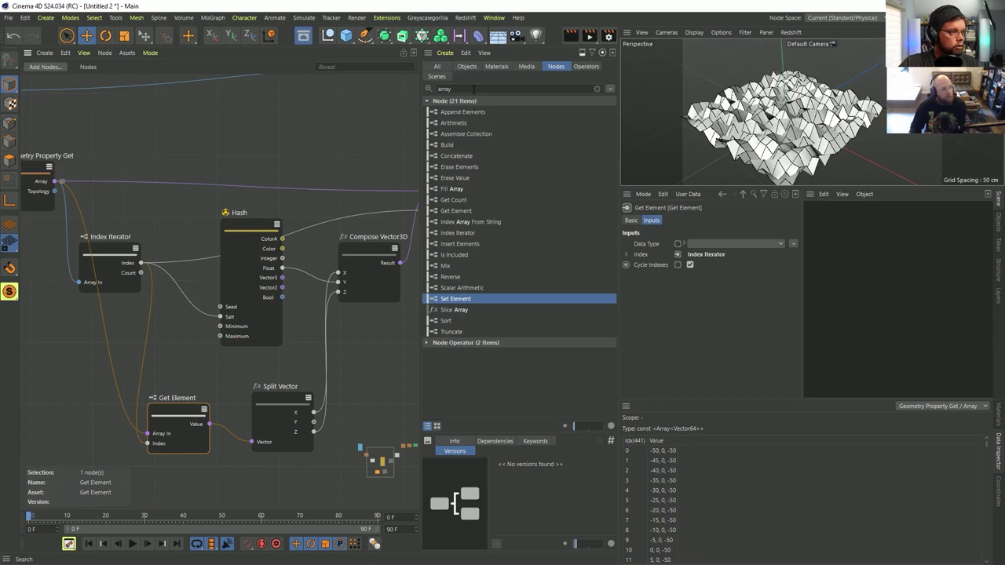
# Step: Add a Distance node above the Hash node and connect Get Element's Value to its Value 2 input
pyautogui.moveTo(465, 89); pyautogui.dragTo(366, 80)
pyautogui.write('cista')
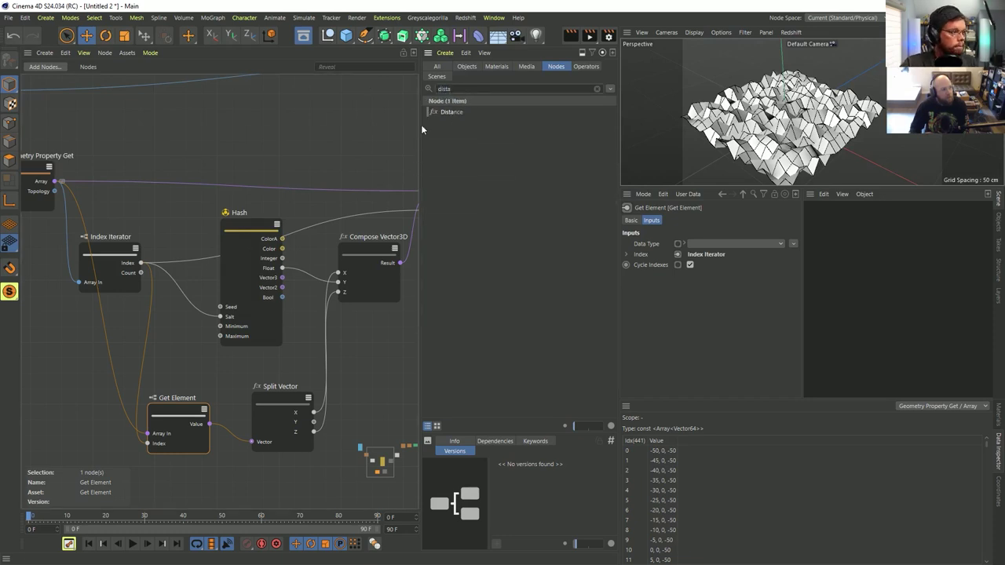
pyautogui.moveTo(448, 114); pyautogui.dragTo(277, 118)
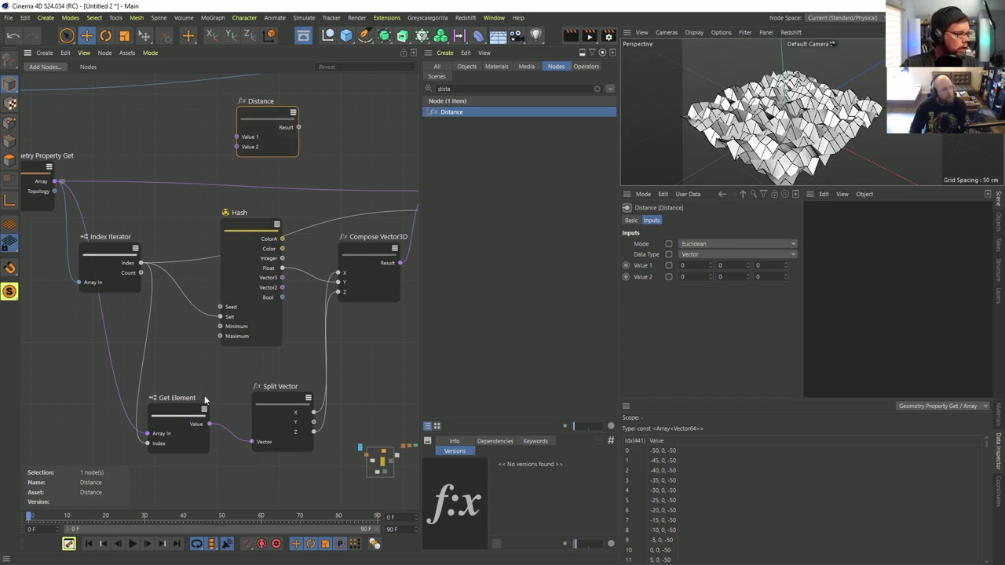
pyautogui.moveTo(209, 425); pyautogui.dragTo(227, 123)
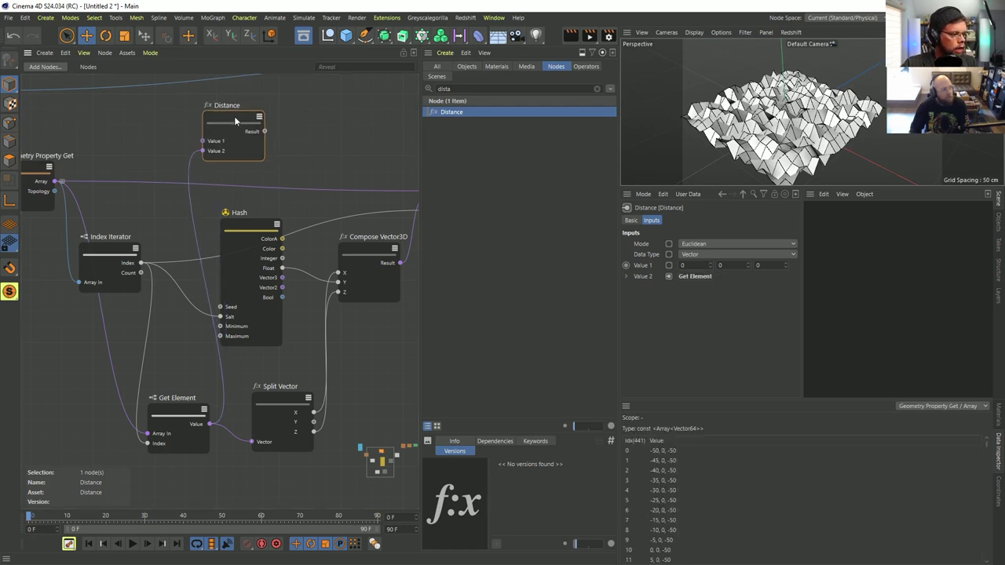
pyautogui.click(719, 265)
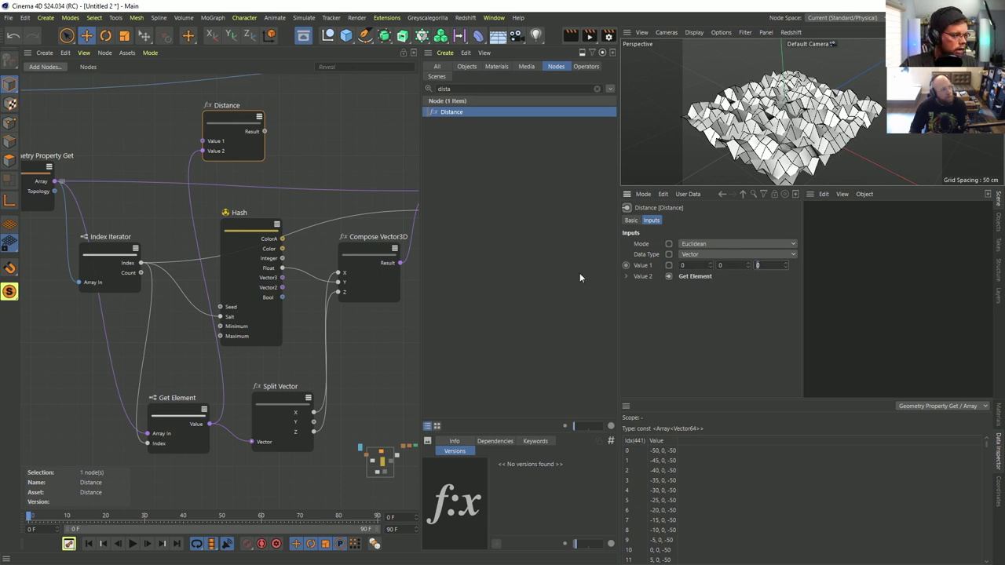
# Step: Add an Arithmetic [Multiply] node beside the Distance node, with Distance's Result feeding its Input 1
pyautogui.moveTo(239, 124); pyautogui.dragTo(217, 120)
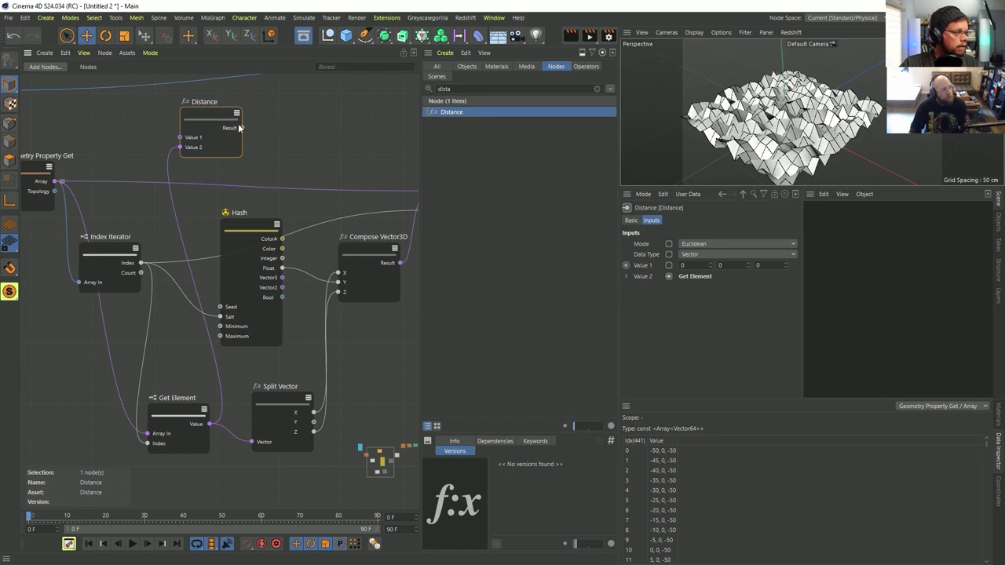
pyautogui.doubleClick(280, 124)
pyautogui.write('mult')
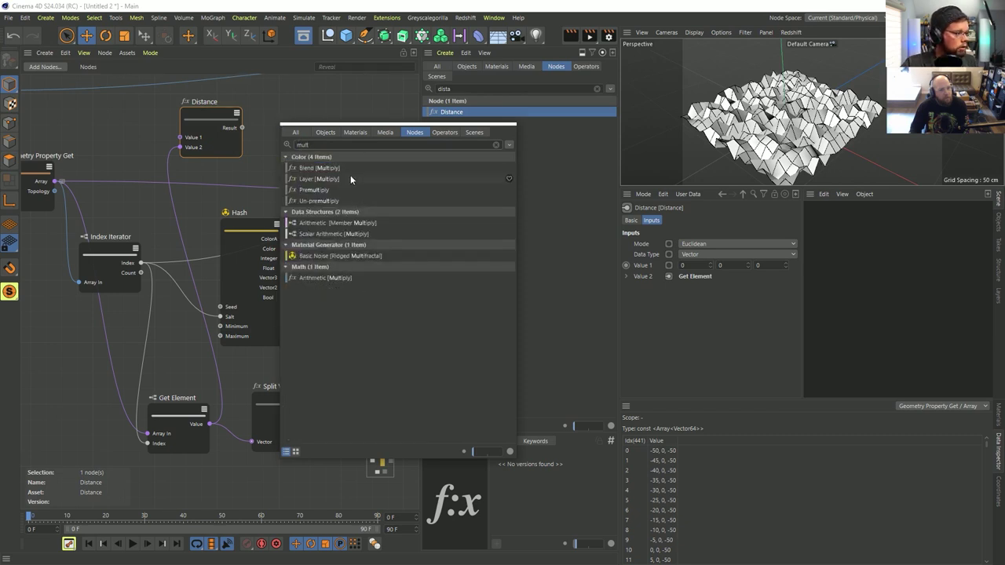
pyautogui.doubleClick(322, 277)
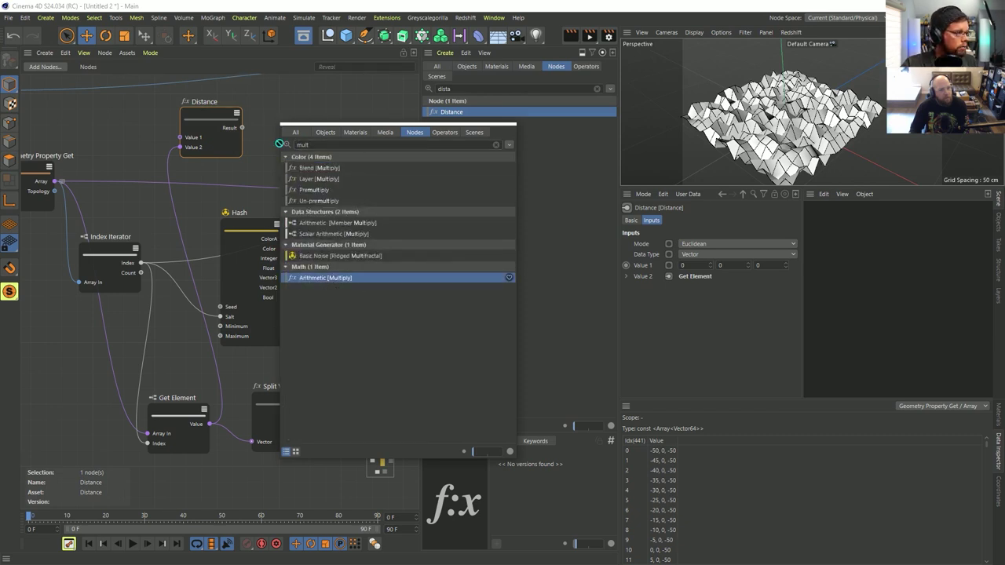
pyautogui.moveTo(274, 163)
pyautogui.mouseDown()
pyautogui.moveTo(287, 128)
pyautogui.moveTo(270, 161)
pyautogui.moveTo(269, 151)
pyautogui.mouseUp()
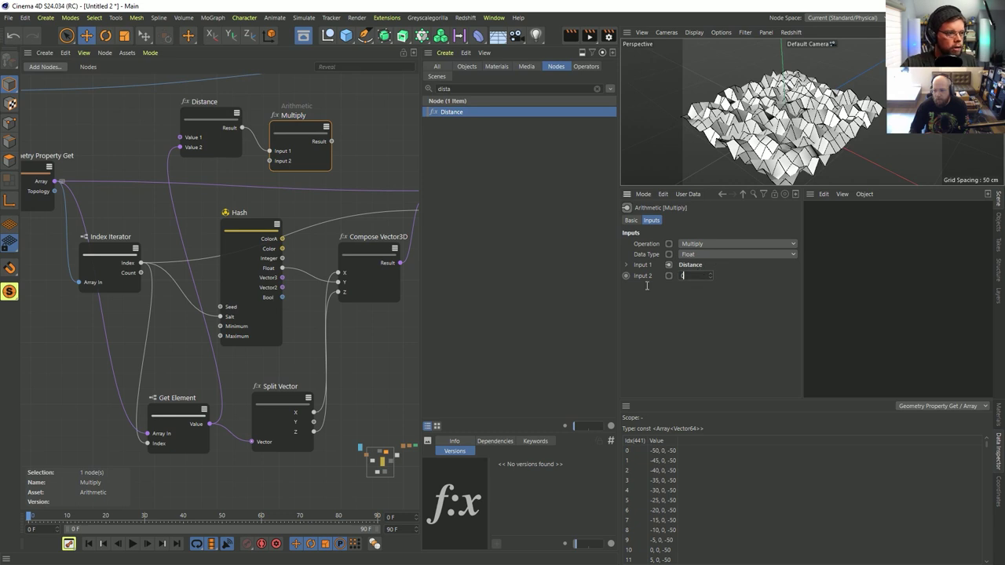
# Step: Set the Multiply node's Input 2 to 1
pyautogui.press('Return')
pyautogui.moveTo(692, 275); pyautogui.dragTo(661, 303)
pyautogui.write('1')
pyautogui.press('Return')
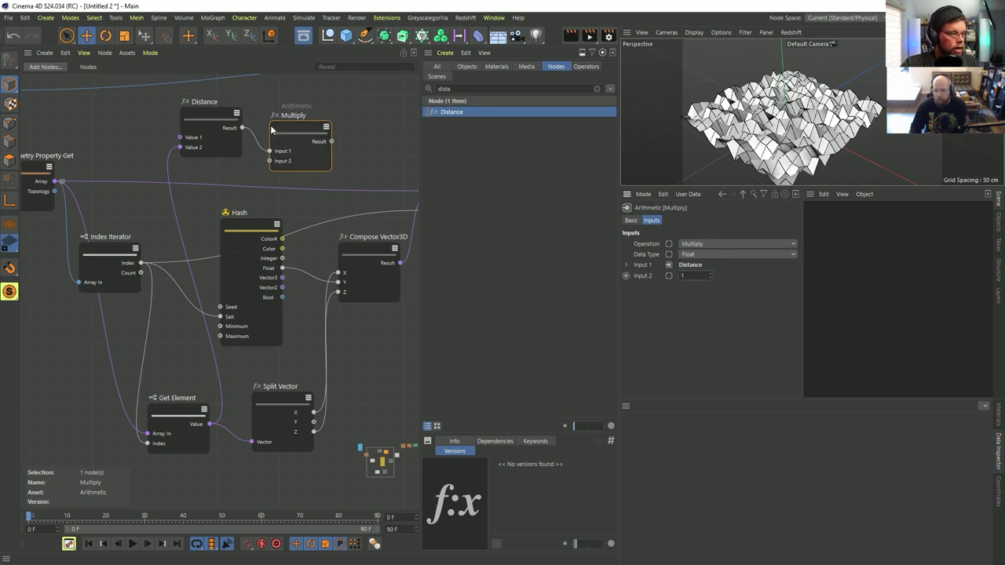
# Step: Connect the Multiply node's Result to the Y input of Compose Vector3D in place of Hash's Float, and inspect the displaced plane
pyautogui.moveTo(332, 141); pyautogui.dragTo(342, 286)
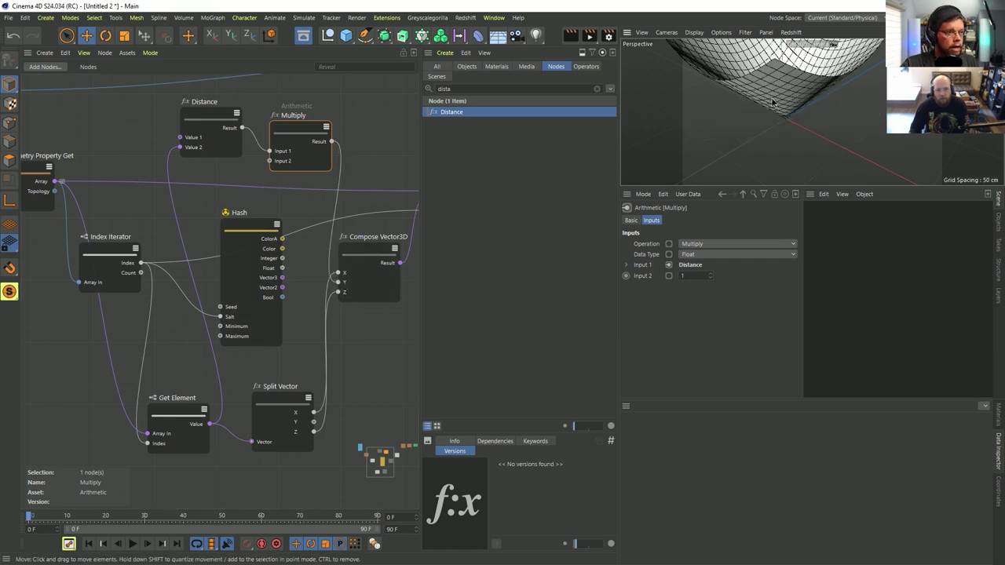
pyautogui.scroll(-3, 771, 102)
pyautogui.keyDown('alt'); pyautogui.moveTo(758, 139); pyautogui.dragTo(767, 144); pyautogui.keyUp('alt')
pyautogui.scroll(3, 771, 142)
pyautogui.scroll(-5, 786, 136)
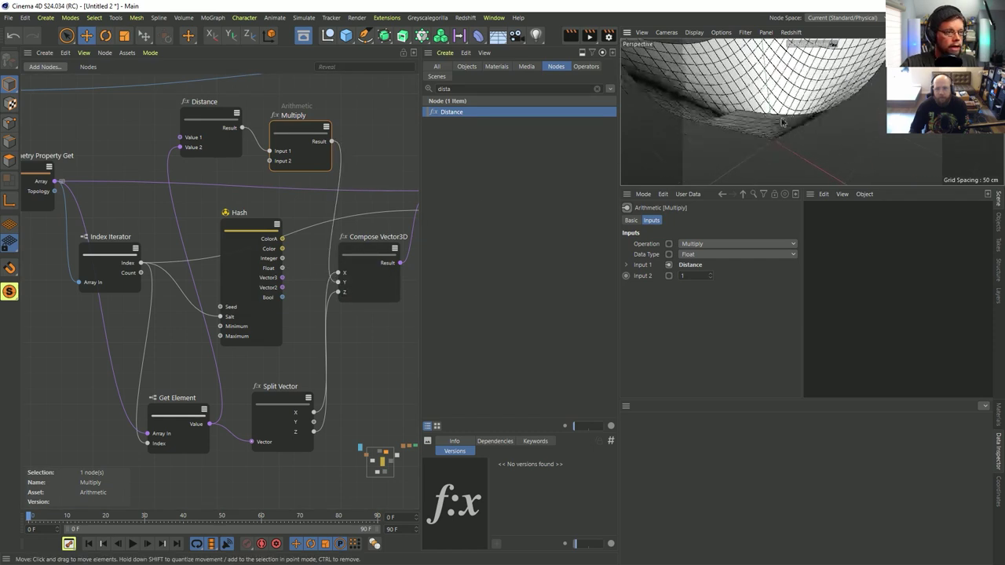
pyautogui.keyDown('alt'); pyautogui.moveTo(786, 85); pyautogui.dragTo(825, 106); pyautogui.keyUp('alt')
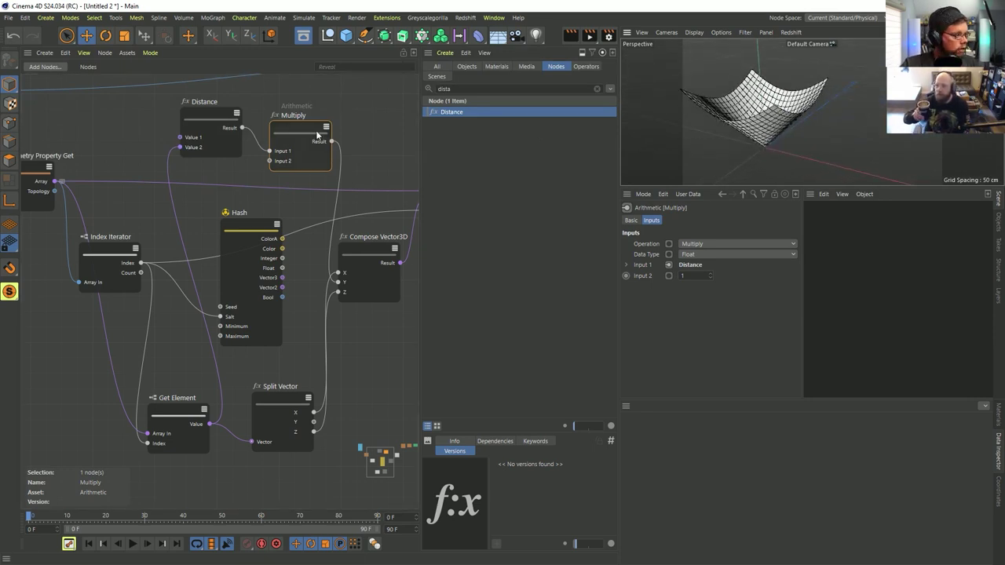
# Step: Search the node assets for "rang" and add a Range Mapper node beyond the Multiply node
pyautogui.click(287, 157)
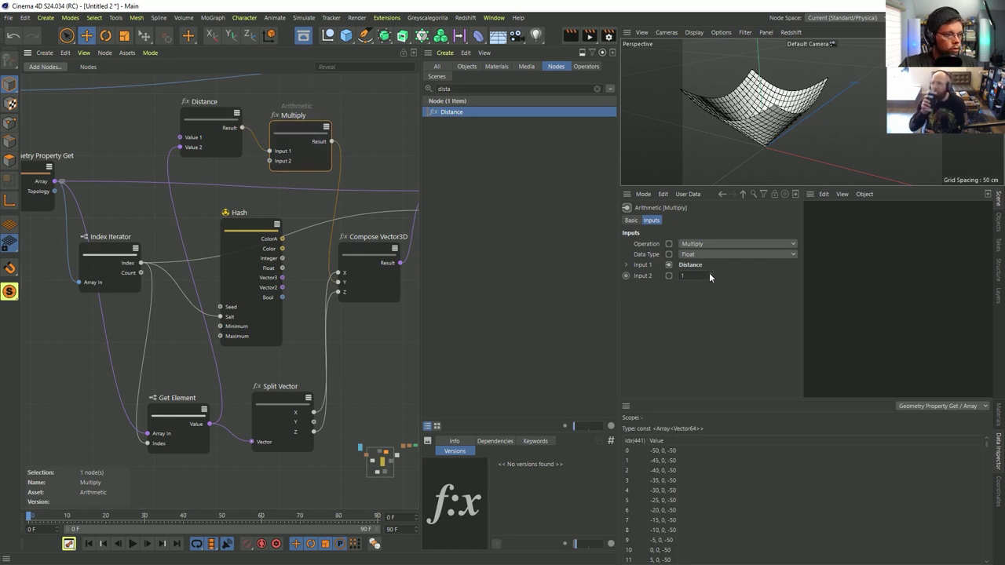
pyautogui.moveTo(710, 275)
pyautogui.mouseDown()
pyautogui.moveTo(710, 264)
pyautogui.moveTo(710, 288)
pyautogui.moveTo(709, 263)
pyautogui.moveTo(710, 285)
pyautogui.moveTo(710, 263)
pyautogui.moveTo(711, 277)
pyautogui.mouseUp()
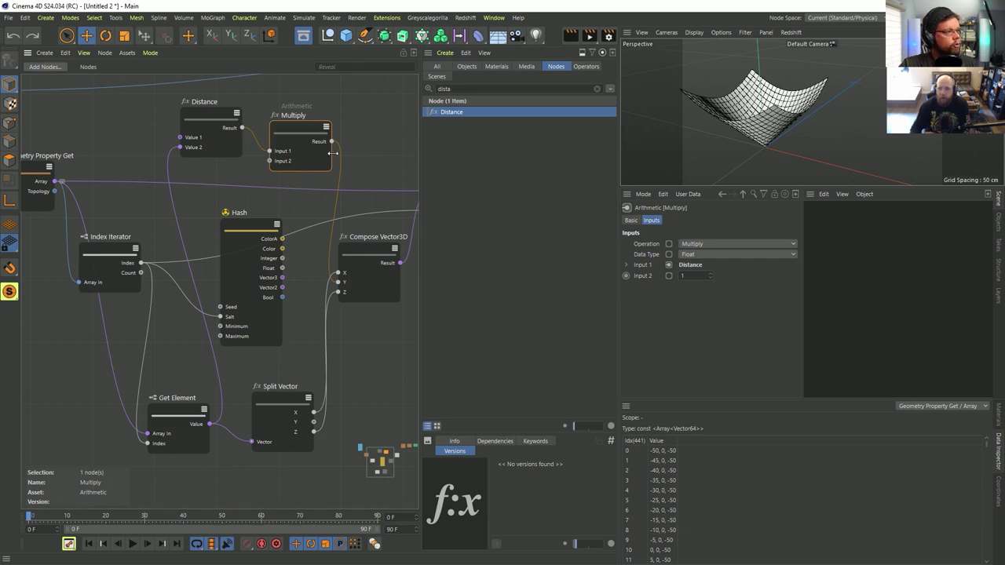
pyautogui.doubleClick(436, 88)
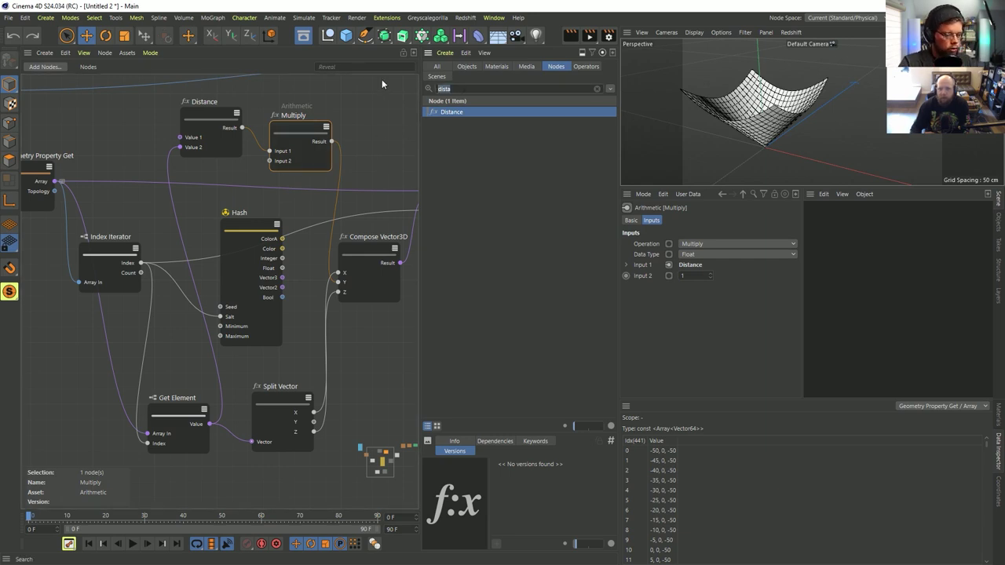
pyautogui.write('rang')
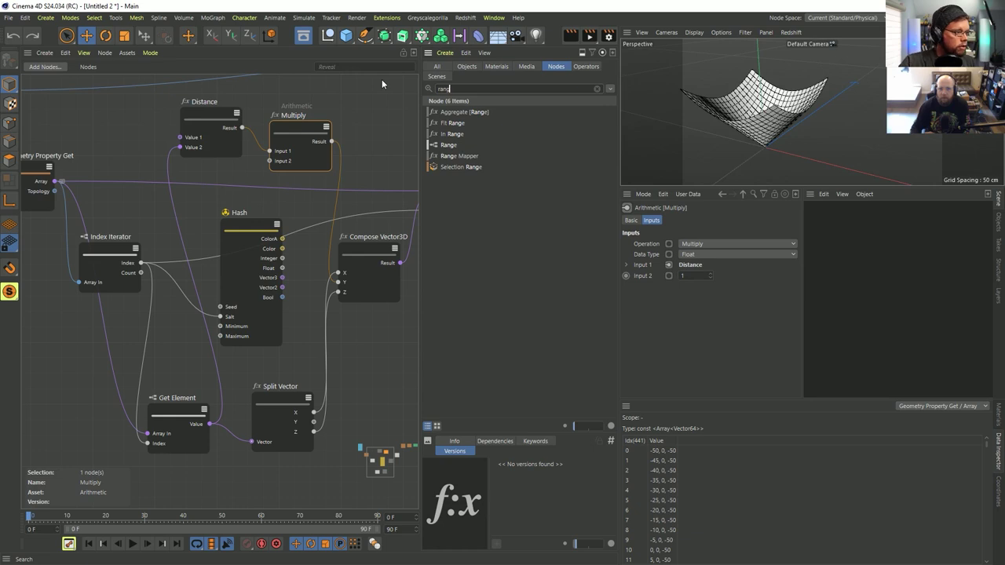
pyautogui.moveTo(459, 156); pyautogui.dragTo(403, 147)
pyautogui.click(703, 244)
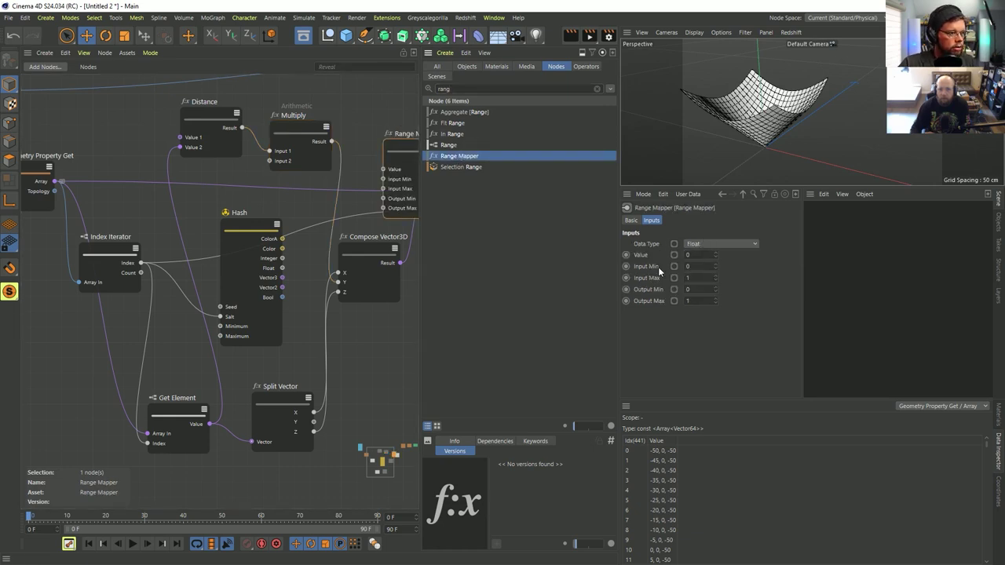
pyautogui.click(711, 231)
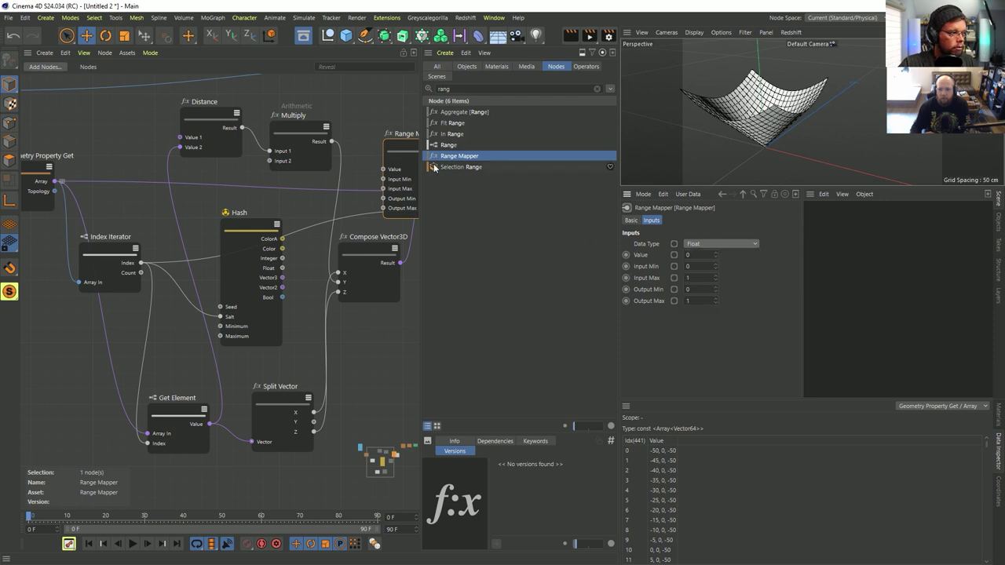
pyautogui.moveTo(393, 147); pyautogui.dragTo(341, 155, button='middle')
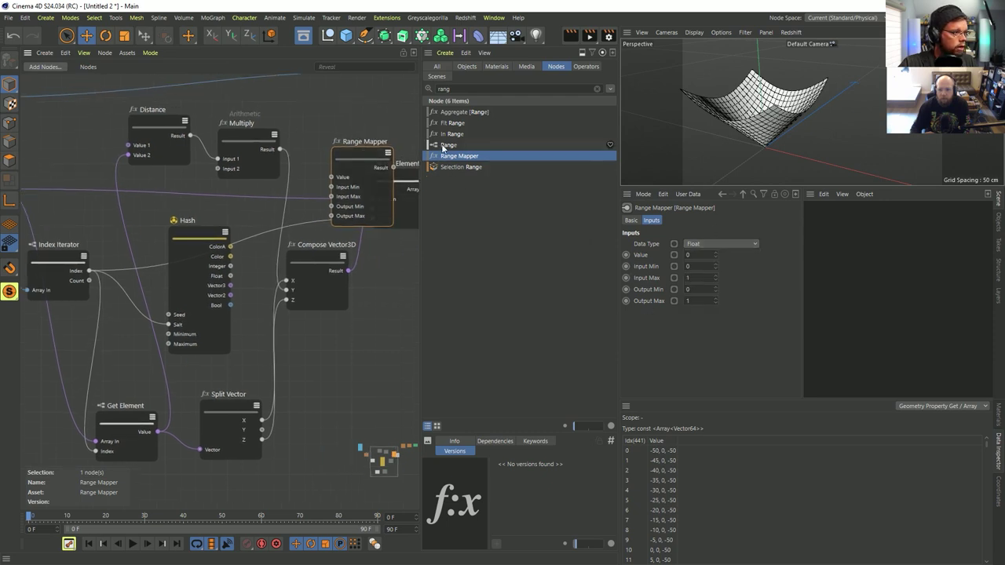
# Step: Try out a Range node above the Range Mapper, look at the In Range and Fit Range assets, and delete the Range node
pyautogui.moveTo(444, 146); pyautogui.dragTo(355, 103)
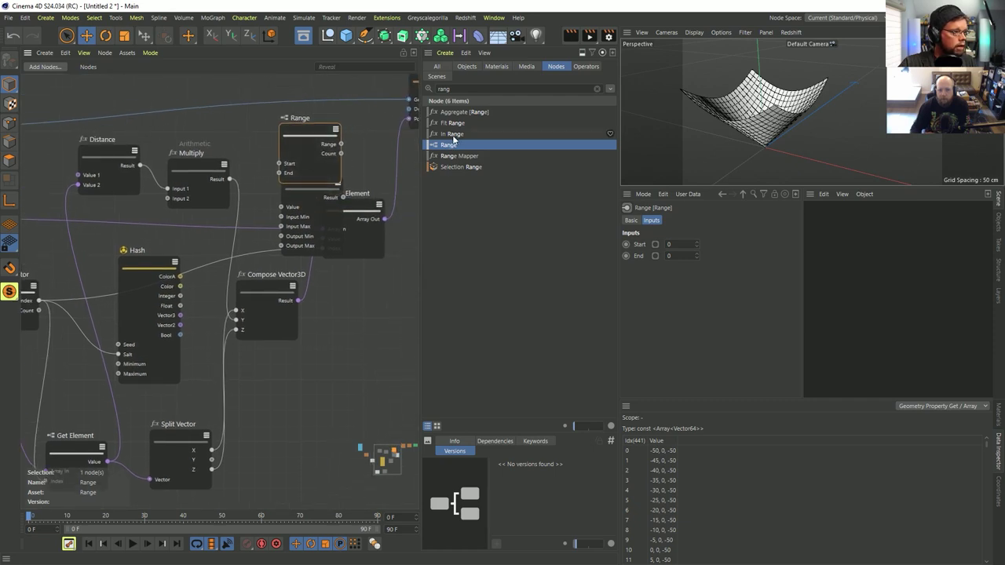
pyautogui.moveTo(359, 137); pyautogui.dragTo(298, 162, button='middle')
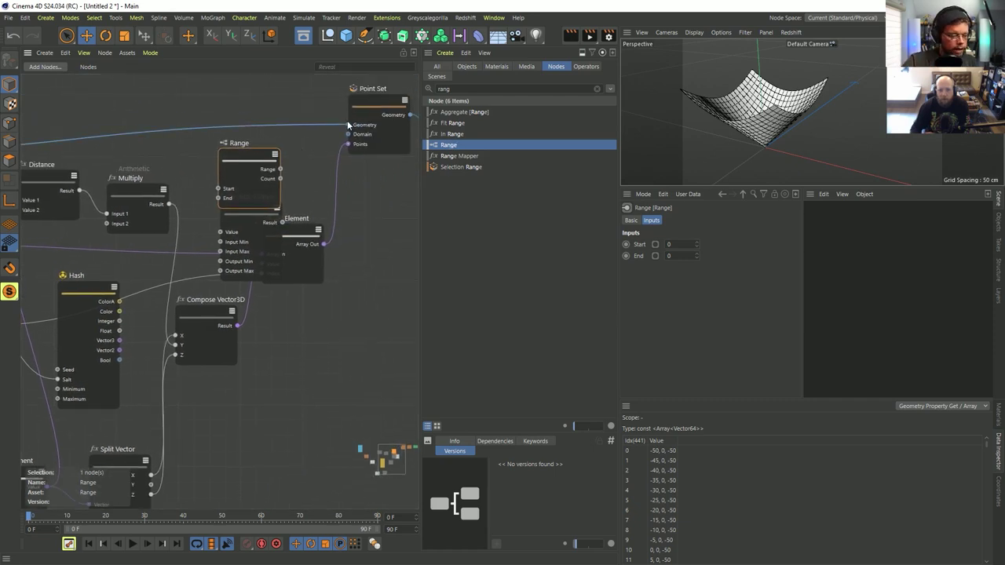
pyautogui.click(452, 135)
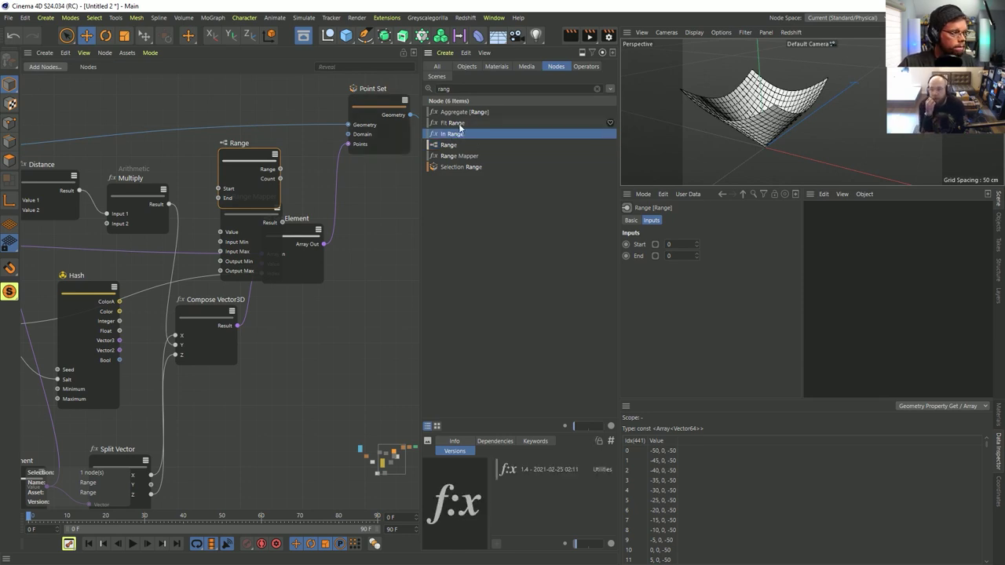
pyautogui.click(459, 123)
pyautogui.click(459, 133)
pyautogui.click(459, 123)
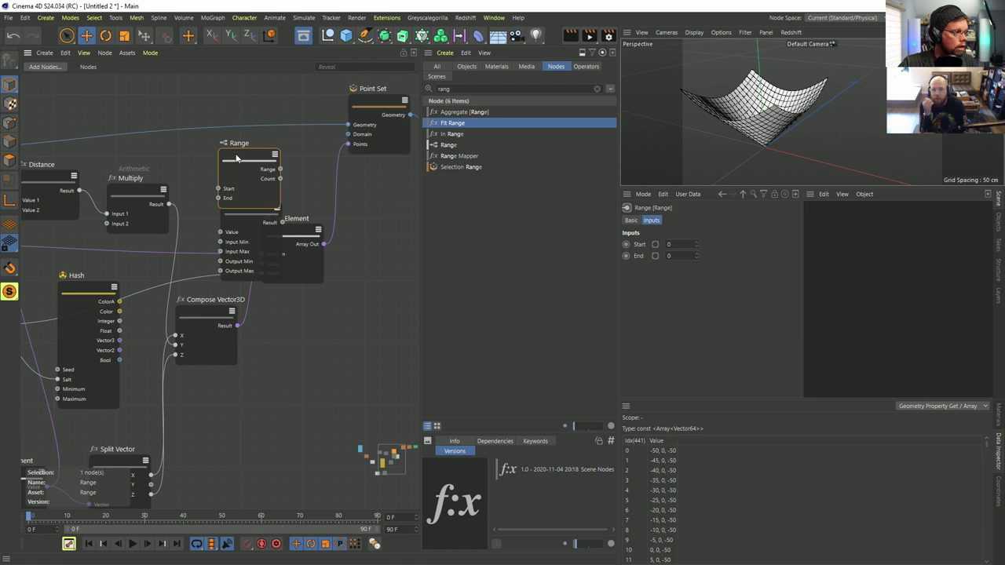
pyautogui.press('Delete')
# Step: Move the Range Mapper node upward so that it no longer overlaps the Set Element node
pyautogui.click(251, 212)
pyautogui.moveTo(252, 212); pyautogui.dragTo(261, 141)
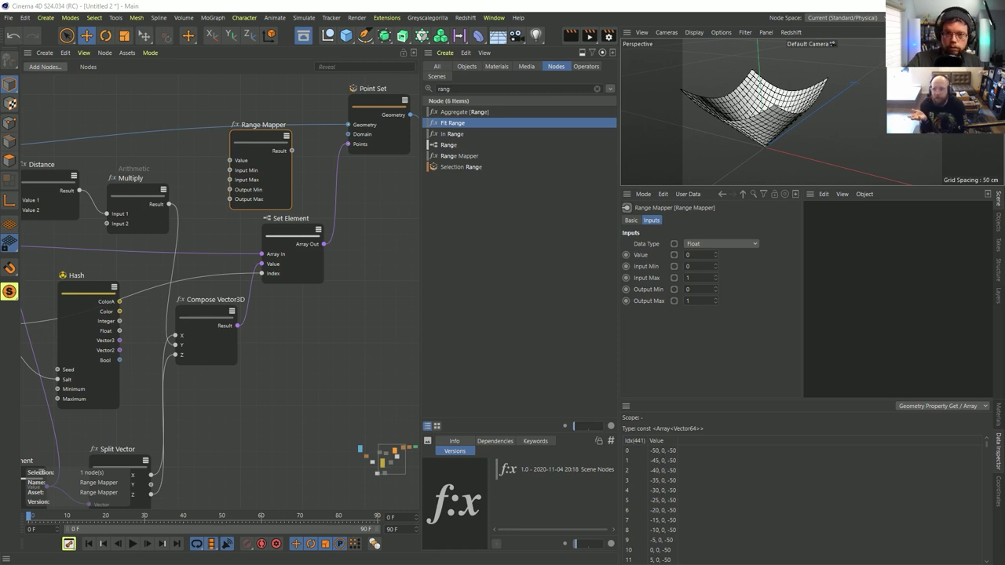
pyautogui.moveTo(220, 205); pyautogui.dragTo(272, 204, button='middle')
pyautogui.scroll(-3, 250, 206)
pyautogui.scroll(3, 272, 204)
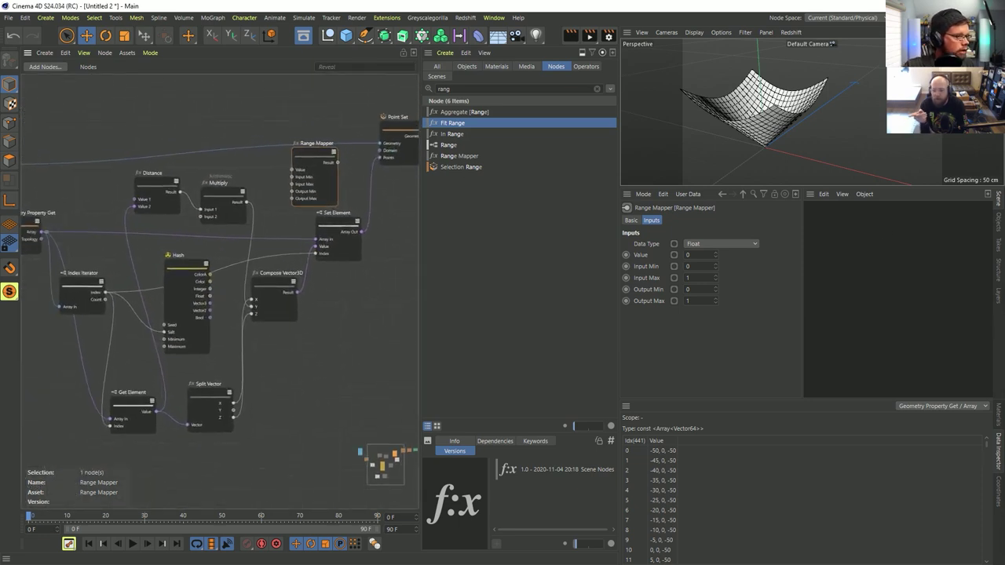
# Step: Search the node assets for "splin", add a Spline Mapper node above the graph, and delete the Range Mapper node
pyautogui.doubleClick(448, 88)
pyautogui.write('splin')
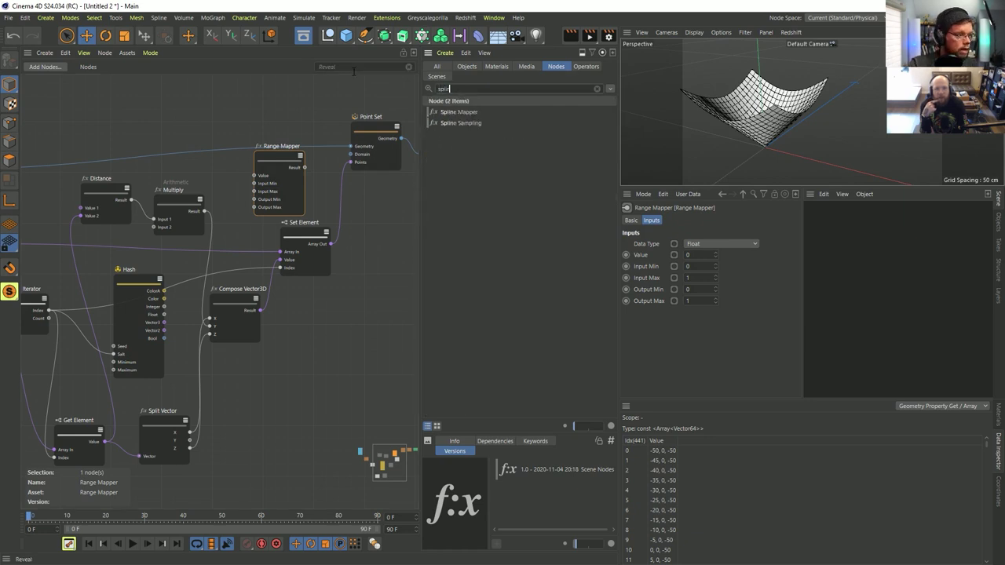
pyautogui.moveTo(457, 112); pyautogui.dragTo(211, 65)
pyautogui.click(279, 149)
pyautogui.press('Delete')
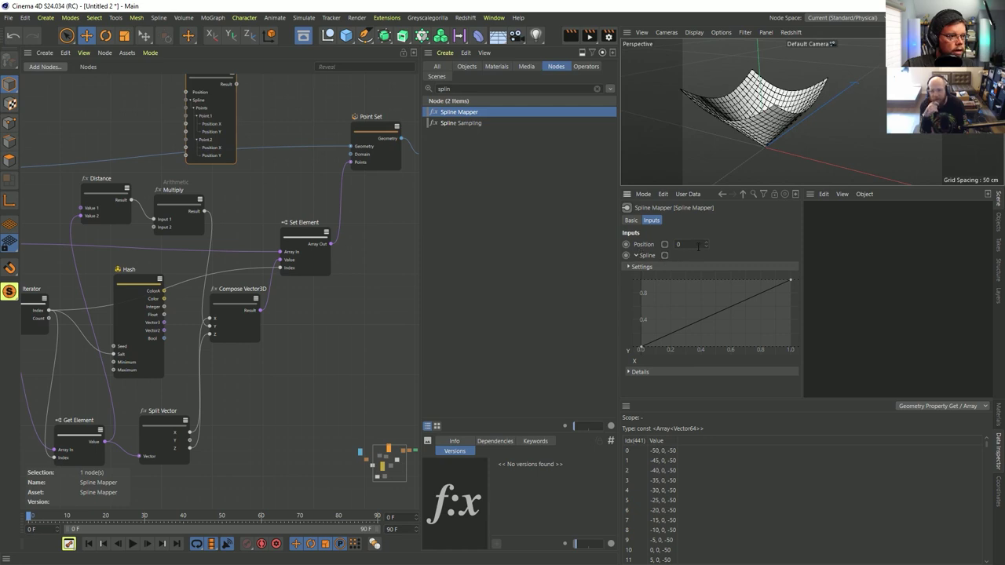
# Step: Expand the Spline Mapper's spline settings and move the node into the free space above Set Element
pyautogui.click(638, 268)
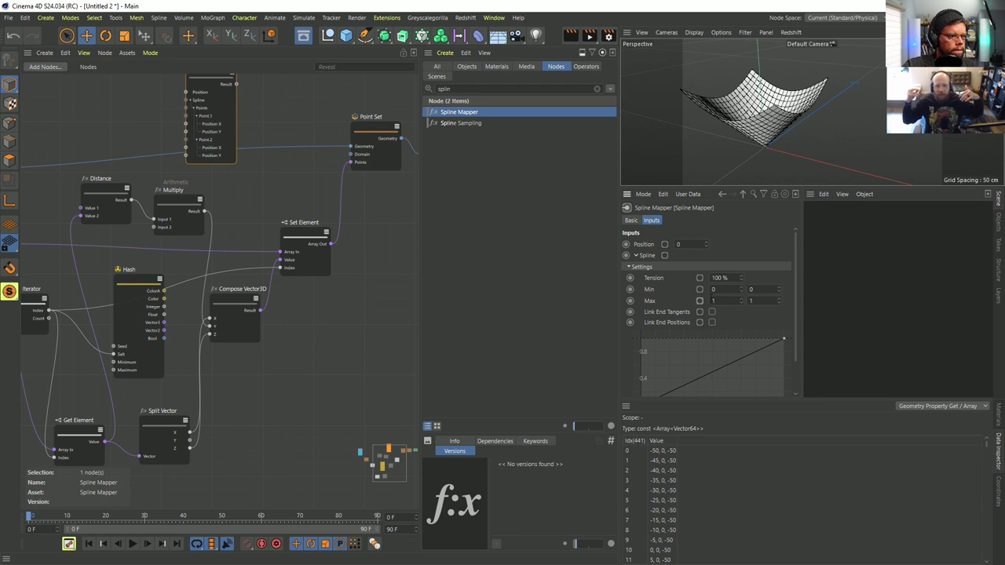
pyautogui.moveTo(335, 152); pyautogui.dragTo(404, 242, button='middle')
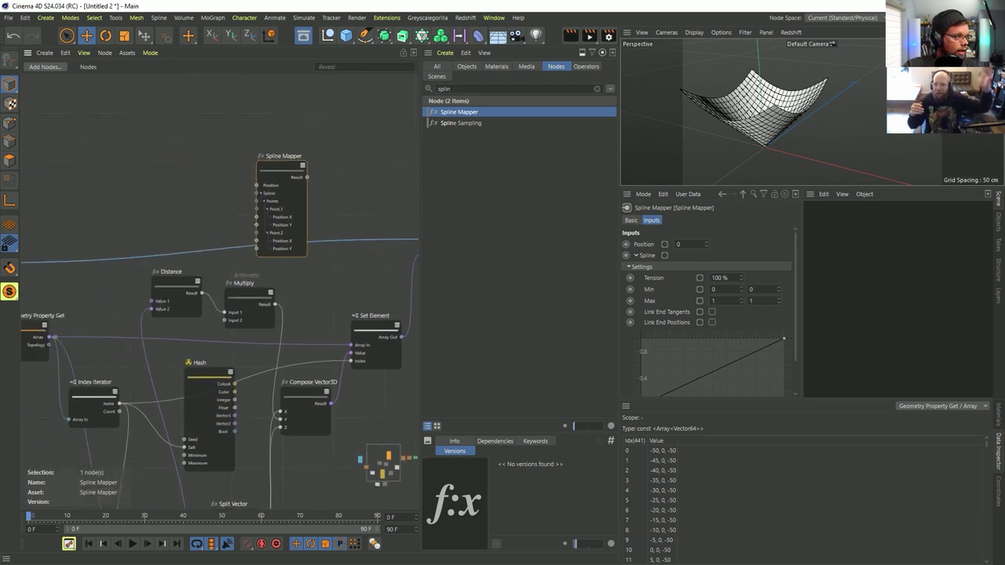
pyautogui.moveTo(277, 163); pyautogui.dragTo(342, 160)
pyautogui.scroll(5, 314, 251)
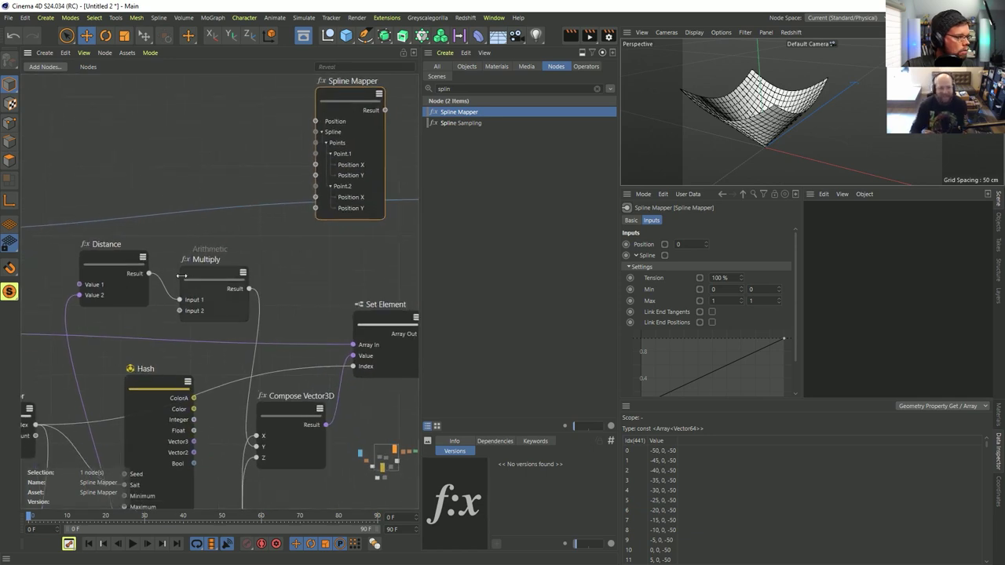
# Step: Connect Distance's Result to the Spline Mapper's Position and the Spline Mapper's Result to Multiply's Input 1, repositioning the nodes around the wires
pyautogui.moveTo(148, 273); pyautogui.dragTo(315, 122)
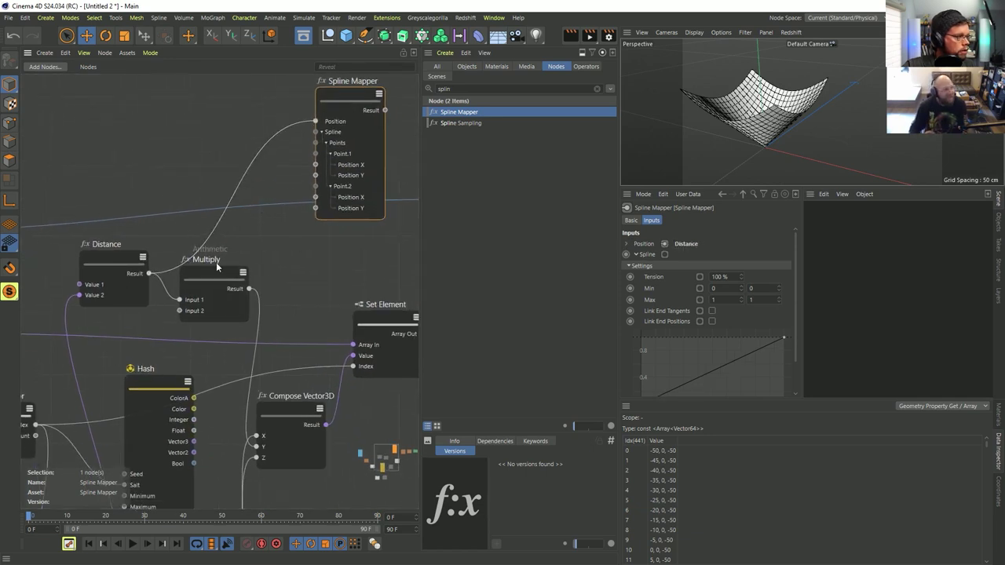
pyautogui.moveTo(216, 262); pyautogui.dragTo(276, 260)
pyautogui.moveTo(384, 110); pyautogui.dragTo(243, 301)
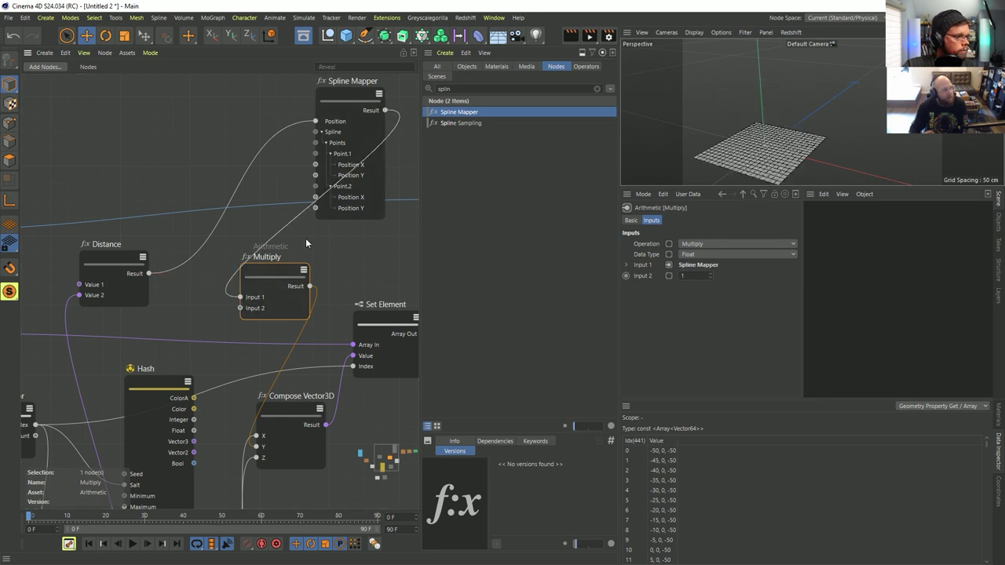
pyautogui.moveTo(353, 95); pyautogui.dragTo(324, 98)
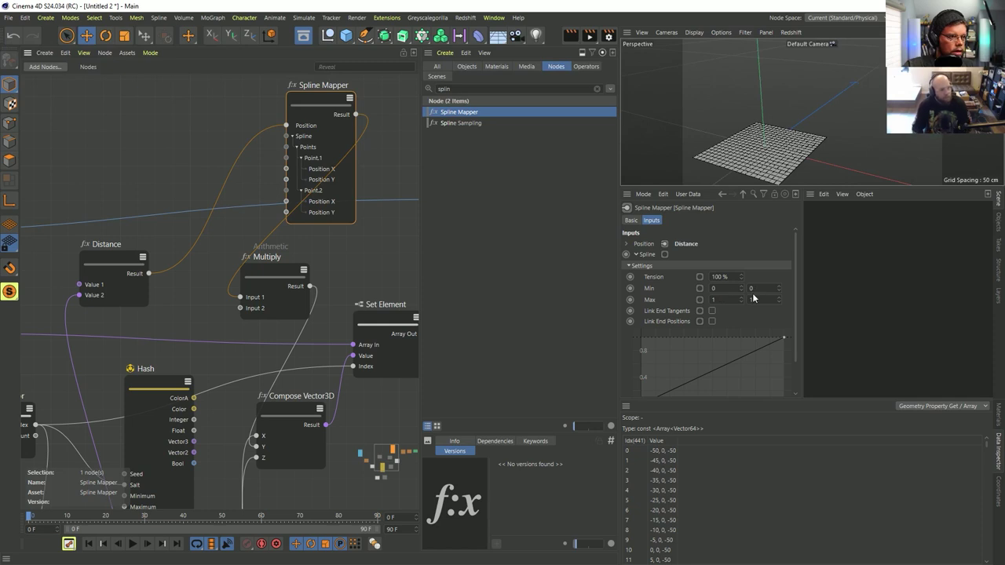
# Step: Try setting the Y value of the Spline Mapper's Min to 1, and undo the change
pyautogui.scroll(-2, 684, 299)
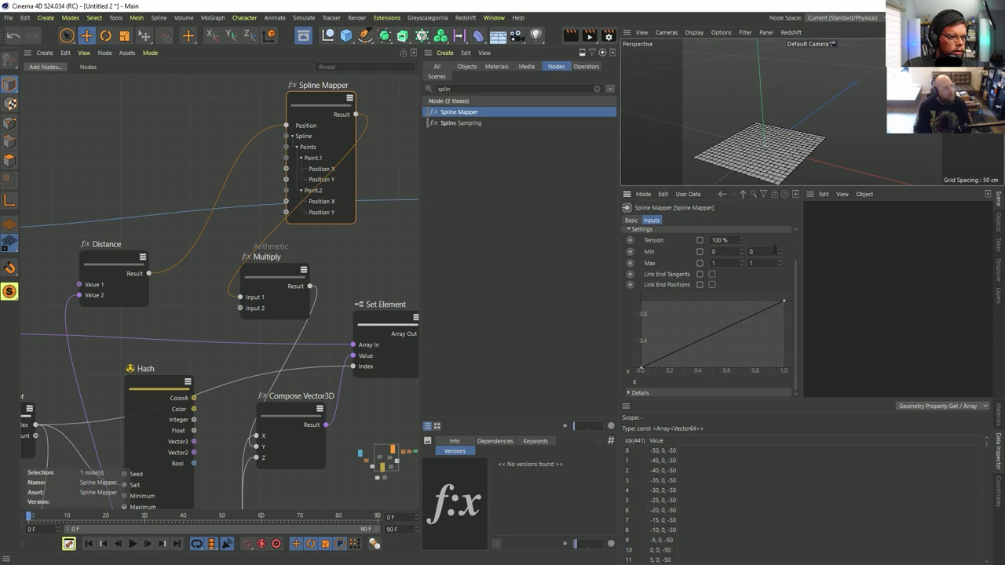
pyautogui.moveTo(767, 252); pyautogui.dragTo(727, 259)
pyautogui.write('1')
pyautogui.press('Return')
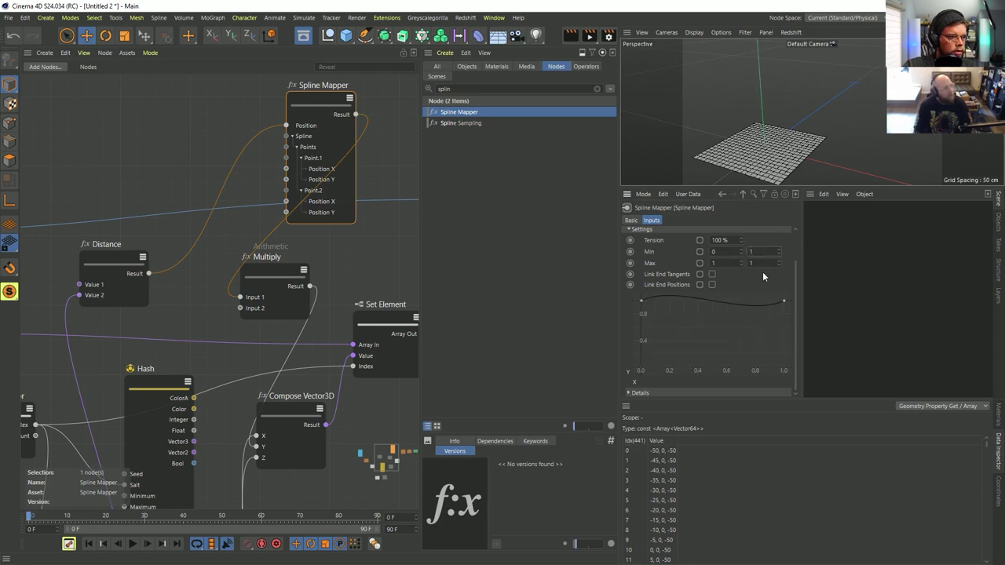
pyautogui.hotkey('ctrl', 'z')
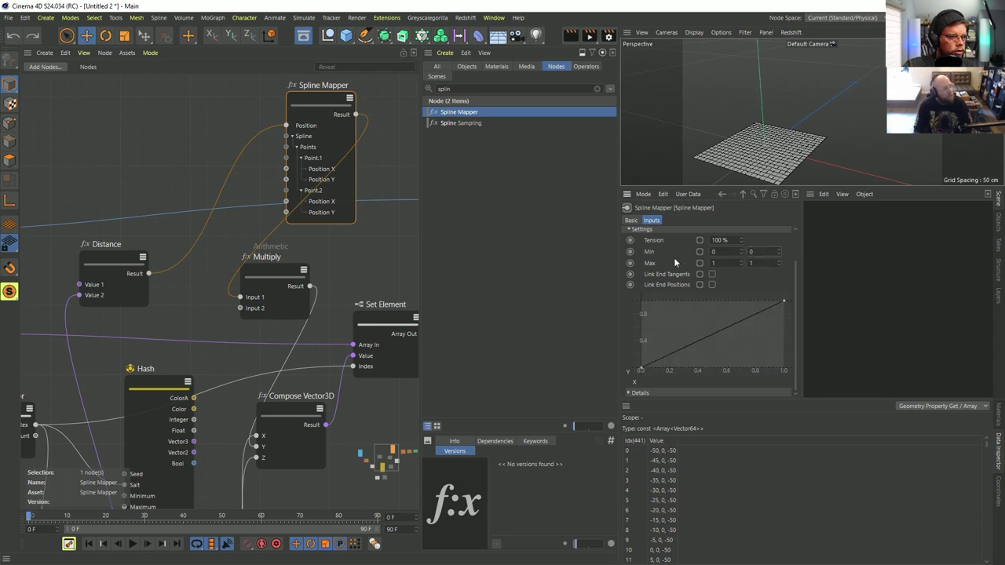
pyautogui.scroll(2, 674, 259)
pyautogui.click(637, 255)
pyautogui.click(637, 255)
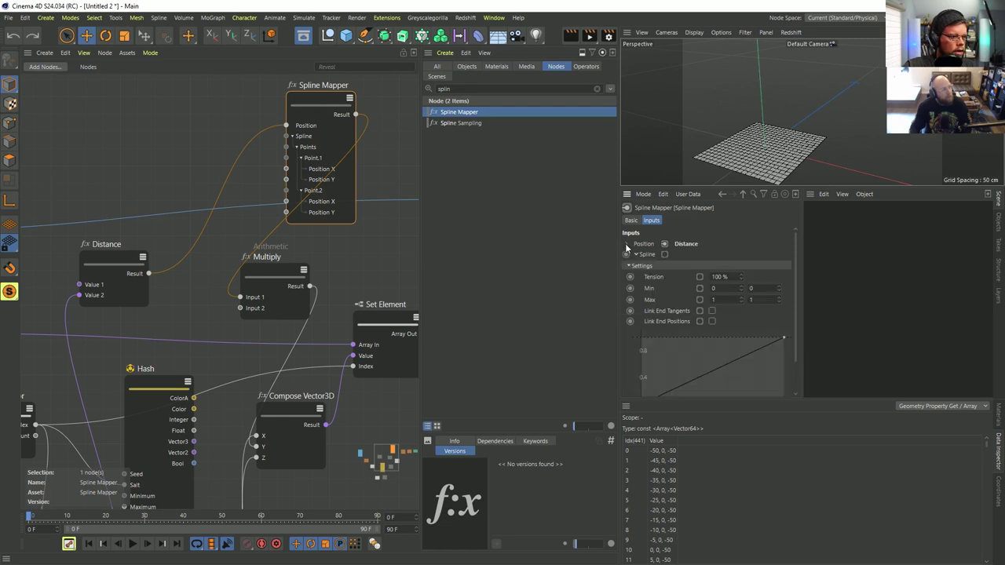
# Step: Move the Distance node slightly farther away from the Multiply node
pyautogui.click(136, 257)
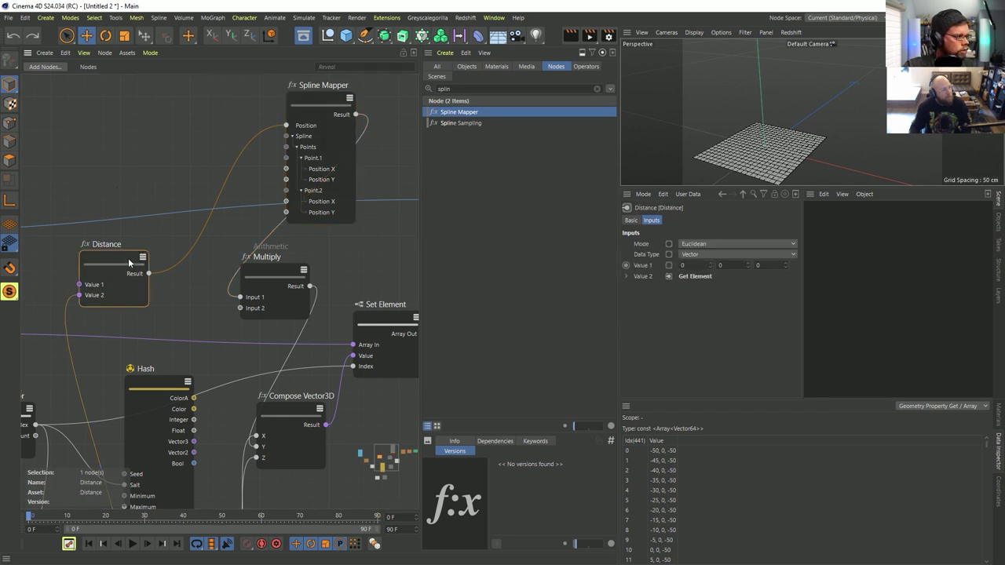
pyautogui.moveTo(129, 264); pyautogui.dragTo(110, 253)
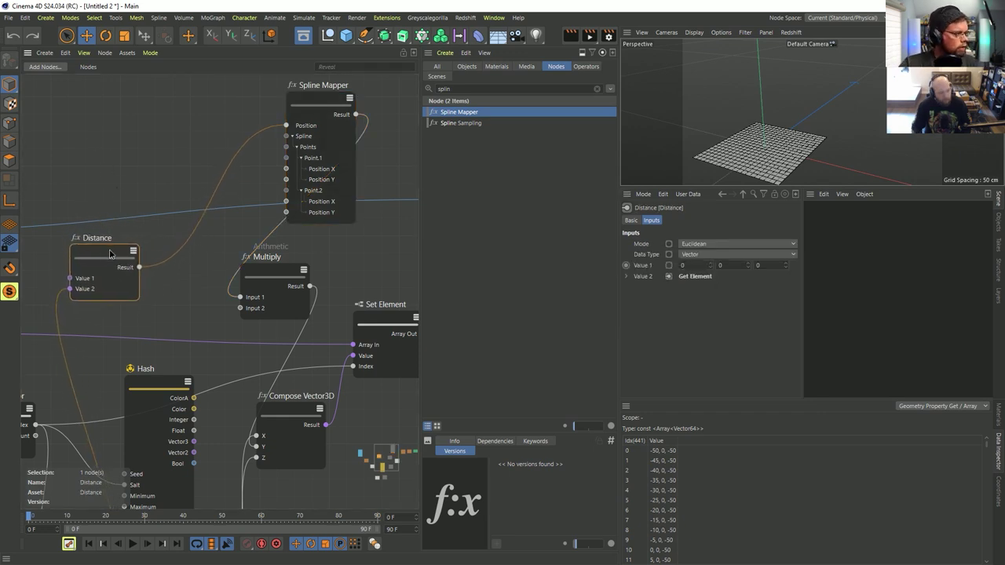
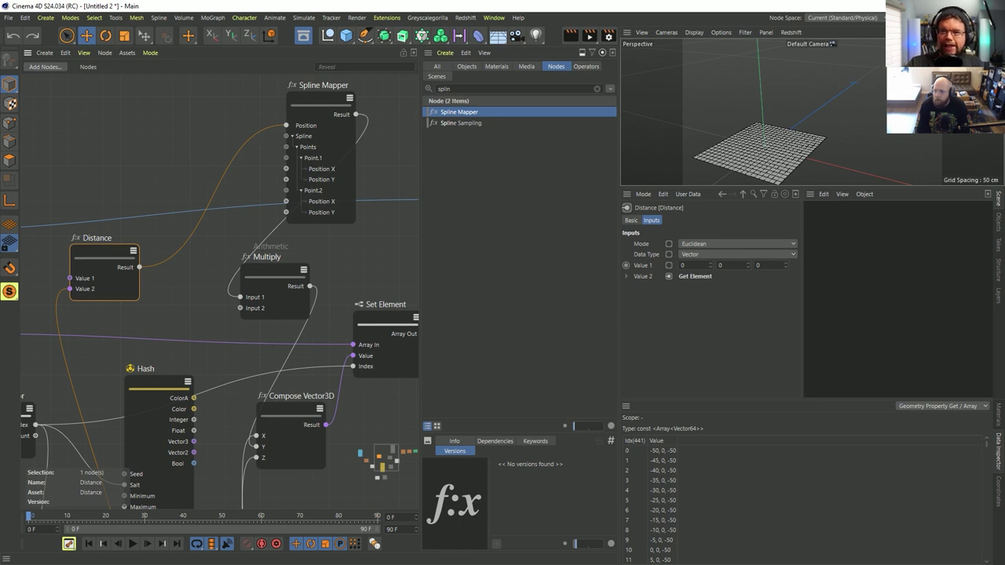
# Step: Try setting the Spline Mapper's Min Y to 1 and its Max X to 0, and undo both changes
pyautogui.click(334, 137)
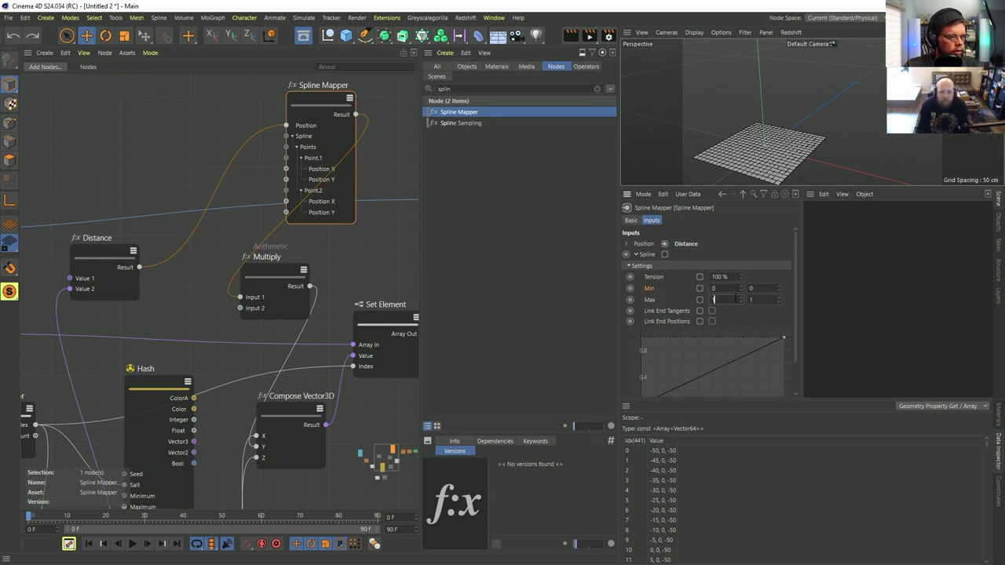
pyautogui.click(756, 302)
pyautogui.doubleClick(751, 288)
pyautogui.write('1')
pyautogui.doubleClick(725, 300)
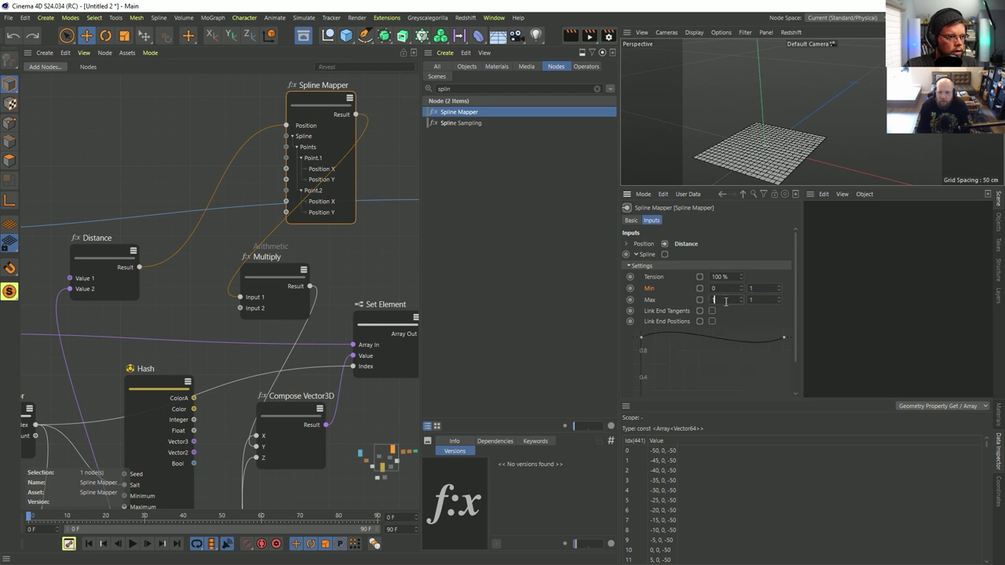
pyautogui.write('0')
pyautogui.press('Return')
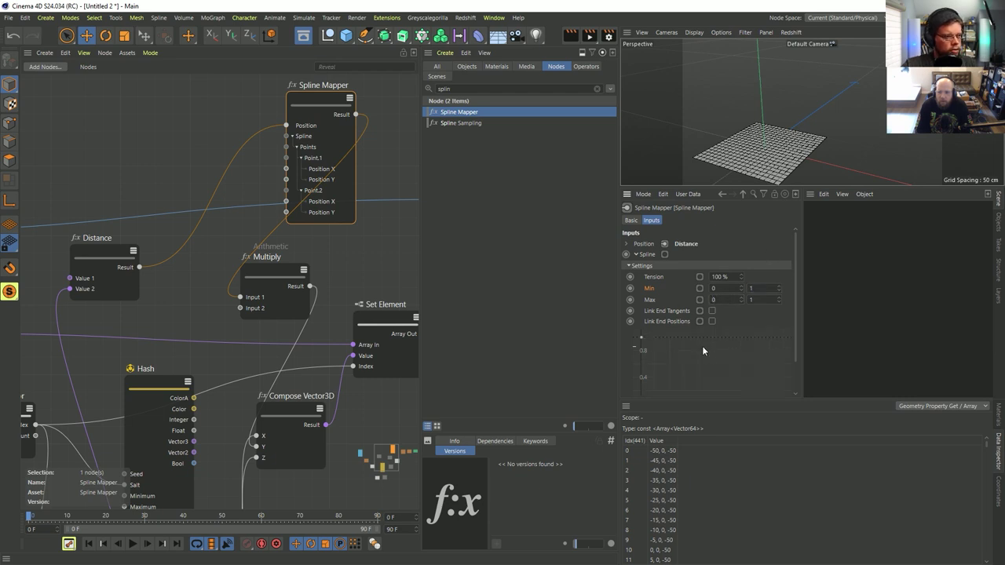
pyautogui.hotkey('ctrl', 'z')
pyautogui.hotkey('ctrl', 'z')
# Step: Lower the start point of the Spline Mapper's curve and bring its end point down to about Y 0.92
pyautogui.click(784, 338)
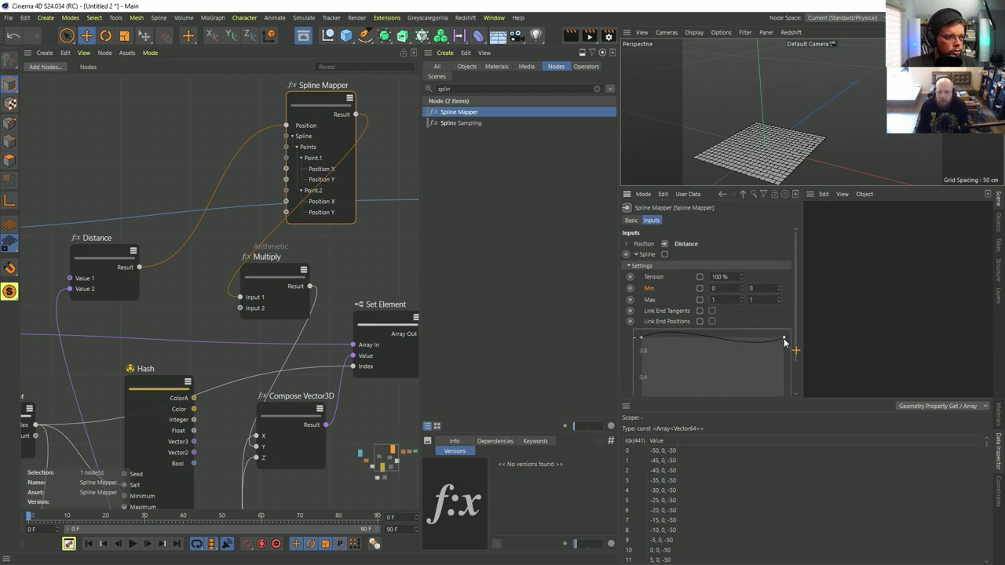
pyautogui.click(782, 338)
pyautogui.moveTo(642, 339); pyautogui.dragTo(642, 385)
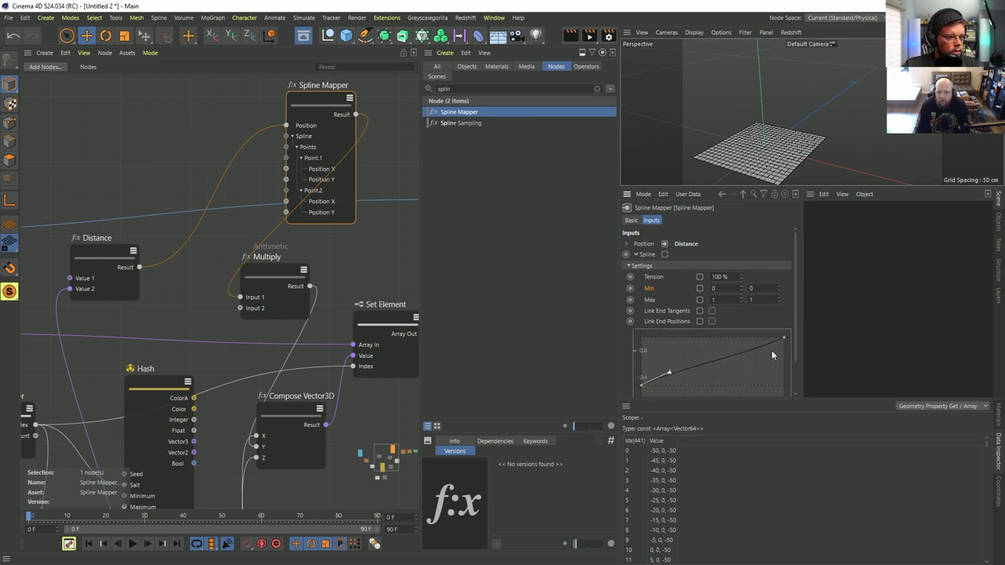
pyautogui.moveTo(784, 338); pyautogui.dragTo(784, 343)
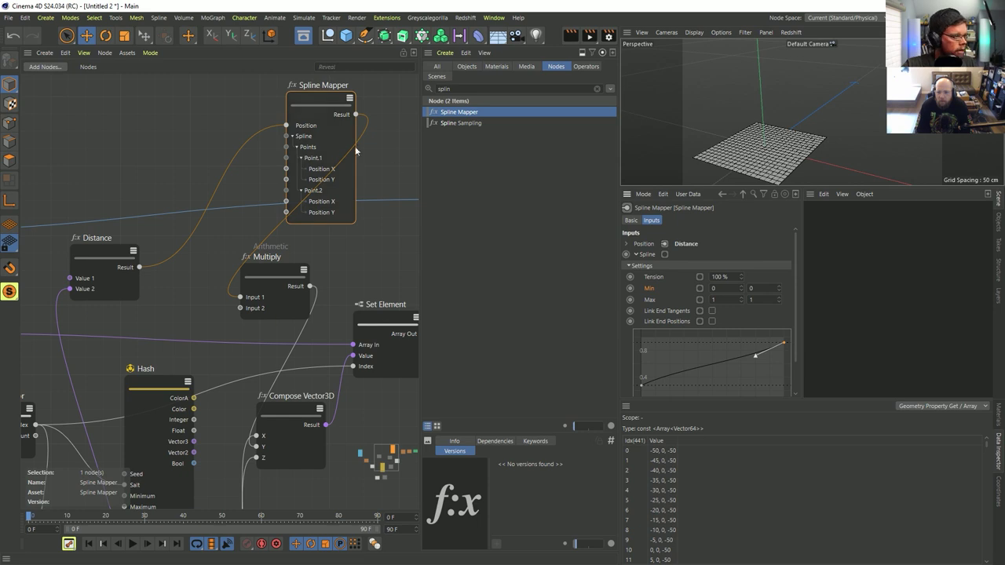
# Step: Move the Spline Mapper node closer to the Distance node, above Multiply
pyautogui.click(269, 290)
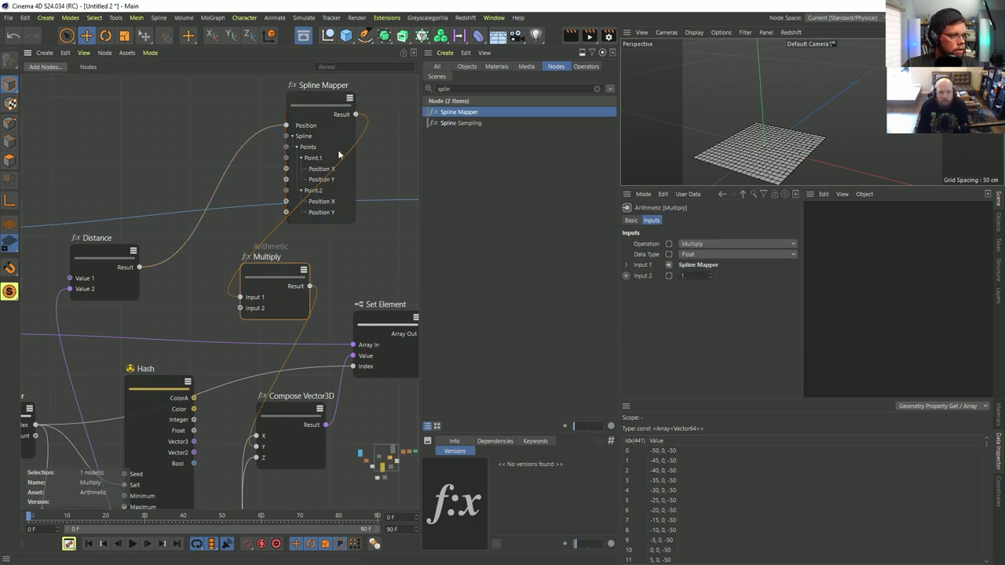
pyautogui.scroll(-2, 230, 222)
pyautogui.moveTo(295, 117); pyautogui.dragTo(233, 105)
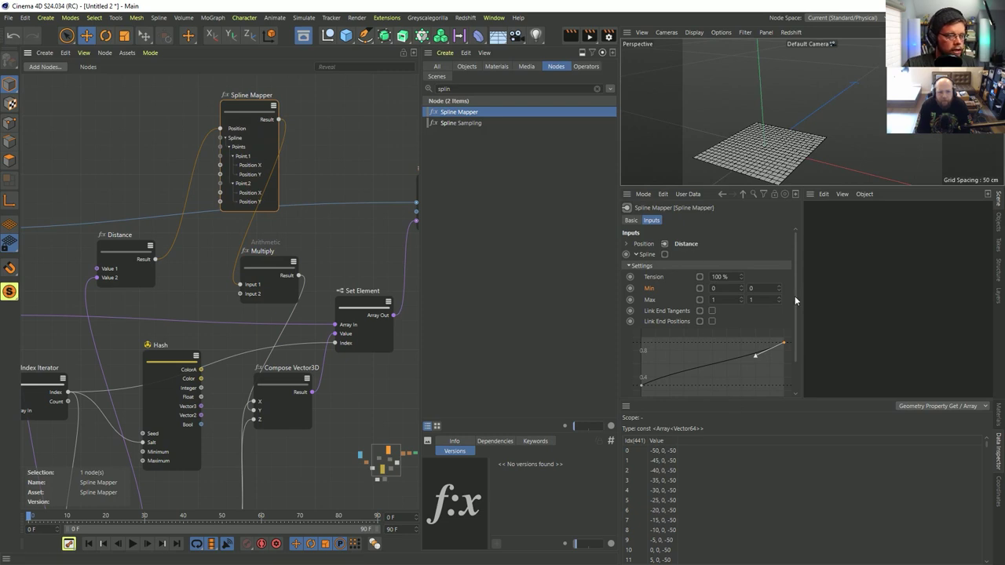
# Step: Try setting the Y value of the Spline Mapper's Max to 100
pyautogui.scroll(5, 772, 138)
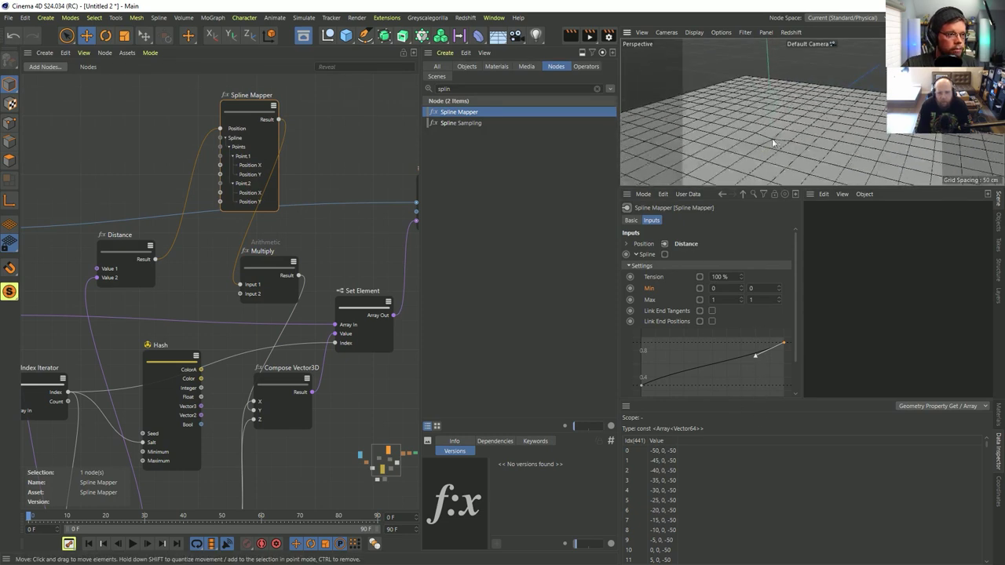
pyautogui.click(769, 301)
pyautogui.write('0')
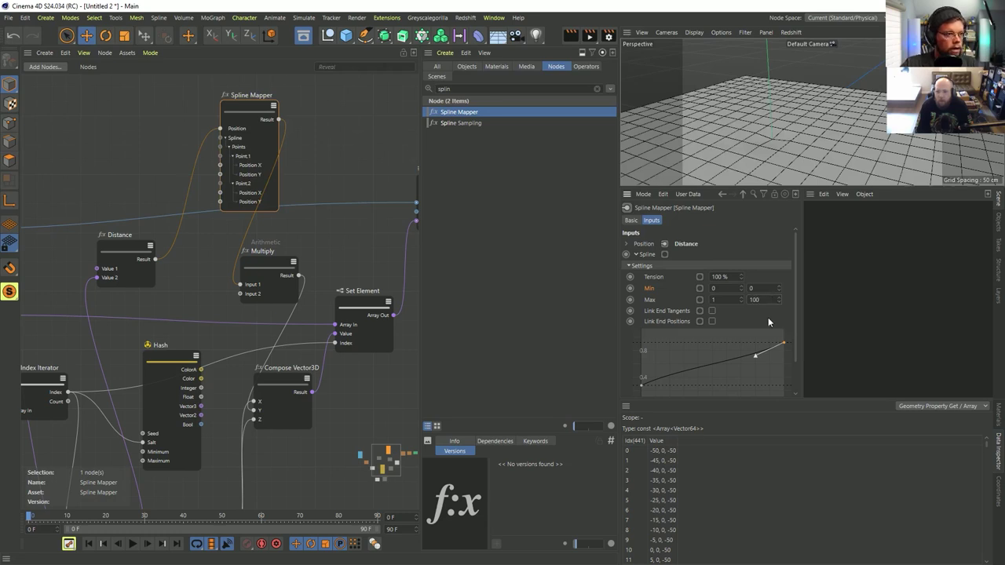
pyautogui.write('0')
pyautogui.press('Return')
# Step: Check the Distance node's inputs and set the X value of the Spline Mapper's Max to 100
pyautogui.click(742, 244)
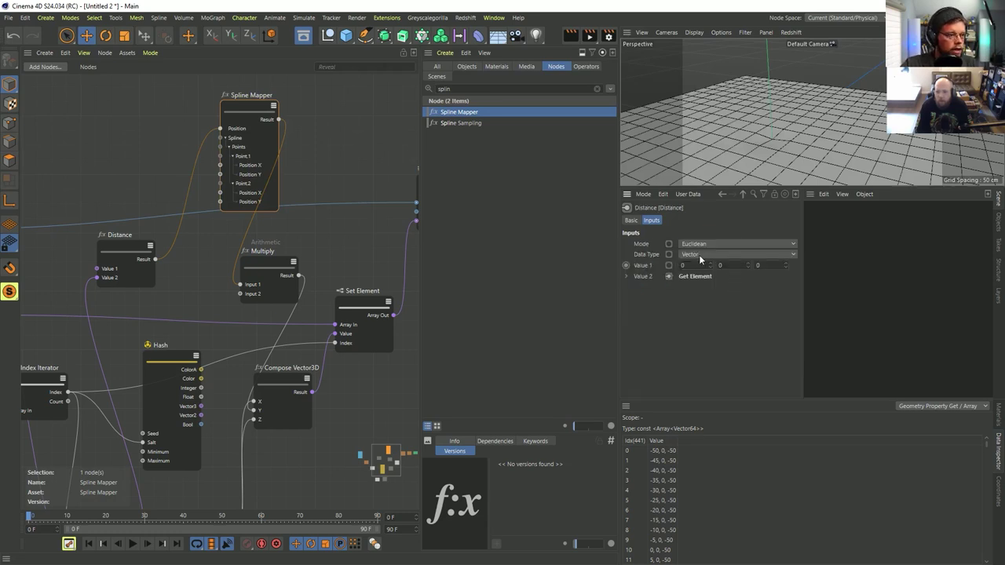
pyautogui.click(247, 124)
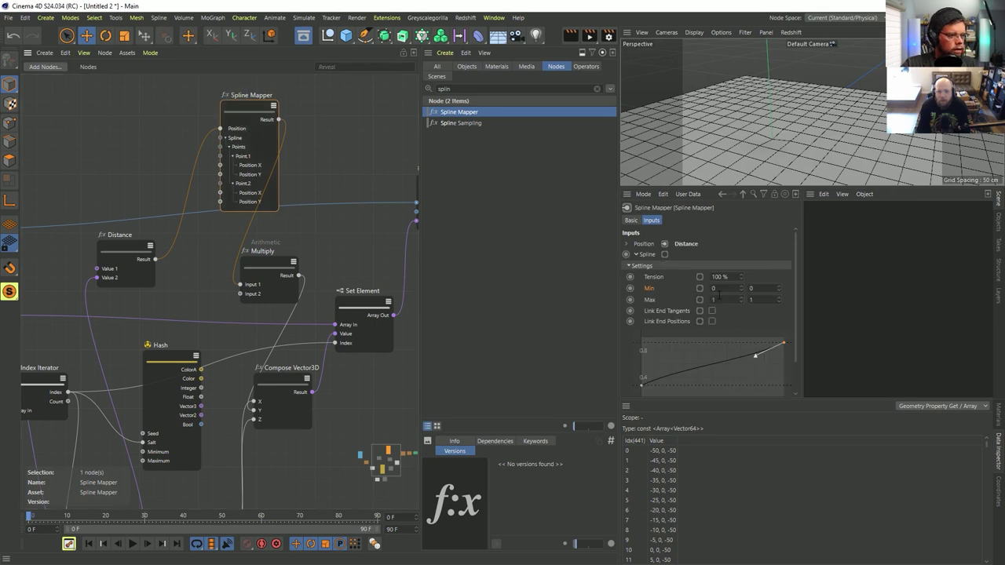
pyautogui.press('Return')
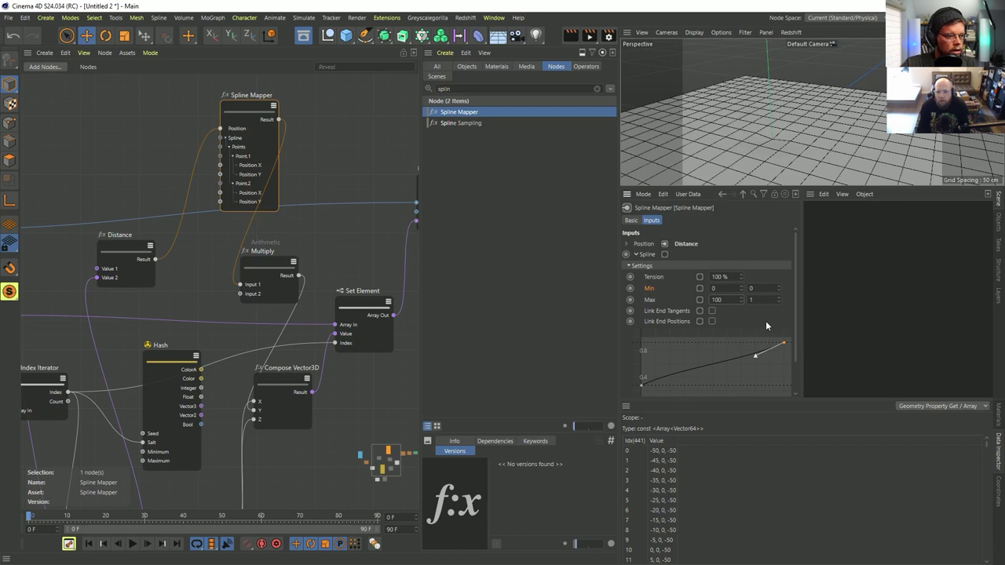
pyautogui.rightClick(767, 316)
pyautogui.press('Escape')
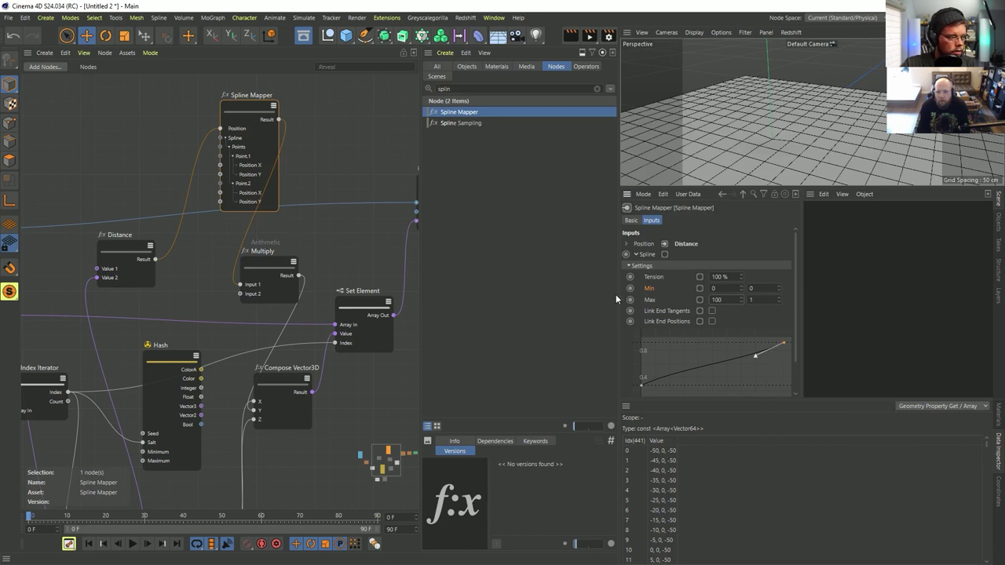
# Step: Enlarge the area showing the Spline Mapper's curve in width and height, and expand the curve point's Details
pyautogui.moveTo(617, 293); pyautogui.dragTo(473, 293)
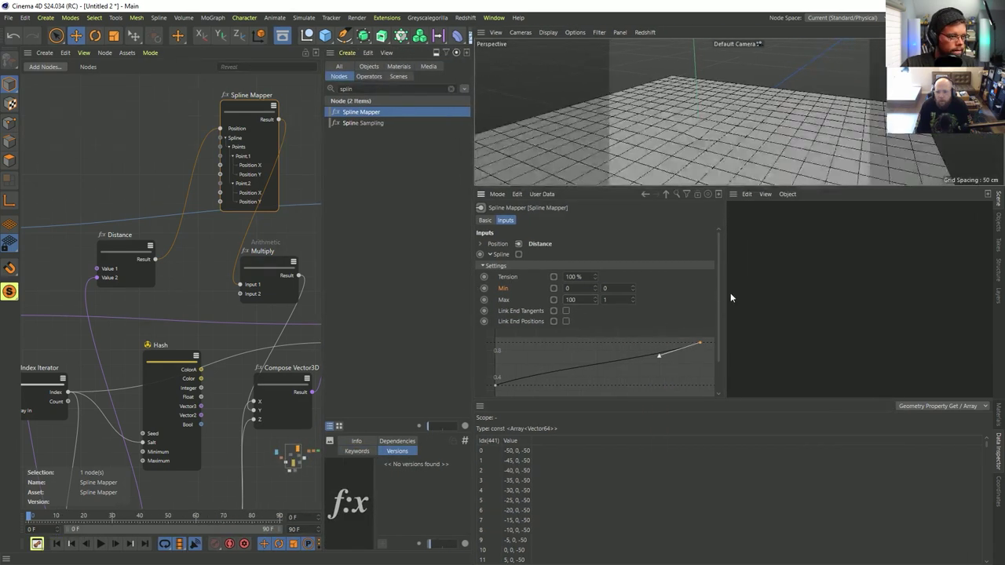
pyautogui.moveTo(721, 288); pyautogui.dragTo(860, 288)
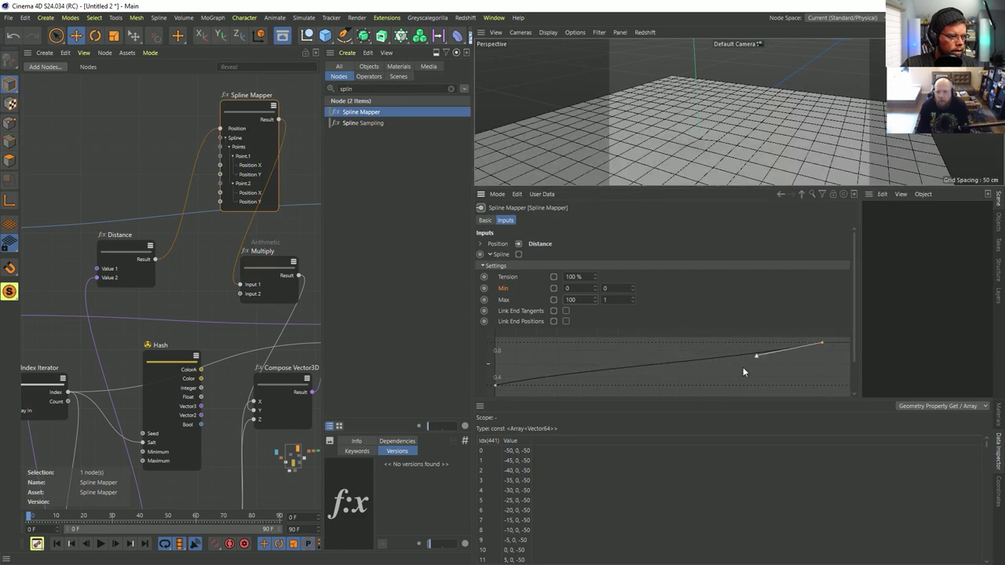
pyautogui.moveTo(716, 400); pyautogui.dragTo(716, 501)
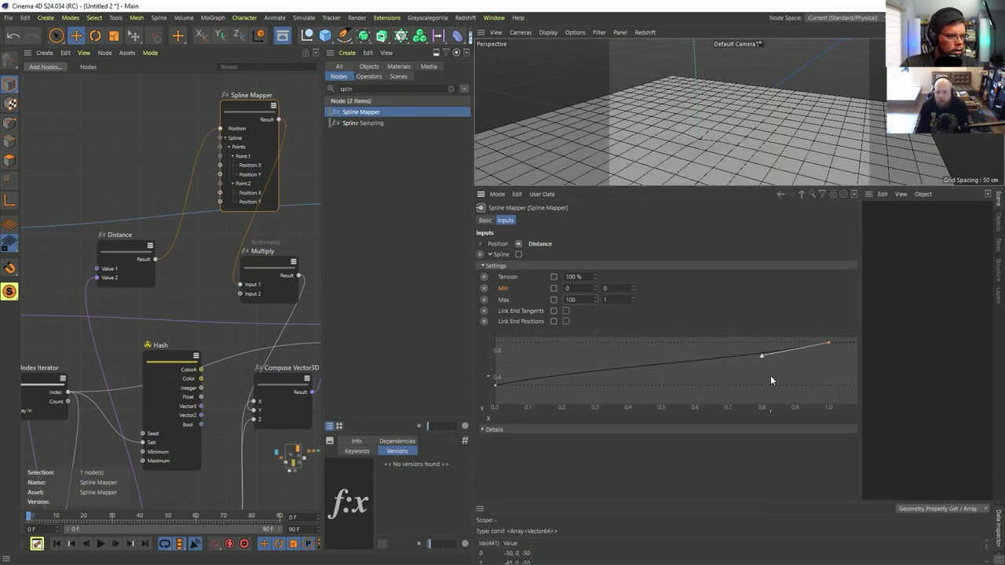
pyautogui.click(520, 430)
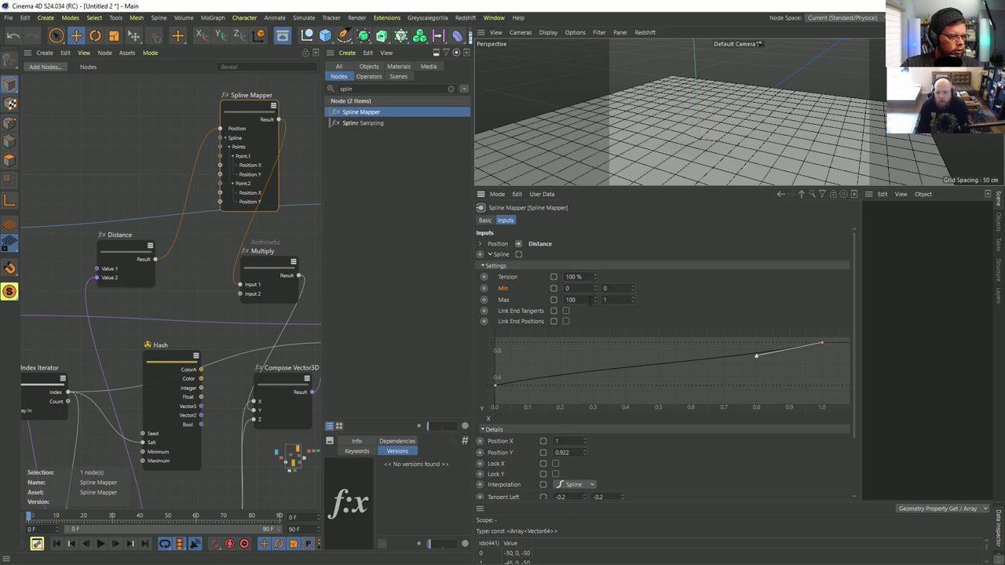
pyautogui.rightClick(765, 315)
pyautogui.click(698, 312)
# Step: Move the spline curve's end point to about X 5.74, Y 1 and its start point to X 0, Y 0
pyautogui.scroll(-5, 748, 363)
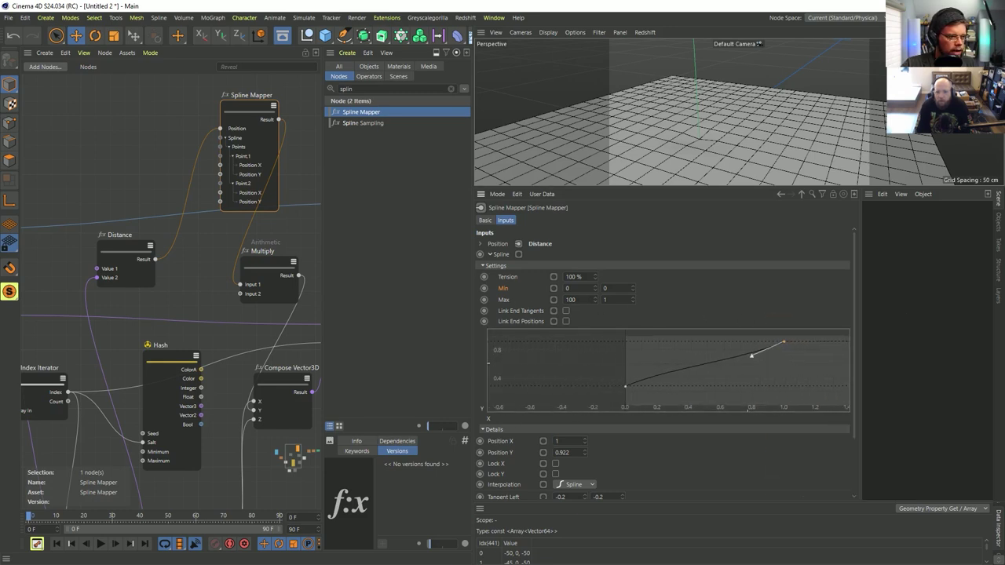
pyautogui.keyDown('alt'); pyautogui.moveTo(756, 366); pyautogui.dragTo(750, 366, button='right'); pyautogui.keyUp('alt')
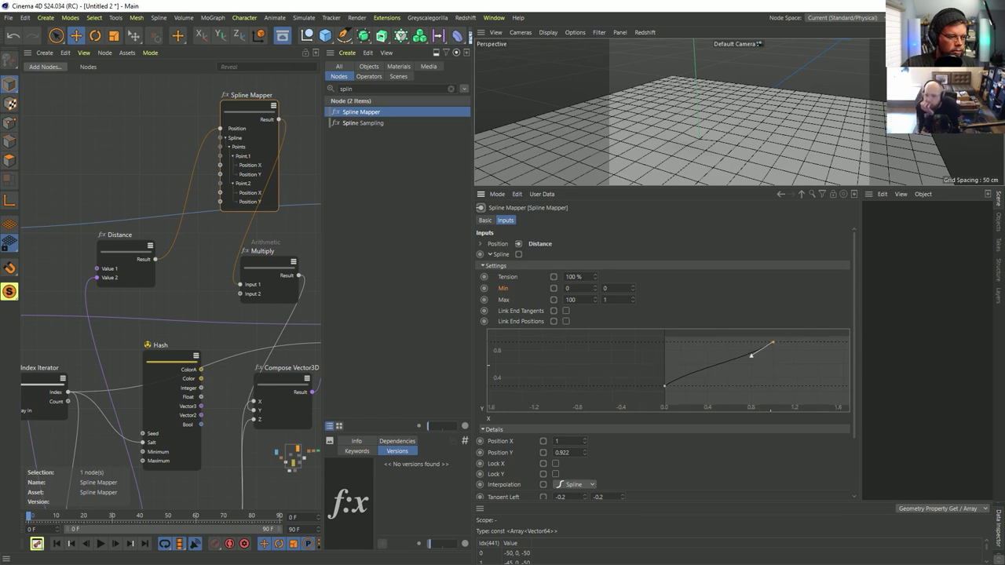
pyautogui.keyDown('alt'); pyautogui.moveTo(771, 368); pyautogui.dragTo(611, 361, button='middle'); pyautogui.keyUp('alt')
pyautogui.keyDown('alt'); pyautogui.moveTo(771, 365); pyautogui.dragTo(693, 365, button='right'); pyautogui.keyUp('alt')
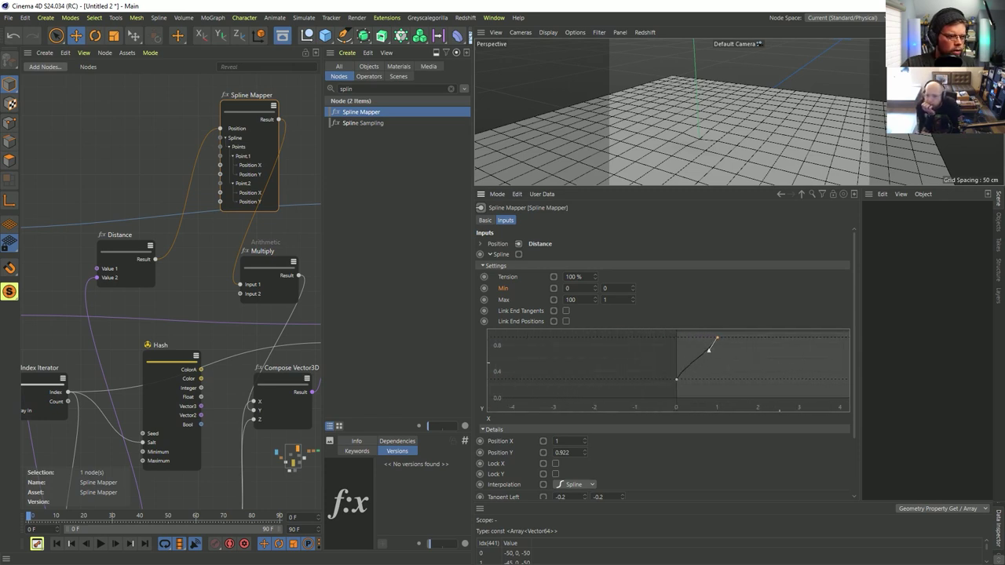
pyautogui.keyDown('alt'); pyautogui.moveTo(776, 360); pyautogui.dragTo(609, 368, button='middle'); pyautogui.keyUp('alt')
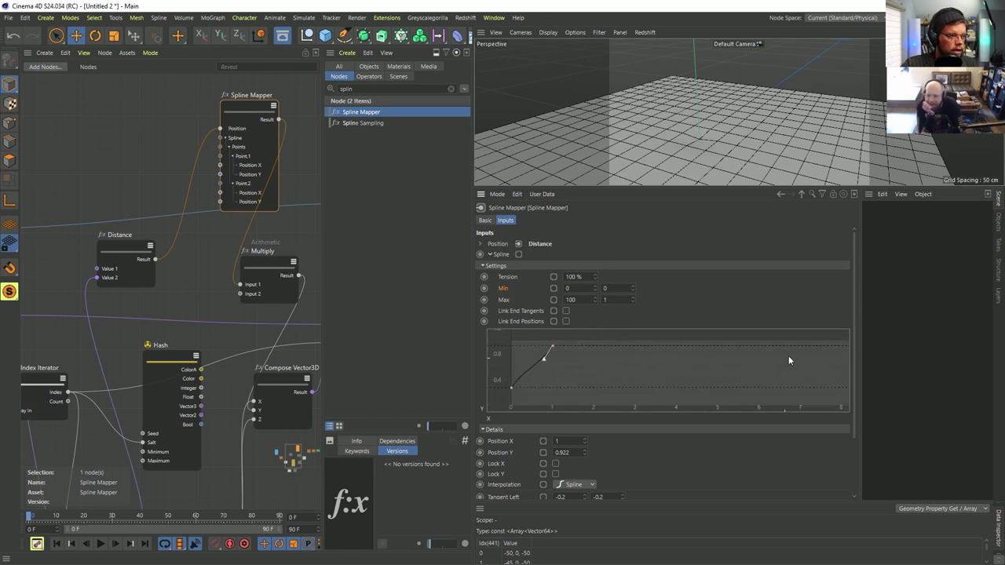
pyautogui.moveTo(729, 347)
pyautogui.keyDown('alt'); pyautogui.mouseDown(button='middle')
pyautogui.moveTo(765, 344)
pyautogui.moveTo(739, 362)
pyautogui.moveTo(733, 355)
pyautogui.mouseUp(button='middle'); pyautogui.keyUp('alt')
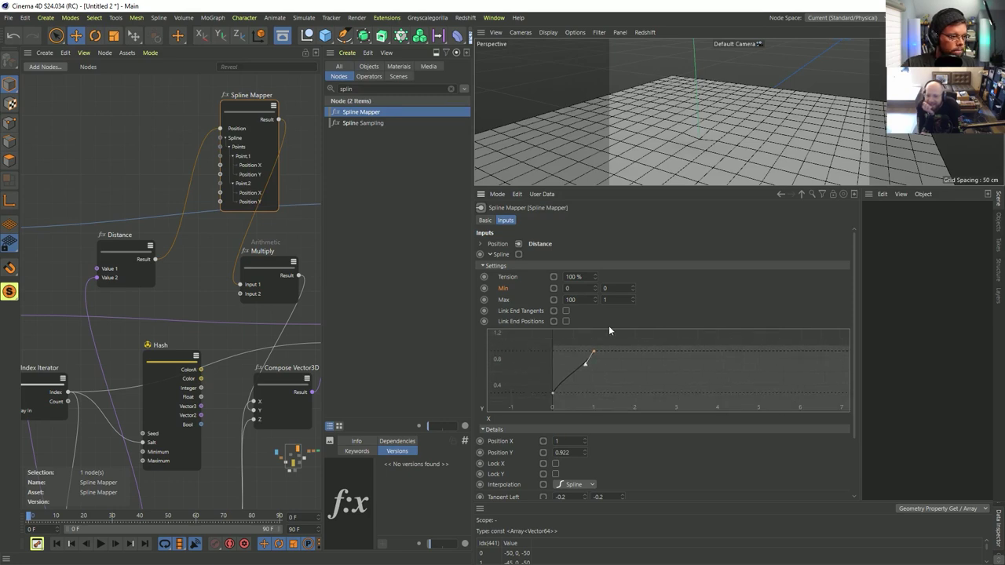
pyautogui.moveTo(595, 351); pyautogui.dragTo(790, 339)
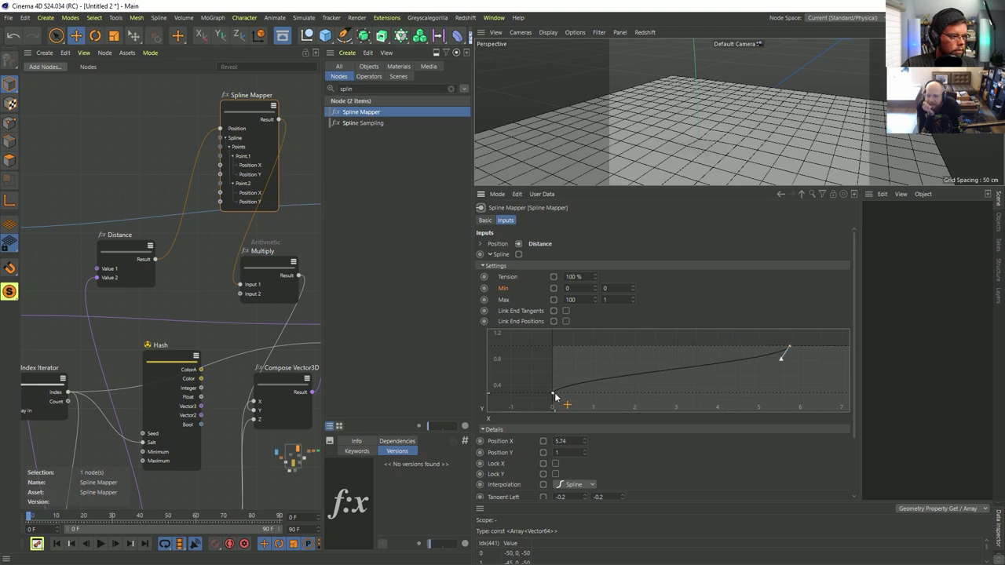
pyautogui.moveTo(553, 394); pyautogui.dragTo(523, 431)
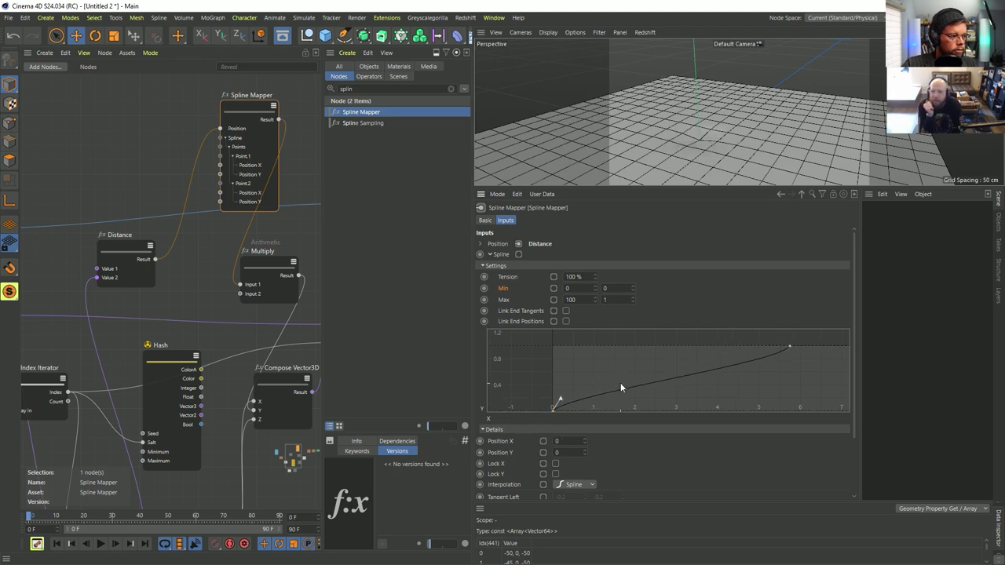
# Step: Set the X value of the Spline Mapper's Max to 1000 and Multiply's Input 2 to 10
pyautogui.click(589, 300)
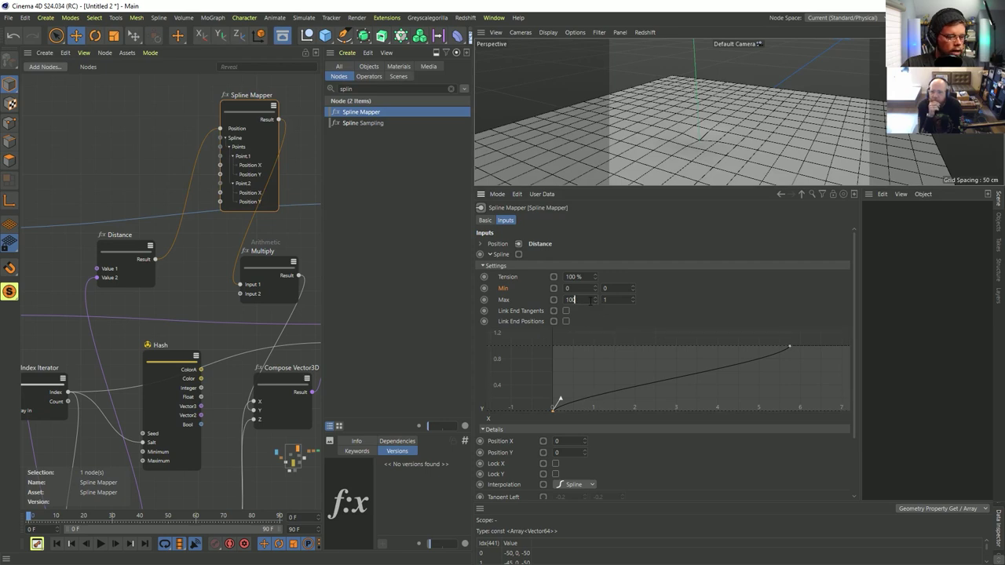
pyautogui.click(284, 299)
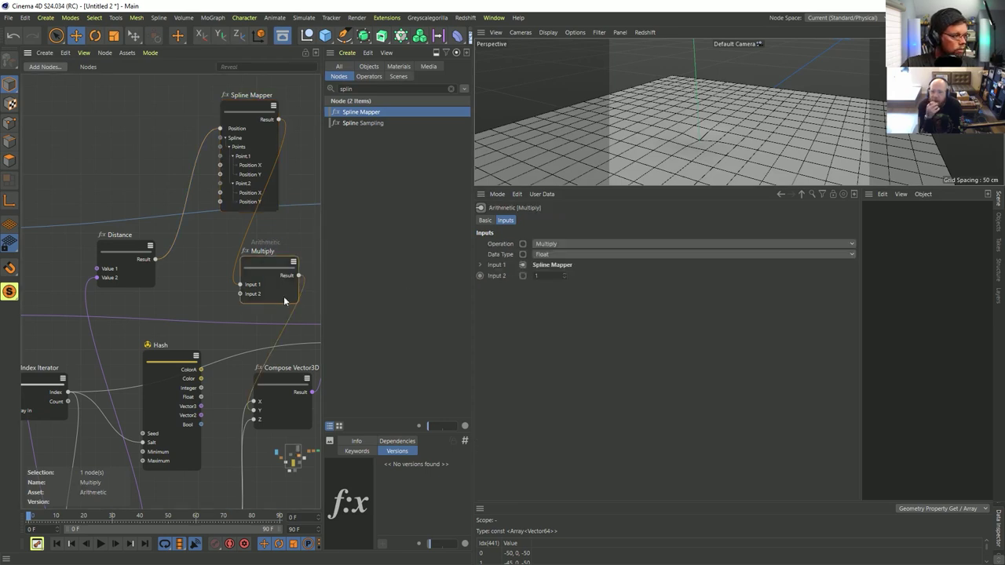
pyautogui.click(546, 274)
pyautogui.write('0')
pyautogui.press('Return')
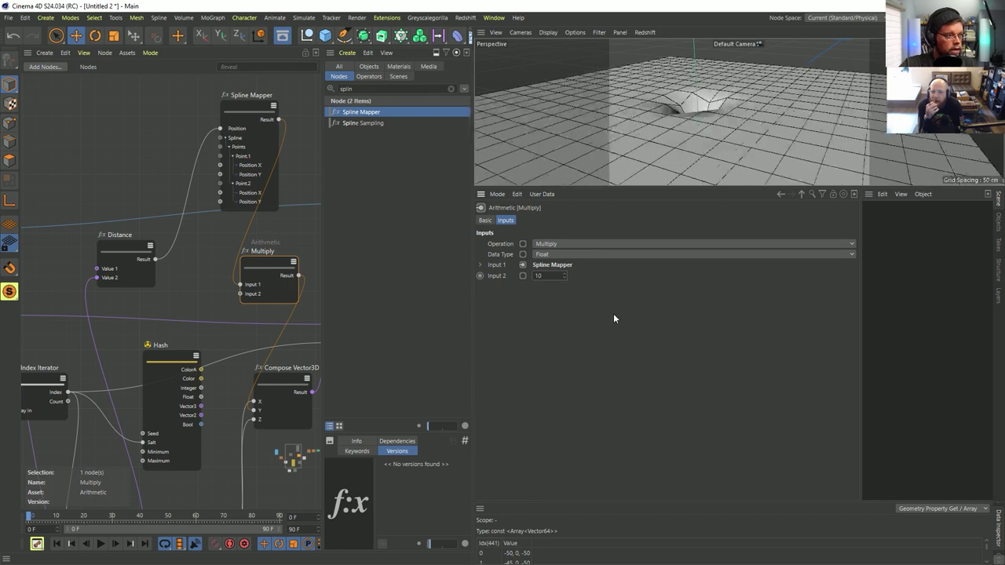
# Step: Pull out the left tangent of the Spline Mapper curve's end point to about -1.455, -0.088
pyautogui.scroll(-2, 788, 132)
pyautogui.keyDown('alt'); pyautogui.moveTo(787, 132); pyautogui.dragTo(760, 158); pyautogui.keyUp('alt')
pyautogui.scroll(3, 760, 157)
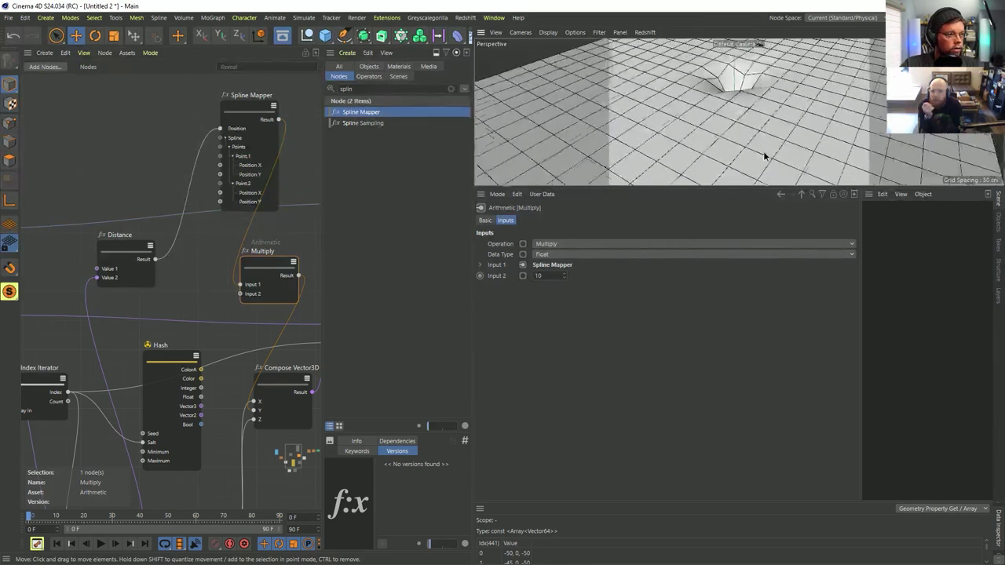
pyautogui.scroll(-3, 765, 155)
pyautogui.click(253, 115)
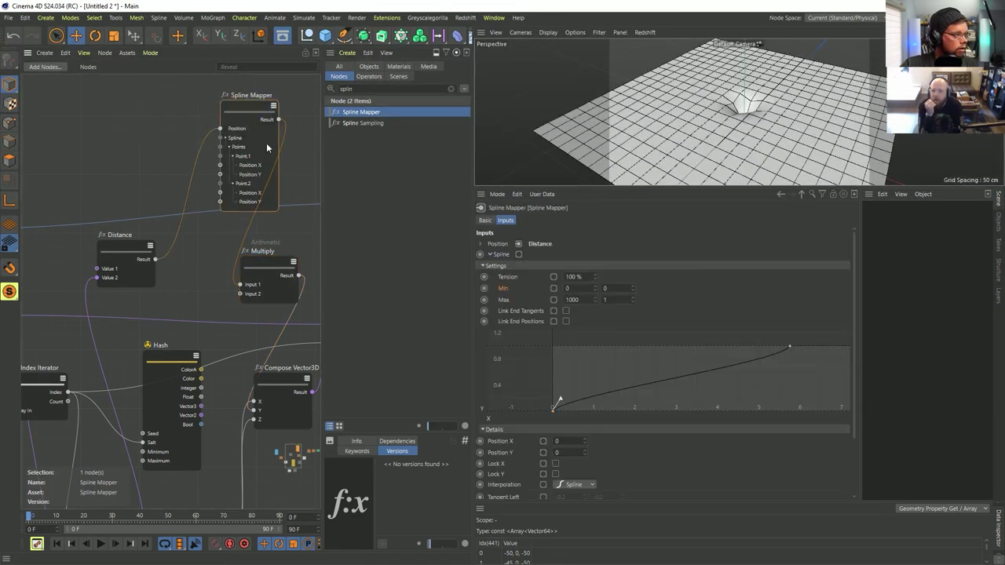
pyautogui.moveTo(790, 347); pyautogui.dragTo(729, 353)
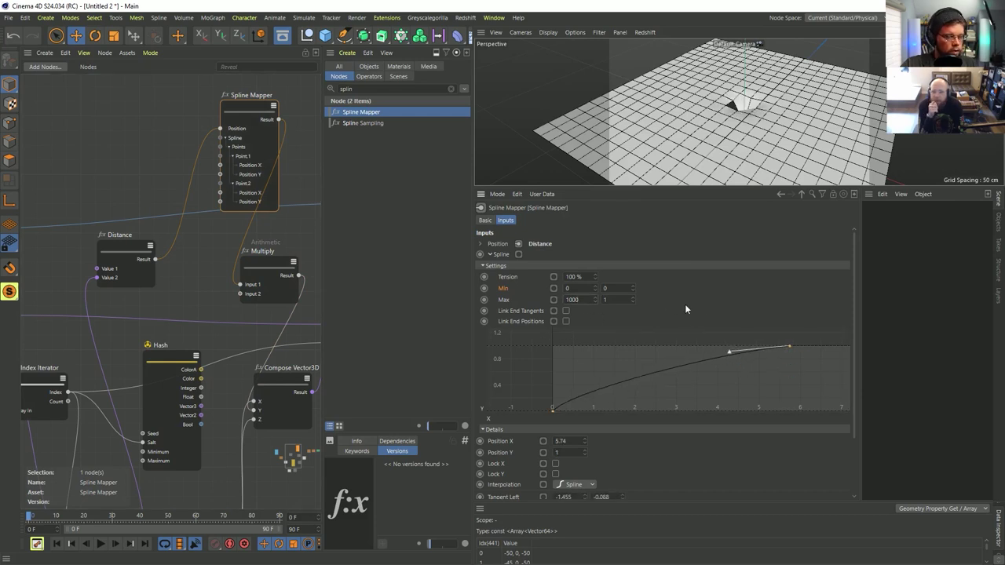
# Step: Raise the Spline Mapper's Max X to 10000 and move the curve's end point to about X 18.763, Y 1
pyautogui.moveTo(789, 347); pyautogui.dragTo(819, 346)
pyautogui.keyDown('alt'); pyautogui.moveTo(787, 368); pyautogui.dragTo(706, 366, button='right'); pyautogui.keyUp('alt')
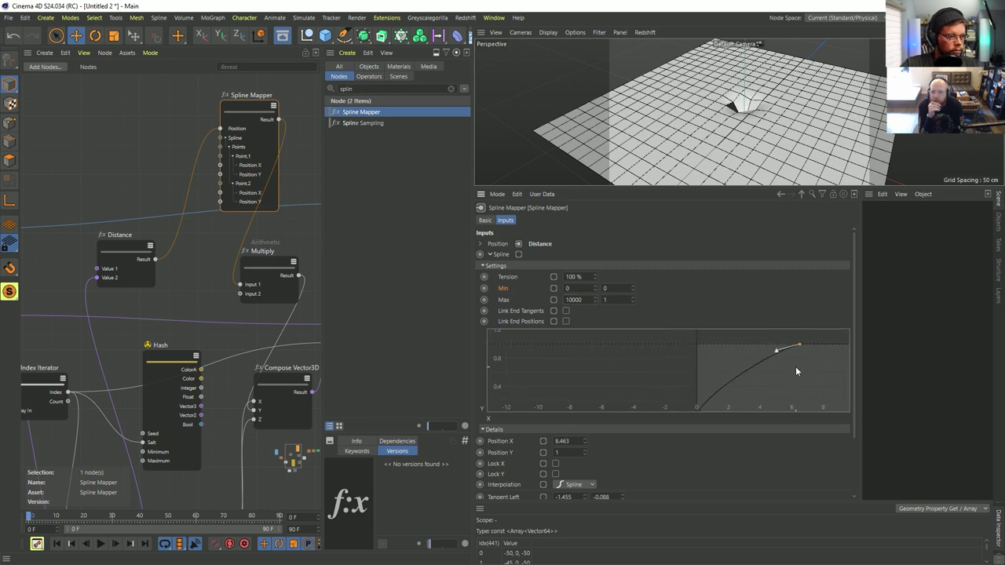
pyautogui.keyDown('alt'); pyautogui.moveTo(796, 366); pyautogui.dragTo(600, 363, button='middle'); pyautogui.keyUp('alt')
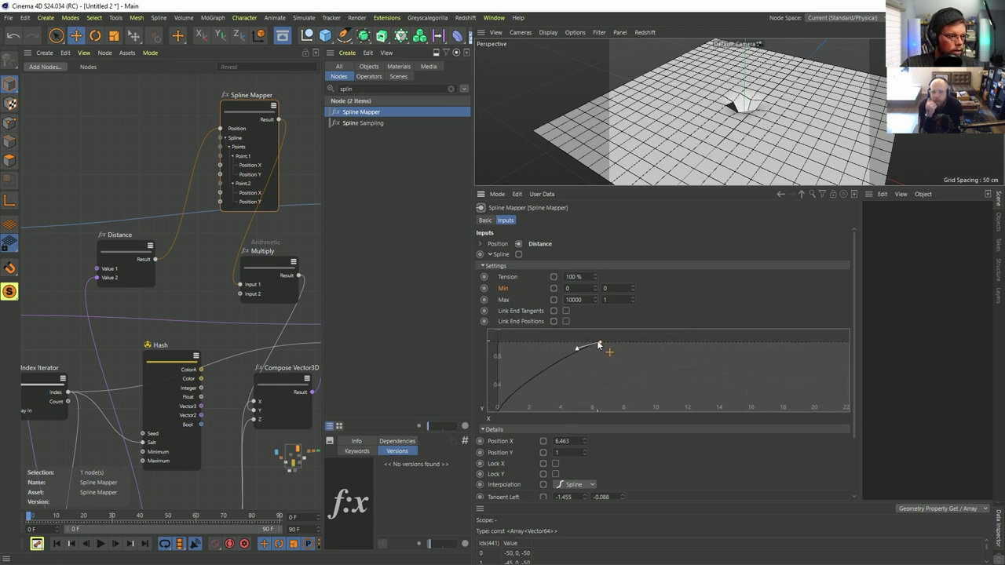
pyautogui.moveTo(598, 345); pyautogui.dragTo(796, 342)
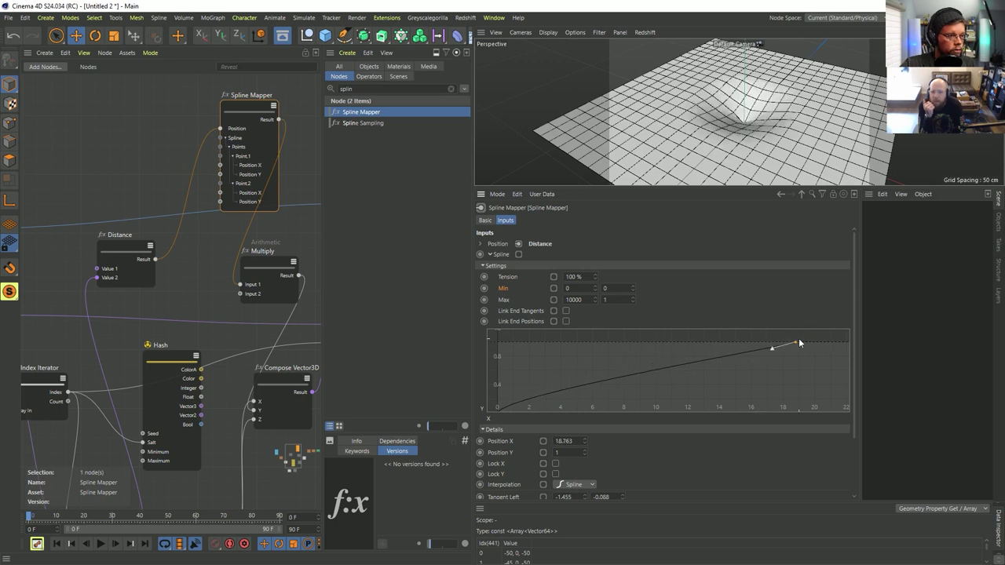
# Step: Move the Spline Mapper curve's end point outward and set its Position X to 100
pyautogui.scroll(-3, 805, 362)
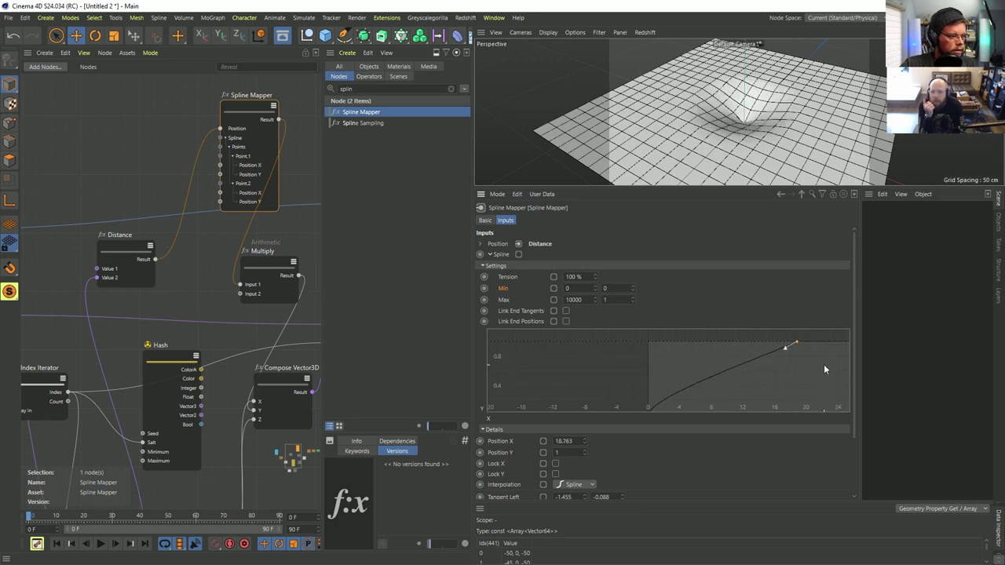
pyautogui.keyDown('alt'); pyautogui.moveTo(824, 365); pyautogui.dragTo(713, 362, button='middle'); pyautogui.keyUp('alt')
pyautogui.moveTo(761, 339); pyautogui.dragTo(815, 340)
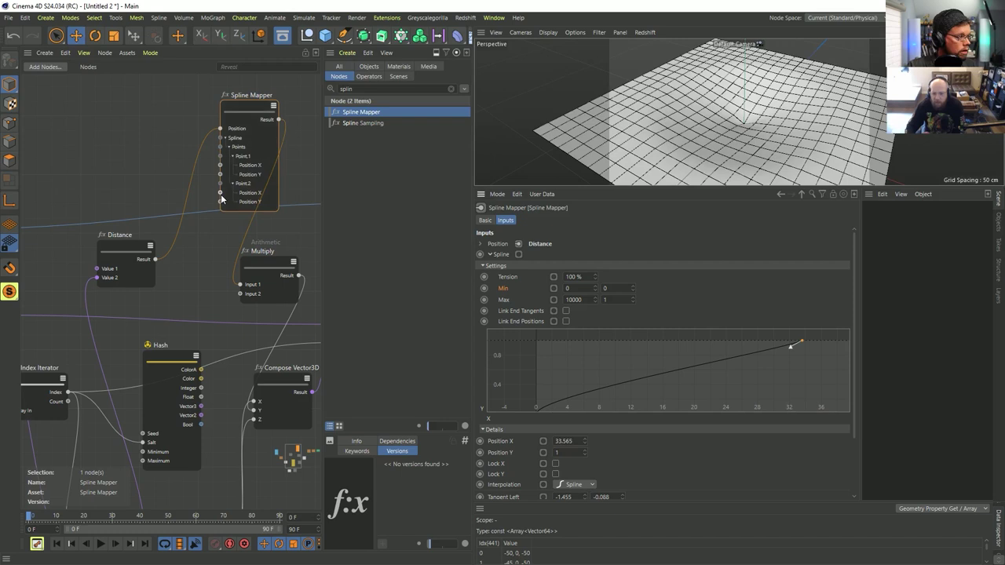
pyautogui.click(579, 441)
pyautogui.write('100')
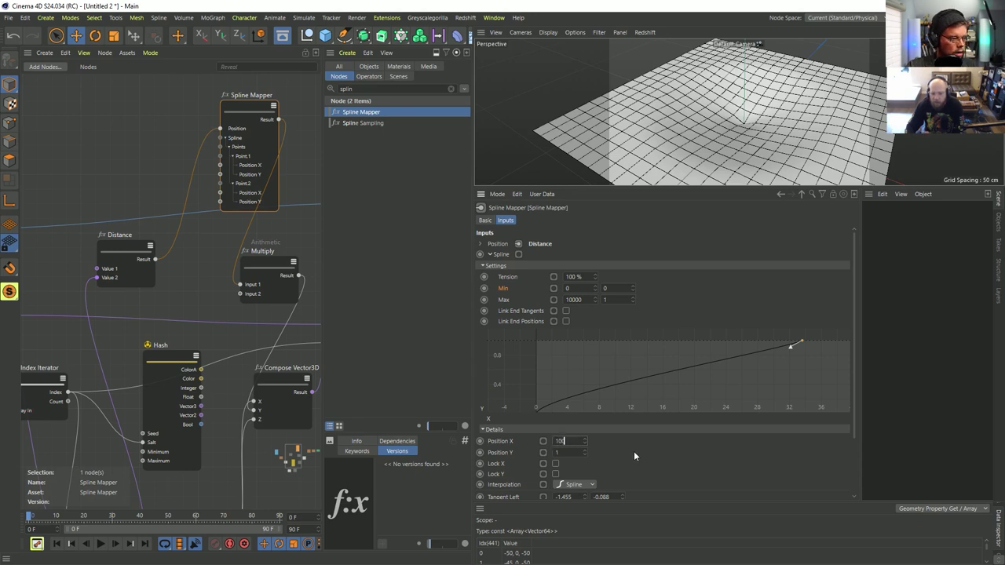
pyautogui.press('Return')
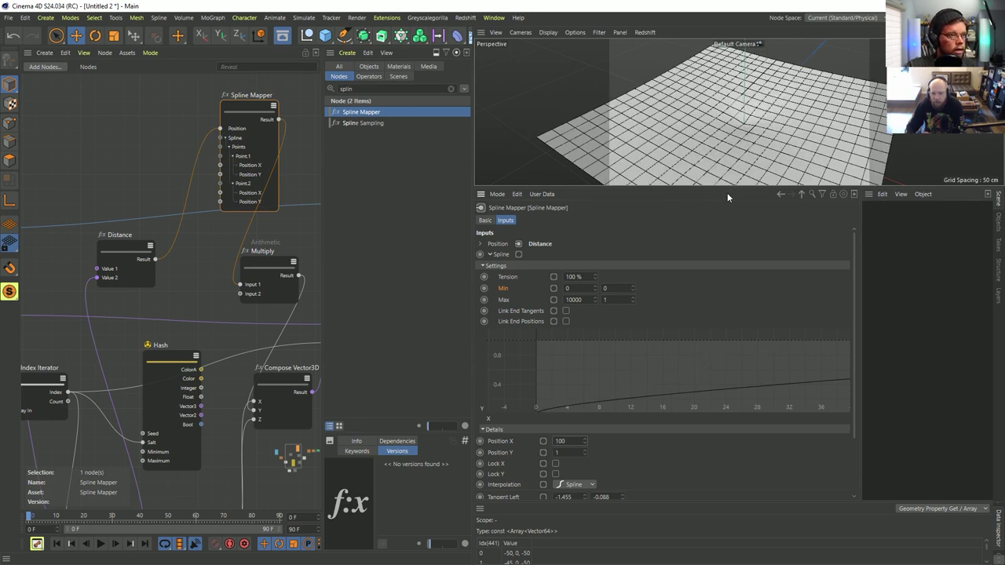
# Step: Set the X value of the Spline Mapper's Max to 2000 and reframe the curve graph around its end point
pyautogui.click(573, 299)
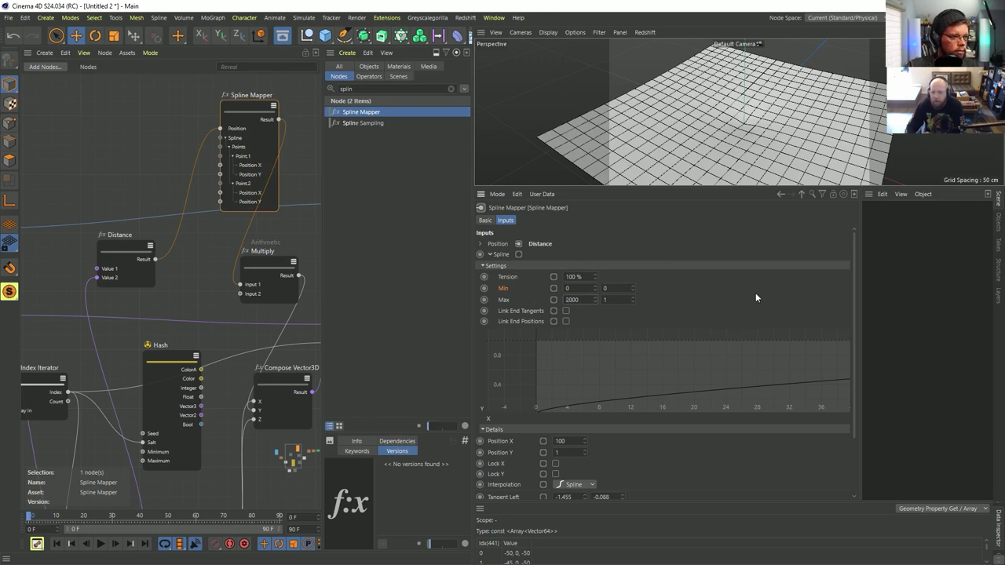
pyautogui.rightClick(757, 294)
pyautogui.click(704, 303)
pyautogui.keyDown('alt'); pyautogui.moveTo(688, 369); pyautogui.dragTo(581, 366, button='right'); pyautogui.keyUp('alt')
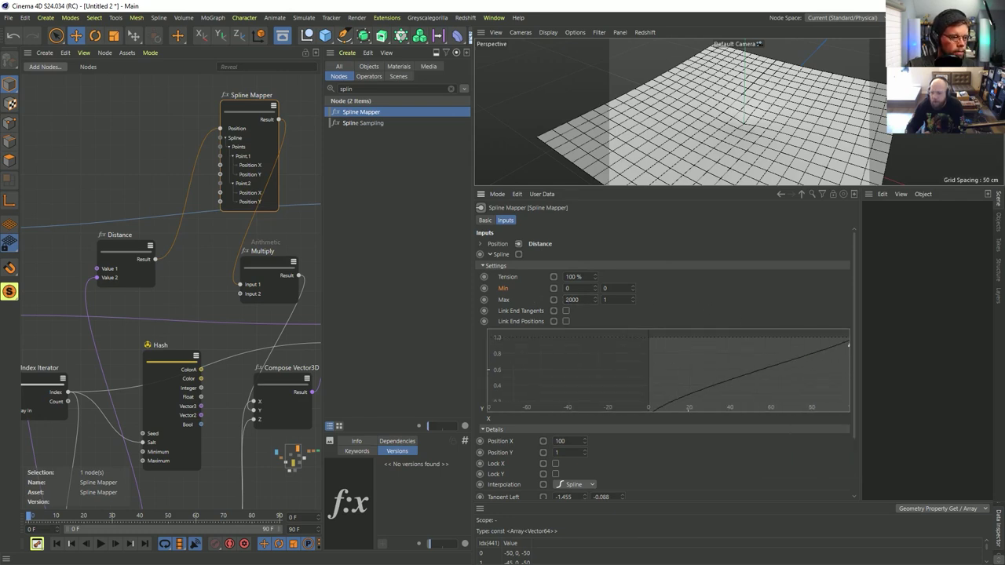
pyautogui.scroll(-3, 724, 376)
pyautogui.keyDown('alt'); pyautogui.moveTo(767, 368); pyautogui.dragTo(677, 399, button='middle'); pyautogui.keyUp('alt')
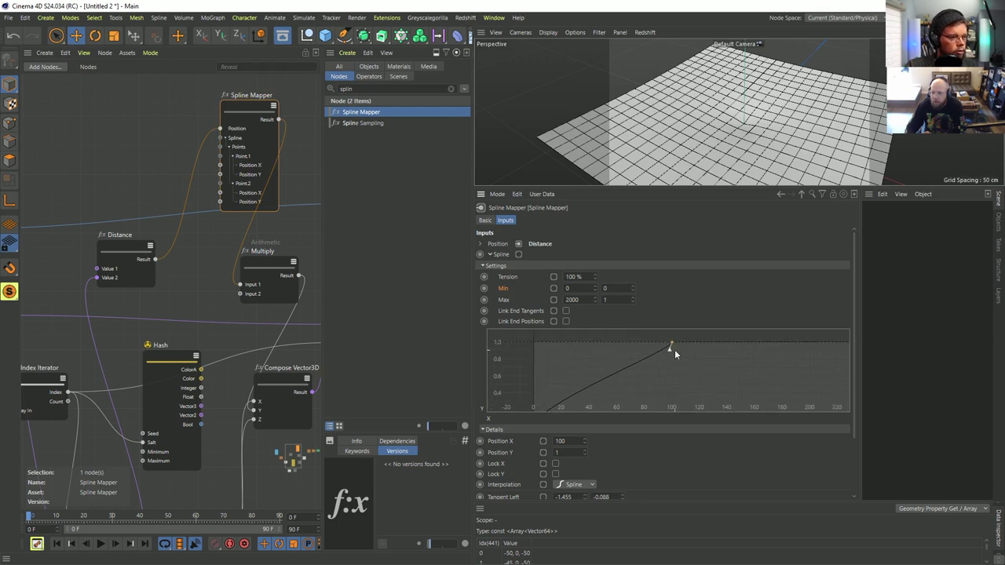
# Step: Pull the curve's end point in to about X 68 at Y 1 and collapse the Details section
pyautogui.moveTo(669, 351); pyautogui.dragTo(629, 343)
pyautogui.click(553, 408)
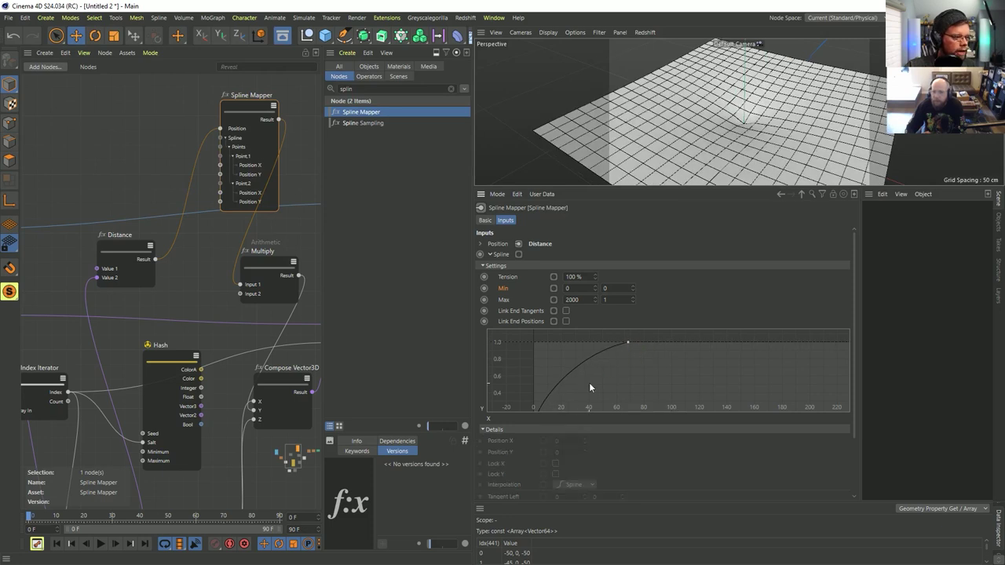
pyautogui.keyDown('alt'); pyautogui.moveTo(589, 383); pyautogui.dragTo(592, 402, button='right'); pyautogui.keyUp('alt')
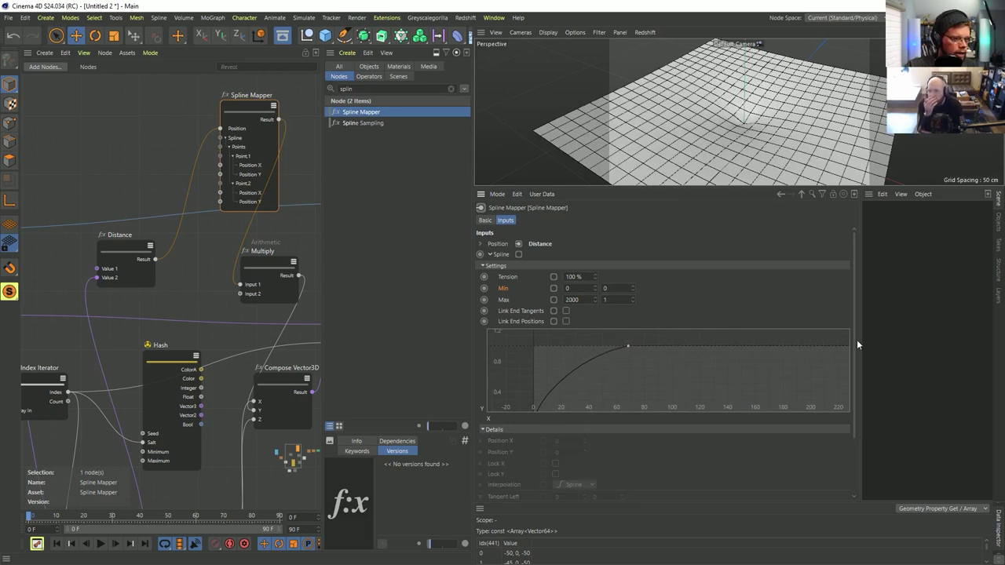
pyautogui.scroll(-3, 852, 339)
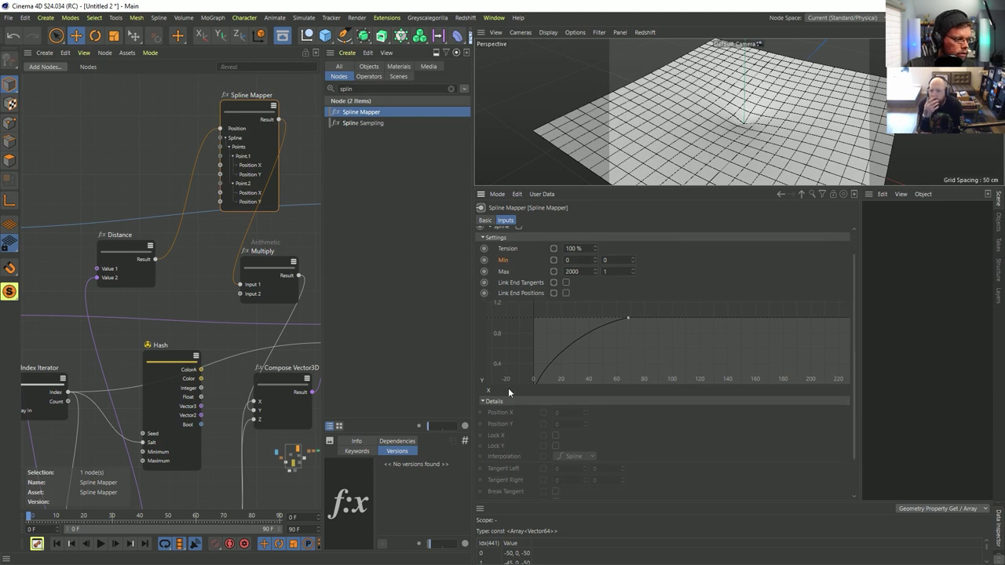
pyautogui.click(494, 357)
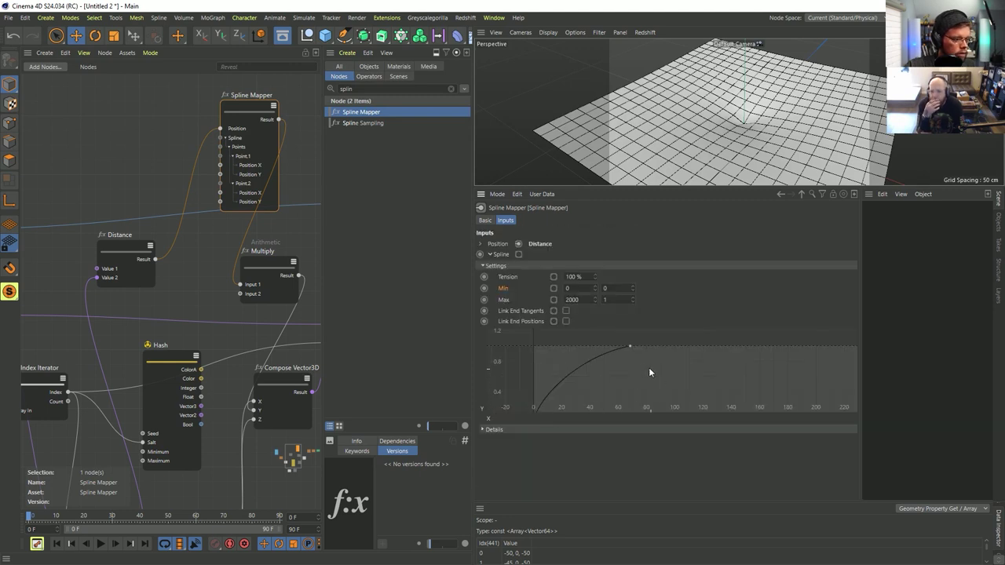
pyautogui.keyDown('alt'); pyautogui.moveTo(573, 406); pyautogui.dragTo(565, 409, button='middle'); pyautogui.keyUp('alt')
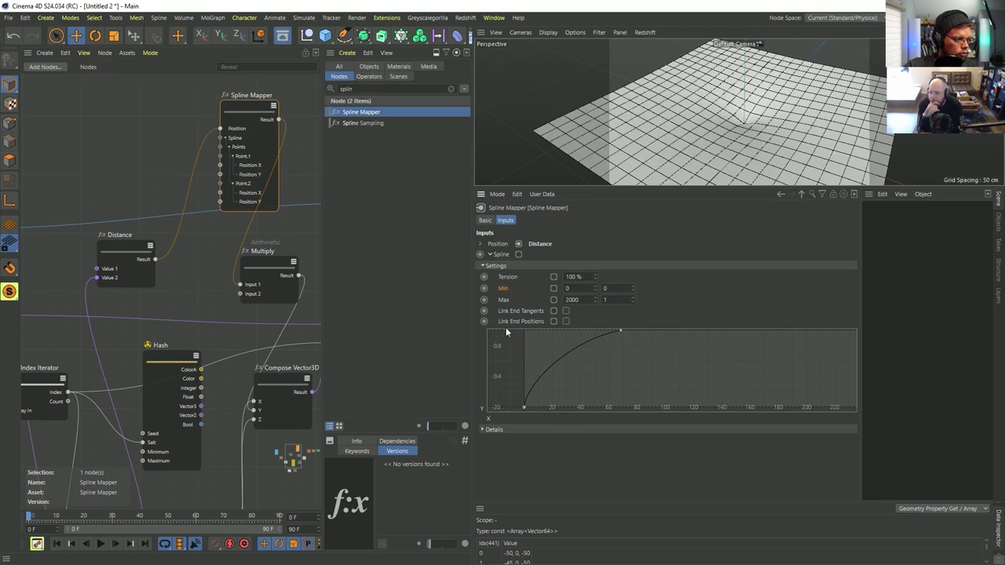
pyautogui.keyDown('alt'); pyautogui.moveTo(555, 372); pyautogui.dragTo(564, 392, button='right'); pyautogui.keyUp('alt')
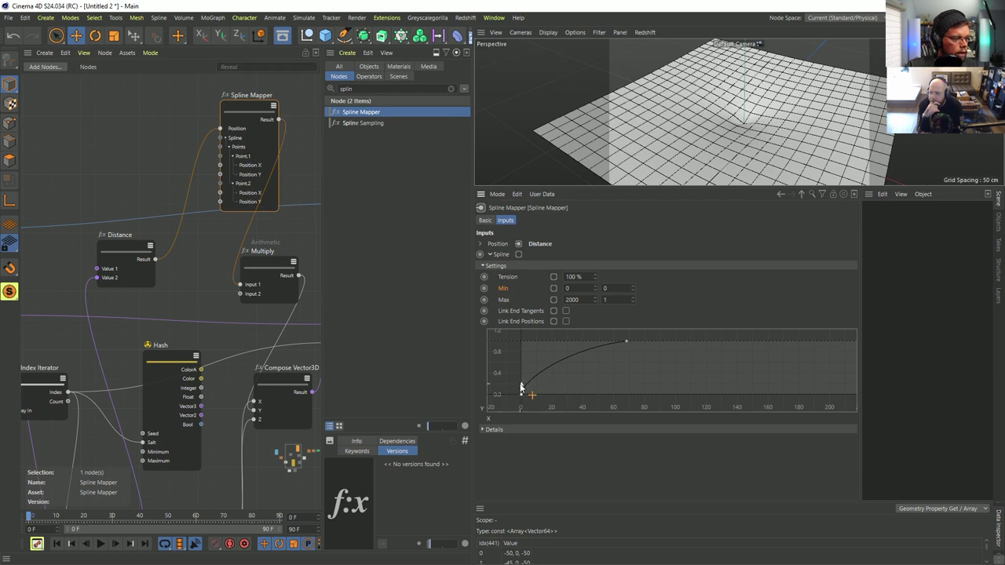
# Step: Reshape the curve into a smooth falloff from X 0, Y 1 to about X 76, Y 0, with a flat tangent at the start point
pyautogui.moveTo(523, 395); pyautogui.dragTo(523, 341)
pyautogui.moveTo(626, 340); pyautogui.dragTo(547, 390)
pyautogui.moveTo(597, 367); pyautogui.dragTo(513, 335)
pyautogui.moveTo(577, 342); pyautogui.dragTo(552, 343)
pyautogui.moveTo(769, 115)
pyautogui.keyDown('alt'); pyautogui.mouseDown()
pyautogui.moveTo(789, 74)
pyautogui.moveTo(777, 111)
pyautogui.mouseUp(); pyautogui.keyUp('alt')
pyautogui.moveTo(777, 110)
pyautogui.keyDown('alt'); pyautogui.mouseDown(button='right')
pyautogui.moveTo(743, 139)
pyautogui.moveTo(773, 125)
pyautogui.mouseUp(button='right'); pyautogui.keyUp('alt')
pyautogui.scroll(2, 774, 125)
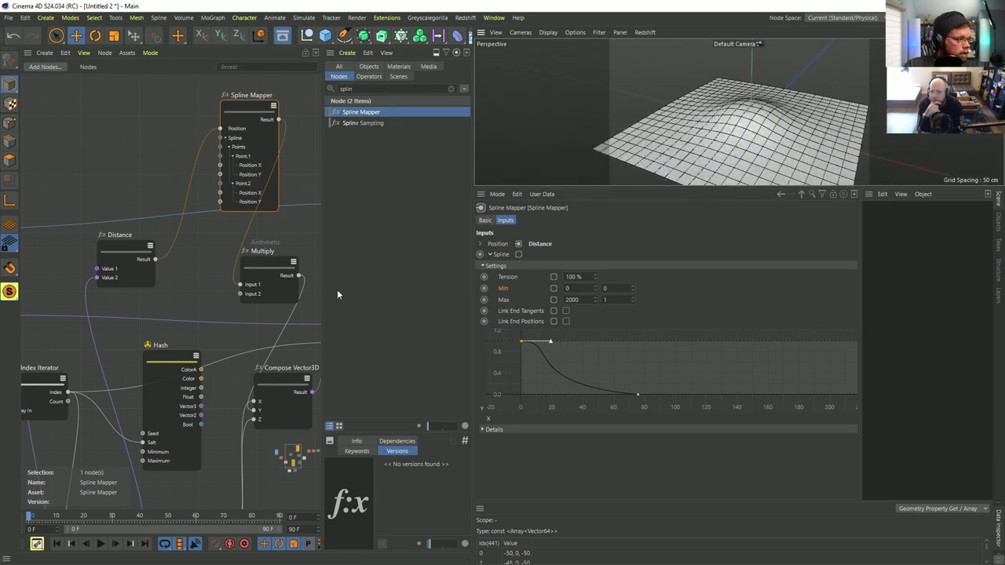
# Step: Try other X values for the Distance node's Value 1
pyautogui.click(136, 255)
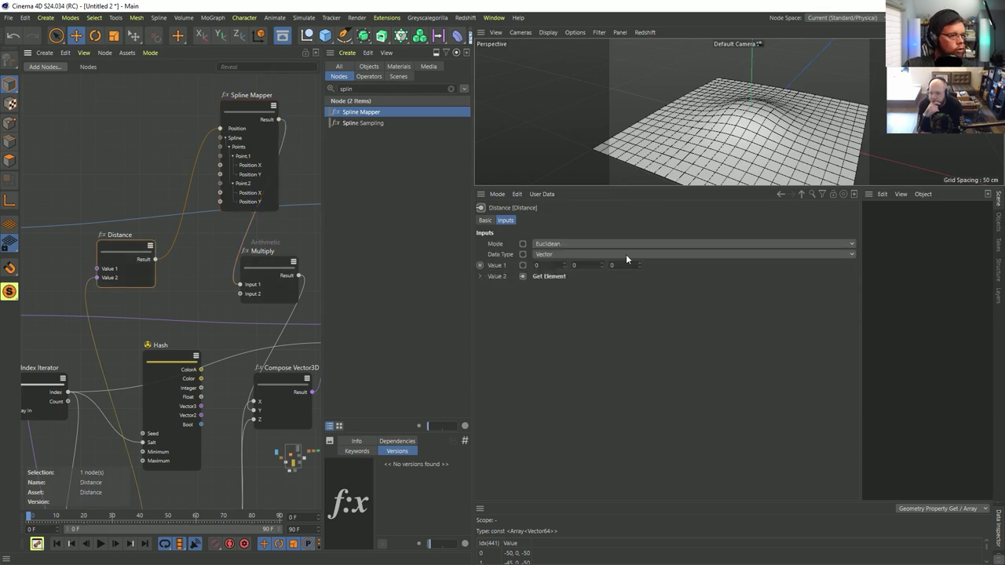
pyautogui.moveTo(563, 268)
pyautogui.mouseDown()
pyautogui.moveTo(537, 274)
pyautogui.moveTo(565, 267)
pyautogui.mouseUp()
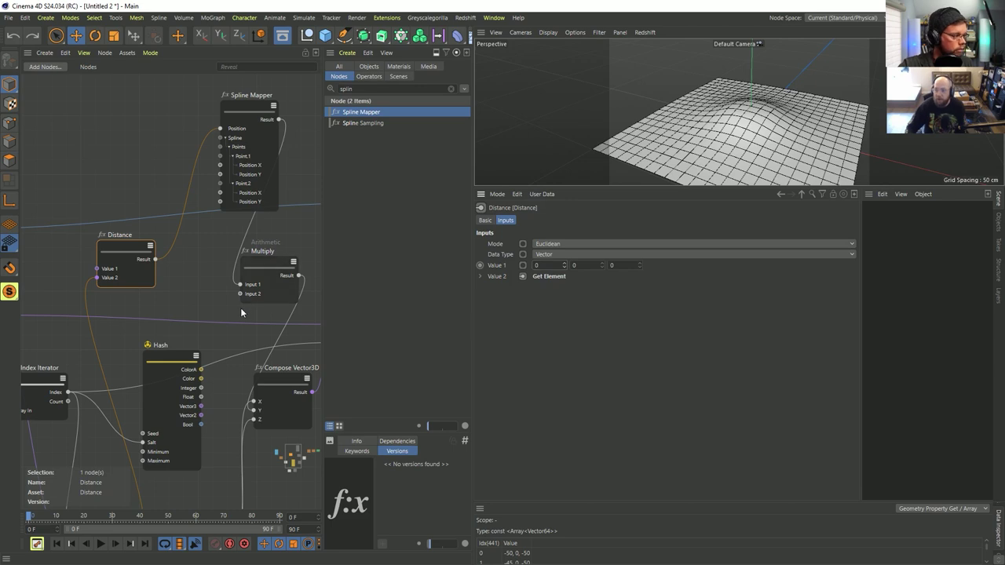
# Step: Reposition the Spline Mapper node above and between the Distance and Multiply nodes
pyautogui.scroll(-2, 241, 313)
pyautogui.moveTo(248, 364); pyautogui.dragTo(208, 321, button='middle')
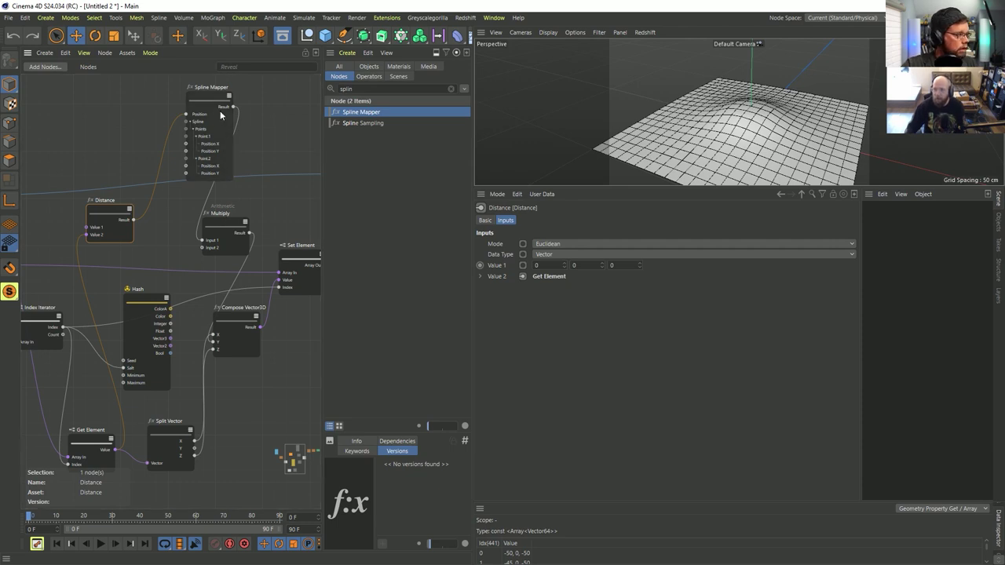
pyautogui.moveTo(207, 102); pyautogui.dragTo(170, 112)
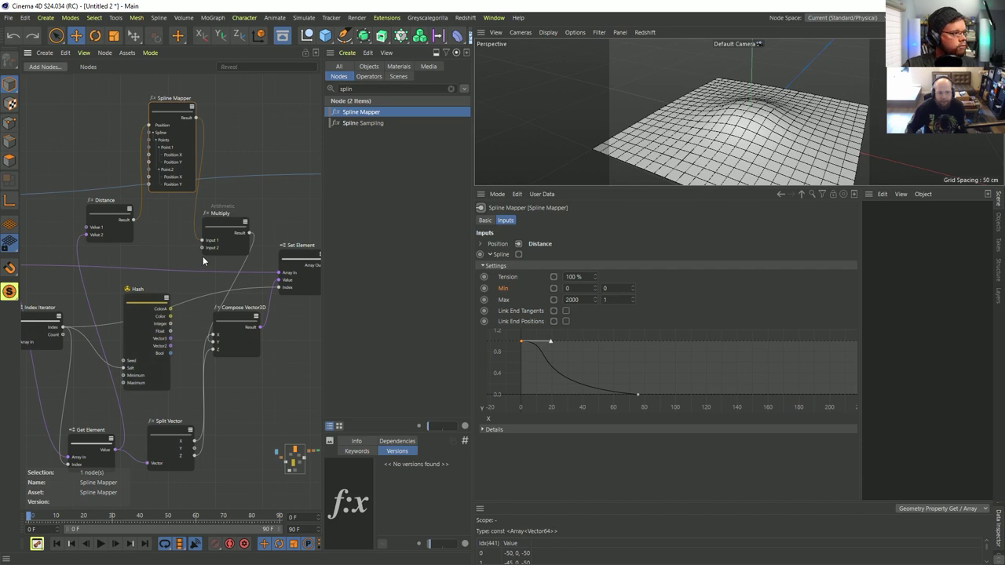
pyautogui.moveTo(185, 222); pyautogui.dragTo(245, 267, button='middle')
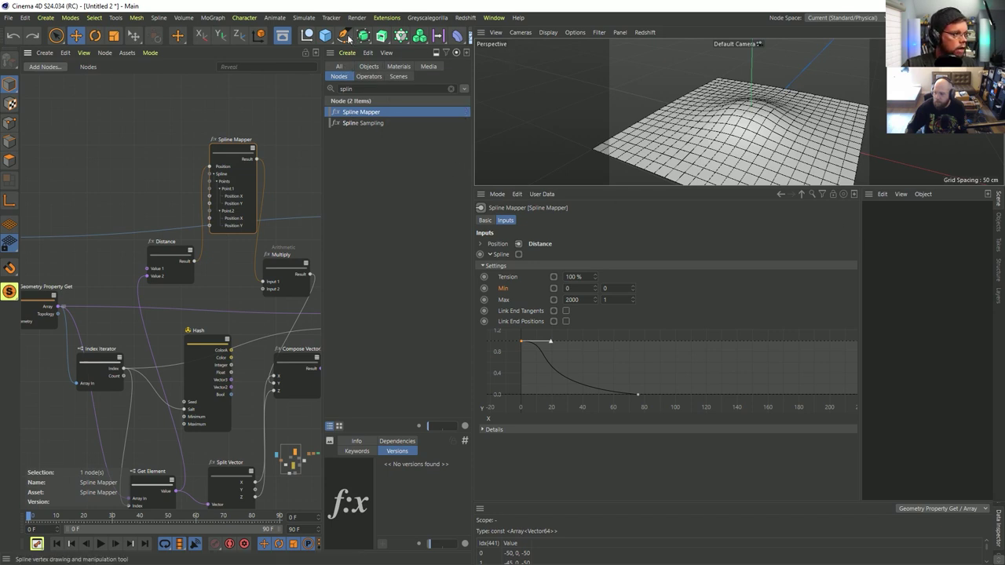
# Step: Create a Null object and bring it into the node graph as a node above the Distance node
pyautogui.click(307, 35)
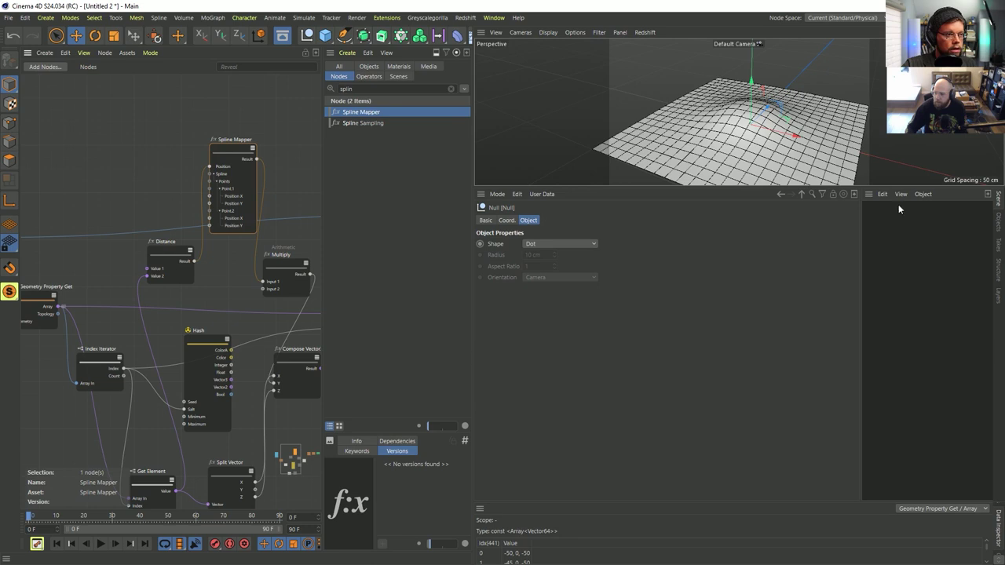
pyautogui.click(998, 222)
pyautogui.moveTo(887, 208); pyautogui.dragTo(88, 115)
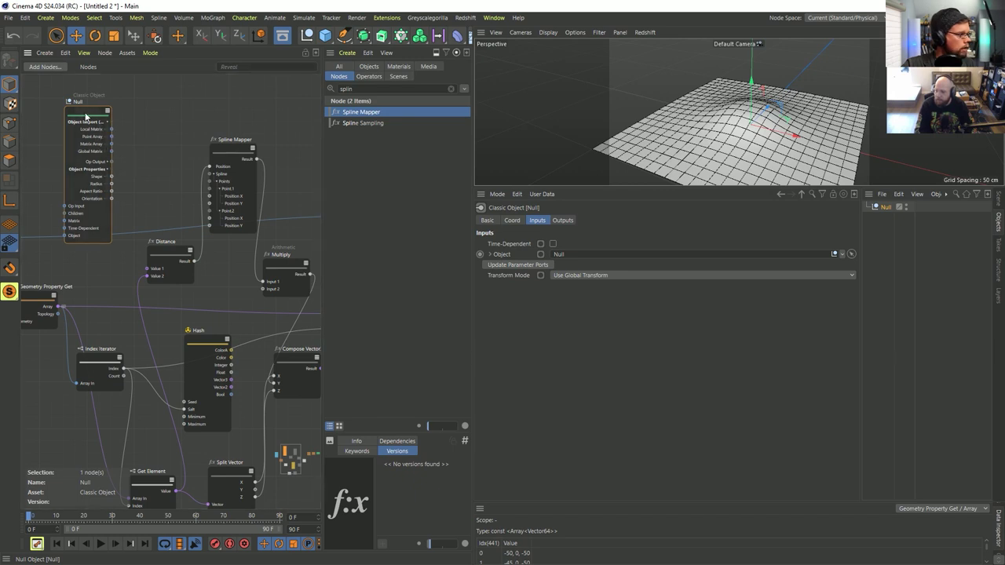
pyautogui.moveTo(86, 116); pyautogui.dragTo(62, 109)
# Step: Add a Decompose Matrix node, feed it the Null's Local Matrix, and connect its Translation to the Distance node's Value 1
pyautogui.rightClick(118, 132)
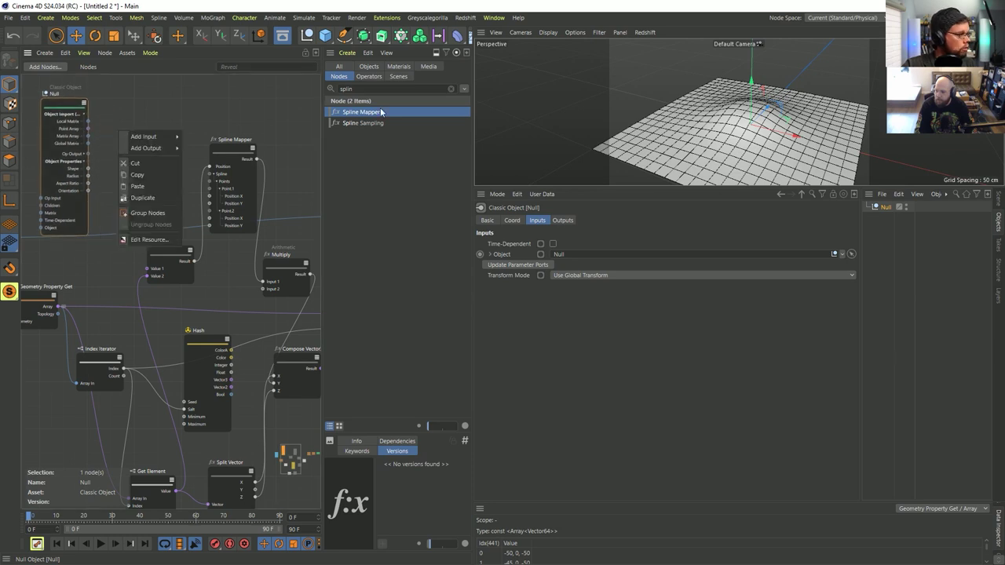
pyautogui.click(359, 88)
pyautogui.write('splin')
pyautogui.press('BackSpace')
pyautogui.press('BackSpace')
pyautogui.press('BackSpace')
pyautogui.press('BackSpace')
pyautogui.press('BackSpace')
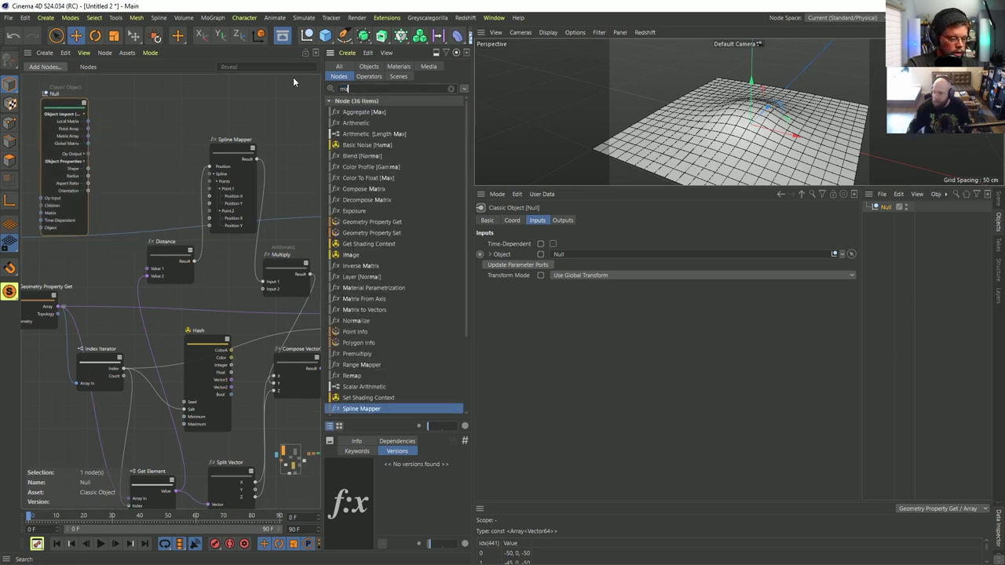
pyautogui.write('matrix')
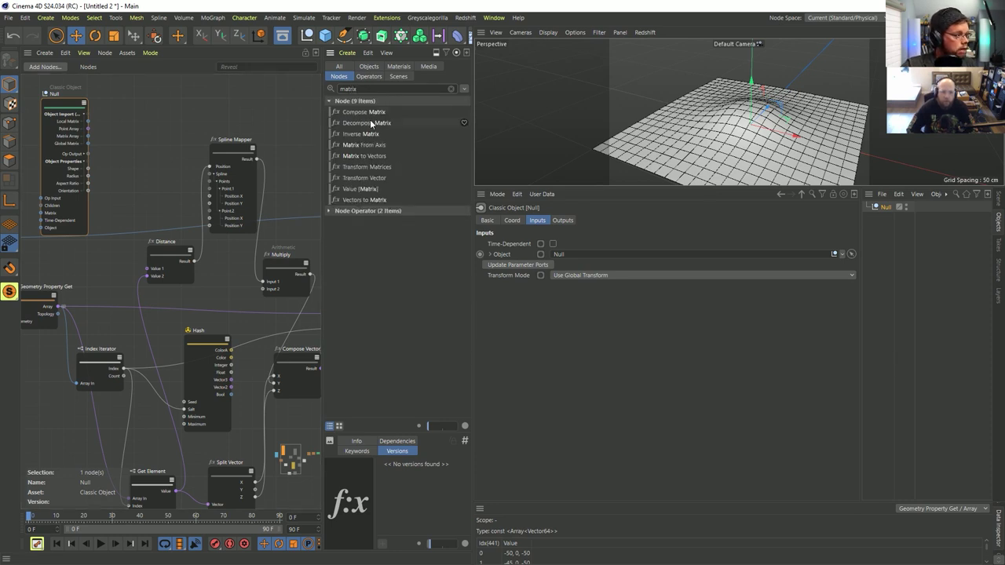
pyautogui.moveTo(366, 122); pyautogui.dragTo(148, 269)
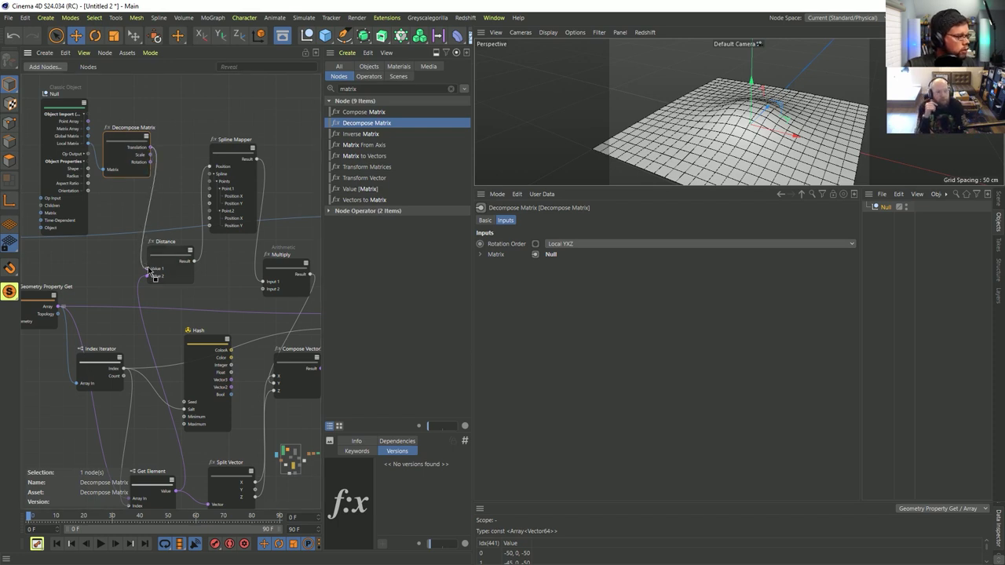
# Step: Move the Null in the viewport along negative X, adjust its XZ position slightly, and widen the node editor
pyautogui.click(886, 207)
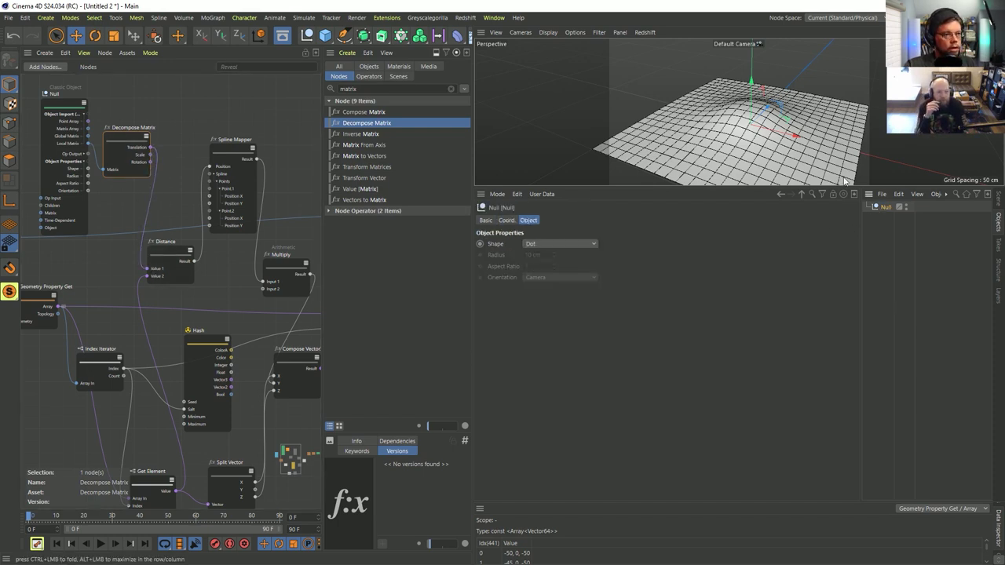
pyautogui.moveTo(793, 135); pyautogui.dragTo(664, 112)
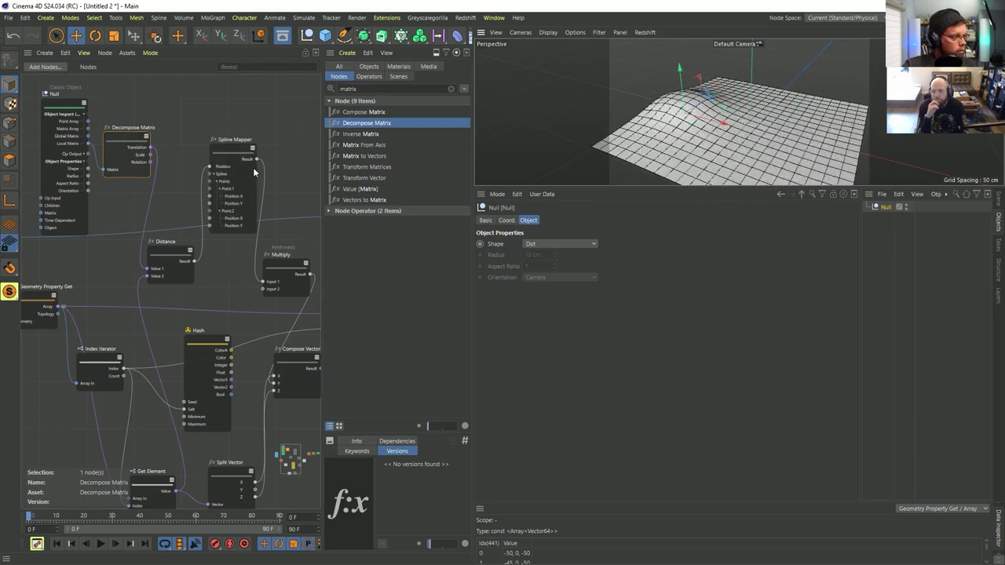
pyautogui.moveTo(322, 156); pyautogui.dragTo(342, 156)
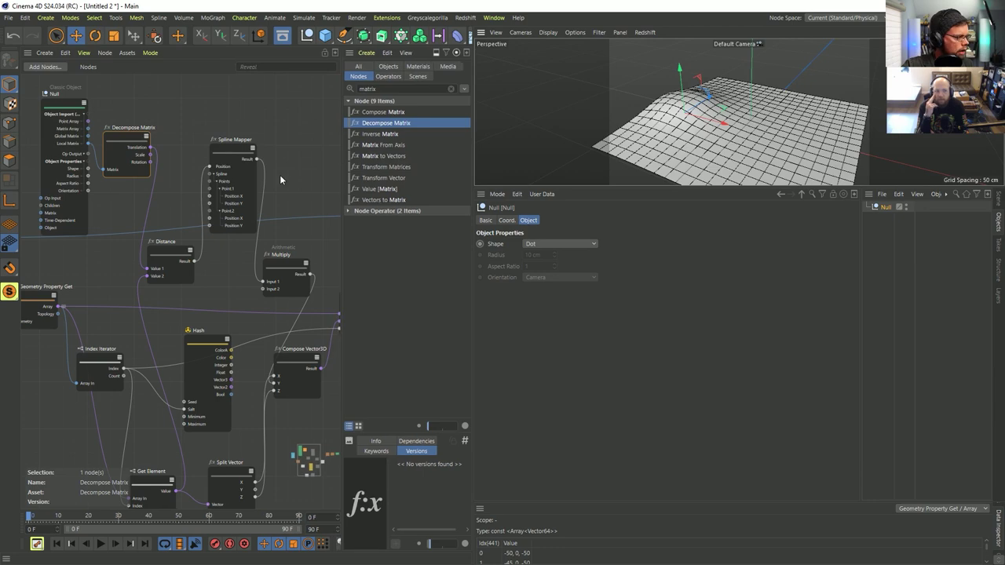
pyautogui.scroll(-3, 280, 174)
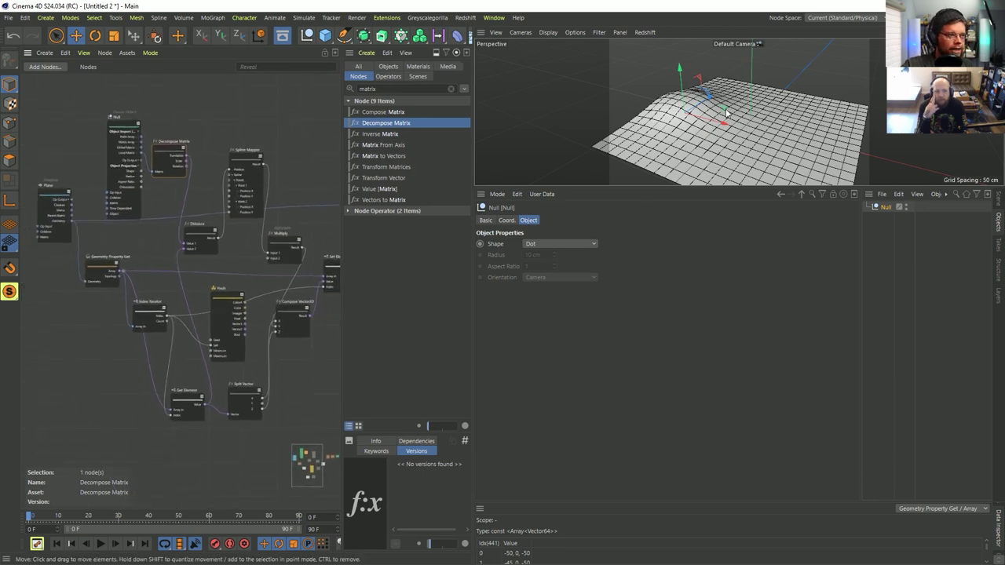
pyautogui.moveTo(727, 113)
pyautogui.mouseDown()
pyautogui.moveTo(790, 106)
pyautogui.moveTo(730, 135)
pyautogui.moveTo(663, 132)
pyautogui.moveTo(628, 144)
pyautogui.moveTo(770, 129)
pyautogui.moveTo(729, 112)
pyautogui.mouseUp()
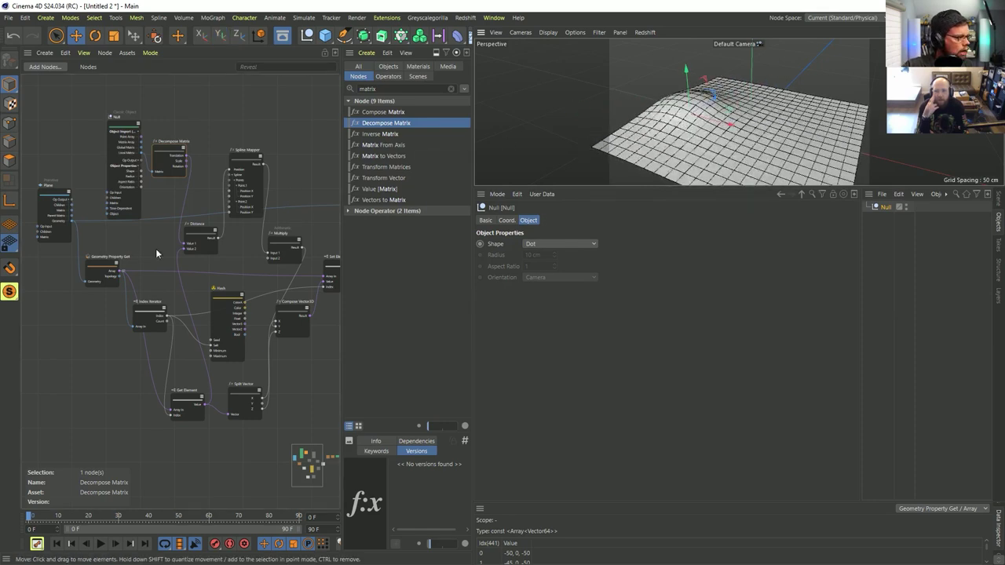
# Step: Reposition the Distance node below the Decompose Matrix node to tidy the graph
pyautogui.scroll(4, 188, 252)
pyautogui.scroll(1, 189, 253)
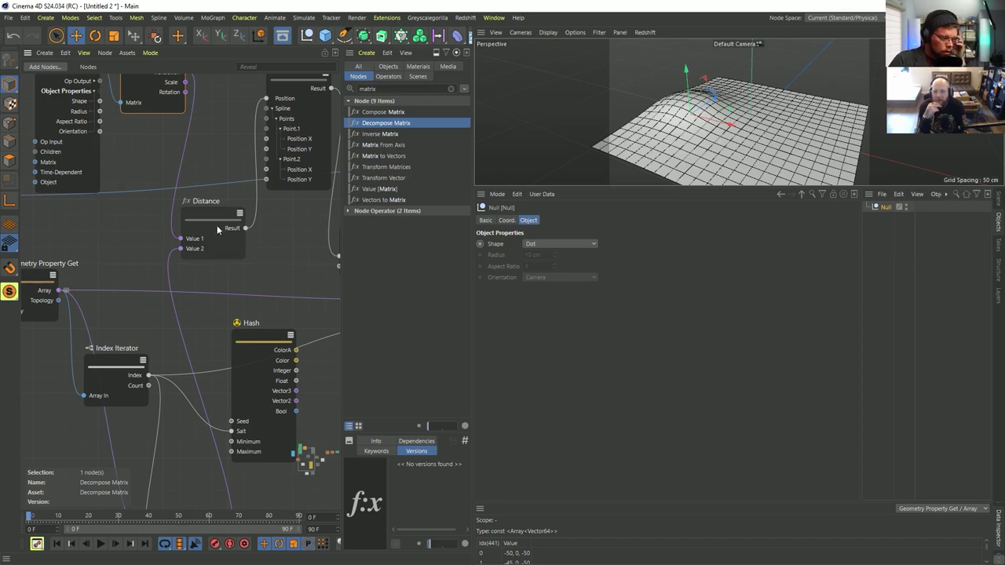
pyautogui.scroll(-2, 204, 219)
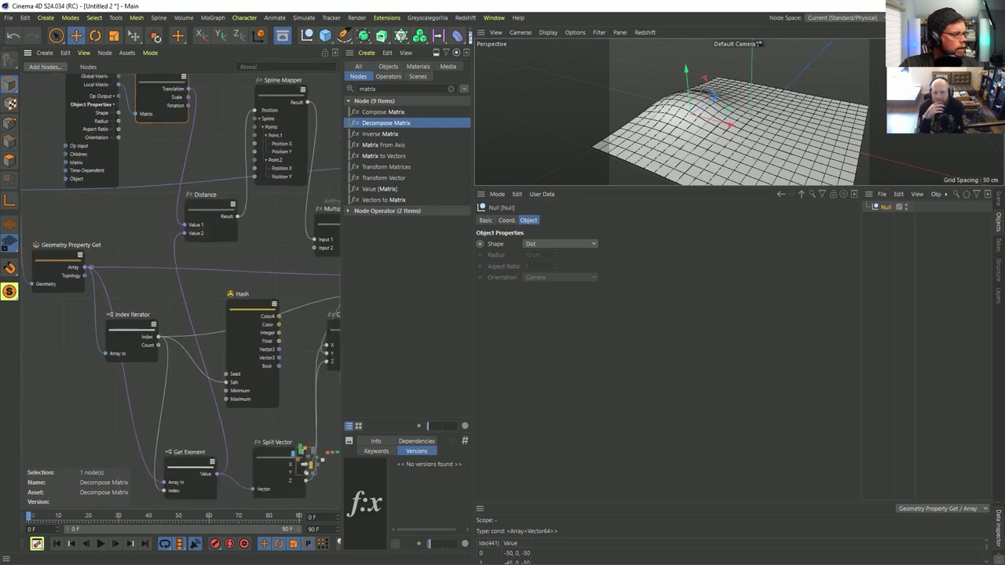
pyautogui.moveTo(202, 227); pyautogui.dragTo(211, 234)
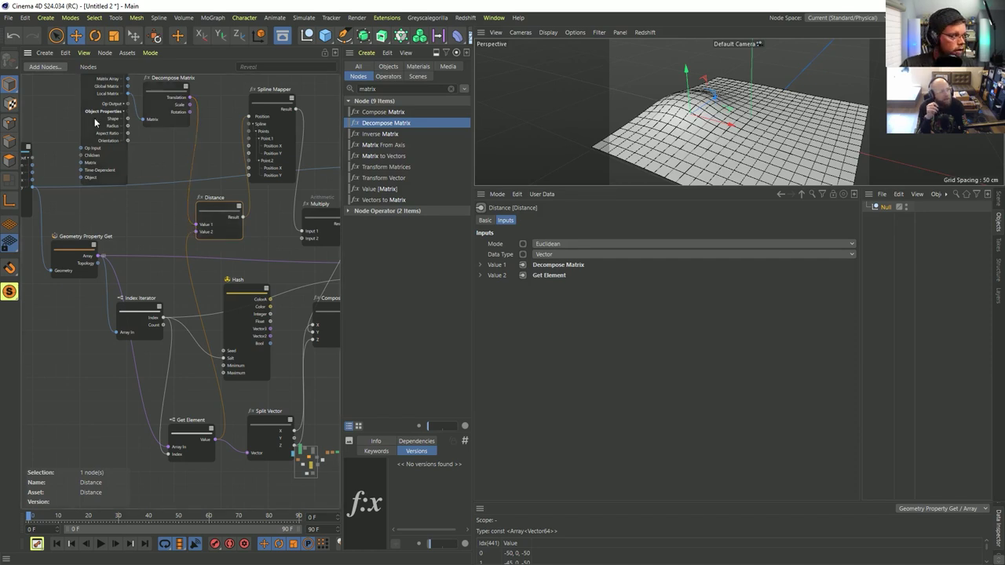
pyautogui.moveTo(220, 210); pyautogui.dragTo(205, 207)
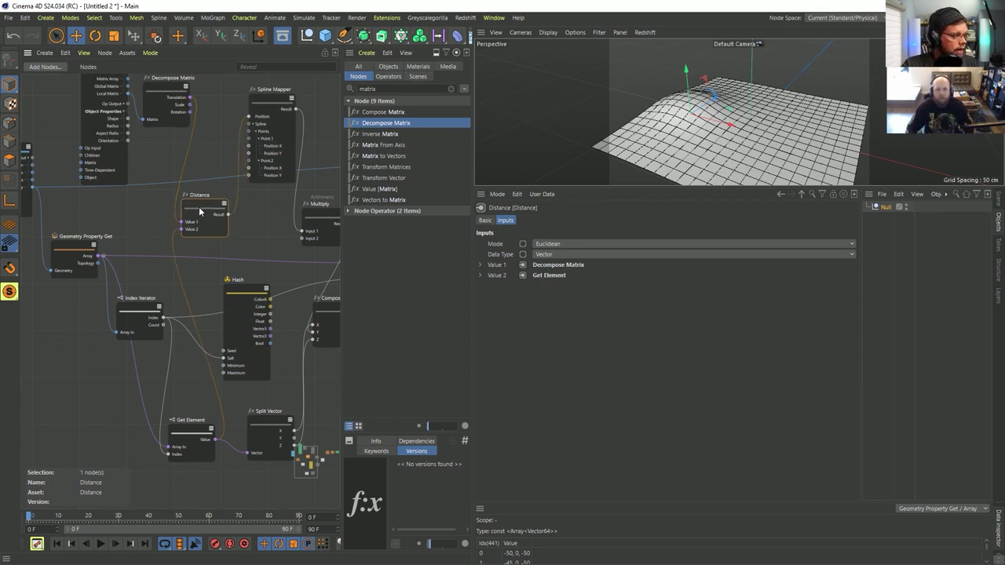
pyautogui.moveTo(196, 195); pyautogui.dragTo(241, 245, button='middle')
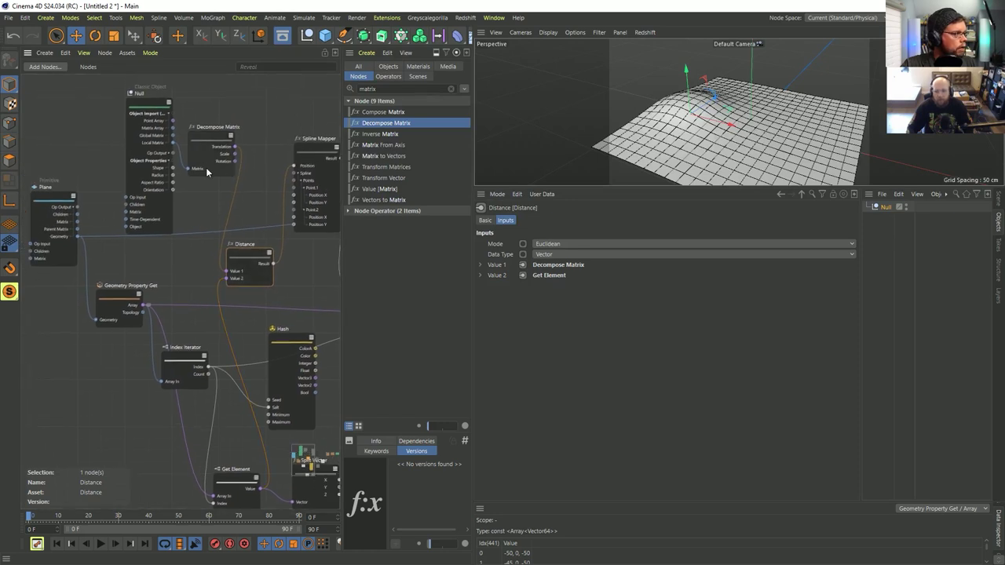
# Step: Find the array nodes and add a Fill Array node above the Decompose Matrix node with its data type set to Vector
pyautogui.moveTo(206, 168); pyautogui.dragTo(235, 211, button='middle')
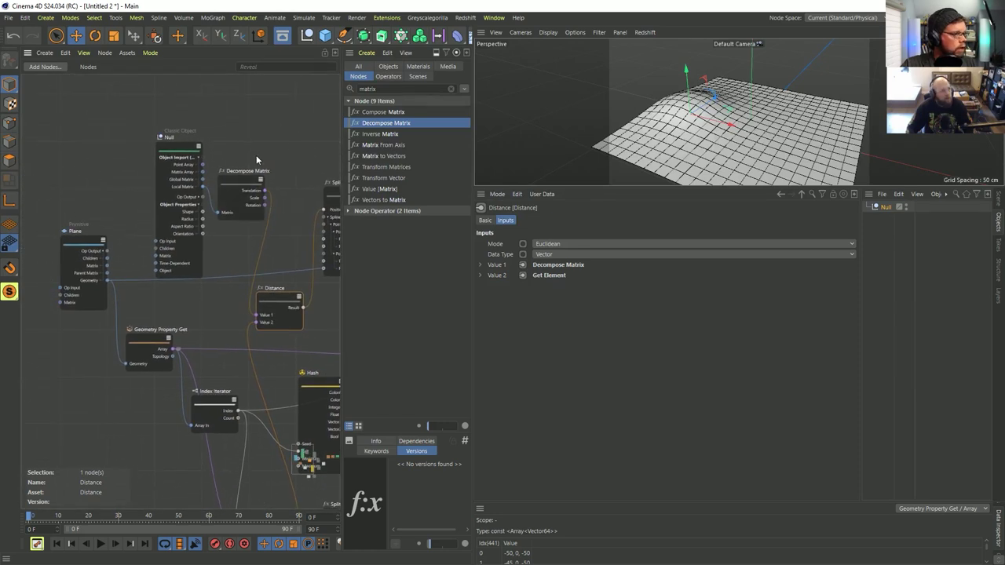
pyautogui.moveTo(380, 89); pyautogui.dragTo(263, 92)
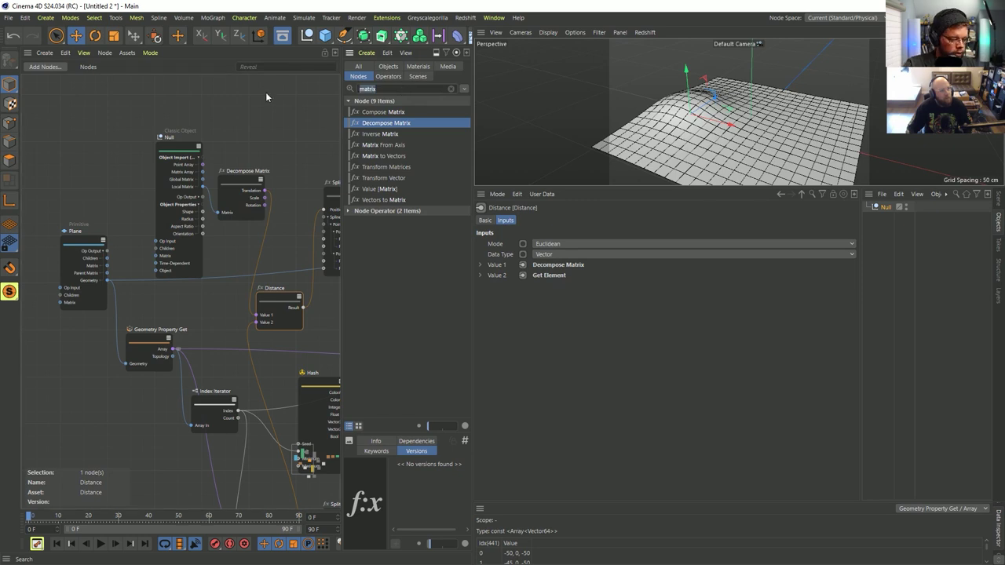
pyautogui.write('array')
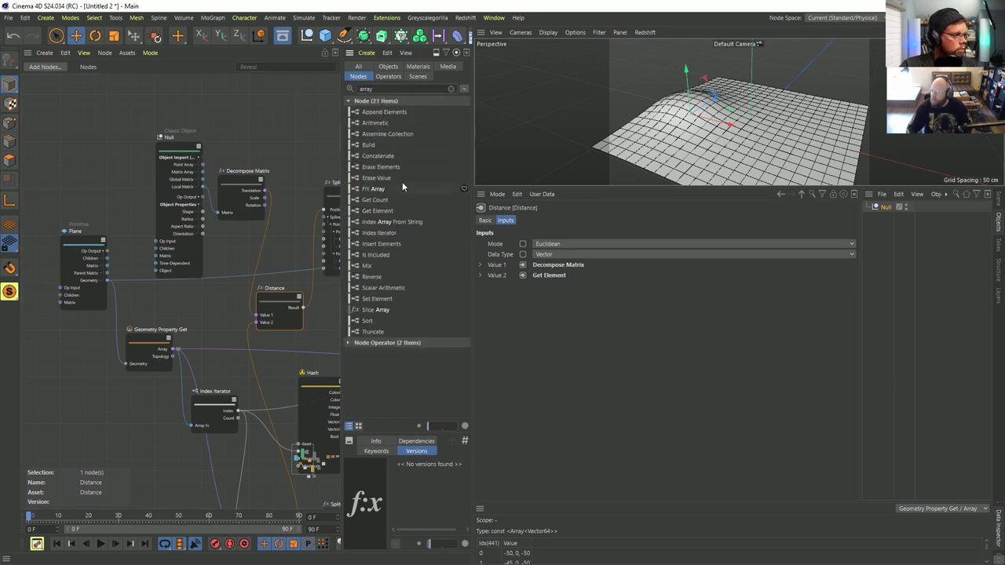
pyautogui.moveTo(384, 190); pyautogui.dragTo(270, 124)
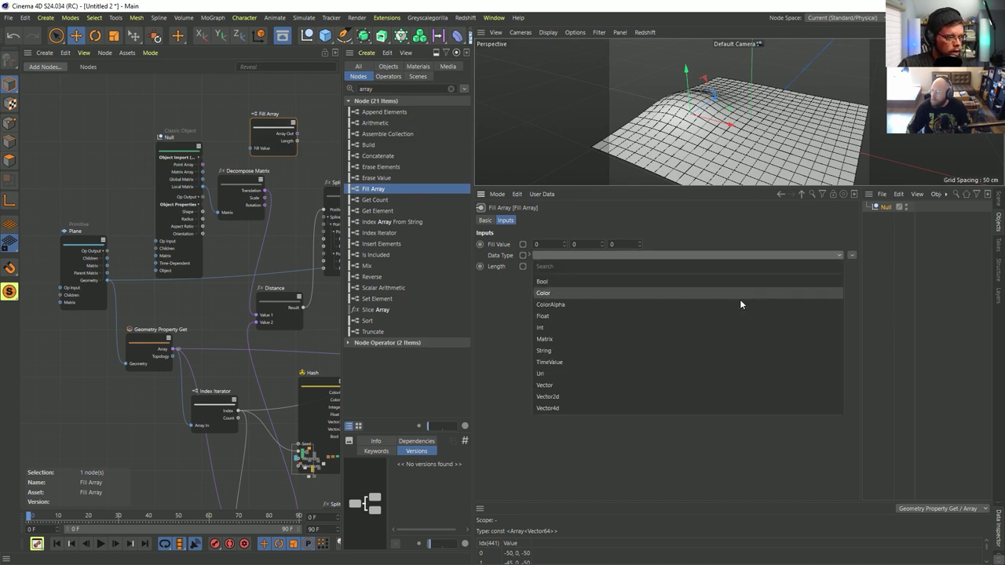
pyautogui.click(600, 385)
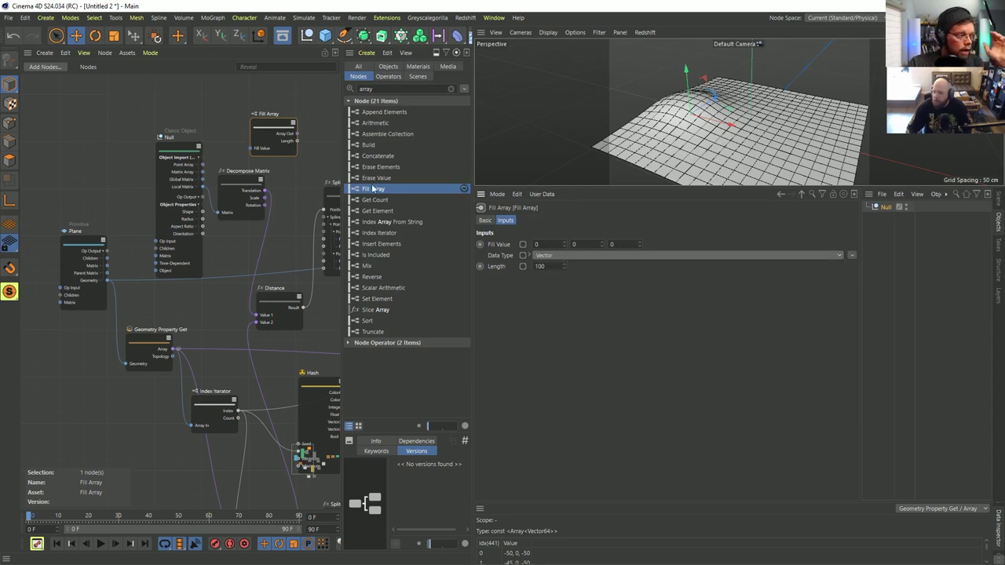
# Step: Move the Null and Decompose Matrix nodes up and to the left together, and place the Fill Array node beneath Decompose Matrix
pyautogui.moveTo(287, 127); pyautogui.dragTo(276, 133)
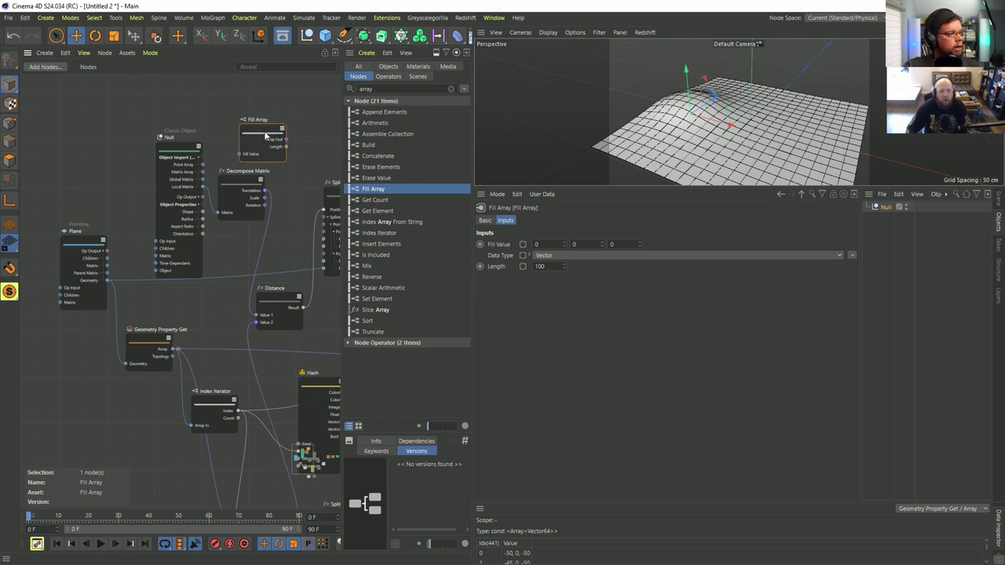
pyautogui.moveTo(287, 175); pyautogui.dragTo(119, 212)
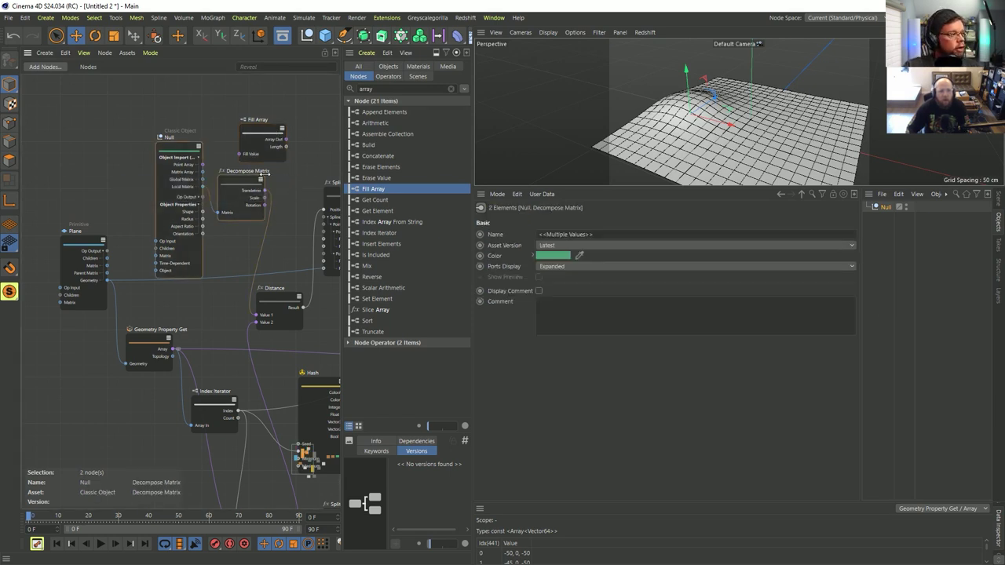
pyautogui.moveTo(237, 176); pyautogui.dragTo(164, 119)
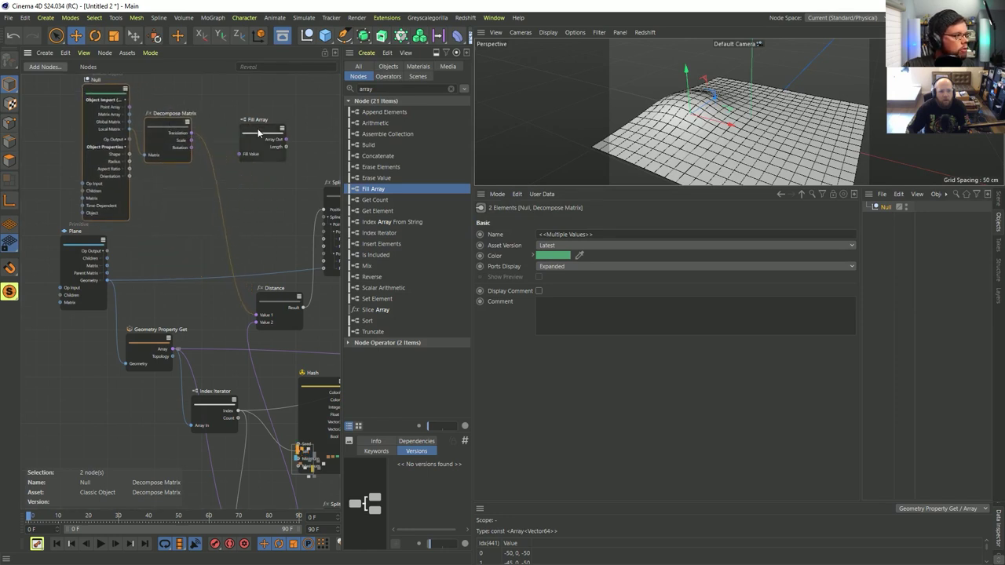
pyautogui.moveTo(258, 134); pyautogui.dragTo(177, 202)
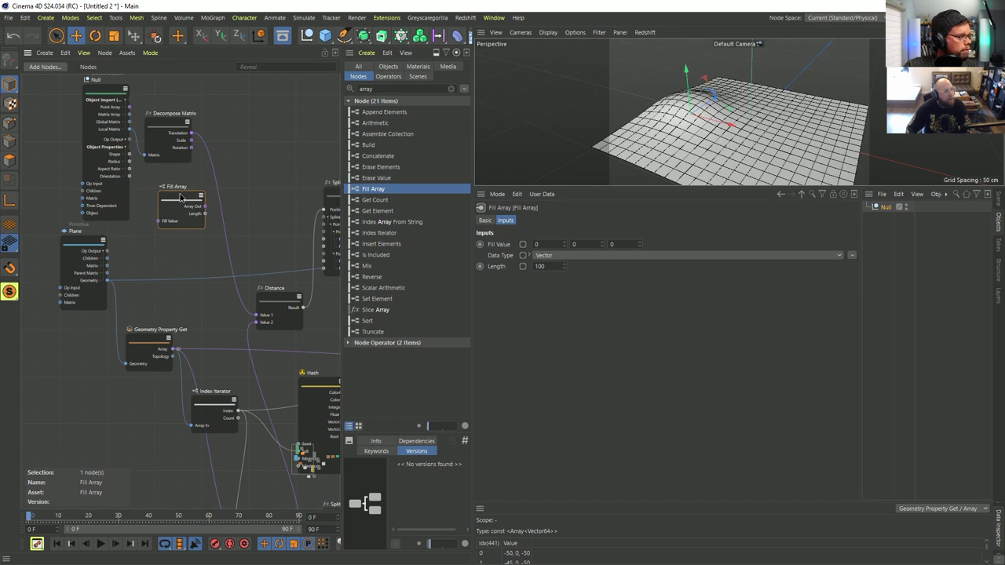
pyautogui.moveTo(179, 194); pyautogui.dragTo(175, 196)
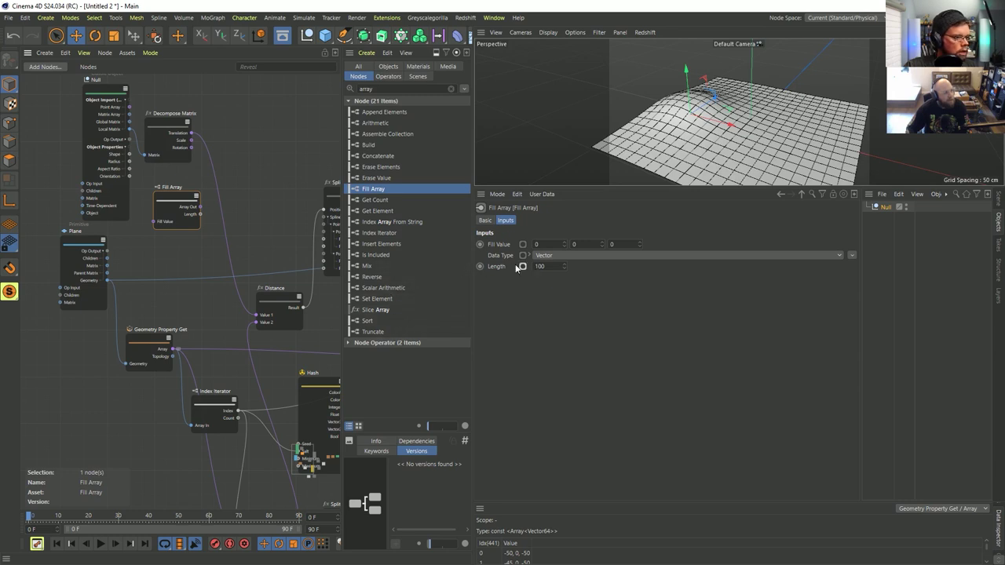
pyautogui.rightClick(162, 230)
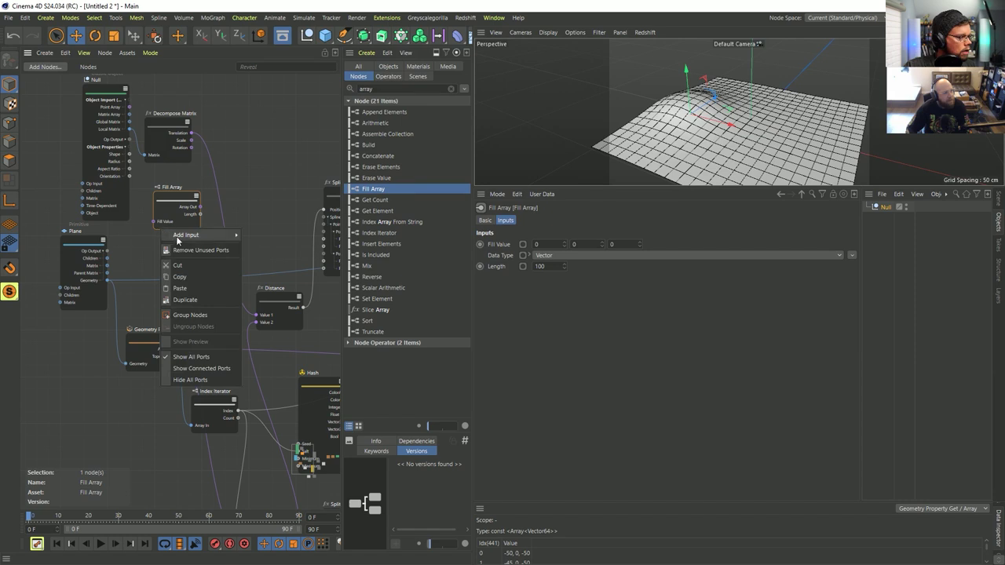
pyautogui.moveTo(183, 237)
pyautogui.moveTo(251, 247)
pyautogui.click(282, 220)
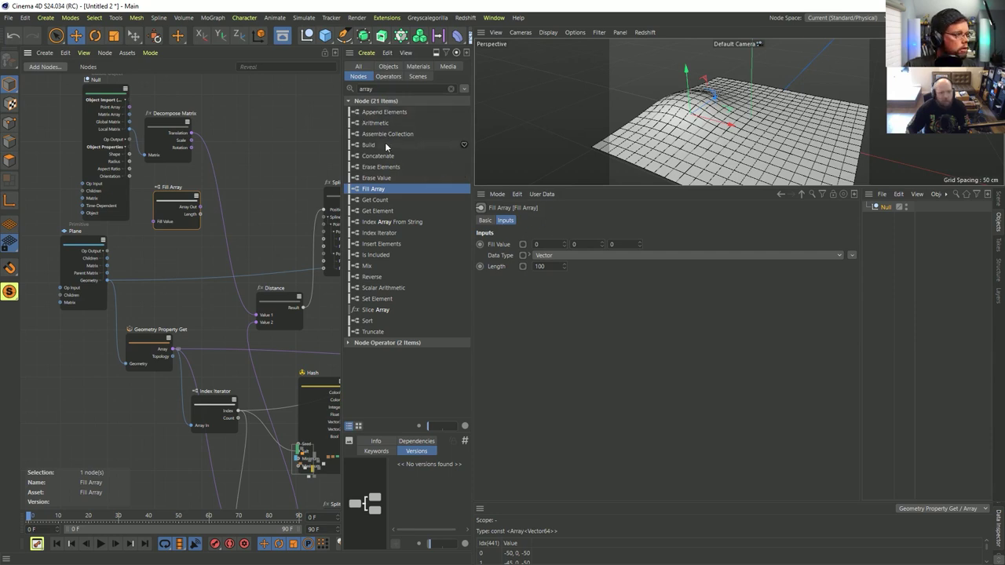
# Step: Add a Build node beside Decompose Matrix, set its data type to Vector, and reduce it to two elements
pyautogui.moveTo(385, 144); pyautogui.dragTo(248, 151)
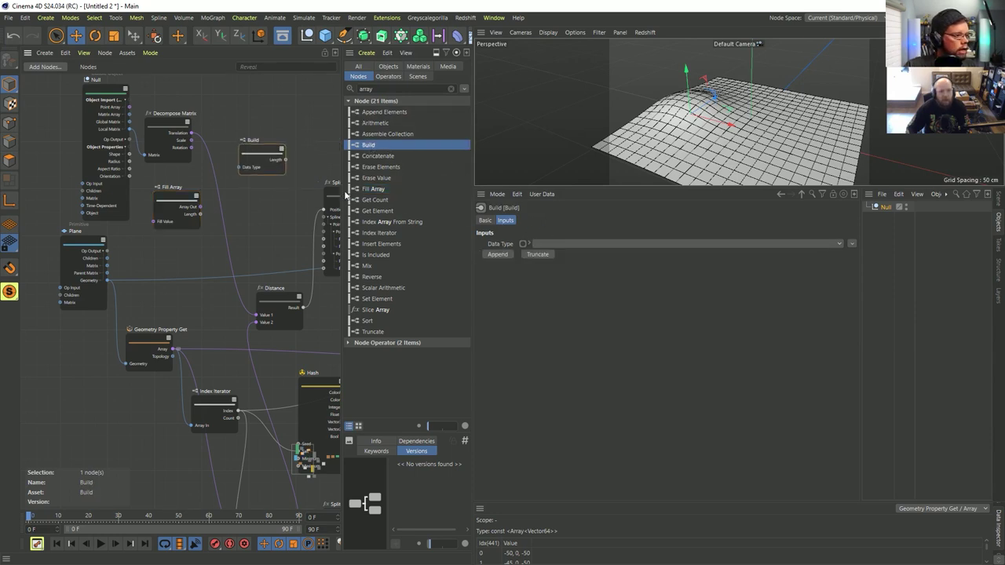
pyautogui.click(588, 244)
pyautogui.click(572, 374)
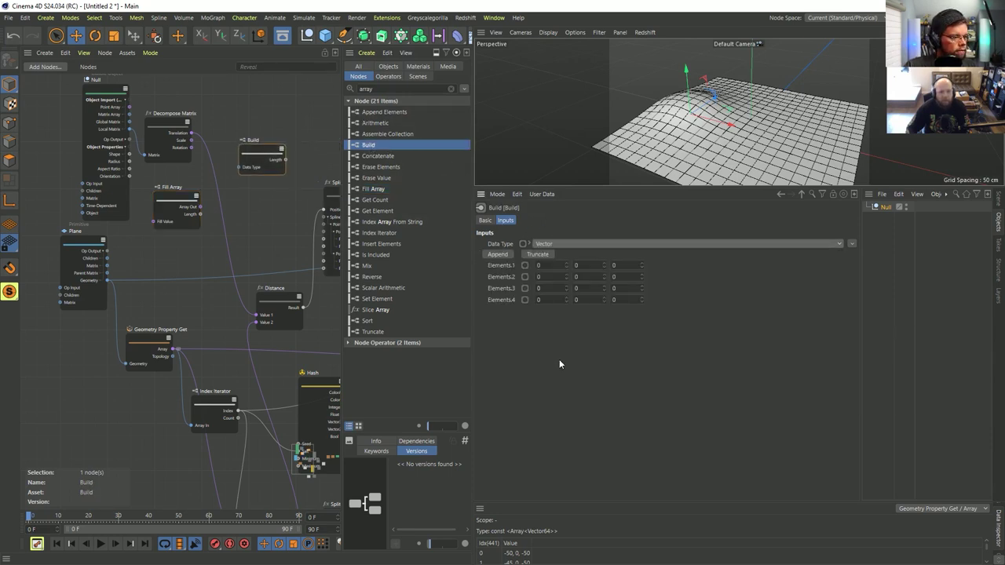
pyautogui.click(537, 255)
pyautogui.click(538, 254)
pyautogui.click(537, 255)
pyautogui.click(496, 255)
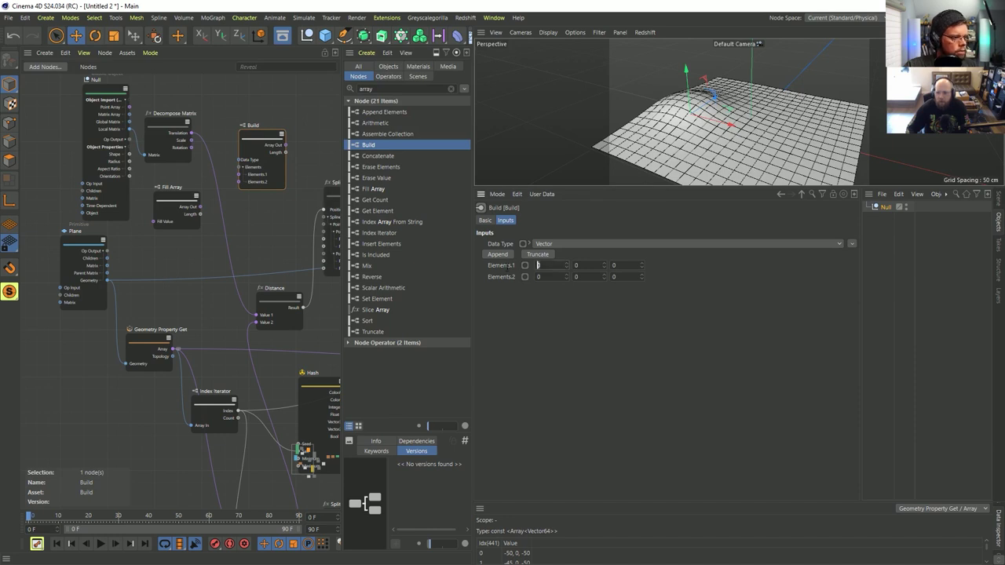
# Step: Set the X values of the Build node's two elements to -50 and 50, and connect its Array Out to the Distance node's Value 1
pyautogui.write('50')
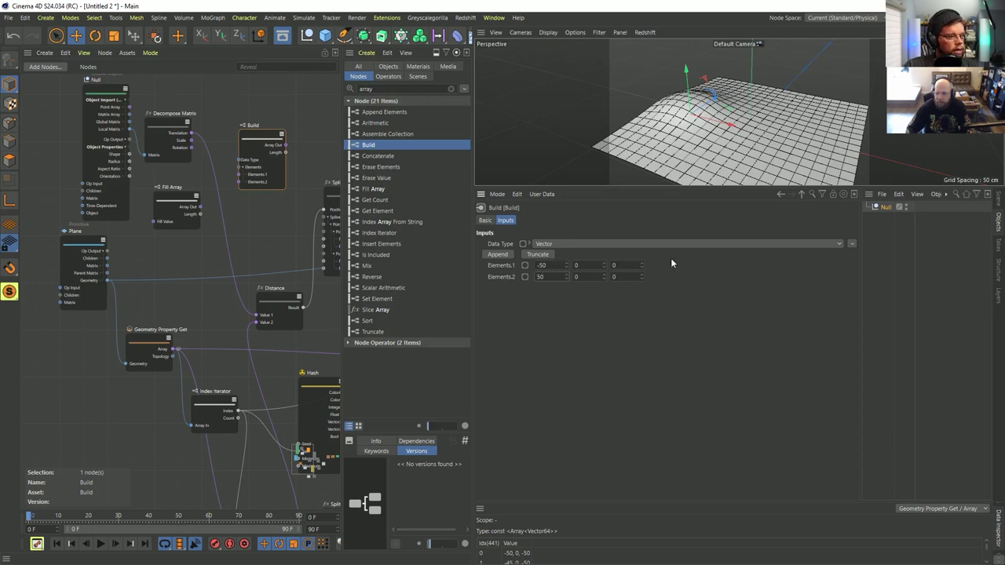
pyautogui.click(388, 134)
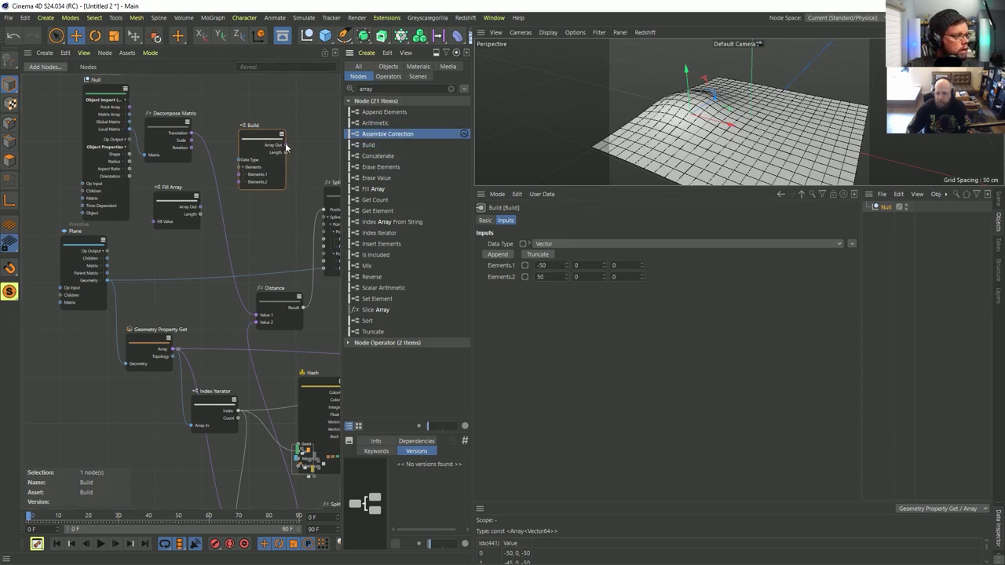
pyautogui.moveTo(286, 148); pyautogui.dragTo(261, 313)
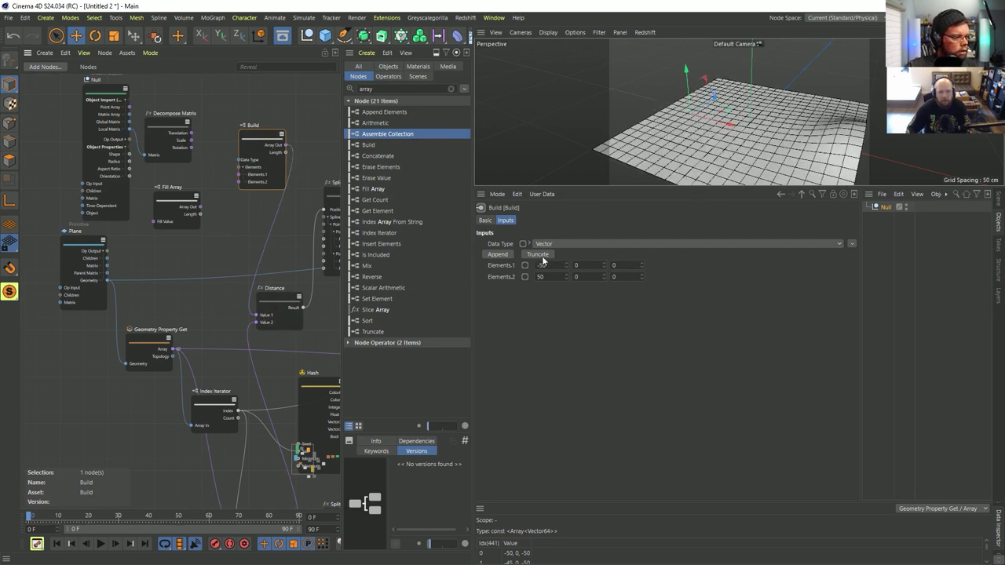
pyautogui.keyDown('alt'); pyautogui.moveTo(793, 163); pyautogui.dragTo(741, 161, button='middle'); pyautogui.keyUp('alt')
pyautogui.keyDown('alt'); pyautogui.moveTo(740, 160); pyautogui.dragTo(734, 199); pyautogui.keyUp('alt')
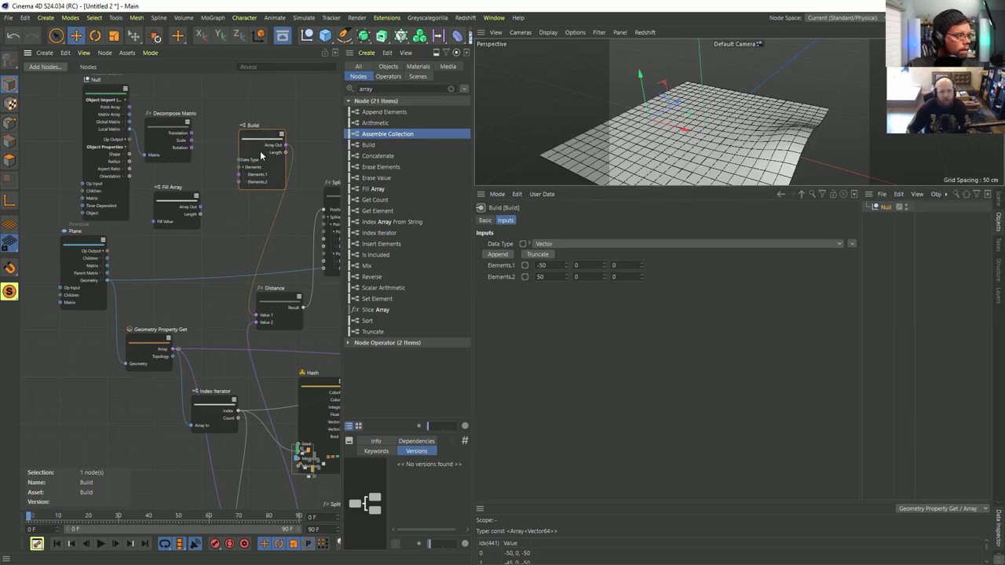
# Step: Set the X value of the Build node's second element to 18 and shift the node slightly down
pyautogui.click(566, 275)
pyautogui.moveTo(566, 281); pyautogui.dragTo(542, 280)
pyautogui.moveTo(262, 140); pyautogui.dragTo(265, 171)
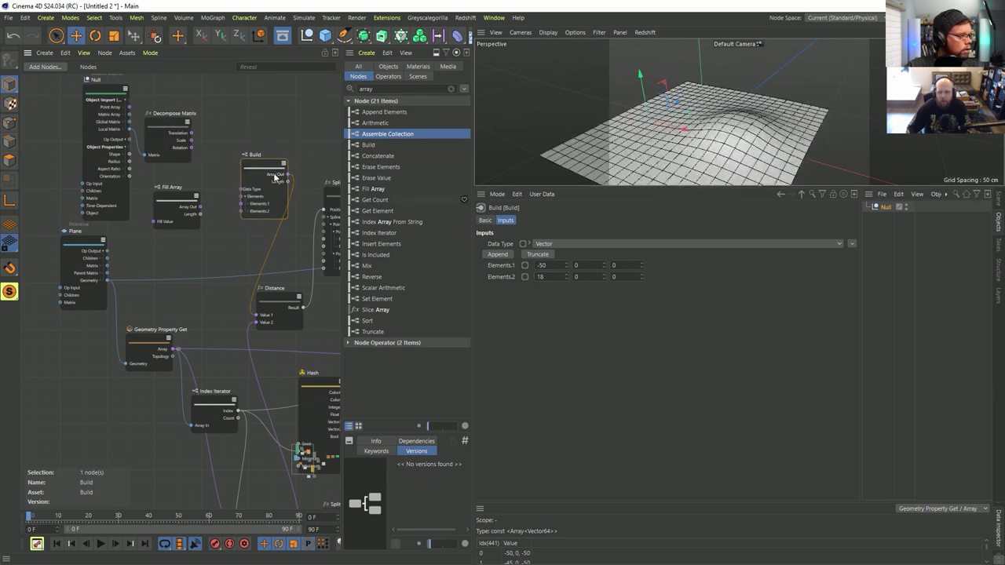
pyautogui.click(575, 244)
pyautogui.click(574, 226)
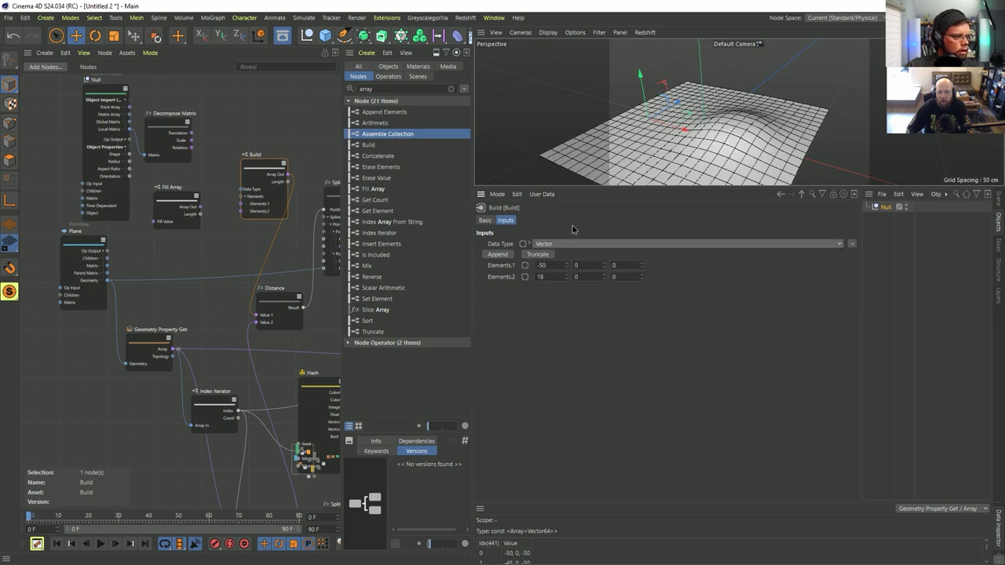
pyautogui.click(284, 298)
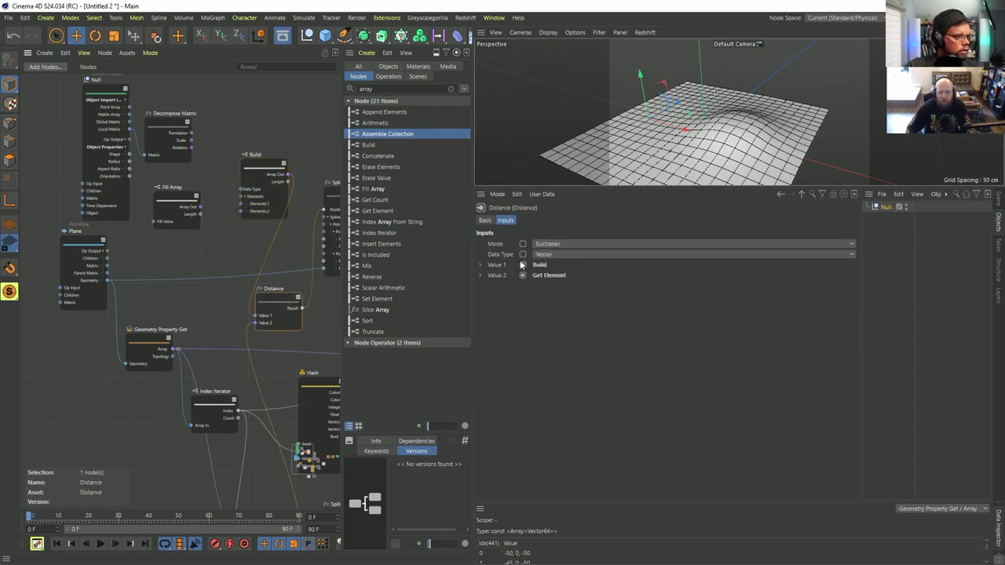
pyautogui.click(550, 245)
pyautogui.click(548, 224)
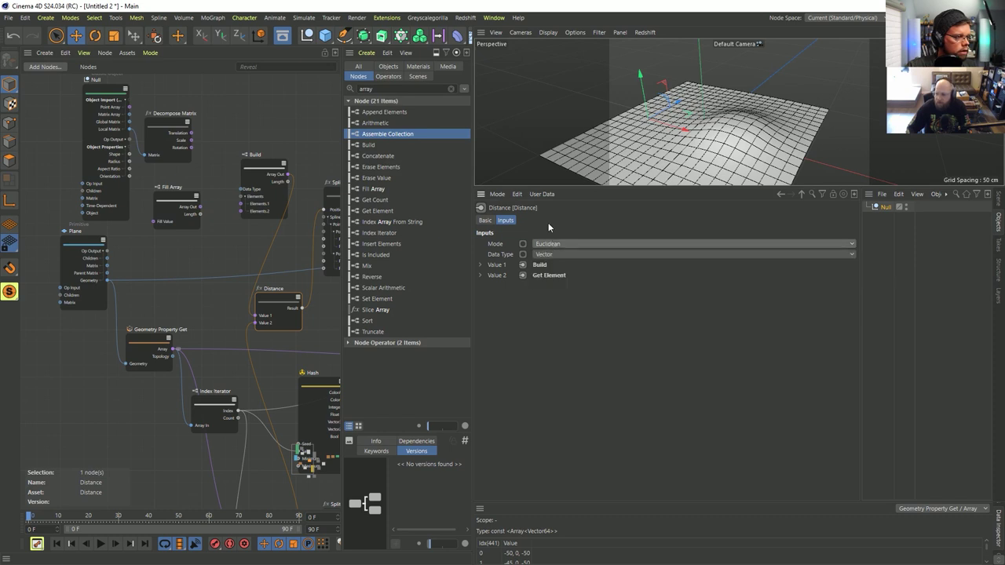
pyautogui.moveTo(291, 261); pyautogui.dragTo(136, 158, button='middle')
pyautogui.moveTo(122, 209); pyautogui.dragTo(246, 285, button='middle')
# Step: Change the X values of the Build node's elements to -54 and 26, and nudge the Build and Distance nodes
pyautogui.moveTo(231, 165); pyautogui.dragTo(216, 172)
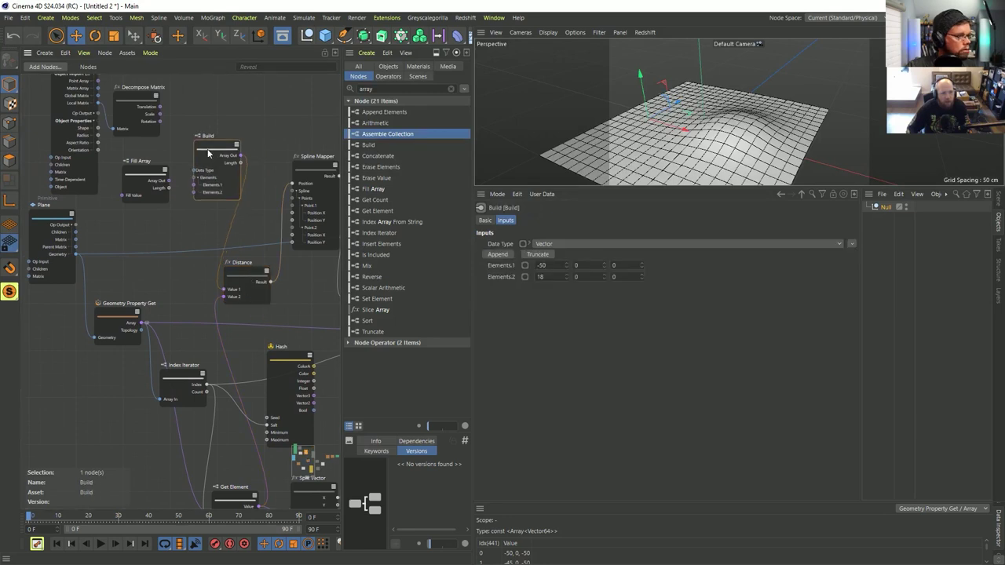
pyautogui.moveTo(566, 276)
pyautogui.mouseDown()
pyautogui.moveTo(560, 318)
pyautogui.moveTo(572, 274)
pyautogui.moveTo(565, 263)
pyautogui.mouseUp()
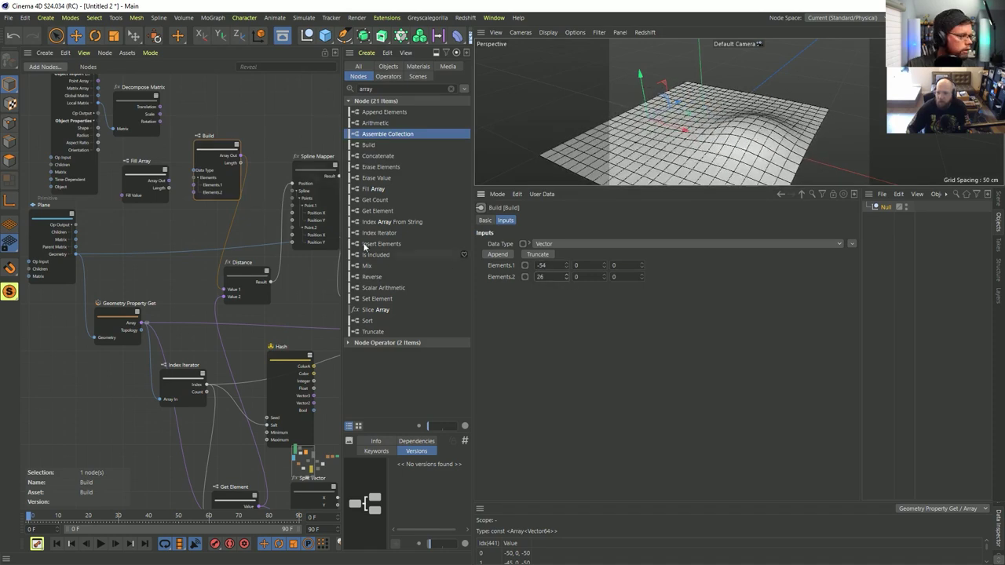
pyautogui.moveTo(254, 267); pyautogui.dragTo(251, 265)
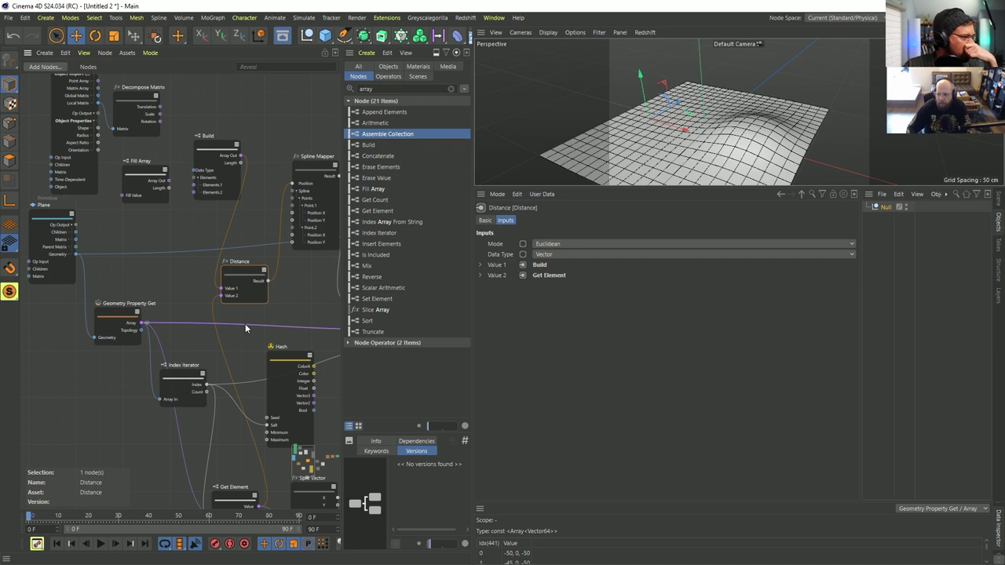
# Step: Move the Index Iterator node slightly down and to the left, away from the Hash node
pyautogui.moveTo(250, 323); pyautogui.dragTo(217, 282, button='middle')
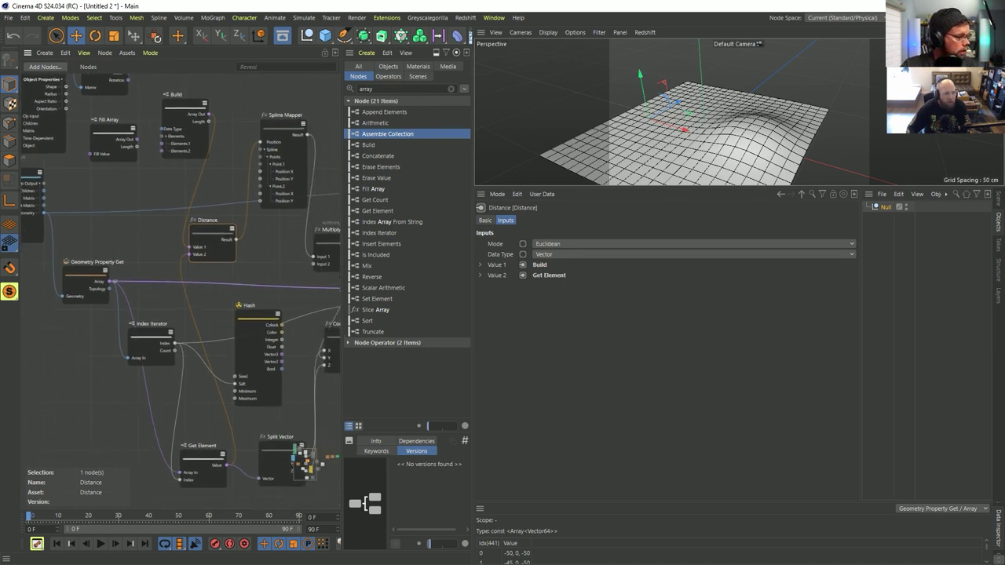
pyautogui.moveTo(155, 323); pyautogui.dragTo(149, 316, button='middle')
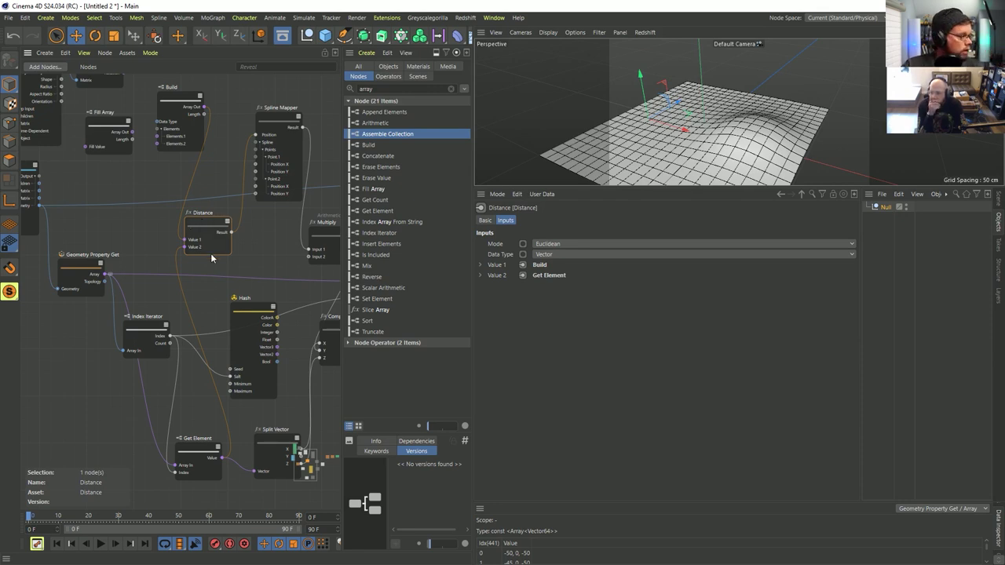
pyautogui.moveTo(176, 280); pyautogui.dragTo(168, 240, button='middle')
pyautogui.moveTo(147, 289); pyautogui.dragTo(135, 301)
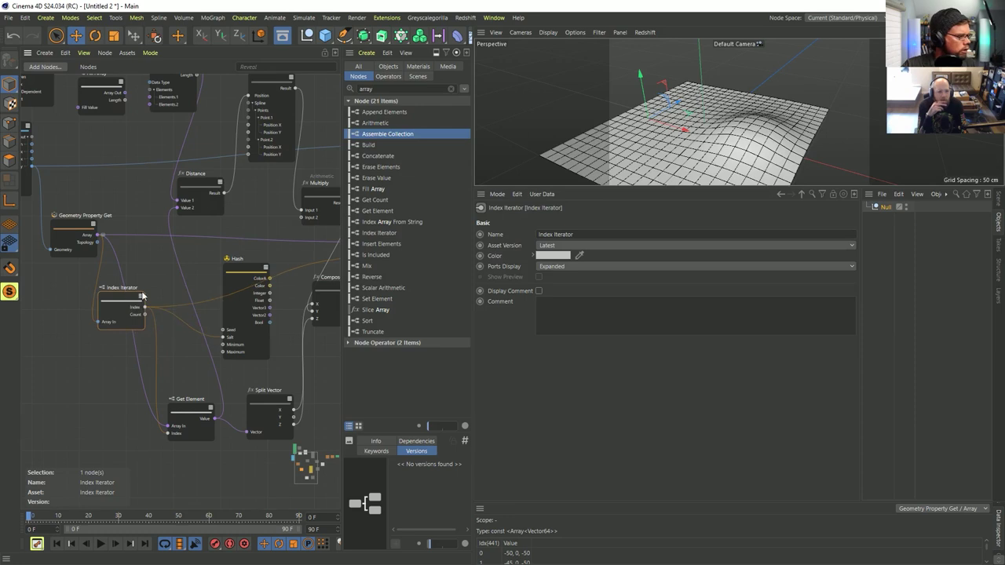
# Step: Delete the Index Iterator node and undo the deletion
pyautogui.scroll(-2, 183, 270)
pyautogui.scroll(-1, 183, 270)
pyautogui.moveTo(183, 271); pyautogui.dragTo(149, 259, button='middle')
pyautogui.scroll(2, 161, 279)
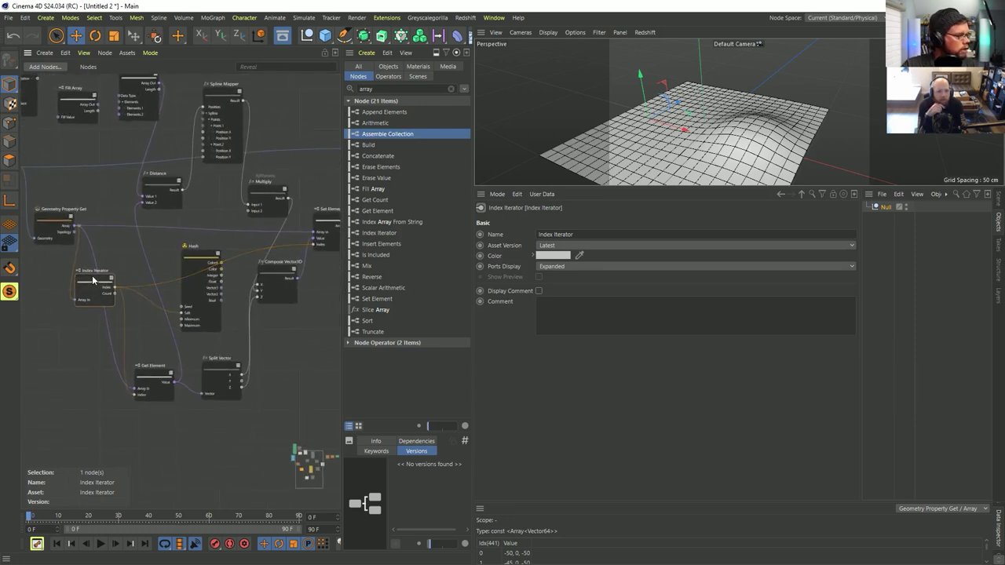
pyautogui.press('Delete')
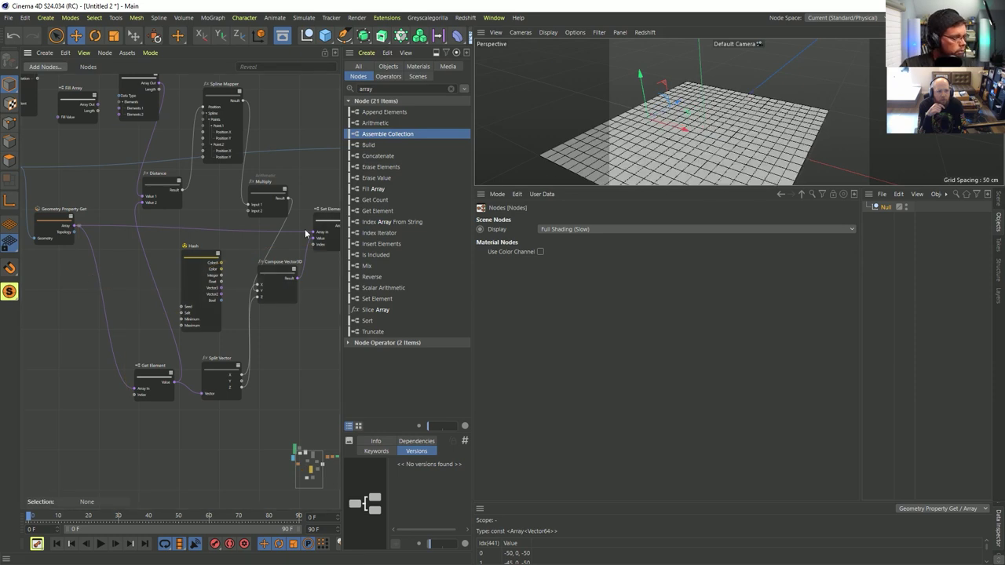
pyautogui.hotkey('ctrl', 'z')
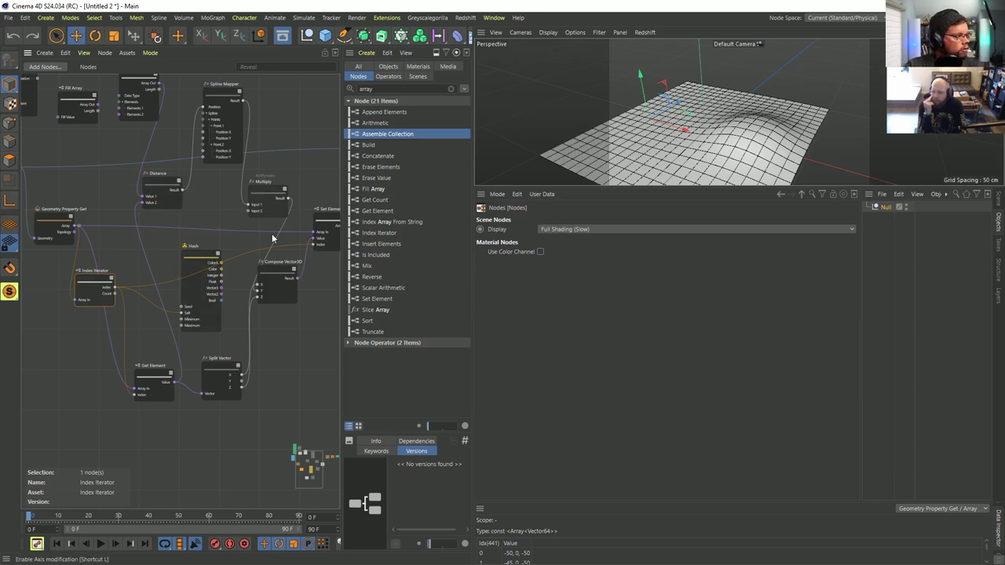
# Step: Delete the unused Hash node from the graph
pyautogui.click(197, 257)
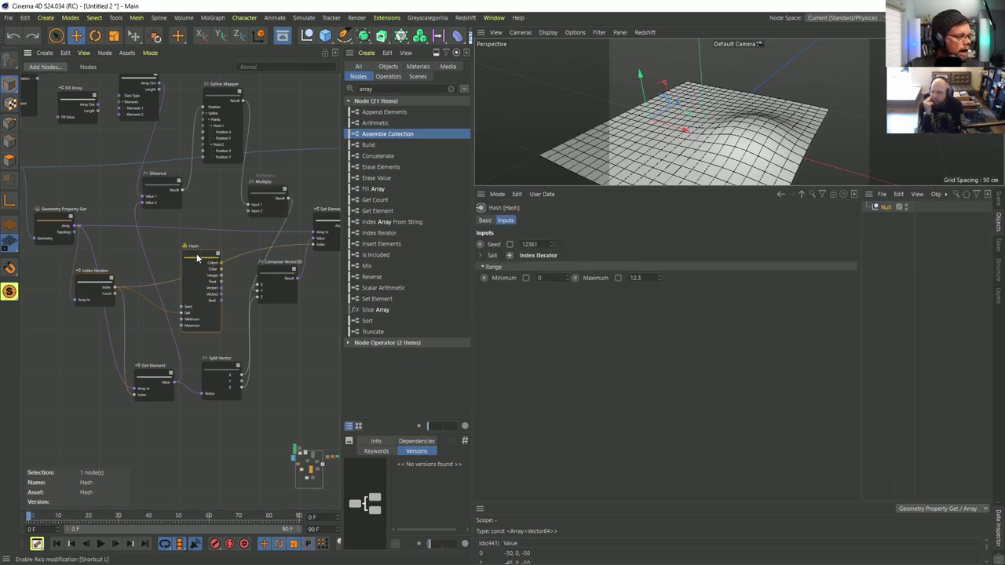
pyautogui.press('Delete')
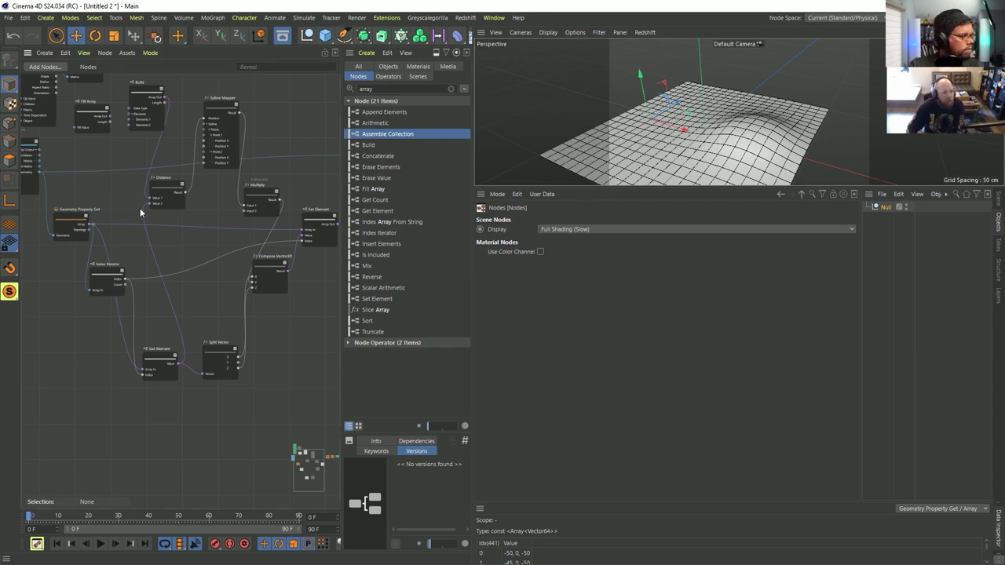
pyautogui.scroll(3, 78, 203)
pyautogui.moveTo(79, 243); pyautogui.dragTo(94, 299, button='middle')
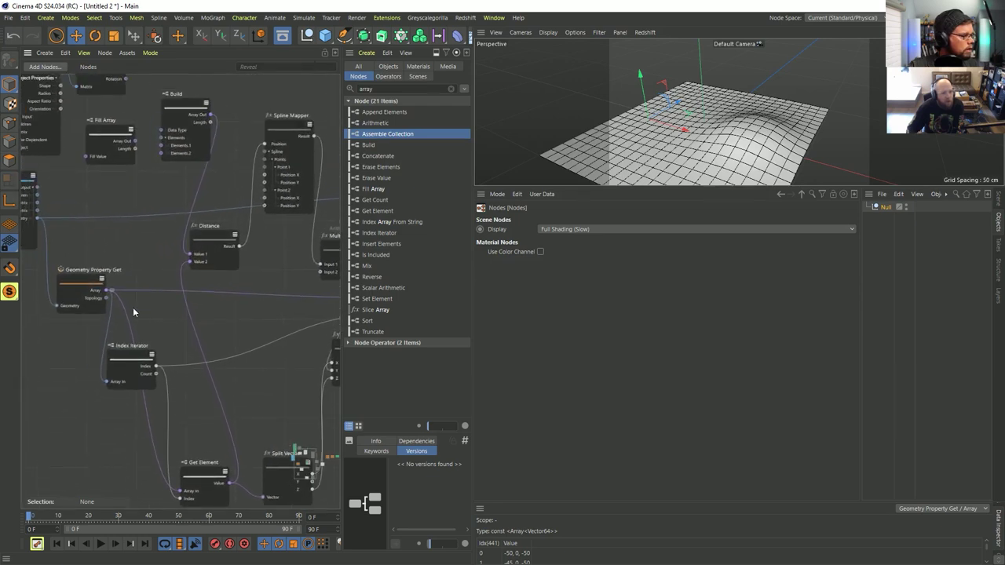
# Step: Connect the Geometry Property Get node's Array output to Value 2 of the Distance node, and nudge the Distance and Spline Mapper nodes
pyautogui.moveTo(107, 293); pyautogui.dragTo(188, 264)
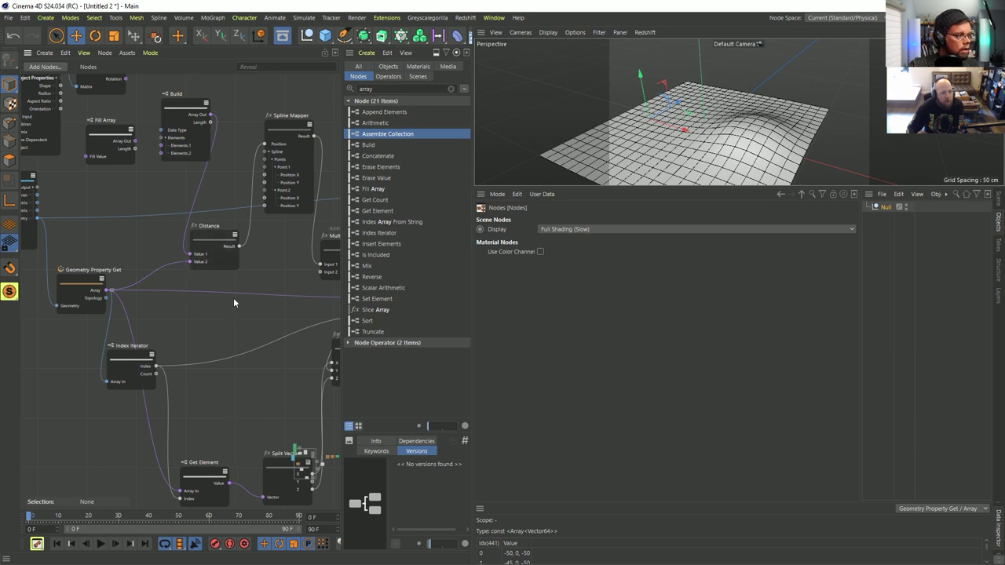
pyautogui.moveTo(240, 264); pyautogui.dragTo(194, 293, button='middle')
pyautogui.scroll(-3, 126, 270)
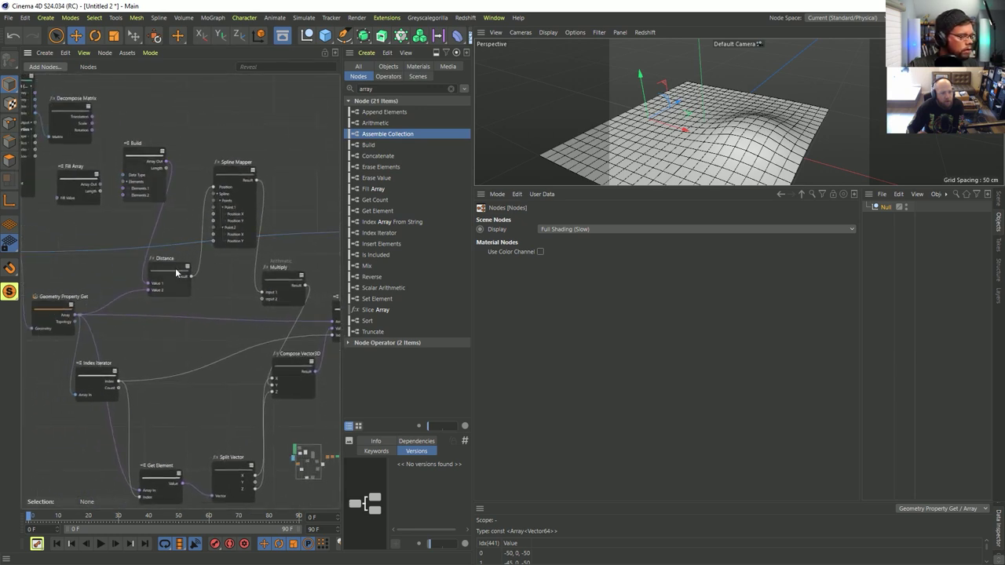
pyautogui.moveTo(152, 277); pyautogui.dragTo(149, 279)
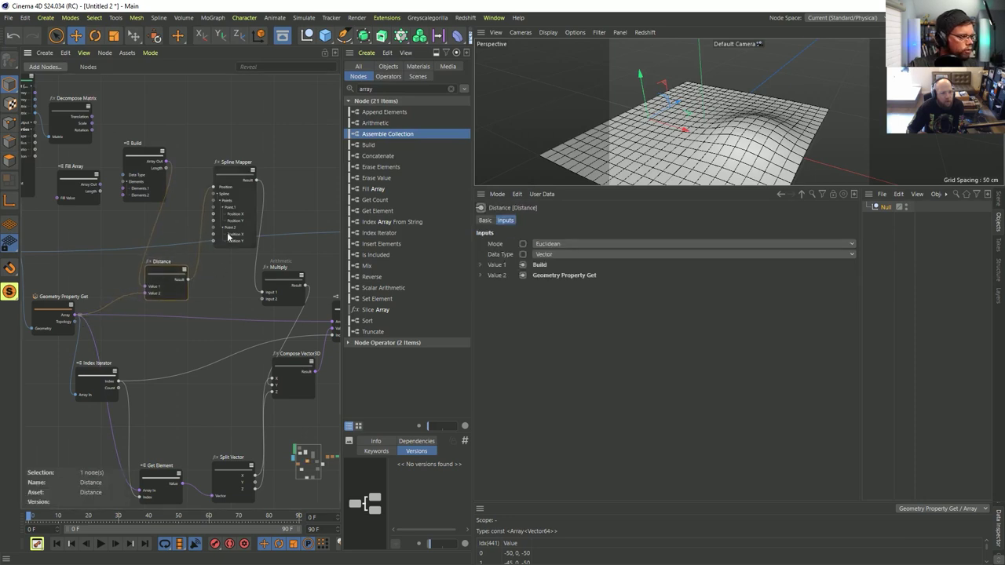
pyautogui.moveTo(234, 171); pyautogui.dragTo(225, 160)
pyautogui.moveTo(258, 258); pyautogui.dragTo(218, 246, button='middle')
# Step: Try feeding the Distance node's Result into the Vector input of the Split Vector node
pyautogui.click(238, 267)
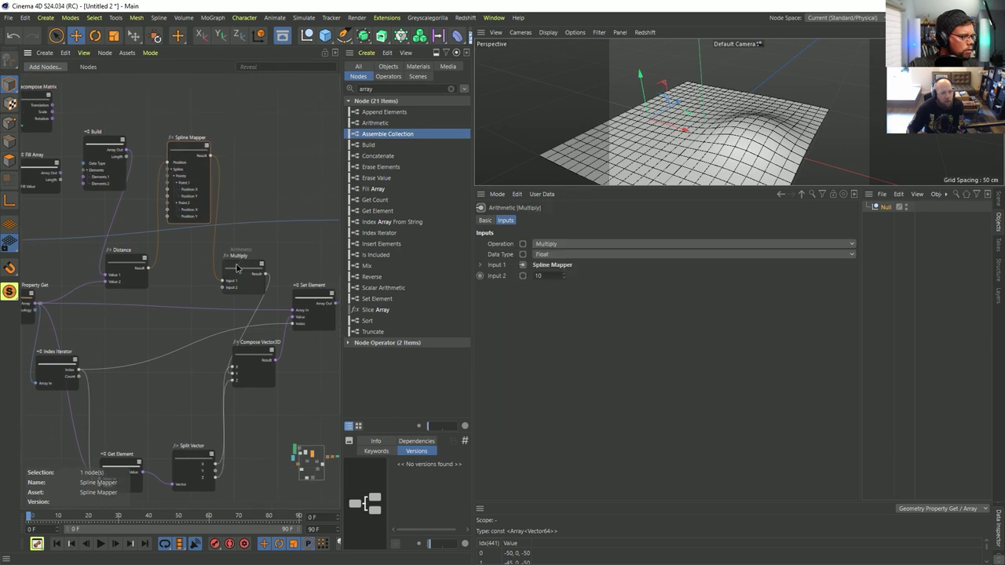
pyautogui.moveTo(253, 294); pyautogui.dragTo(256, 263, button='middle')
pyautogui.click(260, 319)
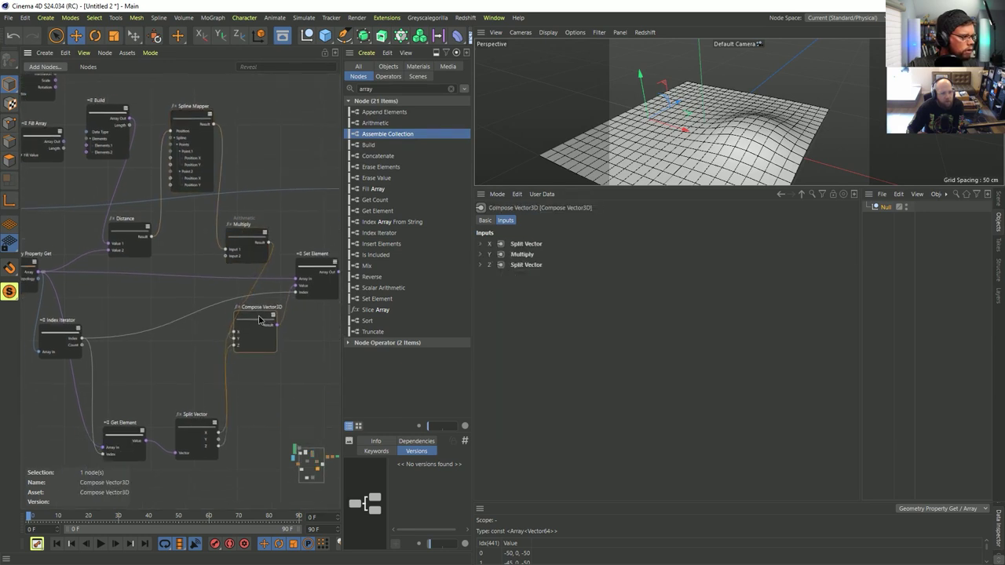
pyautogui.moveTo(168, 434); pyautogui.dragTo(176, 441, button='middle')
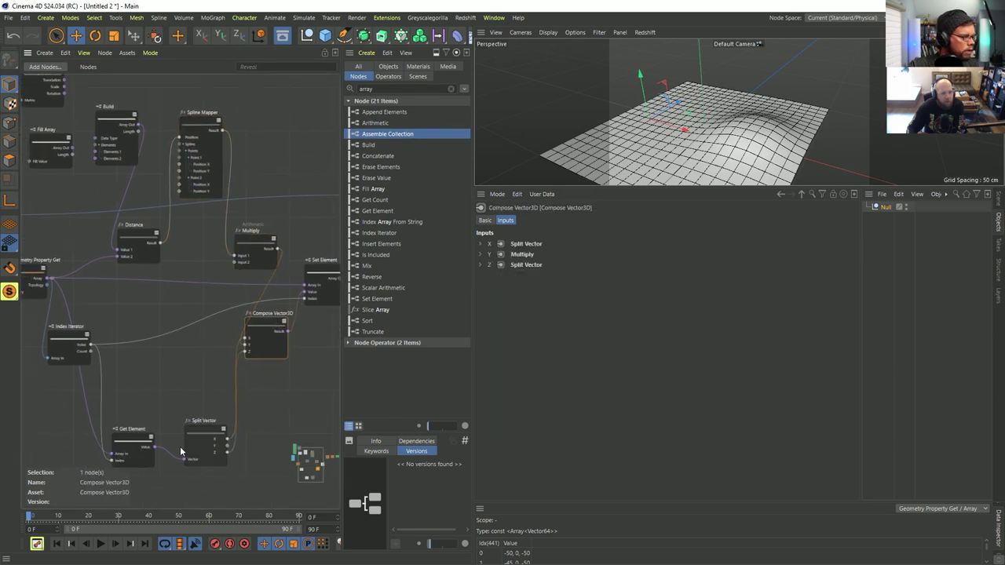
pyautogui.moveTo(207, 435); pyautogui.dragTo(162, 244)
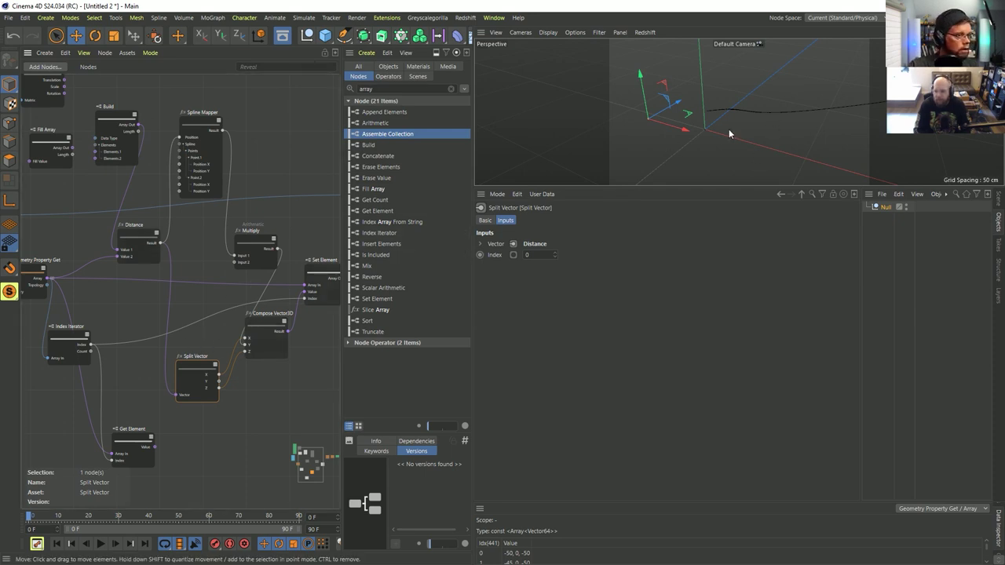
pyautogui.moveTo(728, 129)
pyautogui.keyDown('alt'); pyautogui.mouseDown()
pyautogui.moveTo(571, 86)
pyautogui.moveTo(868, 91)
pyautogui.moveTo(746, 92)
pyautogui.mouseUp(); pyautogui.keyUp('alt')
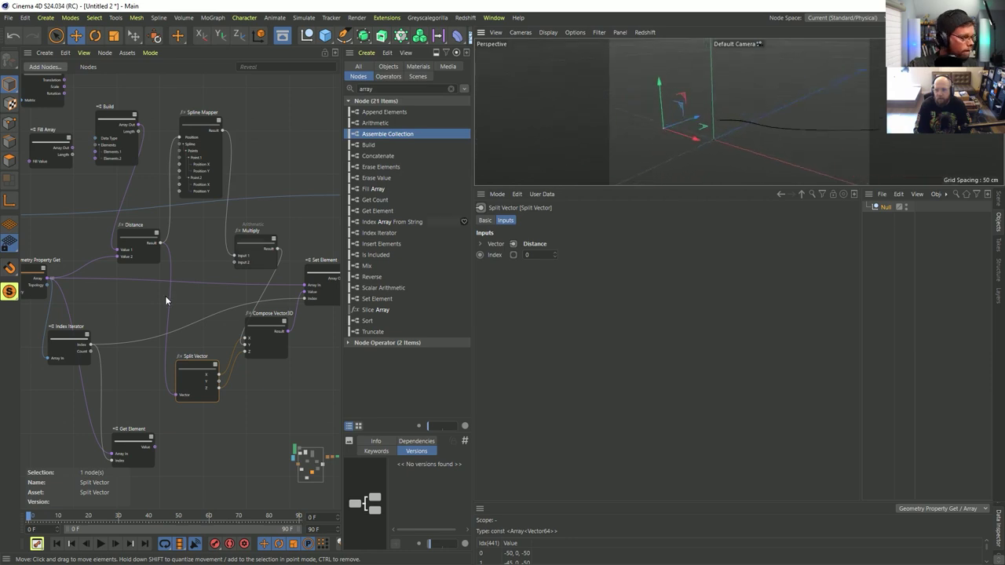
pyautogui.hotkey('ctrl', 'z')
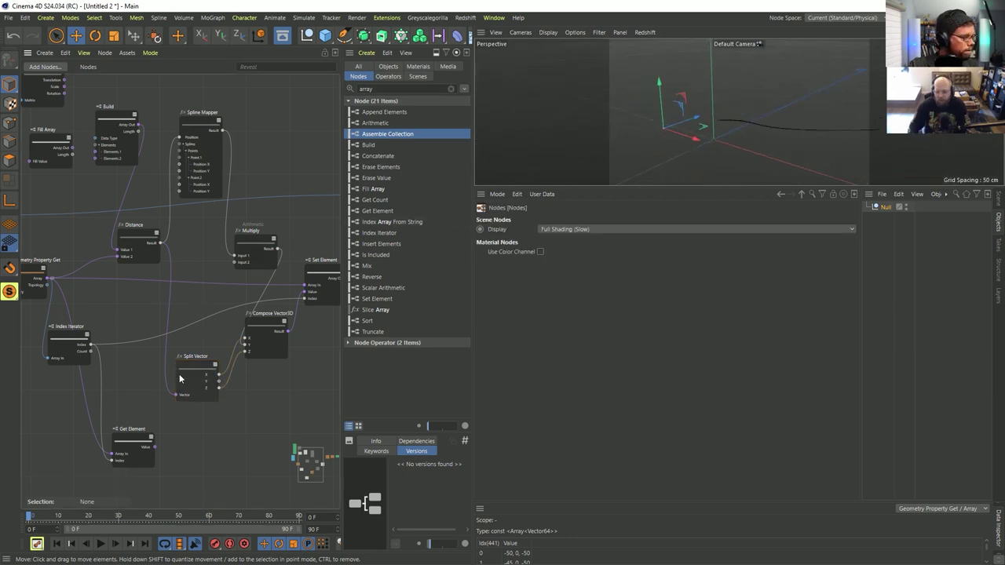
# Step: Connect the Geometry Property Get node's Array output straight to the Split Vector node's Vector input
pyautogui.moveTo(179, 395); pyautogui.dragTo(47, 277)
pyautogui.moveTo(199, 312); pyautogui.dragTo(201, 322, button='middle')
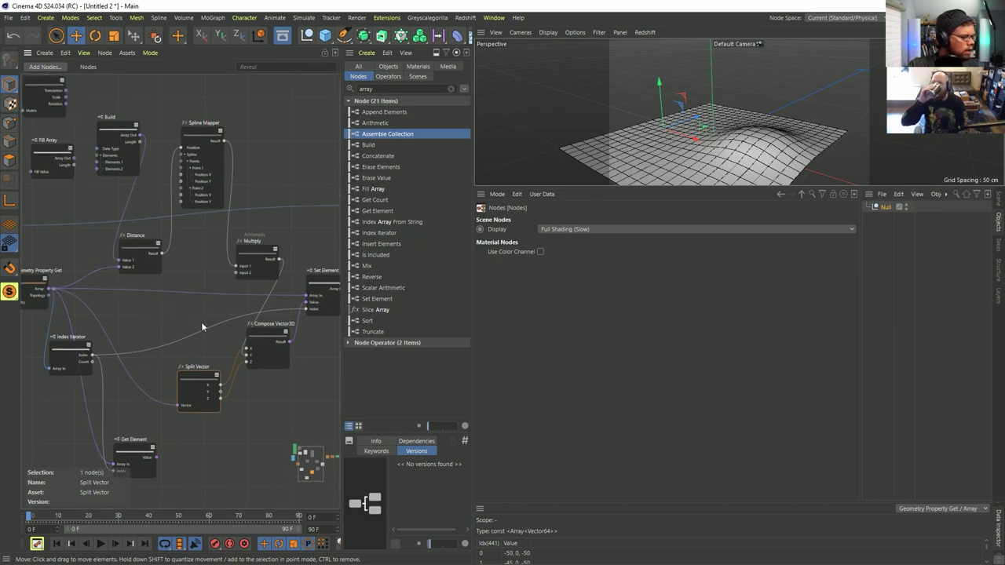
pyautogui.moveTo(263, 294); pyautogui.dragTo(219, 306, button='middle')
pyautogui.click(236, 354)
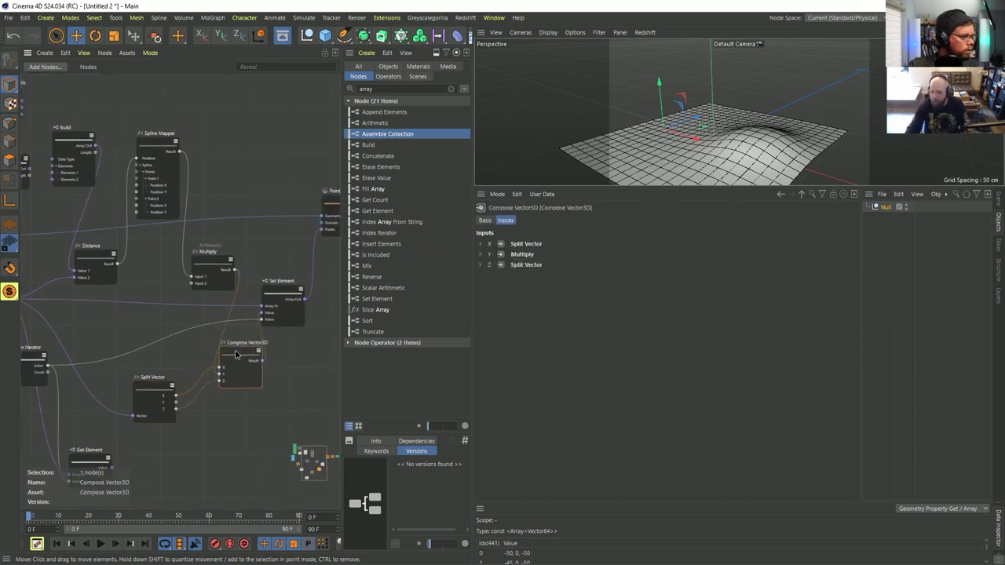
pyautogui.moveTo(278, 289)
pyautogui.mouseDown(button='middle')
pyautogui.moveTo(329, 284)
pyautogui.moveTo(276, 288)
pyautogui.mouseUp(button='middle')
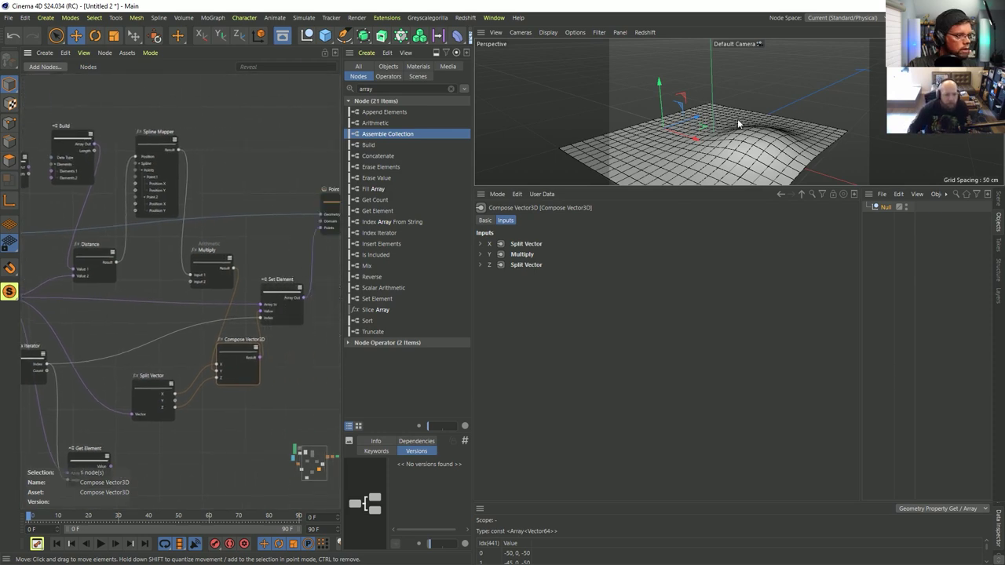
pyautogui.keyDown('alt'); pyautogui.moveTo(741, 124); pyautogui.dragTo(730, 165); pyautogui.keyUp('alt')
# Step: Delete the Get Element and Index Iterator nodes from the graph
pyautogui.moveTo(63, 369); pyautogui.dragTo(167, 314, button='middle')
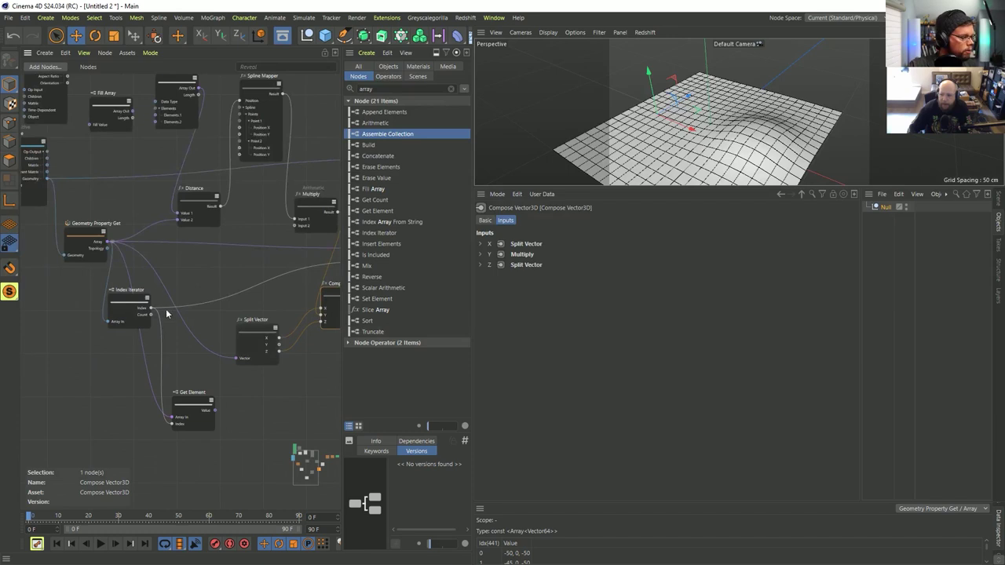
pyautogui.click(203, 421)
pyautogui.press('Delete')
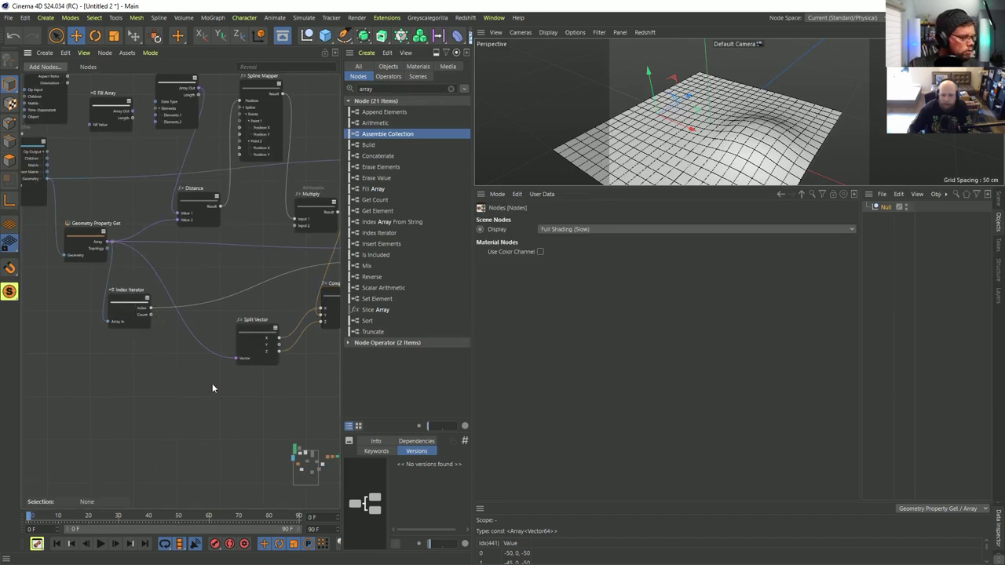
pyautogui.moveTo(191, 302); pyautogui.dragTo(137, 332, button='middle')
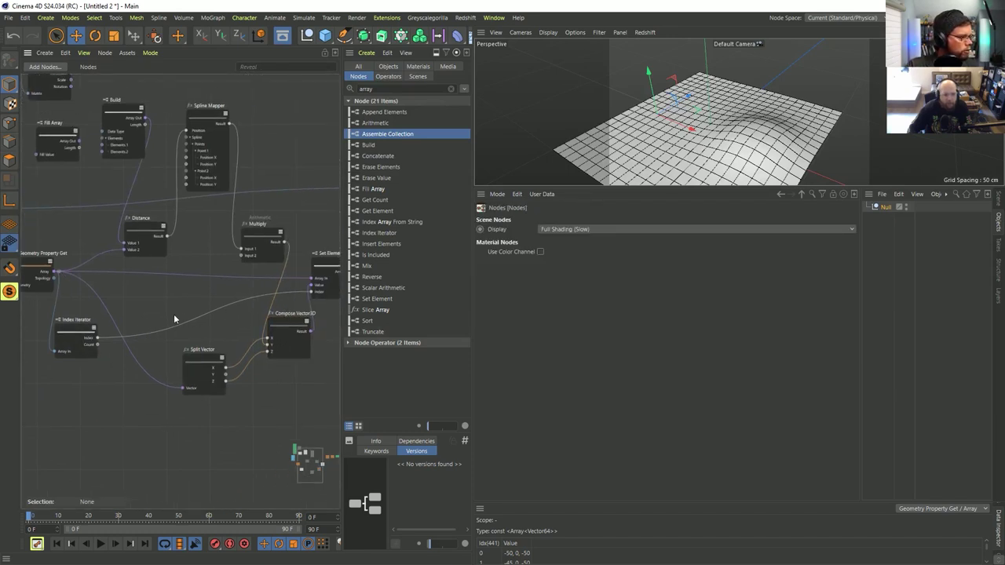
pyautogui.click(80, 330)
pyautogui.press('Delete')
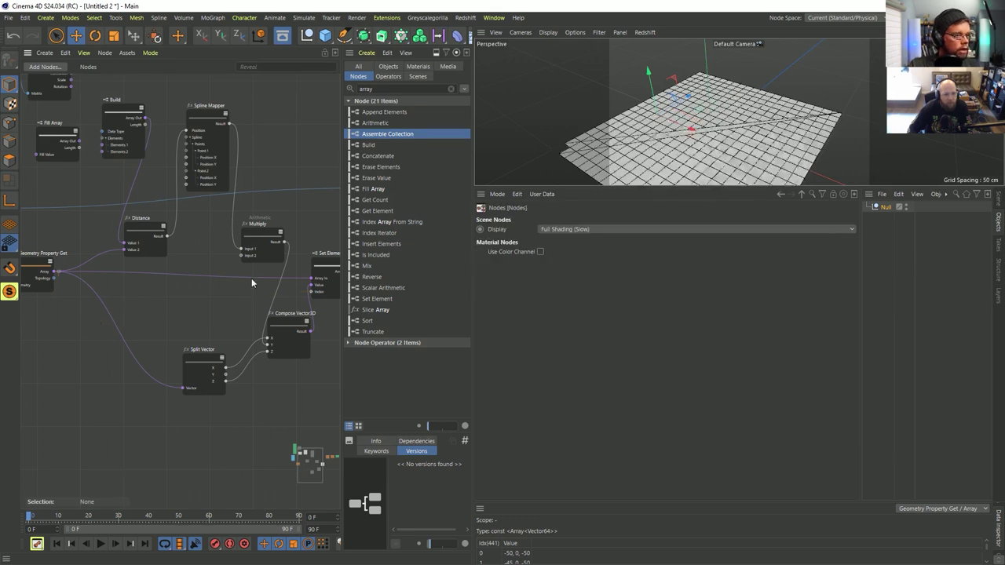
# Step: Connect the Multiply node's Result directly to the Points input of the Point Set node and check the geometry in the viewport
pyautogui.moveTo(330, 285); pyautogui.dragTo(275, 294, button='middle')
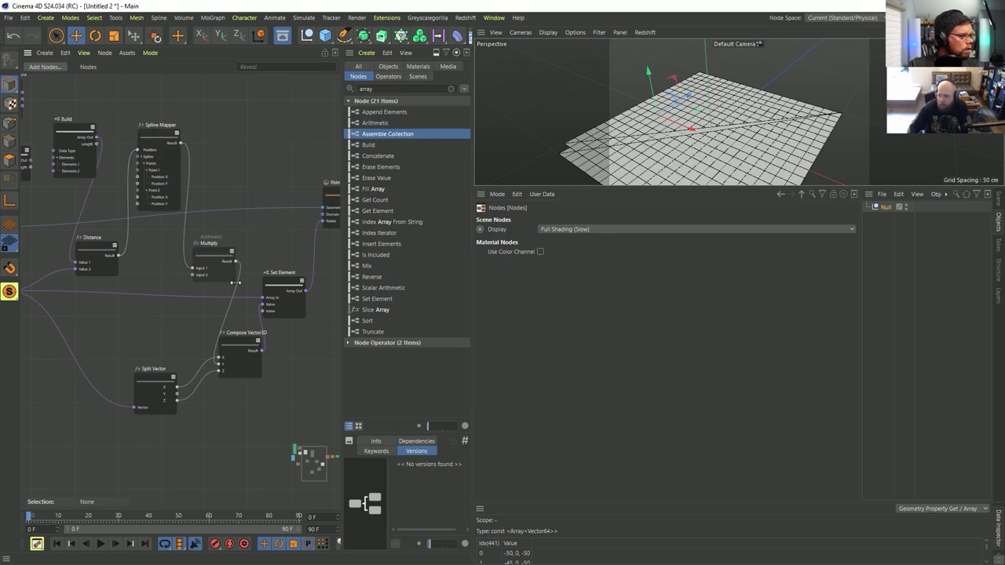
pyautogui.moveTo(231, 275); pyautogui.dragTo(198, 256, button='middle')
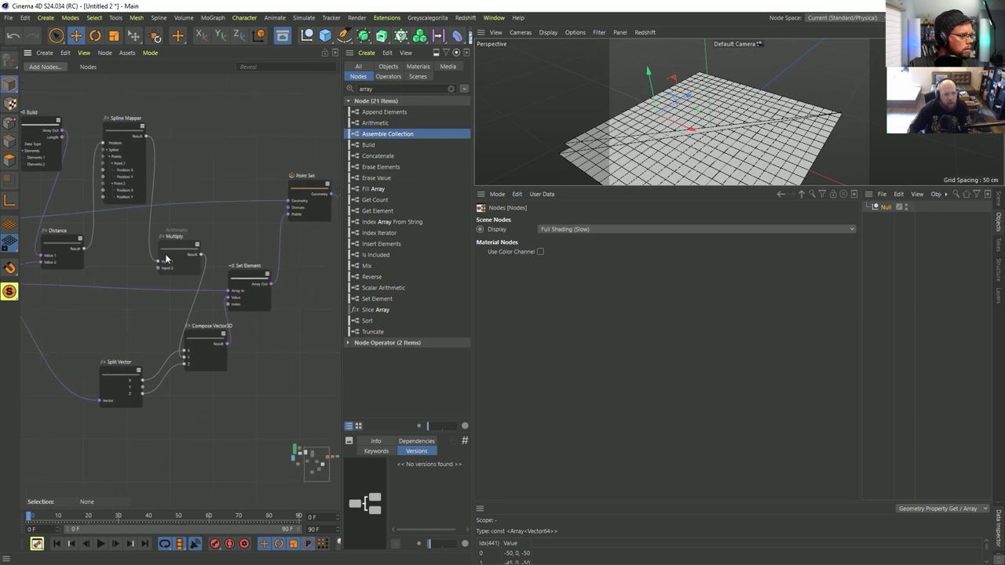
pyautogui.moveTo(198, 256); pyautogui.dragTo(288, 214)
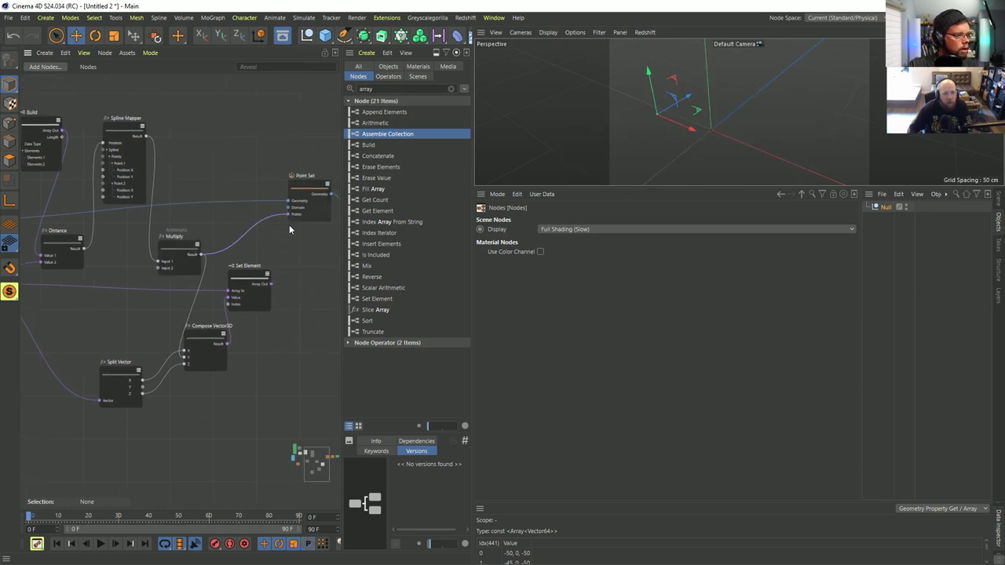
pyautogui.scroll(-10, 698, 132)
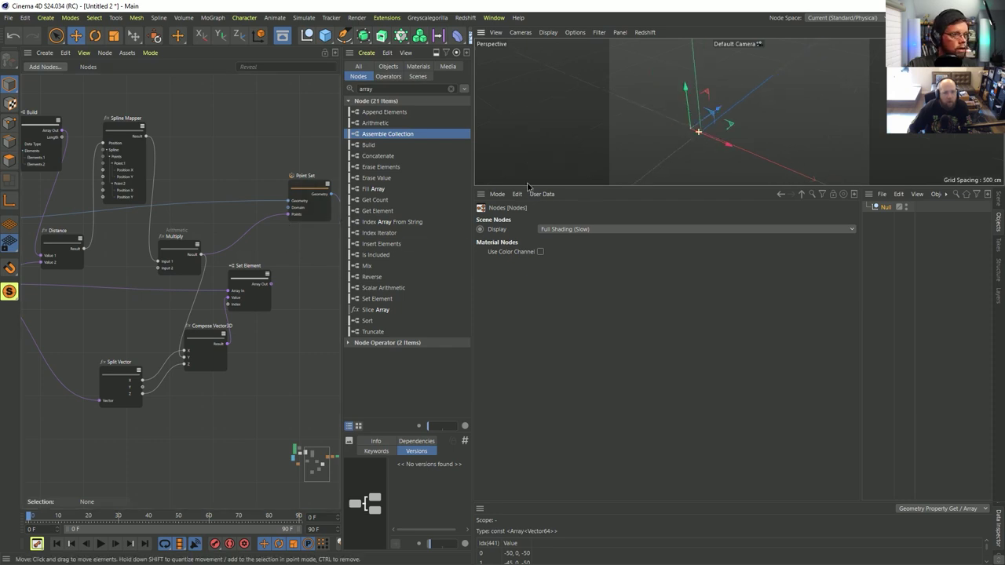
pyautogui.scroll(3, 698, 132)
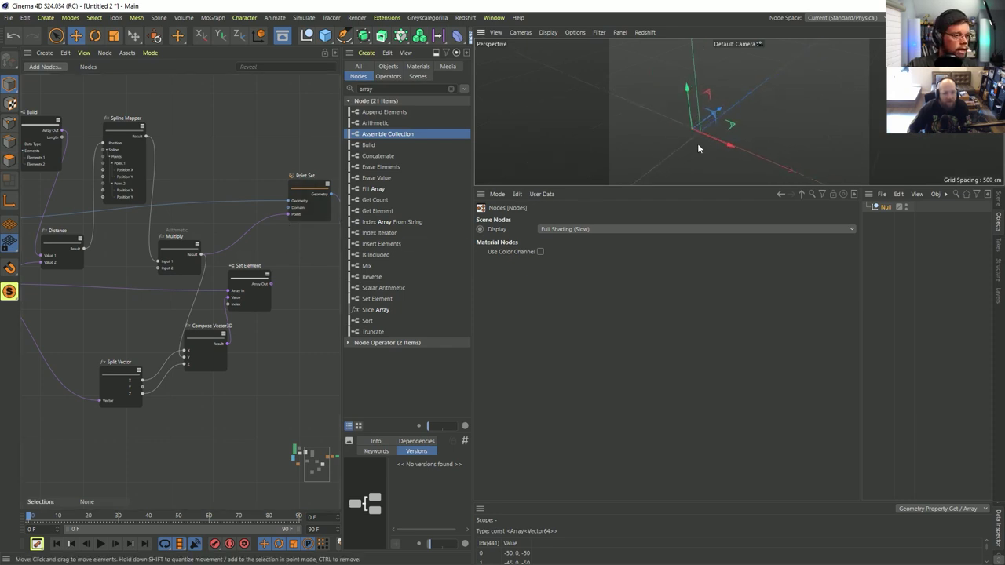
pyautogui.scroll(5, 698, 141)
pyautogui.moveTo(243, 236)
pyautogui.mouseDown(button='middle')
pyautogui.moveTo(320, 247)
pyautogui.moveTo(250, 233)
pyautogui.mouseUp(button='middle')
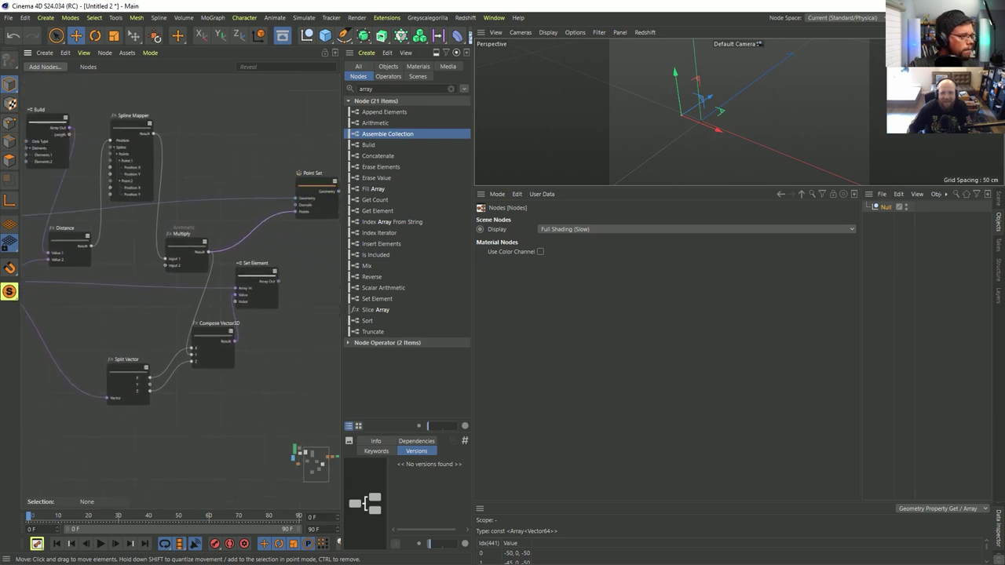
pyautogui.scroll(1, 163, 241)
pyautogui.moveTo(164, 241); pyautogui.dragTo(235, 251, button='middle')
pyautogui.scroll(-2, 235, 251)
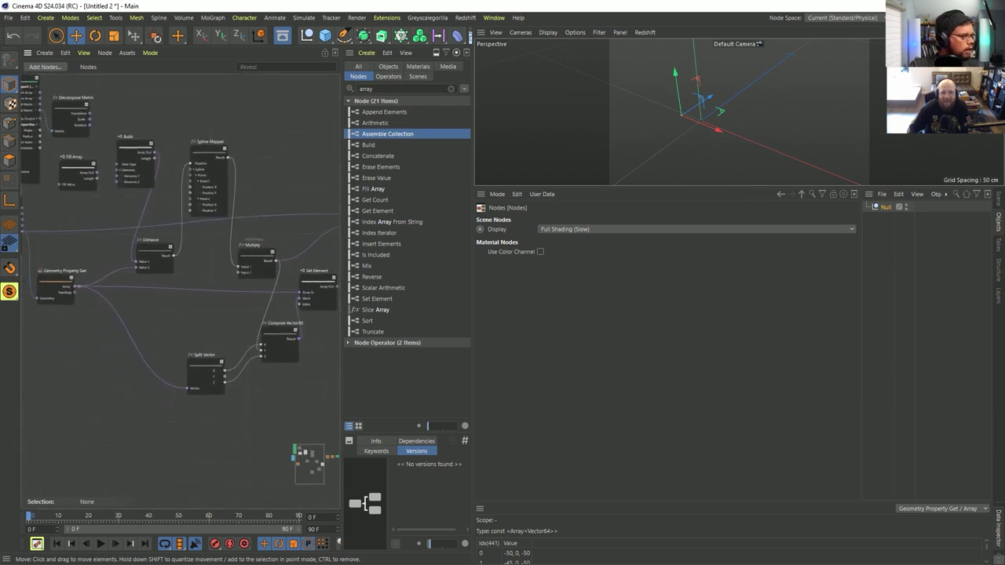
pyautogui.scroll(2, 212, 259)
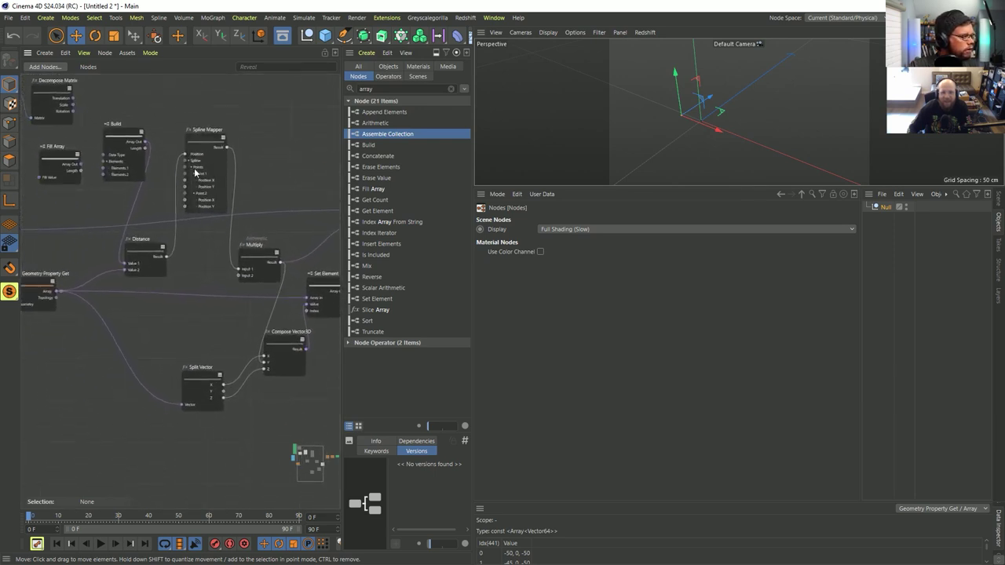
# Step: Nudge the Distance, Set Element and Geometry Property Get nodes to space out the graph
pyautogui.moveTo(141, 248); pyautogui.dragTo(145, 243)
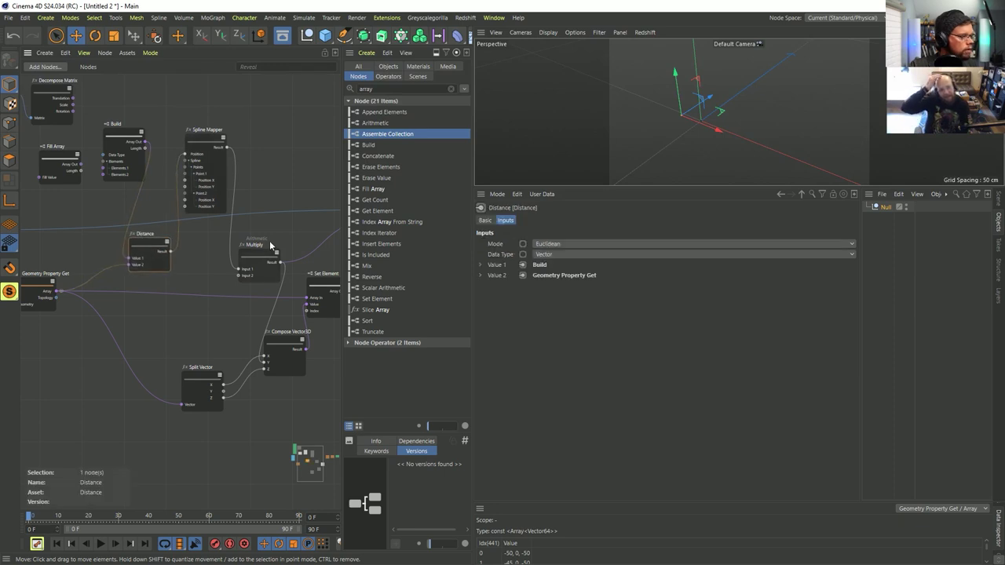
pyautogui.moveTo(270, 246); pyautogui.dragTo(208, 260, button='middle')
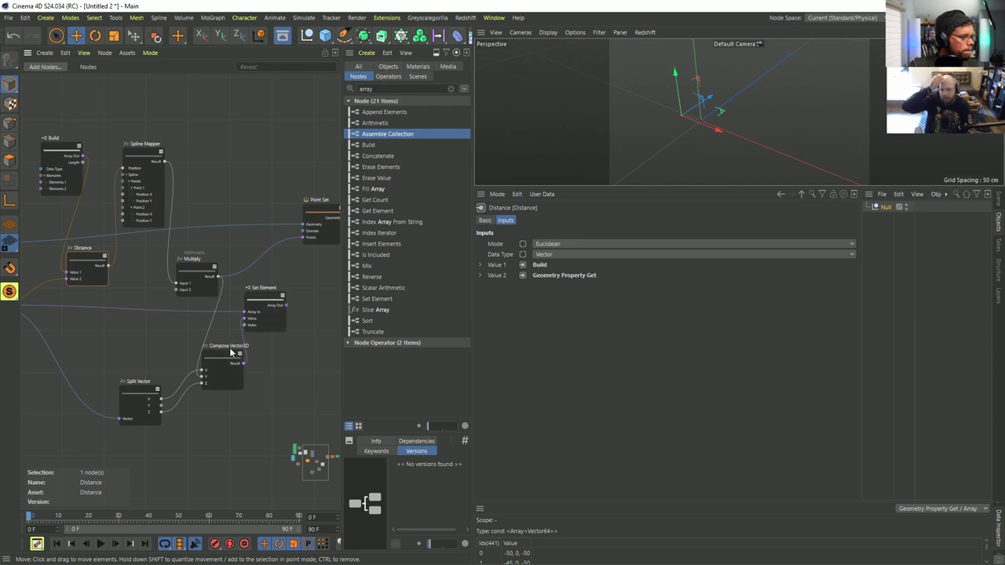
pyautogui.moveTo(264, 304); pyautogui.dragTo(275, 315)
pyautogui.moveTo(274, 315); pyautogui.dragTo(370, 290, button='middle')
pyautogui.moveTo(306, 301); pyautogui.dragTo(226, 324, button='middle')
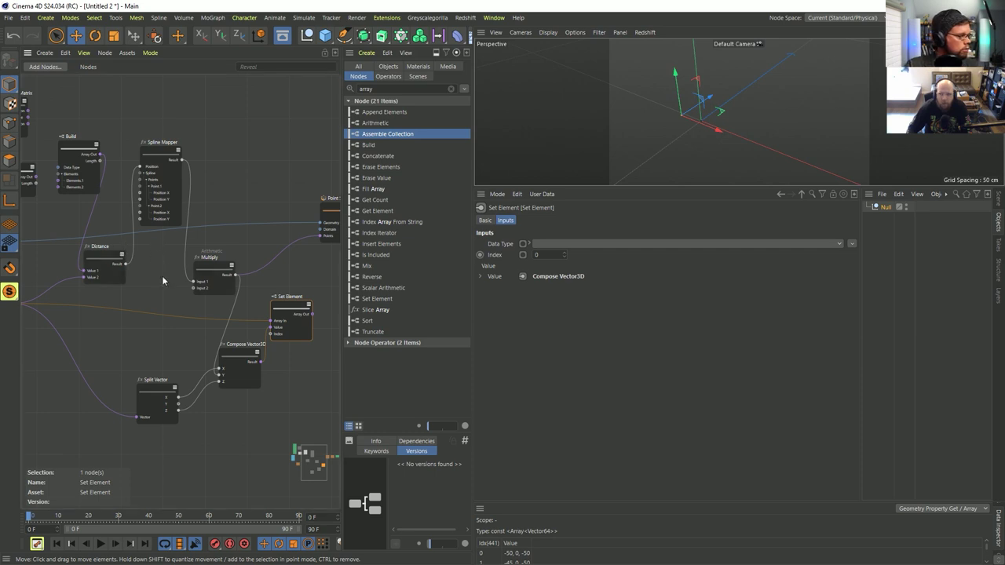
pyautogui.moveTo(162, 275); pyautogui.dragTo(275, 261, button='middle')
pyautogui.moveTo(110, 280); pyautogui.dragTo(129, 267)
pyautogui.moveTo(150, 274); pyautogui.dragTo(106, 288, button='middle')
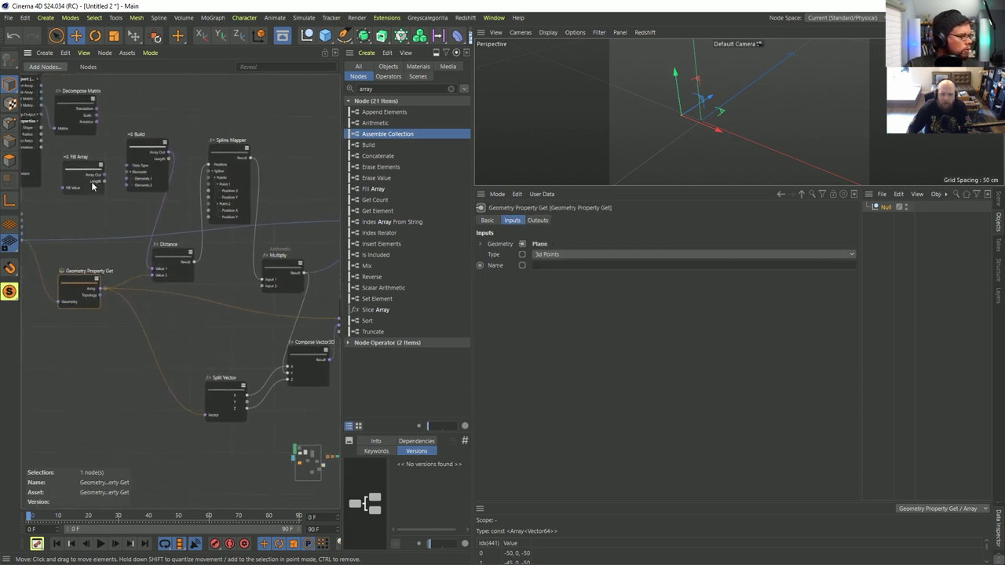
pyautogui.moveTo(273, 331); pyautogui.dragTo(215, 321, button='middle')
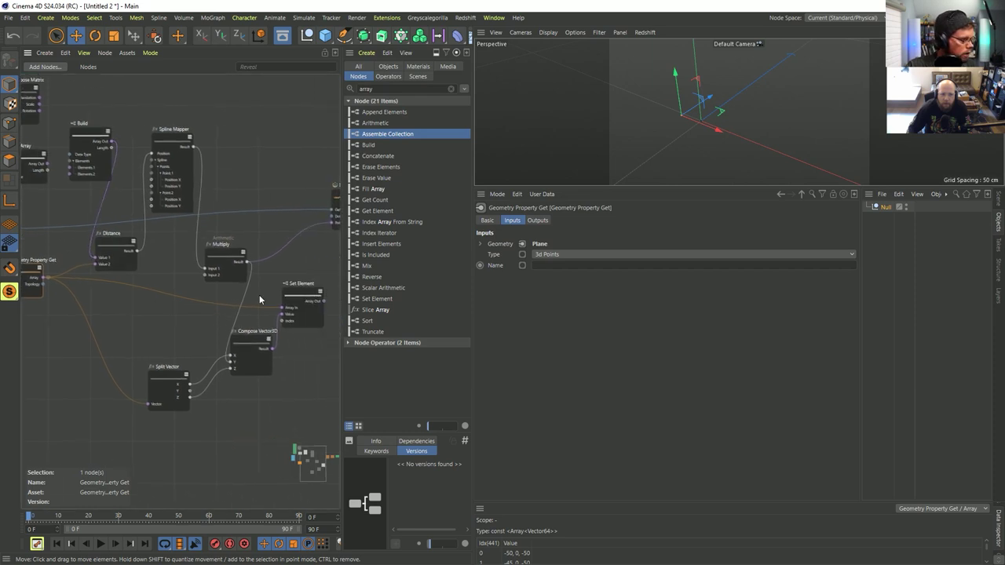
pyautogui.moveTo(259, 297); pyautogui.dragTo(233, 300, button='middle')
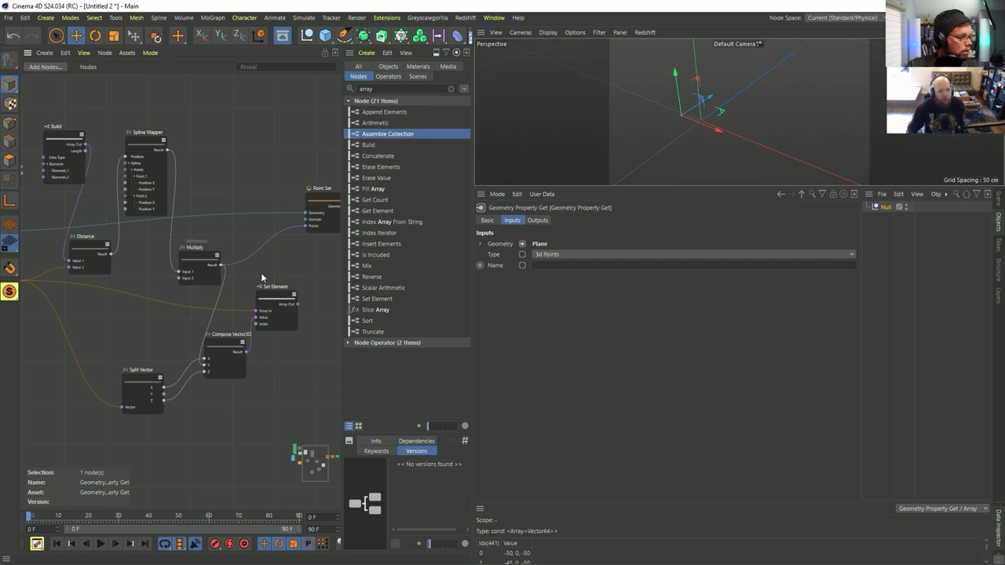
# Step: Move the Compose Vector3D node between Spline Mapper and Point Set, and the Split Vector node up beneath Distance
pyautogui.click(197, 263)
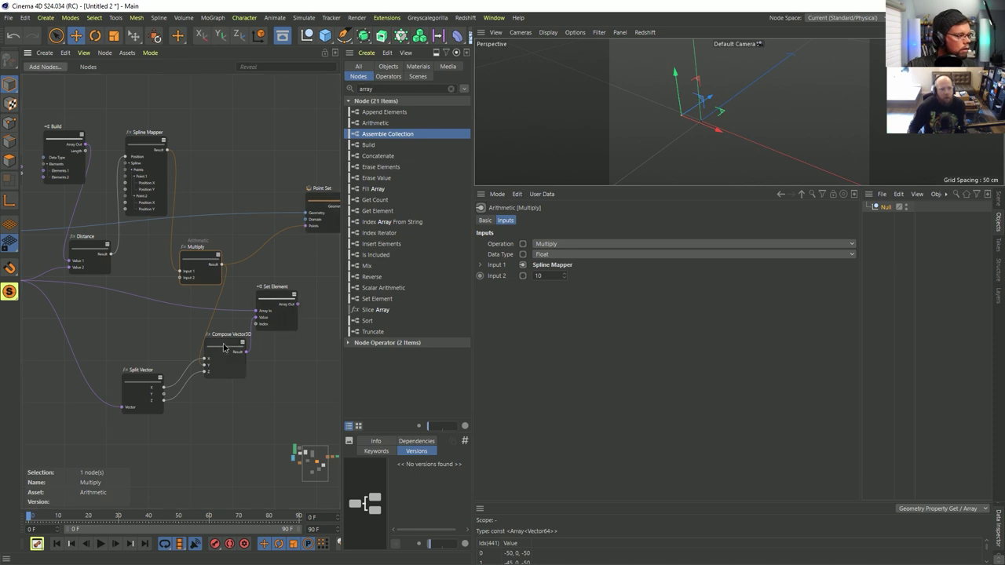
pyautogui.moveTo(224, 347); pyautogui.dragTo(240, 191)
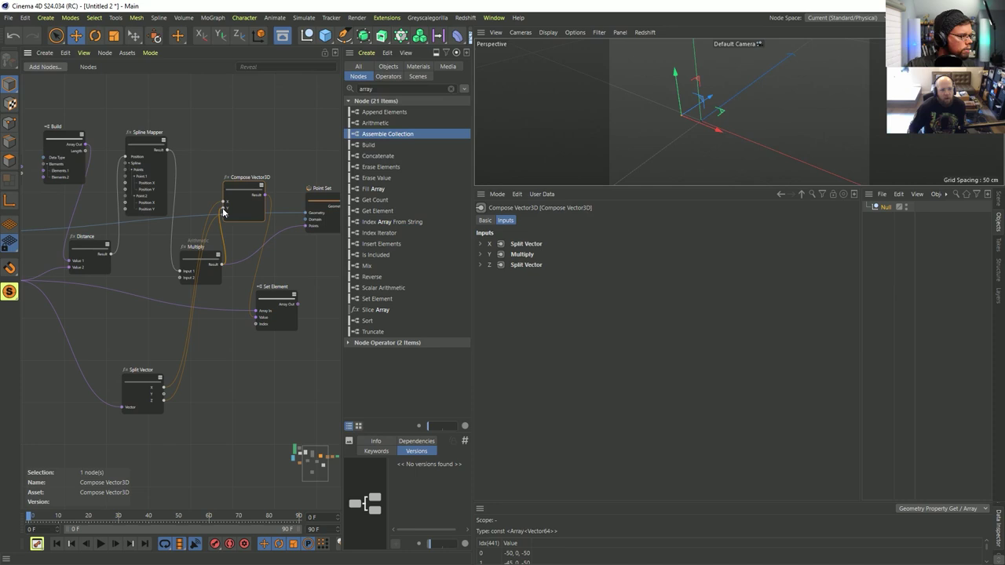
pyautogui.moveTo(145, 379); pyautogui.dragTo(150, 322)
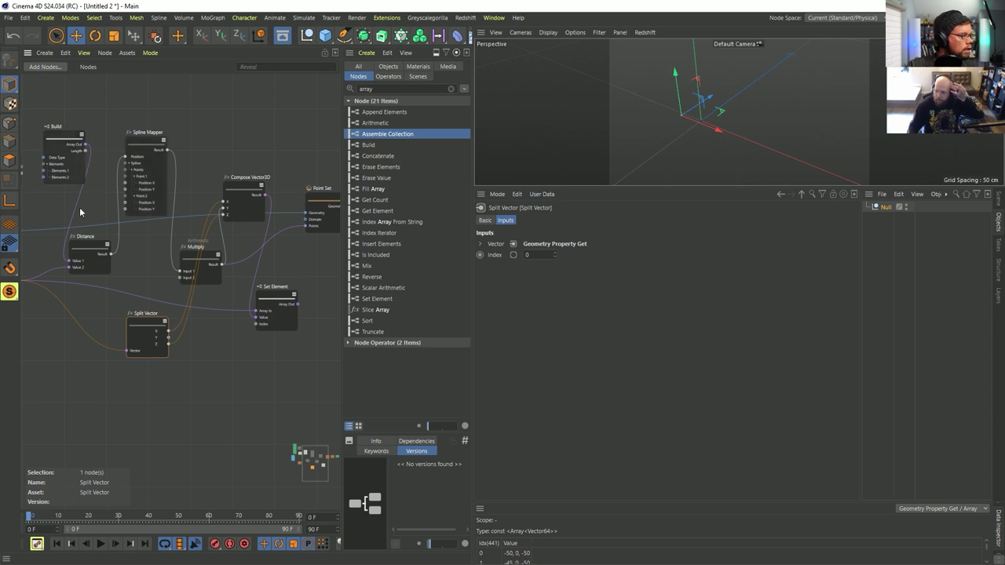
pyautogui.moveTo(154, 323); pyautogui.dragTo(158, 301)
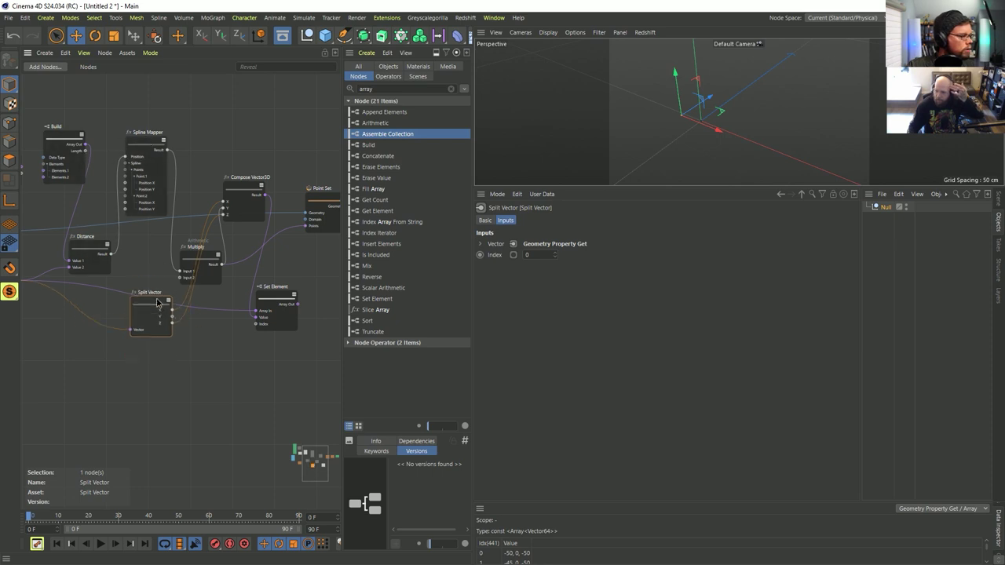
pyautogui.moveTo(238, 189); pyautogui.dragTo(242, 196)
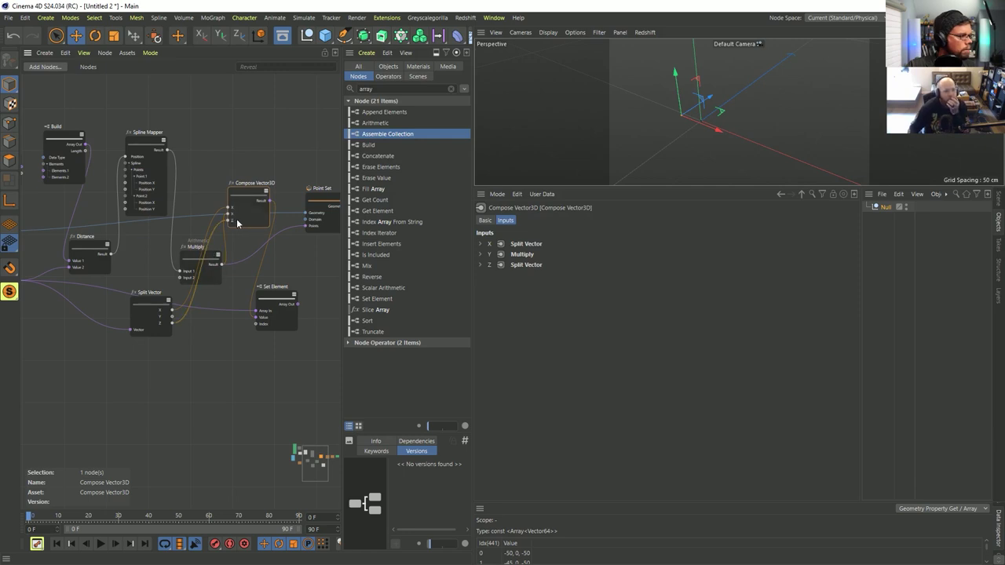
# Step: Connect Compose Vector3D's Result to the Points input of Point Set and reposition Compose Vector3D between Multiply and Point Set
pyautogui.moveTo(267, 205); pyautogui.dragTo(305, 227)
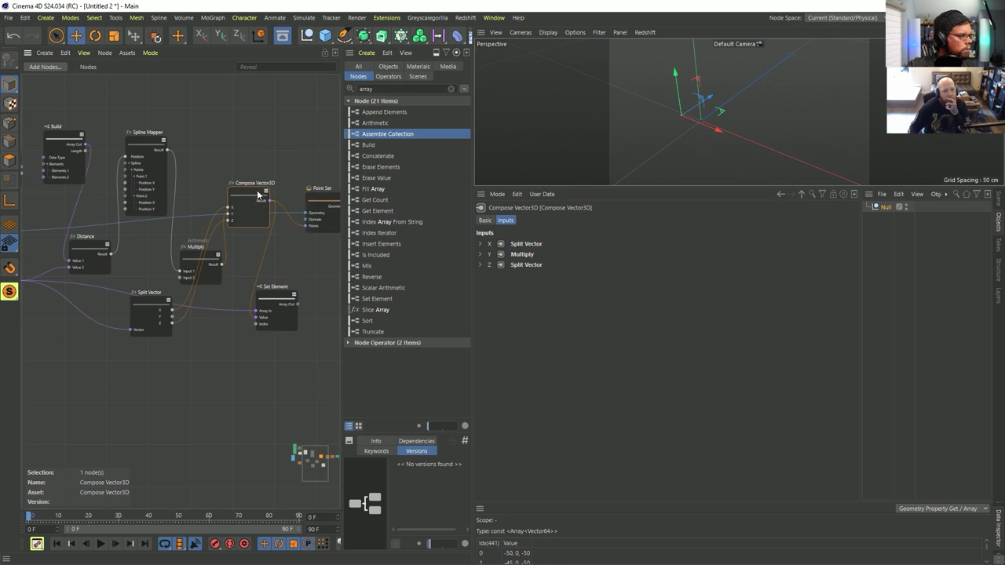
pyautogui.moveTo(260, 195); pyautogui.dragTo(267, 204)
pyautogui.keyDown('alt'); pyautogui.moveTo(760, 143); pyautogui.dragTo(680, 142); pyautogui.keyUp('alt')
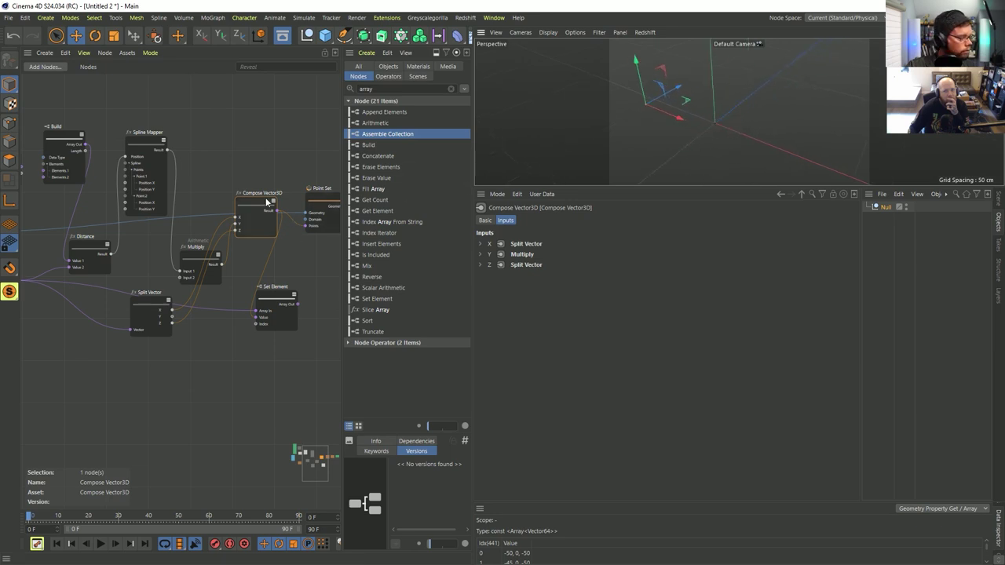
pyautogui.moveTo(262, 203); pyautogui.dragTo(266, 236)
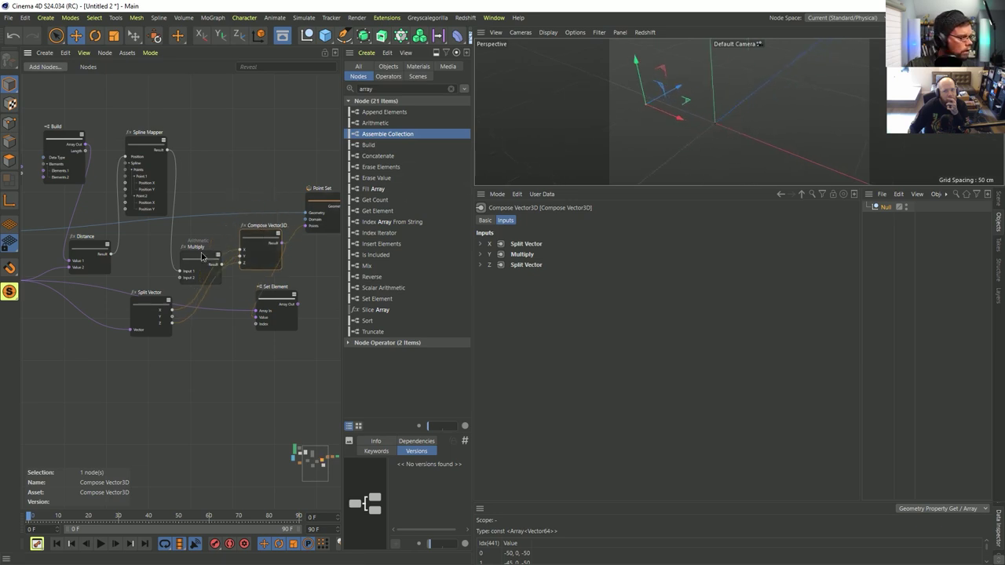
# Step: Move the Multiply node slightly up and the Split Vector node lower to tidy the graph
pyautogui.moveTo(202, 257); pyautogui.dragTo(190, 236)
pyautogui.moveTo(190, 236); pyautogui.dragTo(246, 222, button='middle')
pyautogui.moveTo(235, 278); pyautogui.dragTo(232, 283, button='middle')
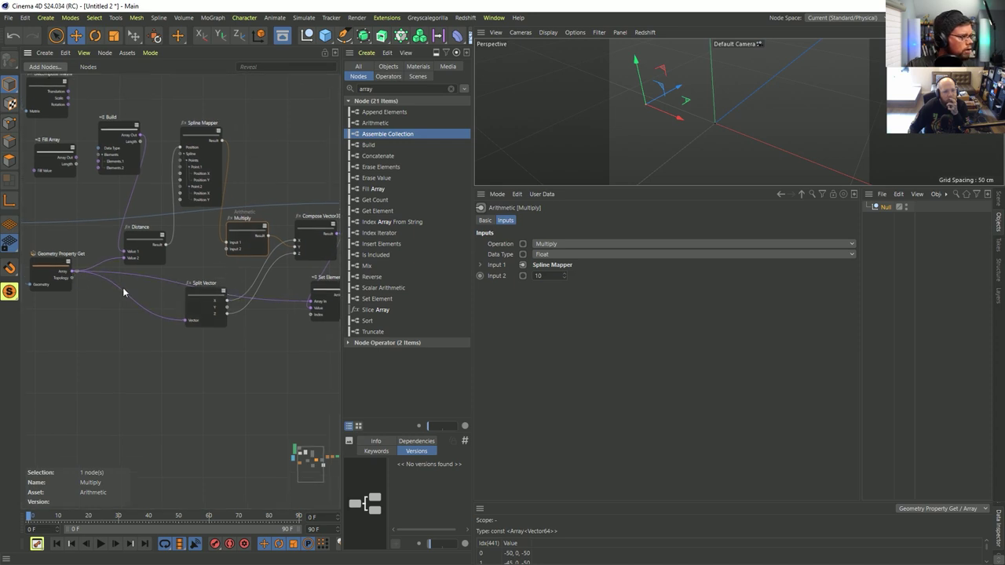
pyautogui.moveTo(197, 292); pyautogui.dragTo(199, 302)
pyautogui.moveTo(293, 269); pyautogui.dragTo(259, 288, button='middle')
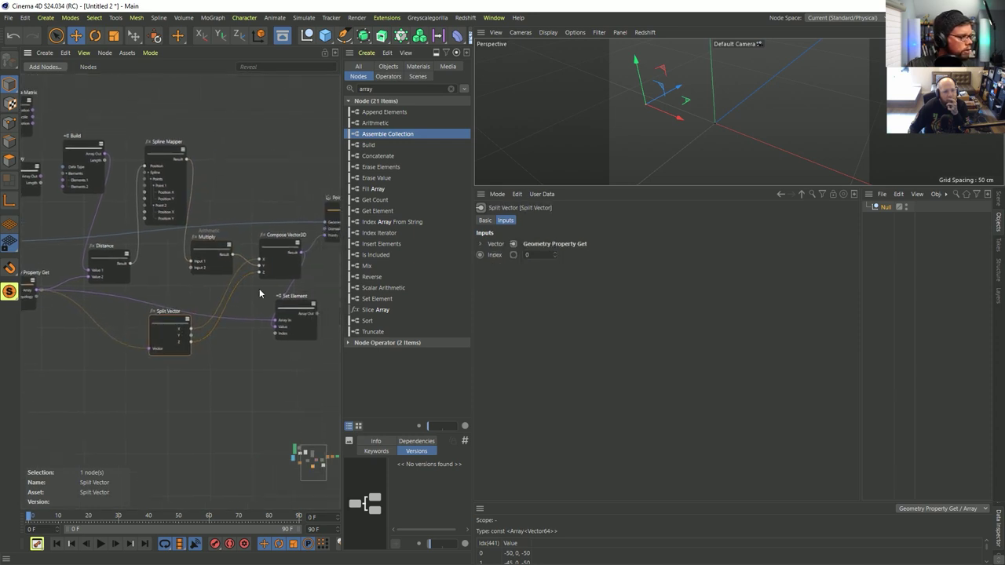
pyautogui.scroll(-1, 216, 245)
pyautogui.scroll(2, 152, 185)
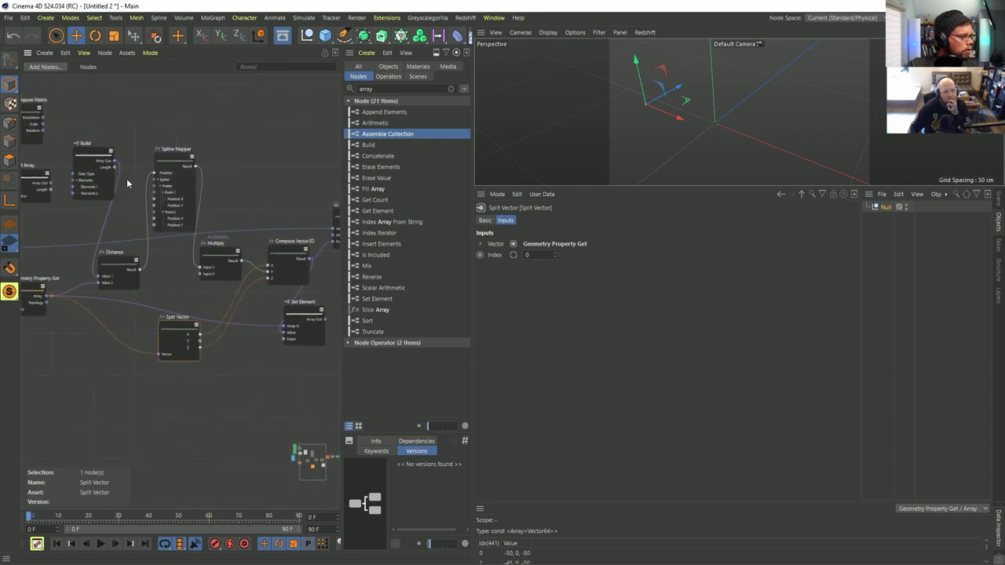
# Step: Delete the Set Element node and shift Compose Vector3D down into the freed space beside Multiply
pyautogui.click(175, 157)
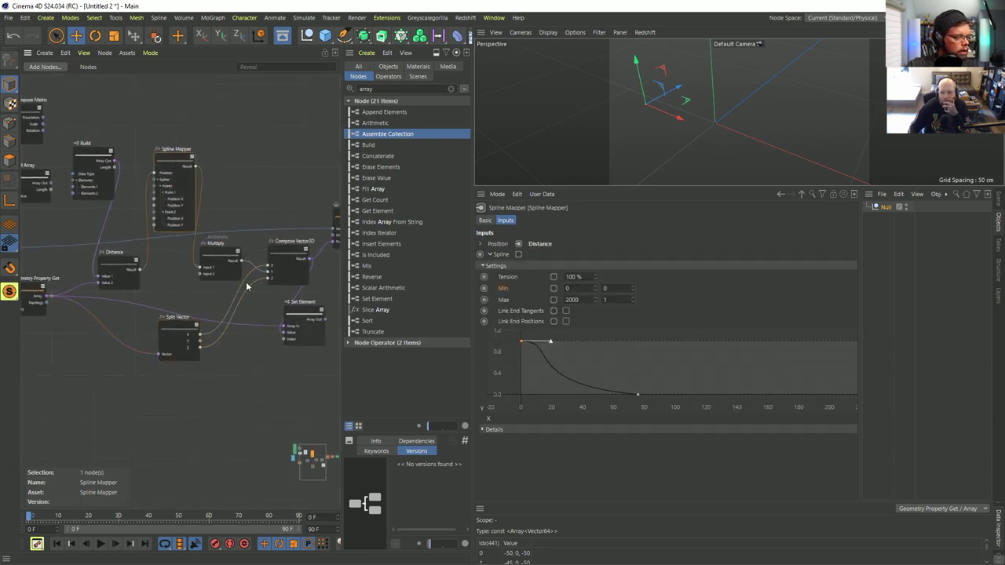
pyautogui.moveTo(227, 262); pyautogui.dragTo(192, 237, button='middle')
pyautogui.click(185, 231)
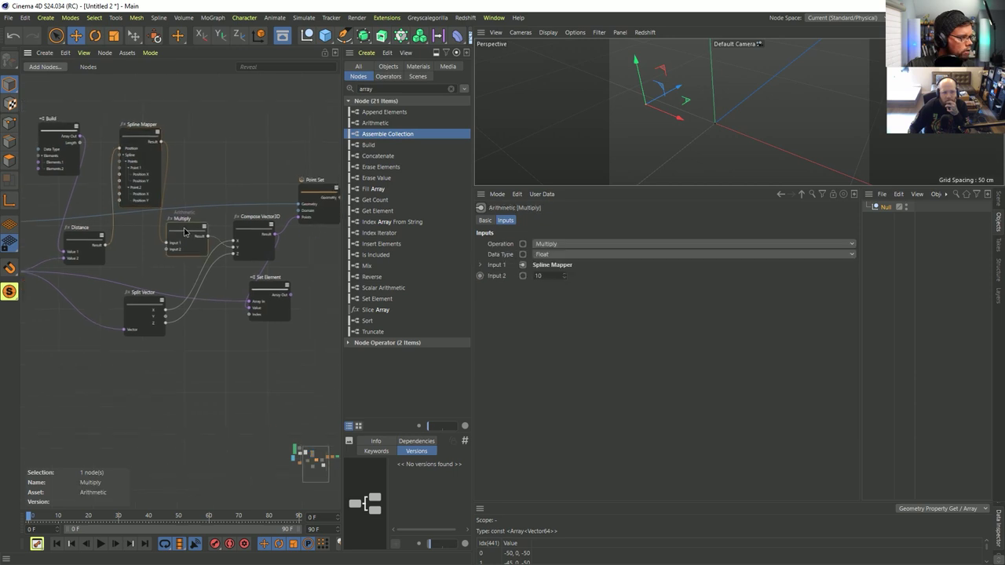
pyautogui.click(254, 229)
pyautogui.click(270, 290)
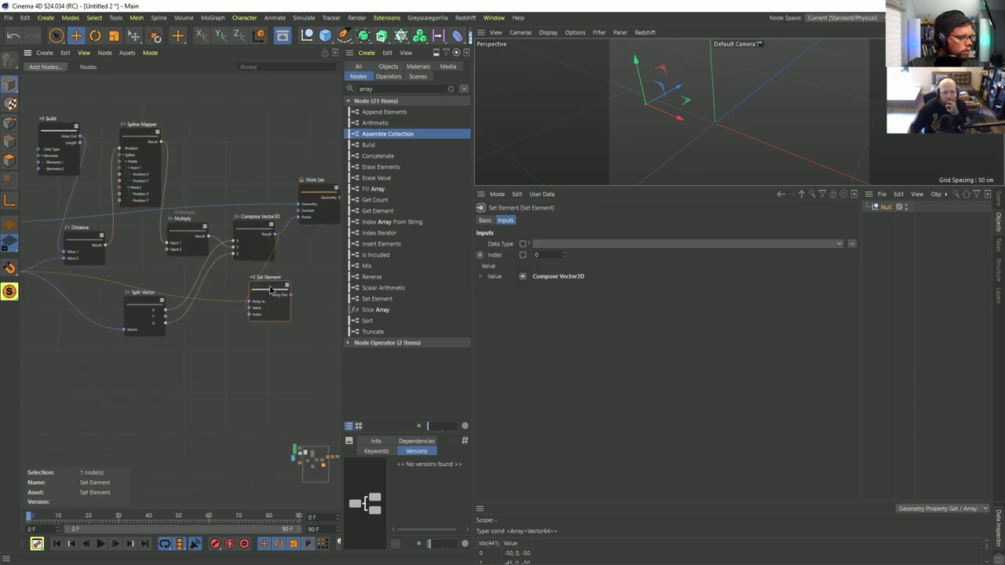
pyautogui.press('Delete')
pyautogui.click(275, 235)
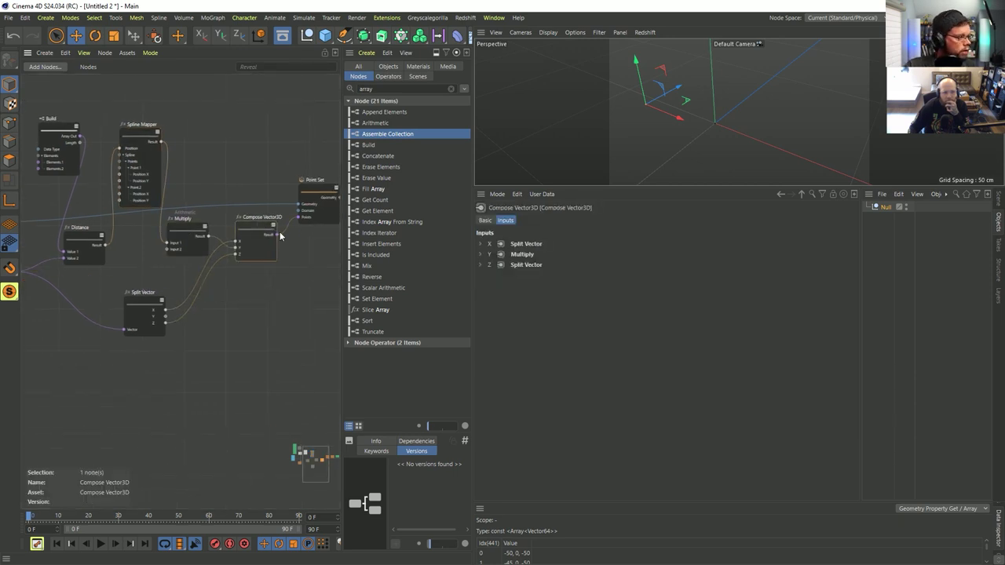
pyautogui.moveTo(262, 233); pyautogui.dragTo(263, 250)
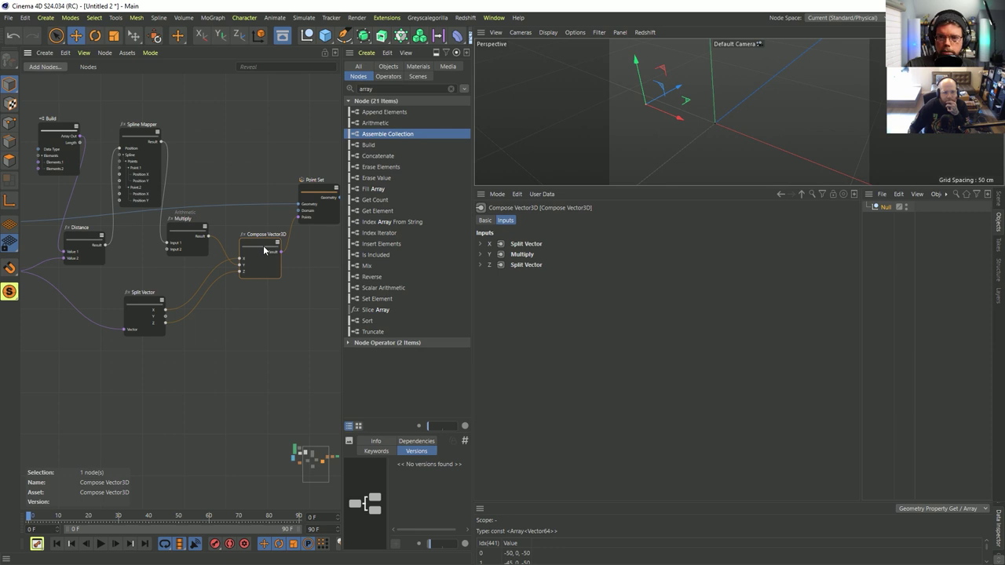
pyautogui.moveTo(262, 248); pyautogui.dragTo(256, 248)
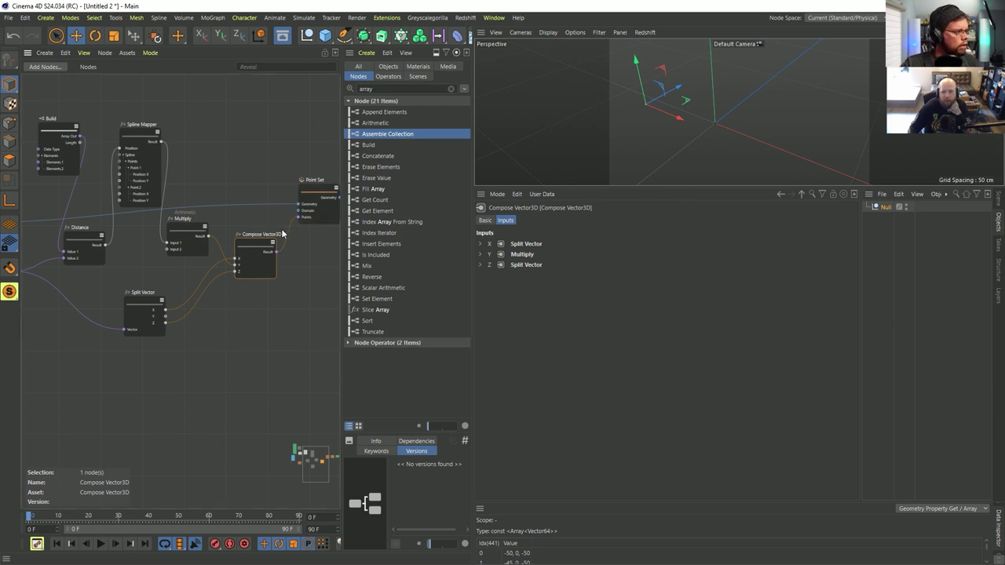
# Step: Enlarge the Data Inspector and inspect the data at Compose Vector3D's Result port
pyautogui.moveTo(267, 234)
pyautogui.keyDown('alt'); pyautogui.mouseDown(button='middle')
pyautogui.moveTo(288, 225)
pyautogui.moveTo(279, 238)
pyautogui.mouseUp(button='middle'); pyautogui.keyUp('alt')
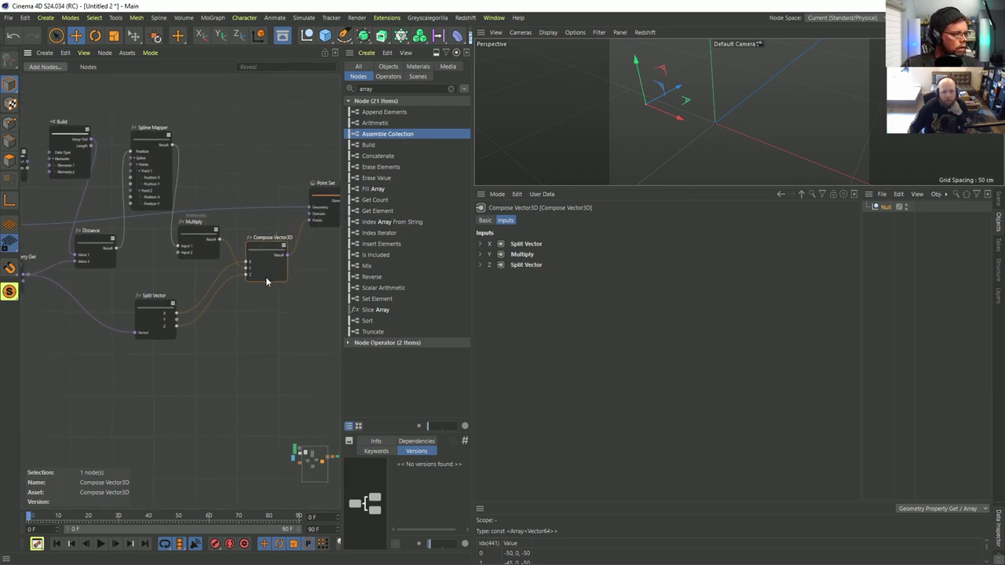
pyautogui.moveTo(571, 500); pyautogui.dragTo(573, 339)
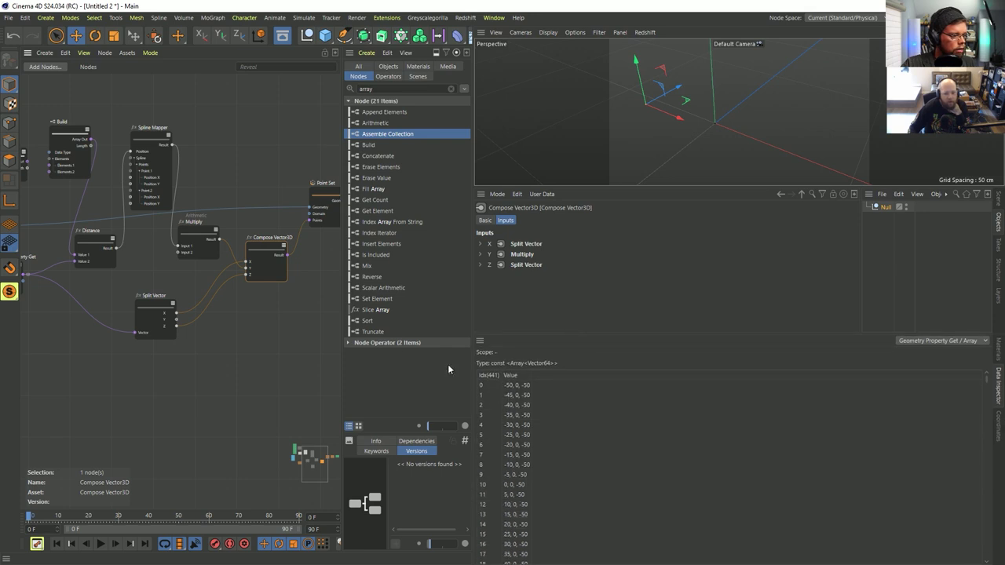
pyautogui.rightClick(285, 254)
pyautogui.click(277, 253)
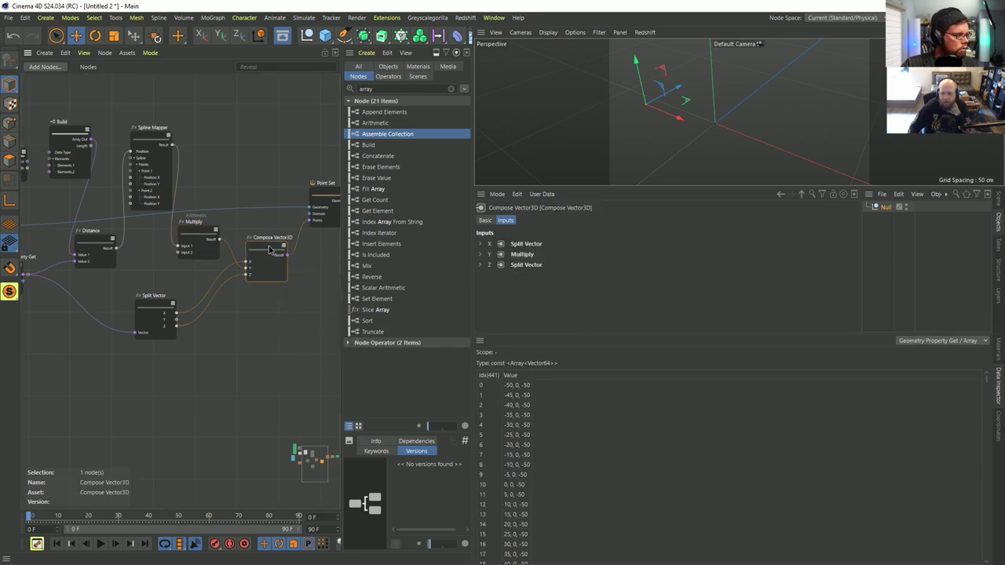
pyautogui.rightClick(287, 255)
pyautogui.click(309, 305)
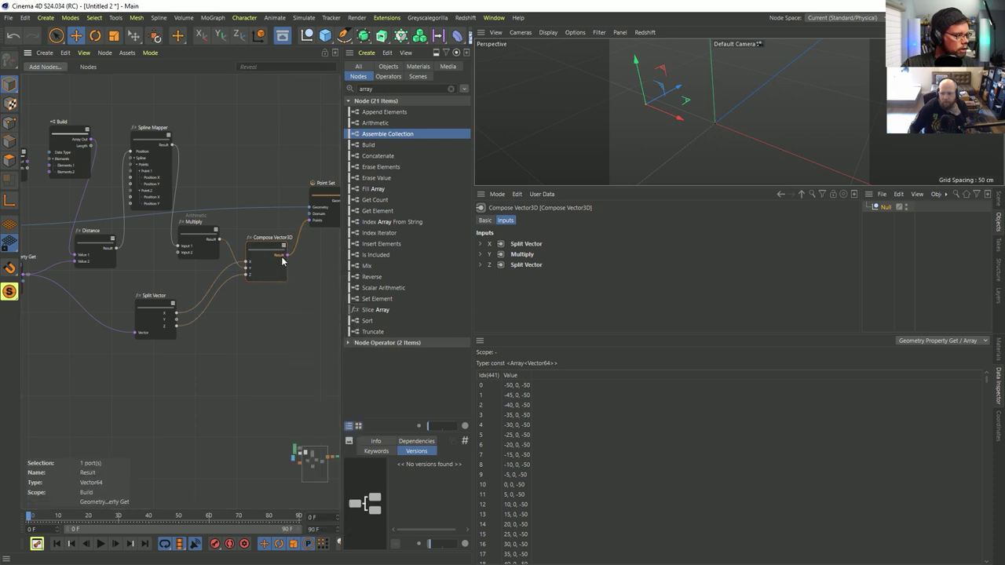
pyautogui.rightClick(285, 258)
pyautogui.click(318, 312)
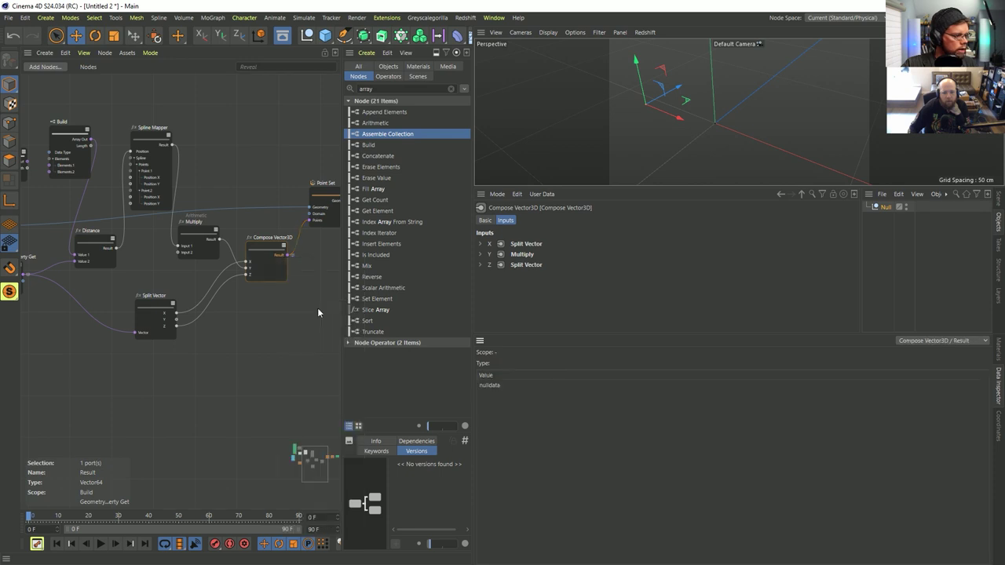
# Step: Inspect the data at the Multiply node's Result port and review its inputs
pyautogui.scroll(3, 286, 275)
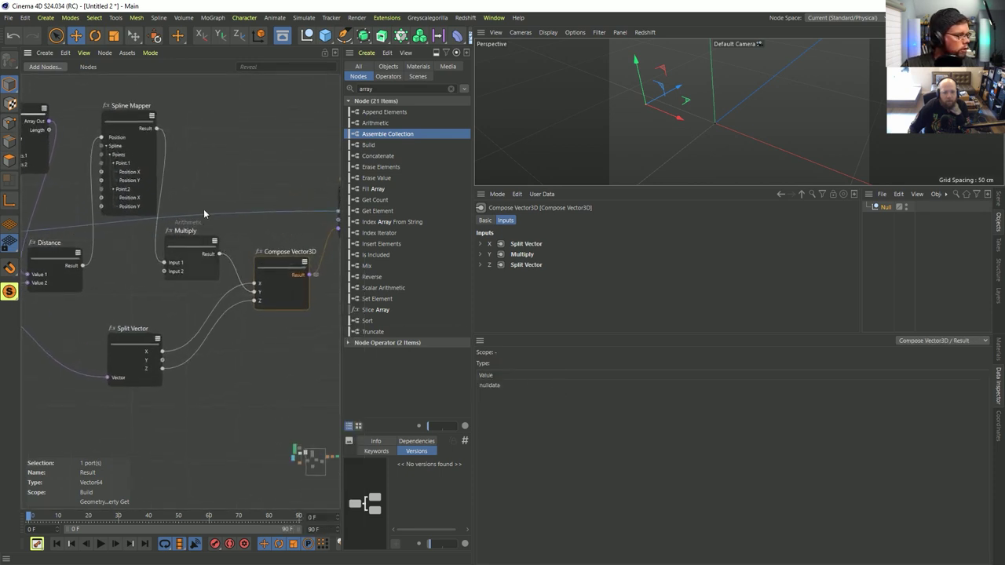
pyautogui.moveTo(185, 190); pyautogui.dragTo(210, 213, button='middle')
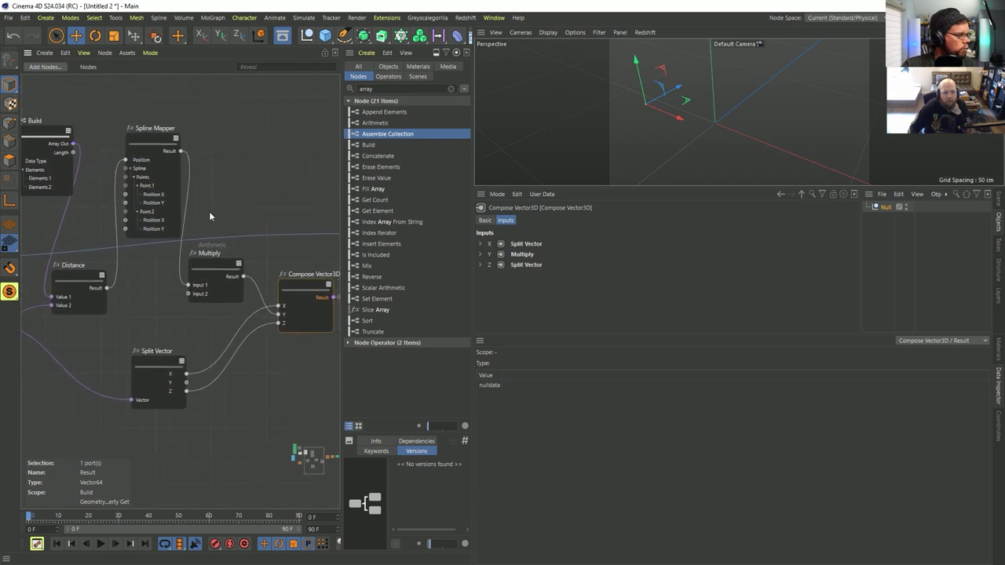
pyautogui.rightClick(232, 275)
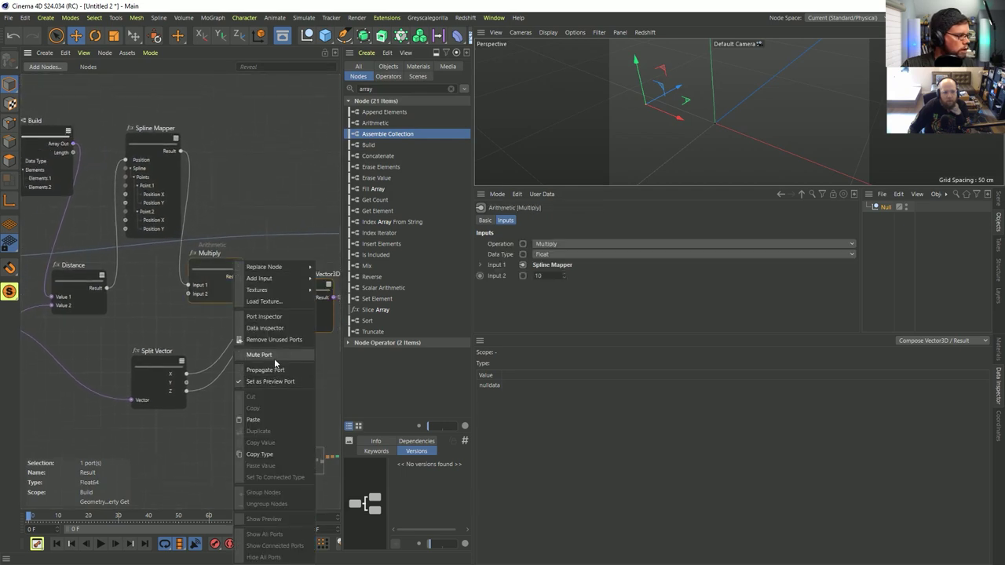
pyautogui.click(266, 328)
pyautogui.moveTo(231, 261); pyautogui.dragTo(265, 306, button='middle')
pyautogui.click(265, 327)
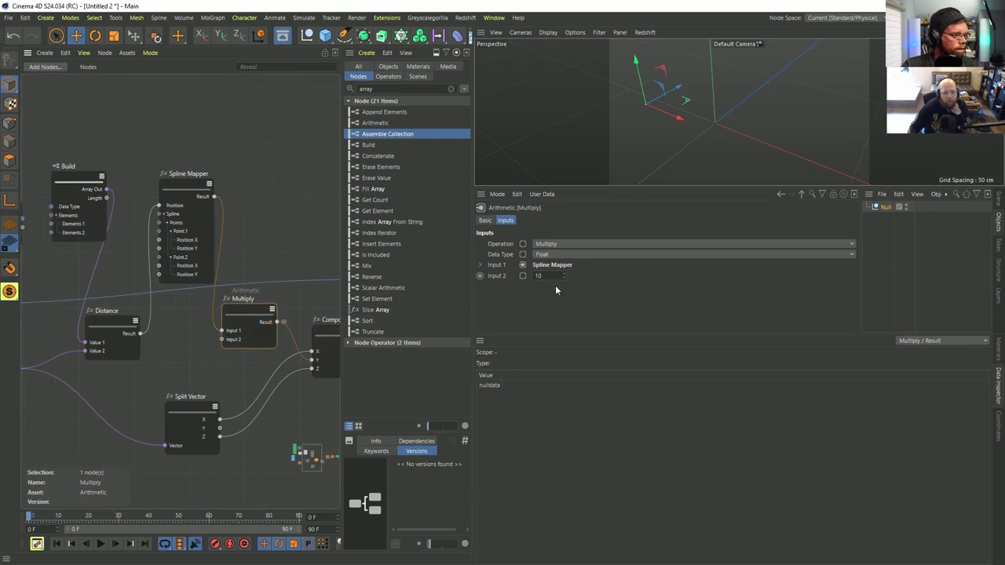
# Step: Trace the data upstream by inspecting the Result ports of Spline Mapper and Distance
pyautogui.click(198, 221)
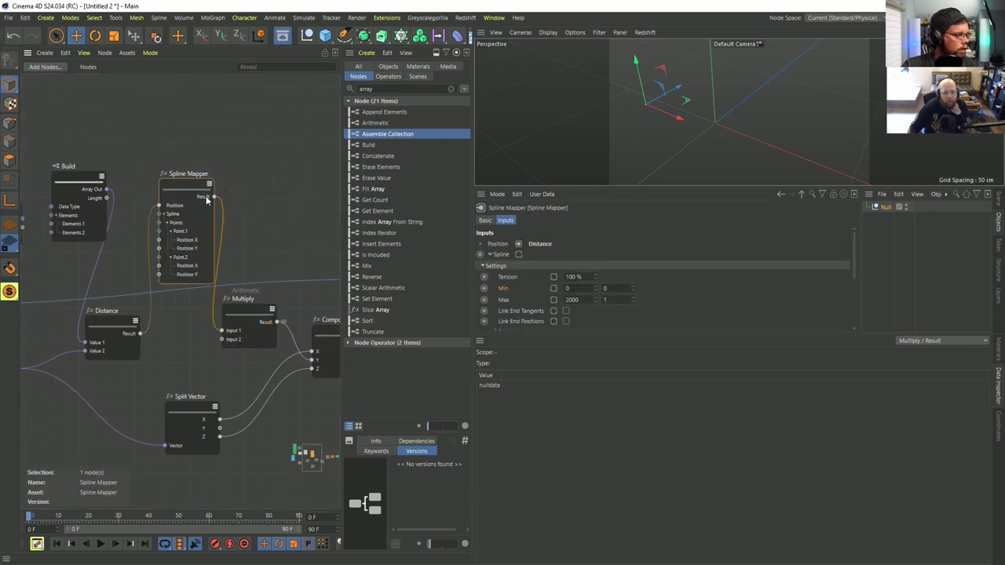
pyautogui.rightClick(209, 203)
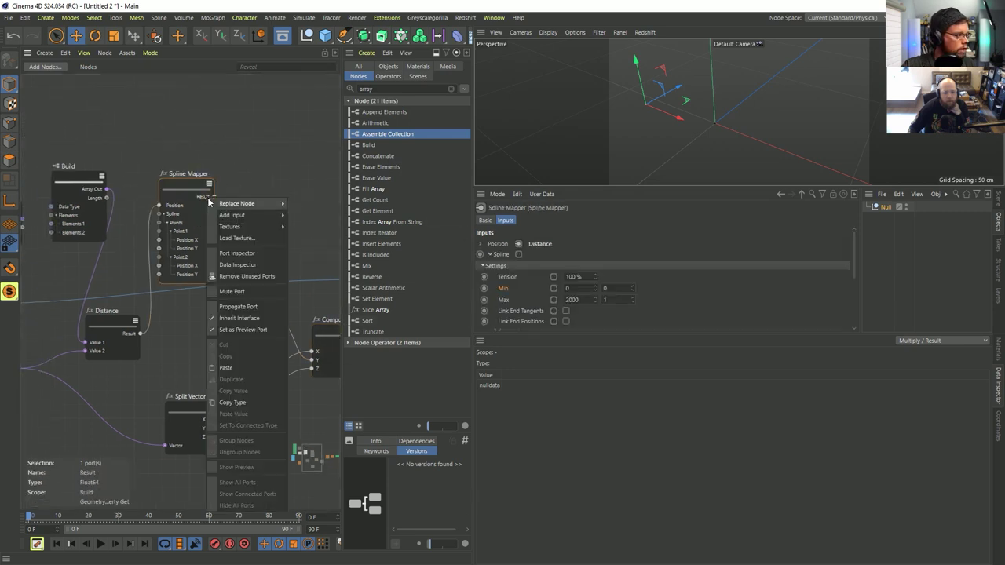
pyautogui.click(238, 265)
pyautogui.moveTo(308, 287); pyautogui.dragTo(415, 314, button='middle')
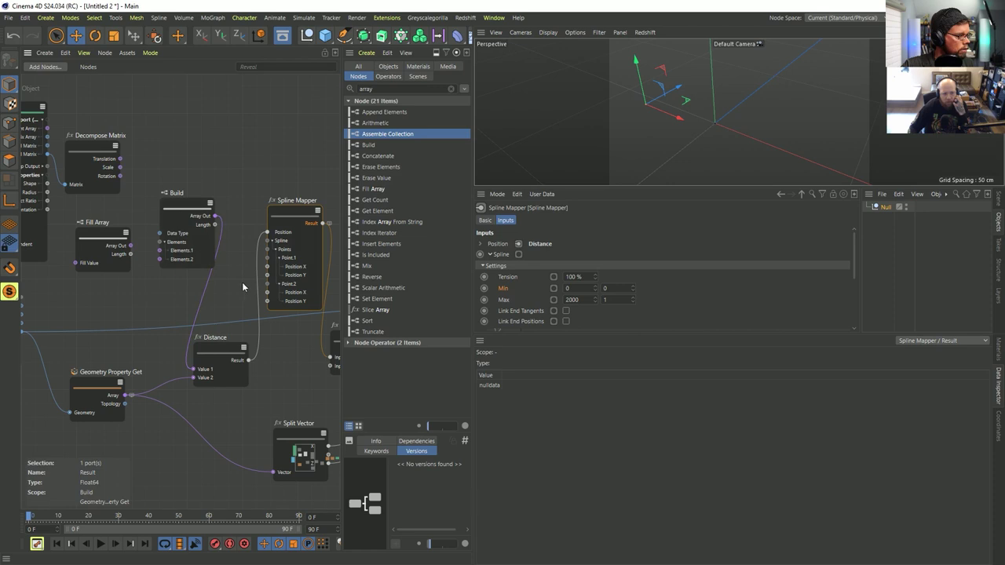
pyautogui.moveTo(227, 351); pyautogui.dragTo(181, 271, button='middle')
pyautogui.rightClick(193, 283)
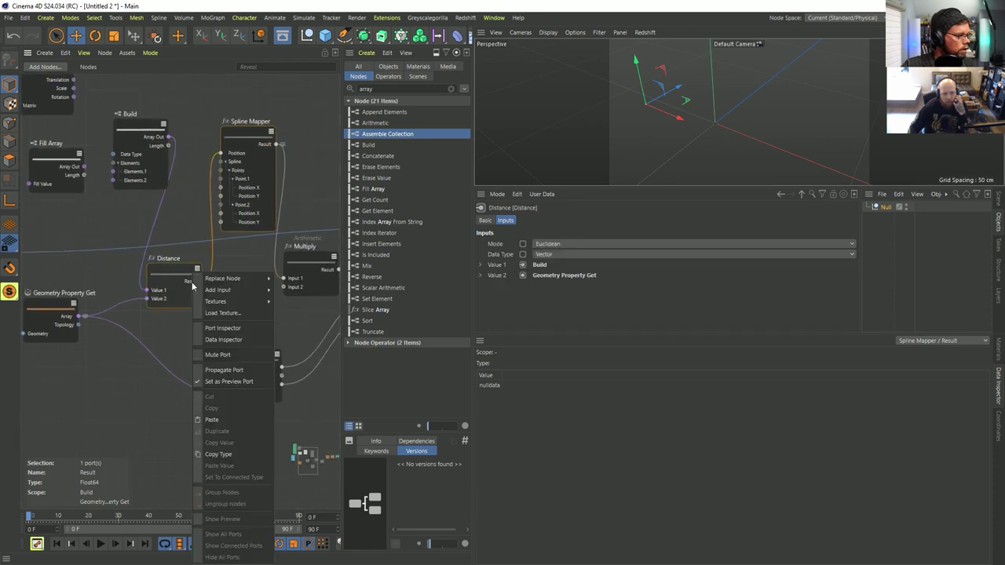
pyautogui.click(224, 340)
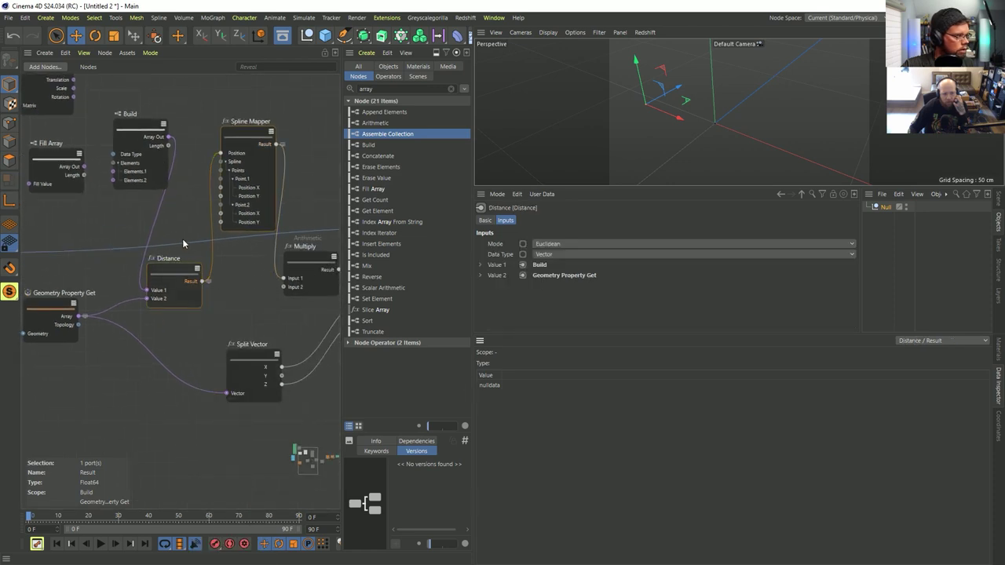
# Step: Review the input settings of the Distance and Build nodes
pyautogui.moveTo(183, 244); pyautogui.dragTo(287, 229, button='middle')
pyautogui.click(291, 261)
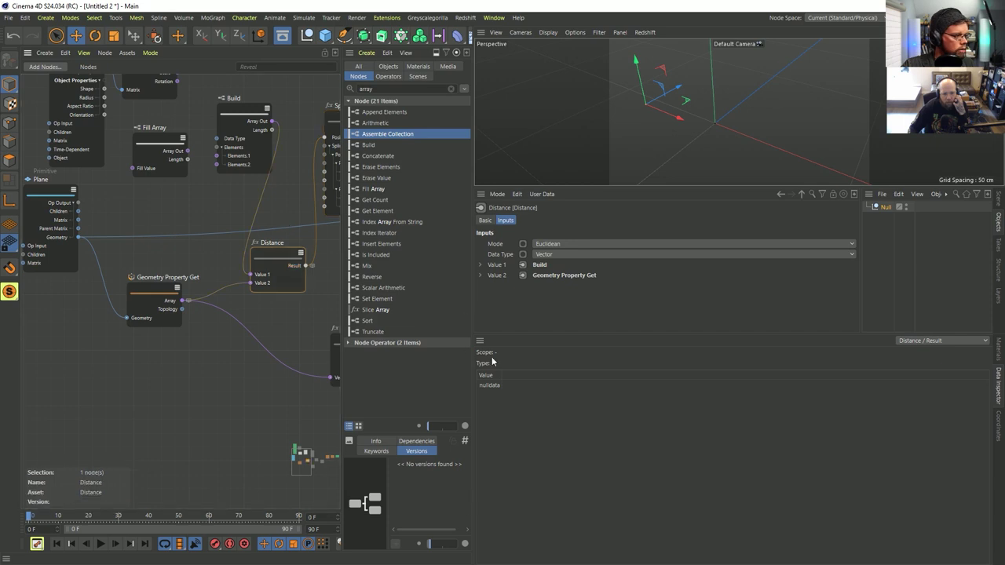
pyautogui.moveTo(186, 252); pyautogui.dragTo(117, 296, button='middle')
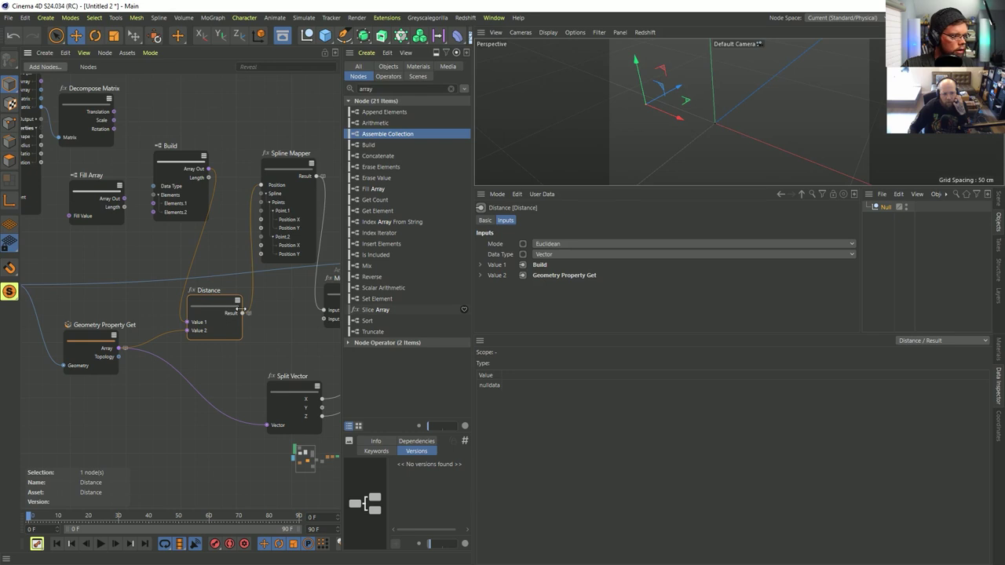
pyautogui.click(188, 170)
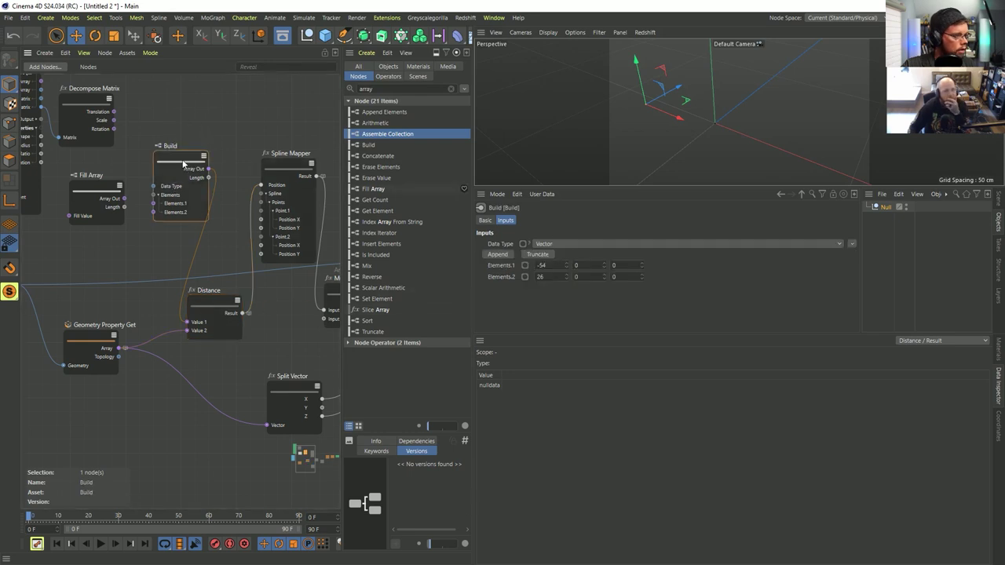
pyautogui.moveTo(330, 270); pyautogui.dragTo(228, 236, button='middle')
pyautogui.keyDown('alt'); pyautogui.moveTo(228, 236); pyautogui.dragTo(152, 239, button='right'); pyautogui.keyUp('alt')
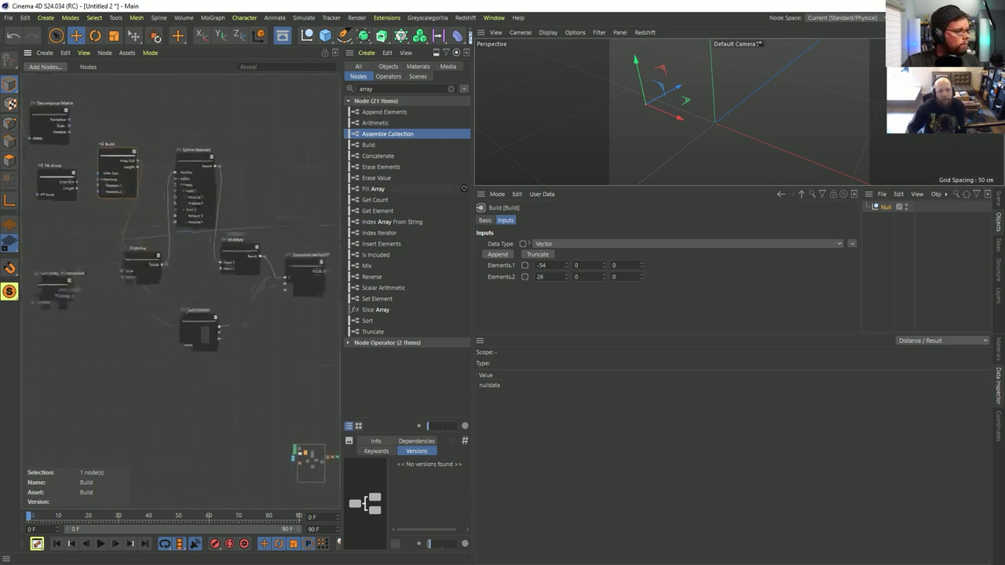
# Step: Undo the graph simplification to restore the iterator setup with Index Iterator, Get Element and Set Element
pyautogui.click(279, 175)
pyautogui.hotkey('ctrl', 'z')
pyautogui.hotkey('ctrl', 'z')
pyautogui.hotkey('ctrl', 'z')
pyautogui.hotkey('ctrl', 'z')
pyautogui.hotkey('ctrl', 'z')
pyautogui.hotkey('ctrl', 'z')
pyautogui.hotkey('ctrl', 'z')
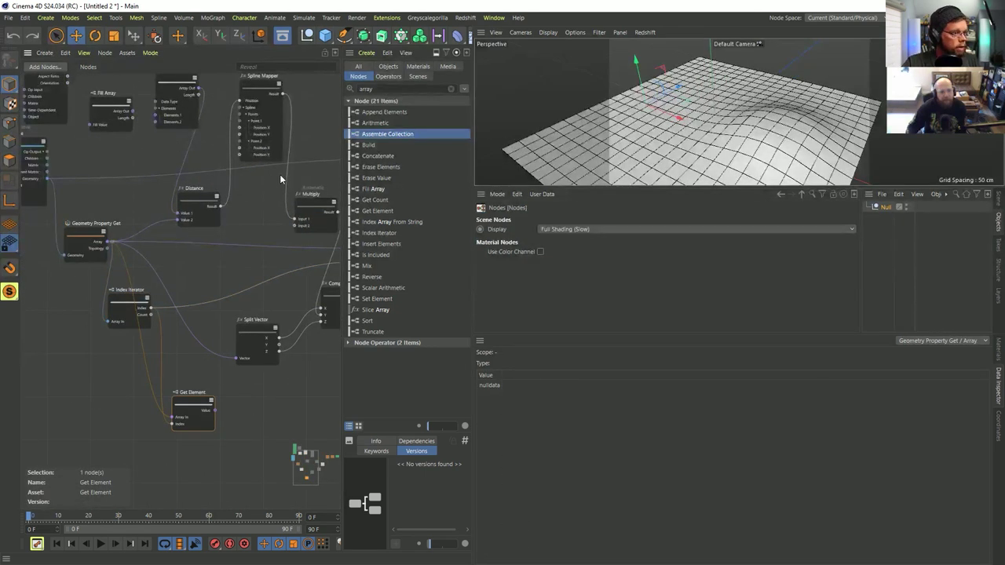
# Step: Connect Decompose Matrix's Translation to Distance's Value 1 and move the null across the plane to check the displacement
pyautogui.moveTo(266, 224); pyautogui.dragTo(228, 270, button='middle')
pyautogui.scroll(-1, 228, 270)
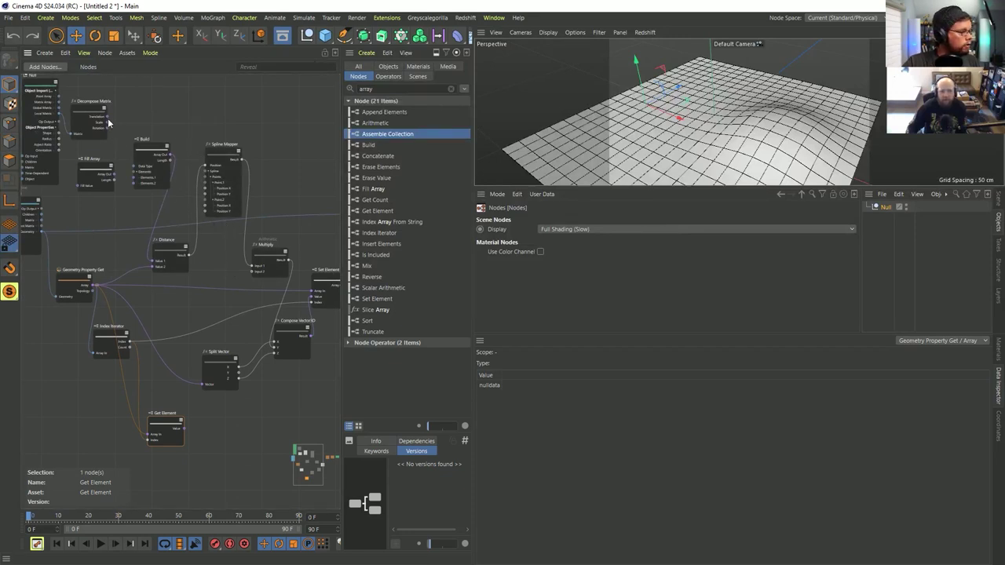
pyautogui.moveTo(108, 118); pyautogui.dragTo(154, 266)
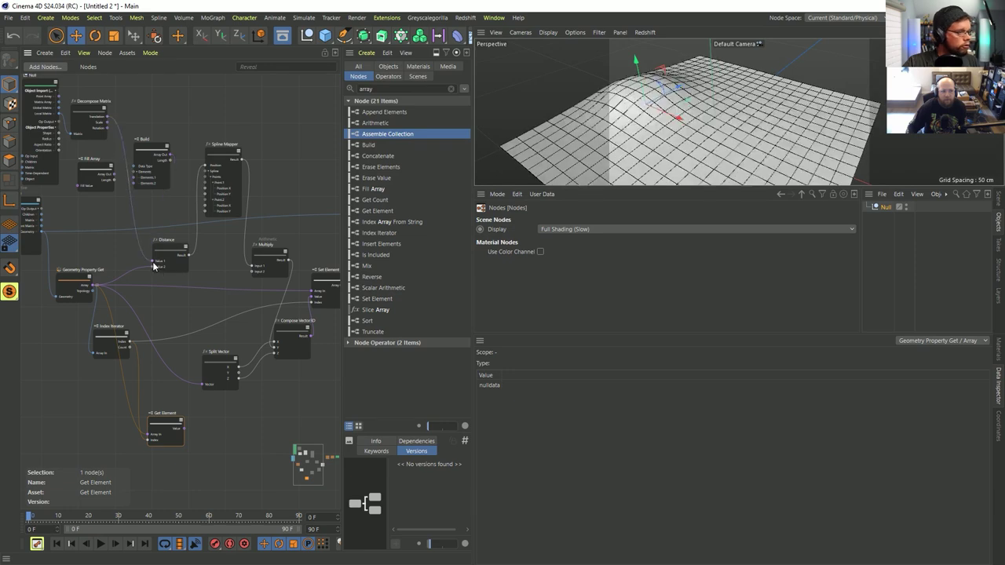
pyautogui.moveTo(685, 102); pyautogui.dragTo(739, 118)
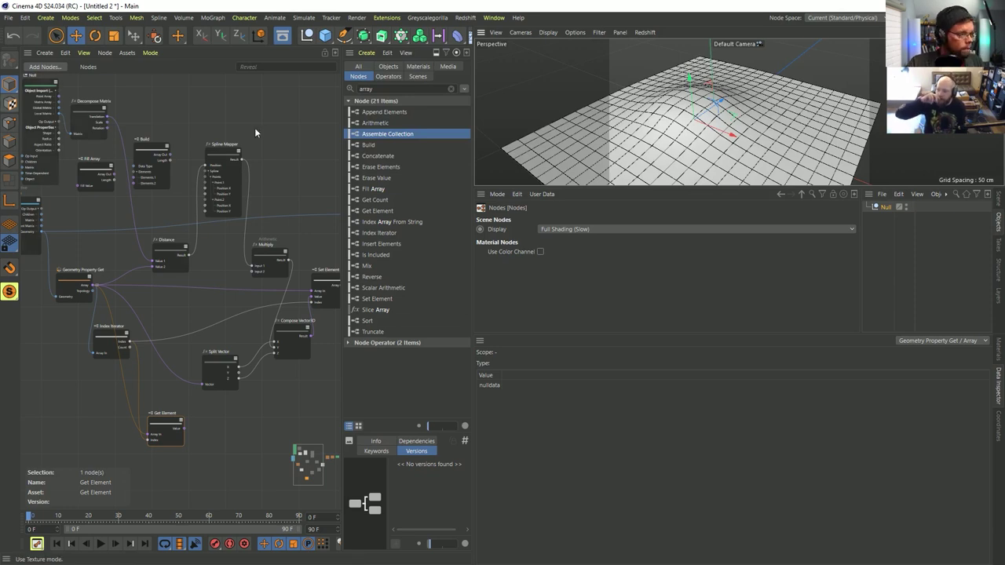
pyautogui.keyDown('alt'); pyautogui.moveTo(704, 110); pyautogui.dragTo(700, 93); pyautogui.keyUp('alt')
# Step: Check the Spline Mapper's inputs and set the Multiply node's Input 2 to 10
pyautogui.click(222, 195)
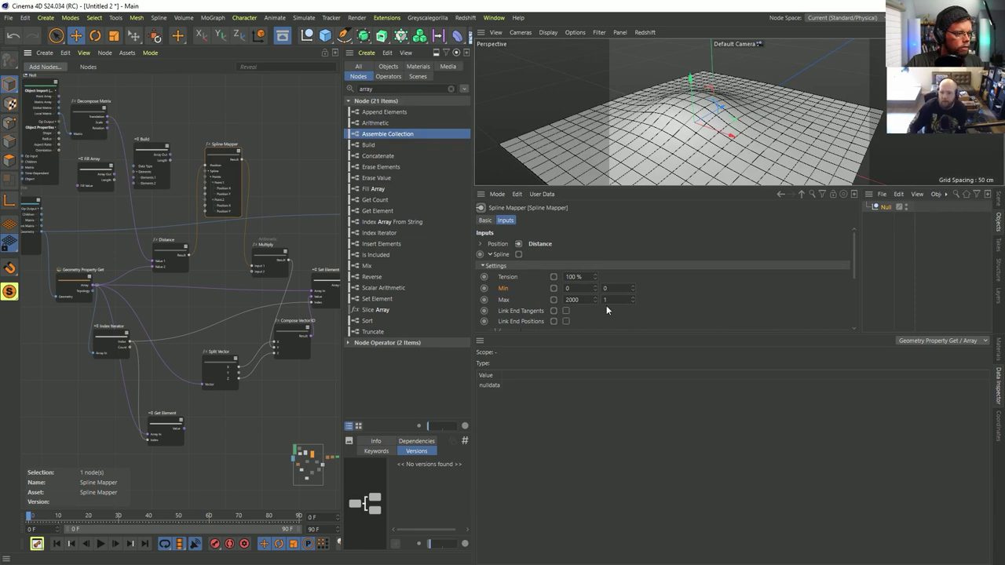
pyautogui.click(270, 248)
pyautogui.moveTo(564, 276)
pyautogui.mouseDown()
pyautogui.moveTo(564, 303)
pyautogui.moveTo(564, 259)
pyautogui.moveTo(563, 303)
pyautogui.moveTo(563, 260)
pyautogui.moveTo(563, 294)
pyautogui.moveTo(563, 274)
pyautogui.mouseUp()
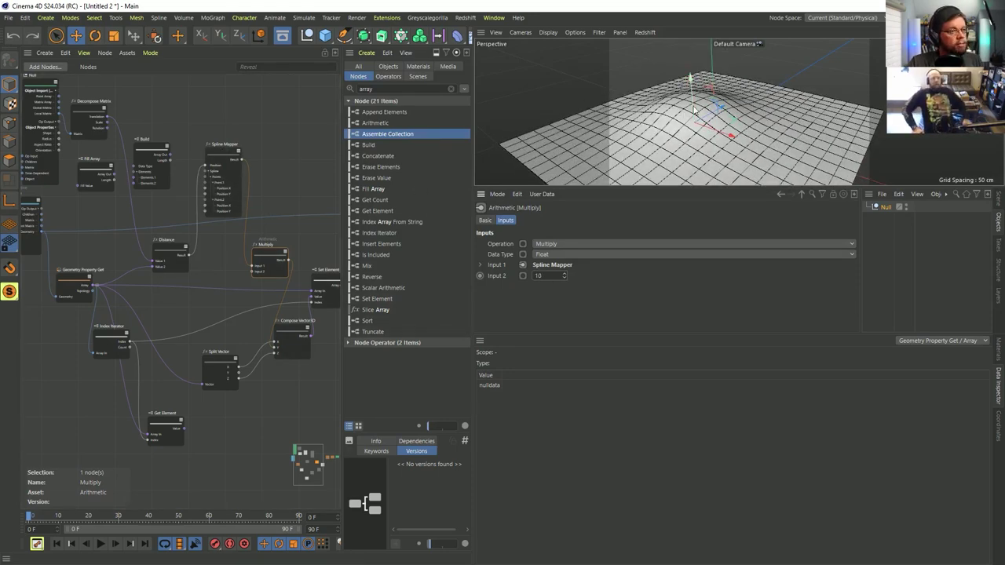
# Step: Insert a Sin trigonometry node between Multiply and Compose Vector3D's Y, and set Multiply's Input 2 to 25
pyautogui.moveTo(328, 149); pyautogui.dragTo(309, 148, button='middle')
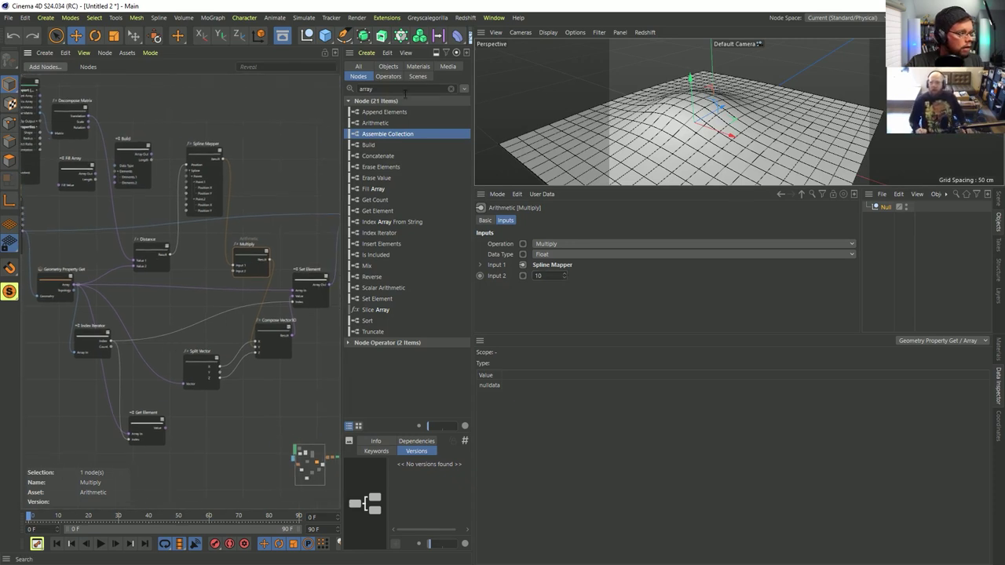
pyautogui.write('sin')
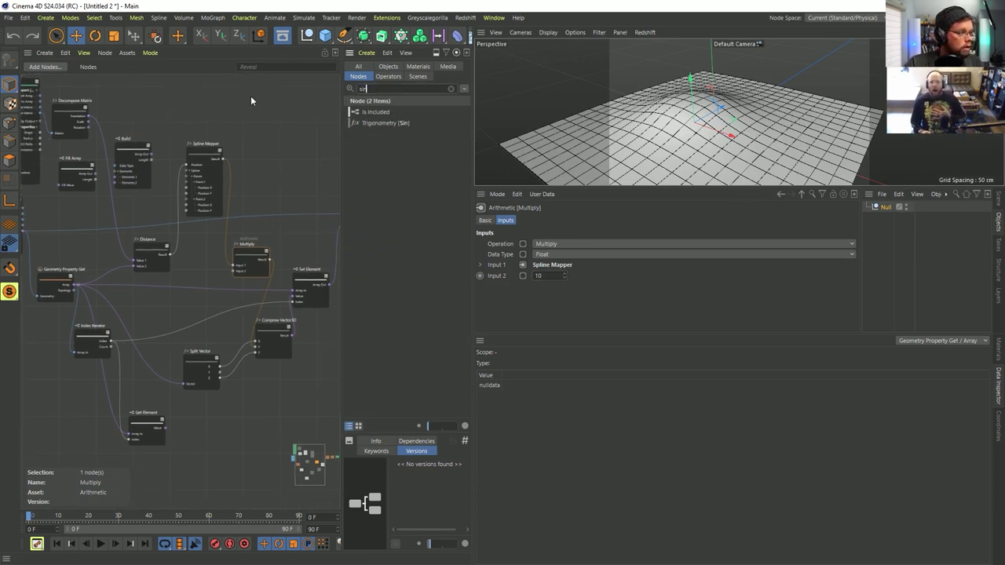
pyautogui.moveTo(367, 123); pyautogui.dragTo(294, 143)
pyautogui.scroll(2, 294, 145)
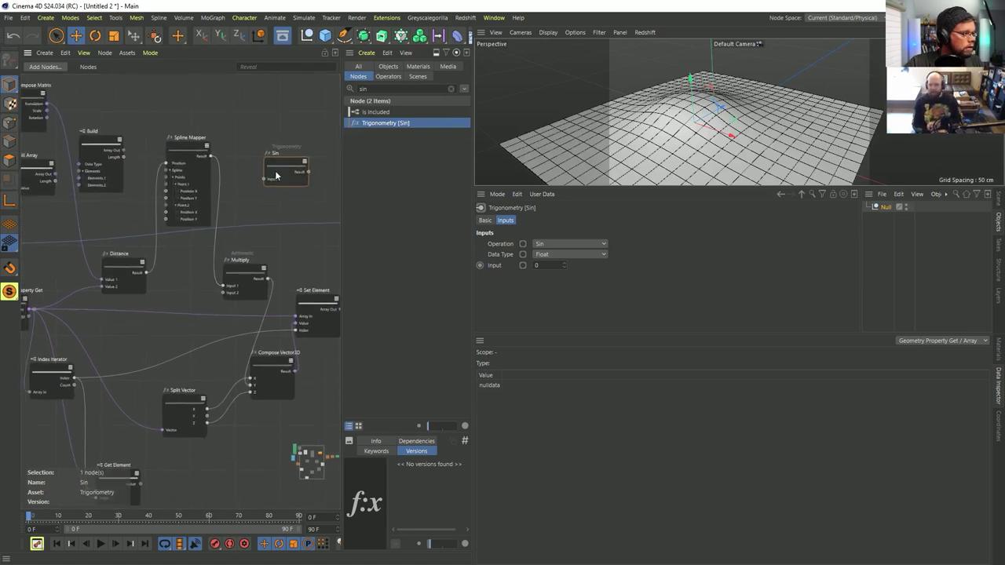
pyautogui.moveTo(243, 279); pyautogui.dragTo(220, 269)
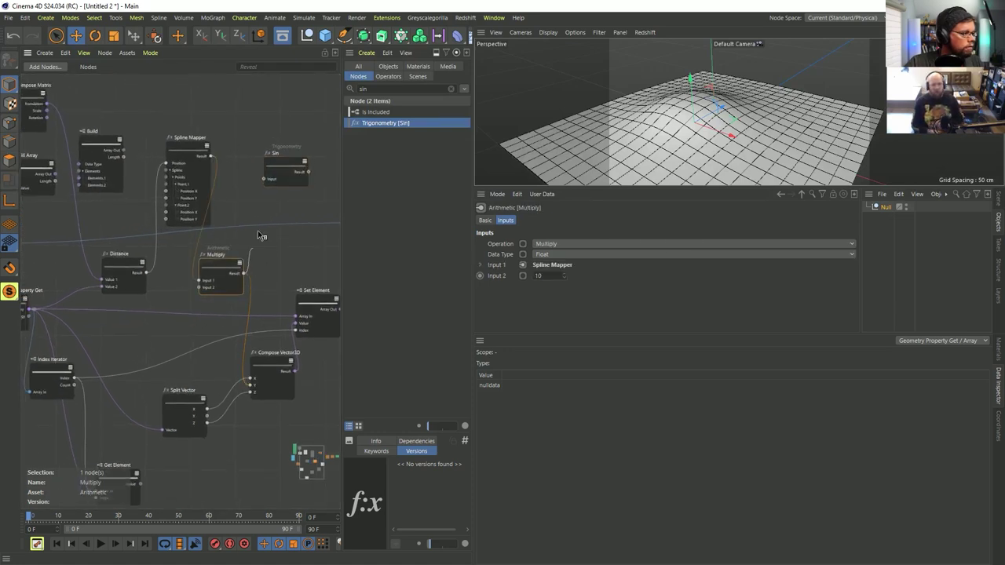
pyautogui.moveTo(307, 173); pyautogui.dragTo(251, 380)
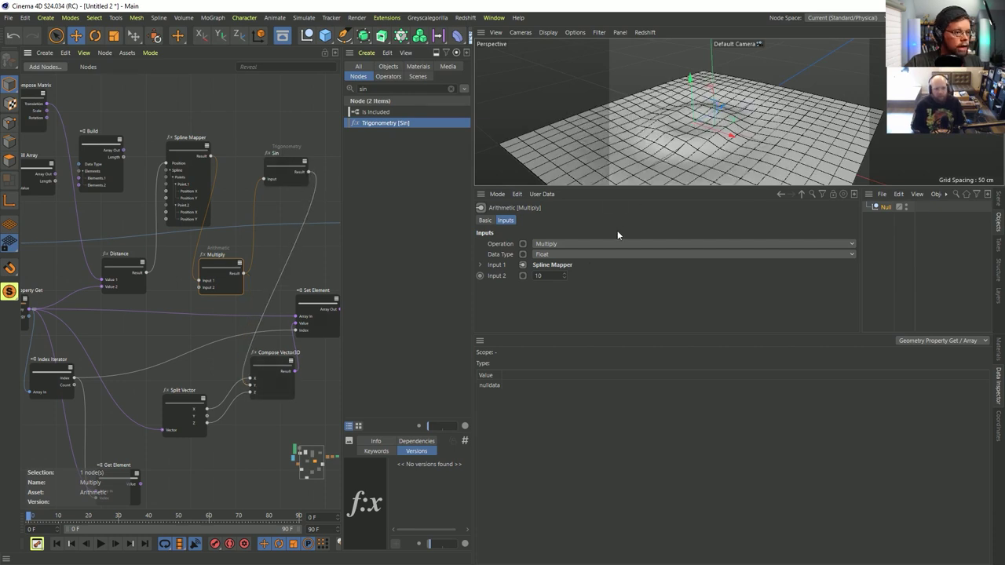
pyautogui.moveTo(565, 275); pyautogui.dragTo(565, 264)
# Step: Set the Plane primitive's Width Segments and Height Segments to 111 and inspect the denser ripples
pyautogui.moveTo(233, 192); pyautogui.dragTo(288, 188, button='middle')
pyautogui.scroll(-3, 288, 185)
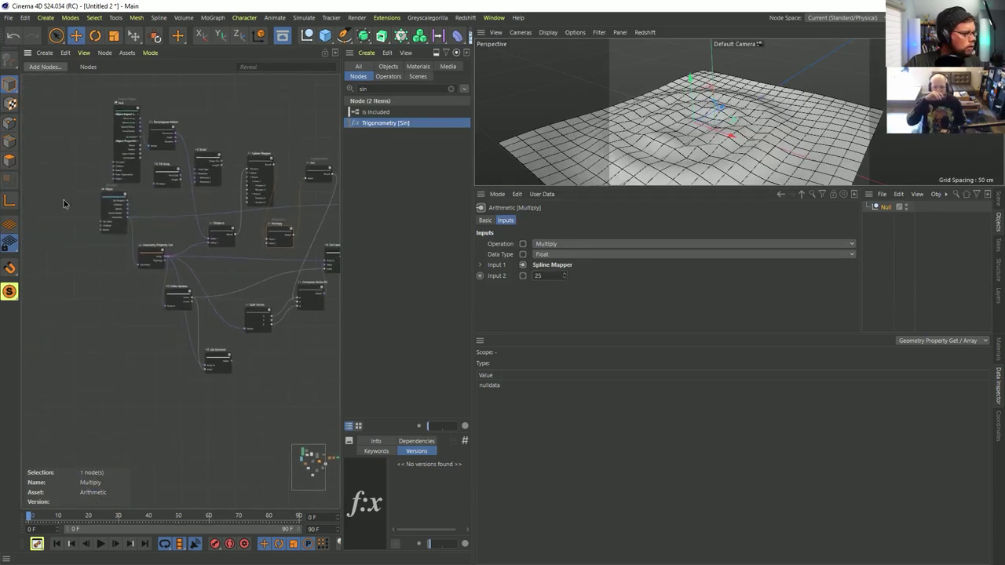
pyautogui.moveTo(61, 198); pyautogui.dragTo(122, 211)
pyautogui.click(122, 212)
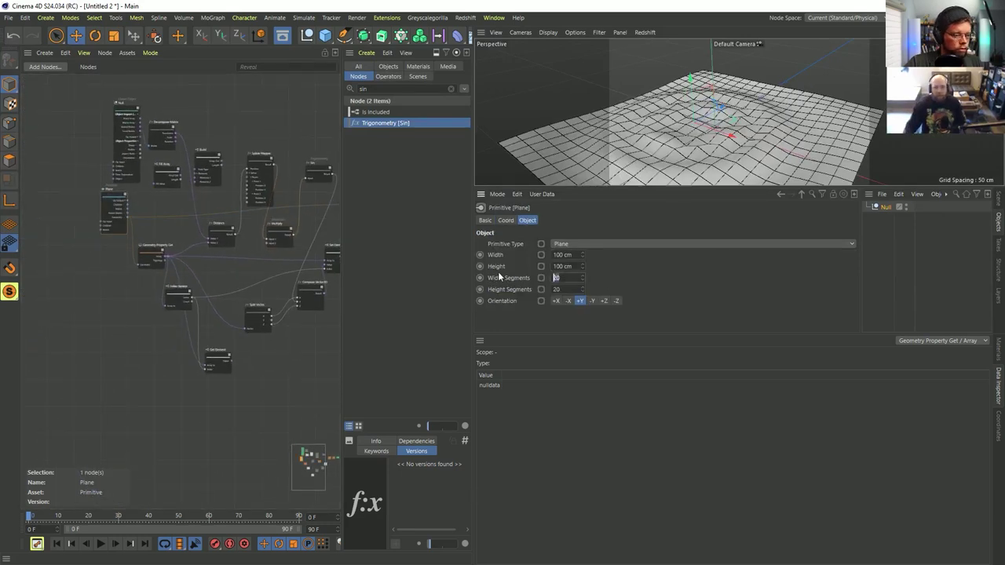
pyautogui.click(574, 282)
pyautogui.write('111')
pyautogui.press('Tab')
pyautogui.write('111')
pyautogui.press('Return')
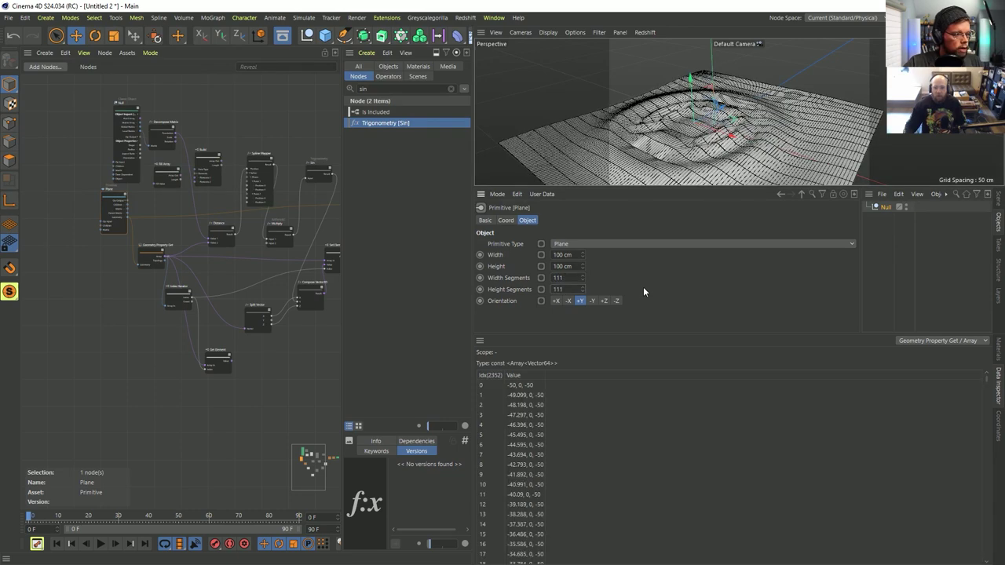
pyautogui.moveTo(693, 148)
pyautogui.keyDown('alt'); pyautogui.mouseDown(button='right')
pyautogui.moveTo(720, 130)
pyautogui.moveTo(701, 143)
pyautogui.mouseUp(button='right'); pyautogui.keyUp('alt')
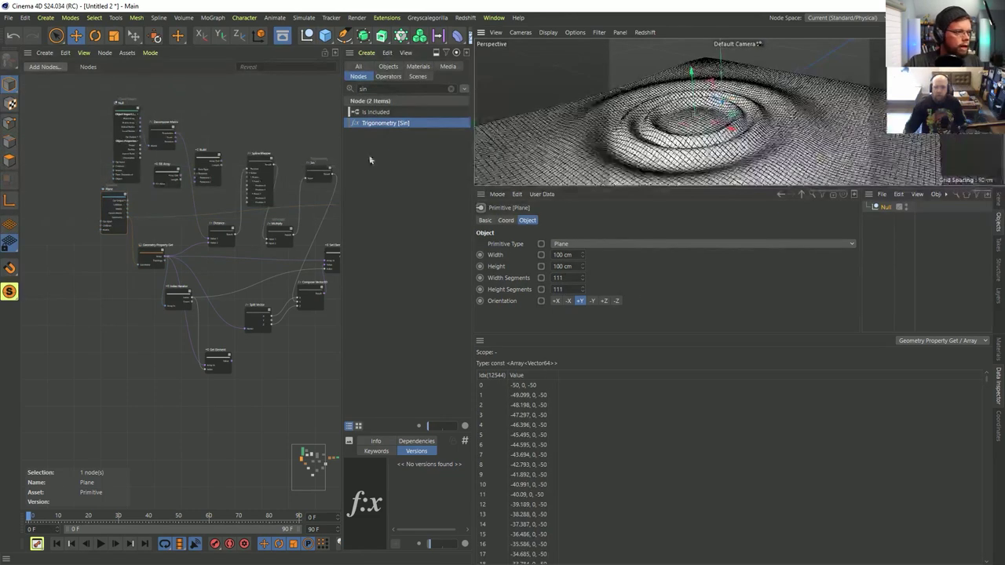
# Step: Check the Sin node's data type and input options, and set Multiply's Input 2 to 19
pyautogui.moveTo(287, 165); pyautogui.dragTo(202, 193, button='middle')
pyautogui.scroll(3, 239, 200)
pyautogui.click(240, 201)
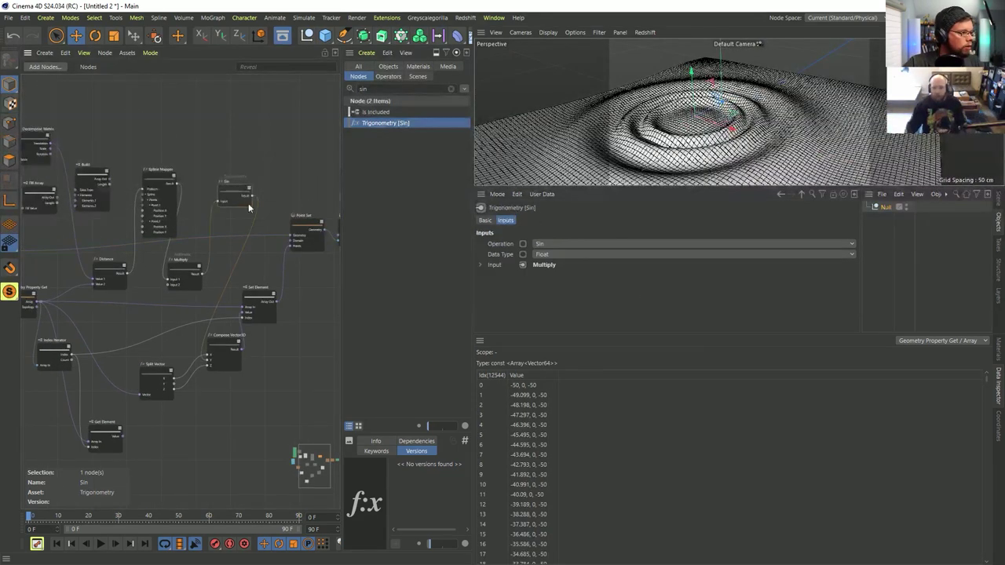
pyautogui.scroll(2, 239, 200)
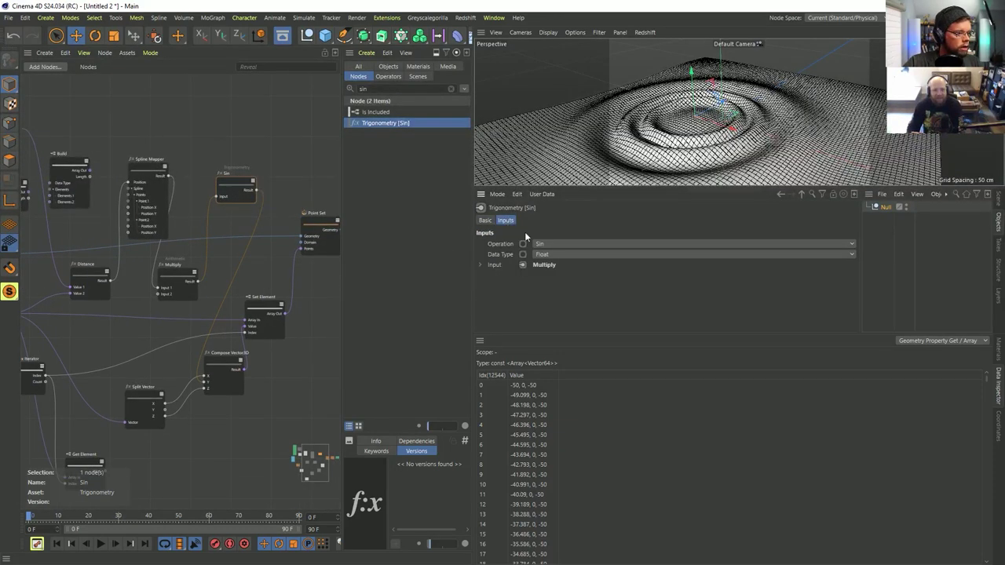
pyautogui.click(549, 253)
pyautogui.click(549, 280)
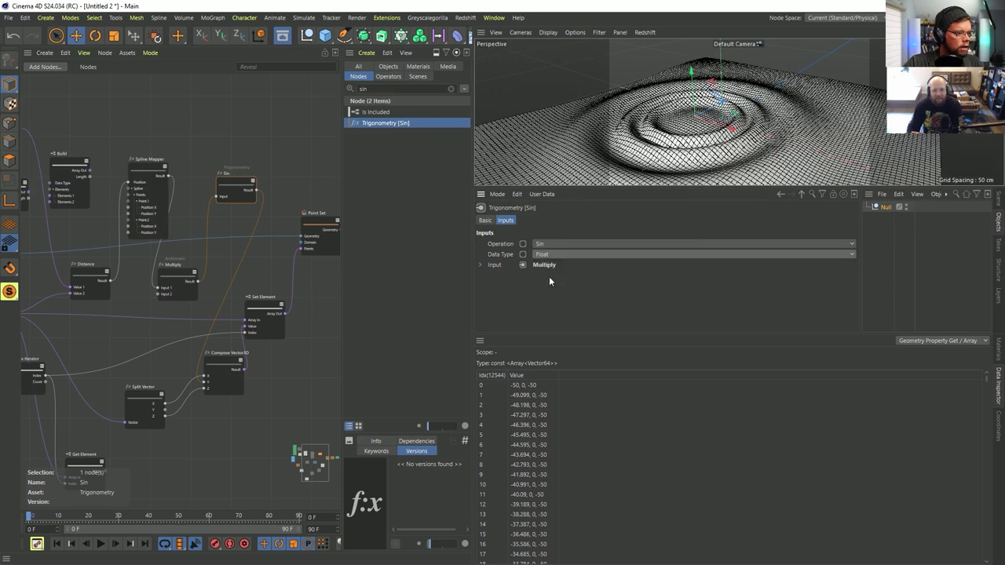
pyautogui.click(480, 264)
pyautogui.click(482, 264)
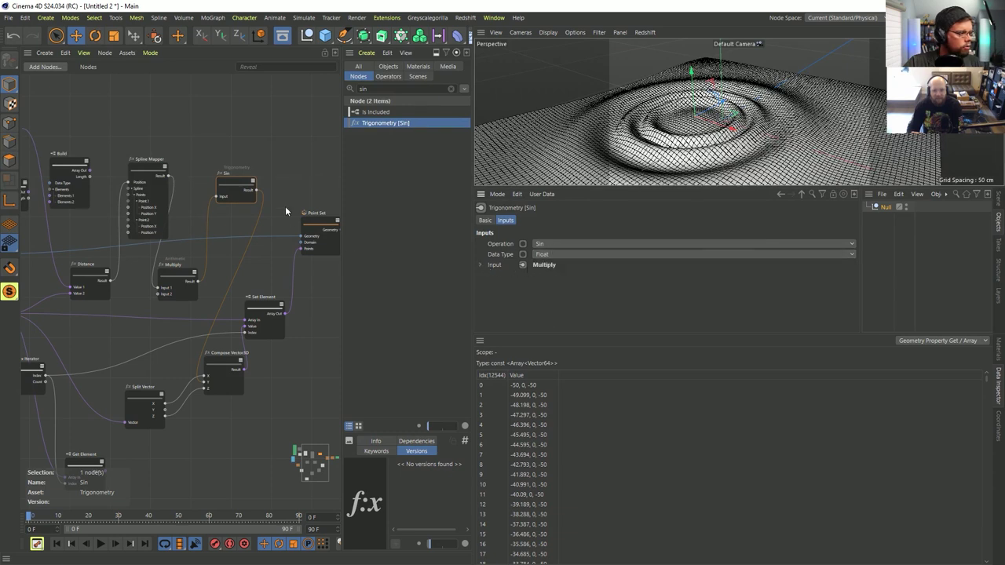
pyautogui.click(191, 281)
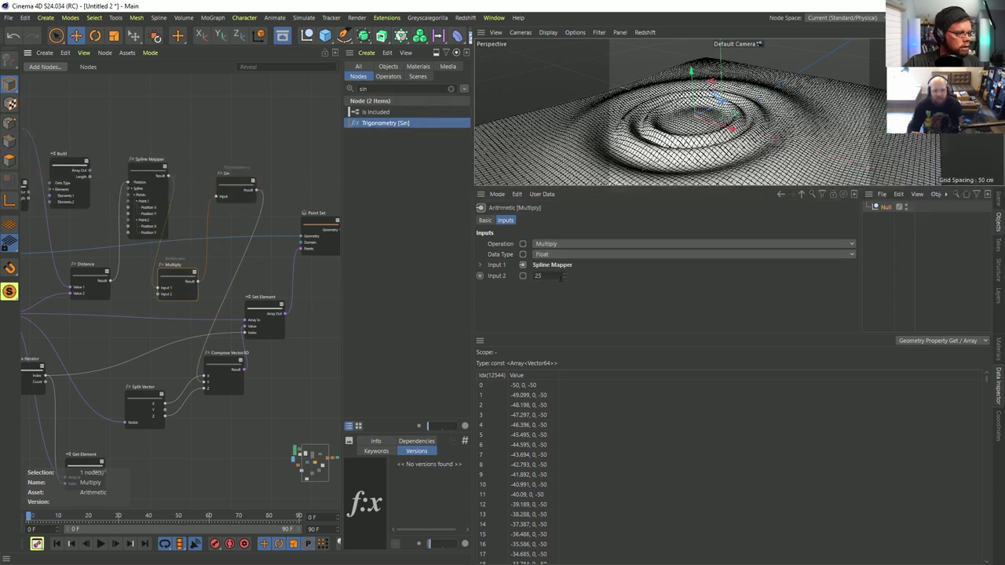
pyautogui.moveTo(564, 279)
pyautogui.mouseDown()
pyautogui.moveTo(589, 279)
pyautogui.moveTo(559, 279)
pyautogui.moveTo(572, 279)
pyautogui.mouseUp()
# Step: Add a Time node to the graph
pyautogui.keyDown('alt'); pyautogui.moveTo(188, 237); pyautogui.dragTo(247, 224, button='middle'); pyautogui.keyUp('alt')
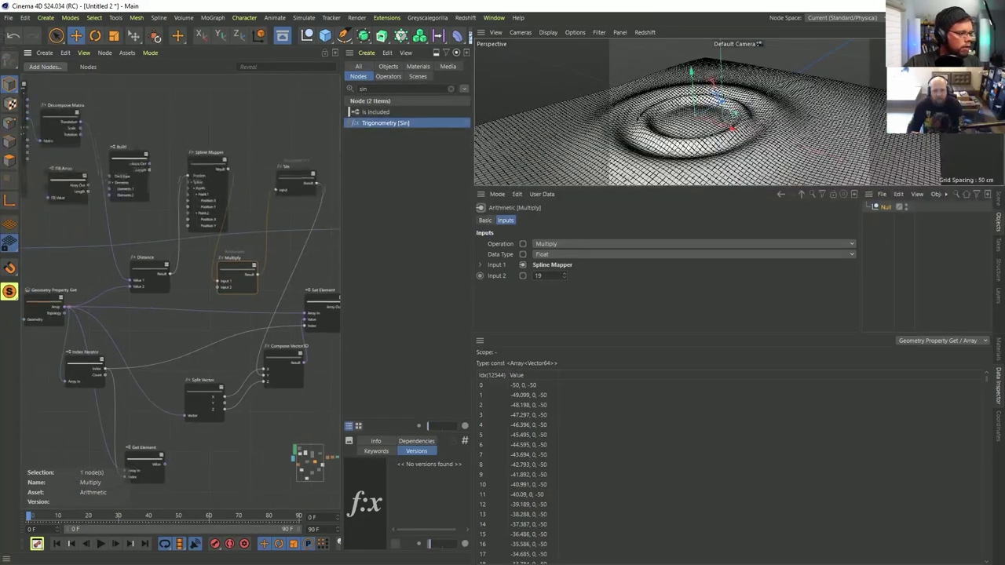
pyautogui.scroll(1, 201, 182)
pyautogui.doubleClick(189, 86)
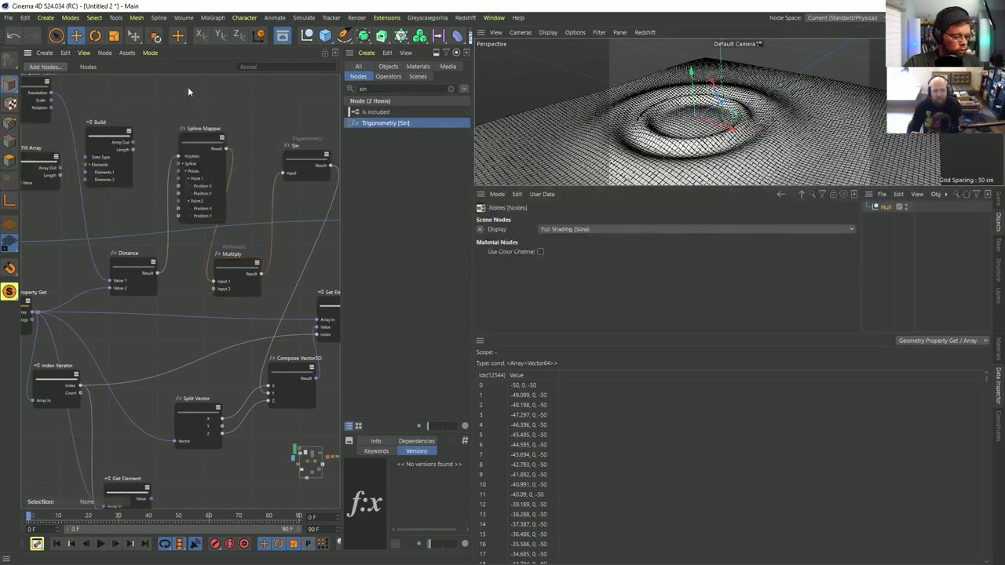
pyautogui.write('mult')
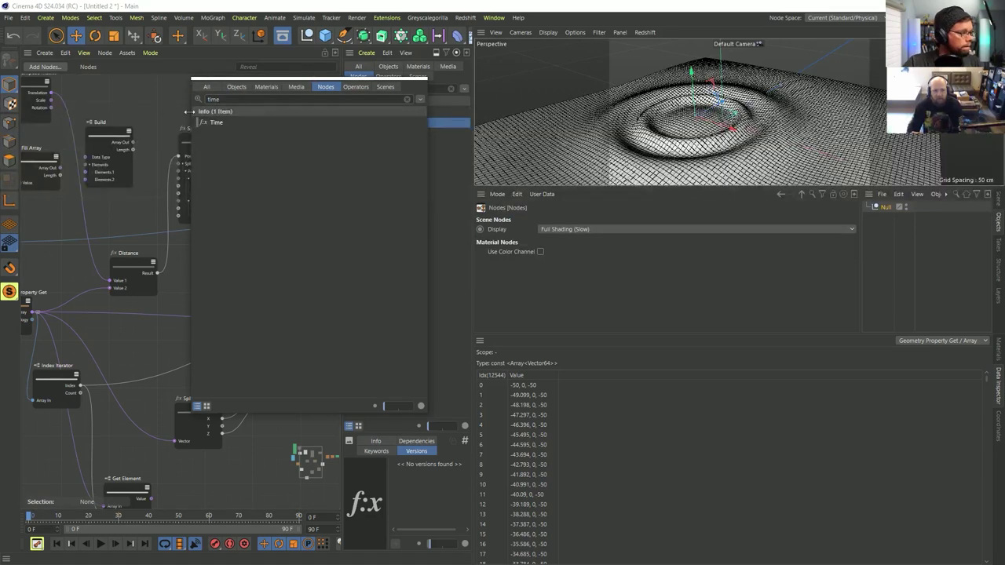
pyautogui.moveTo(214, 123); pyautogui.dragTo(153, 102)
pyautogui.click(172, 111)
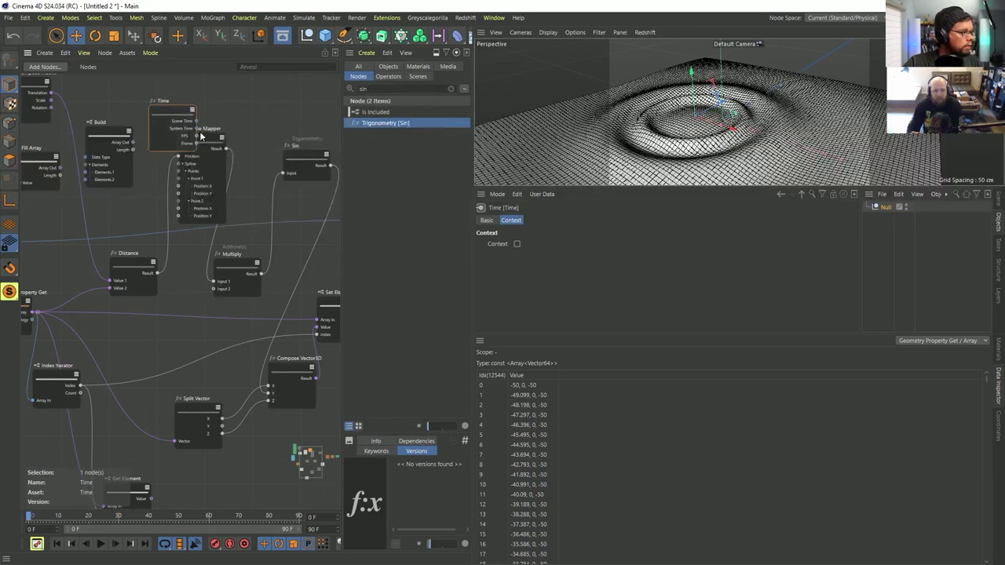
# Step: Connect Time's Frame output to Multiply's Input 2, place Time below Distance, and play the animation to check the ripples
pyautogui.moveTo(195, 144); pyautogui.dragTo(215, 287)
pyautogui.click(227, 272)
pyautogui.moveTo(186, 119); pyautogui.dragTo(165, 317)
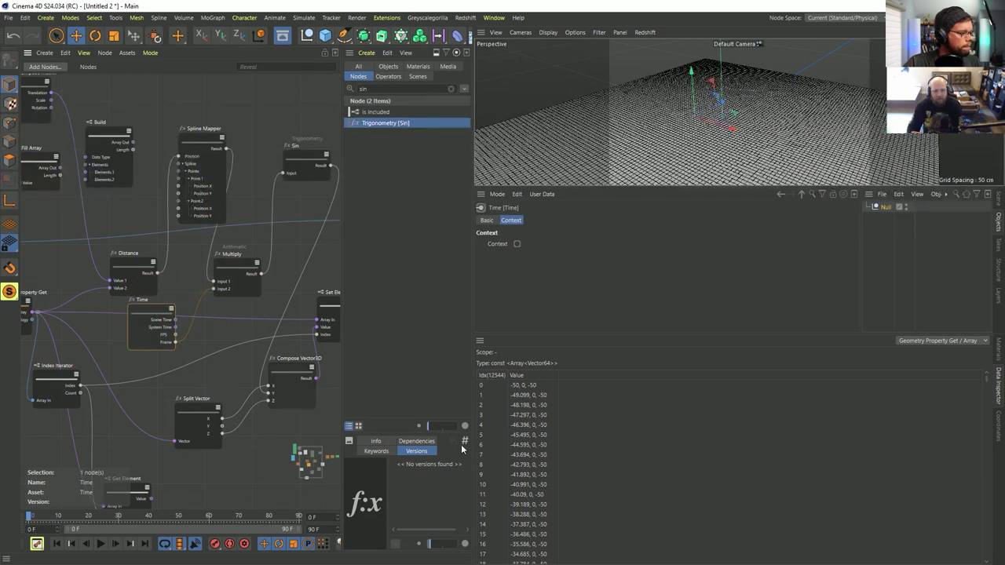
pyautogui.click(100, 543)
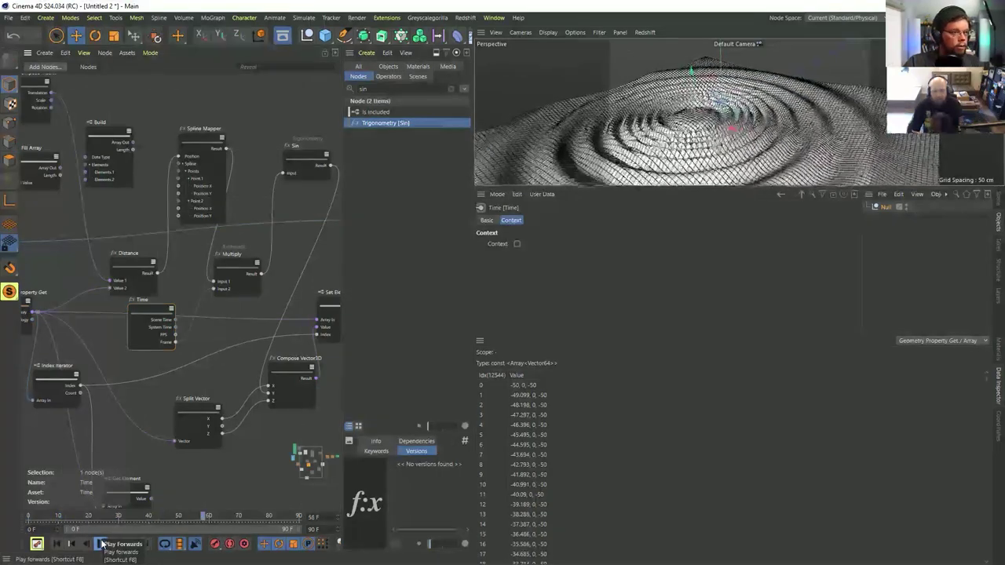
pyautogui.click(101, 543)
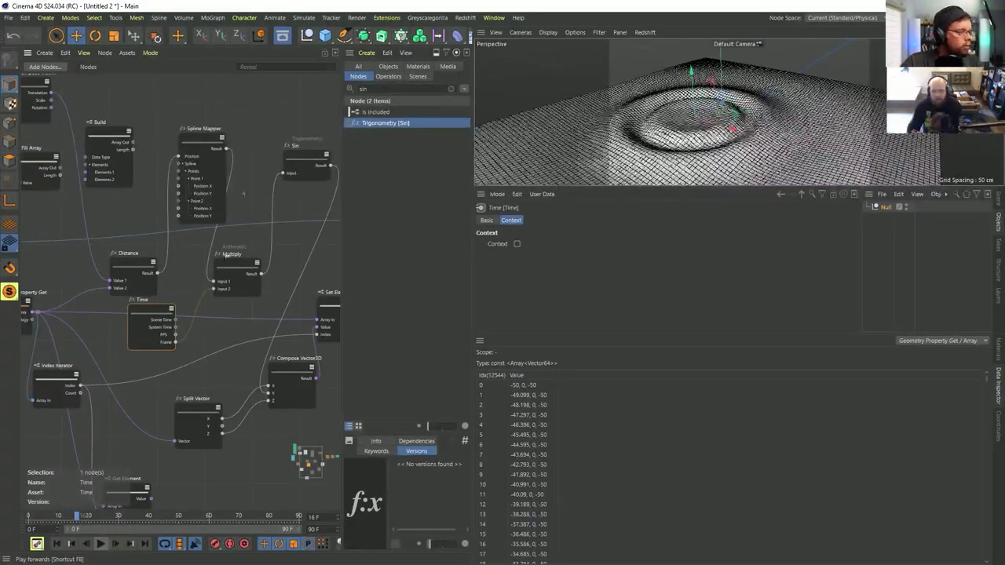
# Step: Arrange all nodes in the graph with the automatic layout
pyautogui.scroll(-3, 227, 169)
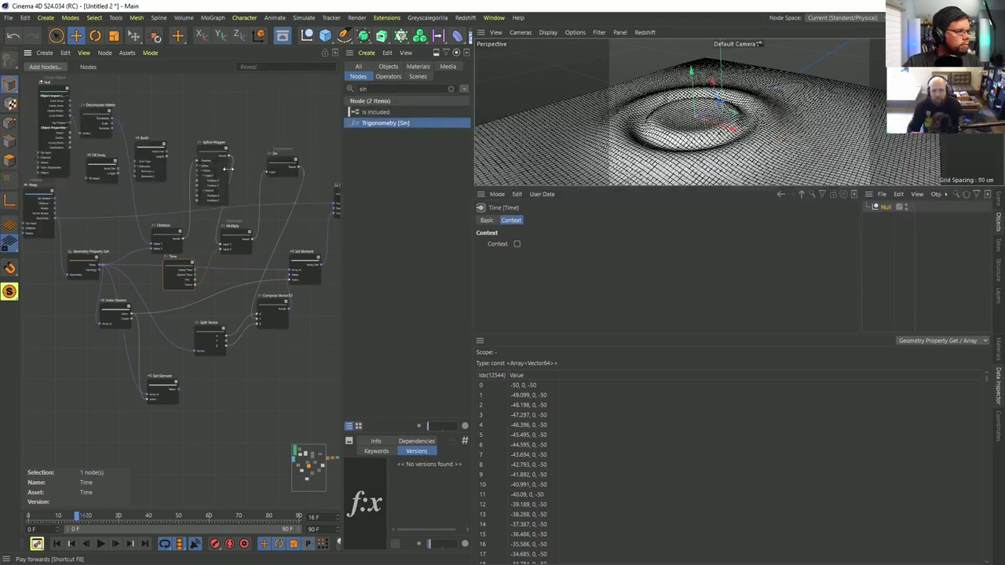
pyautogui.click(243, 142)
pyautogui.press('l')
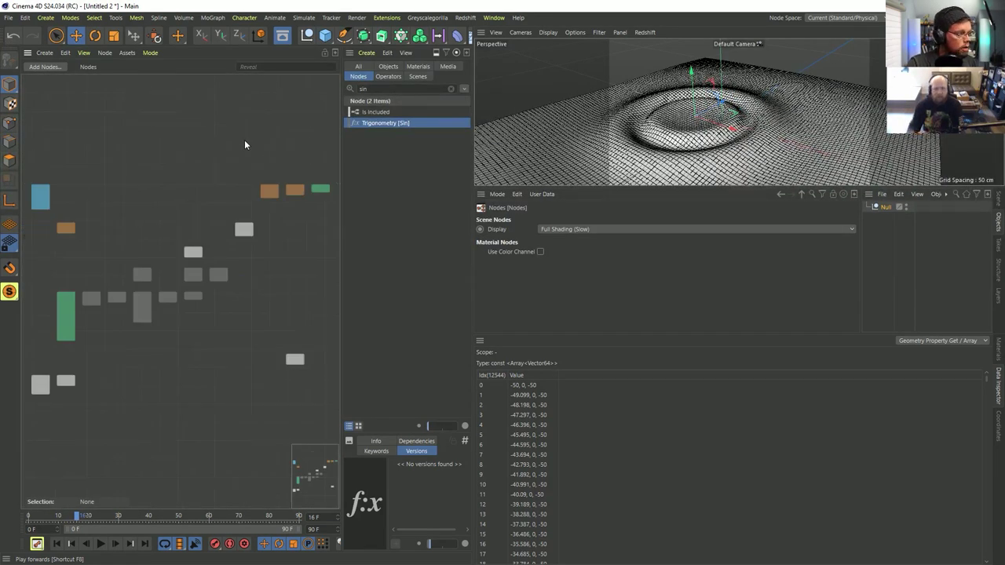
# Step: Duplicate the Multiply node beside Sin, feed Sin's Result into its Input 1, and change its operation to Add
pyautogui.scroll(3, 249, 307)
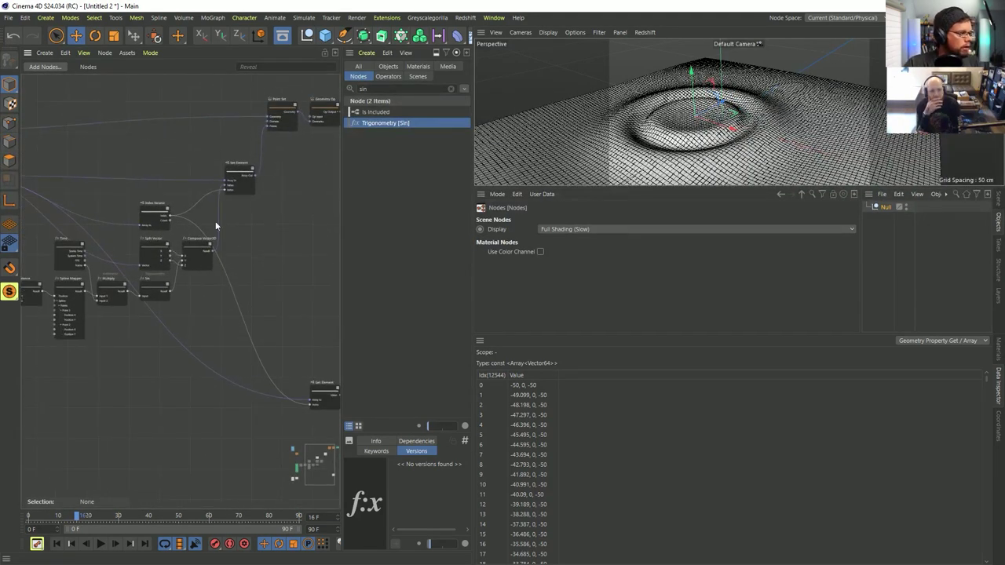
pyautogui.moveTo(146, 218); pyautogui.dragTo(222, 245, button='middle')
pyautogui.scroll(1, 258, 263)
pyautogui.scroll(2, 153, 293)
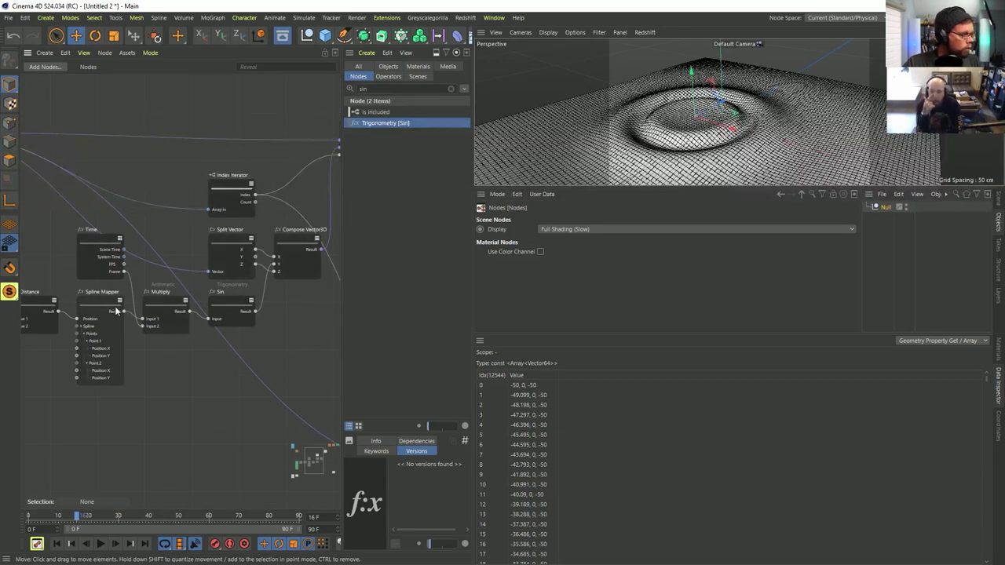
pyautogui.moveTo(234, 302); pyautogui.dragTo(240, 335)
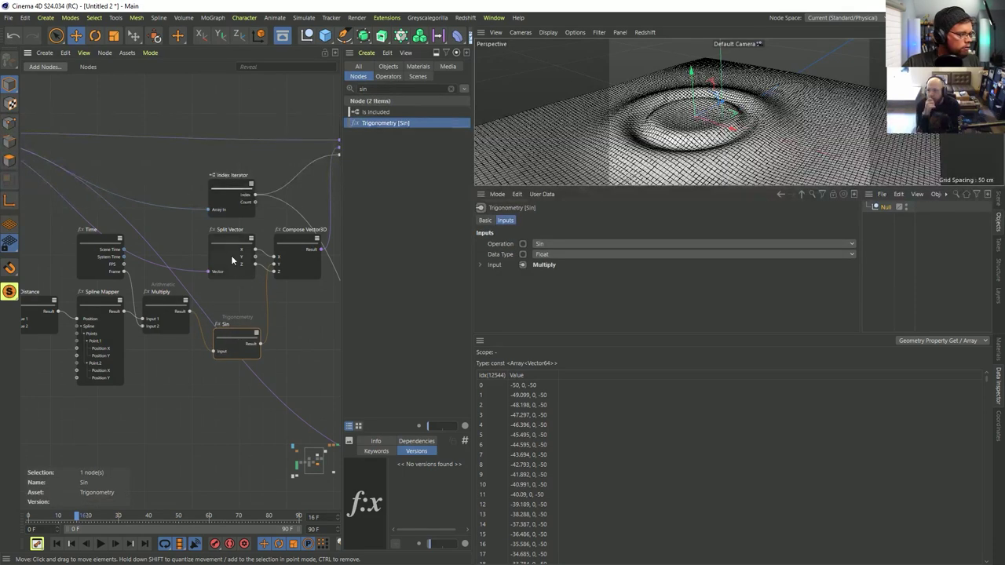
pyautogui.keyDown('ctrl'); pyautogui.moveTo(161, 306); pyautogui.dragTo(309, 341); pyautogui.keyUp('ctrl')
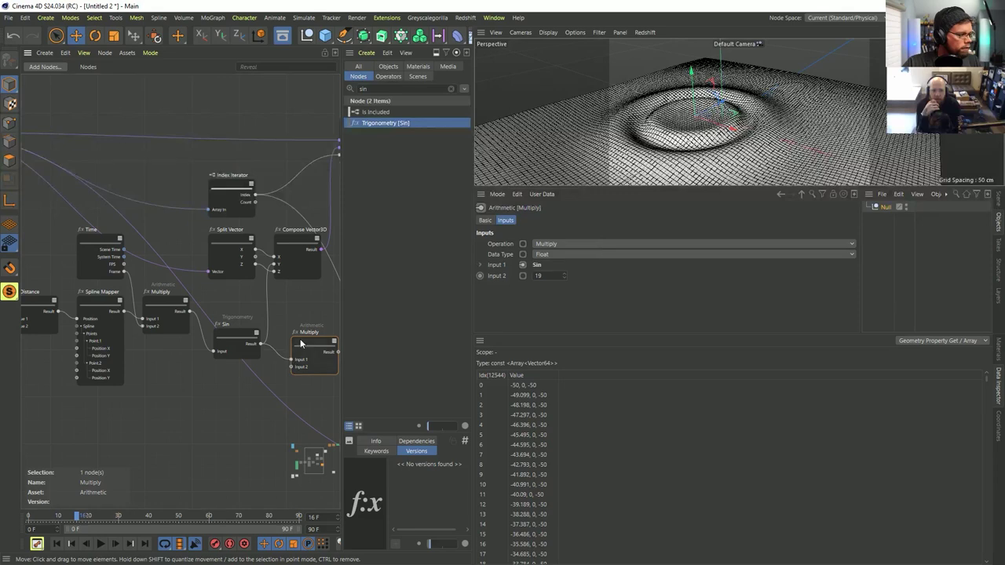
pyautogui.click(542, 255)
pyautogui.click(554, 244)
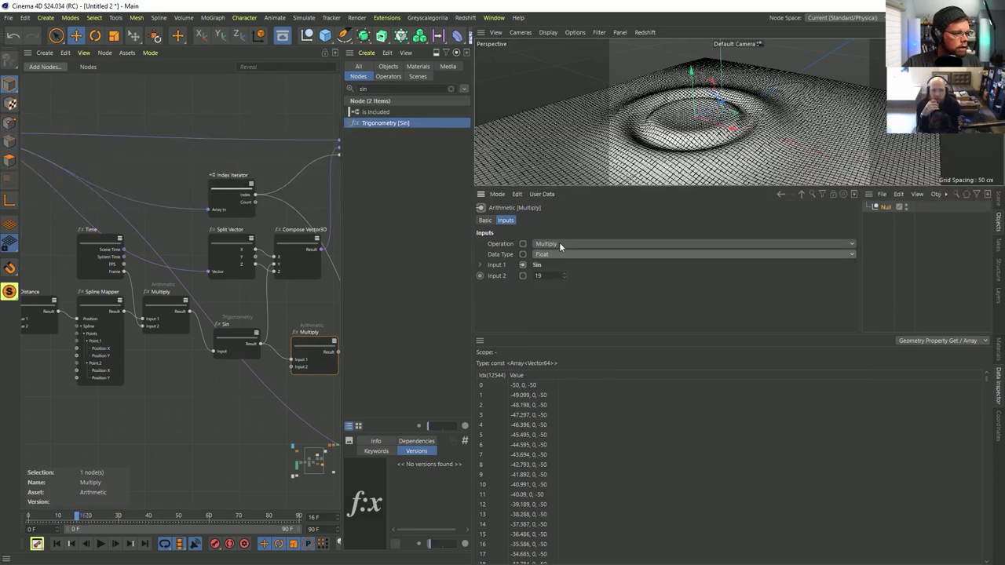
pyautogui.click(559, 247)
pyautogui.click(549, 271)
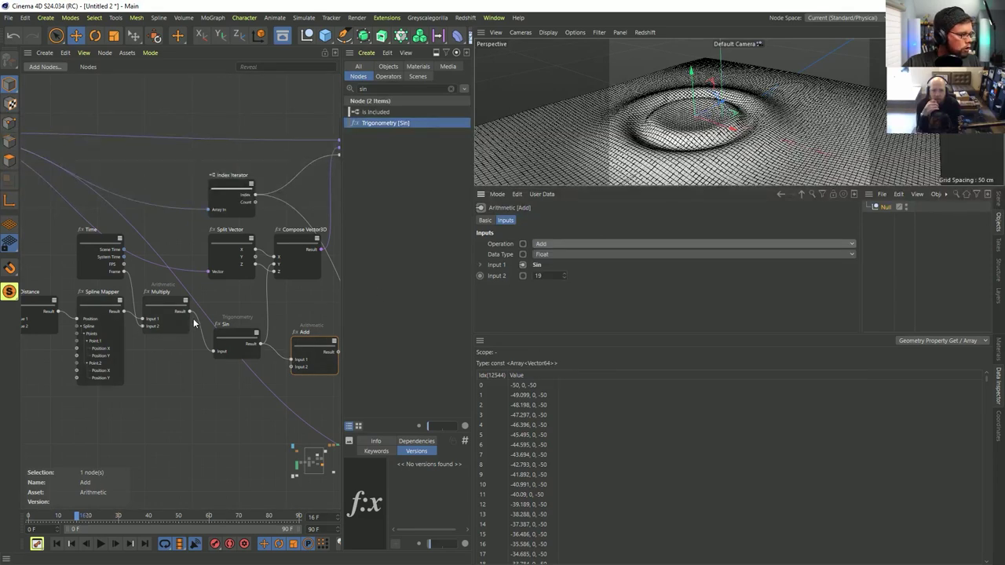
# Step: Insert another Multiply copy between Spline Mapper's Result and Add's Input 2, and connect Add's Result to Compose Vector3D's Y
pyautogui.keyDown('ctrl'); pyautogui.moveTo(167, 306); pyautogui.dragTo(170, 405); pyautogui.keyUp('ctrl')
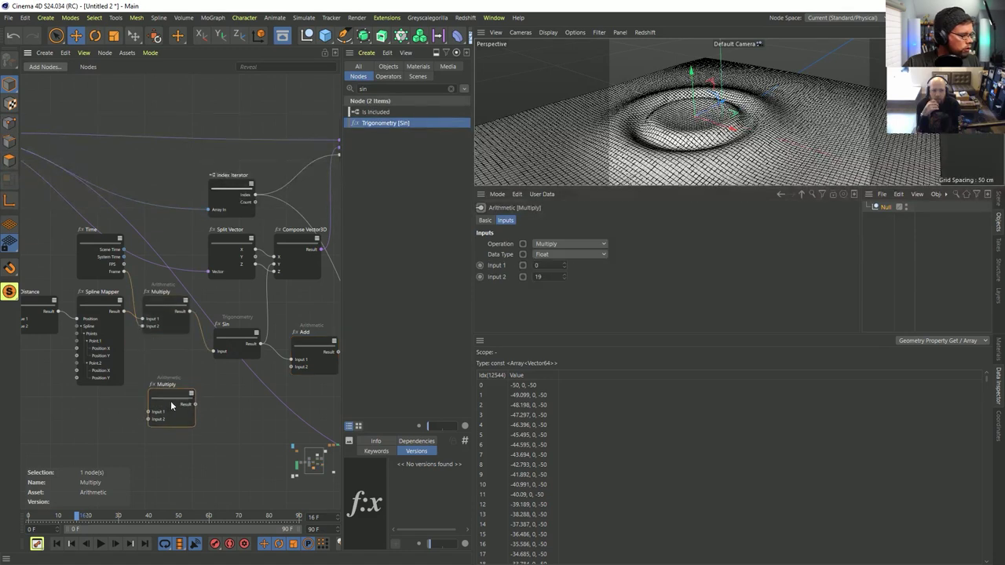
pyautogui.moveTo(120, 312); pyautogui.dragTo(292, 368)
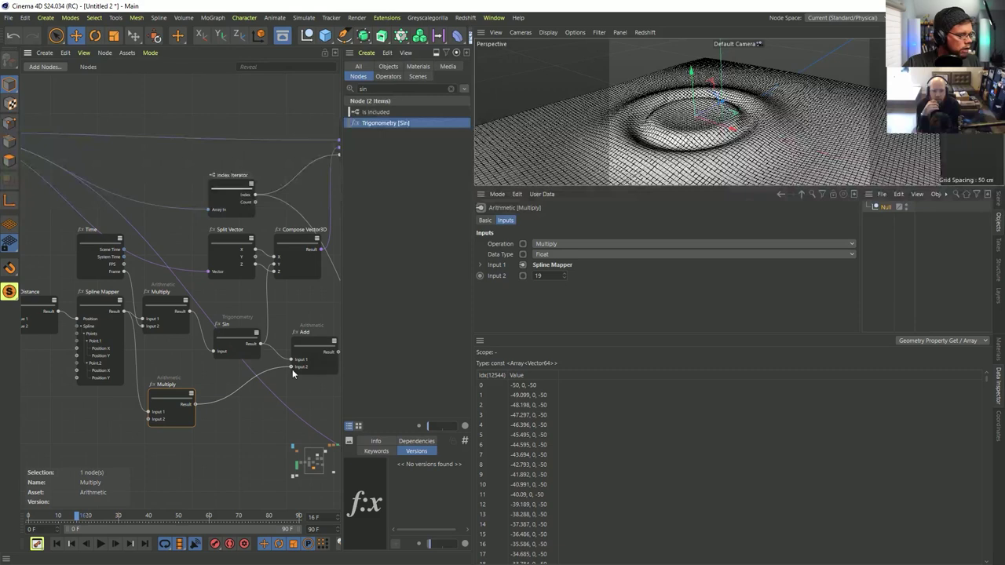
pyautogui.moveTo(168, 404); pyautogui.dragTo(203, 399)
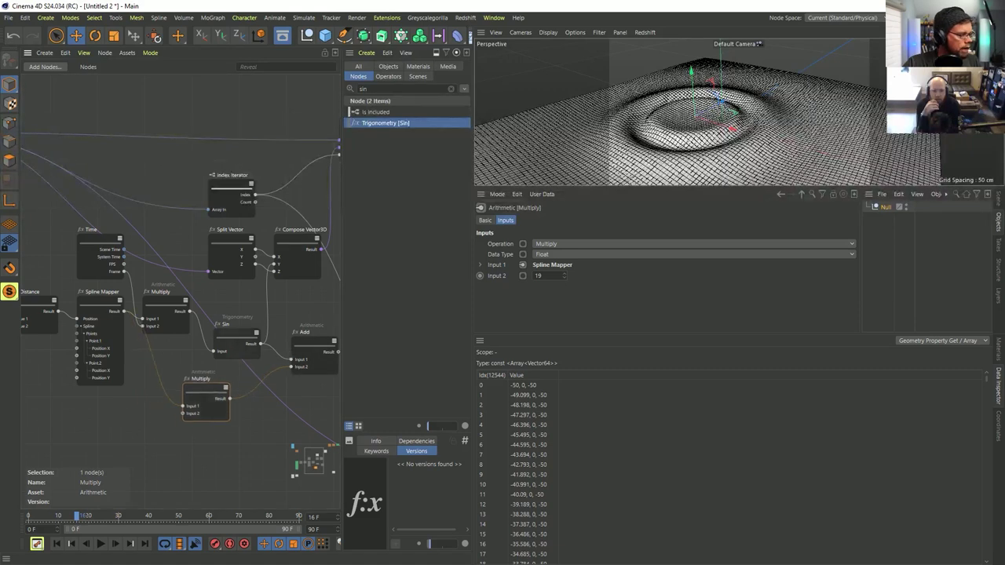
pyautogui.moveTo(290, 335); pyautogui.dragTo(214, 341, button='middle')
pyautogui.moveTo(262, 359); pyautogui.dragTo(201, 271)
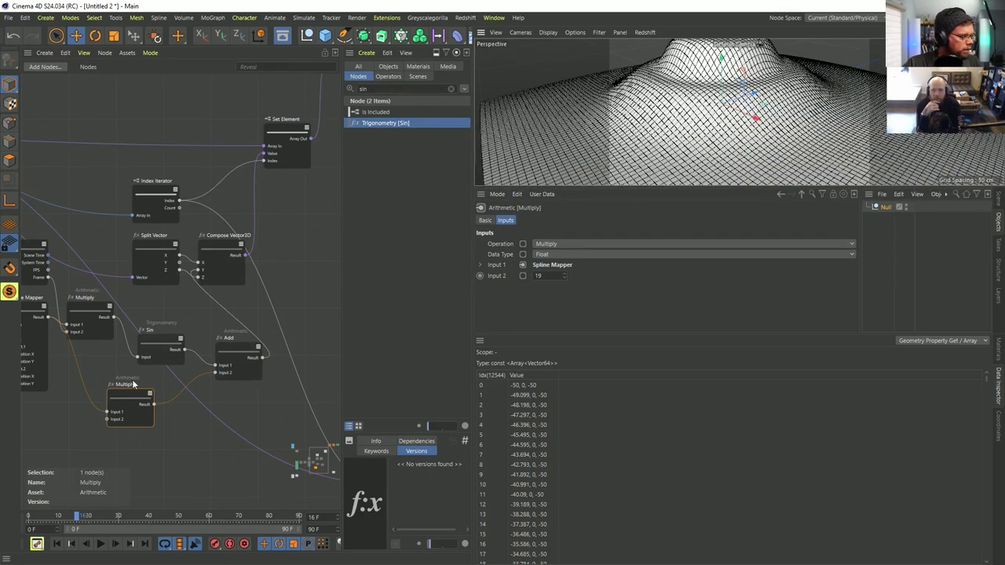
# Step: Scrub and play the animation to review the combined ripples from several camera views, and return to frame 0
pyautogui.moveTo(77, 516); pyautogui.dragTo(206, 500)
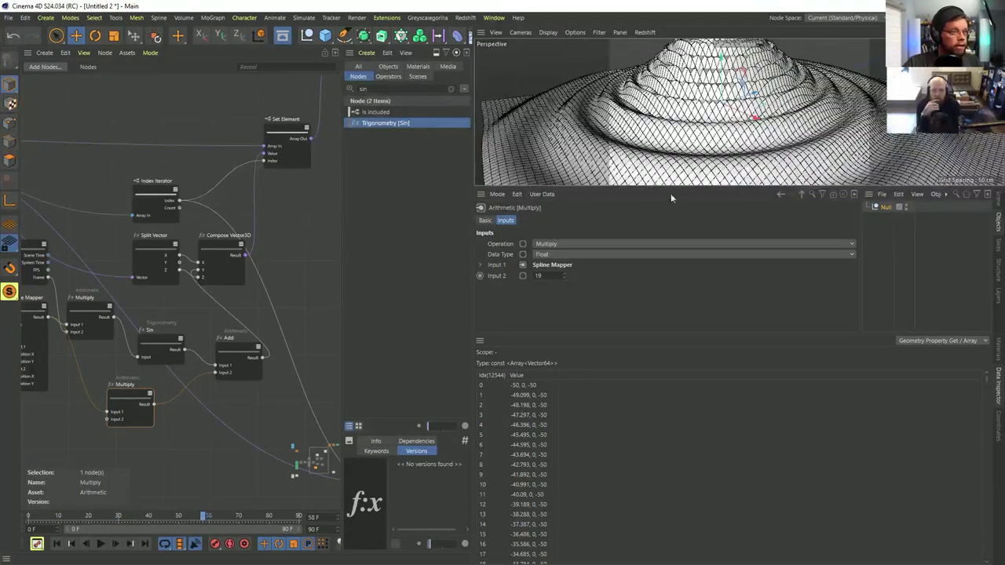
pyautogui.scroll(-5, 707, 169)
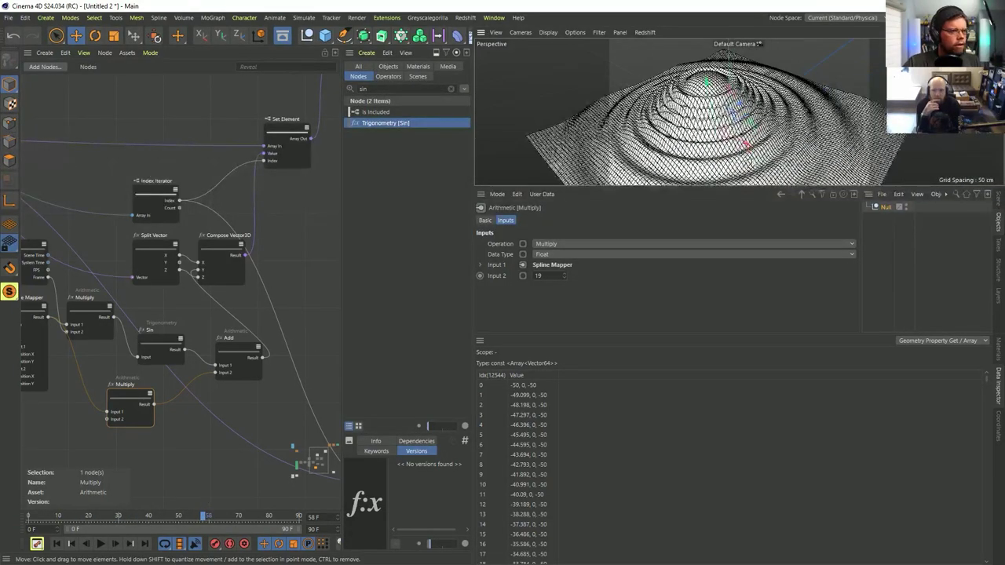
pyautogui.click(62, 545)
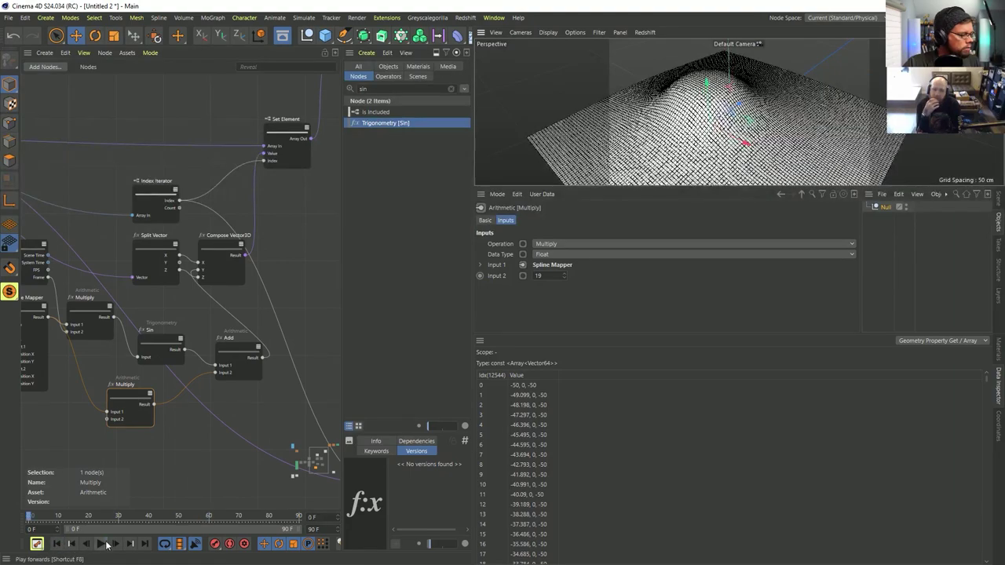
pyautogui.click(100, 544)
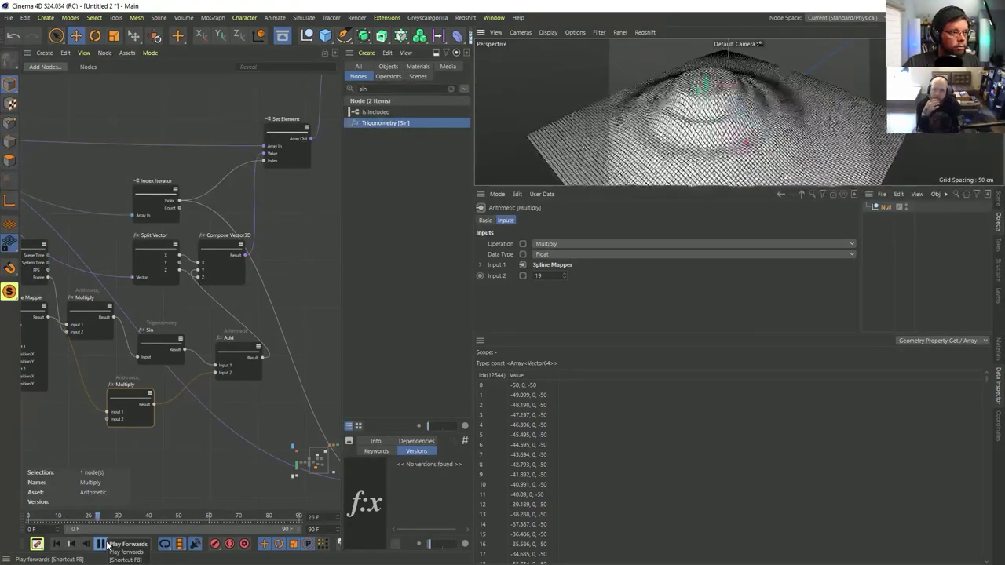
pyautogui.click(100, 545)
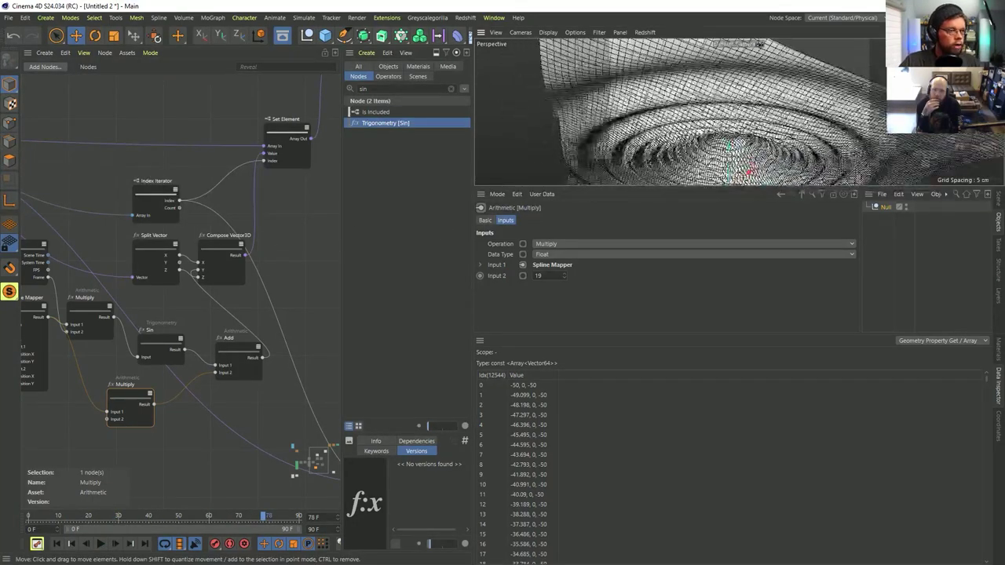
pyautogui.moveTo(215, 525); pyautogui.dragTo(14, 502)
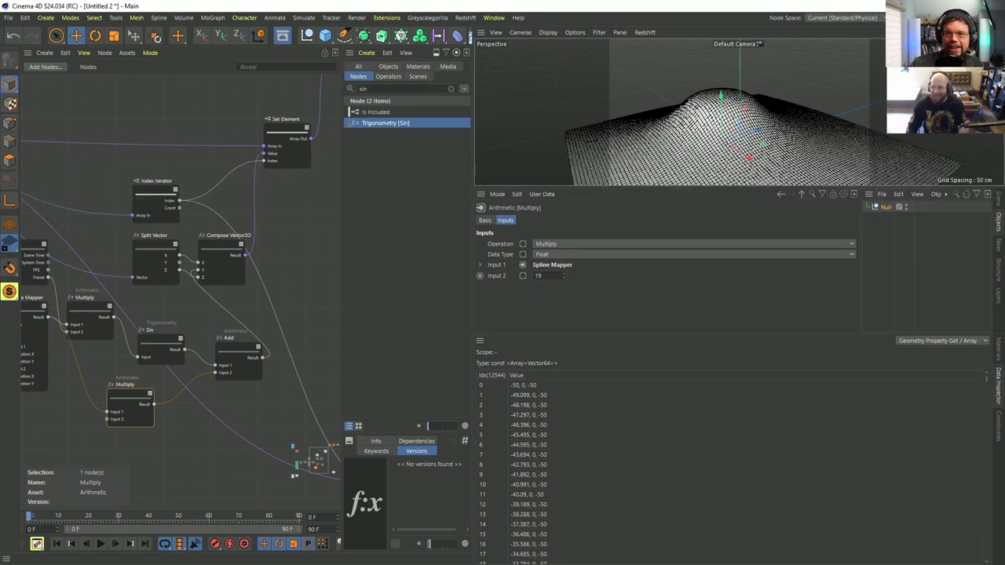
pyautogui.moveTo(68, 516); pyautogui.dragTo(27, 516)
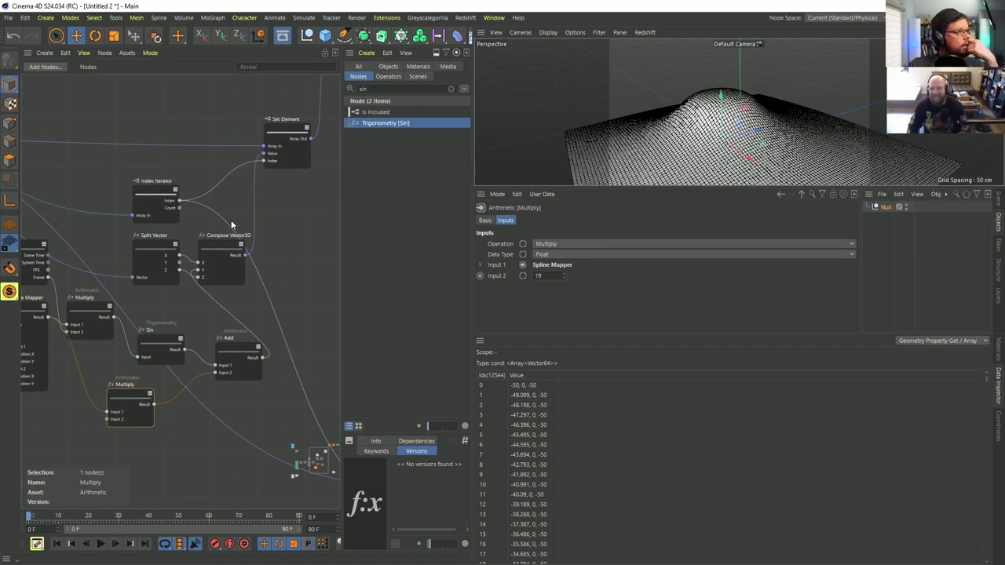
# Step: Open the 119_Munching_Orb.c4d project, frame the whole orb in the viewport, and enlarge the viewport and node graph areas
pyautogui.click(265, 100)
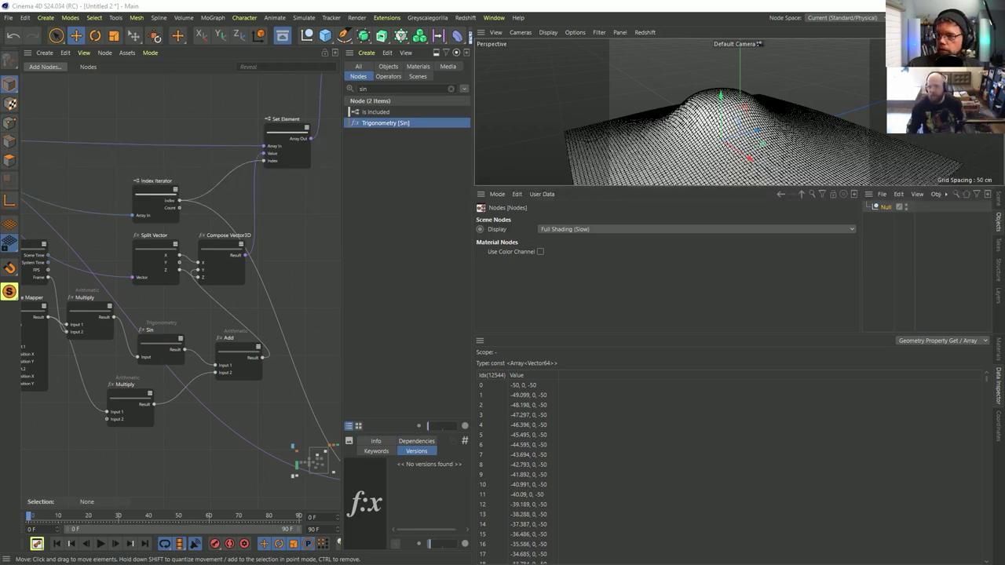
pyautogui.moveTo(457, 292); pyautogui.dragTo(283, 229)
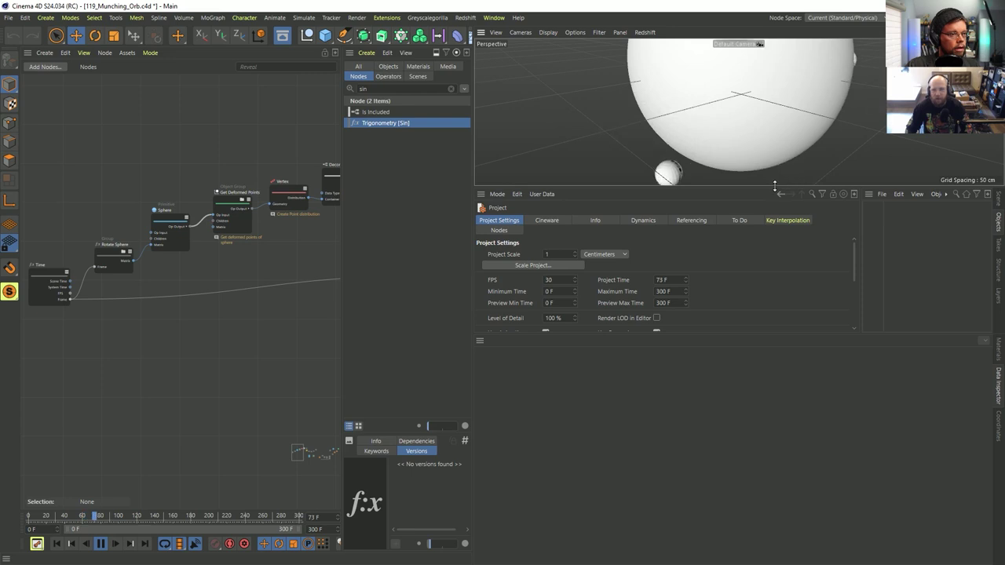
pyautogui.moveTo(774, 187); pyautogui.dragTo(755, 344)
pyautogui.keyDown('alt'); pyautogui.moveTo(758, 184); pyautogui.dragTo(683, 218, button='right'); pyautogui.keyUp('alt')
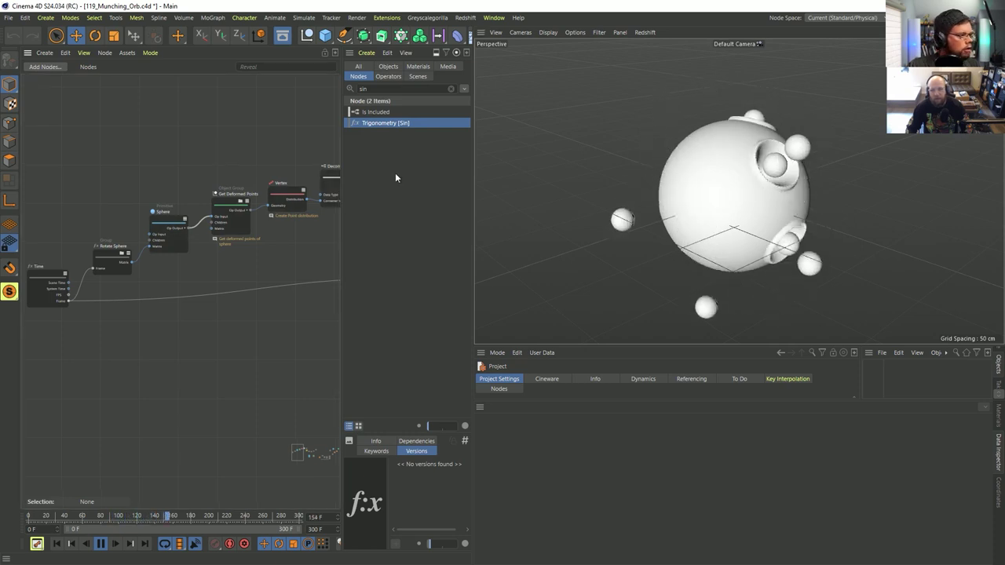
pyautogui.moveTo(479, 175); pyautogui.dragTo(677, 175)
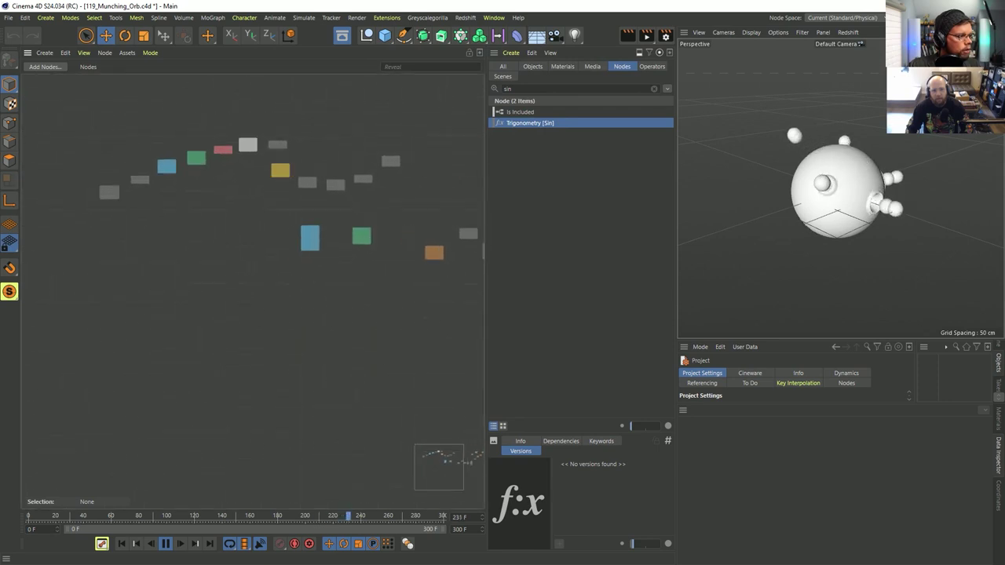
# Step: Survey the Munching Orb node graph as a whole, and zoom in on its starting nodes from Time to Vertex
pyautogui.scroll(-3, 193, 225)
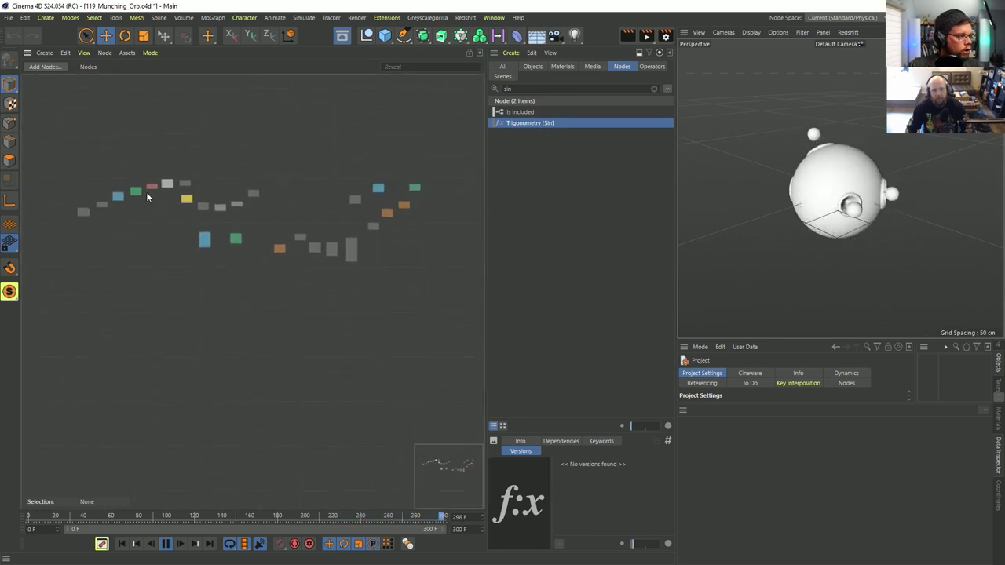
pyautogui.moveTo(265, 300); pyautogui.dragTo(266, 301)
pyautogui.keyDown('alt'); pyautogui.moveTo(235, 228); pyautogui.dragTo(476, 205, button='right'); pyautogui.keyUp('alt')
pyautogui.keyDown('alt'); pyautogui.moveTo(99, 229); pyautogui.dragTo(314, 309, button='middle'); pyautogui.keyUp('alt')
pyautogui.keyDown('alt'); pyautogui.moveTo(210, 271); pyautogui.dragTo(272, 271, button='right'); pyautogui.keyUp('alt')
pyautogui.keyDown('alt'); pyautogui.moveTo(272, 271); pyautogui.dragTo(406, 308, button='middle'); pyautogui.keyUp('alt')
pyautogui.scroll(3, 347, 262)
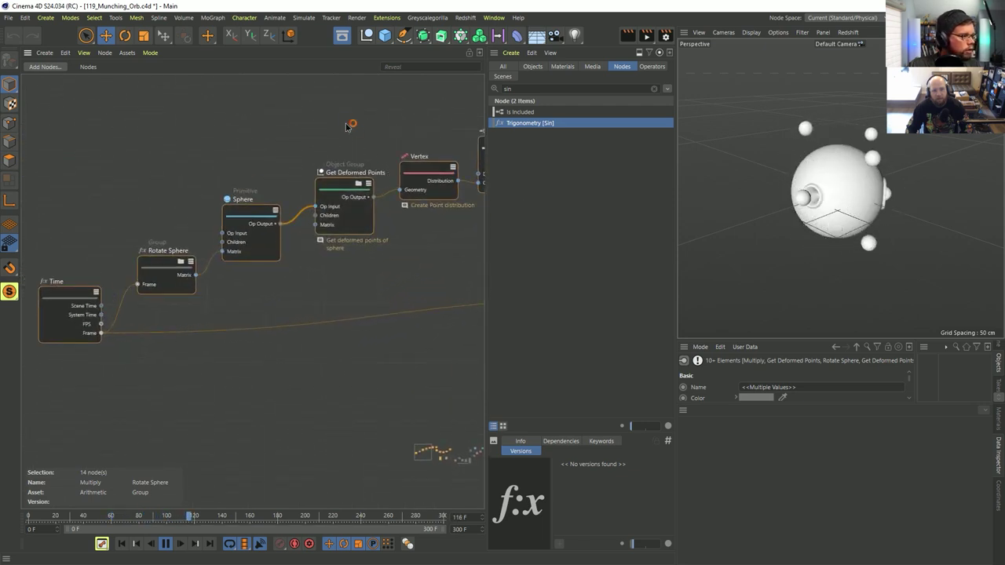
# Step: Look inside the Get Deformed Points group that follows the rotated sphere, and return to the main graph
pyautogui.click(361, 186)
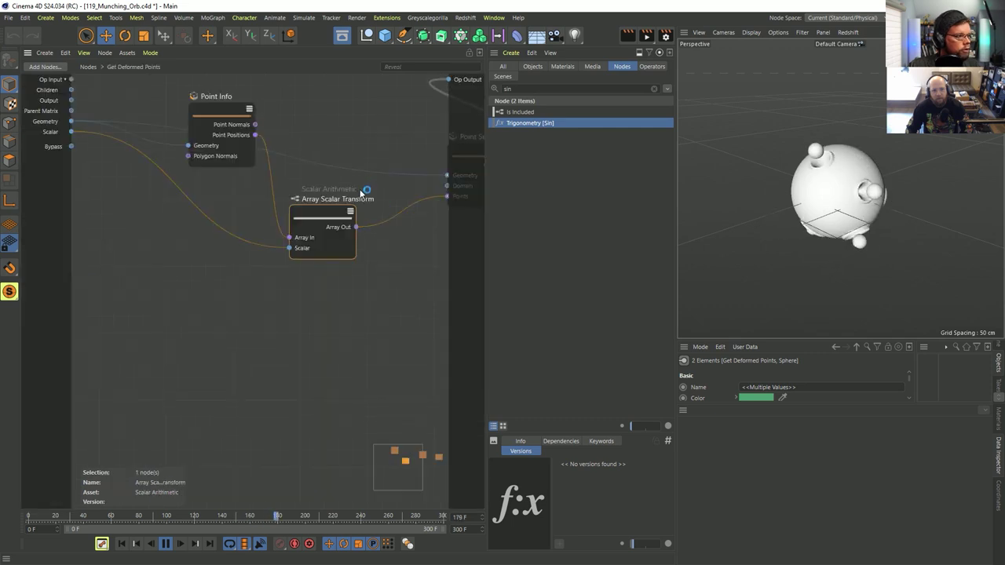
pyautogui.scroll(-1, 362, 189)
pyautogui.keyDown('alt'); pyautogui.moveTo(362, 188); pyautogui.dragTo(217, 301, button='middle'); pyautogui.keyUp('alt')
pyautogui.scroll(-3, 216, 301)
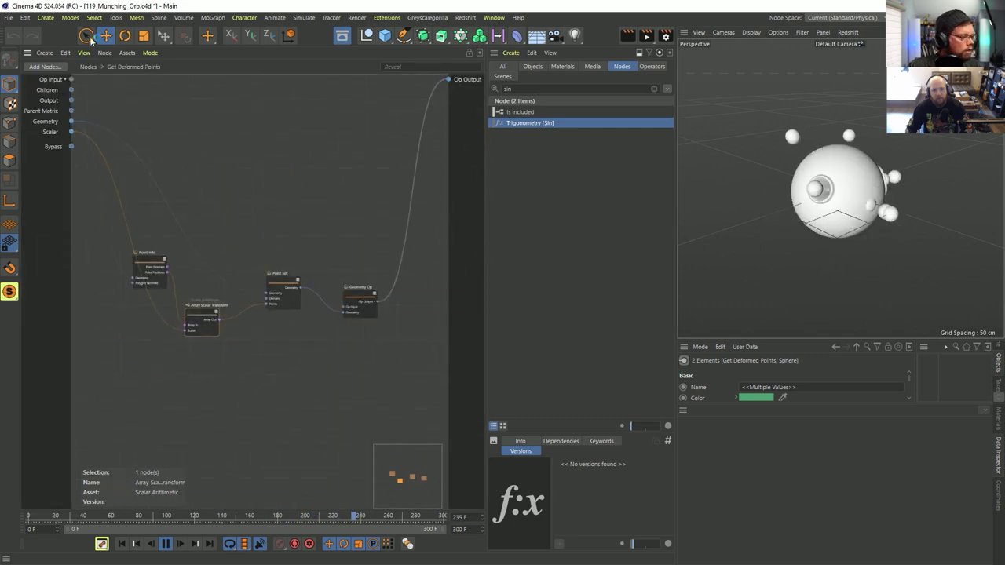
pyautogui.click(87, 66)
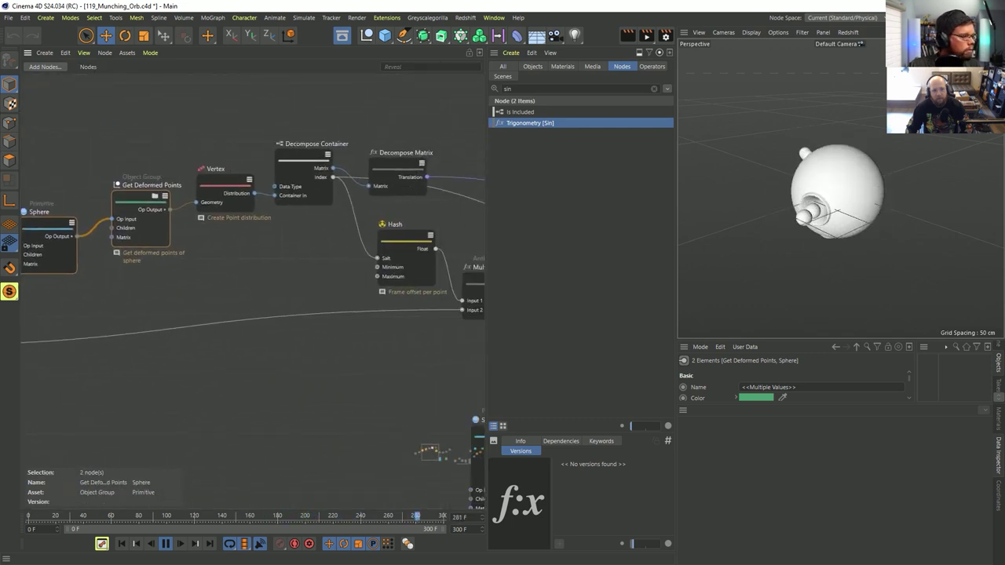
# Step: Trace the graph past Cos and Scale, look inside the second Get Deformed Points group, and return to the main graph
pyautogui.keyDown('alt'); pyautogui.moveTo(307, 243); pyautogui.dragTo(2, 143, button='middle'); pyautogui.keyUp('alt')
pyautogui.moveTo(187, 324); pyautogui.dragTo(172, 316, button='middle')
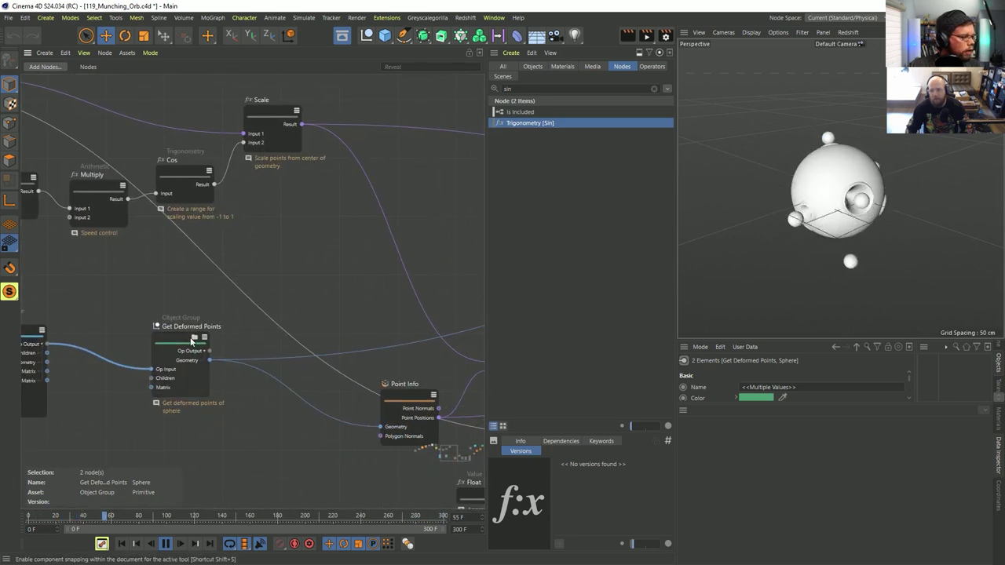
pyautogui.click(193, 338)
pyautogui.click(88, 67)
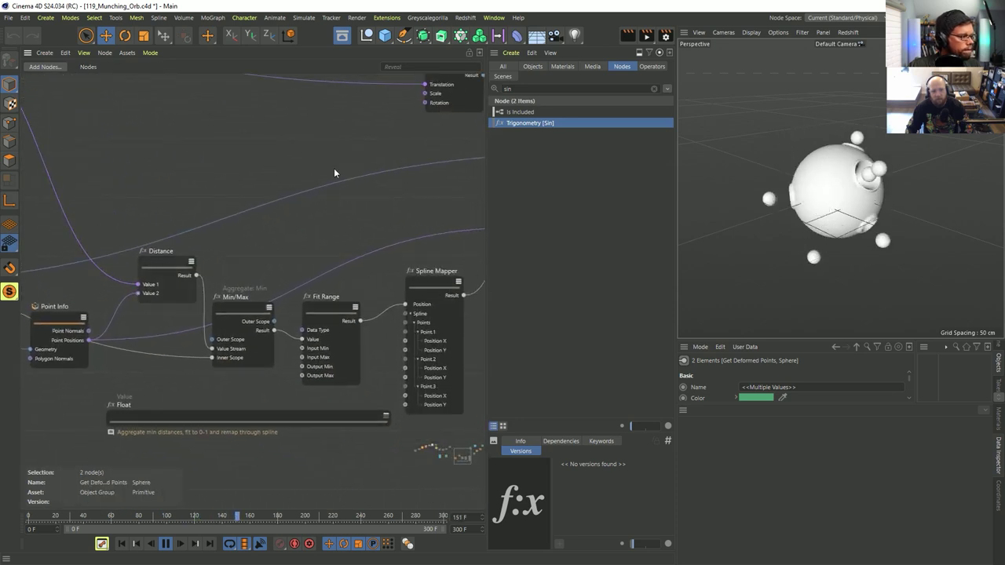
# Step: Inspect the Fit Range node between Min/Max and Spline Mapper, enlarging the attributes area to show all its inputs
pyautogui.moveTo(379, 155); pyautogui.dragTo(231, 218, button='middle')
pyautogui.scroll(-2, 304, 170)
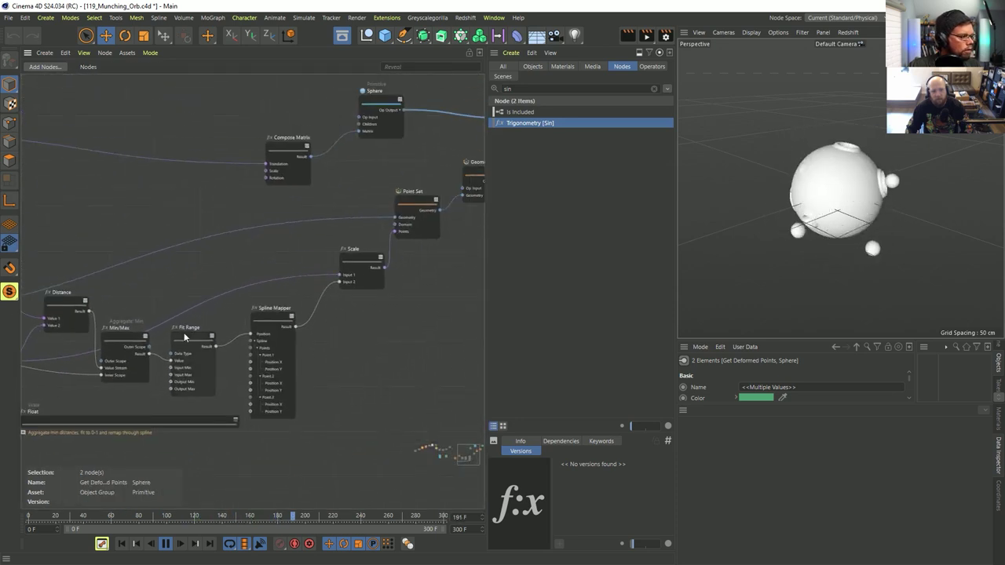
pyautogui.click(185, 337)
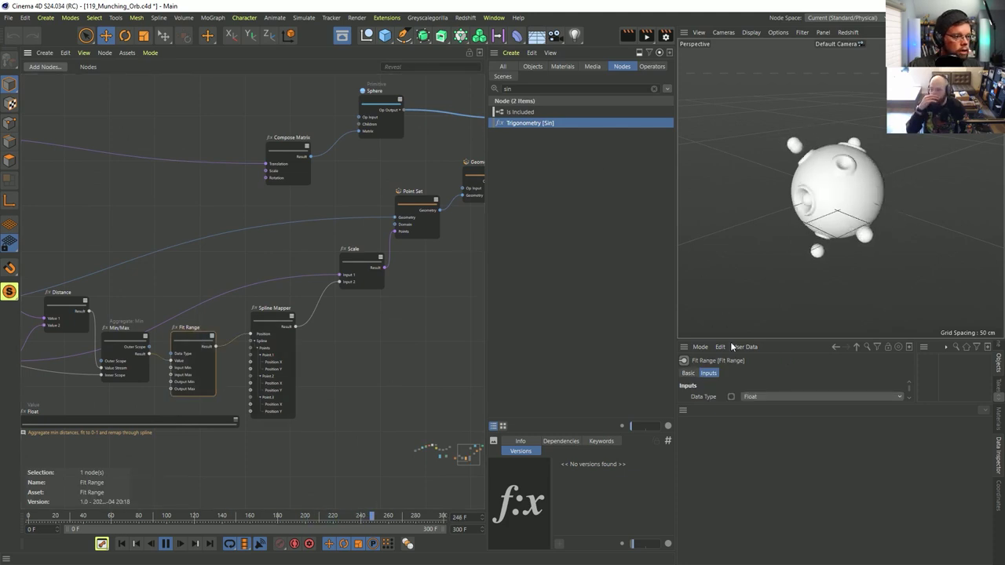
pyautogui.moveTo(722, 404); pyautogui.dragTo(717, 465)
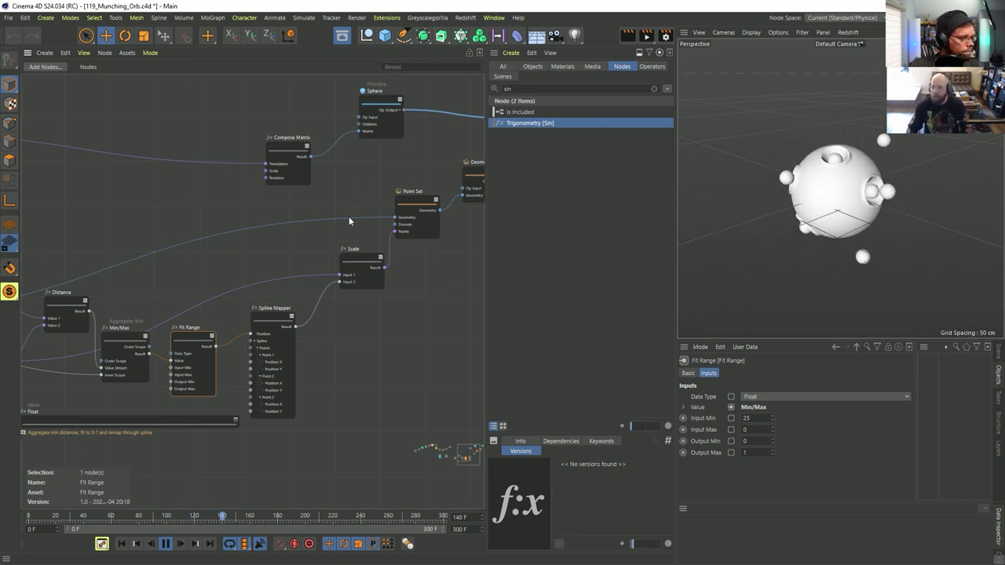
# Step: Examine the node chain from Distance and Spline Mapper through to Scene Root, and enlarge the attributes and object list areas
pyautogui.moveTo(349, 220); pyautogui.dragTo(212, 280, button='middle')
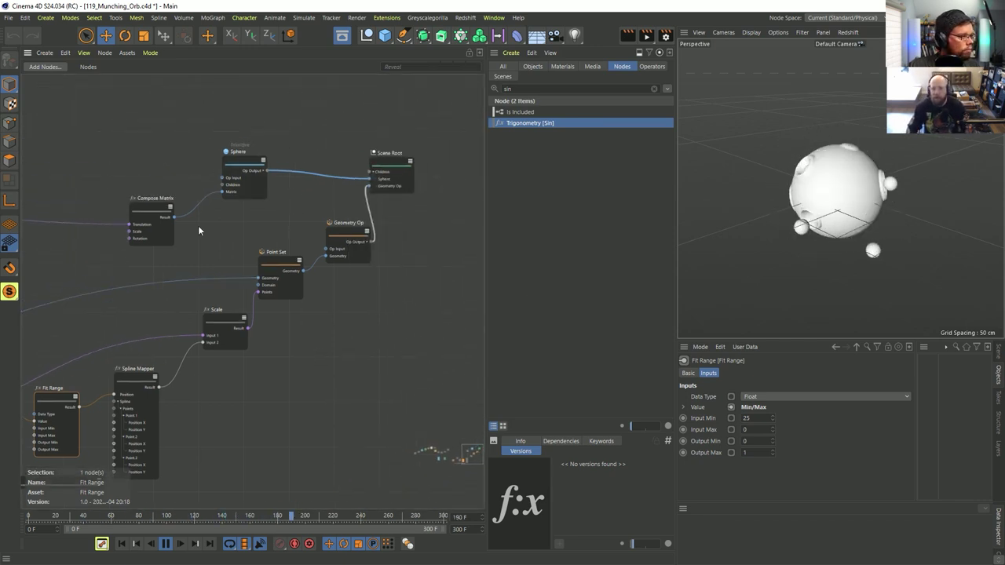
pyautogui.moveTo(199, 230); pyautogui.dragTo(369, 307, button='middle')
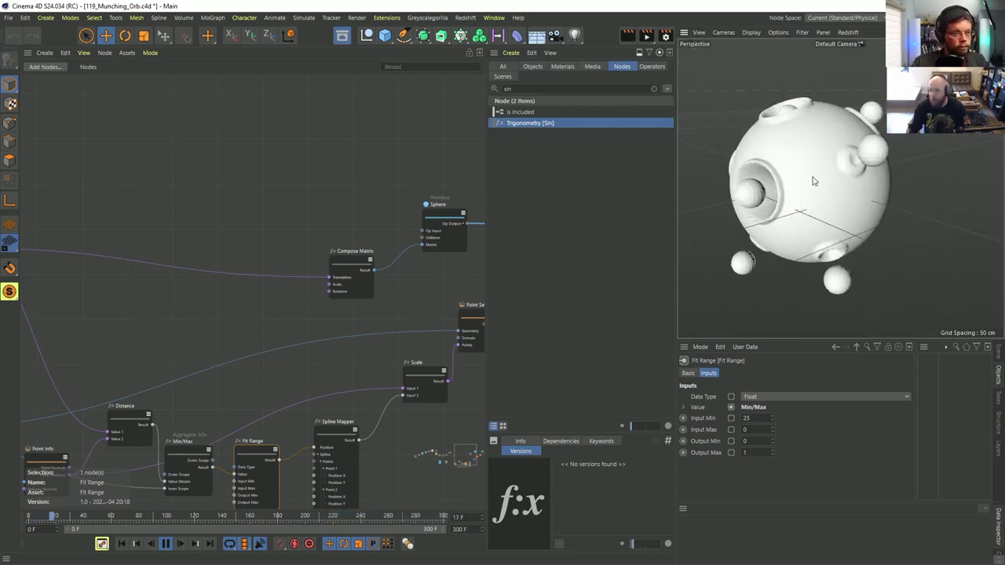
pyautogui.moveTo(380, 321); pyautogui.dragTo(343, 249, button='middle')
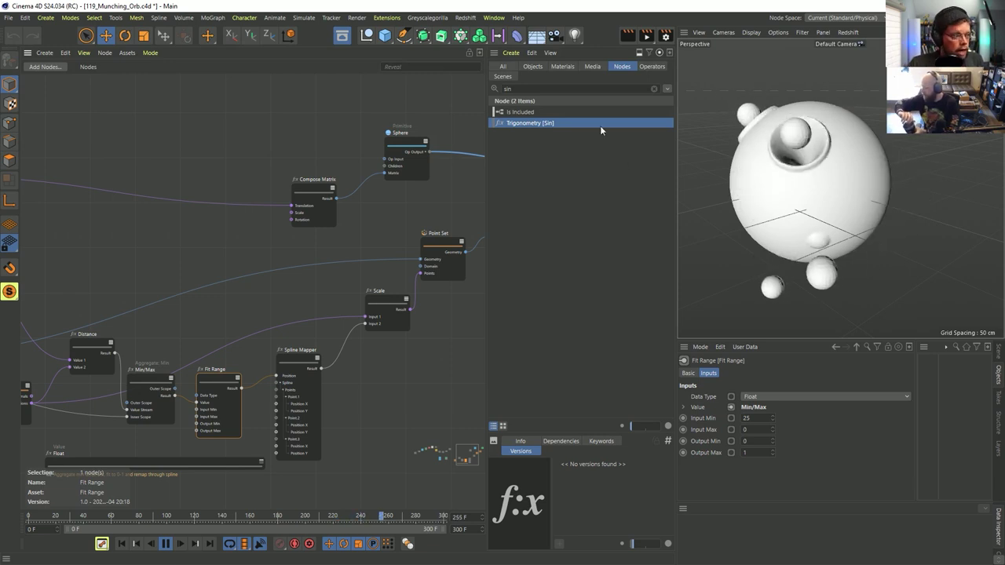
pyautogui.scroll(-3, 361, 181)
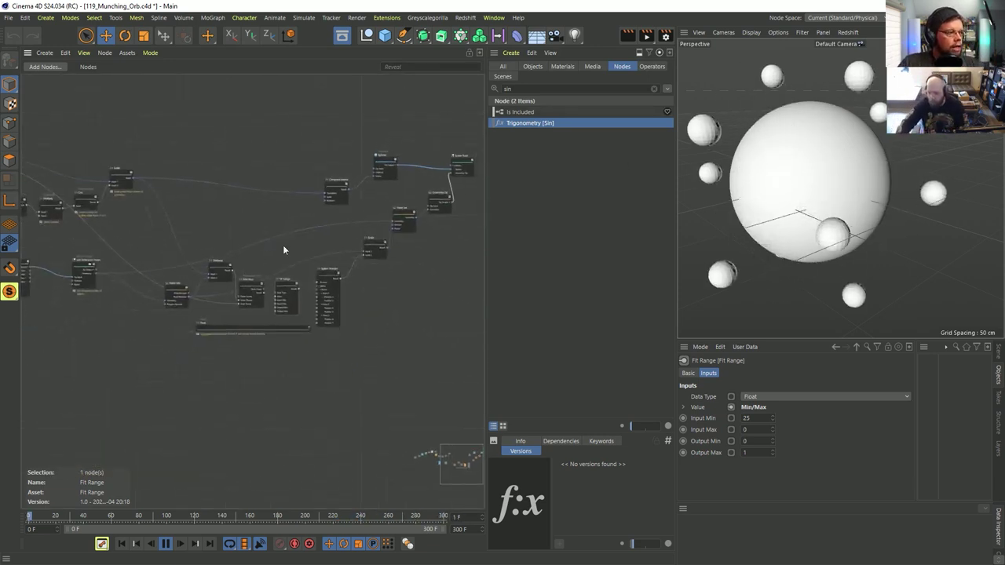
pyautogui.keyDown('alt'); pyautogui.moveTo(186, 225); pyautogui.dragTo(280, 258, button='middle'); pyautogui.keyUp('alt')
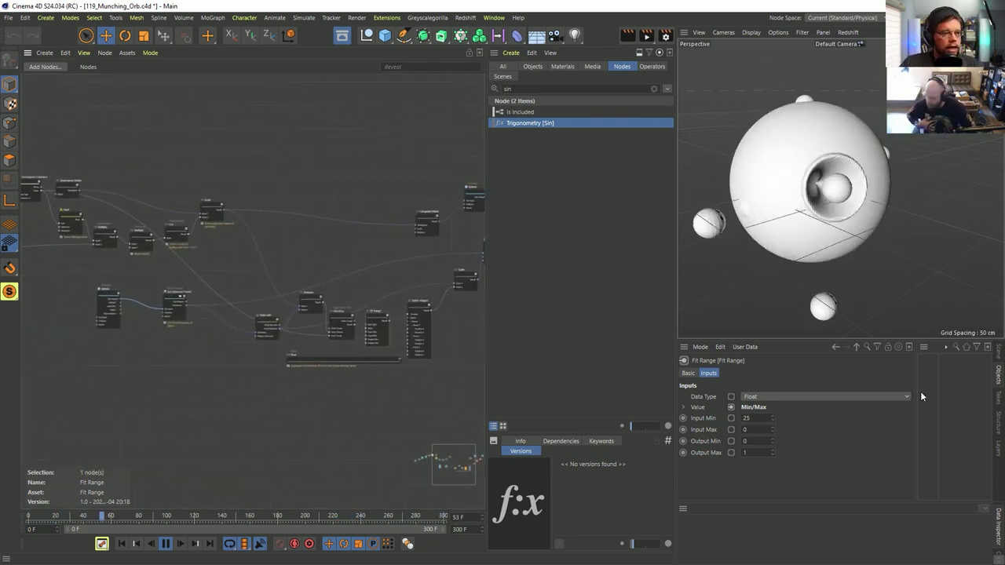
pyautogui.moveTo(913, 338); pyautogui.dragTo(913, 292)
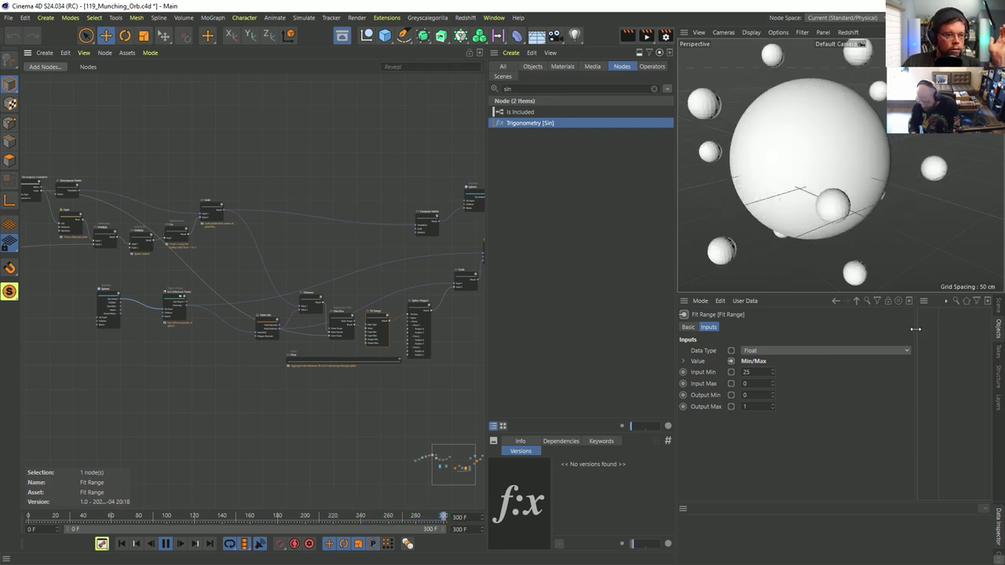
pyautogui.moveTo(916, 329); pyautogui.dragTo(813, 329)
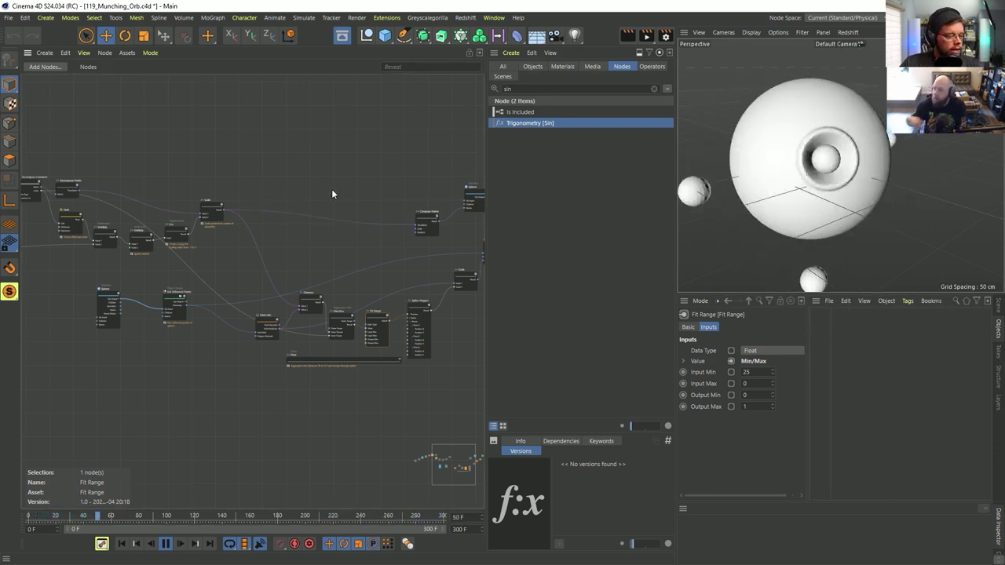
# Step: Trace the graph back from the Distance section to the sphere's point distribution, and inspect the Decompose Container node
pyautogui.scroll(5, 311, 249)
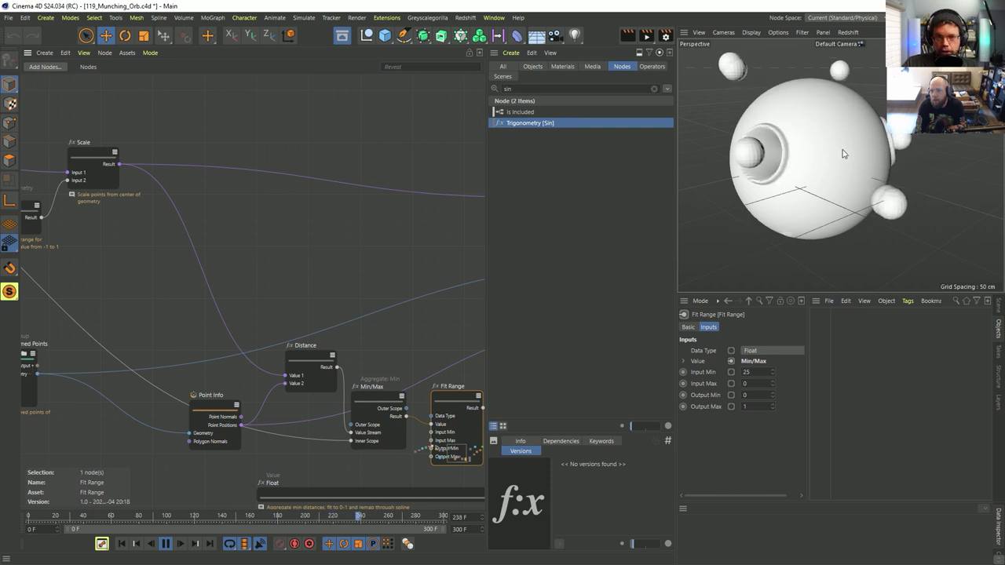
pyautogui.moveTo(414, 196); pyautogui.dragTo(837, 152, button='middle')
pyautogui.moveTo(290, 175); pyautogui.dragTo(756, 287, button='middle')
pyautogui.moveTo(433, 186); pyautogui.dragTo(309, 193, button='middle')
pyautogui.click(385, 190)
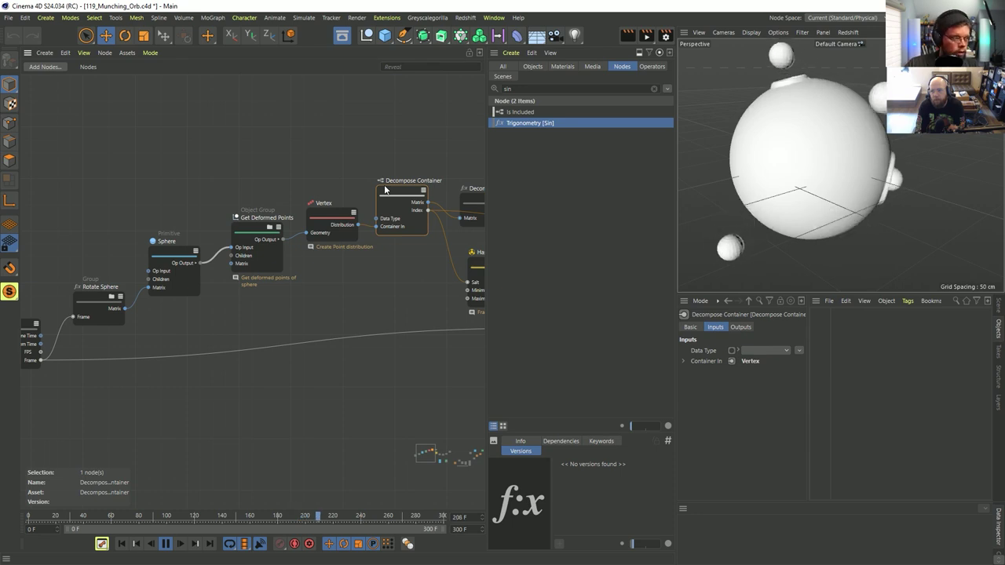
# Step: Examine how the Hash, Multiply, Cos and Scale nodes offset and scale the distributed points
pyautogui.moveTo(391, 162); pyautogui.dragTo(143, 199, button='middle')
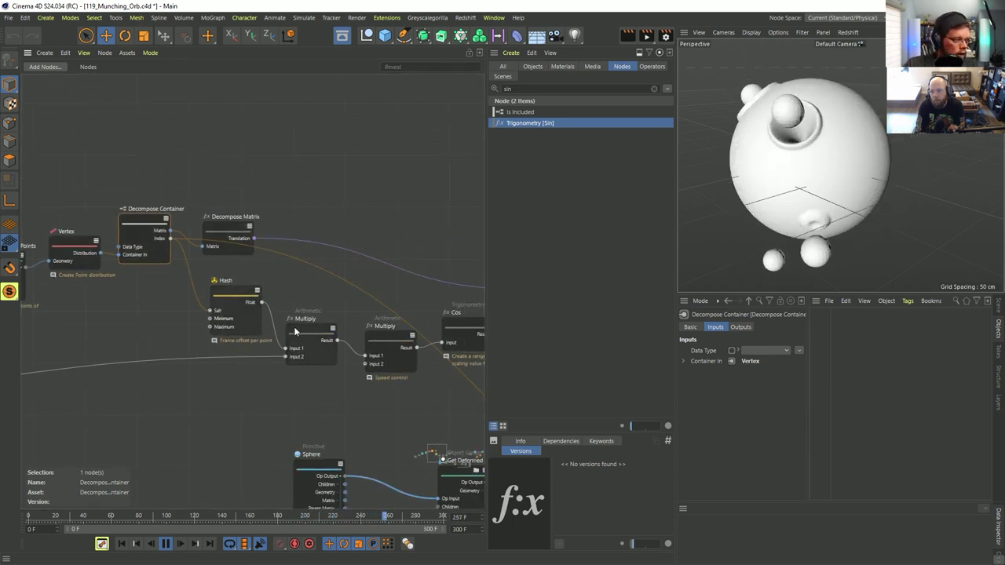
pyautogui.moveTo(358, 273); pyautogui.dragTo(278, 257, button='middle')
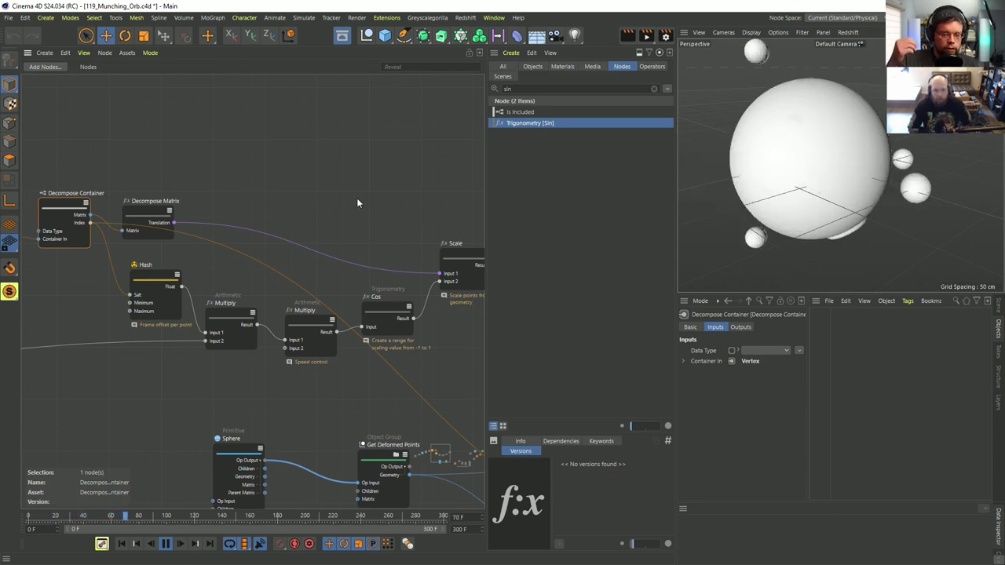
pyautogui.scroll(-2, 357, 199)
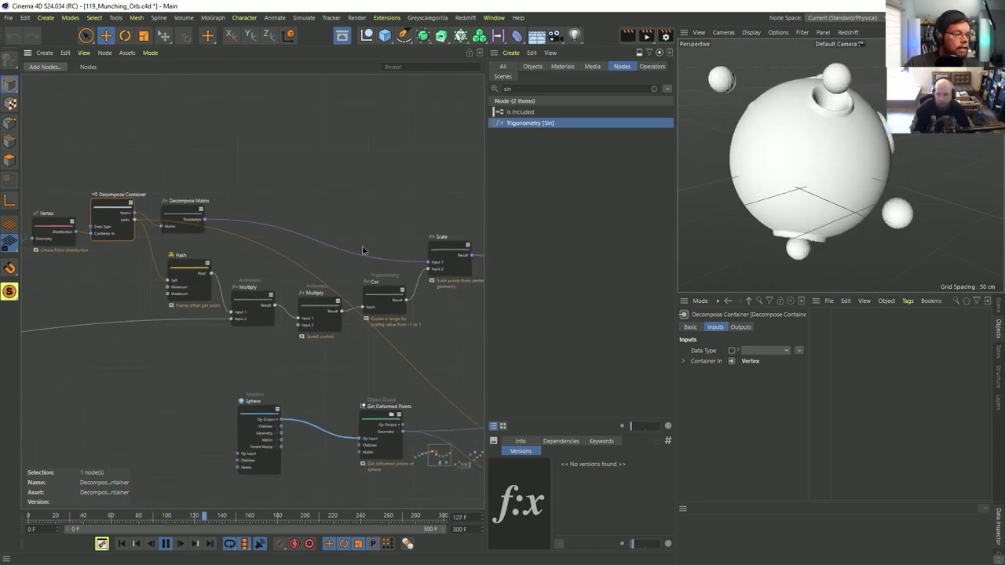
pyautogui.moveTo(364, 249); pyautogui.dragTo(315, 213, button='middle')
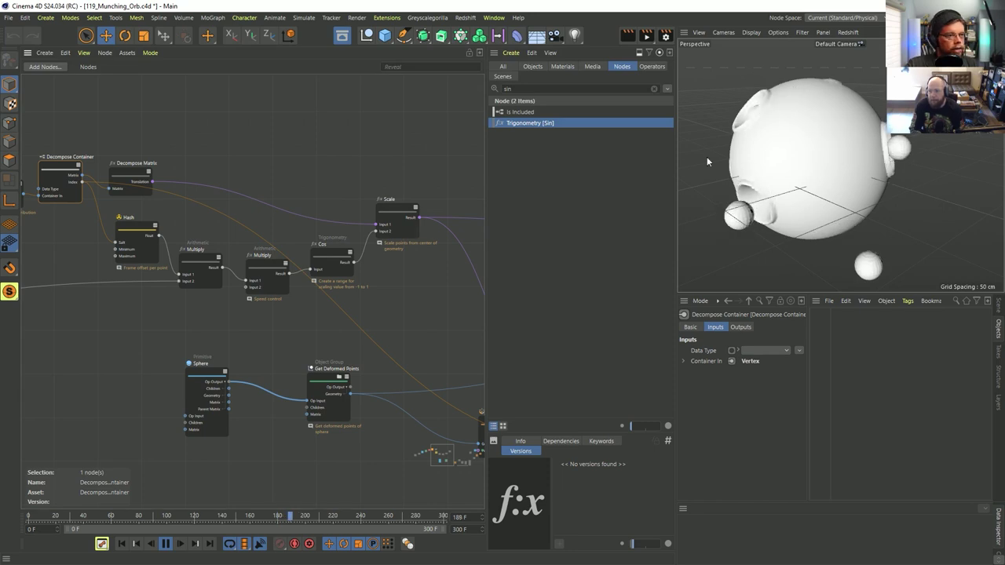
pyautogui.moveTo(227, 258); pyautogui.dragTo(641, 213, button='middle')
pyautogui.moveTo(479, 236); pyautogui.dragTo(161, 241, button='middle')
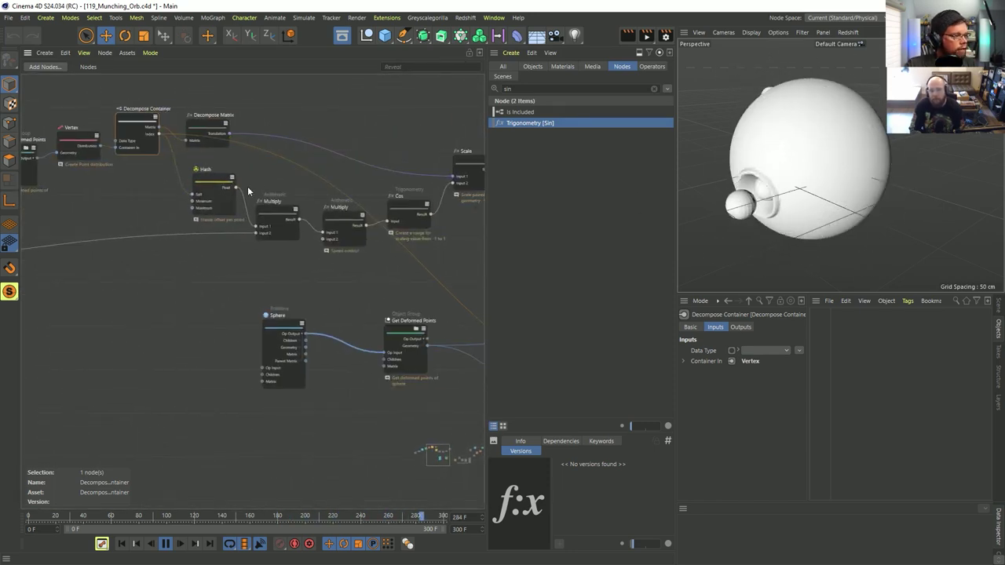
# Step: Inspect the Cos node's inputs, and change the Sphere primitive's type to Cube
pyautogui.click(415, 220)
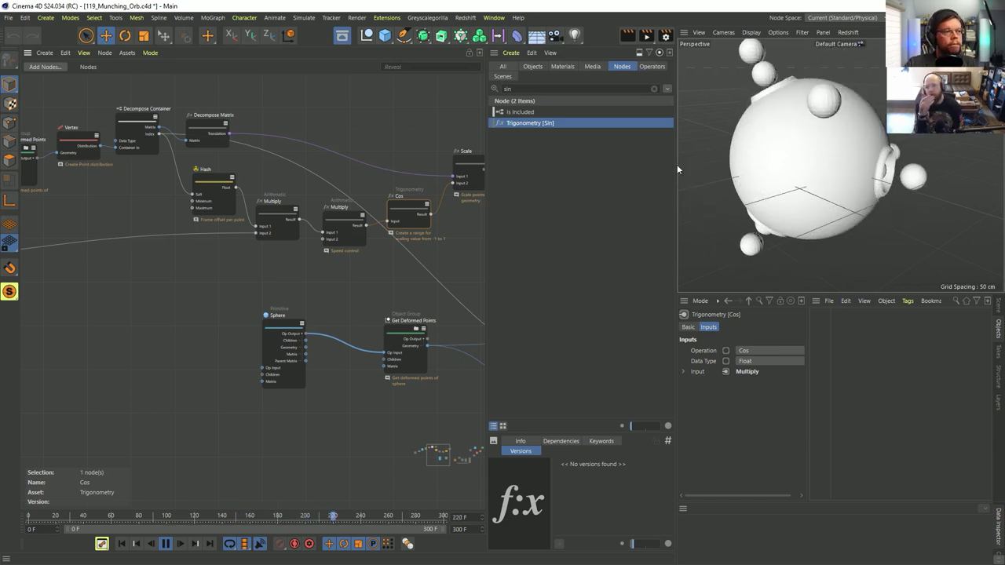
pyautogui.moveTo(450, 249); pyautogui.dragTo(372, 277, button='middle')
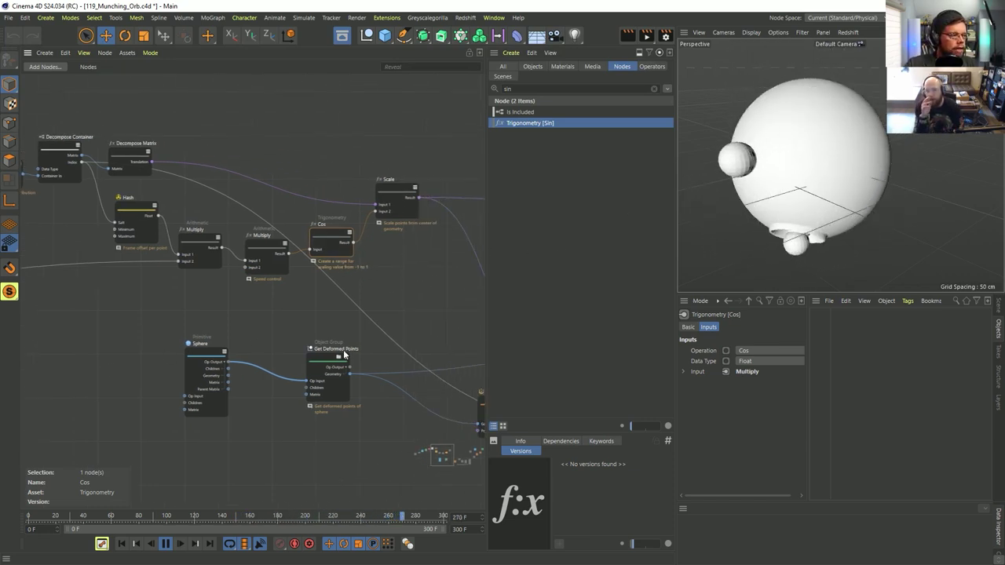
pyautogui.click(204, 350)
pyautogui.click(763, 351)
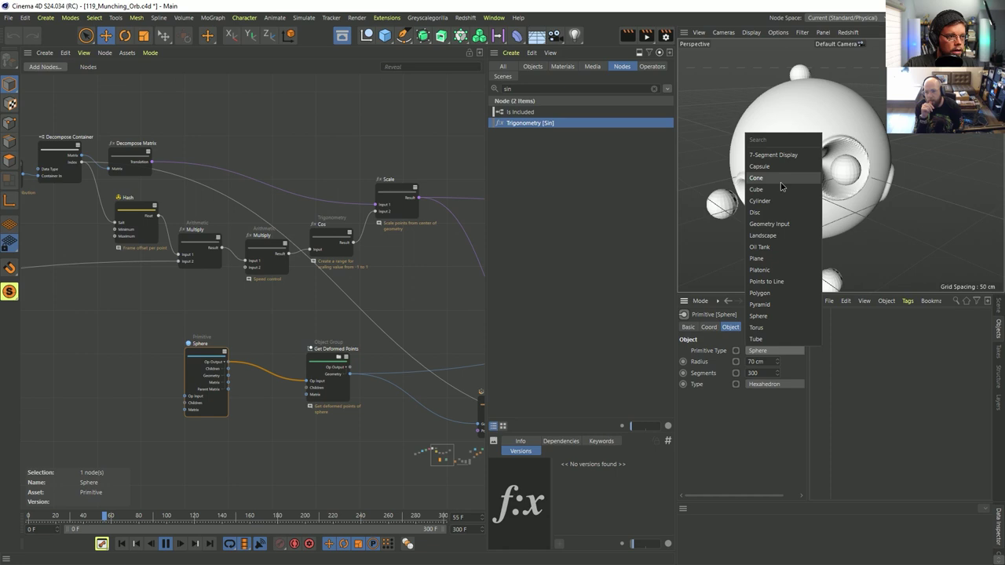
pyautogui.click(756, 189)
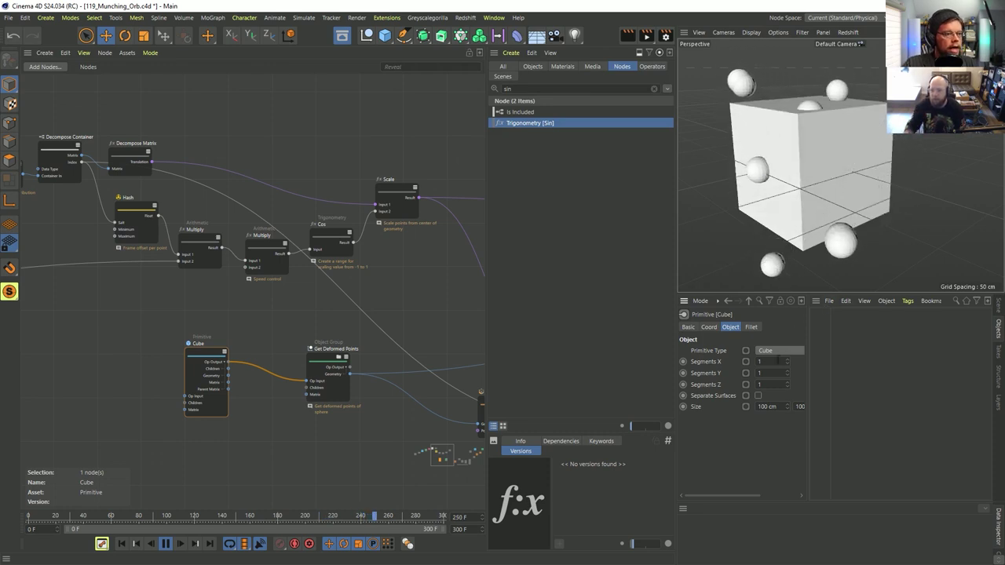
# Step: Set the cube's X, Y and Z segments to 11
pyautogui.click(778, 361)
pyautogui.write('1')
pyautogui.click(773, 375)
pyautogui.write('1')
pyautogui.press('Return')
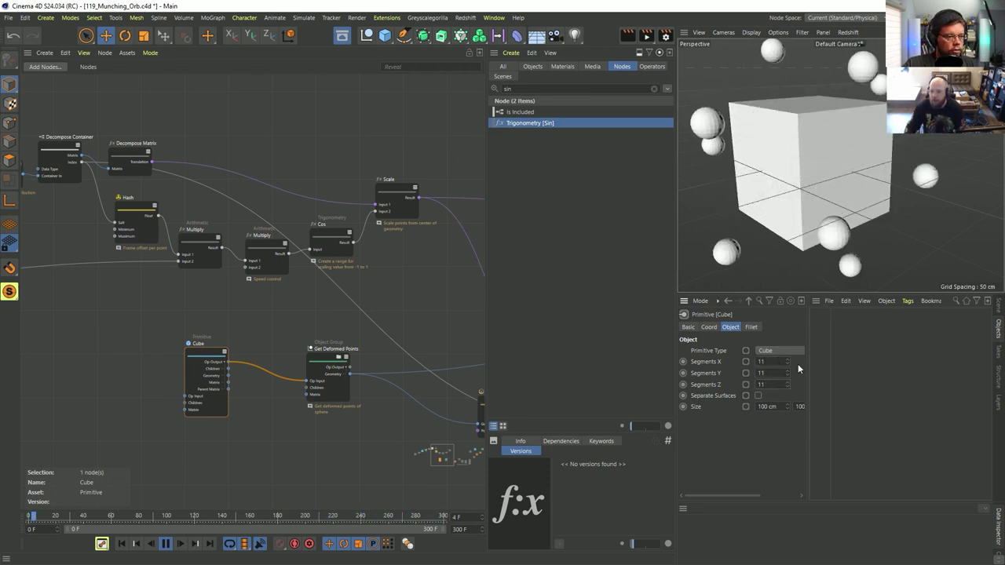
# Step: Set the cube's X, Y and Z segments to 22
pyautogui.moveTo(767, 361); pyautogui.dragTo(746, 363)
pyautogui.write('22')
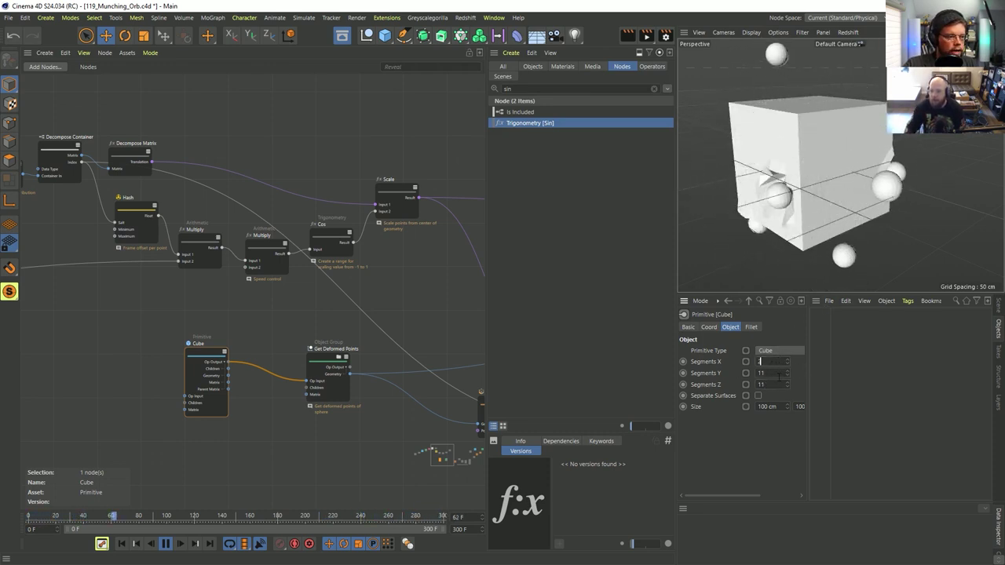
pyautogui.press('Tab')
pyautogui.write('22')
pyautogui.press('Tab')
pyautogui.write('22')
pyautogui.press('Return')
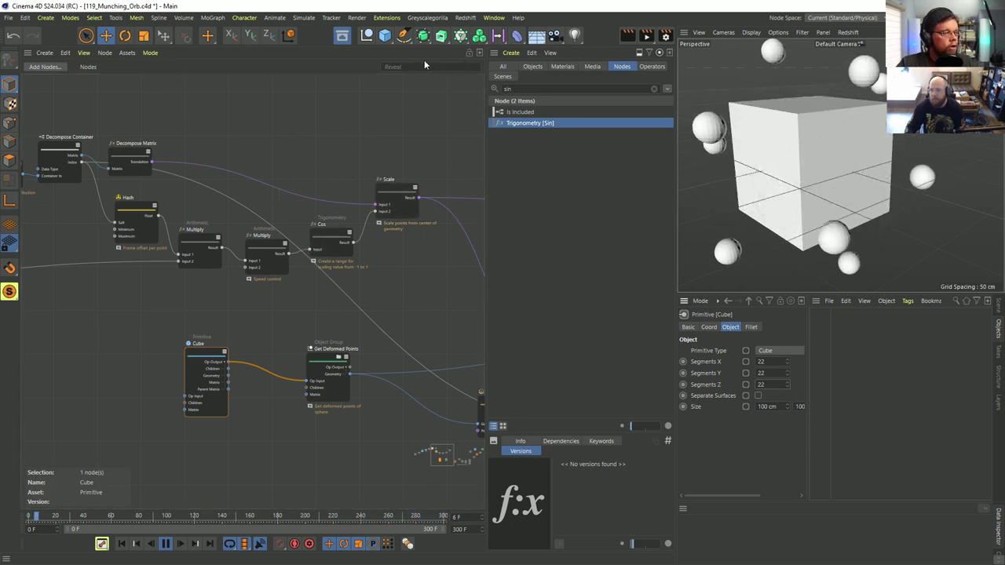
# Step: Stop the animation playback and switch to the Untitled 2 document to view its ripple node graph and deformed plane
pyautogui.press('F8')
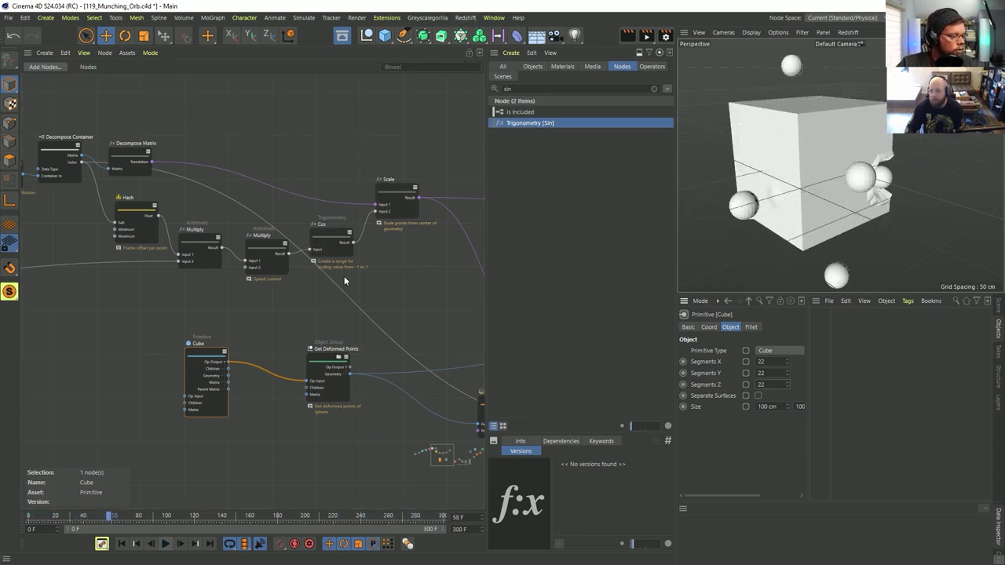
pyautogui.click(494, 17)
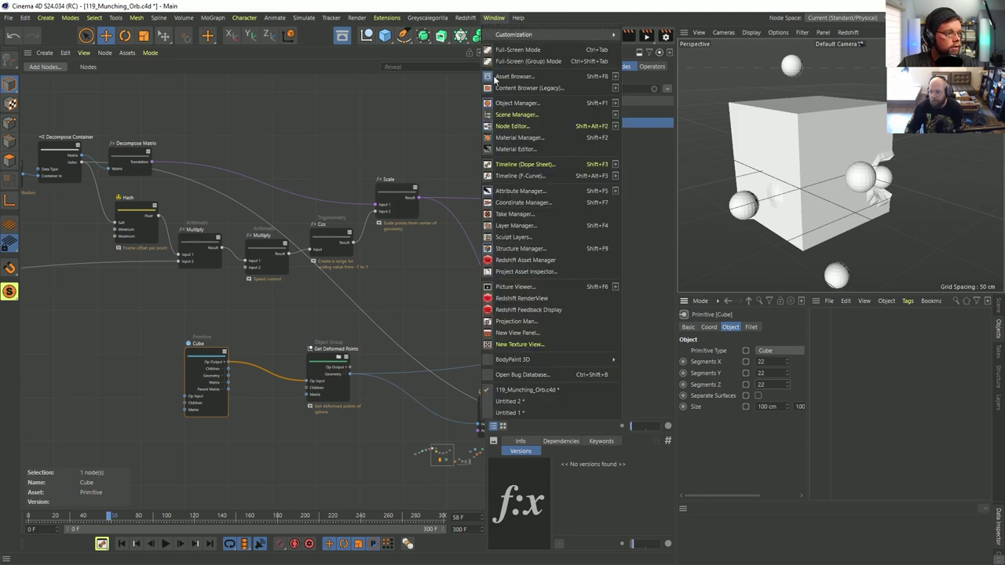
pyautogui.click(542, 402)
pyautogui.keyDown('alt'); pyautogui.moveTo(247, 243); pyautogui.dragTo(440, 251, button='middle'); pyautogui.keyUp('alt')
pyautogui.keyDown('alt'); pyautogui.moveTo(326, 249); pyautogui.dragTo(206, 222, button='right'); pyautogui.keyUp('alt')
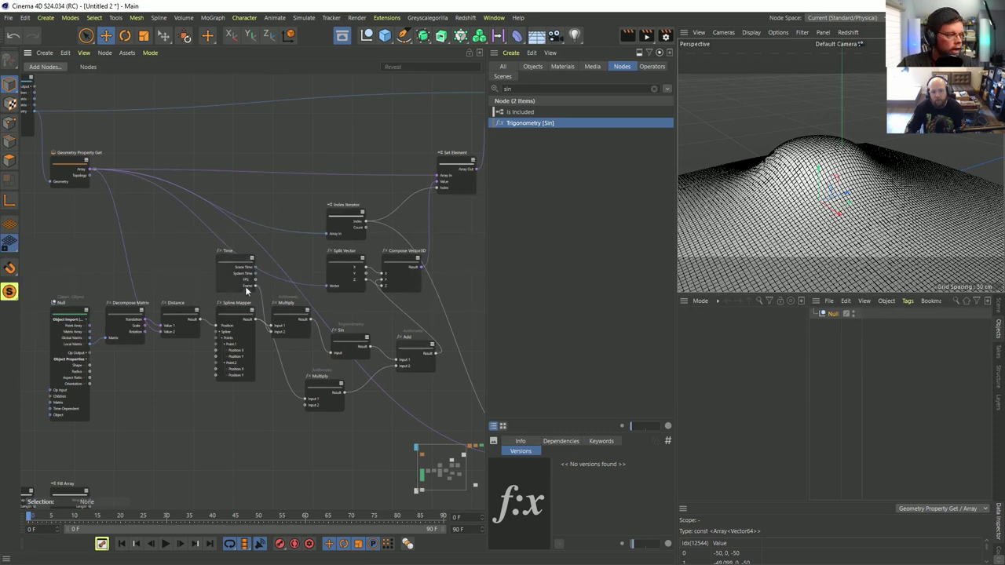
pyautogui.keyDown('alt'); pyautogui.moveTo(787, 192); pyautogui.dragTo(816, 182); pyautogui.keyUp('alt')
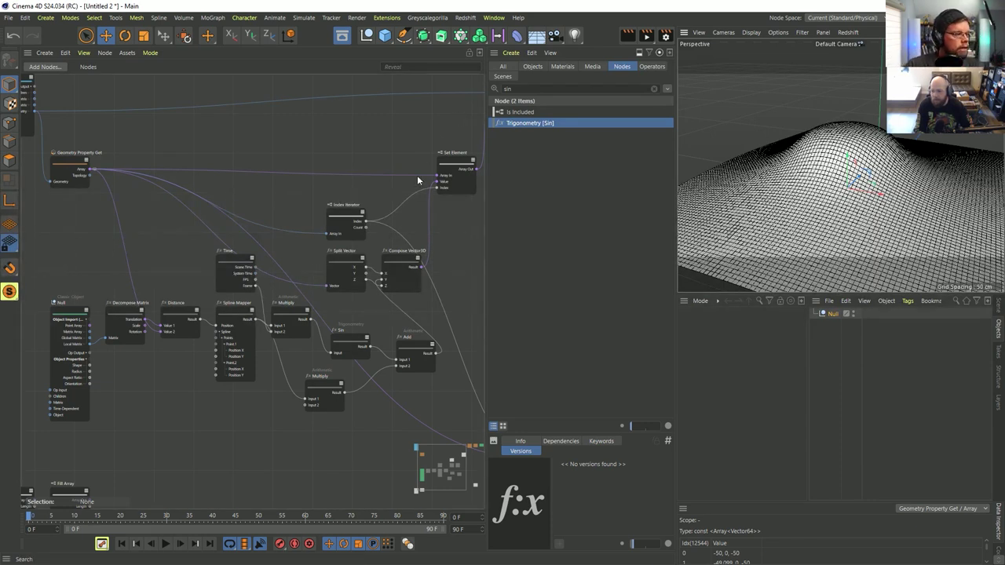
# Step: Select the ripple deformation nodes from Decompose Matrix through Set Element, and enlarge the viewport and node editor areas
pyautogui.moveTo(363, 177); pyautogui.dragTo(335, 180, button='middle')
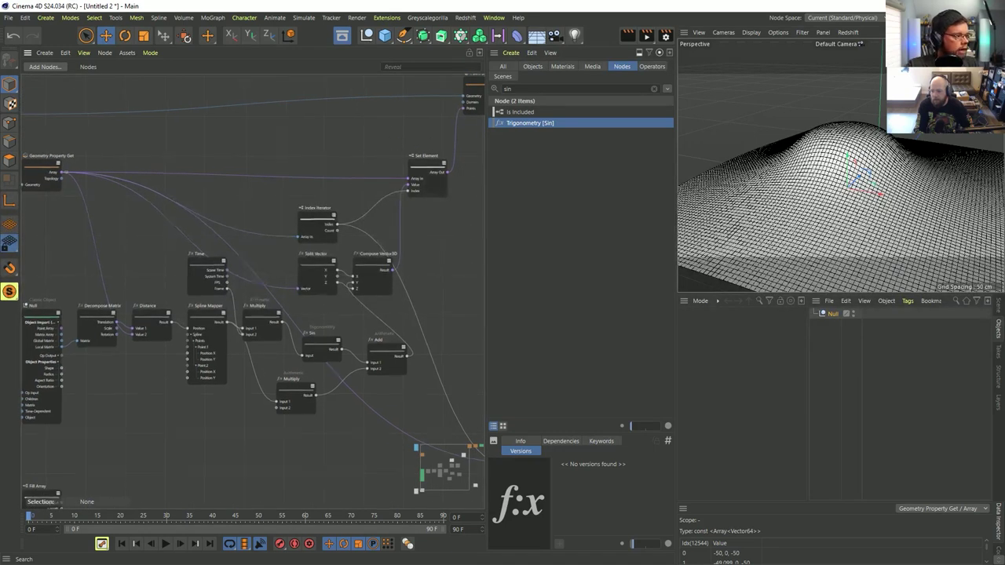
pyautogui.scroll(-2, 395, 192)
pyautogui.moveTo(428, 149); pyautogui.dragTo(157, 432)
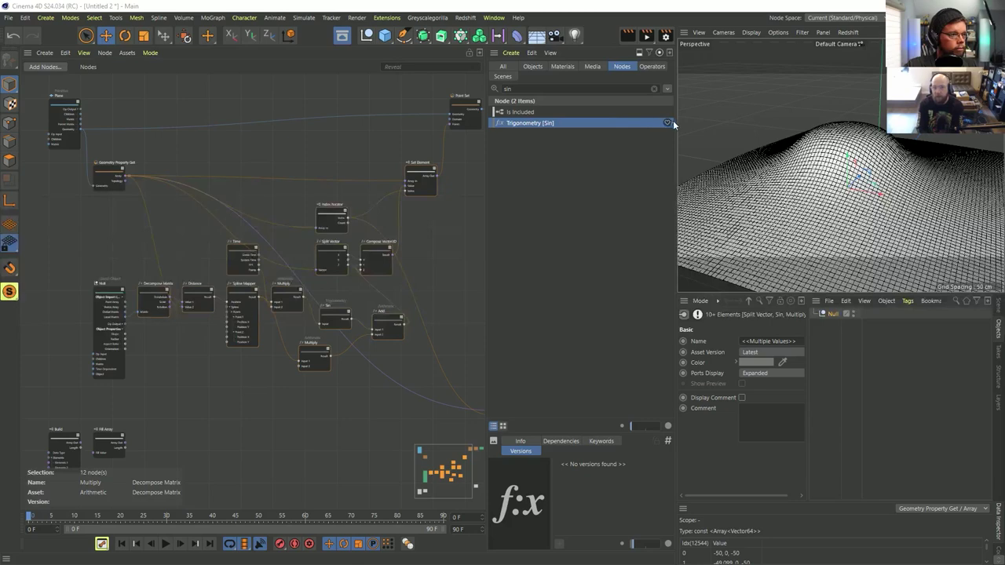
pyautogui.moveTo(674, 124); pyautogui.dragTo(637, 129)
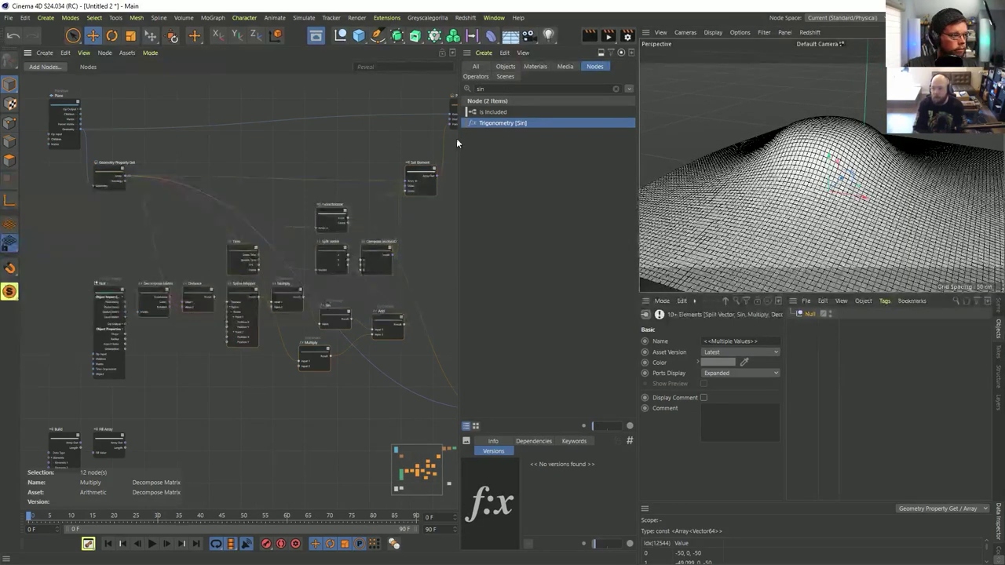
pyautogui.moveTo(459, 143); pyautogui.dragTo(508, 149)
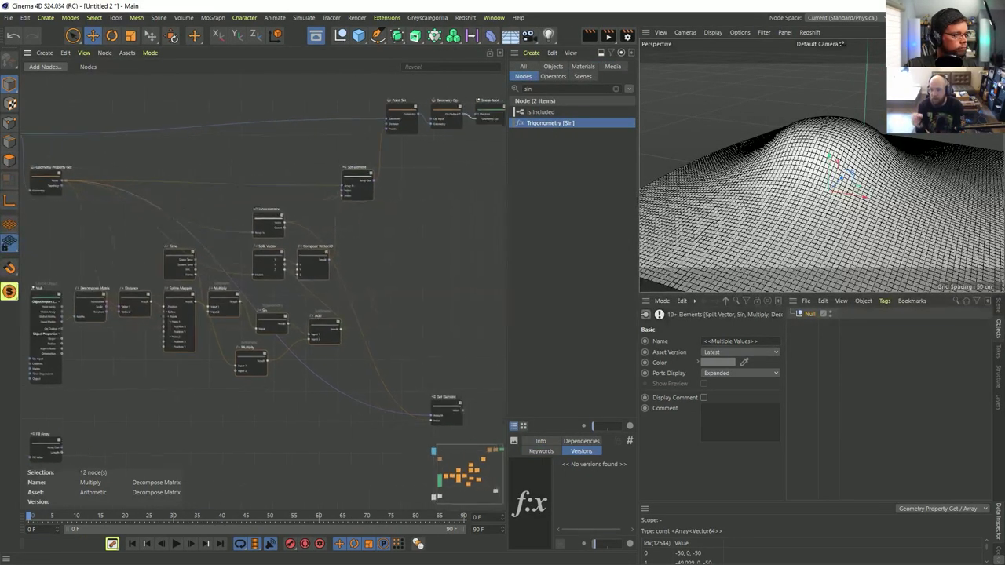
pyautogui.moveTo(392, 189); pyautogui.dragTo(333, 198, button='middle')
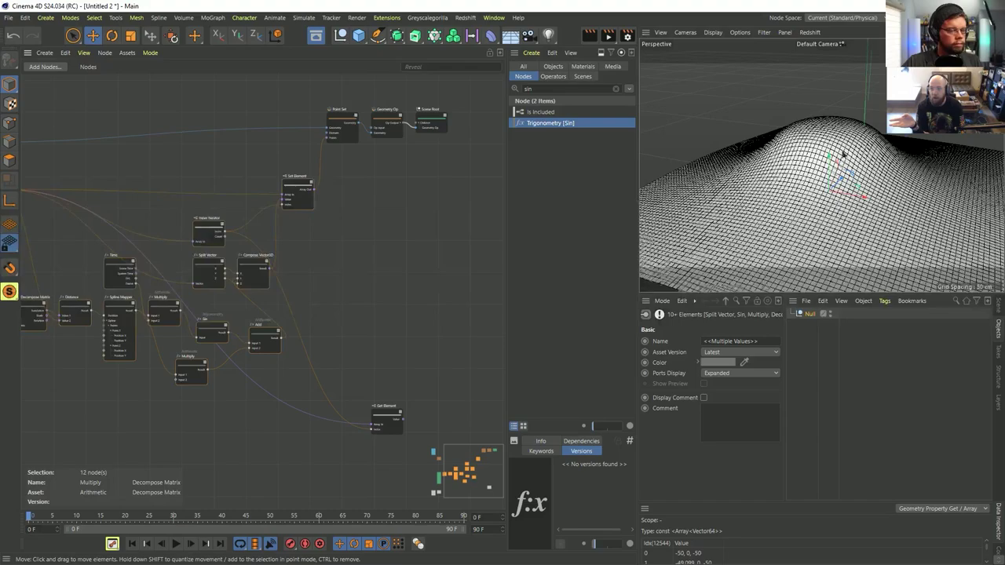
pyautogui.keyDown('alt'); pyautogui.moveTo(773, 188); pyautogui.dragTo(806, 170); pyautogui.keyUp('alt')
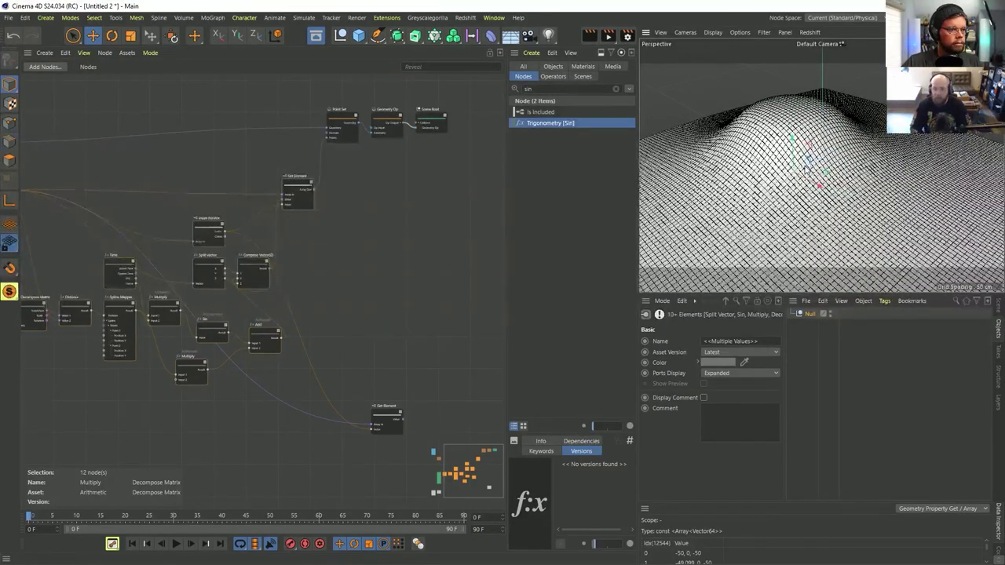
pyautogui.keyDown('alt'); pyautogui.moveTo(227, 256); pyautogui.dragTo(268, 241, button='middle'); pyautogui.keyUp('alt')
# Step: Switch to the 119_Munching_Orb.c4d project and examine its node graph from the Rotate Sphere group through to the Scene Root
pyautogui.click(494, 17)
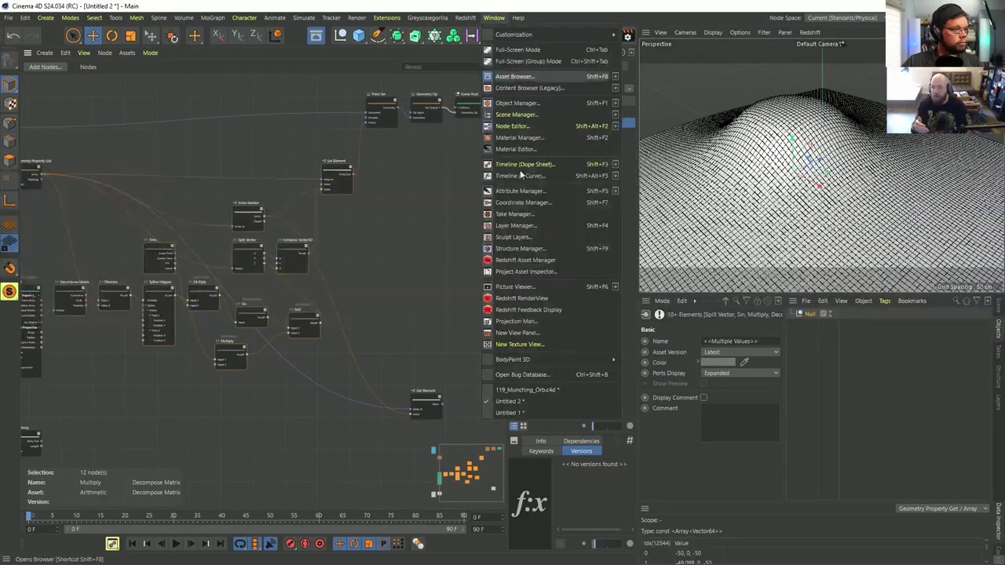
pyautogui.click(555, 390)
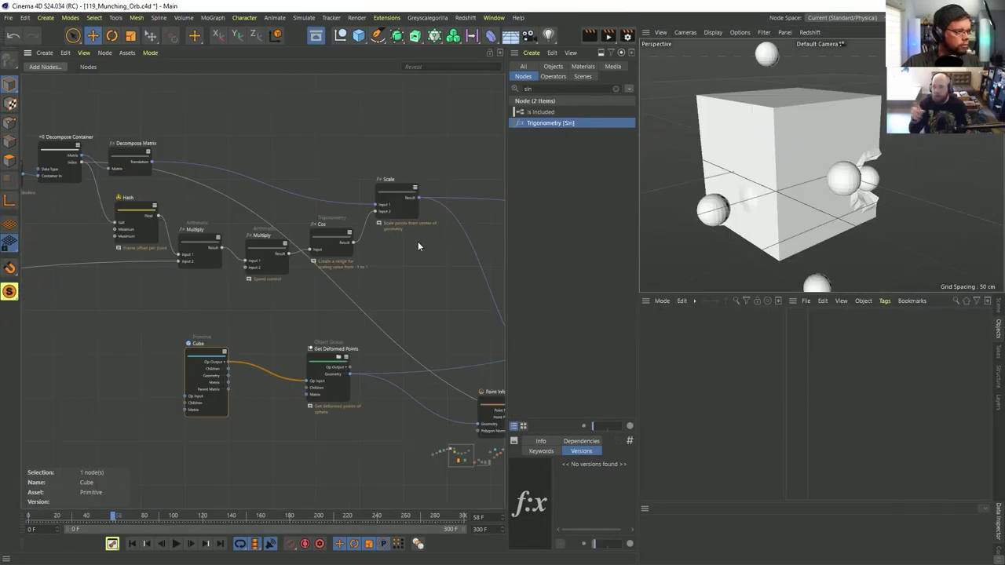
pyautogui.keyDown('alt'); pyautogui.moveTo(418, 241); pyautogui.dragTo(518, 264, button='middle'); pyautogui.keyUp('alt')
pyautogui.keyDown('alt'); pyautogui.moveTo(492, 303); pyautogui.dragTo(556, 314, button='middle'); pyautogui.keyUp('alt')
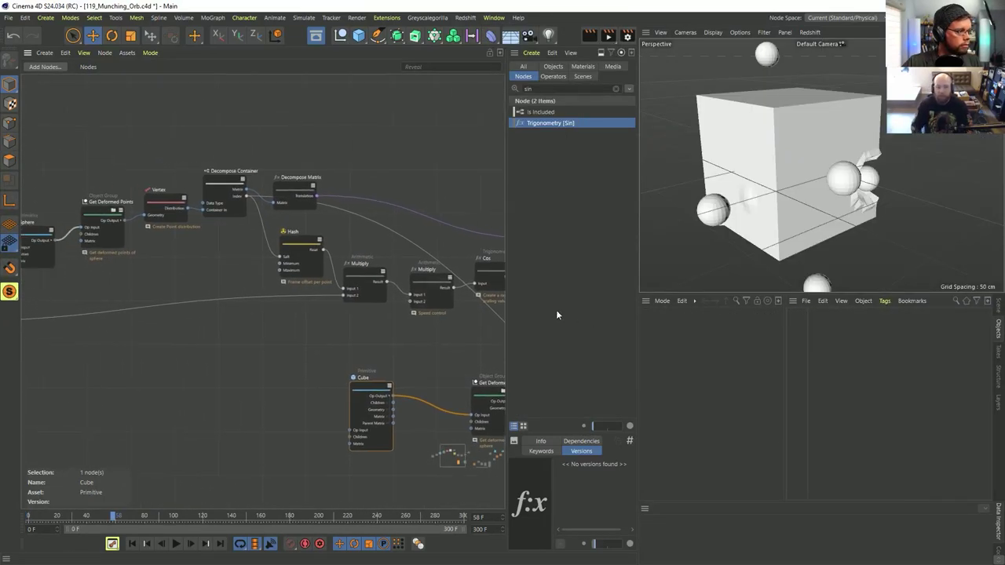
pyautogui.keyDown('alt'); pyautogui.moveTo(245, 278); pyautogui.dragTo(371, 304, button='middle'); pyautogui.keyUp('alt')
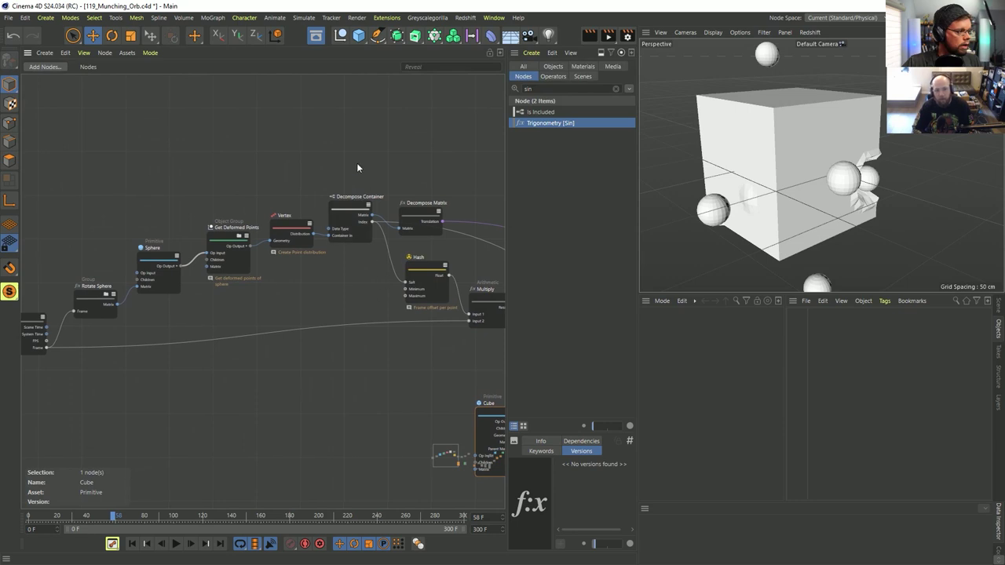
pyautogui.keyDown('alt'); pyautogui.moveTo(470, 297); pyautogui.dragTo(197, 231, button='middle'); pyautogui.keyUp('alt')
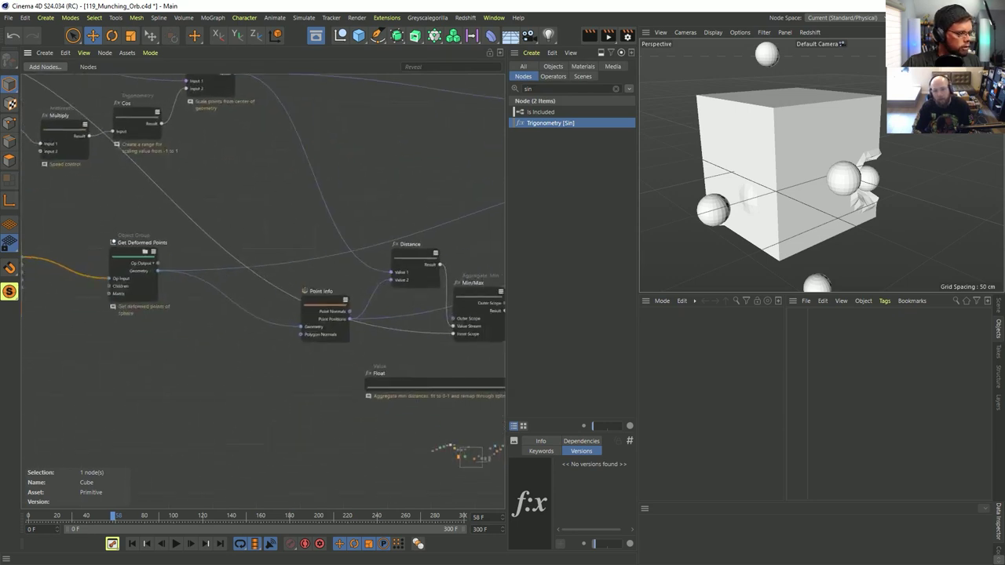
pyautogui.keyDown('alt'); pyautogui.moveTo(503, 254); pyautogui.dragTo(263, 211, button='middle'); pyautogui.keyUp('alt')
pyautogui.moveTo(282, 173); pyautogui.dragTo(157, 279, button='middle')
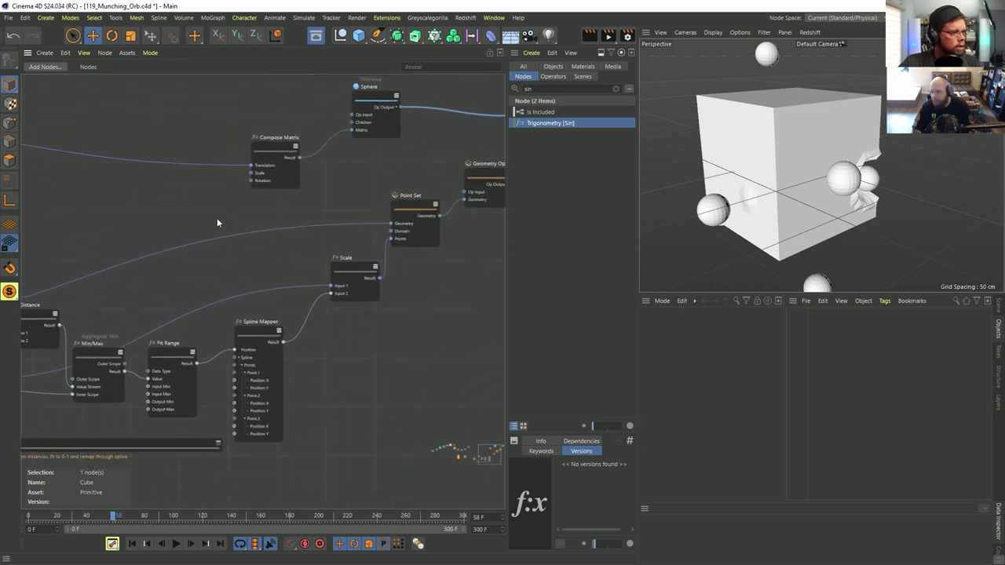
pyautogui.moveTo(218, 223); pyautogui.dragTo(215, 313, button='middle')
# Step: Inspect the inputs of the Point Set, Scale and Spline Mapper nodes that drive the cube's deformation
pyautogui.click(334, 253)
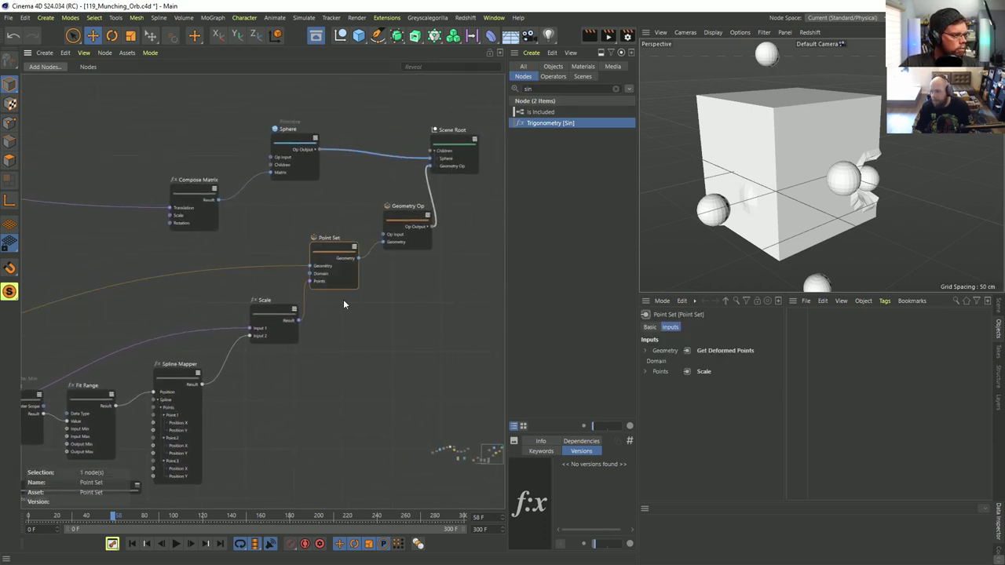
pyautogui.click(267, 318)
pyautogui.moveTo(157, 347); pyautogui.dragTo(390, 255, button='middle')
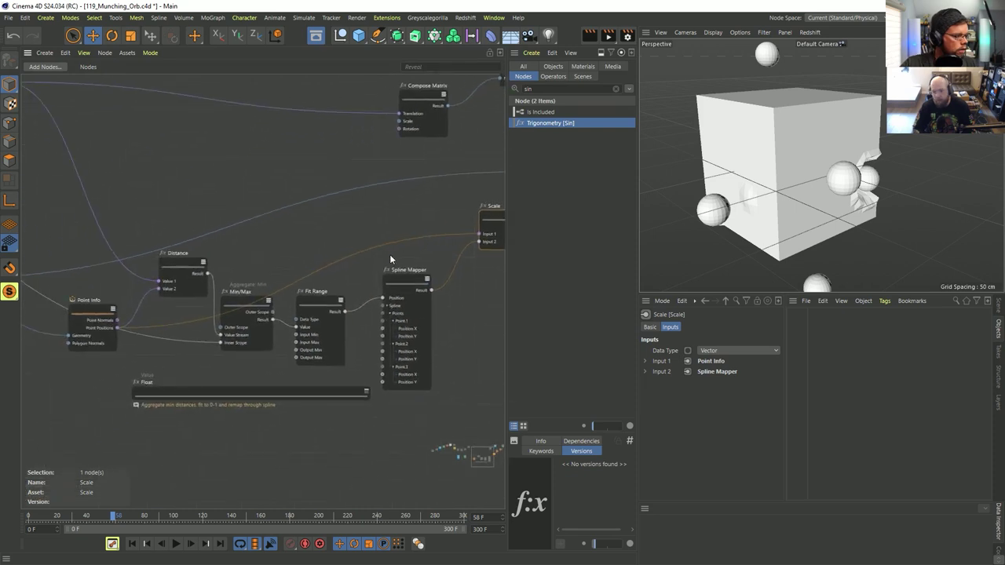
pyautogui.click(403, 306)
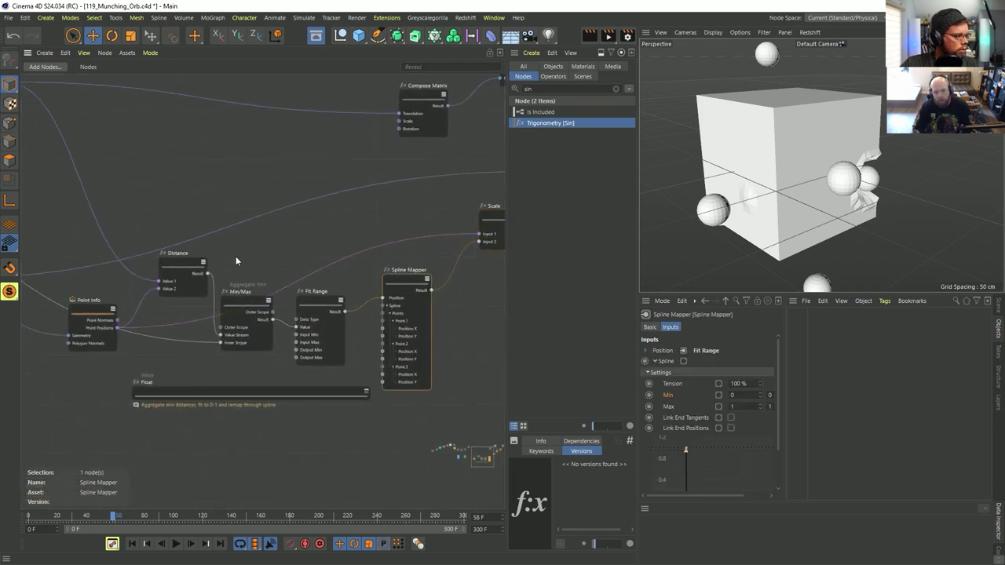
pyautogui.moveTo(172, 222); pyautogui.dragTo(295, 253, button='middle')
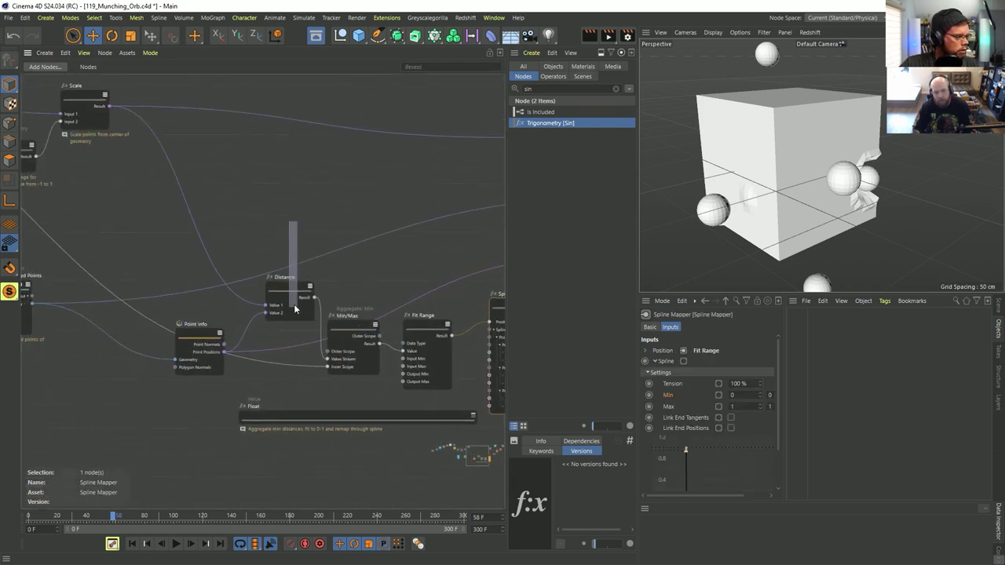
# Step: Move the Distance node higher in the graph, clear of the Point Info and Min/Max nodes
pyautogui.moveTo(293, 292); pyautogui.dragTo(290, 271)
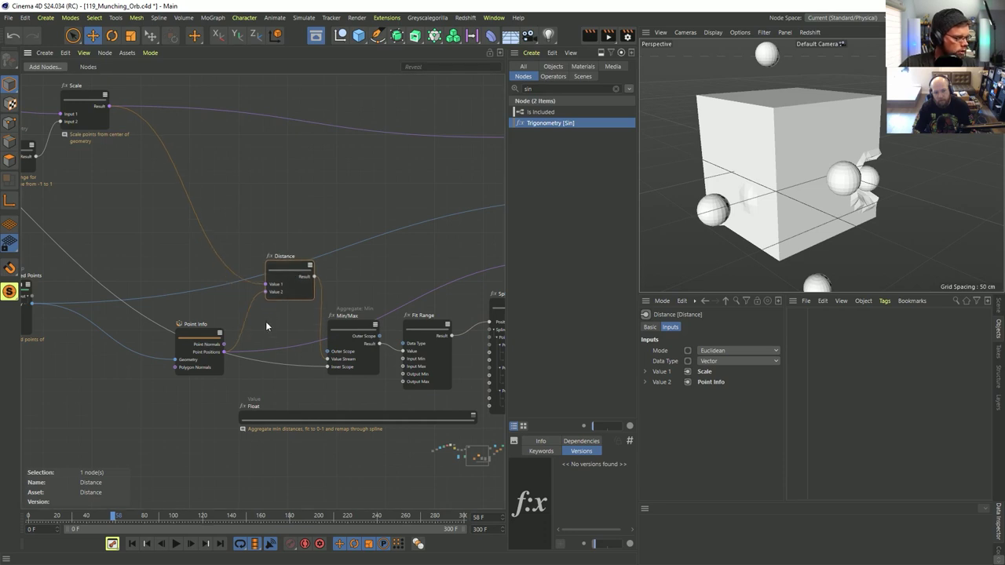
pyautogui.moveTo(377, 290); pyautogui.dragTo(320, 282, button='middle')
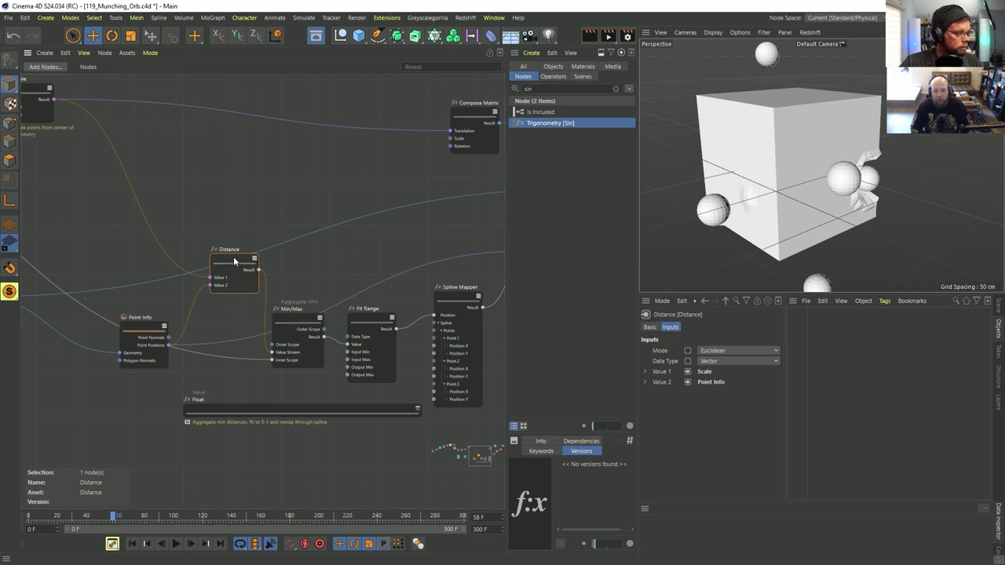
pyautogui.moveTo(234, 262); pyautogui.dragTo(225, 217)
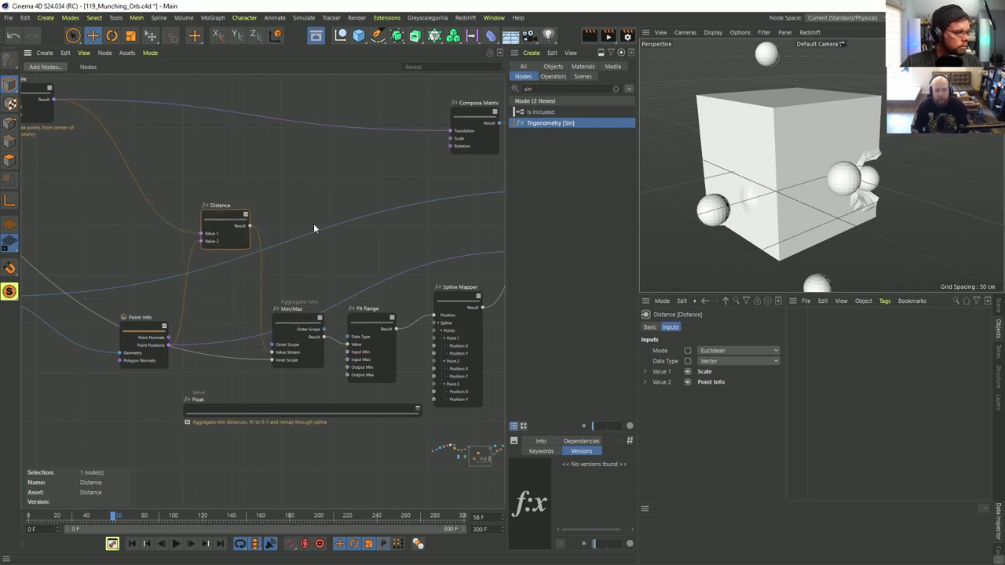
# Step: Move the Compose Matrix node that feeds the output Sphere slightly higher in the graph
pyautogui.moveTo(314, 223); pyautogui.dragTo(282, 225, button='middle')
pyautogui.moveTo(370, 232); pyautogui.dragTo(304, 245, button='middle')
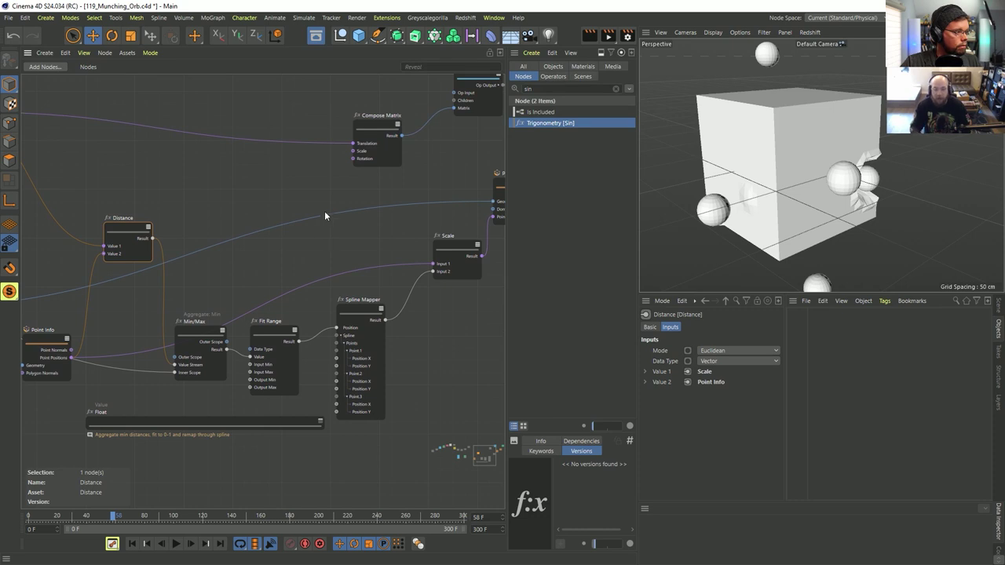
pyautogui.moveTo(357, 149); pyautogui.dragTo(299, 217, button='middle')
pyautogui.moveTo(315, 191); pyautogui.dragTo(315, 167)
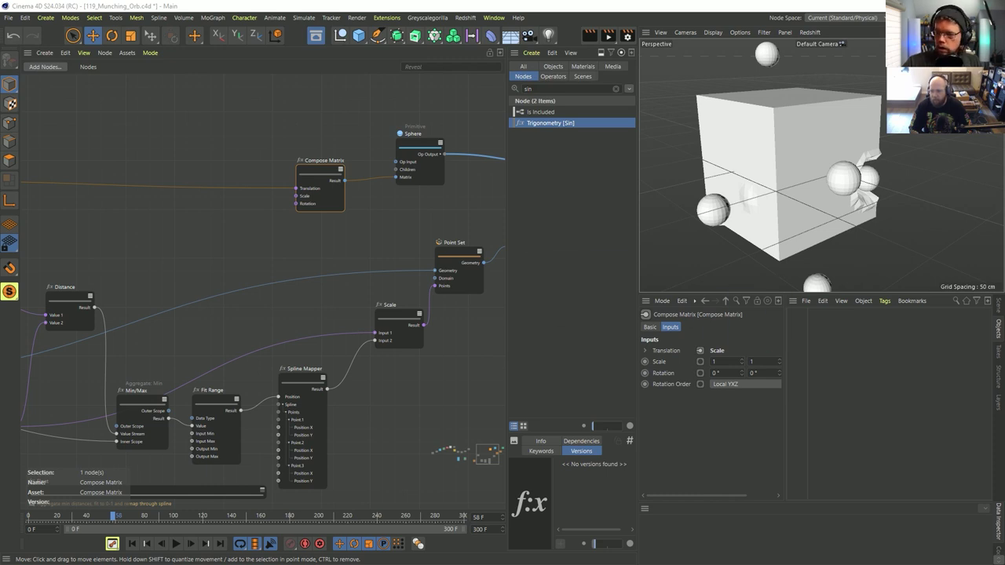
pyautogui.moveTo(361, 241); pyautogui.dragTo(256, 240)
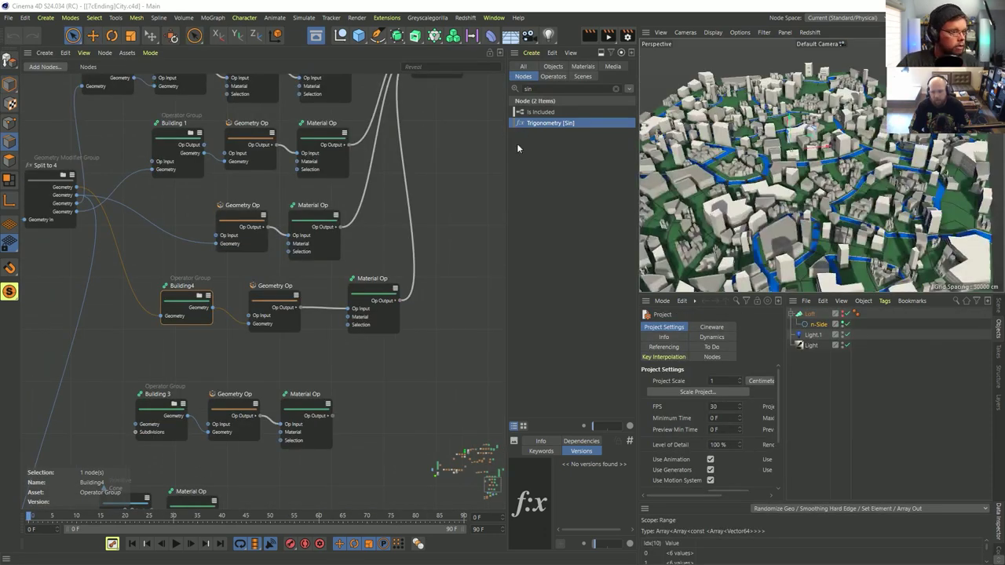
# Step: In the city project, delete the connection between the Children Op node's Op Output and the Scene Root
pyautogui.keyDown('alt'); pyautogui.moveTo(772, 201); pyautogui.dragTo(831, 186); pyautogui.keyUp('alt')
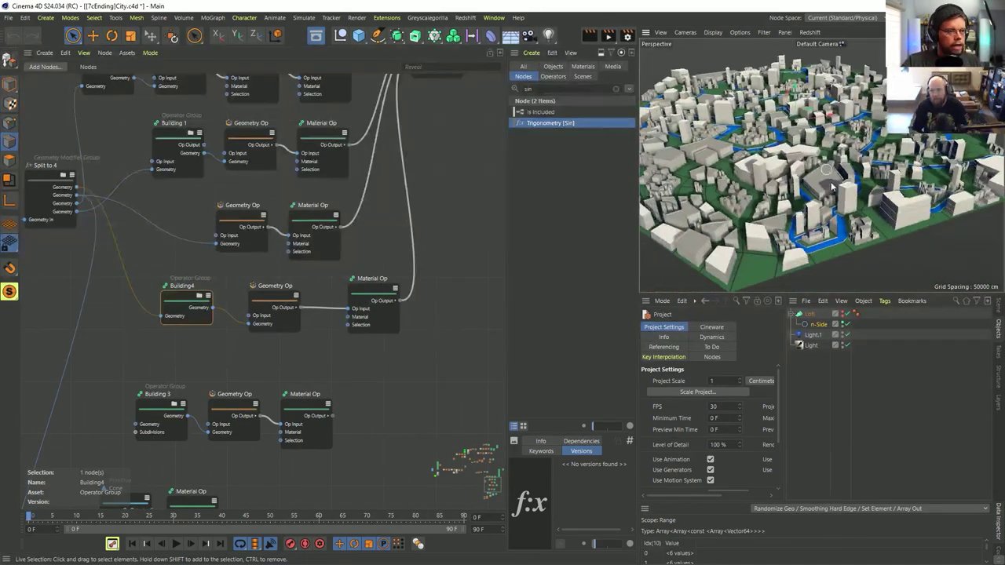
pyautogui.keyDown('alt'); pyautogui.moveTo(468, 126); pyautogui.dragTo(413, 243, button='middle'); pyautogui.keyUp('alt')
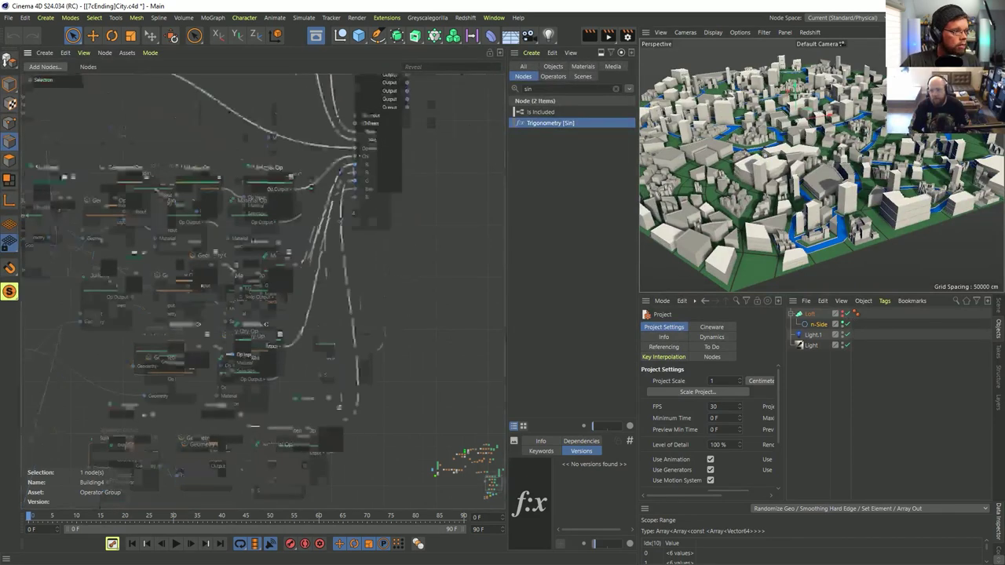
pyautogui.click(346, 194)
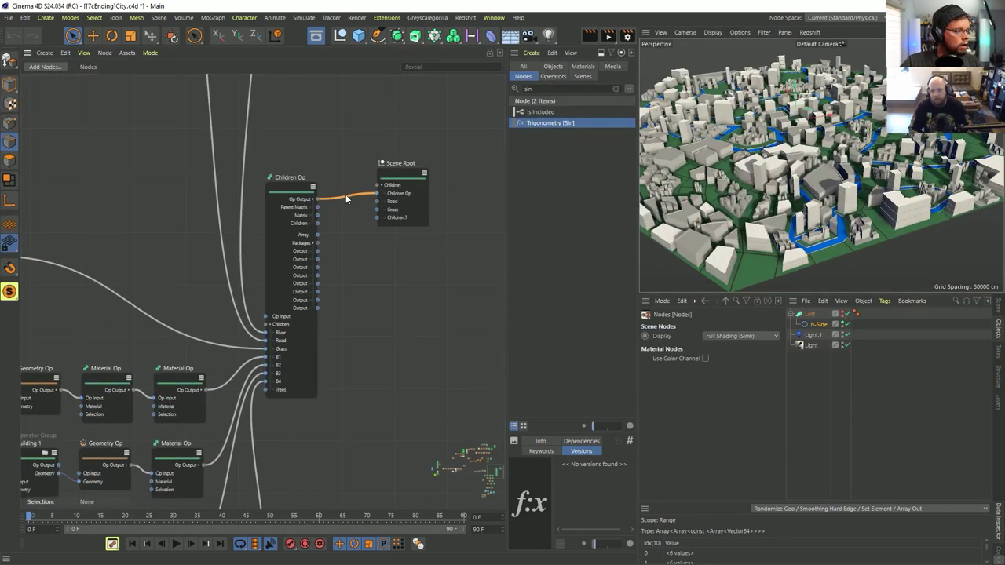
pyautogui.press('Delete')
# Step: Enable the Loft object so the city's base mesh is displayed
pyautogui.click(412, 176)
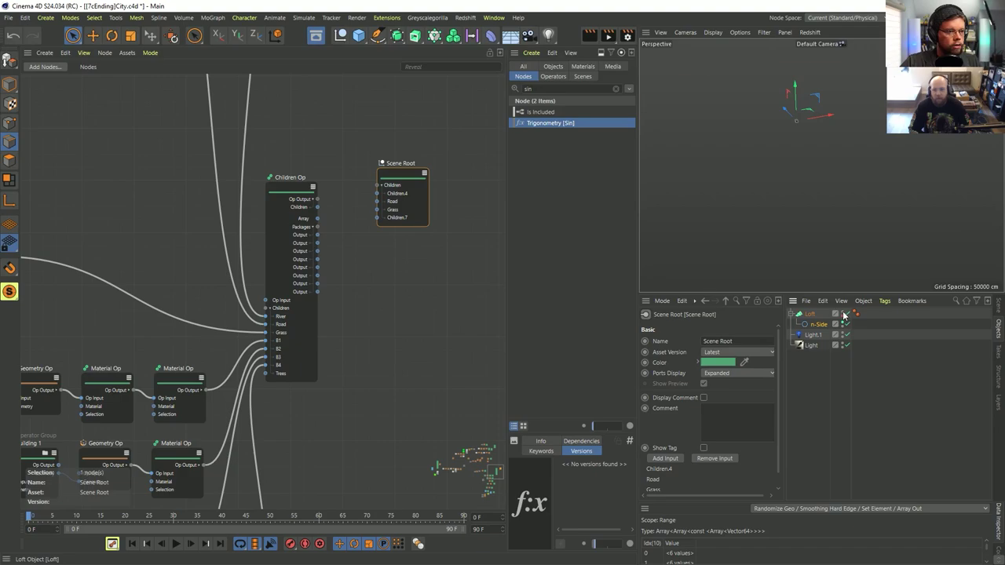
pyautogui.click(845, 314)
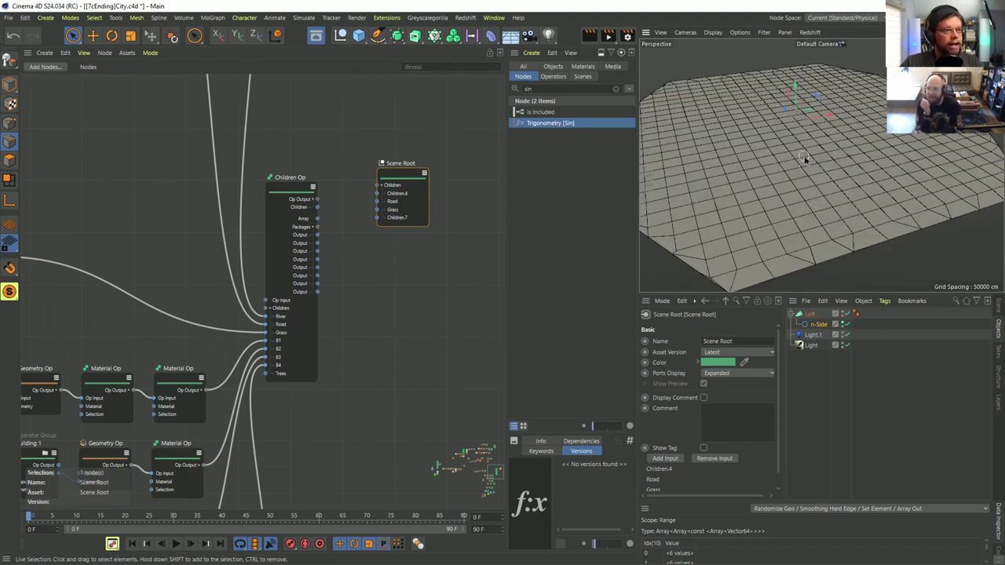
pyautogui.moveTo(804, 156)
pyautogui.keyDown('alt'); pyautogui.mouseDown()
pyautogui.moveTo(833, 169)
pyautogui.moveTo(798, 151)
pyautogui.moveTo(792, 168)
pyautogui.mouseUp(); pyautogui.keyUp('alt')
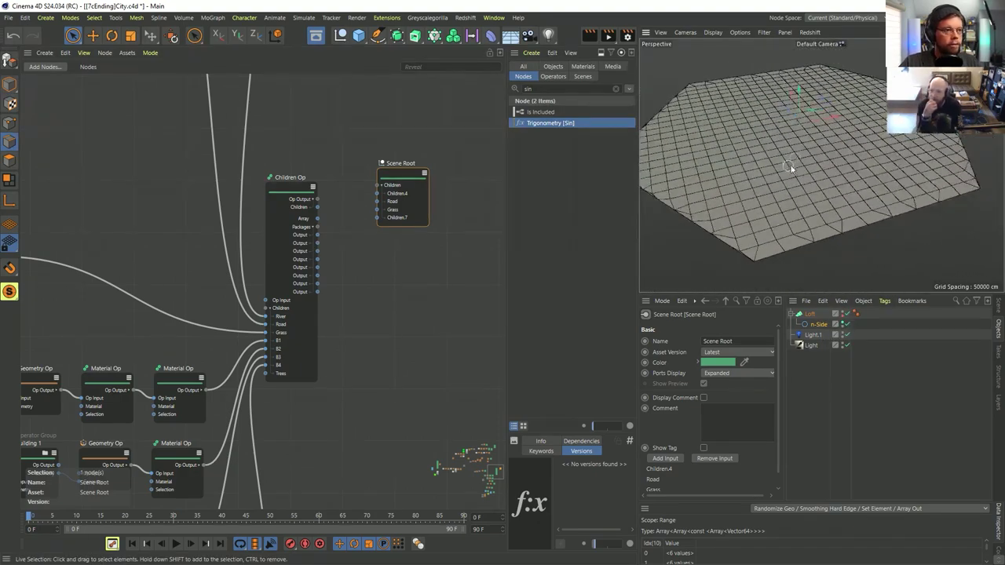
# Step: Set the n-Side spline under the Loft to 5 sides and reconnect the Children Op output to the Scene Root
pyautogui.click(817, 323)
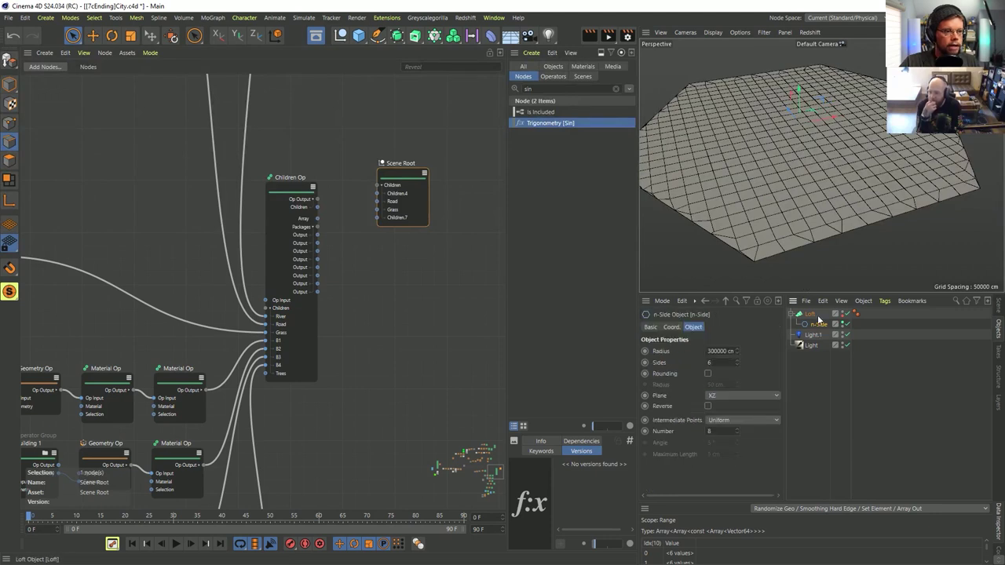
pyautogui.click(817, 315)
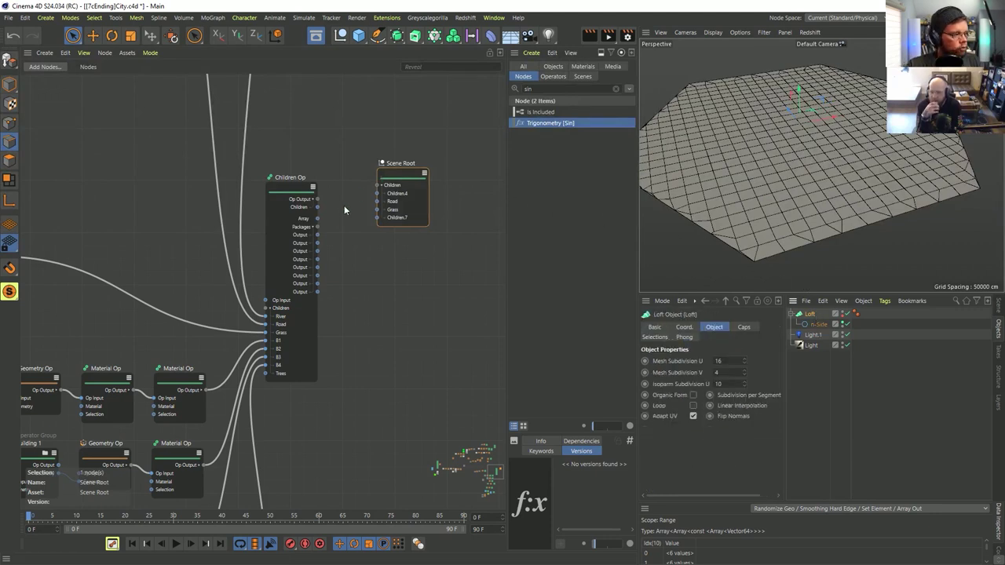
pyautogui.click(817, 324)
pyautogui.click(737, 366)
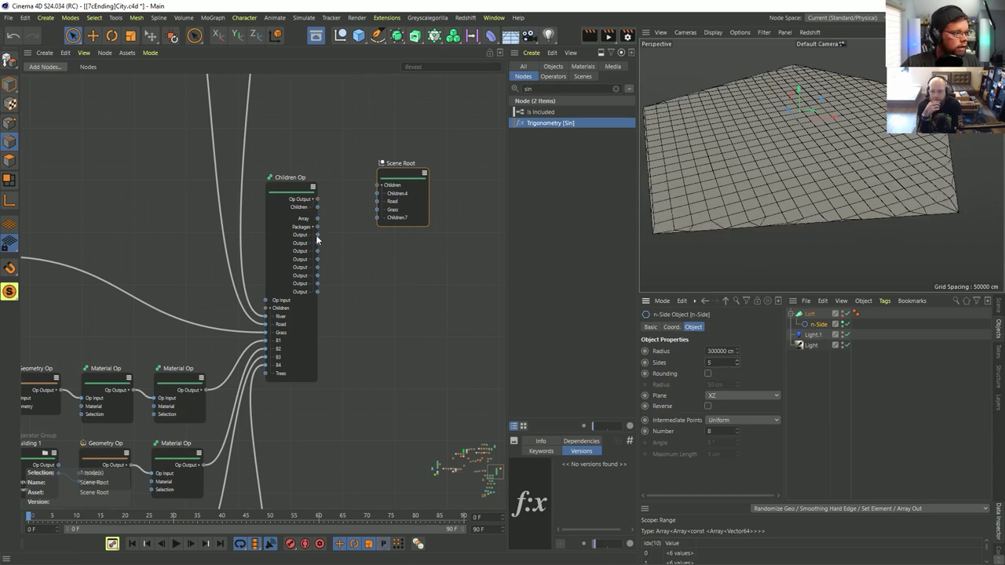
pyautogui.moveTo(317, 199); pyautogui.dragTo(378, 197)
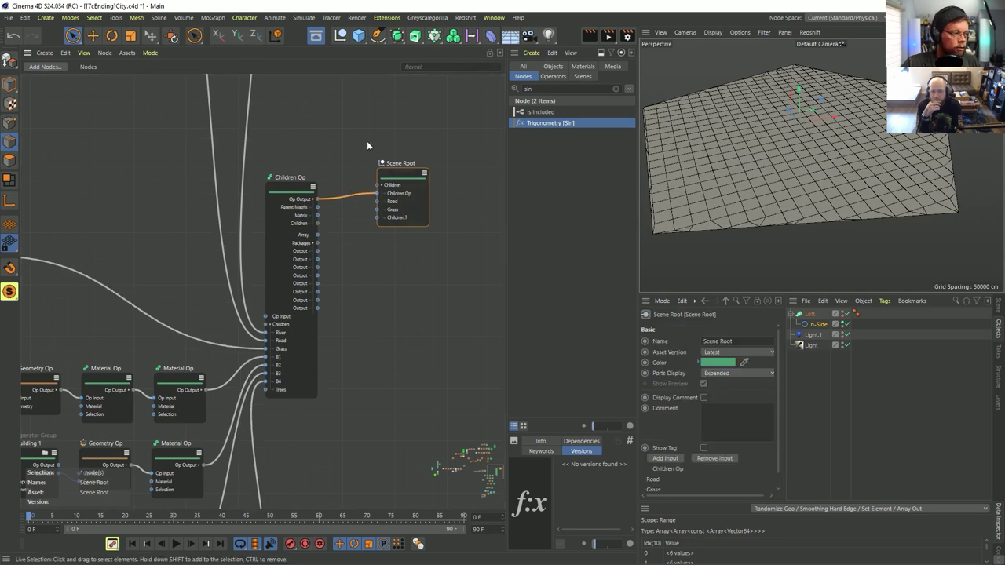
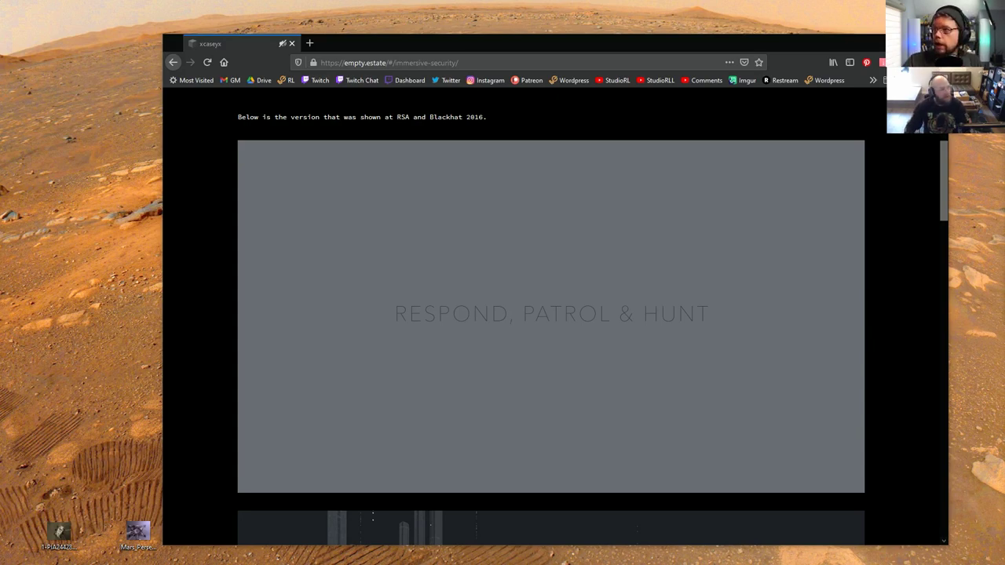
# Step: In Cinema 4D's empty Untitled 1 project, add a cube and run the Reset Transform command on it
pyautogui.moveTo(1004, 306); pyautogui.dragTo(408, 2)
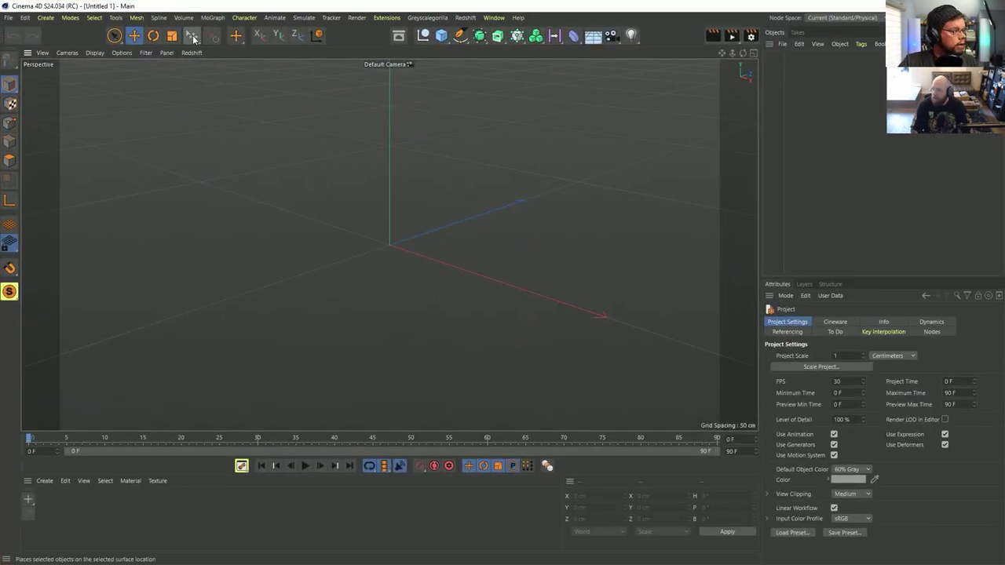
pyautogui.click(441, 35)
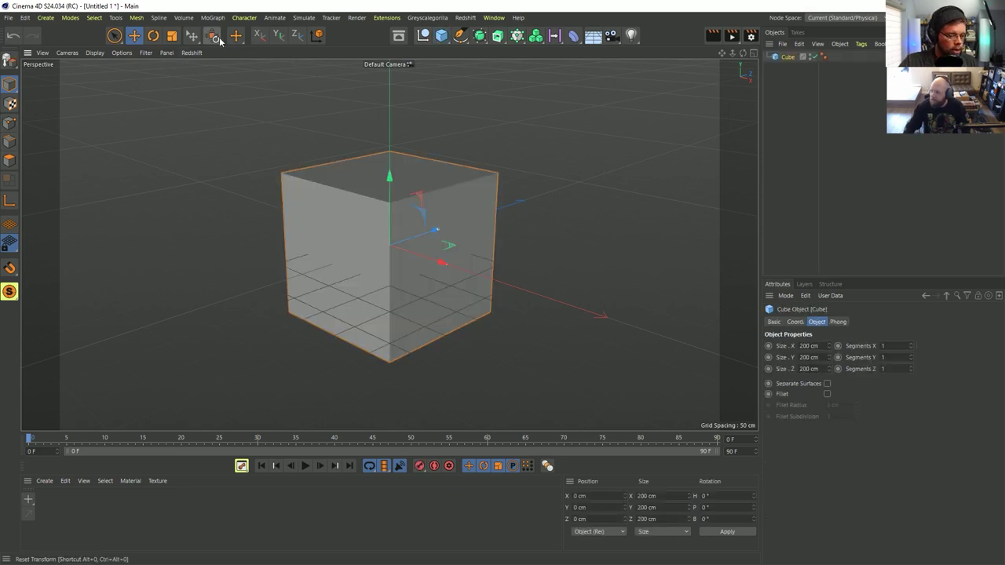
pyautogui.hotkey('shift', 'c')
pyautogui.write('reset')
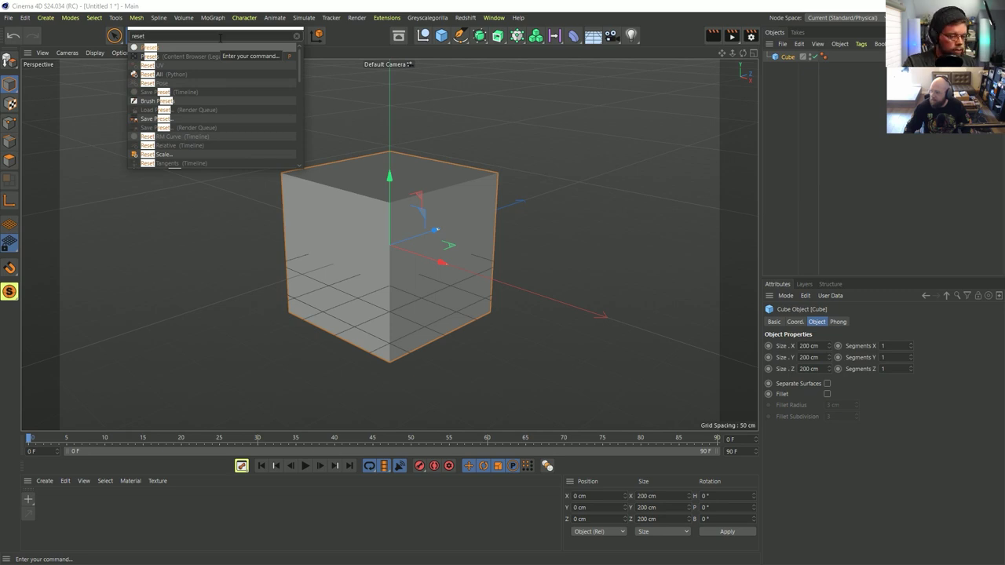
pyautogui.write('t')
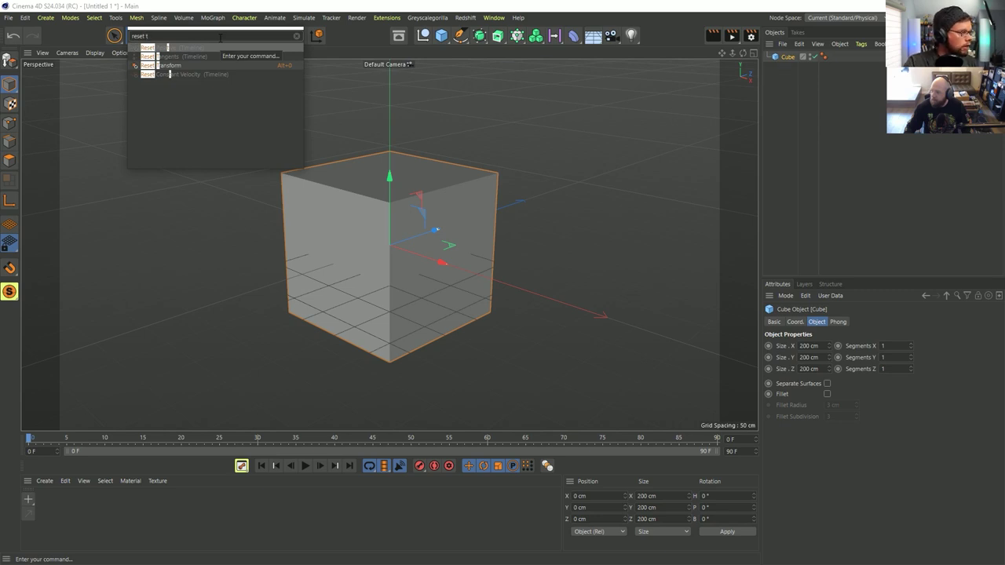
pyautogui.press('Down')
pyautogui.press('Down')
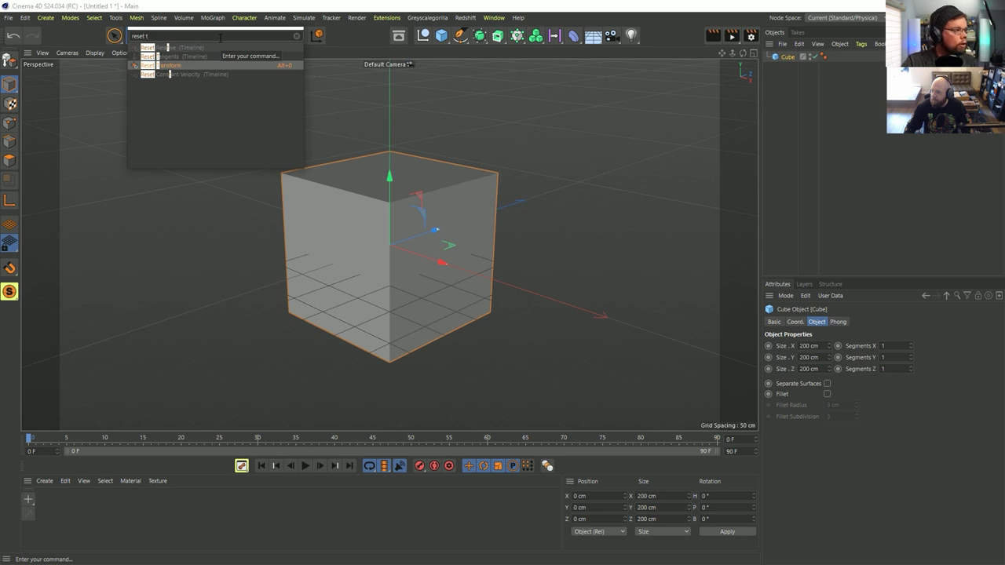
pyautogui.press('Return')
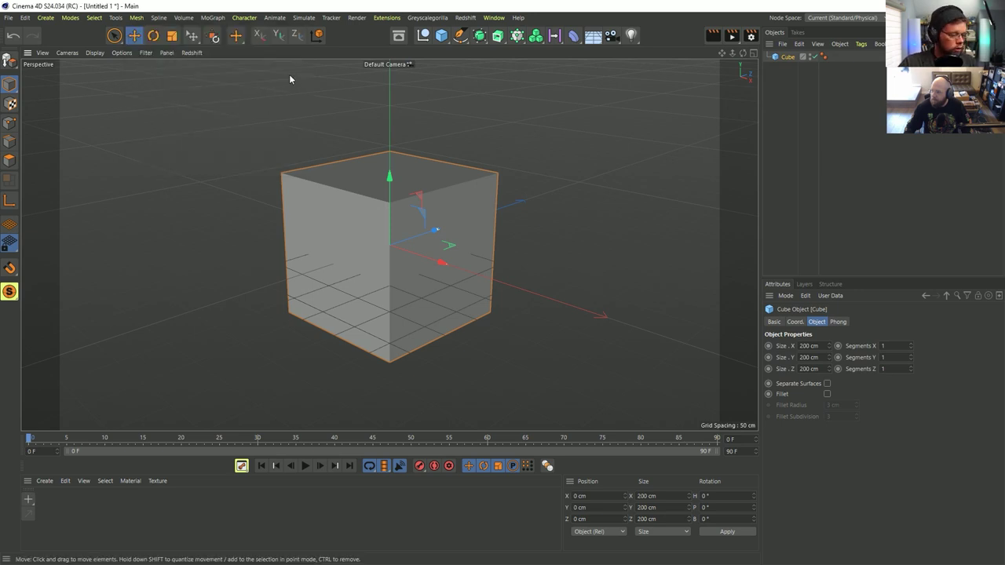
# Step: Try moving the cube freely away from the origin and return it to the origin after each move
pyautogui.moveTo(506, 261); pyautogui.dragTo(366, 227)
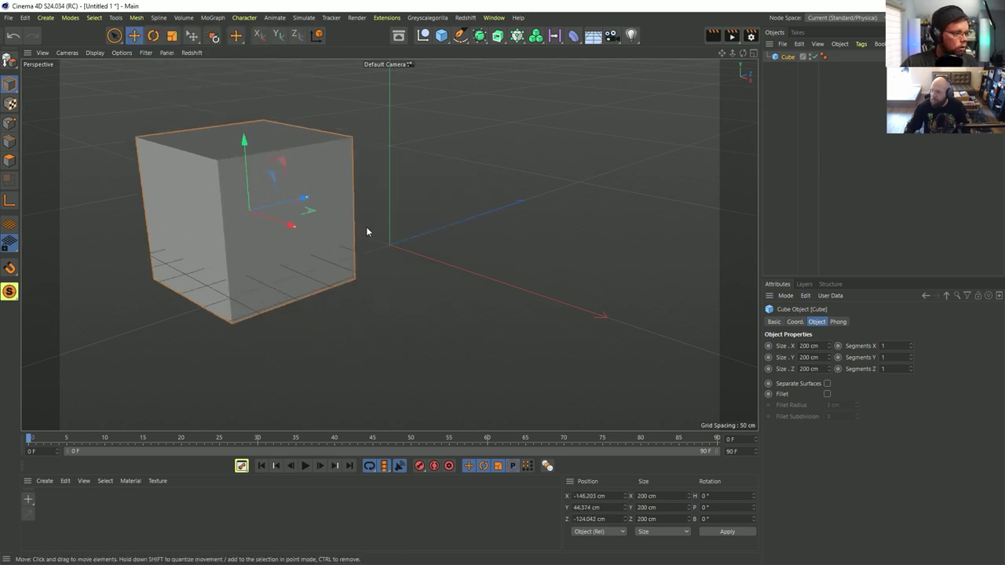
pyautogui.press('s')
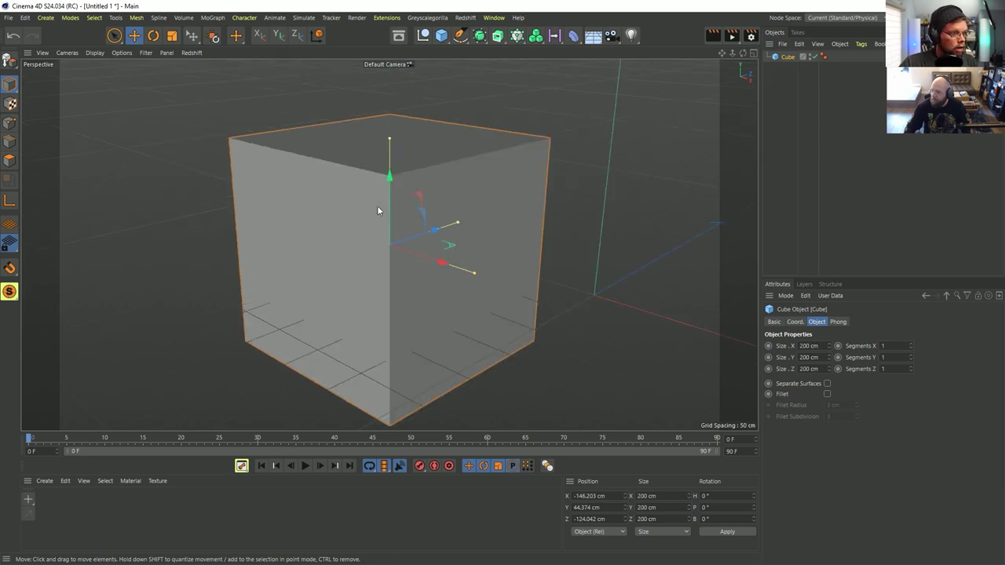
pyautogui.hotkey('ctrl', 'z')
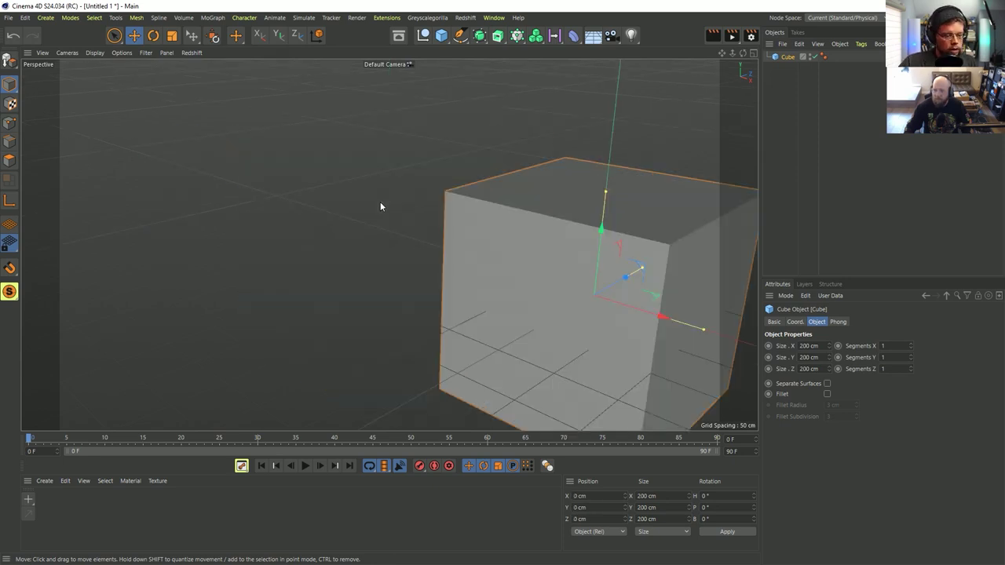
pyautogui.moveTo(380, 203); pyautogui.dragTo(100, 70)
pyautogui.hotkey('ctrl', 'z')
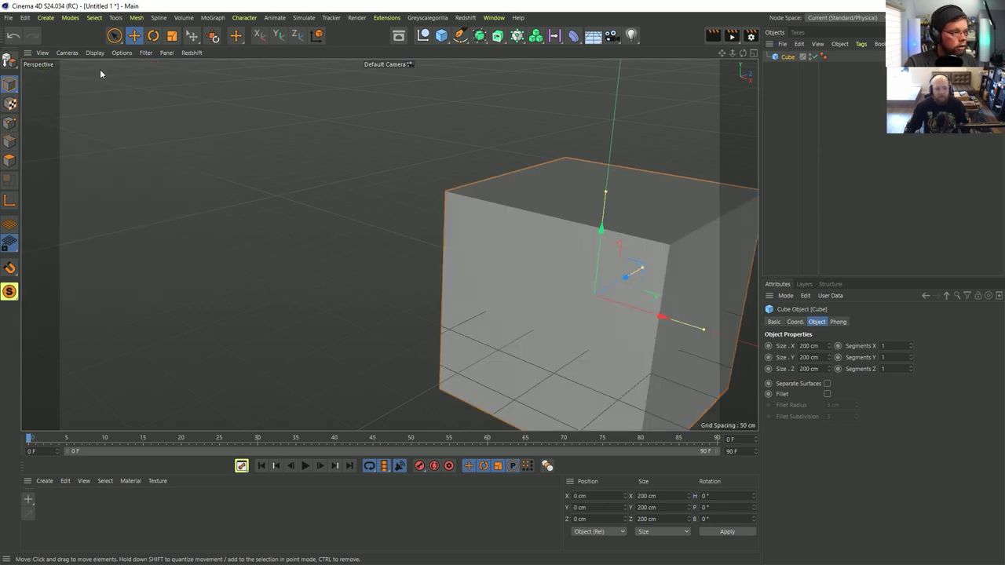
# Step: Move the cube away from the origin twice, running Reset Transform after each move
pyautogui.moveTo(392, 174); pyautogui.dragTo(59, 89)
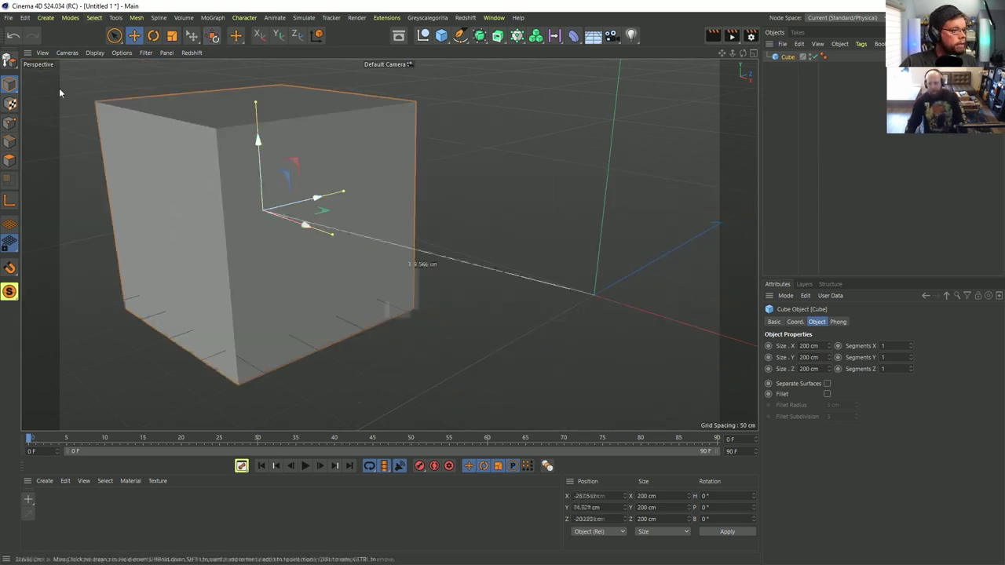
pyautogui.click(212, 35)
pyautogui.moveTo(476, 255); pyautogui.dragTo(290, 162)
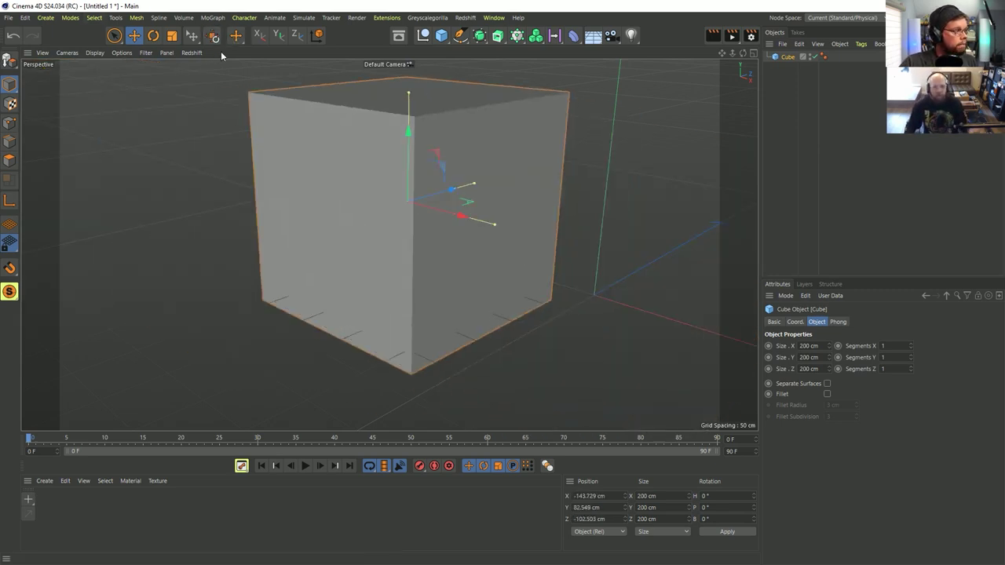
pyautogui.click(212, 35)
pyautogui.keyDown('alt'); pyautogui.moveTo(568, 195); pyautogui.dragTo(463, 248, button='right'); pyautogui.keyUp('alt')
pyautogui.keyDown('alt'); pyautogui.moveTo(576, 220); pyautogui.dragTo(473, 231, button='middle'); pyautogui.keyUp('alt')
pyautogui.press('s')
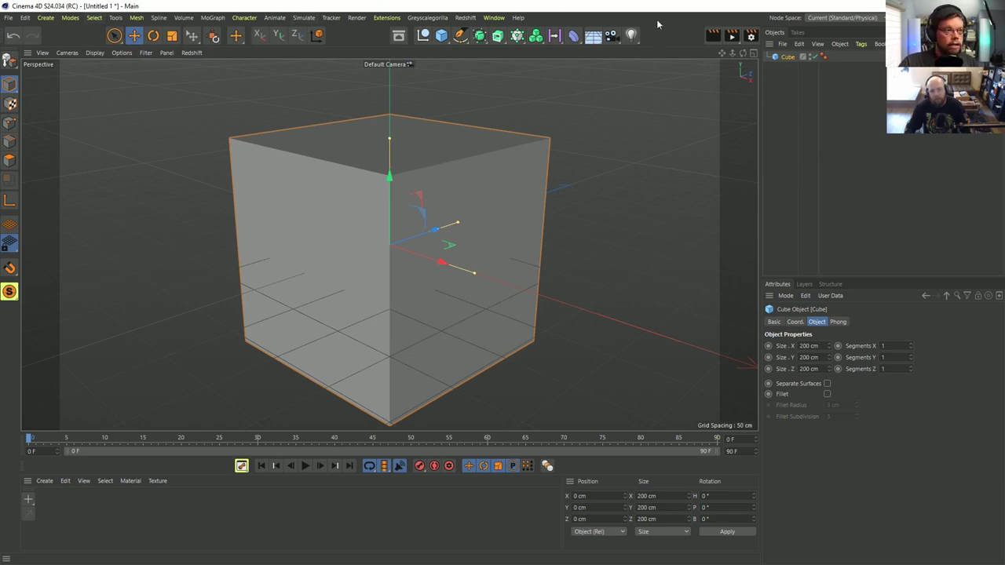
# Step: Show the object assets in the Asset Browser and delete the cube from the scene
pyautogui.click(399, 37)
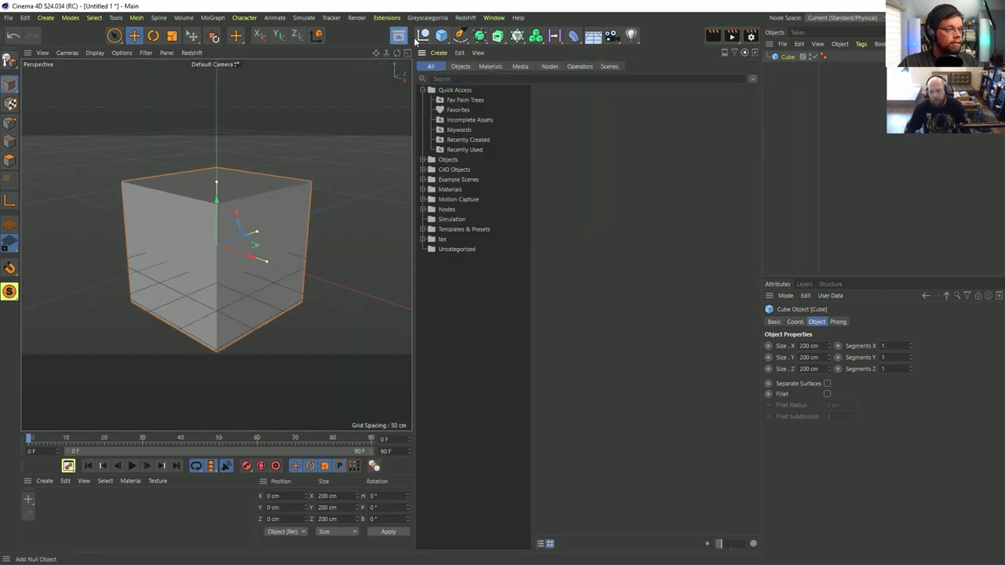
pyautogui.click(401, 36)
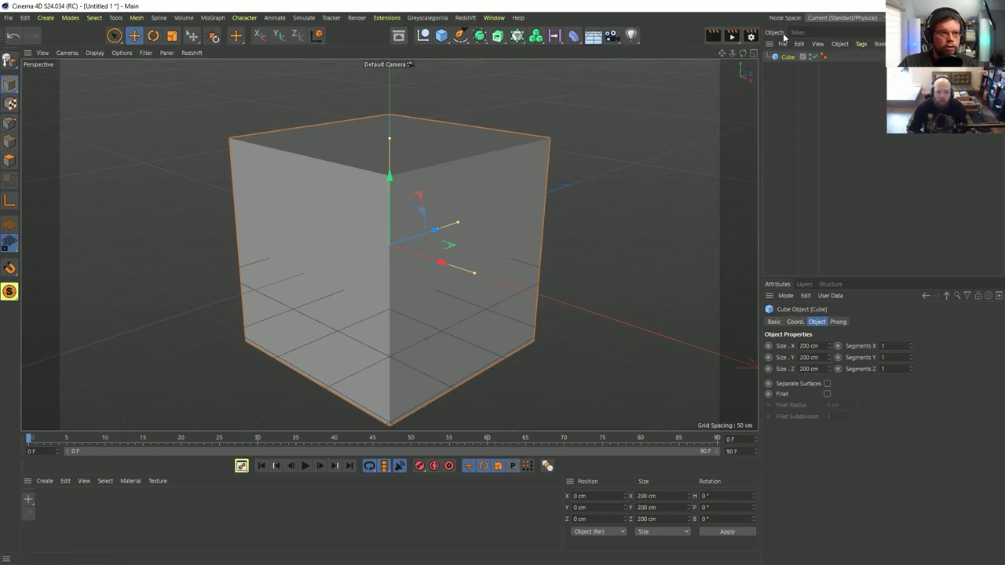
pyautogui.click(399, 36)
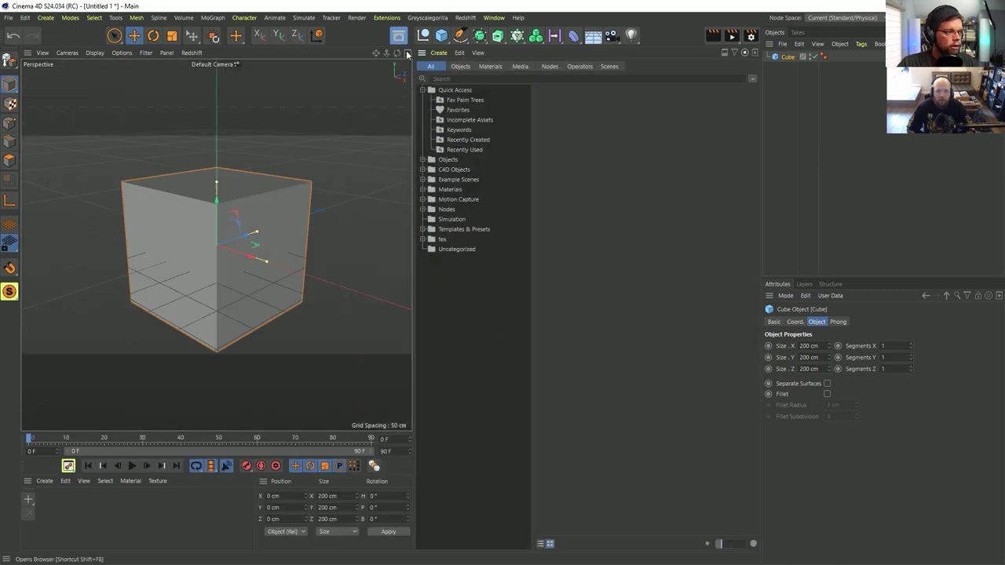
pyautogui.click(460, 66)
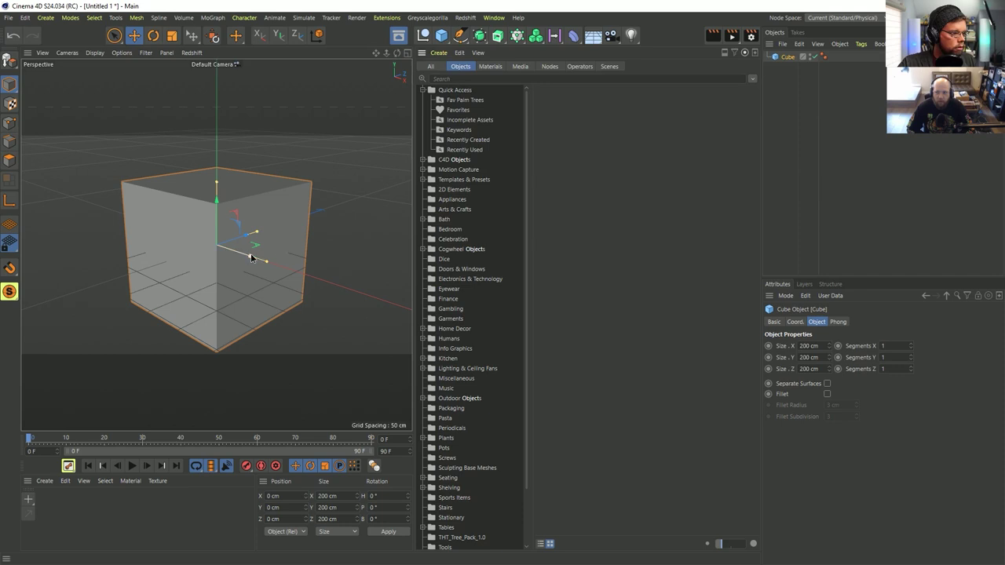
pyautogui.press('Delete')
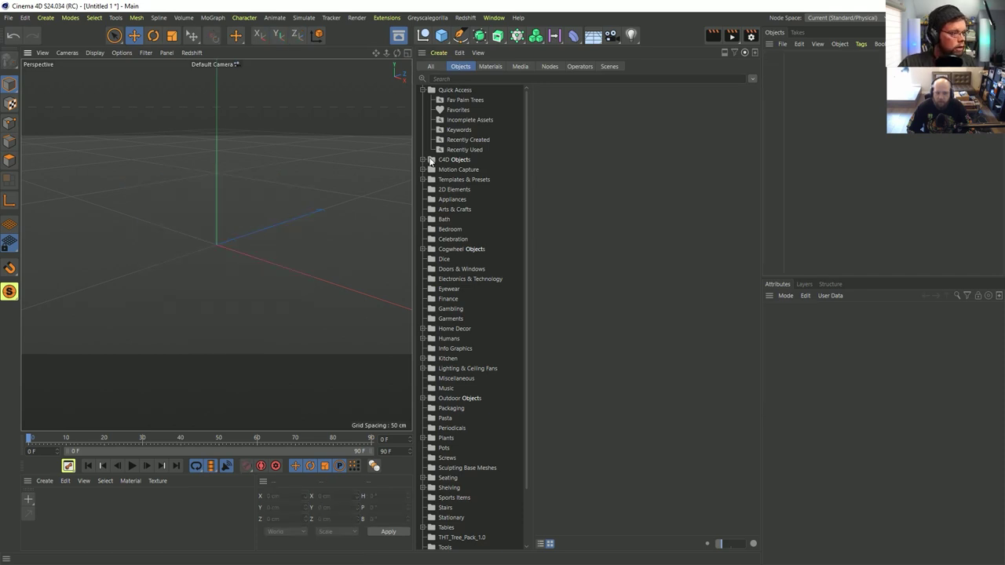
# Step: Load the six dice D4, D6, D8, D10, D12 and D20 from the Dice category of the Asset Browser
pyautogui.click(441, 160)
pyautogui.click(423, 160)
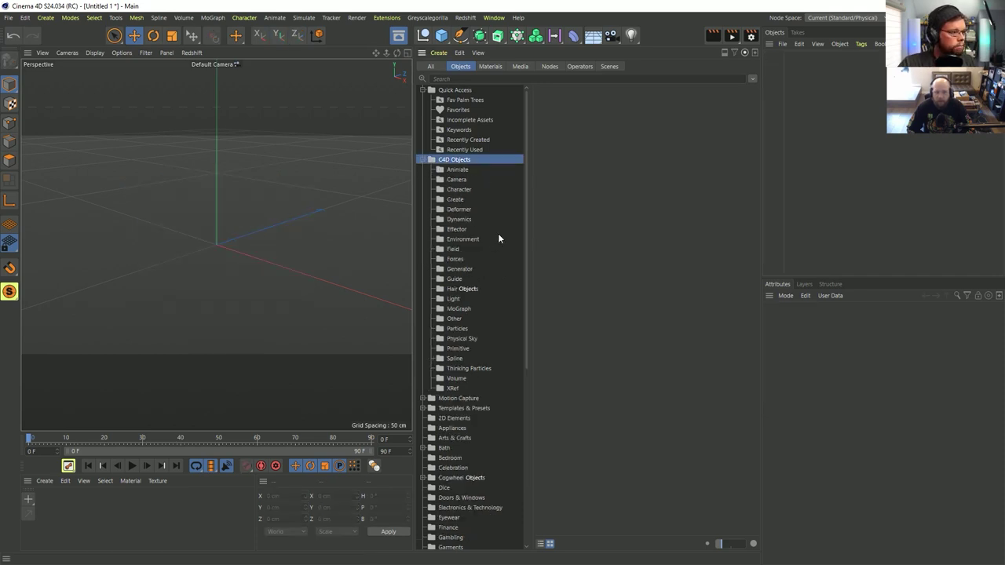
pyautogui.click(480, 67)
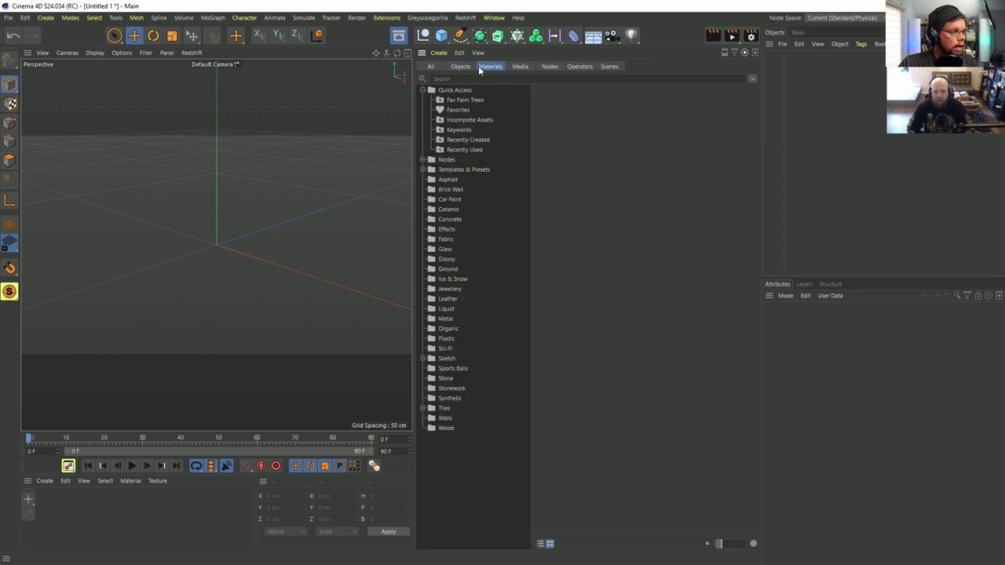
pyautogui.click(465, 66)
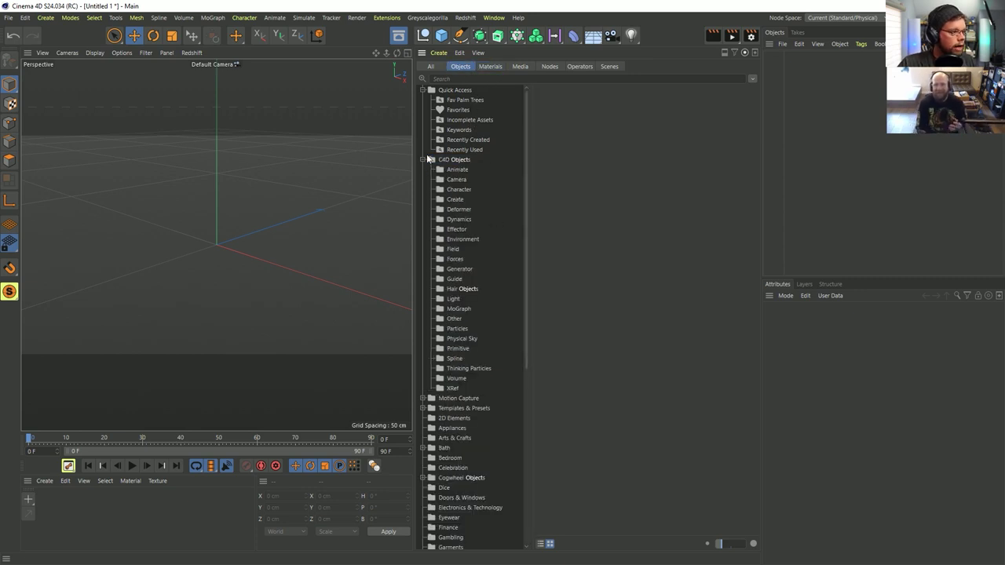
pyautogui.click(425, 159)
pyautogui.click(443, 260)
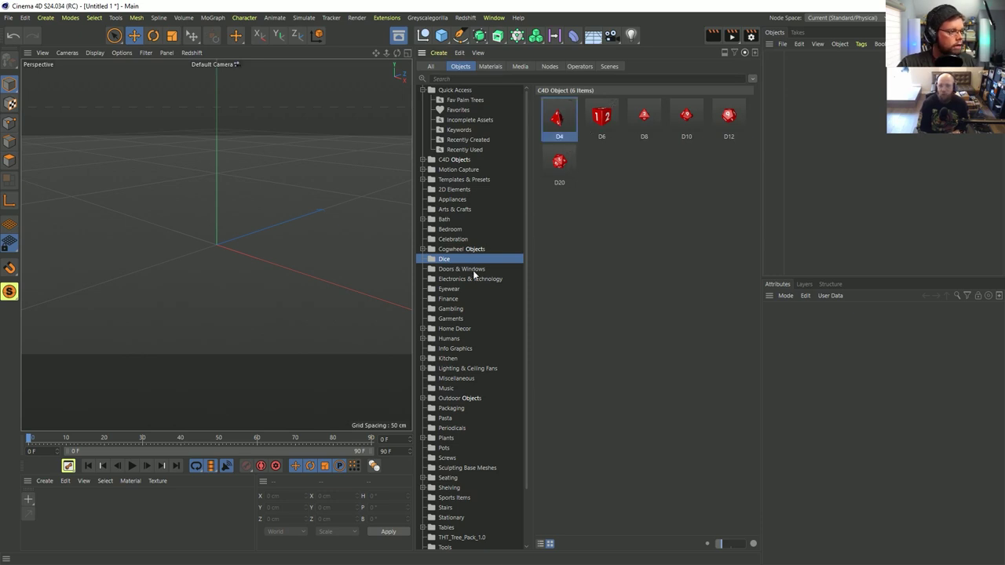
pyautogui.keyDown('shift'); pyautogui.click(568, 165); pyautogui.keyUp('shift')
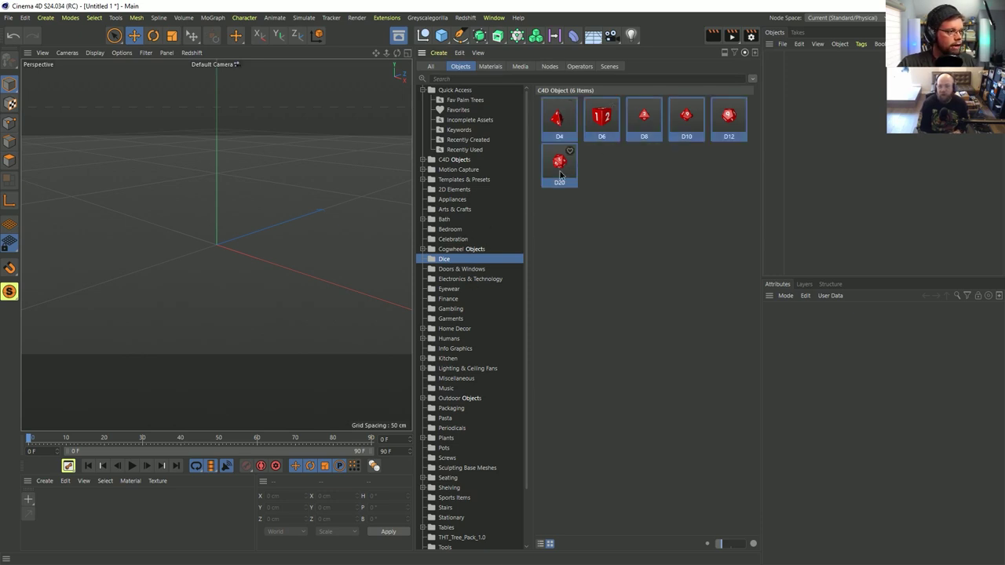
pyautogui.rightClick(557, 119)
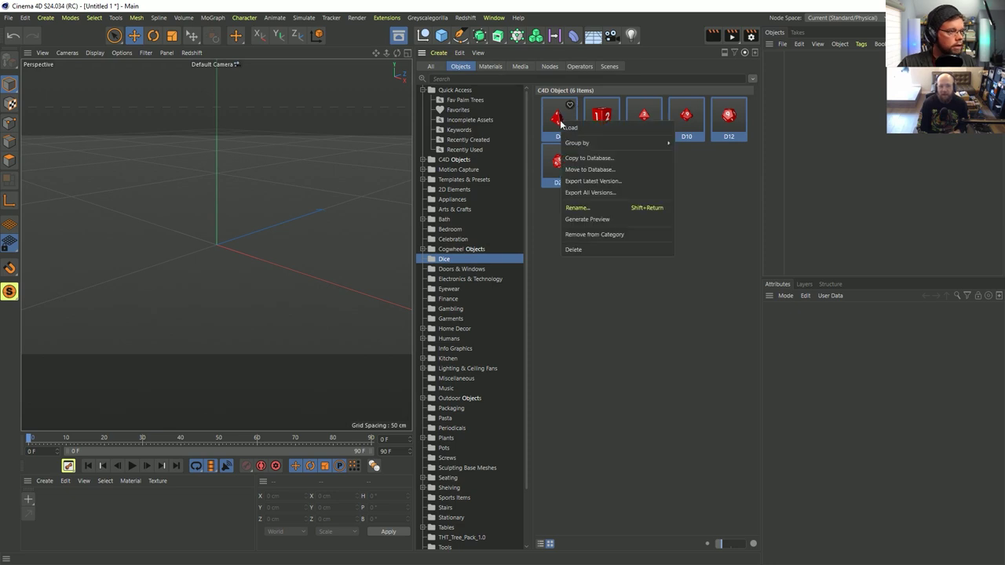
pyautogui.click(569, 128)
# Step: Frame the stacked dice and separate the D20 and D12 along the X axis, placing the D12 at about 2.5 cm
pyautogui.keyDown('alt'); pyautogui.moveTo(215, 253); pyautogui.dragTo(378, 222, button='right'); pyautogui.keyUp('alt')
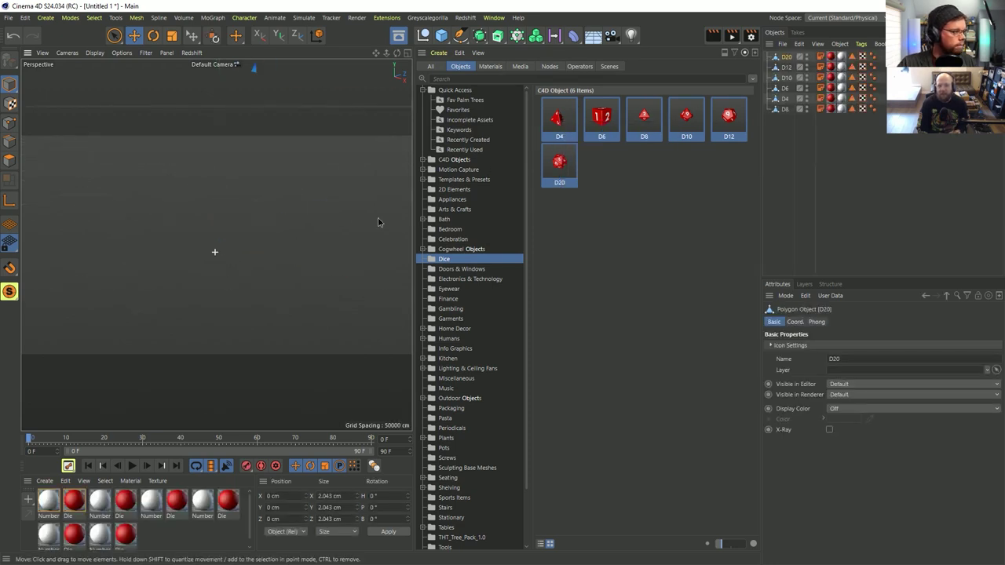
pyautogui.press('s')
pyautogui.keyDown('alt'); pyautogui.moveTo(267, 235); pyautogui.dragTo(246, 235); pyautogui.keyUp('alt')
pyautogui.scroll(-6, 268, 249)
pyautogui.click(272, 248)
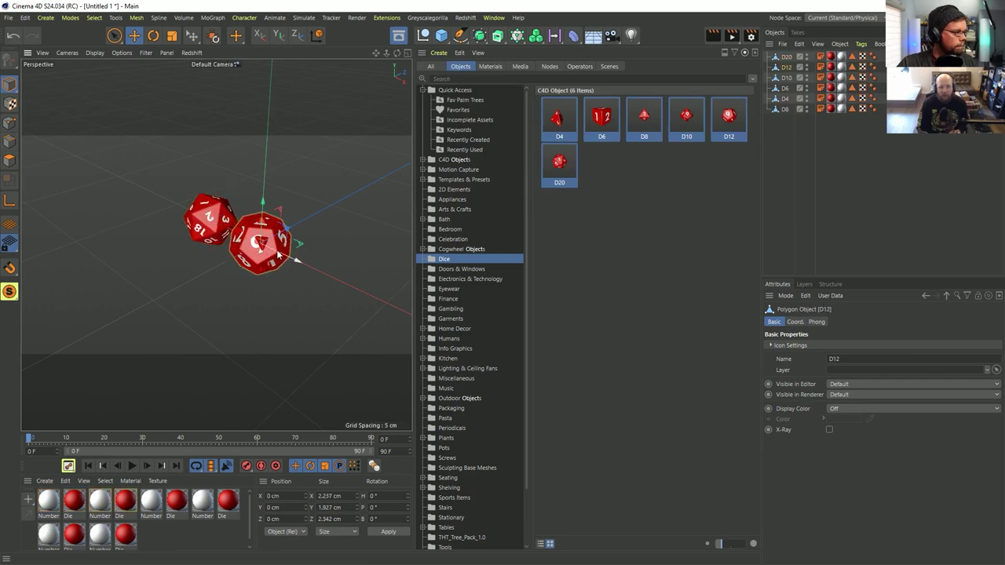
pyautogui.moveTo(303, 261); pyautogui.dragTo(363, 290)
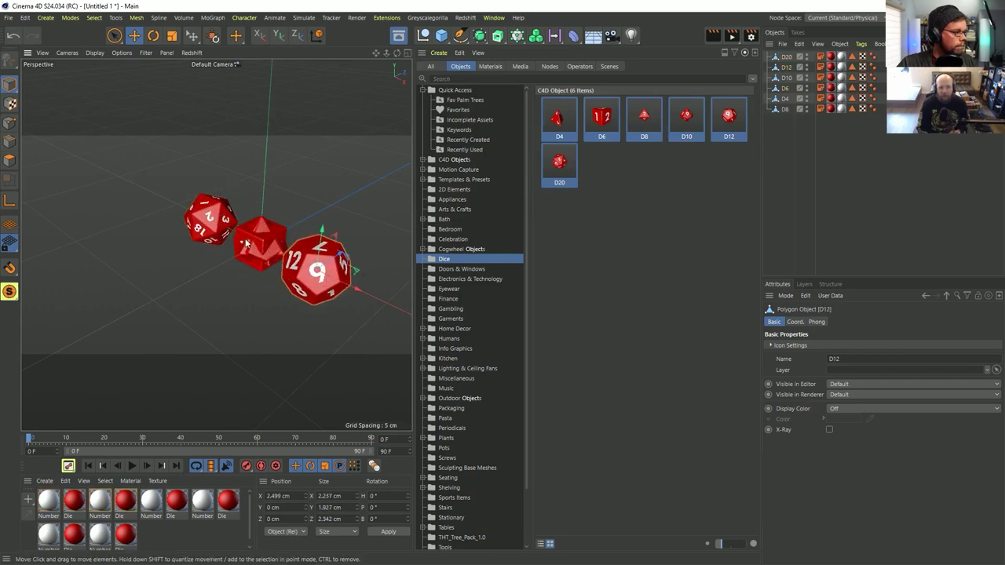
# Step: Move the D6, D10 and D8 dice along the X axis to about -5.7 cm, -9.5 cm and -13.6 cm
pyautogui.click(246, 243)
pyautogui.moveTo(302, 261); pyautogui.dragTo(203, 214)
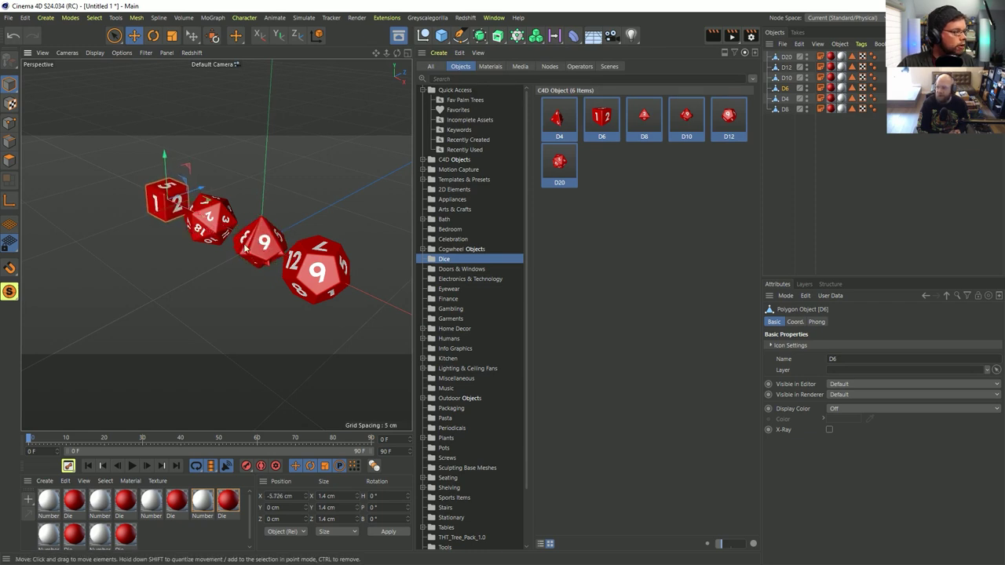
pyautogui.click(246, 249)
pyautogui.moveTo(246, 248); pyautogui.dragTo(106, 183)
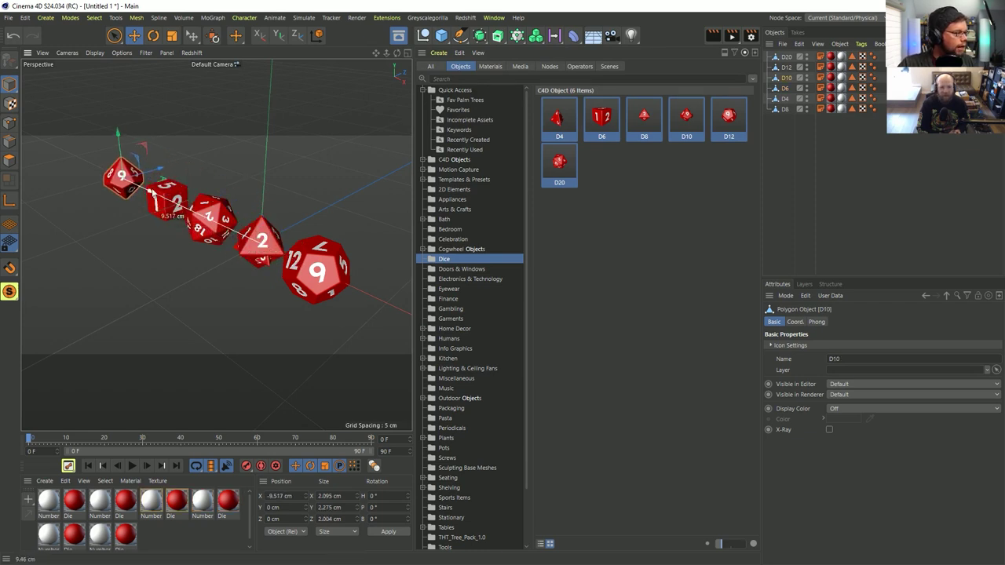
pyautogui.click(264, 237)
pyautogui.moveTo(264, 237)
pyautogui.mouseDown()
pyautogui.moveTo(86, 157)
pyautogui.moveTo(310, 226)
pyautogui.moveTo(261, 240)
pyautogui.mouseUp()
# Step: Display edge lines over the shaded dice in the viewport and inspect the row of dice up close
pyautogui.press('n')
pyautogui.press('b')
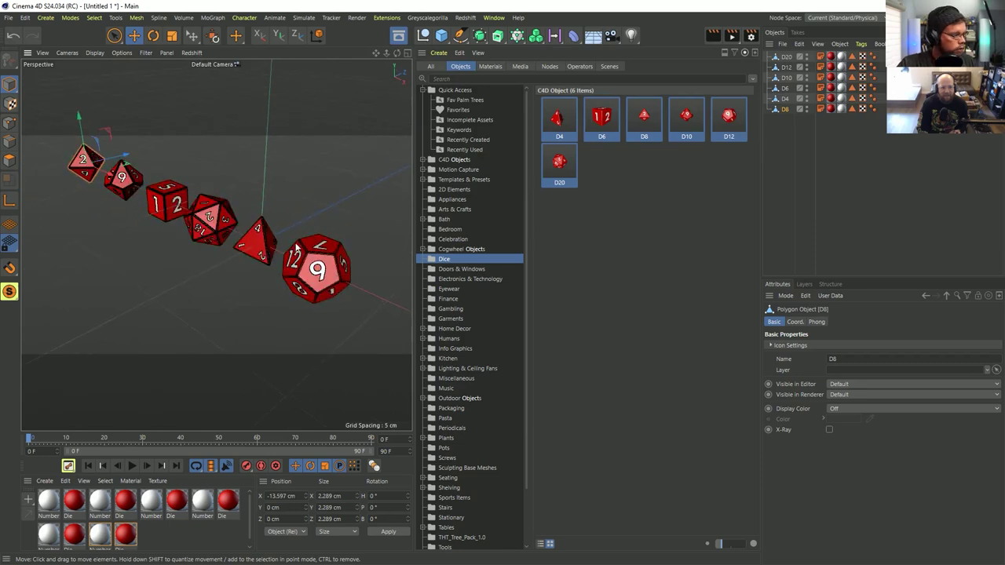
pyautogui.keyDown('alt'); pyautogui.moveTo(324, 273); pyautogui.dragTo(382, 261, button='right'); pyautogui.keyUp('alt')
pyautogui.keyDown('alt'); pyautogui.moveTo(280, 240); pyautogui.dragTo(253, 237, button='right'); pyautogui.keyUp('alt')
pyautogui.keyDown('alt'); pyautogui.moveTo(191, 225); pyautogui.dragTo(269, 244, button='middle'); pyautogui.keyUp('alt')
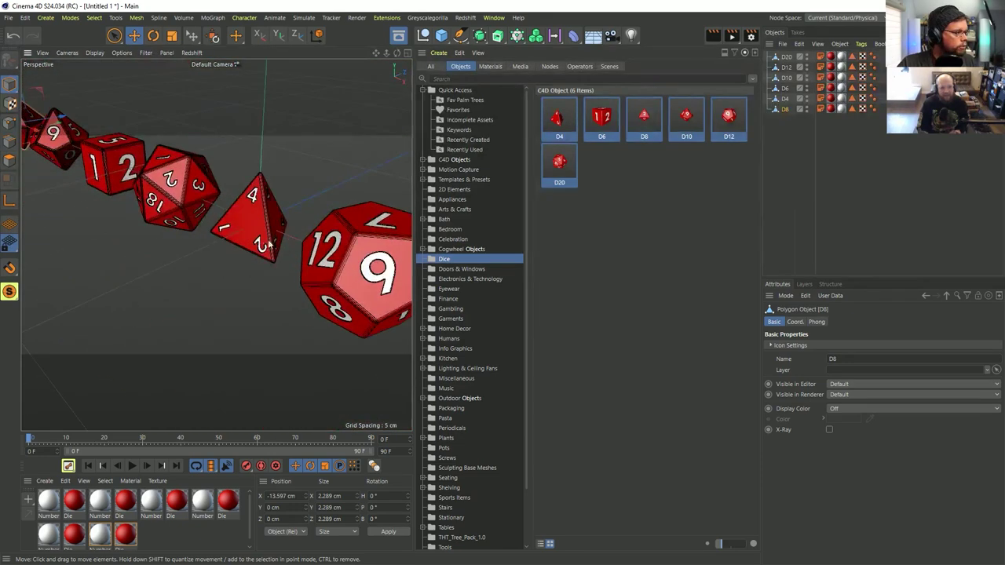
pyautogui.keyDown('alt'); pyautogui.moveTo(269, 245); pyautogui.dragTo(218, 224, button='right'); pyautogui.keyUp('alt')
pyautogui.keyDown('alt'); pyautogui.moveTo(217, 224); pyautogui.dragTo(275, 261, button='middle'); pyautogui.keyUp('alt')
pyautogui.keyDown('alt'); pyautogui.moveTo(220, 227); pyautogui.dragTo(285, 269); pyautogui.keyUp('alt')
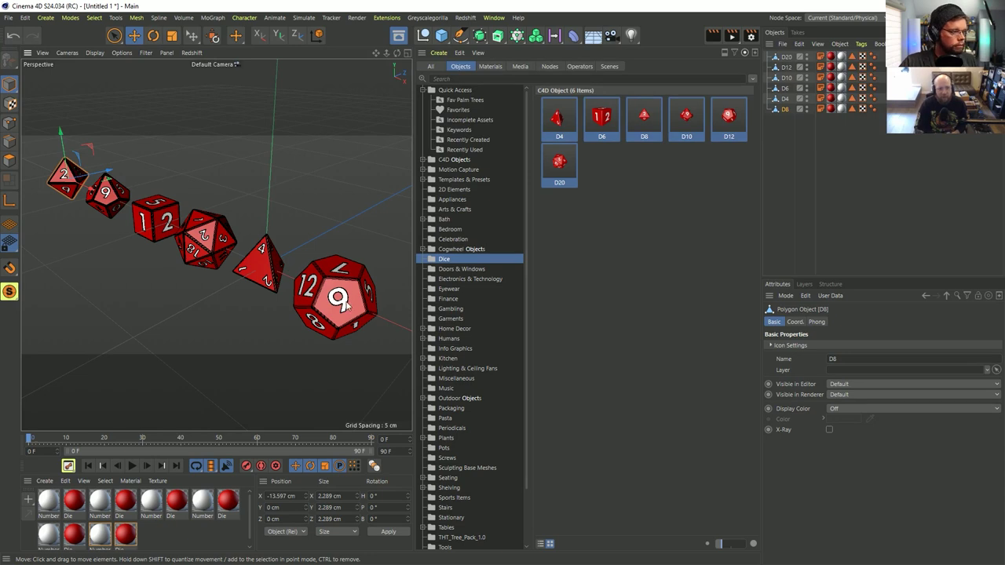
pyautogui.keyDown('alt'); pyautogui.moveTo(340, 303); pyautogui.dragTo(355, 289); pyautogui.keyUp('alt')
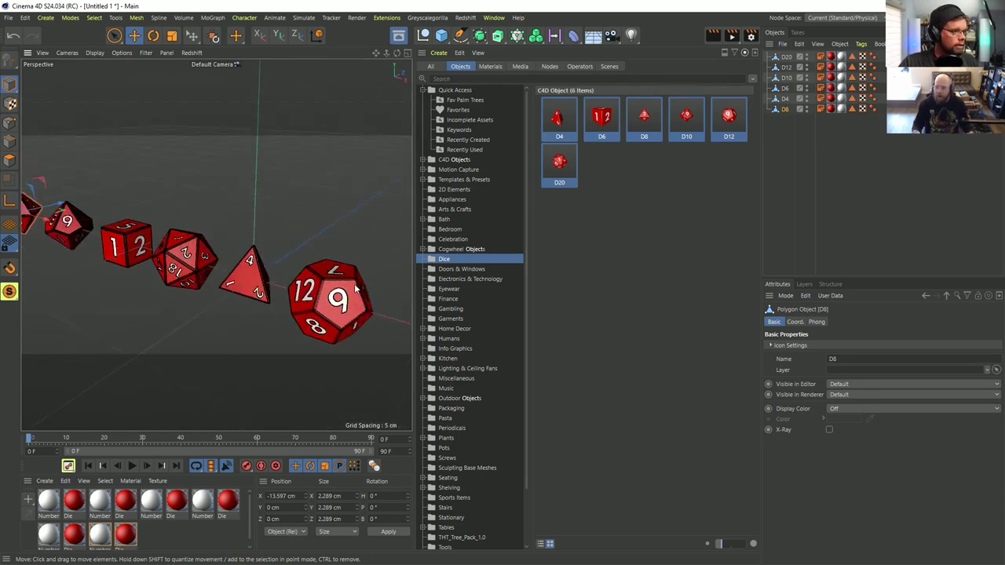
pyautogui.scroll(-5, 355, 289)
pyautogui.keyDown('alt'); pyautogui.moveTo(352, 289); pyautogui.dragTo(304, 314, button='middle'); pyautogui.keyUp('alt')
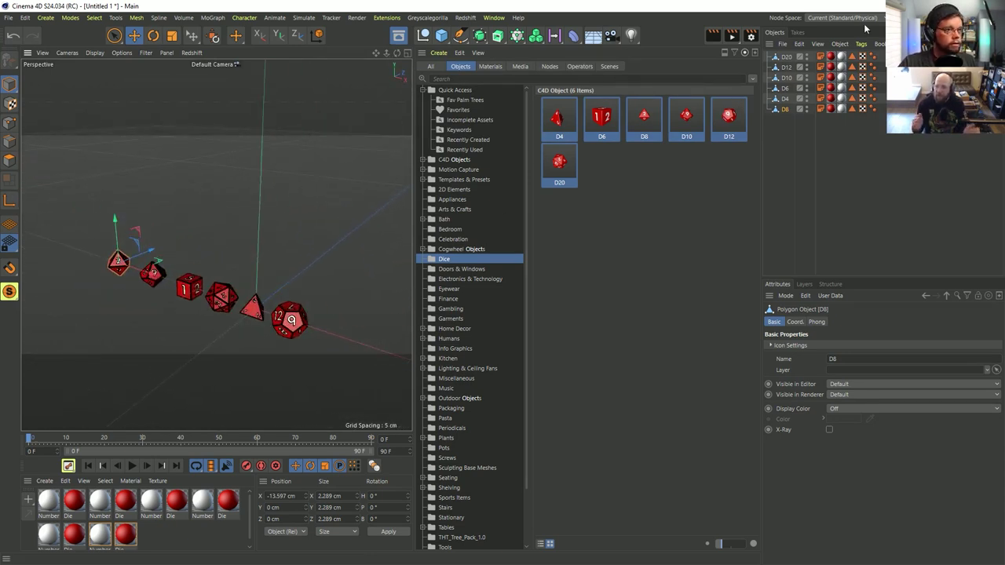
# Step: Hide the Asset Browser and move all six dice together to about X -1.4 cm and Y 6.1 cm
pyautogui.click(398, 35)
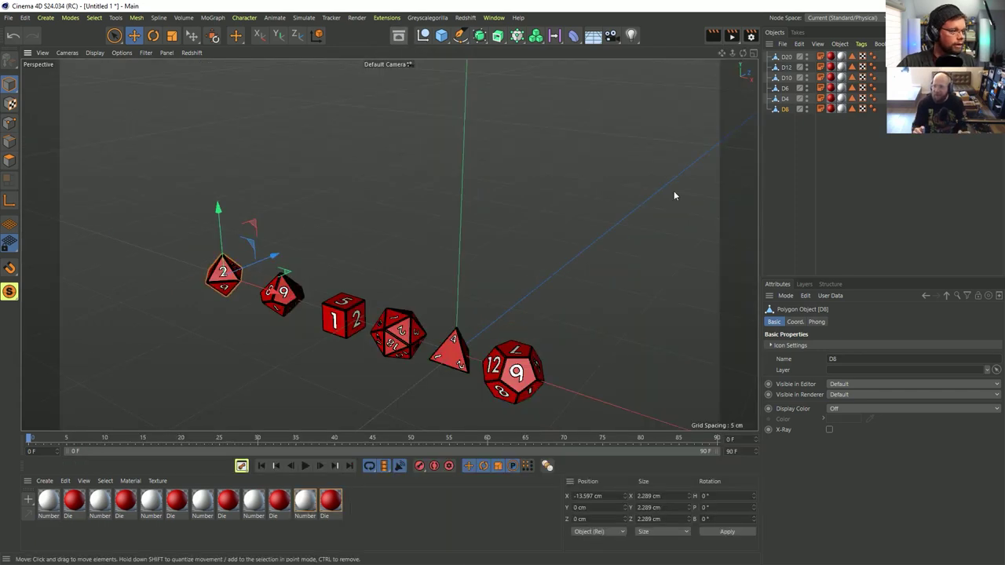
pyautogui.moveTo(798, 142); pyautogui.dragTo(784, 51)
pyautogui.press('e')
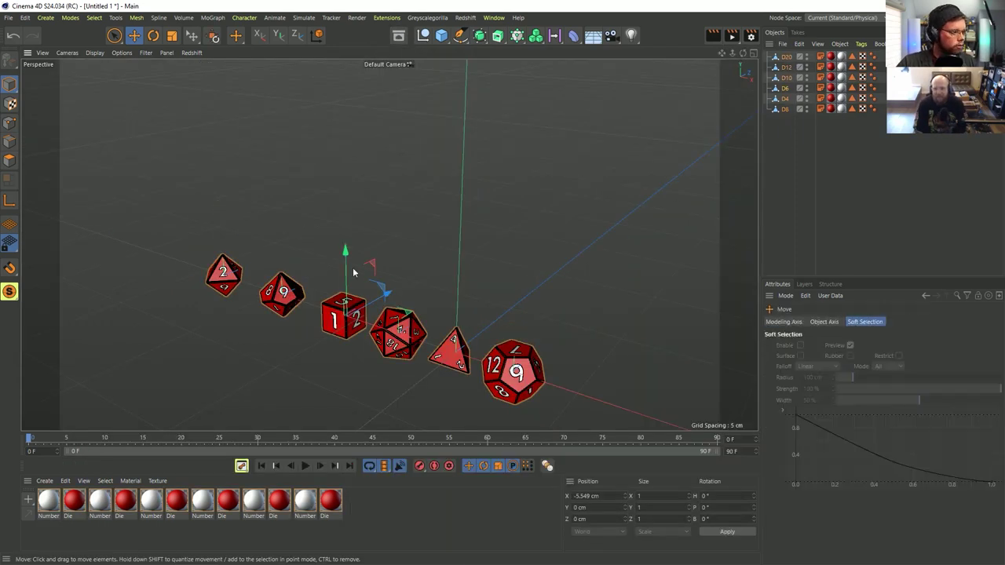
pyautogui.moveTo(355, 274); pyautogui.dragTo(509, 224)
pyautogui.scroll(-3, 509, 225)
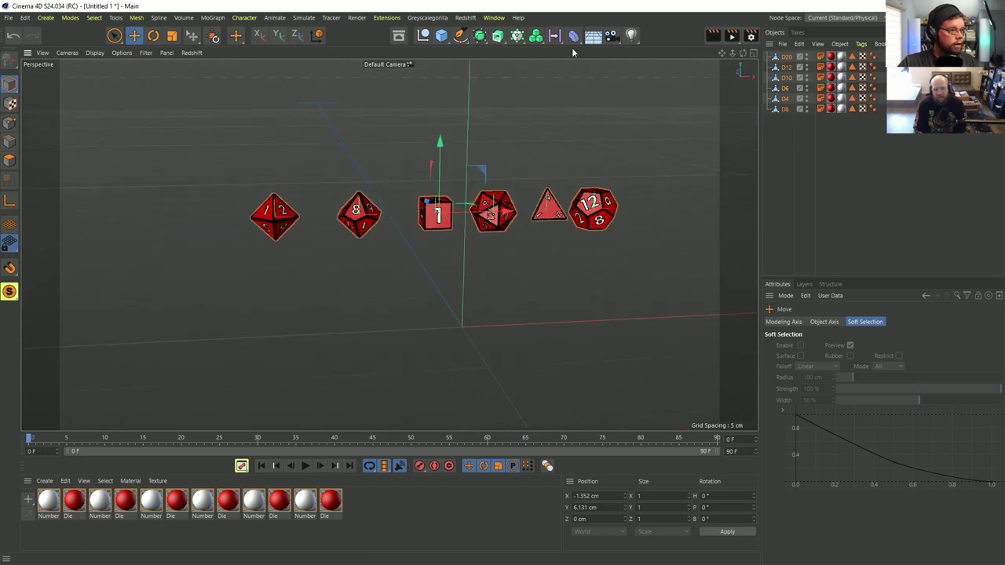
# Step: Add a plane at the origin beneath the dice and scale it up as a floor
pyautogui.click(442, 35)
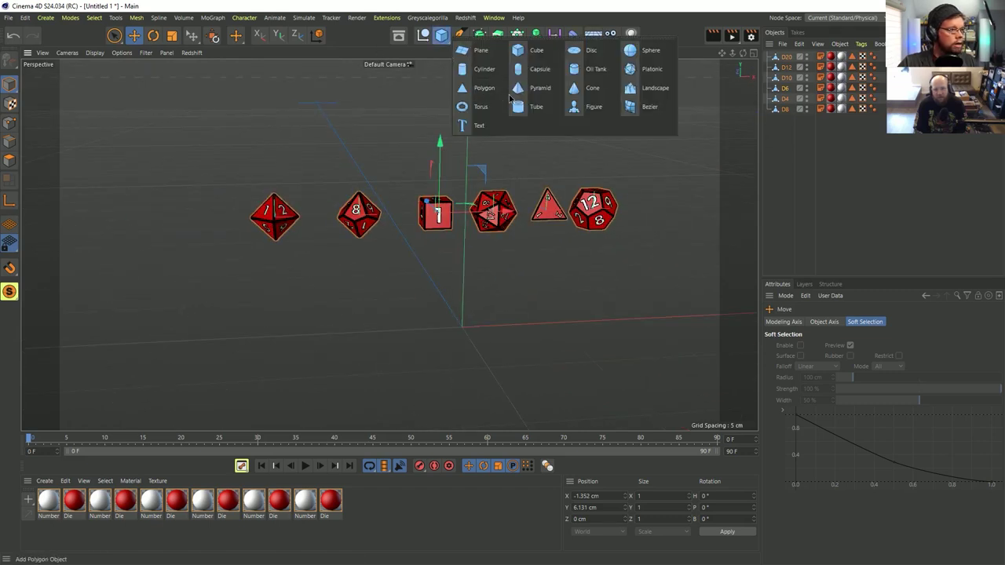
pyautogui.click(474, 76)
pyautogui.press('t')
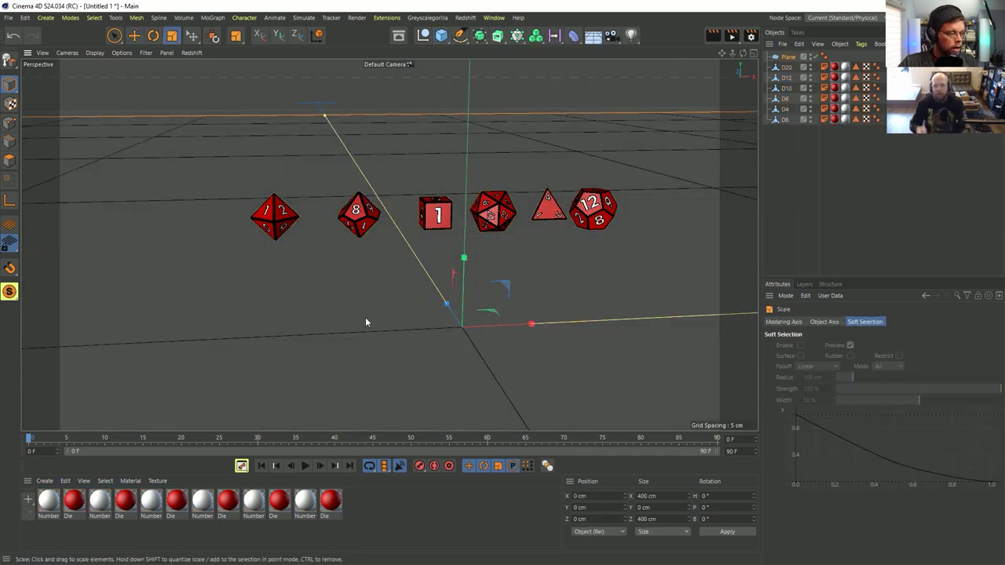
pyautogui.moveTo(365, 318)
pyautogui.mouseDown()
pyautogui.moveTo(734, 215)
pyautogui.moveTo(809, 157)
pyautogui.moveTo(785, 64)
pyautogui.mouseUp()
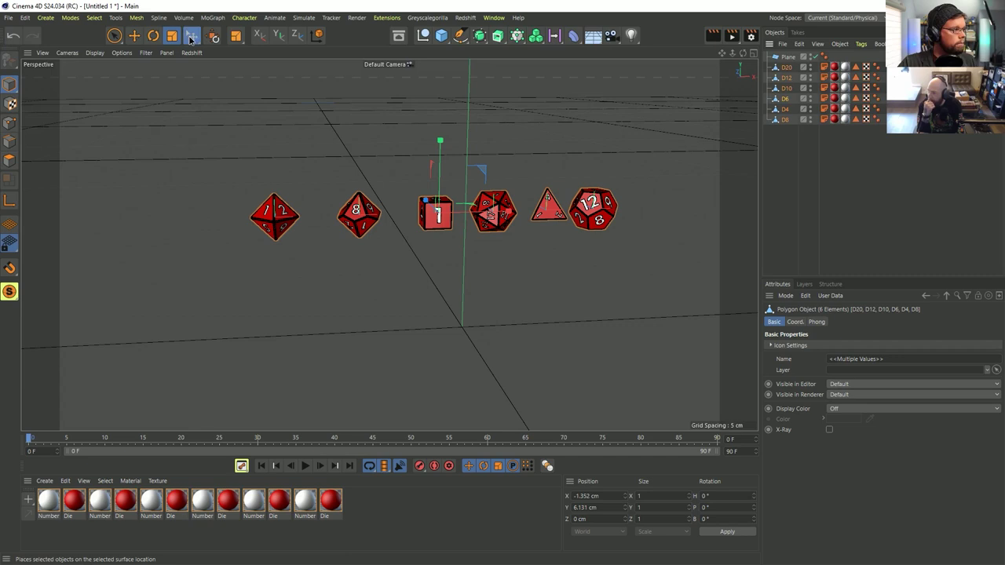
# Step: Set the Dynamic Place simulation scale to 0.01 m and drop the six dice onto the plane under gravity
pyautogui.moveTo(191, 35); pyautogui.dragTo(249, 88)
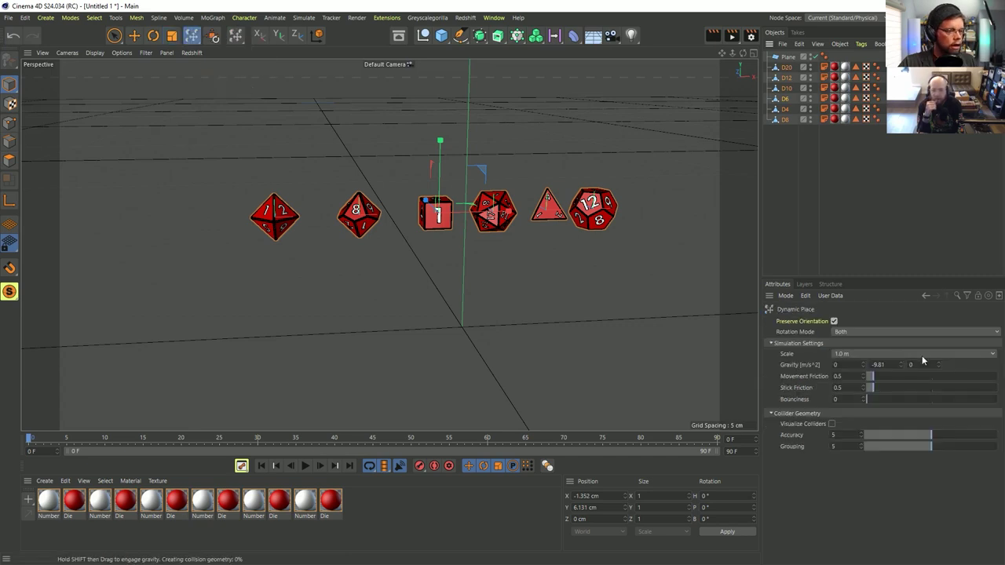
pyautogui.click(886, 354)
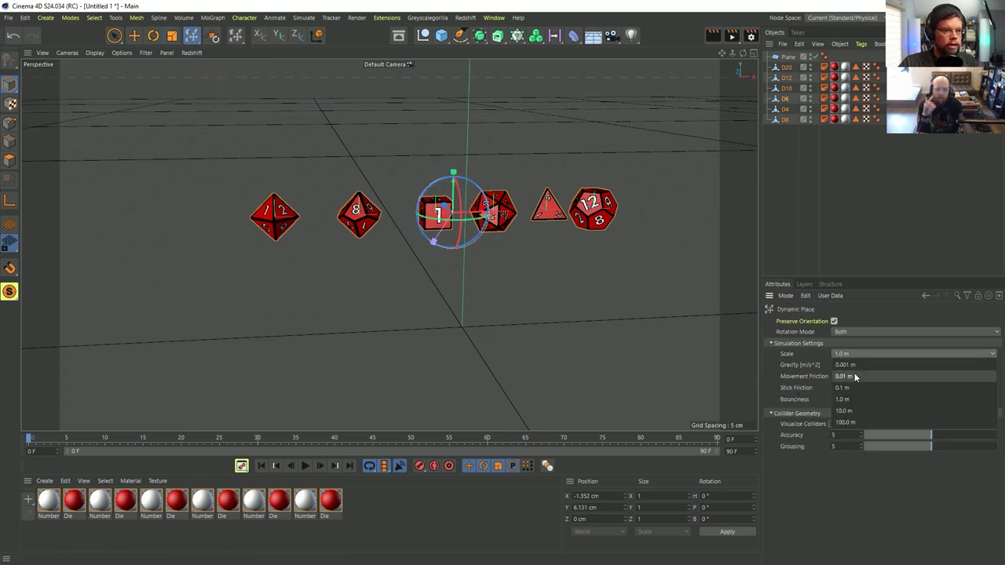
pyautogui.click(854, 372)
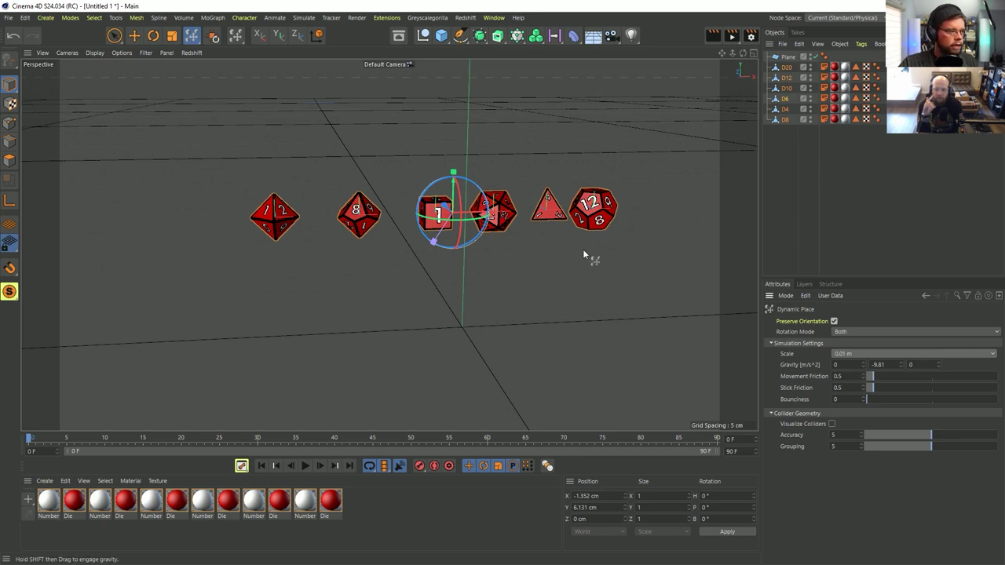
pyautogui.keyDown('alt'); pyautogui.moveTo(537, 265); pyautogui.dragTo(559, 261); pyautogui.keyUp('alt')
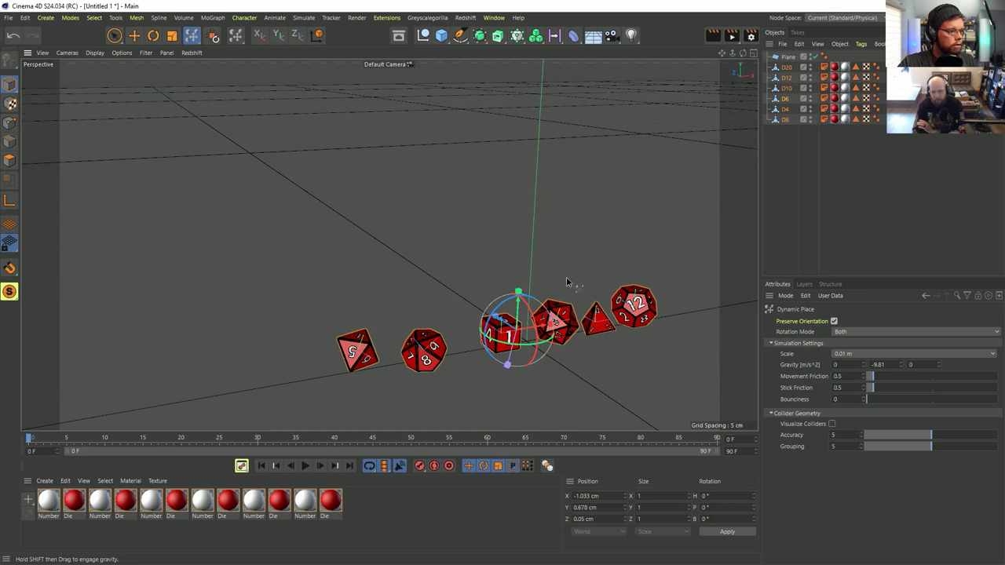
# Step: Scatter instances of the six dice across the plane with the Scatter Pen, using a 50 % minimum and 150 % maximum scale
pyautogui.scroll(-5, 566, 281)
pyautogui.keyDown('alt'); pyautogui.moveTo(538, 220); pyautogui.dragTo(538, 265); pyautogui.keyUp('alt')
pyautogui.scroll(-3, 539, 266)
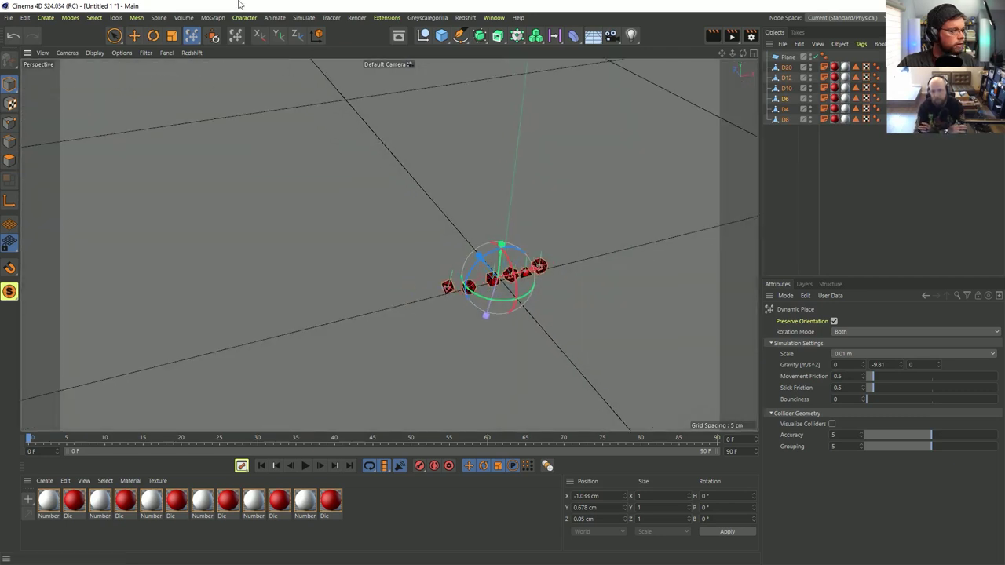
pyautogui.click(235, 34)
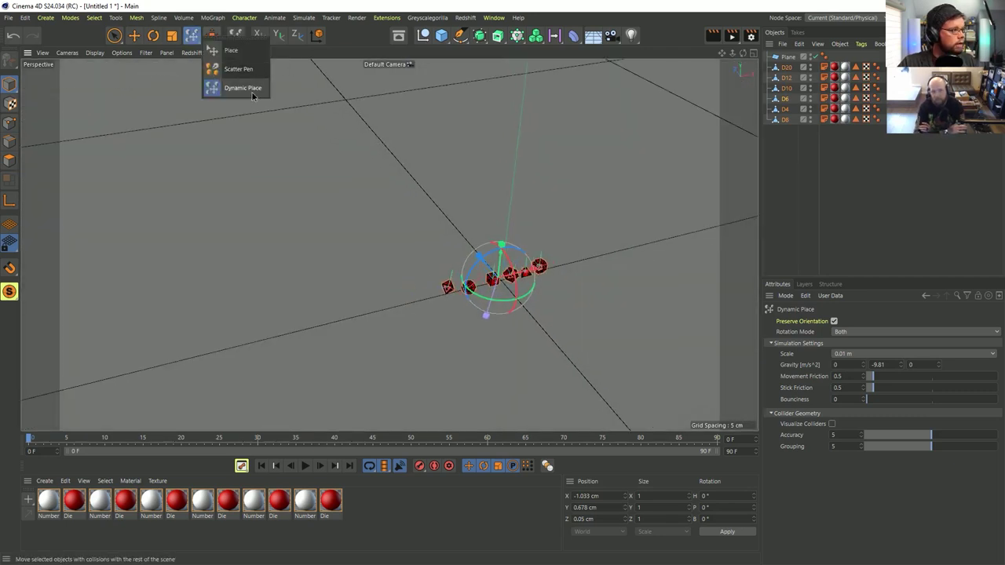
pyautogui.click(251, 72)
pyautogui.scroll(-5, 542, 251)
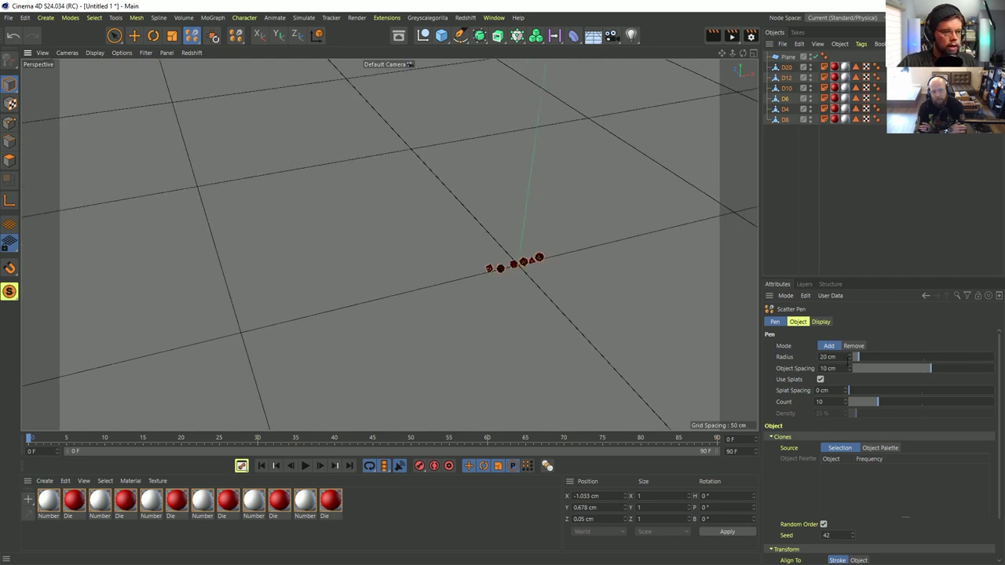
pyautogui.click(806, 322)
pyautogui.moveTo(824, 281); pyautogui.dragTo(837, 213)
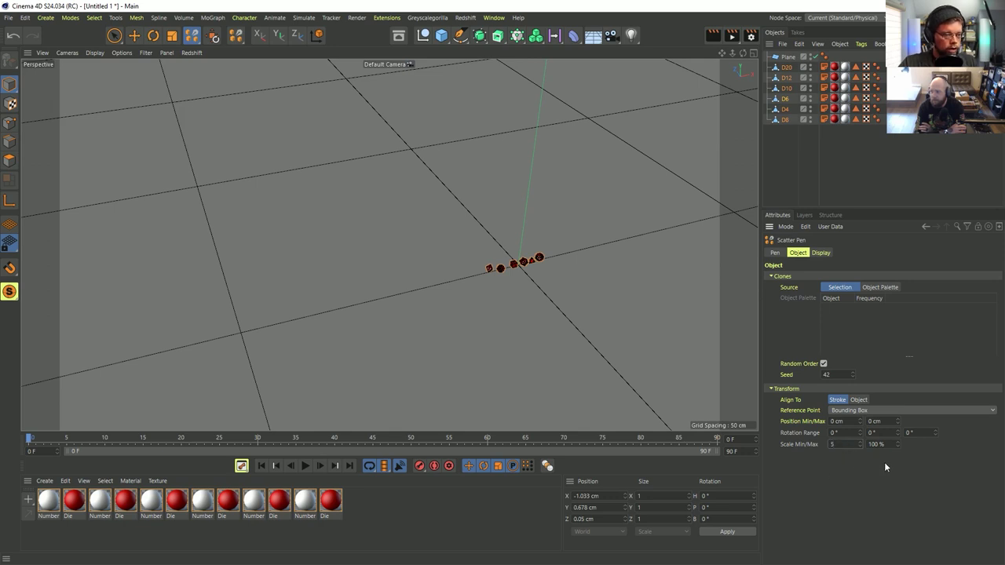
pyautogui.write('150')
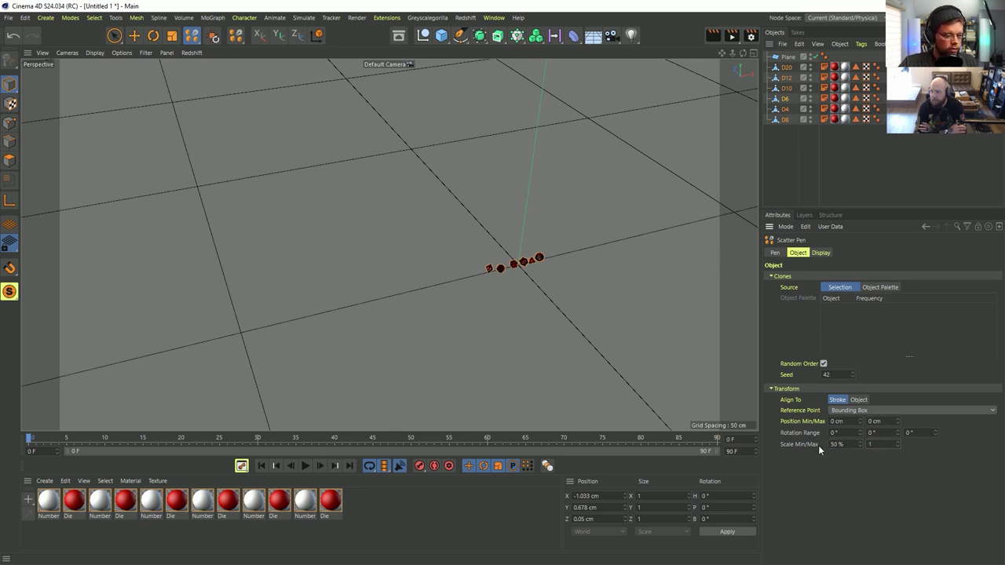
pyautogui.press('Return')
pyautogui.moveTo(593, 212)
pyautogui.mouseDown()
pyautogui.moveTo(382, 348)
pyautogui.moveTo(550, 161)
pyautogui.moveTo(577, 361)
pyautogui.mouseUp()
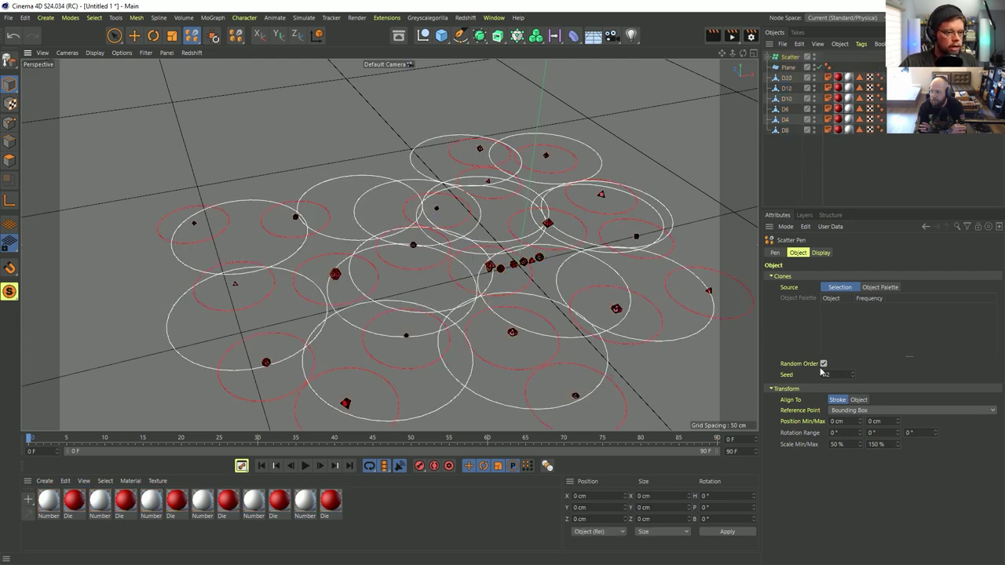
# Step: Set the Scatter Pen's object spacing to 1 cm and paint many more dice over the plane
pyautogui.click(775, 253)
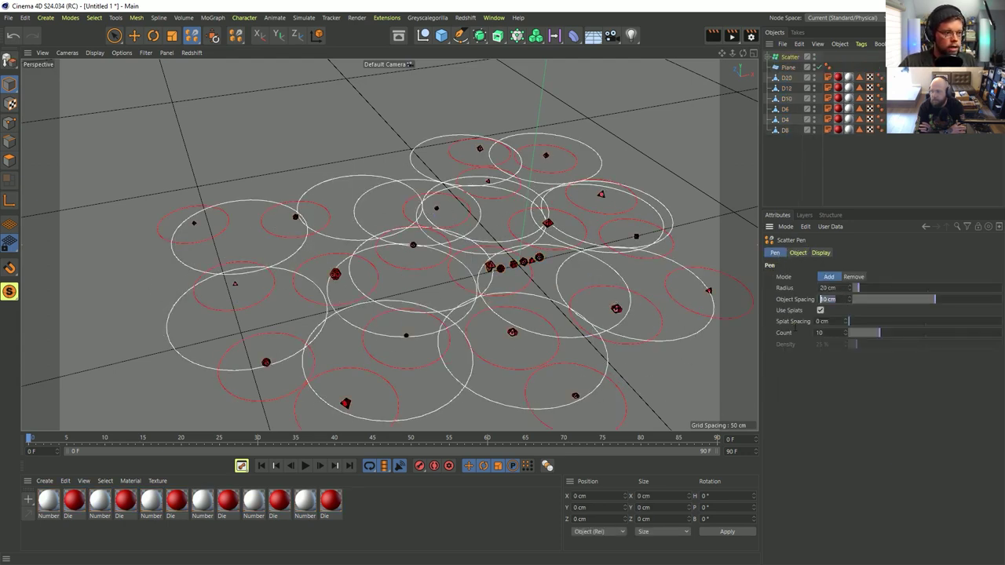
pyautogui.write('1')
pyautogui.press('Return')
pyautogui.moveTo(531, 148)
pyautogui.mouseDown()
pyautogui.moveTo(399, 175)
pyautogui.moveTo(336, 363)
pyautogui.moveTo(526, 360)
pyautogui.moveTo(141, 180)
pyautogui.moveTo(559, 164)
pyautogui.mouseUp()
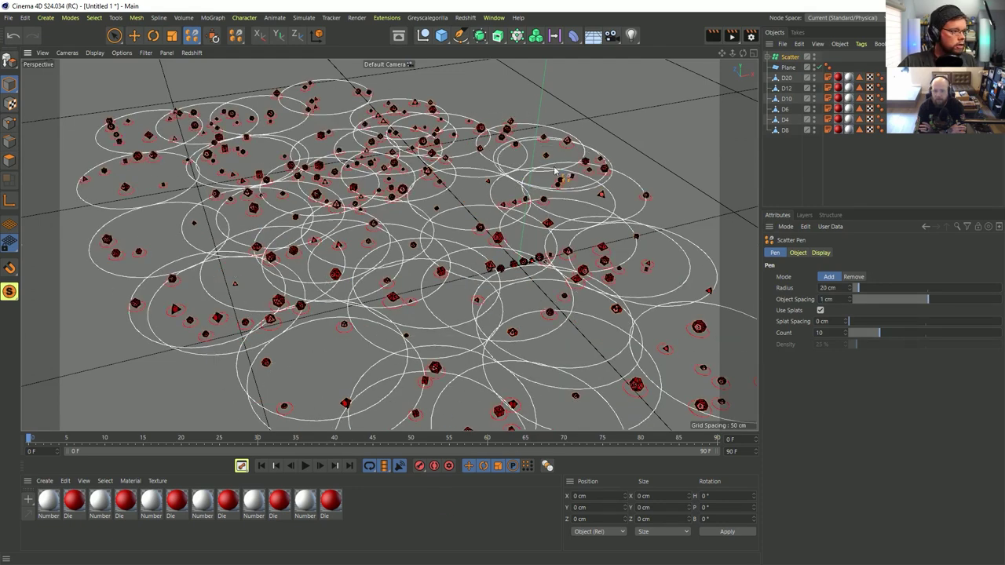
# Step: Select all the dice instances inside the Scatter null, leaving the null itself out of the selection
pyautogui.click(783, 58)
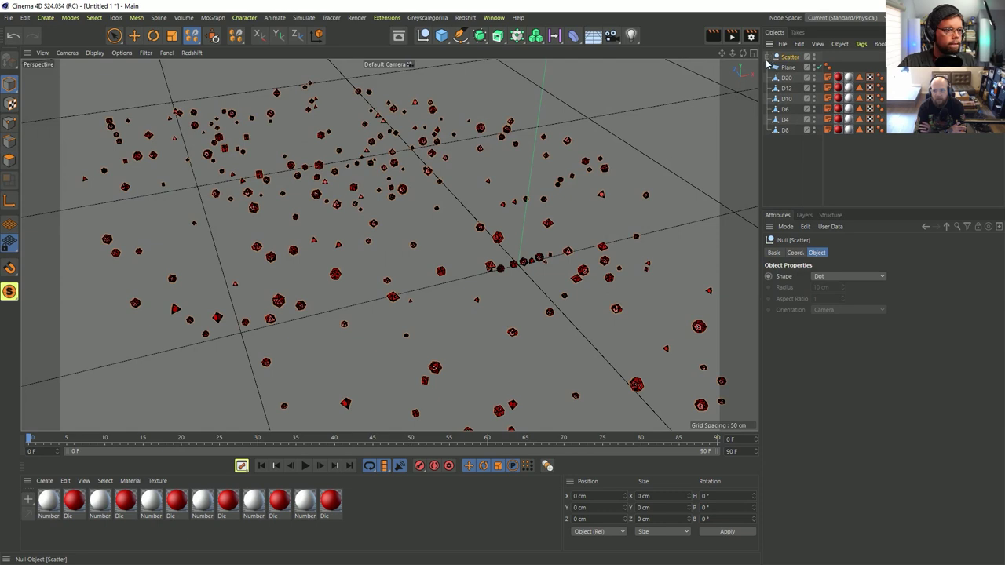
pyautogui.click(768, 58)
pyautogui.click(786, 66)
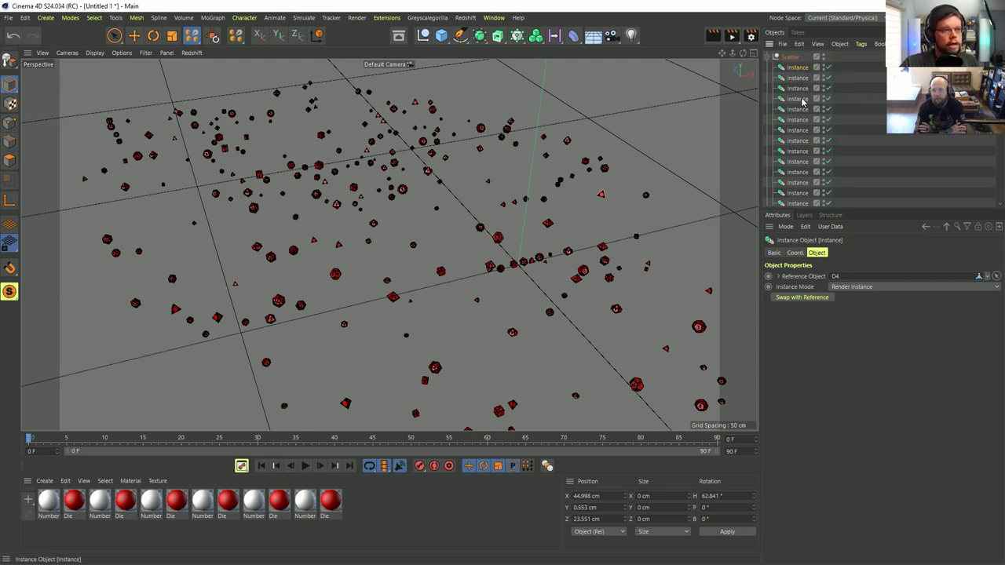
pyautogui.rightClick(793, 59)
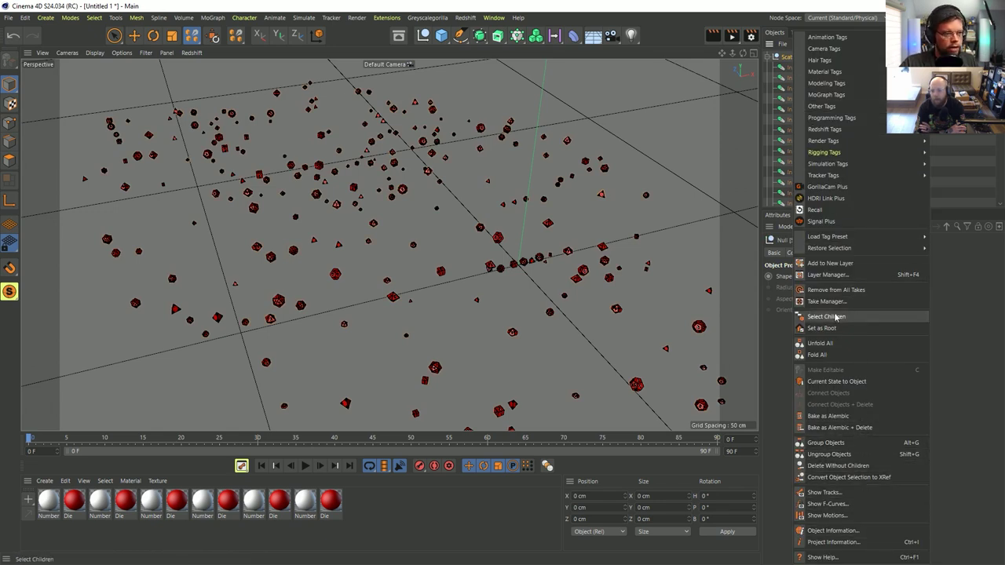
pyautogui.click(833, 316)
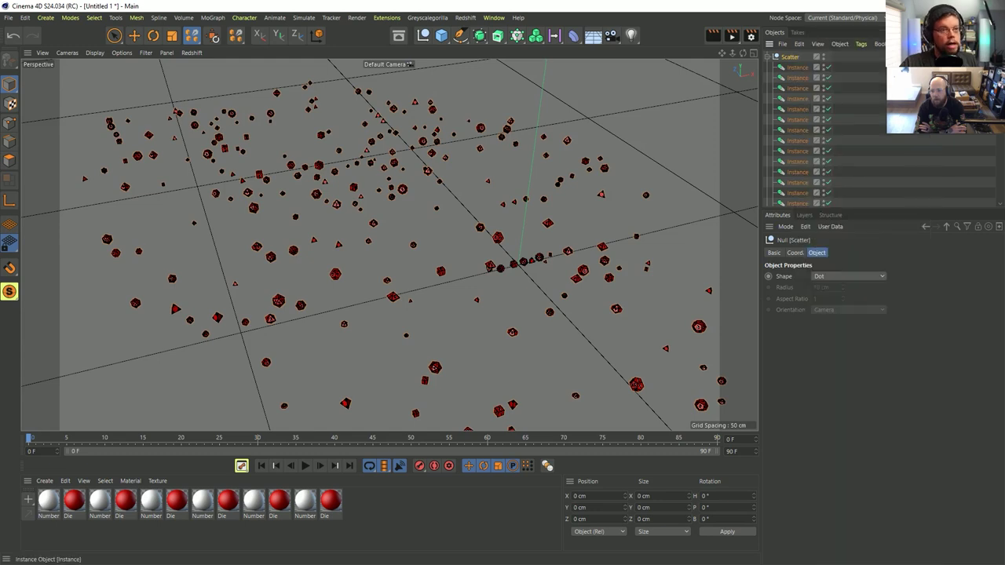
pyautogui.keyDown('ctrl'); pyautogui.click(791, 58); pyautogui.keyUp('ctrl')
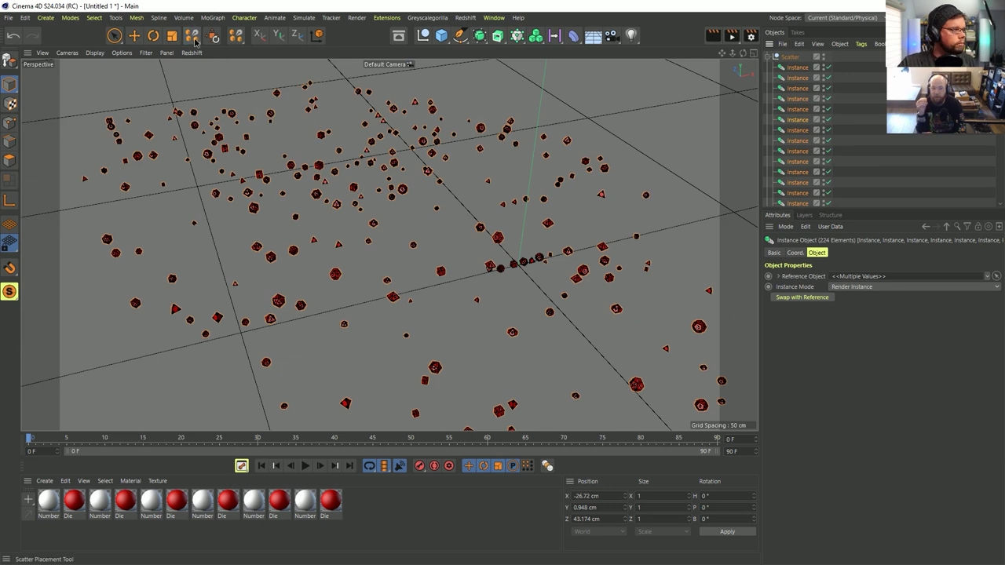
# Step: Lift the scattered dice off the plane with Dynamic Place and pull them together into a tight cluster at about Y 25 cm
pyautogui.moveTo(195, 41); pyautogui.dragTo(263, 87)
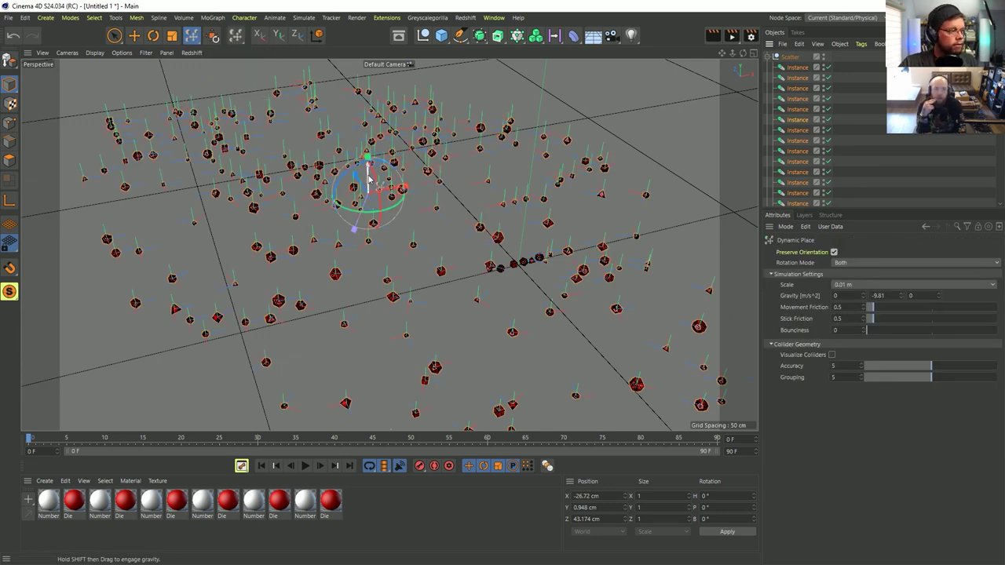
pyautogui.moveTo(369, 179); pyautogui.dragTo(373, 111)
pyautogui.scroll(6, 393, 139)
pyautogui.keyDown('shift'); pyautogui.moveTo(334, 149); pyautogui.dragTo(372, 140); pyautogui.keyUp('shift')
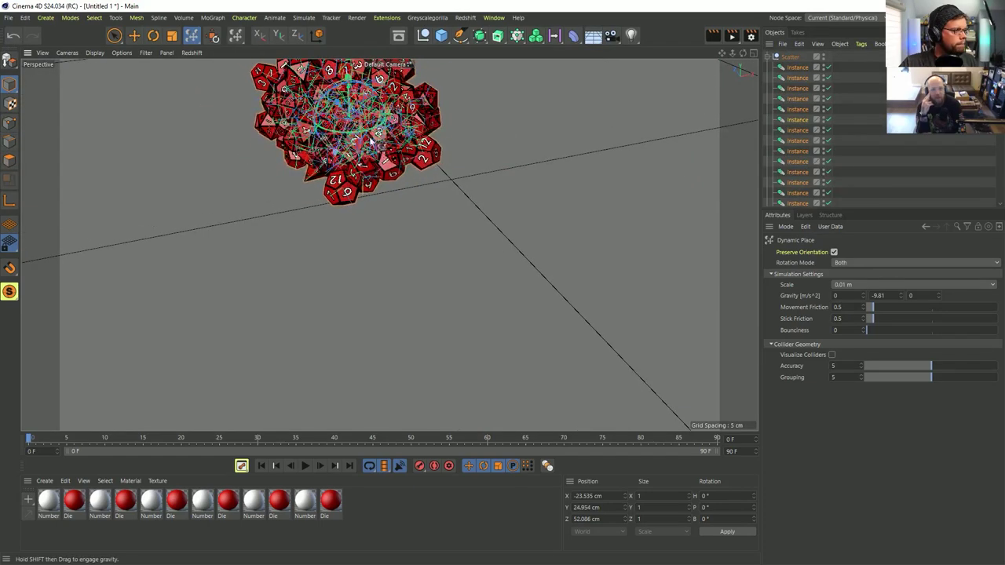
# Step: Move the dice cluster along the Z axis to about -1.2 cm, beside the row of original dice
pyautogui.scroll(-10, 371, 140)
pyautogui.press('e')
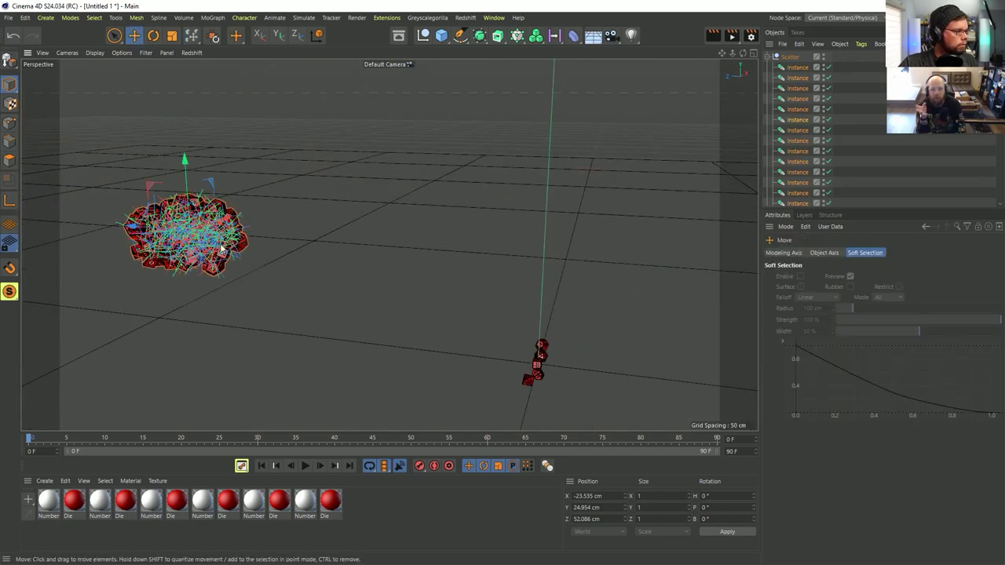
pyautogui.moveTo(221, 249); pyautogui.dragTo(576, 279)
# Step: Drop the dice cluster with Dynamic Place and pull the spread dice back together above the plane
pyautogui.click(191, 36)
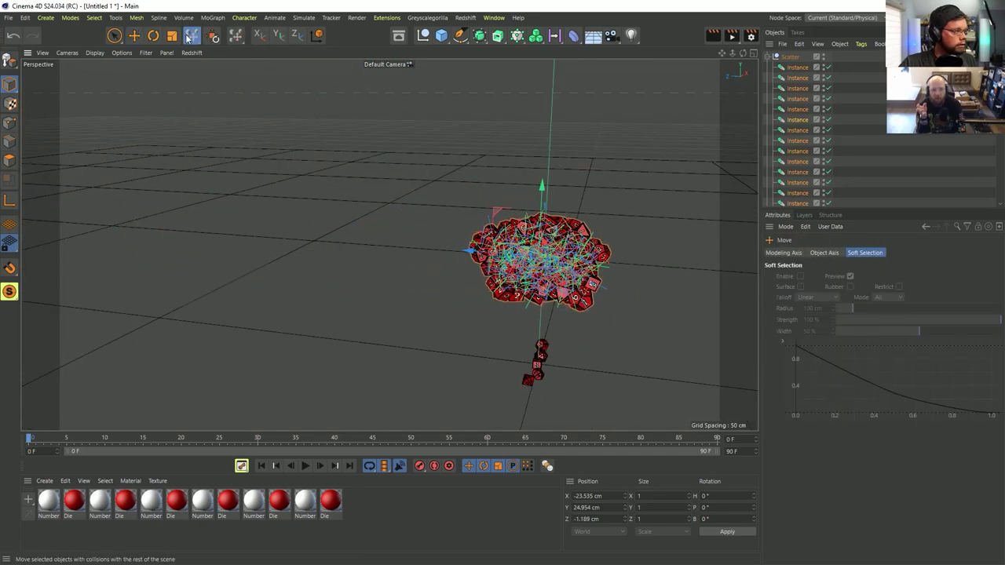
pyautogui.keyDown('alt'); pyautogui.moveTo(471, 307); pyautogui.dragTo(388, 243, button='middle'); pyautogui.keyUp('alt')
pyautogui.keyDown('alt'); pyautogui.moveTo(388, 243); pyautogui.dragTo(449, 241); pyautogui.keyUp('alt')
pyautogui.moveTo(361, 281); pyautogui.dragTo(421, 283)
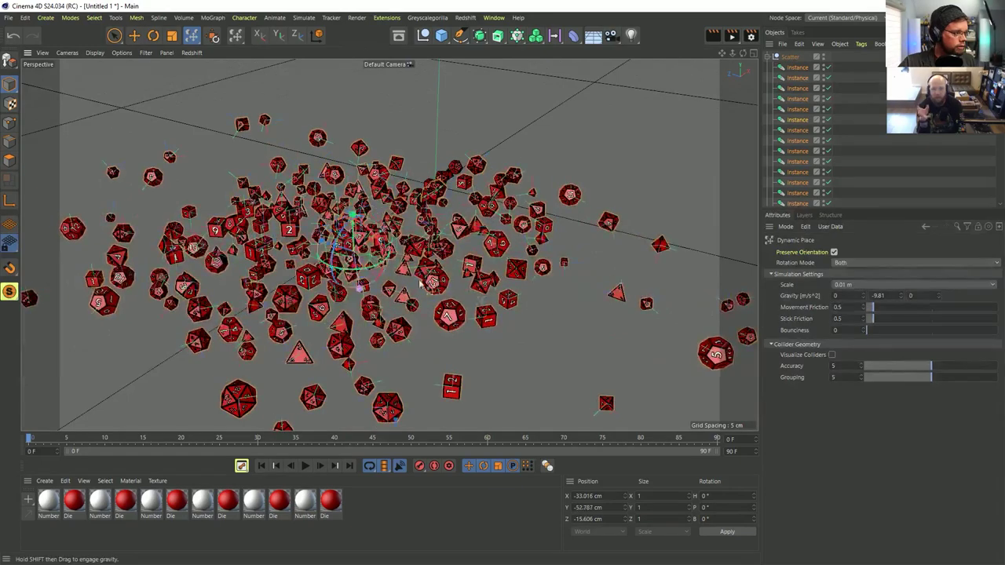
pyautogui.moveTo(357, 246)
pyautogui.mouseDown()
pyautogui.moveTo(352, 177)
pyautogui.moveTo(356, 248)
pyautogui.mouseUp()
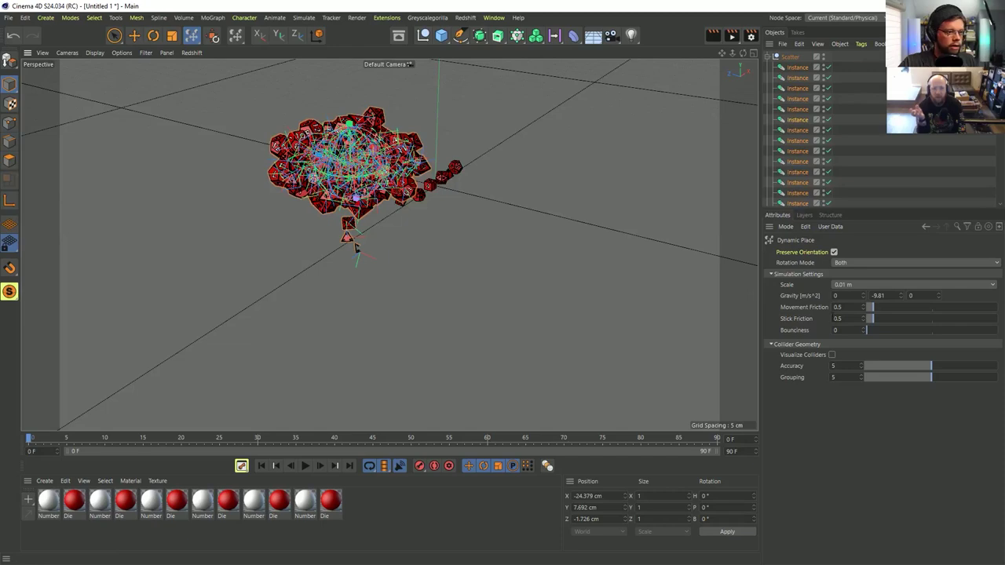
# Step: Set the Dynamic Place bounciness to 0.17 and tumble the dice pile over the plane with drags and gravity
pyautogui.click(889, 331)
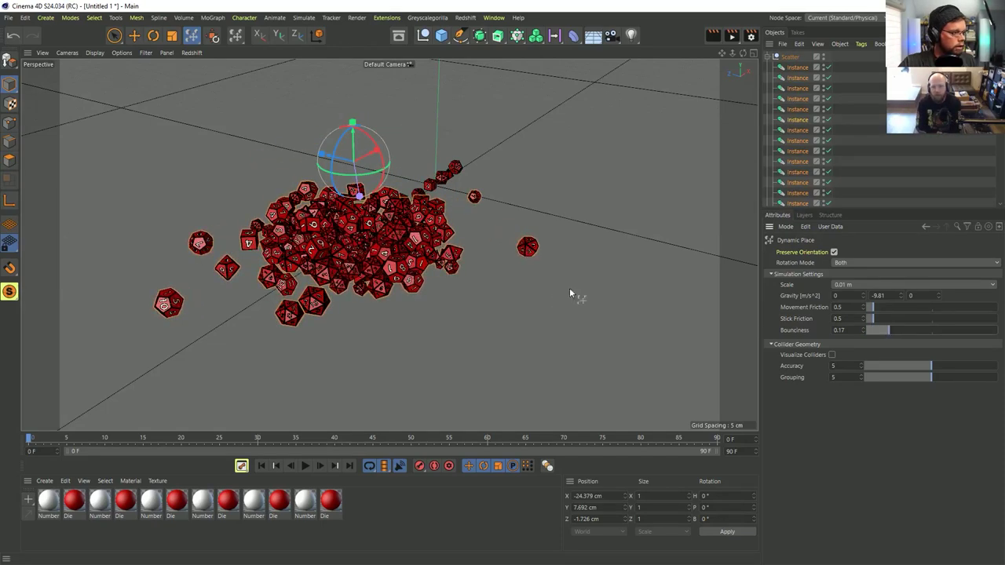
pyautogui.keyDown('alt'); pyautogui.moveTo(380, 224); pyautogui.dragTo(317, 212); pyautogui.keyUp('alt')
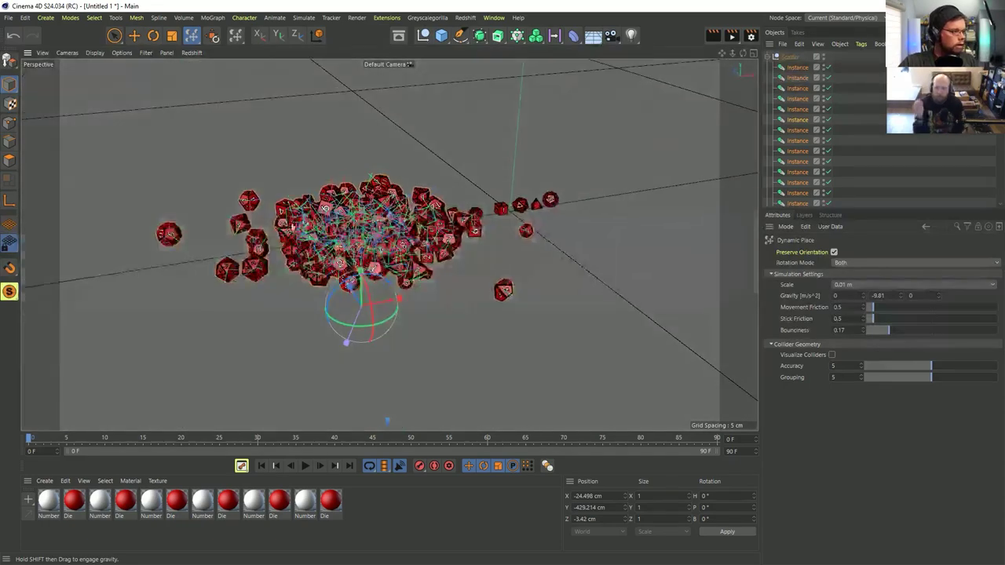
pyautogui.moveTo(362, 295); pyautogui.dragTo(372, 157)
pyautogui.keyDown('shift'); pyautogui.moveTo(475, 260); pyautogui.dragTo(521, 254); pyautogui.keyUp('shift')
pyautogui.moveTo(361, 302); pyautogui.dragTo(361, 55)
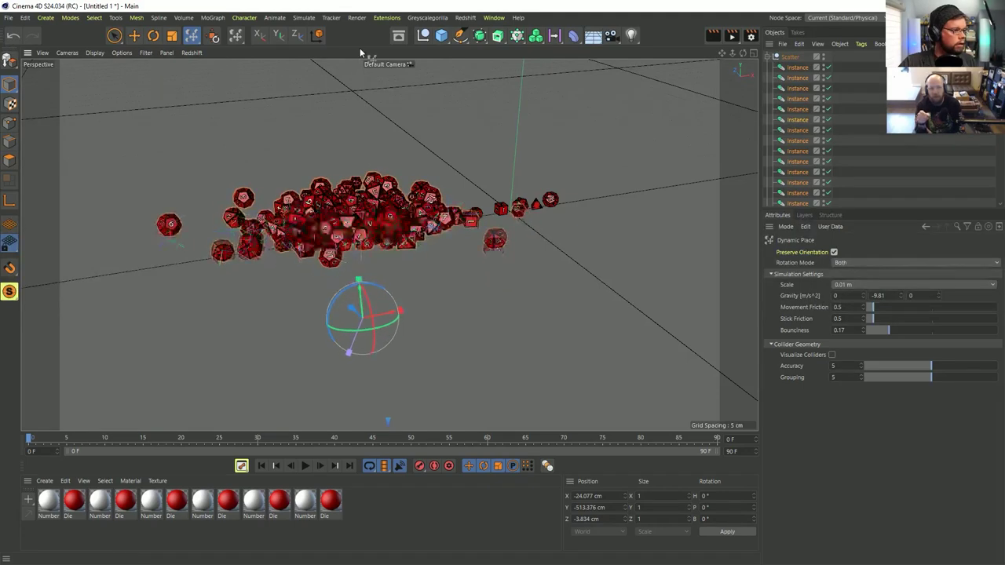
# Step: Undo the last move of the dice and raise the whole pile above the plane to about Y -410 cm
pyautogui.press('e')
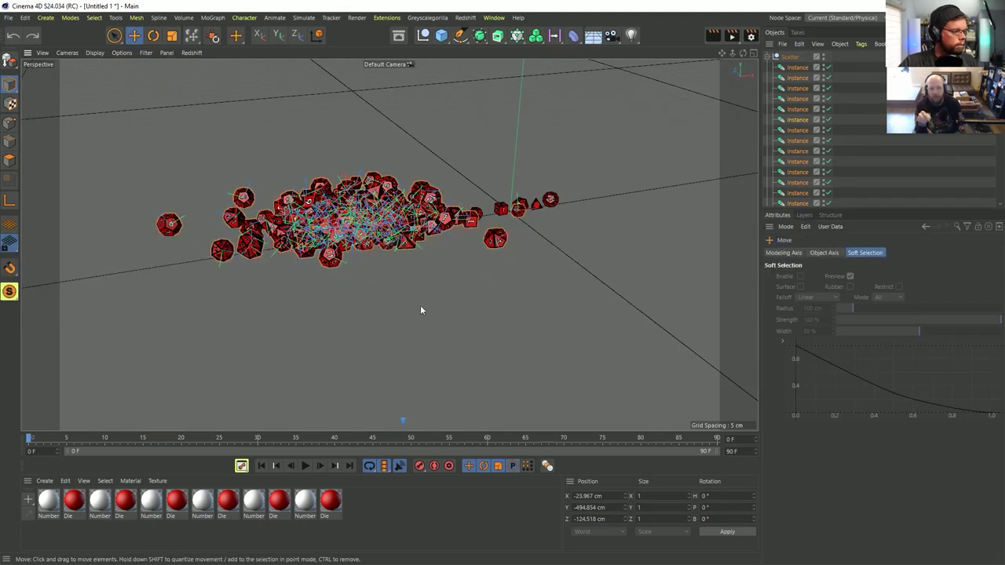
pyautogui.hotkey('ctrl', 'z')
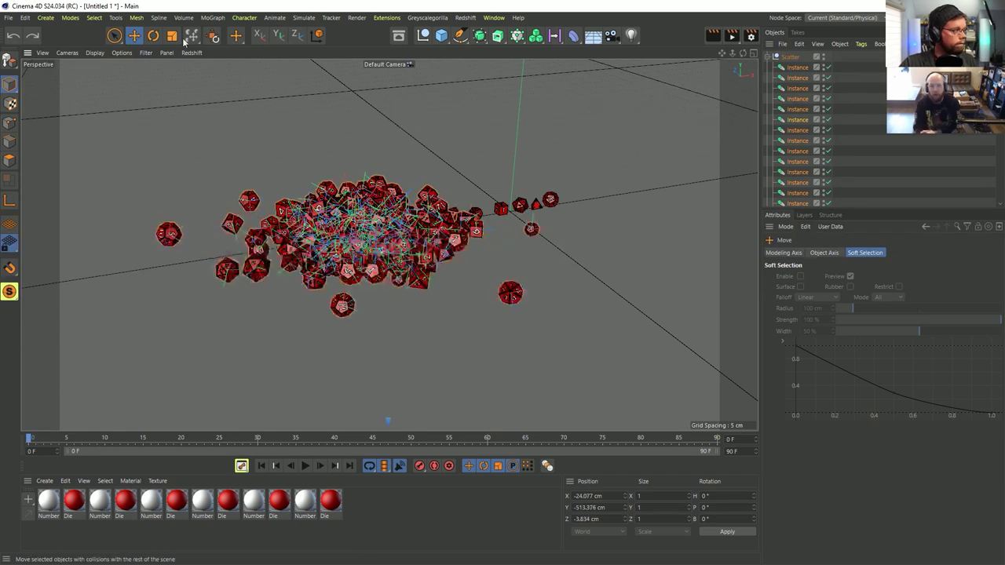
pyautogui.moveTo(466, 214)
pyautogui.keyDown('alt'); pyautogui.mouseDown(button='right')
pyautogui.moveTo(437, 225)
pyautogui.moveTo(458, 216)
pyautogui.mouseUp(button='right'); pyautogui.keyUp('alt')
pyautogui.keyDown('alt'); pyautogui.moveTo(458, 215); pyautogui.dragTo(440, 221, button='middle'); pyautogui.keyUp('alt')
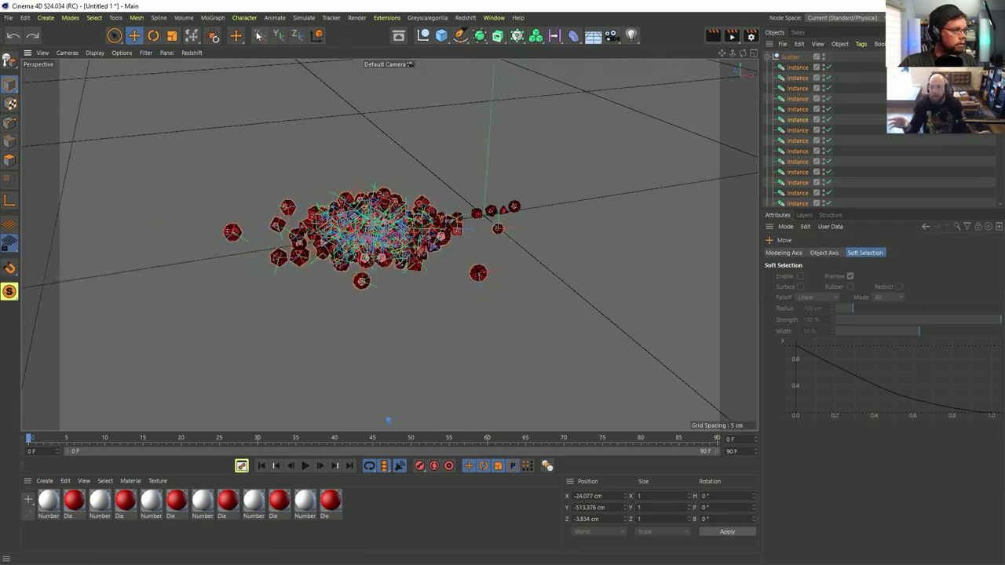
pyautogui.click(298, 36)
pyautogui.moveTo(402, 250); pyautogui.dragTo(404, 149)
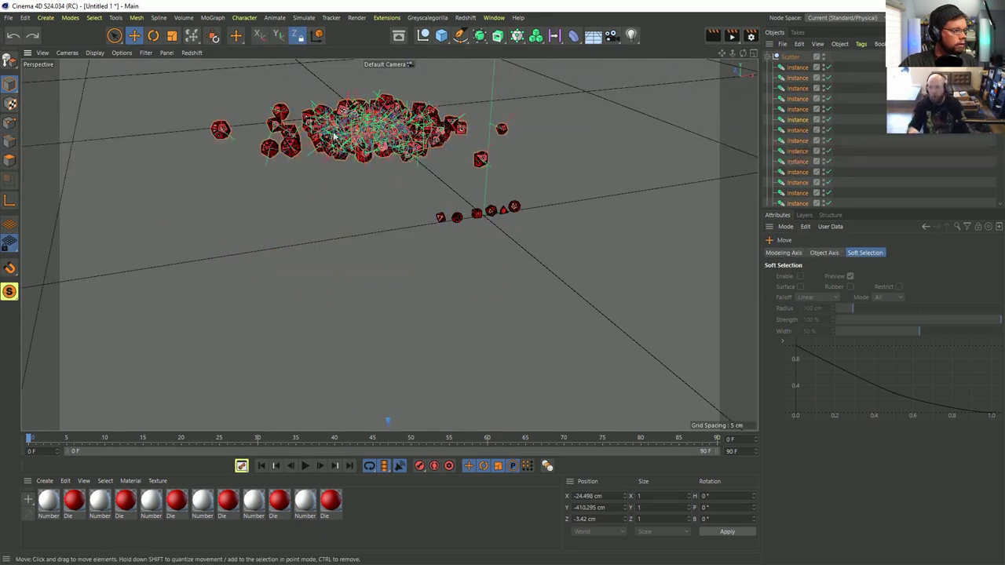
# Step: Drop the raised dice back onto the plane with Dynamic Place gravity and inspect the settled pile from several angles
pyautogui.click(192, 34)
pyautogui.click(235, 80)
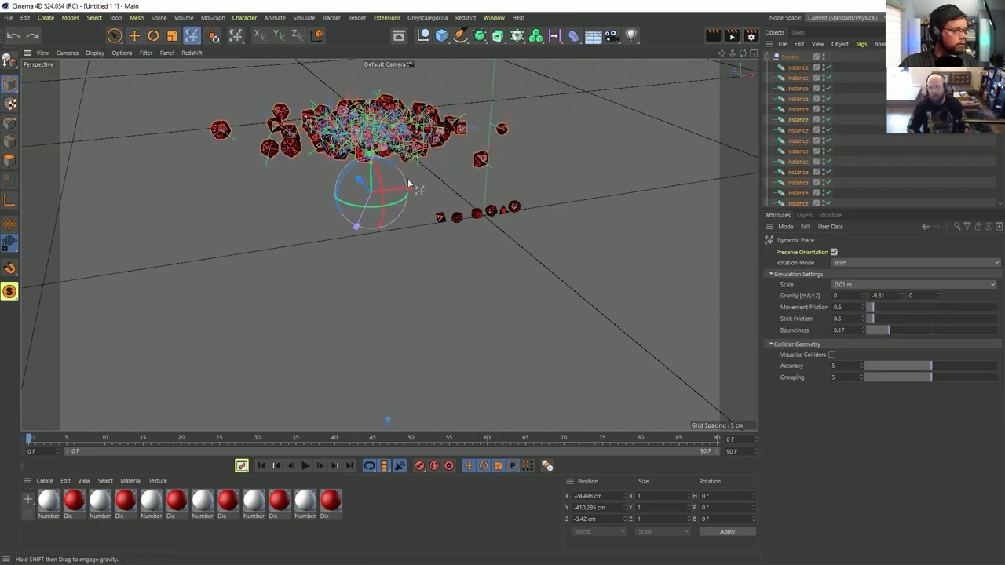
pyautogui.keyDown('shift'); pyautogui.moveTo(462, 230); pyautogui.dragTo(436, 228); pyautogui.keyUp('shift')
pyautogui.keyDown('alt'); pyautogui.moveTo(420, 294); pyautogui.dragTo(462, 261, button='right'); pyautogui.keyUp('alt')
pyautogui.keyDown('alt'); pyautogui.moveTo(395, 211); pyautogui.dragTo(482, 165); pyautogui.keyUp('alt')
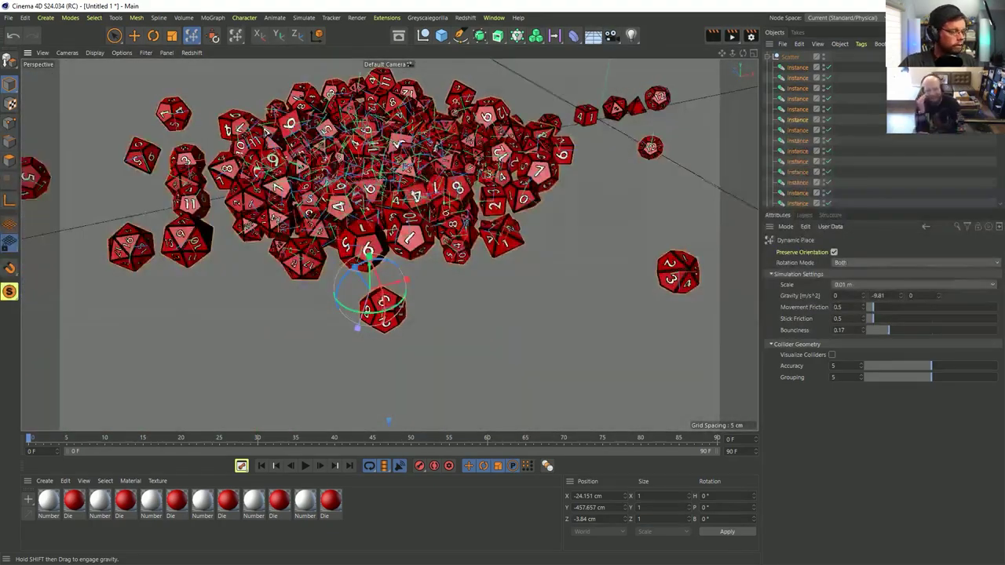
pyautogui.moveTo(482, 165)
pyautogui.keyDown('alt'); pyautogui.mouseDown(button='right')
pyautogui.moveTo(416, 182)
pyautogui.moveTo(479, 176)
pyautogui.mouseUp(button='right'); pyautogui.keyUp('alt')
pyautogui.keyDown('alt'); pyautogui.moveTo(377, 185); pyautogui.dragTo(502, 211); pyautogui.keyUp('alt')
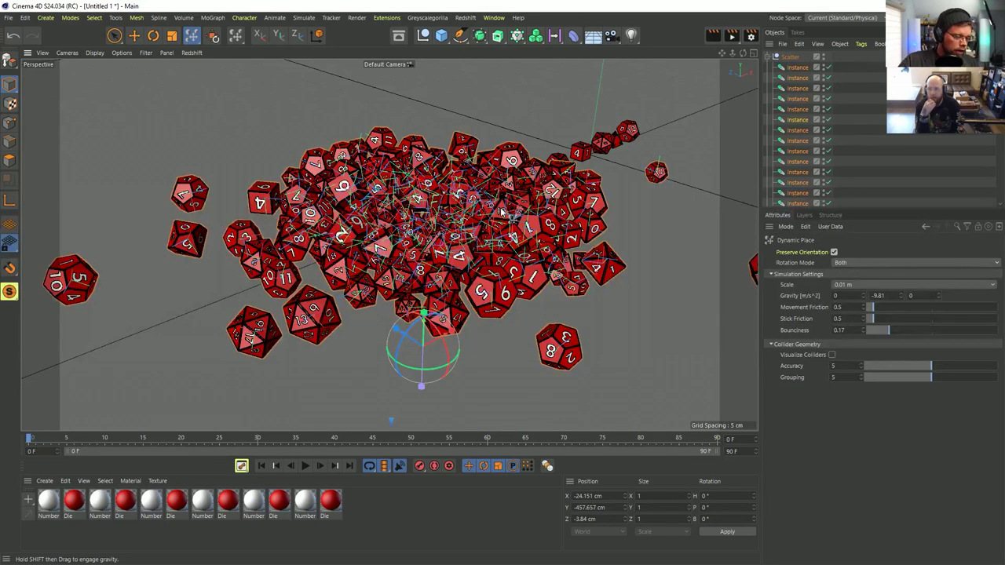
pyautogui.keyDown('alt'); pyautogui.moveTo(476, 128); pyautogui.dragTo(511, 182); pyautogui.keyUp('alt')
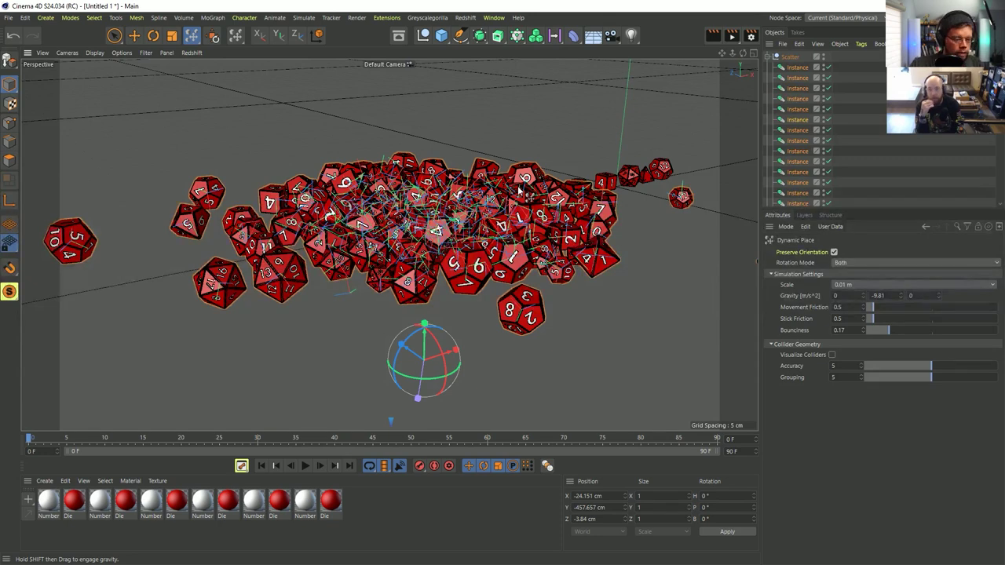
pyautogui.scroll(-5, 475, 212)
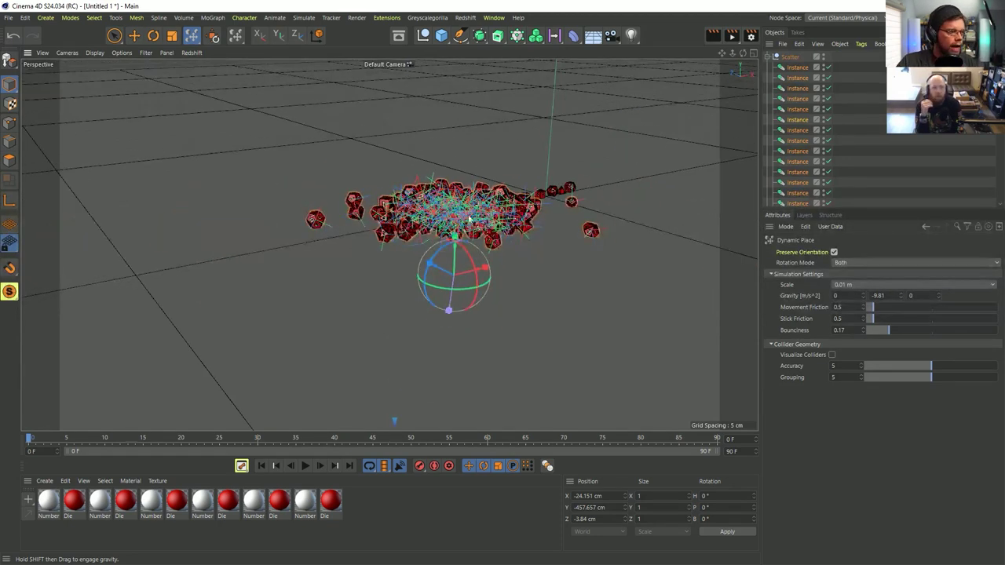
# Step: Raise the dice pile slightly above the plane with Dynamic Place to about Y -439 cm
pyautogui.keyDown('alt'); pyautogui.moveTo(471, 215); pyautogui.dragTo(476, 250, button='middle'); pyautogui.keyUp('alt')
pyautogui.scroll(4, 484, 249)
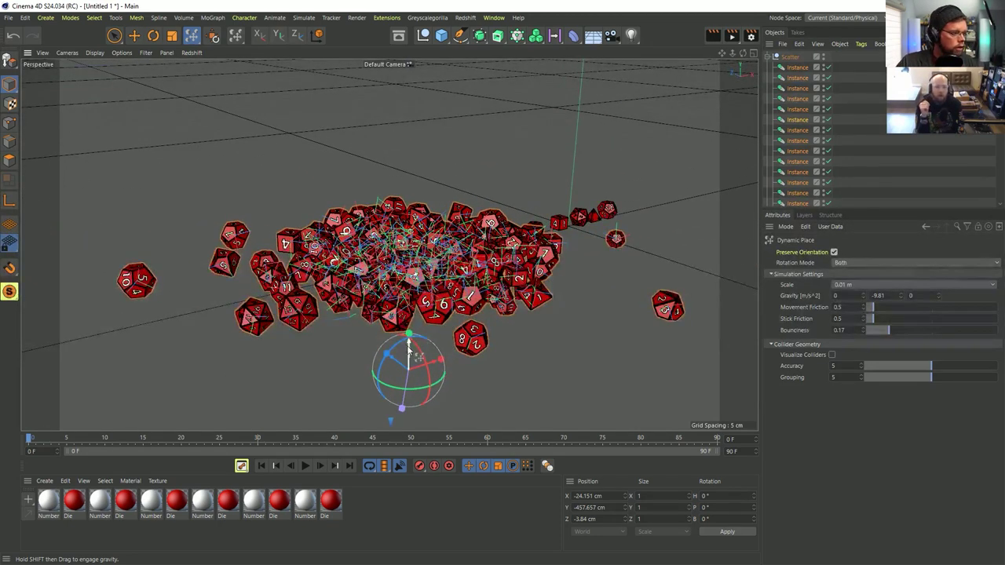
pyautogui.moveTo(414, 338); pyautogui.dragTo(429, 157)
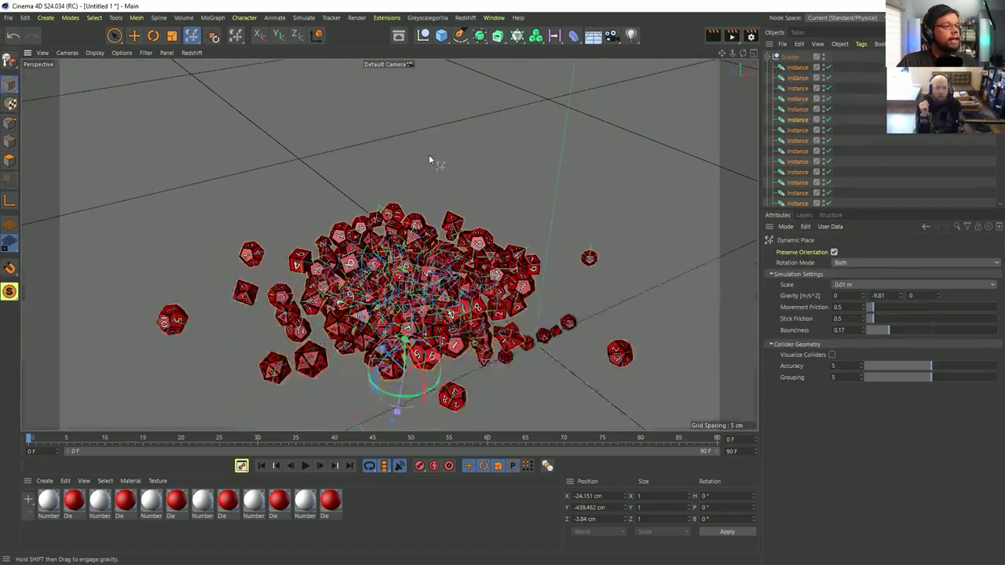
pyautogui.keyDown('alt'); pyautogui.moveTo(460, 262); pyautogui.dragTo(471, 185, button='middle'); pyautogui.keyUp('alt')
pyautogui.scroll(-1, 476, 185)
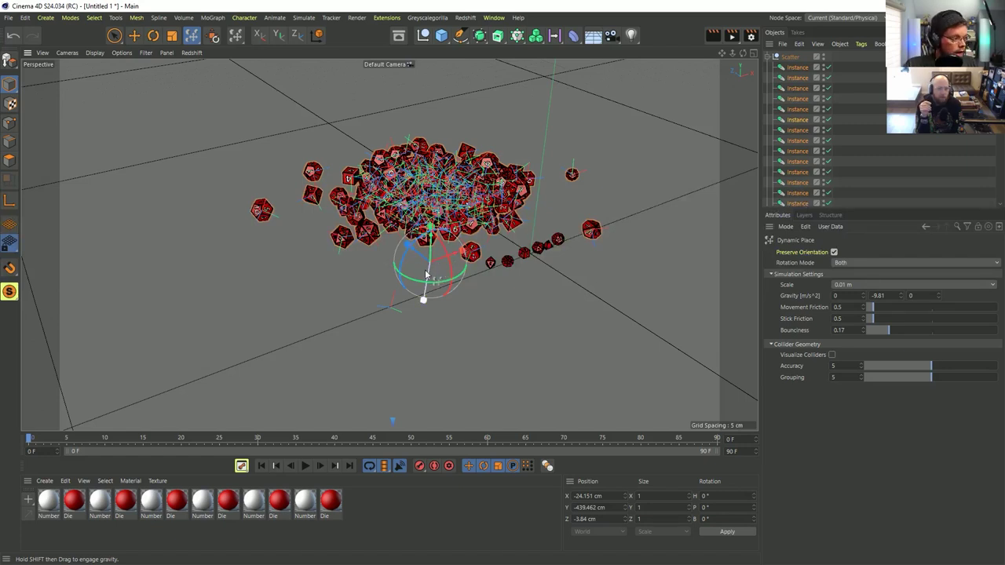
# Step: Lift and shift the dice pile with Dynamic Place to about X 4 cm, Y -100 cm, Z 39 cm
pyautogui.moveTo(431, 277)
pyautogui.mouseDown()
pyautogui.moveTo(422, 253)
pyautogui.moveTo(446, 95)
pyautogui.moveTo(560, 230)
pyautogui.mouseUp()
pyautogui.press('e')
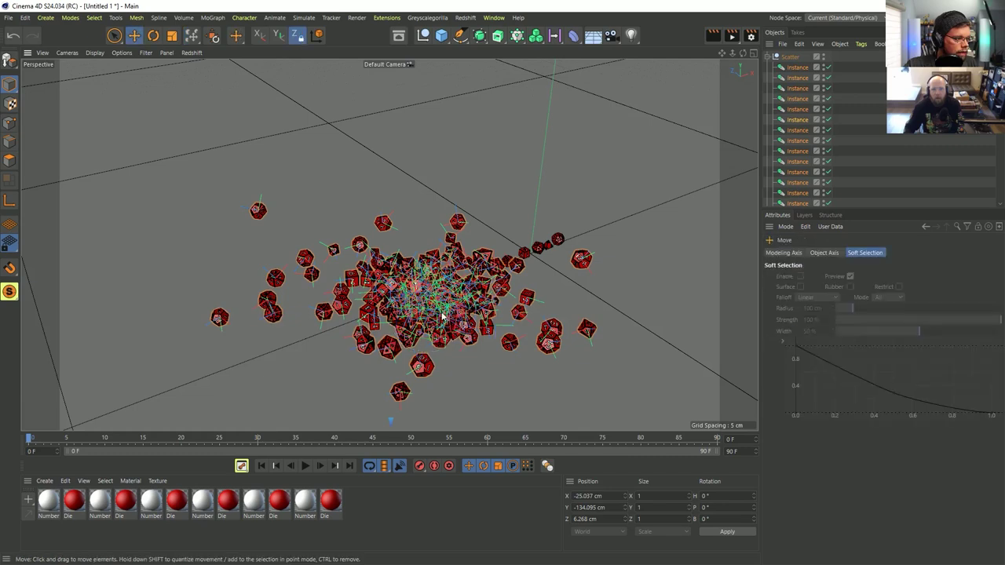
pyautogui.click(191, 35)
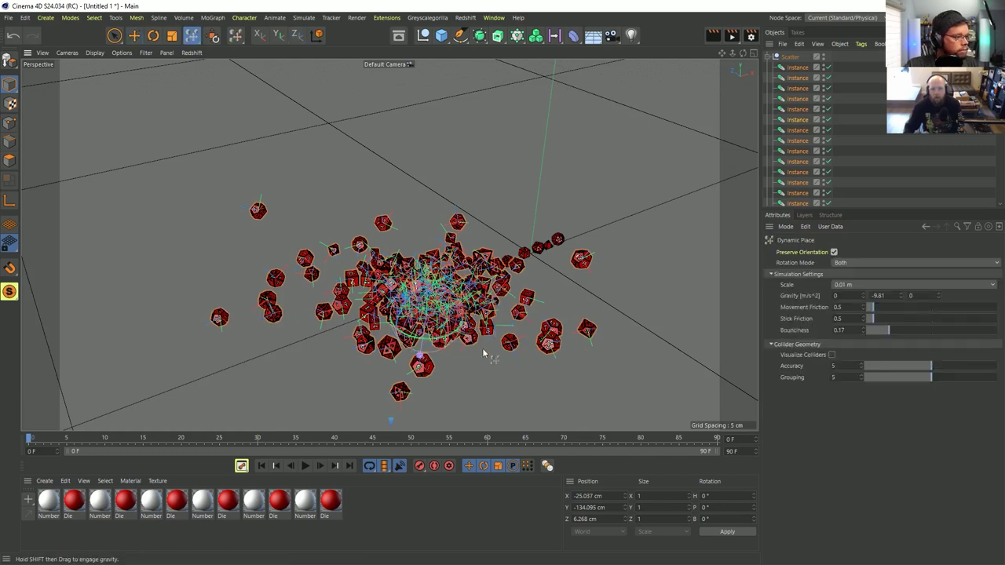
pyautogui.moveTo(417, 312)
pyautogui.mouseDown()
pyautogui.moveTo(299, 176)
pyautogui.moveTo(337, 220)
pyautogui.moveTo(522, 338)
pyautogui.moveTo(405, 236)
pyautogui.moveTo(329, 206)
pyautogui.moveTo(345, 236)
pyautogui.moveTo(479, 228)
pyautogui.moveTo(471, 171)
pyautogui.moveTo(202, 225)
pyautogui.moveTo(382, 191)
pyautogui.moveTo(464, 206)
pyautogui.mouseUp()
pyautogui.keyDown('alt'); pyautogui.moveTo(502, 190); pyautogui.dragTo(457, 246, button='middle'); pyautogui.keyUp('alt')
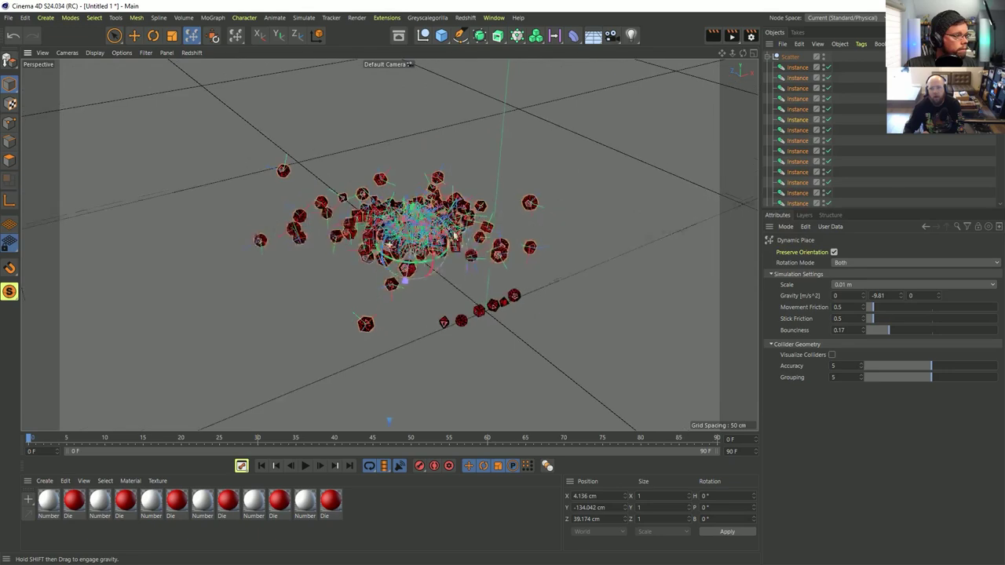
pyautogui.moveTo(417, 225); pyautogui.dragTo(427, 65)
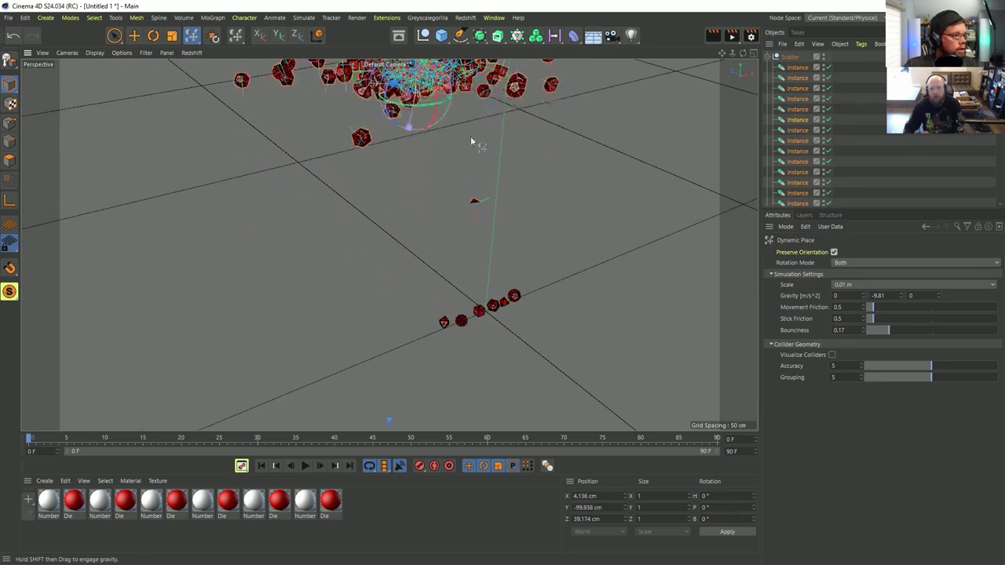
# Step: Drop the lifted dice onto the plane with Dynamic Place gravity and inspect the spread pile up close
pyautogui.moveTo(576, 185); pyautogui.dragTo(576, 185)
pyautogui.keyDown('alt'); pyautogui.moveTo(440, 193); pyautogui.dragTo(478, 227); pyautogui.keyUp('alt')
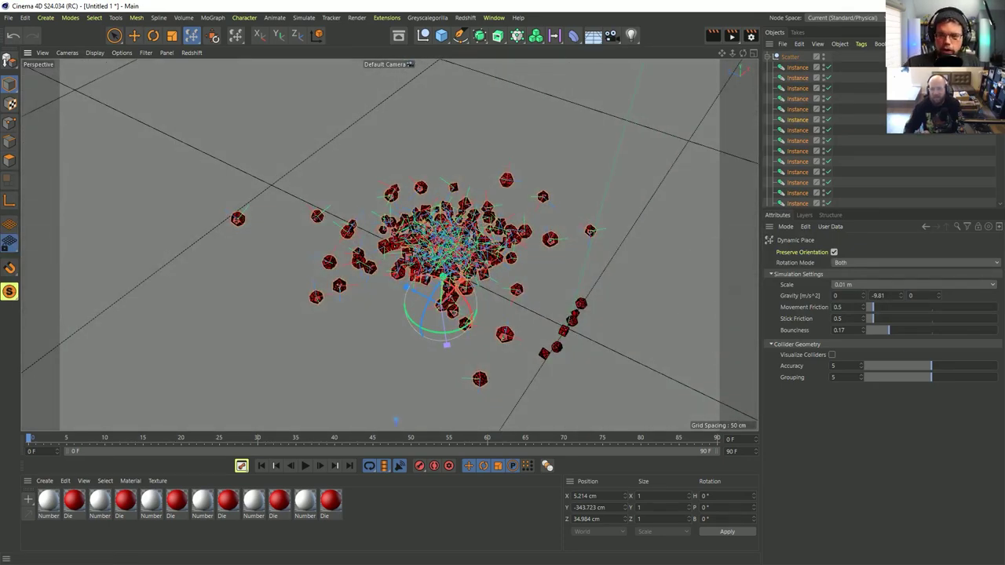
pyautogui.keyDown('alt'); pyautogui.moveTo(471, 307); pyautogui.dragTo(551, 264, button='right'); pyautogui.keyUp('alt')
pyautogui.keyDown('alt'); pyautogui.moveTo(551, 266); pyautogui.dragTo(573, 245); pyautogui.keyUp('alt')
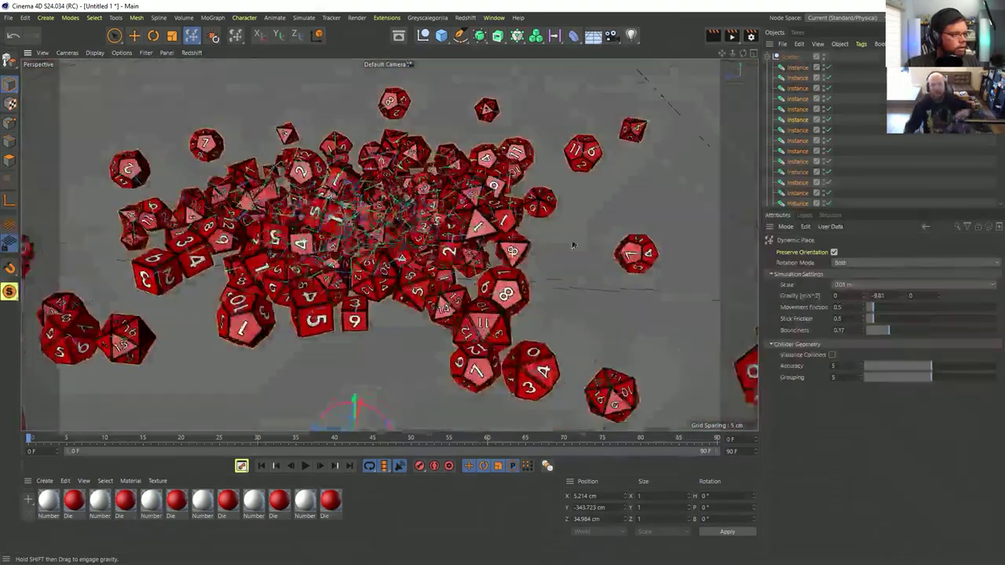
pyautogui.keyDown('alt'); pyautogui.moveTo(573, 244); pyautogui.dragTo(461, 282, button='right'); pyautogui.keyUp('alt')
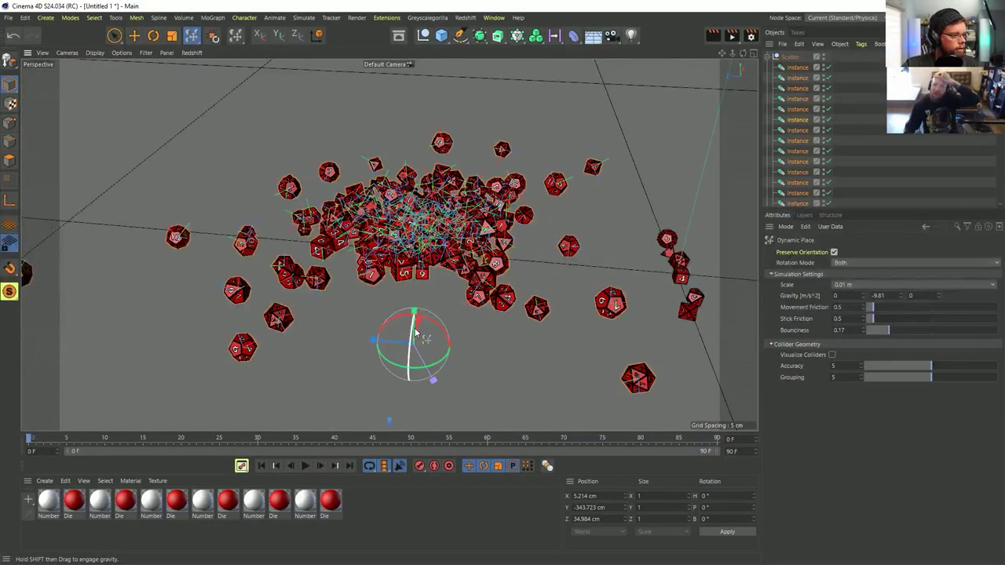
pyautogui.keyDown('alt'); pyautogui.moveTo(415, 334); pyautogui.dragTo(386, 334); pyautogui.keyUp('alt')
# Step: Lift the dice into a tight cluster at about Y -19 cm and let gravity drop them onto the plane
pyautogui.moveTo(472, 336); pyautogui.dragTo(489, 198)
pyautogui.scroll(-2, 487, 235)
pyautogui.moveTo(489, 267); pyautogui.dragTo(487, 138)
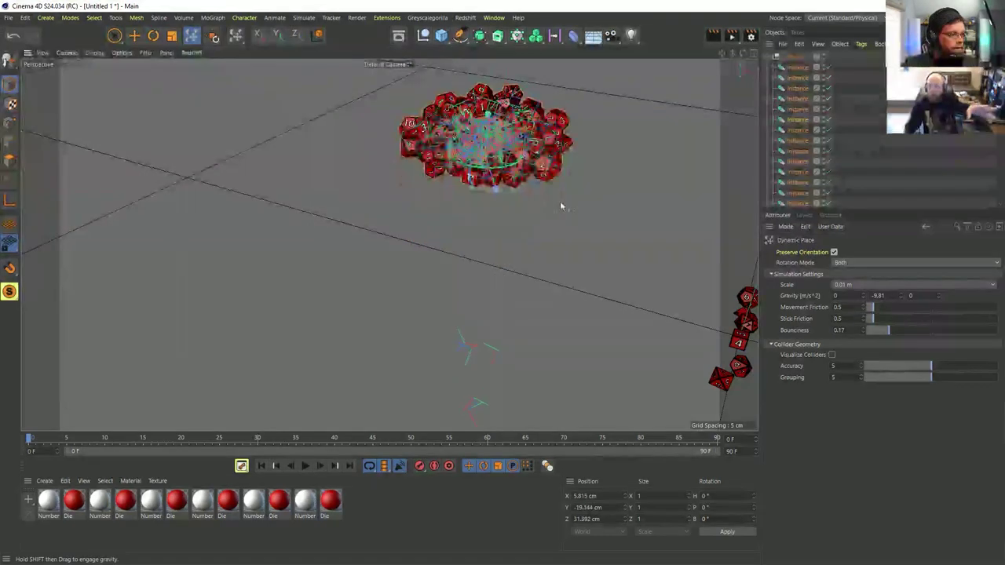
pyautogui.keyDown('shift'); pyautogui.moveTo(561, 206); pyautogui.dragTo(590, 202); pyautogui.keyUp('shift')
pyautogui.keyDown('alt'); pyautogui.moveTo(518, 245); pyautogui.dragTo(611, 242); pyautogui.keyUp('alt')
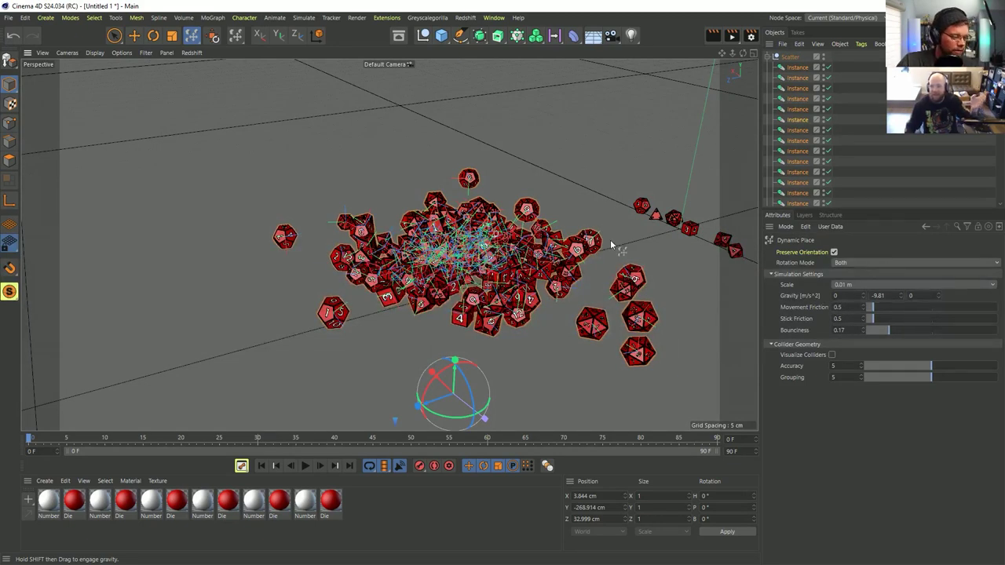
# Step: Tumble the dropped dice again and pull the stray ones together into a cluster at about Y -52 cm
pyautogui.moveTo(465, 380); pyautogui.dragTo(554, 268)
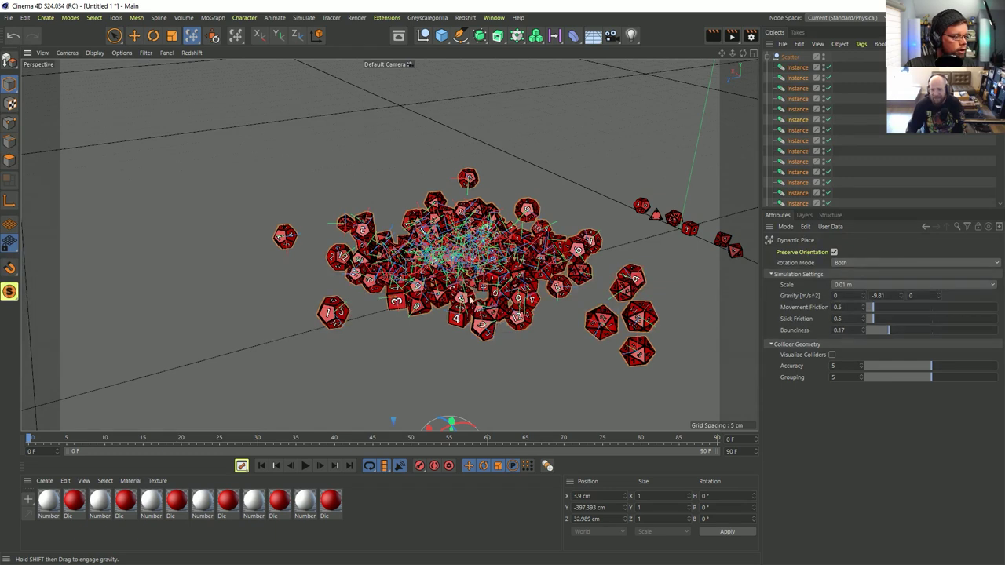
pyautogui.scroll(-1, 522, 262)
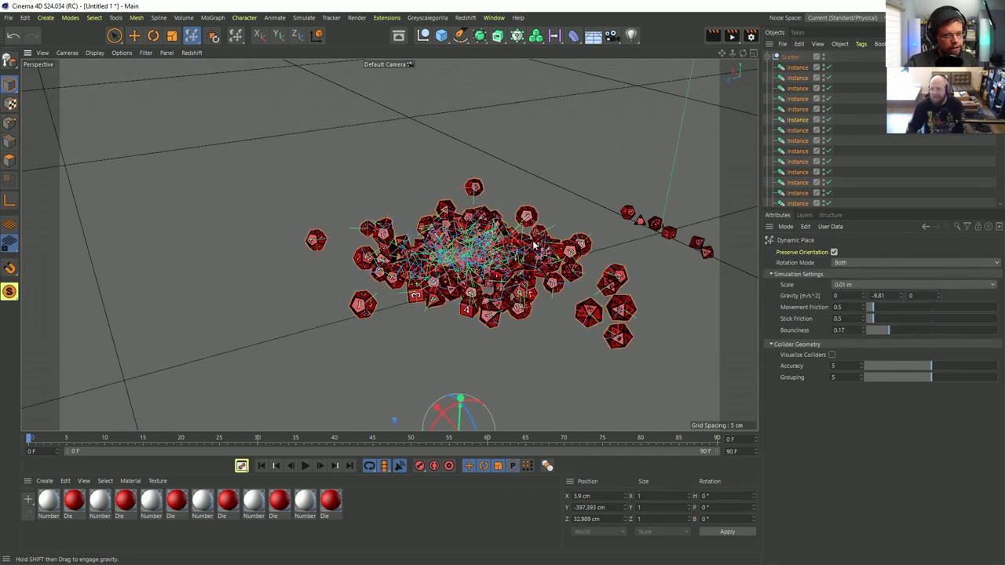
pyautogui.keyDown('alt'); pyautogui.moveTo(501, 247); pyautogui.dragTo(516, 266, button='right'); pyautogui.keyUp('alt')
pyautogui.moveTo(516, 266)
pyautogui.keyDown('alt'); pyautogui.mouseDown()
pyautogui.moveTo(630, 213)
pyautogui.moveTo(571, 215)
pyautogui.moveTo(553, 228)
pyautogui.mouseUp(); pyautogui.keyUp('alt')
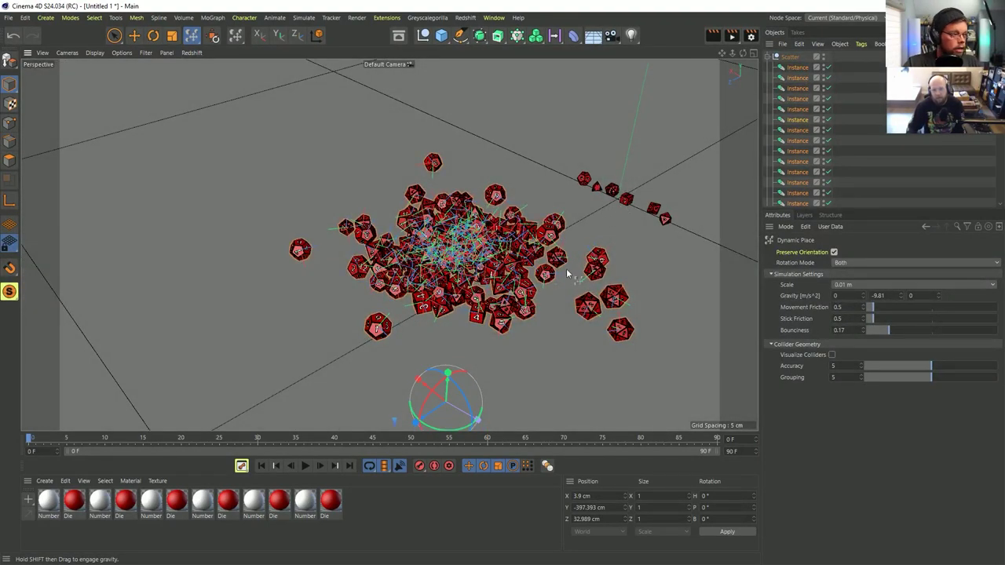
pyautogui.keyDown('alt'); pyautogui.moveTo(523, 350); pyautogui.dragTo(525, 336, button='middle'); pyautogui.keyUp('alt')
pyautogui.keyDown('shift'); pyautogui.moveTo(467, 411); pyautogui.dragTo(447, 367); pyautogui.keyUp('shift')
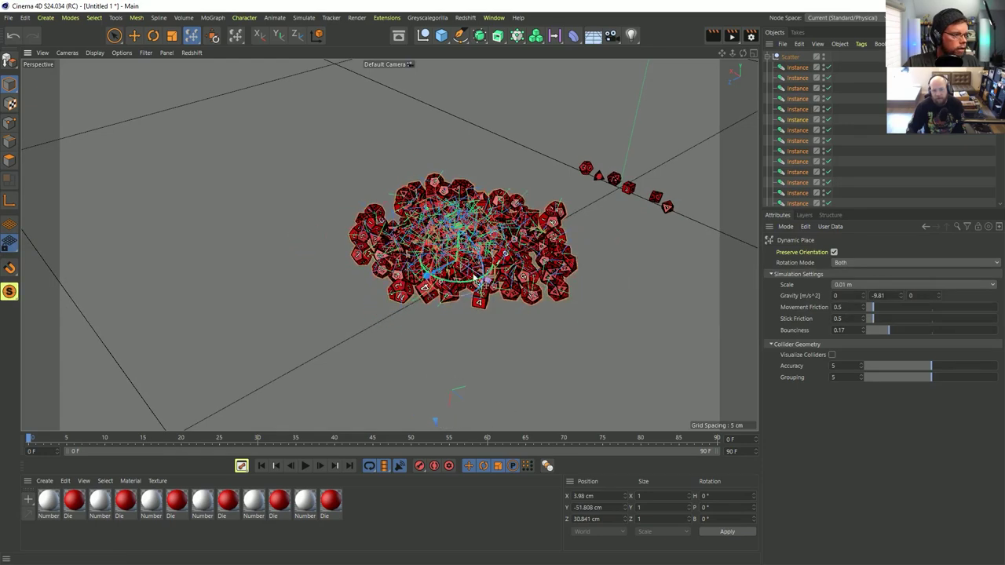
# Step: Try pulling the gathered dice cluster across the plane with Dynamic Place and undo each attempt
pyautogui.hotkey('ctrl', 'z')
pyautogui.hotkey('ctrl', 'z')
pyautogui.hotkey('ctrl', 'z')
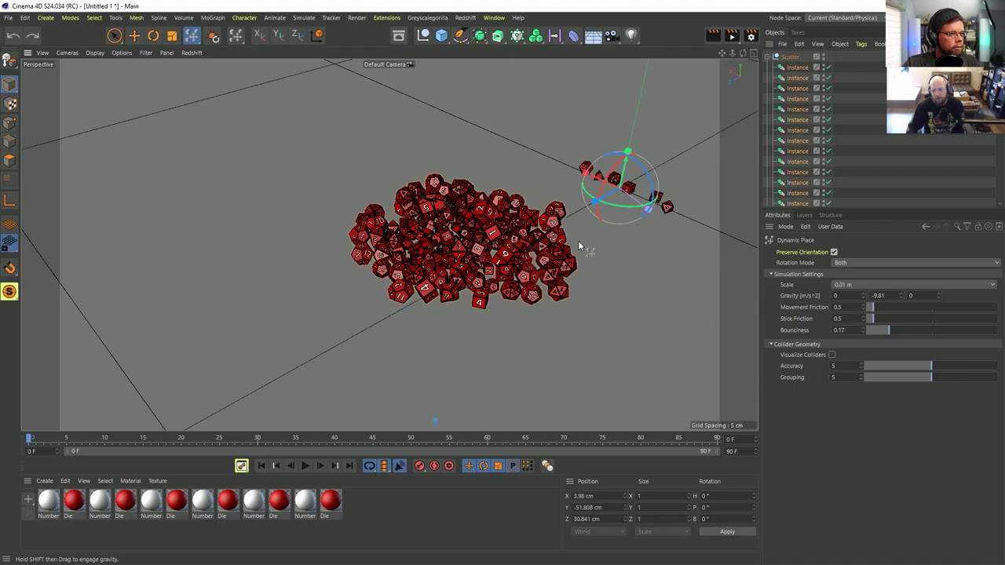
pyautogui.moveTo(477, 276); pyautogui.dragTo(509, 295)
pyautogui.hotkey('ctrl', 'z')
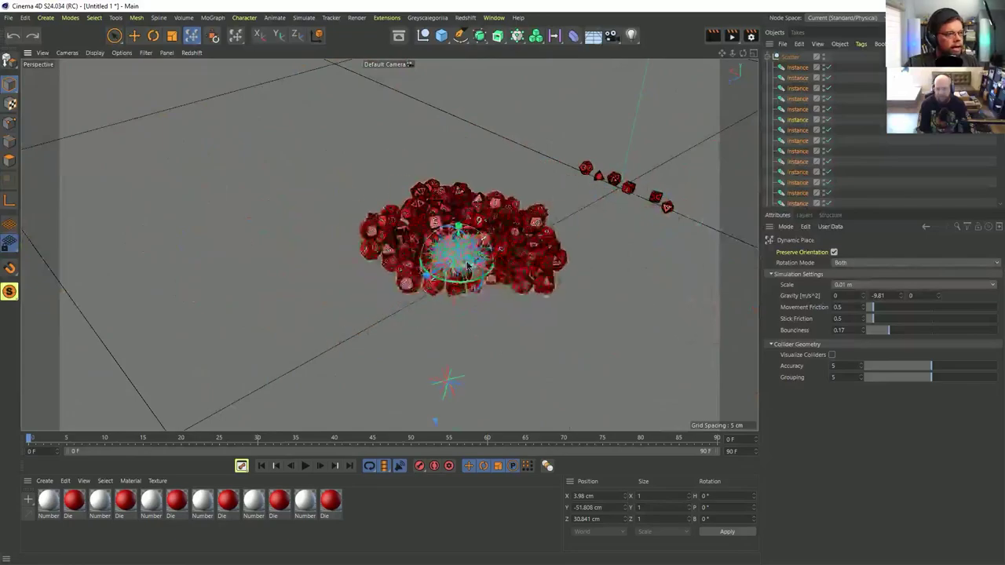
pyautogui.moveTo(463, 259); pyautogui.dragTo(746, 287)
pyautogui.hotkey('ctrl', 'z')
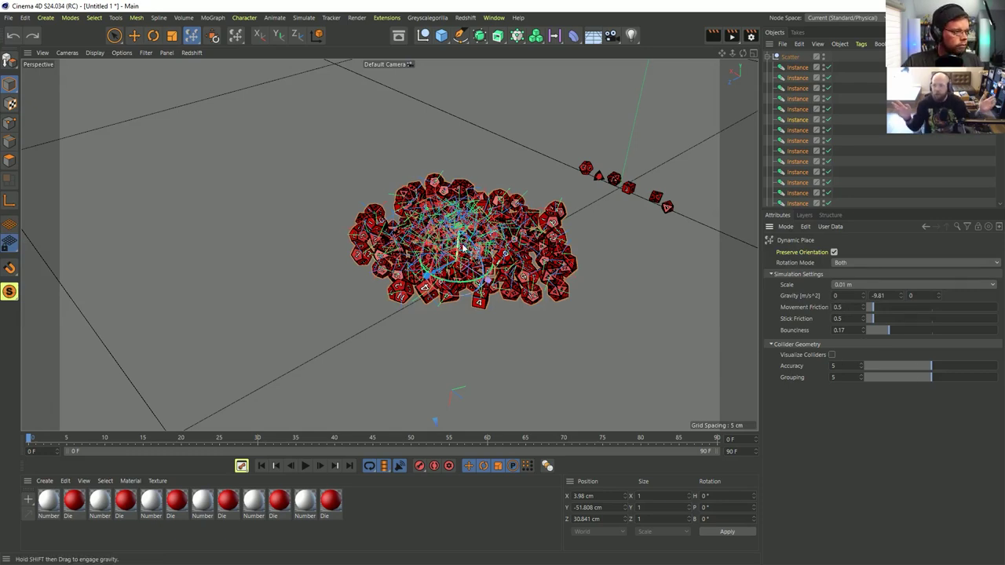
# Step: Lift the gathered dice cluster and drop it back onto the plane with Dynamic Place gravity
pyautogui.moveTo(462, 248); pyautogui.dragTo(467, 168)
pyautogui.keyDown('shift'); pyautogui.moveTo(534, 215); pyautogui.dragTo(645, 220); pyautogui.keyUp('shift')
pyautogui.keyDown('alt'); pyautogui.moveTo(493, 236); pyautogui.dragTo(520, 223); pyautogui.keyUp('alt')
pyautogui.keyDown('alt'); pyautogui.moveTo(537, 210); pyautogui.dragTo(525, 244, button='middle'); pyautogui.keyUp('alt')
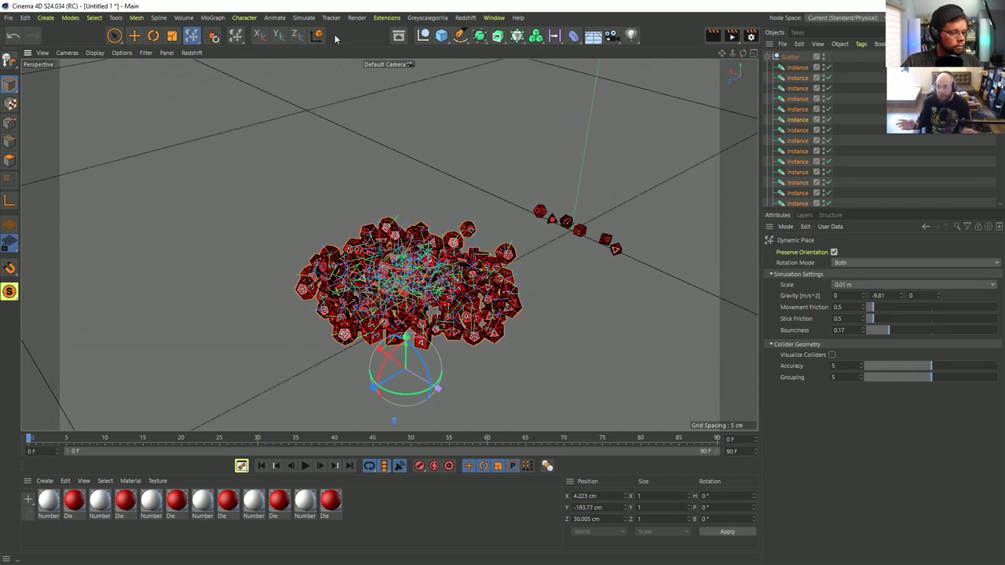
# Step: Open the recent project [1c]Diamond.c4d
pyautogui.click(8, 17)
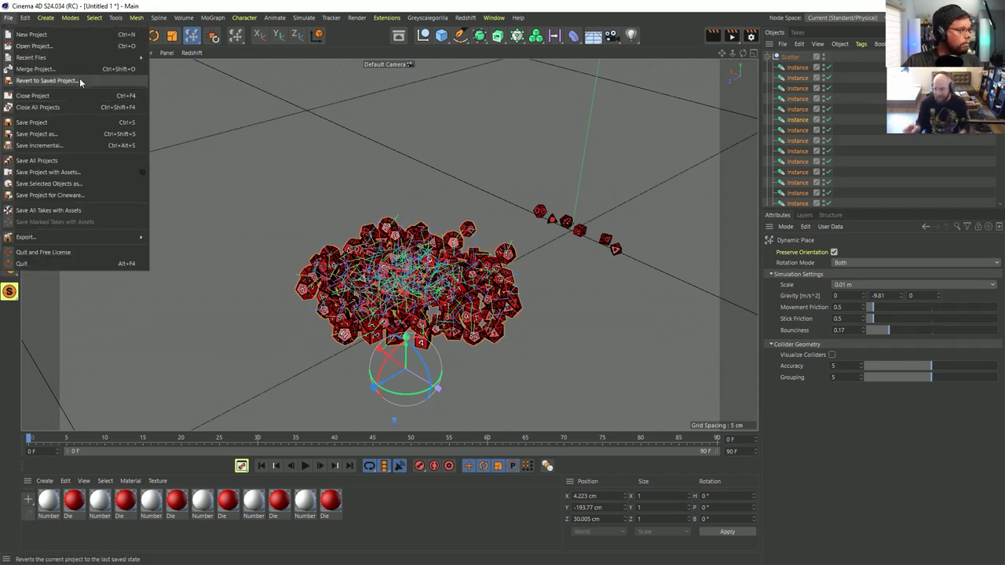
pyautogui.moveTo(73, 58)
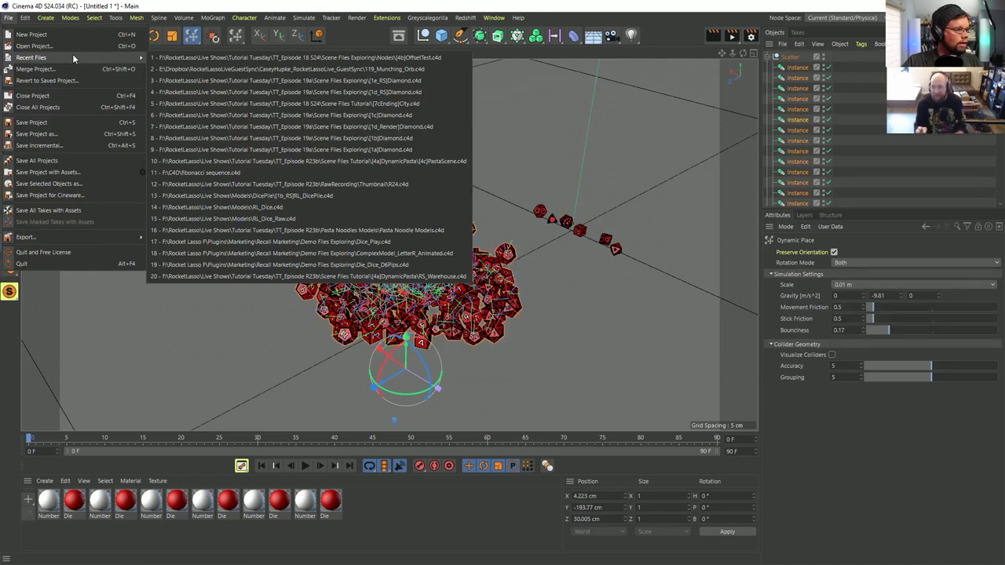
pyautogui.click(340, 113)
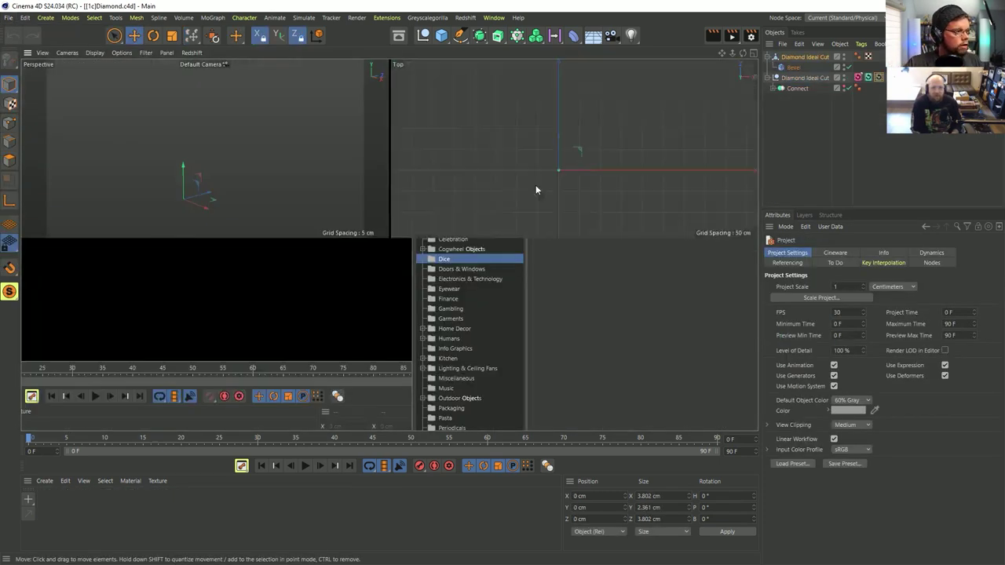
# Step: Examine the diamond's facets from several angles in the perspective view and against the reference in the front view
pyautogui.middleClick(319, 173)
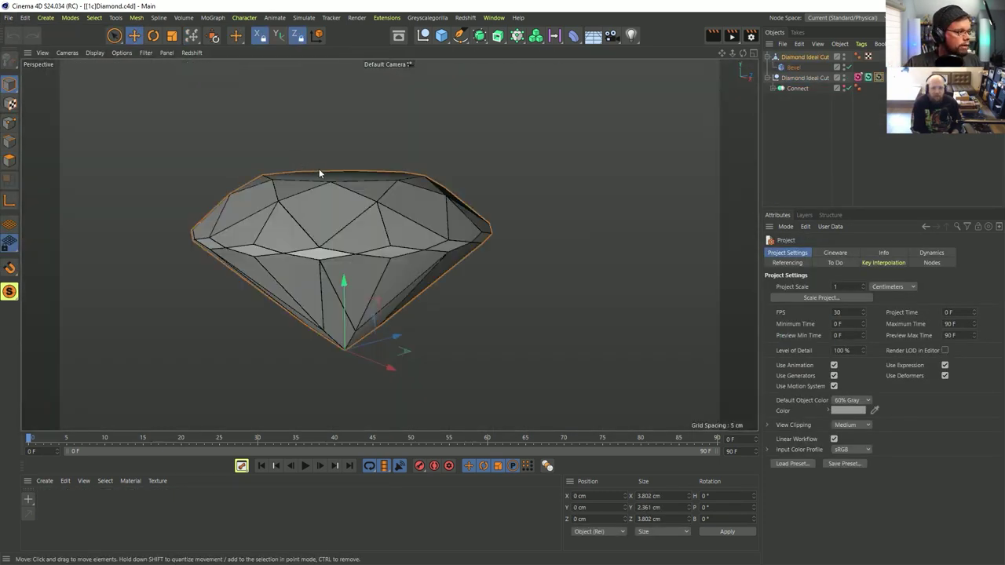
pyautogui.keyDown('alt'); pyautogui.moveTo(319, 173); pyautogui.dragTo(429, 259); pyautogui.keyUp('alt')
pyautogui.middleClick(448, 230)
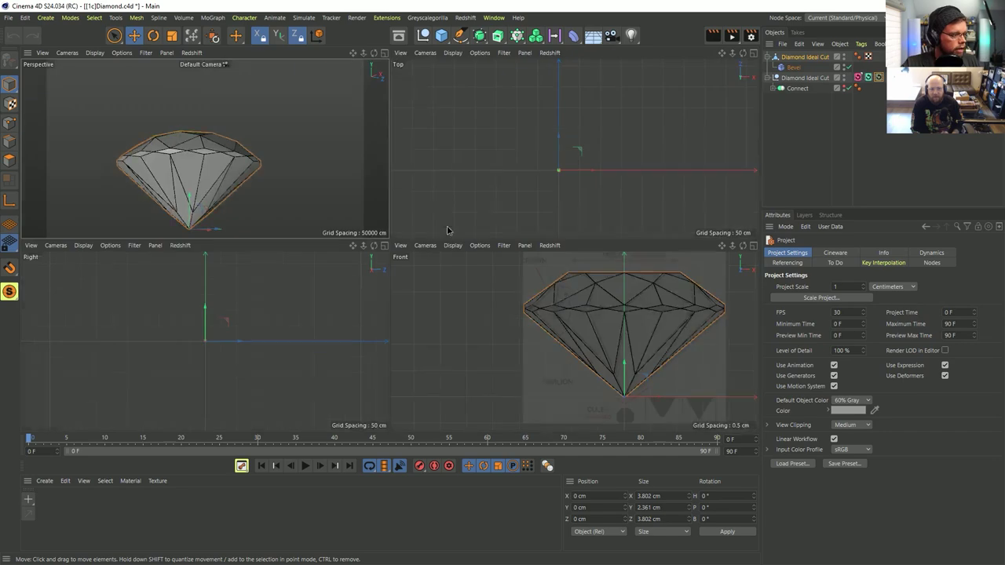
pyautogui.middleClick(645, 315)
pyautogui.middleClick(377, 224)
pyautogui.middleClick(295, 184)
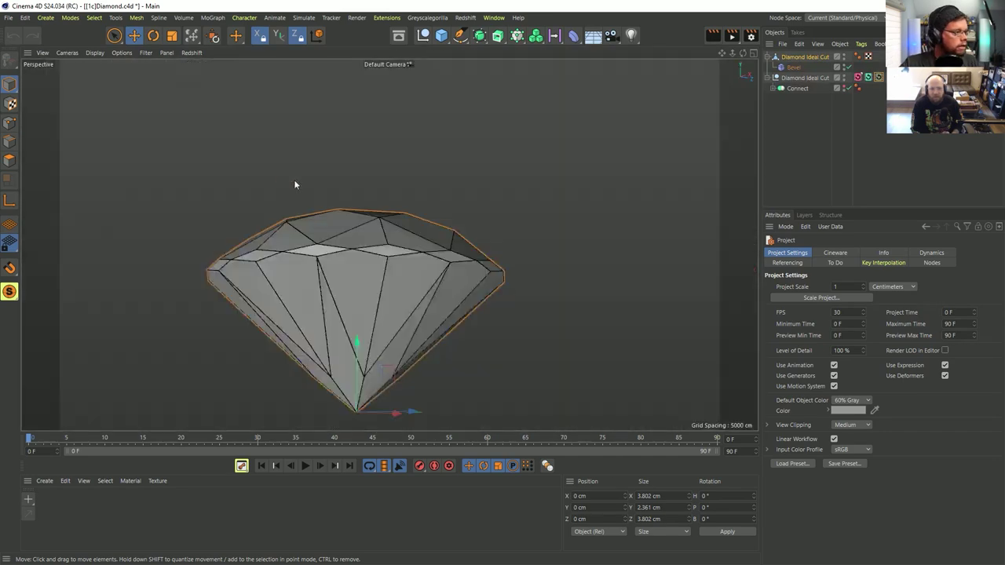
pyautogui.keyDown('alt'); pyautogui.moveTo(295, 185); pyautogui.dragTo(310, 217); pyautogui.keyUp('alt')
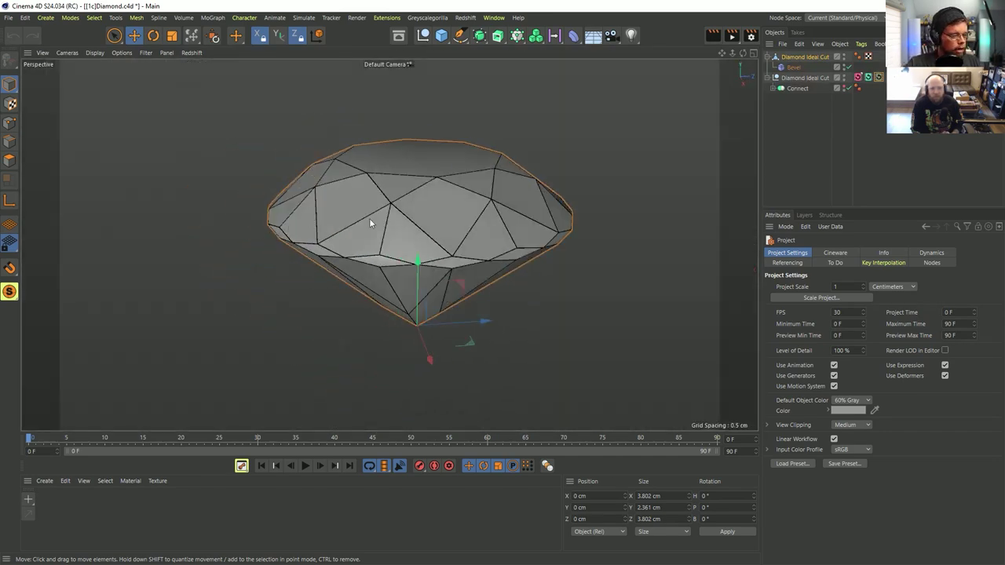
pyautogui.keyDown('alt'); pyautogui.moveTo(369, 224); pyautogui.dragTo(411, 207); pyautogui.keyUp('alt')
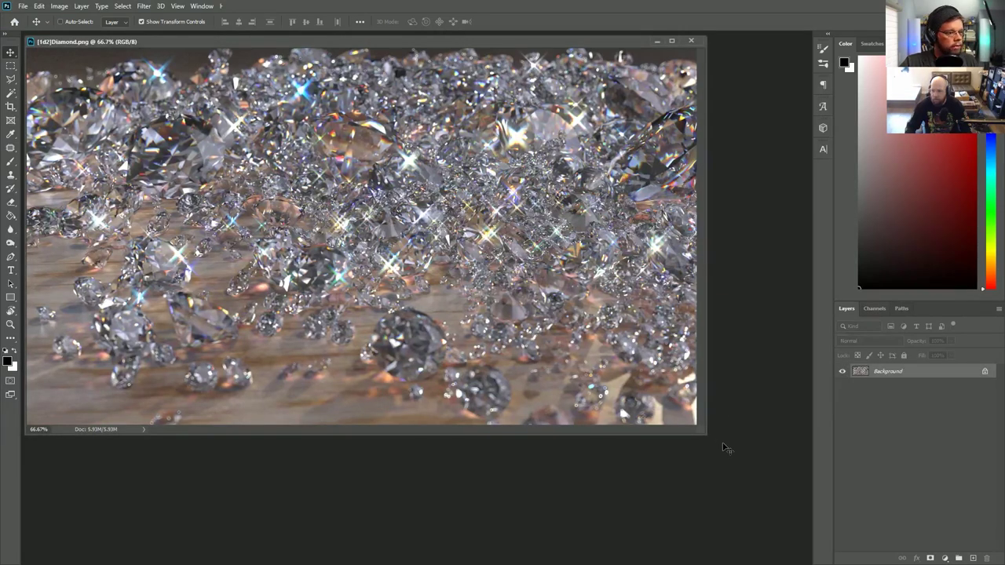
# Step: Enlarge the [1d2]Diamond.png image window in Photoshop and return to the Untitled 1 dice project in Cinema 4D
pyautogui.moveTo(707, 432); pyautogui.dragTo(780, 507)
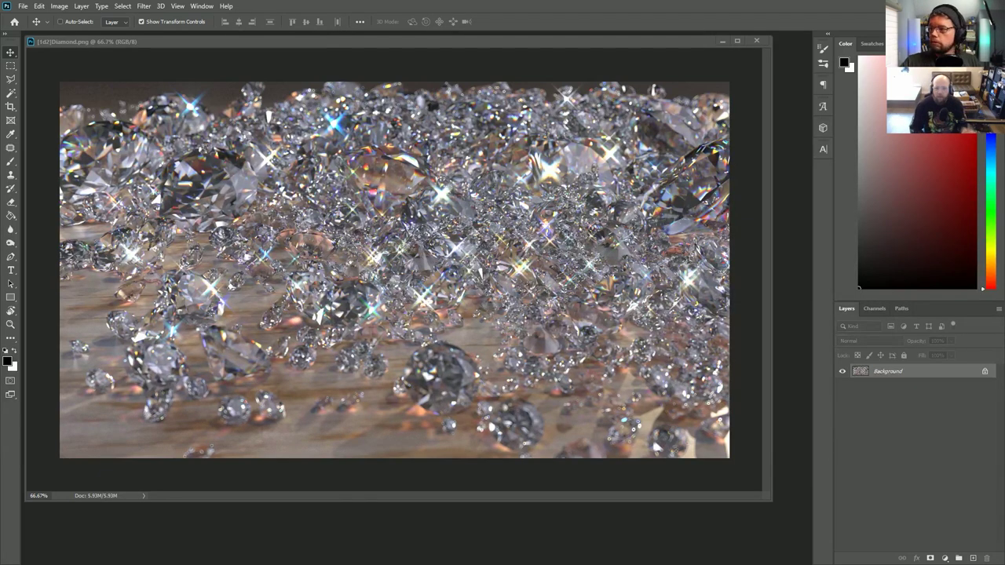
pyautogui.hotkey('alt', 'Tab')
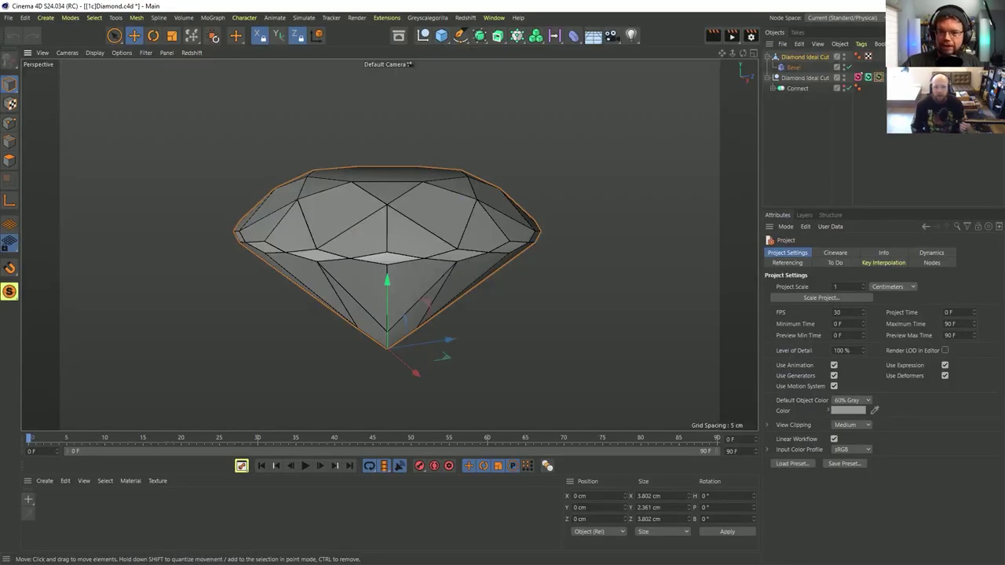
pyautogui.click(501, 18)
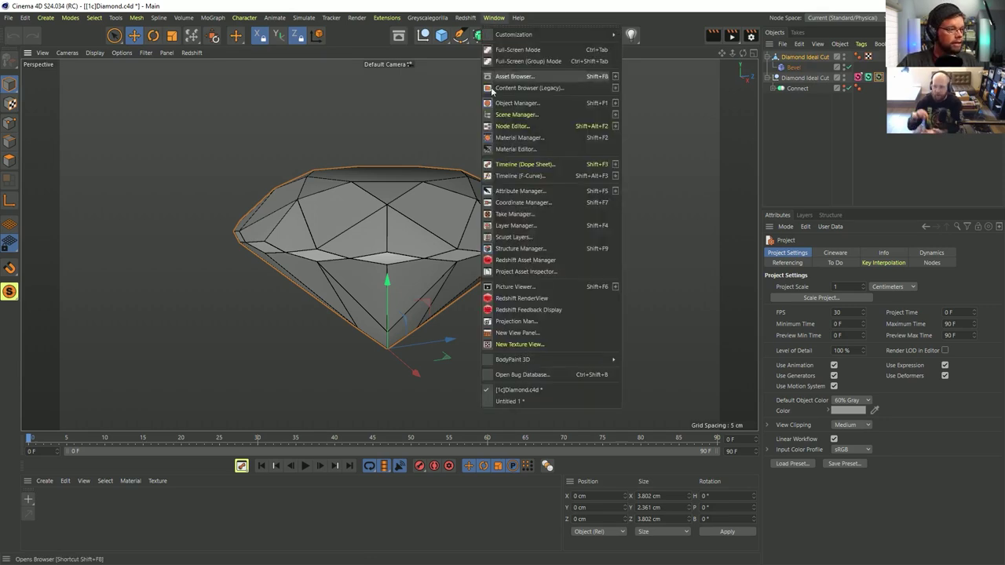
pyautogui.click(541, 400)
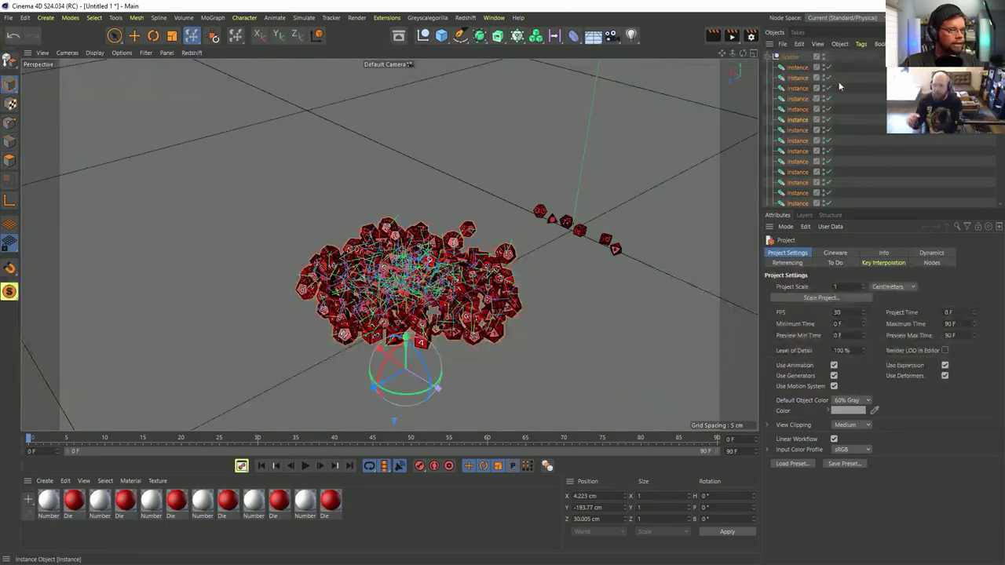
# Step: Raise the dice pile to about Y -162 cm and bring up the Dynamic Place settings
pyautogui.moveTo(405, 350); pyautogui.dragTo(412, 105)
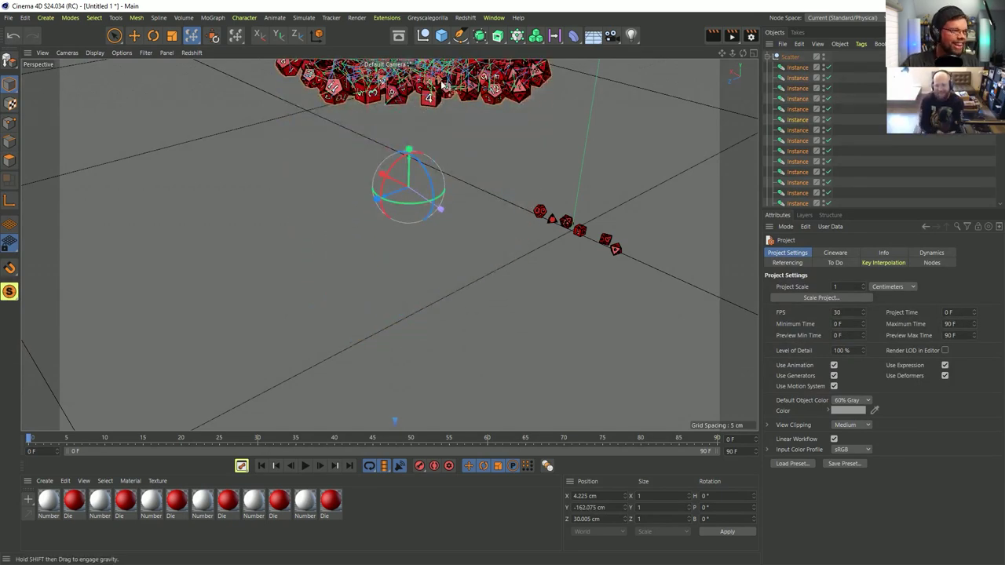
pyautogui.keyDown('alt'); pyautogui.moveTo(435, 87); pyautogui.dragTo(491, 129, button='middle'); pyautogui.keyUp('alt')
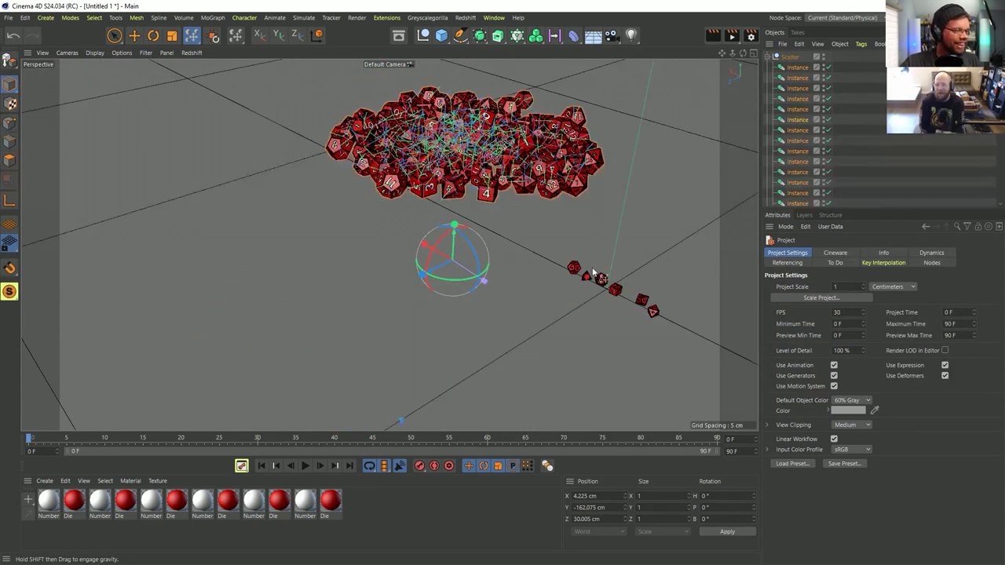
pyautogui.click(193, 36)
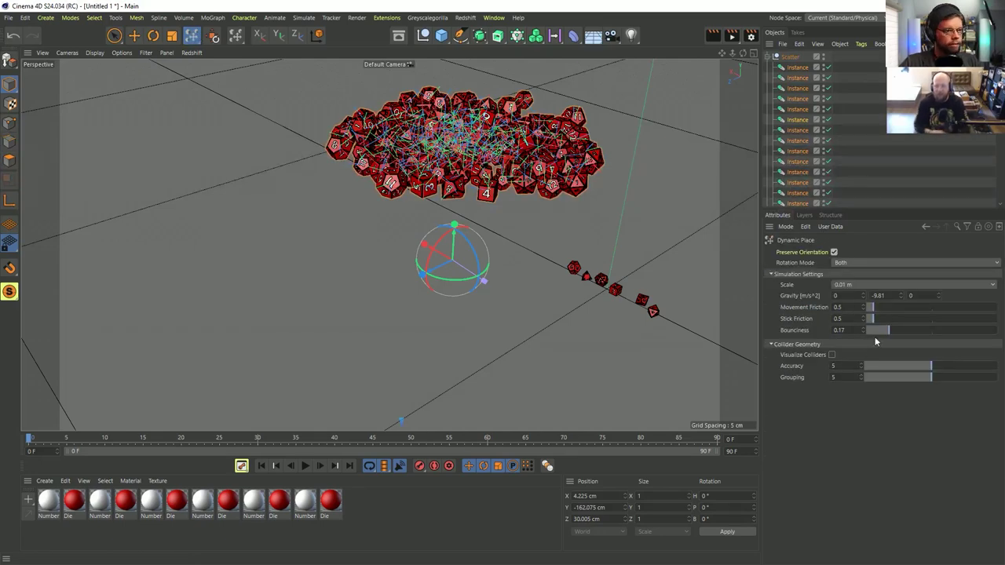
# Step: Increase the Dynamic Place bounciness, drop the dice pile to about Y -530 cm, and return to the Move tool
pyautogui.moveTo(888, 331); pyautogui.dragTo(910, 330)
pyautogui.moveTo(595, 320); pyautogui.dragTo(571, 318)
pyautogui.press('e')
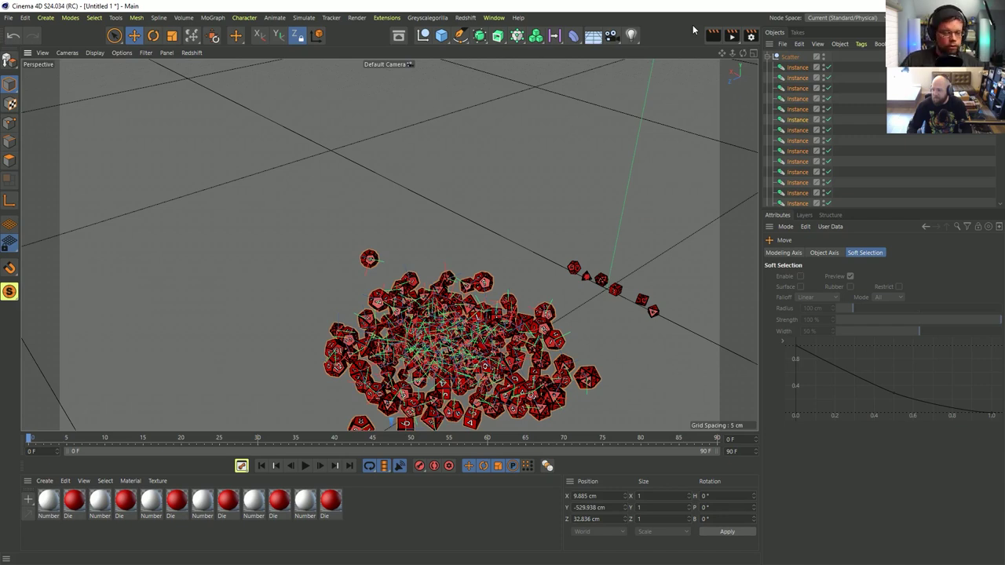
# Step: Preview the dropped dice pile with a live render in Redshift RenderView, trying bucket rendering before closing the window
pyautogui.click(465, 17)
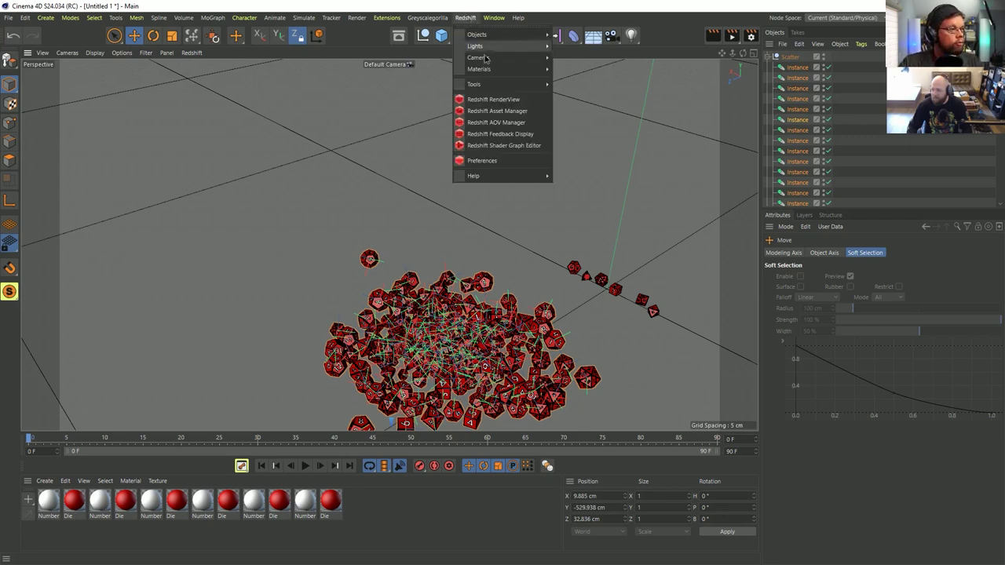
pyautogui.click(503, 99)
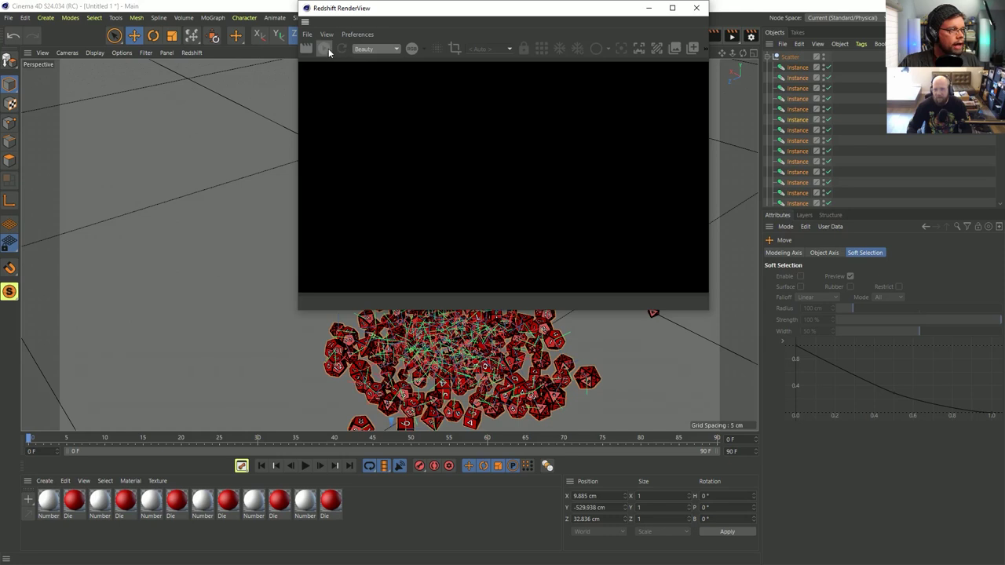
pyautogui.click(323, 48)
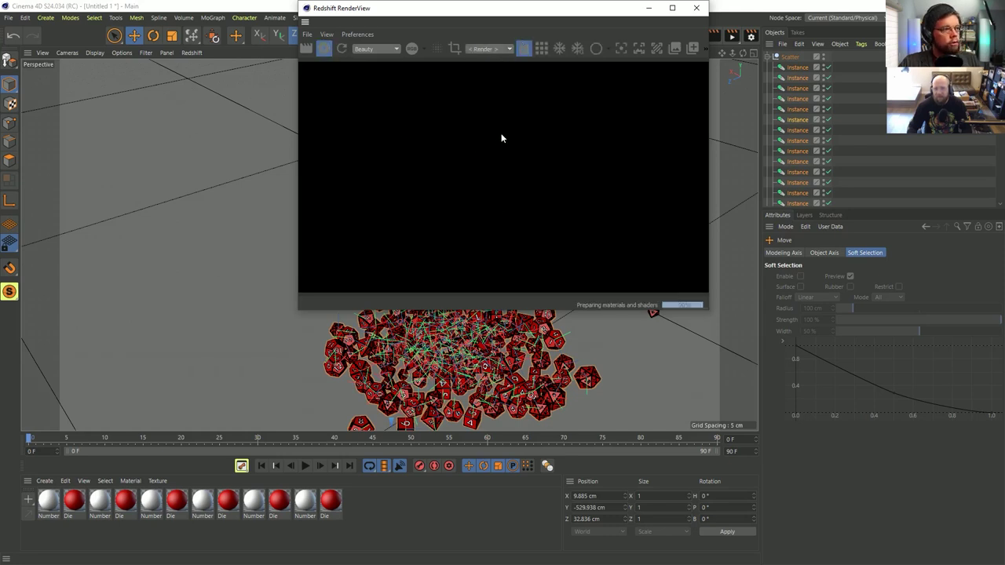
pyautogui.click(545, 49)
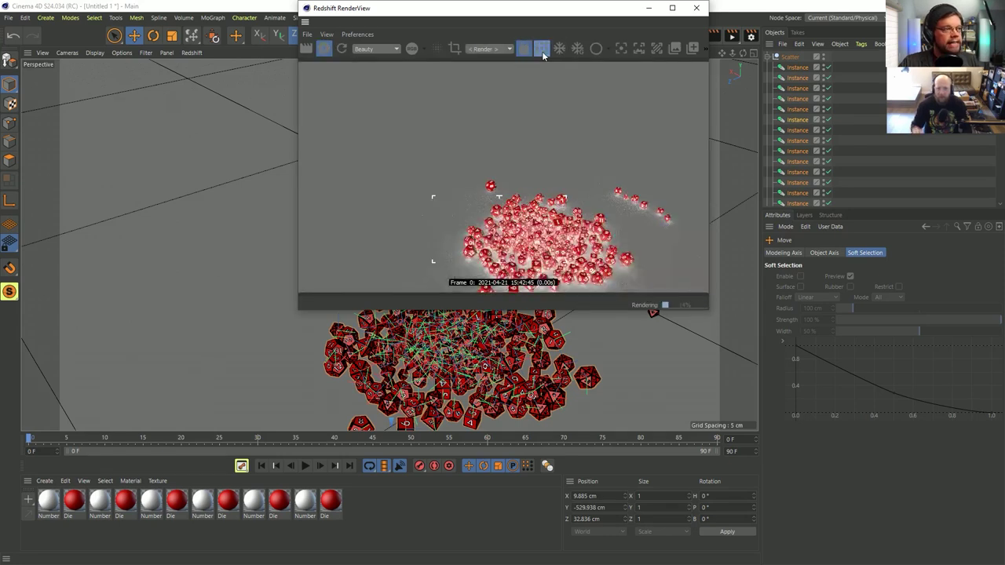
pyautogui.click(541, 49)
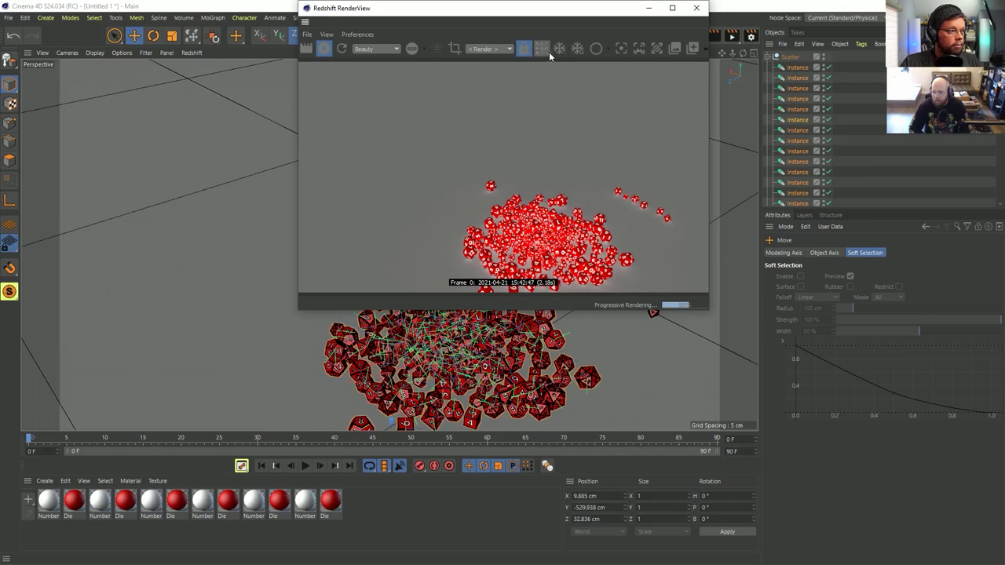
pyautogui.click(696, 8)
pyautogui.keyDown('alt'); pyautogui.moveTo(490, 317); pyautogui.dragTo(461, 227, button='middle'); pyautogui.keyUp('alt')
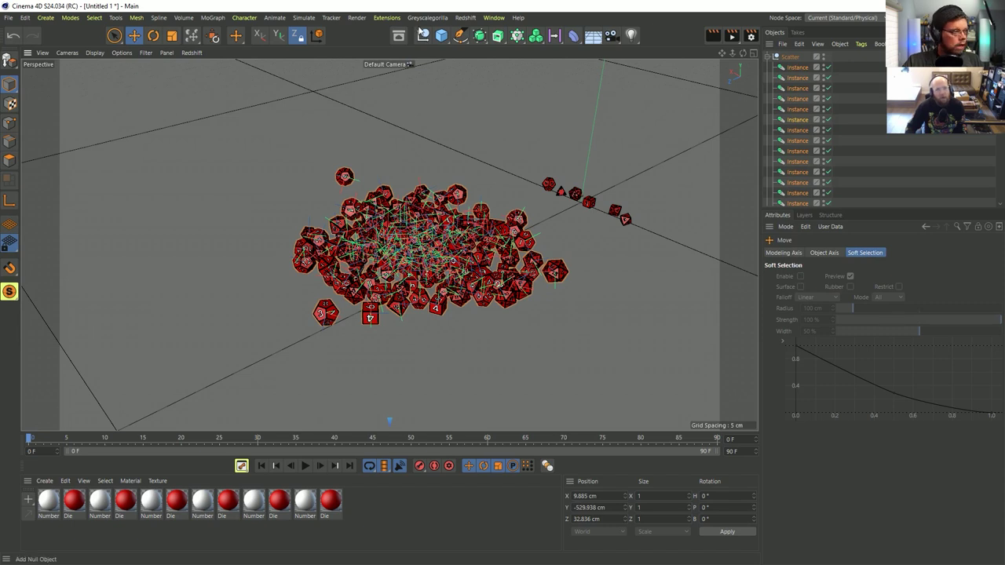
# Step: Open the project [1e_RS]Diamond.c4d
pyautogui.click(9, 17)
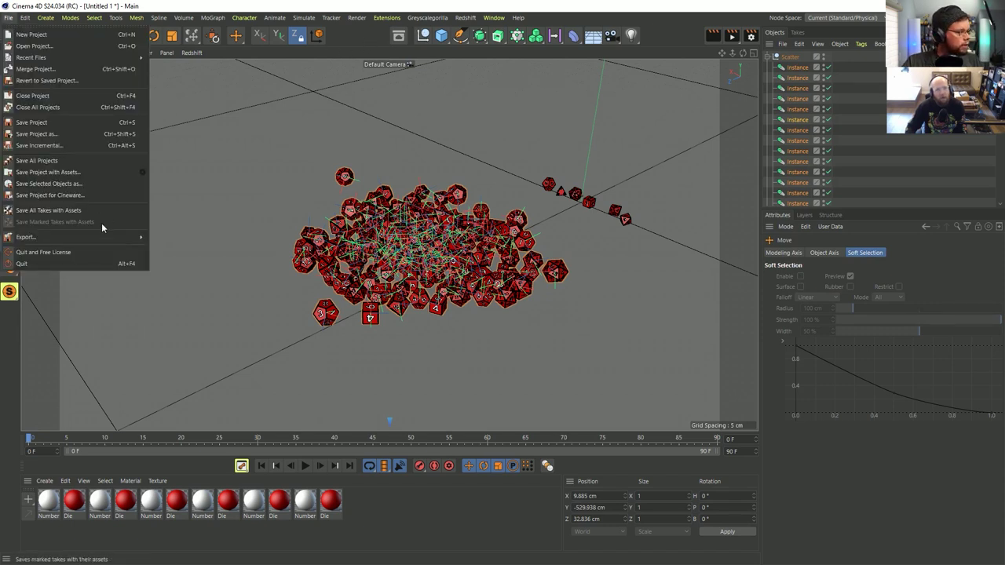
pyautogui.click(64, 211)
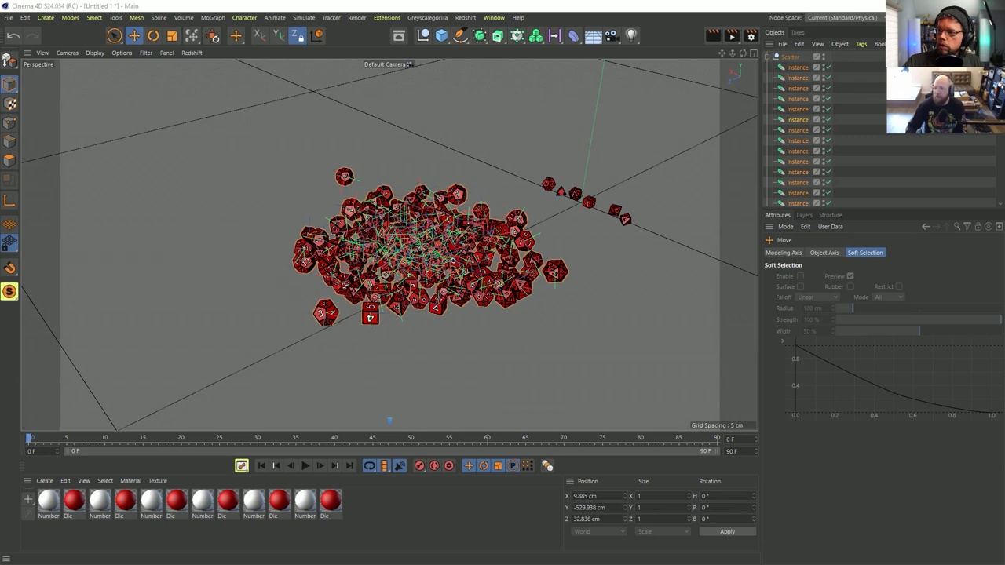
pyautogui.moveTo(401, 193); pyautogui.dragTo(391, 184)
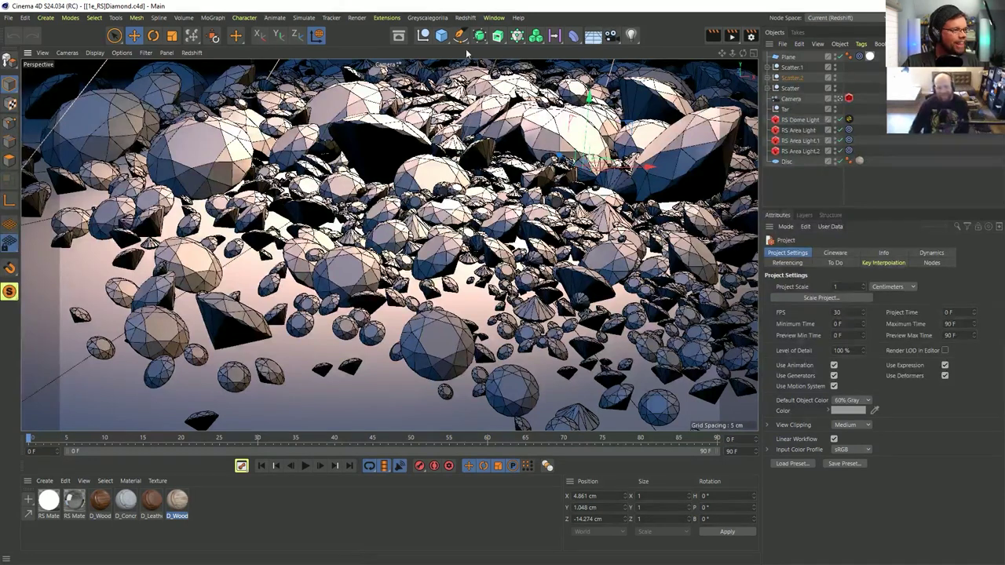
pyautogui.click(193, 53)
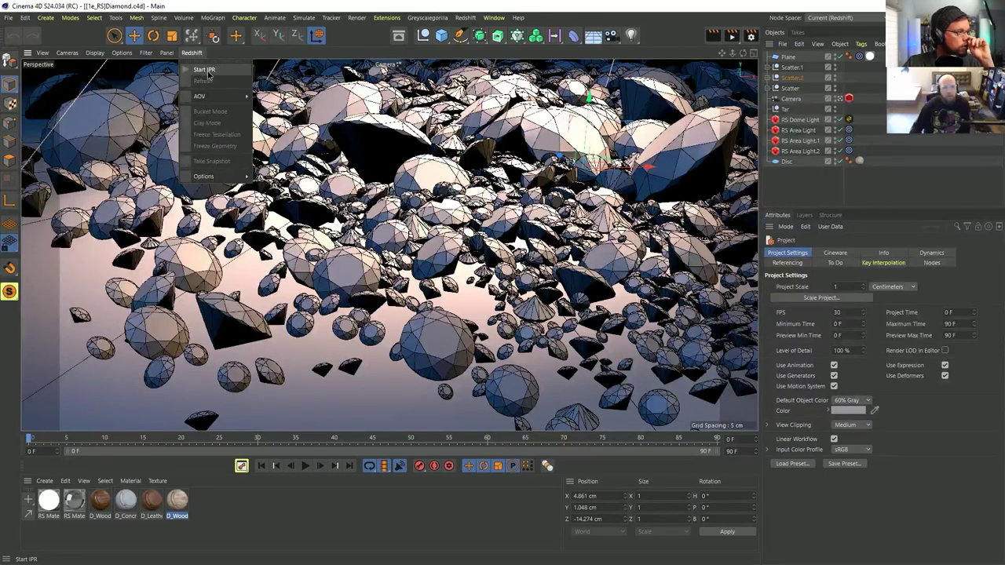
pyautogui.click(192, 53)
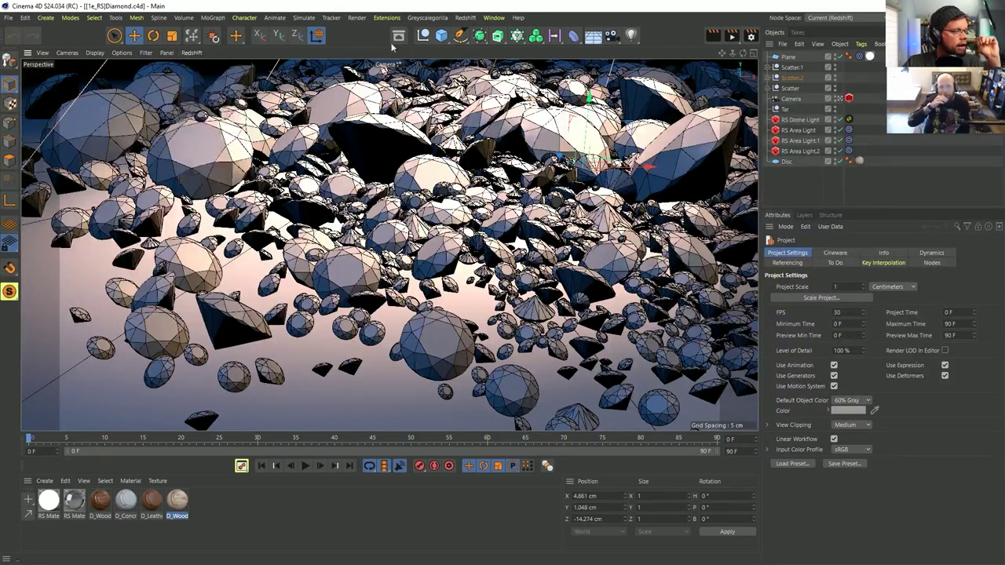
pyautogui.click(465, 17)
pyautogui.click(493, 99)
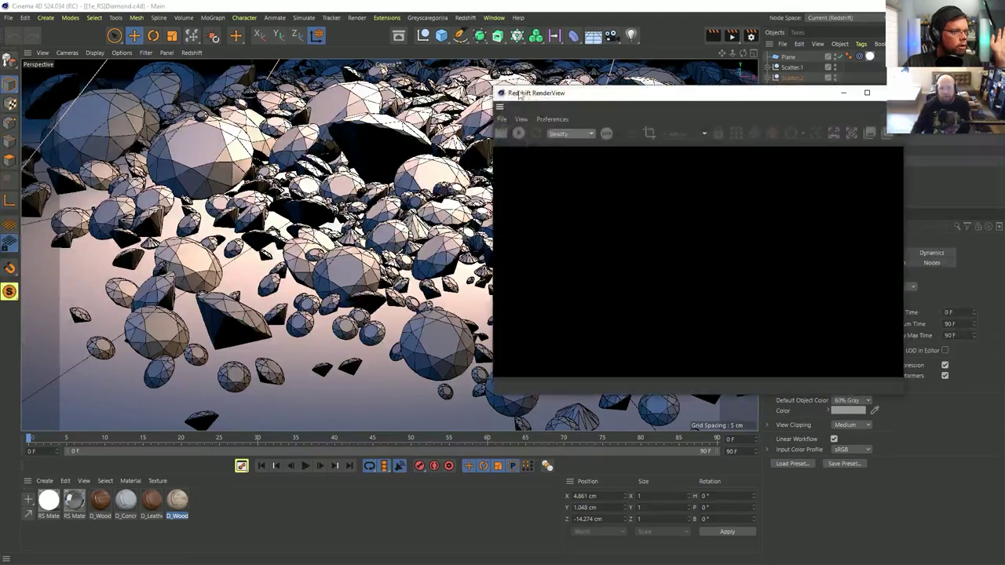
pyautogui.moveTo(525, 98); pyautogui.dragTo(307, 115)
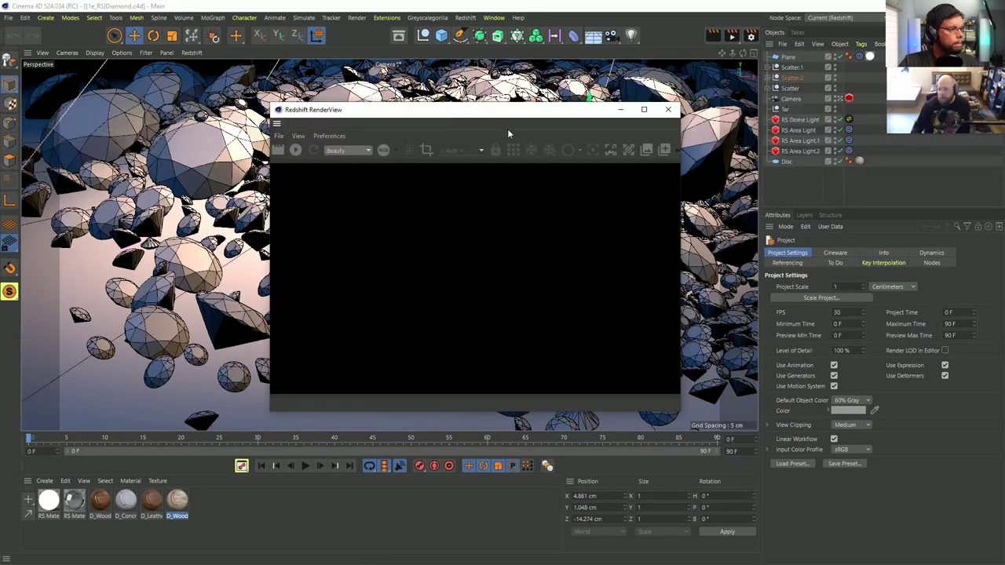
pyautogui.click(666, 112)
# Step: Preview the scattered diamonds with Redshift IPR in the perspective view, trying Bucket Mode before stopping the render
pyautogui.click(192, 52)
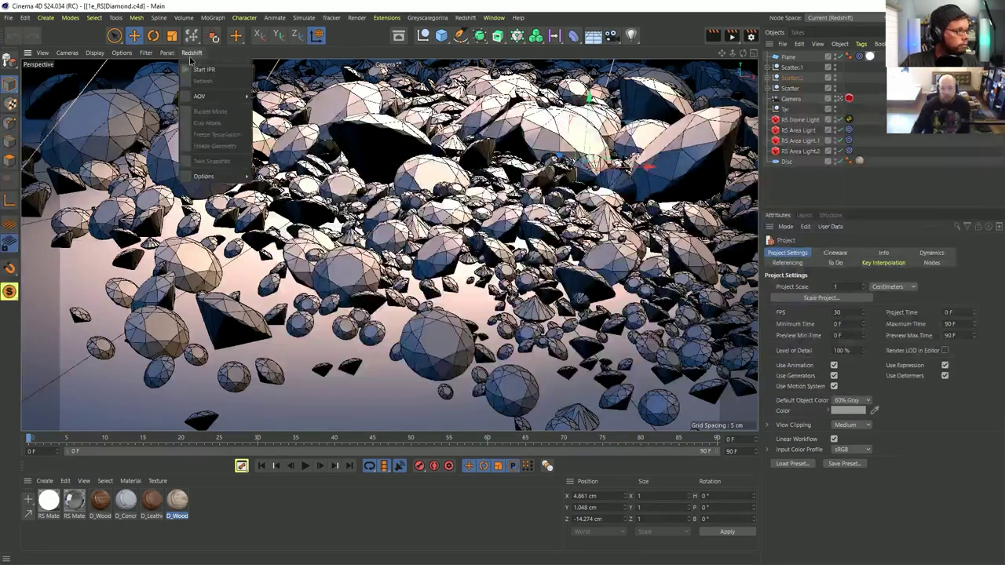
pyautogui.click(205, 68)
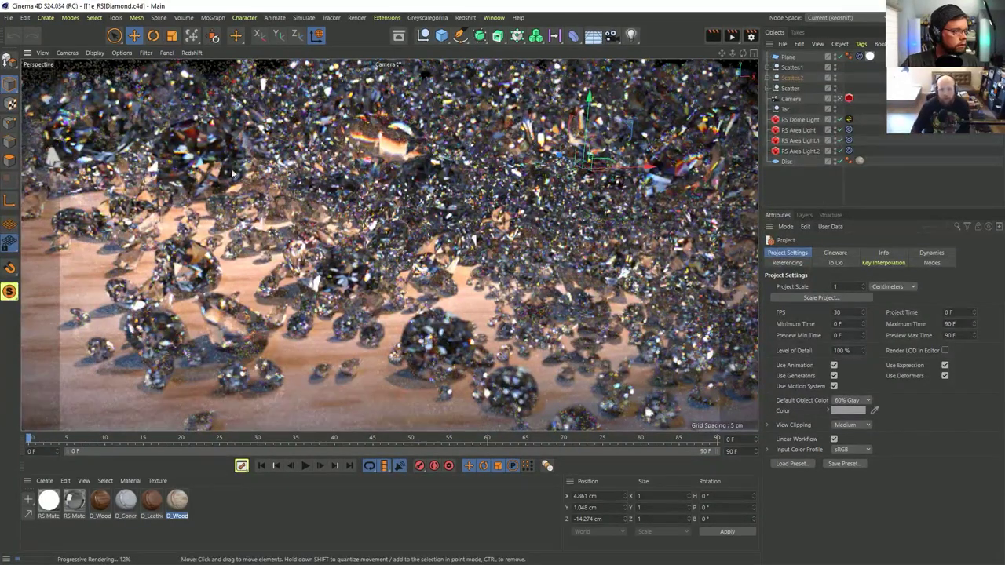
pyautogui.click(194, 53)
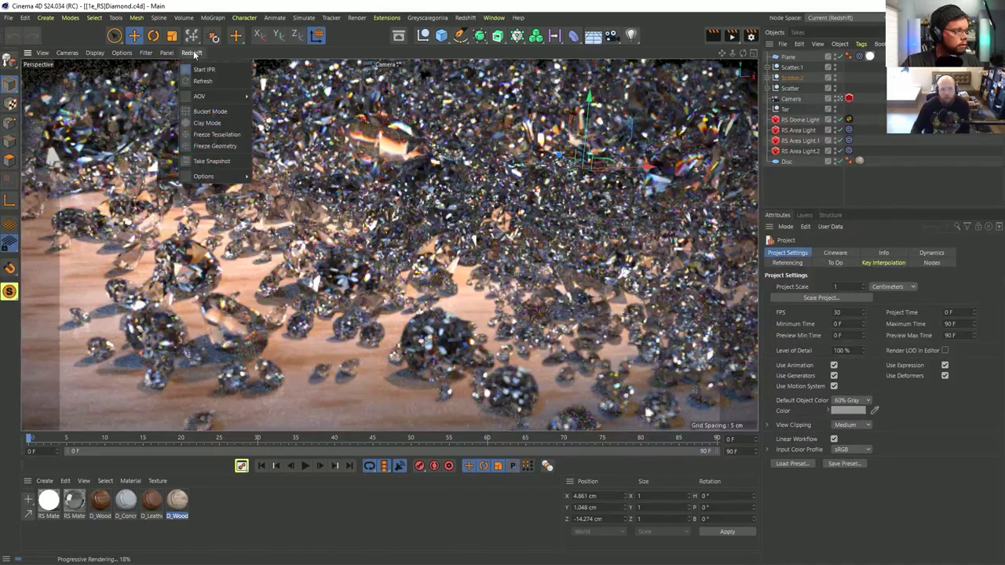
pyautogui.moveTo(215, 183)
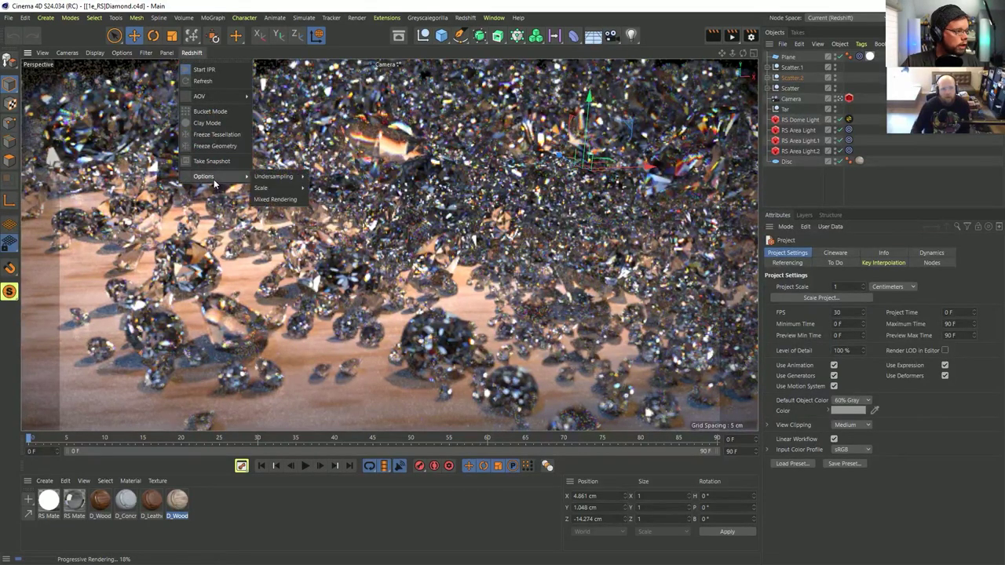
pyautogui.moveTo(271, 179)
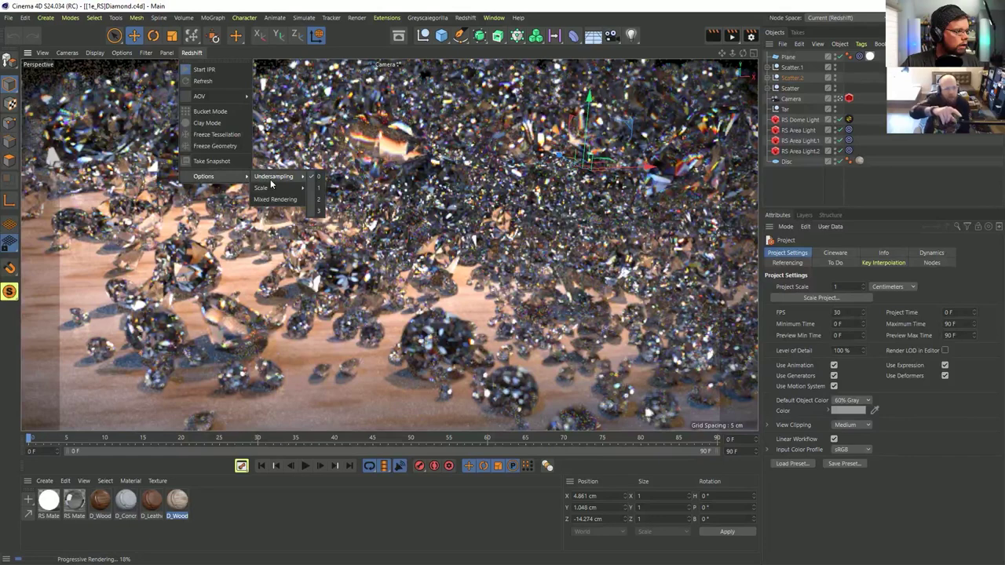
pyautogui.click(220, 111)
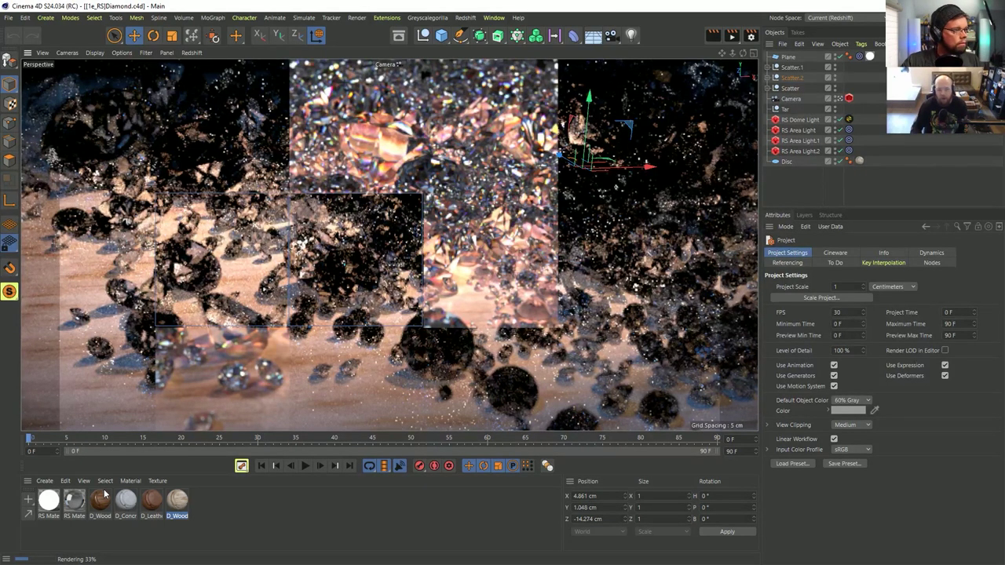
pyautogui.click(168, 53)
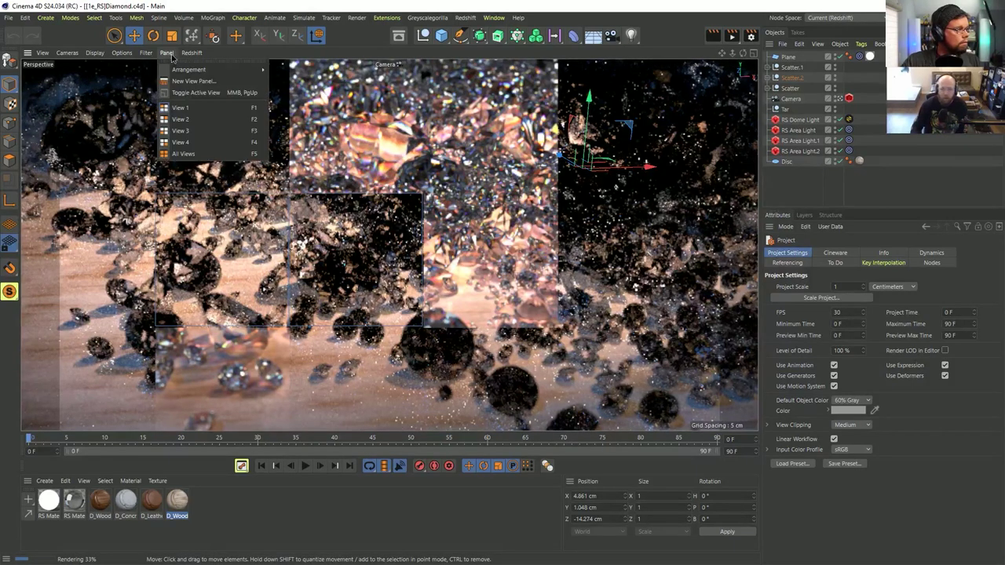
pyautogui.click(192, 68)
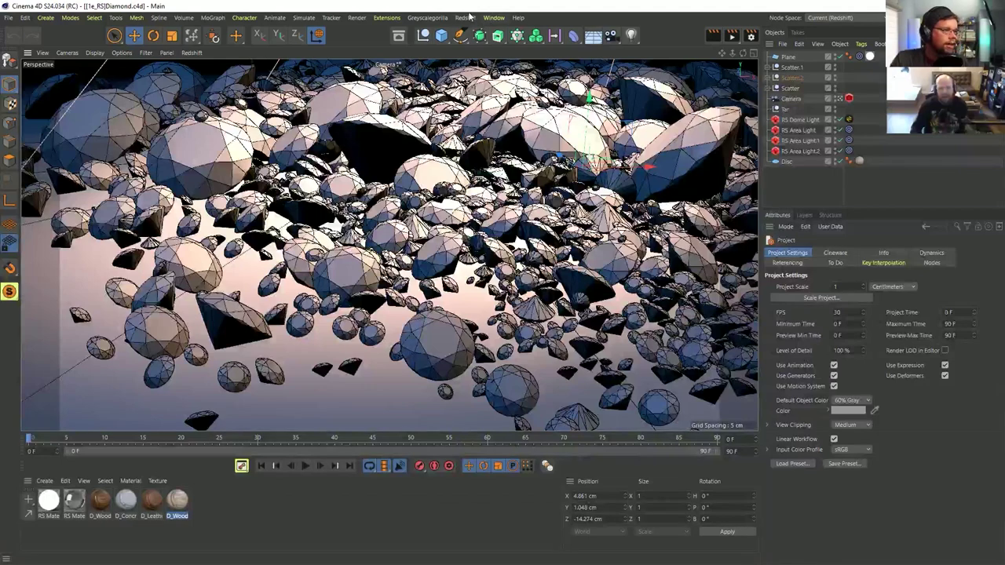
pyautogui.click(465, 17)
pyautogui.click(493, 99)
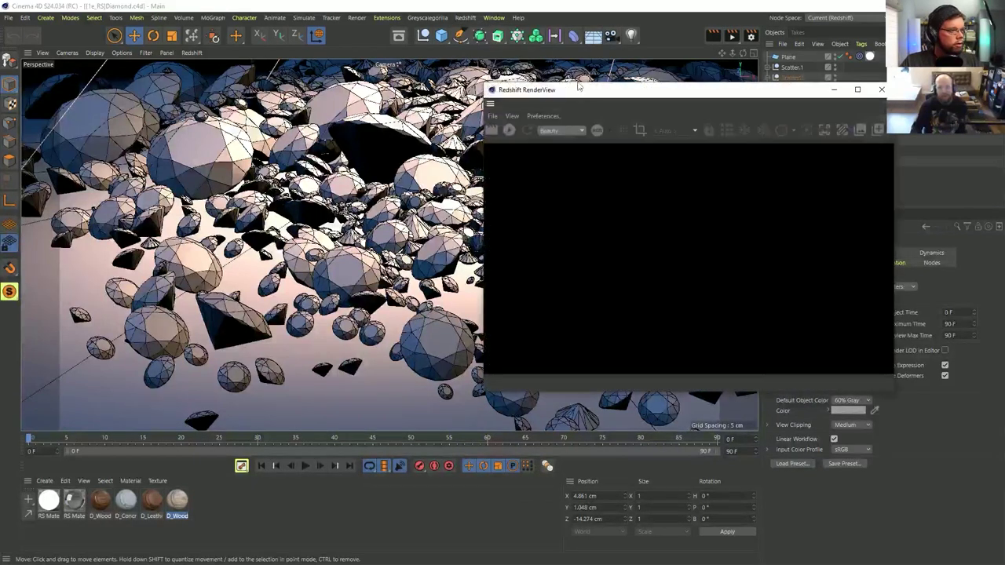
pyautogui.moveTo(542, 116); pyautogui.dragTo(422, 72)
pyautogui.moveTo(338, 436); pyautogui.dragTo(93, 441)
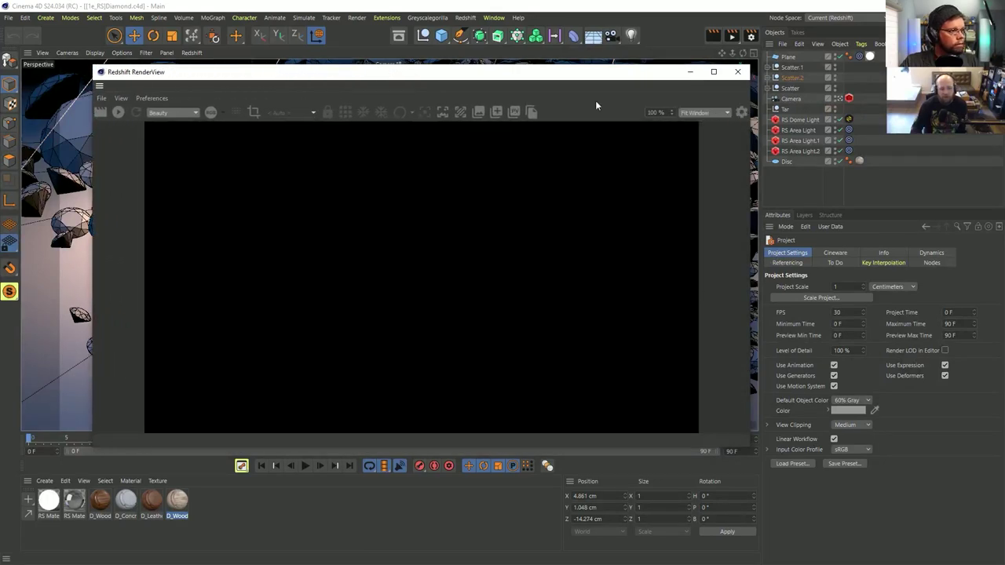
pyautogui.moveTo(582, 66); pyautogui.dragTo(730, 178)
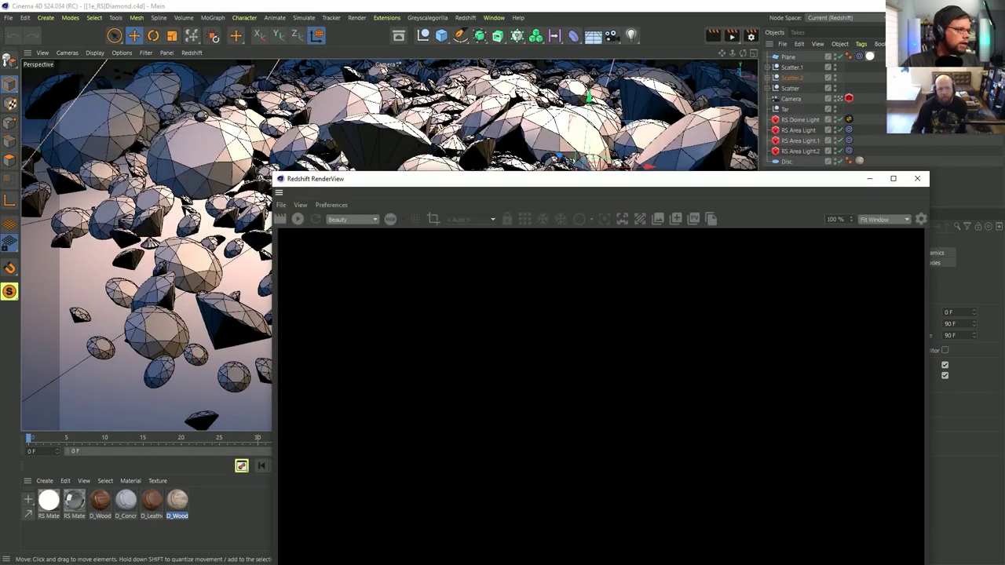
pyautogui.moveTo(498, 179); pyautogui.dragTo(358, 74)
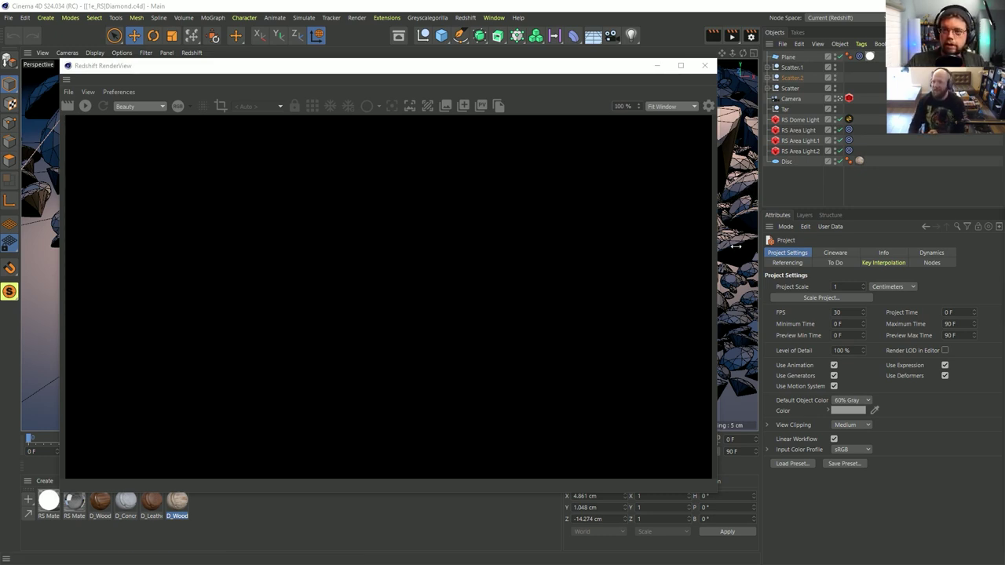
pyautogui.click(704, 65)
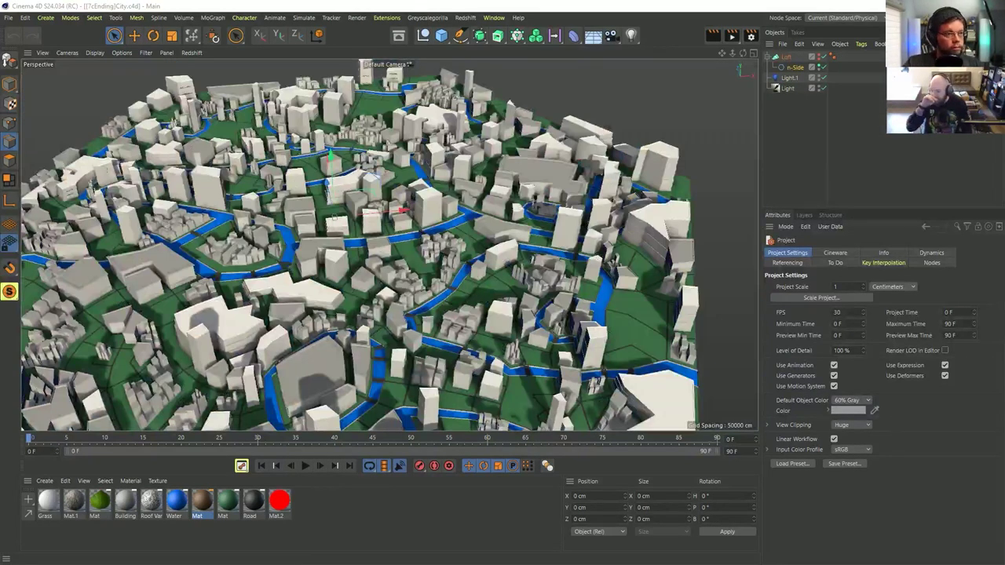
# Step: Switch to the scene nodes layout and examine the city node graph around the Children Op and Scene Root nodes
pyautogui.click(978, 18)
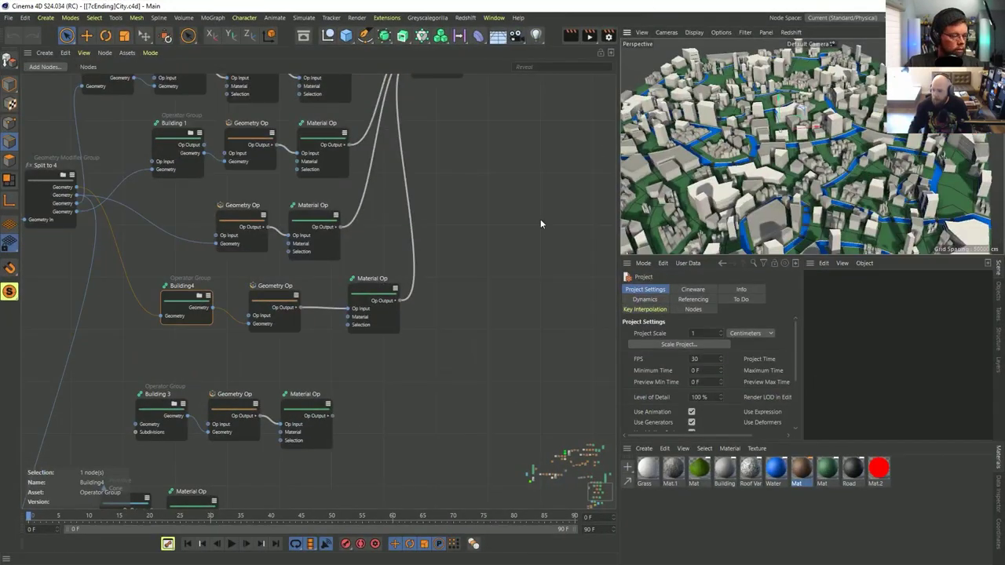
pyautogui.scroll(-6, 522, 194)
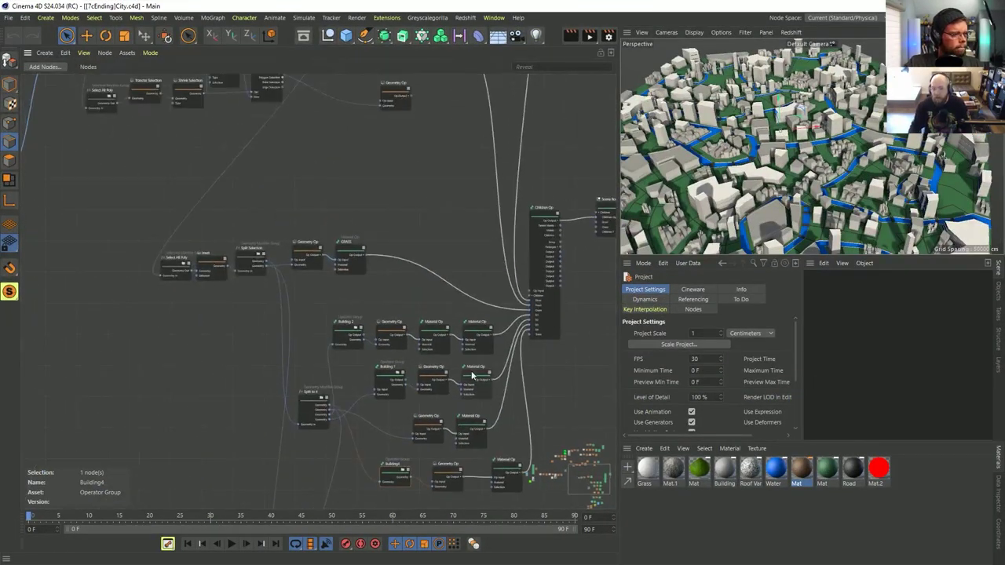
pyautogui.scroll(-5, 416, 306)
pyautogui.scroll(2, 417, 305)
pyautogui.scroll(2, 424, 305)
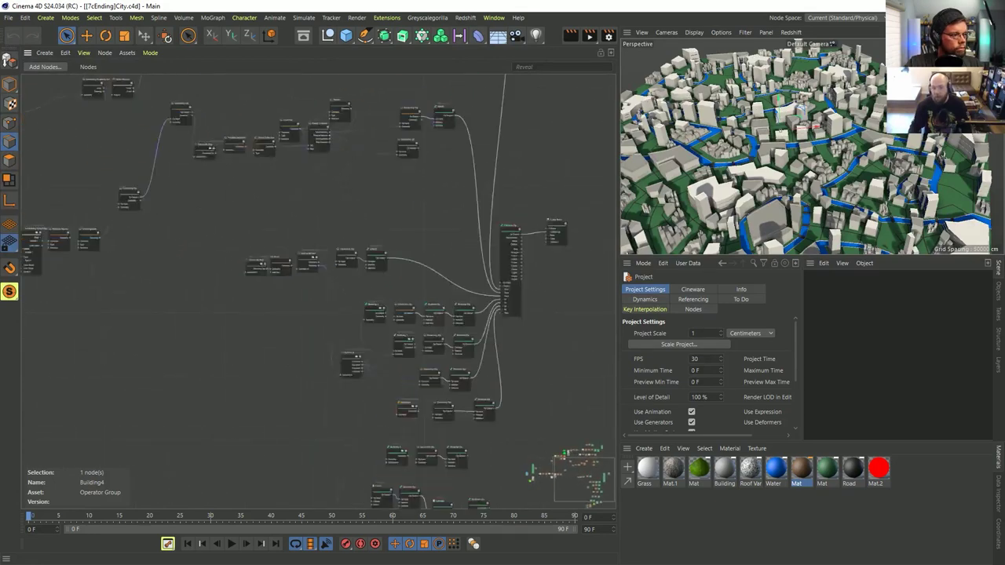
pyautogui.scroll(3, 424, 316)
pyautogui.moveTo(544, 183); pyautogui.dragTo(352, 181, button='middle')
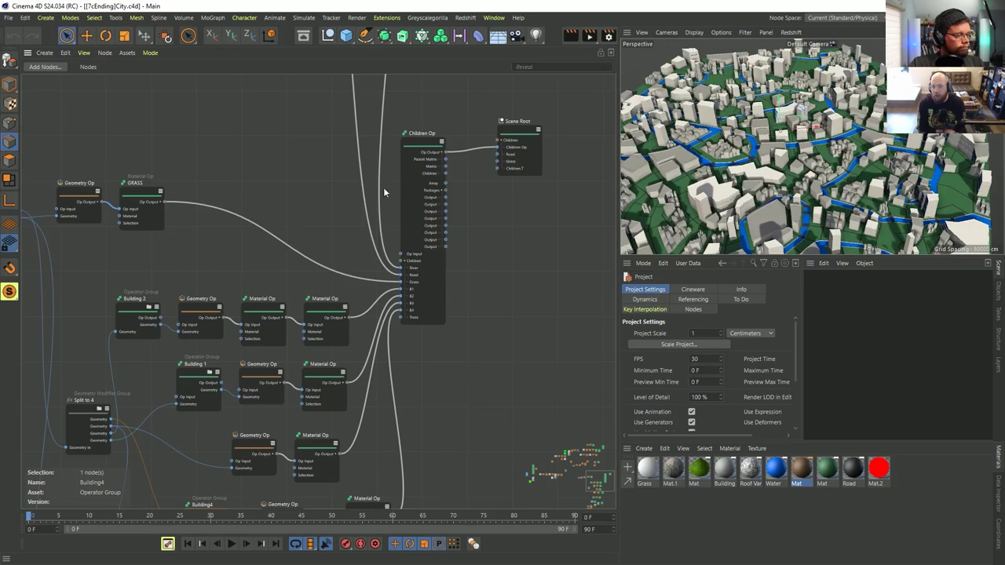
pyautogui.scroll(3, 451, 126)
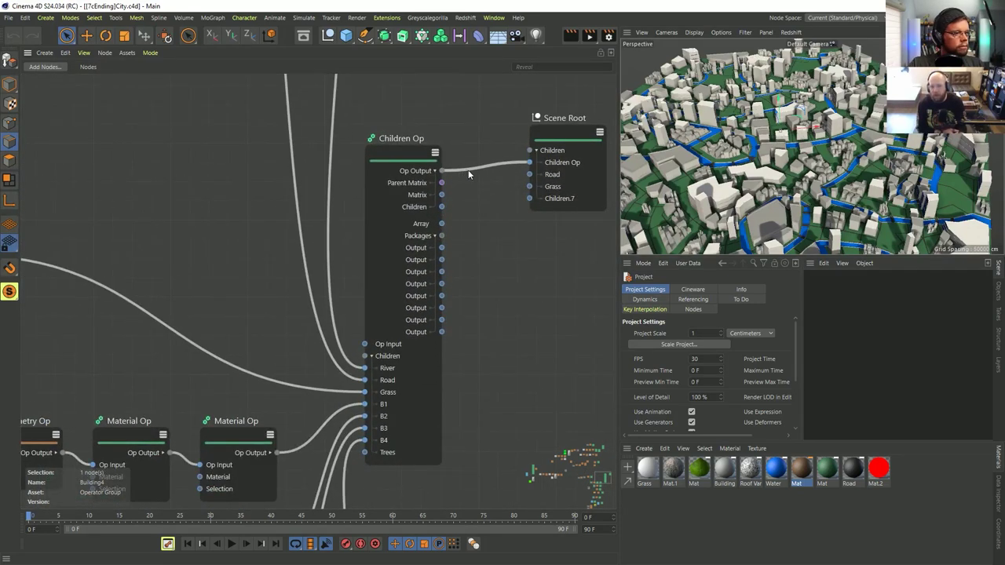
# Step: Show the City project's object list, select the n-Side spline, and inspect the edge of the city model
pyautogui.click(999, 294)
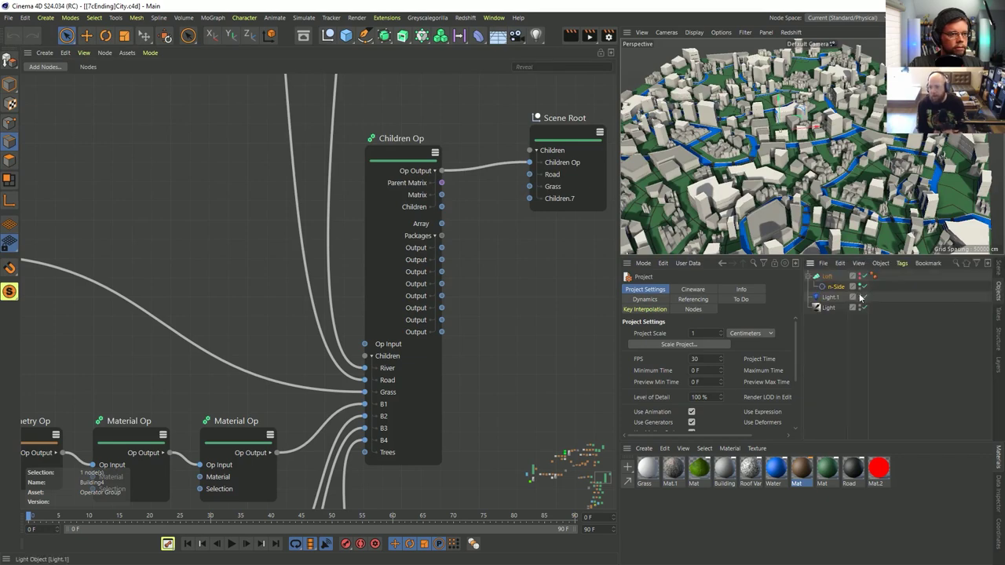
pyautogui.click(836, 287)
pyautogui.keyDown('alt'); pyautogui.moveTo(792, 179); pyautogui.dragTo(707, 152); pyautogui.keyUp('alt')
# Step: Move the Scene Root node next to the Geometry Op node that follows Untriangulate
pyautogui.scroll(-6, 467, 161)
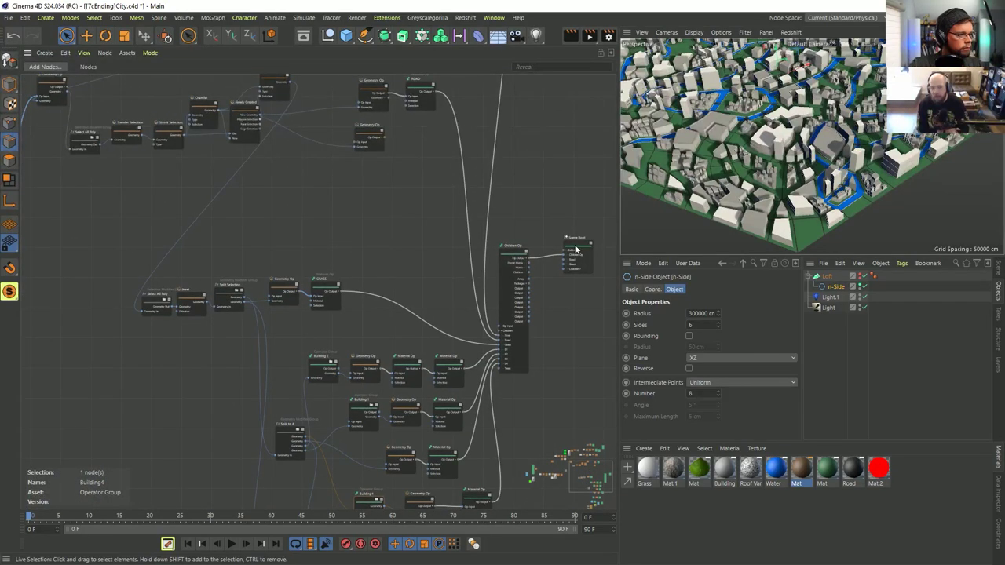
pyautogui.moveTo(576, 247); pyautogui.dragTo(91, 206)
pyautogui.keyDown('alt'); pyautogui.moveTo(100, 226); pyautogui.dragTo(382, 238, button='middle'); pyautogui.keyUp('alt')
pyautogui.scroll(4, 311, 227)
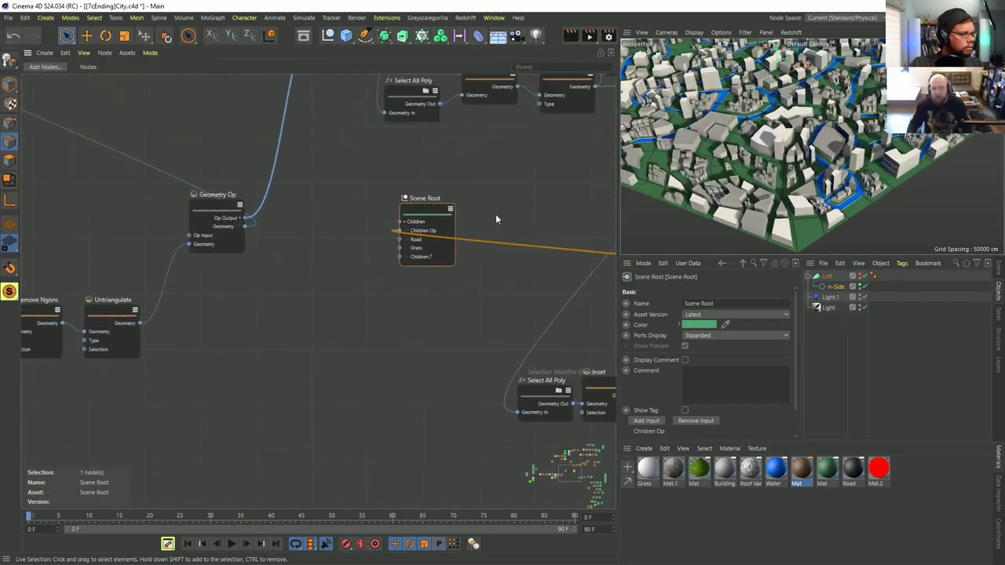
# Step: Connect the Op Output of the Geometry Op after Untriangulate to the Scene Root's first child input, replacing the Children Op link
pyautogui.moveTo(399, 234); pyautogui.dragTo(247, 223)
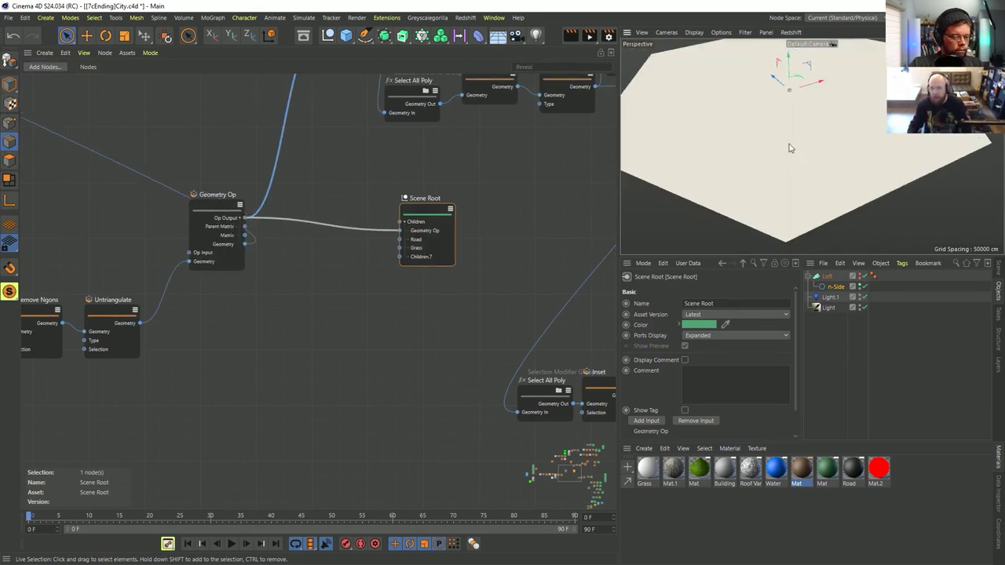
pyautogui.scroll(-5, 785, 134)
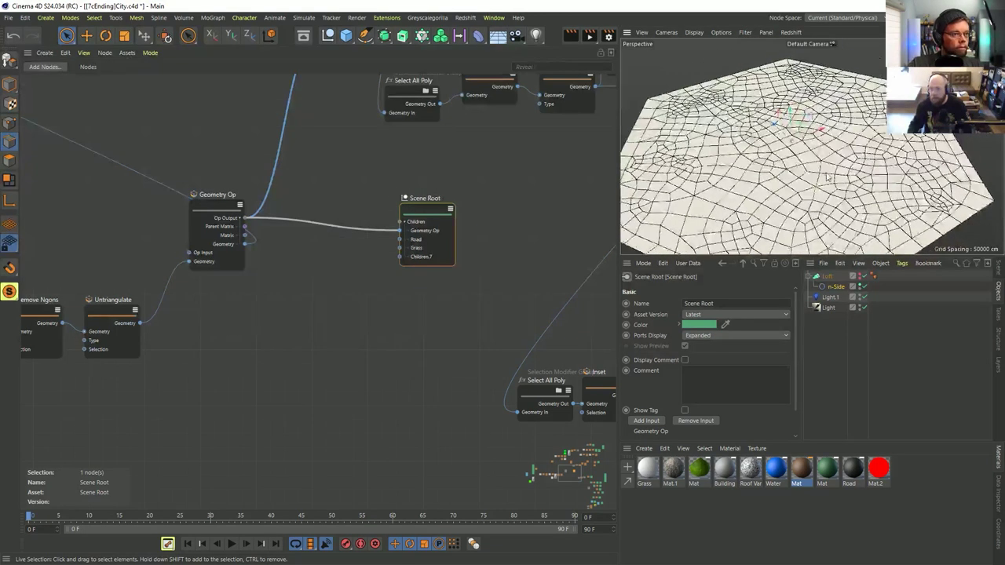
# Step: Vary the n-Side spline's number of sides, trying 4 and 5 before setting it to 7
pyautogui.click(836, 288)
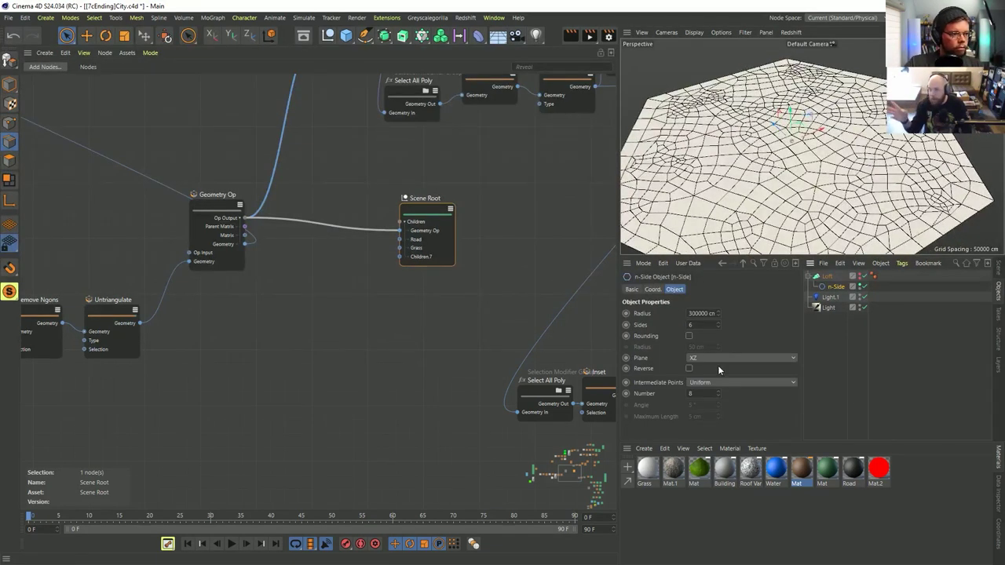
pyautogui.click(717, 326)
pyautogui.click(718, 326)
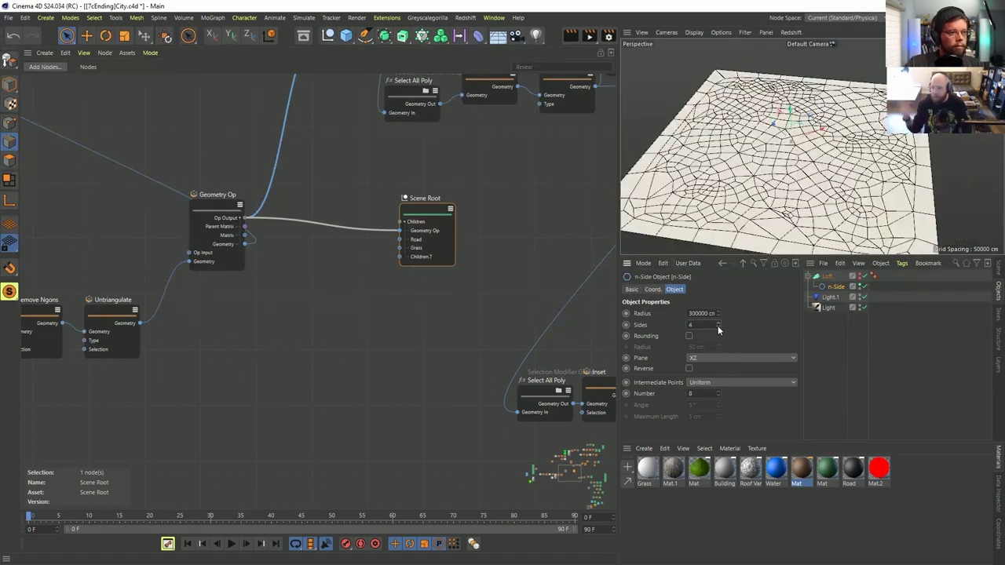
pyautogui.click(719, 323)
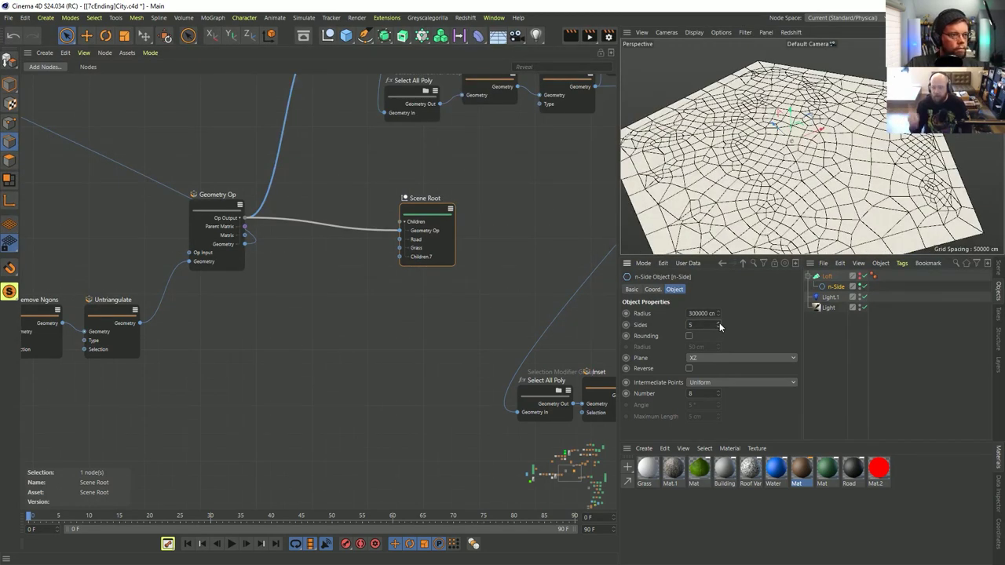
pyautogui.click(719, 322)
pyautogui.click(718, 323)
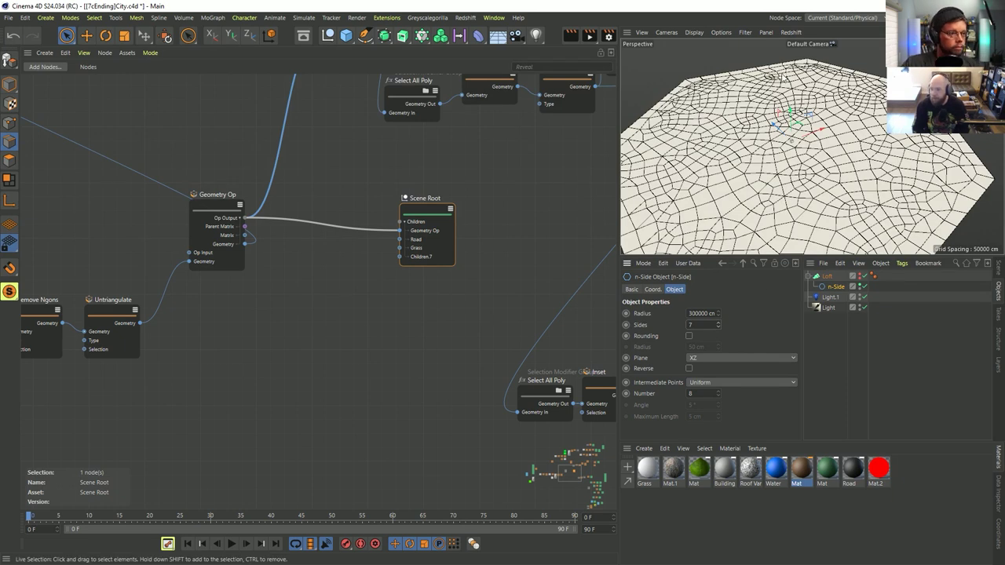
# Step: Inspect the polygon layout of the city base mesh from several angles in the perspective view
pyautogui.scroll(-5, 503, 221)
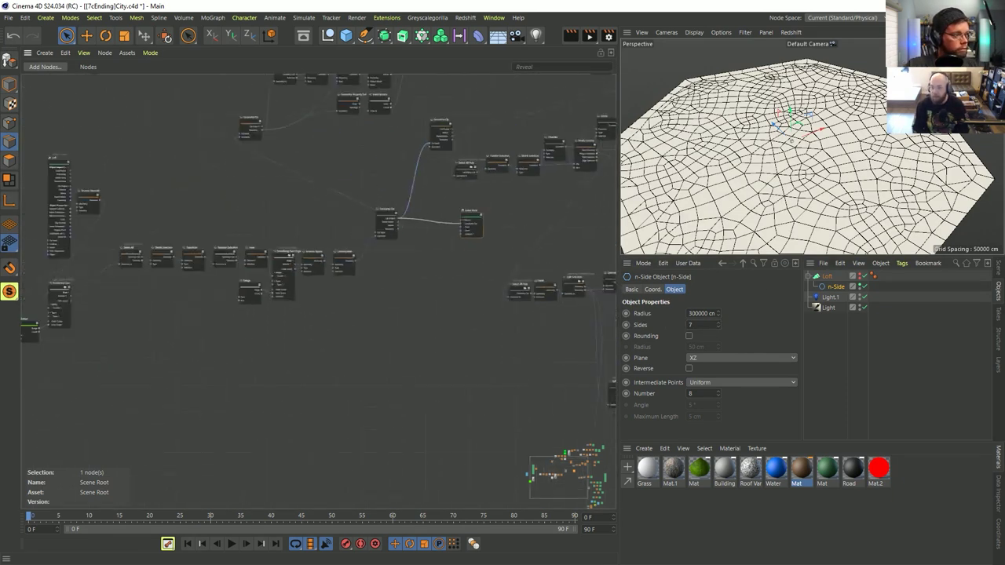
pyautogui.scroll(3, 495, 219)
pyautogui.moveTo(547, 184); pyautogui.dragTo(387, 197, button='middle')
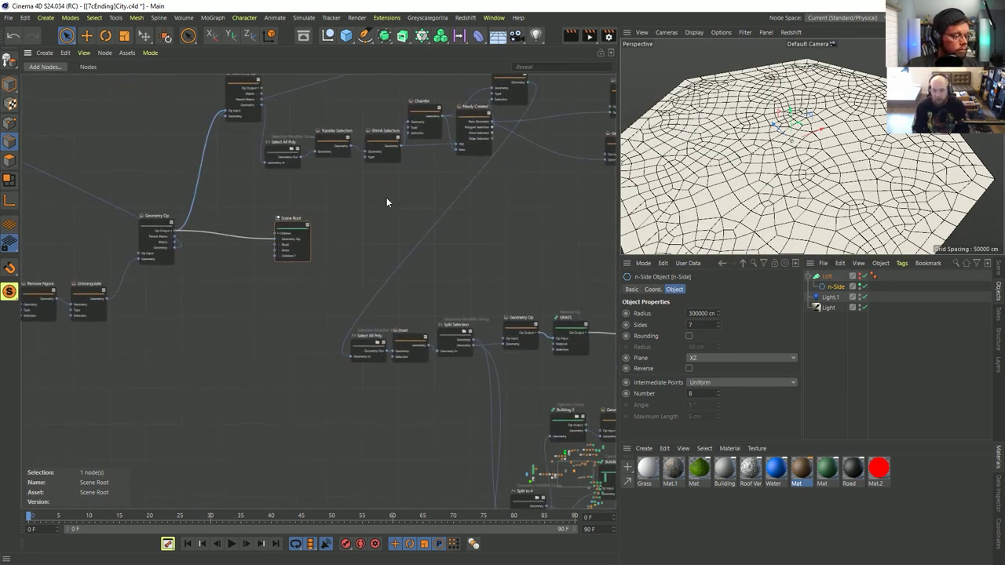
pyautogui.keyDown('alt'); pyautogui.moveTo(799, 187); pyautogui.dragTo(816, 153, button='middle'); pyautogui.keyUp('alt')
pyautogui.keyDown('alt'); pyautogui.moveTo(815, 156); pyautogui.dragTo(817, 146); pyautogui.keyUp('alt')
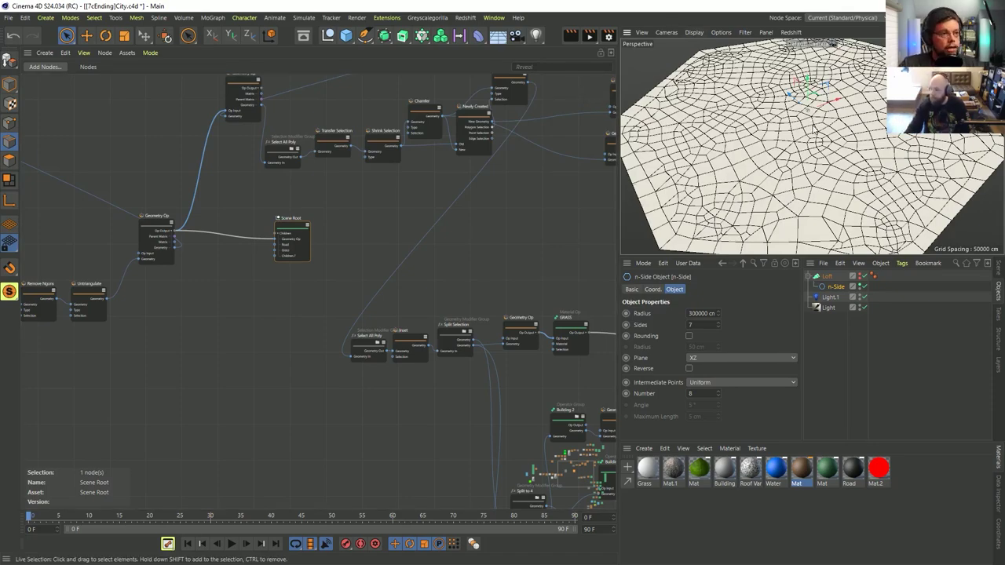
pyautogui.moveTo(814, 129)
pyautogui.keyDown('alt'); pyautogui.mouseDown()
pyautogui.moveTo(842, 124)
pyautogui.moveTo(820, 119)
pyautogui.moveTo(831, 122)
pyautogui.mouseUp(); pyautogui.keyUp('alt')
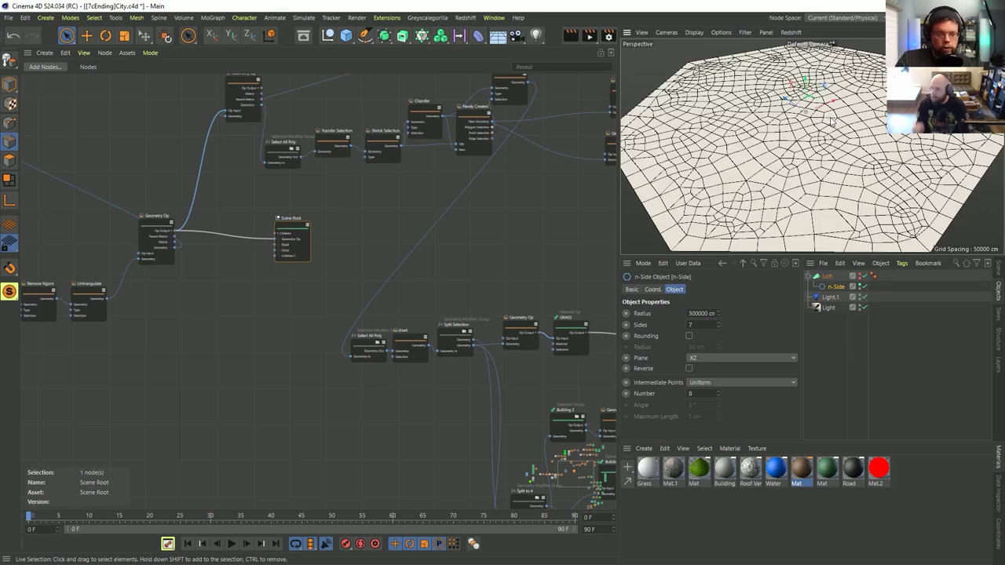
pyautogui.keyDown('alt'); pyautogui.moveTo(782, 140); pyautogui.dragTo(785, 104); pyautogui.keyUp('alt')
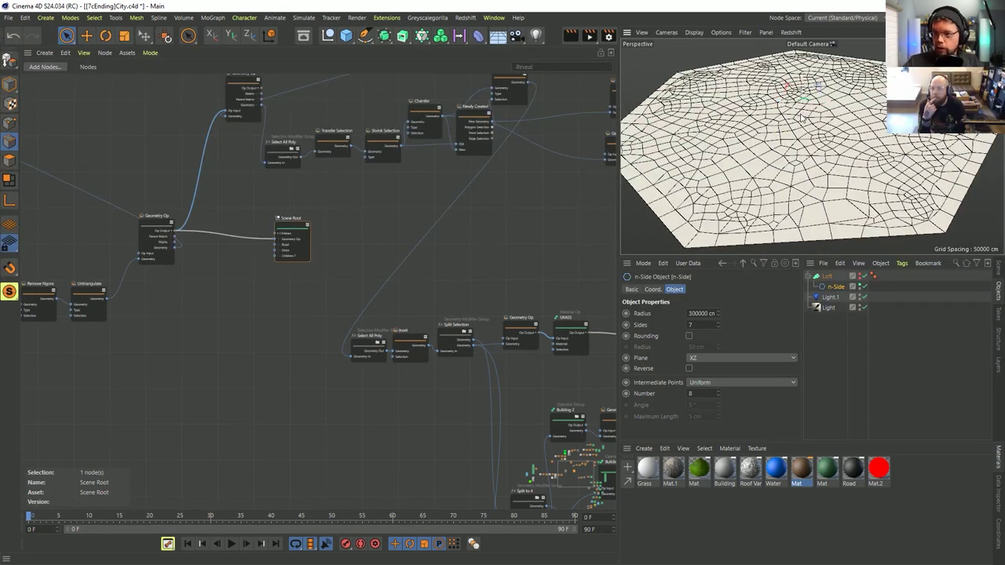
# Step: Examine the base mesh node chain from Loft and Randomize Geo through Untriangulate to the Geometry Op feeding the Scene Root
pyautogui.moveTo(485, 193); pyautogui.dragTo(363, 266, button='middle')
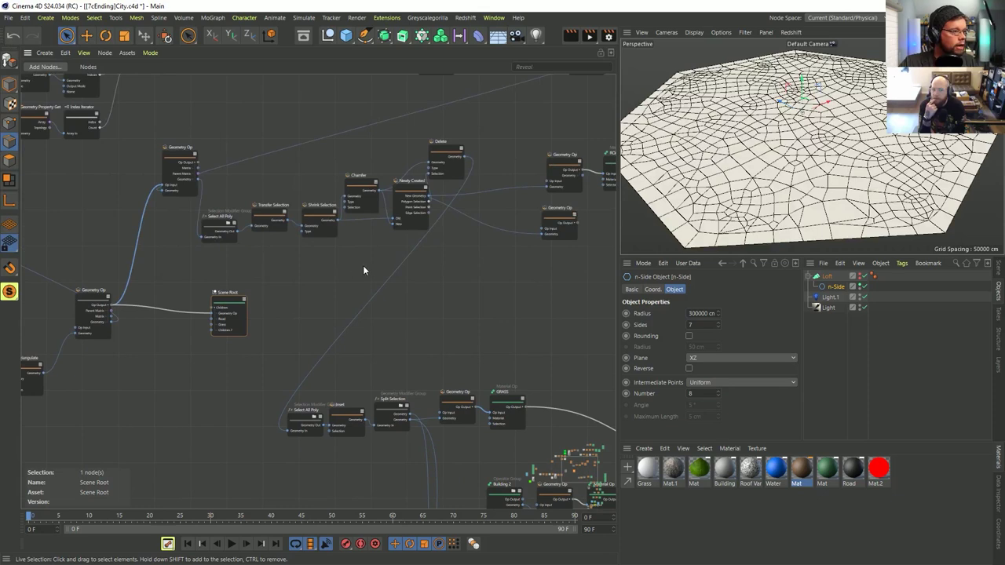
pyautogui.moveTo(246, 269); pyautogui.dragTo(538, 257, button='middle')
pyautogui.moveTo(303, 289); pyautogui.dragTo(585, 218, button='middle')
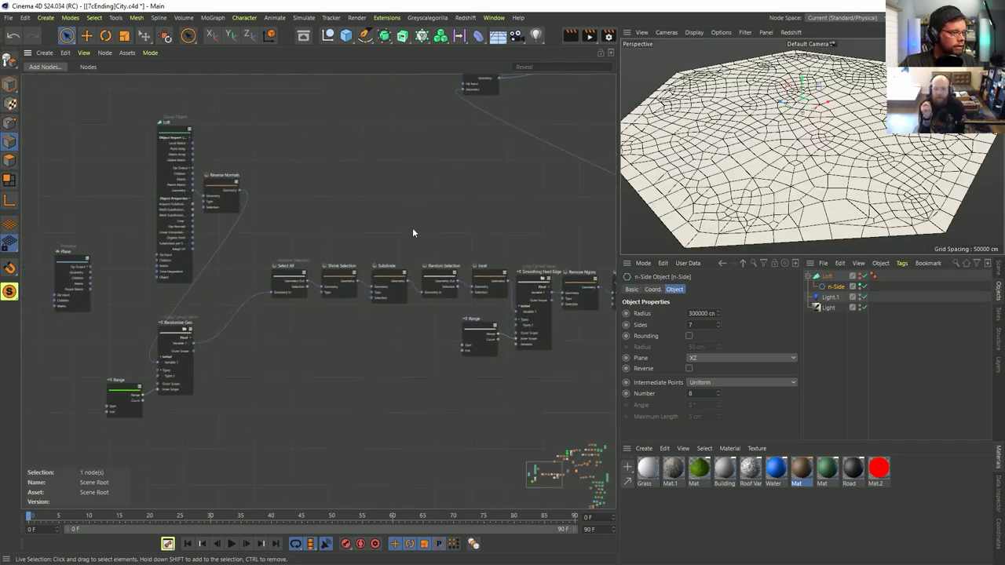
pyautogui.moveTo(398, 216); pyautogui.dragTo(281, 250, button='middle')
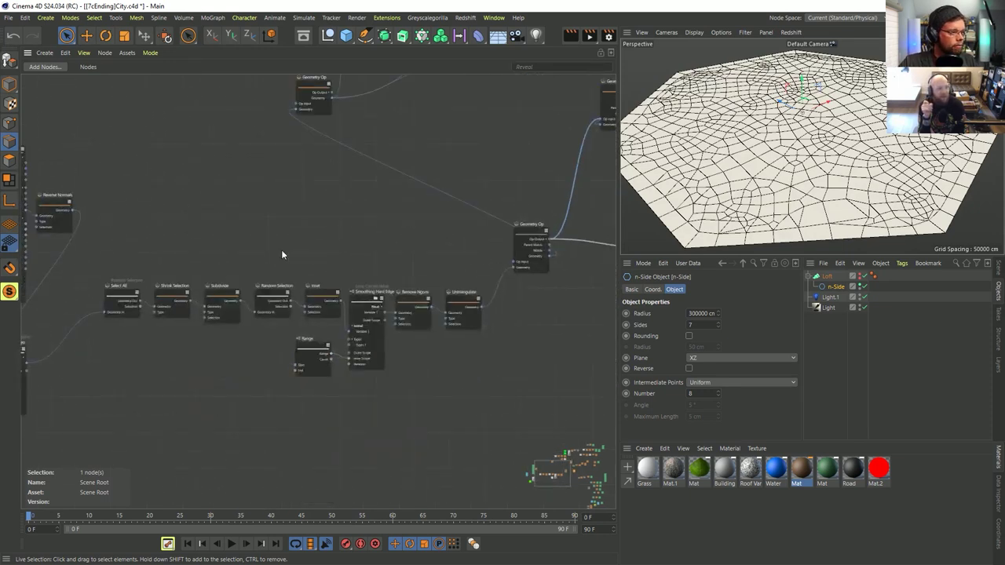
pyautogui.scroll(2, 296, 268)
pyautogui.moveTo(359, 272); pyautogui.dragTo(267, 250, button='middle')
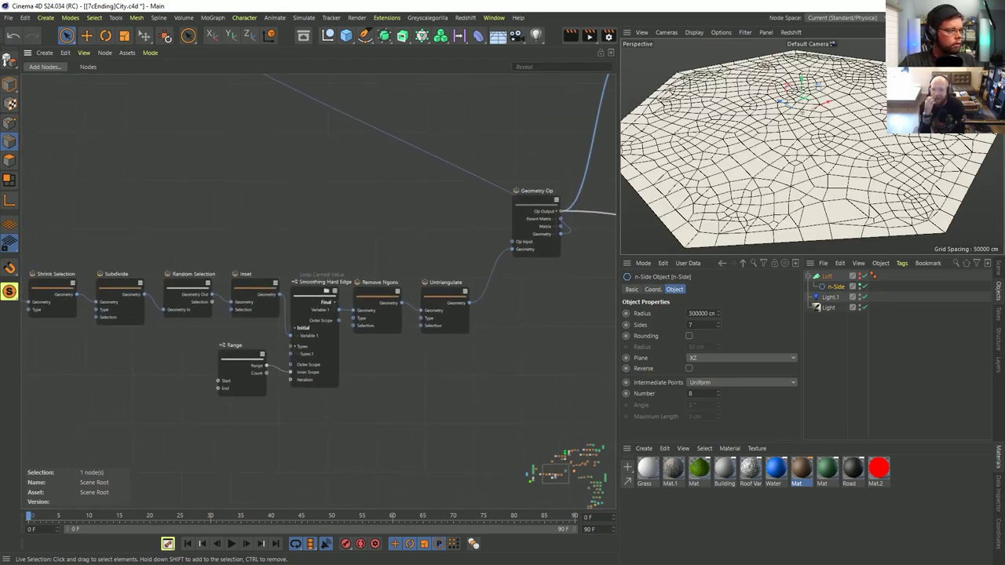
pyautogui.scroll(-4, 248, 250)
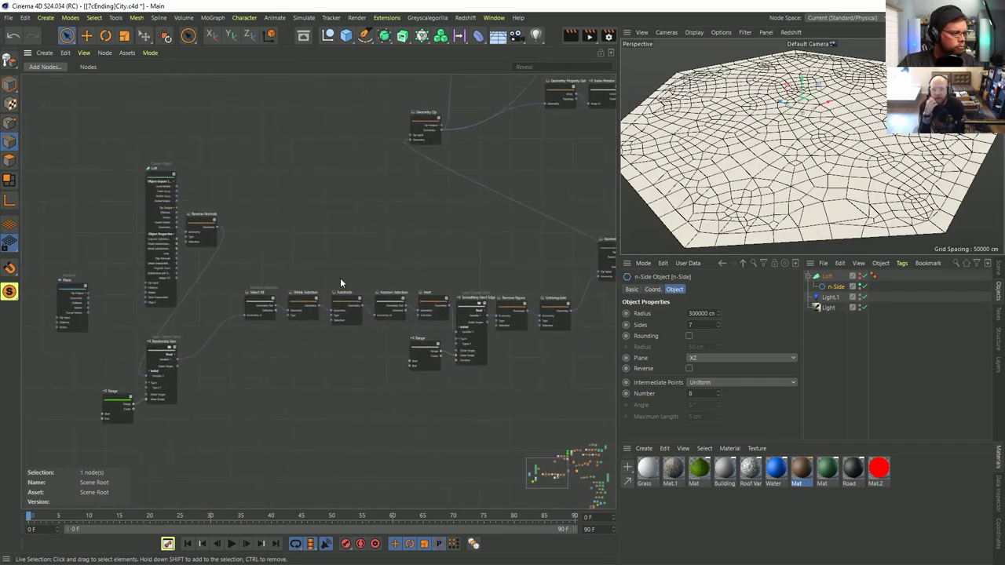
pyautogui.scroll(-5, 512, 276)
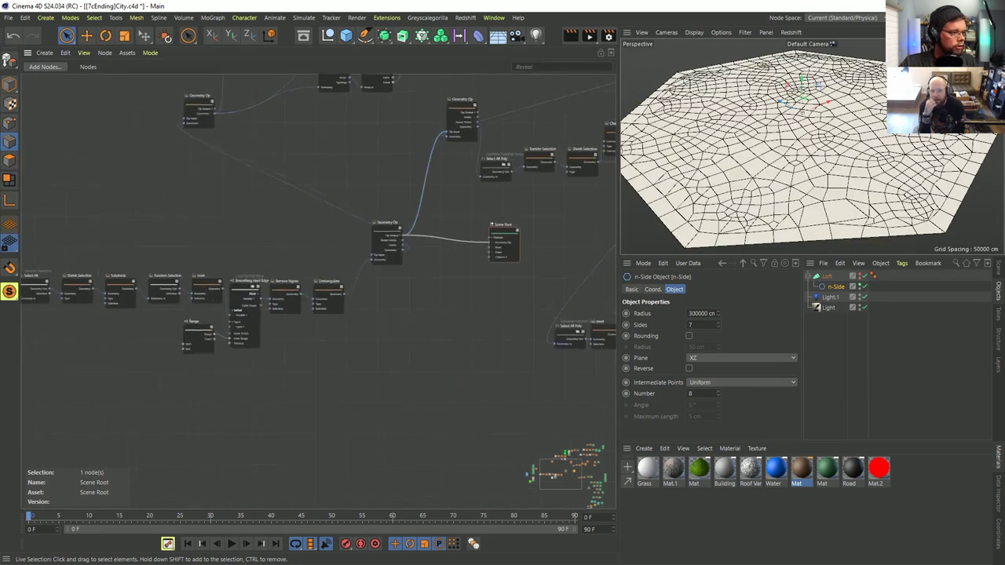
# Step: Select the main sections of the city node graph in turn to review them, and return to the base mesh chain
pyautogui.moveTo(103, 230); pyautogui.dragTo(318, 358)
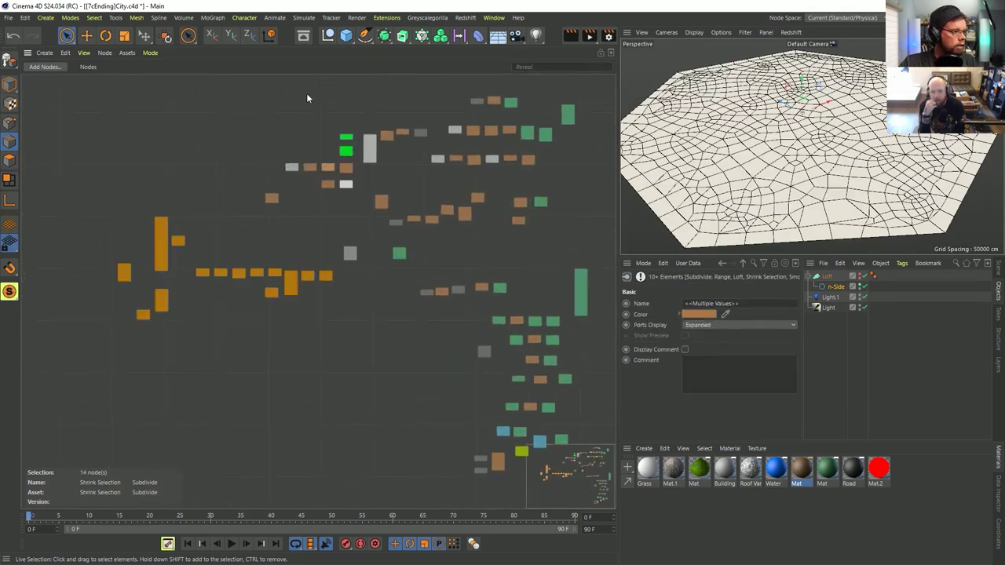
pyautogui.moveTo(292, 97); pyautogui.dragTo(569, 228)
pyautogui.moveTo(433, 266); pyautogui.dragTo(630, 513)
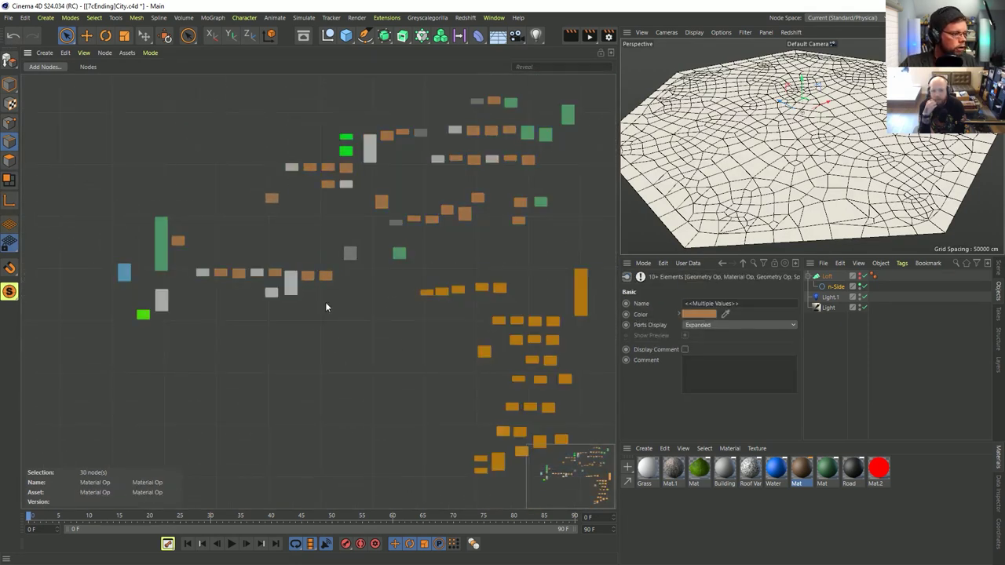
pyautogui.scroll(8, 325, 301)
pyautogui.moveTo(219, 257); pyautogui.dragTo(585, 340, button='middle')
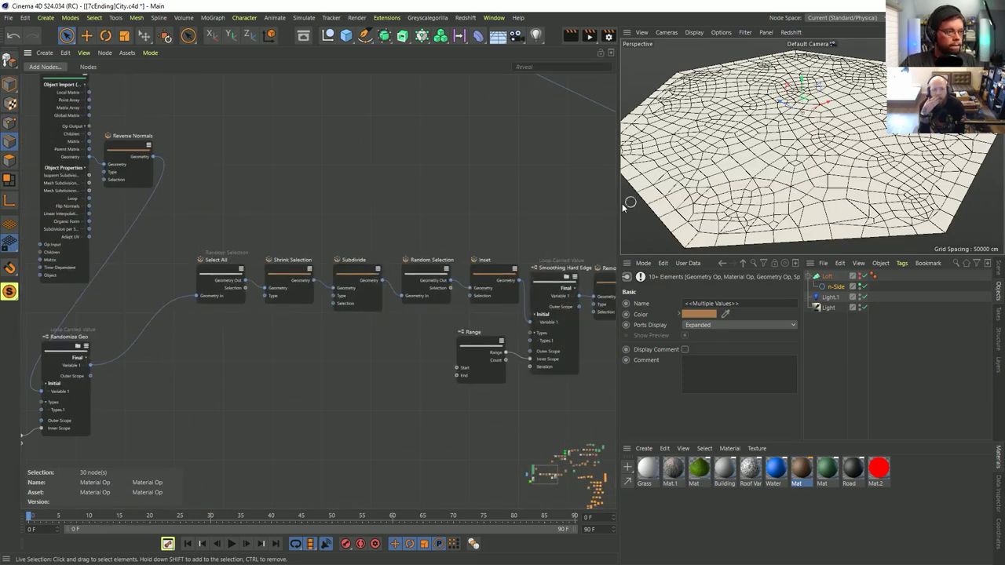
pyautogui.scroll(-10, 318, 267)
pyautogui.scroll(8, 494, 244)
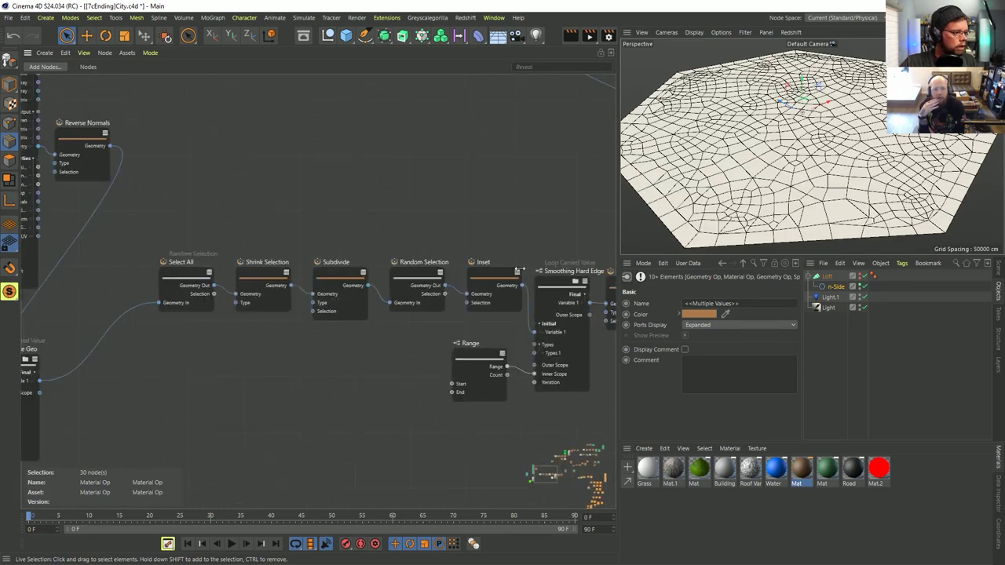
# Step: Add the comment "Important one" to the Subdivide node and enable its display in the graph
pyautogui.moveTo(517, 270); pyautogui.dragTo(411, 253, button='middle')
pyautogui.click(314, 281)
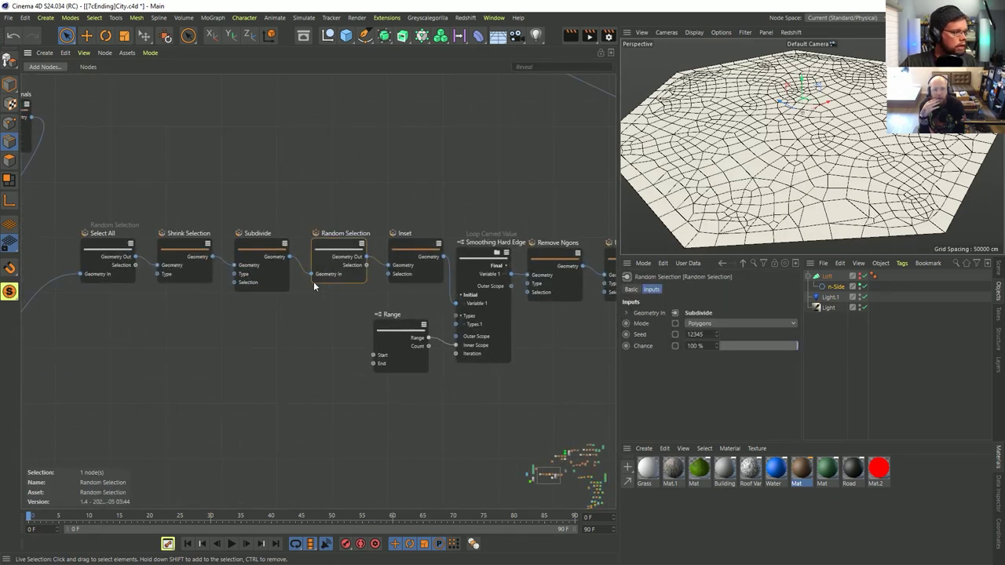
pyautogui.click(631, 289)
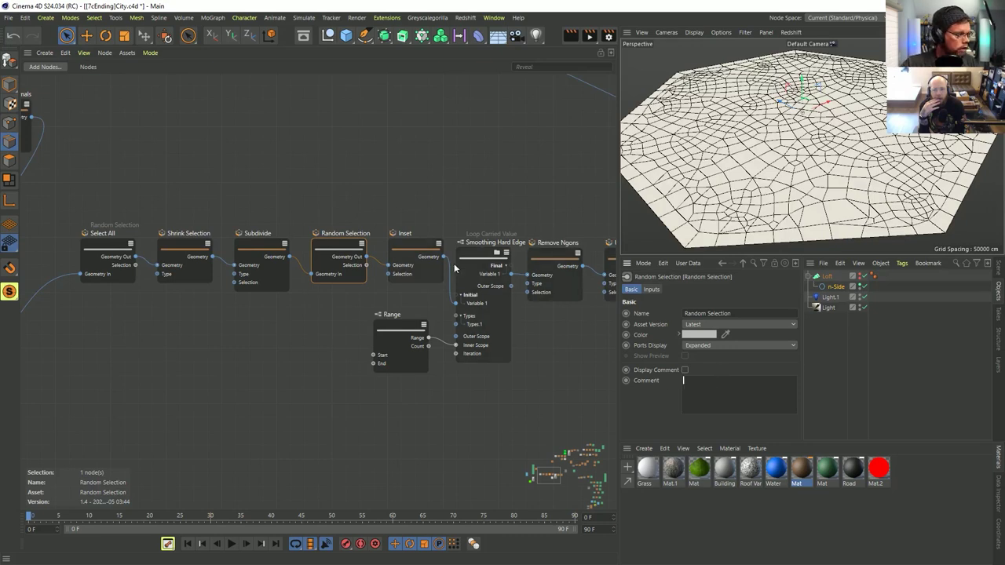
pyautogui.moveTo(264, 201); pyautogui.dragTo(247, 367)
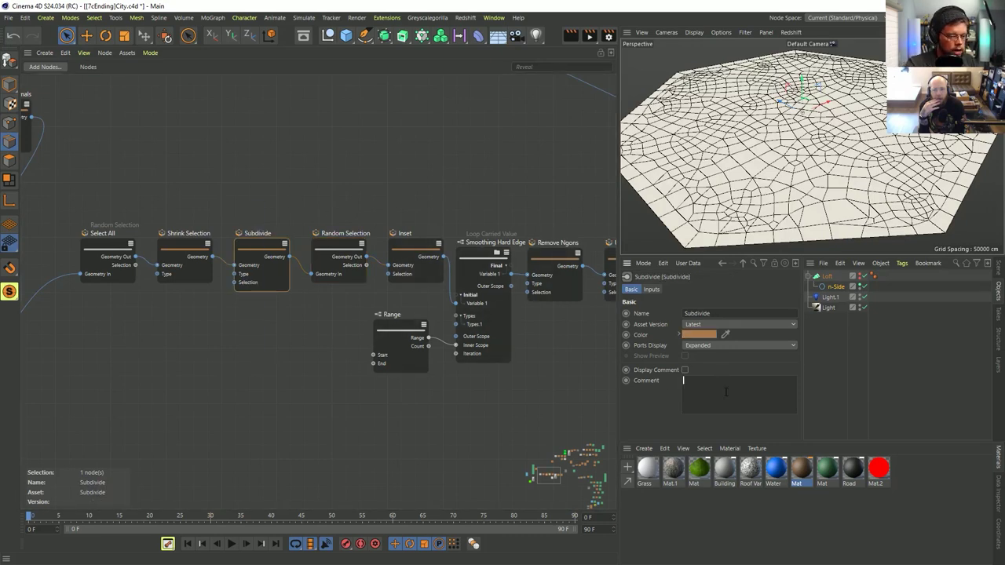
pyautogui.click(684, 370)
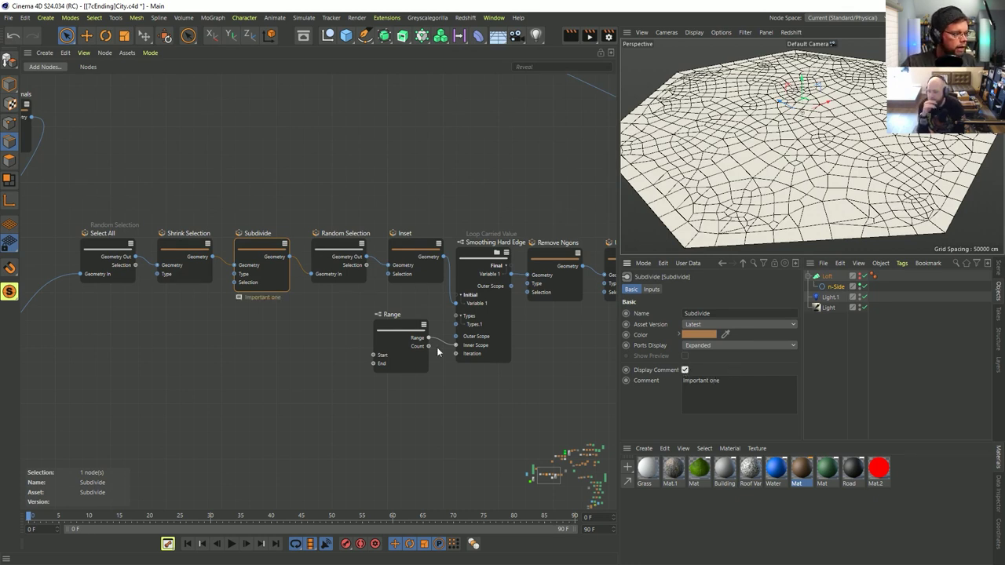
# Step: Hide the comment on the Subdivide node and show it again
pyautogui.rightClick(259, 298)
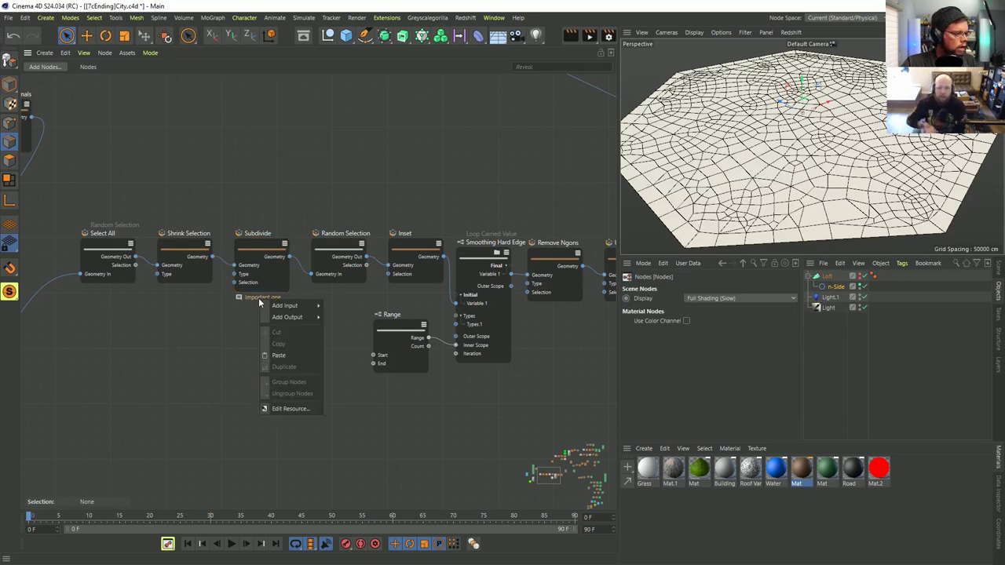
pyautogui.click(236, 300)
pyautogui.click(267, 232)
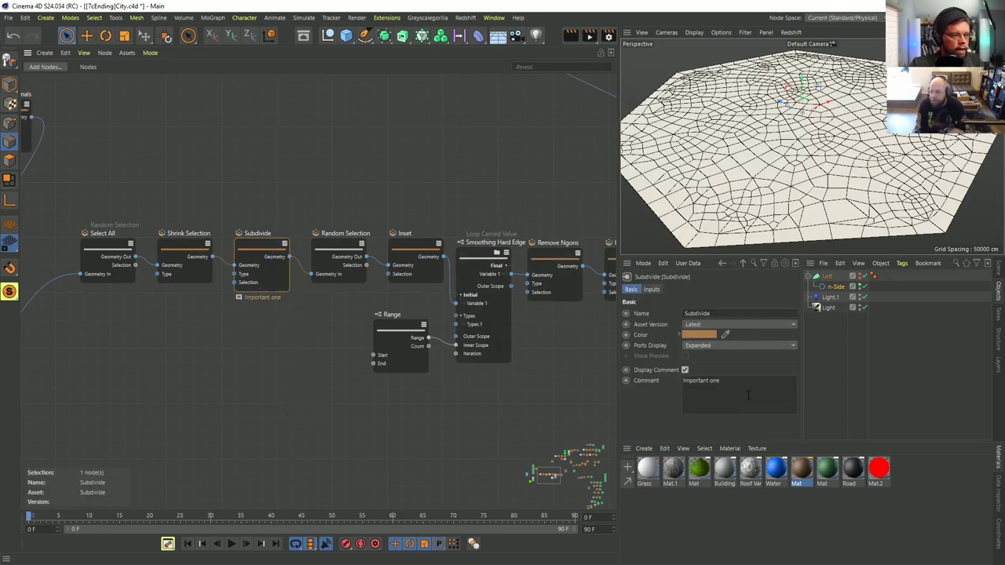
pyautogui.click(686, 371)
pyautogui.click(248, 300)
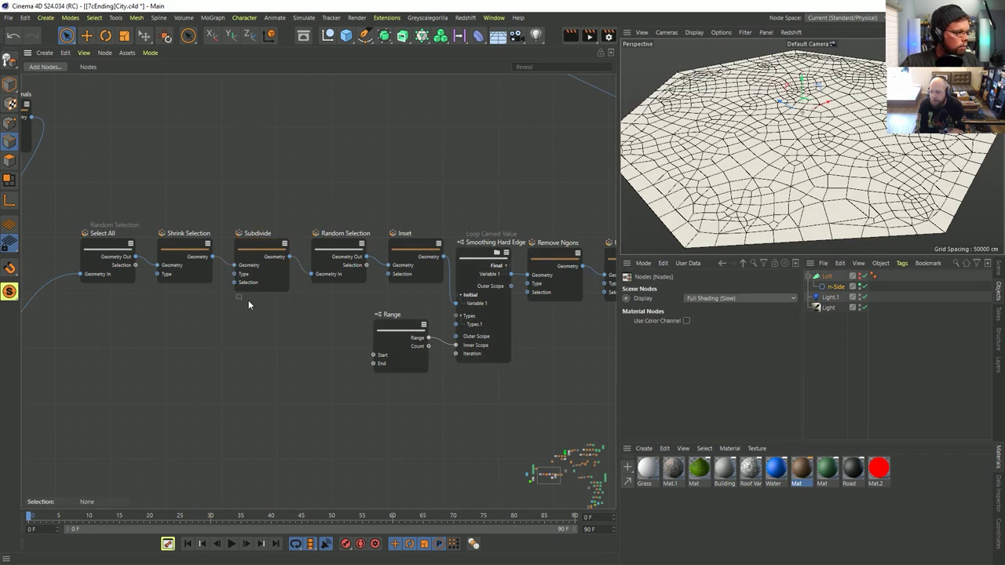
pyautogui.click(239, 299)
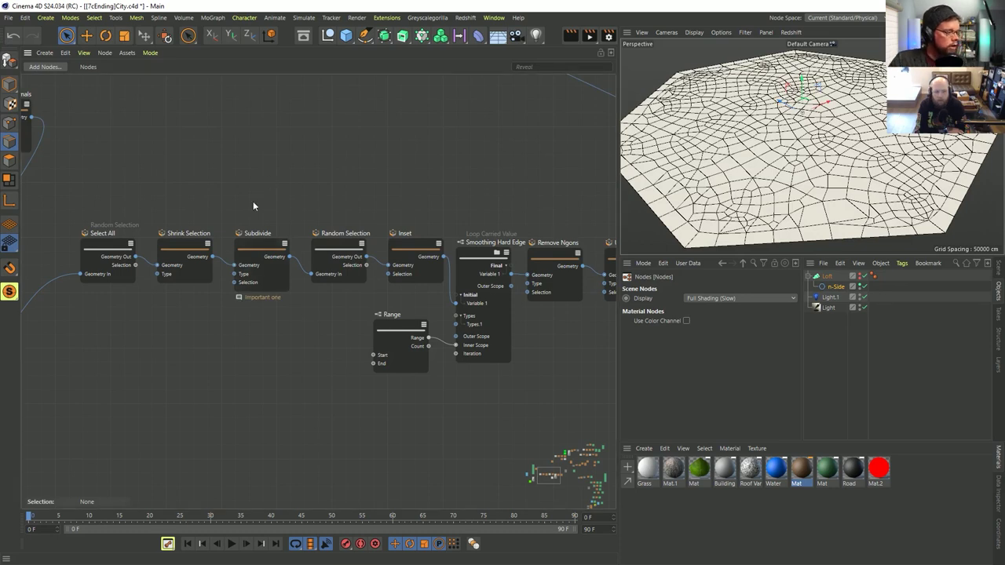
# Step: Look inside the Smoothing Hard Edge loop at its internal nodes, and return to the main node graph
pyautogui.scroll(-2, 410, 189)
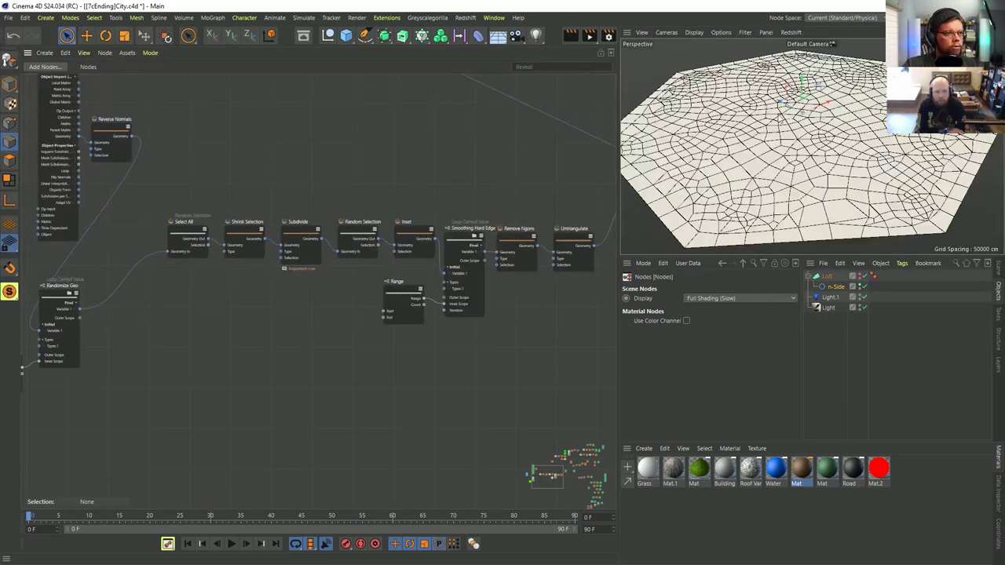
pyautogui.moveTo(215, 240); pyautogui.dragTo(150, 248, button='middle')
pyautogui.scroll(2, 157, 245)
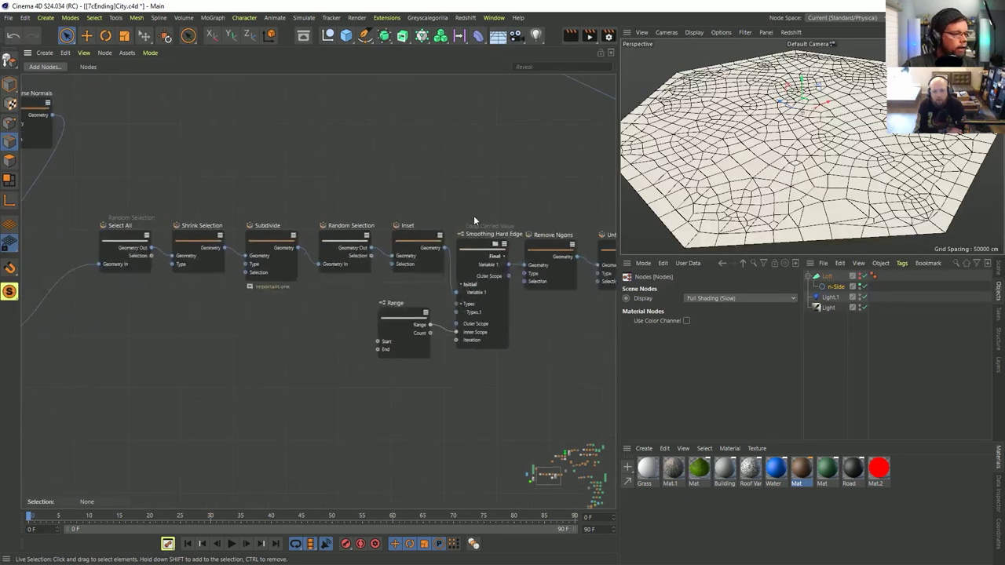
pyautogui.click(497, 249)
pyautogui.doubleClick(496, 247)
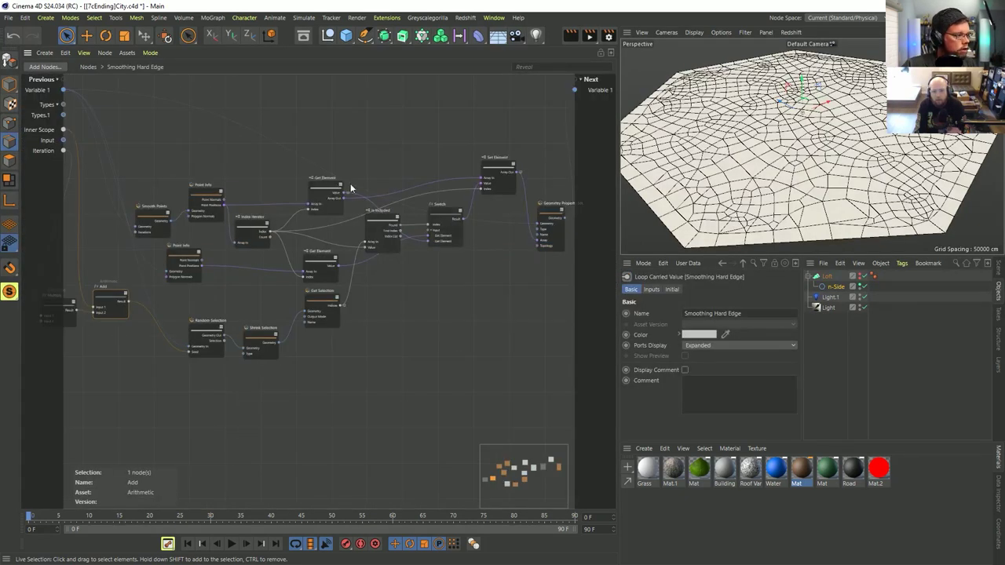
pyautogui.click(87, 67)
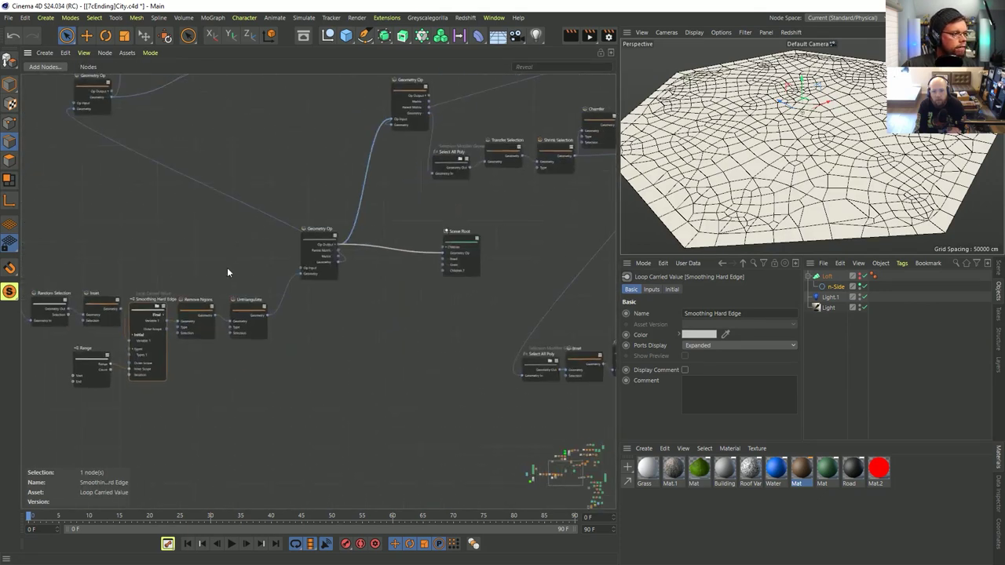
# Step: Move the Scene Root beside the lower Geometry Op of the road branch and connect that operator's output to the Scene Root's children
pyautogui.click(313, 238)
pyautogui.click(461, 236)
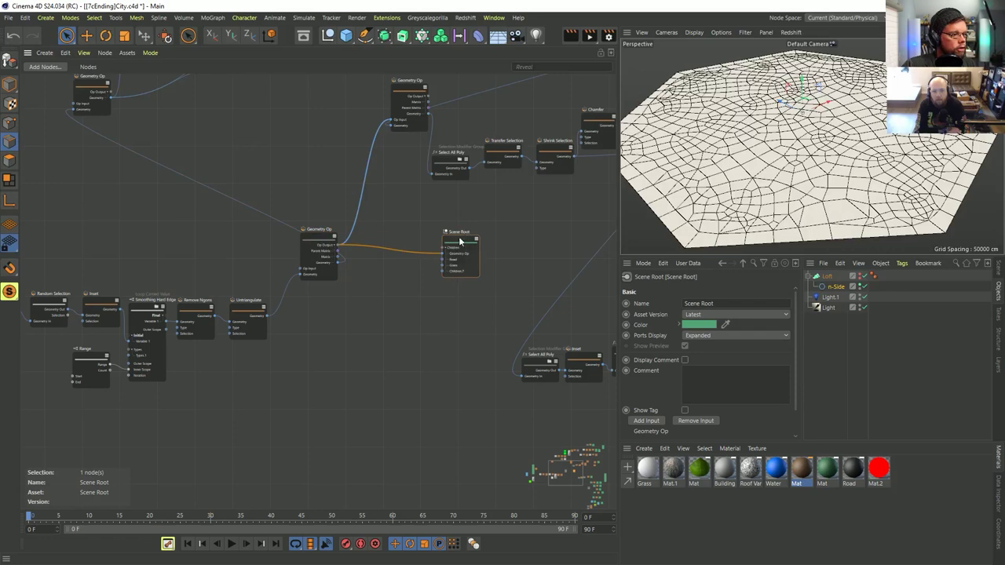
pyautogui.moveTo(460, 239); pyautogui.dragTo(442, 232)
pyautogui.scroll(-3, 486, 226)
pyautogui.moveTo(514, 221); pyautogui.dragTo(334, 259, button='middle')
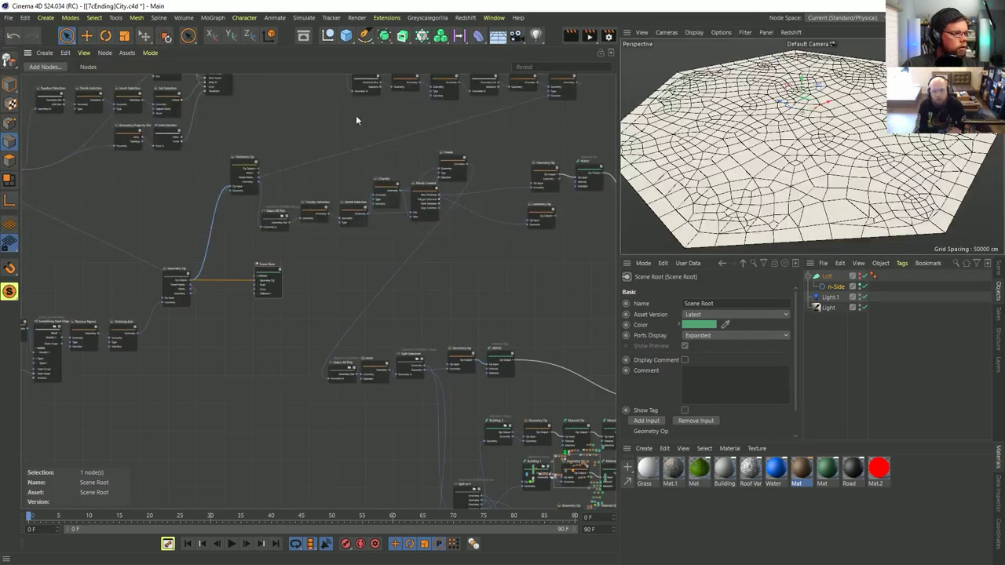
pyautogui.moveTo(356, 119); pyautogui.dragTo(377, 283, button='middle')
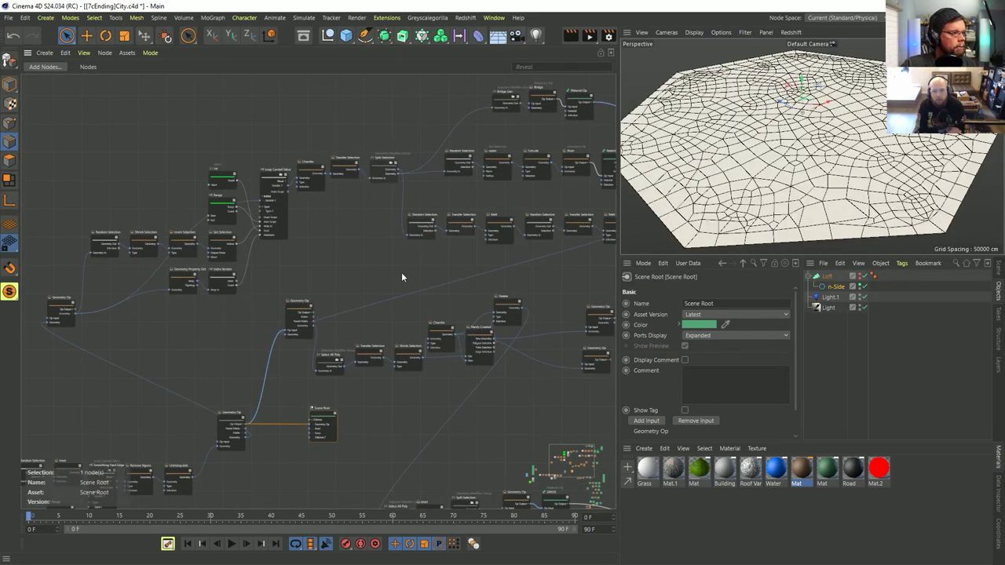
pyautogui.scroll(3, 332, 384)
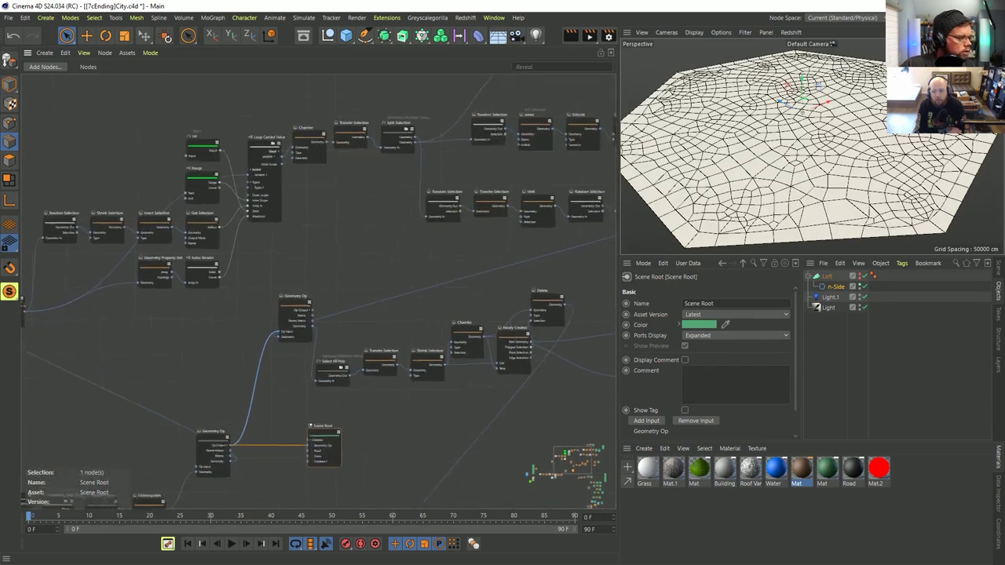
pyautogui.moveTo(350, 431); pyautogui.dragTo(544, 406)
pyautogui.moveTo(543, 406); pyautogui.dragTo(302, 406, button='middle')
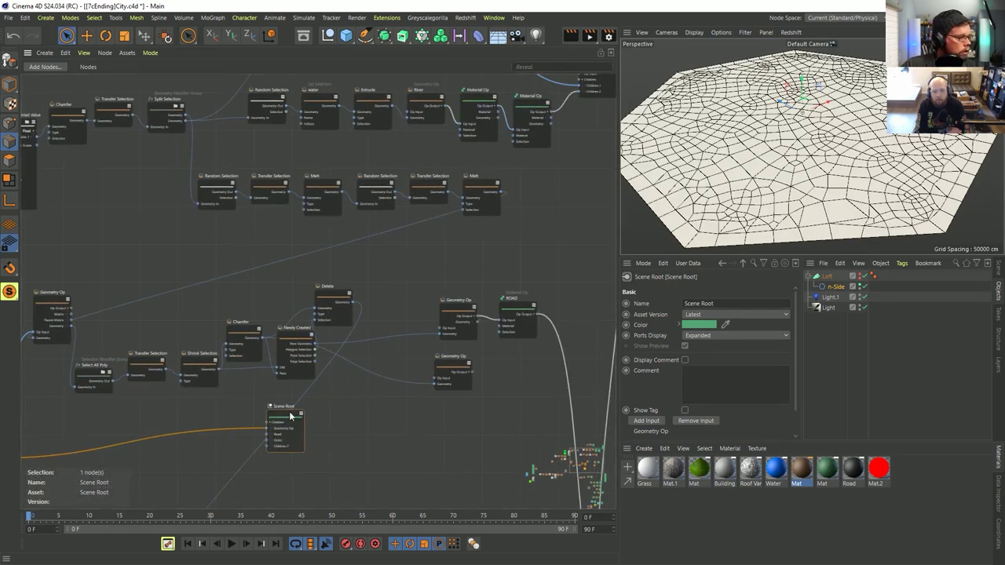
pyautogui.moveTo(289, 416); pyautogui.dragTo(474, 412)
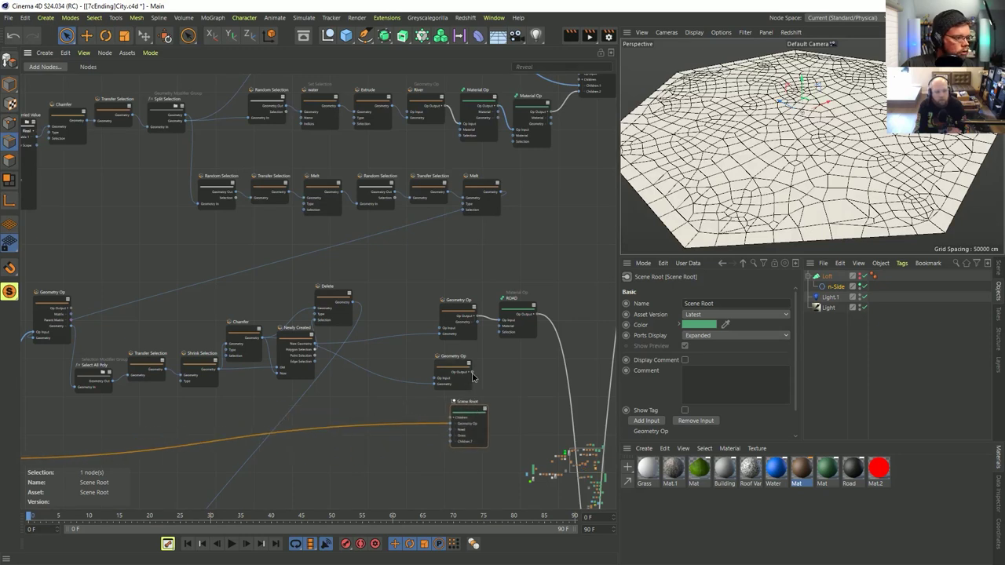
pyautogui.moveTo(473, 376); pyautogui.dragTo(453, 428)
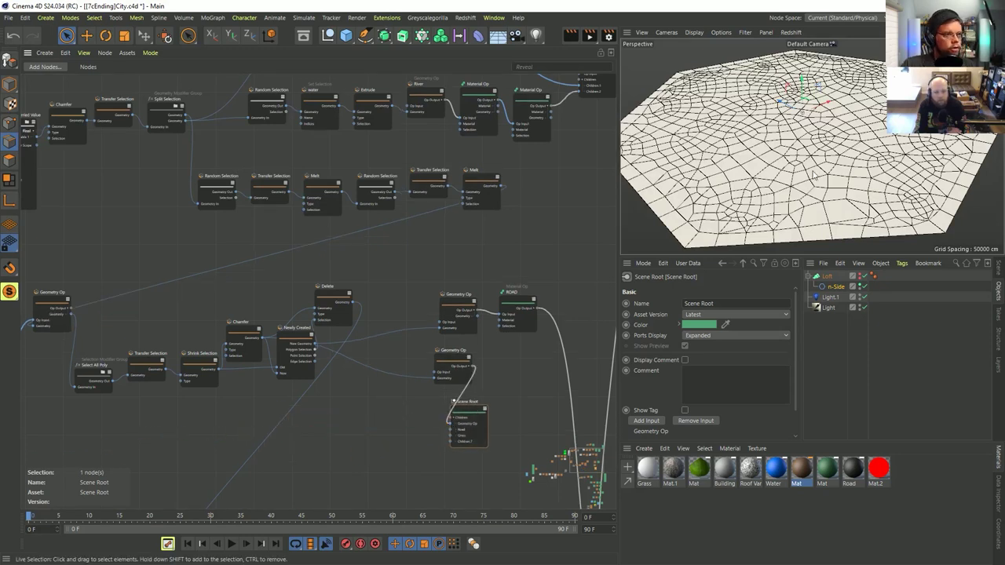
pyautogui.scroll(5, 816, 172)
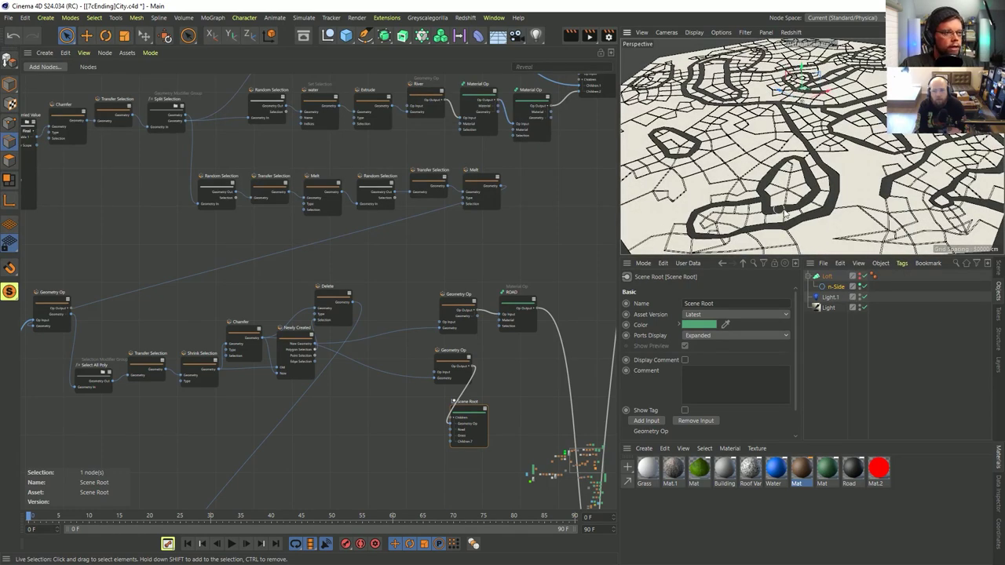
# Step: Place the Scene Root next to the River Children Op and connect the River output to it
pyautogui.moveTo(575, 282); pyautogui.dragTo(505, 313, button='middle')
pyautogui.moveTo(508, 167); pyautogui.dragTo(429, 222, button='middle')
pyautogui.moveTo(458, 129); pyautogui.dragTo(447, 107, button='middle')
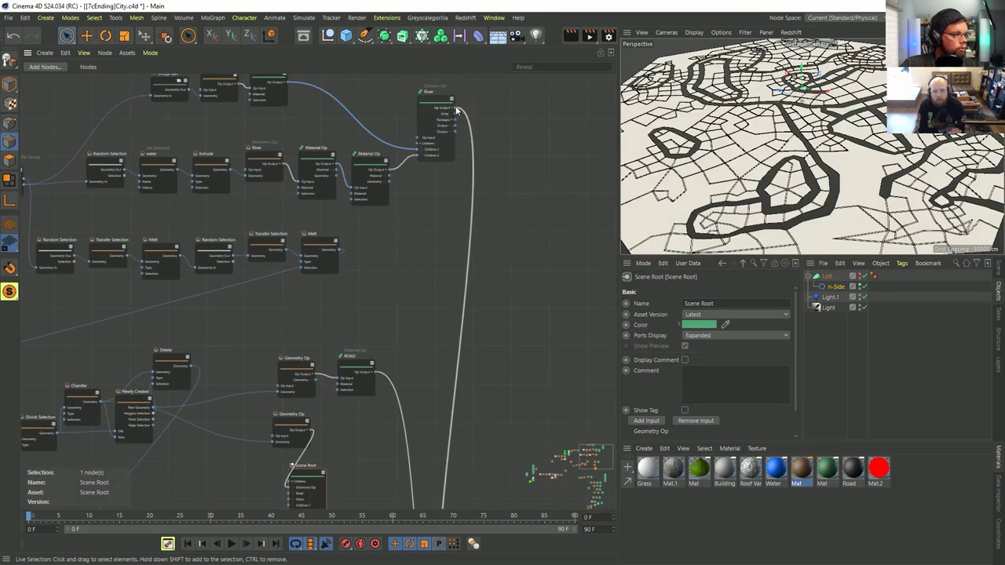
pyautogui.moveTo(456, 110); pyautogui.dragTo(519, 140)
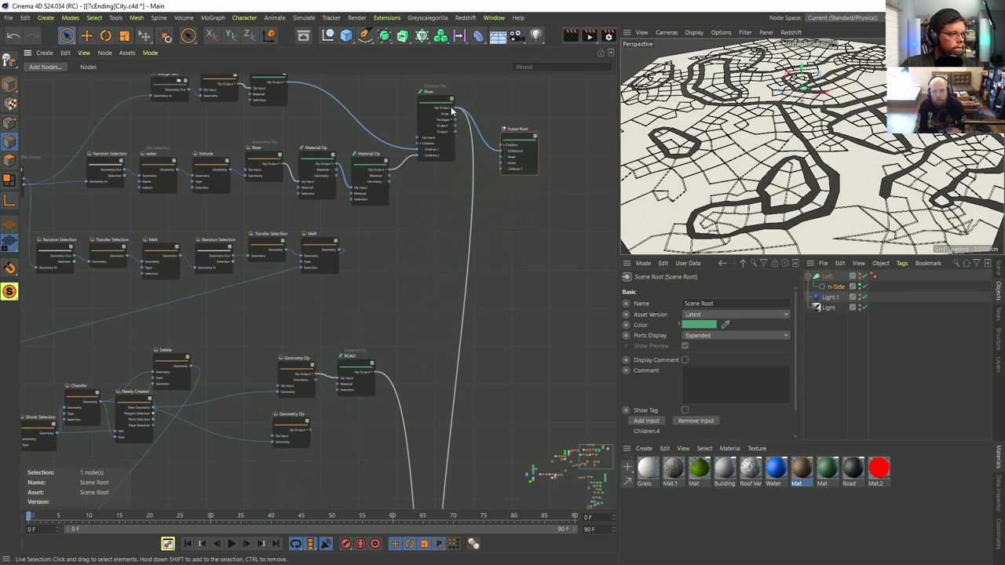
pyautogui.moveTo(518, 138); pyautogui.dragTo(554, 307)
# Step: Select the Split Selection node in the grass branch and examine the river geometry up close in the viewport
pyautogui.moveTo(538, 389); pyautogui.dragTo(476, 182, button='middle')
pyautogui.moveTo(311, 343); pyautogui.dragTo(558, 213, button='middle')
pyautogui.scroll(4, 297, 282)
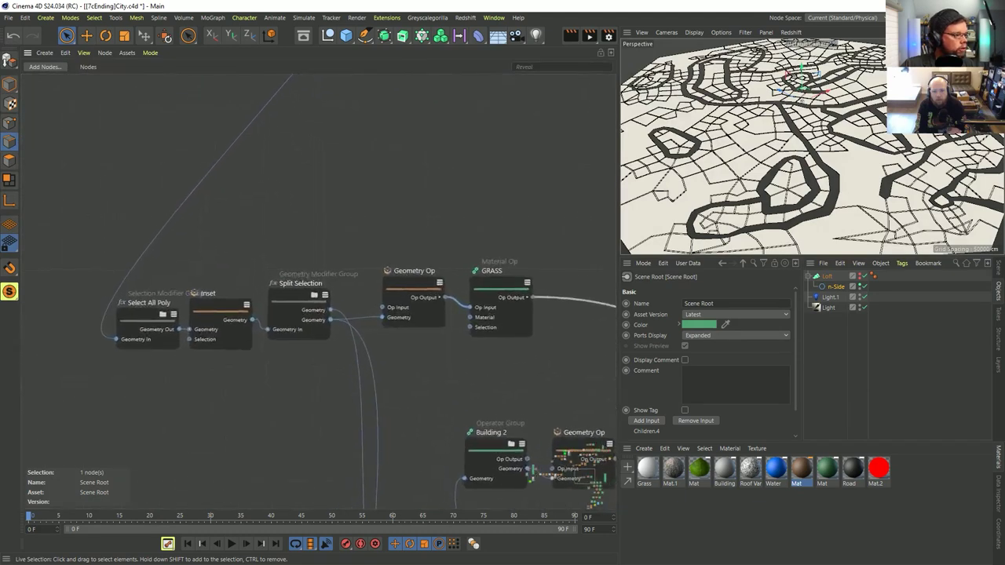
pyautogui.scroll(-4, 297, 281)
pyautogui.moveTo(324, 242); pyautogui.dragTo(457, 234, button='middle')
pyautogui.scroll(3, 364, 281)
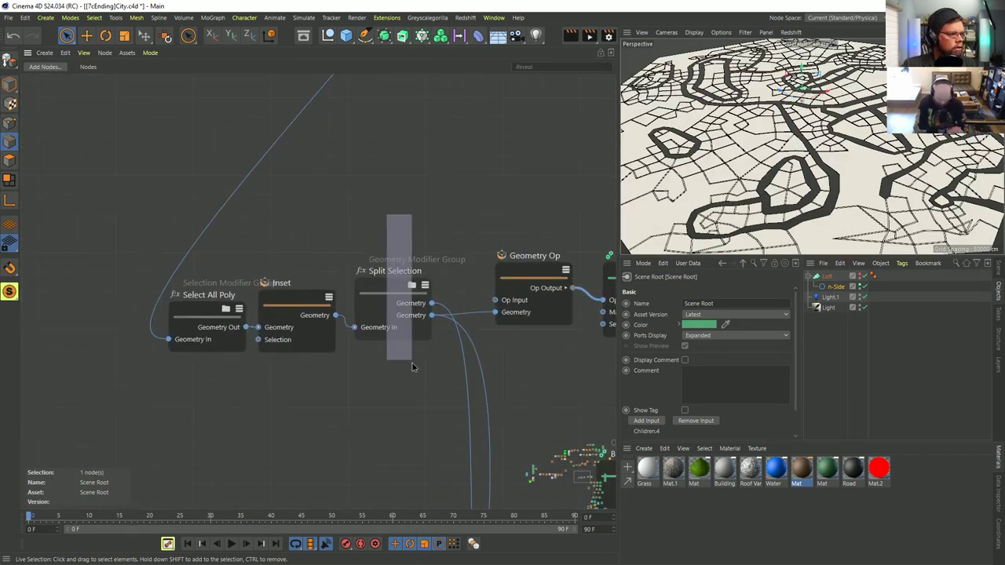
pyautogui.click(386, 330)
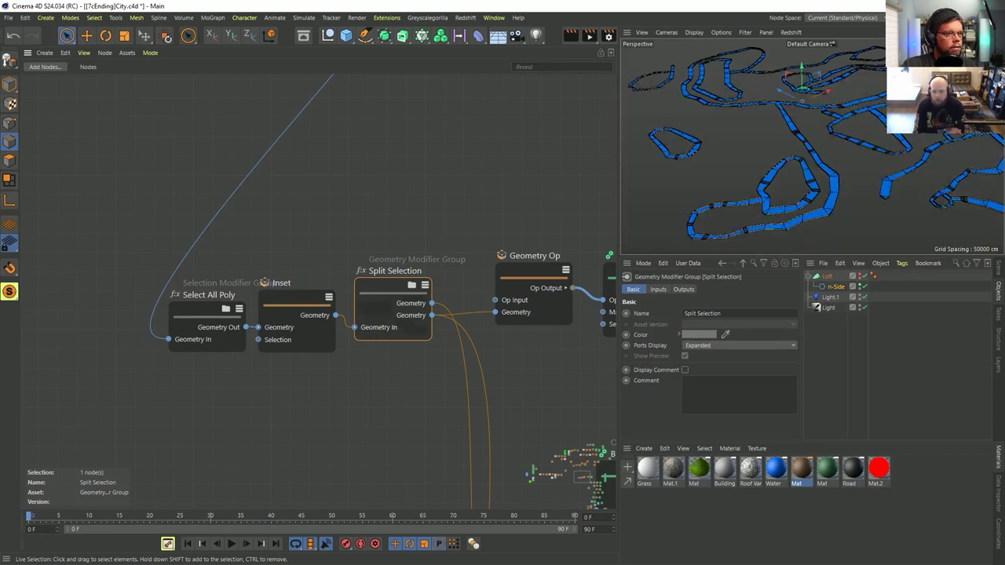
pyautogui.moveTo(511, 171); pyautogui.dragTo(487, 184, button='middle')
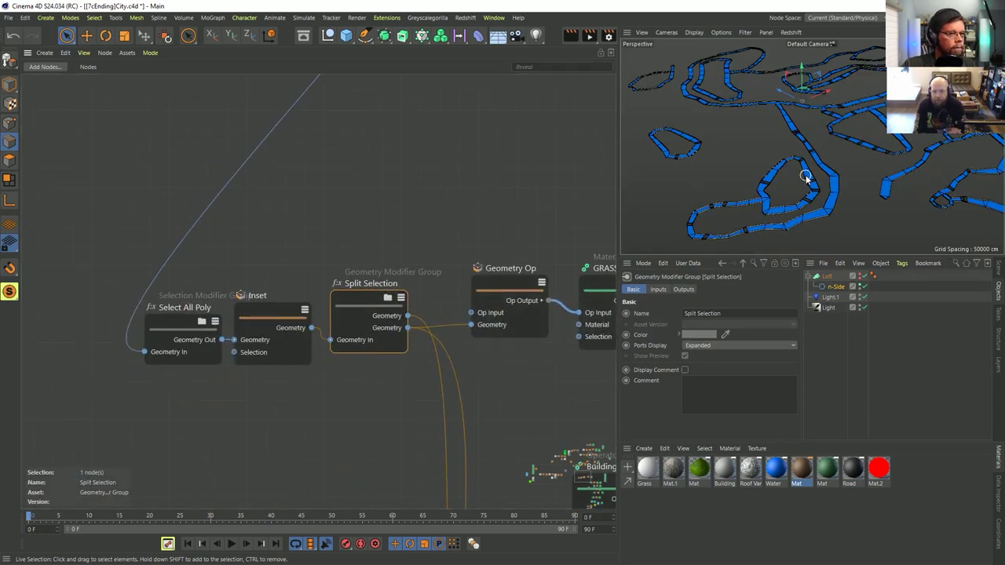
pyautogui.scroll(10, 817, 186)
pyautogui.scroll(-10, 820, 189)
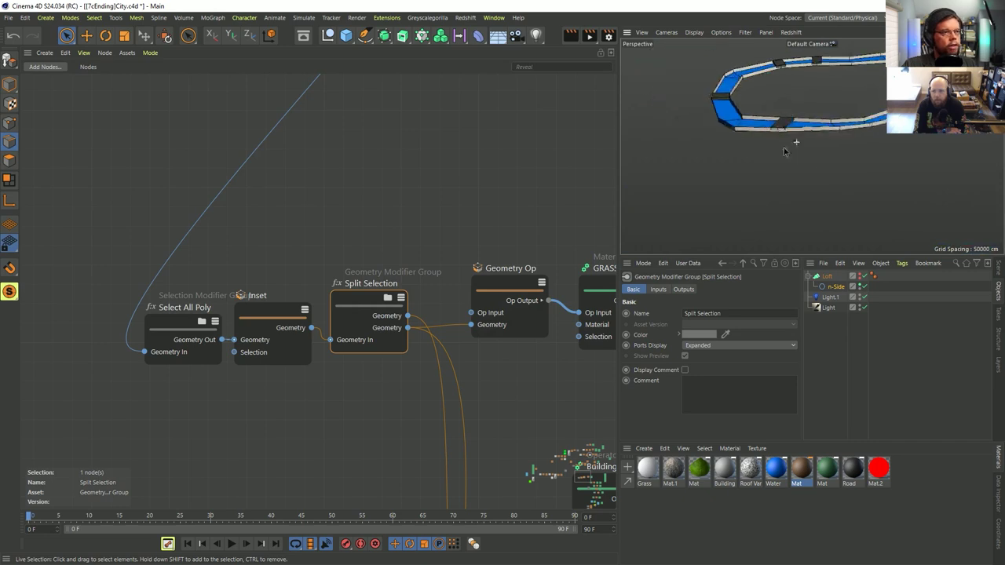
pyautogui.keyDown('alt'); pyautogui.moveTo(833, 152); pyautogui.dragTo(756, 212); pyautogui.keyUp('alt')
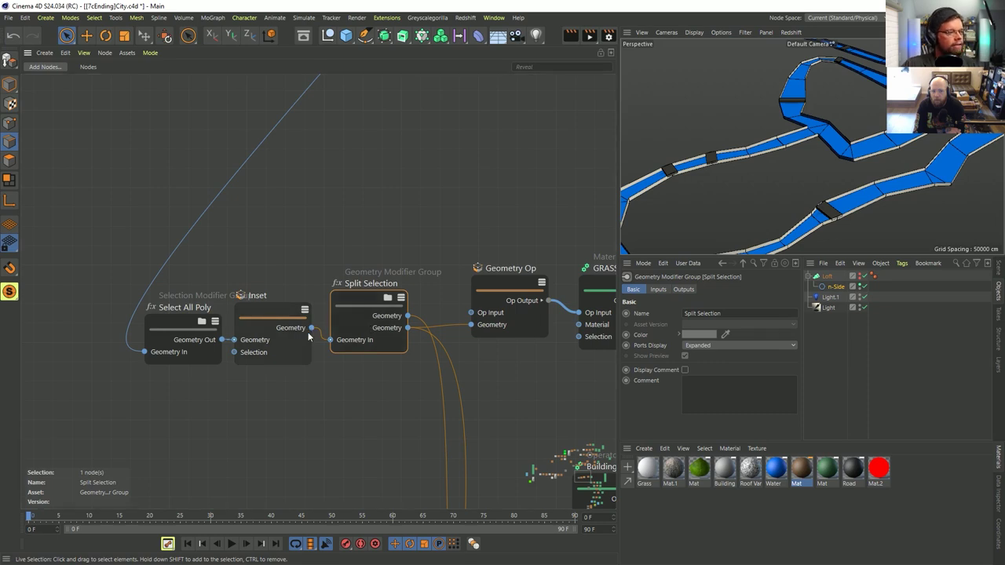
# Step: Look inside the Split Selection group at its Invert Selection and Delete nodes, and return to the main node graph
pyautogui.click(388, 300)
pyautogui.moveTo(209, 218); pyautogui.dragTo(374, 268, button='middle')
pyautogui.moveTo(301, 289)
pyautogui.mouseDown()
pyautogui.moveTo(285, 277)
pyautogui.moveTo(289, 290)
pyautogui.mouseUp()
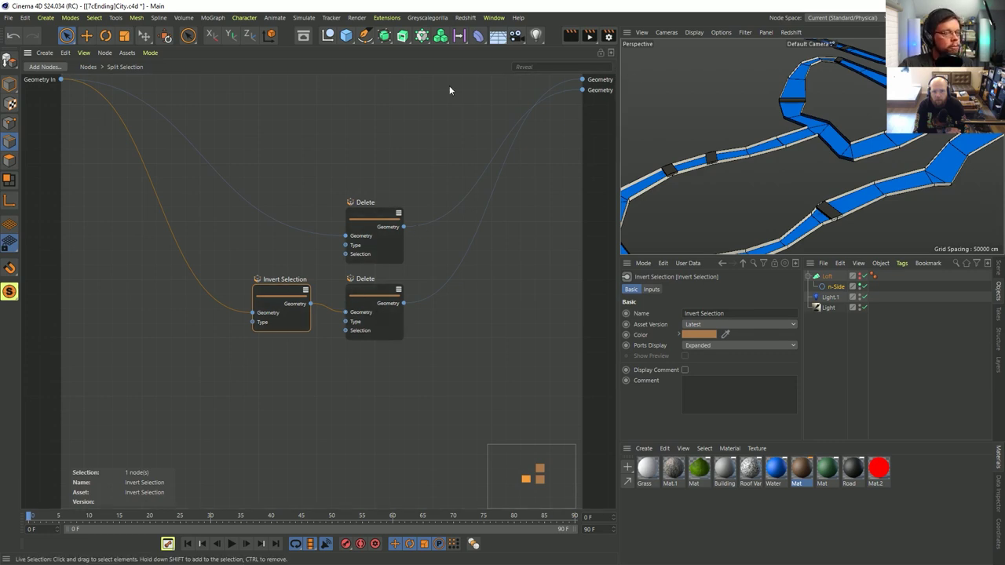
pyautogui.click(88, 66)
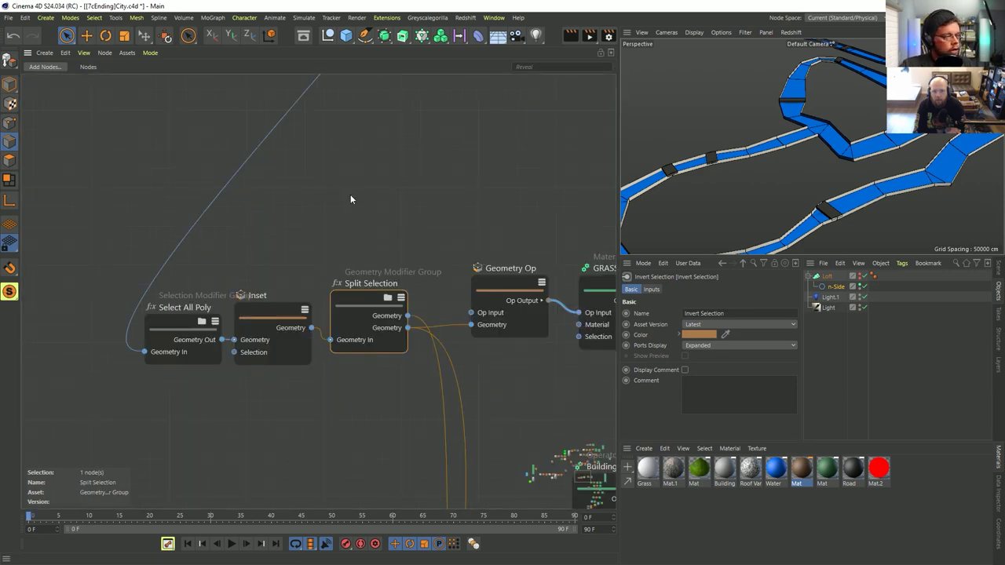
# Step: Locate the Split to 4 group that feeds the building branches and select it
pyautogui.scroll(-10, 493, 196)
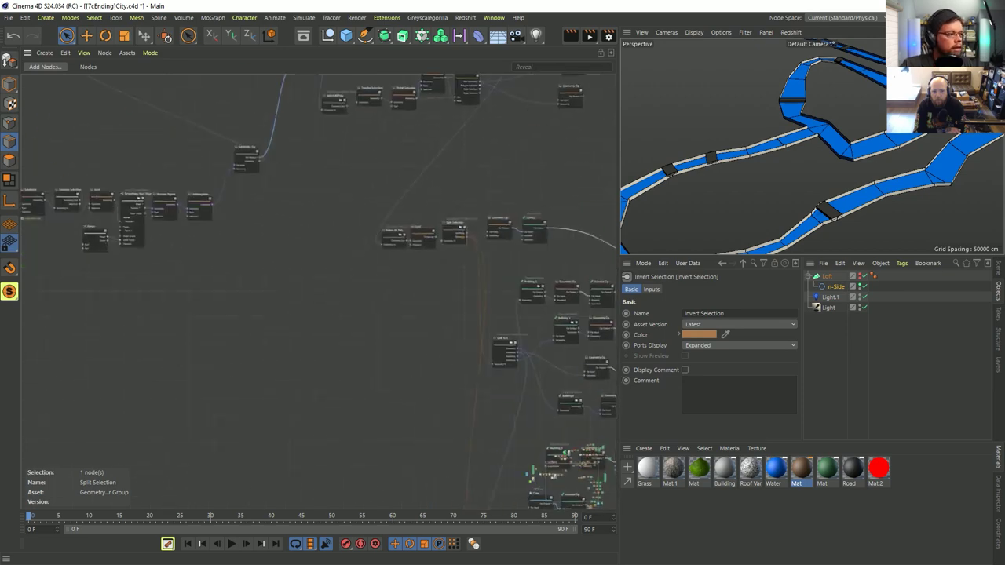
pyautogui.keyDown('alt'); pyautogui.moveTo(336, 120); pyautogui.dragTo(380, 242, button='middle'); pyautogui.keyUp('alt')
pyautogui.scroll(5, 372, 223)
pyautogui.keyDown('alt'); pyautogui.moveTo(514, 358); pyautogui.dragTo(278, 149, button='middle'); pyautogui.keyUp('alt')
pyautogui.keyDown('alt'); pyautogui.moveTo(440, 335); pyautogui.dragTo(297, 89, button='middle'); pyautogui.keyUp('alt')
pyautogui.scroll(1, 377, 271)
pyautogui.scroll(2, 392, 302)
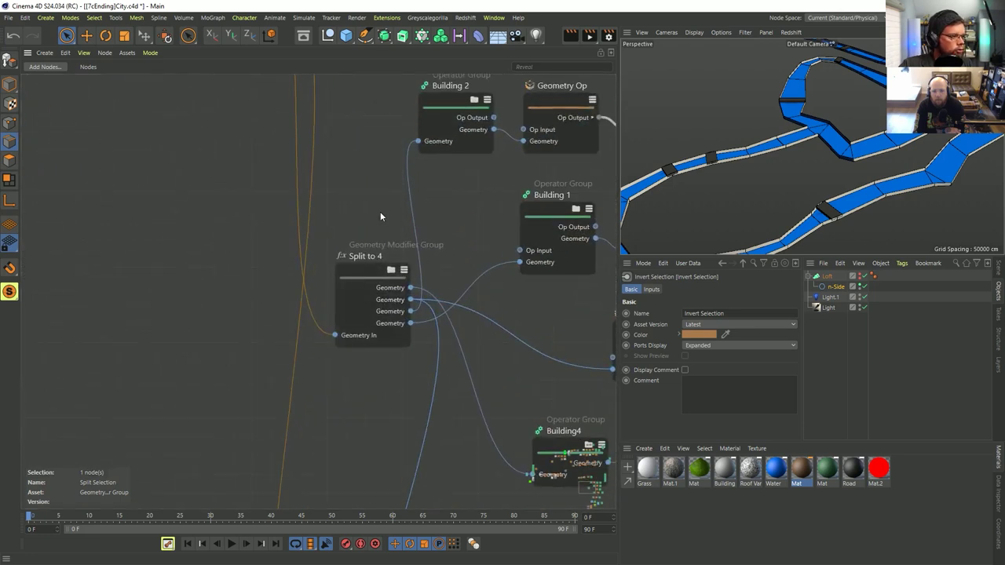
pyautogui.click(384, 306)
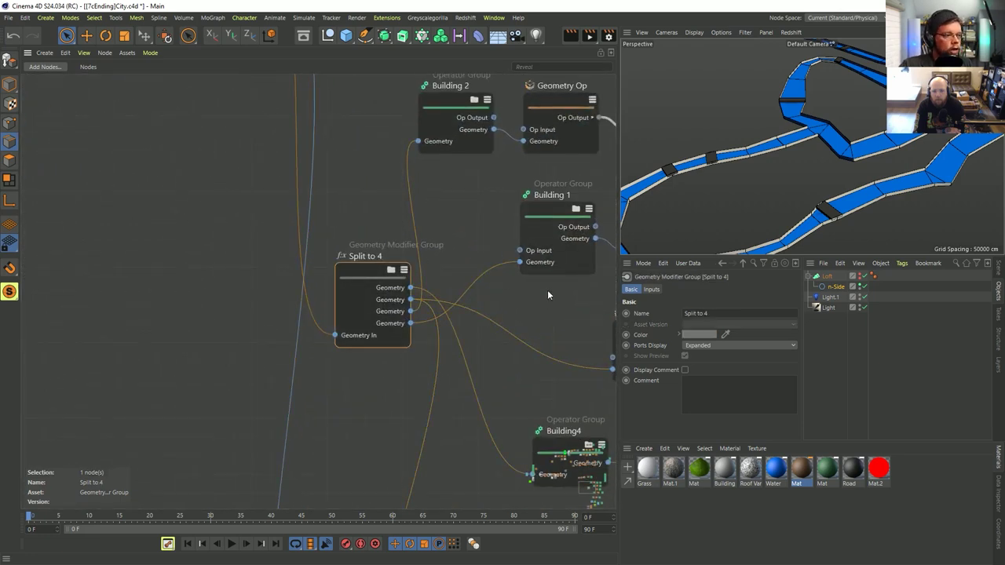
# Step: Look inside the Split to 4 group at its Random Selection nodes, and return to the main node graph
pyautogui.click(392, 271)
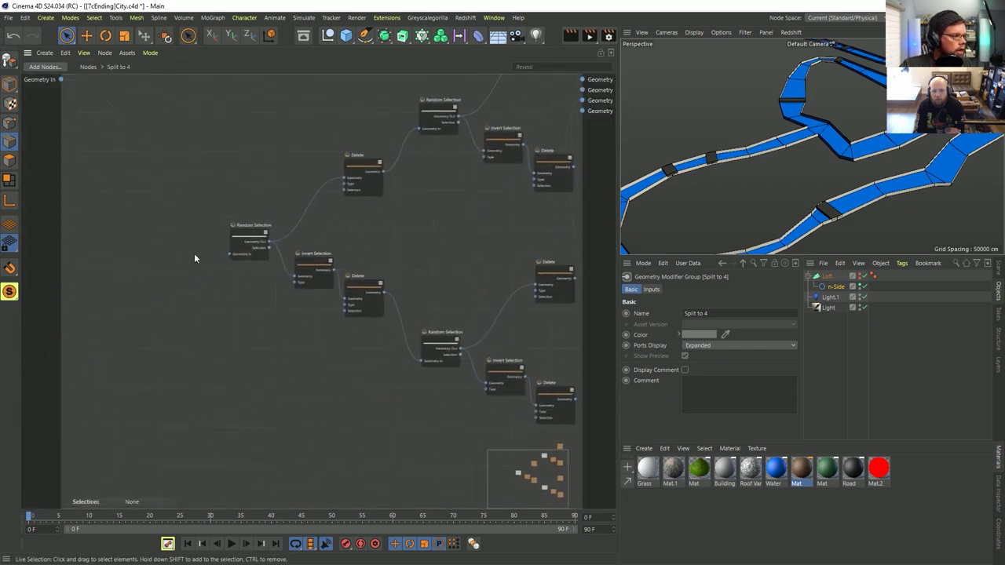
pyautogui.moveTo(306, 249); pyautogui.dragTo(232, 260, button='middle')
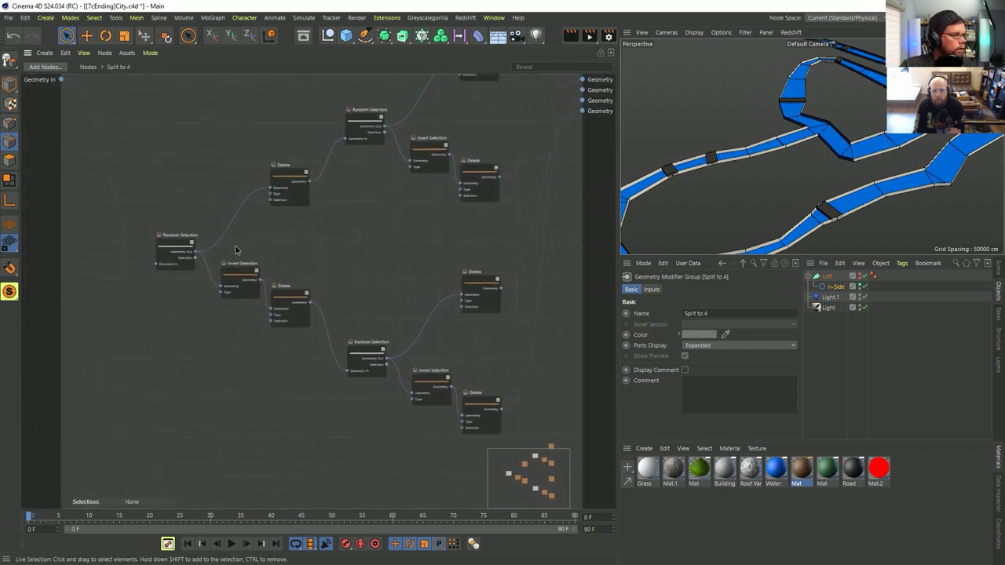
pyautogui.click(179, 253)
pyautogui.moveTo(288, 203); pyautogui.dragTo(200, 239, button='middle')
pyautogui.click(282, 157)
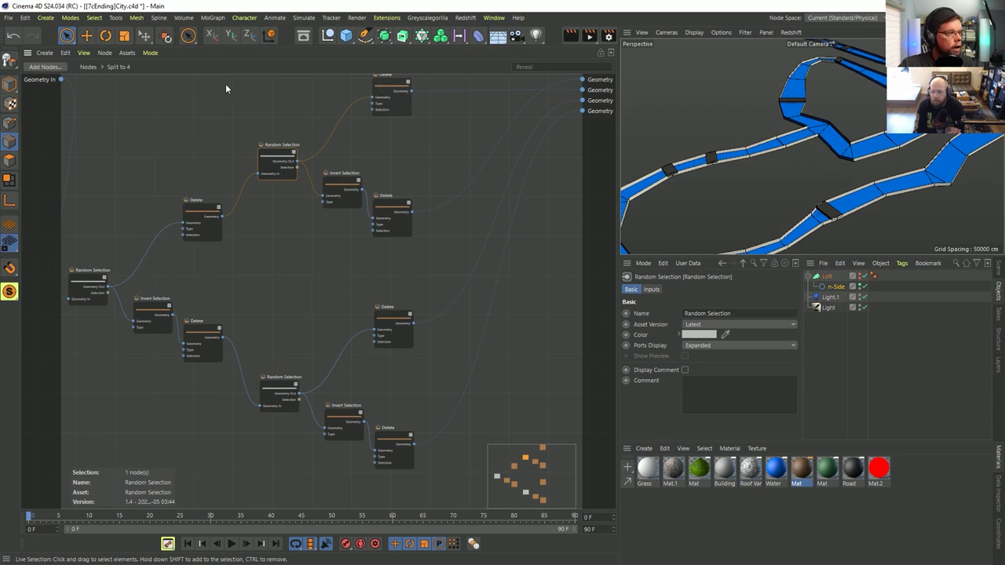
pyautogui.click(87, 68)
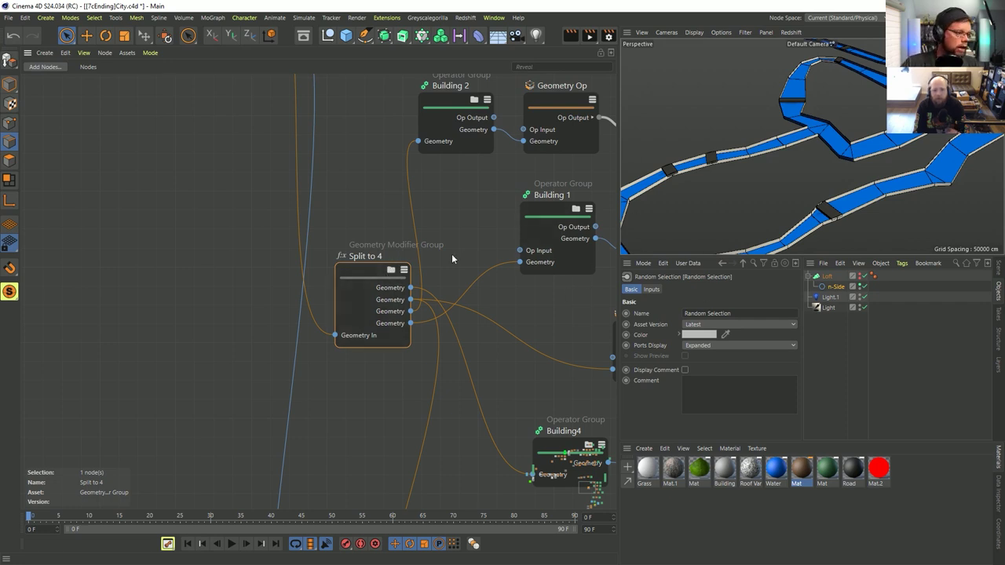
# Step: Duplicate the Split to 4 group beside the original and undo the copy
pyautogui.keyDown('ctrl'); pyautogui.moveTo(361, 273); pyautogui.dragTo(100, 290); pyautogui.keyUp('ctrl')
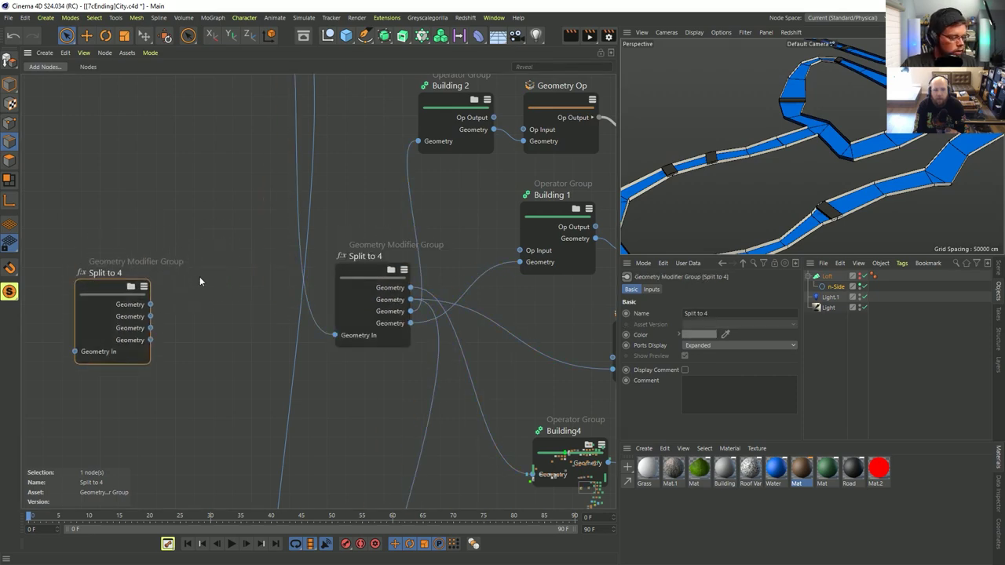
pyautogui.hotkey('ctrl', 'z')
# Step: Move the Scene Root beside the final Children Op, connect that node's Op Output to it, and view the full city
pyautogui.moveTo(451, 256); pyautogui.dragTo(249, 275, button='middle')
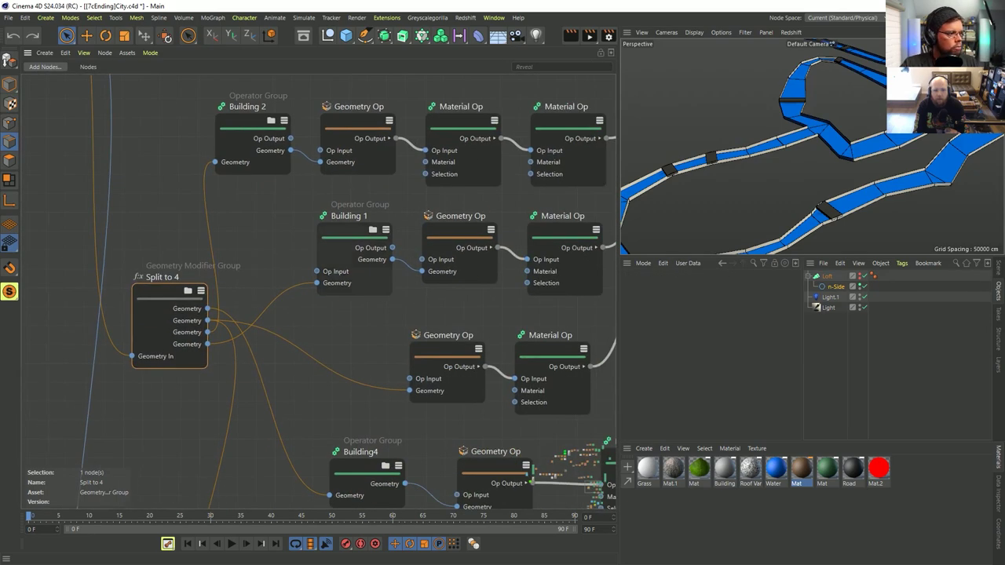
pyautogui.scroll(-3, 363, 287)
pyautogui.moveTo(340, 334); pyautogui.dragTo(290, 264, button='middle')
pyautogui.moveTo(384, 281); pyautogui.dragTo(342, 388, button='middle')
pyautogui.scroll(1, 343, 388)
pyautogui.moveTo(448, 142); pyautogui.dragTo(273, 458, button='middle')
pyautogui.scroll(-5, 382, 308)
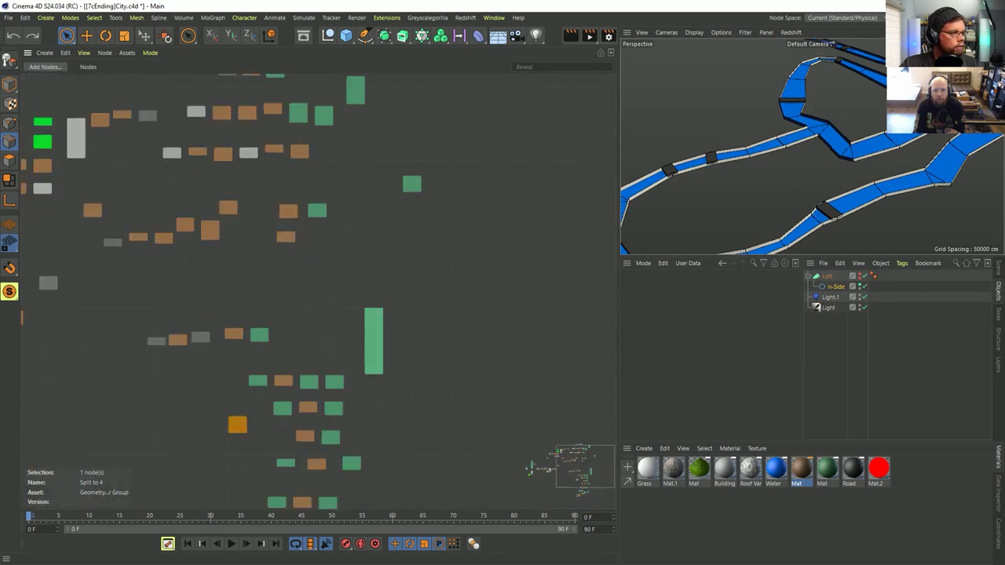
pyautogui.scroll(3, 382, 307)
pyautogui.moveTo(378, 171); pyautogui.dragTo(376, 264, button='middle')
pyautogui.moveTo(434, 160); pyautogui.dragTo(422, 446)
pyautogui.scroll(1, 423, 449)
pyautogui.moveTo(442, 431); pyautogui.dragTo(448, 318, button='middle')
pyautogui.scroll(3, 451, 313)
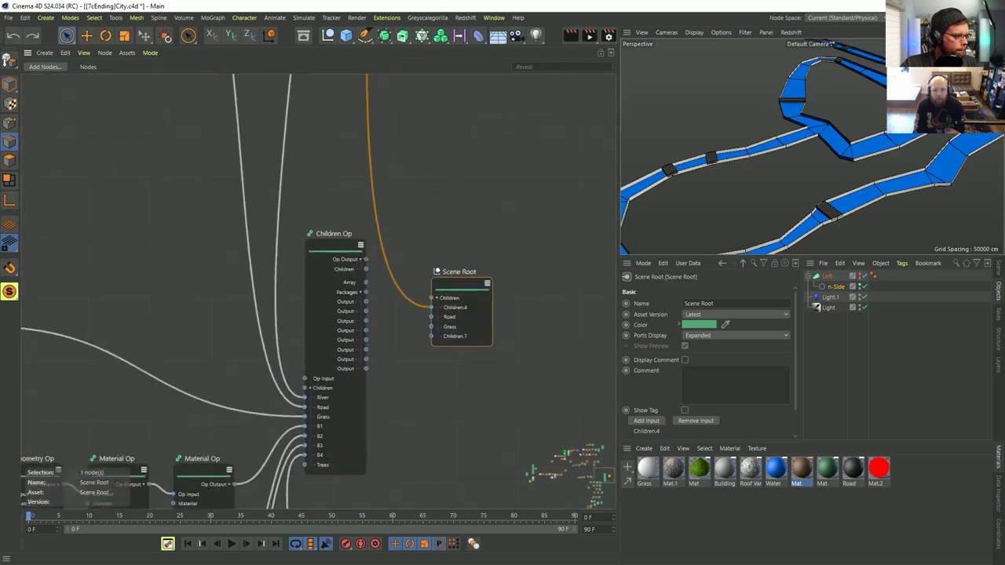
pyautogui.moveTo(448, 299); pyautogui.dragTo(364, 238)
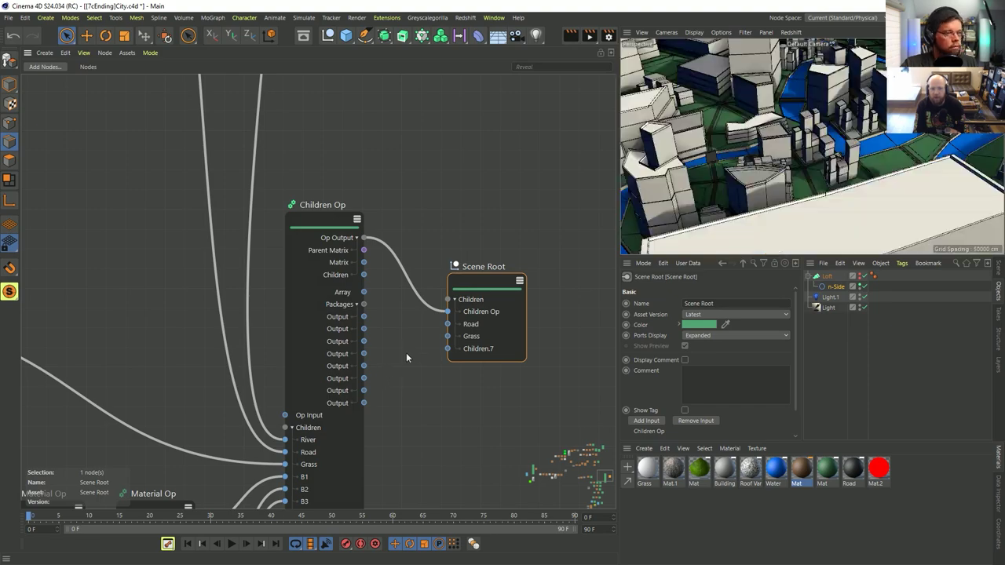
pyautogui.keyDown('alt'); pyautogui.moveTo(774, 143); pyautogui.dragTo(744, 172); pyautogui.keyUp('alt')
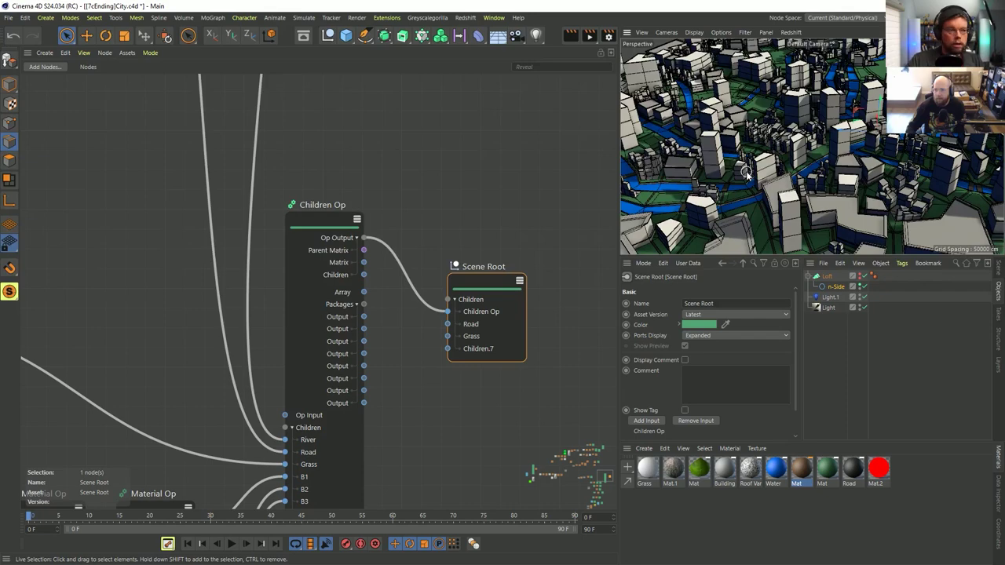
# Step: Return to the building branches and select the Split to 4 group, followed by the Building 2 group it feeds
pyautogui.keyDown('alt'); pyautogui.moveTo(466, 325); pyautogui.dragTo(705, 172, button='middle'); pyautogui.keyUp('alt')
pyautogui.scroll(-2, 500, 287)
pyautogui.scroll(-2, 610, 188)
pyautogui.keyDown('alt'); pyautogui.moveTo(358, 226); pyautogui.dragTo(360, 332, button='middle'); pyautogui.keyUp('alt')
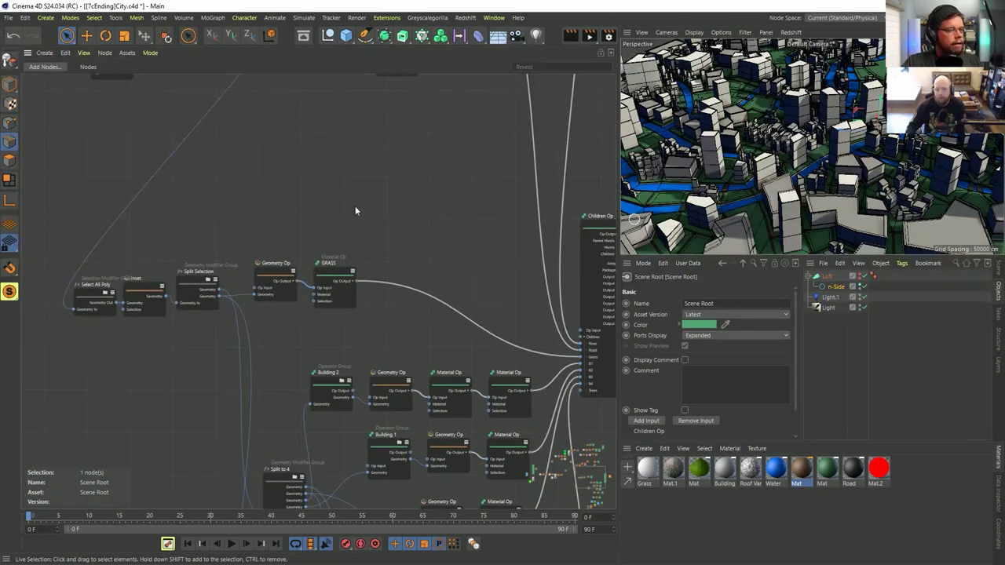
pyautogui.keyDown('alt'); pyautogui.moveTo(337, 76); pyautogui.dragTo(440, 288, button='middle'); pyautogui.keyUp('alt')
pyautogui.keyDown('alt'); pyautogui.moveTo(411, 414); pyautogui.dragTo(434, 178, button='middle'); pyautogui.keyUp('alt')
pyautogui.keyDown('alt'); pyautogui.moveTo(411, 403); pyautogui.dragTo(394, 242, button='middle'); pyautogui.keyUp('alt')
pyautogui.click(397, 317)
pyautogui.keyDown('alt'); pyautogui.moveTo(397, 354); pyautogui.dragTo(323, 306, button='middle'); pyautogui.keyUp('alt')
pyautogui.scroll(3, 322, 312)
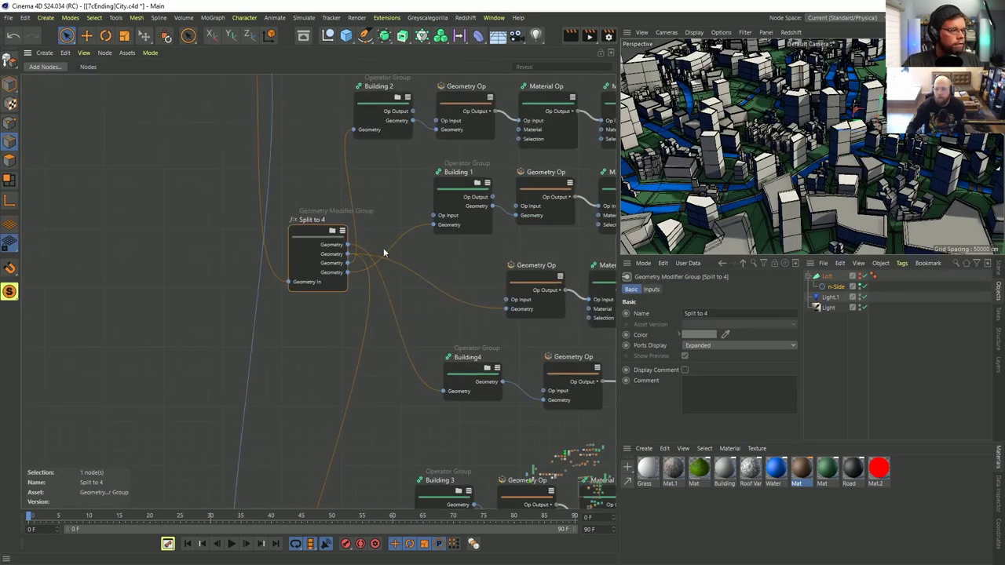
pyautogui.moveTo(383, 247); pyautogui.dragTo(307, 320, button='middle')
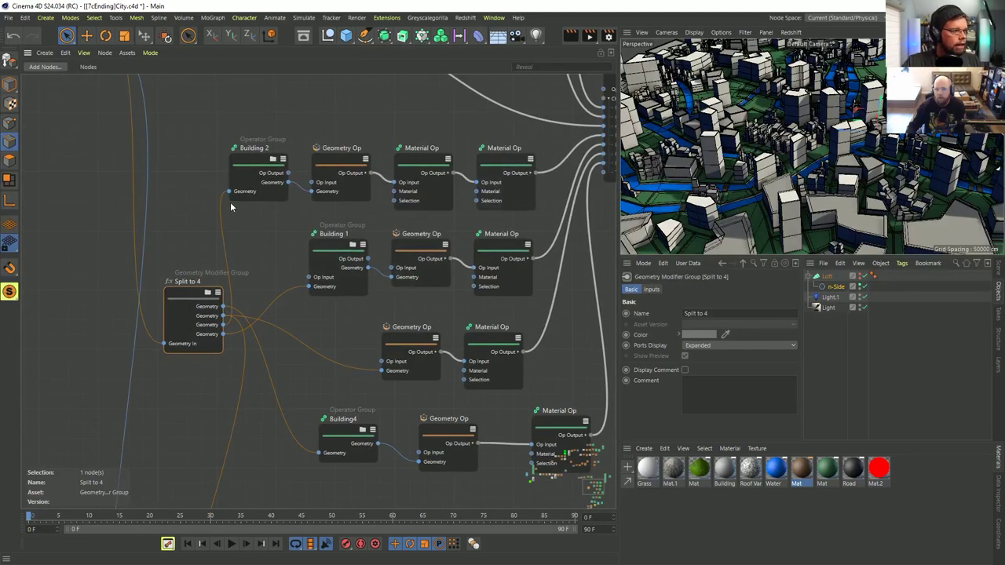
pyautogui.click(252, 177)
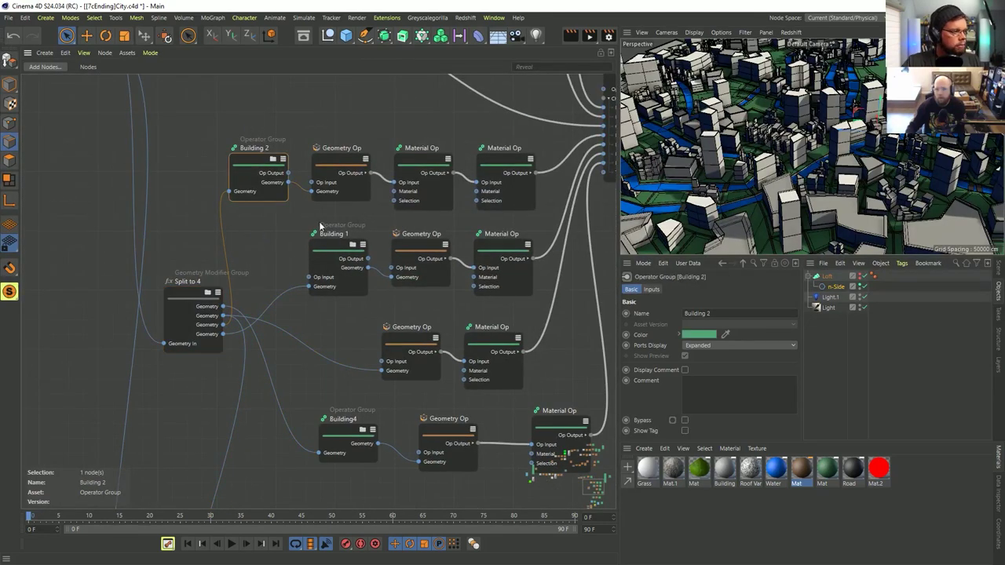
# Step: Examine the remaining building branches, selecting the Material Op in the branch below Building 1 and the Building4 group, and look over the city's green land
pyautogui.moveTo(454, 303); pyautogui.dragTo(379, 222, button='middle')
pyautogui.click(438, 302)
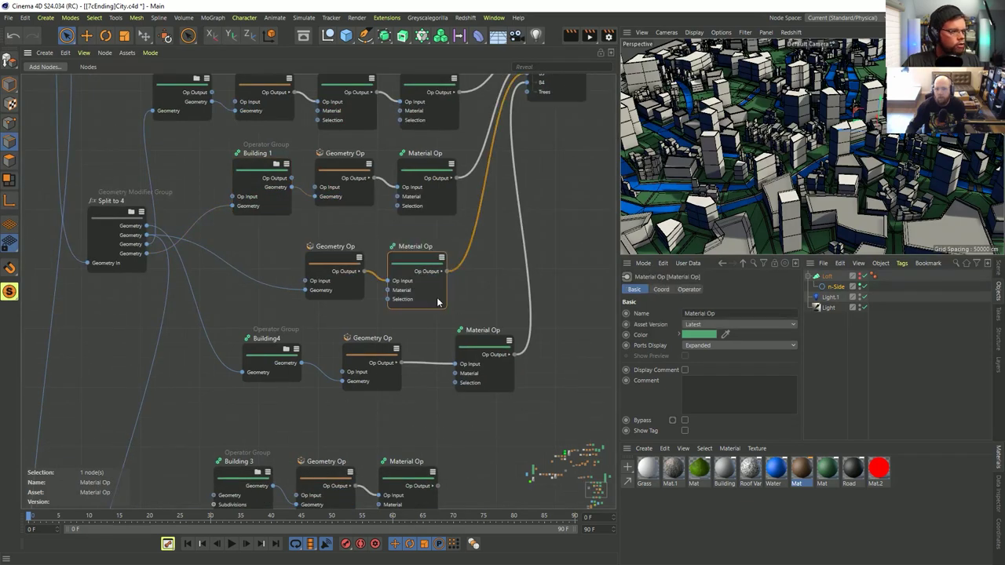
pyautogui.click(298, 371)
pyautogui.moveTo(396, 358); pyautogui.dragTo(328, 246, button='middle')
pyautogui.moveTo(245, 358); pyautogui.dragTo(342, 295, button='middle')
pyautogui.moveTo(416, 468); pyautogui.dragTo(364, 346, button='middle')
pyautogui.keyDown('alt'); pyautogui.moveTo(677, 189); pyautogui.dragTo(903, 196); pyautogui.keyUp('alt')
pyautogui.click(999, 271)
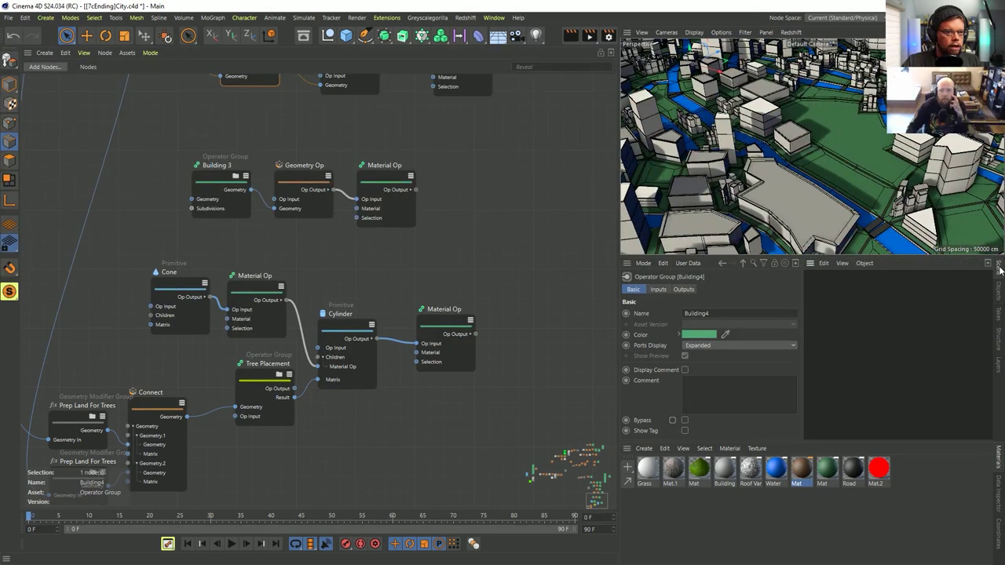
pyautogui.click(998, 295)
# Step: Select the Material Op at the end of the tree branch, after the Cylinder, and look at it up close
pyautogui.keyDown('alt'); pyautogui.moveTo(447, 249); pyautogui.dragTo(375, 294, button='middle'); pyautogui.keyUp('alt')
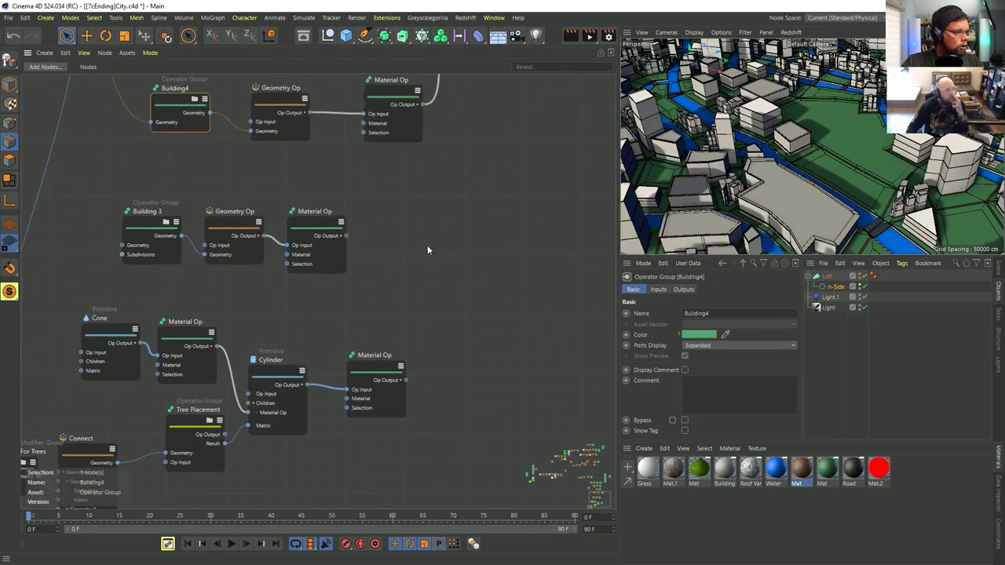
pyautogui.keyDown('alt'); pyautogui.moveTo(461, 204); pyautogui.dragTo(420, 392, button='middle'); pyautogui.keyUp('alt')
pyautogui.scroll(-2, 428, 221)
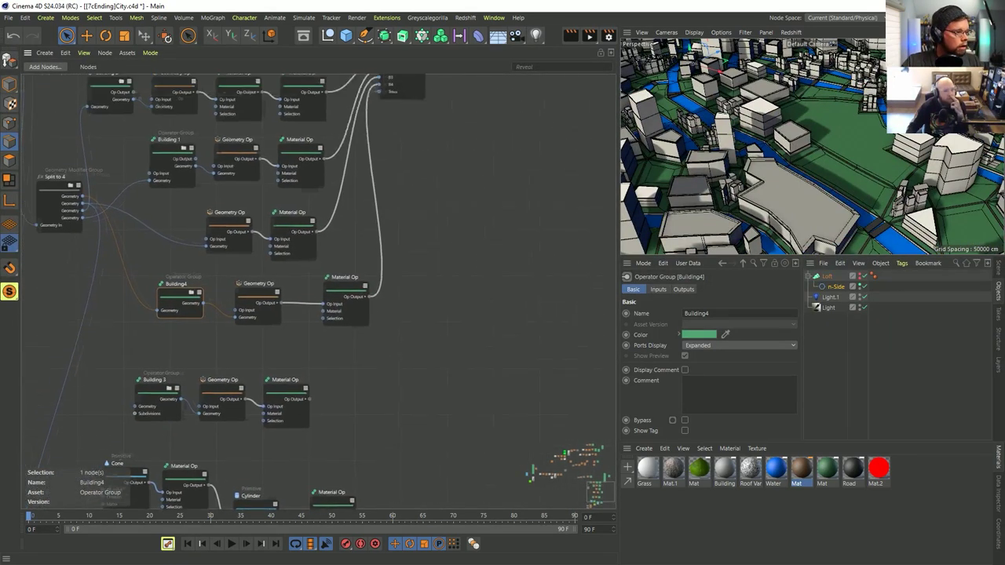
pyautogui.keyDown('alt'); pyautogui.moveTo(419, 391); pyautogui.dragTo(412, 436, button='right'); pyautogui.keyUp('alt')
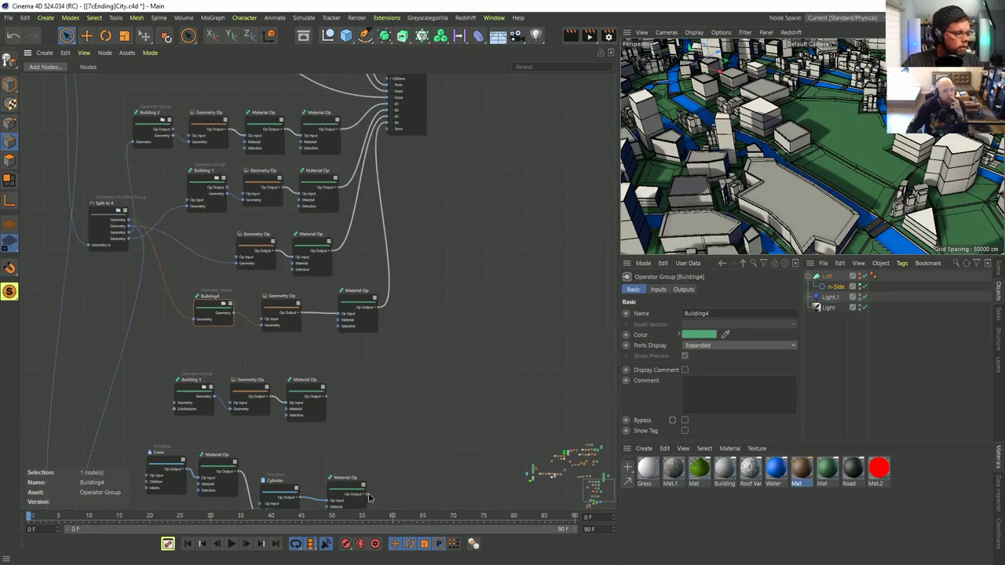
pyautogui.moveTo(364, 459); pyautogui.dragTo(343, 503)
pyautogui.keyDown('alt'); pyautogui.moveTo(342, 502); pyautogui.dragTo(345, 346, button='middle'); pyautogui.keyUp('alt')
pyautogui.keyDown('alt'); pyautogui.moveTo(345, 345); pyautogui.dragTo(377, 333, button='right'); pyautogui.keyUp('alt')
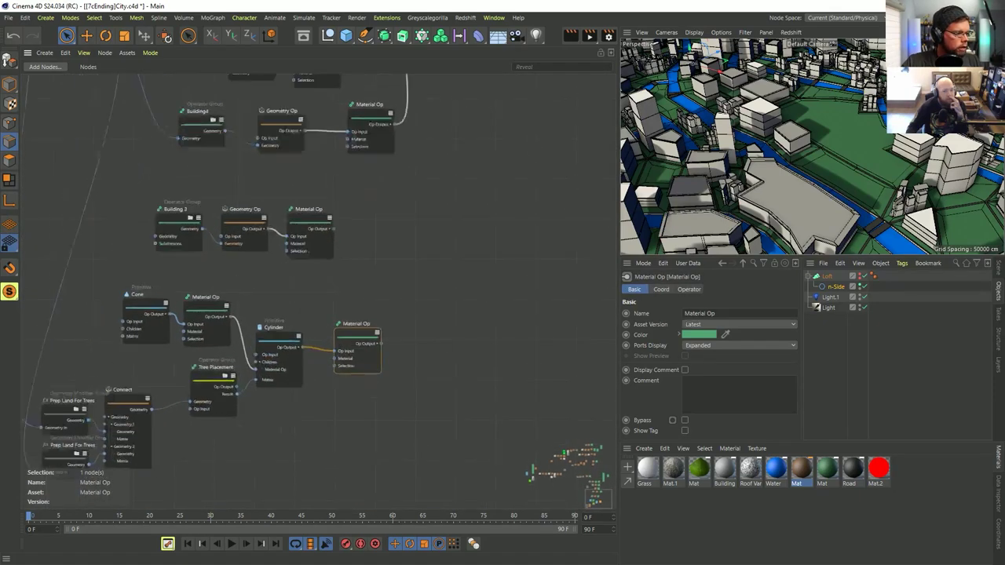
pyautogui.scroll(4, 347, 343)
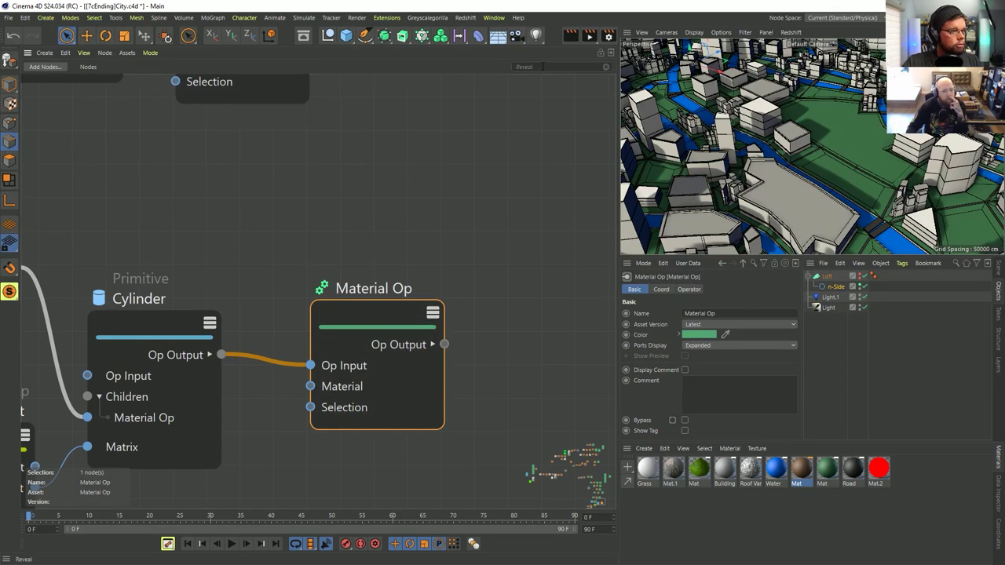
pyautogui.doubleClick(413, 212)
pyautogui.write('mater')
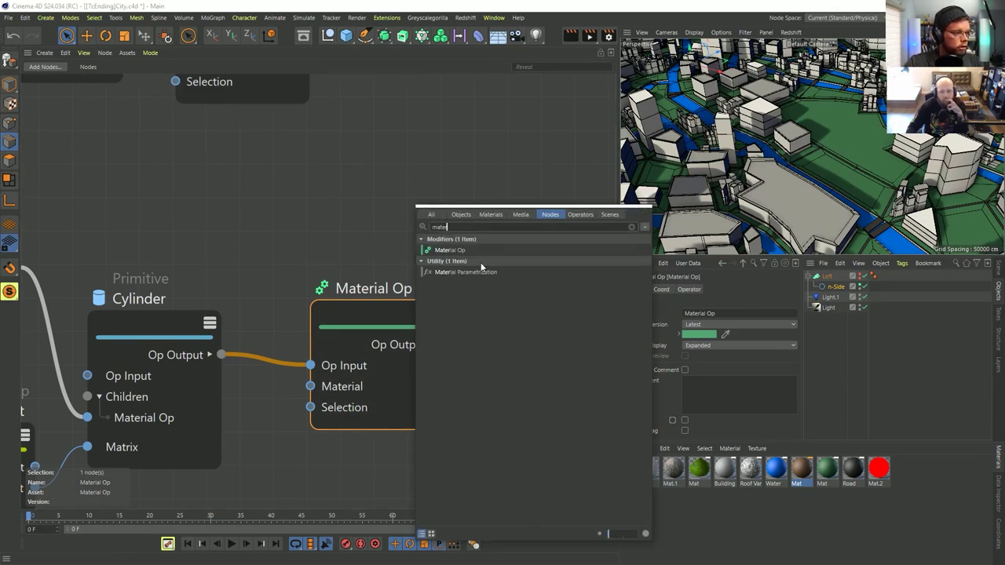
pyautogui.click(453, 252)
pyautogui.click(408, 253)
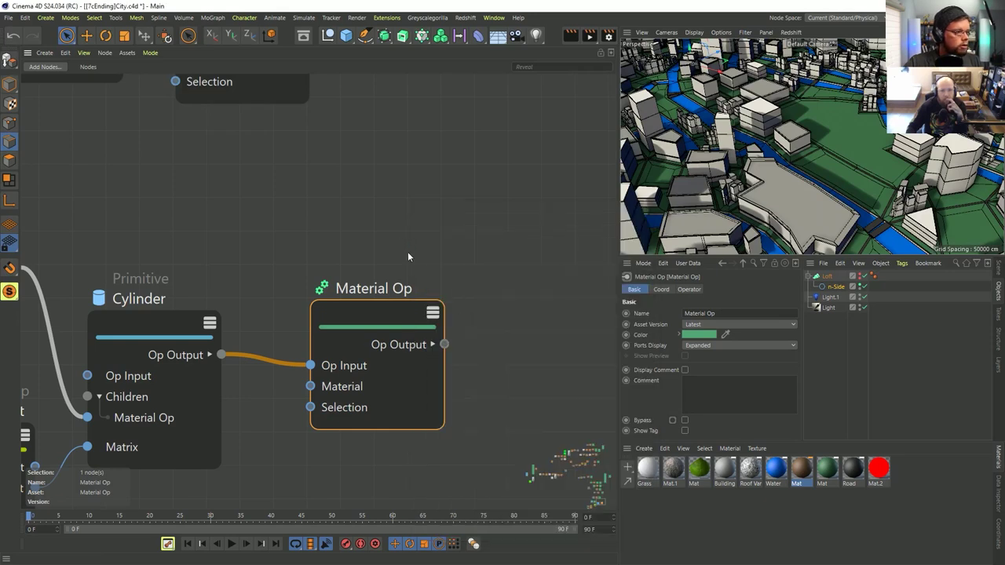
# Step: Show the Operator settings of the tree branch's Material Op and connect its Op Output to the Trees input of the final Children Op
pyautogui.click(690, 289)
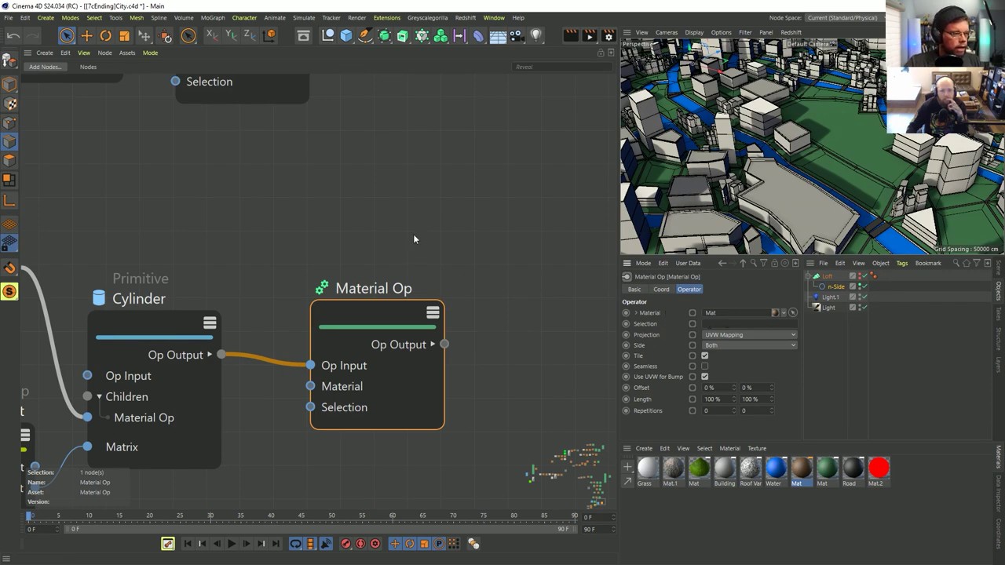
pyautogui.scroll(-3, 411, 235)
pyautogui.scroll(-2, 421, 400)
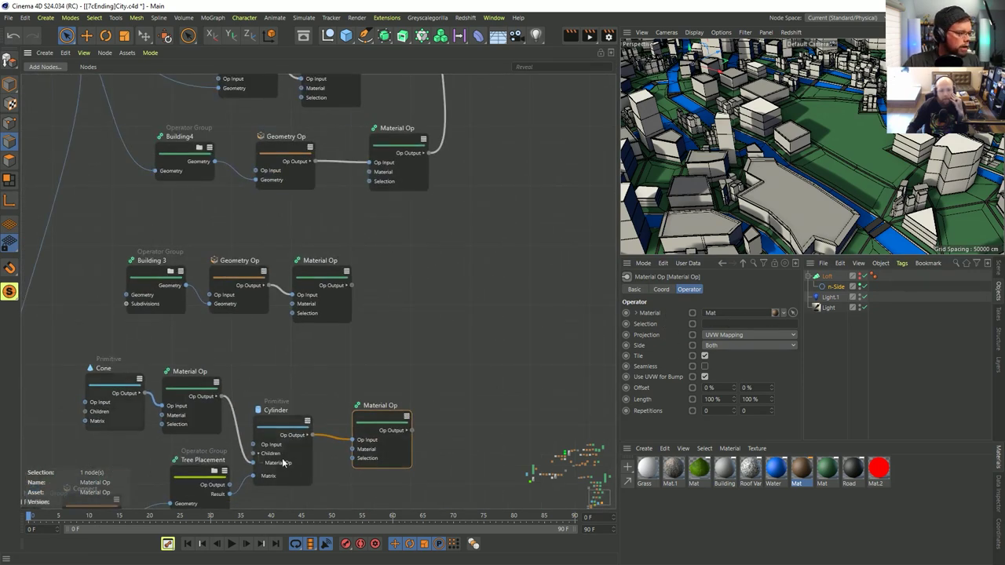
pyautogui.scroll(-3, 367, 463)
pyautogui.scroll(-2, 368, 463)
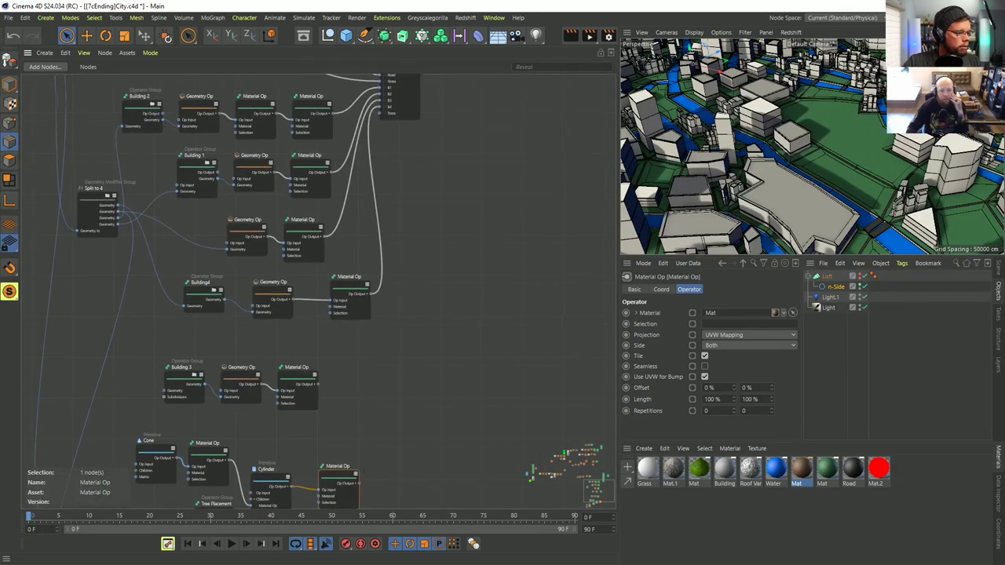
pyautogui.moveTo(358, 483); pyautogui.dragTo(380, 113)
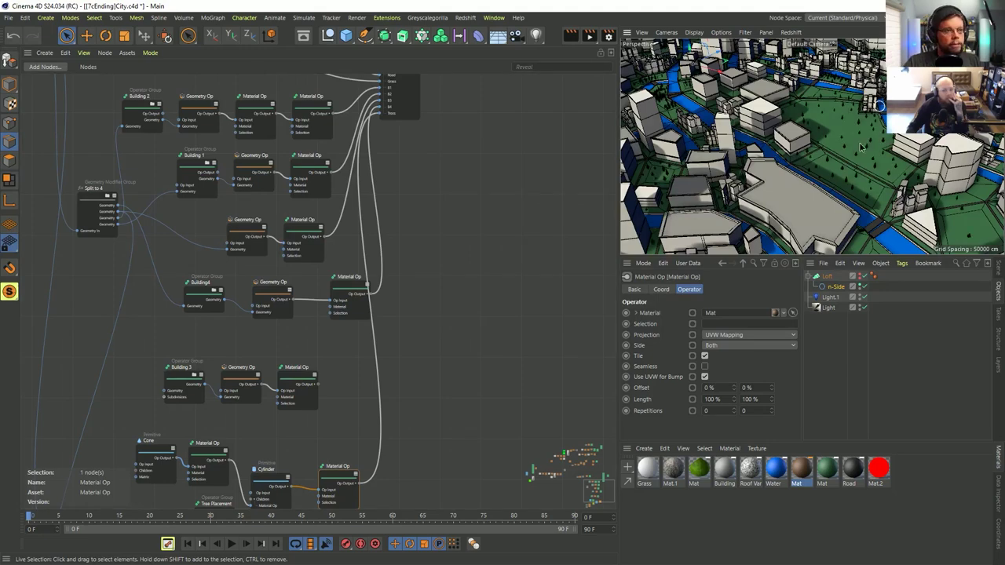
# Step: Examine the cone trees scattered over the city's green land, both up close and along the outer river blocks
pyautogui.scroll(5, 854, 145)
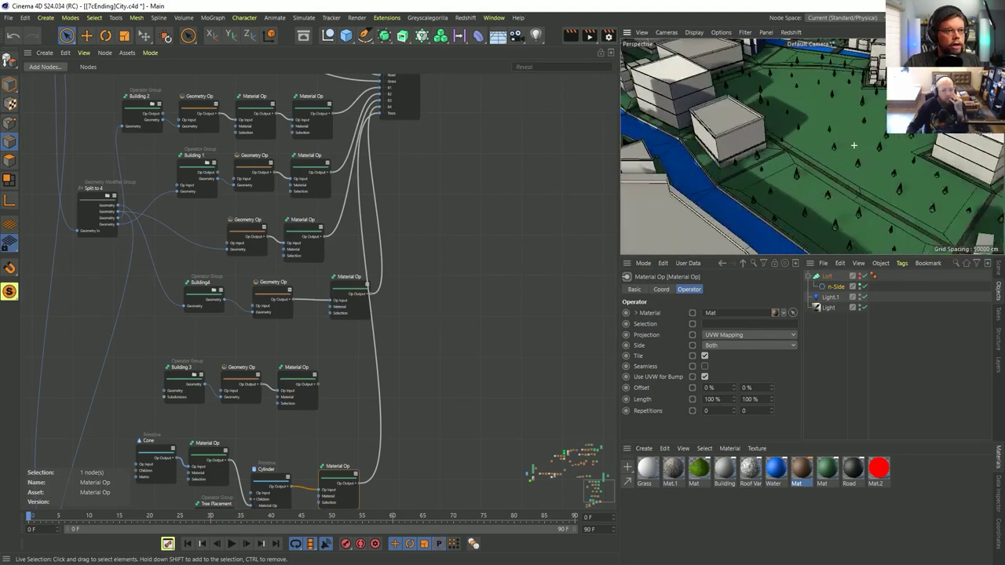
pyautogui.scroll(5, 853, 146)
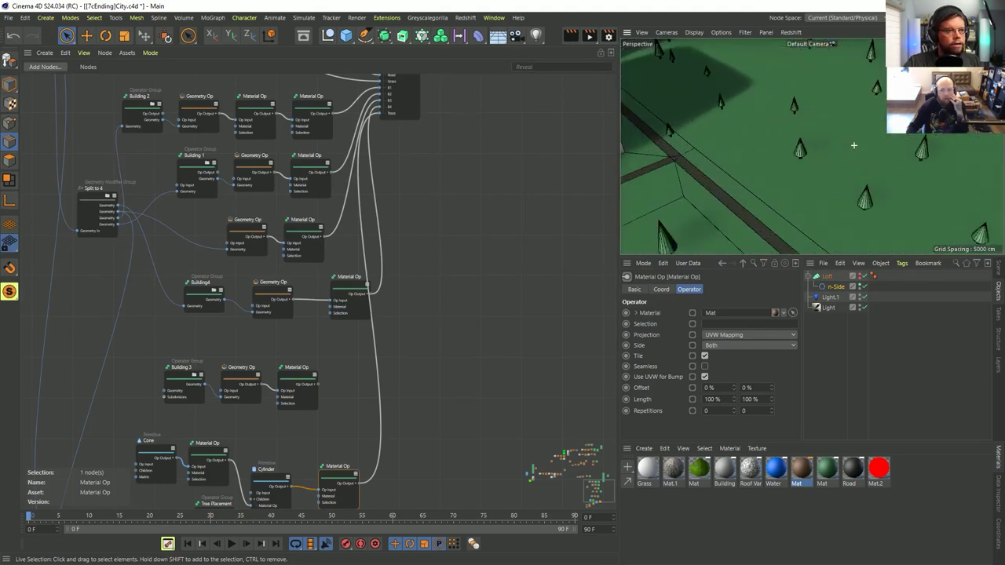
pyautogui.scroll(-6, 768, 135)
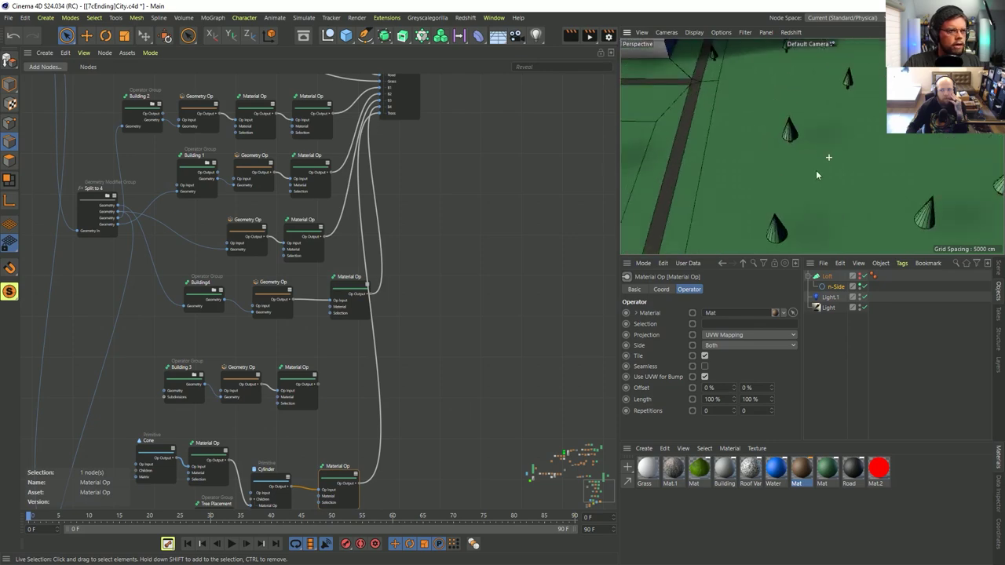
pyautogui.scroll(-10, 694, 208)
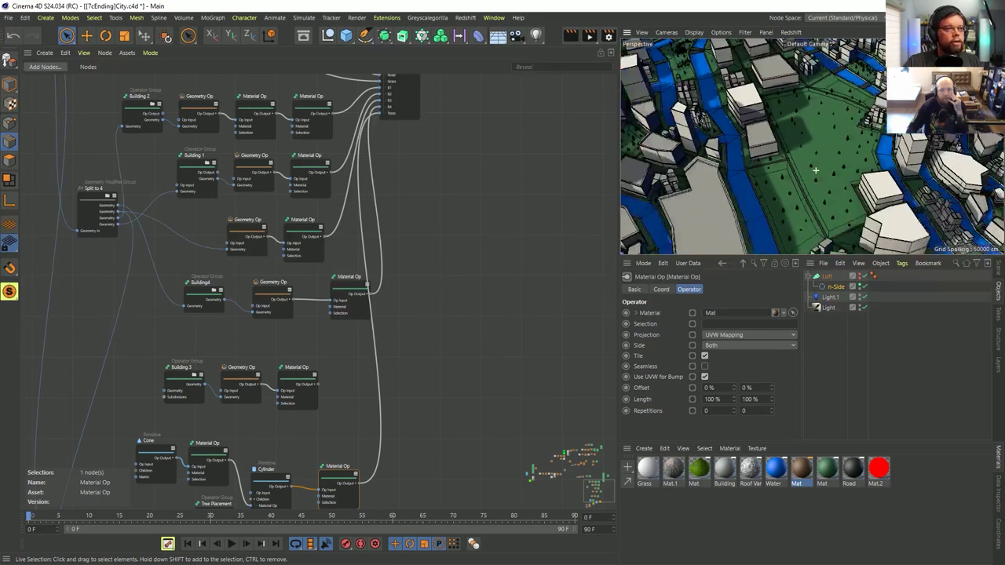
pyautogui.keyDown('alt'); pyautogui.moveTo(817, 171); pyautogui.dragTo(942, 210); pyautogui.keyUp('alt')
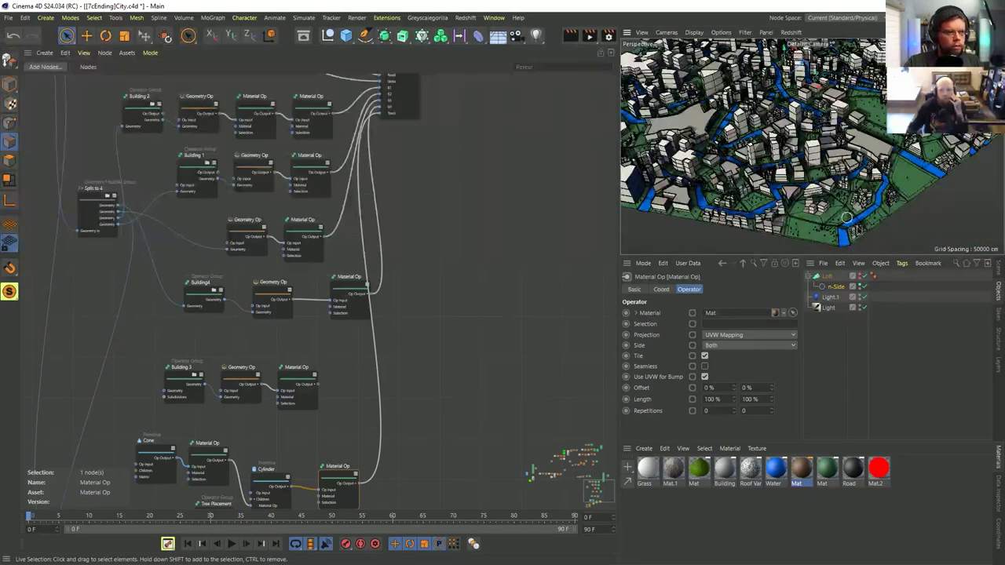
pyautogui.scroll(5, 938, 211)
pyautogui.scroll(5, 766, 232)
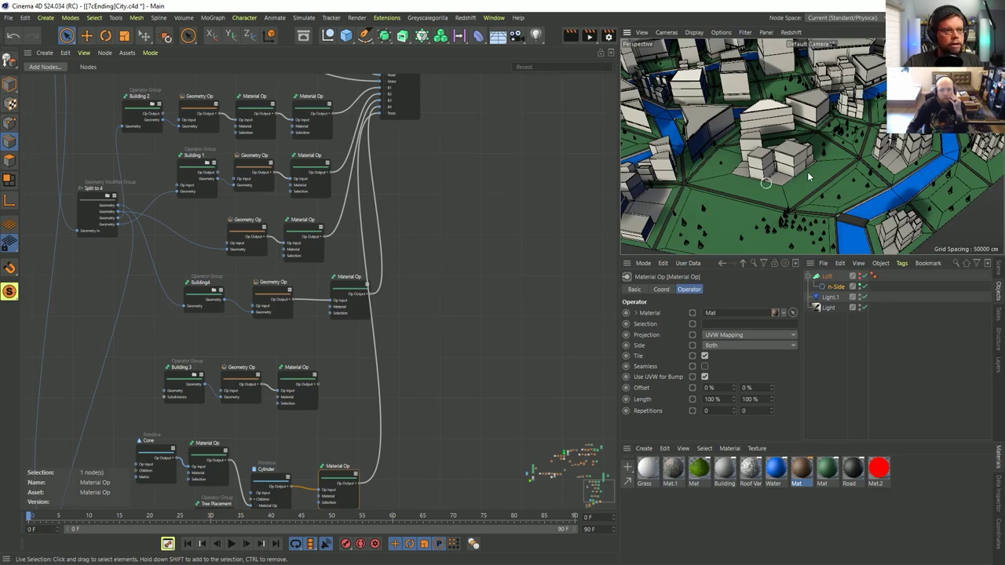
pyautogui.keyDown('alt'); pyautogui.moveTo(767, 230); pyautogui.dragTo(740, 153, button='middle'); pyautogui.keyUp('alt')
pyautogui.keyDown('alt'); pyautogui.moveTo(825, 134); pyautogui.dragTo(847, 188); pyautogui.keyUp('alt')
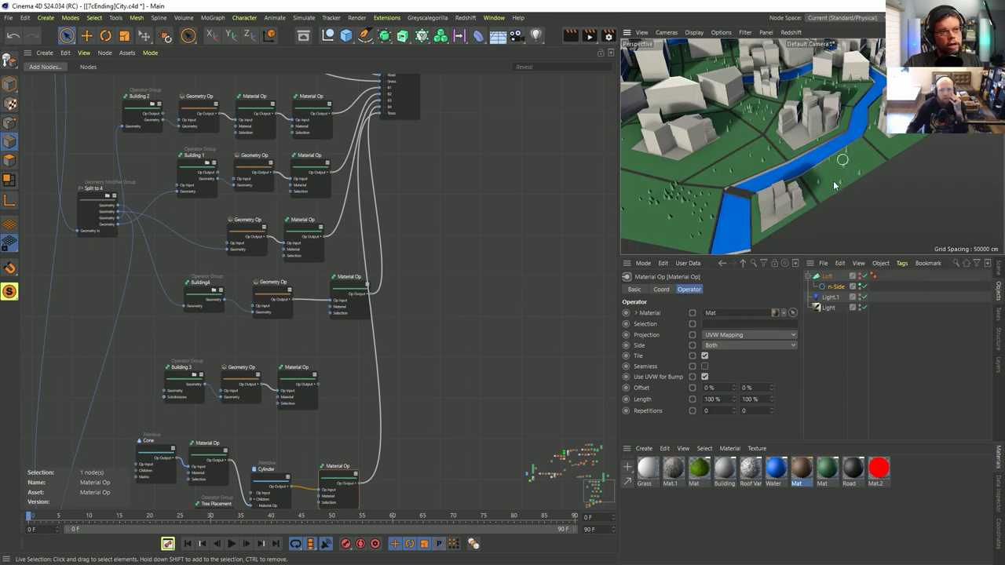
# Step: Display the city with Gouraud Shading (Lines) and inspect the riverside trees and the buildings from several angles
pyautogui.press('n')
pyautogui.press('b')
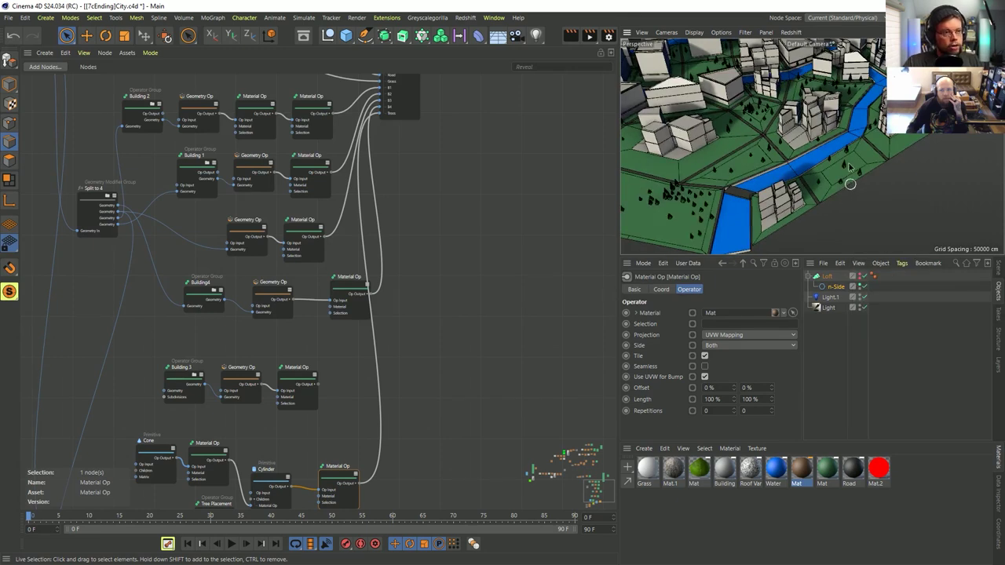
pyautogui.keyDown('alt'); pyautogui.moveTo(850, 183); pyautogui.dragTo(848, 163); pyautogui.keyUp('alt')
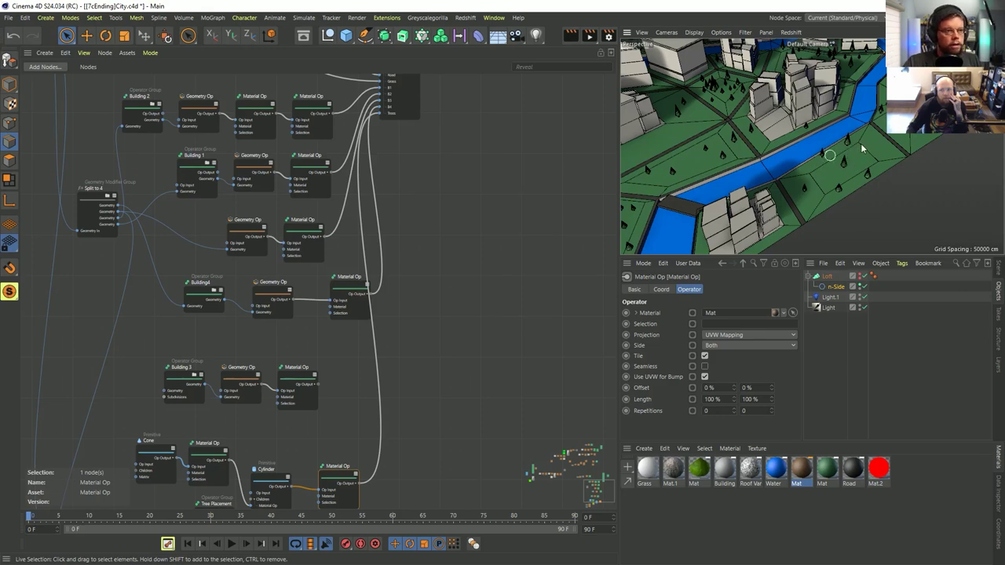
pyautogui.keyDown('alt'); pyautogui.moveTo(852, 161); pyautogui.dragTo(732, 208); pyautogui.keyUp('alt')
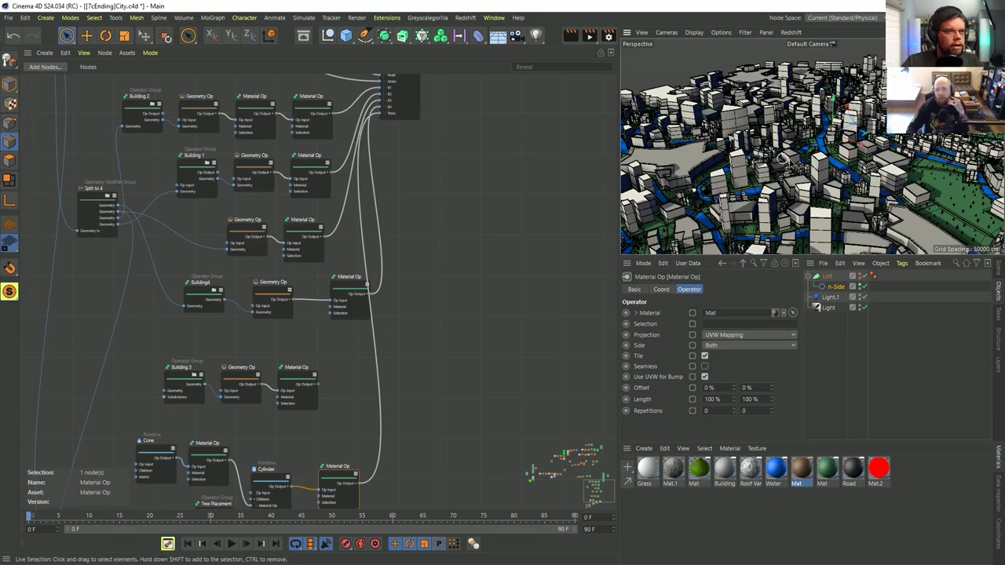
pyautogui.keyDown('alt'); pyautogui.moveTo(789, 159); pyautogui.dragTo(740, 193); pyautogui.keyUp('alt')
pyautogui.keyDown('alt'); pyautogui.moveTo(807, 191); pyautogui.dragTo(802, 162); pyautogui.keyUp('alt')
pyautogui.moveTo(809, 212)
pyautogui.keyDown('alt'); pyautogui.mouseDown()
pyautogui.moveTo(816, 161)
pyautogui.moveTo(923, 179)
pyautogui.moveTo(775, 192)
pyautogui.moveTo(774, 210)
pyautogui.moveTo(836, 228)
pyautogui.moveTo(735, 168)
pyautogui.moveTo(797, 186)
pyautogui.mouseUp(); pyautogui.keyUp('alt')
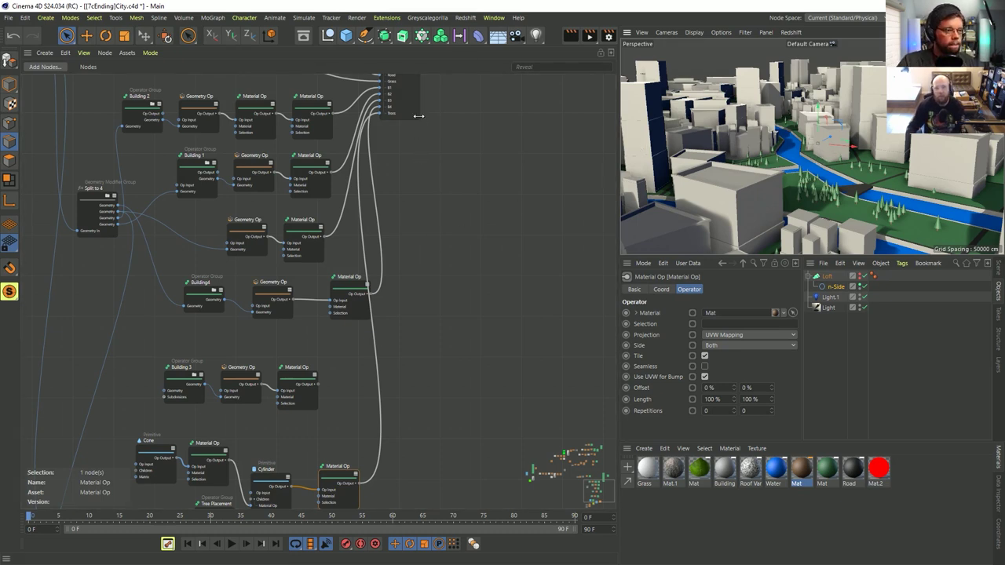
# Step: Look over the node graph's extent and examine the complete city with its rivers, buildings and trees from different directions
pyautogui.scroll(-4, 416, 187)
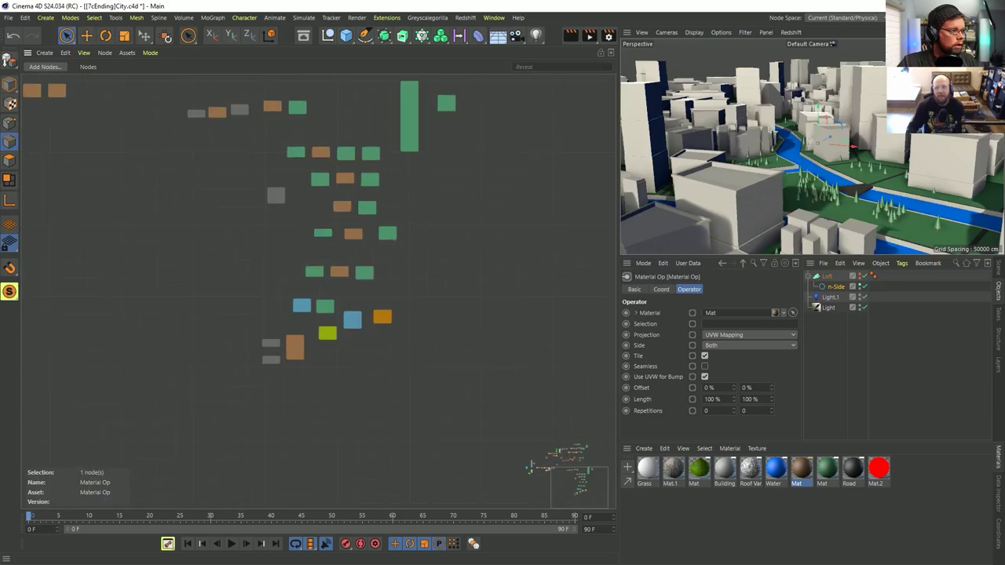
pyautogui.scroll(3, 416, 187)
pyautogui.scroll(1, 391, 197)
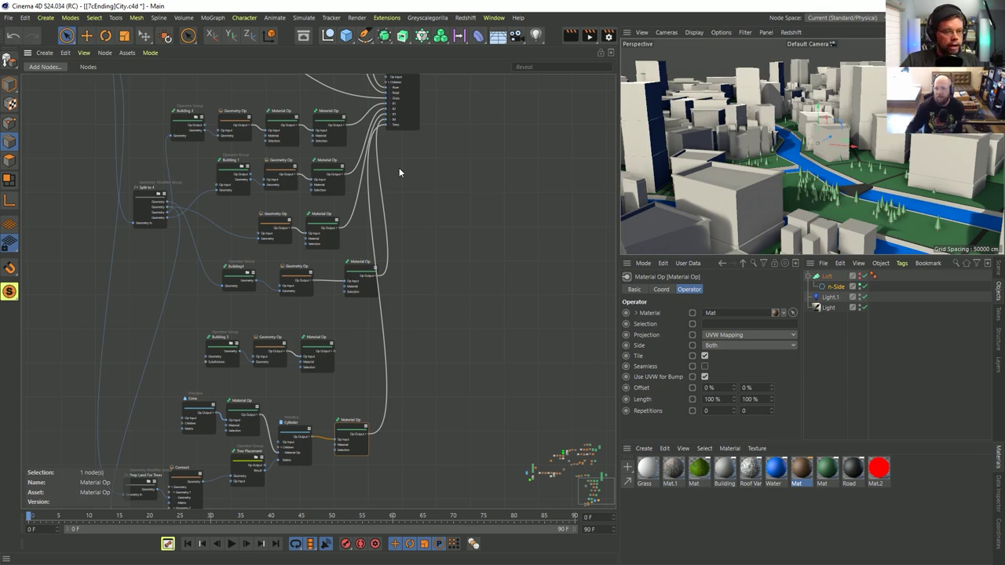
pyautogui.keyDown('alt'); pyautogui.moveTo(888, 145); pyautogui.dragTo(850, 179); pyautogui.keyUp('alt')
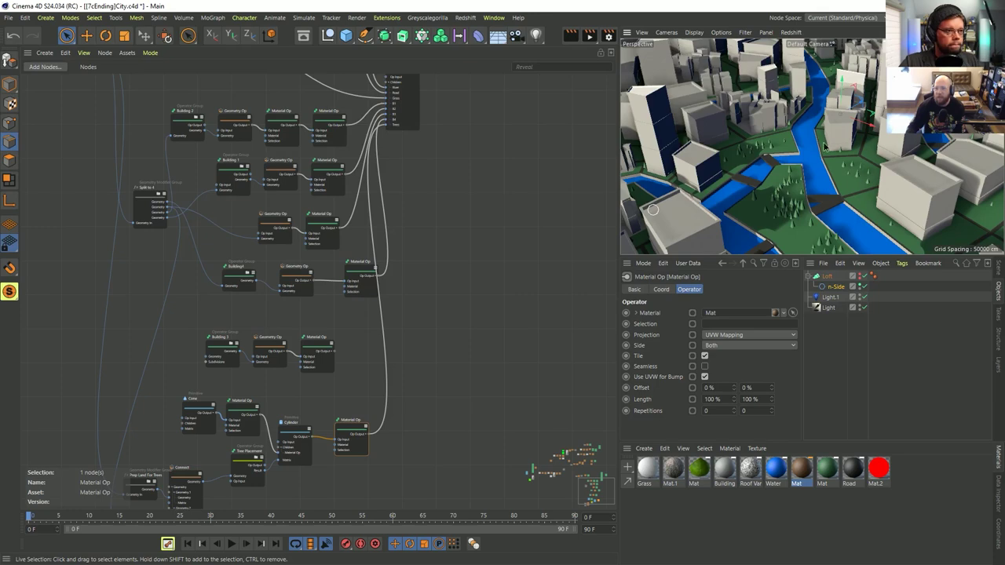
pyautogui.keyDown('alt'); pyautogui.moveTo(826, 142); pyautogui.dragTo(743, 158, button='right'); pyautogui.keyUp('alt')
pyautogui.keyDown('alt'); pyautogui.moveTo(811, 146); pyautogui.dragTo(825, 218, button='middle'); pyautogui.keyUp('alt')
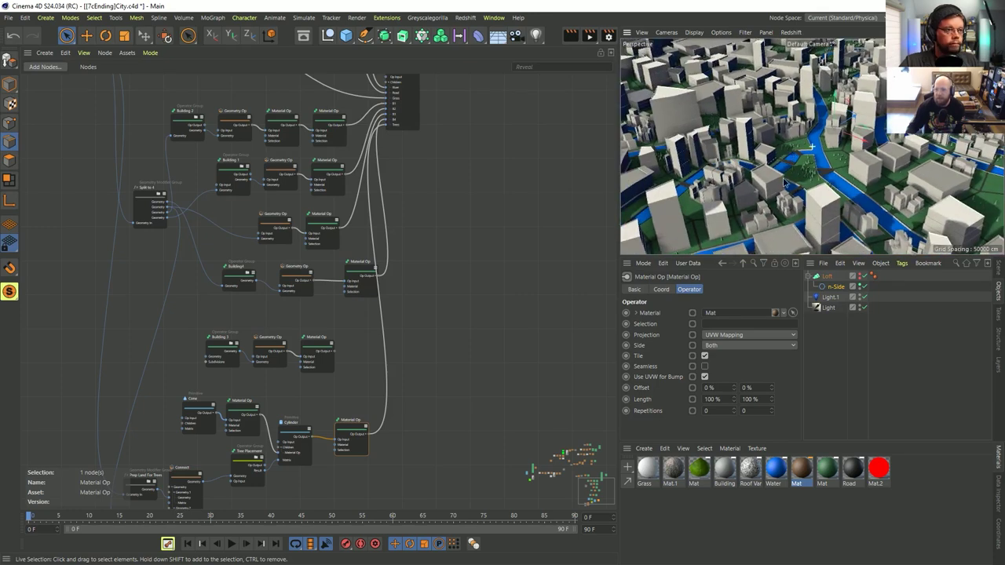
pyautogui.scroll(2, 824, 218)
pyautogui.scroll(2, 793, 188)
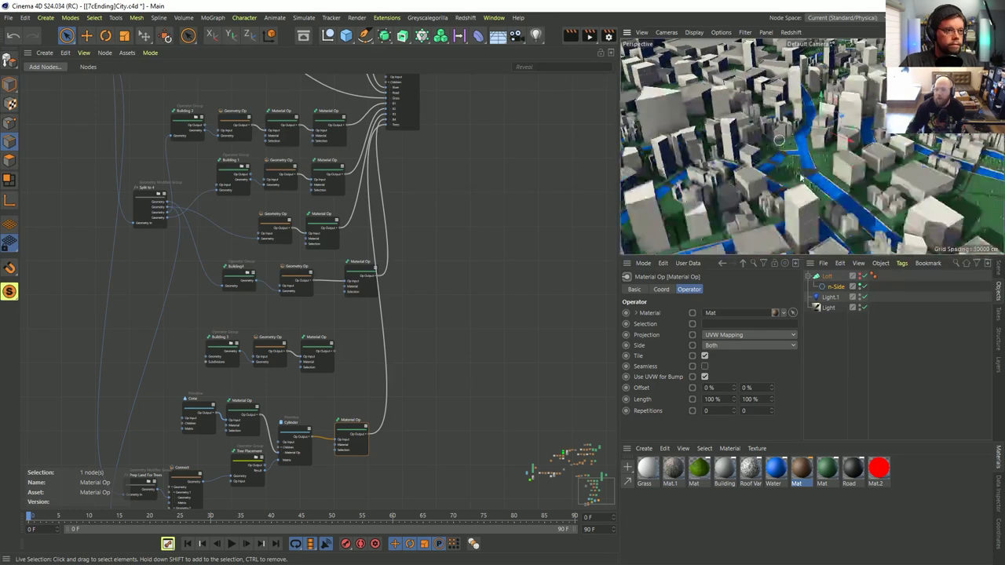
pyautogui.keyDown('alt'); pyautogui.moveTo(760, 174); pyautogui.dragTo(784, 168); pyautogui.keyUp('alt')
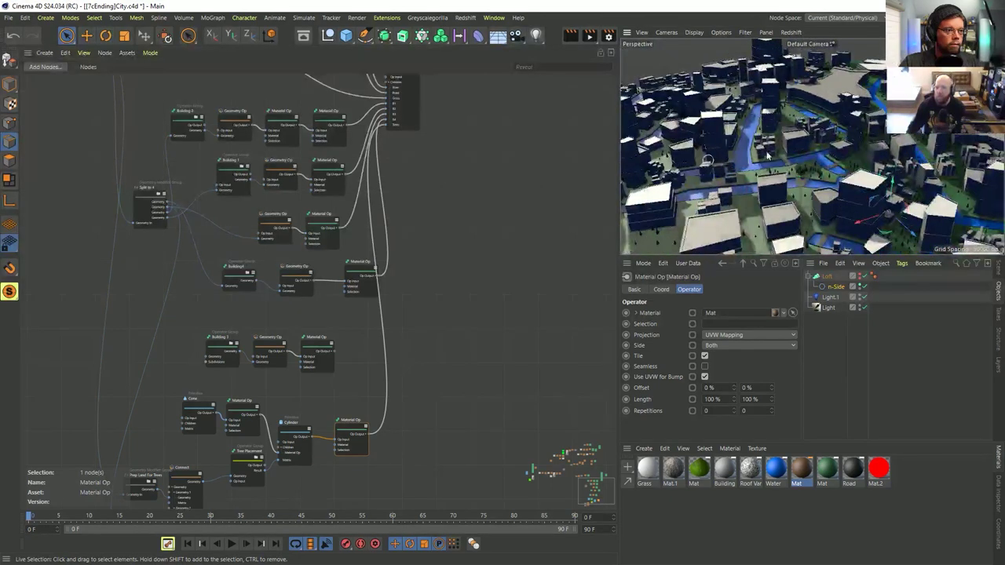
pyautogui.keyDown('alt'); pyautogui.moveTo(783, 164); pyautogui.dragTo(806, 175, button='right'); pyautogui.keyUp('alt')
pyautogui.keyDown('alt'); pyautogui.moveTo(806, 175); pyautogui.dragTo(959, 168); pyautogui.keyUp('alt')
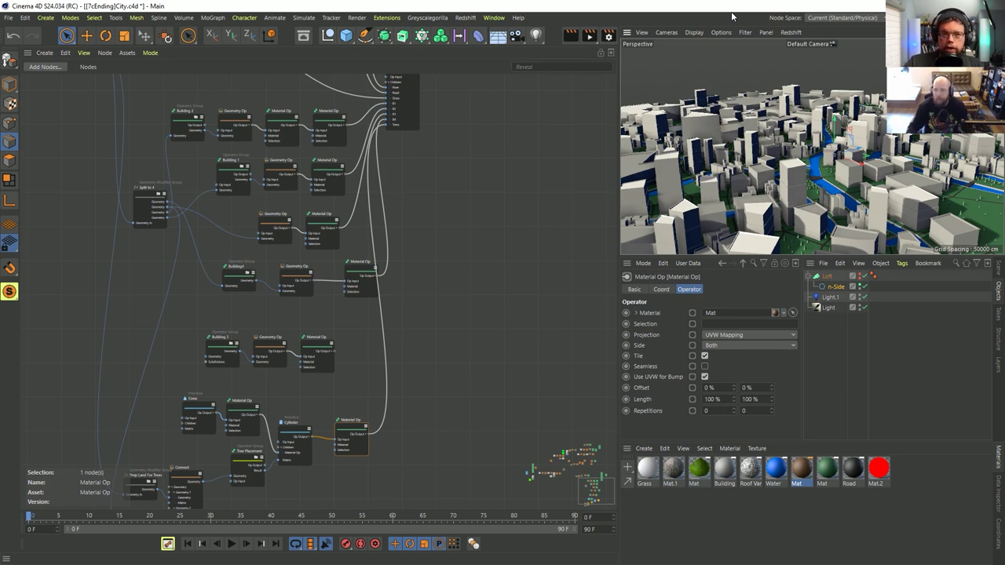
# Step: View the wide city layout and move in on the building clusters and bridges along the rivers
pyautogui.keyDown('alt'); pyautogui.moveTo(794, 167); pyautogui.dragTo(787, 195); pyautogui.keyUp('alt')
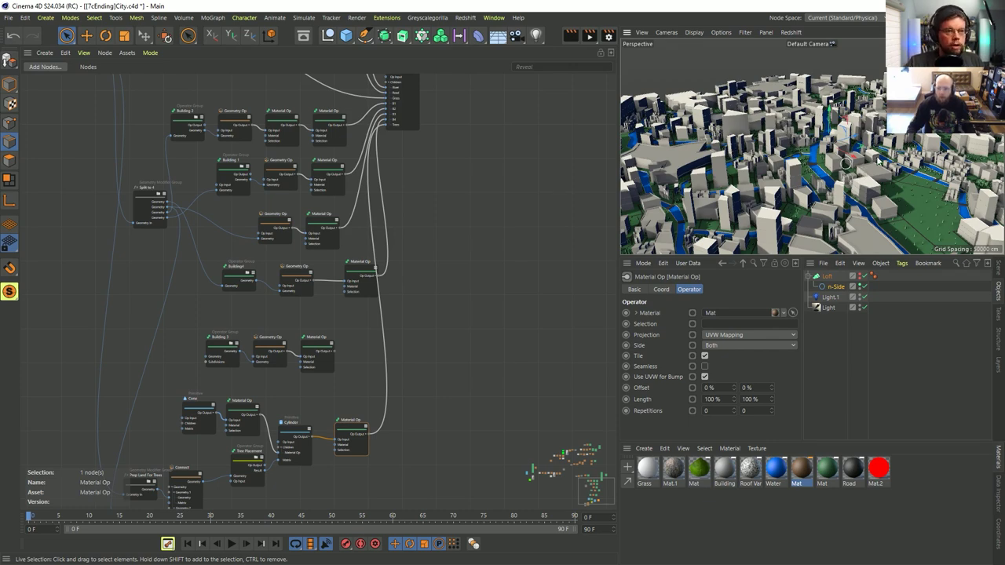
pyautogui.keyDown('alt'); pyautogui.moveTo(898, 157); pyautogui.dragTo(687, 176); pyautogui.keyUp('alt')
pyautogui.keyDown('alt'); pyautogui.moveTo(688, 176); pyautogui.dragTo(935, 143, button='right'); pyautogui.keyUp('alt')
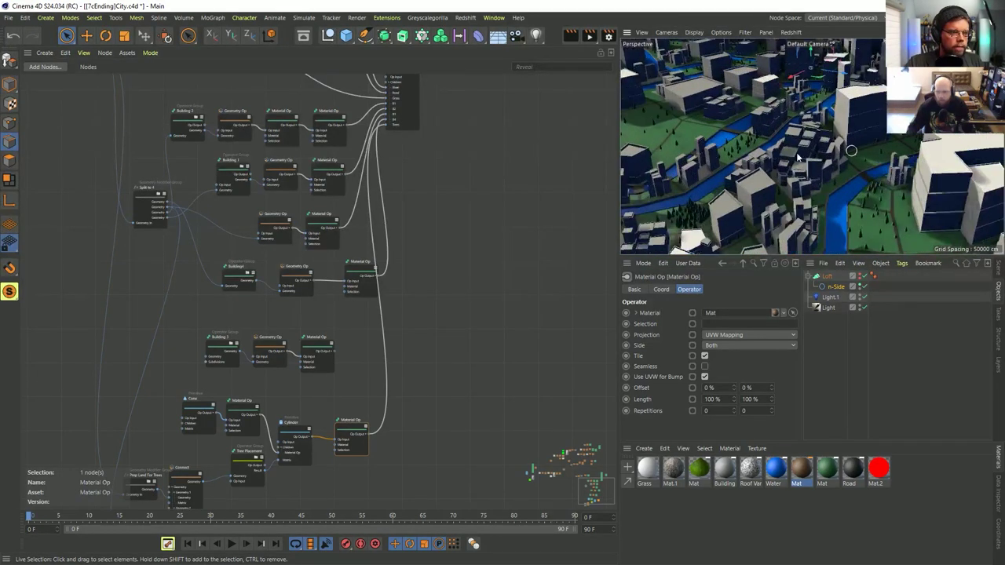
pyautogui.moveTo(786, 153)
pyautogui.keyDown('alt'); pyautogui.mouseDown()
pyautogui.moveTo(656, 154)
pyautogui.moveTo(739, 157)
pyautogui.moveTo(774, 118)
pyautogui.moveTo(785, 62)
pyautogui.moveTo(786, 142)
pyautogui.moveTo(762, 153)
pyautogui.moveTo(632, 161)
pyautogui.mouseUp(); pyautogui.keyUp('alt')
# Step: Look over the Cone, Cylinder and Tree Placement nodes and the building clusters along the city's rivers
pyautogui.keyDown('alt'); pyautogui.moveTo(370, 419); pyautogui.dragTo(399, 365, button='middle'); pyautogui.keyUp('alt')
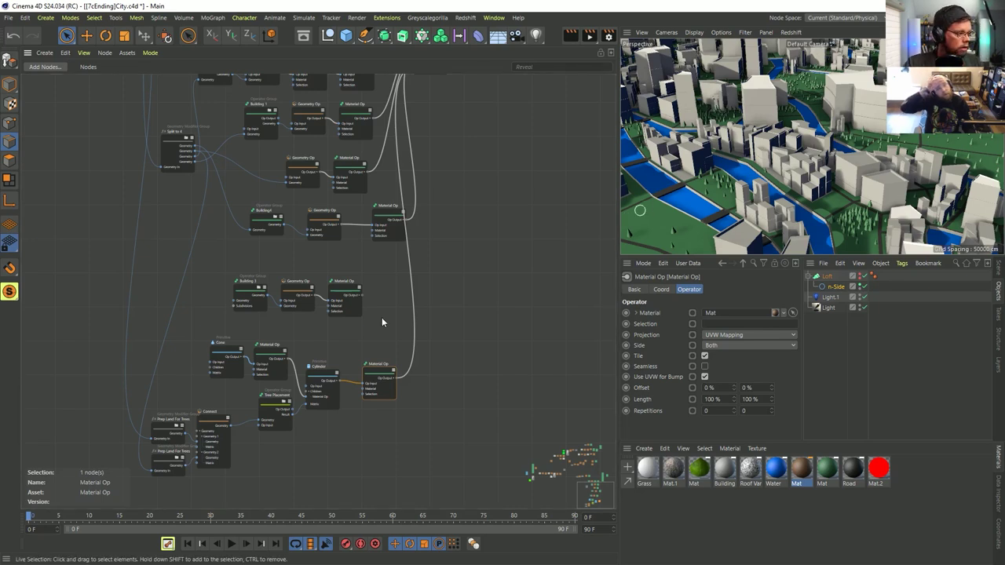
pyautogui.keyDown('alt'); pyautogui.moveTo(329, 333); pyautogui.dragTo(395, 256, button='middle'); pyautogui.keyUp('alt')
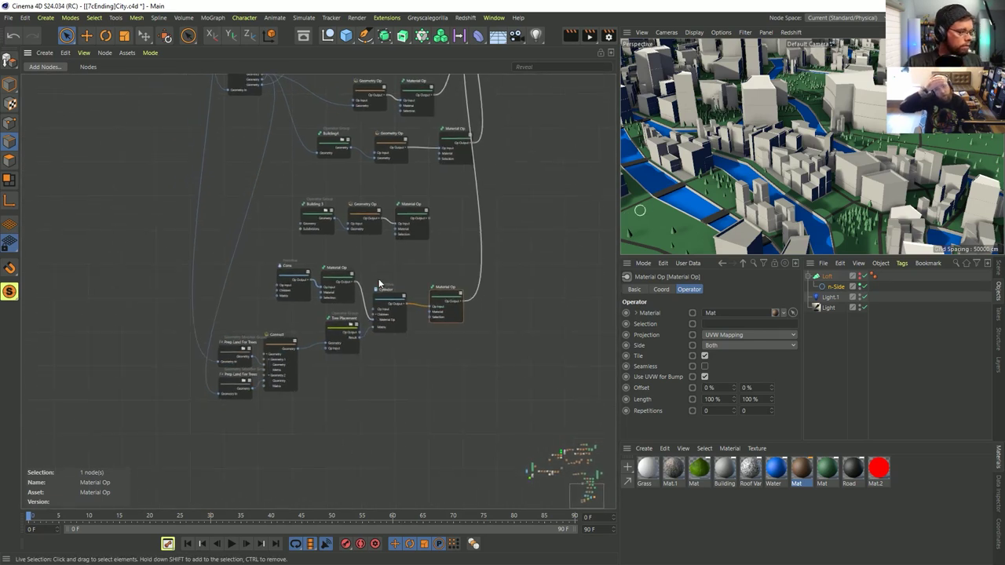
pyautogui.keyDown('alt'); pyautogui.moveTo(379, 281); pyautogui.dragTo(416, 281, button='right'); pyautogui.keyUp('alt')
pyautogui.scroll(1, 381, 274)
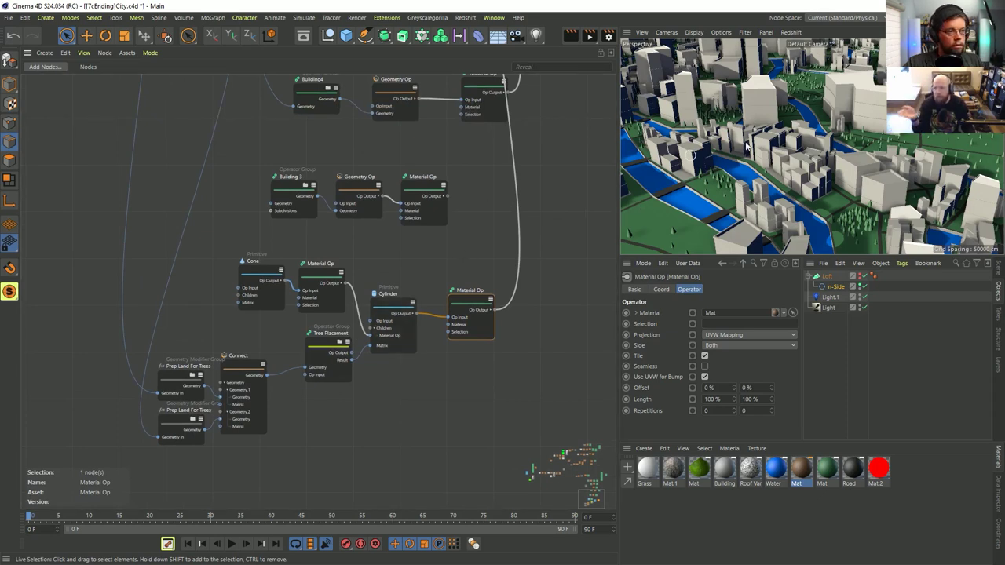
pyautogui.keyDown('alt'); pyautogui.moveTo(788, 167); pyautogui.dragTo(781, 157); pyautogui.keyUp('alt')
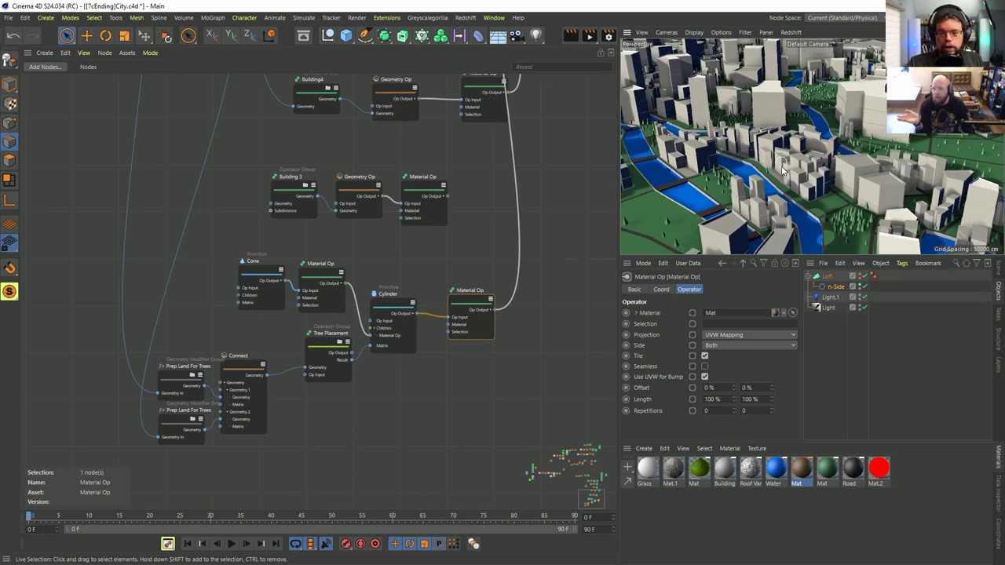
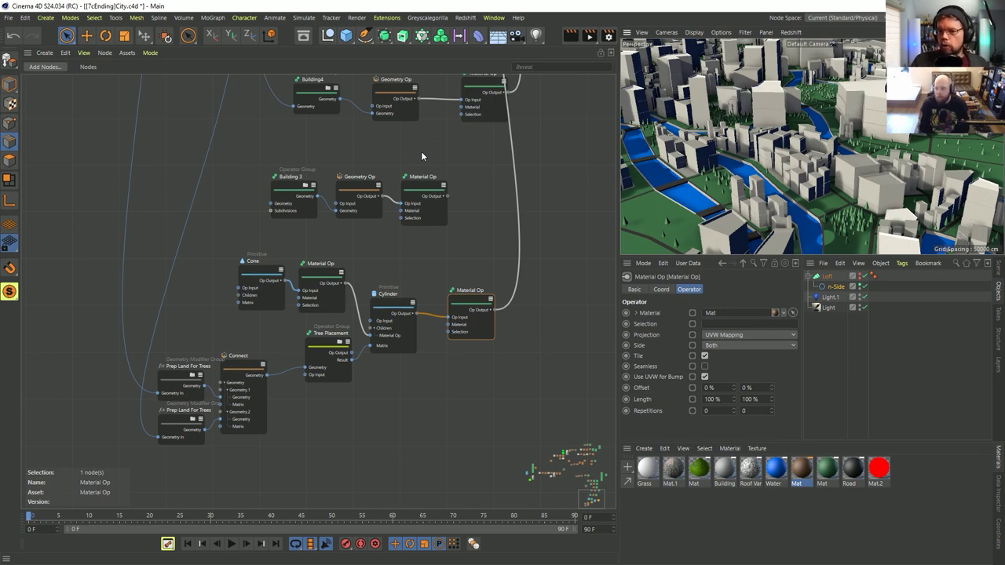
# Step: Trace the node graph from the building branches back to the Split Selection feeding the bridge and river branches
pyautogui.moveTo(336, 158); pyautogui.dragTo(353, 390, button='middle')
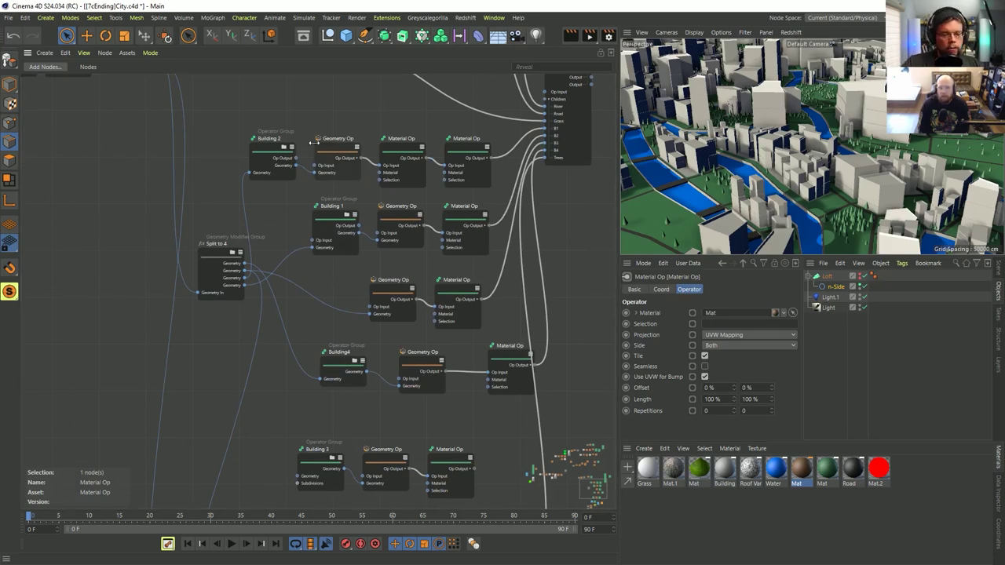
pyautogui.moveTo(349, 128); pyautogui.dragTo(321, 110, button='middle')
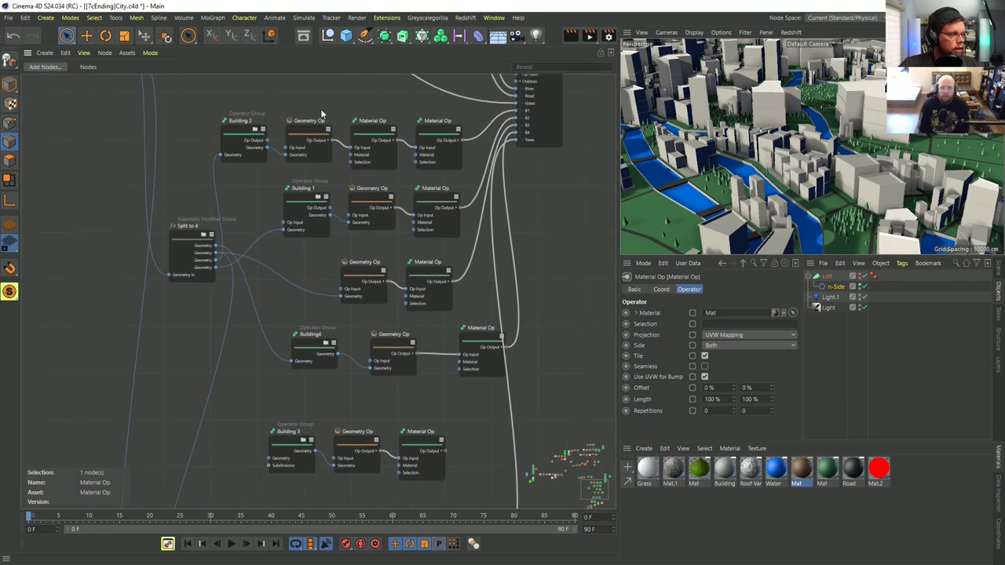
pyautogui.moveTo(267, 186); pyautogui.dragTo(362, 319, button='middle')
pyautogui.moveTo(95, 174); pyautogui.dragTo(436, 334, button='middle')
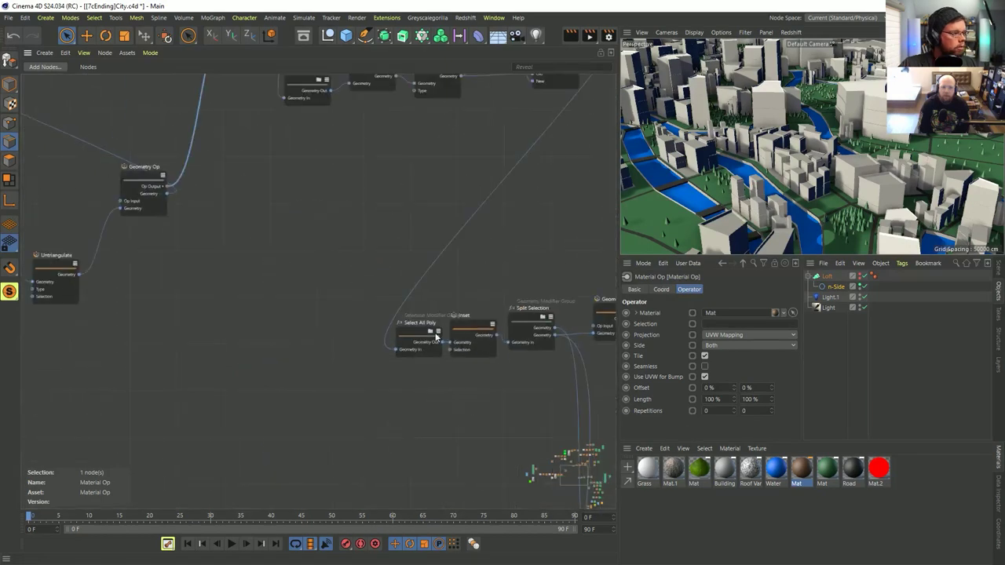
pyautogui.scroll(-3, 435, 336)
pyautogui.moveTo(393, 193); pyautogui.dragTo(231, 402, button='middle')
pyautogui.scroll(3, 346, 324)
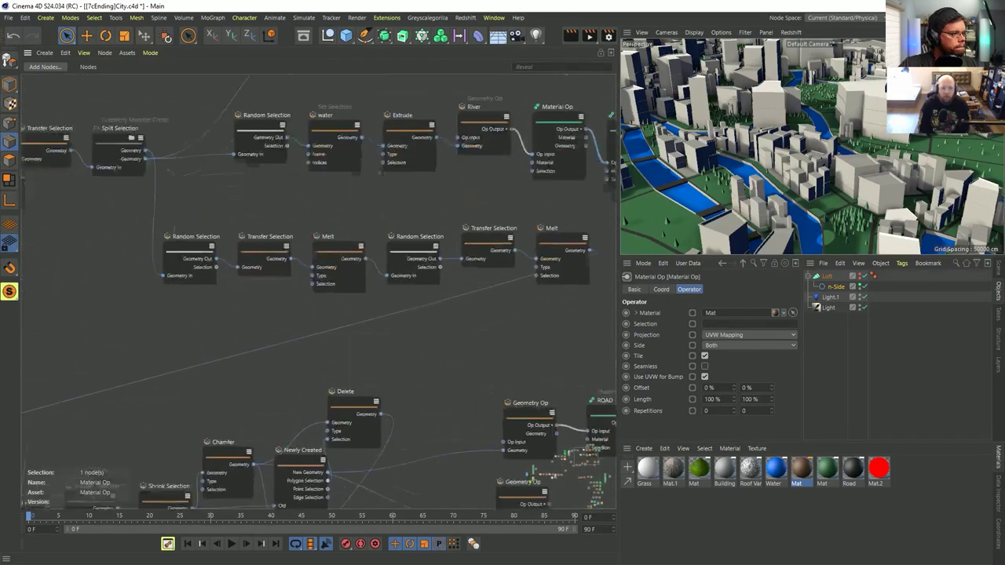
pyautogui.scroll(1, 366, 321)
pyautogui.moveTo(482, 185); pyautogui.dragTo(359, 318, button='middle')
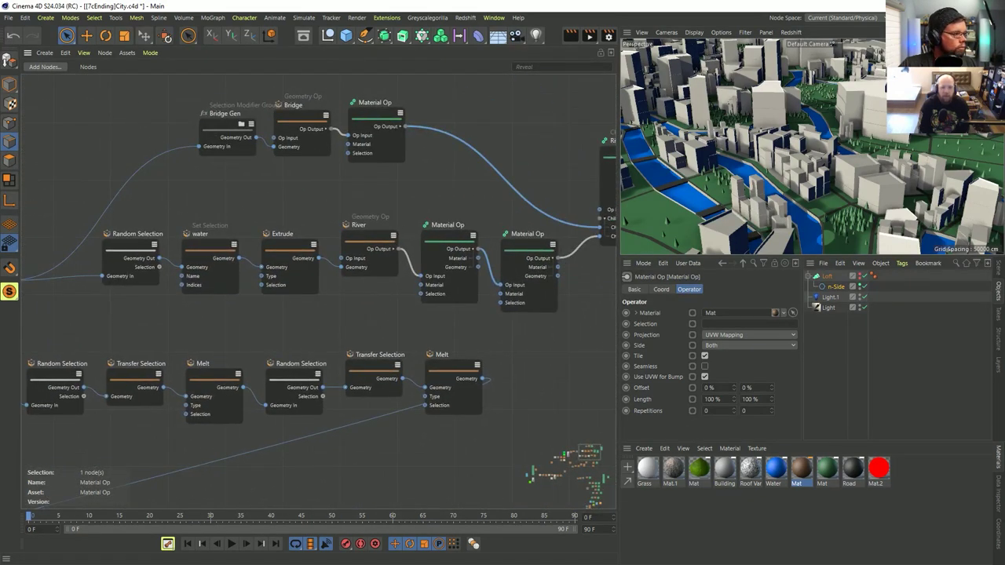
pyautogui.moveTo(505, 183); pyautogui.dragTo(450, 216, button='middle')
pyautogui.scroll(1, 381, 314)
pyautogui.moveTo(386, 333); pyautogui.dragTo(516, 274, button='middle')
pyautogui.moveTo(410, 292); pyautogui.dragTo(557, 282, button='middle')
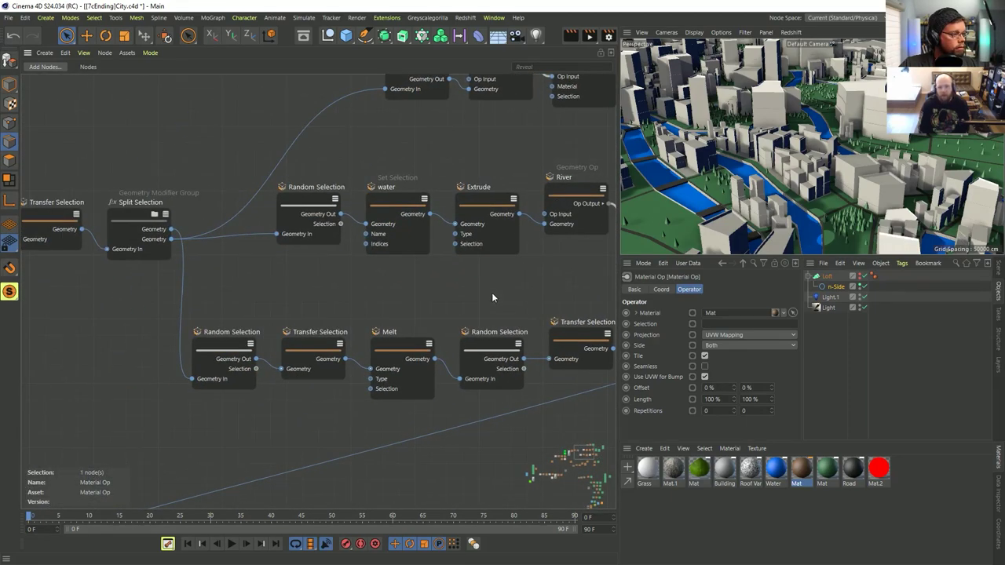
# Step: Inspect the settings of the water branch's Extrude node and the surrounding river nodes, leaving no node selected
pyautogui.click(482, 247)
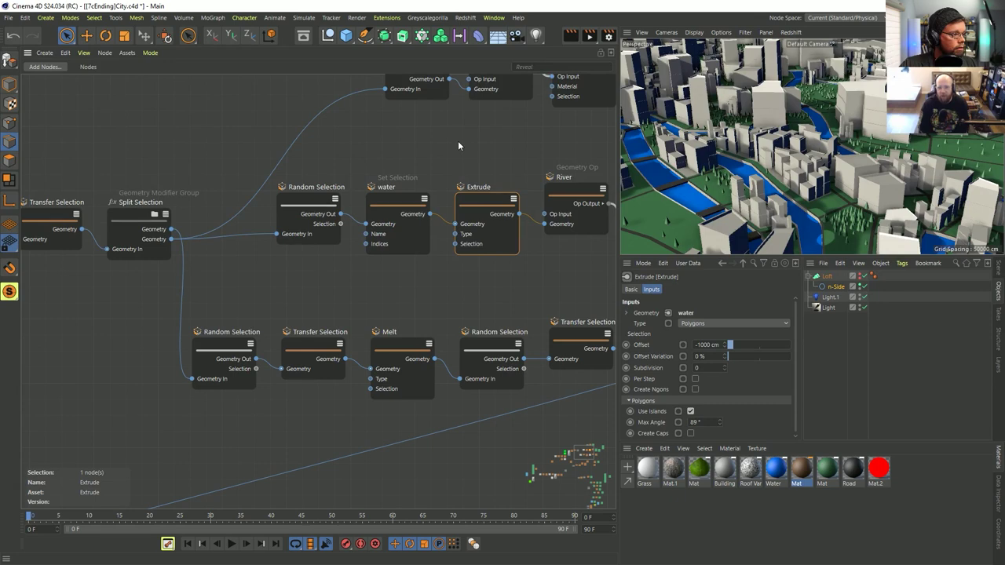
pyautogui.moveTo(517, 284); pyautogui.dragTo(342, 252, button='middle')
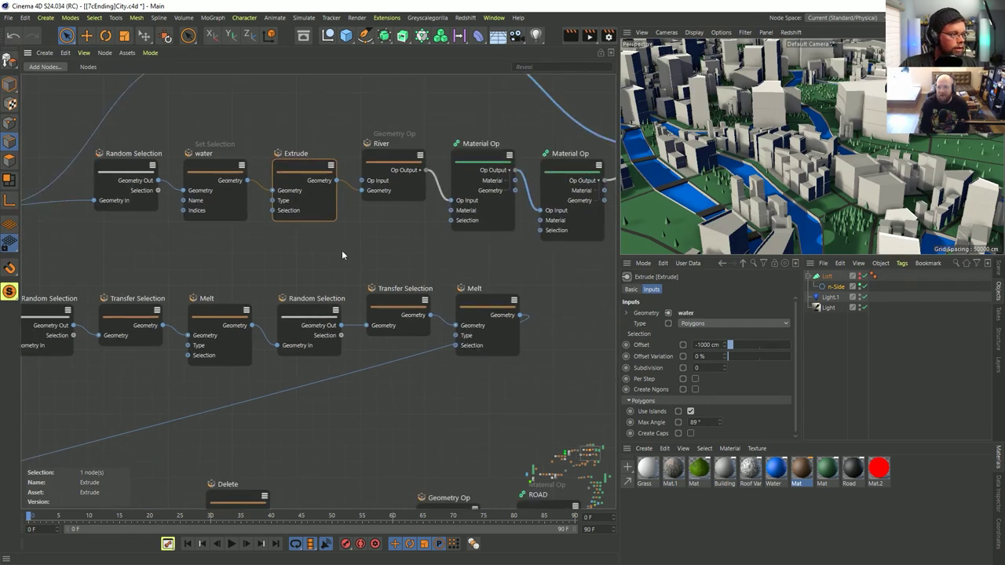
pyautogui.moveTo(423, 234); pyautogui.dragTo(299, 192, button='middle')
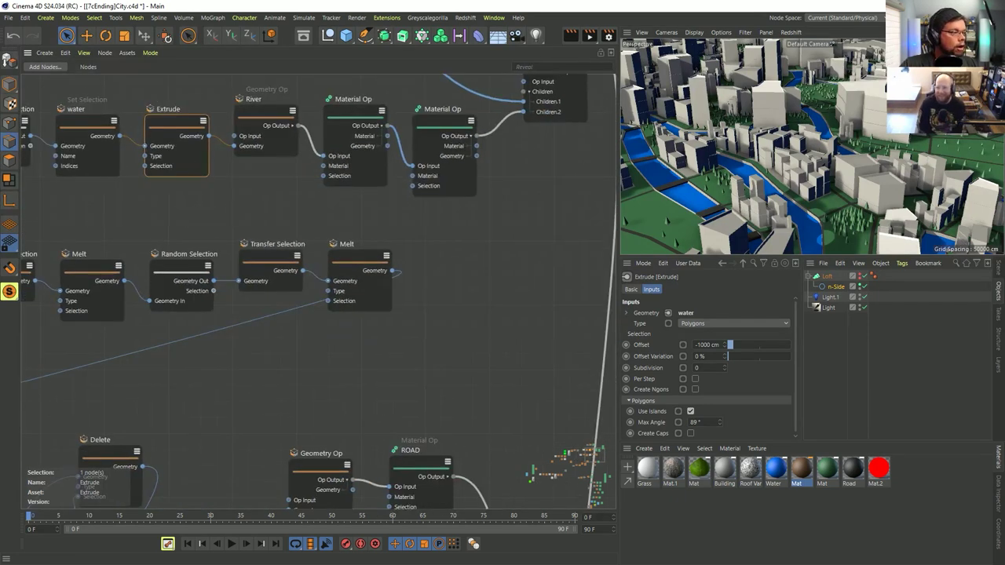
pyautogui.moveTo(196, 224); pyautogui.dragTo(336, 203, button='middle')
pyautogui.click(333, 249)
pyautogui.click(294, 183)
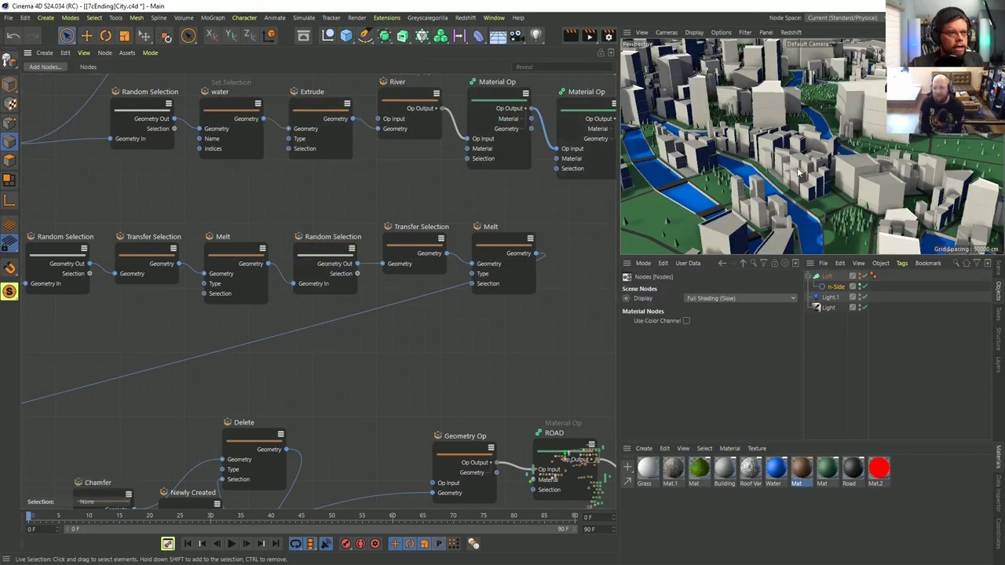
# Step: View the city from farther away and examine its buildings and rivers from several angles
pyautogui.scroll(-4, 747, 157)
pyautogui.keyDown('alt'); pyautogui.moveTo(782, 170); pyautogui.dragTo(840, 170); pyautogui.keyUp('alt')
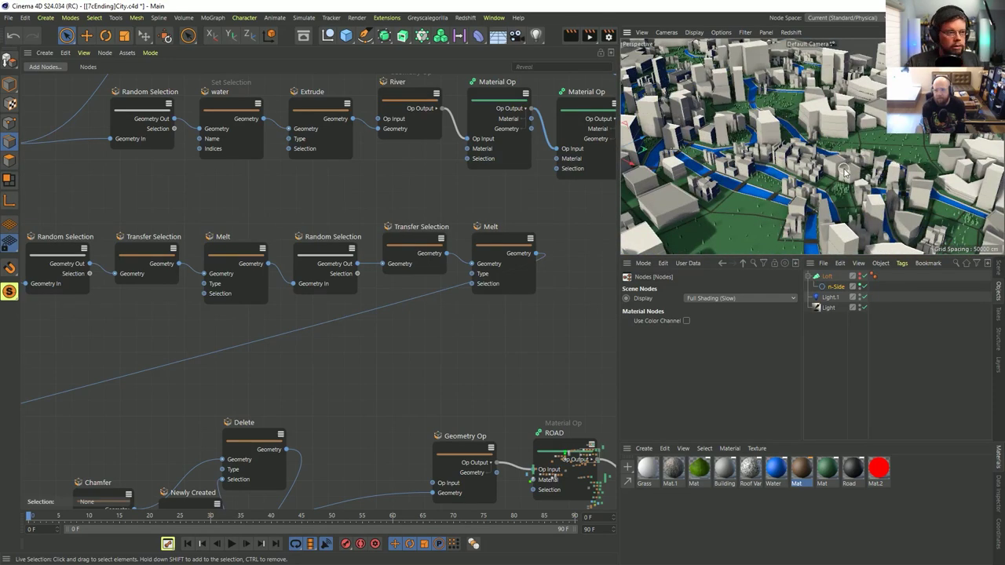
pyautogui.keyDown('alt'); pyautogui.moveTo(781, 145); pyautogui.dragTo(729, 133); pyautogui.keyUp('alt')
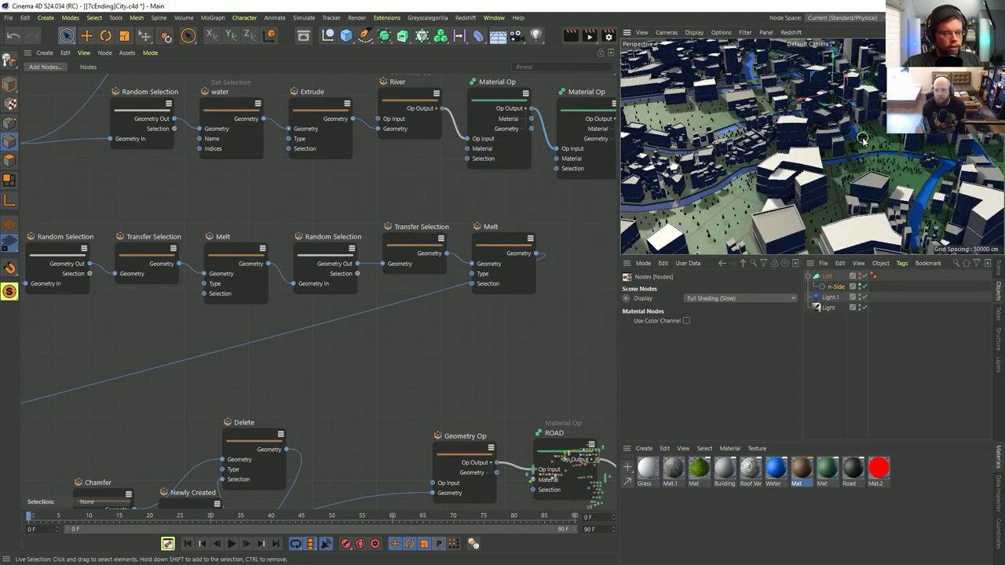
pyautogui.moveTo(805, 142)
pyautogui.keyDown('alt'); pyautogui.mouseDown()
pyautogui.moveTo(800, 124)
pyautogui.moveTo(796, 139)
pyautogui.moveTo(775, 138)
pyautogui.moveTo(788, 134)
pyautogui.mouseUp(); pyautogui.keyUp('alt')
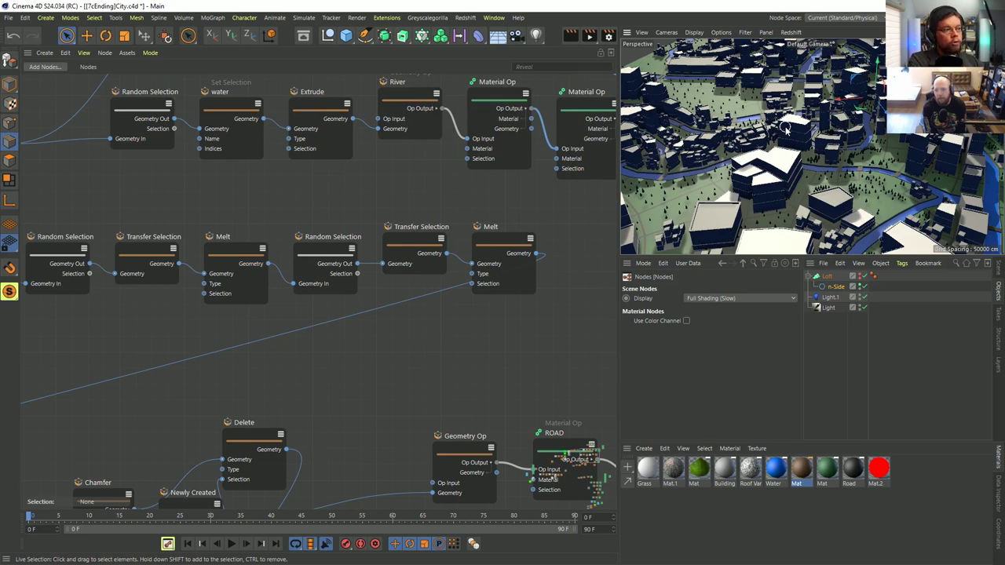
# Step: Inspect the settings of the Transfer Selection node before the last Melt and look over the bridge and river nodes
pyautogui.click(434, 267)
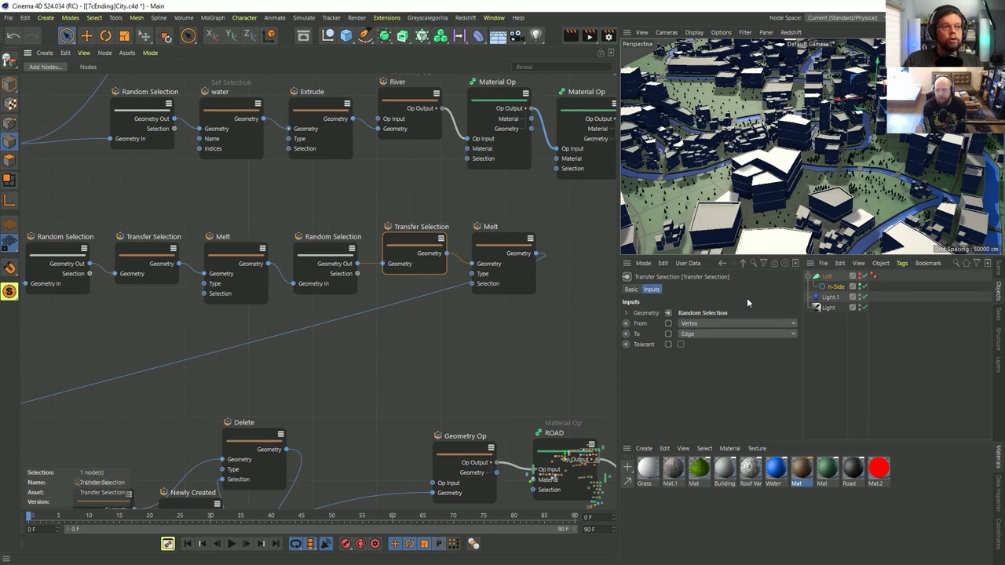
pyautogui.scroll(-2, 302, 184)
pyautogui.moveTo(307, 204); pyautogui.dragTo(490, 241, button='middle')
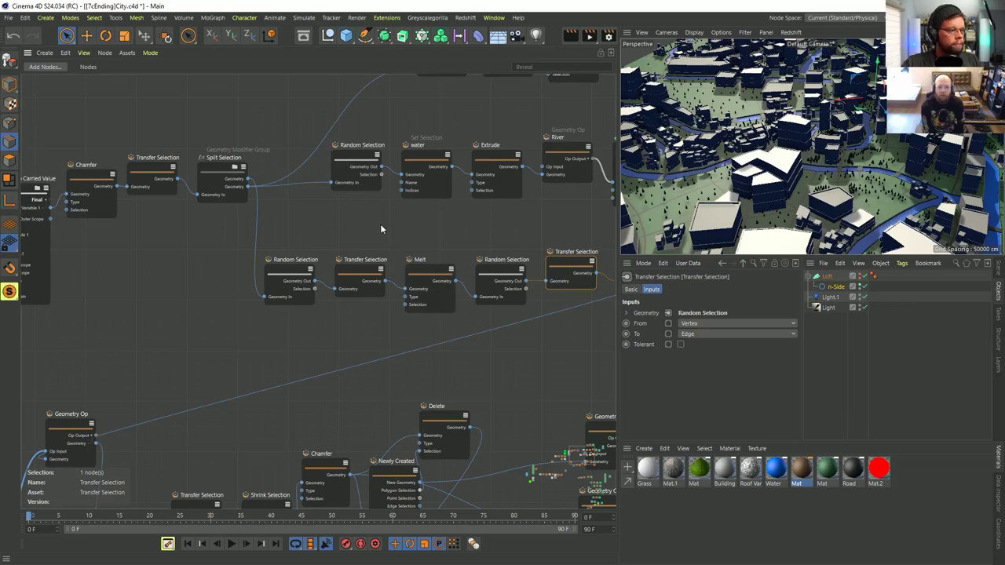
pyautogui.moveTo(514, 184); pyautogui.dragTo(323, 255, button='middle')
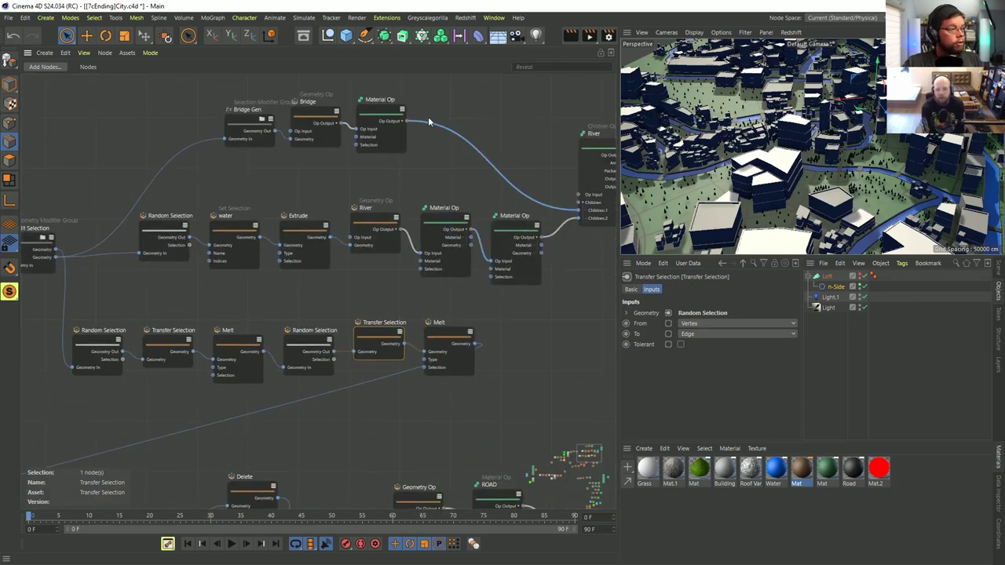
# Step: Look at the Operators categories in the Asset Browser and close it again
pyautogui.click(300, 40)
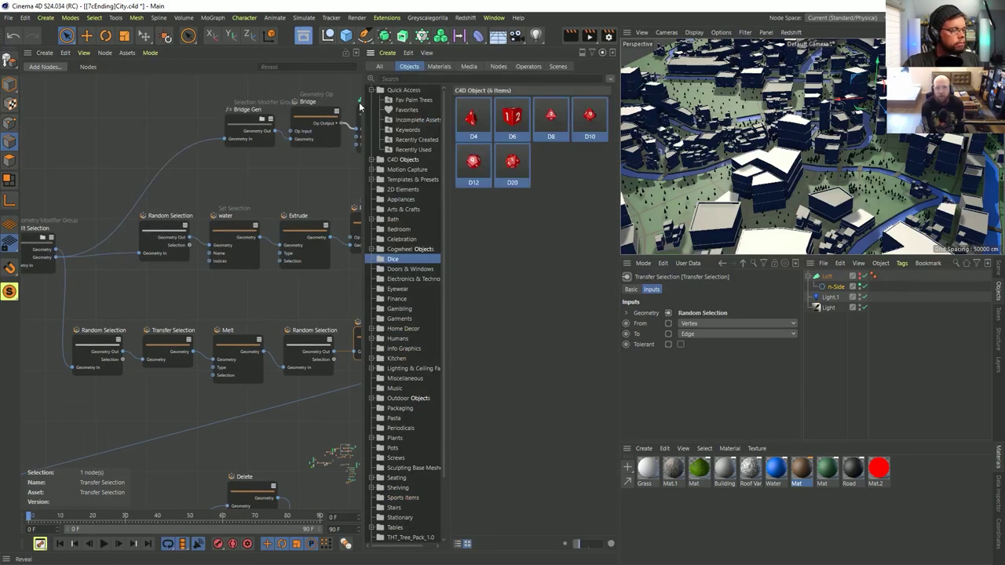
pyautogui.click(528, 67)
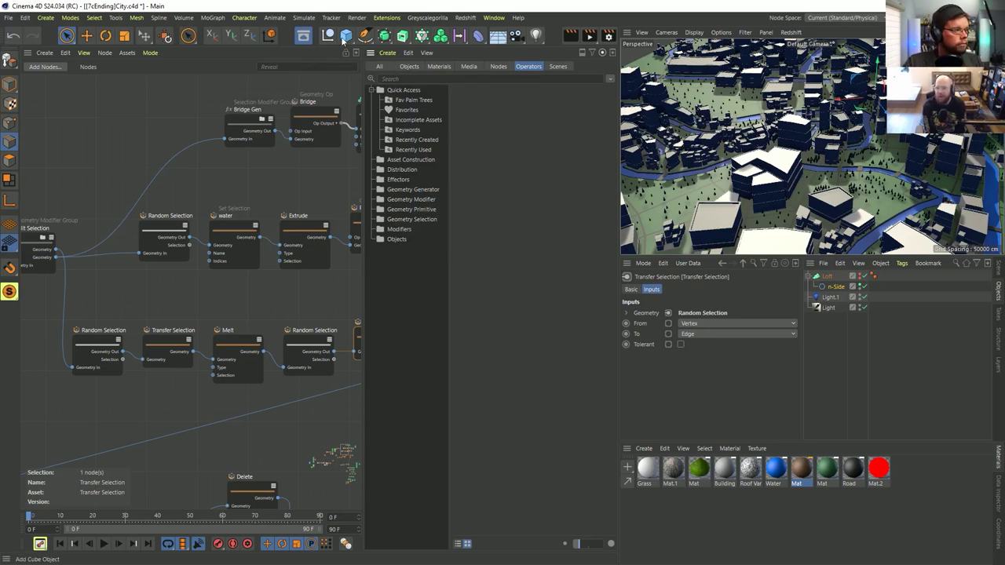
pyautogui.click(303, 35)
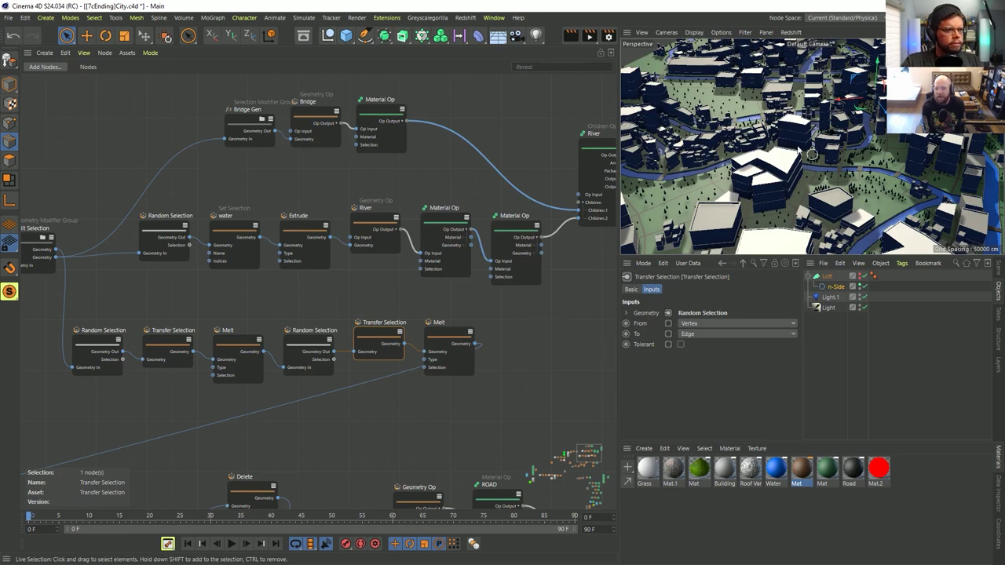
# Step: Look over the road nodes in the graph and examine the city's bridges and blocks from different directions
pyautogui.keyDown('alt'); pyautogui.moveTo(816, 139); pyautogui.dragTo(743, 144); pyautogui.keyUp('alt')
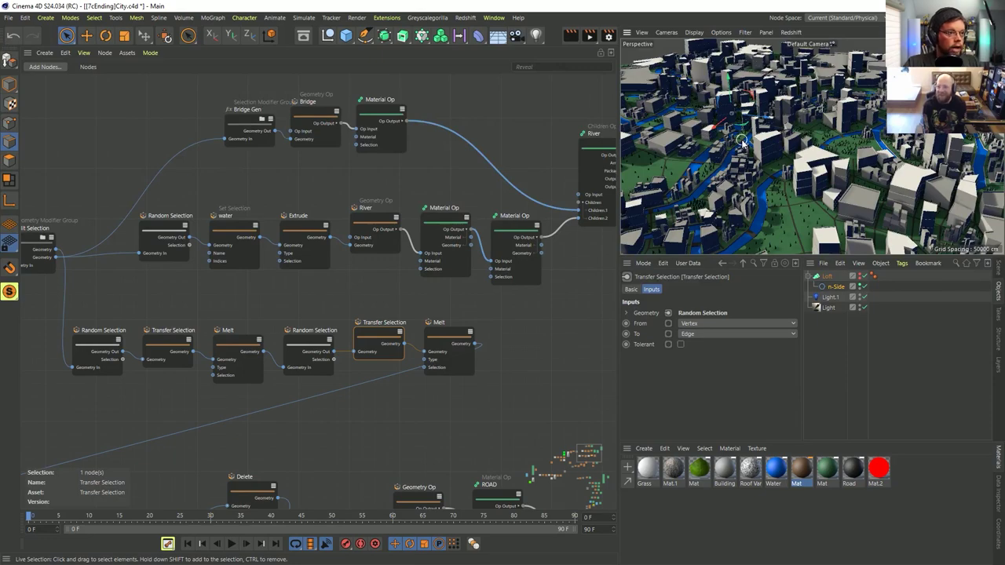
pyautogui.keyDown('alt'); pyautogui.moveTo(755, 156); pyautogui.dragTo(739, 178); pyautogui.keyUp('alt')
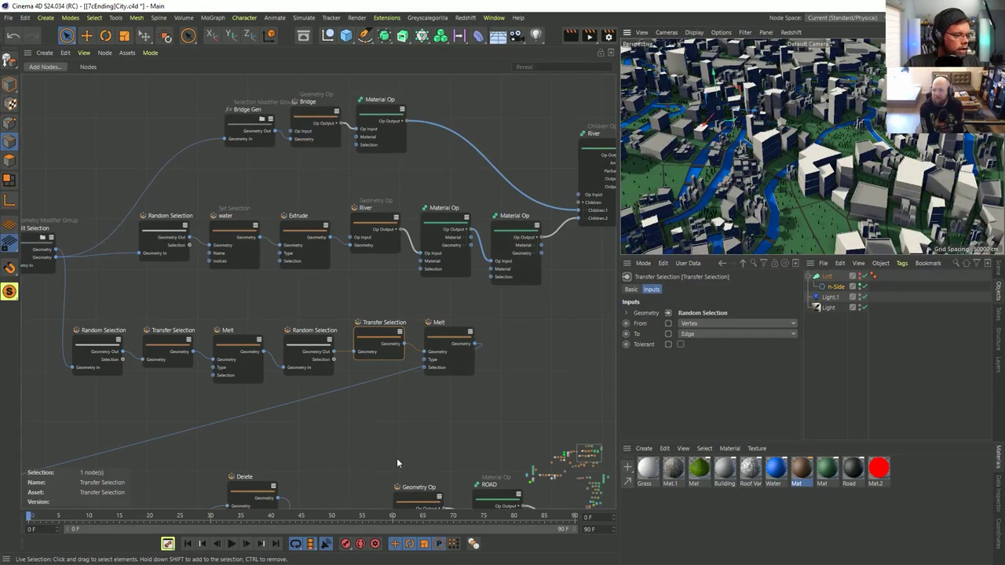
pyautogui.keyDown('alt'); pyautogui.moveTo(398, 463); pyautogui.dragTo(322, 122, button='middle'); pyautogui.keyUp('alt')
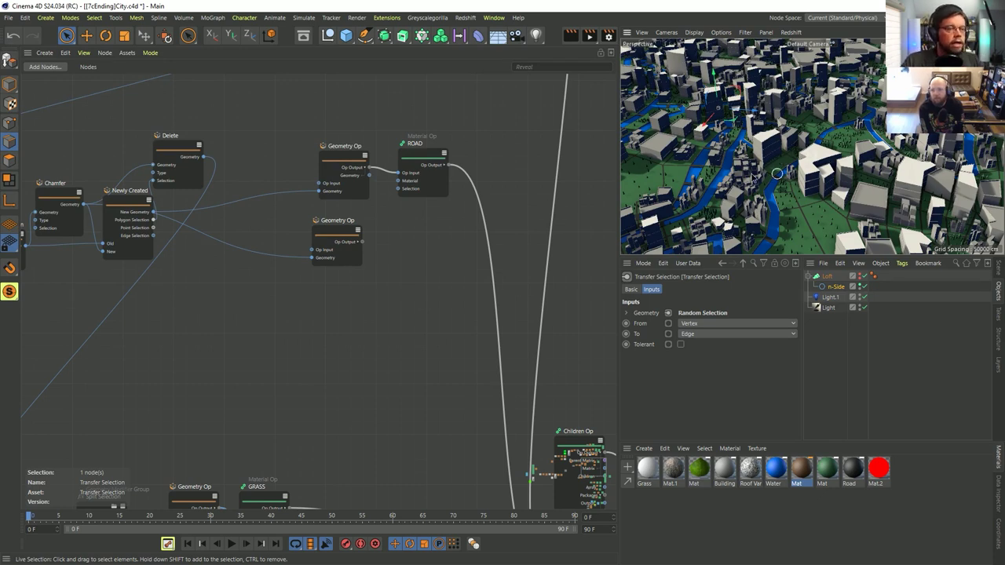
pyautogui.keyDown('alt'); pyautogui.moveTo(776, 174); pyautogui.dragTo(852, 119); pyautogui.keyUp('alt')
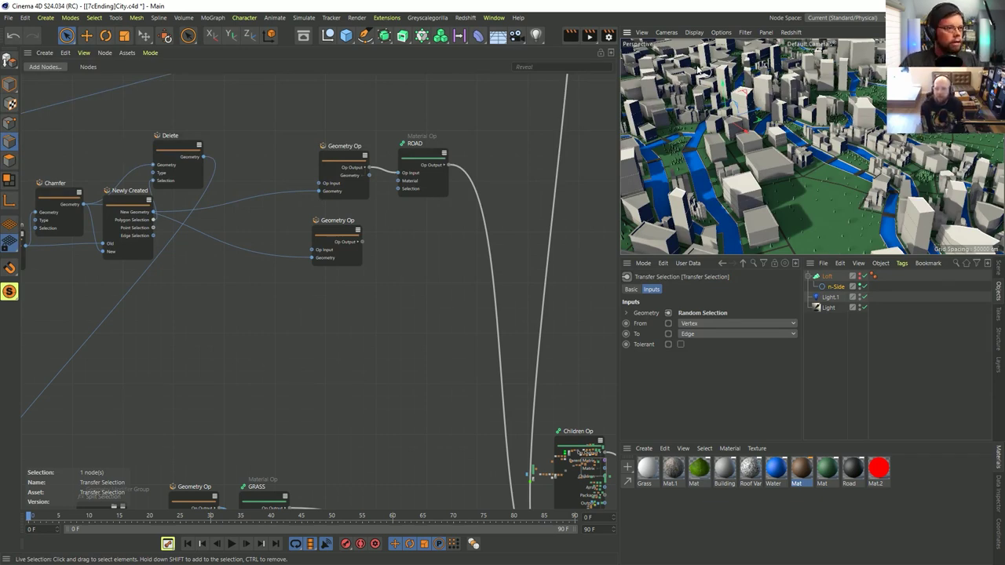
pyautogui.keyDown('alt'); pyautogui.moveTo(717, 90); pyautogui.dragTo(903, 148); pyautogui.keyUp('alt')
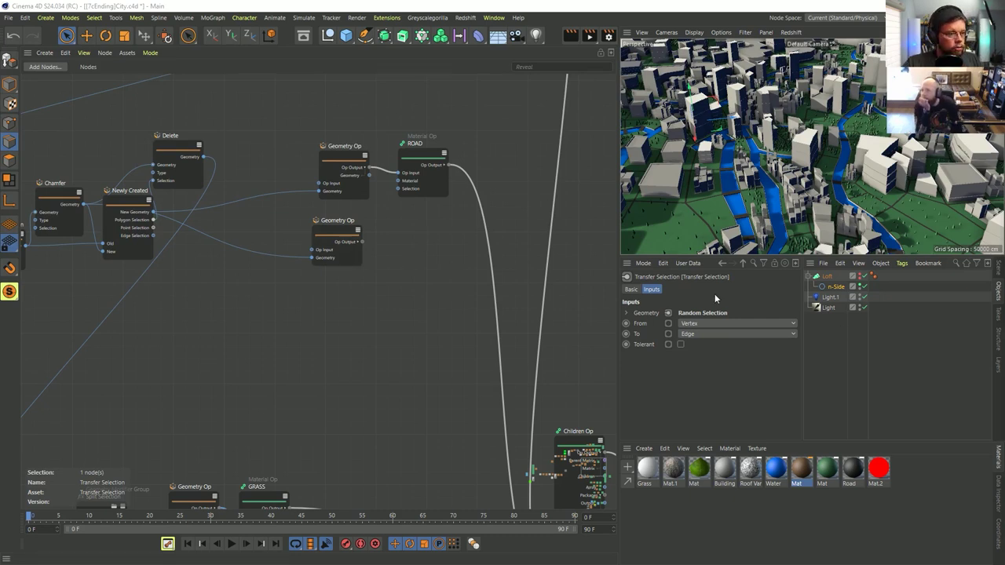
# Step: Show the Scene Manager and select the Scene Root node at the end of the city graph
pyautogui.keyDown('alt'); pyautogui.moveTo(504, 119); pyautogui.dragTo(255, 193, button='middle'); pyautogui.keyUp('alt')
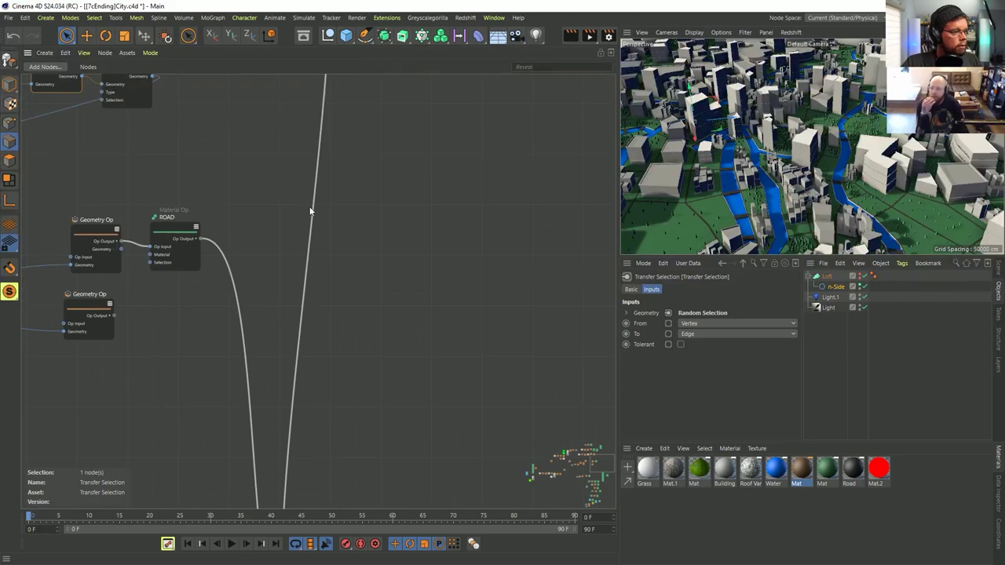
pyautogui.scroll(-4, 440, 228)
pyautogui.keyDown('alt'); pyautogui.moveTo(405, 231); pyautogui.dragTo(285, 303, button='middle'); pyautogui.keyUp('alt')
pyautogui.keyDown('alt'); pyautogui.moveTo(456, 357); pyautogui.dragTo(430, 366, button='middle'); pyautogui.keyUp('alt')
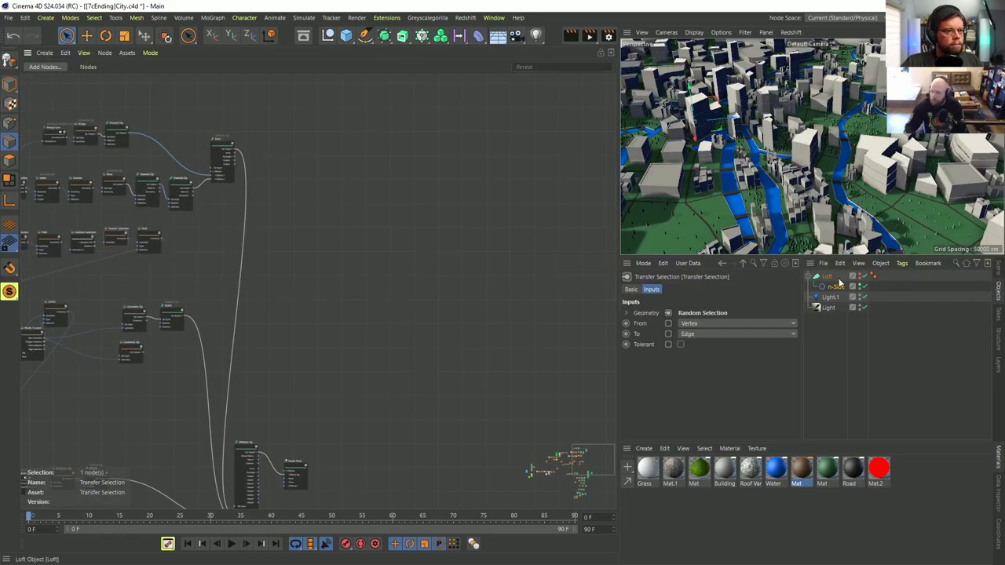
pyautogui.scroll(5, 409, 326)
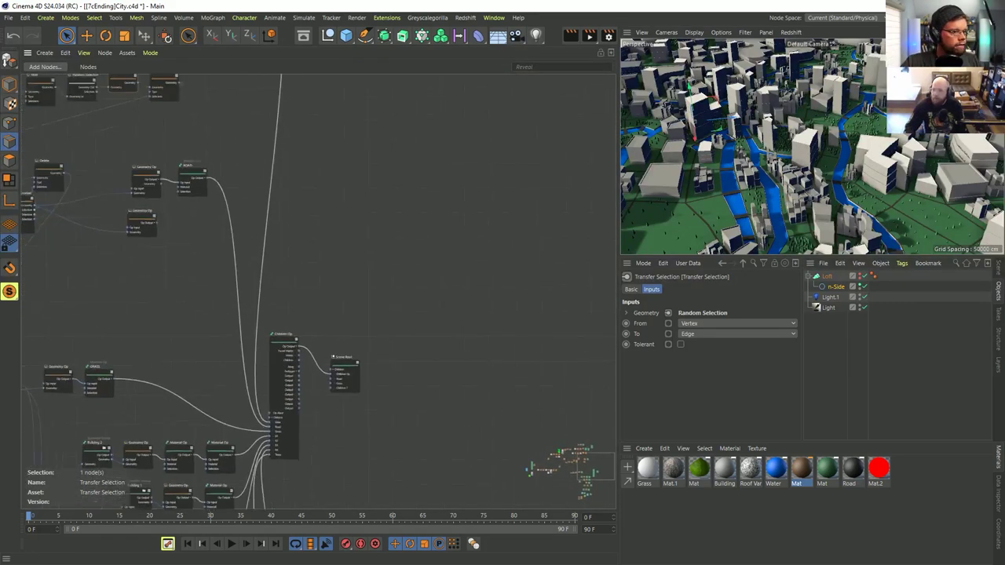
pyautogui.click(997, 270)
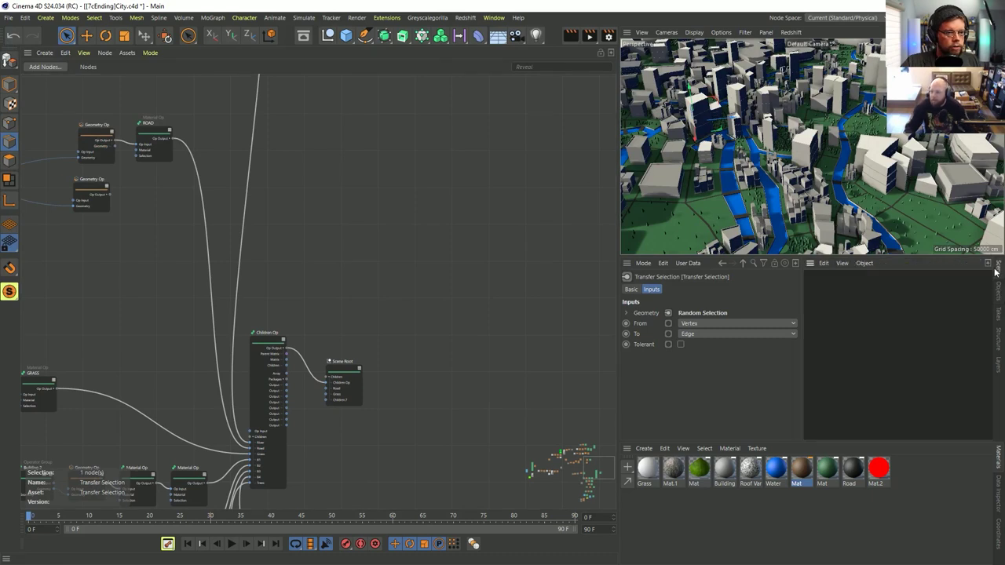
pyautogui.keyDown('alt'); pyautogui.moveTo(336, 382); pyautogui.dragTo(449, 304, button='middle'); pyautogui.keyUp('alt')
pyautogui.moveTo(479, 224); pyautogui.dragTo(440, 351)
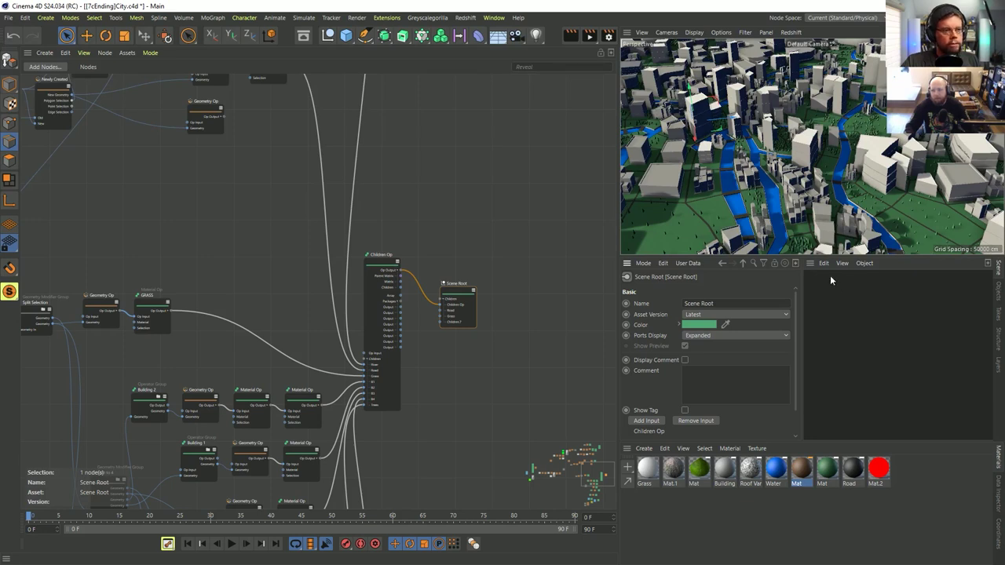
# Step: Add a Platonic primitive operator to the scene and apply an Extrude operator from the Geometry Modifier assets to it
pyautogui.click(303, 36)
pyautogui.click(412, 199)
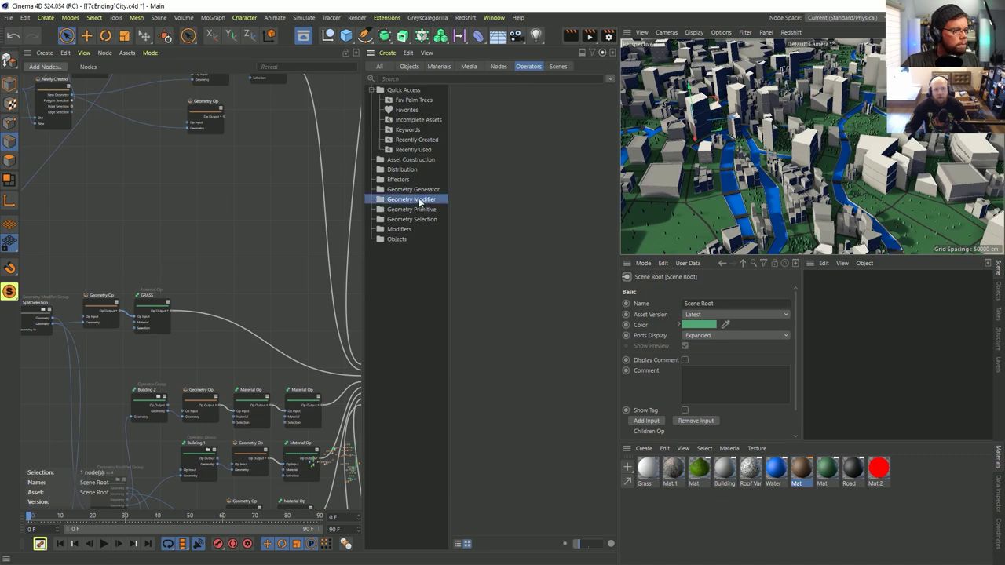
pyautogui.click(427, 210)
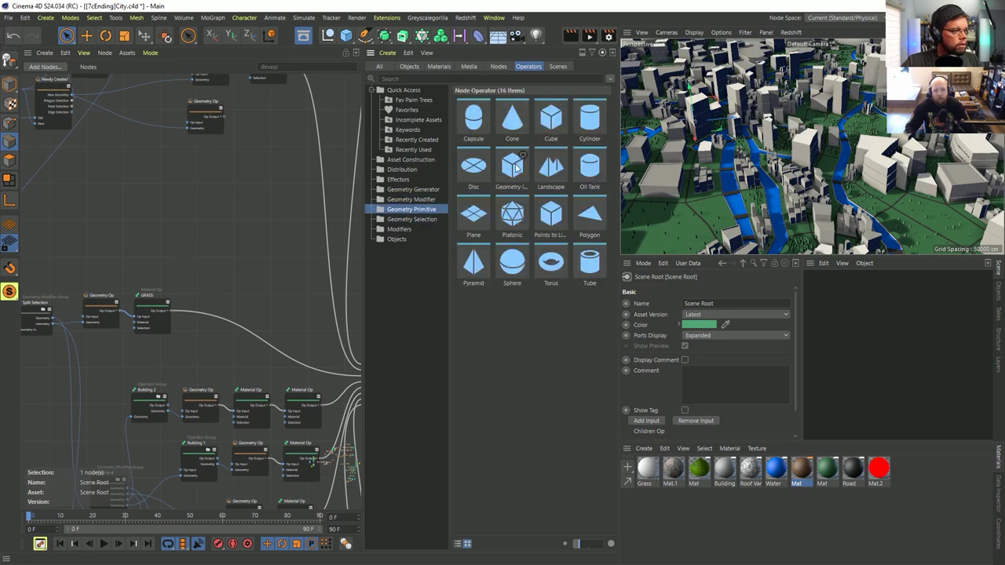
pyautogui.doubleClick(520, 225)
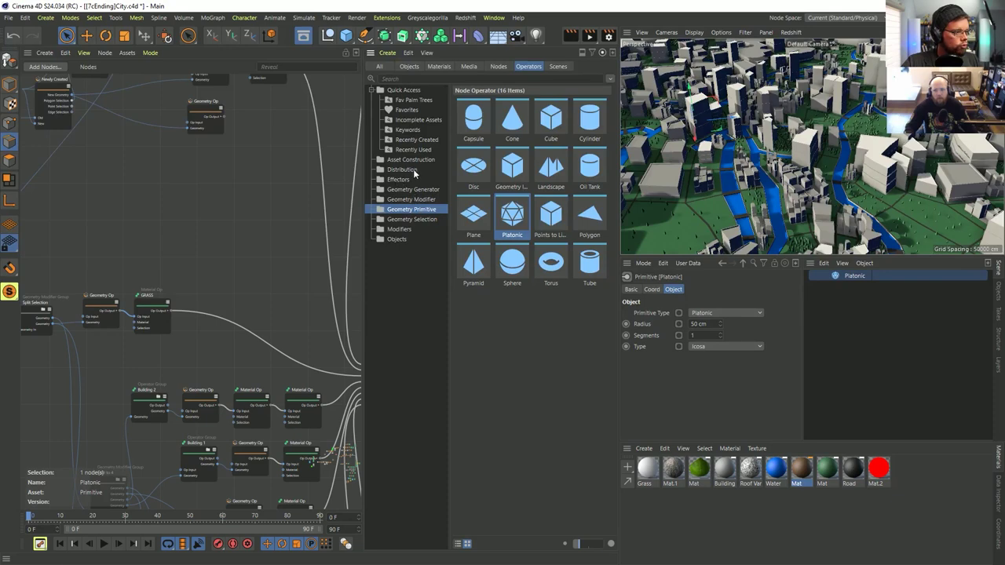
pyautogui.click(410, 199)
pyautogui.moveTo(516, 176); pyautogui.dragTo(856, 279)
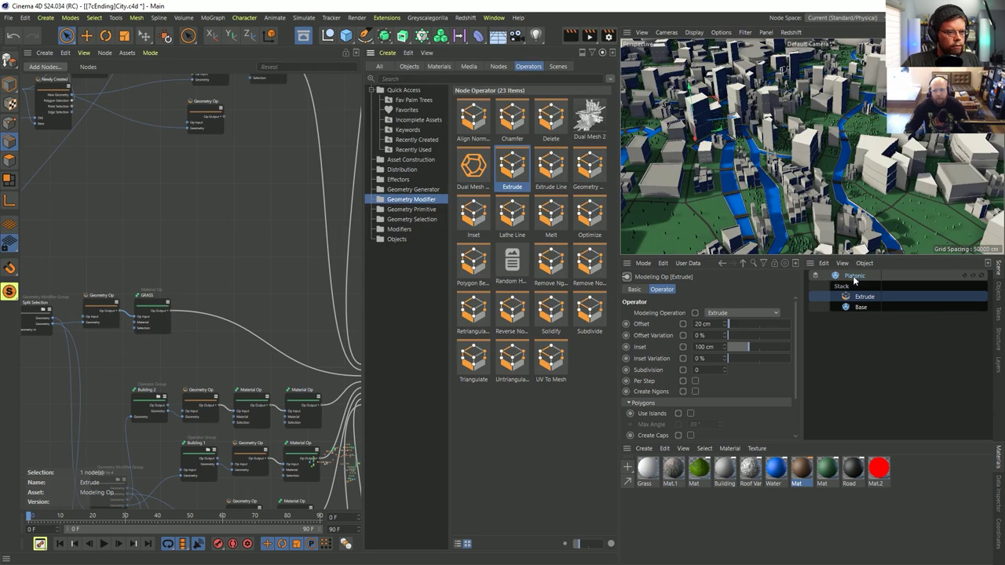
# Step: Look over the commands the Scene Manager offers for the Platonic, including Create Instance and the folding options
pyautogui.rightClick(853, 278)
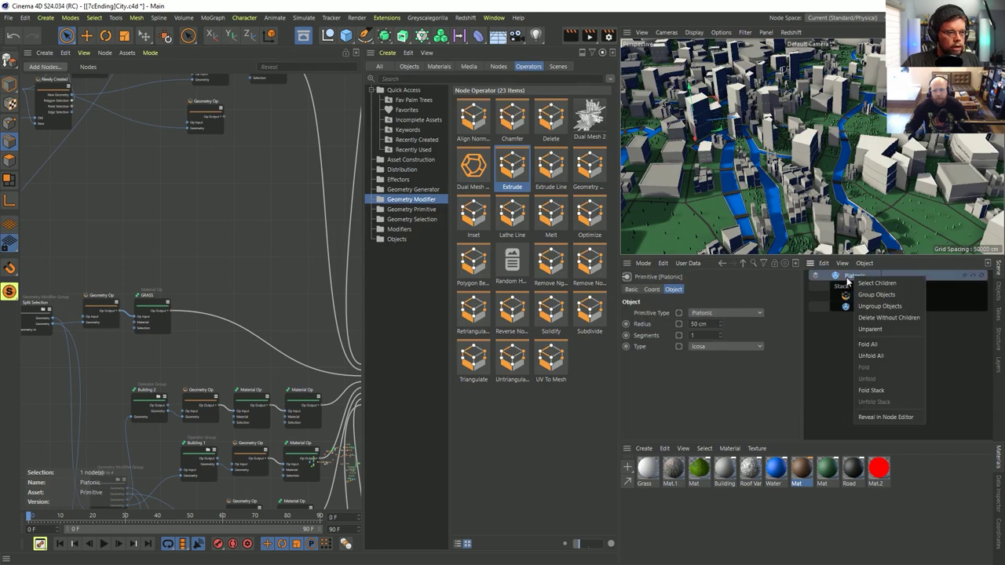
pyautogui.click(847, 280)
pyautogui.click(865, 265)
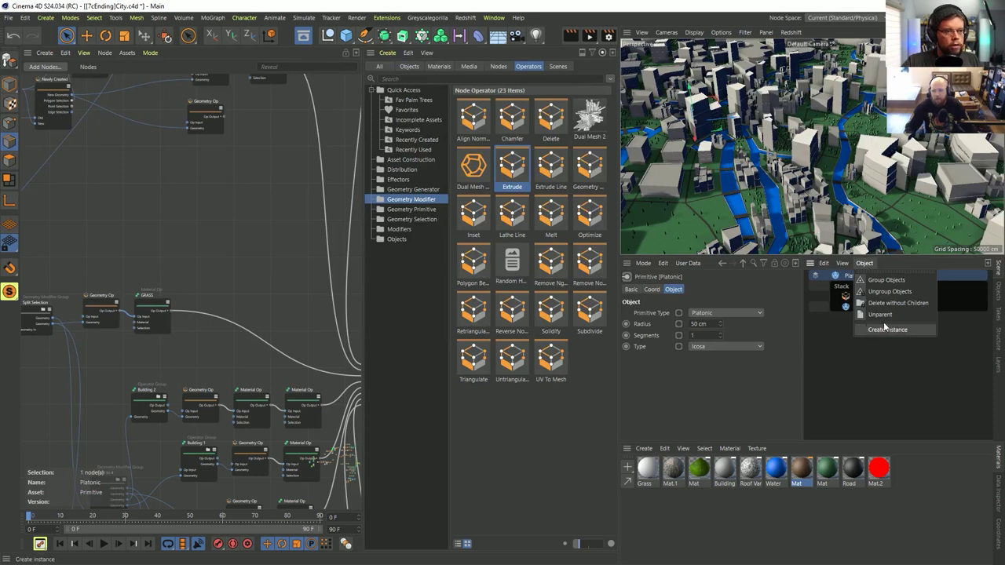
pyautogui.moveTo(821, 265)
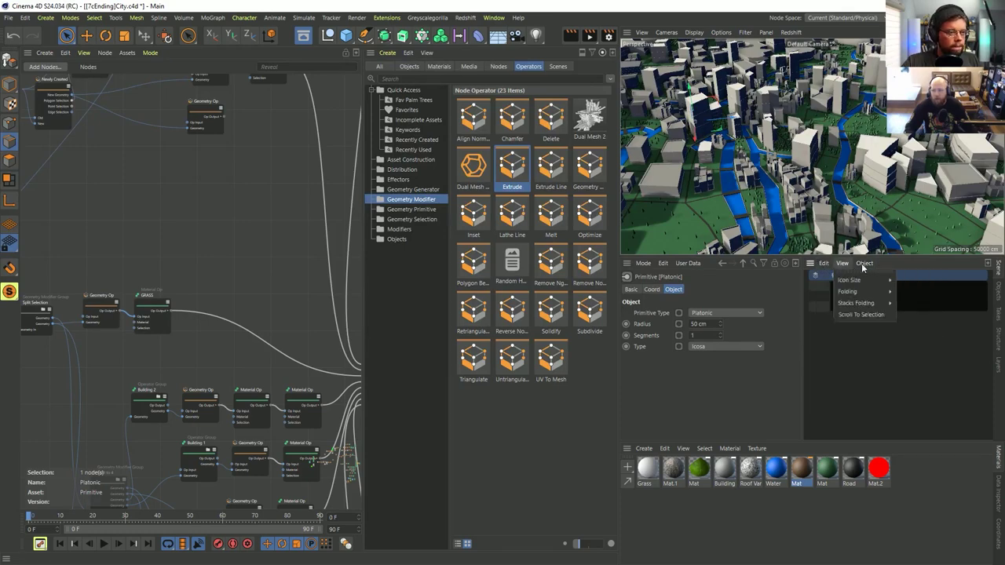
pyautogui.click(903, 264)
# Step: Convert the current scene nodes state to classic objects
pyautogui.moveTo(288, 186); pyautogui.dragTo(243, 178, button='middle')
pyautogui.click(107, 52)
pyautogui.moveTo(73, 58)
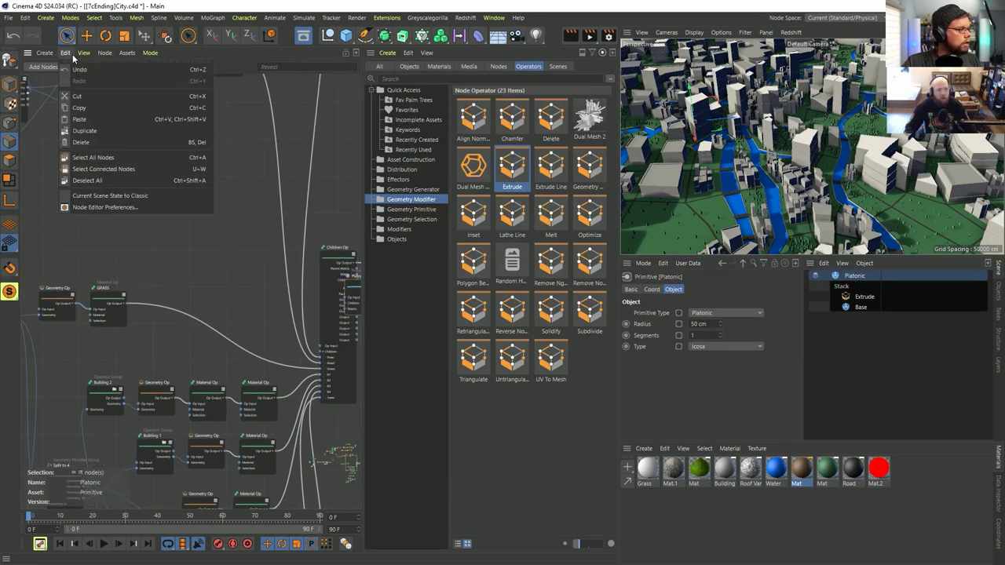
pyautogui.click(133, 196)
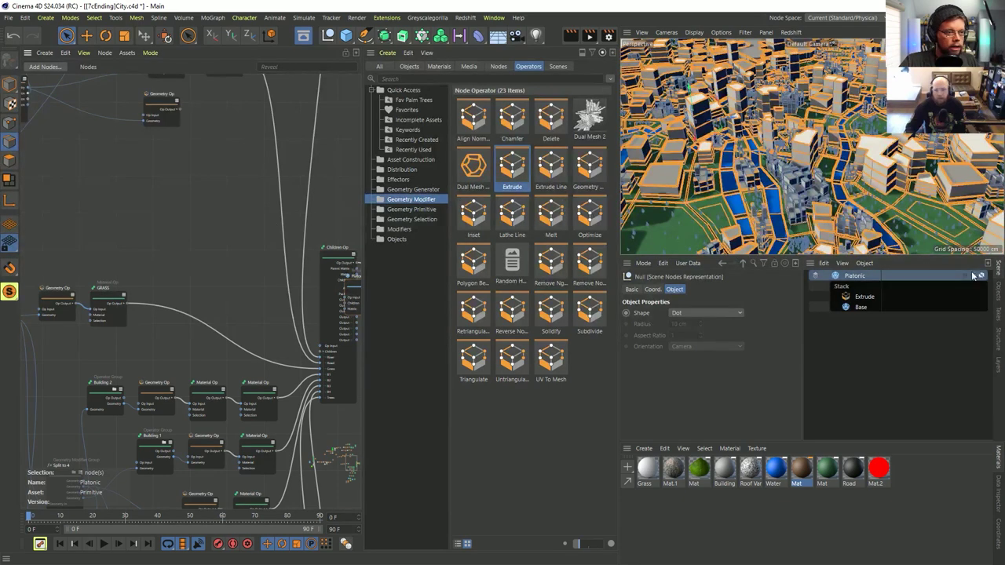
# Step: Check the converted objects in the Object Manager and delete the Platonic from the Scene Manager
pyautogui.click(1000, 293)
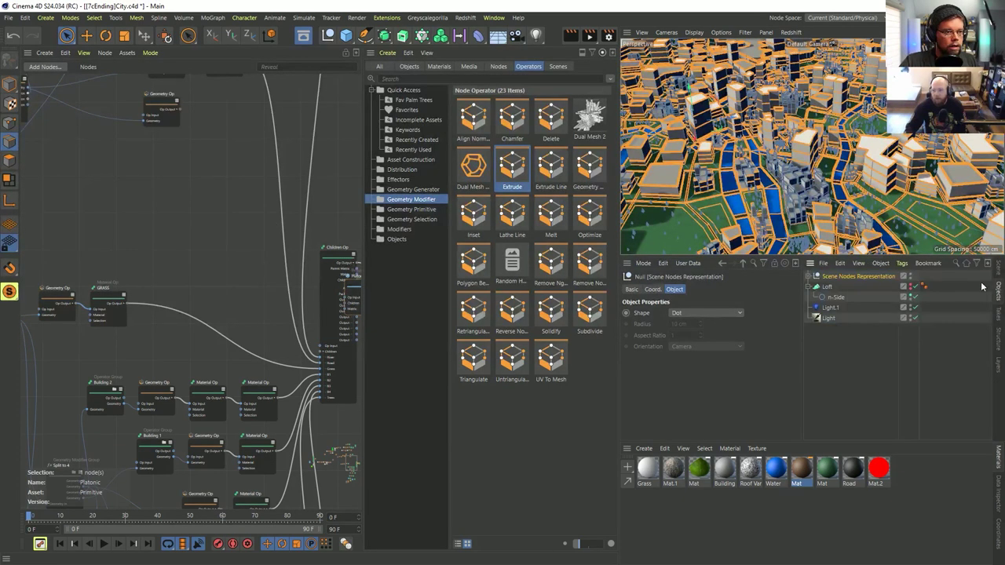
pyautogui.click(1001, 274)
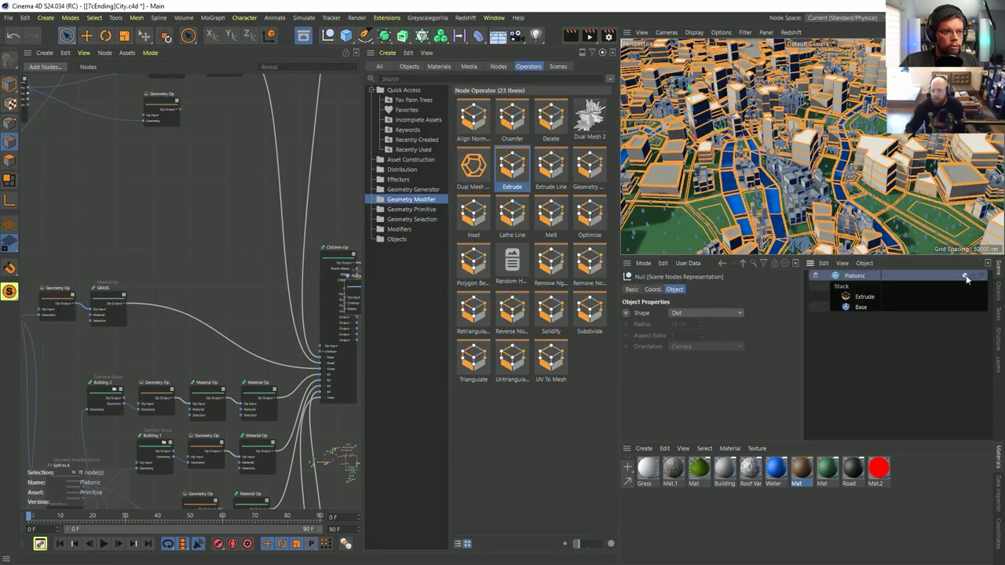
pyautogui.click(856, 276)
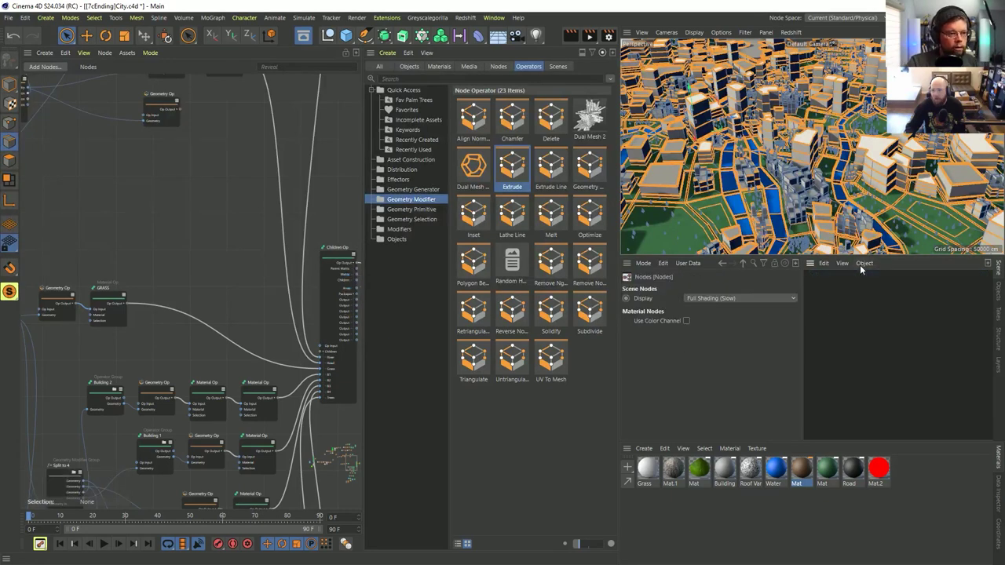
pyautogui.click(1000, 295)
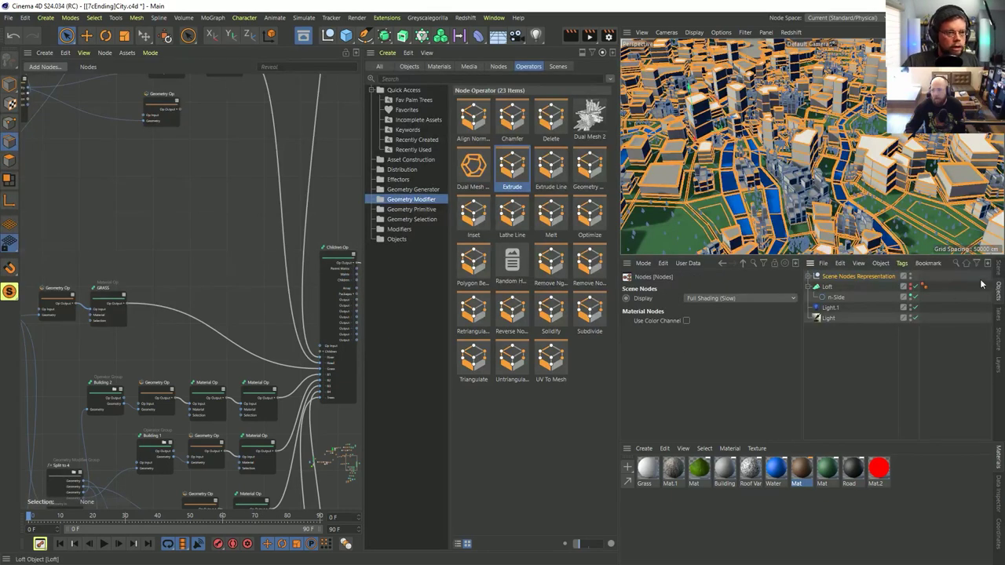
# Step: Delete the wire that connects the Children Op node to the Scene Root node
pyautogui.moveTo(344, 281); pyautogui.dragTo(265, 269, button='middle')
pyautogui.click(298, 268)
pyautogui.press('Delete')
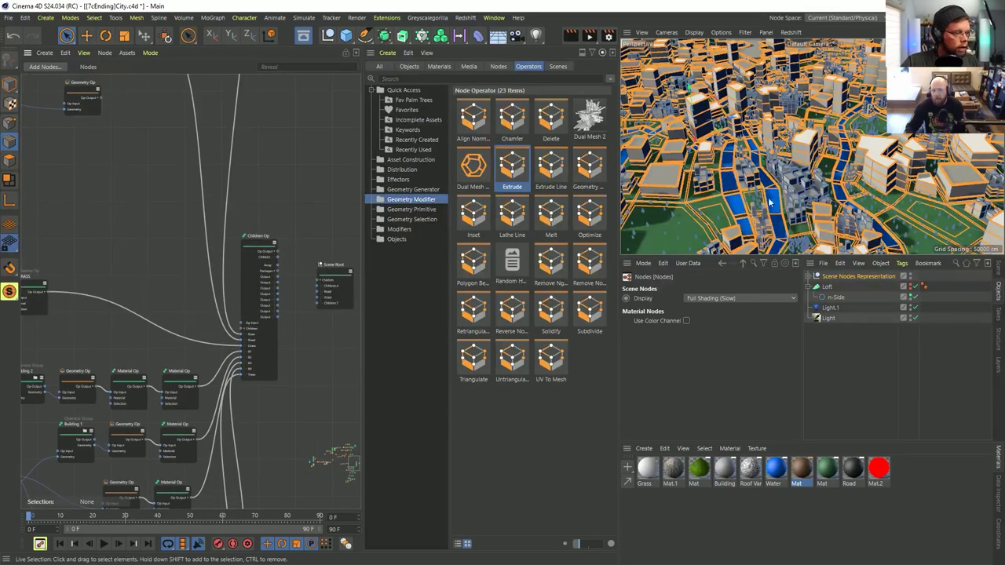
# Step: Expand Scene Nodes Representation and look through its Meshes and Hierarchy objects
pyautogui.click(809, 277)
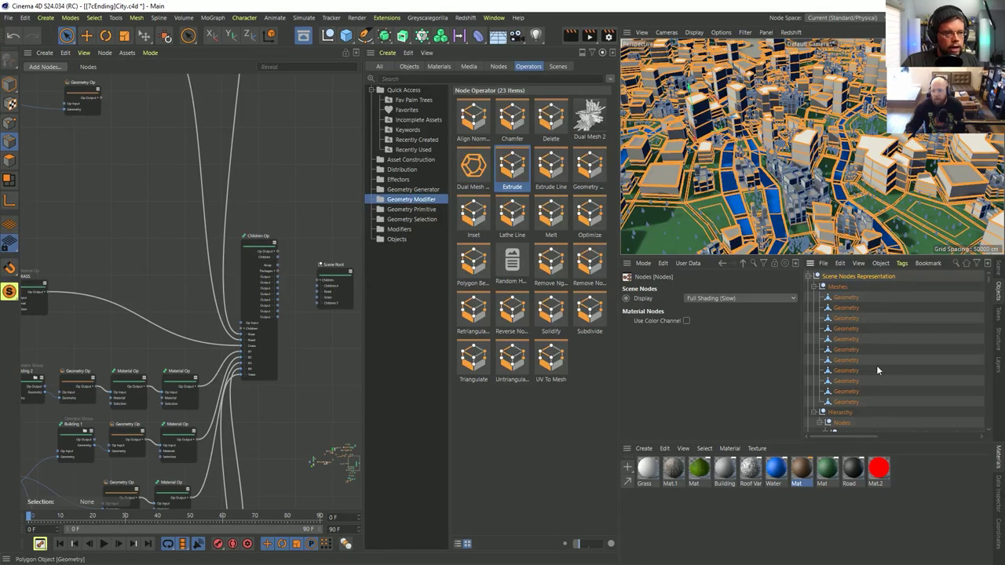
pyautogui.scroll(-7, 876, 367)
pyautogui.scroll(4, 875, 367)
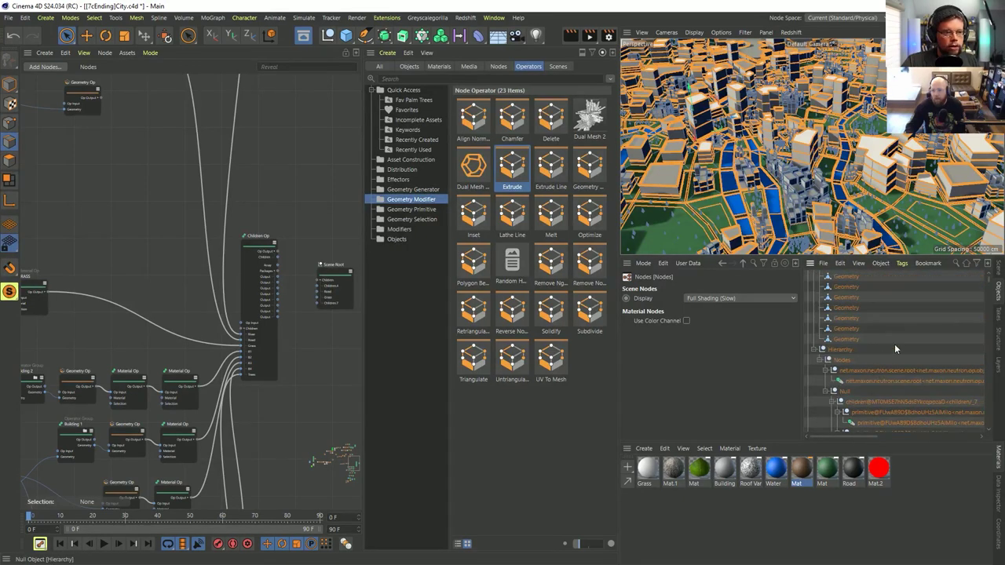
pyautogui.scroll(-3, 903, 346)
pyautogui.click(895, 327)
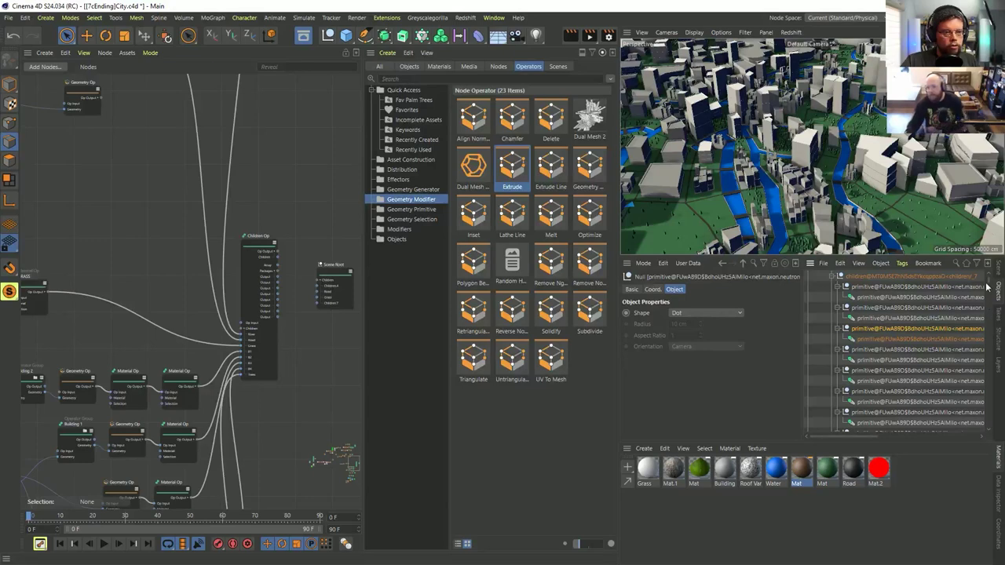
pyautogui.moveTo(988, 326); pyautogui.dragTo(988, 274)
# Step: Select the third Geometry object under Meshes and switch to polygon mode
pyautogui.click(848, 307)
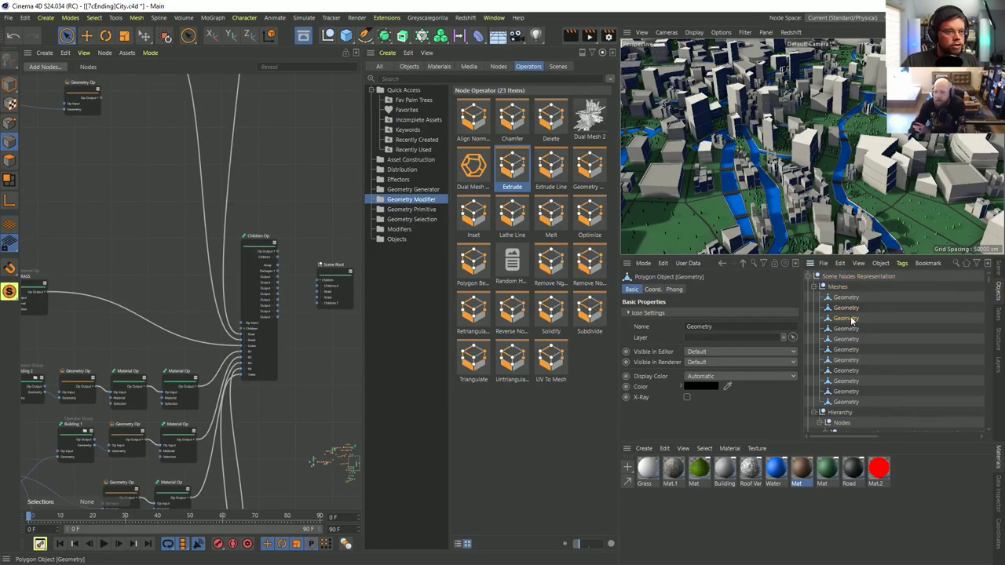
pyautogui.click(11, 163)
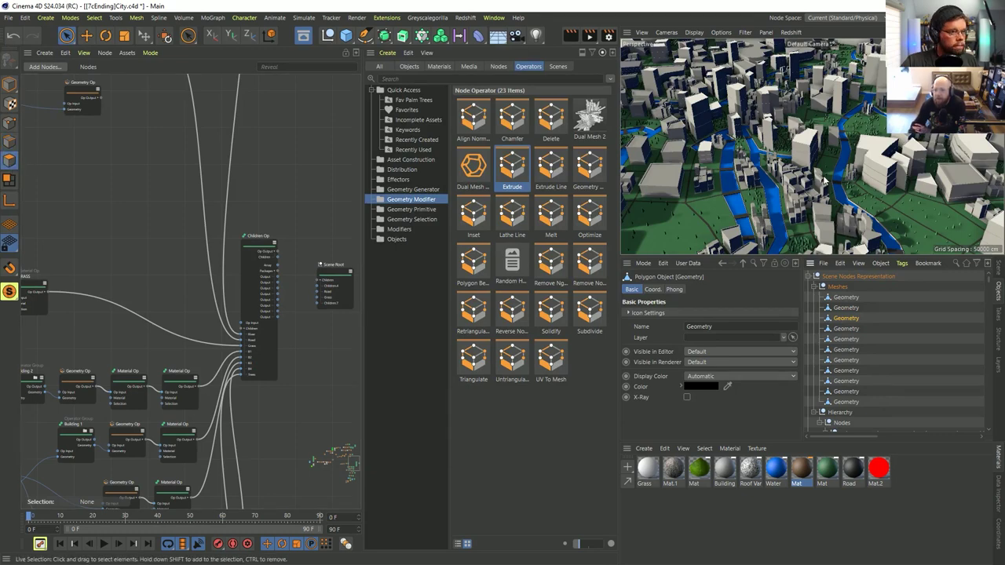
pyautogui.keyDown('alt'); pyautogui.moveTo(771, 179); pyautogui.dragTo(730, 182); pyautogui.keyUp('alt')
# Step: Rearrange the object list so that the tags of the Geometry meshes show beside their names
pyautogui.moveTo(859, 433); pyautogui.dragTo(817, 396)
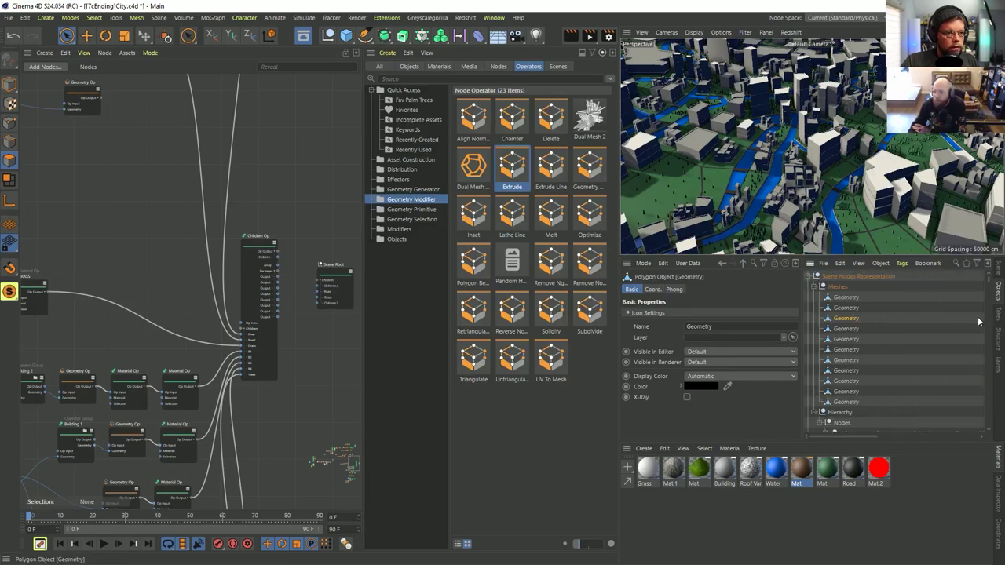
pyautogui.moveTo(868, 435); pyautogui.dragTo(939, 418)
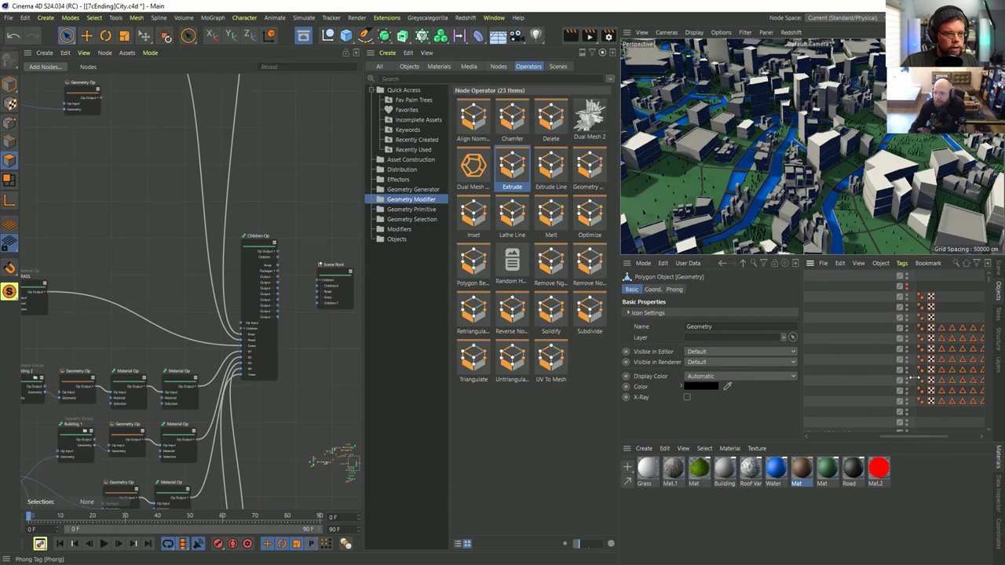
pyautogui.moveTo(913, 378); pyautogui.dragTo(835, 376)
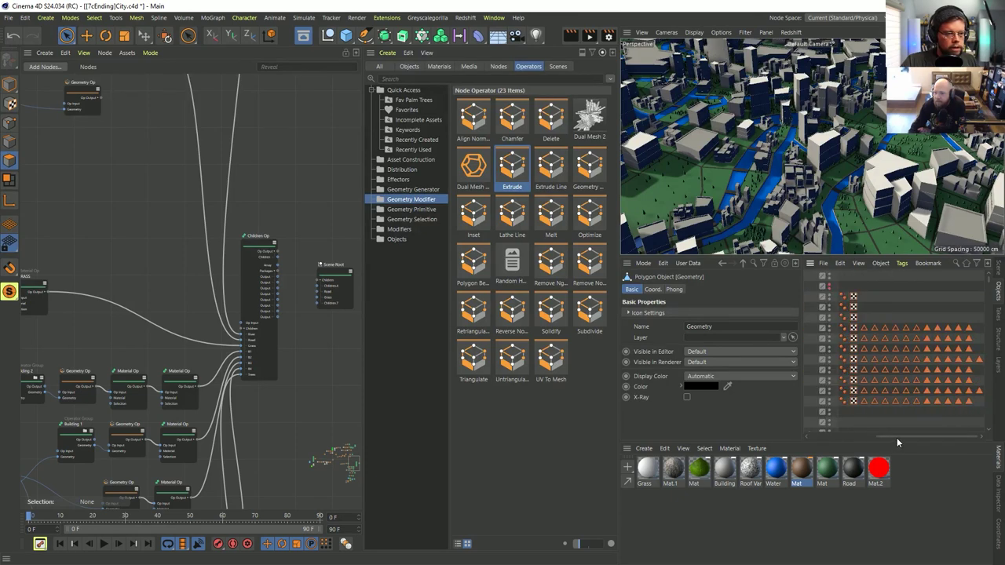
pyautogui.moveTo(897, 438); pyautogui.dragTo(804, 422)
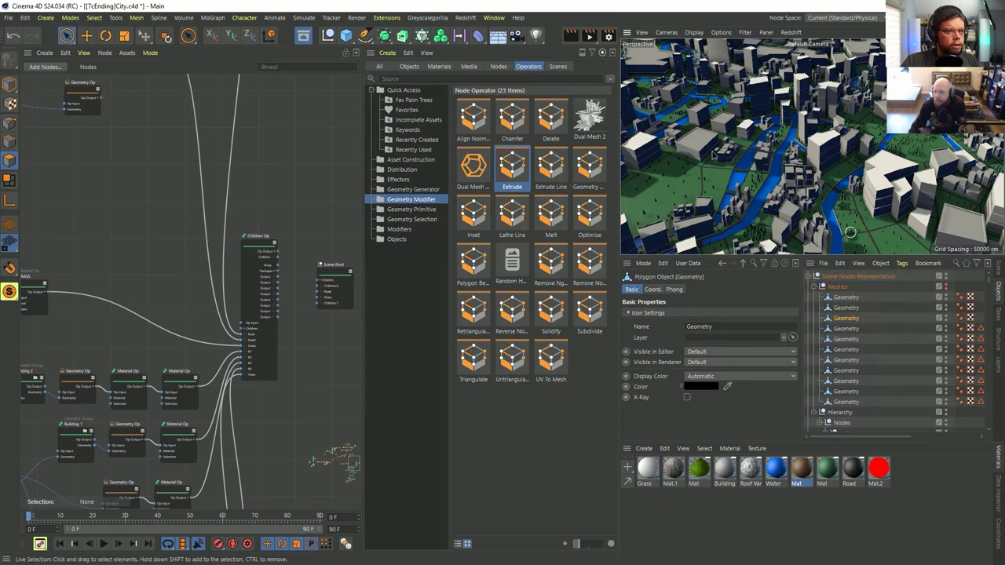
# Step: Examine the converted city from low and high angles and look through the instances in its hierarchy
pyautogui.keyDown('alt'); pyautogui.moveTo(713, 154); pyautogui.dragTo(735, 94); pyautogui.keyUp('alt')
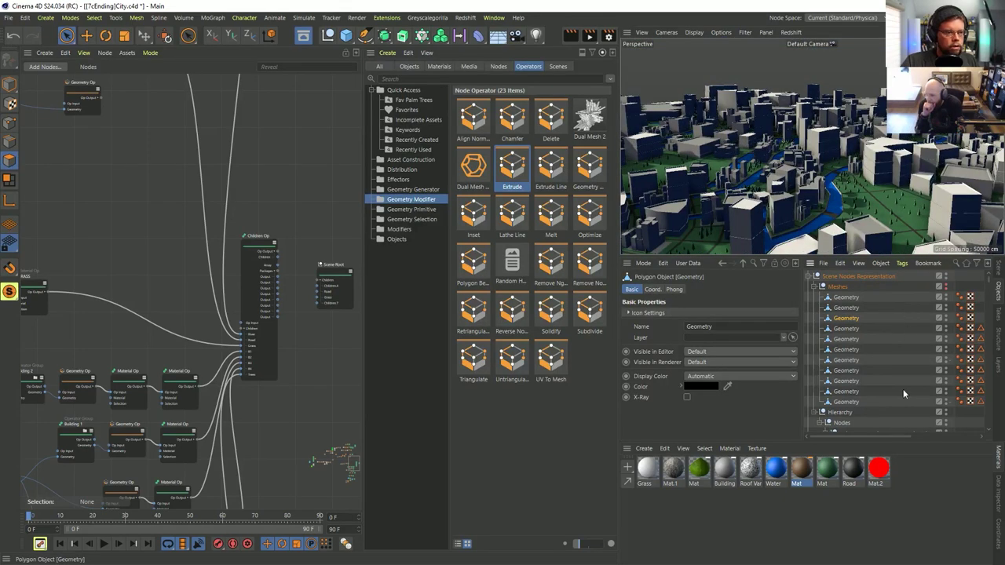
pyautogui.scroll(-5, 903, 395)
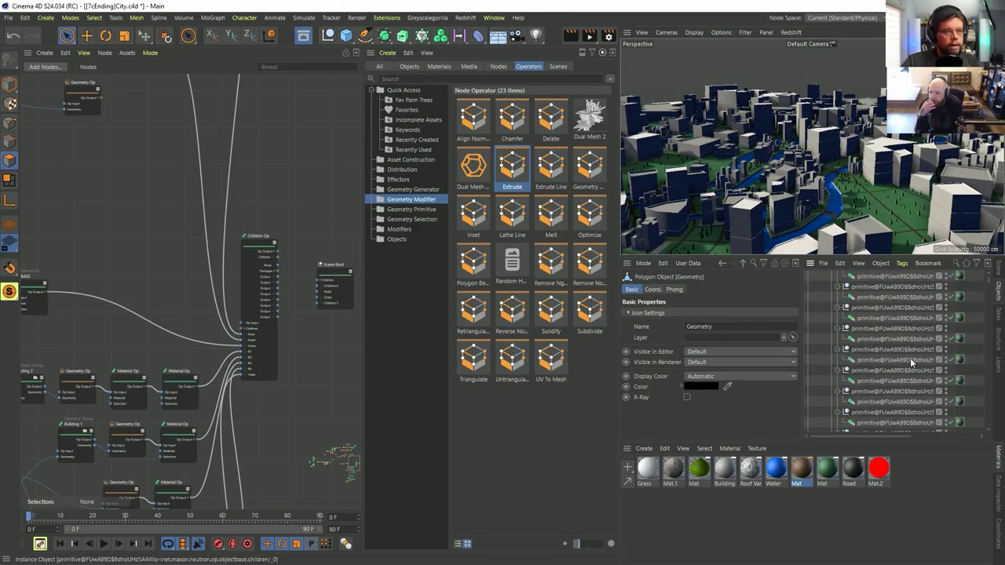
pyautogui.scroll(2, 910, 358)
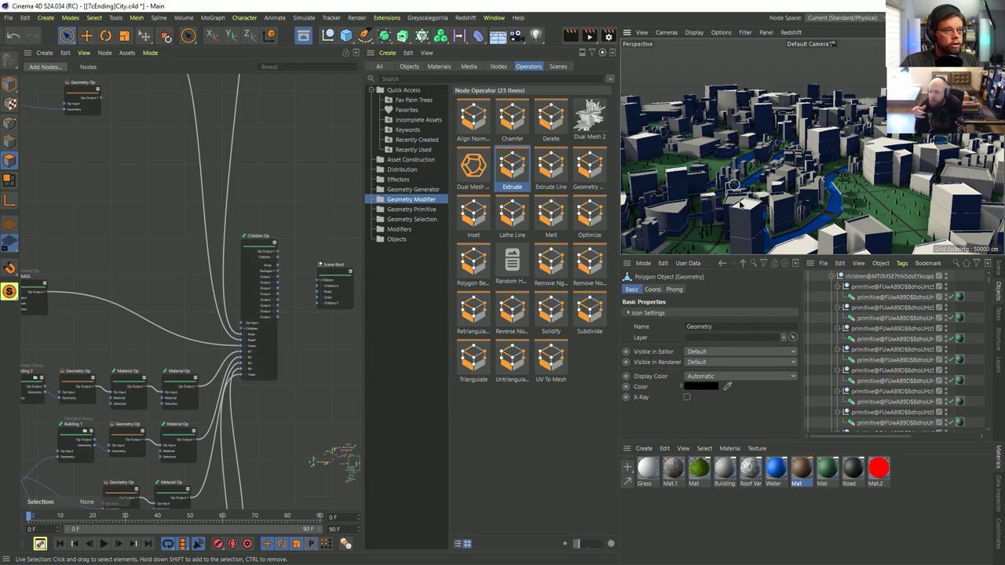
pyautogui.keyDown('alt'); pyautogui.moveTo(740, 204); pyautogui.dragTo(755, 248); pyautogui.keyUp('alt')
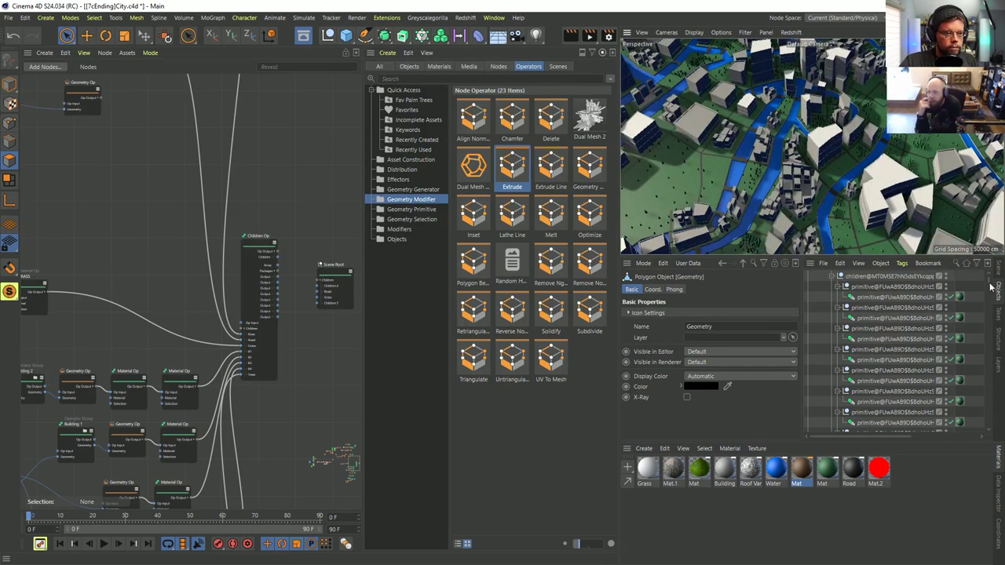
pyautogui.scroll(5, 868, 280)
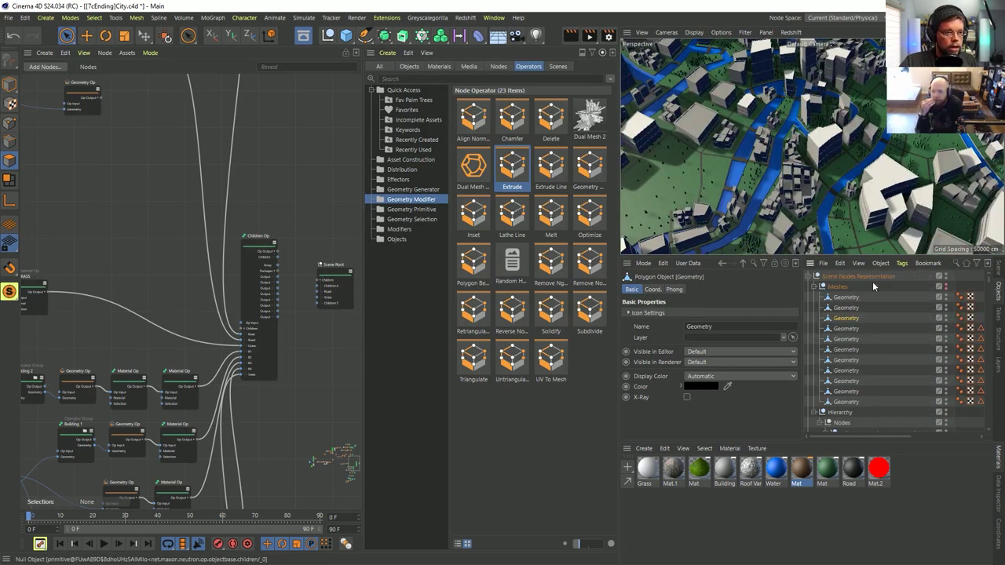
# Step: Collapse the Meshes group and the first group of primitive instances inside the Null of the Hierarchy
pyautogui.click(814, 287)
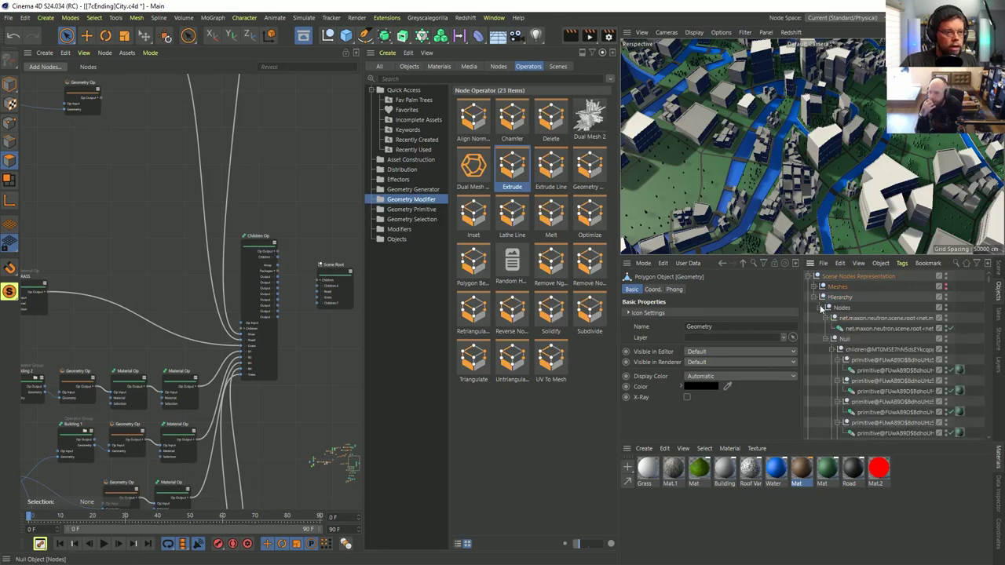
pyautogui.click(827, 338)
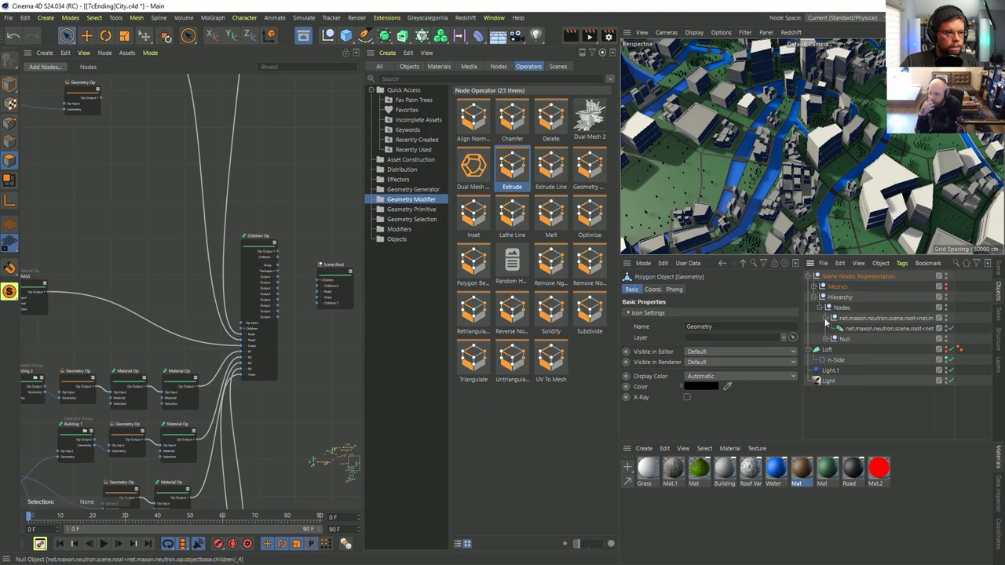
pyautogui.click(827, 339)
pyautogui.scroll(-3, 864, 340)
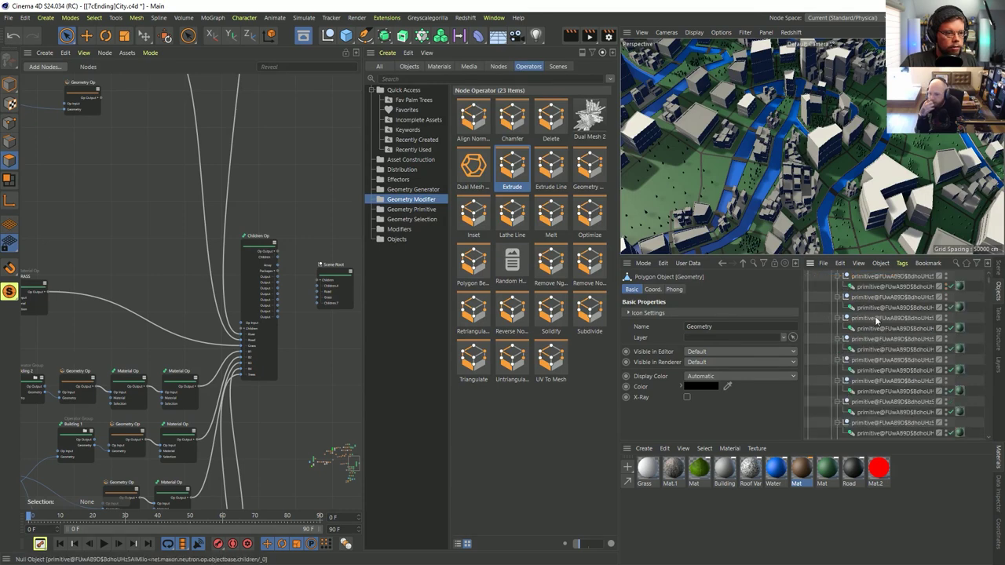
pyautogui.scroll(3, 876, 320)
pyautogui.click(833, 353)
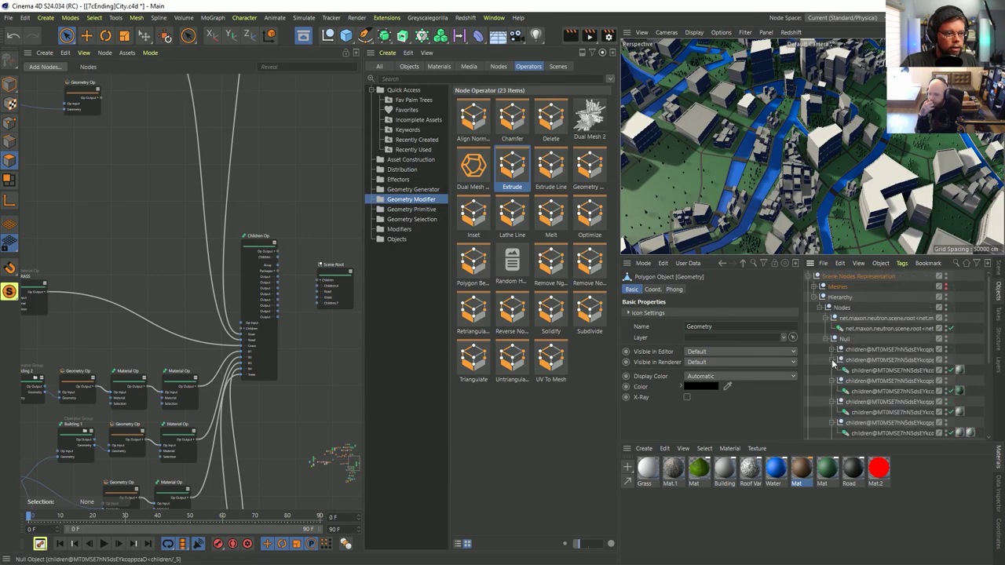
# Step: Make the instance that carries the blue water material an editable polygon object
pyautogui.scroll(-5, 892, 370)
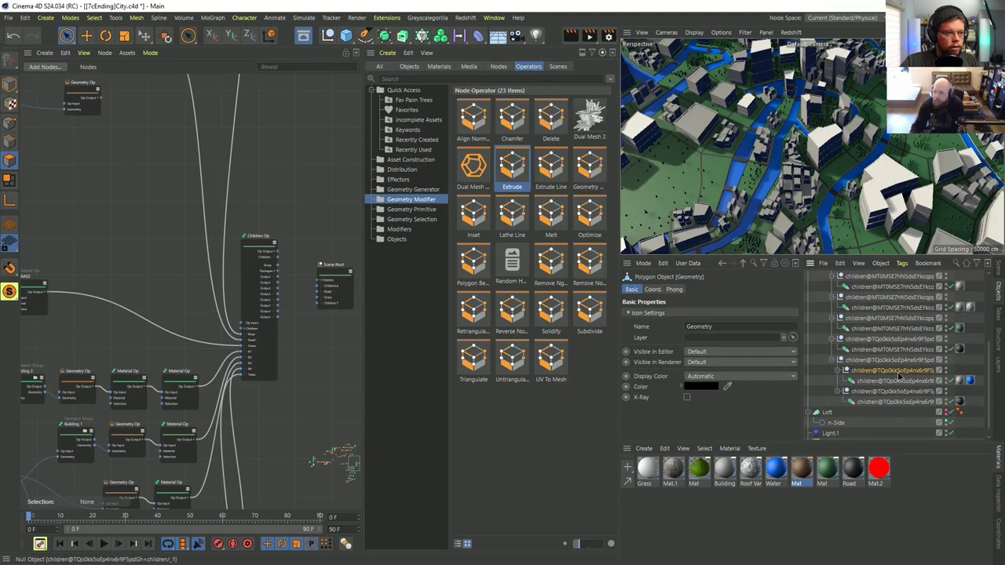
pyautogui.click(896, 381)
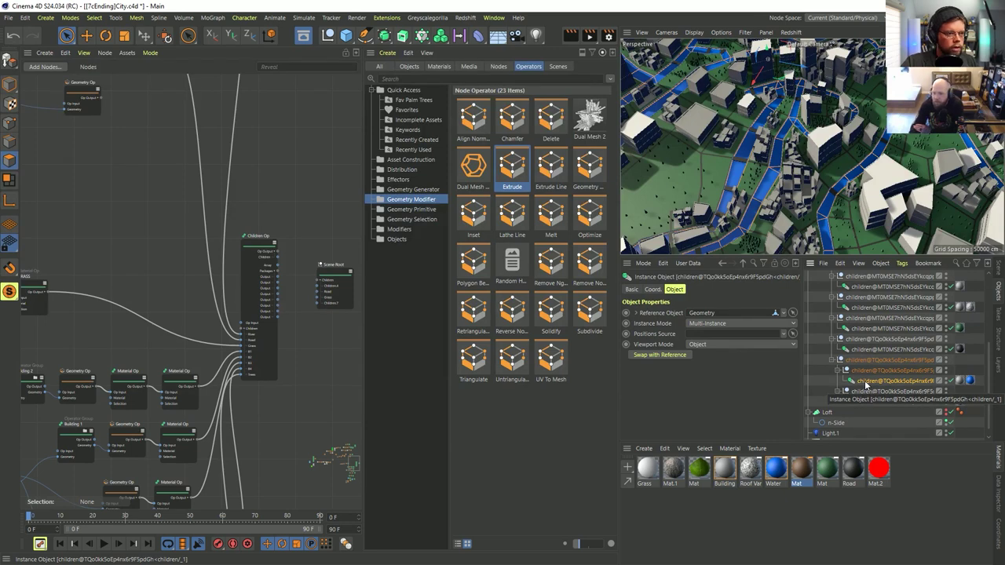
pyautogui.click(863, 382)
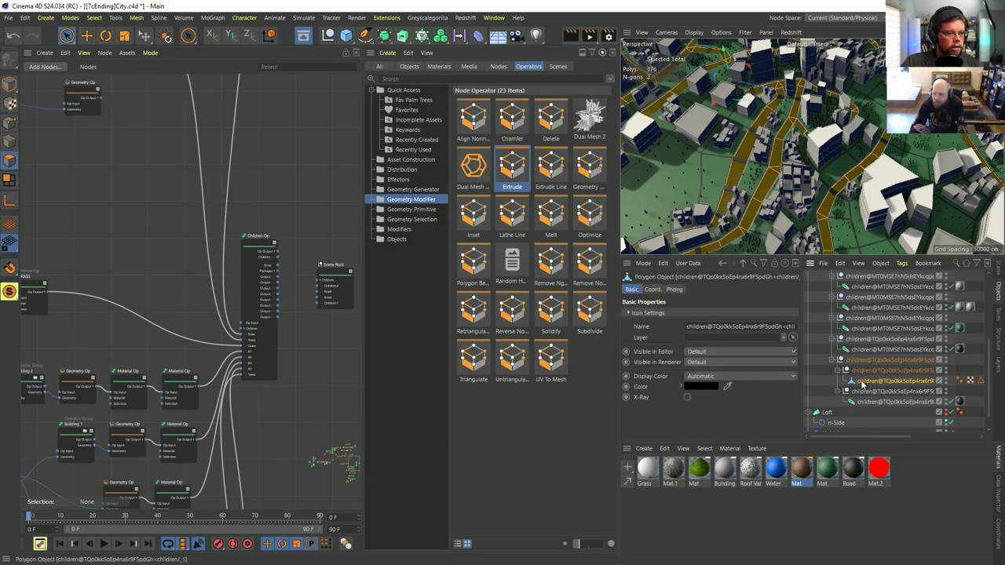
# Step: Examine the editable road mesh among the city's buildings up close and from several viewing angles
pyautogui.keyDown('alt'); pyautogui.moveTo(797, 202); pyautogui.dragTo(809, 130); pyautogui.keyUp('alt')
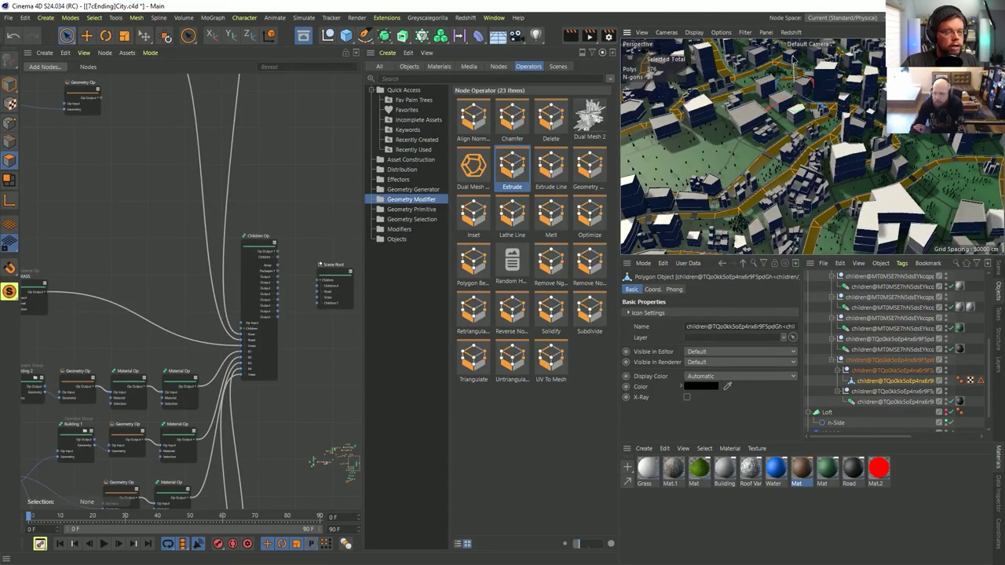
pyautogui.scroll(8, 793, 62)
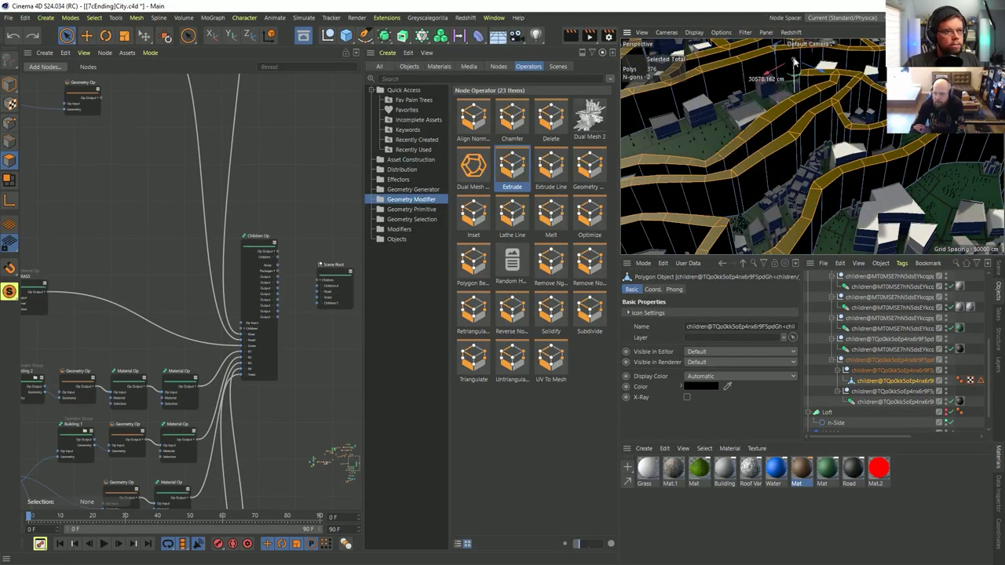
pyautogui.scroll(-5, 793, 61)
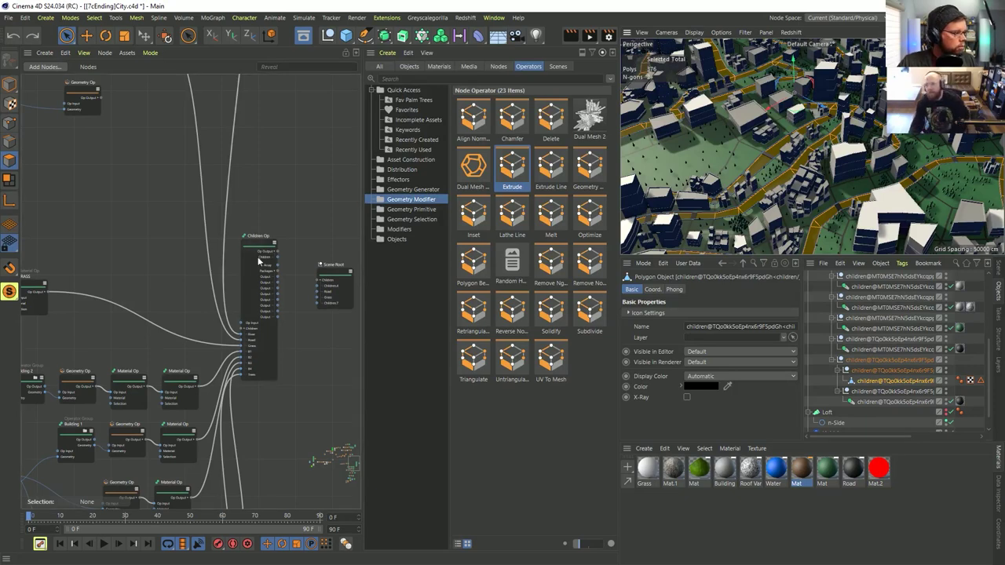
pyautogui.keyDown('alt'); pyautogui.moveTo(816, 145); pyautogui.dragTo(886, 190); pyautogui.keyUp('alt')
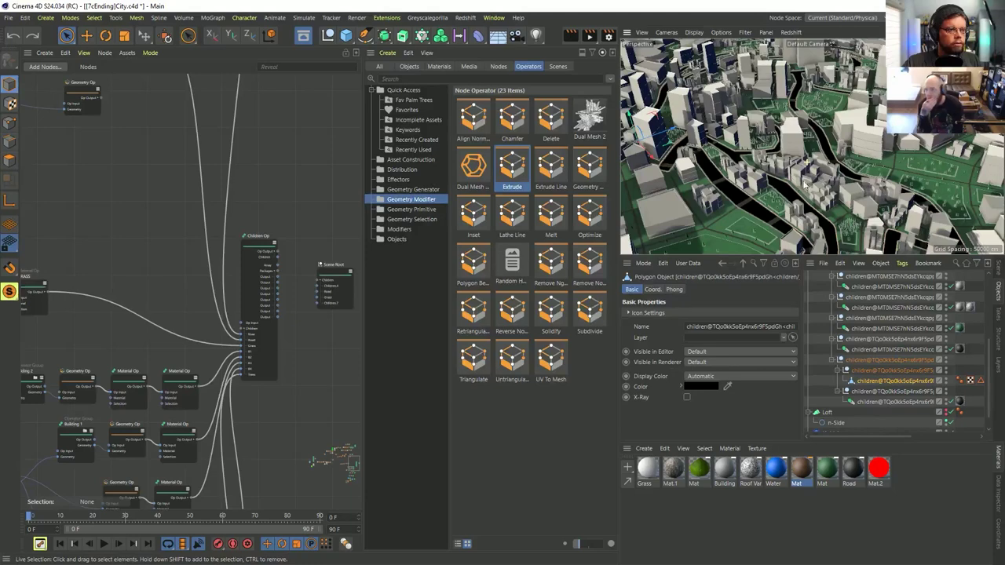
pyautogui.keyDown('alt'); pyautogui.moveTo(783, 182); pyautogui.dragTo(640, 177); pyautogui.keyUp('alt')
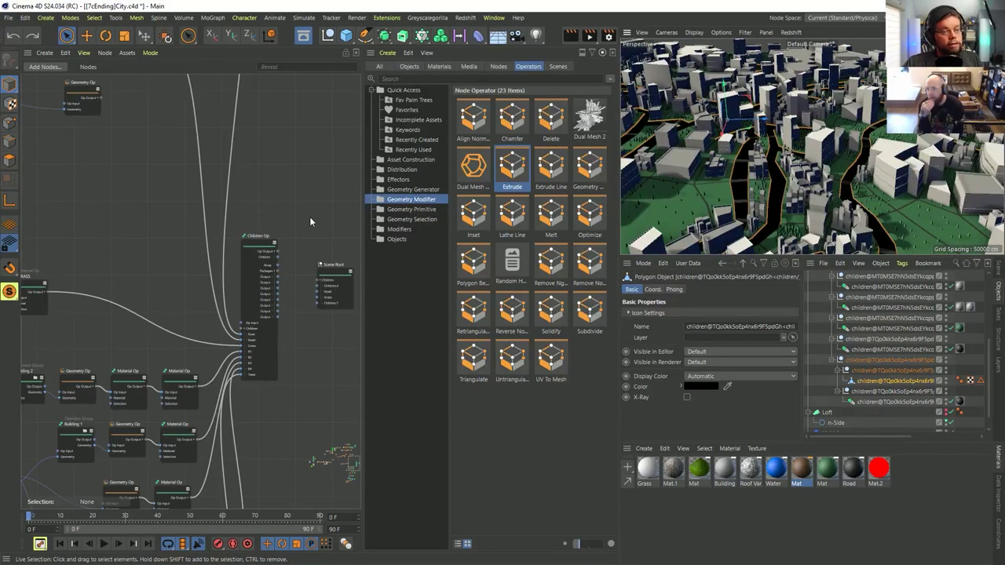
# Step: Find the Newly Created node between Chamfer and Delete in the city's node graph and move it slightly lower
pyautogui.scroll(-2, 240, 237)
pyautogui.scroll(-1, 236, 239)
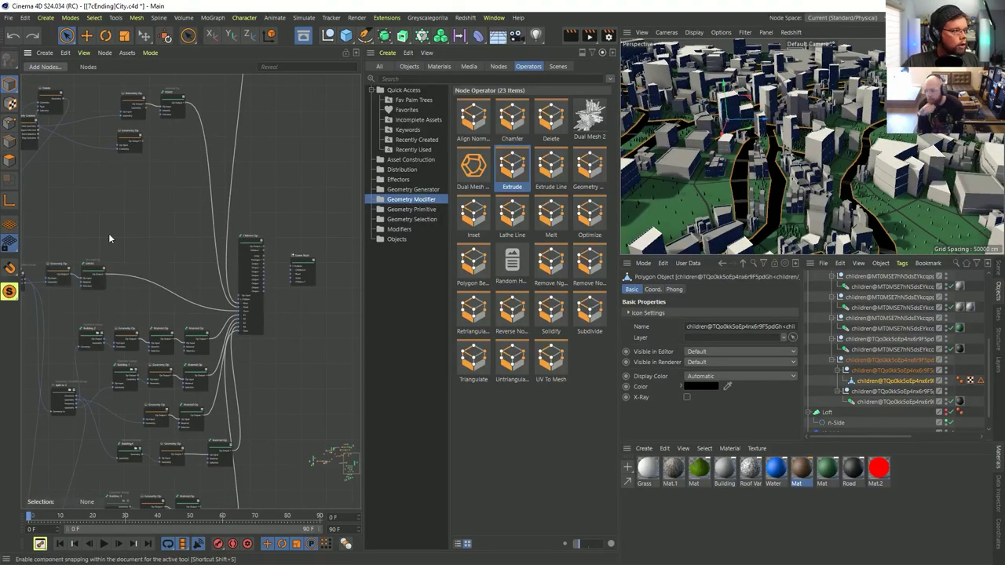
pyautogui.moveTo(108, 234); pyautogui.dragTo(315, 289, button='middle')
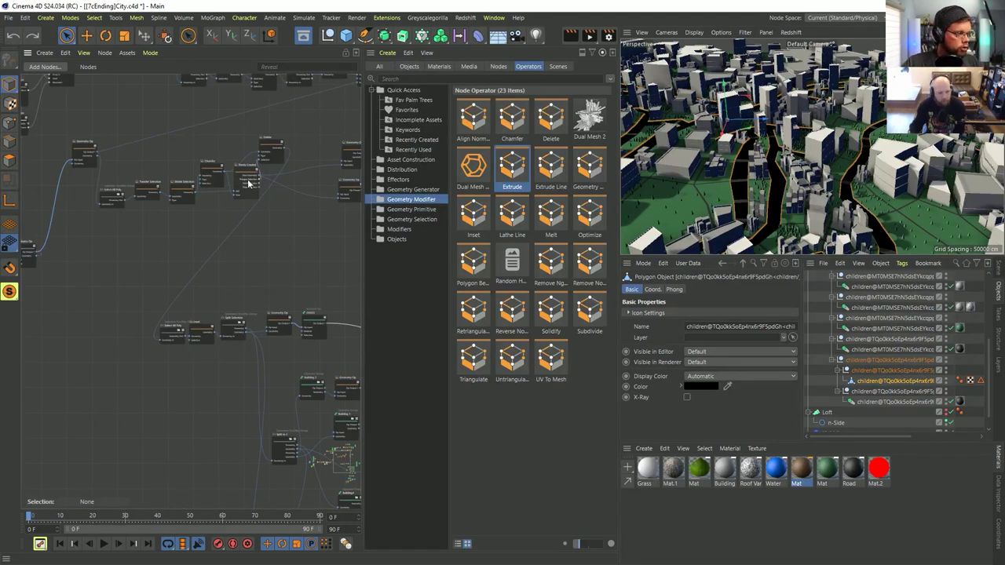
pyautogui.scroll(4, 248, 183)
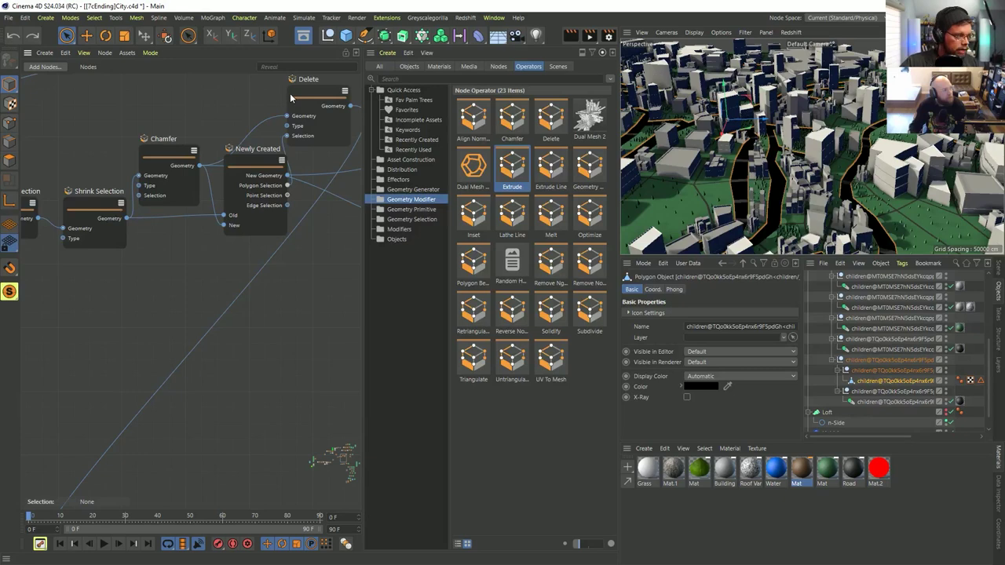
pyautogui.click(258, 168)
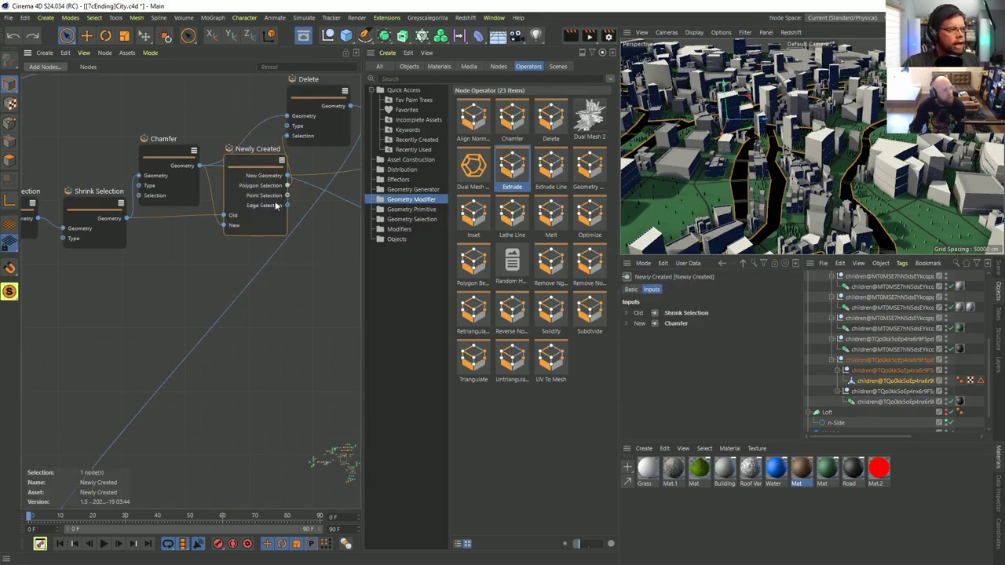
pyautogui.moveTo(258, 169); pyautogui.dragTo(253, 208)
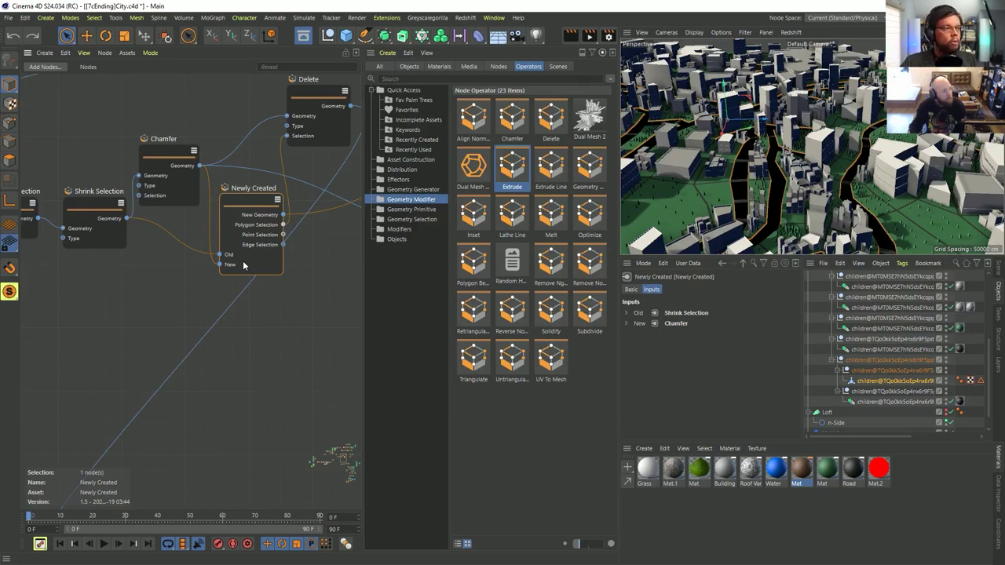
# Step: Close the Asset Browser and switch from the object list to the Scene manager with nothing selected
pyautogui.keyDown('alt'); pyautogui.moveTo(746, 143); pyautogui.dragTo(565, 77); pyautogui.keyUp('alt')
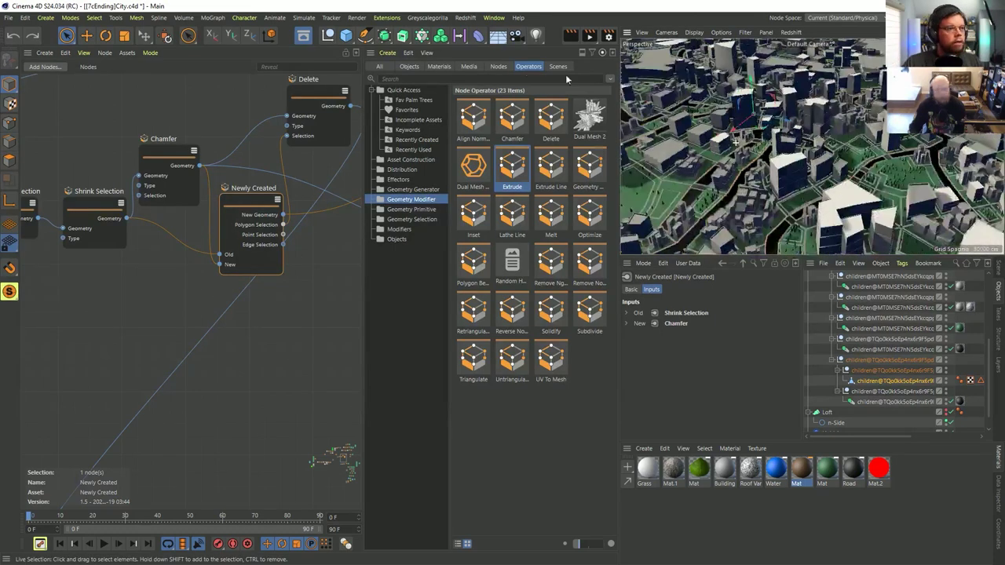
pyautogui.click(308, 40)
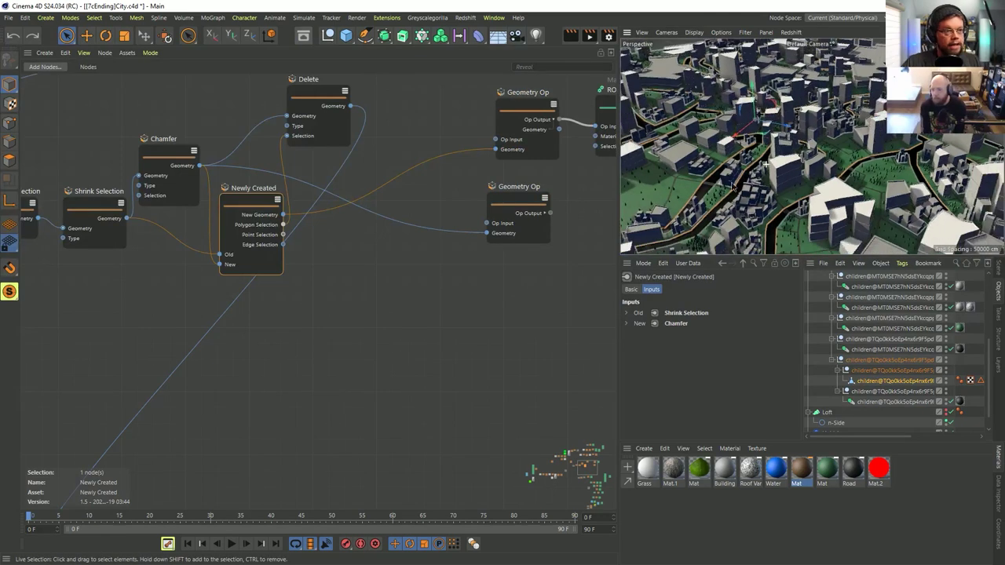
pyautogui.keyDown('alt'); pyautogui.moveTo(677, 194); pyautogui.dragTo(897, 239); pyautogui.keyUp('alt')
pyautogui.click(797, 143)
pyautogui.click(997, 269)
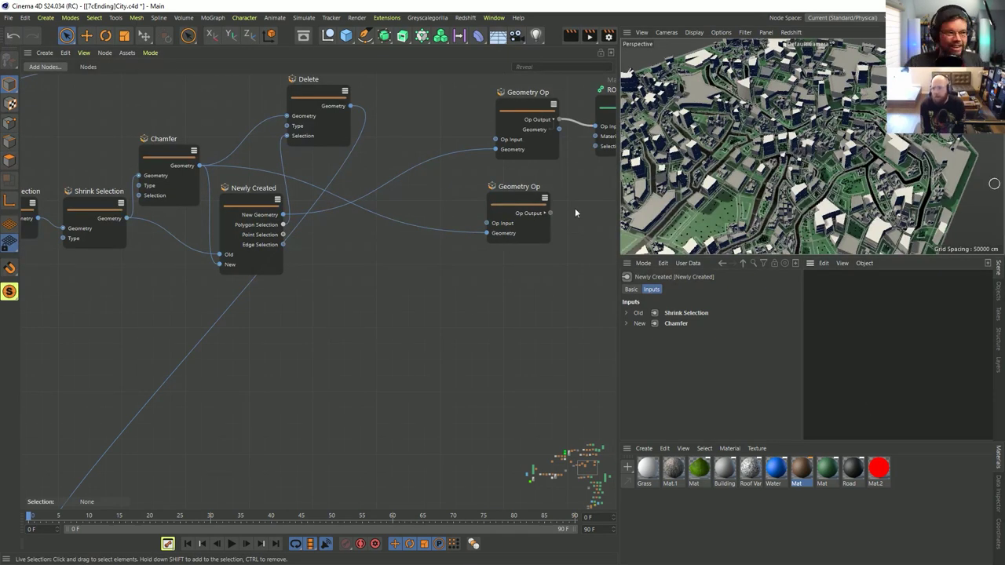
# Step: Examine the city's skyline, buildings and streets from low angles, both up close and from a distance
pyautogui.moveTo(542, 150); pyautogui.dragTo(488, 171, button='middle')
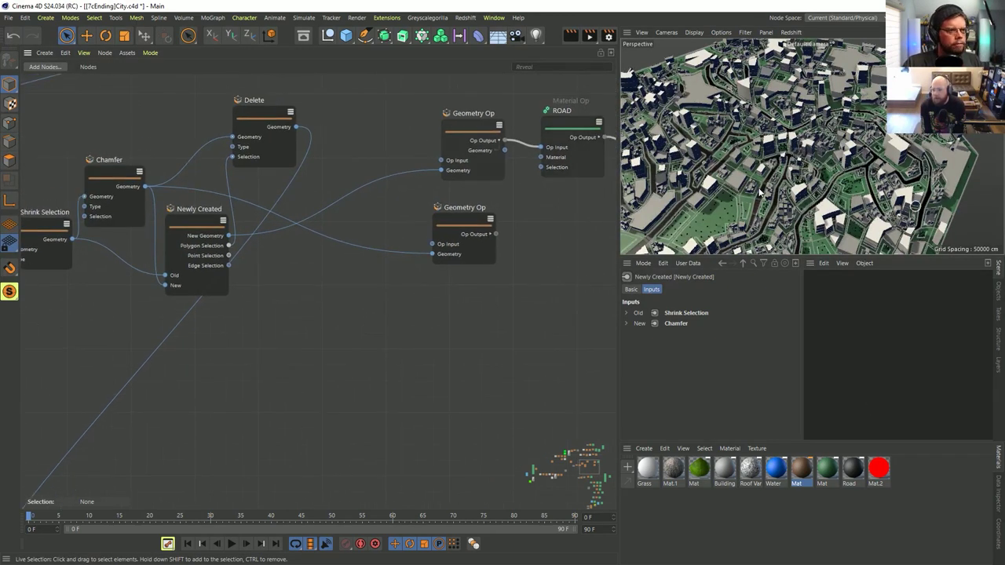
pyautogui.keyDown('alt'); pyautogui.moveTo(819, 135); pyautogui.dragTo(786, 156); pyautogui.keyUp('alt')
pyautogui.scroll(5, 857, 140)
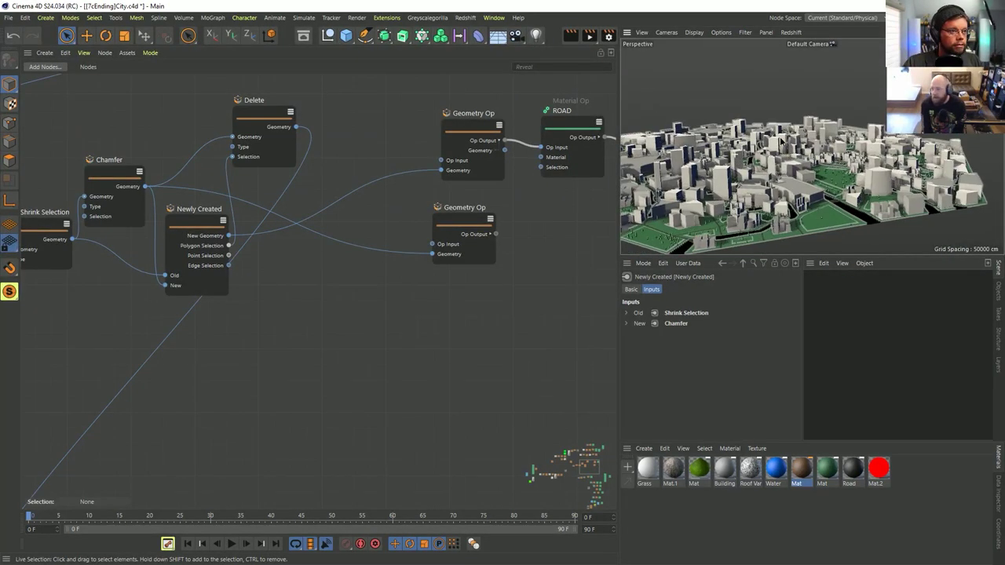
pyautogui.scroll(3, 857, 139)
pyautogui.scroll(4, 837, 134)
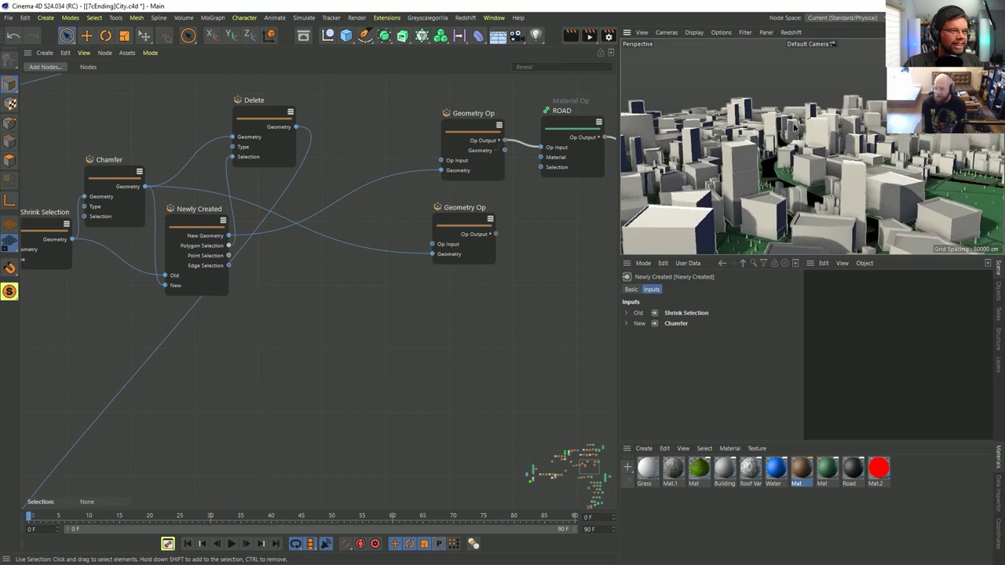
pyautogui.scroll(4, 836, 133)
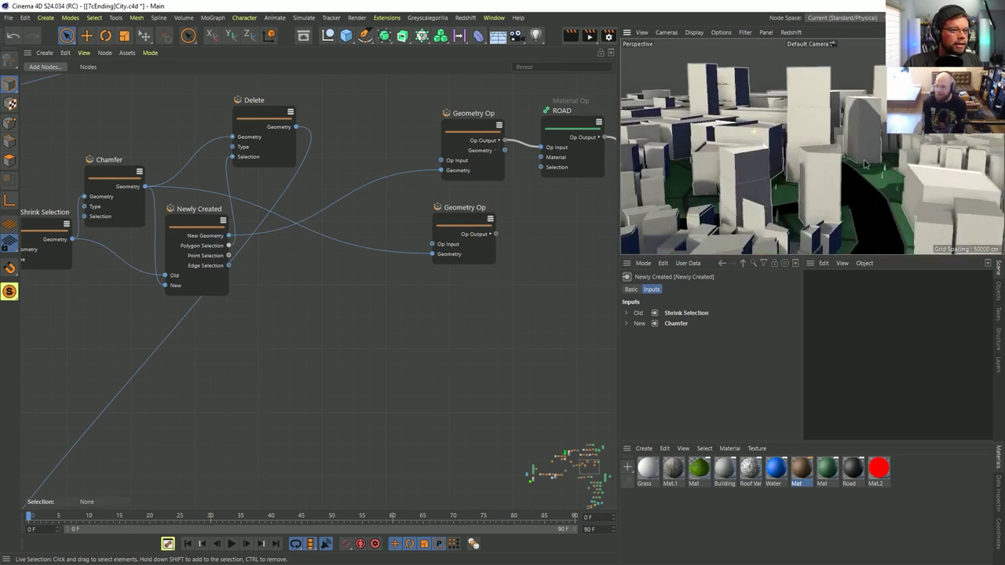
pyautogui.scroll(2, 792, 179)
pyautogui.scroll(-5, 792, 179)
pyautogui.scroll(3, 674, 153)
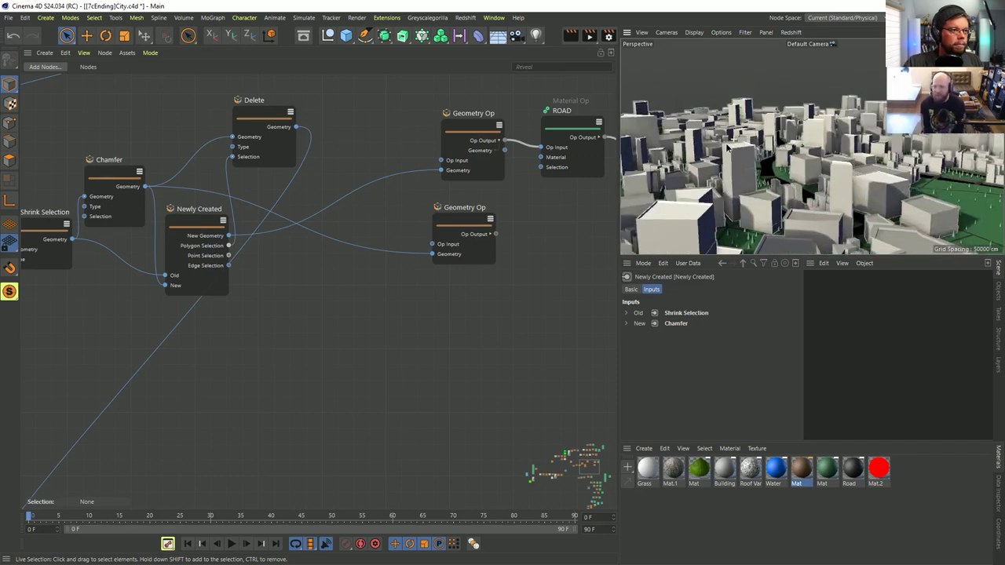
pyautogui.keyDown('alt'); pyautogui.moveTo(674, 152); pyautogui.dragTo(631, 144); pyautogui.keyUp('alt')
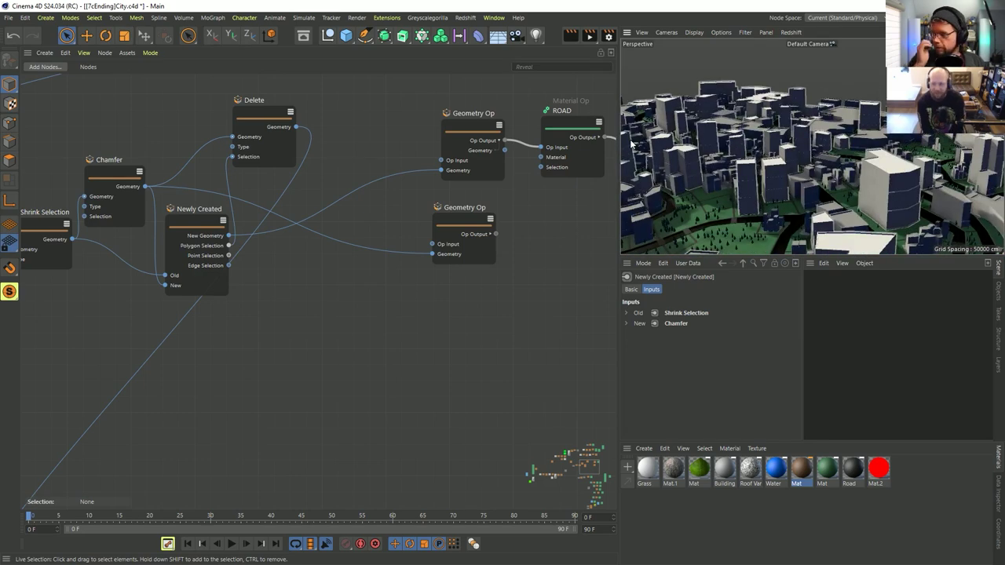